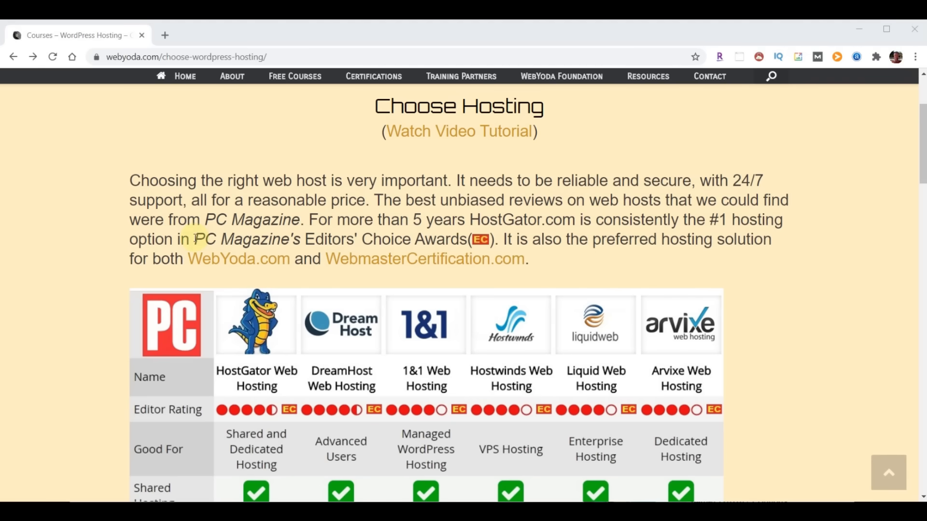
- Highlight the PC Magazine Editors' Choice mention on WebYoda.com
left_click_drag(196, 239, 467, 239)
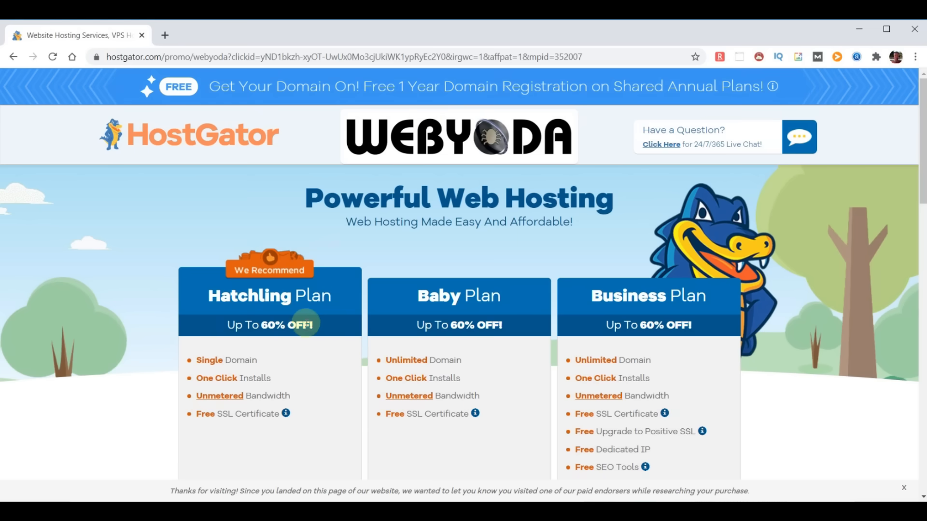
- Highlight Hatchling's One Click Installs, Unmetered Bandwidth and Free SSL Certificate features
scroll(307, 326, "down", 3)
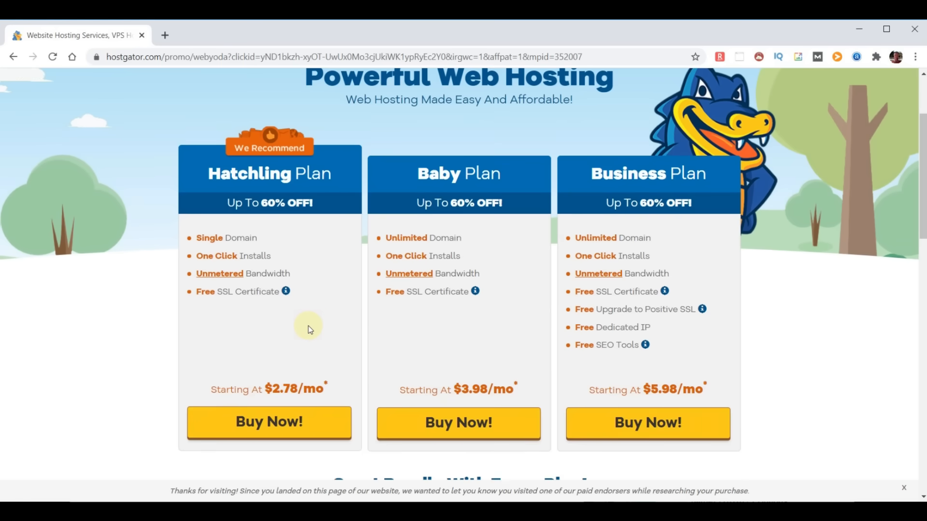
left_click_drag(278, 260, 194, 258)
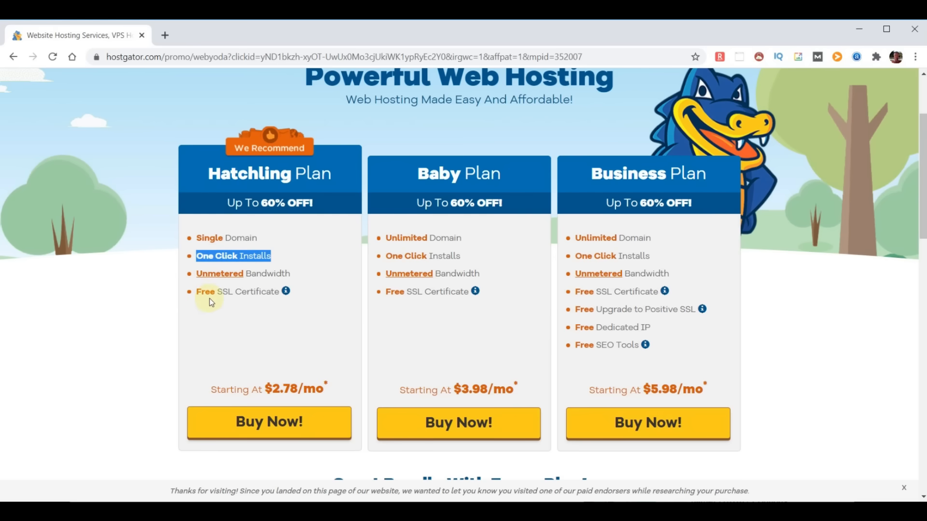
left_click_drag(291, 274, 193, 274)
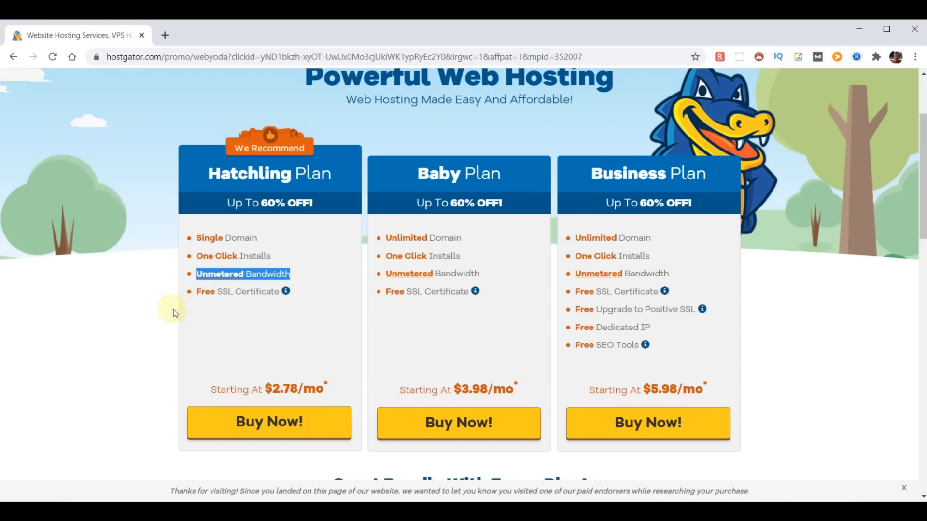
left_click_drag(280, 292, 188, 301)
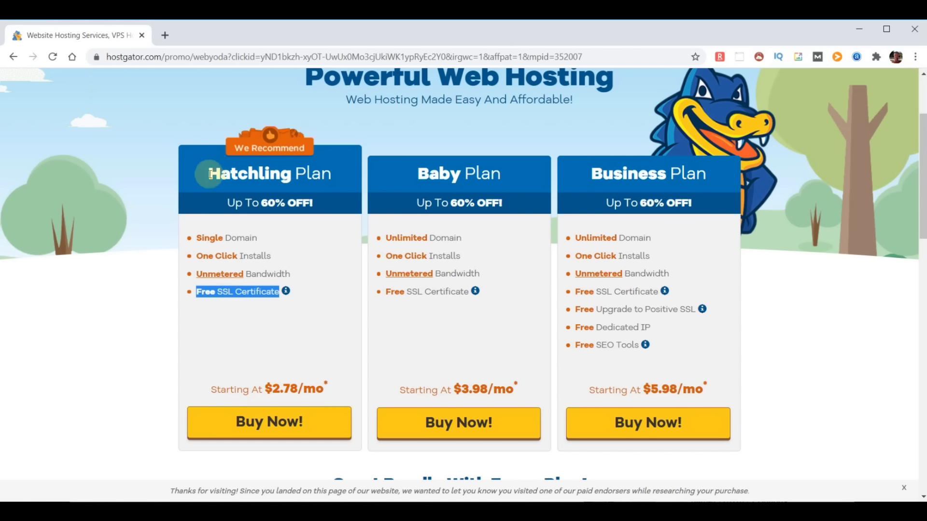
- Highlight the Hatchling, Baby and Business plan headings, then start checkout for Hatchling
left_click_drag(209, 173, 328, 167)
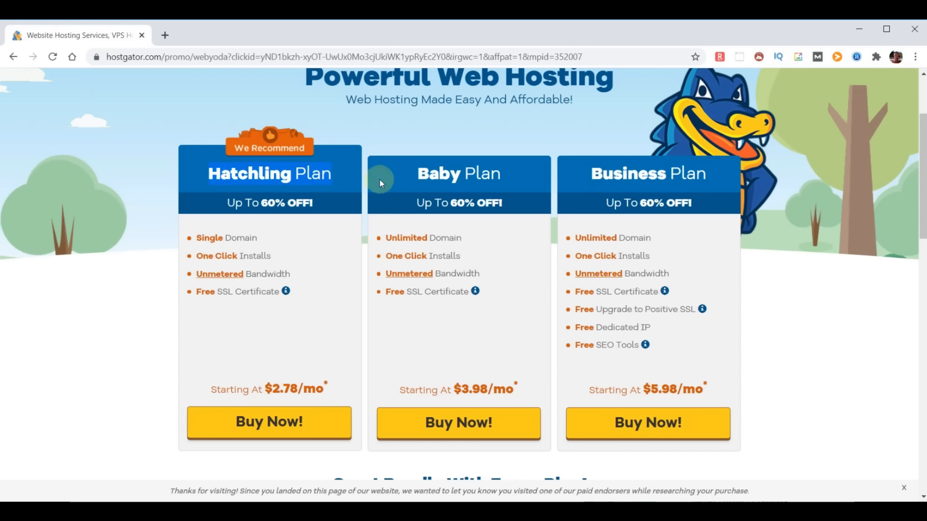
left_click_drag(418, 175, 507, 179)
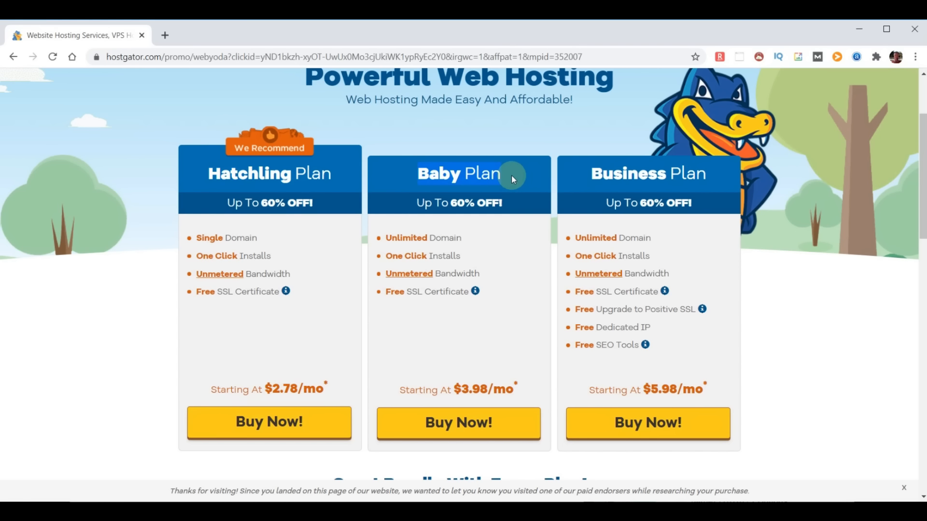
left_click_drag(581, 184, 700, 175)
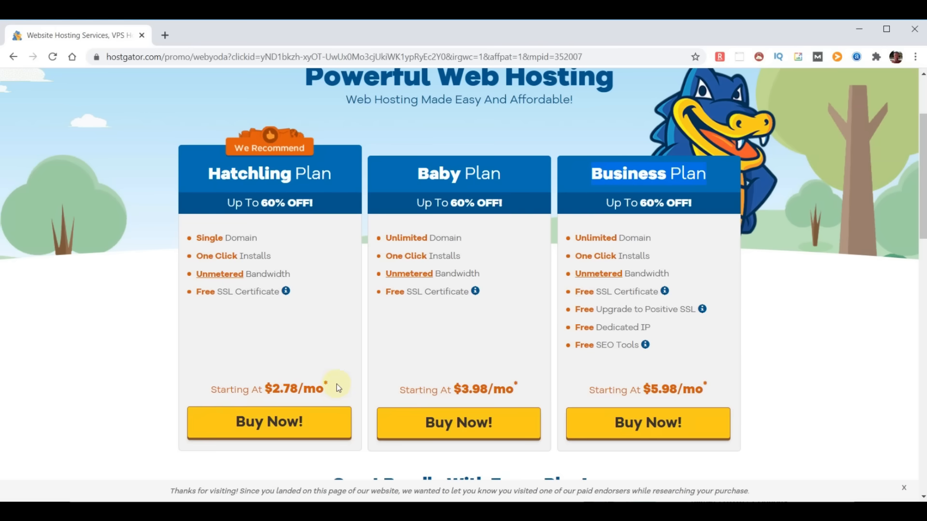
left_click(270, 423)
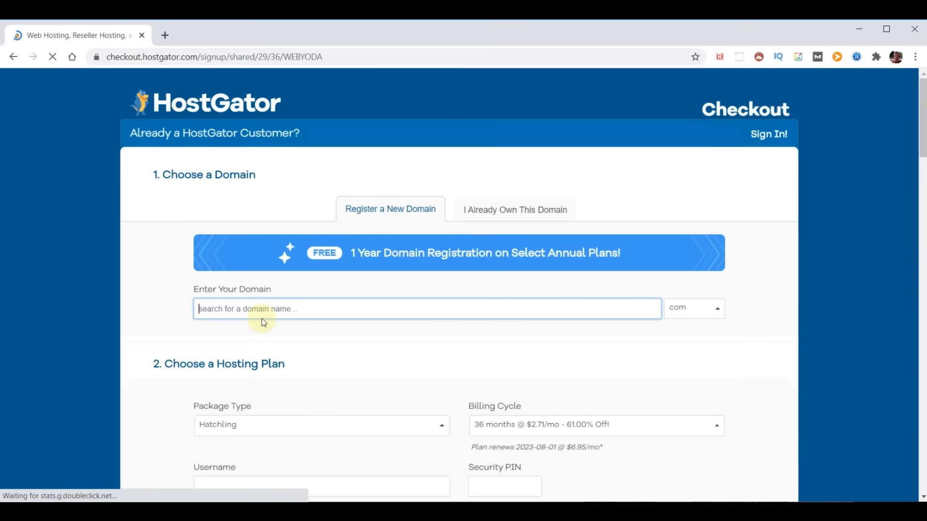
- Search for the domain choosemydomainname and review the .com result and alternate extension prices
type("choosemyd")
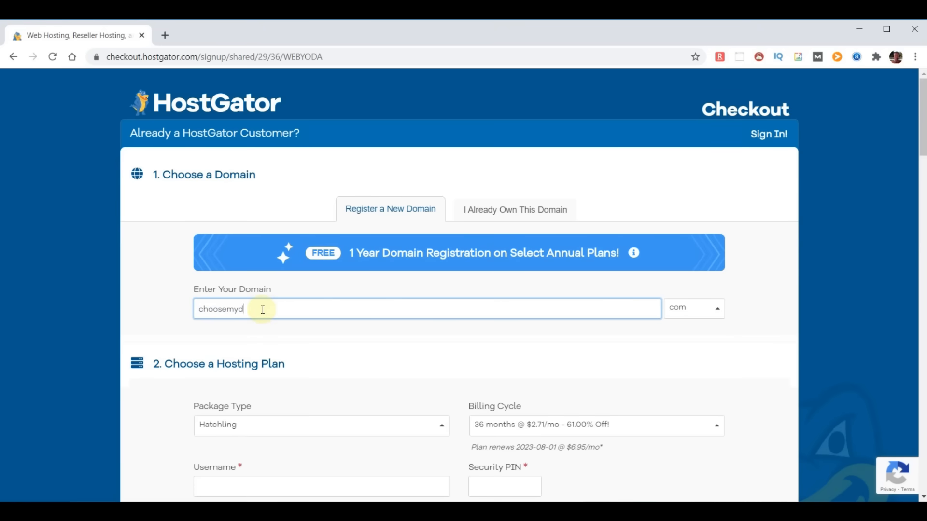
type("omainname")
left_click(756, 309)
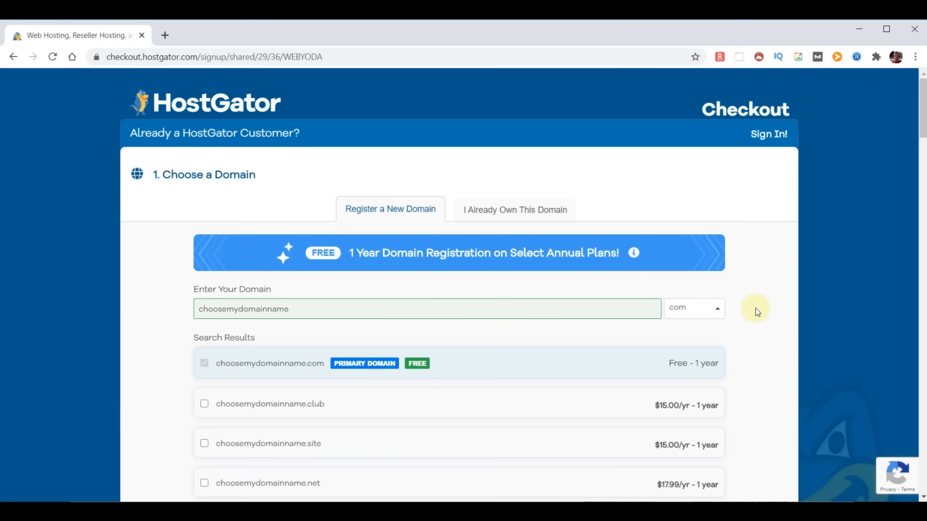
scroll(502, 343, "down", 3)
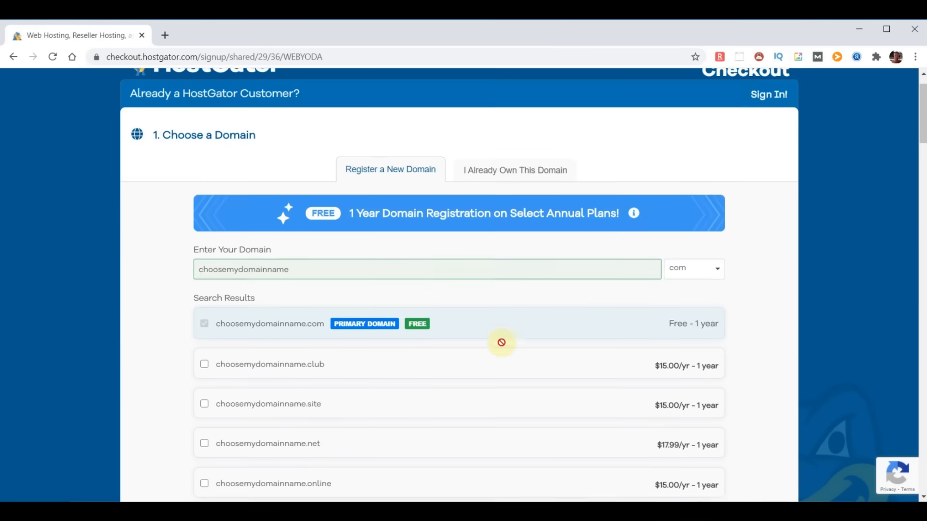
scroll(501, 347, "down", 10)
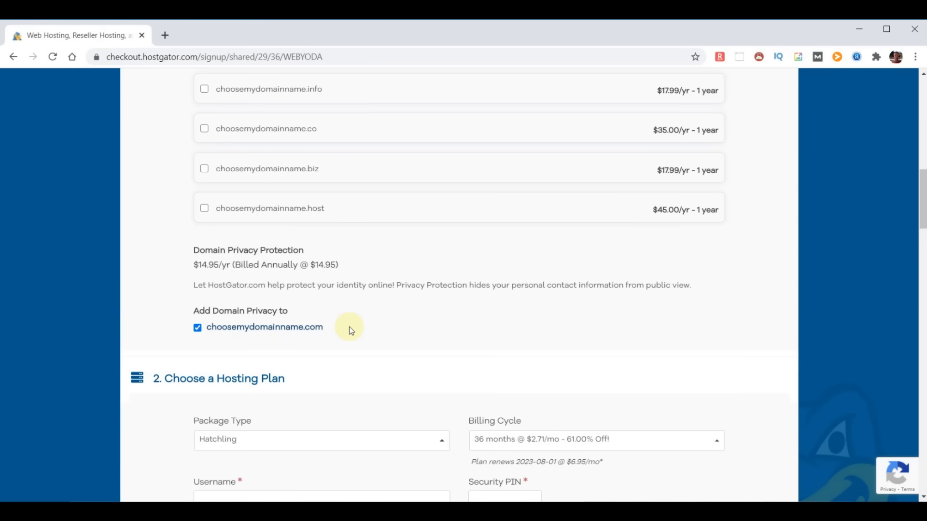
- Turn off domain privacy and switch the billing cycle to 12 months
left_click(197, 327)
scroll(512, 318, "down", 5)
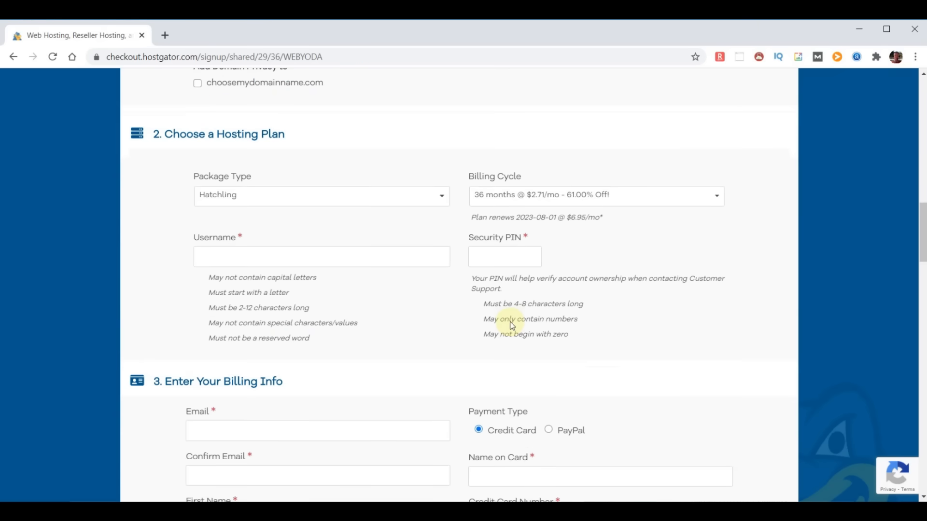
left_click(719, 201)
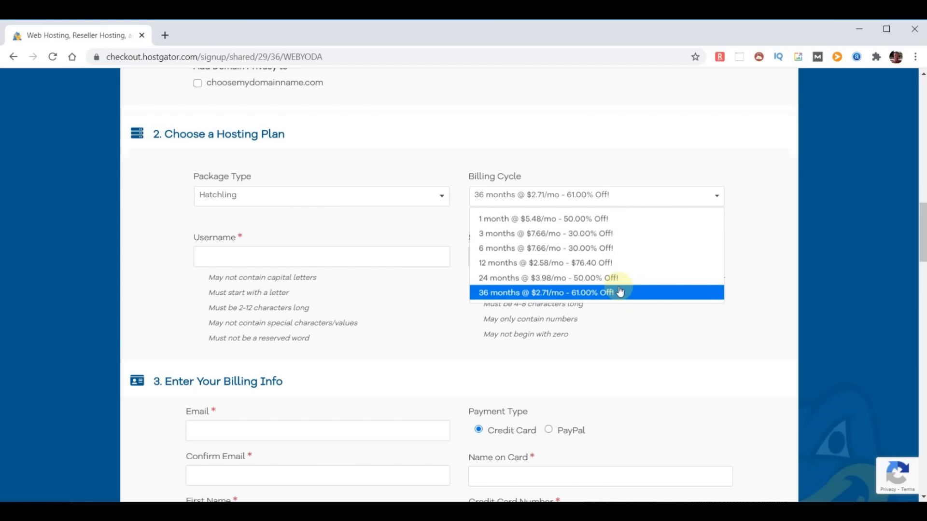
left_click(604, 263)
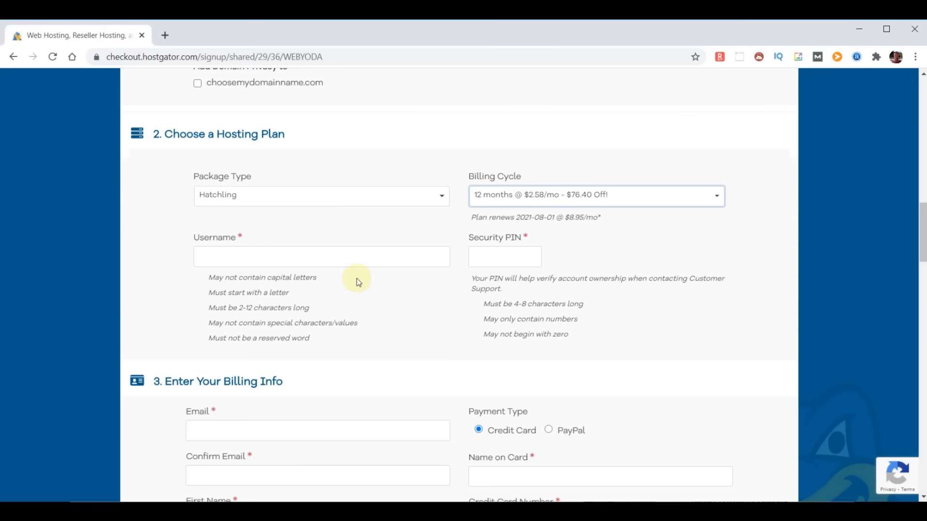
- Fill in the account username and security PIN fields
left_click(283, 257)
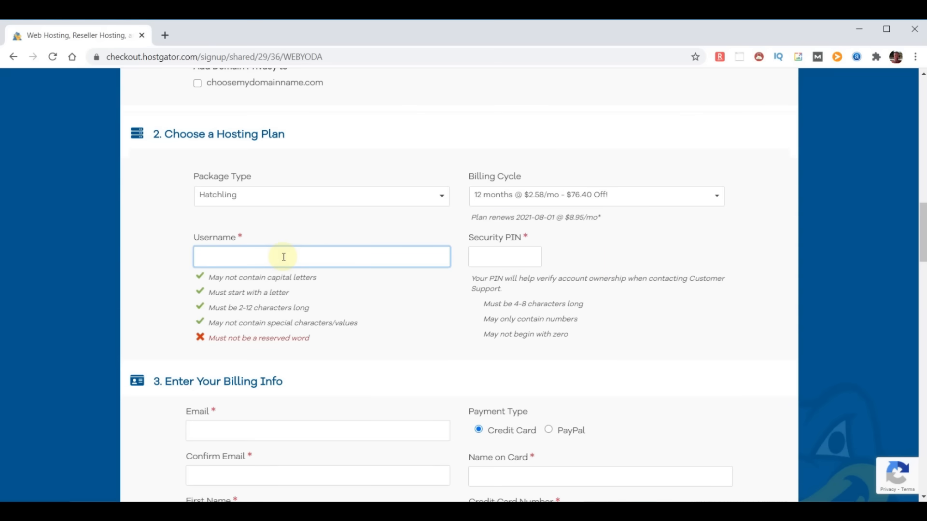
type("adminyoda")
left_click(493, 256)
type("1234")
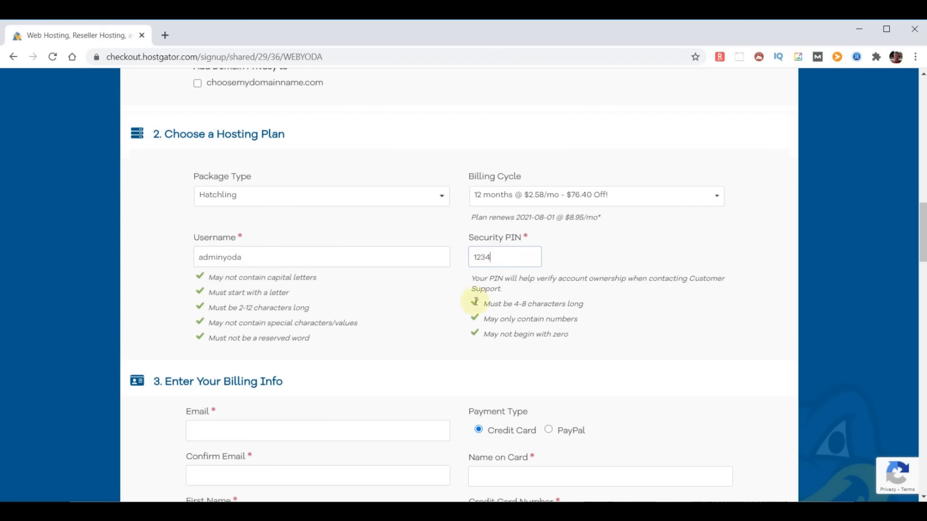
scroll(421, 361, "down", 1)
scroll(421, 358, "down", 15)
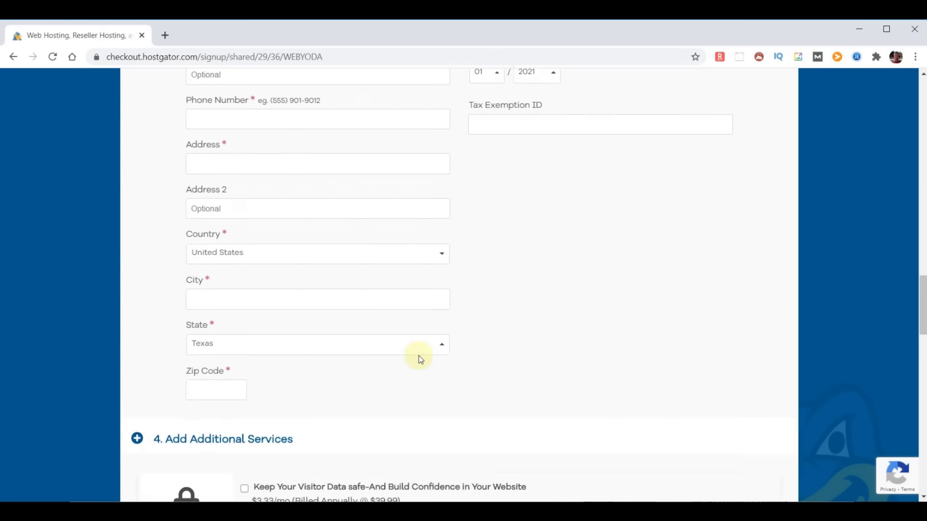
- Uncheck the SiteLock Essentials and Site Backup add-ons, then review the WEBYODA coupon and order details
scroll(418, 359, "down", 4)
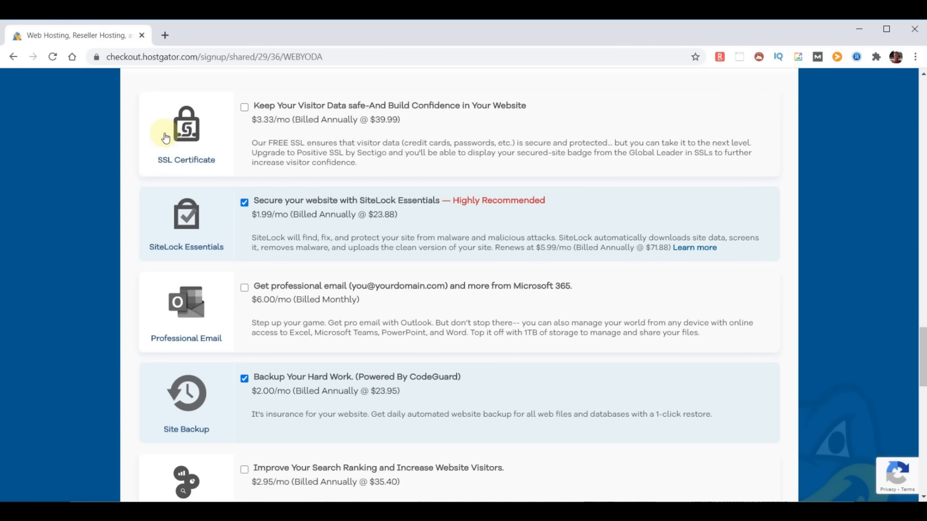
left_click(244, 202)
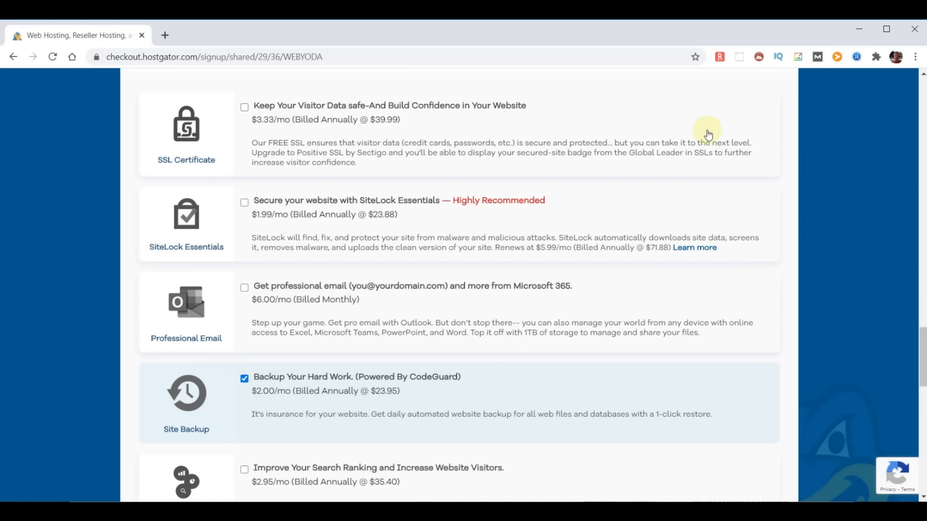
left_click(245, 380)
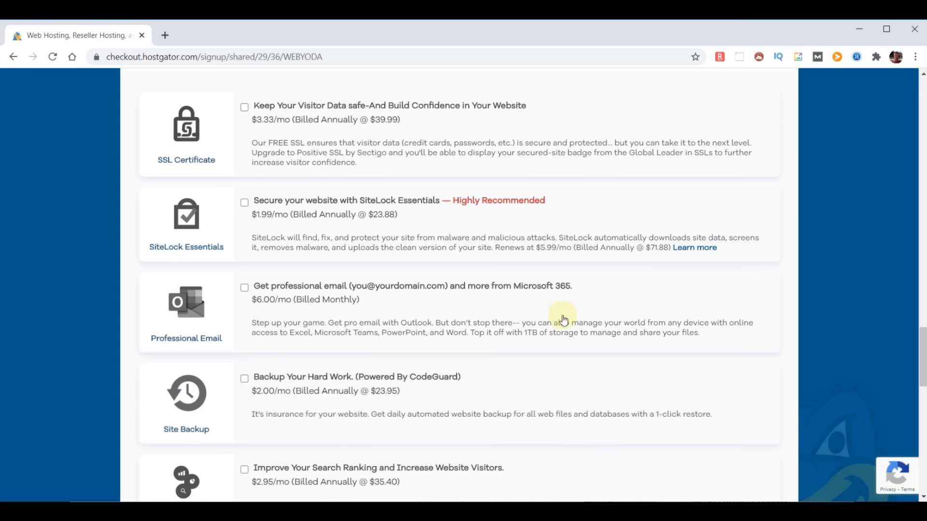
scroll(130, 441, "down", 1)
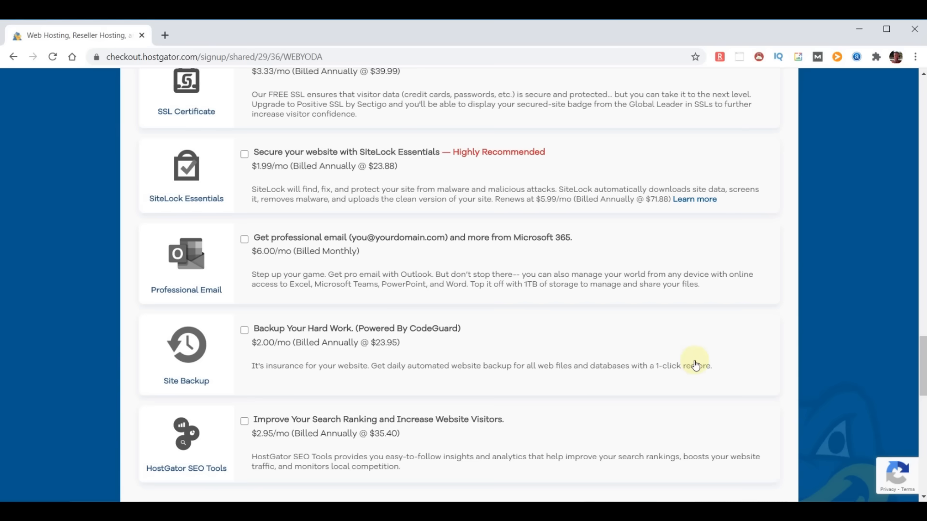
scroll(694, 365, "down", 6)
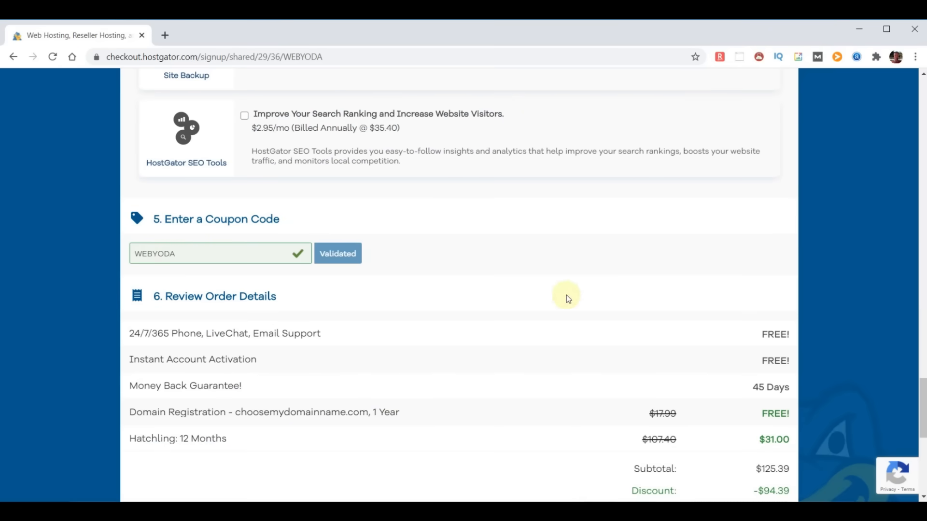
- Highlight the free Domain Registration, 24/7/365 support and Money Back Guarantee! lines
scroll(560, 309, "down", 2)
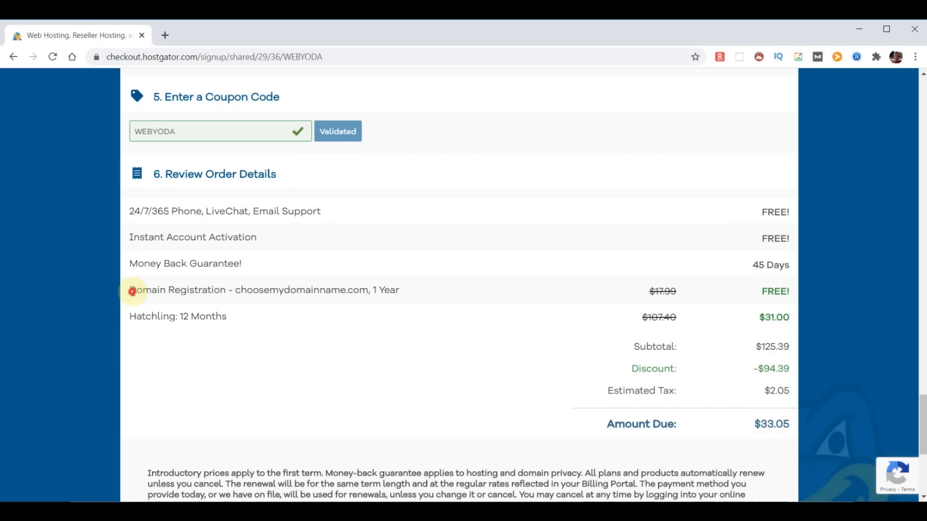
left_click_drag(132, 292, 404, 299)
left_click(764, 292)
scroll(765, 292, "down", 1)
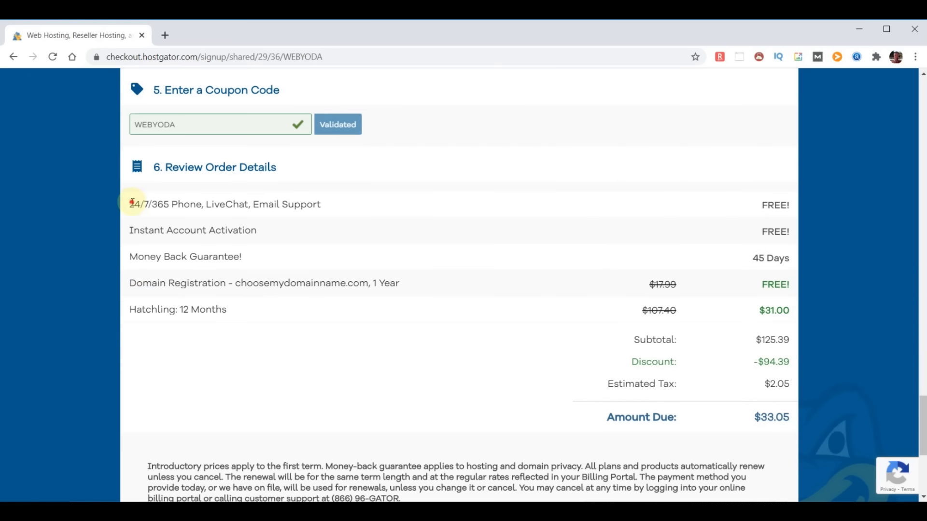
left_click_drag(131, 203, 332, 212)
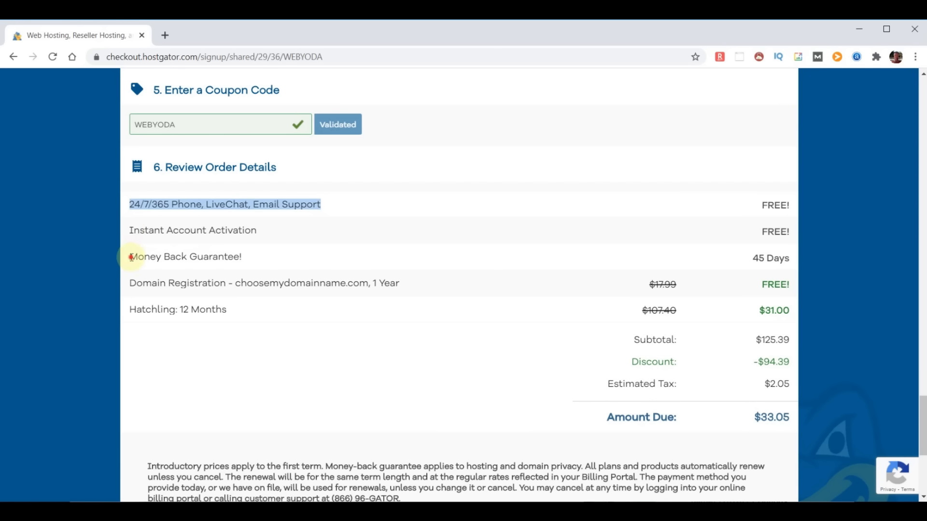
left_click_drag(131, 254, 288, 257)
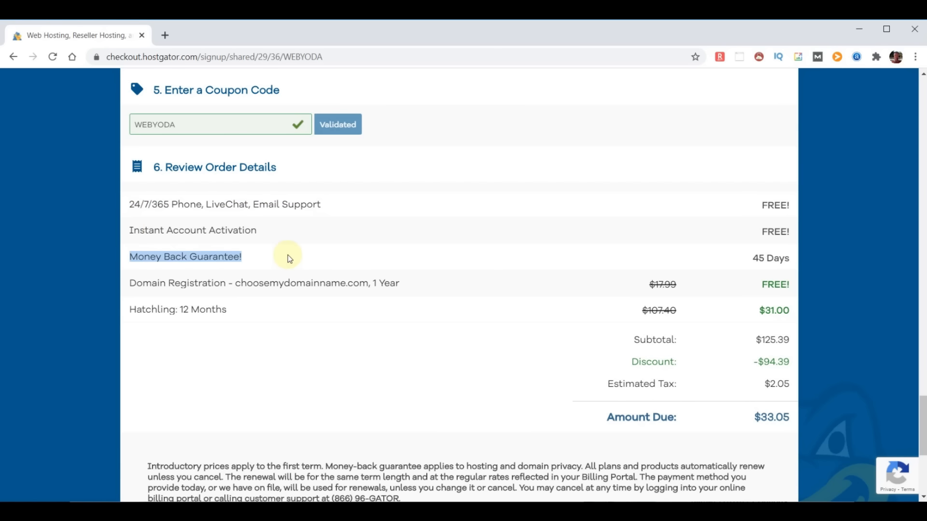
left_click(369, 309)
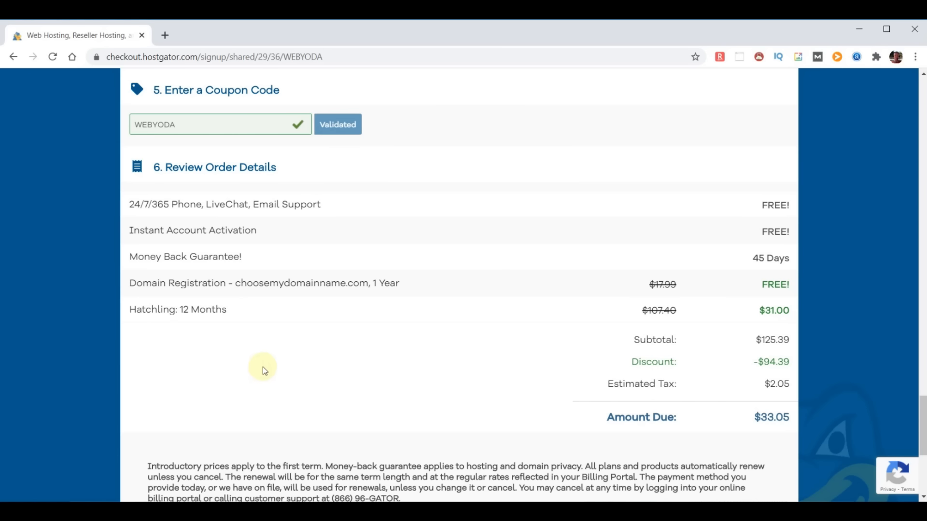
- Tick the agreement to the terms of service, cancellation and privacy policies
scroll(356, 356, "down", 5)
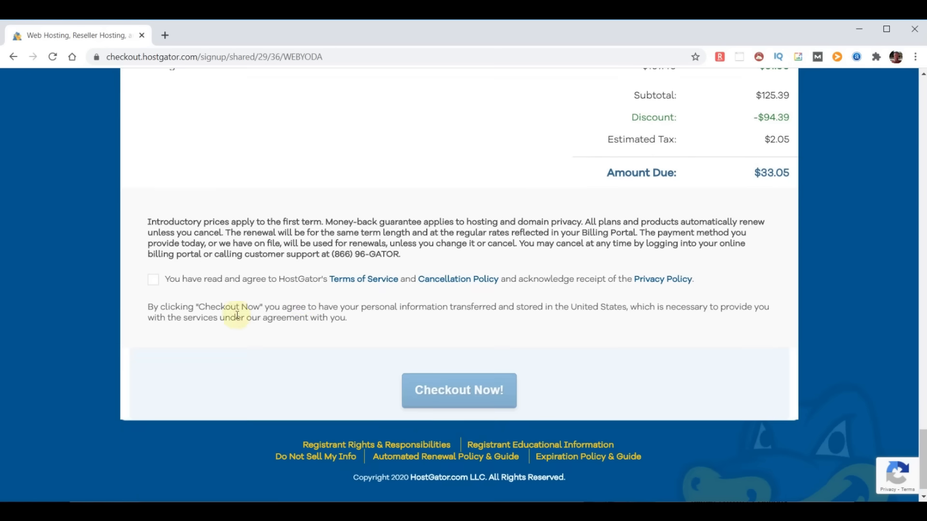
left_click(153, 280)
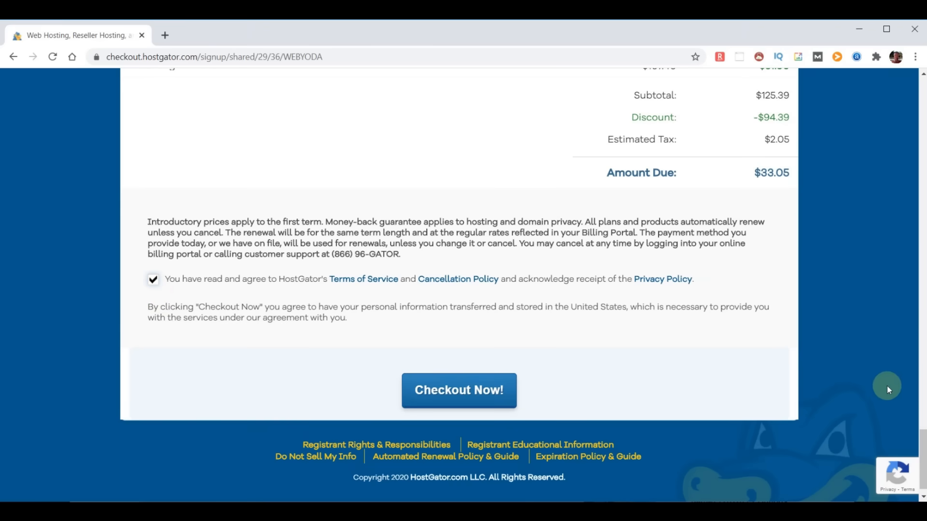
left_click_drag(924, 429, 923, 79)
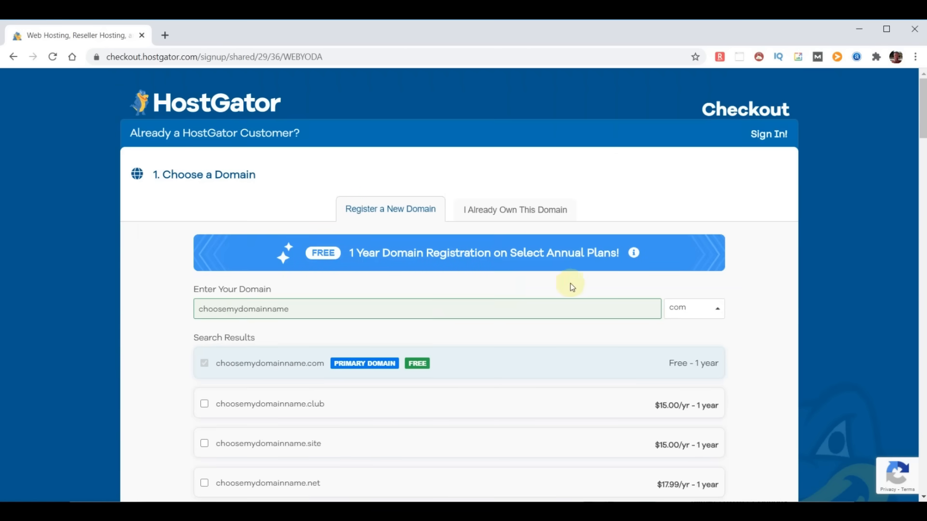
- Switch to an already-owned domain and change it to chooseyourdomainname.com
left_click(507, 209)
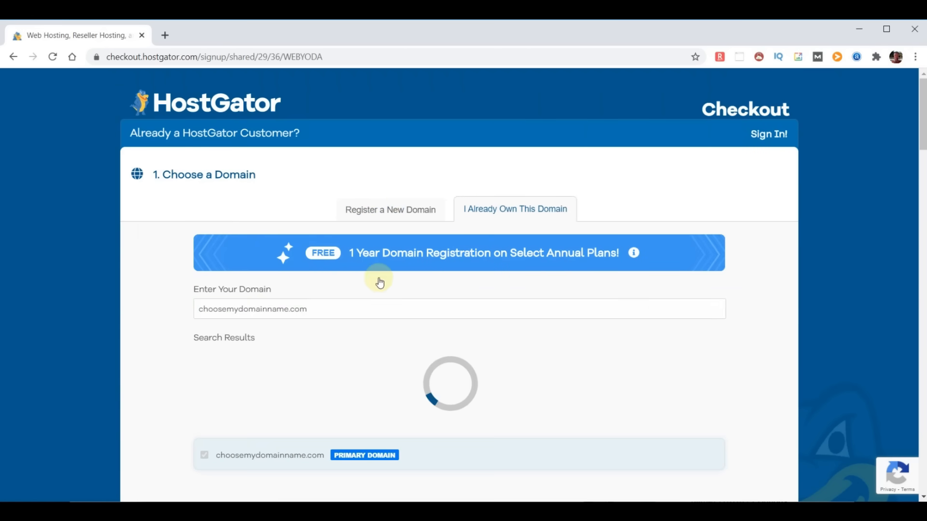
left_click(239, 310)
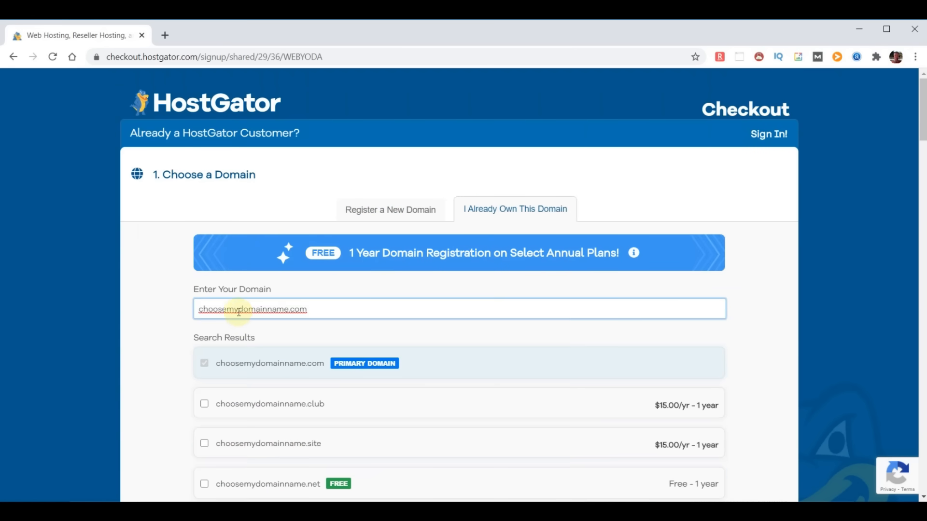
key("BackSpace")
key("BackSpace")
type("your")
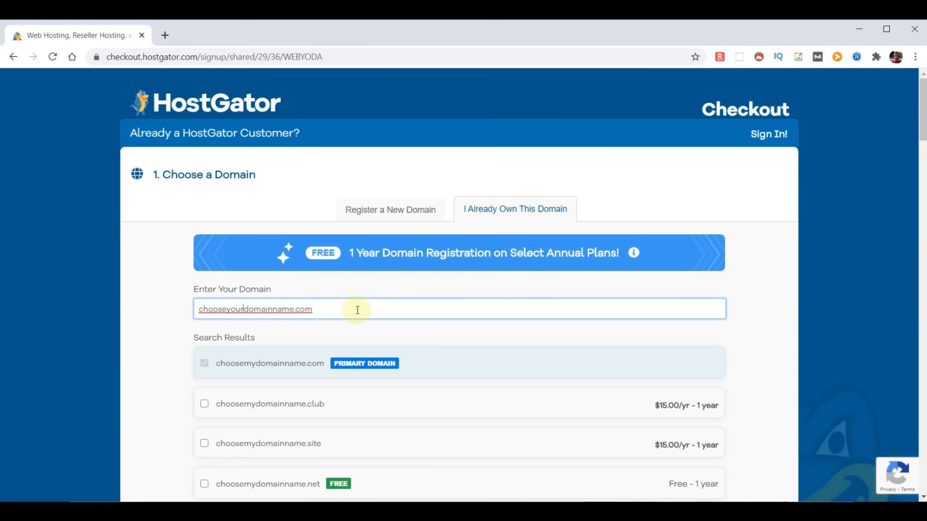
left_click(773, 324)
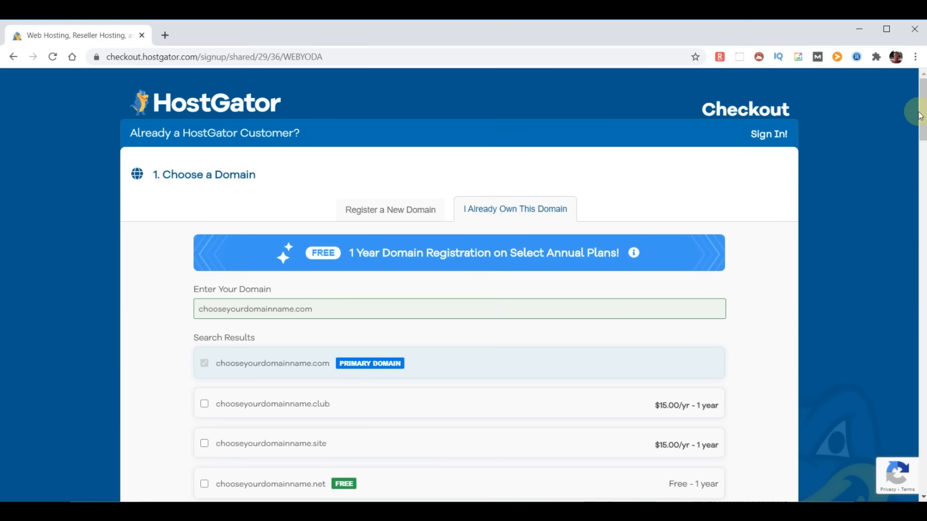
- Submit the hosting order with Checkout Now! and view the account info email
left_click_drag(922, 109, 921, 461)
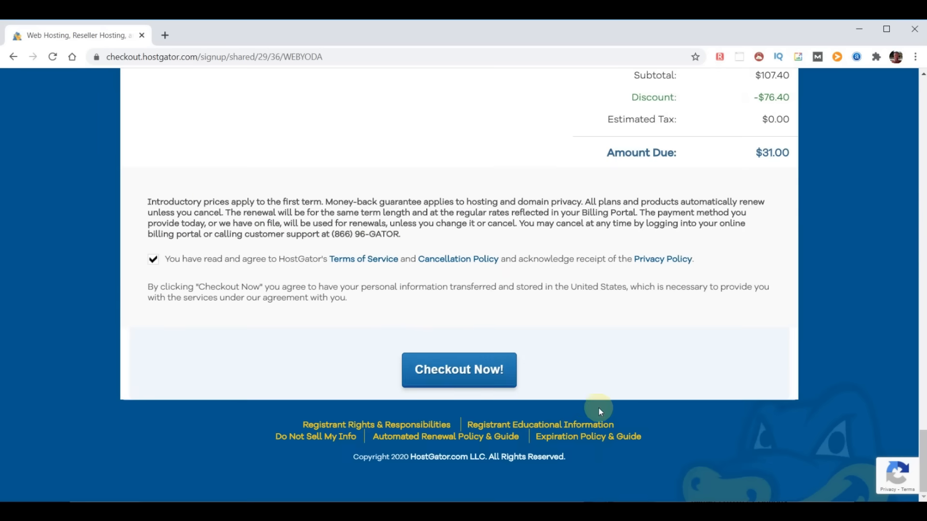
left_click(431, 374)
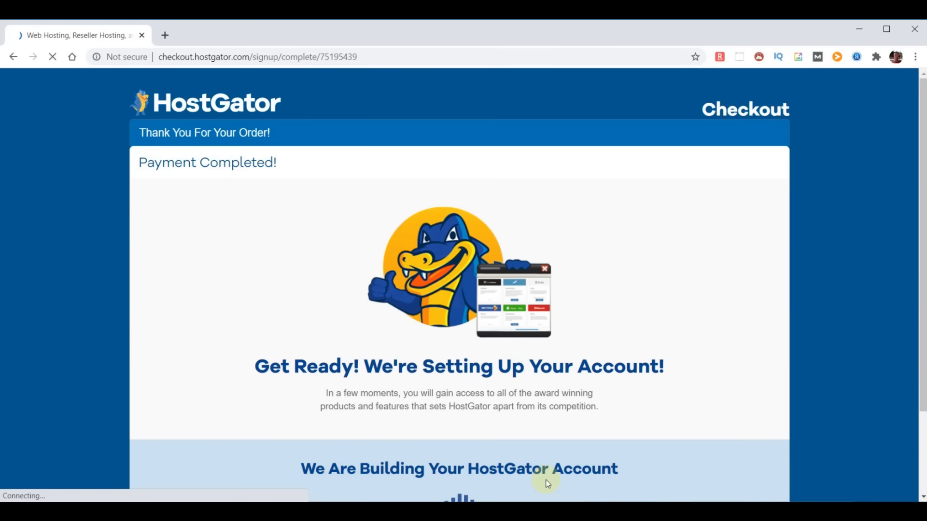
scroll(641, 432, "down", 1)
scroll(641, 430, "down", 1)
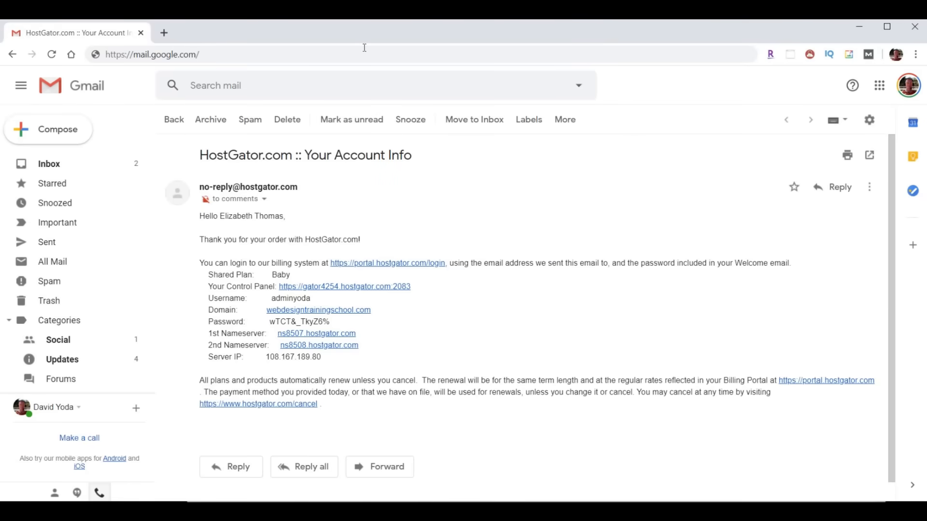
- Select the subject, nameservers and username, copy the password, and follow the Control Panel link
left_click_drag(202, 155, 424, 163)
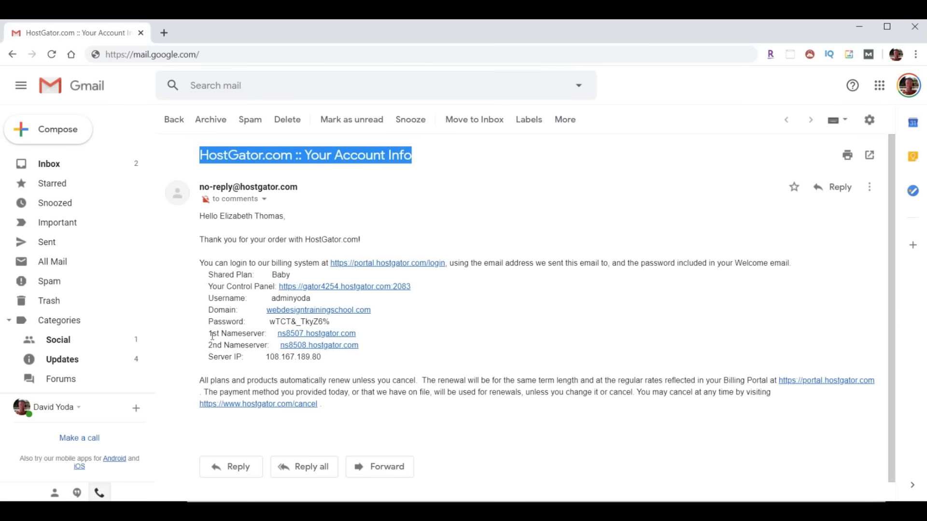
left_click_drag(203, 333, 414, 352)
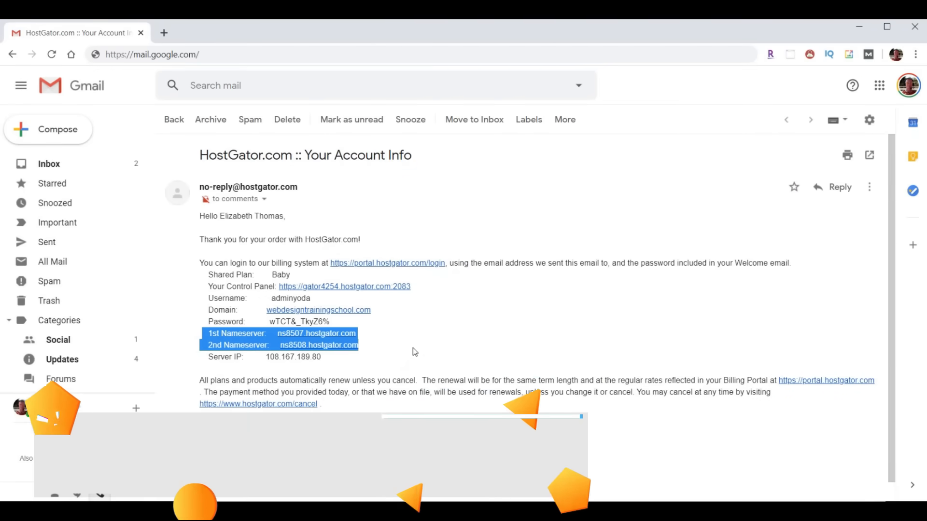
left_click_drag(270, 300, 269, 323)
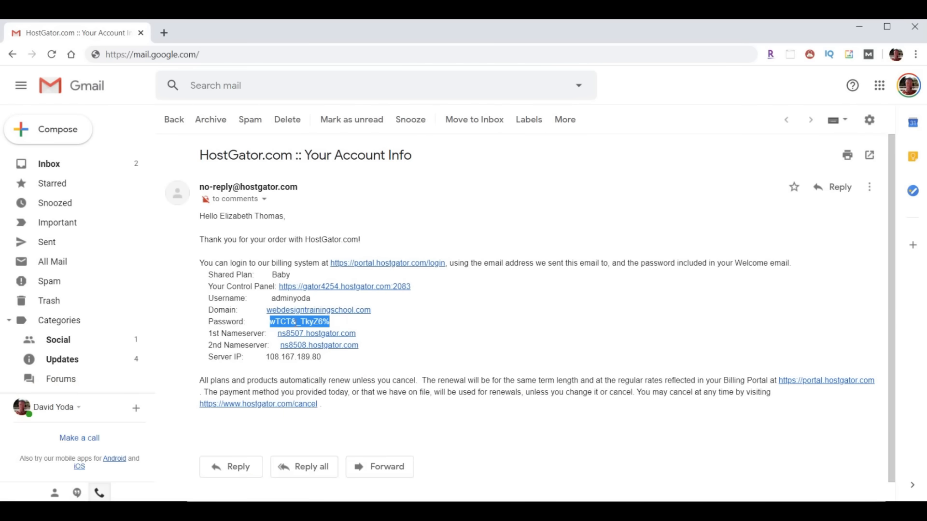
right_click(295, 322)
left_click(308, 331)
left_click_drag(207, 286, 274, 287)
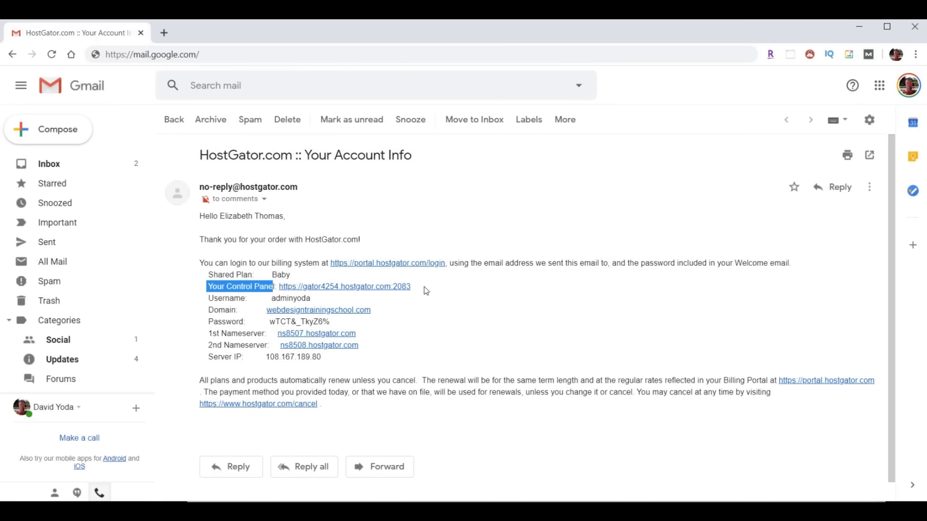
left_click(352, 286)
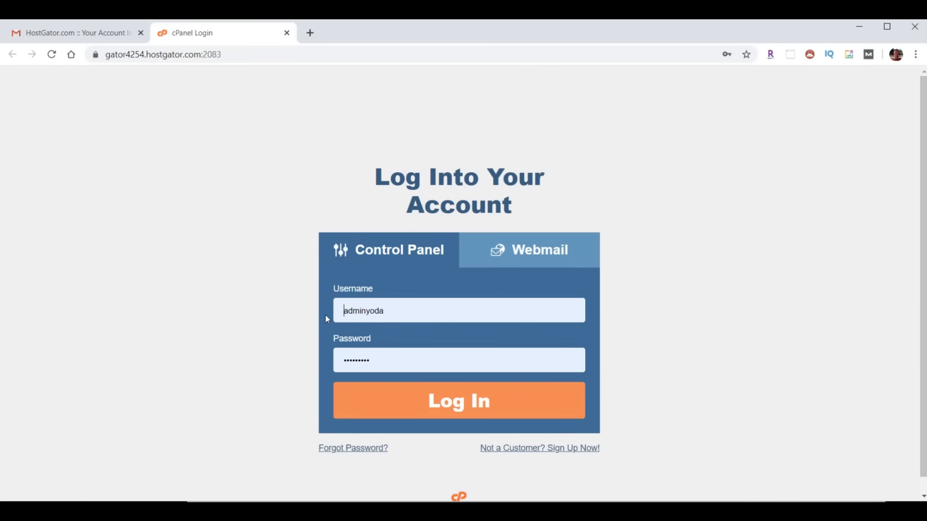
- Log into cPanel, search functions for 'forward' and open Forwarders
left_click(473, 410)
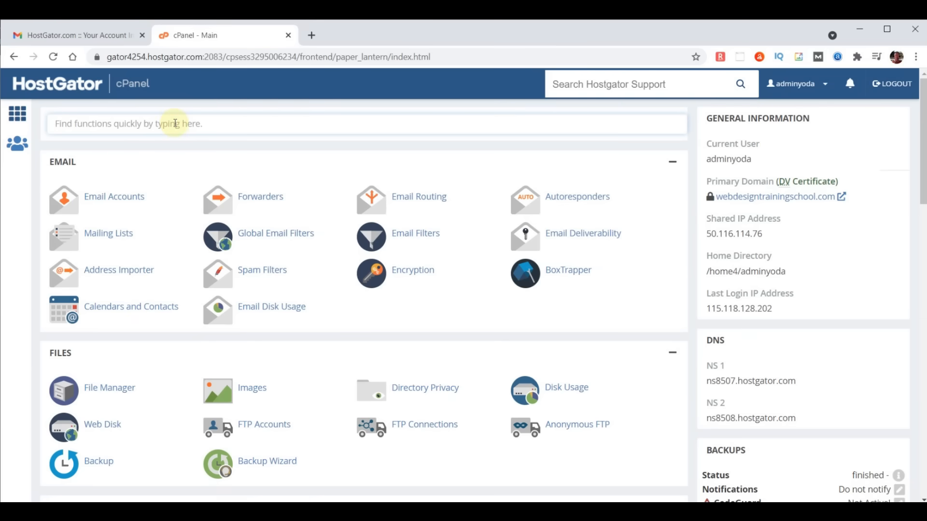
type("forward")
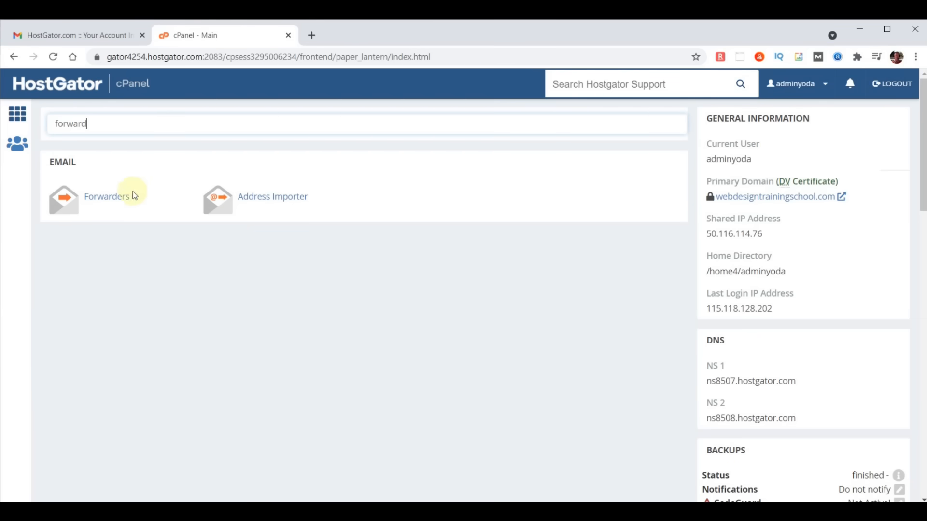
left_click(107, 201)
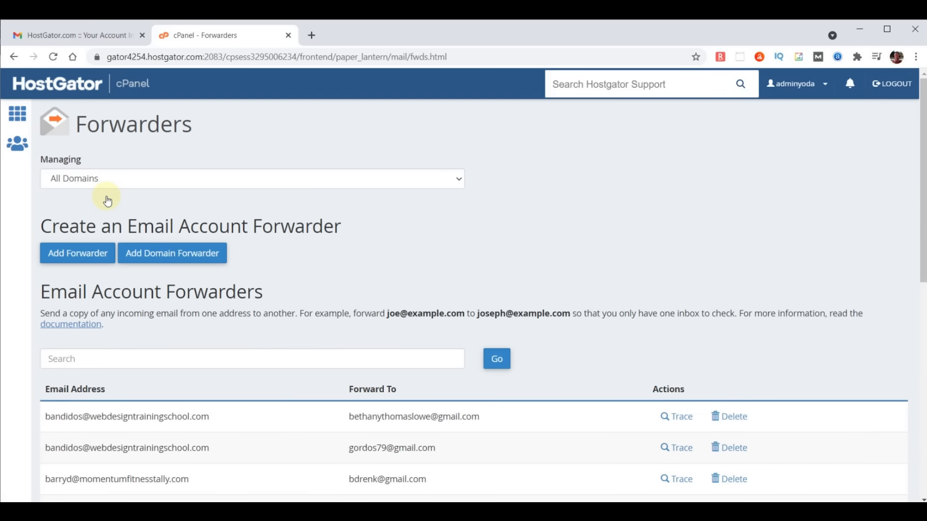
- Add a forwarder for a new address on chooseyourdomainname.com, entering the external destination e-mail
left_click(88, 256)
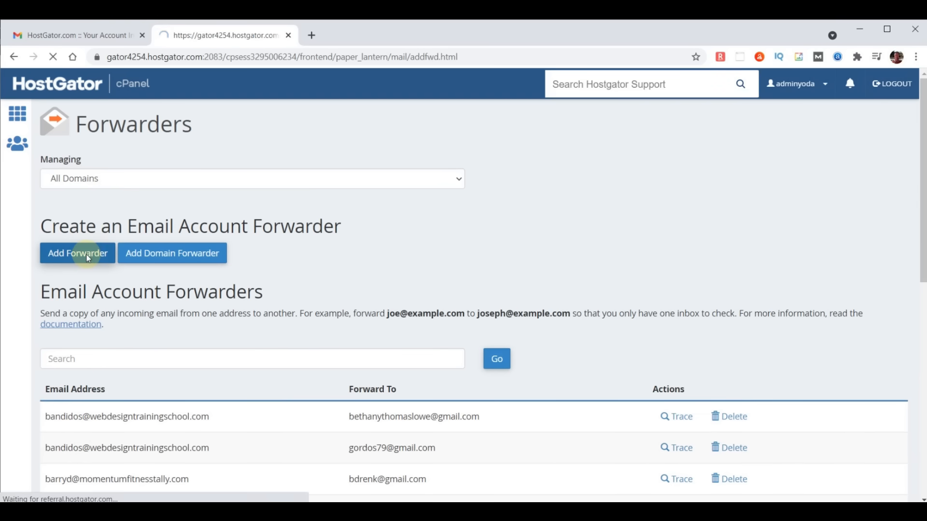
left_click(89, 235)
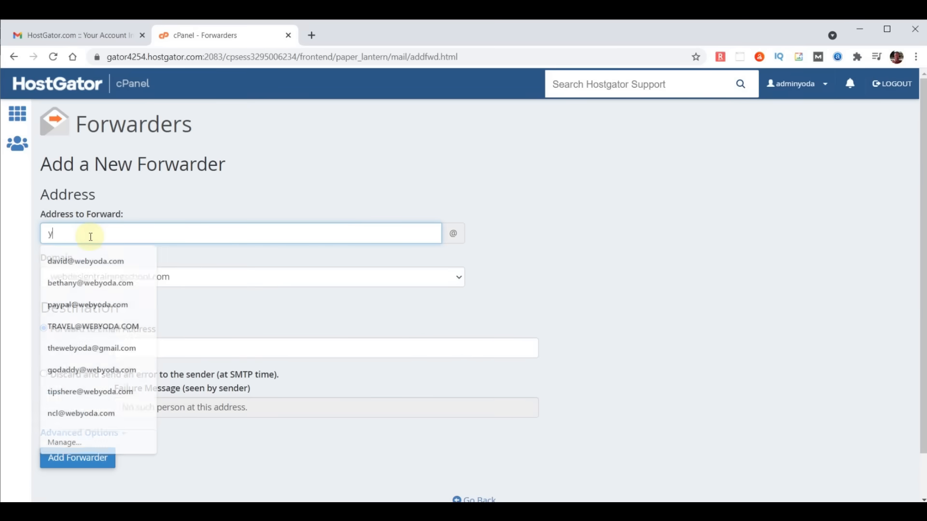
left_click(107, 277)
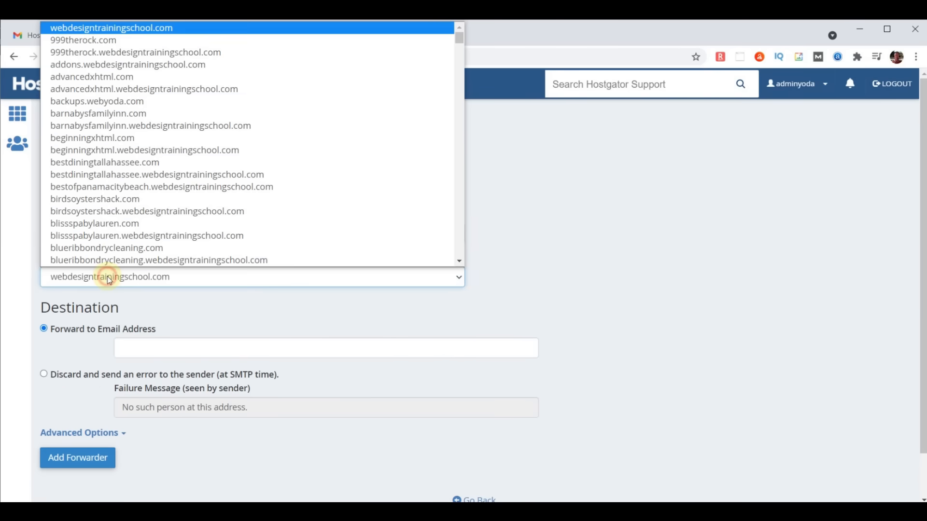
scroll(112, 259, "down", 5)
left_click(112, 260)
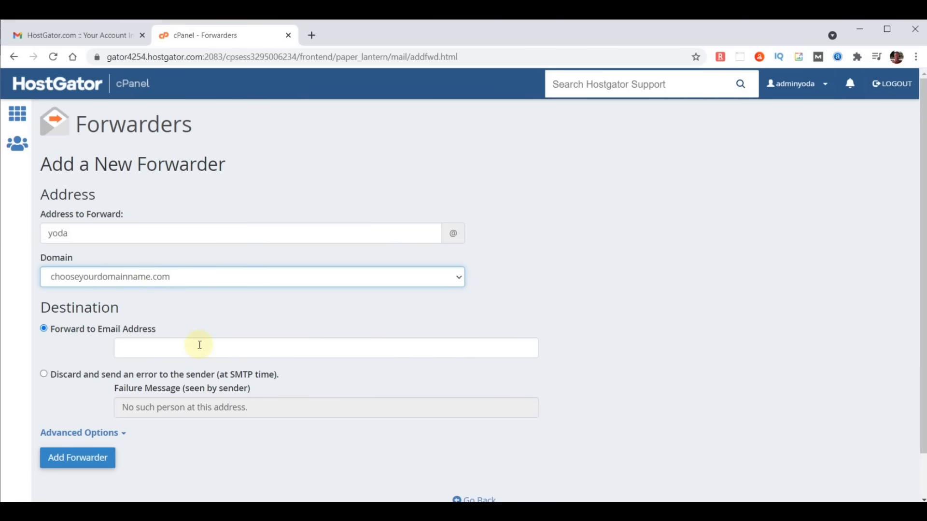
left_click(251, 347)
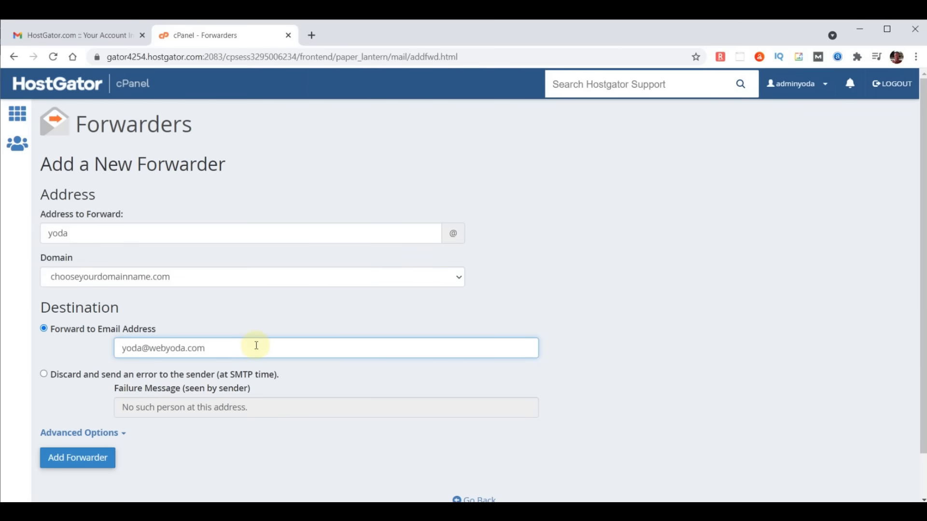
left_click(81, 460)
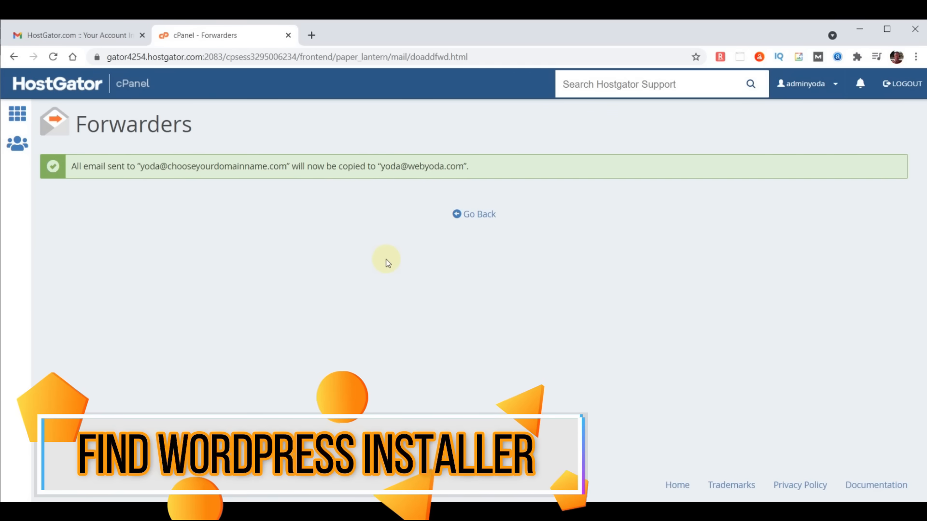
- From the cPanel home, search 'soft' and open the Softaculous Apps Installer
left_click(44, 86)
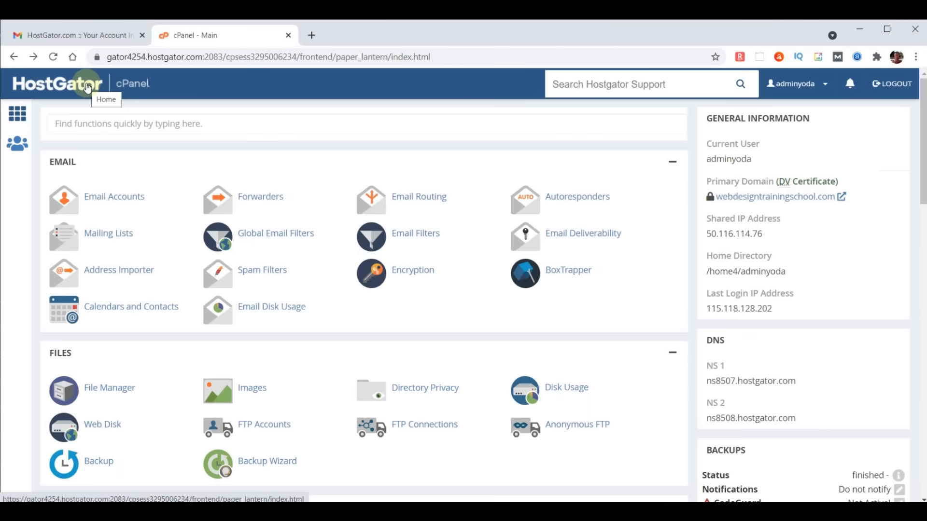
left_click(126, 125)
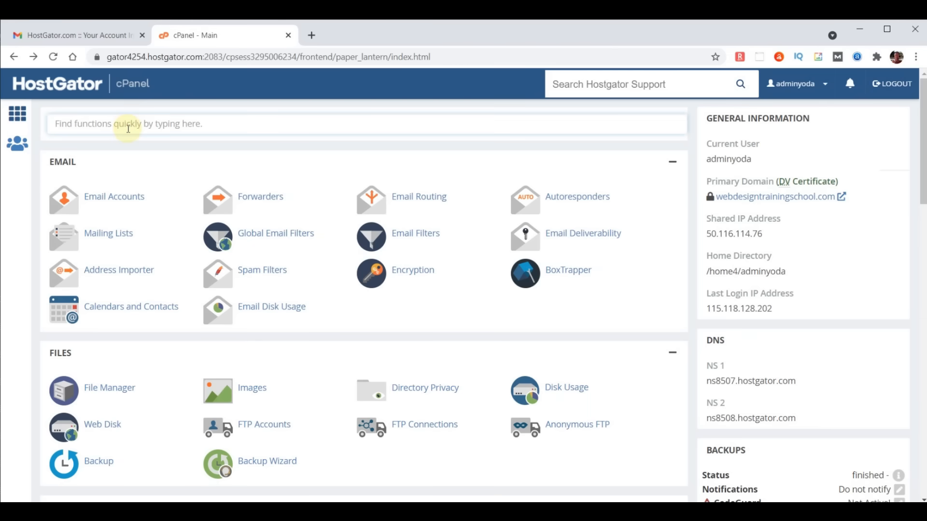
type("soft")
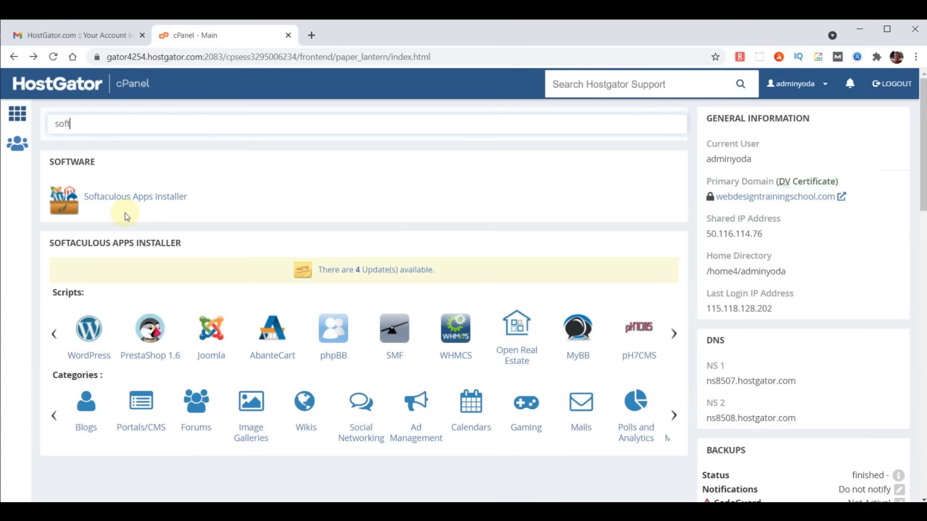
left_click(116, 198)
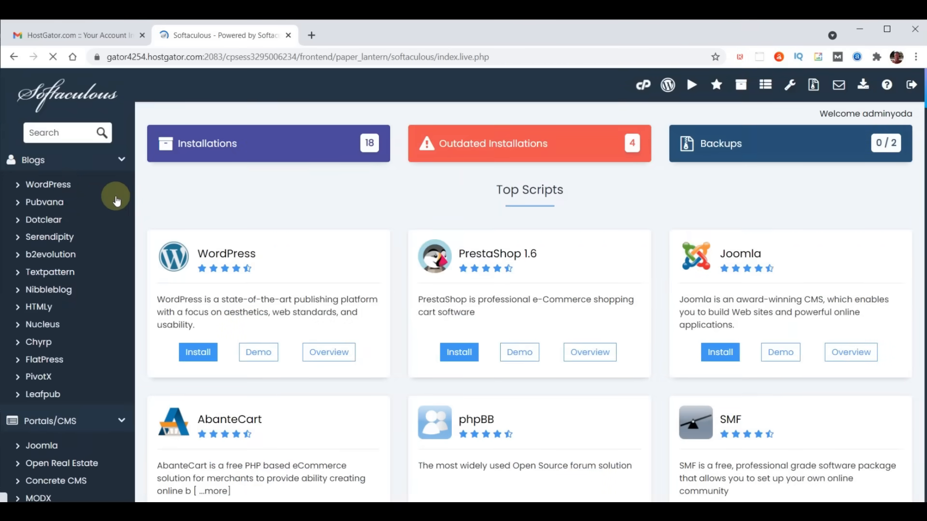
- Search scripts for 'wordpress' and open its overview page showing version 5.8
left_click(60, 132)
type("wor")
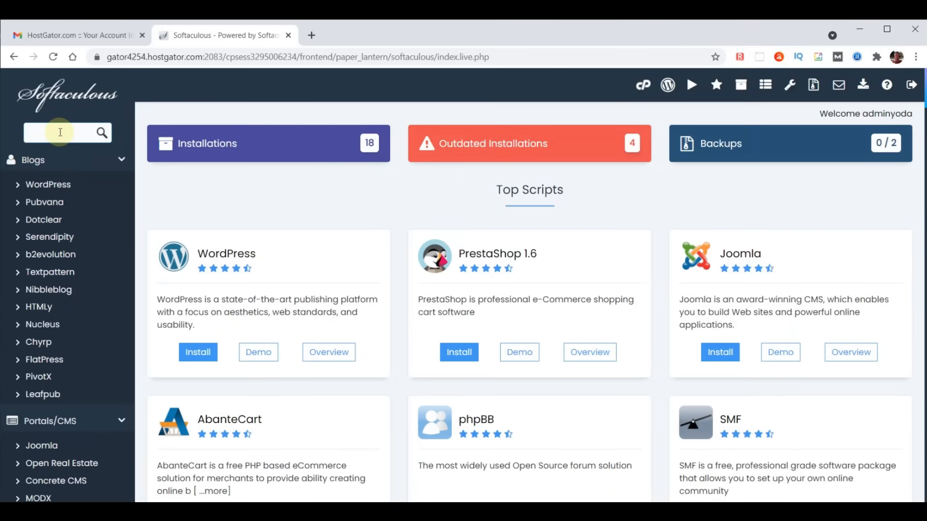
type("dpress")
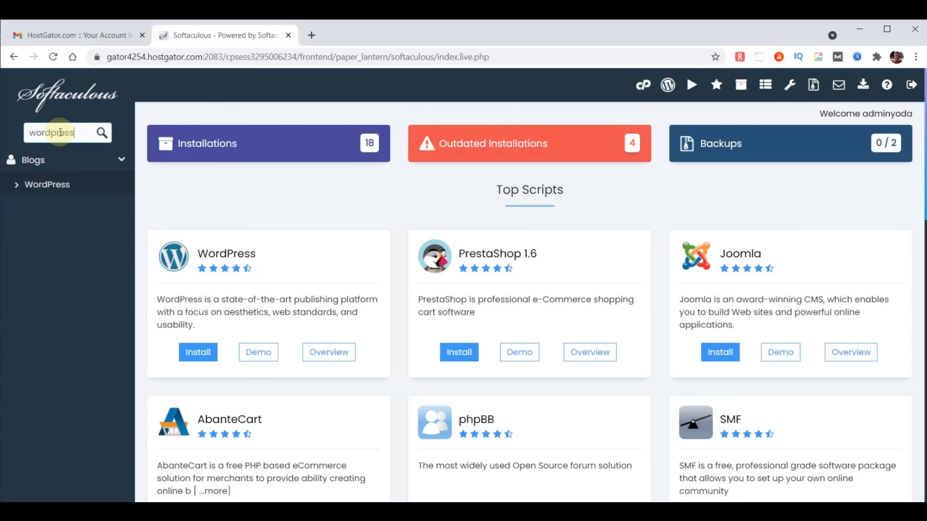
left_click(48, 185)
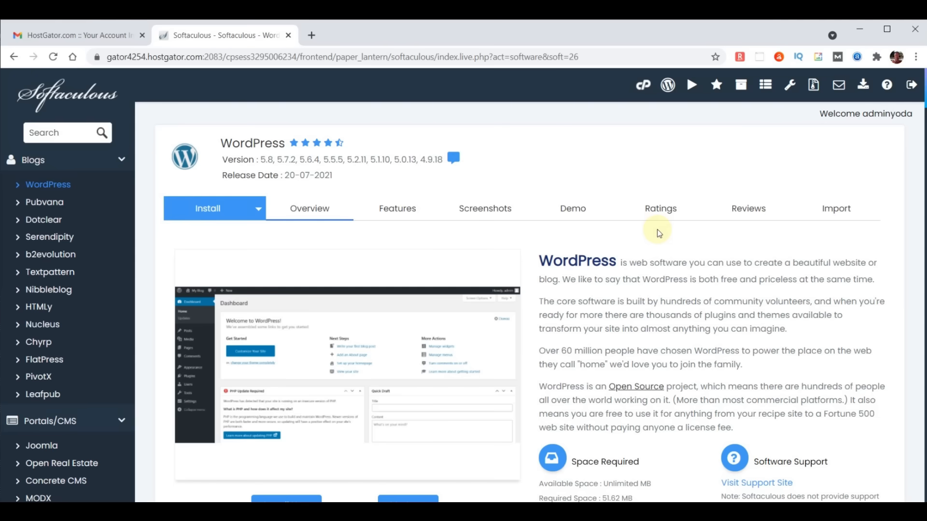
scroll(659, 233, "down", 3)
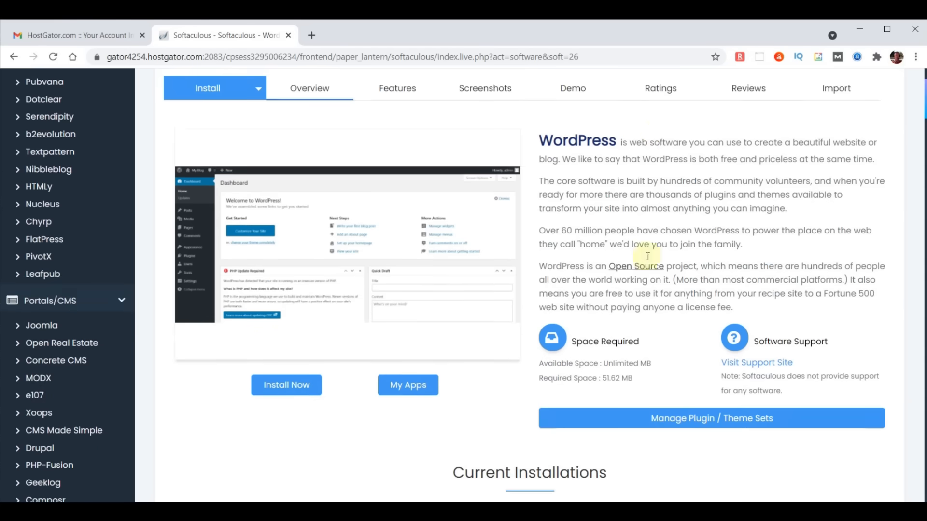
- Attempt a default WordPress install, which fails because index.php and wp-admin already exist
left_click(286, 388)
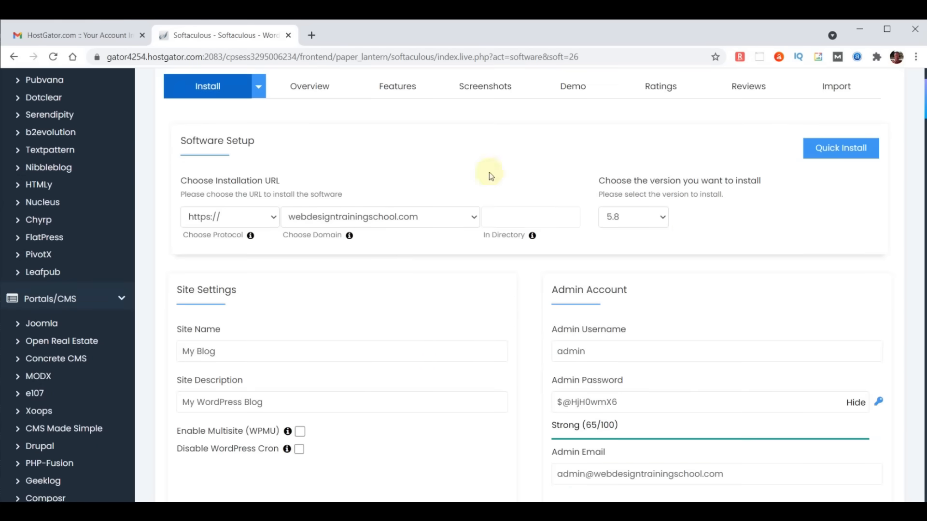
scroll(672, 242, "down", 13)
scroll(676, 236, "down", 7)
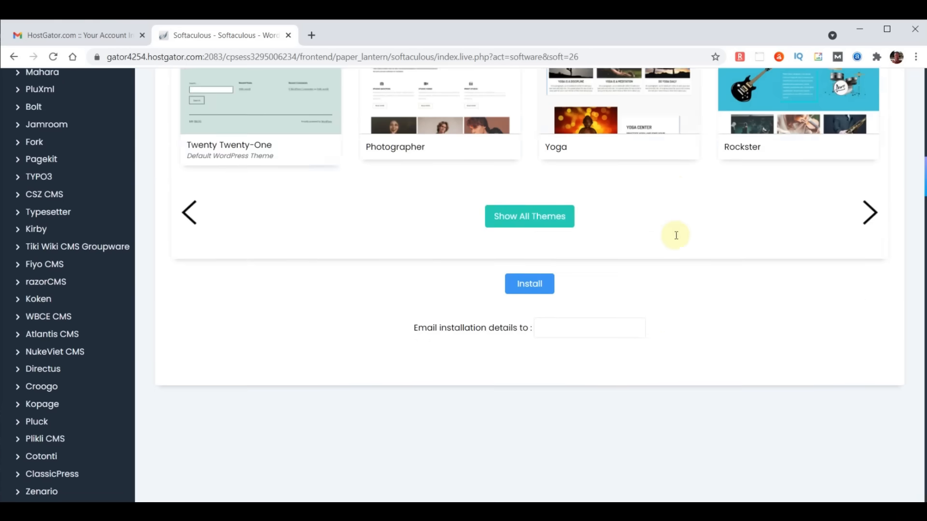
left_click(531, 170)
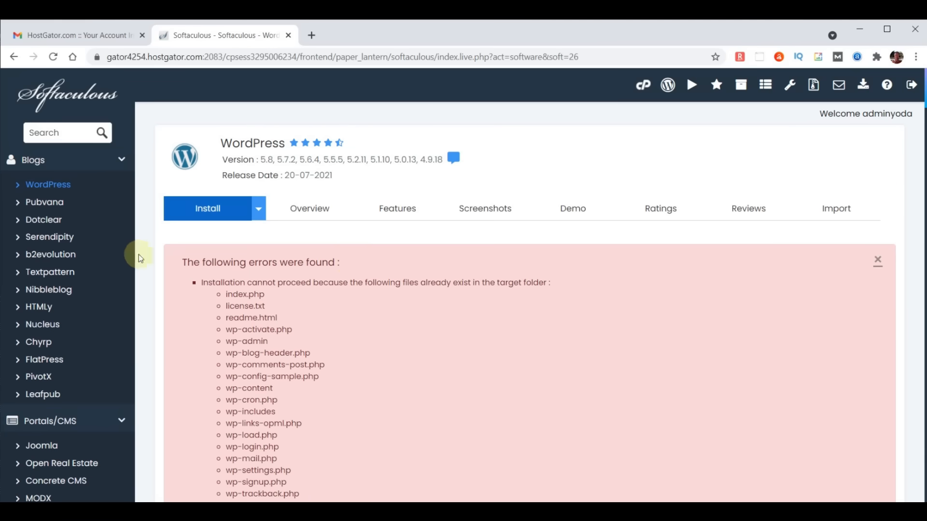
- Remove the chooseyourdomainname.com WordPress installation from Installations, leaving 17 installations
left_click(50, 97)
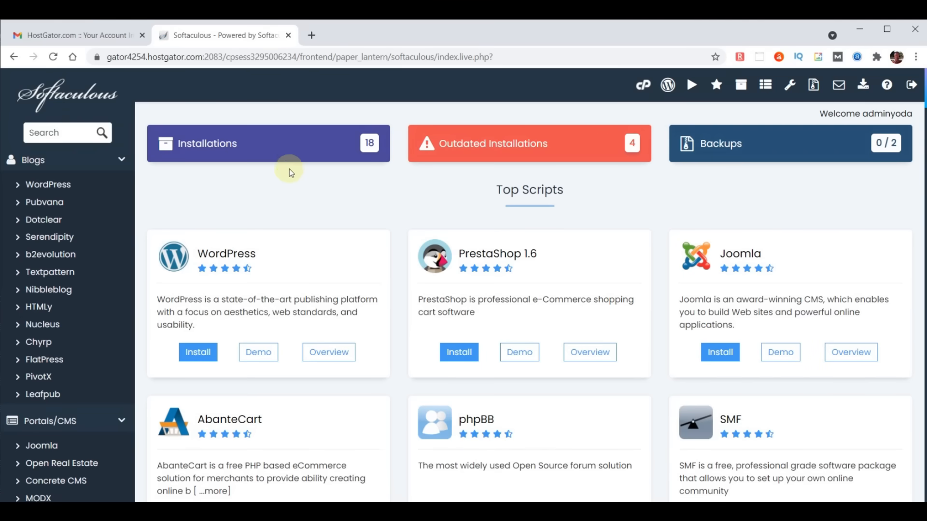
left_click(285, 145)
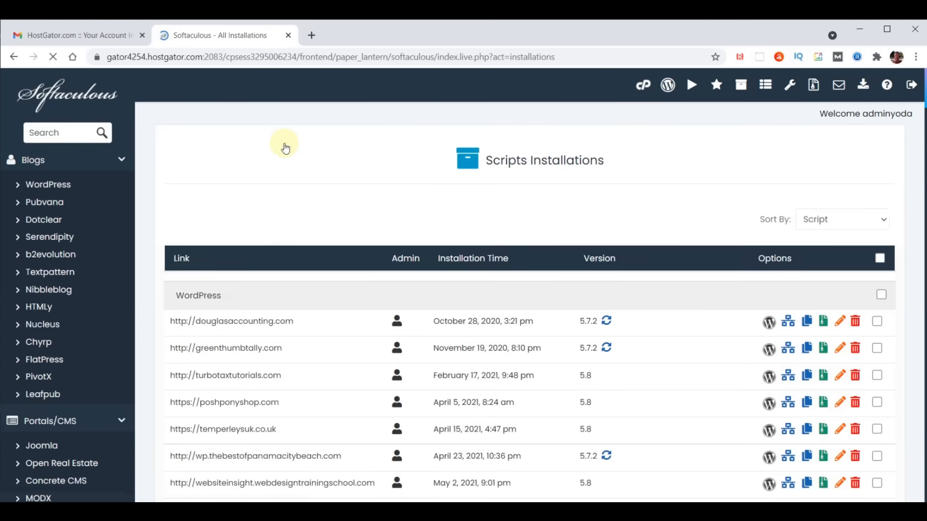
scroll(517, 232, "down", 6)
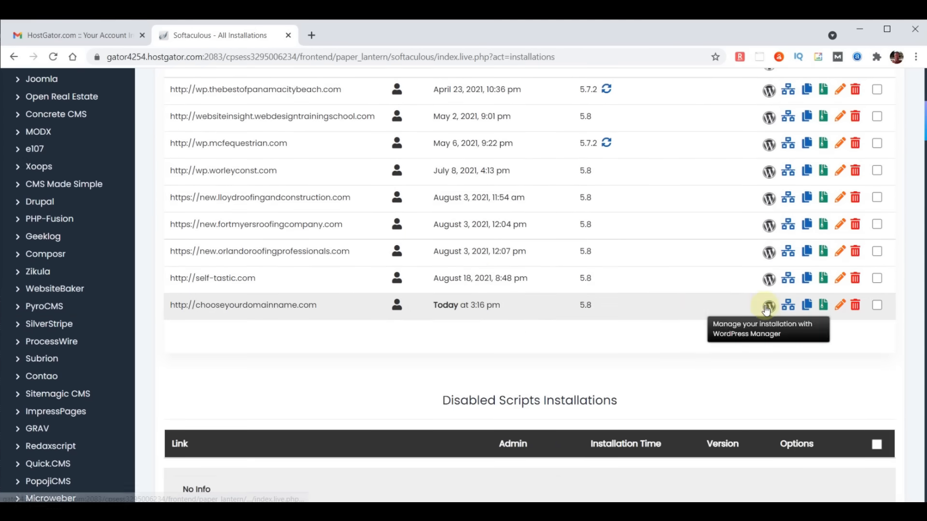
left_click(856, 306)
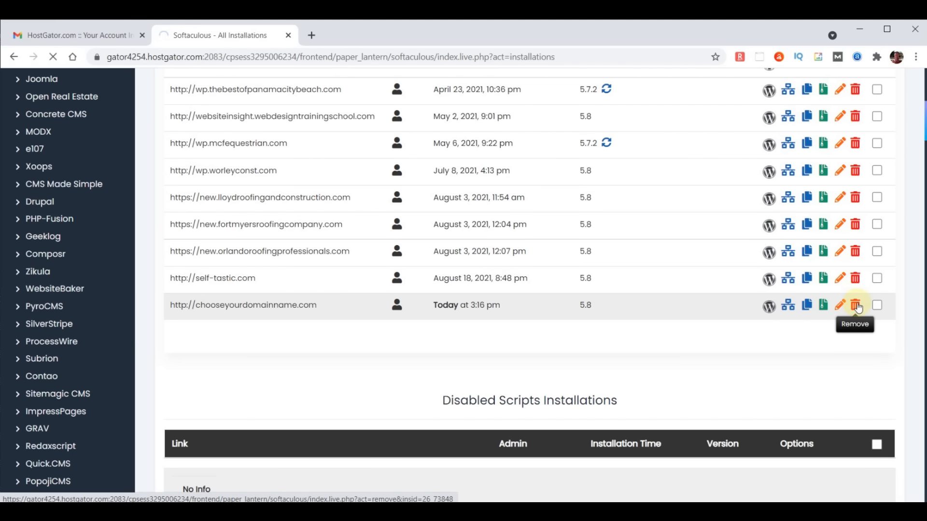
scroll(585, 367, "down", 10)
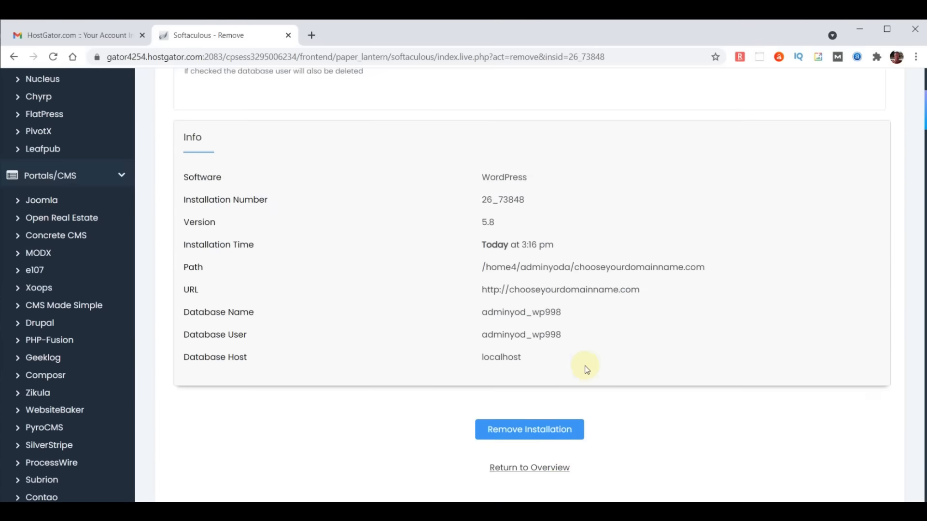
left_click(555, 309)
left_click(523, 139)
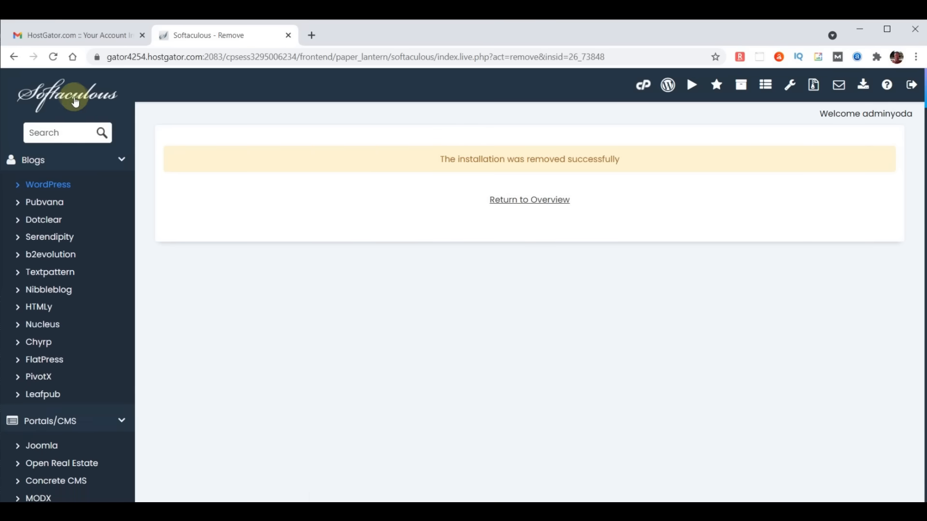
left_click(71, 98)
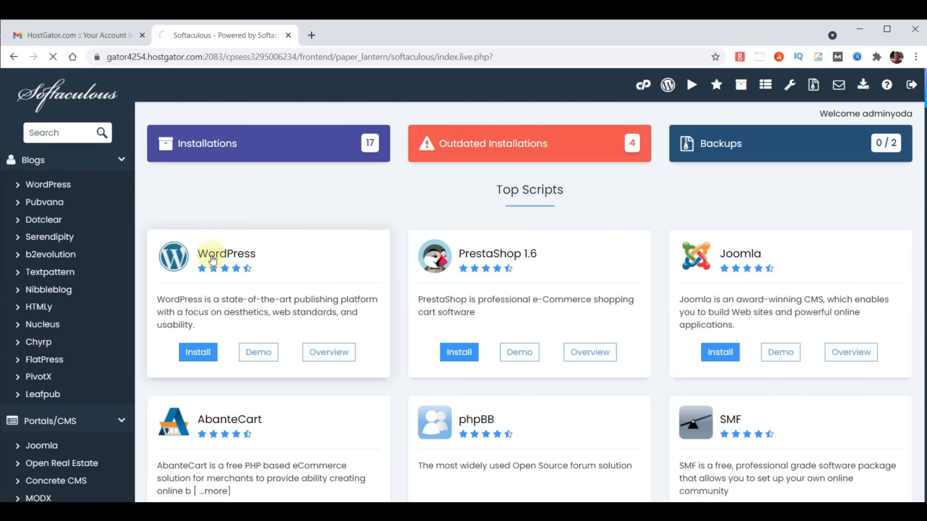
left_click(213, 259)
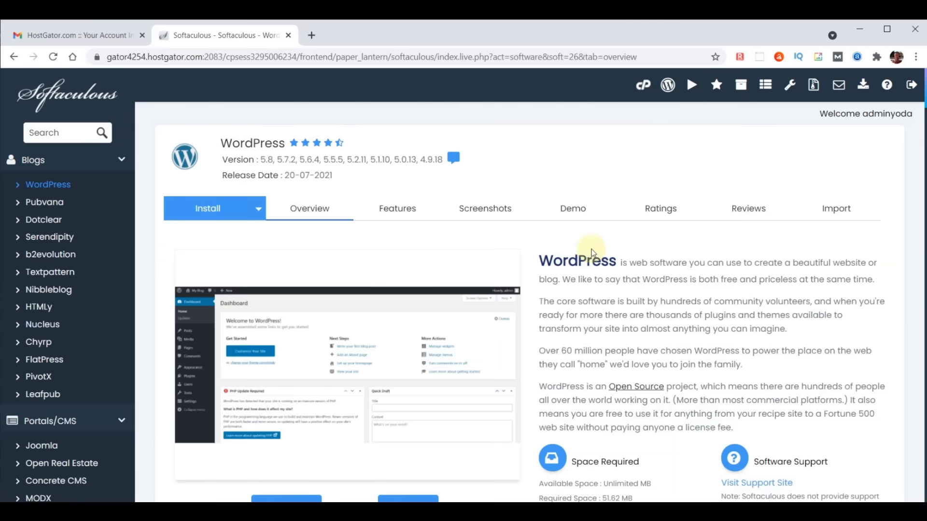
scroll(591, 256, "down", 3)
left_click(272, 384)
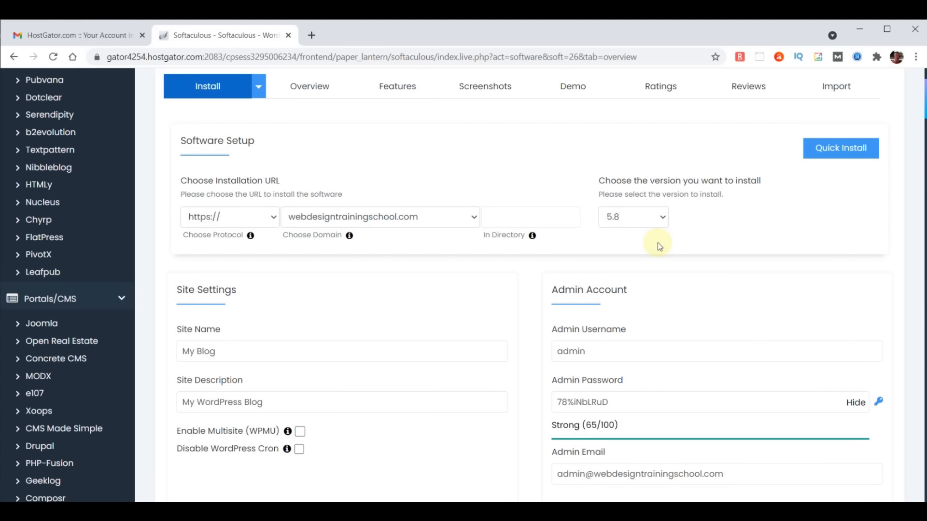
left_click(402, 219)
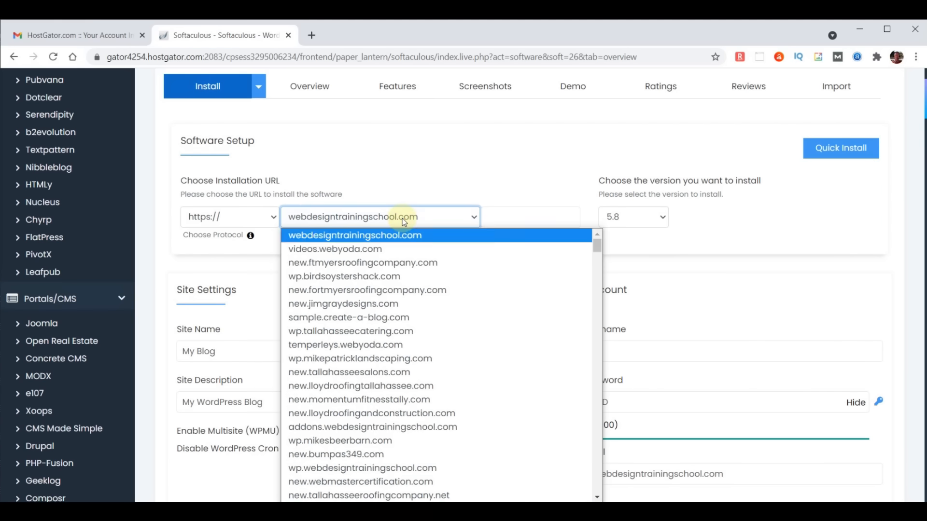
key("c")
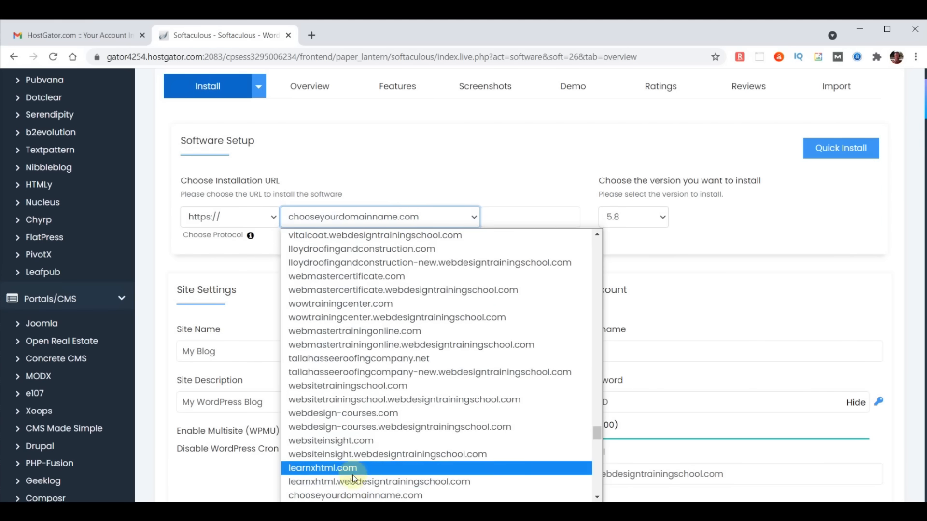
left_click(354, 495)
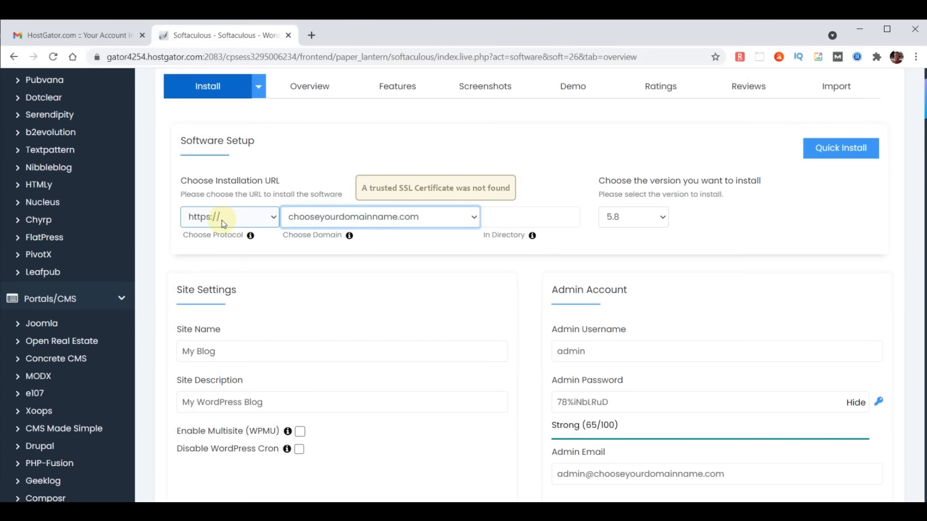
left_click(222, 220)
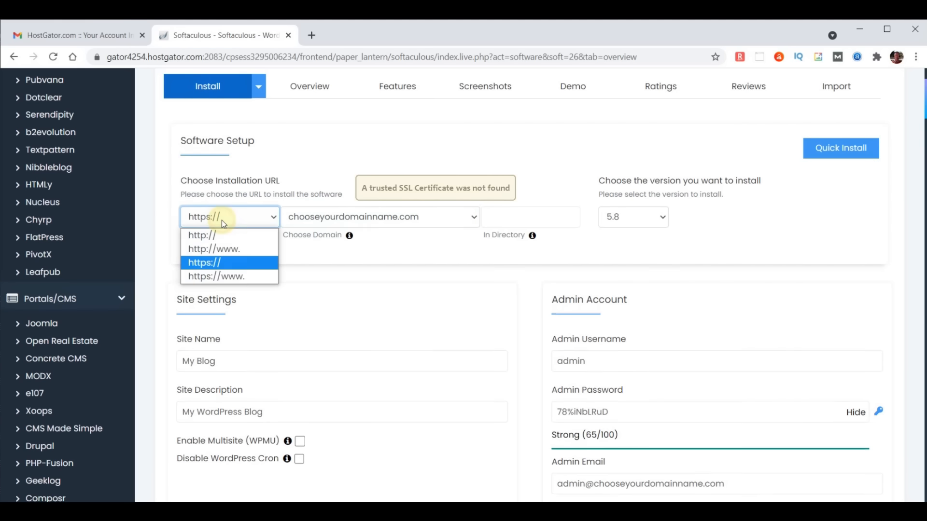
left_click(213, 236)
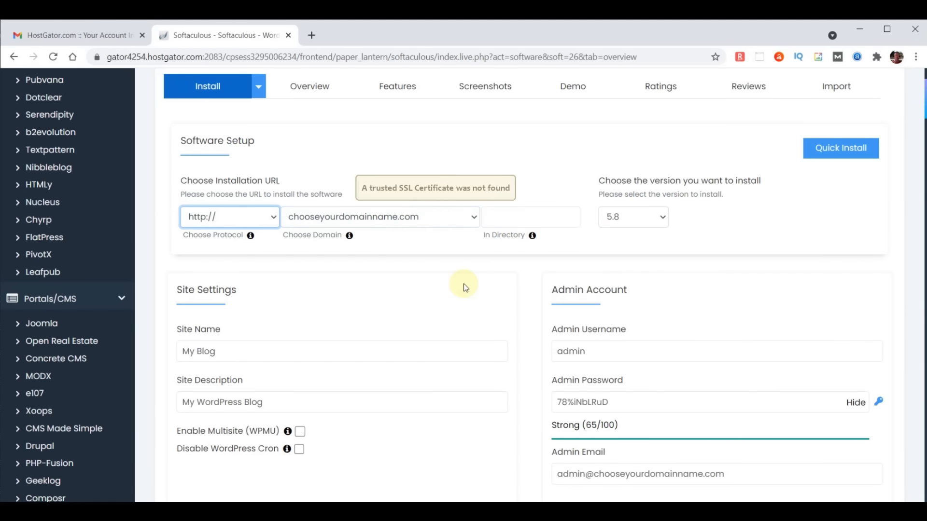
- Set the site name to 'WebYoda' and the description to 'Free Online Courses'
scroll(444, 306, "down", 1)
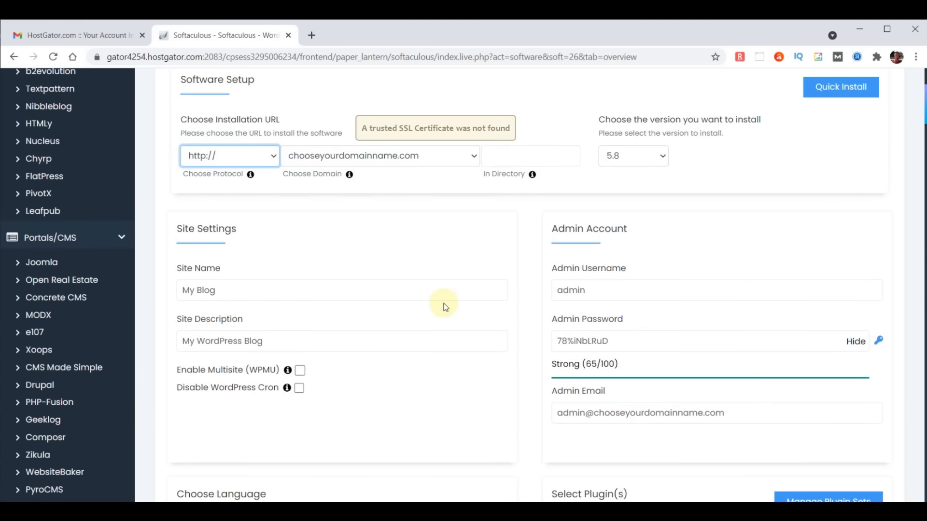
left_click_drag(263, 290, 122, 292)
type("WebYoda")
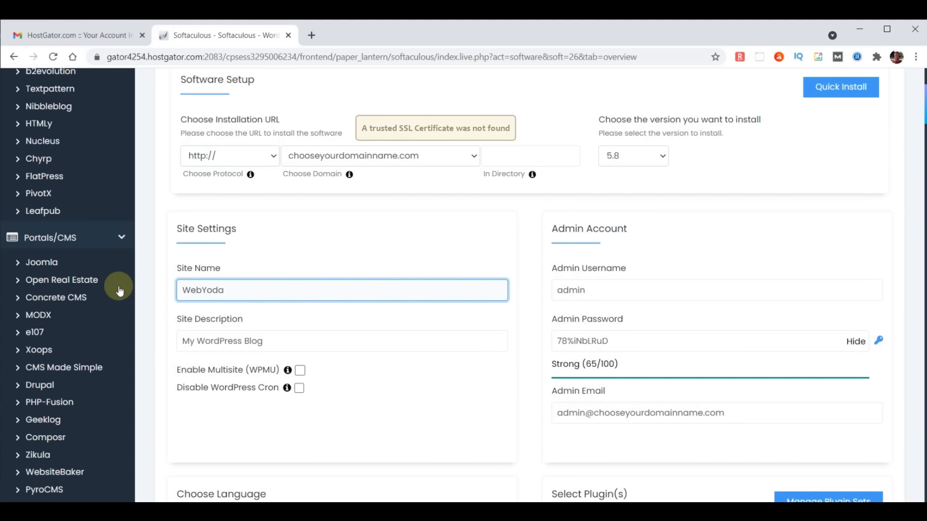
left_click(239, 342)
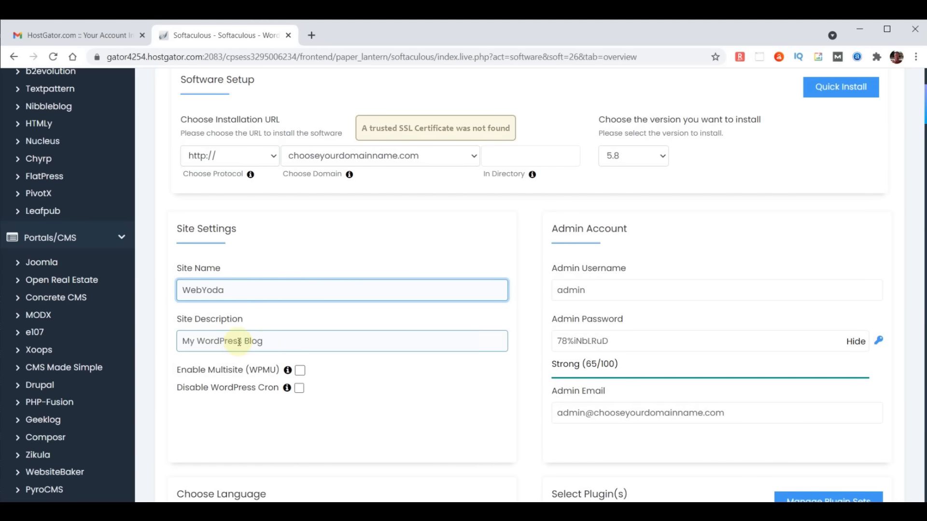
left_click_drag(272, 341, 149, 338)
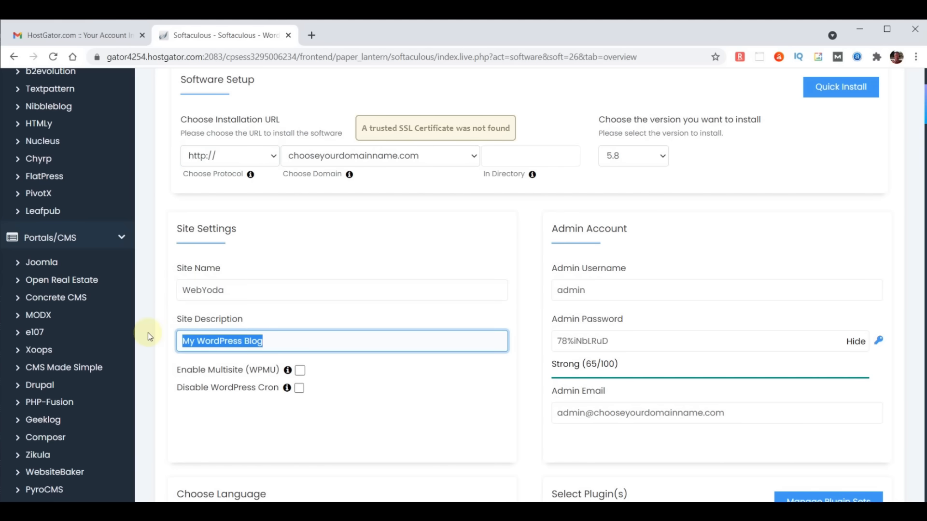
type("Free Online Course")
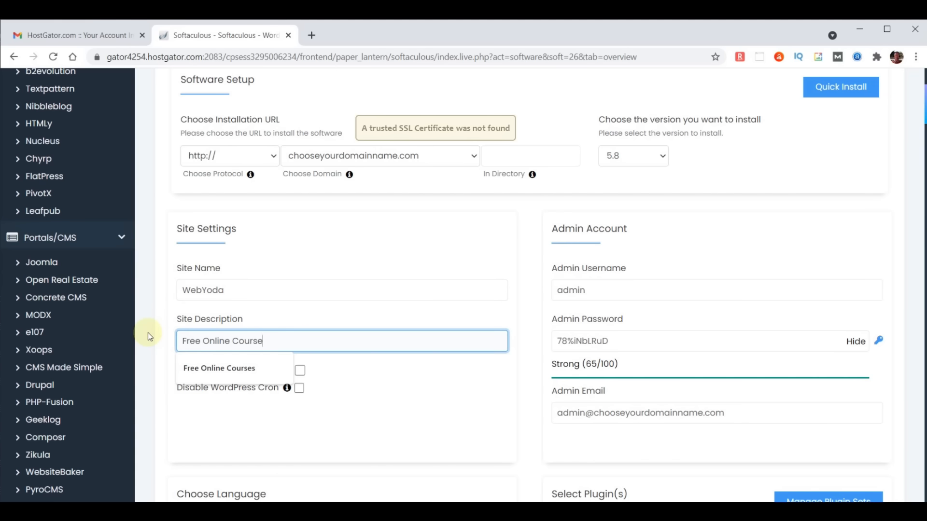
type("s")
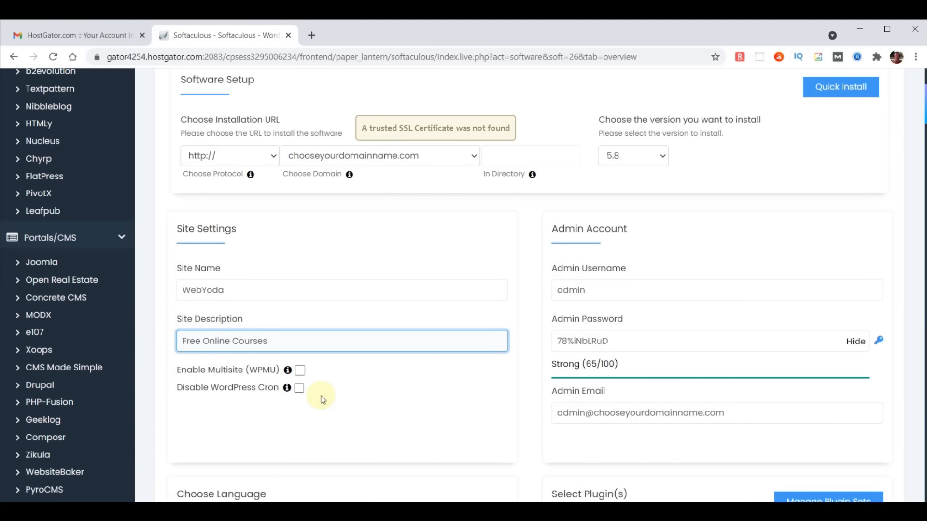
- Replace the default admin username with a custom one and set a stronger, masked password
left_click(598, 293)
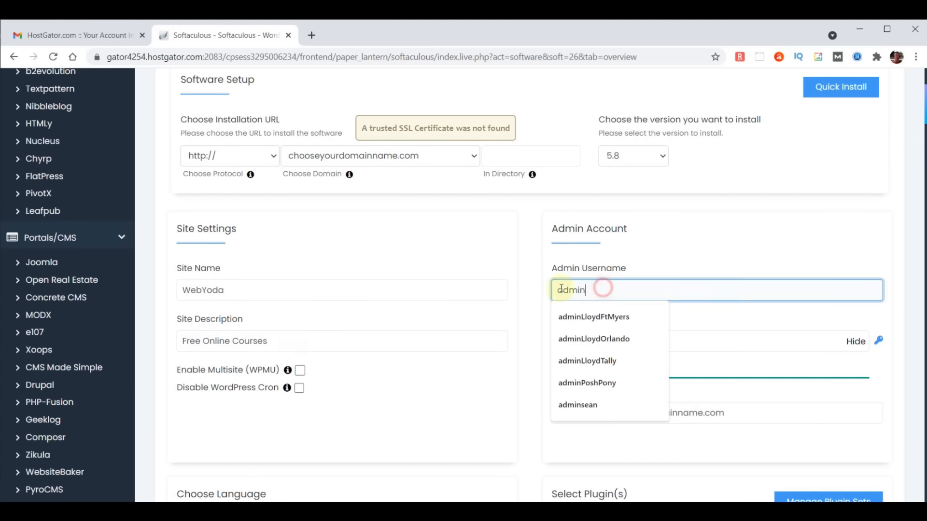
key("ctrl+a")
type("yoda")
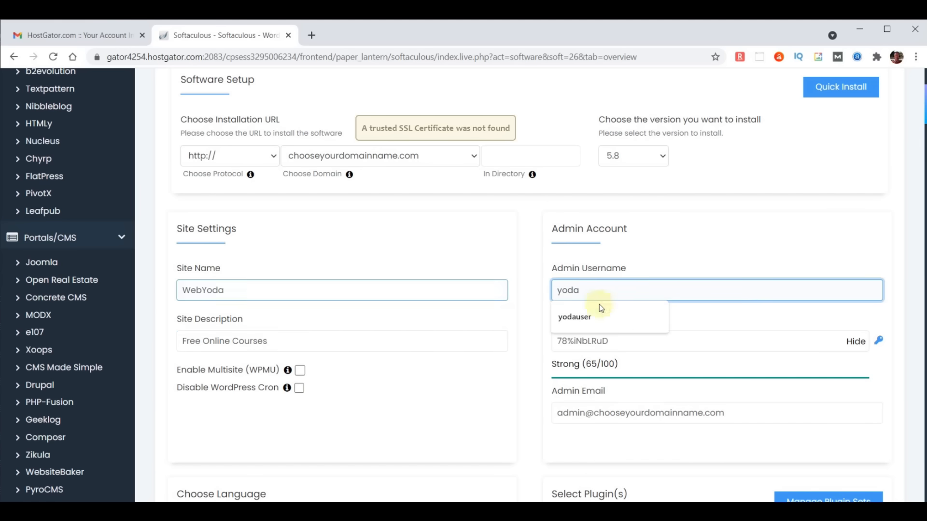
left_click(609, 315)
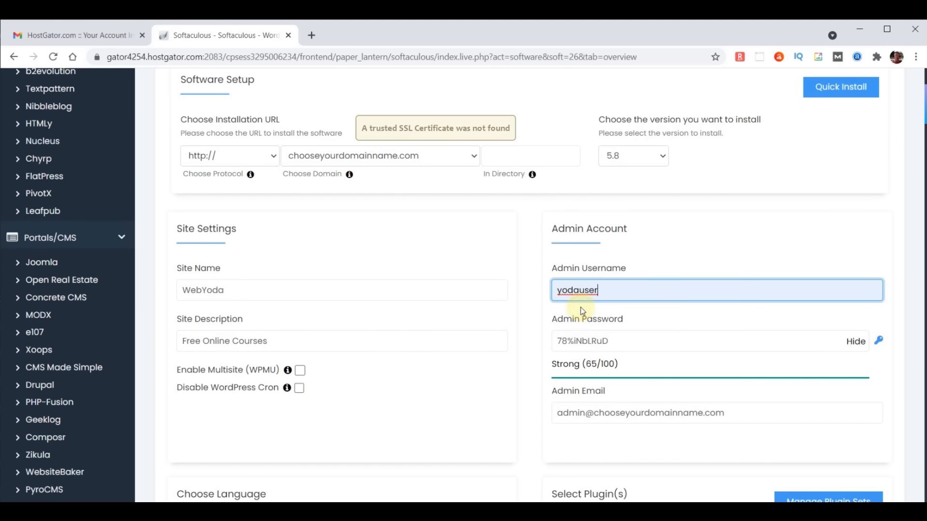
left_click(856, 342)
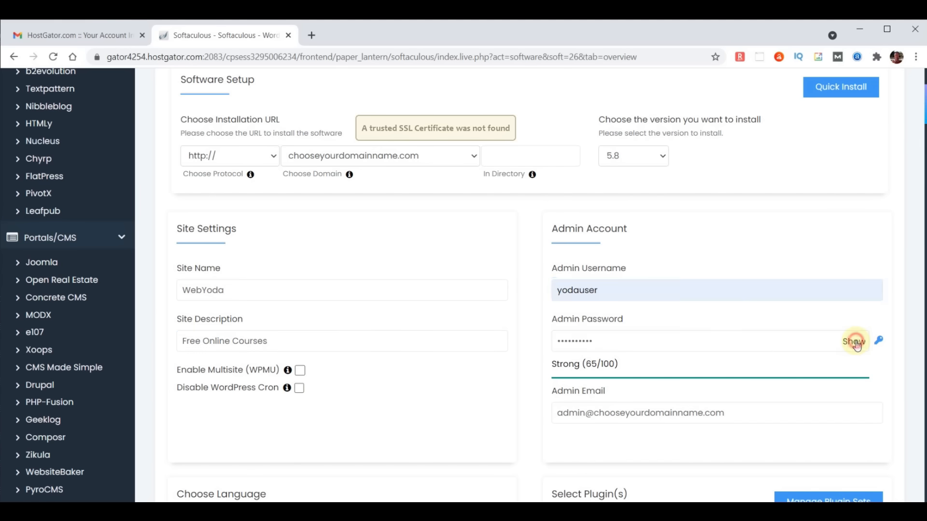
double_click(701, 336)
type("*******")
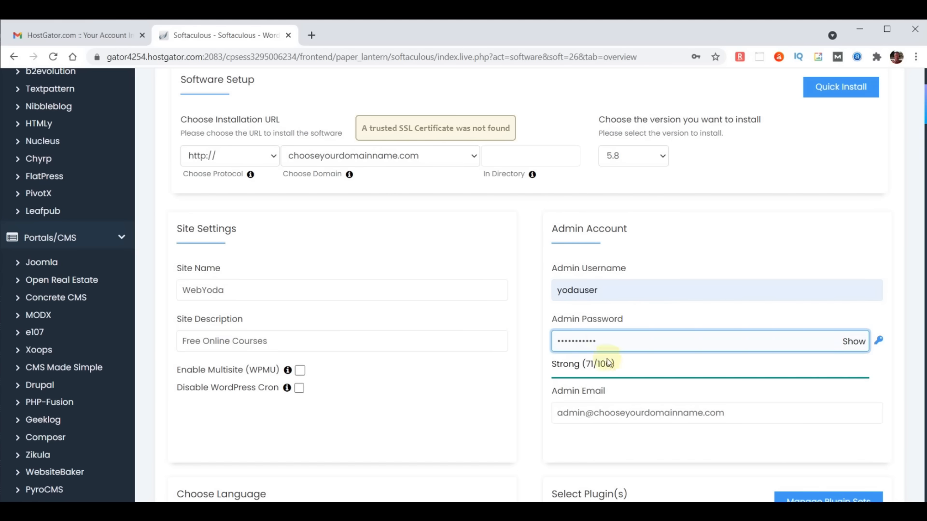
- Replace the admin e-mail with the site's saved admin address
triple_click(749, 416)
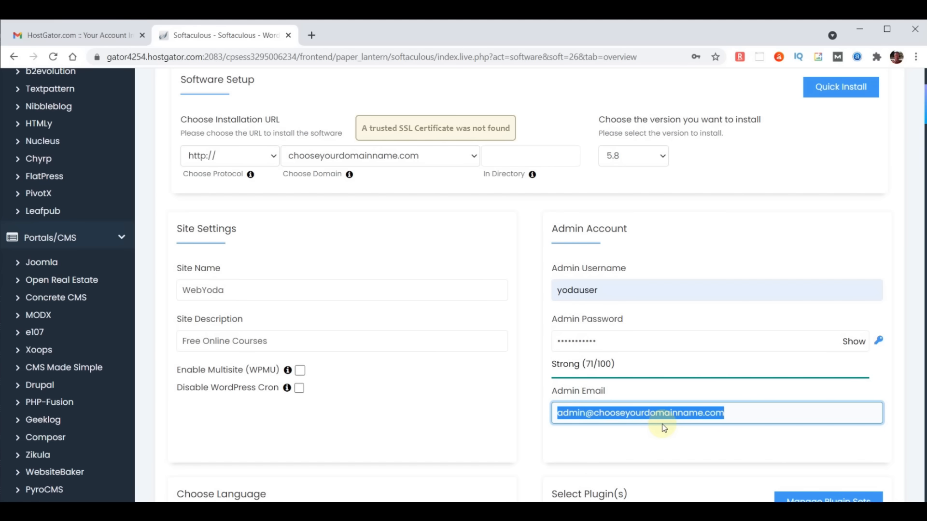
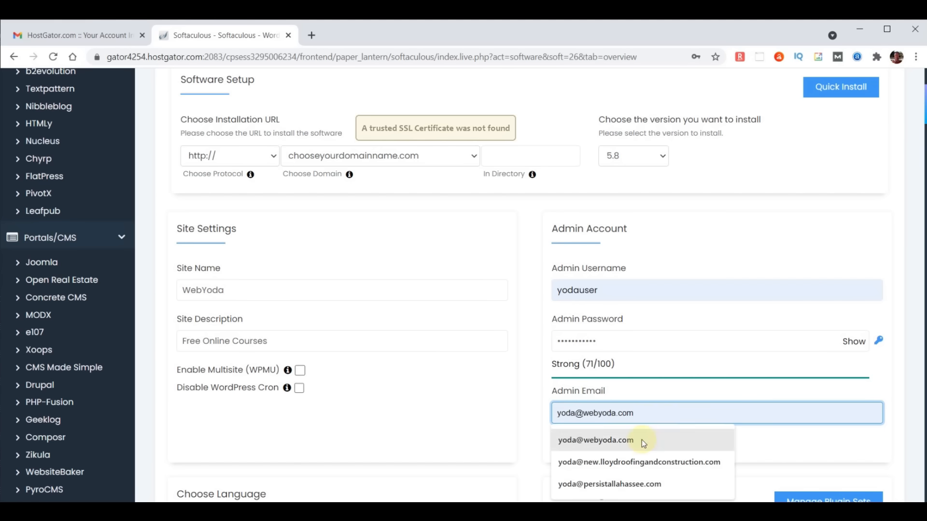
left_click(641, 440)
left_click_drag(668, 415, 521, 412)
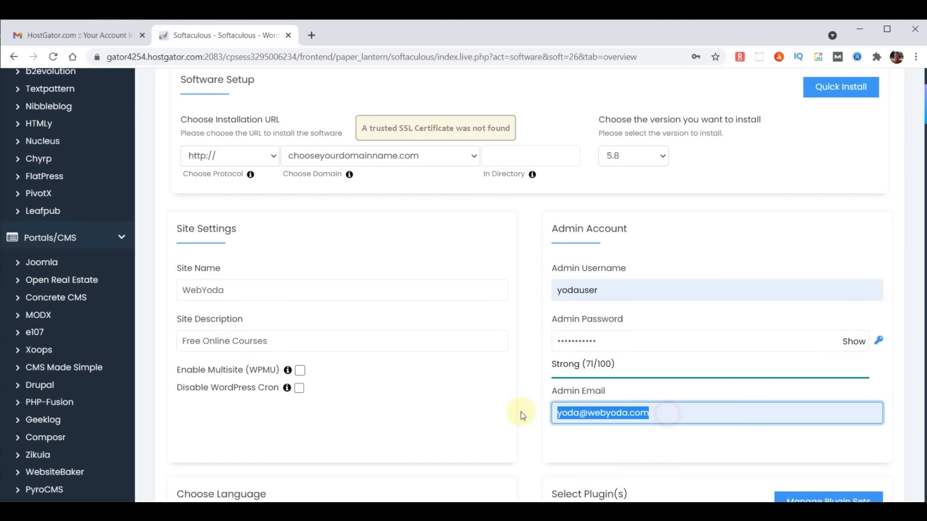
left_click(521, 412)
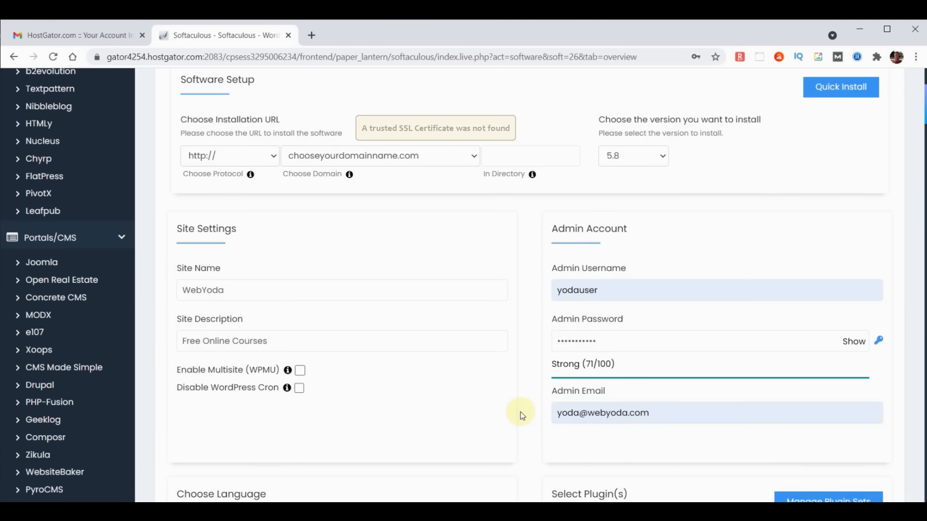
- Send installation details to the admin e-mail and install WordPress on chooseyourdomainname.com
scroll(521, 410, "down", 4)
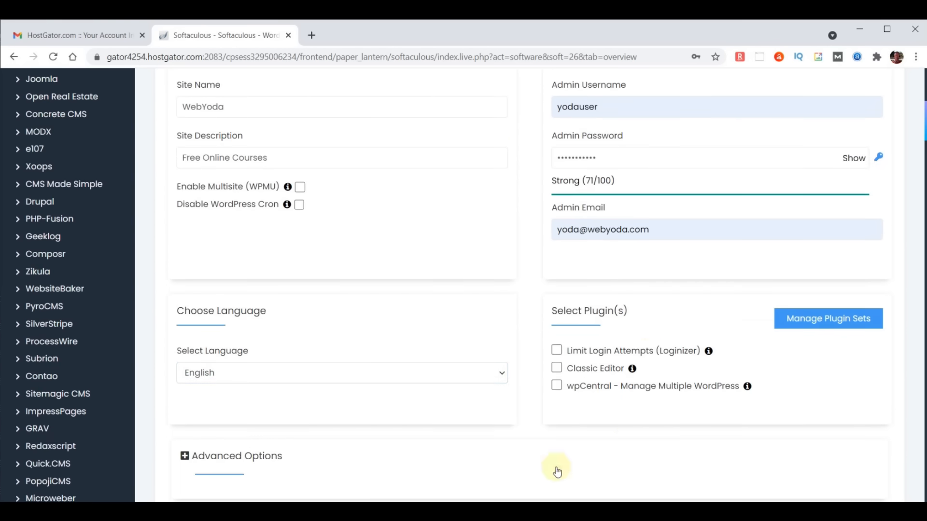
scroll(639, 298, "down", 4)
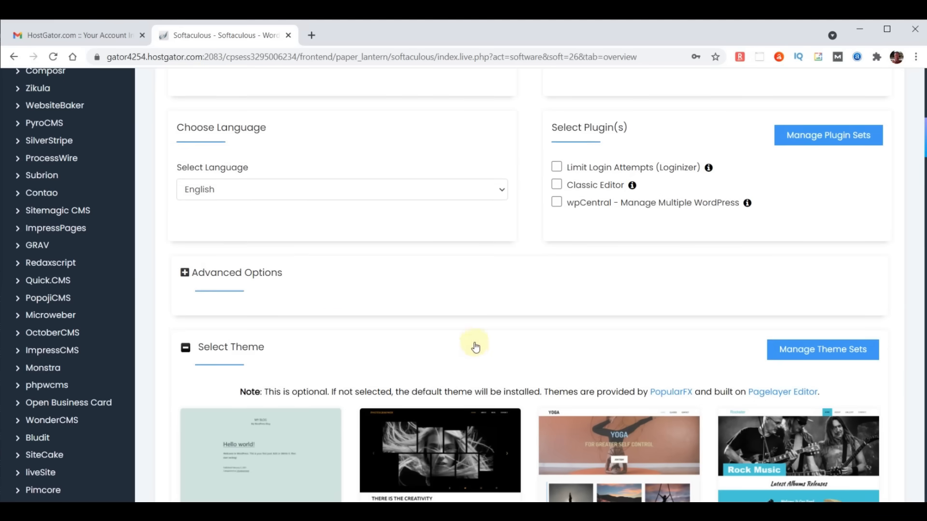
scroll(540, 353, "down", 1)
scroll(540, 353, "down", 6)
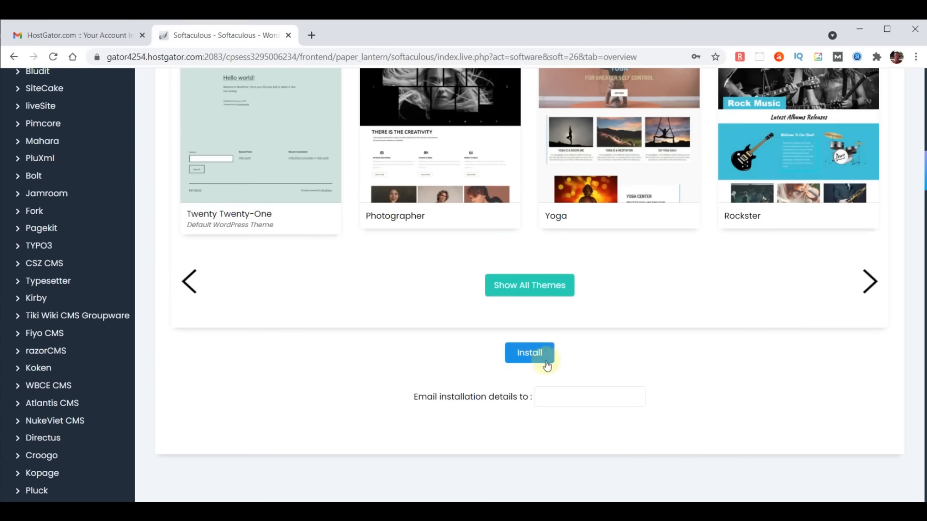
left_click(549, 399)
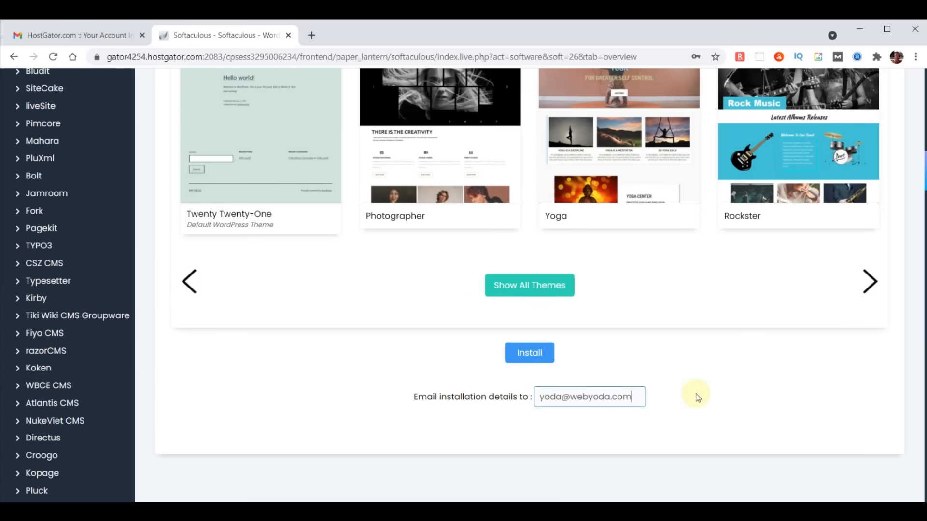
left_click(532, 353)
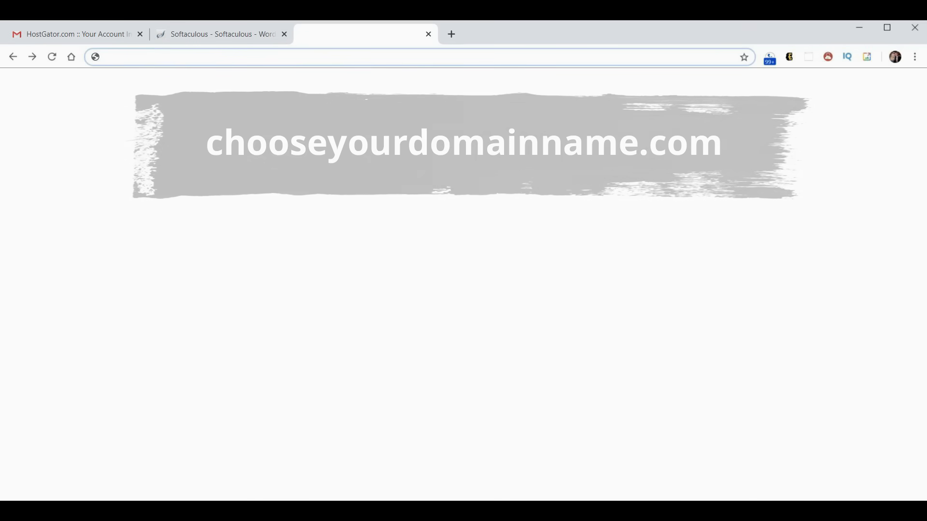
- Load chooseyourdomainname.com in a new browser tab to view the freshly installed site
type("chooseyourdomainname.com")
key("Return")
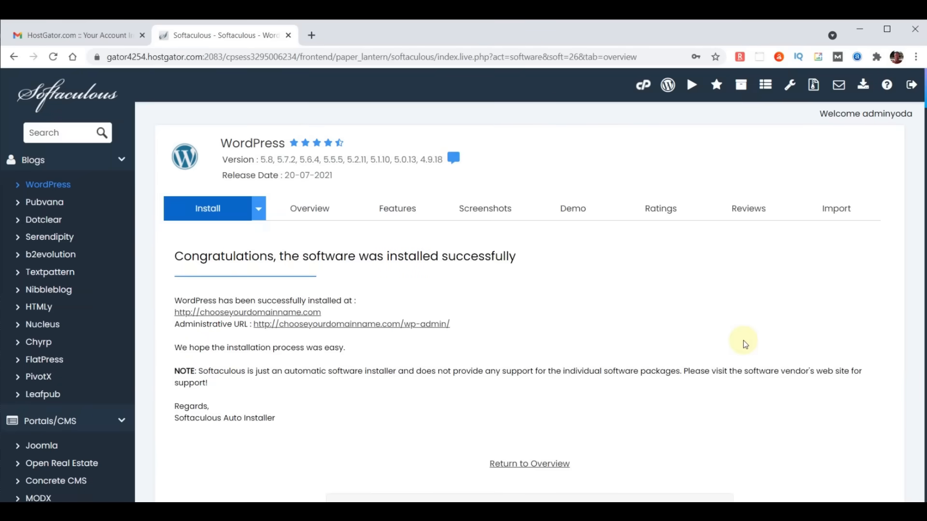
left_click(312, 35)
left_click(317, 55)
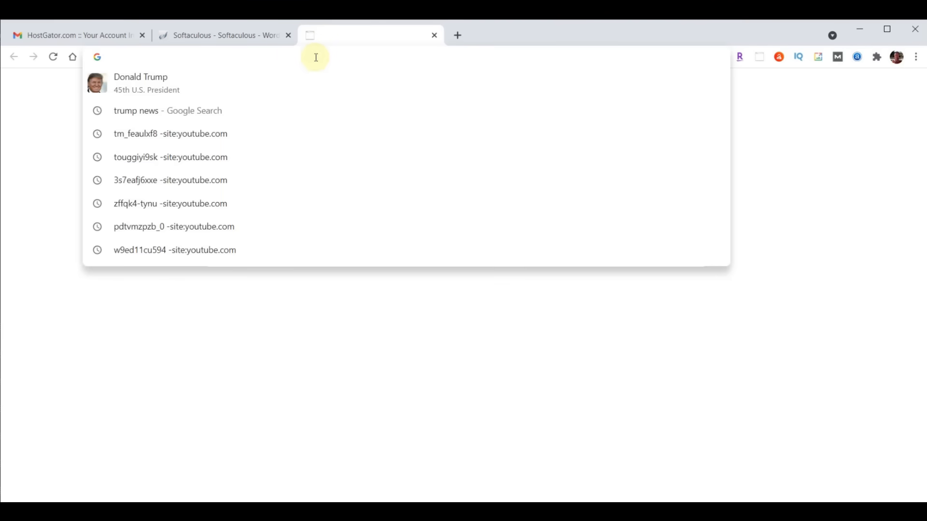
type("chooseyour")
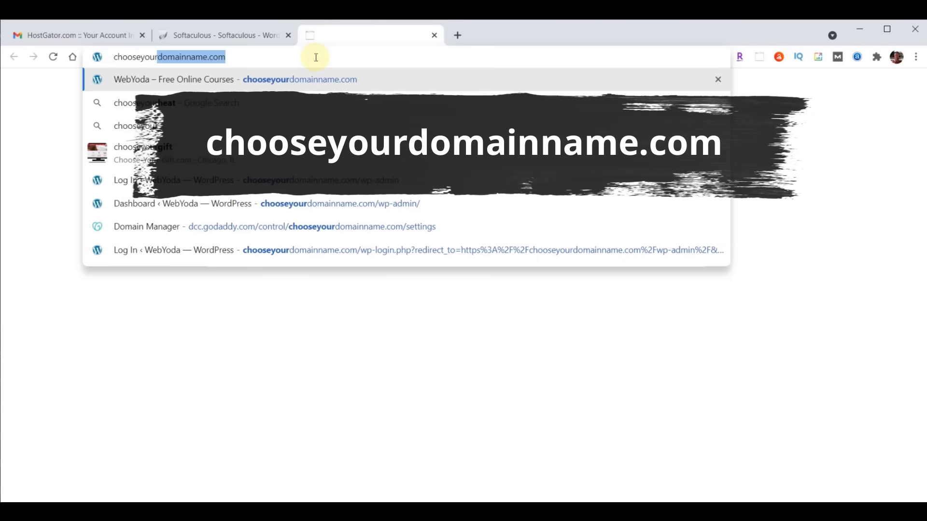
key("Return")
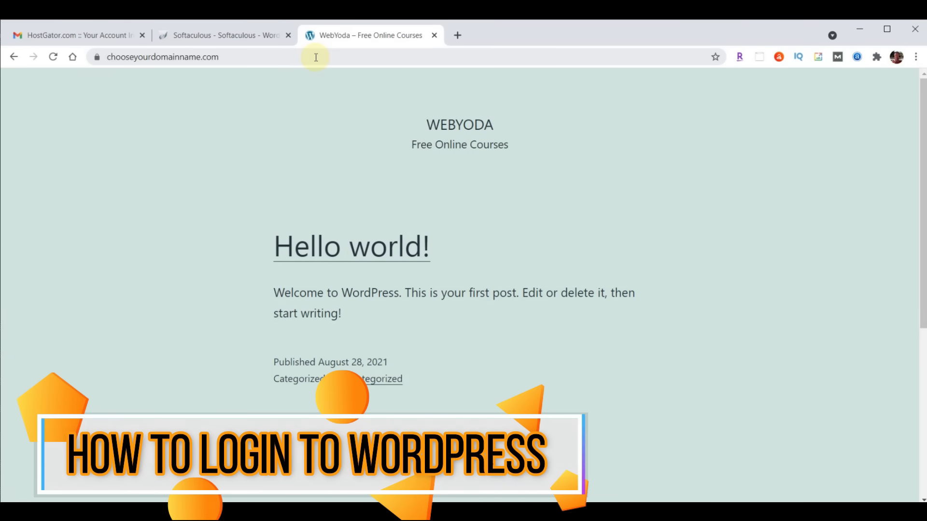
- Go to chooseyourdomainname.com/wp-admin and log in with the saved admin username and password
left_click(307, 57)
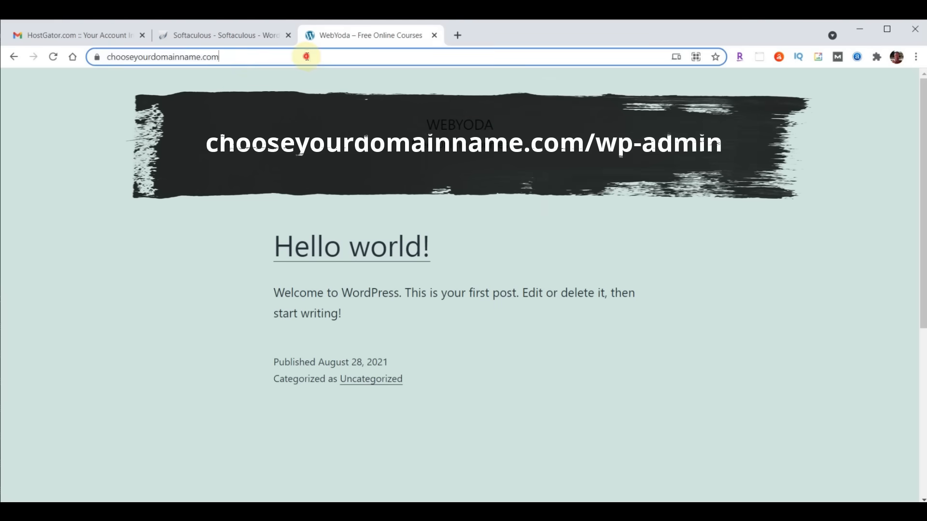
left_click(307, 57)
type("/wp-admin")
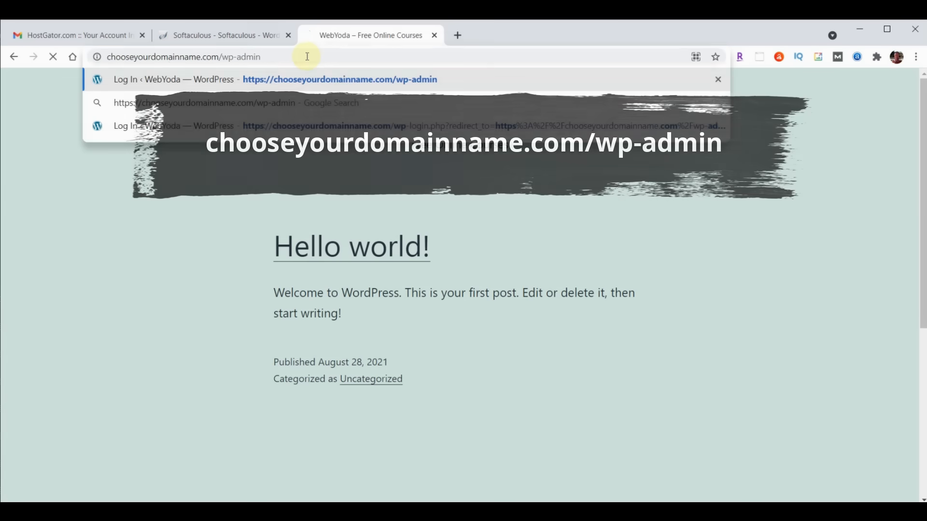
key("Return")
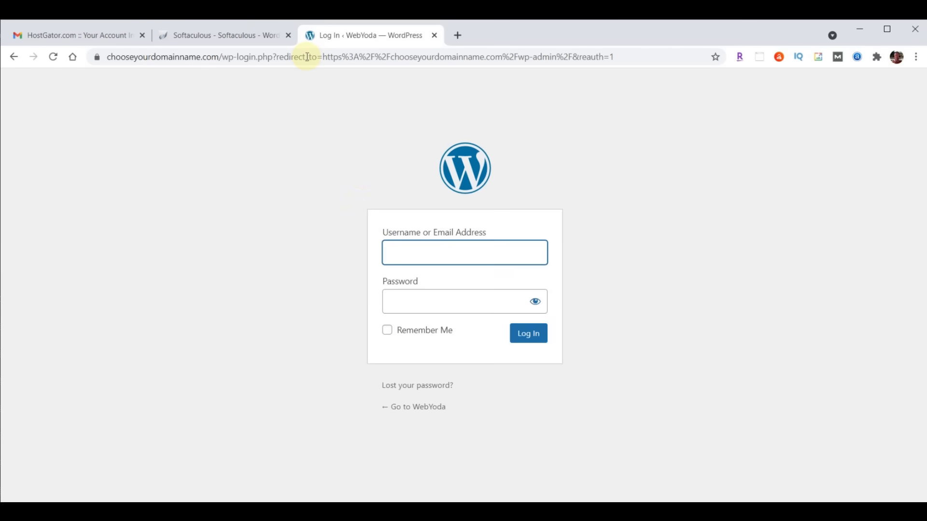
left_click(422, 256)
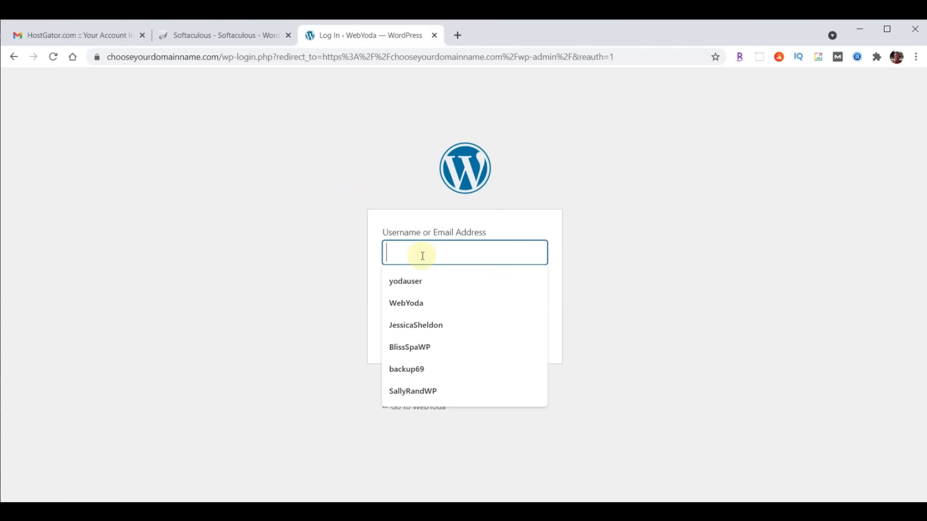
type("yodauser")
left_click(404, 305)
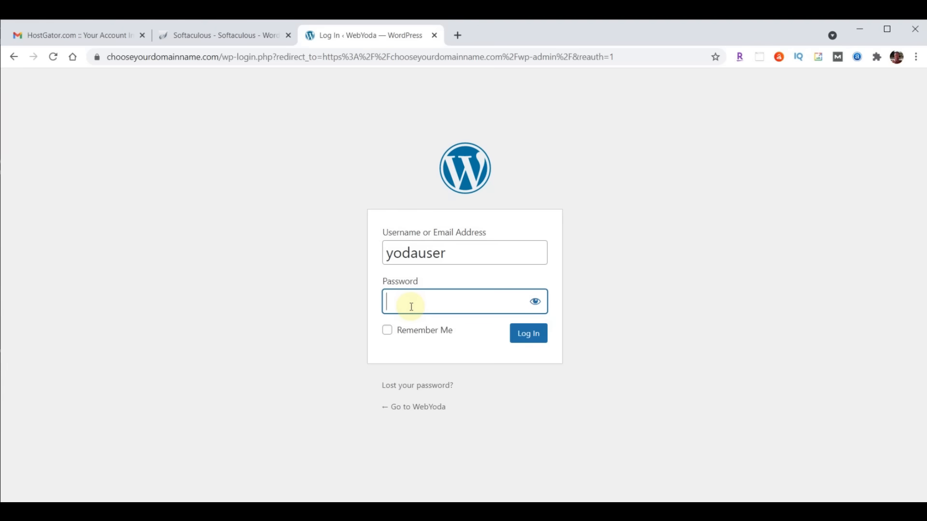
key("ctrl+v")
left_click(531, 338)
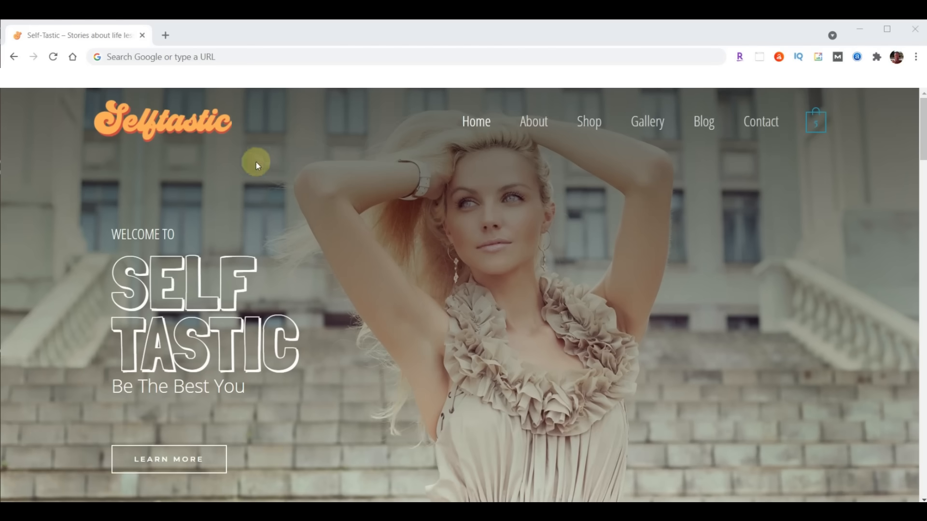
- Open sample.self-tastic.com/wp-admin and log in with the saved password to reach the Dashboard
left_click(238, 57)
type("sample.self-tastic.com/wp-admin")
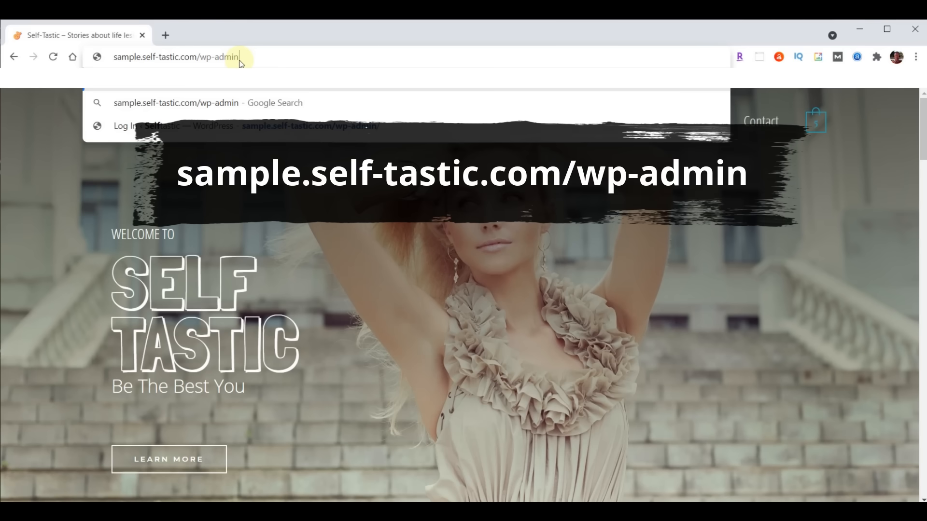
key("Return")
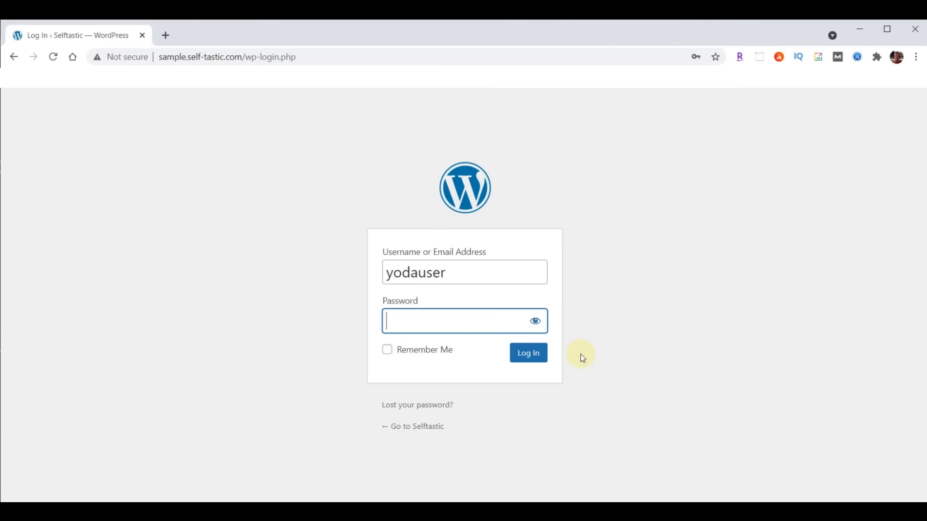
key("ctrl+v")
left_click(514, 358)
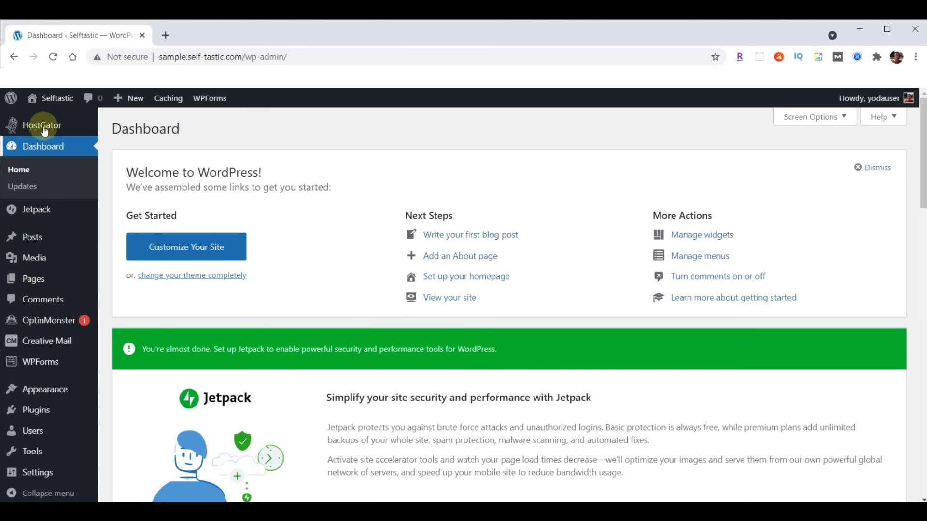
- Open the Selftastic site's Hello world! front page in a new tab and copy its domain
mouse_move(58, 101)
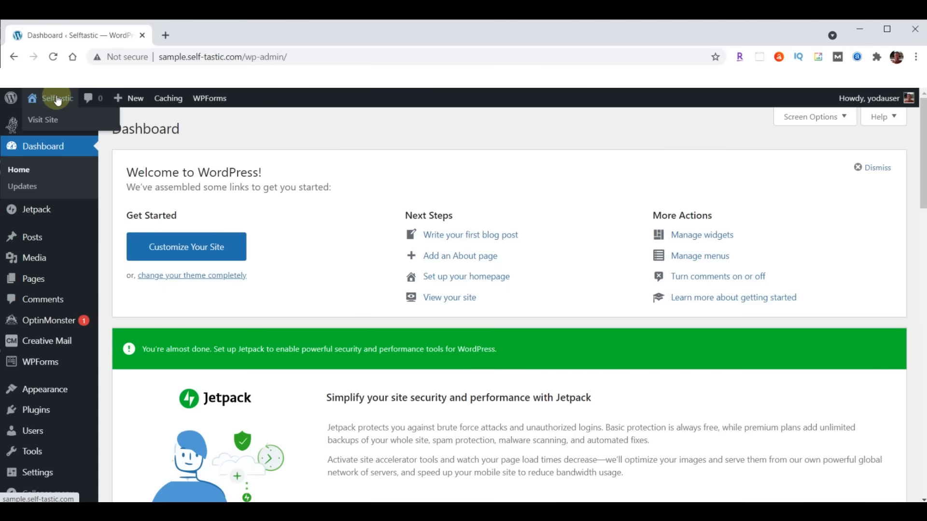
right_click(52, 121)
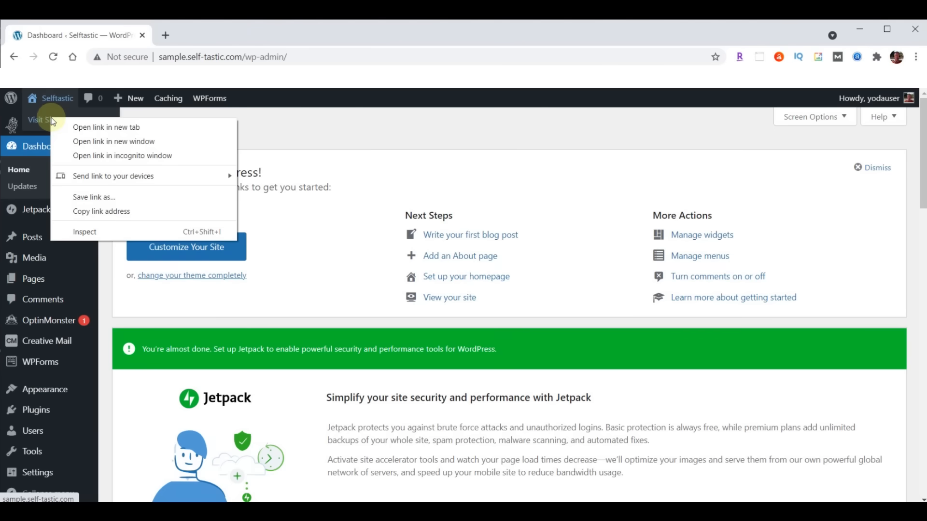
left_click(104, 128)
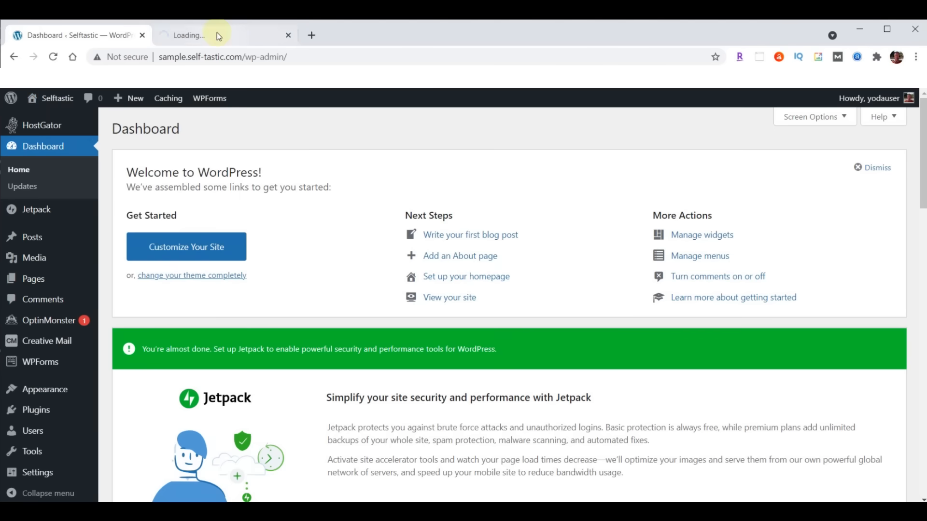
left_click(216, 35)
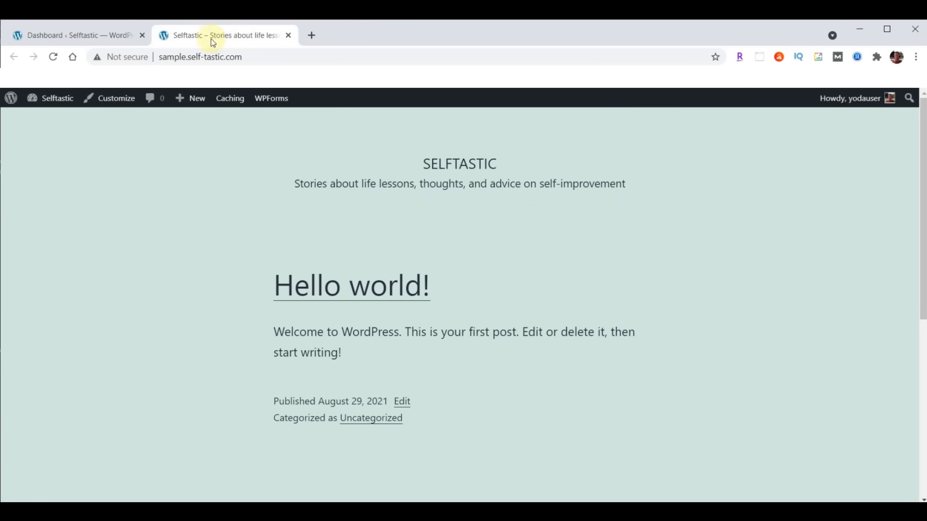
left_click_drag(188, 56, 248, 56)
key("ctrl+c")
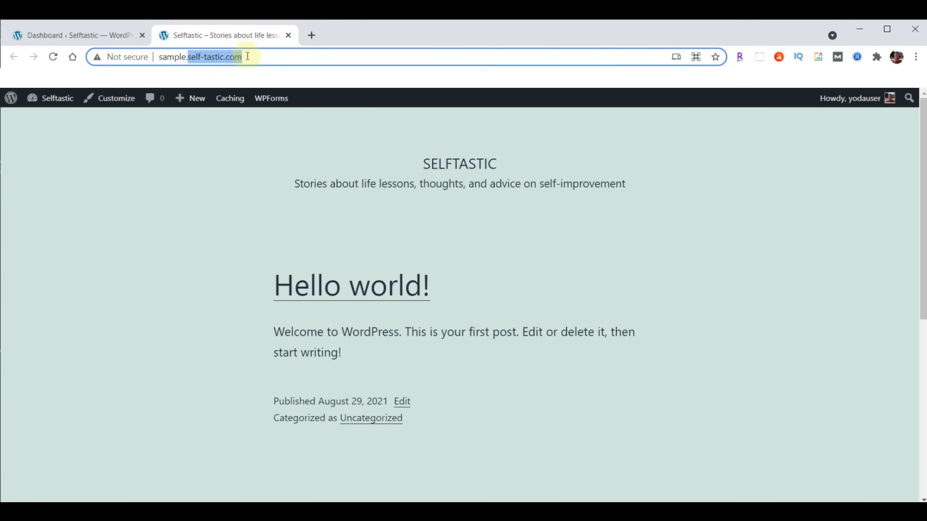
left_click(311, 35)
- Load the live self-tastic.com site from the copied domain
left_click(284, 57)
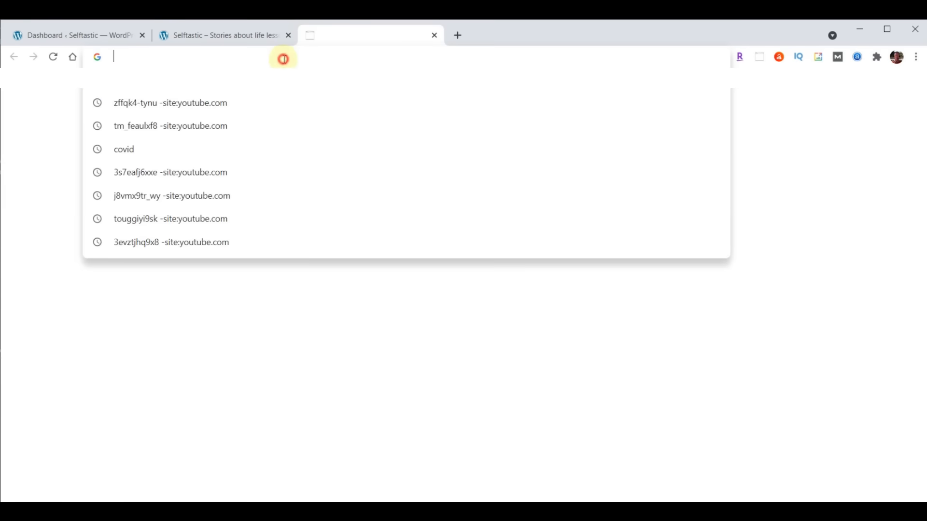
key("ctrl+v")
key("Return")
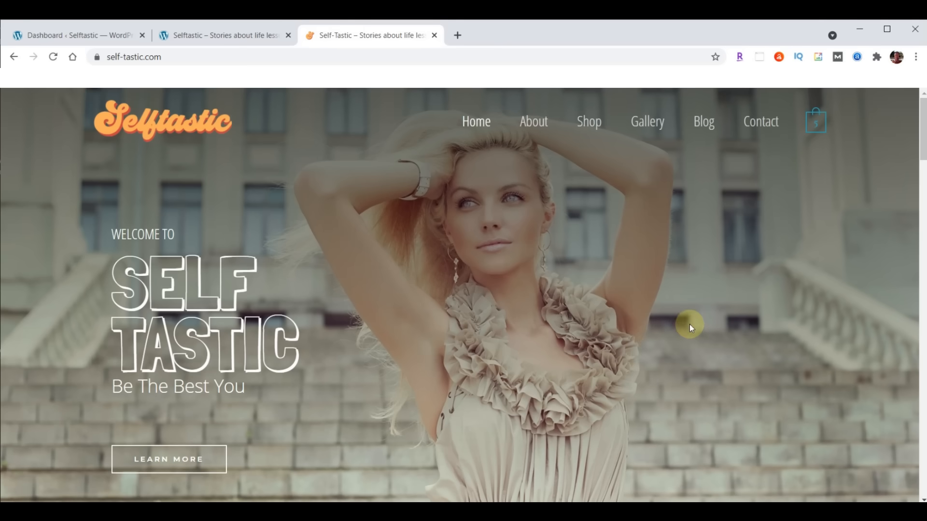
- Open the Self-Tastic.com Script document at webyoda.com/selftastic in a new tab
left_click(457, 35)
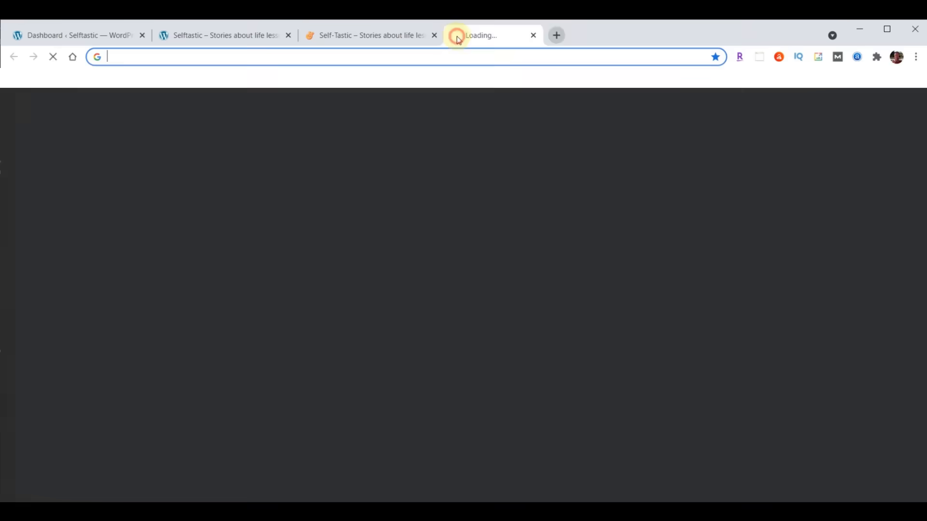
type("webyoda.com/selftastic")
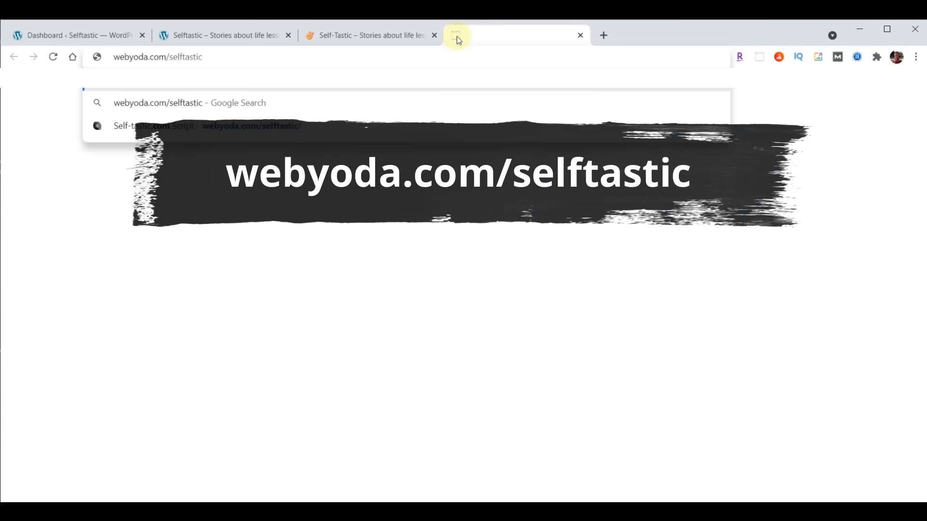
key("Return")
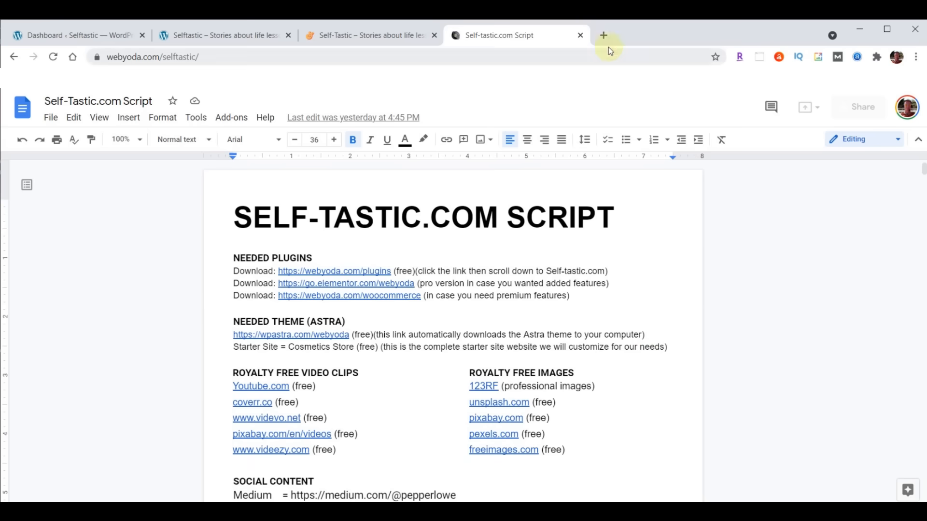
- Load webyoda.com/content in a new tab and download content-selftastic.zip (57.5 MB) for Self-tastic.com
left_click(603, 36)
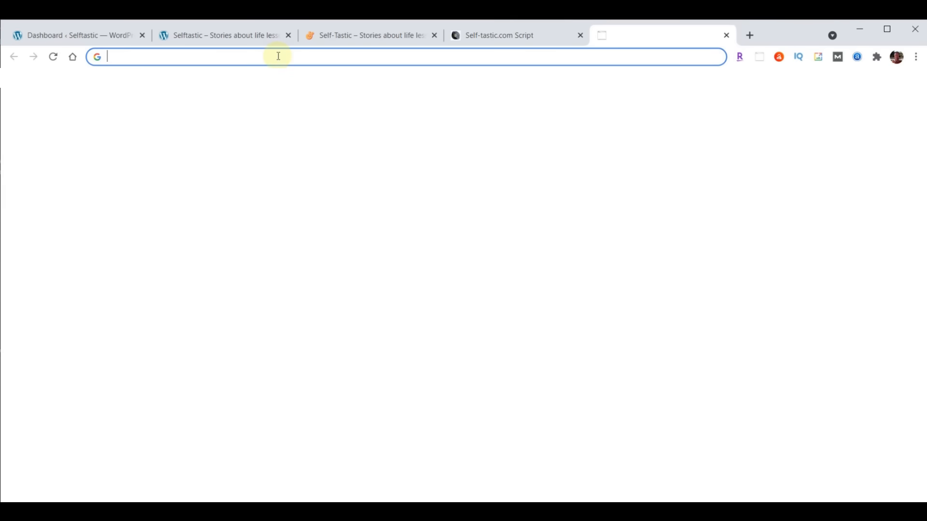
type("webyoda.com/content")
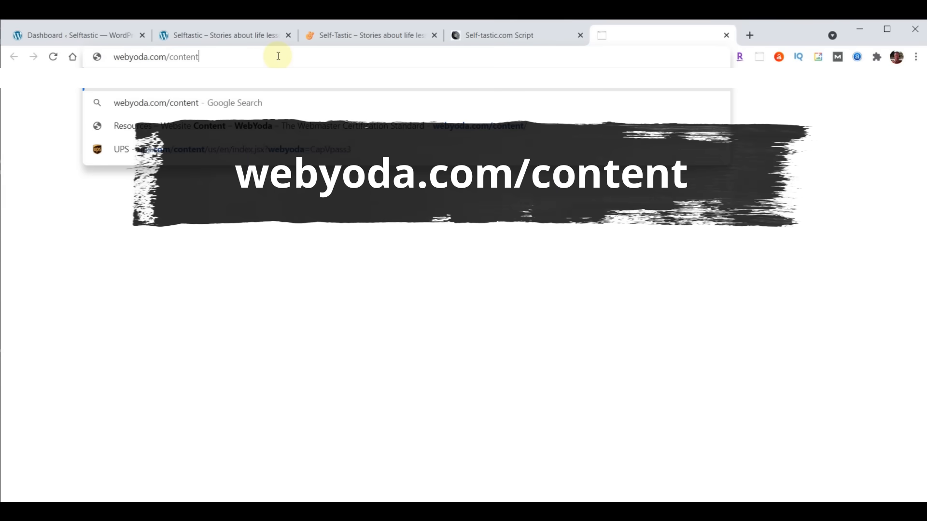
key("Return")
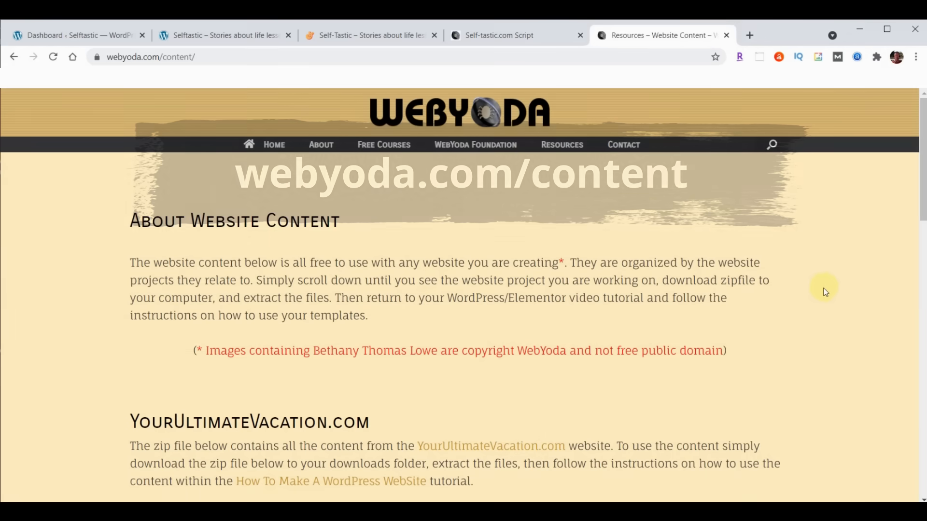
scroll(839, 258, "down", 4)
scroll(838, 257, "down", 10)
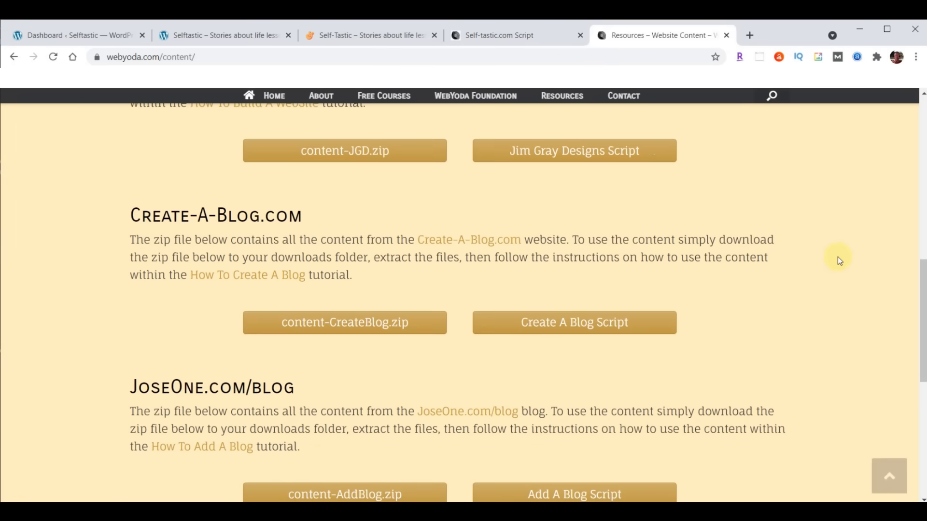
scroll(839, 260, "down", 1)
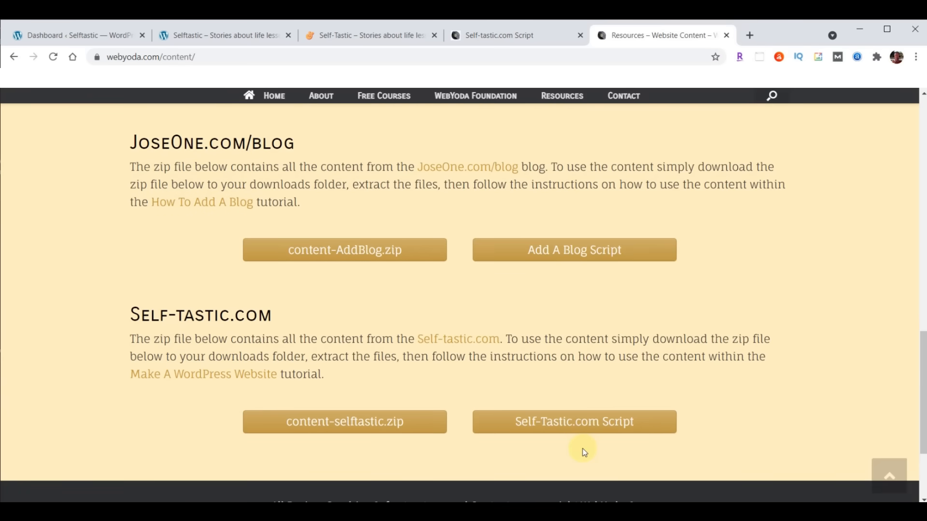
left_click(348, 421)
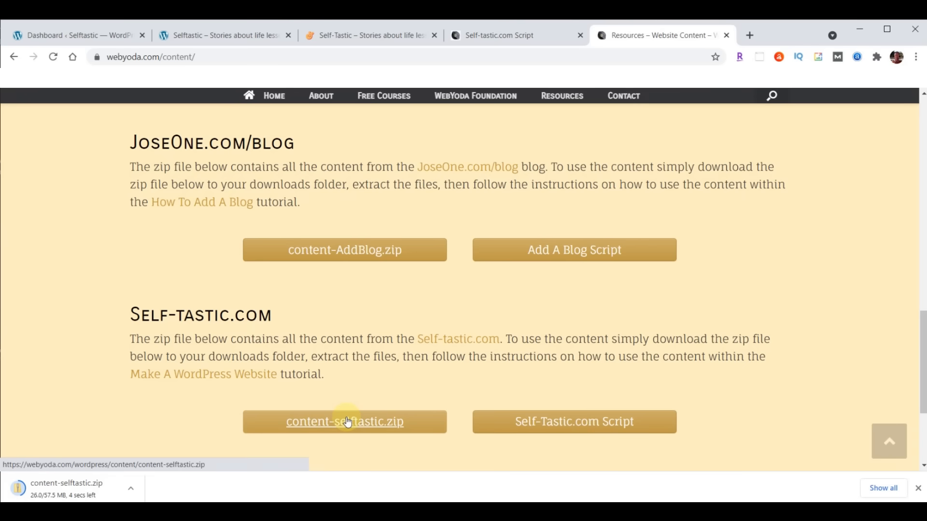
left_click(131, 491)
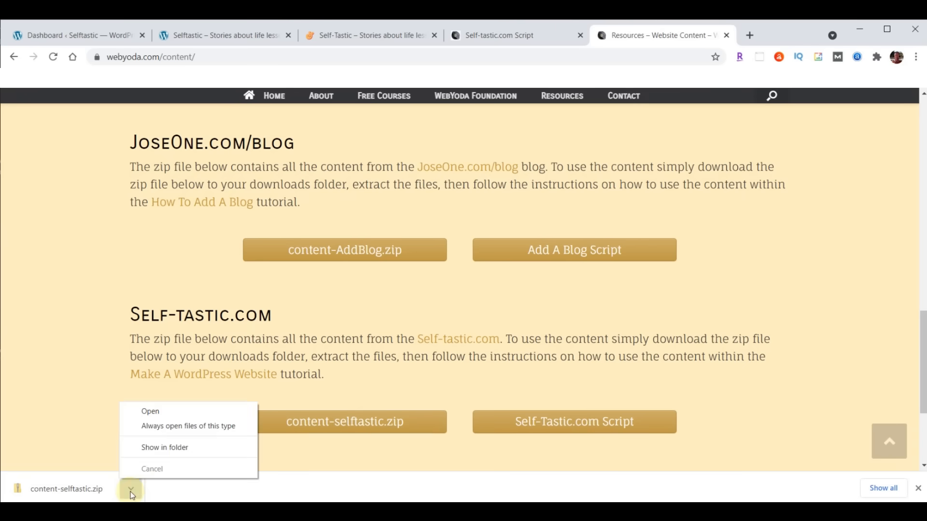
- Extract the downloaded content-selftastic.zip into a content-selftastic folder in Downloads
left_click(154, 448)
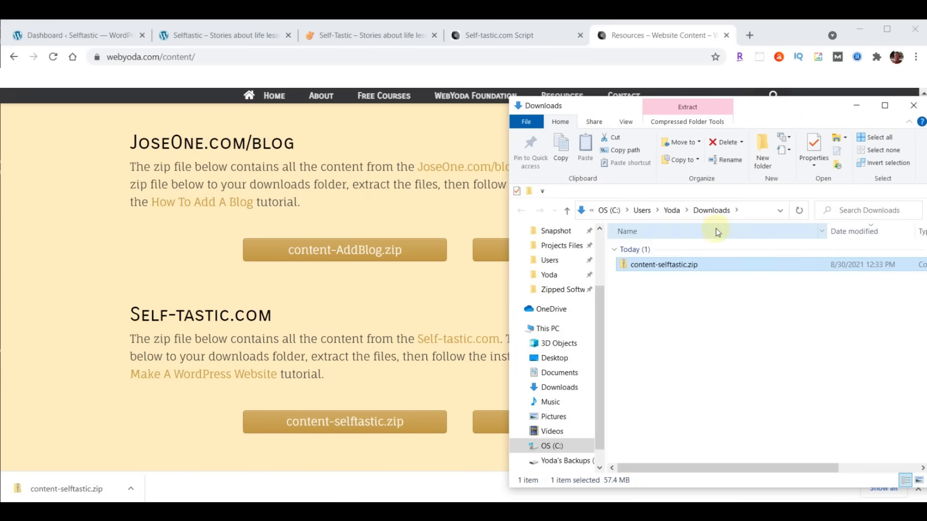
right_click(649, 267)
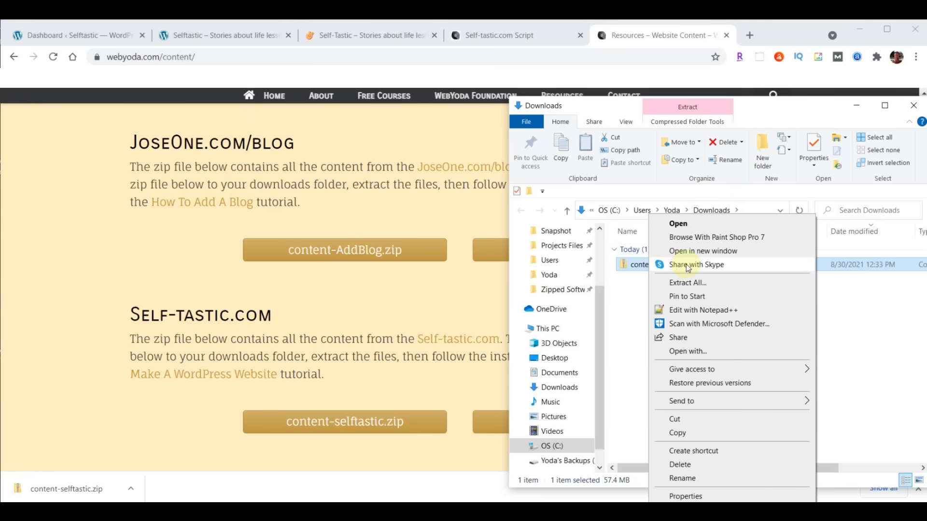
left_click(687, 282)
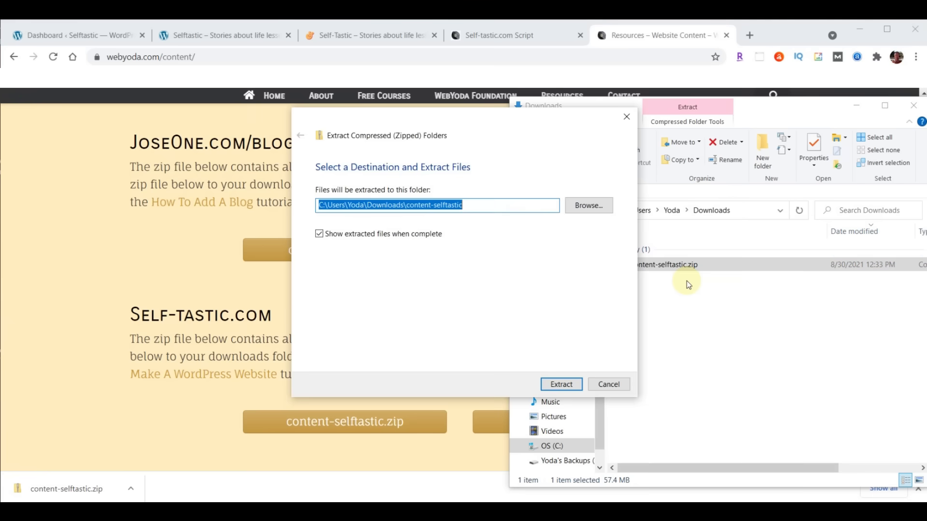
left_click(557, 383)
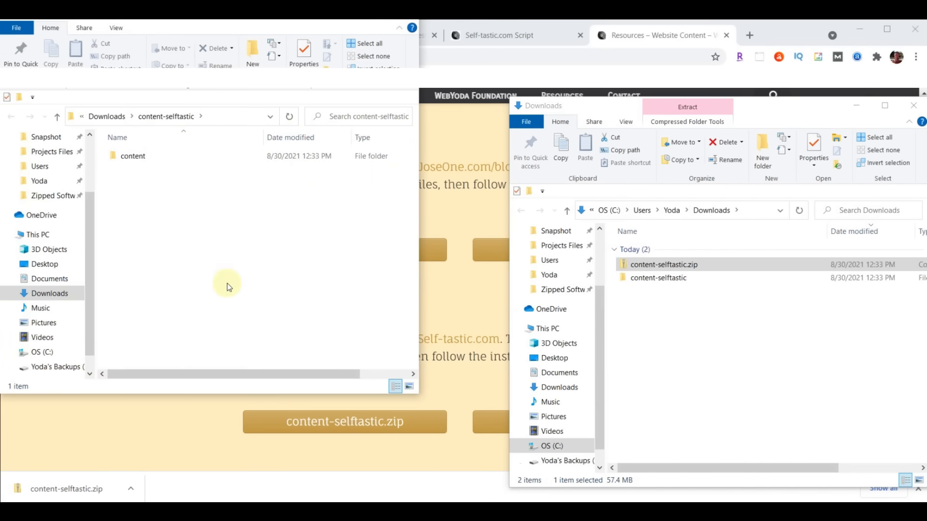
- Browse the 139 image files in the extracted content folder, then close the WebYoda resources tab
left_click(913, 105)
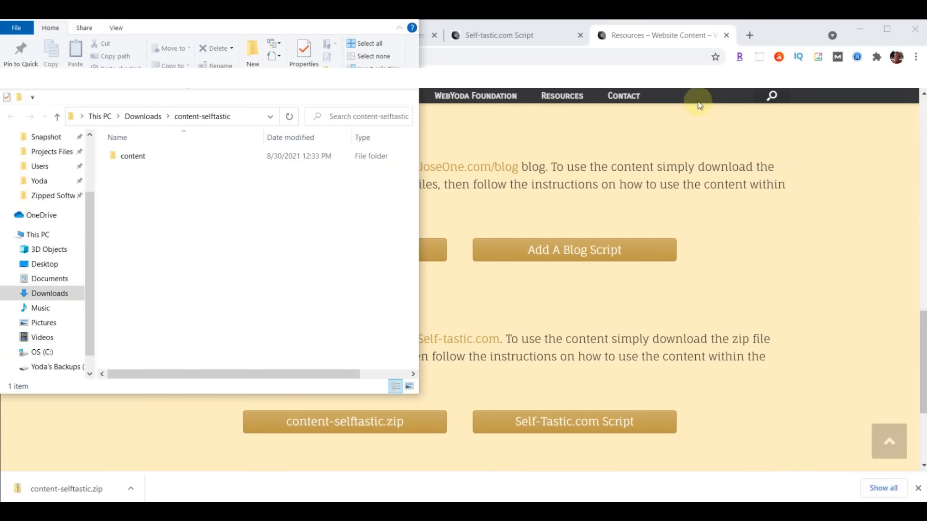
left_click_drag(296, 23, 766, 89)
double_click(609, 232)
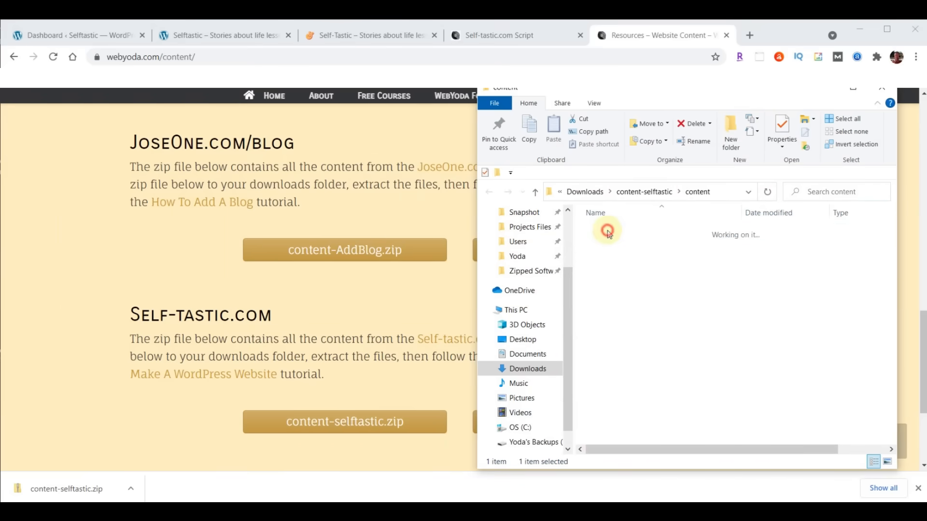
scroll(848, 318, "down", 5)
scroll(846, 317, "down", 20)
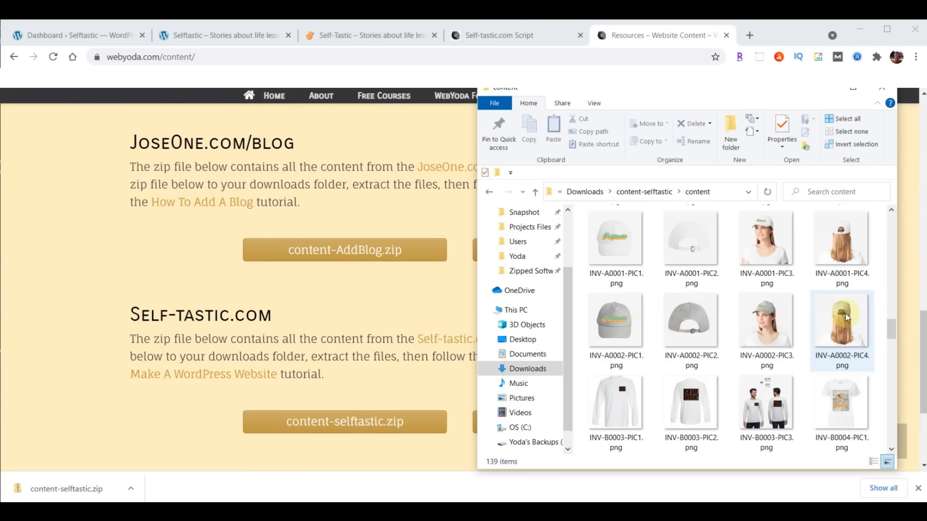
scroll(845, 314, "up", 20)
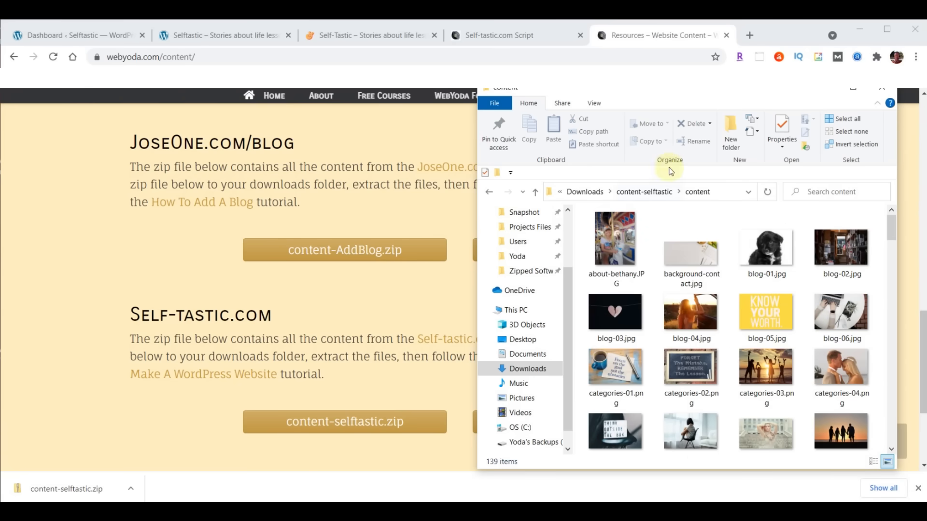
left_click(726, 35)
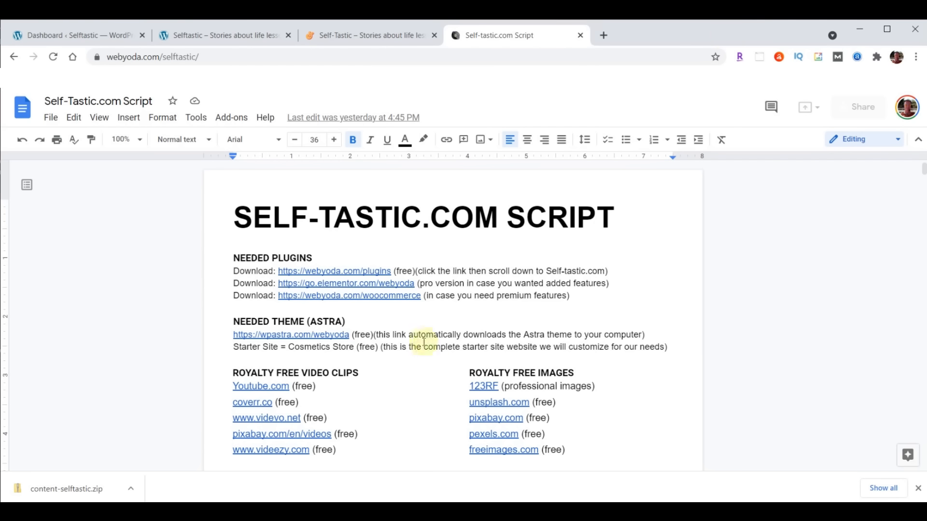
- Look over the live self-tastic.com homepage and the sample site's Hello world post, then return to the dashboard
left_click(352, 36)
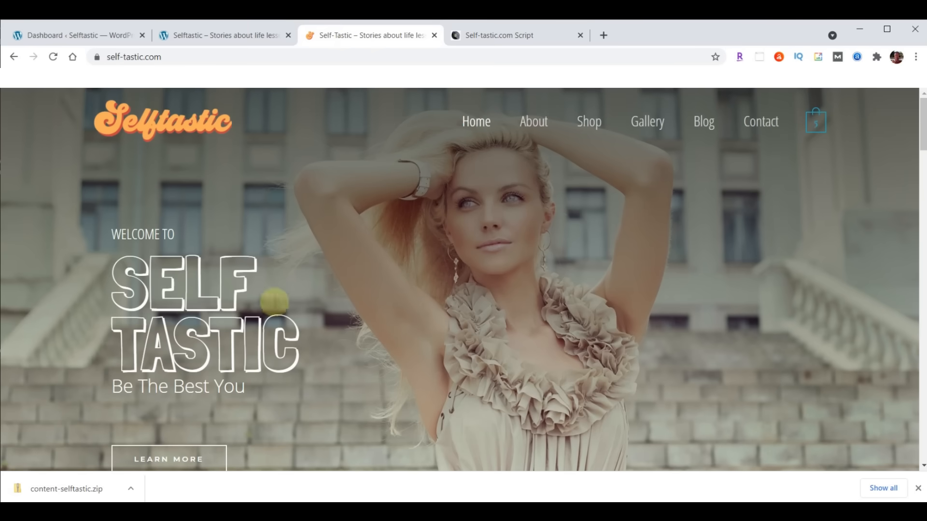
left_click(202, 38)
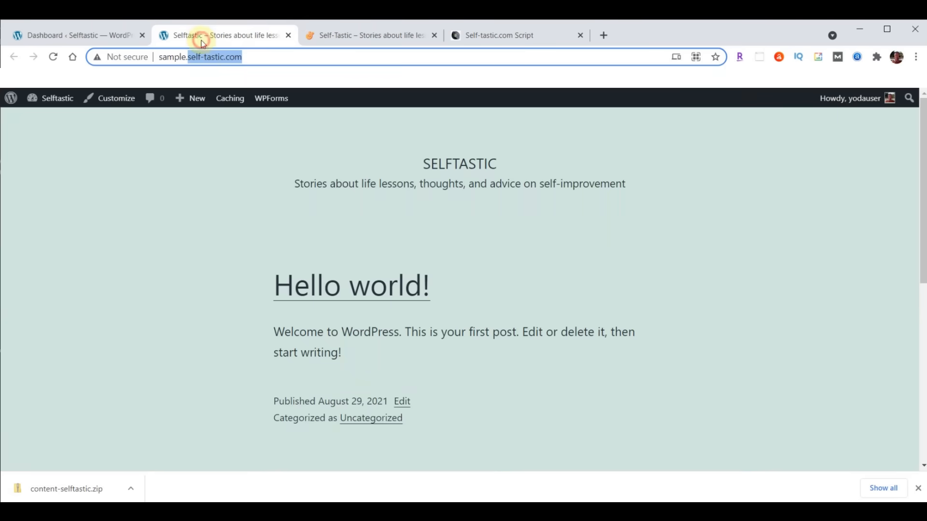
left_click(56, 36)
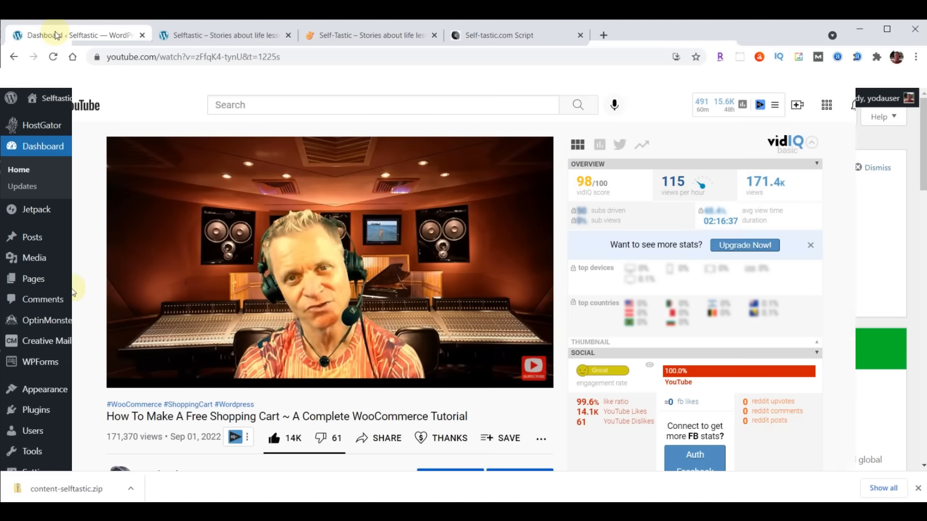
- Slow the tutorial video to 0.75 playback speed, then set it back to Normal
mouse_move(219, 277)
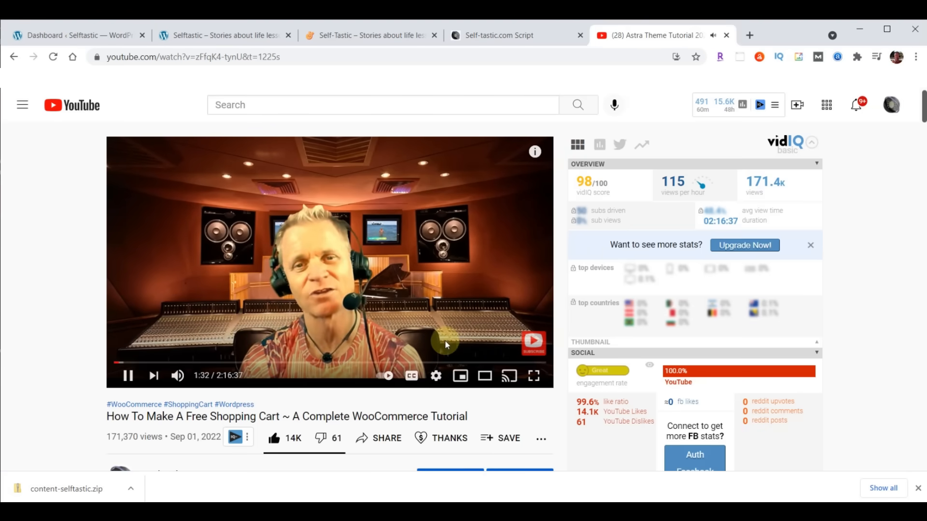
left_click(437, 377)
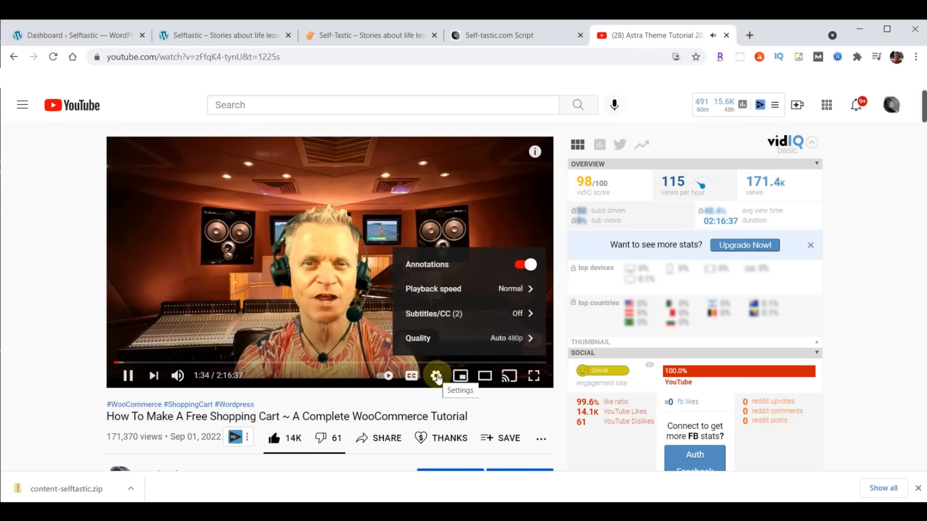
left_click(443, 290)
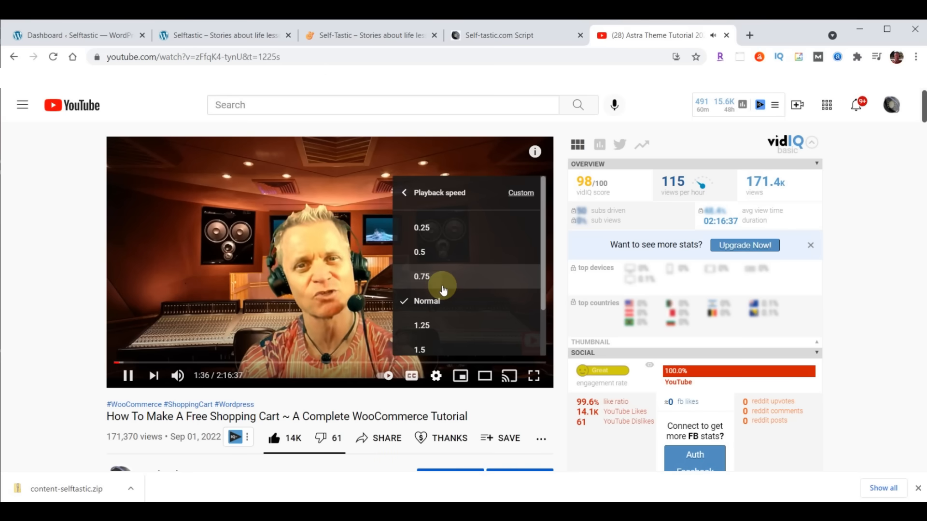
left_click(437, 282)
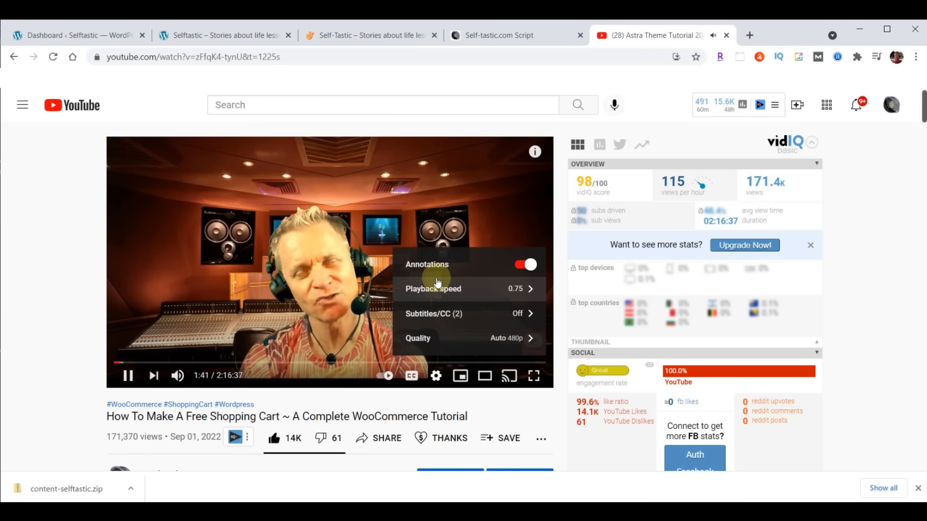
left_click(431, 290)
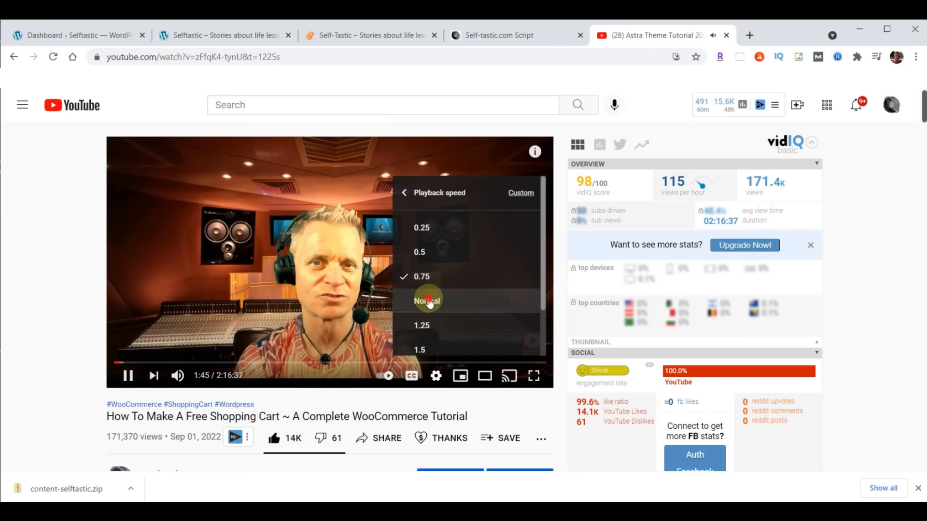
left_click(429, 300)
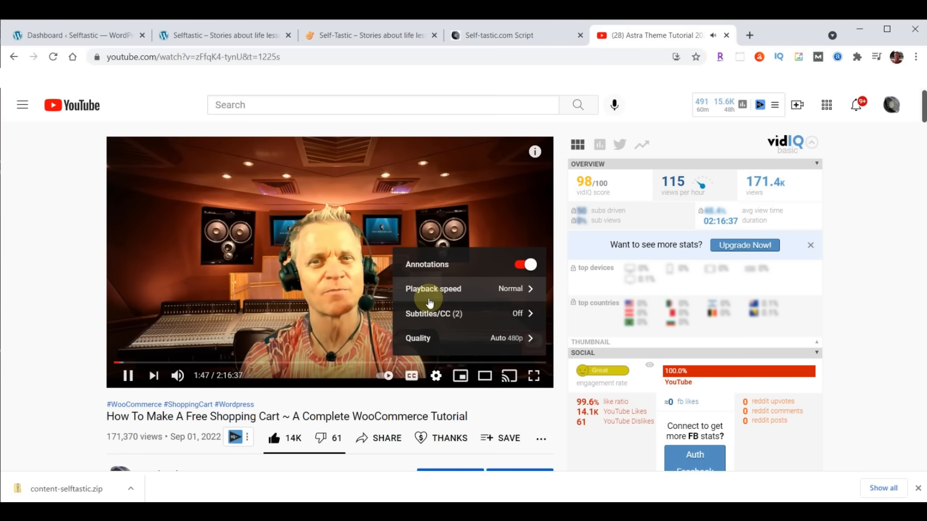
- Scroll through the video description's step timestamps and close the YouTube tab
scroll(32, 260, "down", 8)
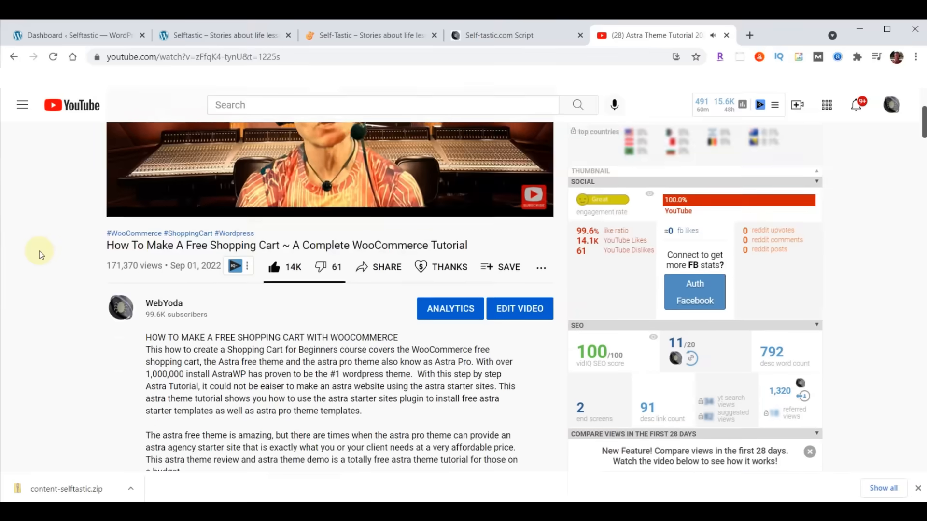
scroll(41, 255, "down", 1)
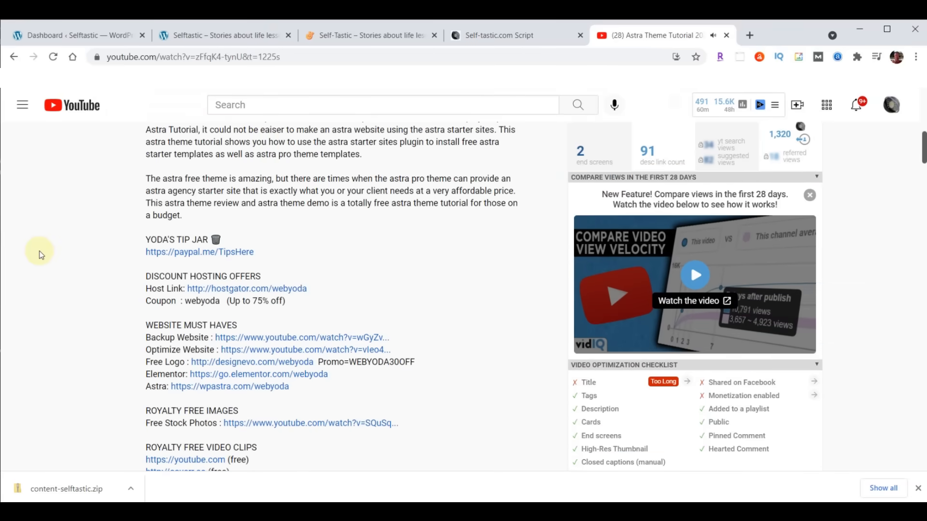
scroll(345, 242, "down", 10)
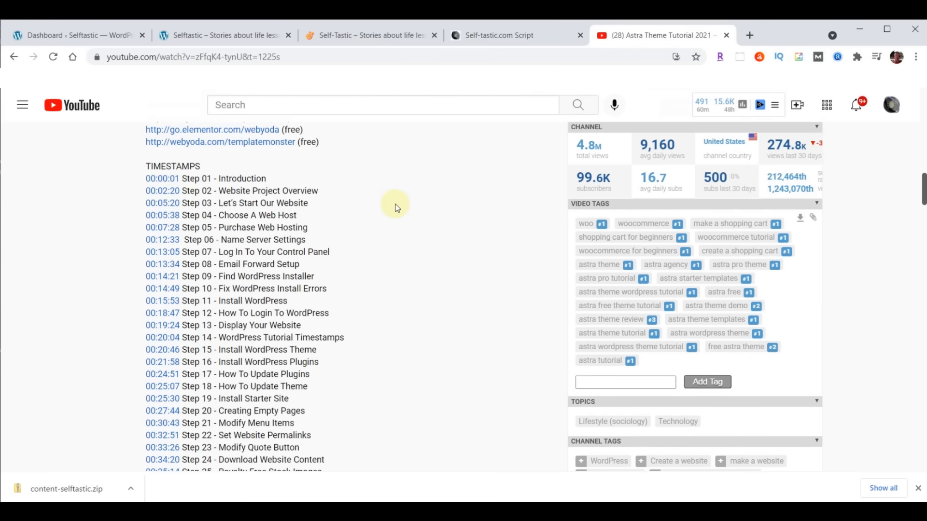
left_click(726, 36)
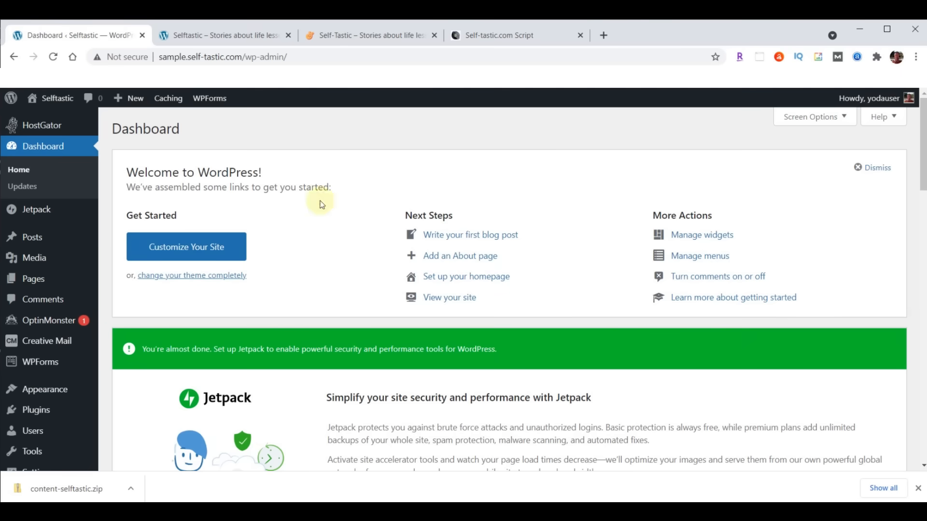
- Switch to the Self-tastic.com Script doc and scroll to its content links and SELFTASTIC COLORS hex list
left_click(505, 37)
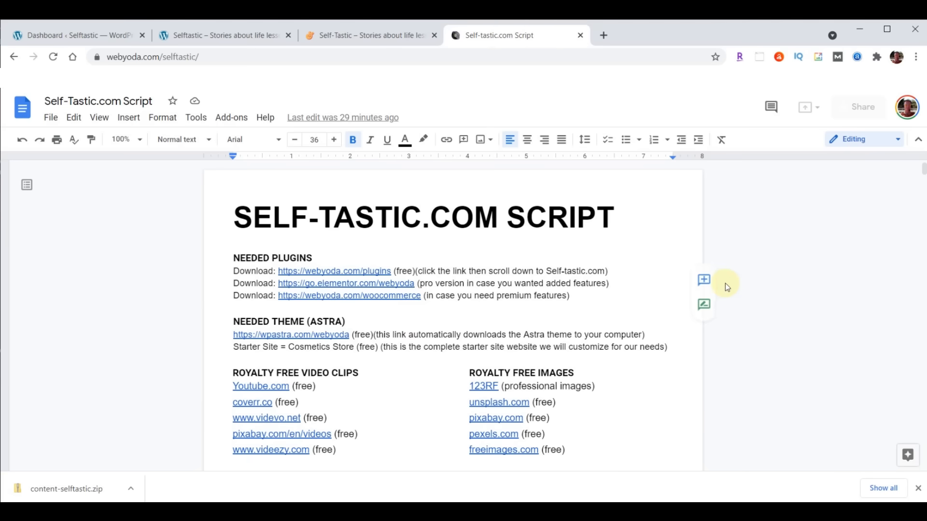
scroll(722, 285, "down", 1)
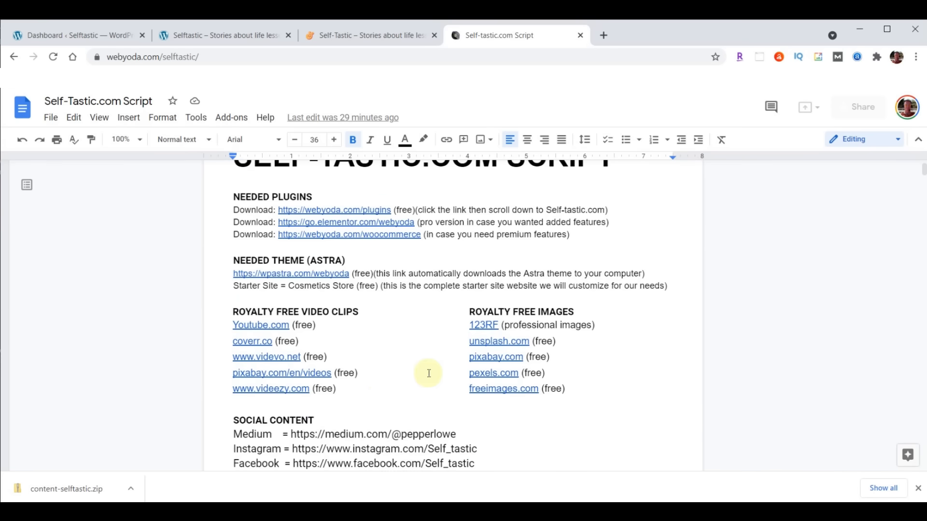
scroll(568, 292, "down", 3)
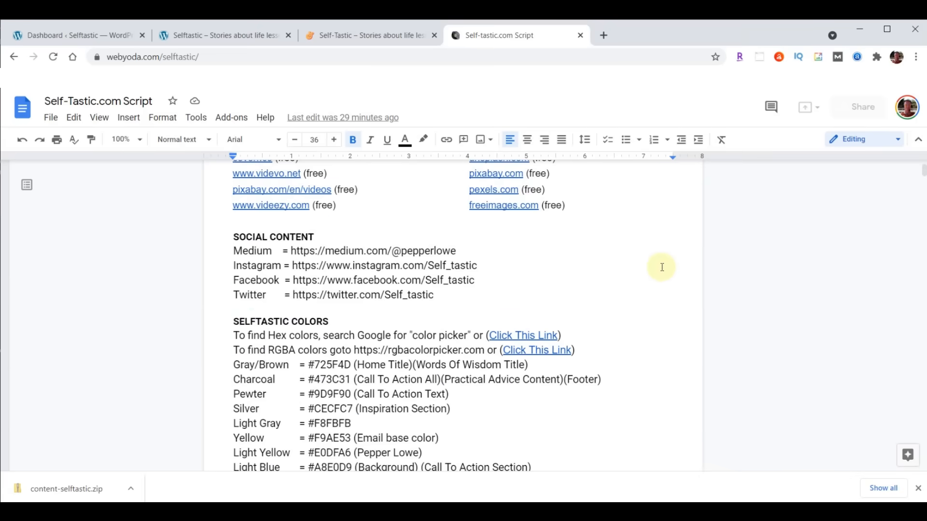
scroll(666, 269, "down", 2)
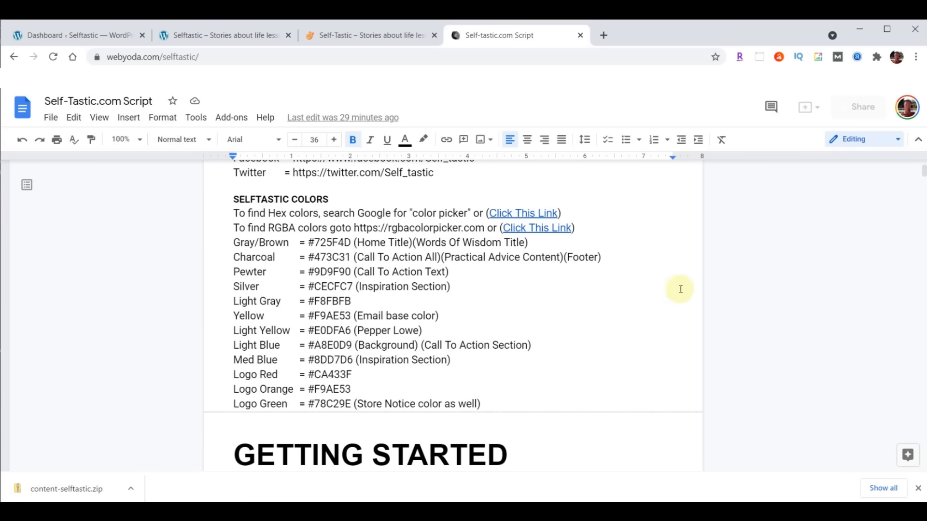
- Open the Hex colors link's Google color picker and choose a red-orange shade
right_click(534, 211)
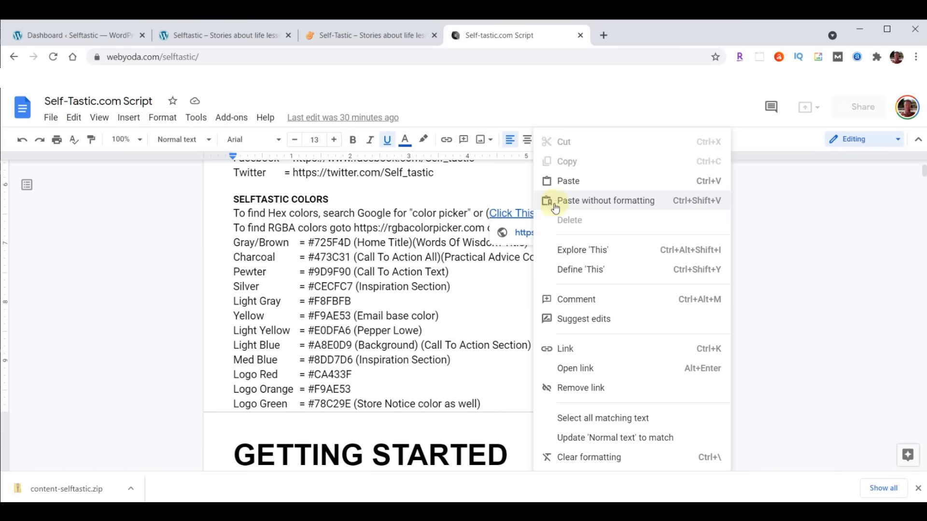
left_click(574, 368)
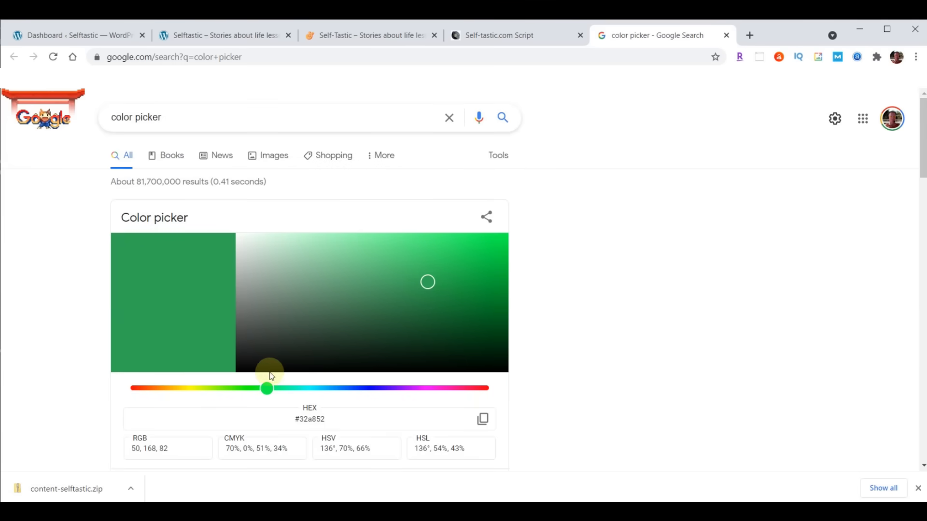
left_click(151, 389)
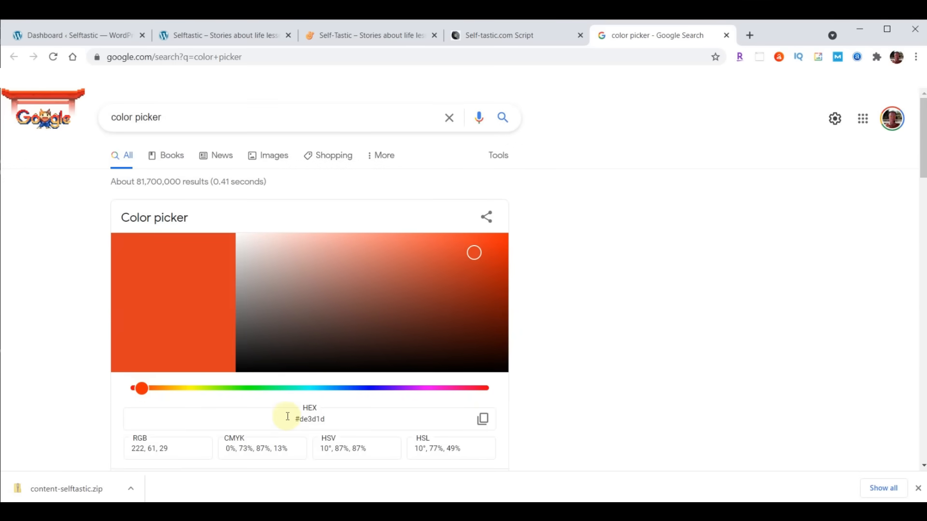
left_click_drag(288, 421, 329, 420)
- Copy hex value #de3d1d, return to the script, and bring up the RGBA colors link's options
left_click(288, 418)
left_click(482, 420)
left_click(728, 37)
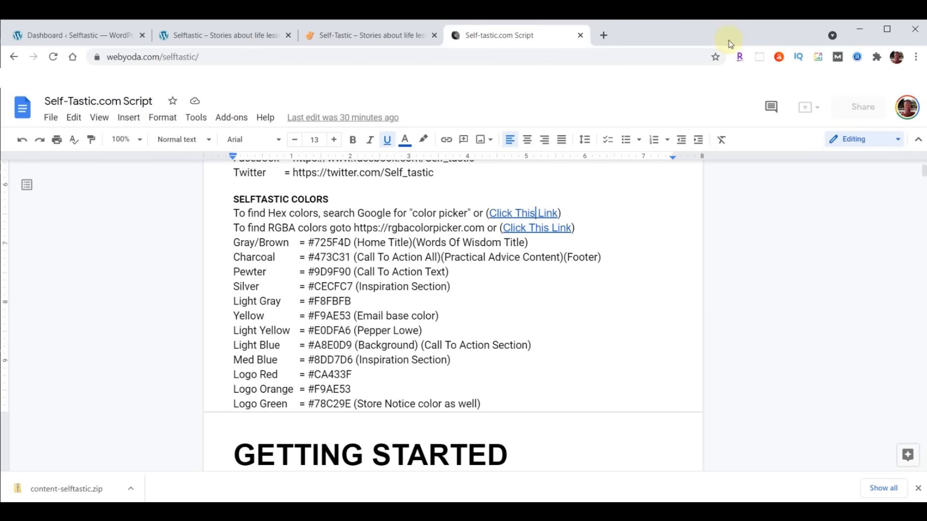
right_click(535, 231)
left_click(571, 368)
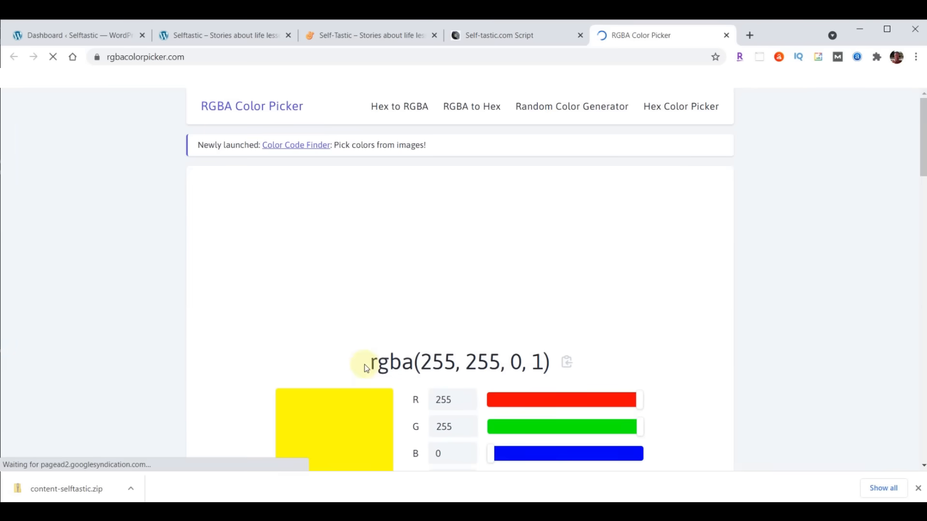
double_click(536, 365)
scroll(654, 362, "down", 1)
left_click(642, 420)
left_click_drag(644, 419, 530, 431)
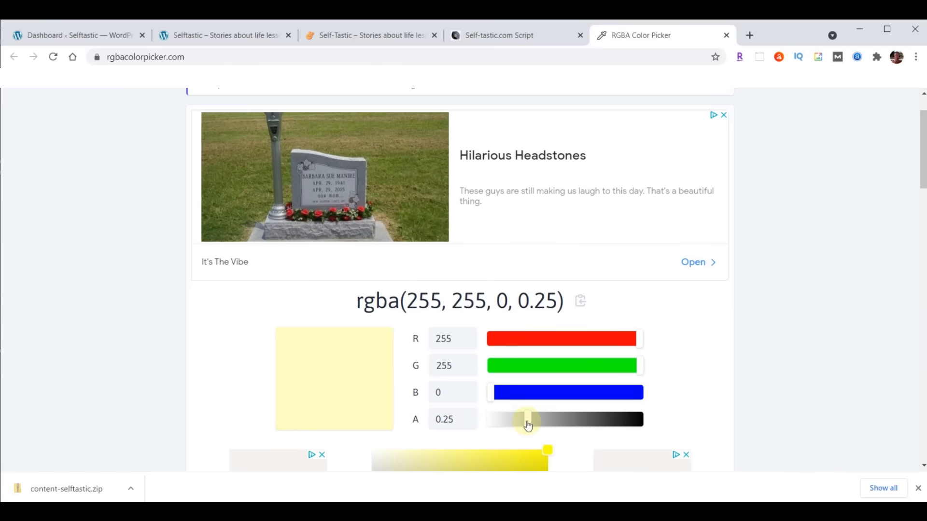
left_click_drag(527, 422, 605, 415)
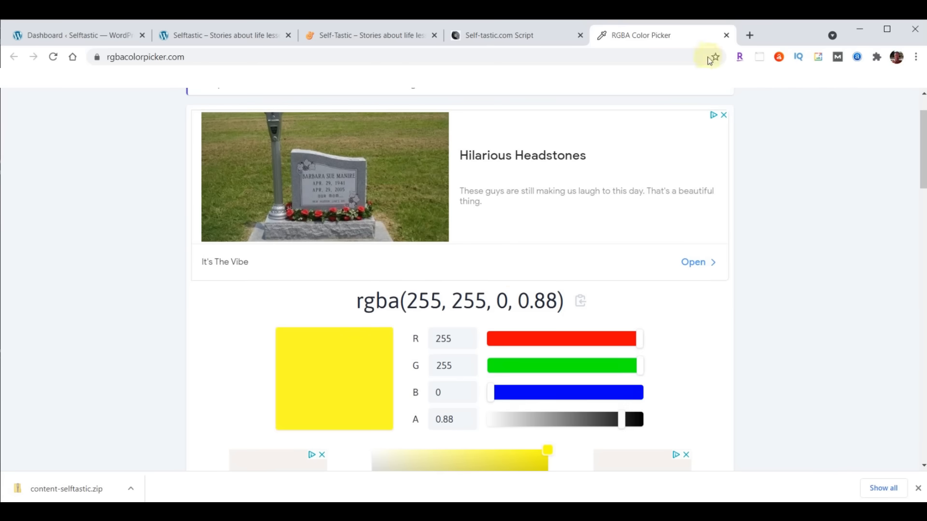
left_click(727, 34)
- Scroll to the YODA YOU TALK TOO FAST section and highlight the w's preceding its heading
scroll(605, 198, "down", 4)
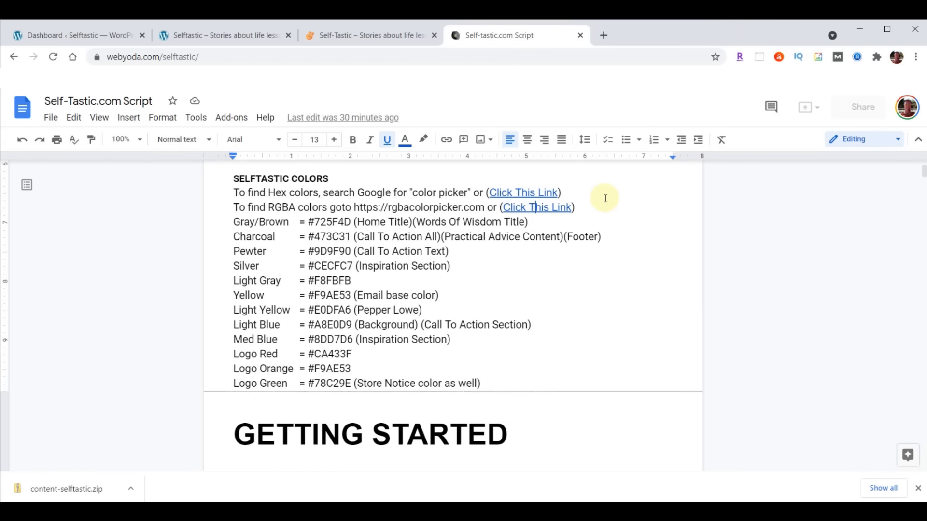
scroll(605, 197, "down", 1)
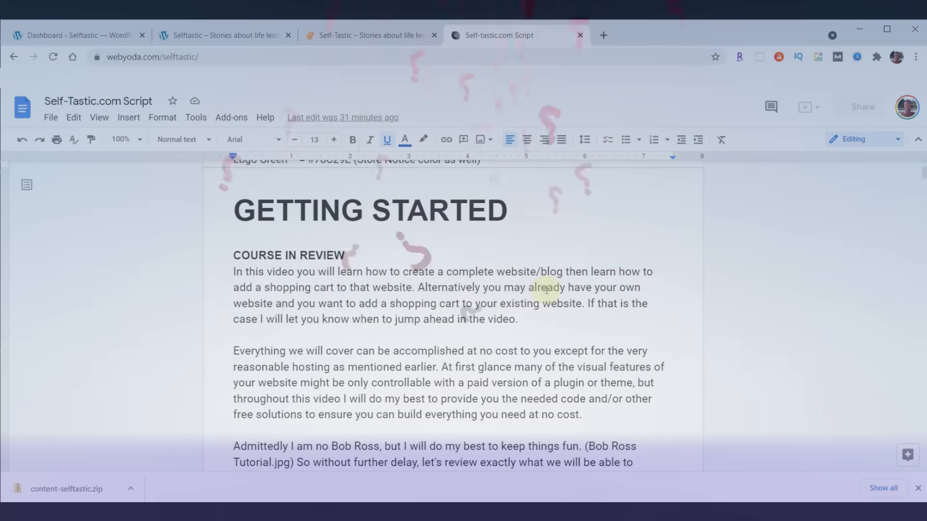
scroll(531, 288, "down", 5)
scroll(547, 290, "down", 5)
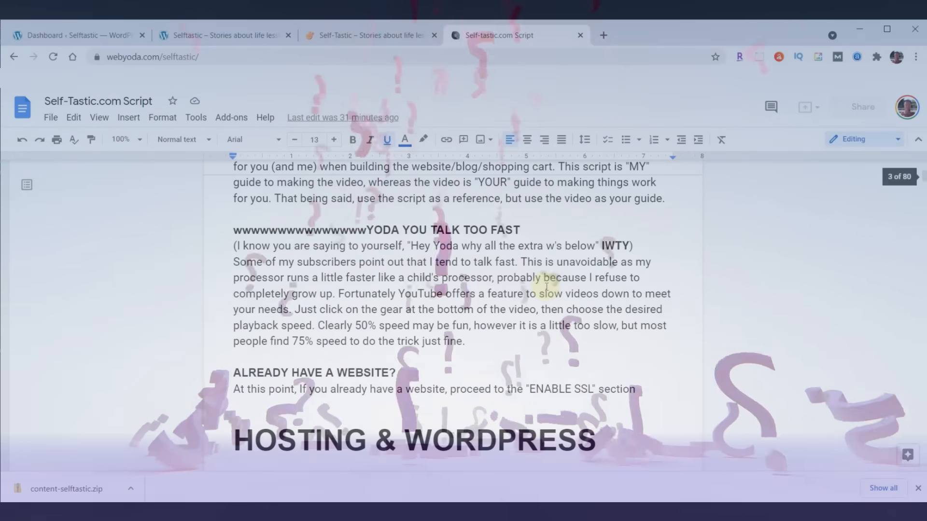
left_click(233, 231)
left_click_drag(234, 231, 368, 227)
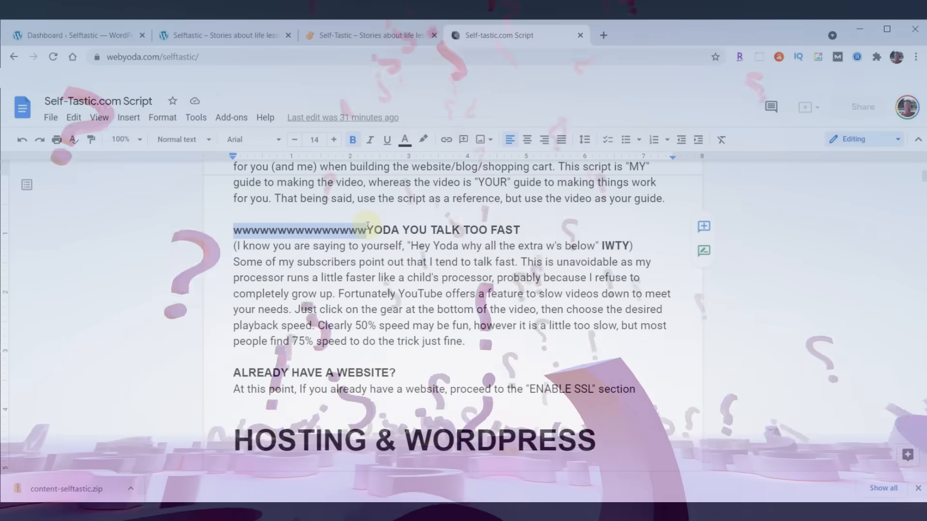
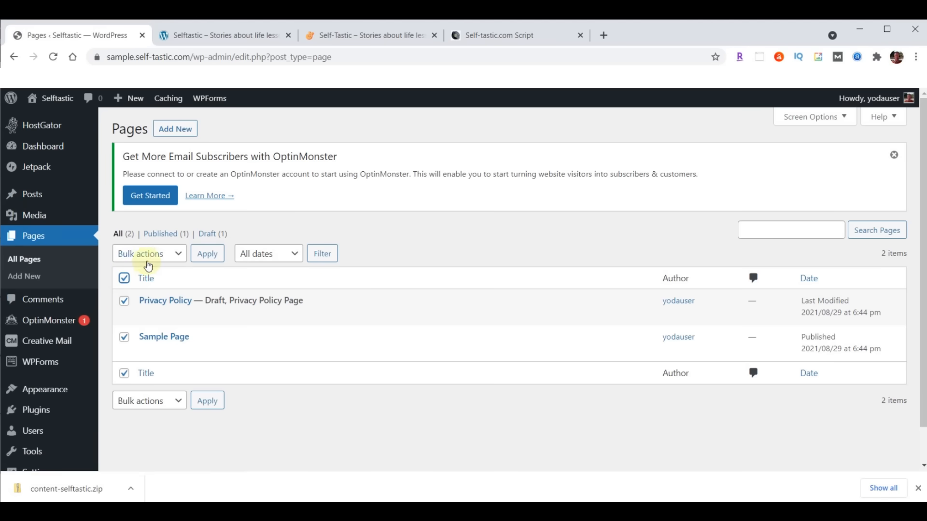
- Move the Privacy Policy and Sample Page pages to the trash
left_click(181, 252)
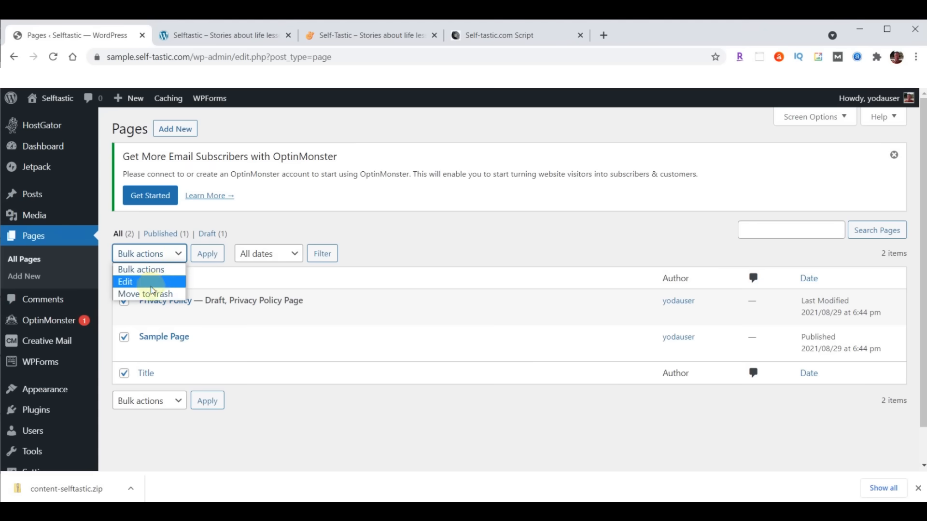
left_click(152, 293)
left_click(205, 259)
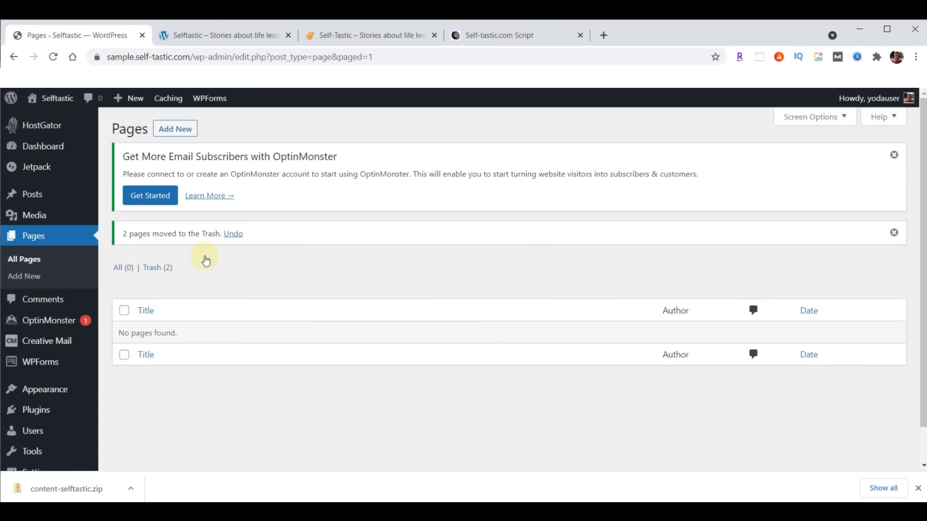
- Permanently delete both trashed pages so the trash is empty
left_click(150, 271)
left_click(124, 279)
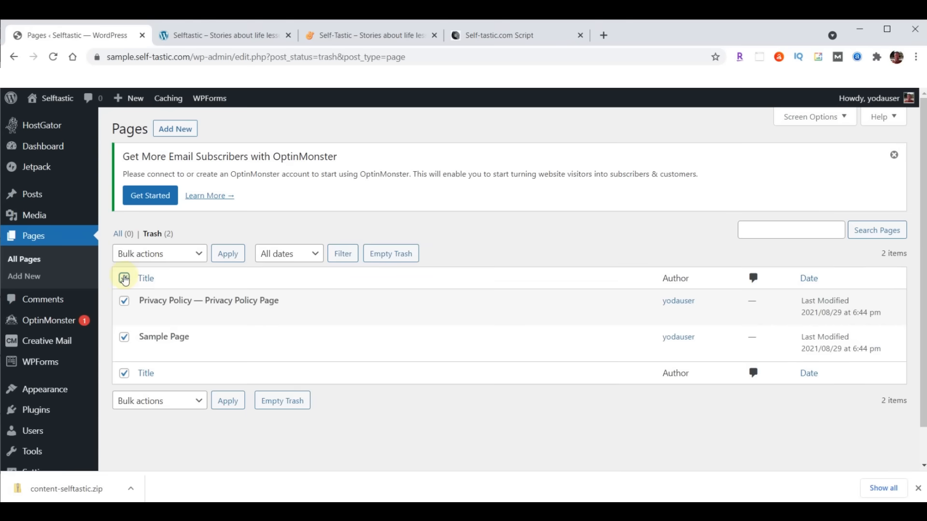
left_click(187, 255)
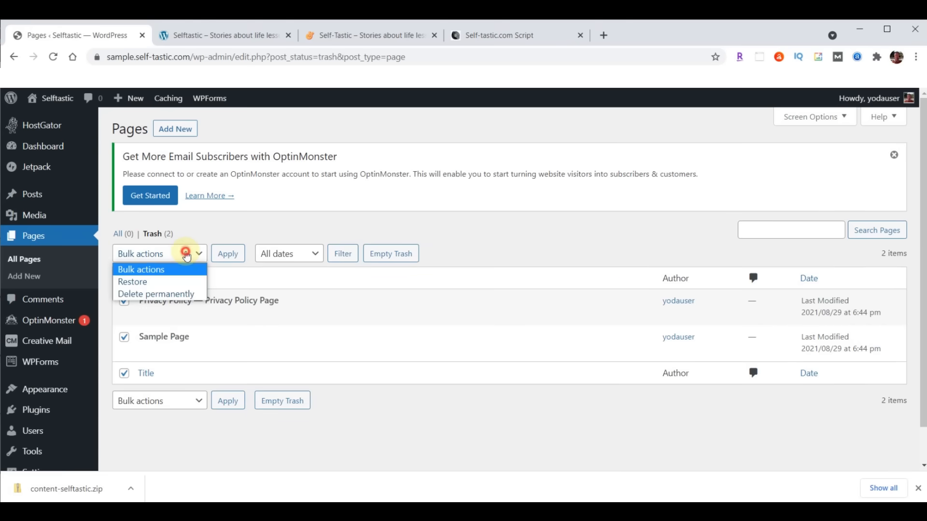
left_click(155, 294)
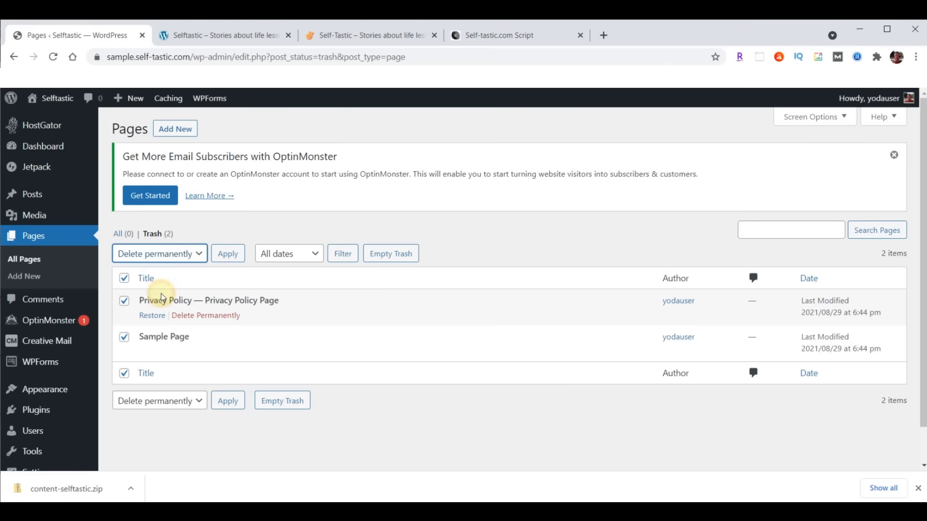
left_click(221, 256)
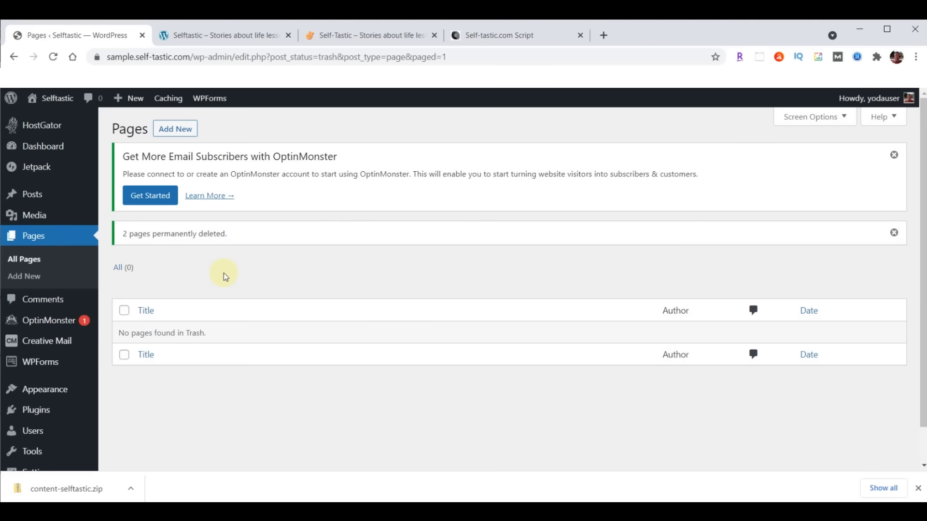
left_click(31, 413)
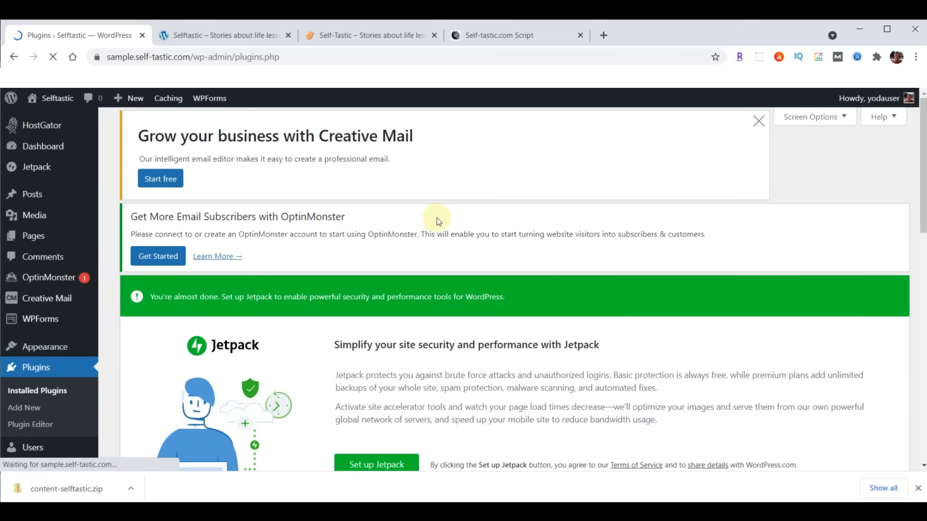
- Deactivate all installed plugins with the Deactivate bulk action
scroll(438, 222, "down", 1)
scroll(437, 223, "down", 10)
scroll(434, 213, "up", 2)
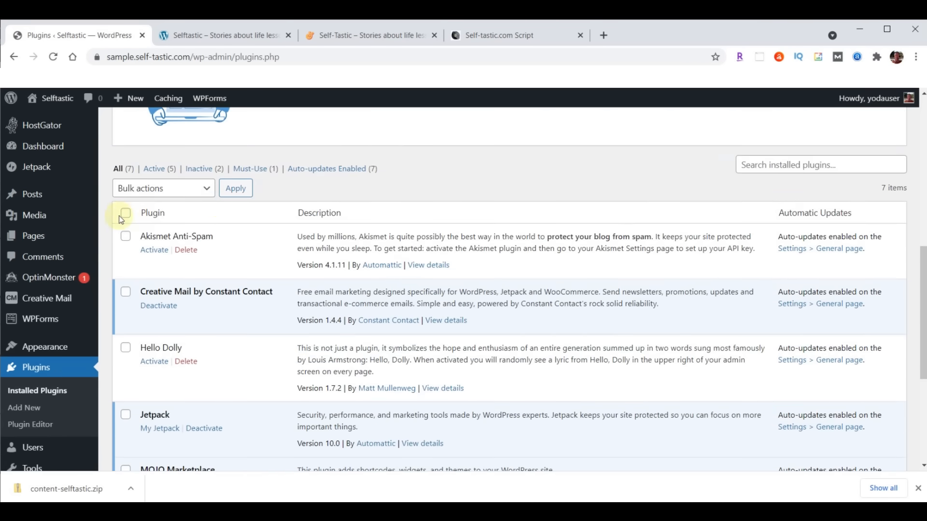
left_click(126, 215)
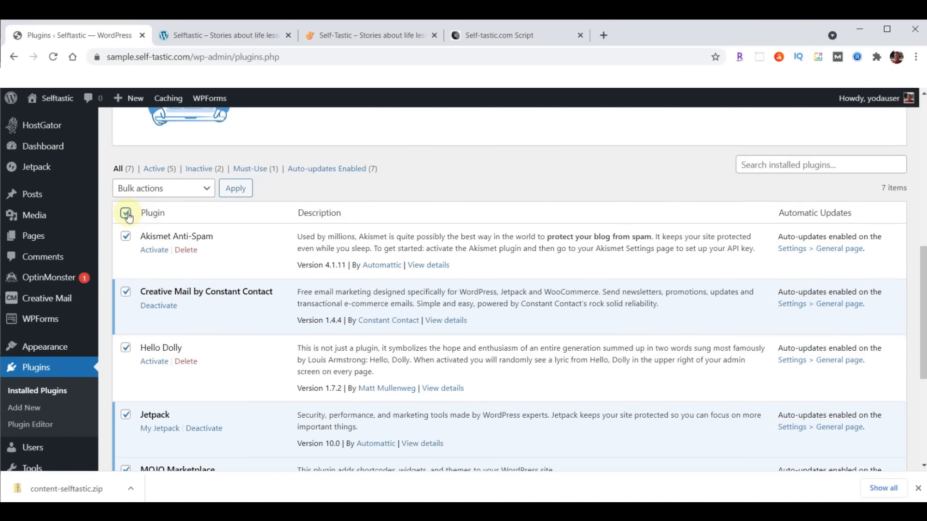
left_click(209, 193)
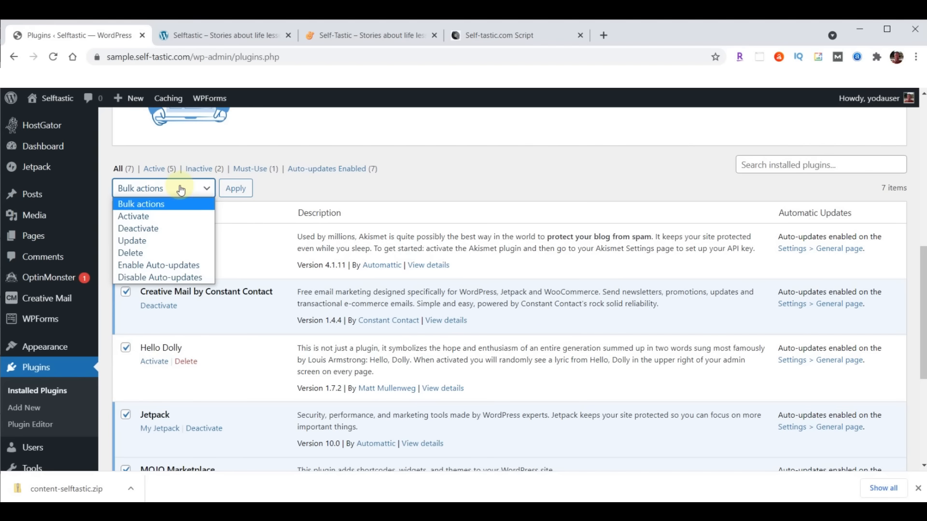
left_click(135, 228)
left_click(237, 190)
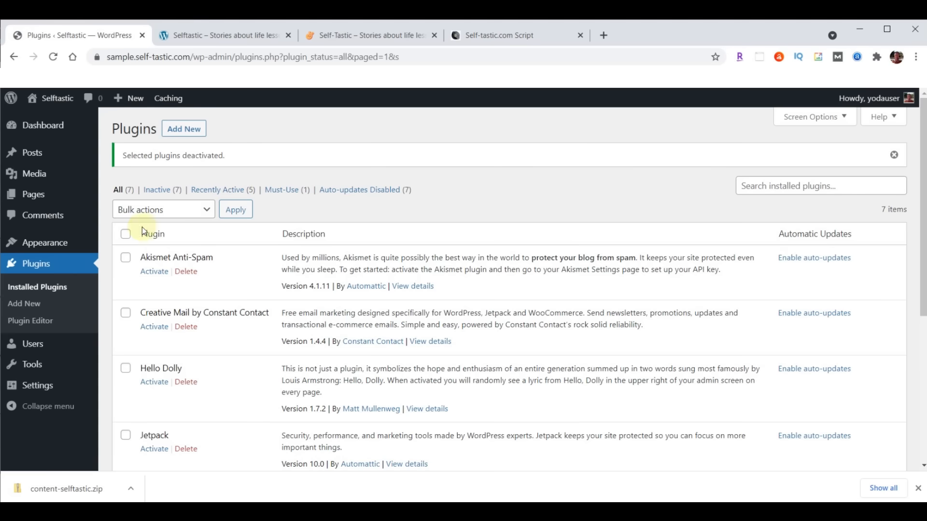
- Delete all seven inactive plugins, including Akismet, Jetpack and WPForms Lite, confirming the deletion
left_click(126, 235)
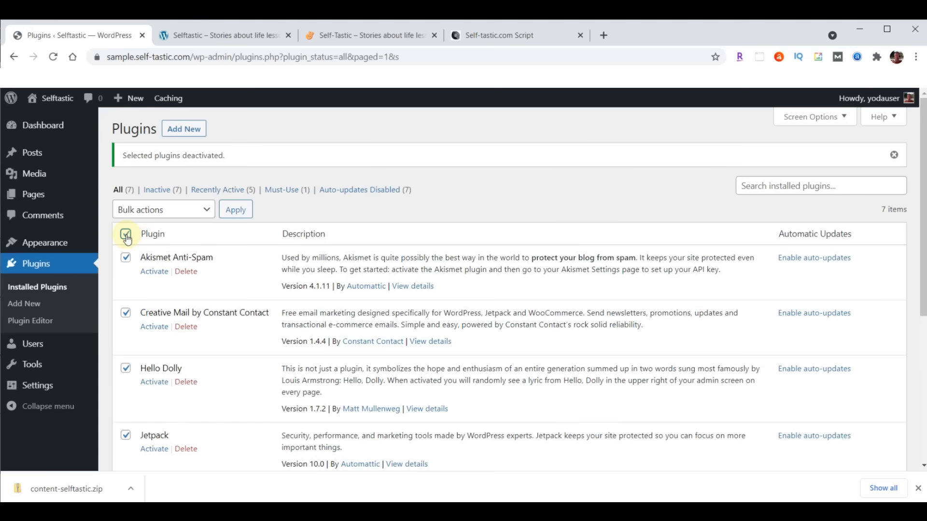
left_click(187, 211)
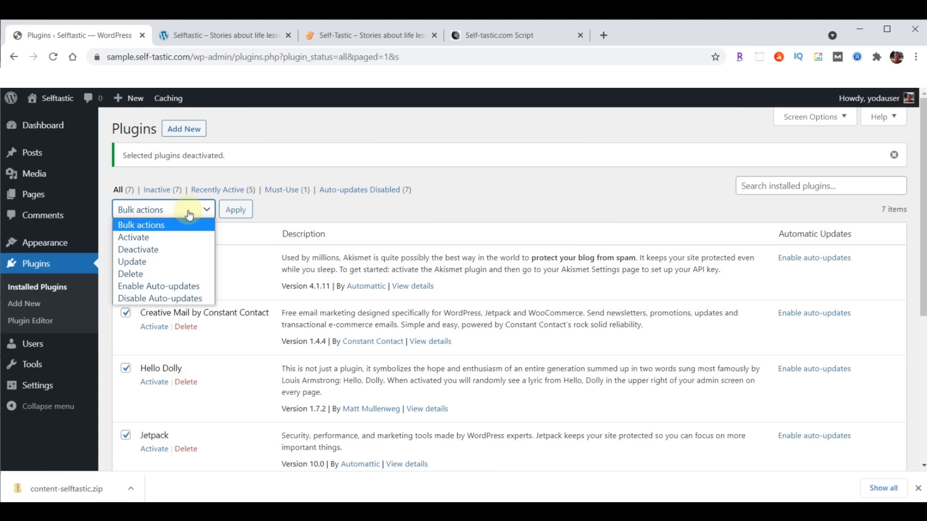
left_click(133, 274)
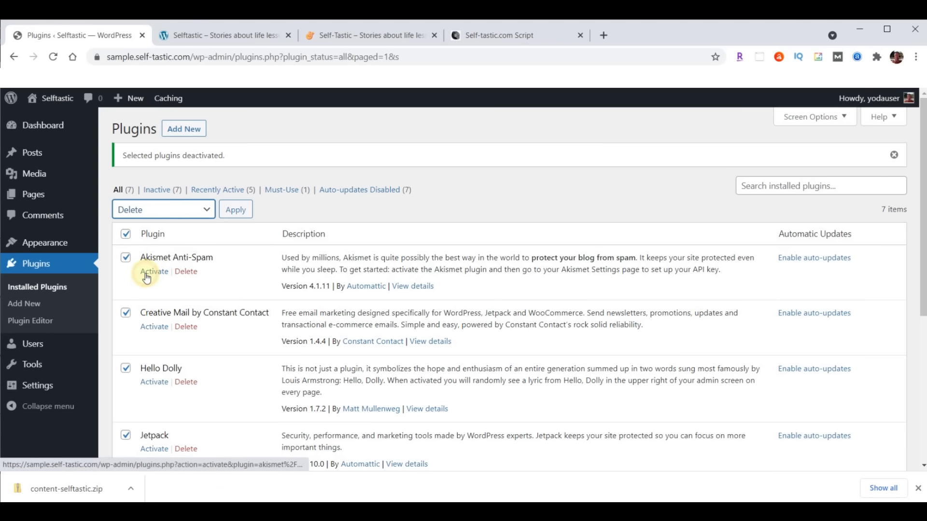
left_click(239, 217)
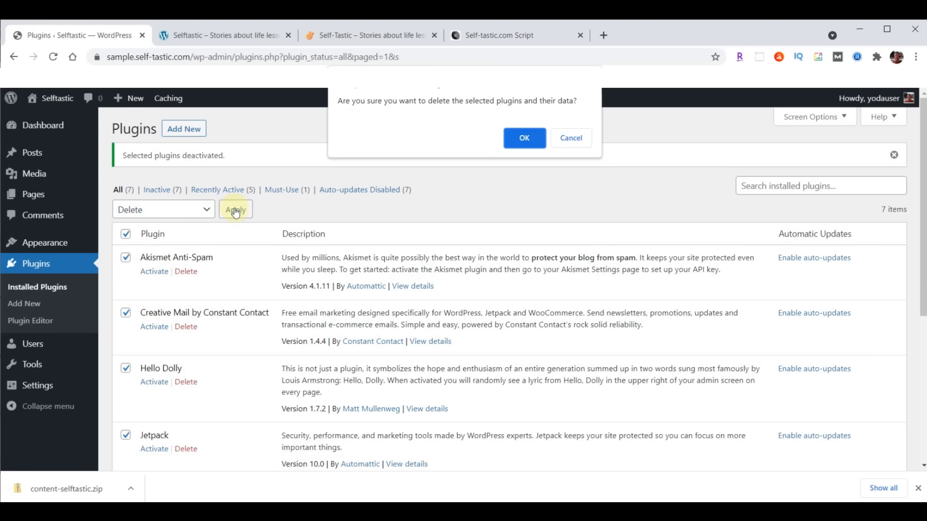
left_click(523, 138)
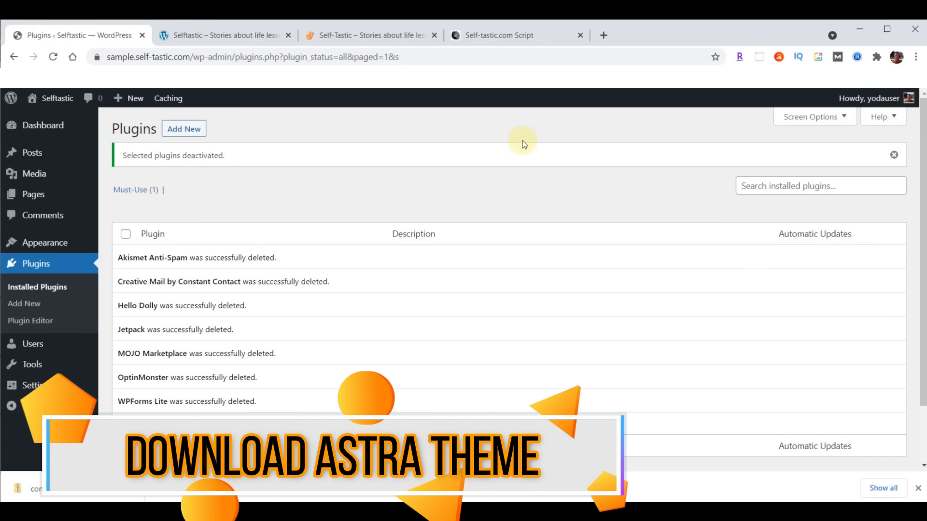
- Show the Add Themes gallery from Appearance > Themes, then start a new blank browser tab
left_click(33, 244)
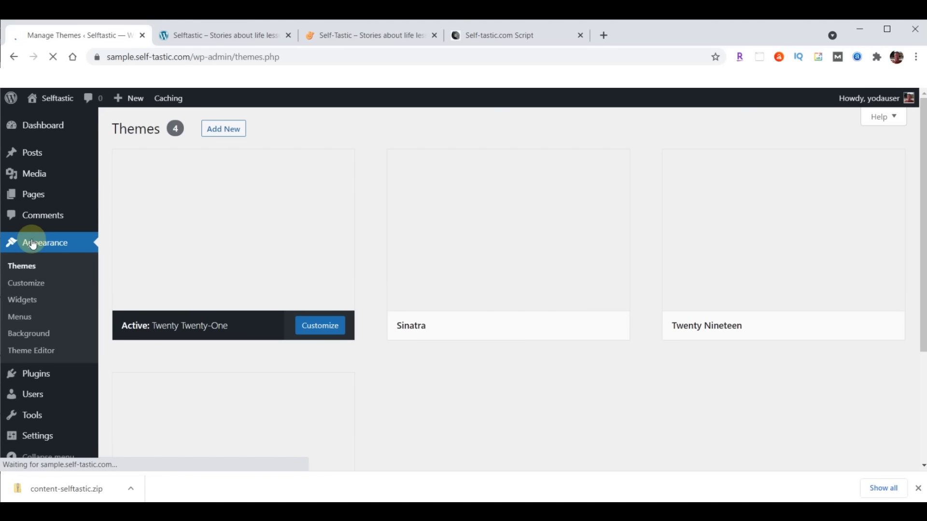
left_click(30, 267)
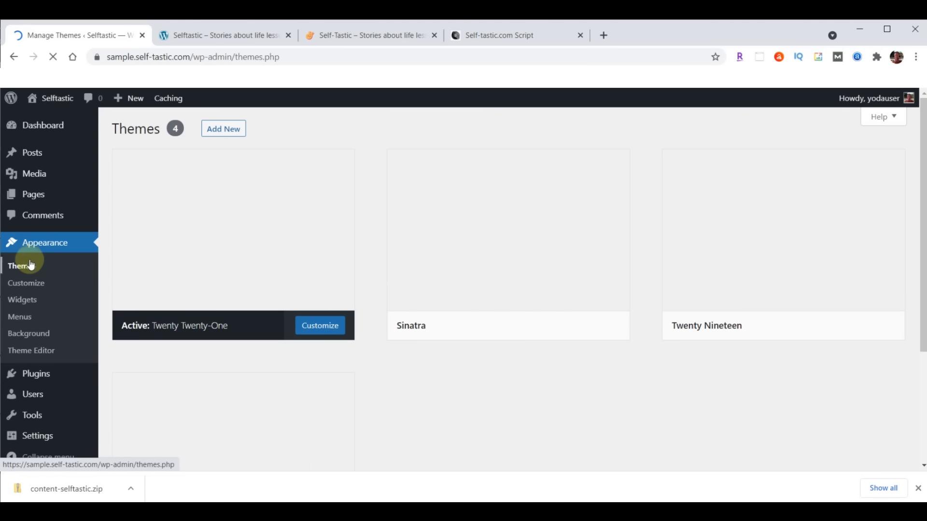
left_click(228, 129)
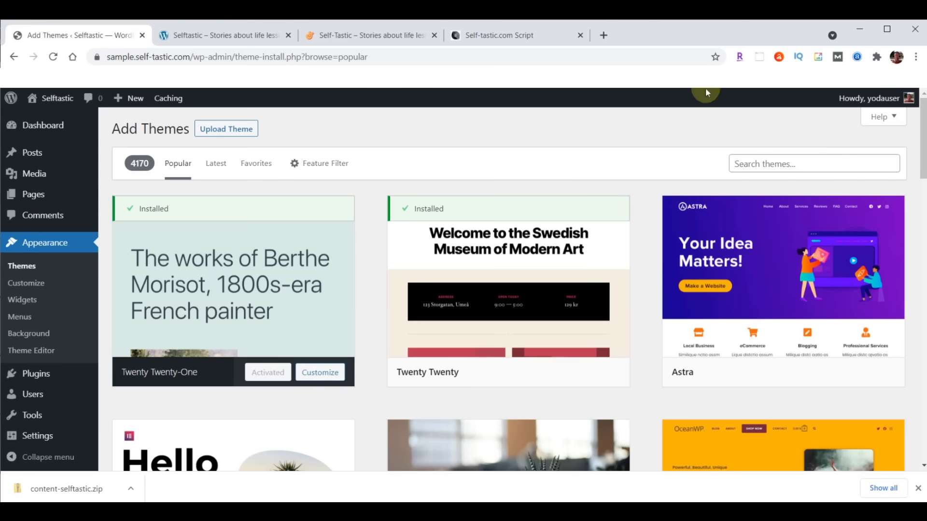
left_click(604, 35)
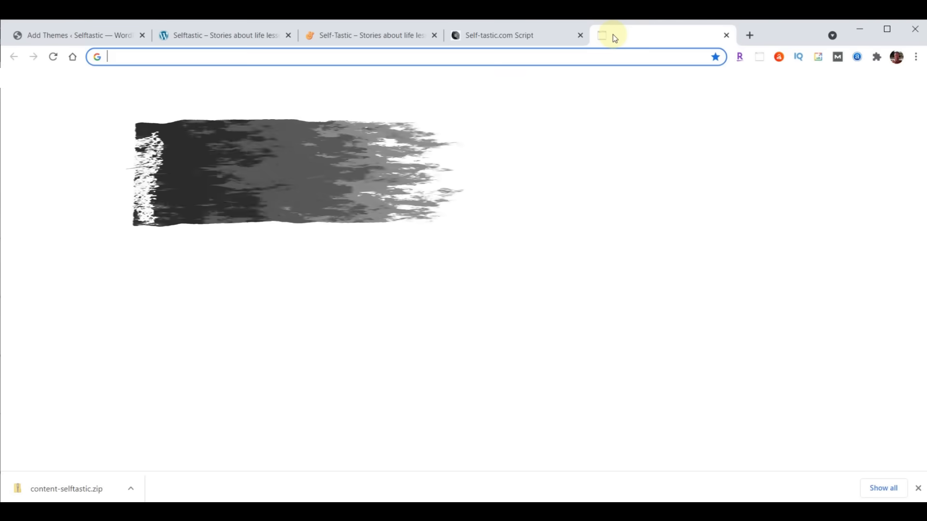
- Download astra.zip from the Self-Tastic.com entry on the WebYoda themes page
type("webyoda.com/themes")
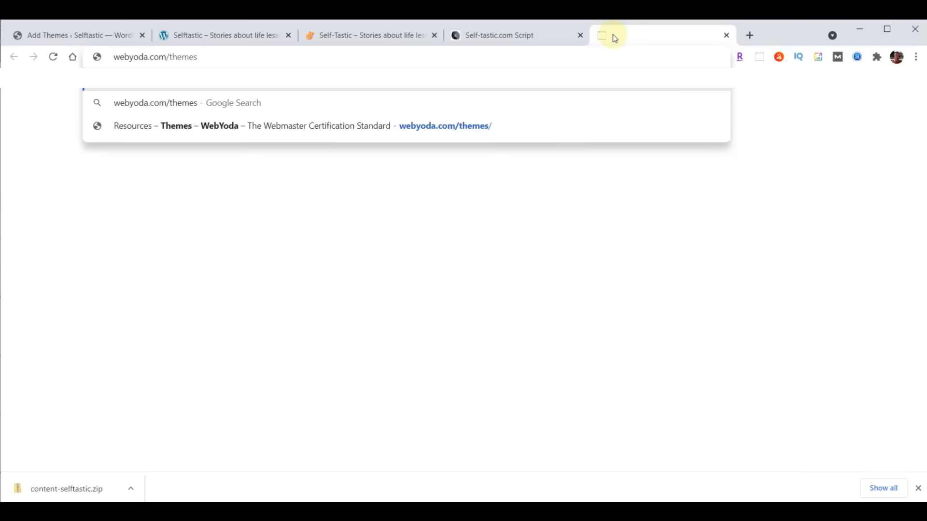
key("Return")
scroll(742, 271, "down", 2)
scroll(742, 270, "down", 12)
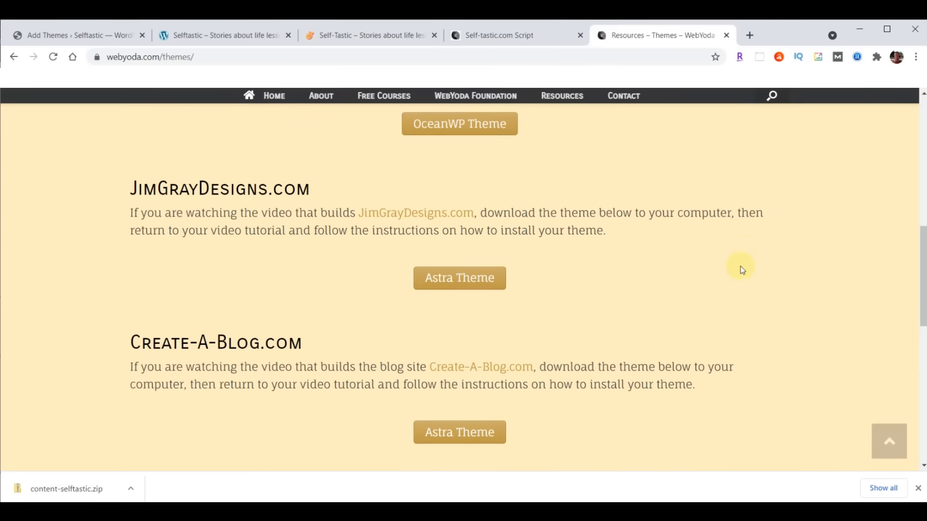
scroll(742, 271, "down", 3)
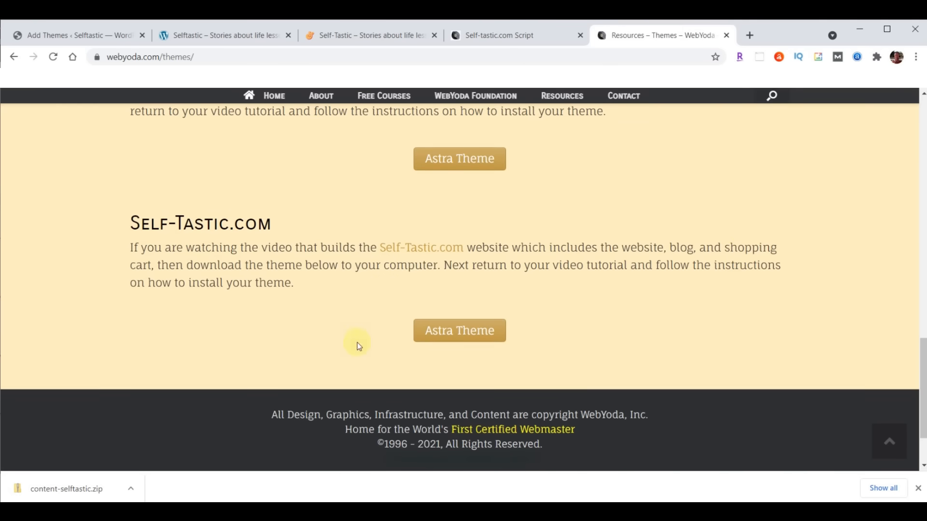
left_click(475, 330)
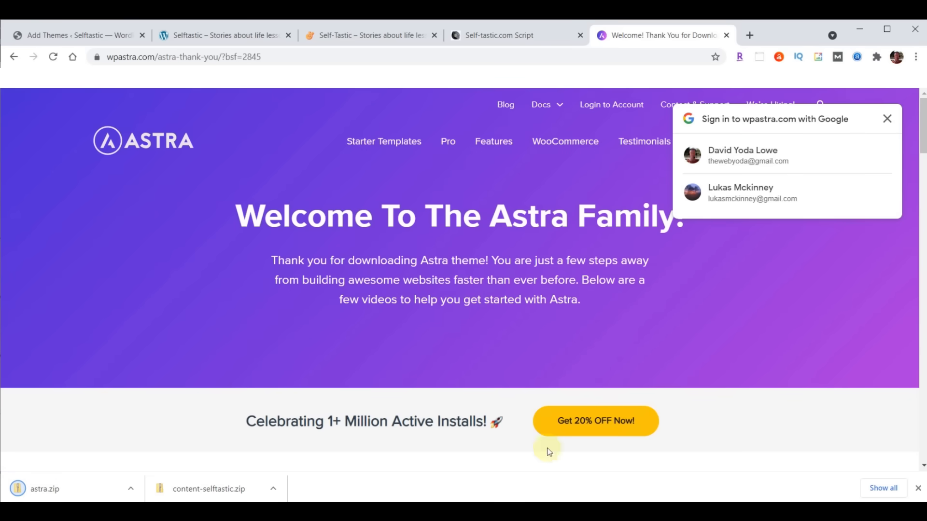
left_click(918, 488)
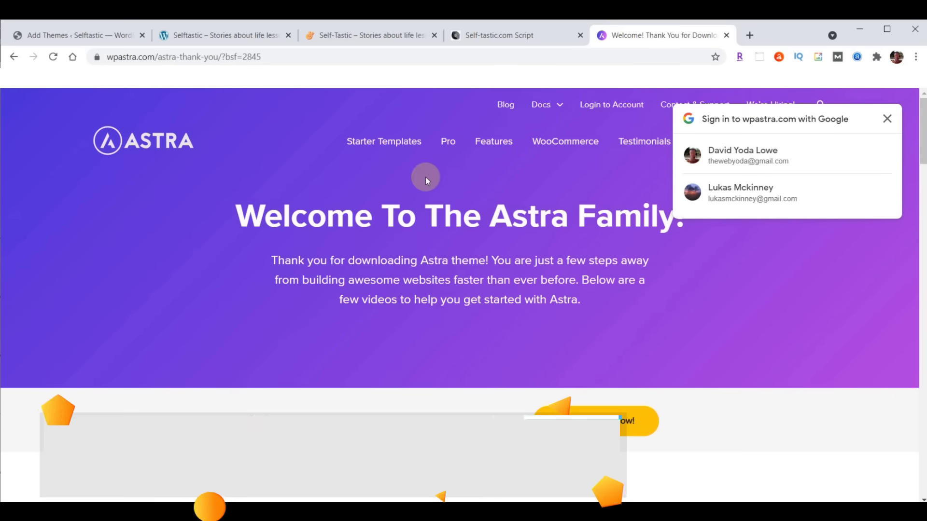
left_click(378, 58)
- Download the Astra Starter Sites, Head/Foot Elementor and Profile Press zips from webyoda.com/plugins
type("webyoda.com")
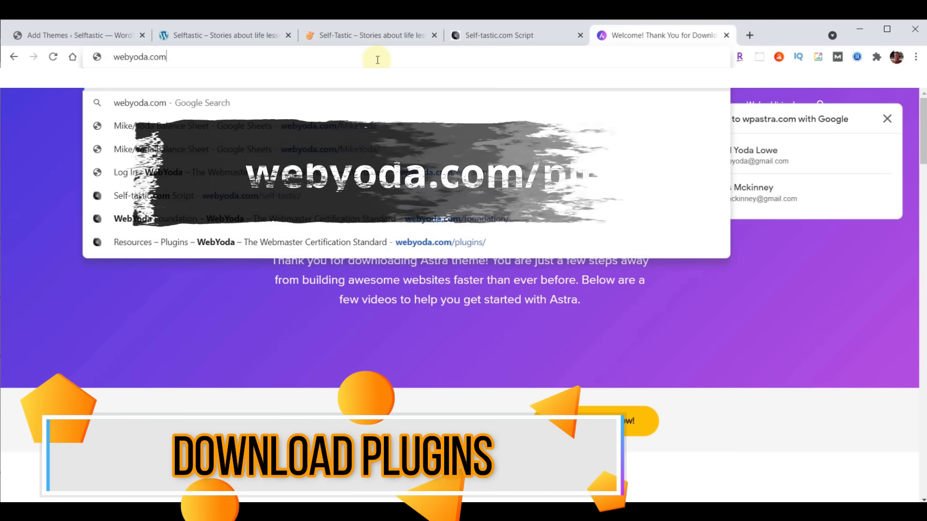
type("/plugins")
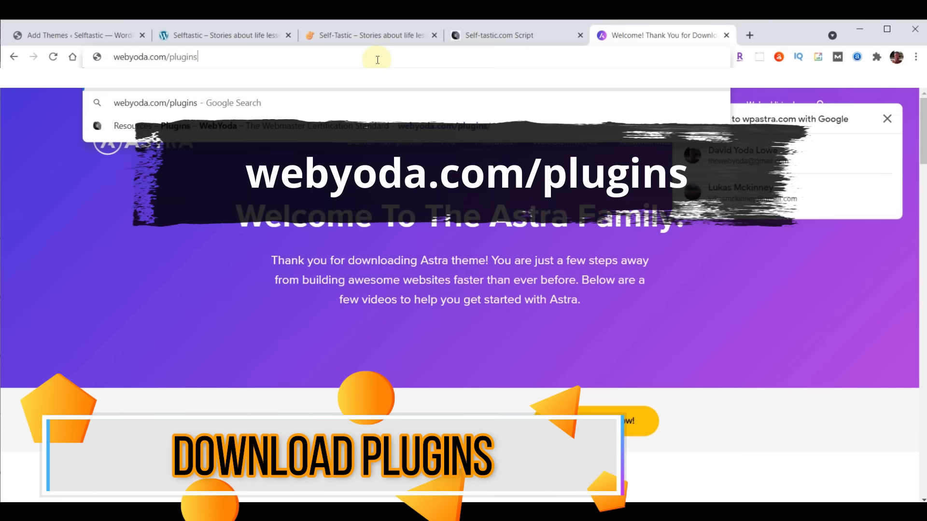
key("Return")
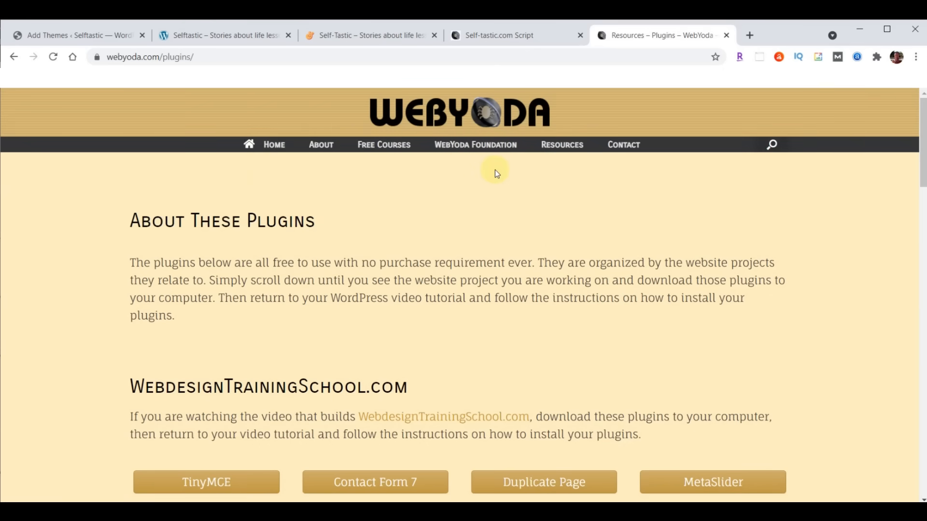
scroll(495, 170, "down", 15)
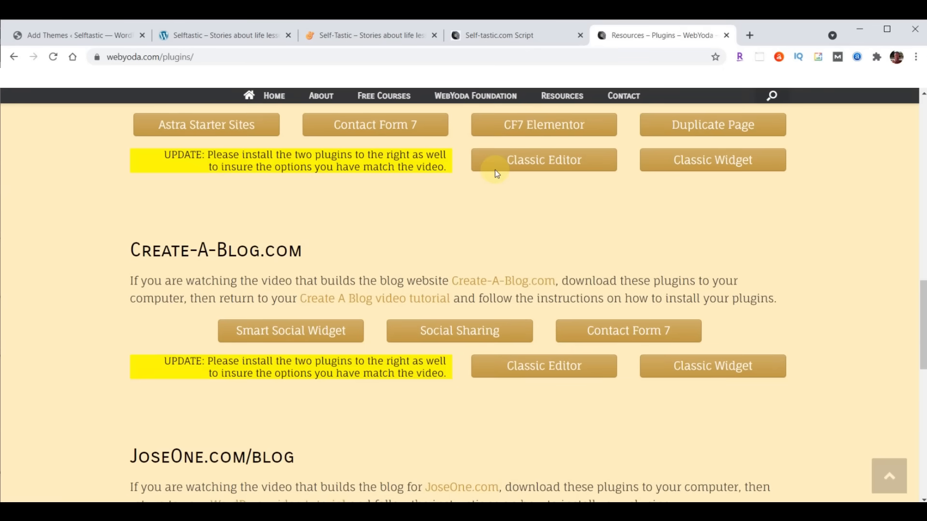
scroll(494, 170, "down", 5)
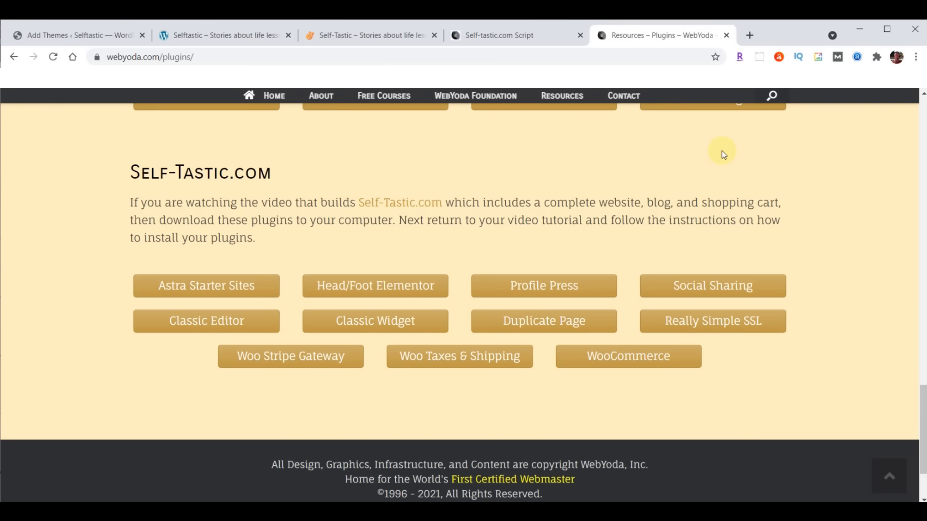
left_click(196, 292)
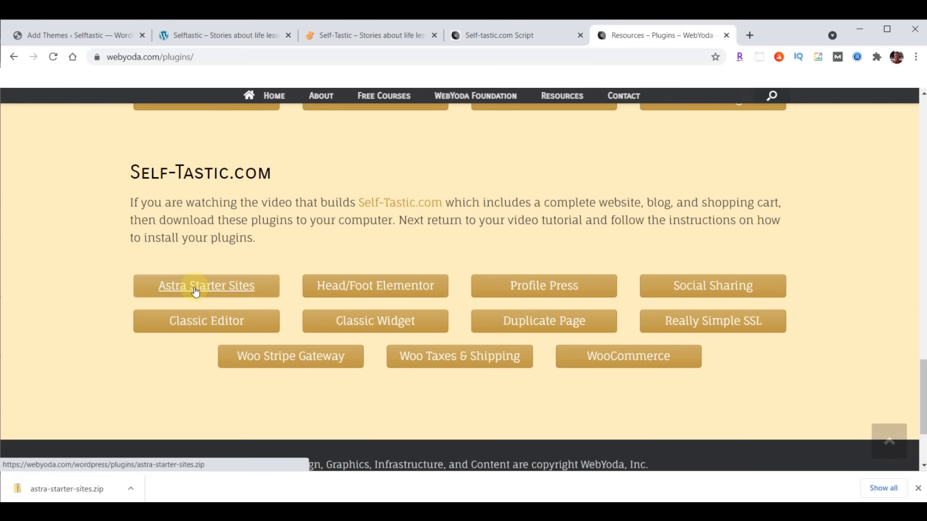
left_click(404, 287)
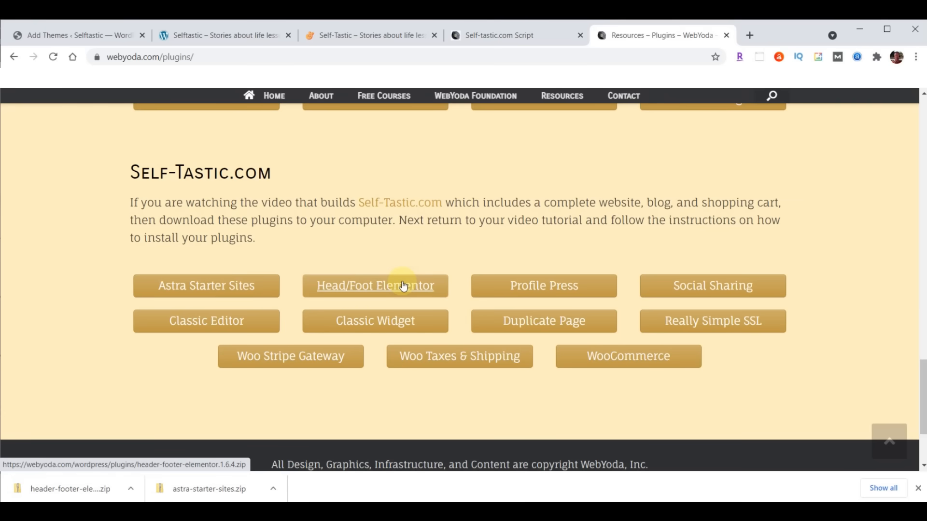
left_click(562, 287)
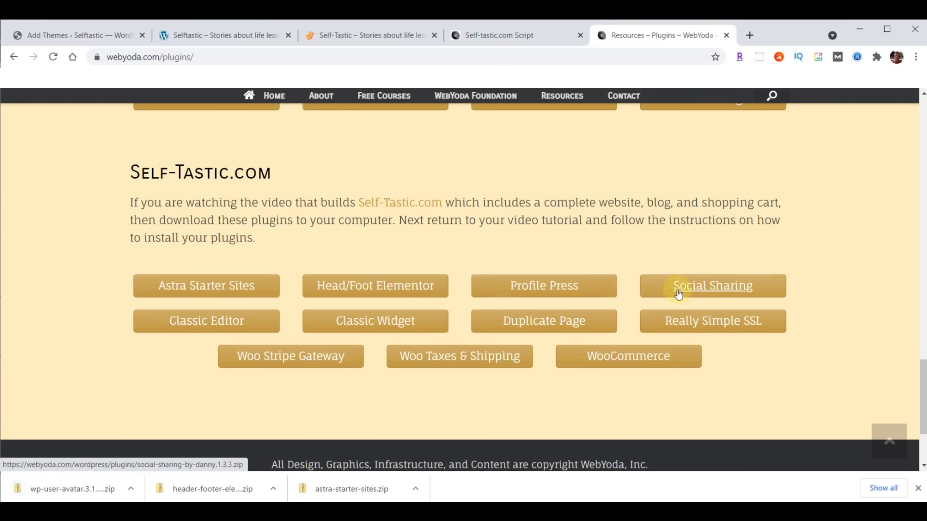
- Download the Social Sharing, Classic Editor, Classic Widget, Duplicate Page and Really Simple SSL zips
left_click(732, 285)
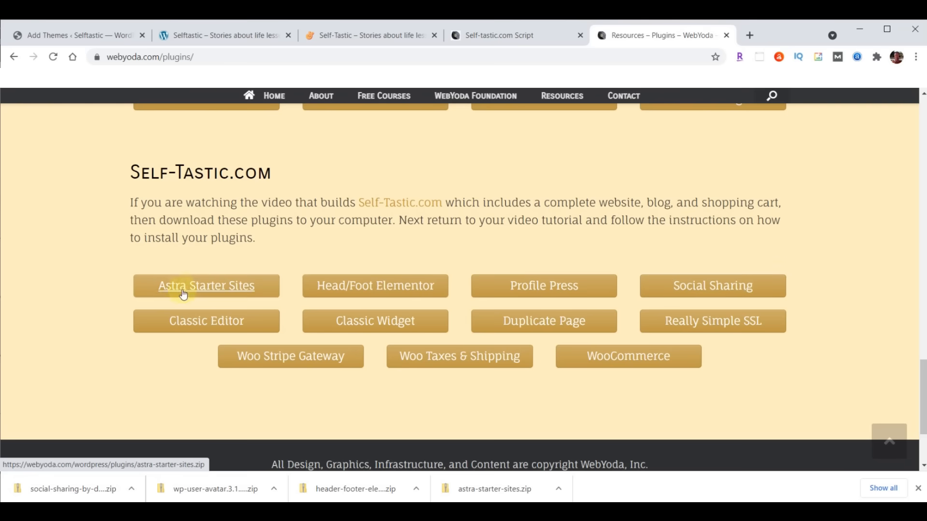
left_click(203, 325)
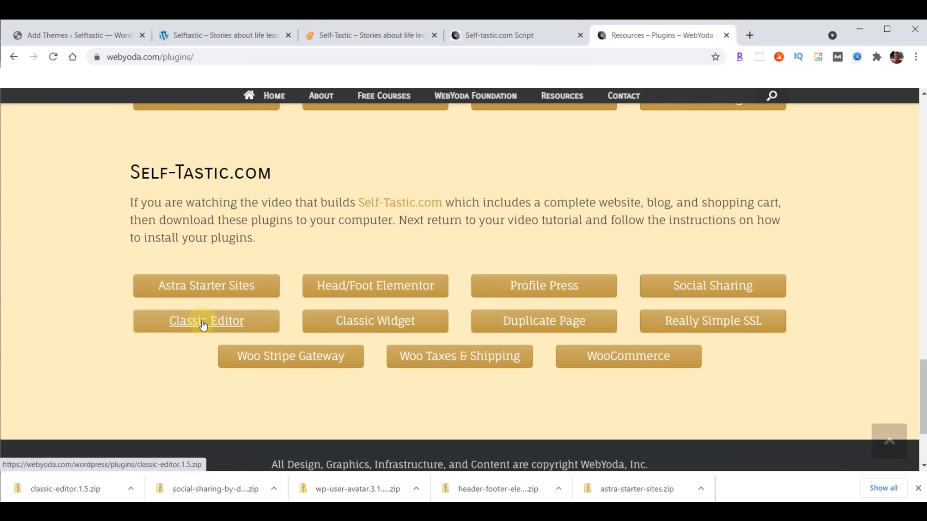
left_click(378, 323)
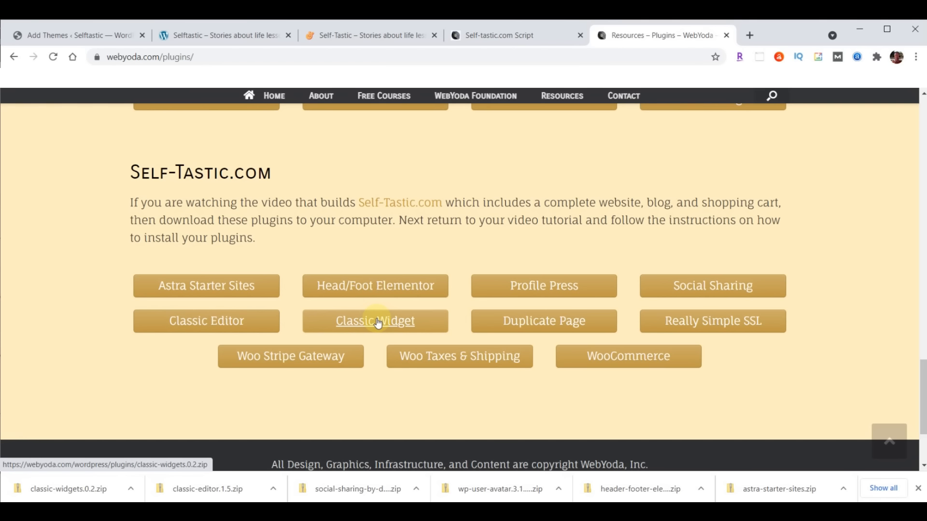
left_click(544, 323)
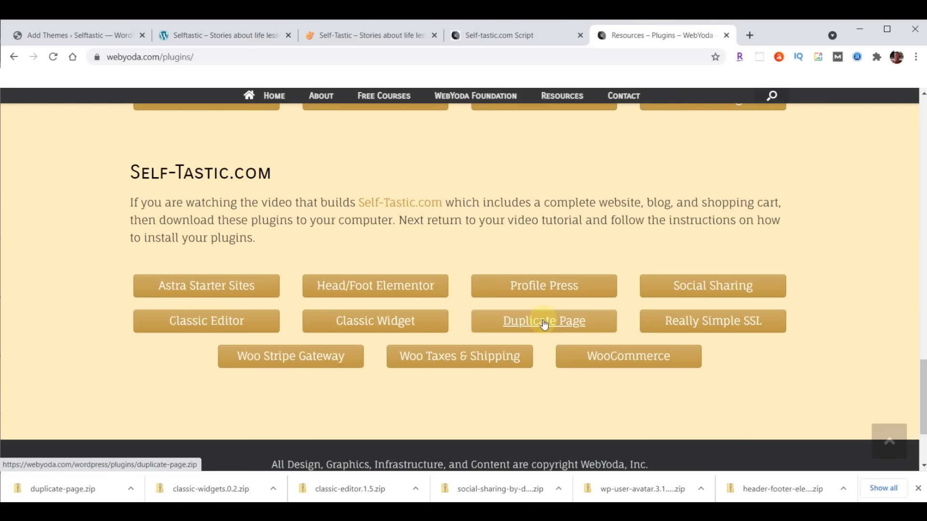
left_click(713, 323)
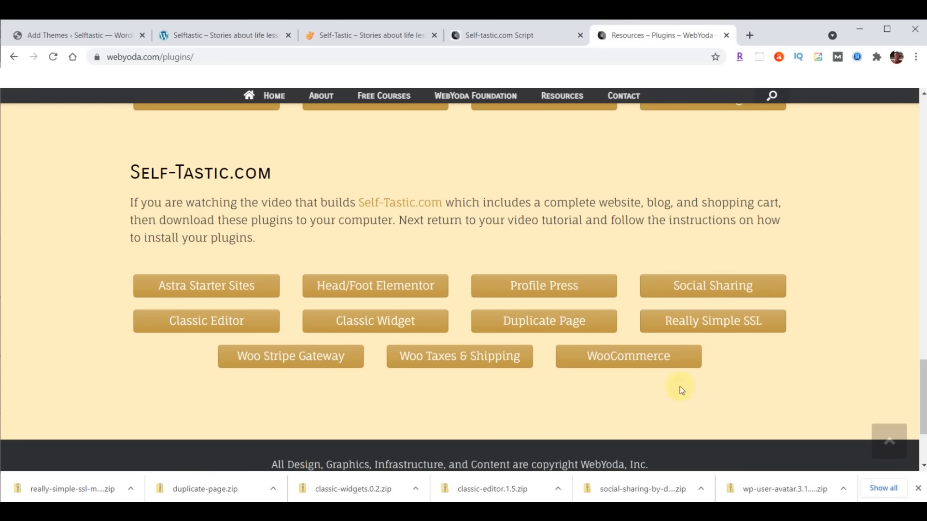
- Download the Woo Stripe Gateway, Woo Taxes & Shipping and WooCommerce zips, then clear the downloads bar
left_click(280, 360)
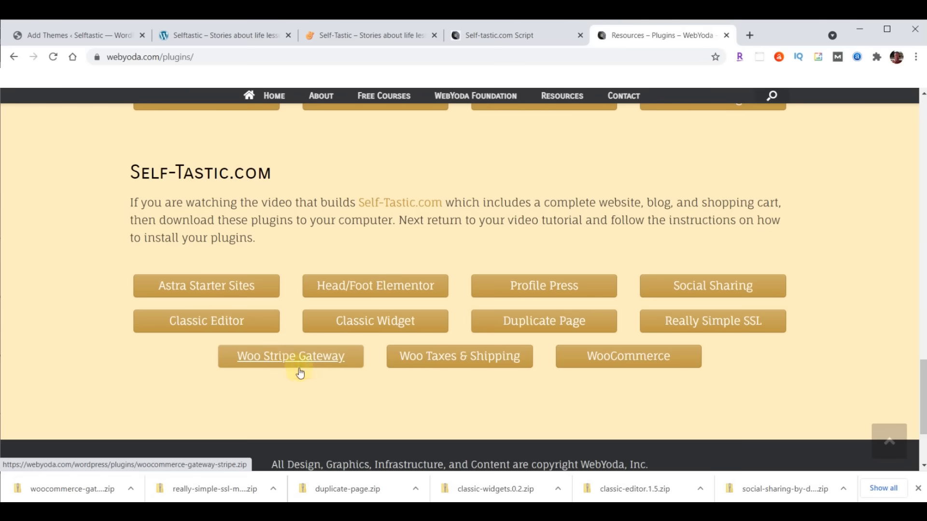
left_click(463, 357)
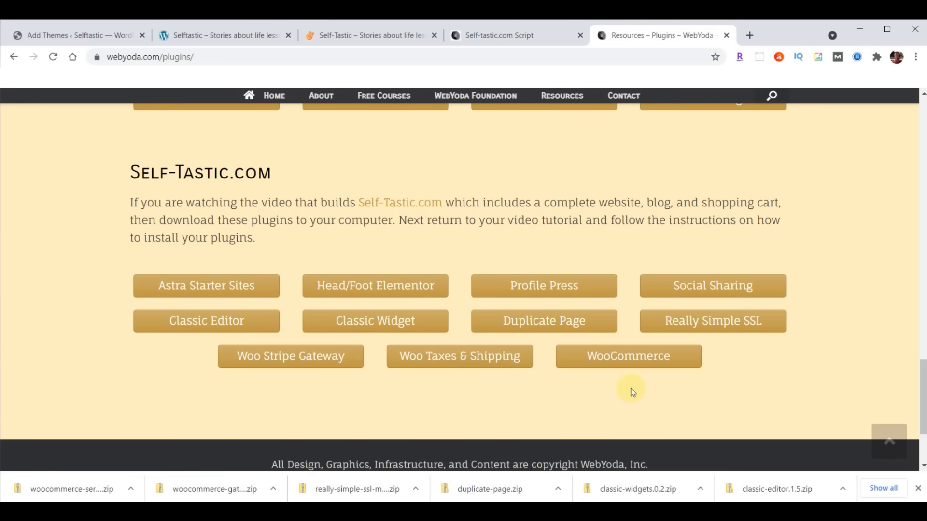
left_click(632, 359)
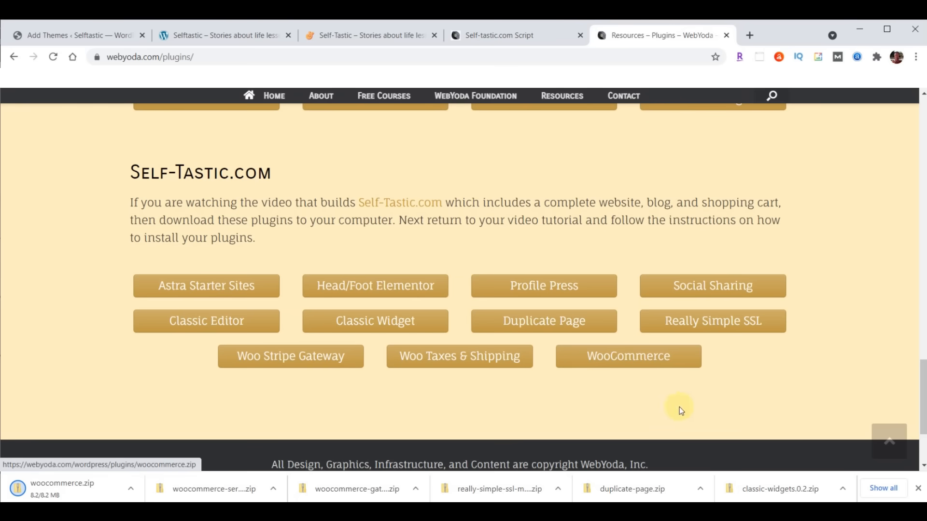
left_click(918, 489)
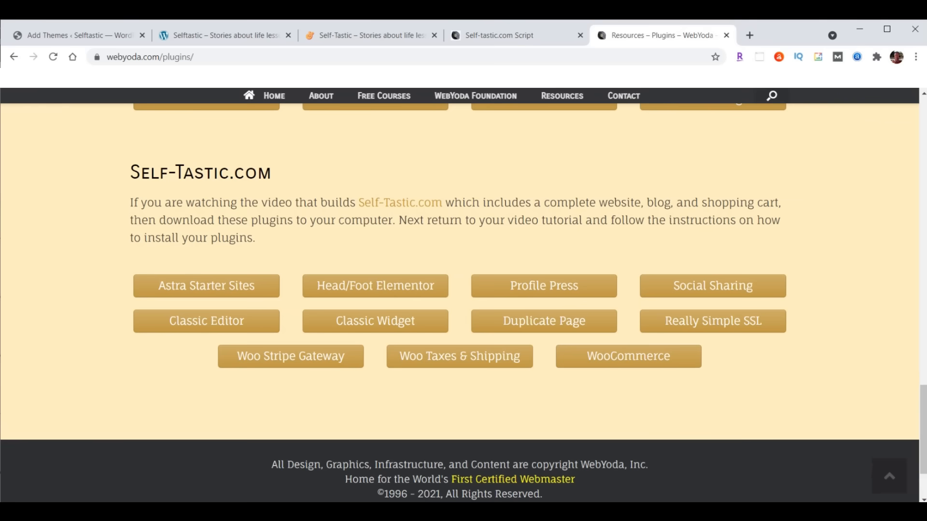
key("alt+Tab")
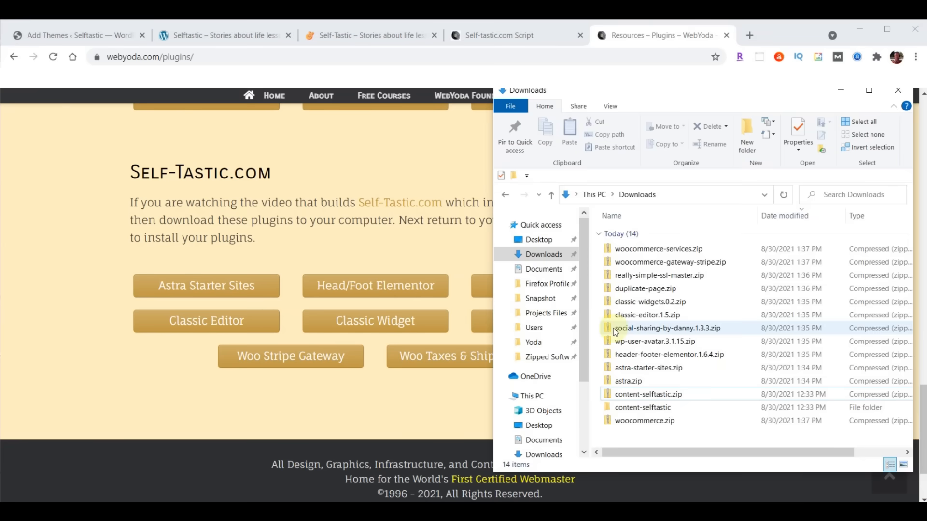
- Sort the Downloads folder by date modified, oldest first, then go back to Add Themes
left_click(780, 217)
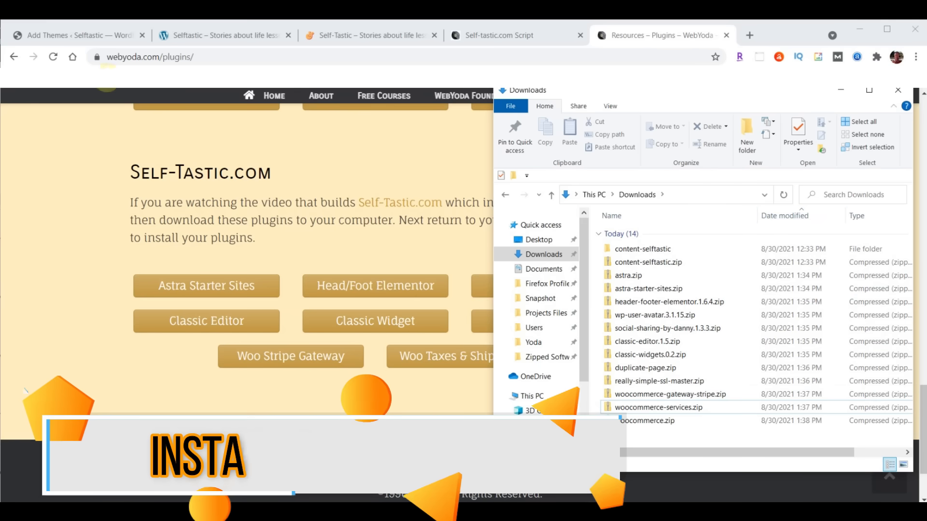
left_click(50, 40)
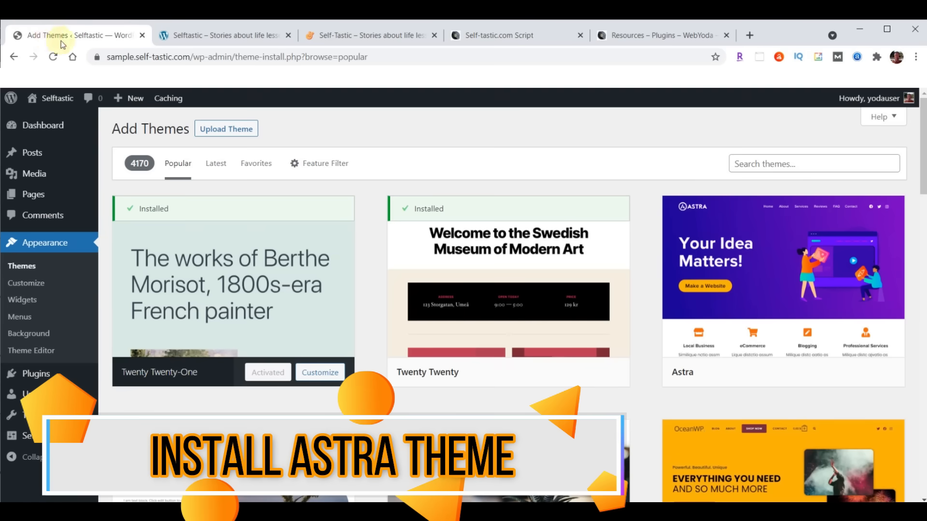
- Upload and install the Astra theme from Downloads\astra.zip
left_click(217, 138)
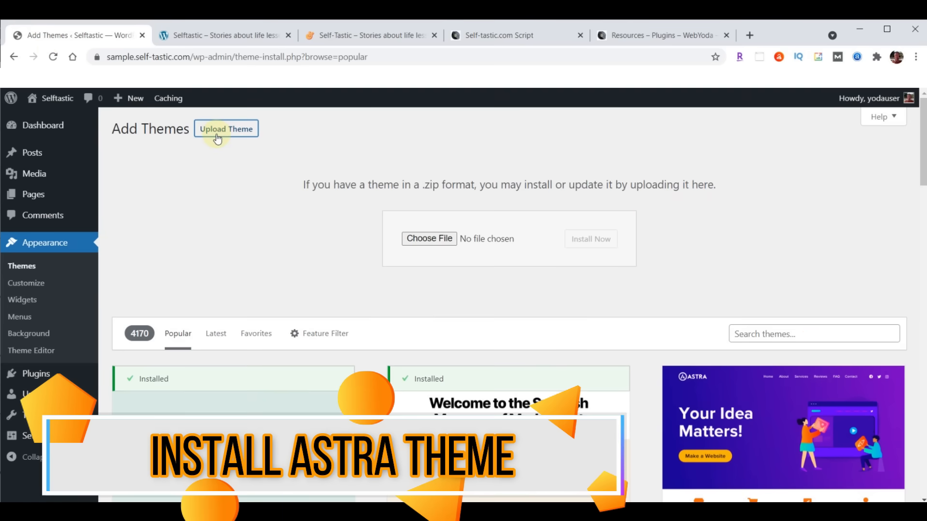
left_click(429, 238)
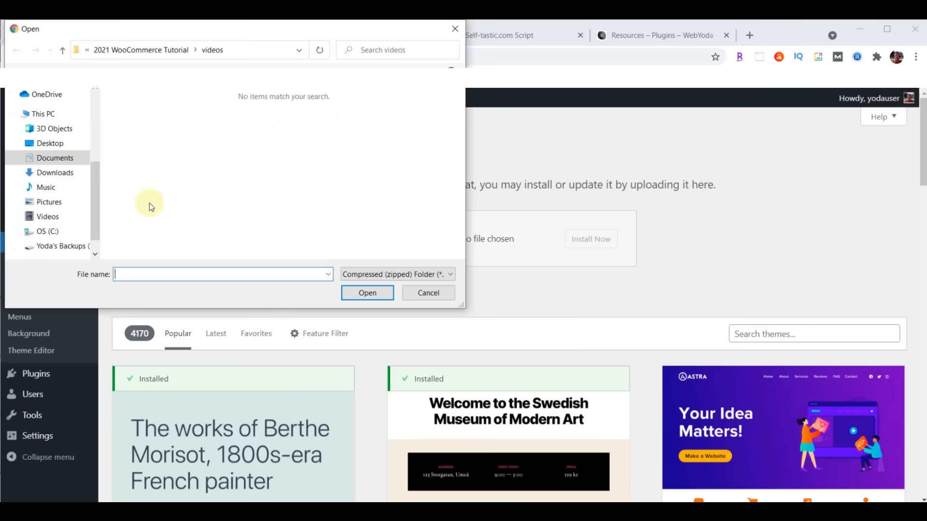
left_click(48, 172)
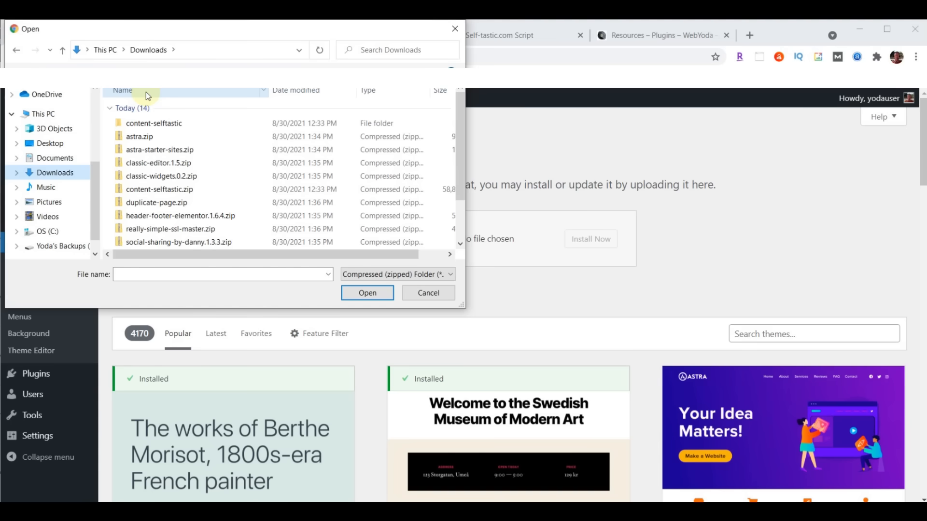
left_click(149, 136)
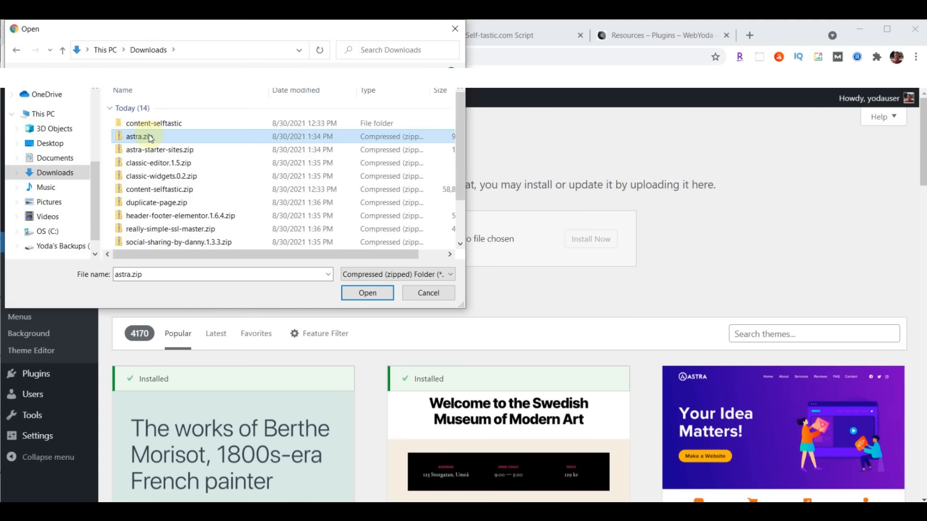
left_click(366, 293)
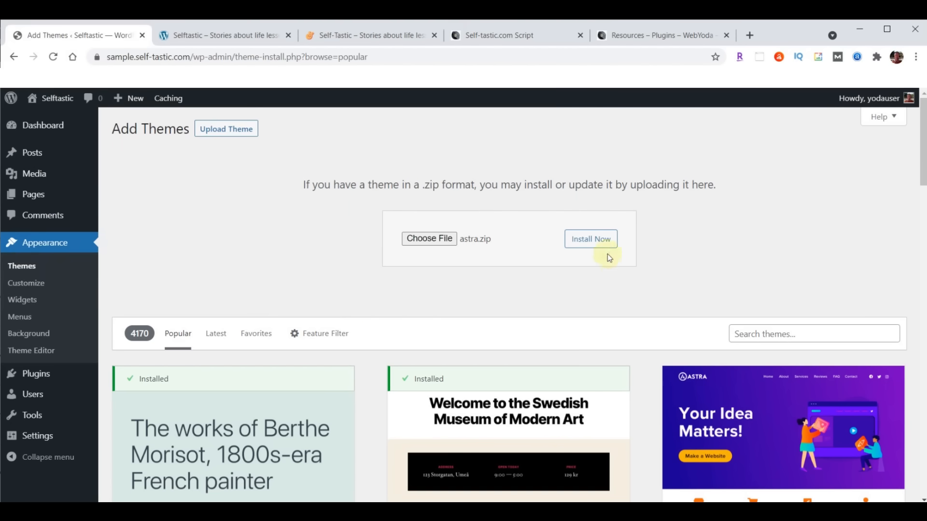
left_click(601, 241)
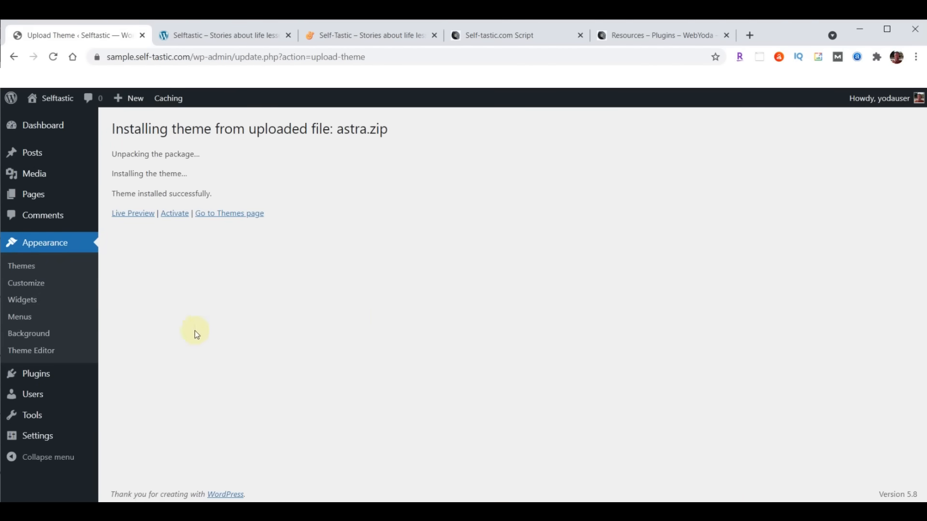
- Activate the Astra theme and update it to its latest version
left_click(172, 216)
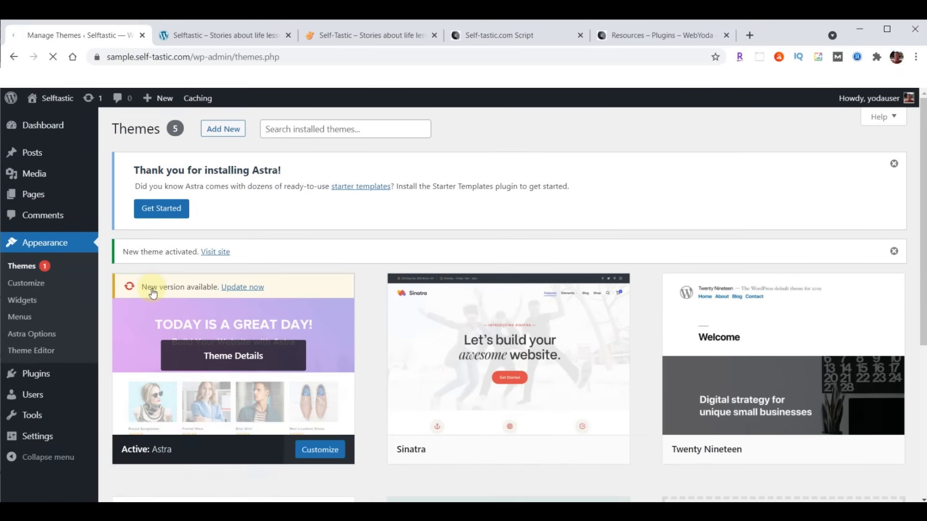
left_click(243, 288)
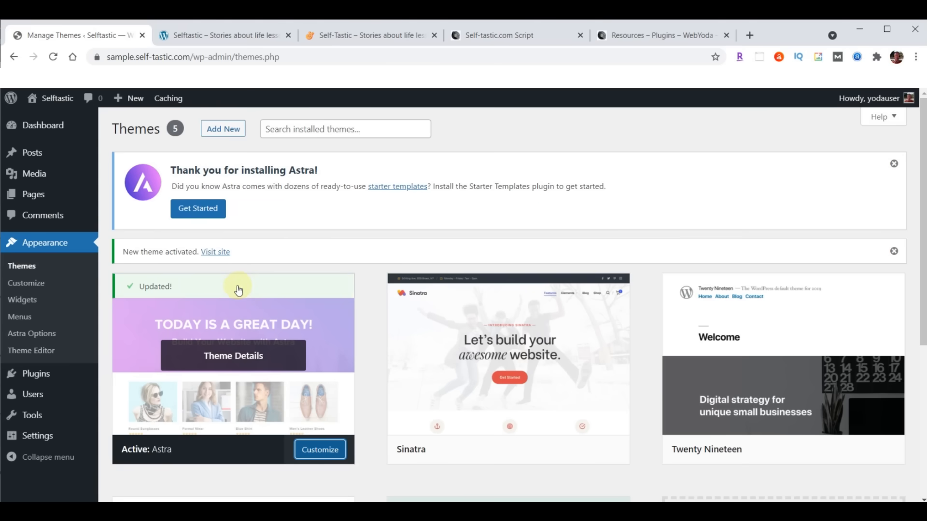
left_click(220, 36)
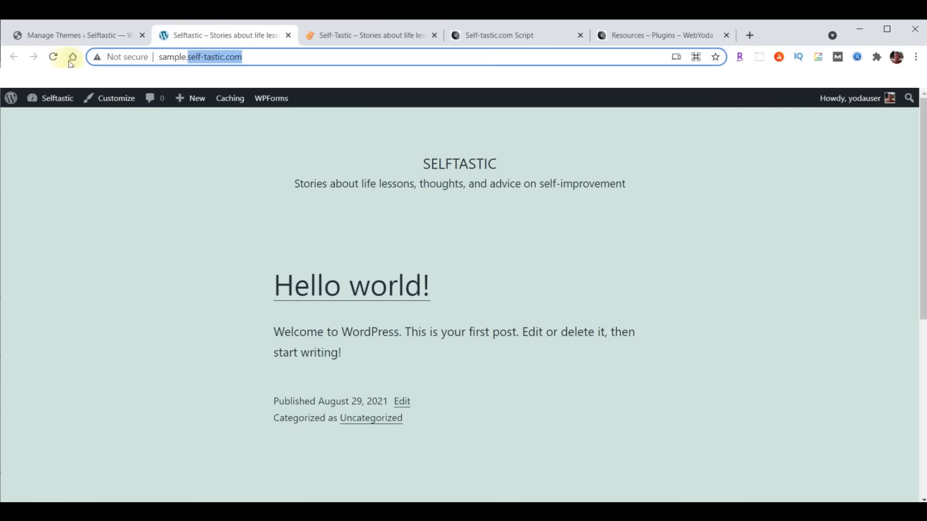
- Reload the sample front page to confirm Astra's layout, then return to the Themes admin page
left_click(53, 57)
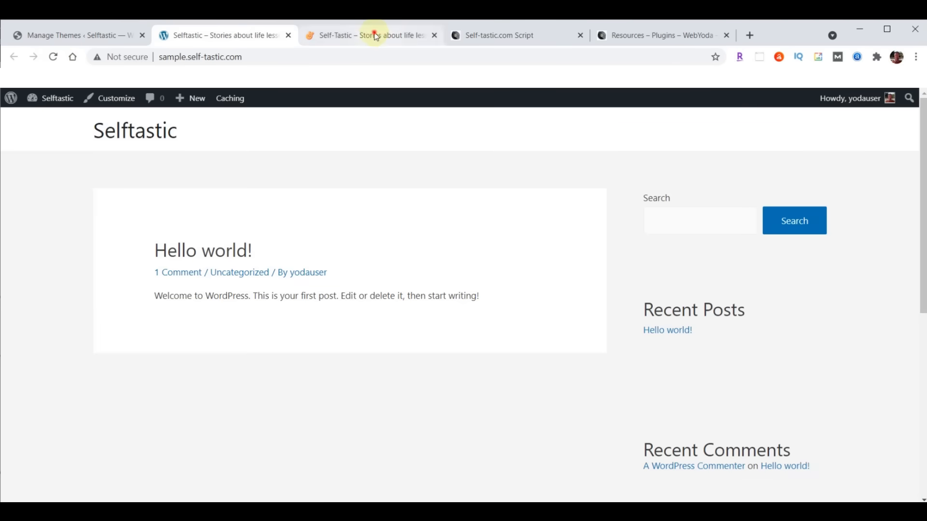
left_click(374, 35)
left_click(224, 39)
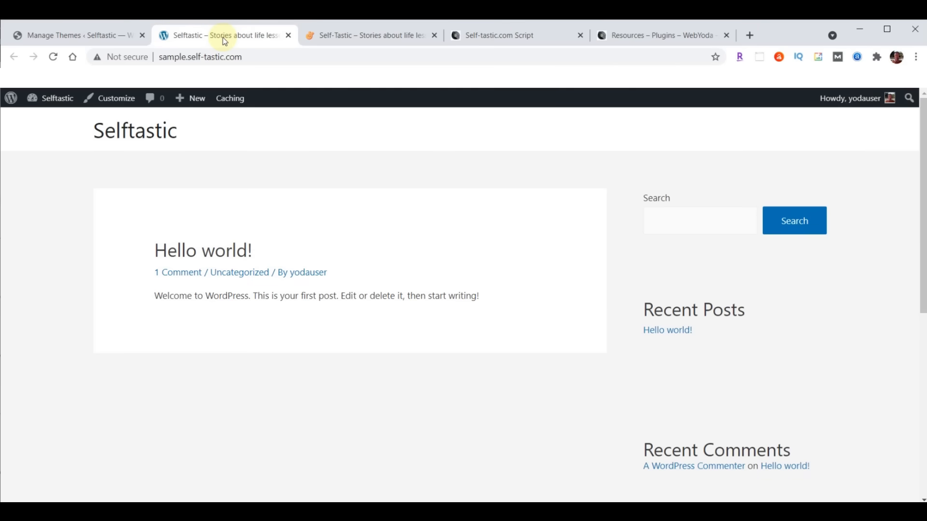
left_click(61, 37)
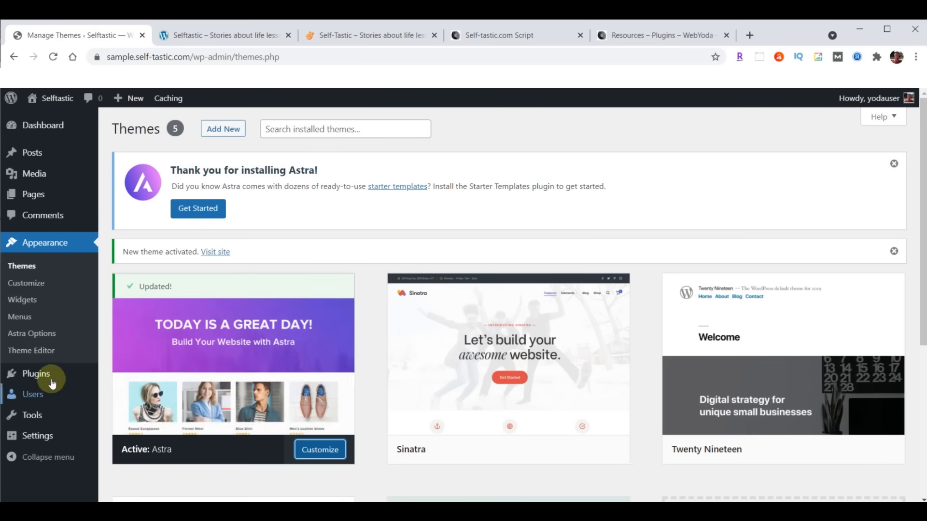
- Install and activate the Astra Starter Sites plugin from astra-starter-sites.zip
mouse_move(39, 381)
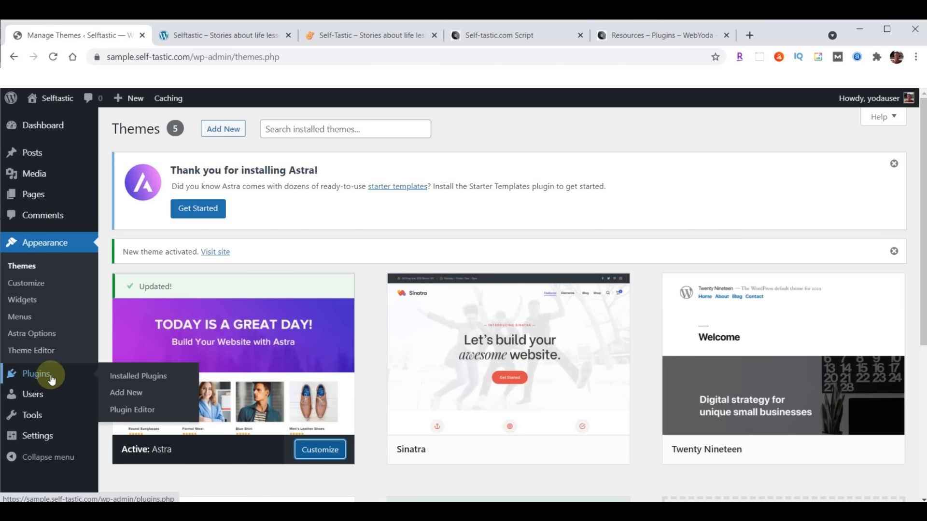
left_click(125, 392)
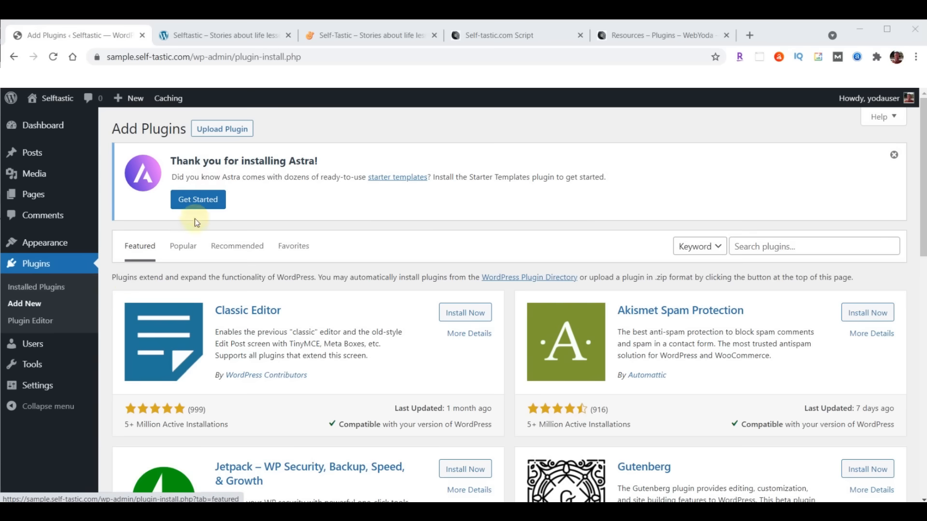
left_click(223, 129)
left_click(427, 329)
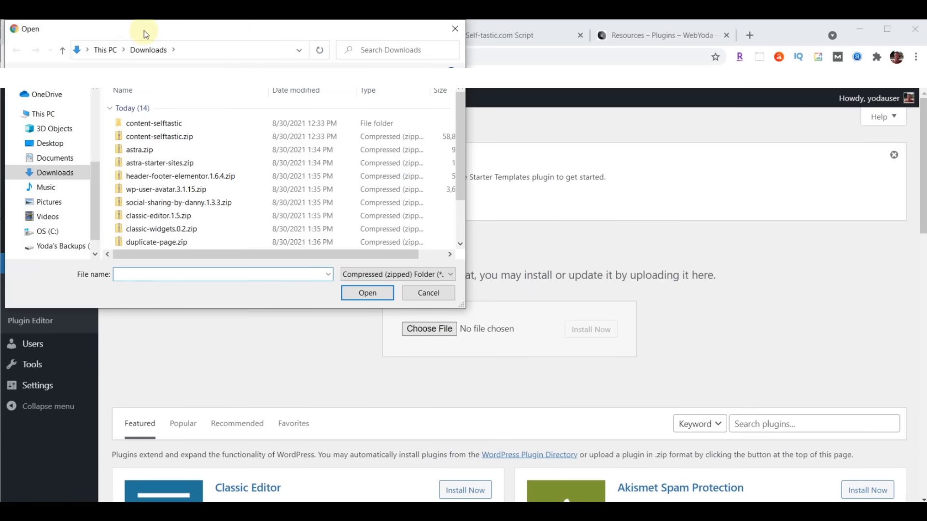
left_click(151, 166)
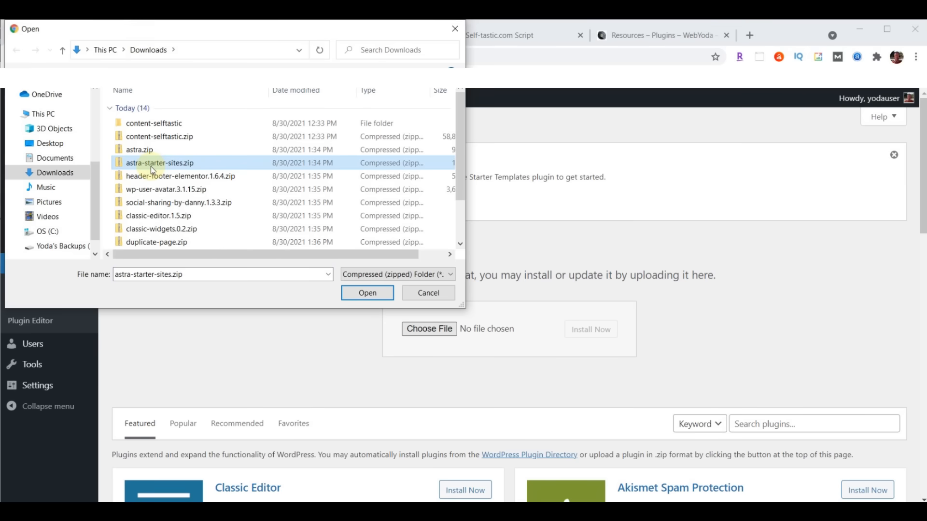
left_click(365, 294)
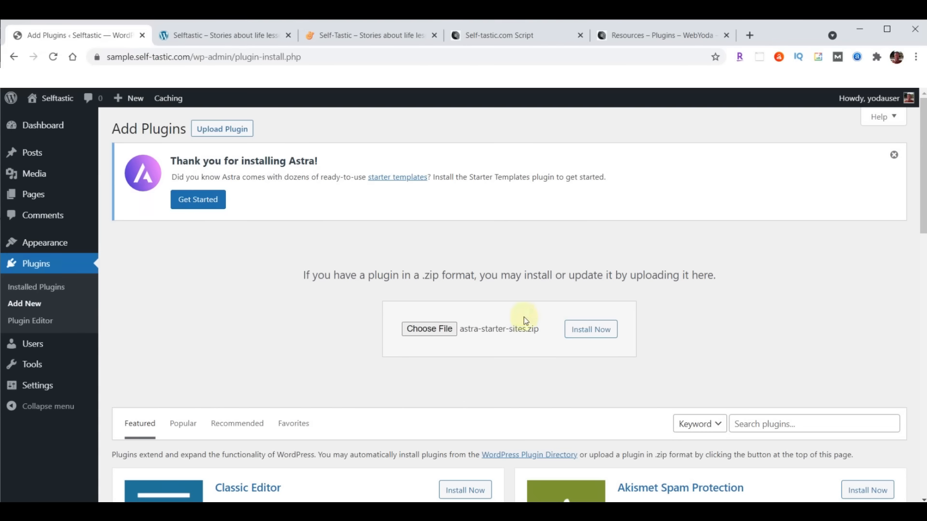
left_click(586, 331)
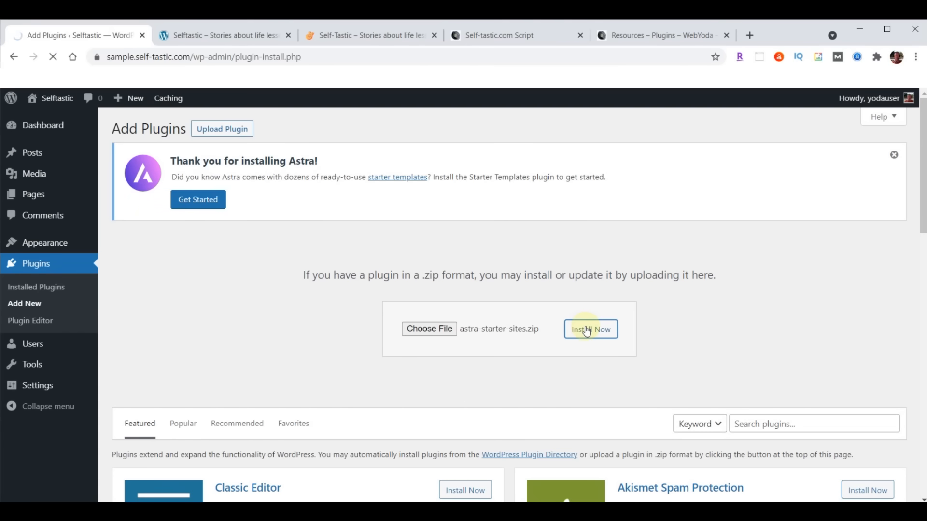
left_click(140, 316)
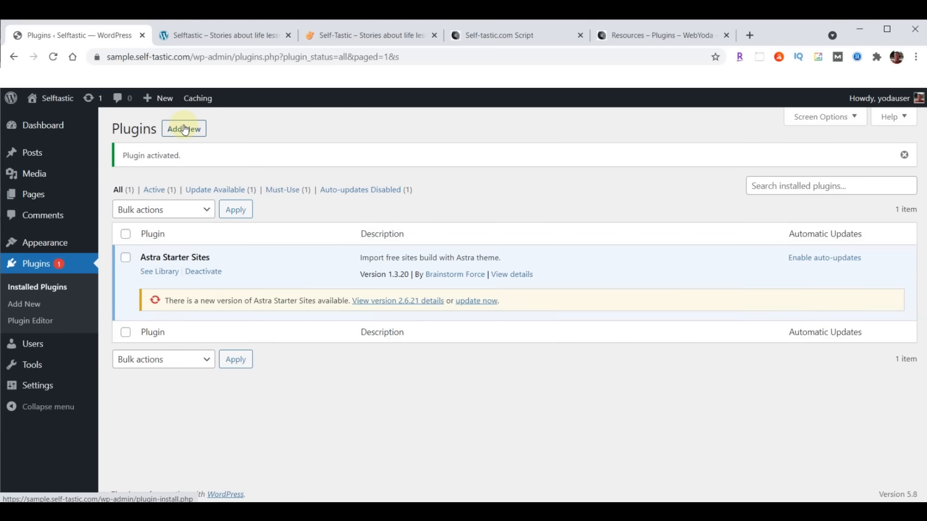
- Install and activate Elementor Header & Footer Builder from header-footer-elementor.1.6.4.zip
left_click(185, 134)
left_click(220, 129)
left_click(442, 244)
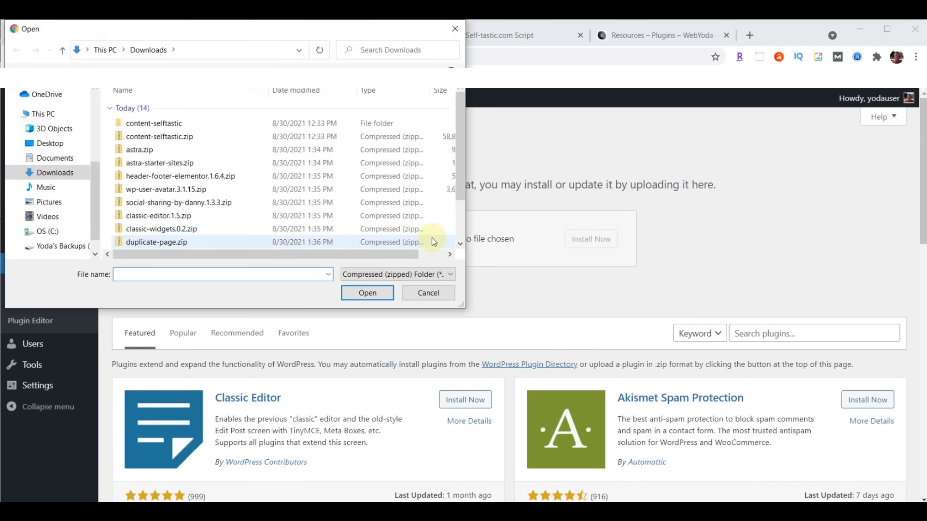
left_click(160, 181)
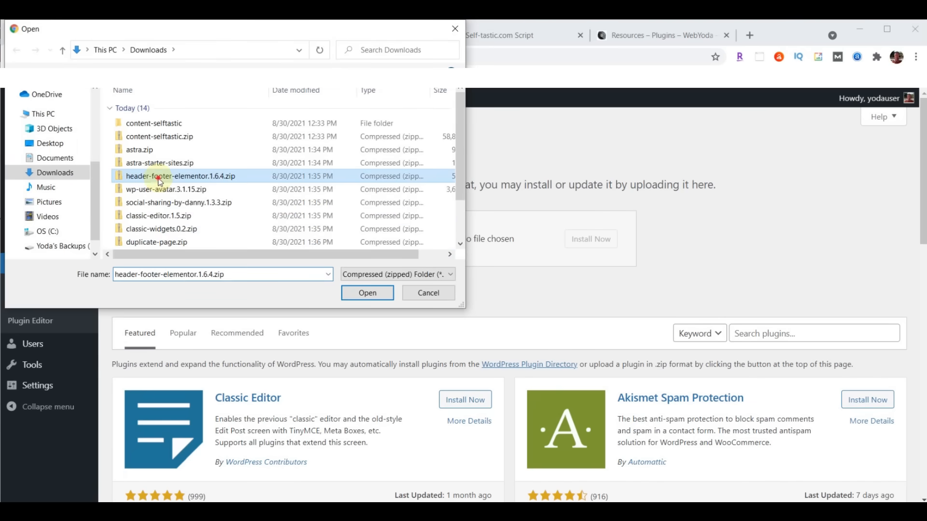
left_click(366, 293)
left_click(593, 239)
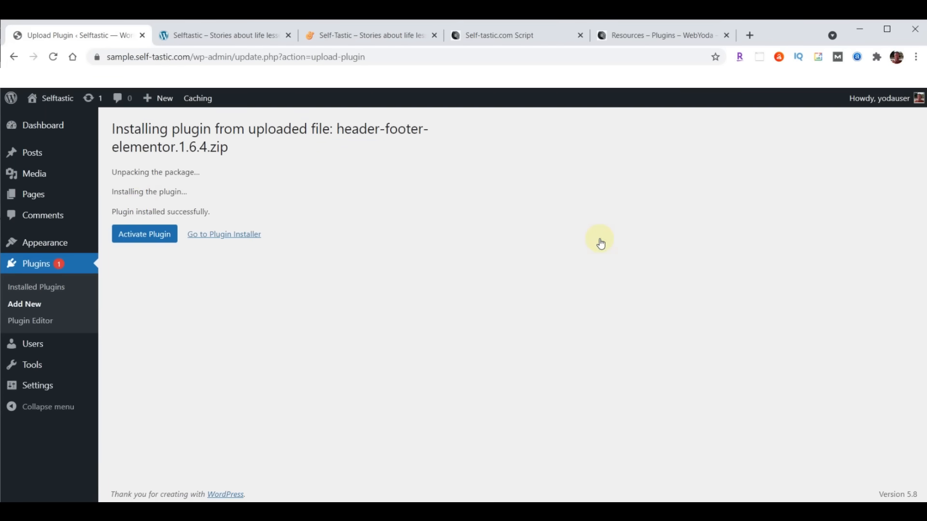
left_click(142, 236)
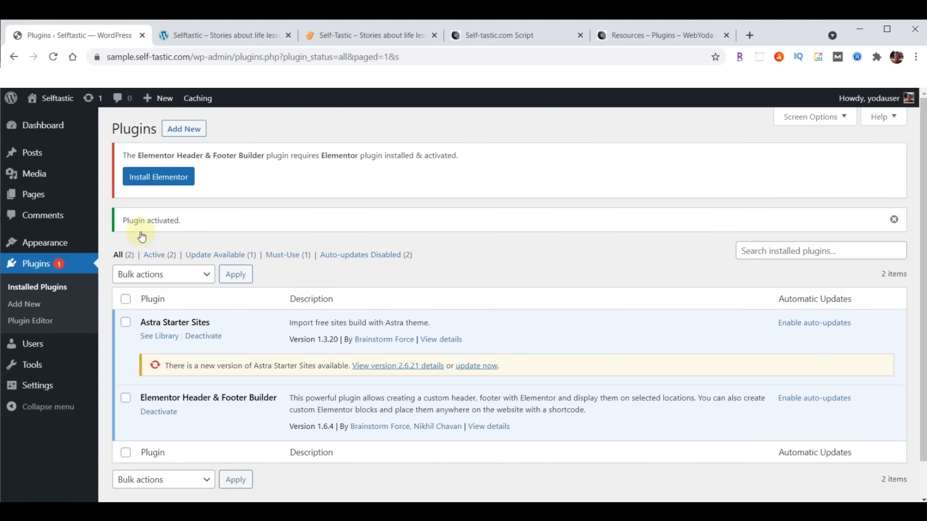
left_click(183, 131)
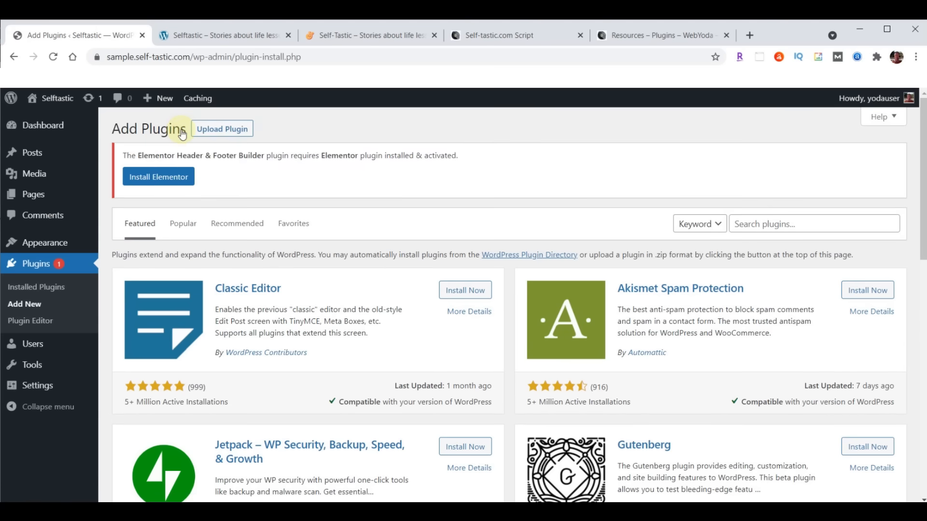
- Upload, install and activate the wp-user-avatar.3.1.15.zip plugin package
left_click(233, 131)
left_click(422, 305)
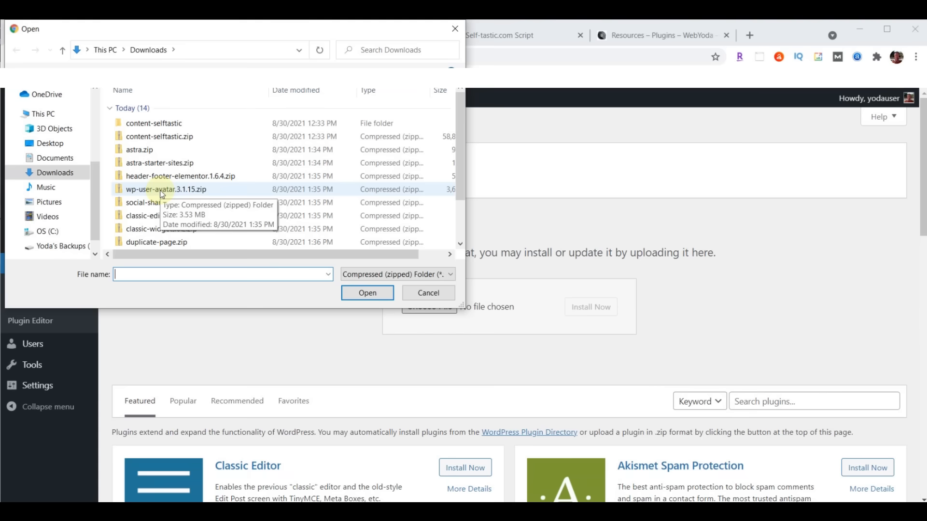
left_click(165, 194)
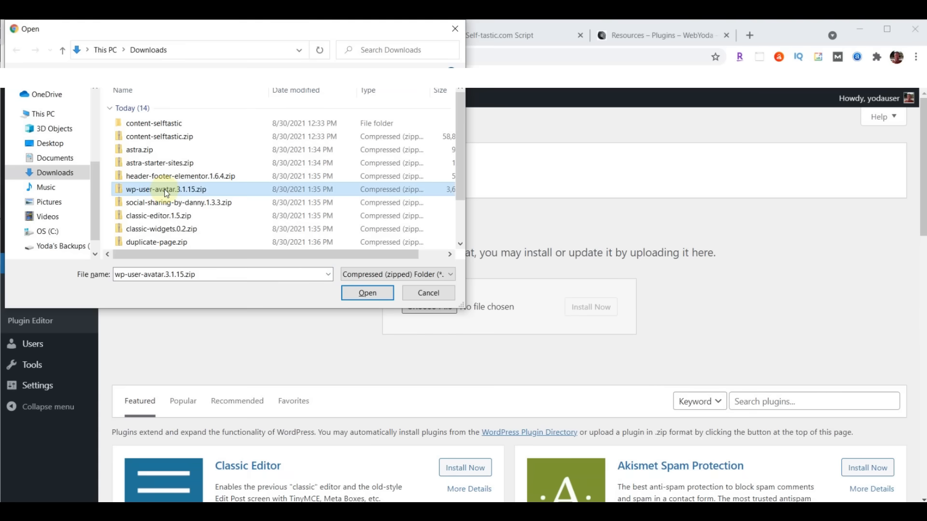
left_click(367, 292)
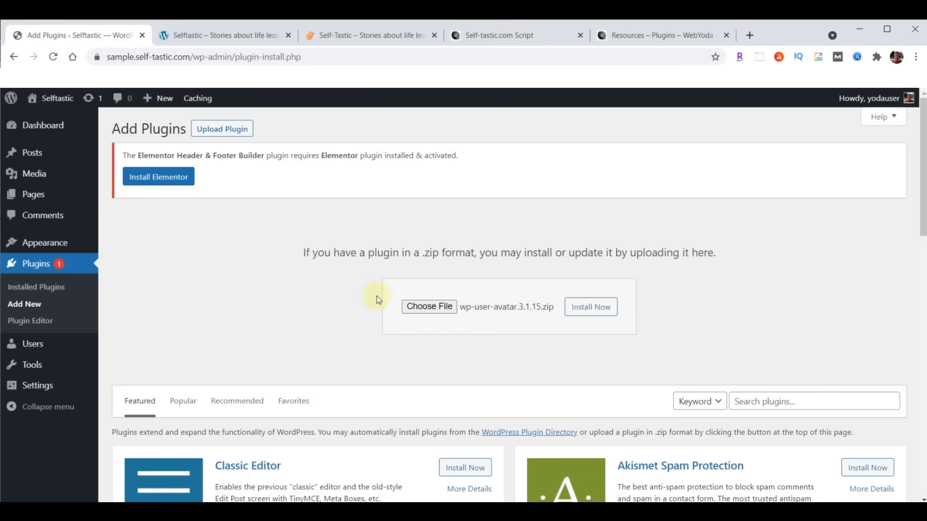
left_click(600, 312)
left_click(138, 220)
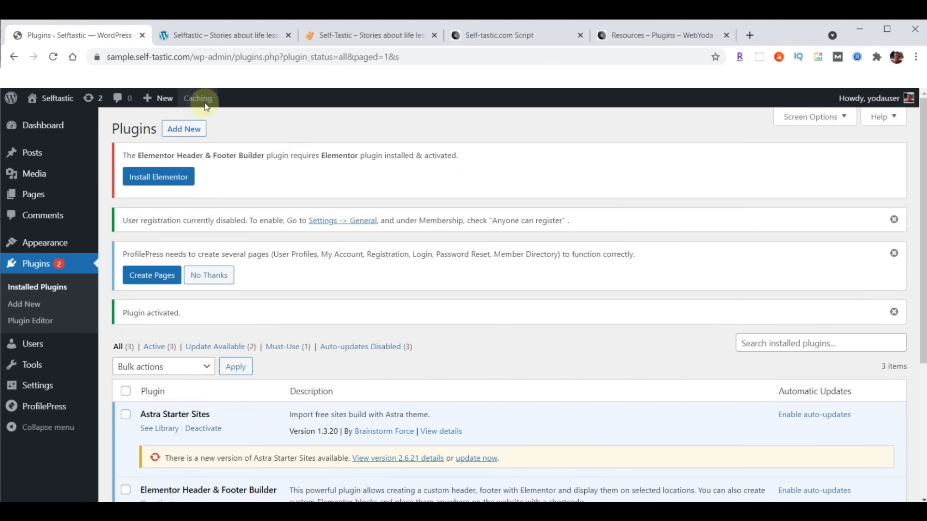
- Upload, install and activate the social-sharing-by-danny.1.3.3.zip plugin package
left_click(186, 131)
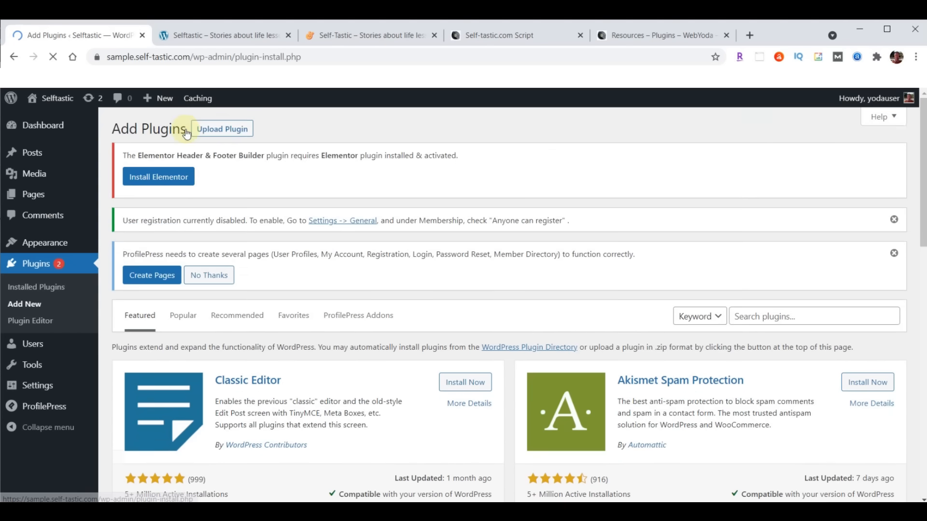
left_click(229, 131)
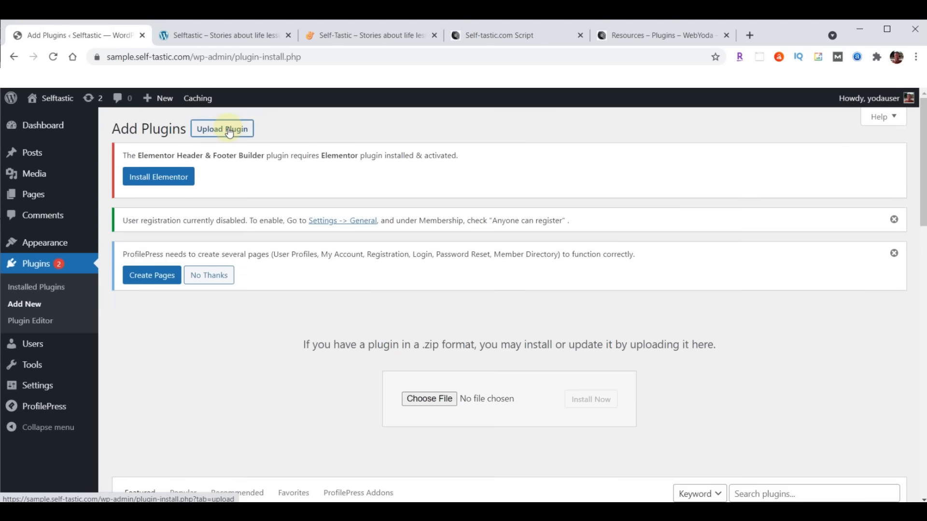
left_click(423, 400)
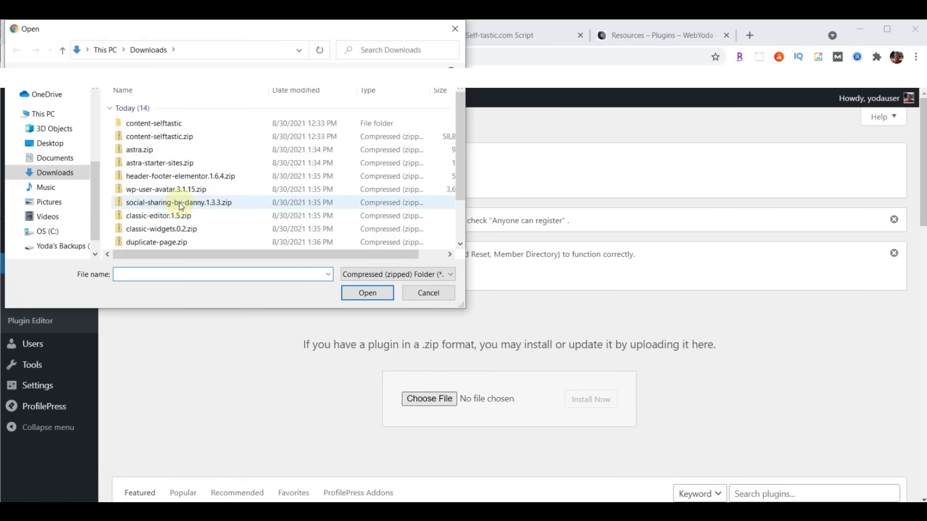
left_click(181, 205)
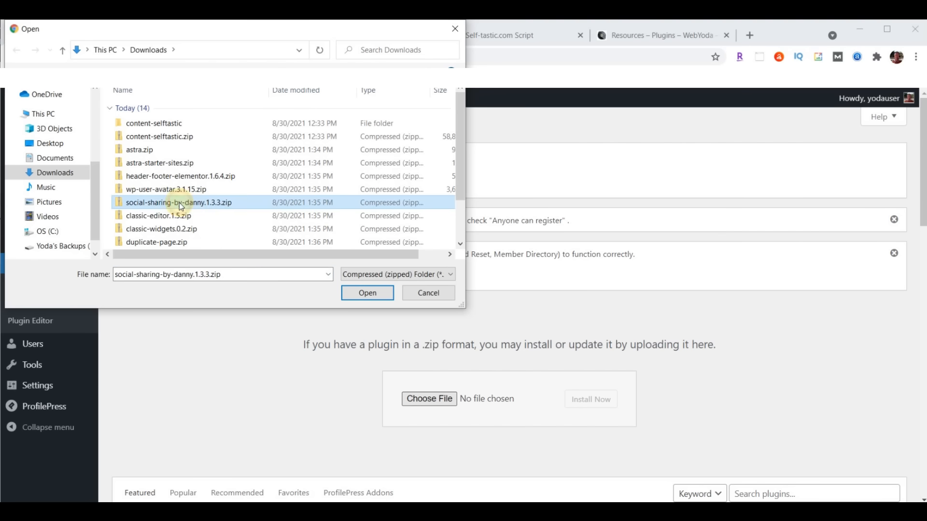
left_click(367, 292)
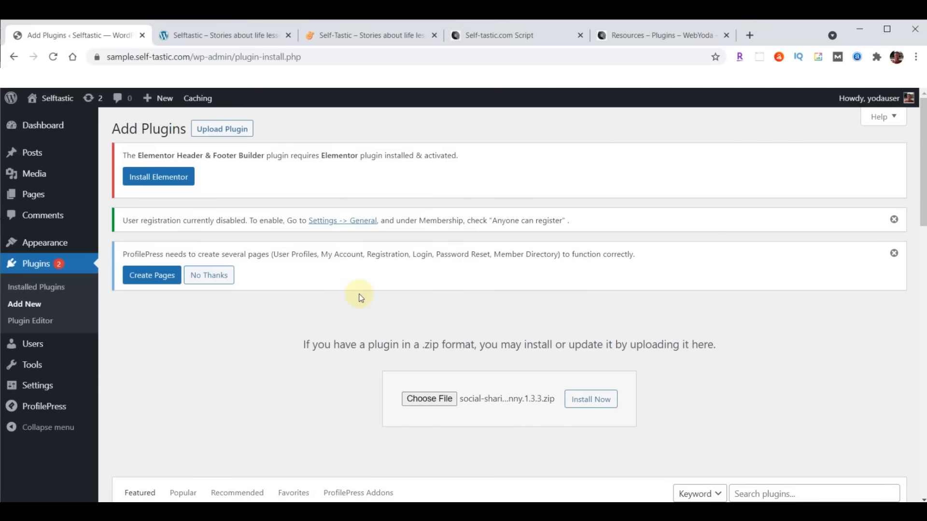
left_click(590, 400)
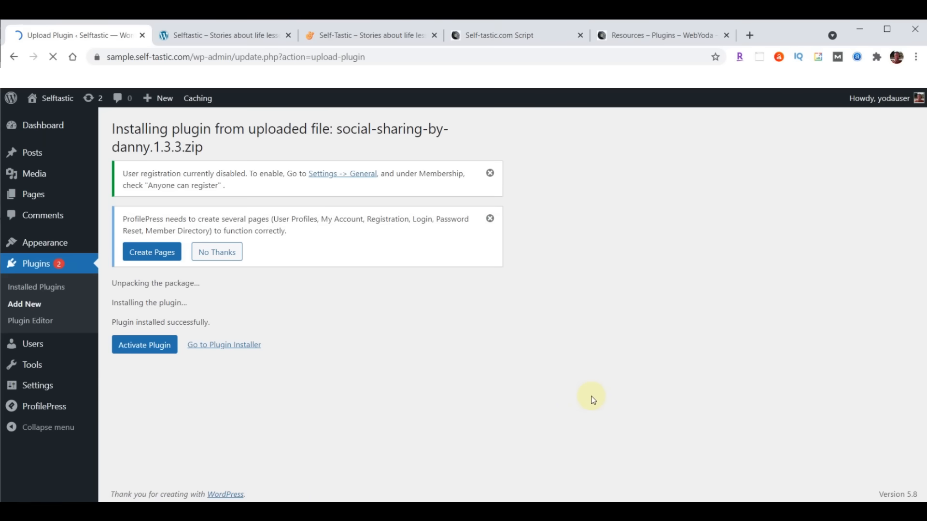
left_click(151, 349)
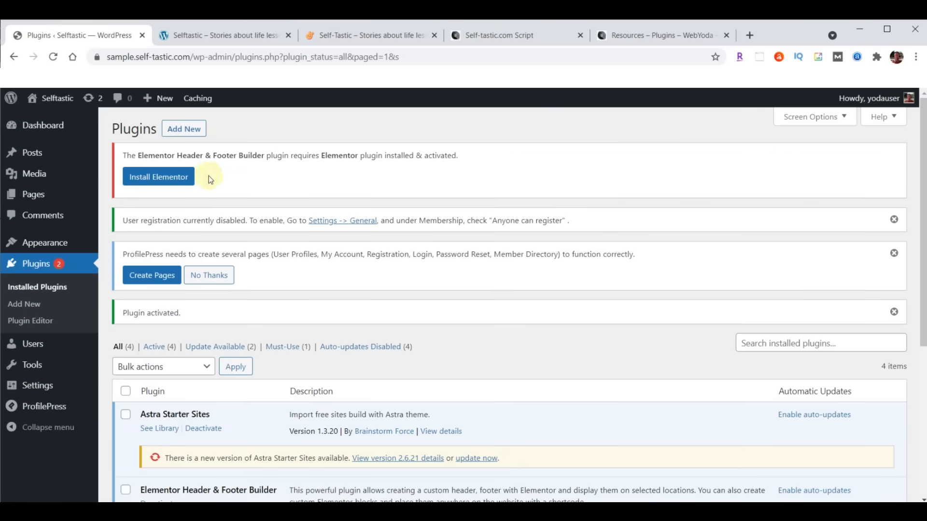
- Upload, install and activate the classic-editor.1.5.zip plugin
left_click(188, 130)
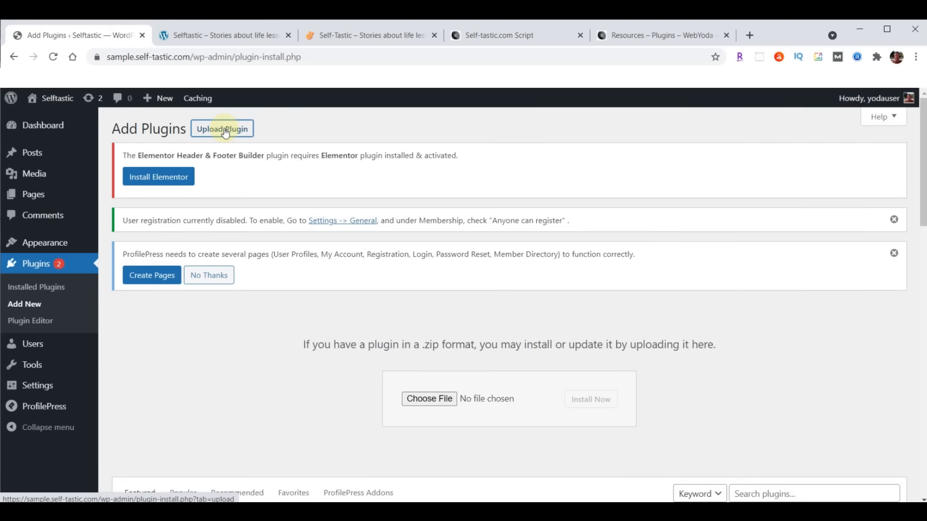
left_click(441, 398)
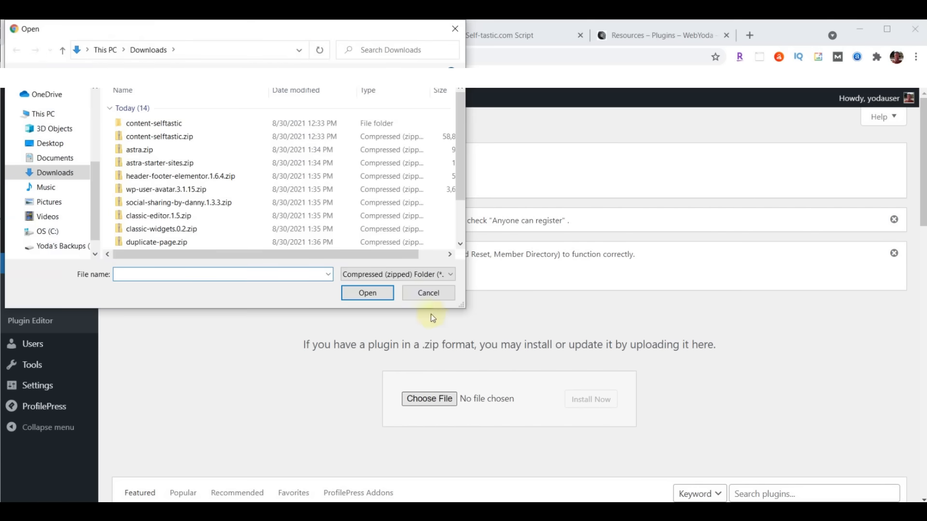
left_click(135, 217)
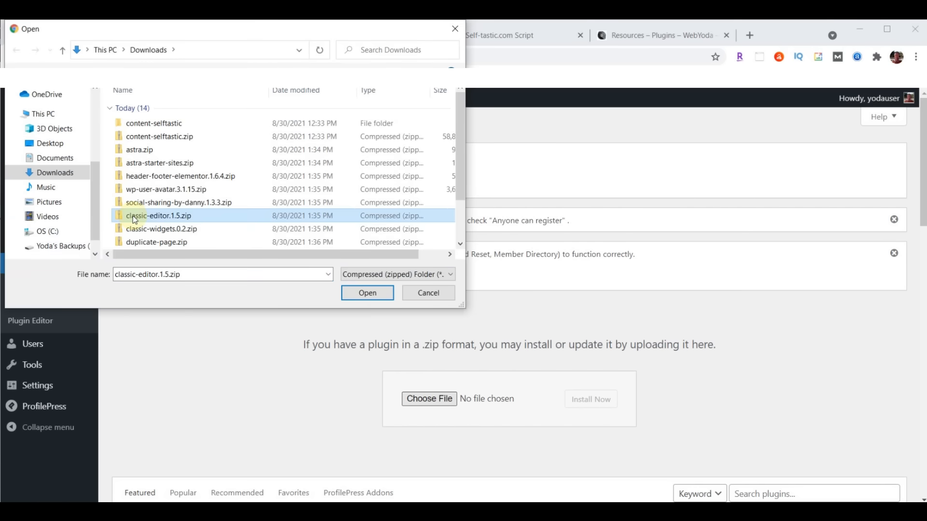
left_click(372, 290)
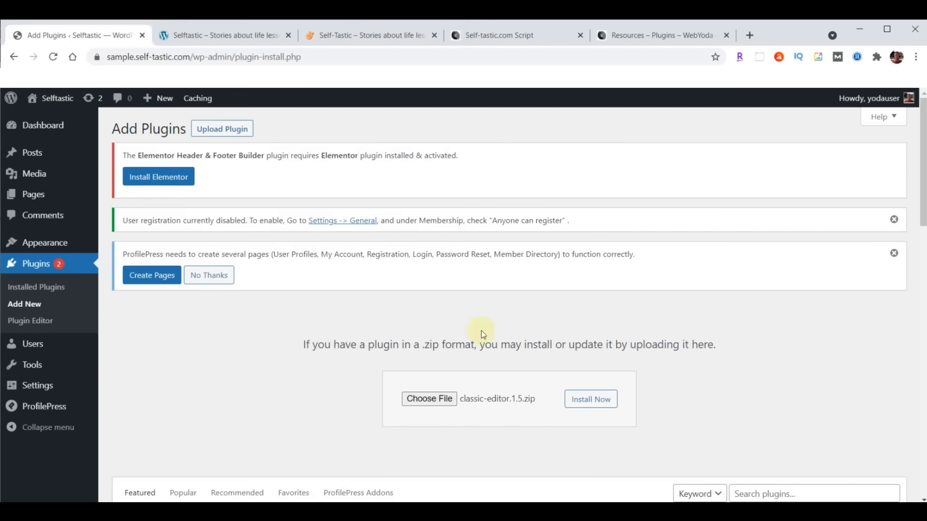
left_click(582, 402)
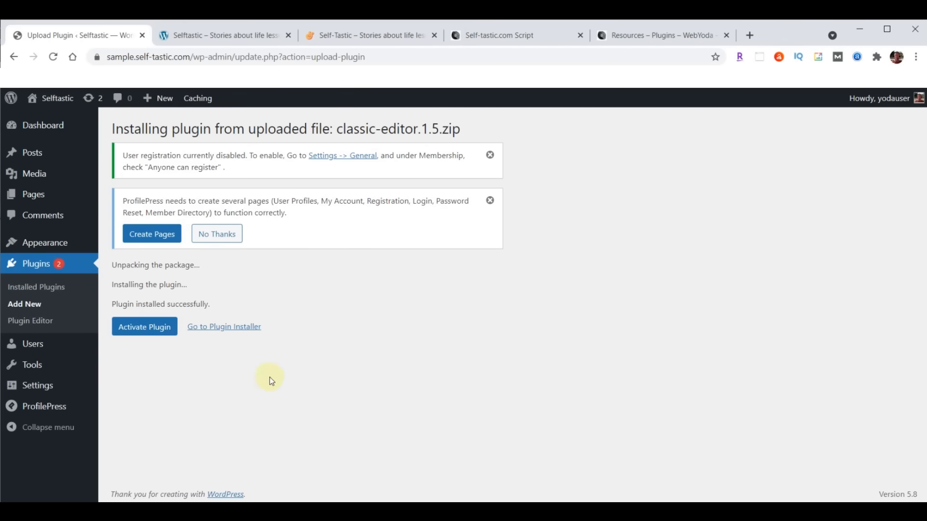
left_click(138, 329)
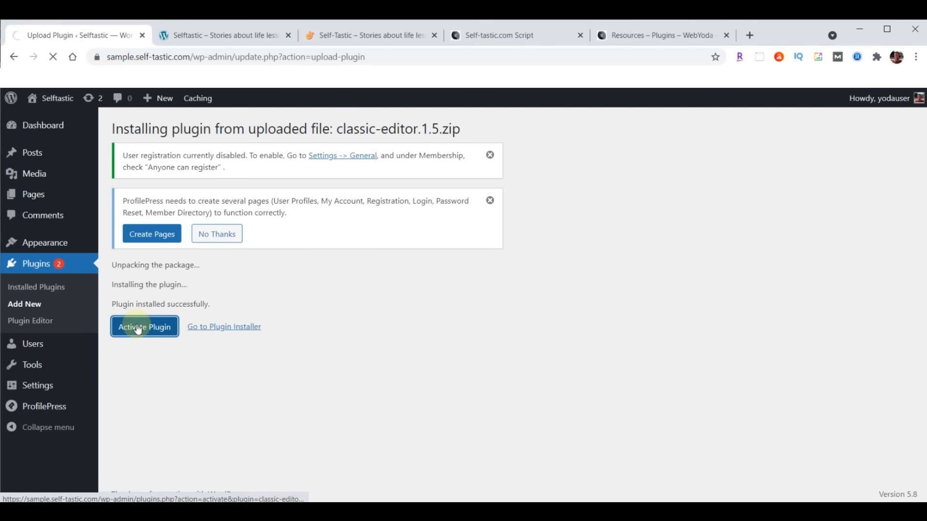
- Upload, install and activate the classic-widgets.0.2.zip plugin
left_click(185, 134)
left_click(227, 130)
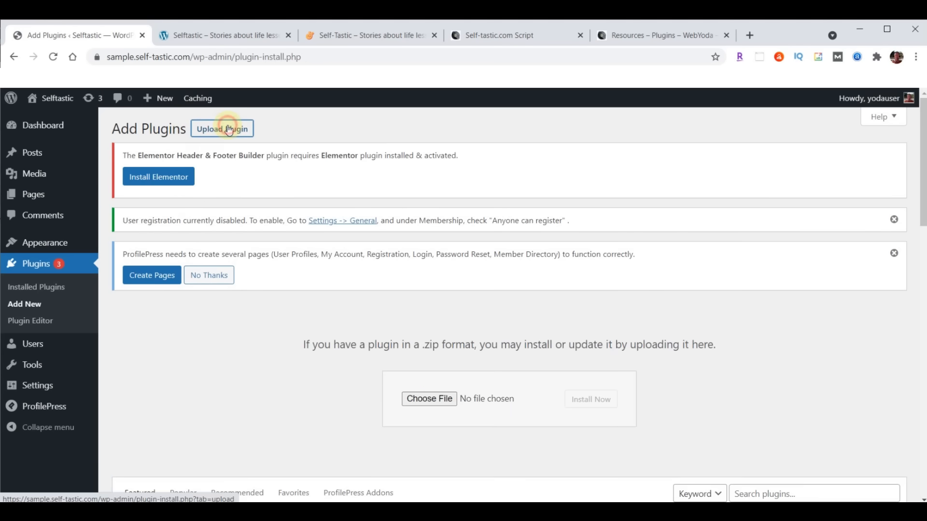
left_click(432, 401)
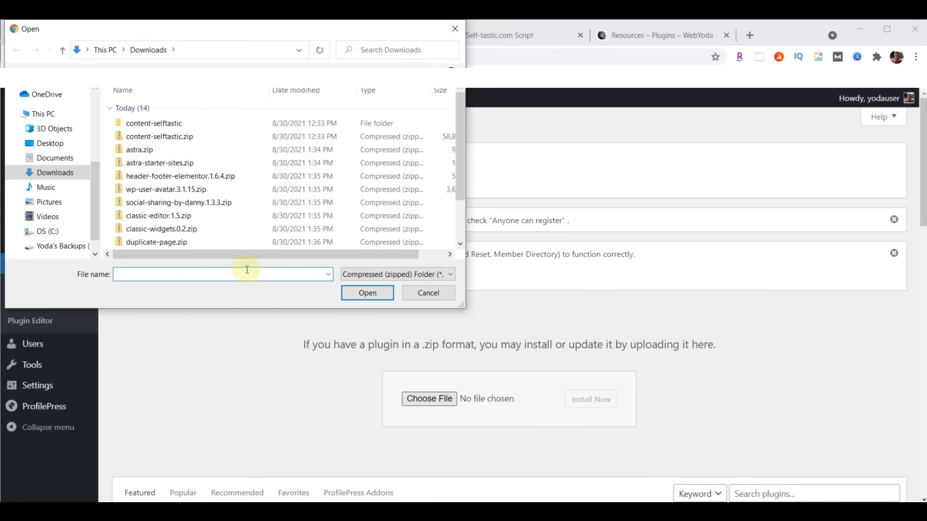
left_click(168, 231)
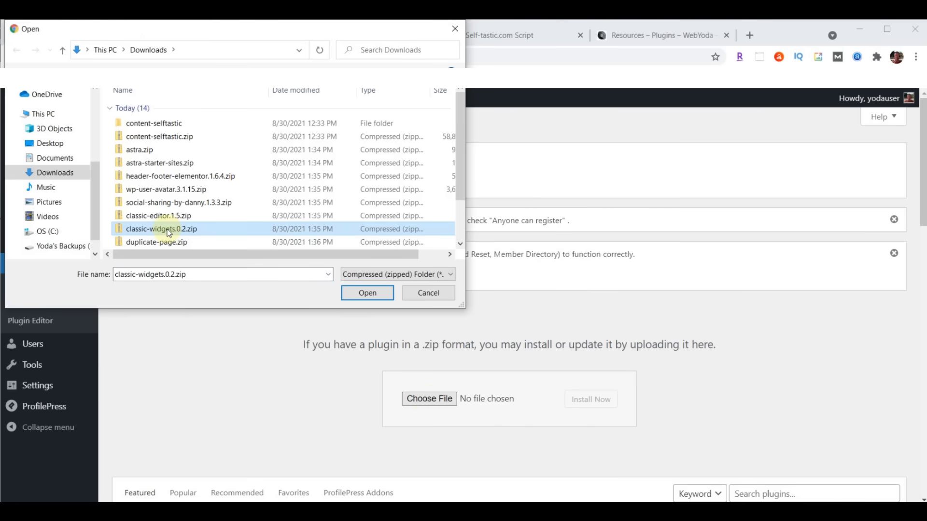
left_click(369, 294)
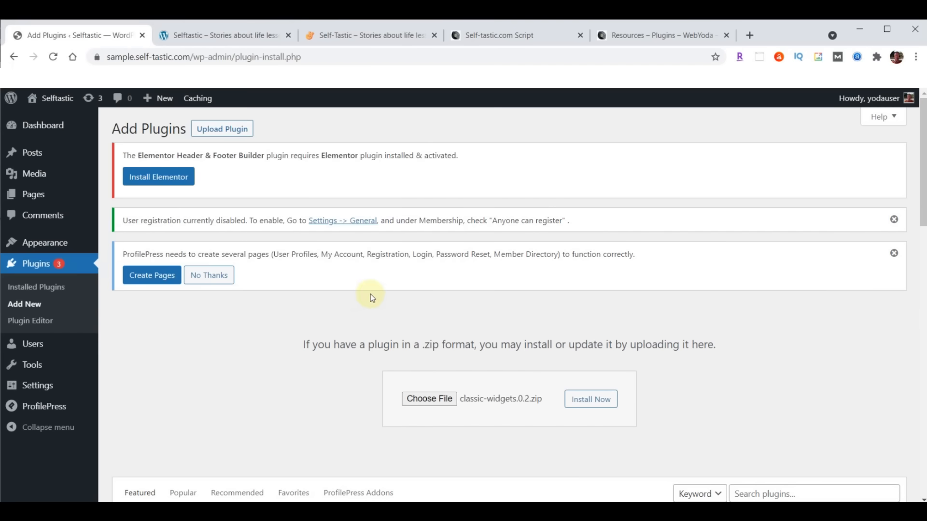
left_click(592, 400)
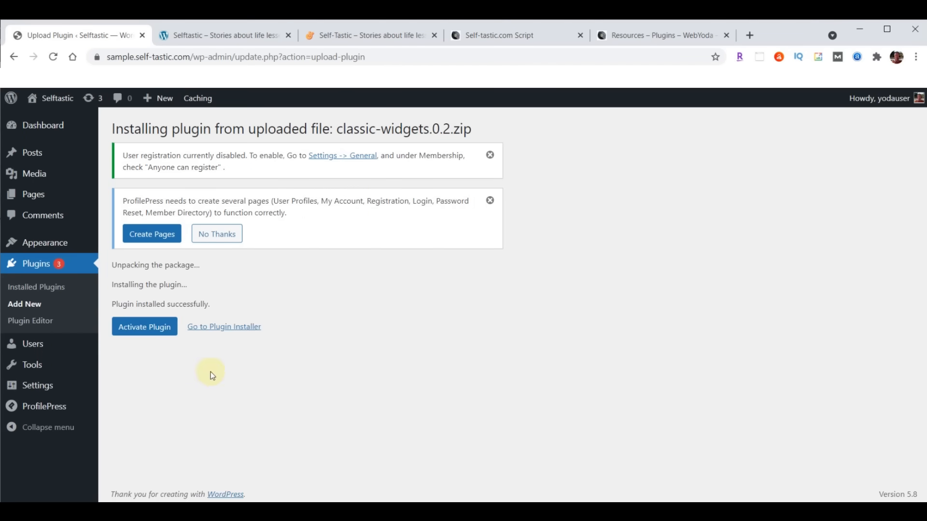
left_click(150, 330)
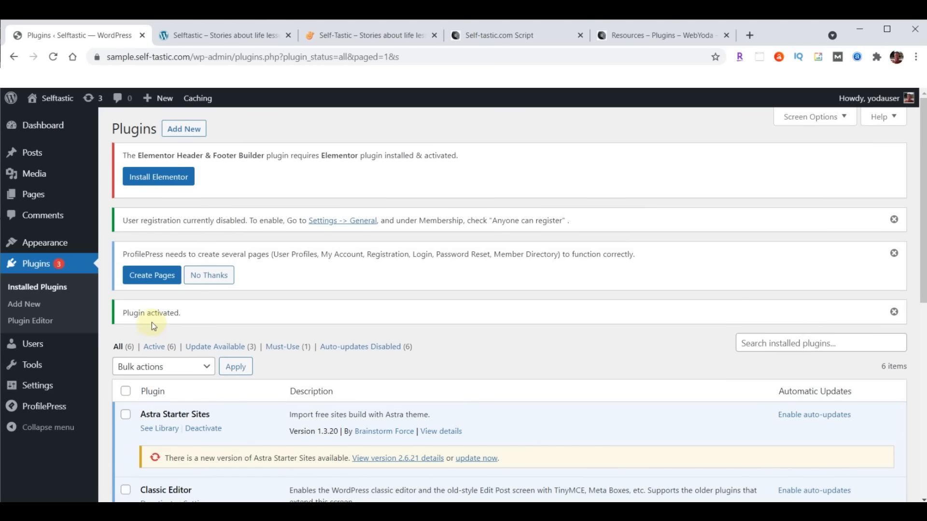
- Upload, install and activate the duplicate-page.zip plugin
left_click(176, 133)
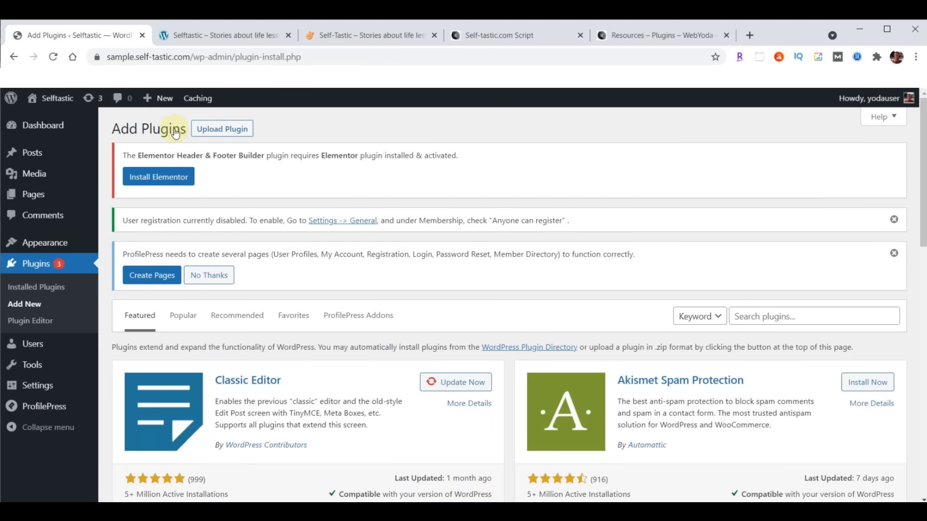
left_click(235, 136)
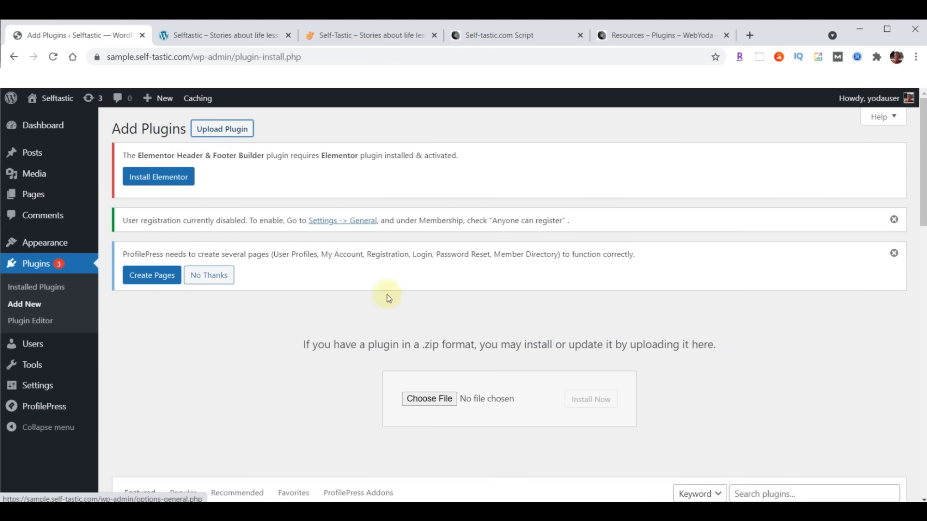
left_click(429, 400)
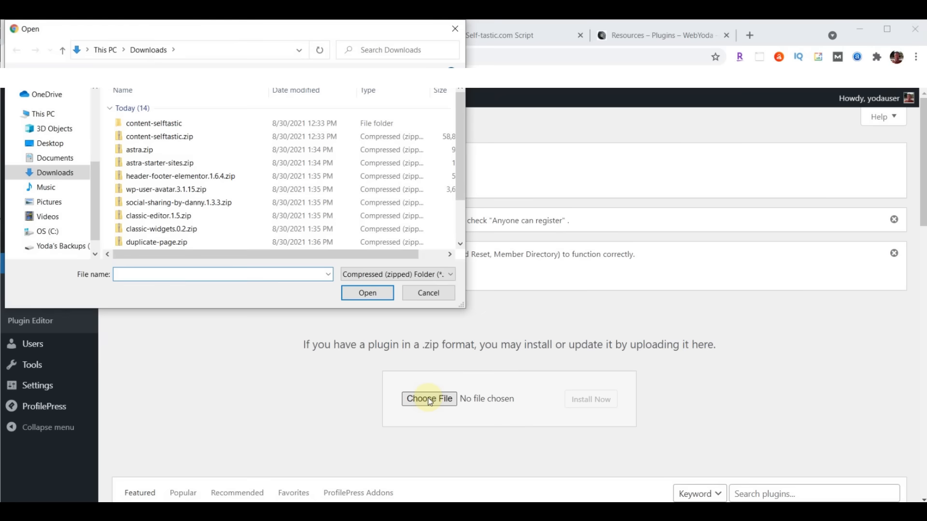
left_click(182, 243)
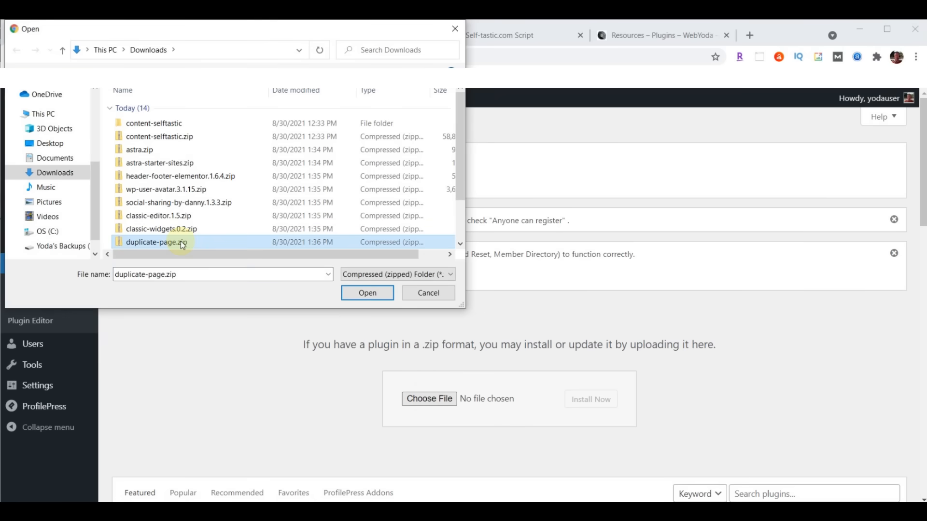
left_click(375, 292)
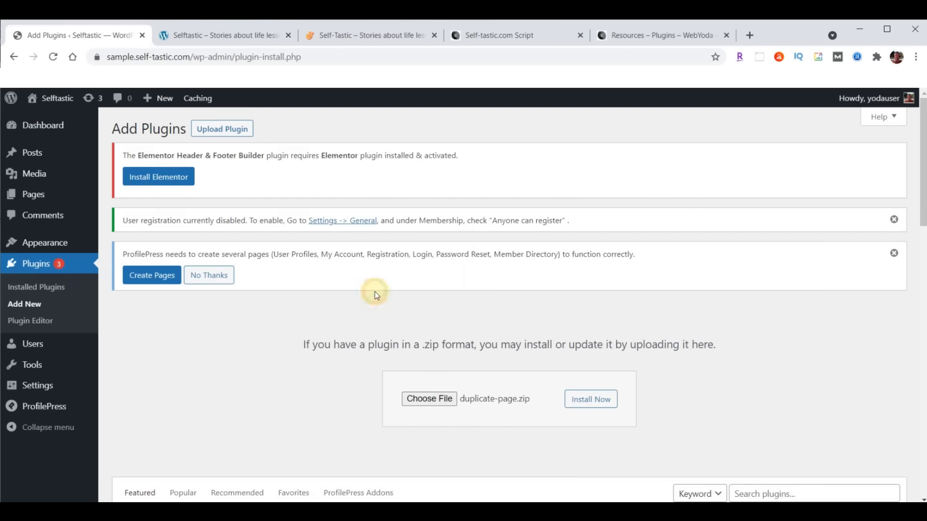
left_click(600, 404)
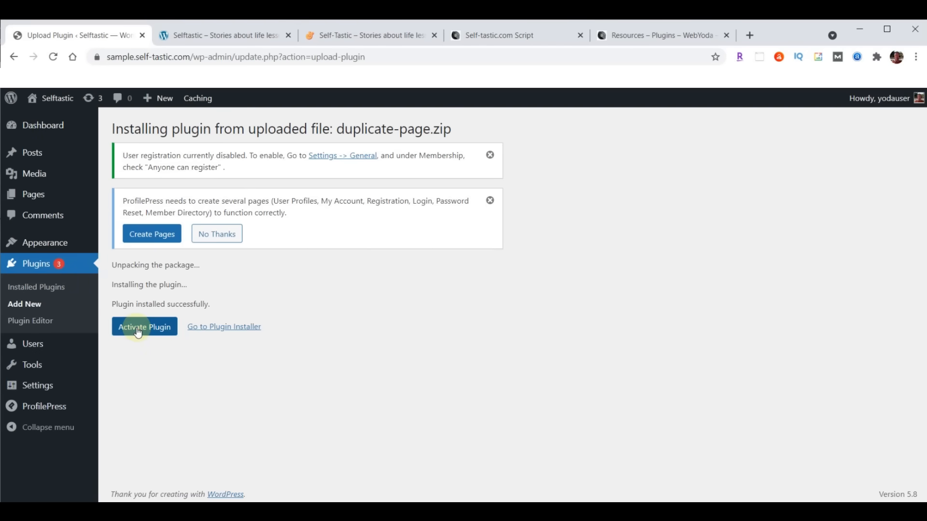
left_click(138, 330)
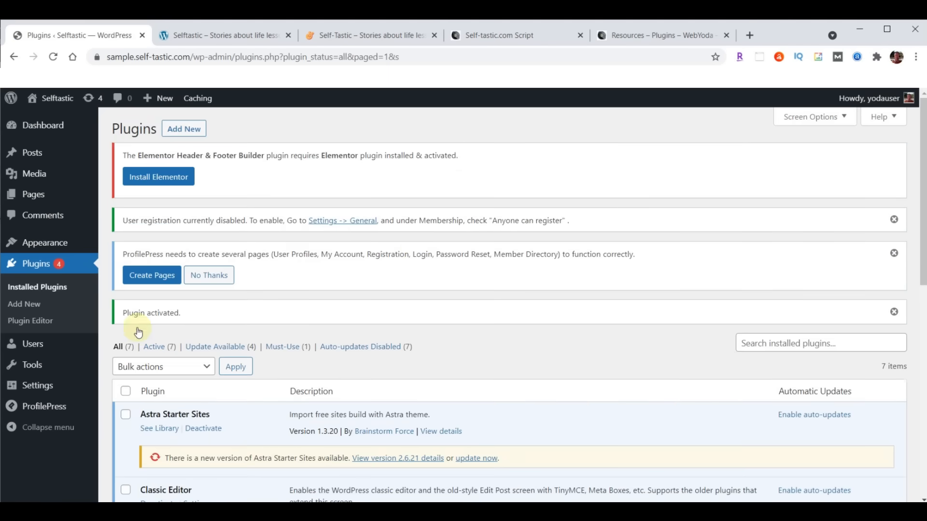
- In the Self-tastic.com Script, review plugin items 7–10 marked DO NOT INSTALL AT THIS TIME
left_click(492, 35)
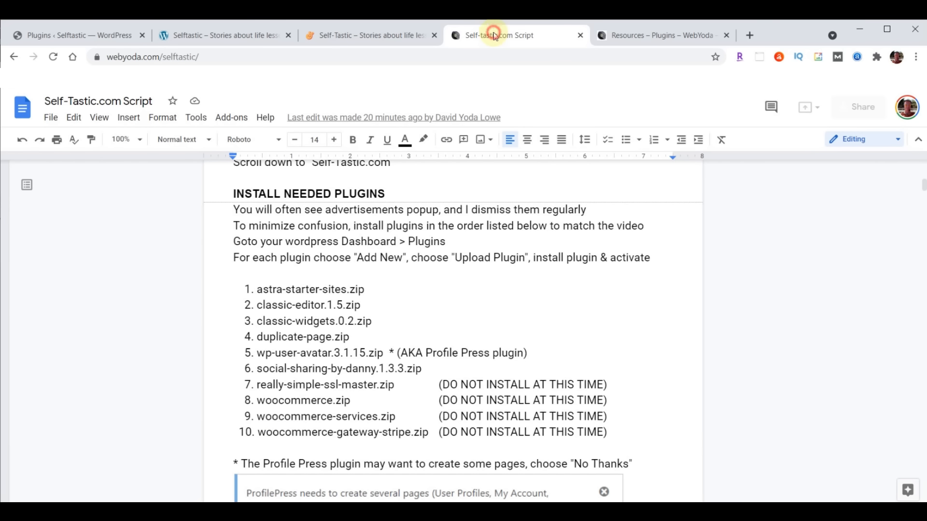
left_click_drag(236, 384, 614, 432)
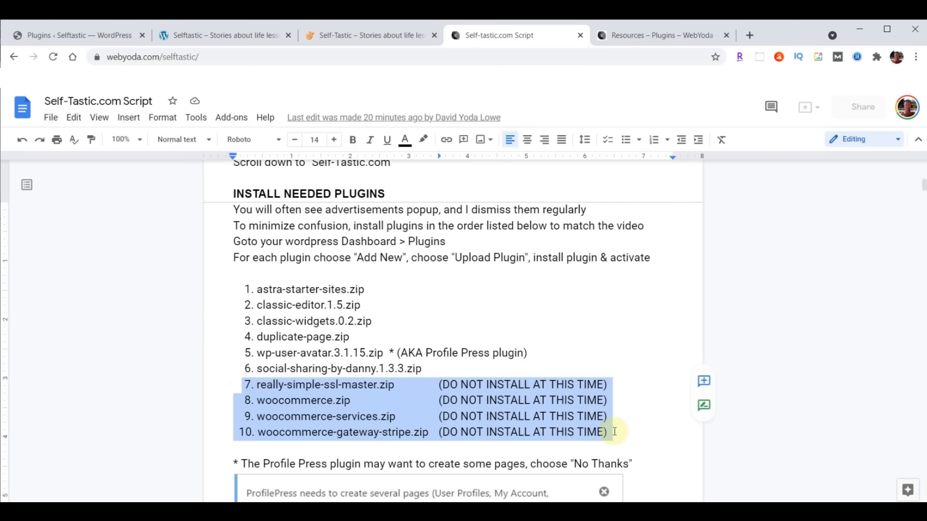
left_click(359, 421)
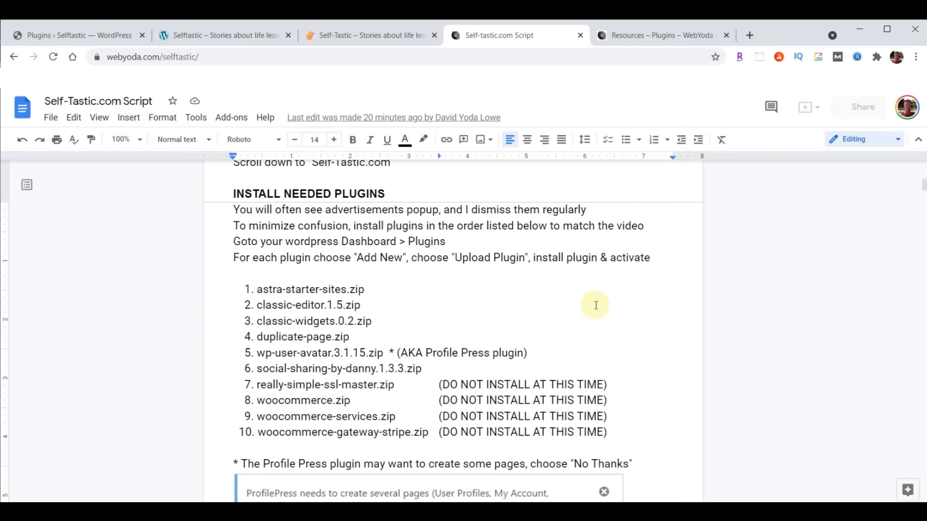
scroll(597, 306, "down", 1)
scroll(596, 305, "down", 1)
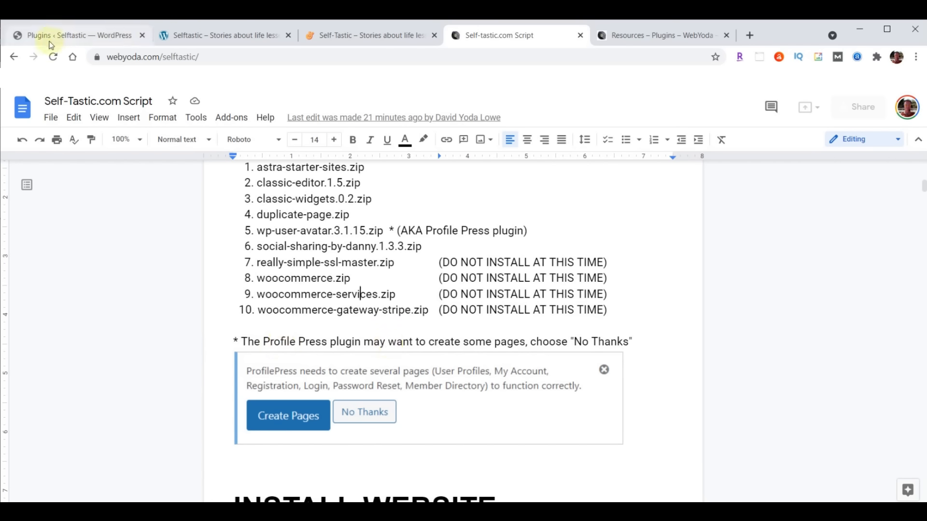
- Dismiss the user registration, ProfilePress and Plugin activated notices on the Plugins page
left_click(64, 33)
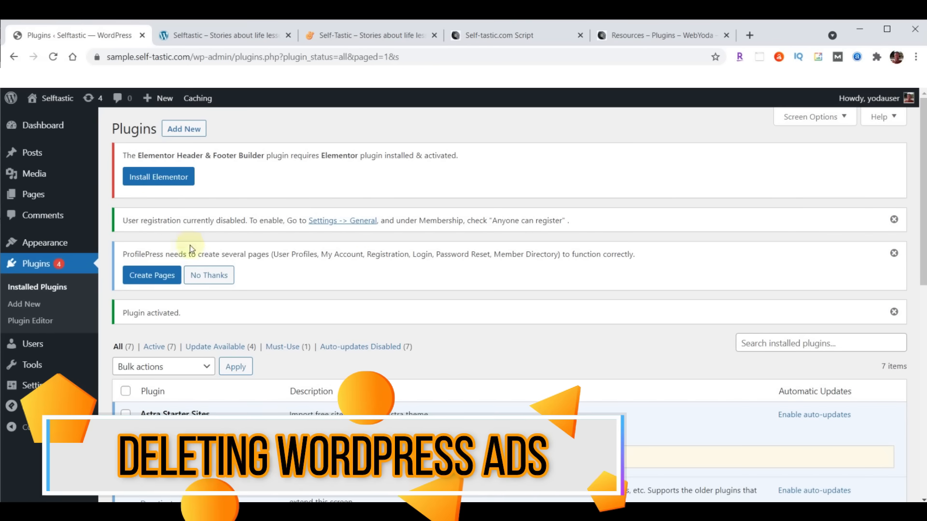
left_click(894, 220)
left_click(894, 222)
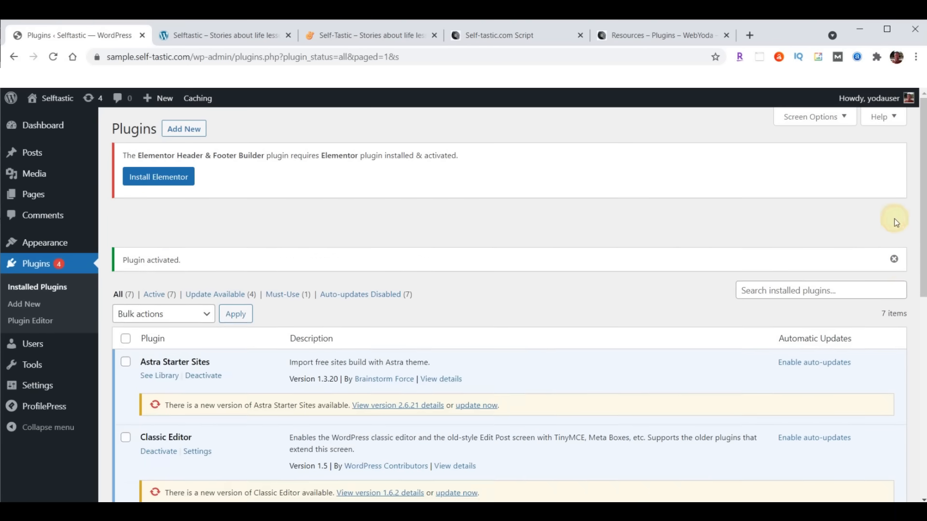
left_click(894, 220)
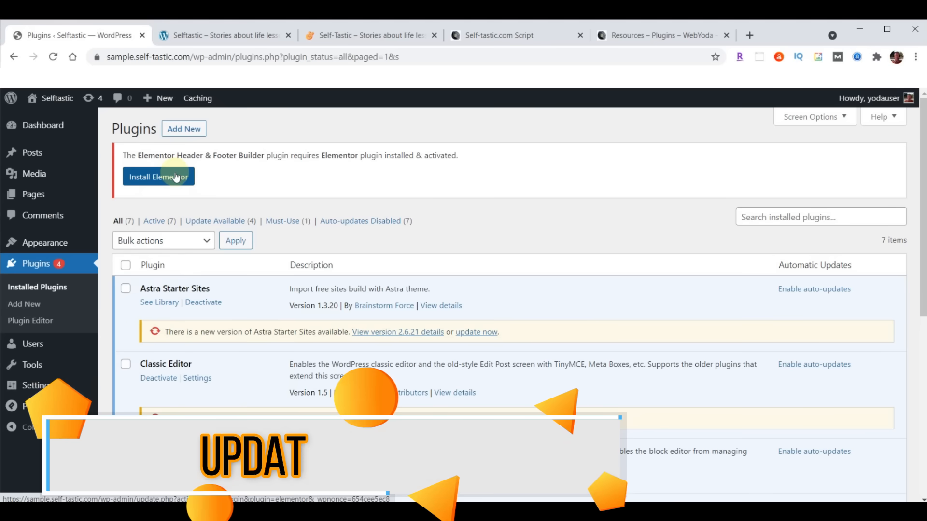
- Select all plugins and run the Update bulk action on them
left_click(126, 265)
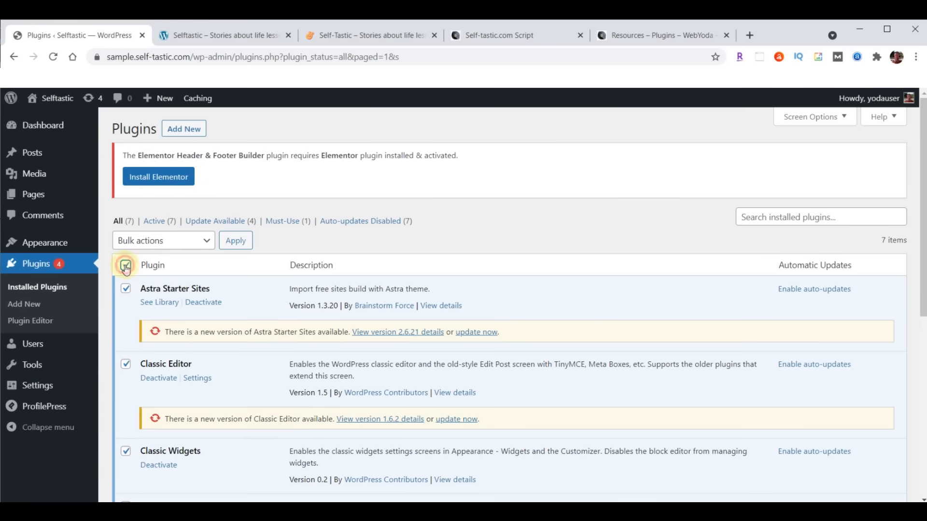
left_click(151, 242)
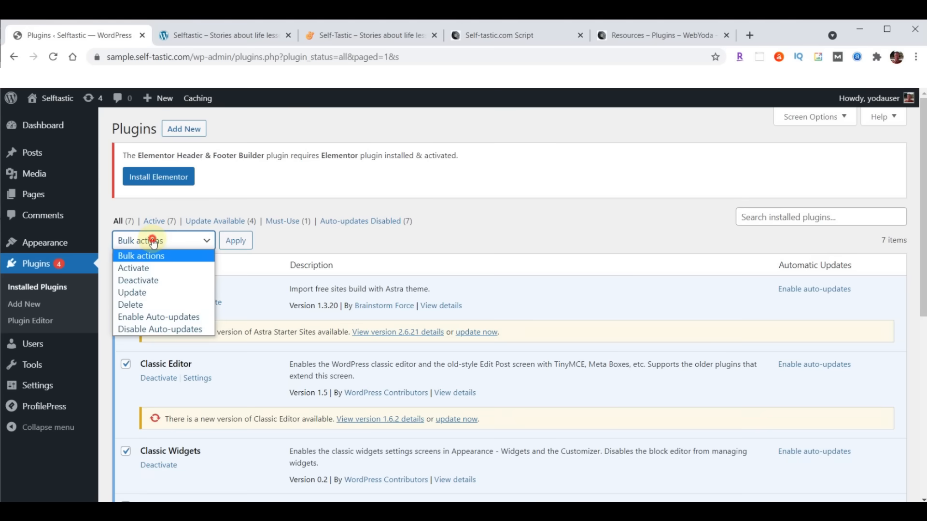
left_click(145, 292)
left_click(242, 242)
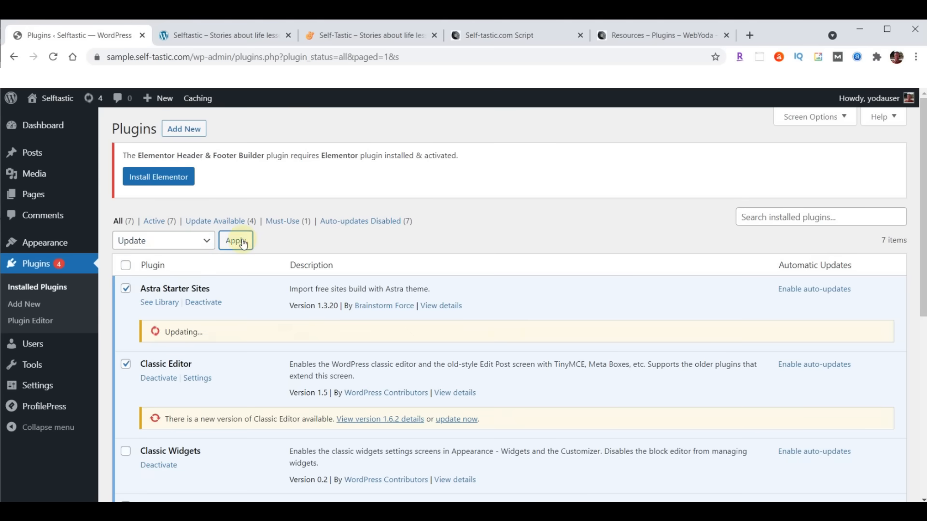
scroll(520, 265, "down", 4)
scroll(520, 261, "down", 3)
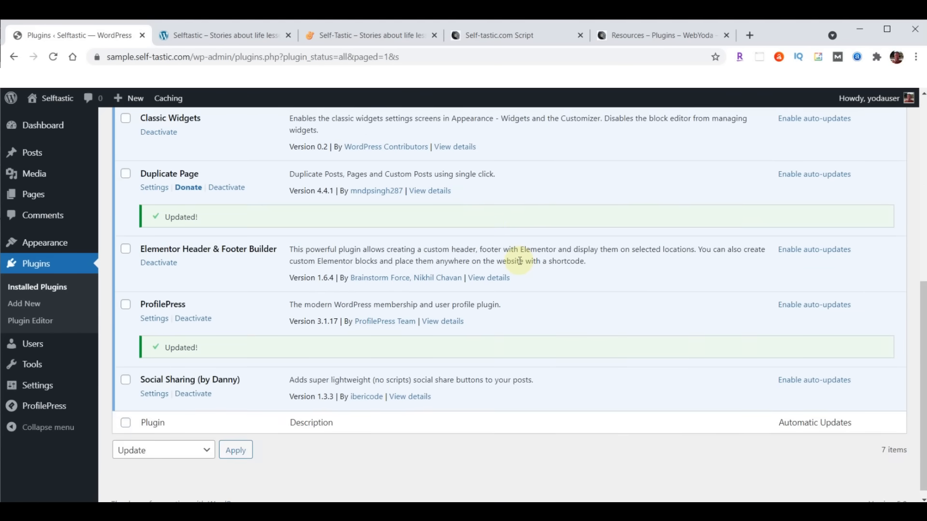
scroll(478, 338, "up", 6)
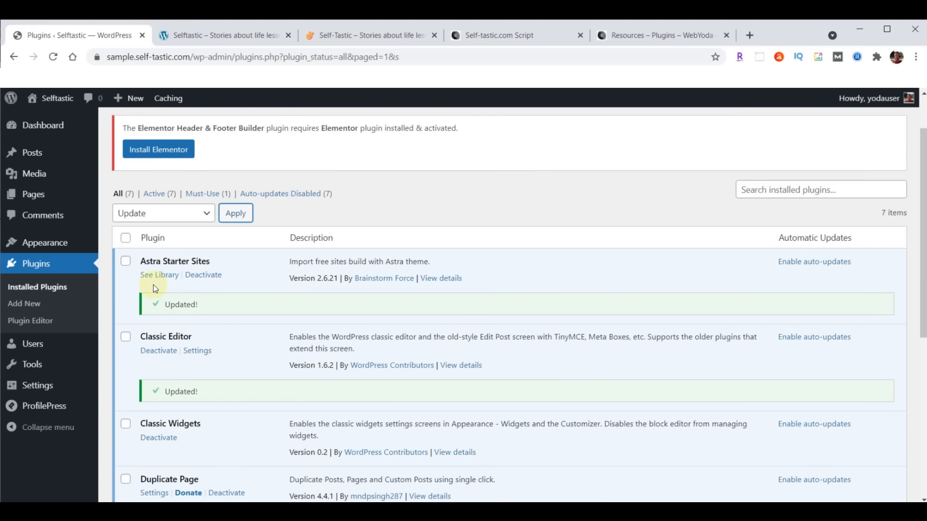
left_click(159, 277)
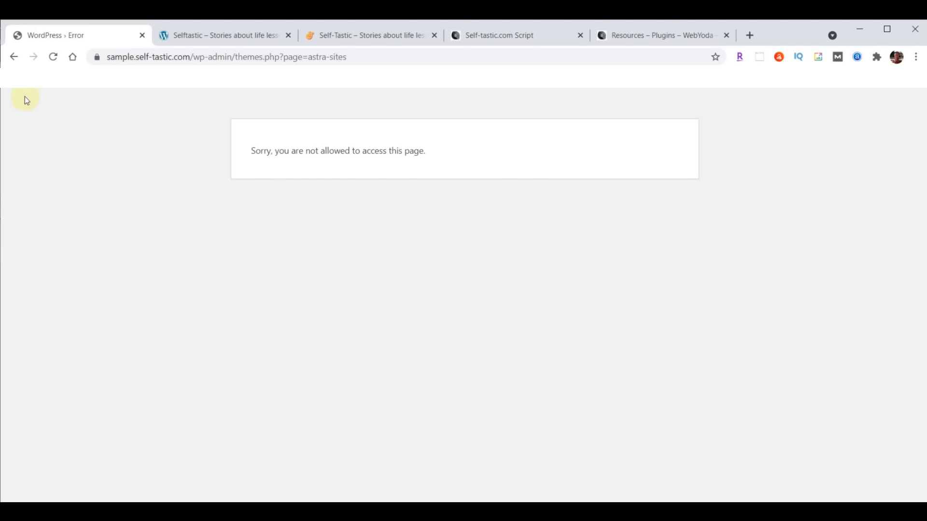
left_click(14, 57)
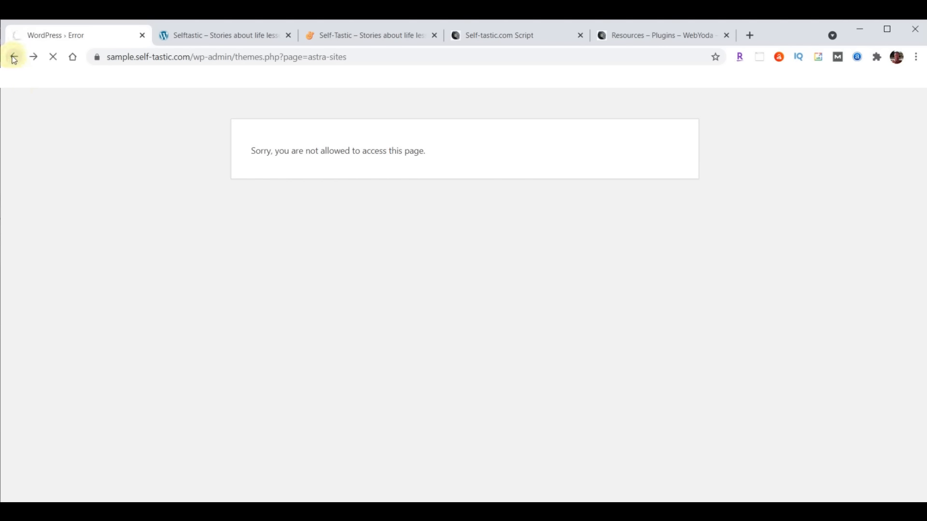
scroll(304, 320, "down", 3)
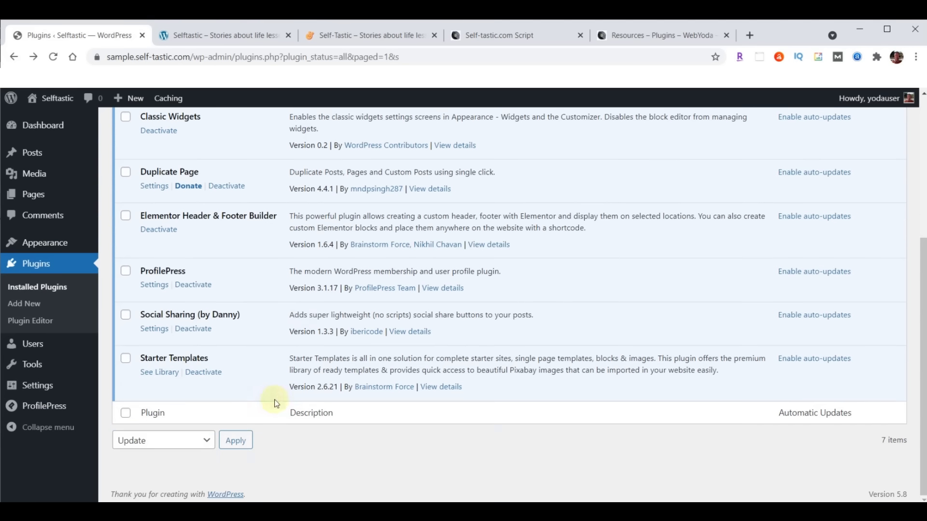
- Open Starter Templates for Elementor and filter the gallery to Premium templates
left_click(161, 377)
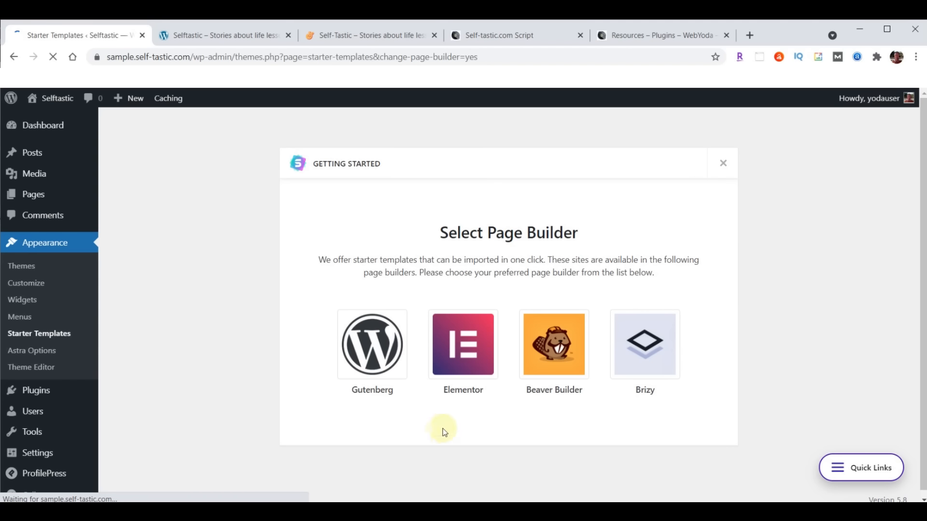
left_click(465, 344)
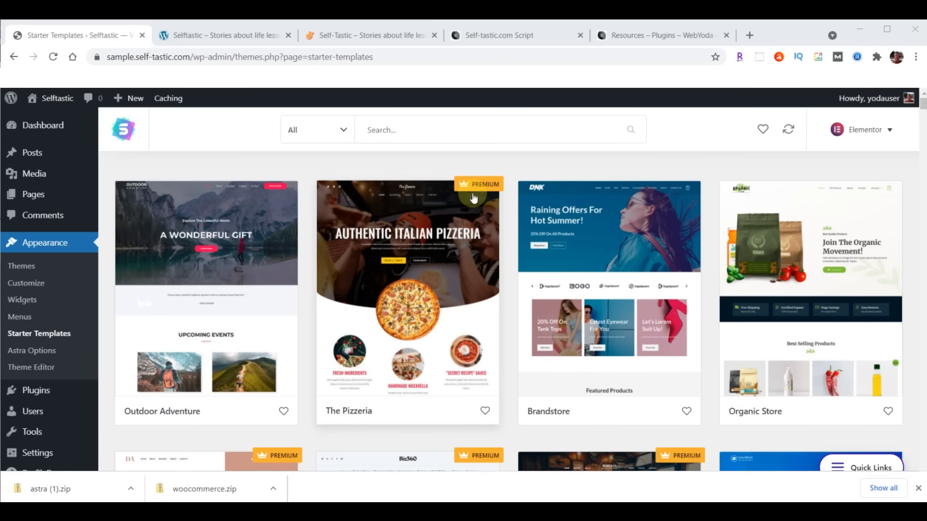
left_click(343, 132)
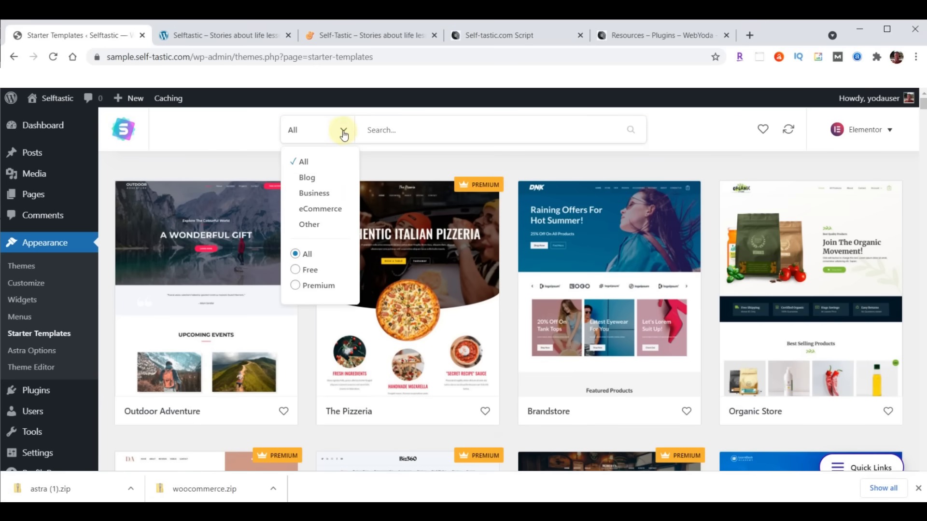
left_click(306, 271)
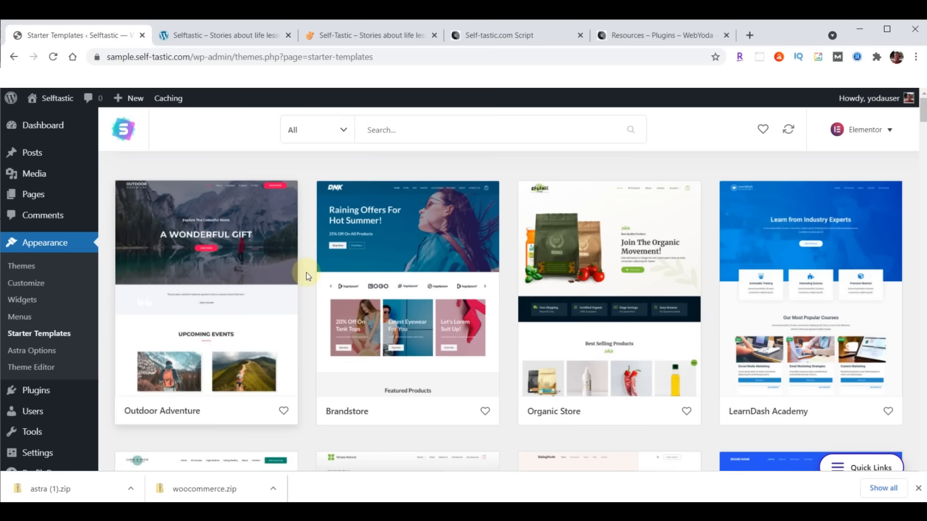
left_click(342, 130)
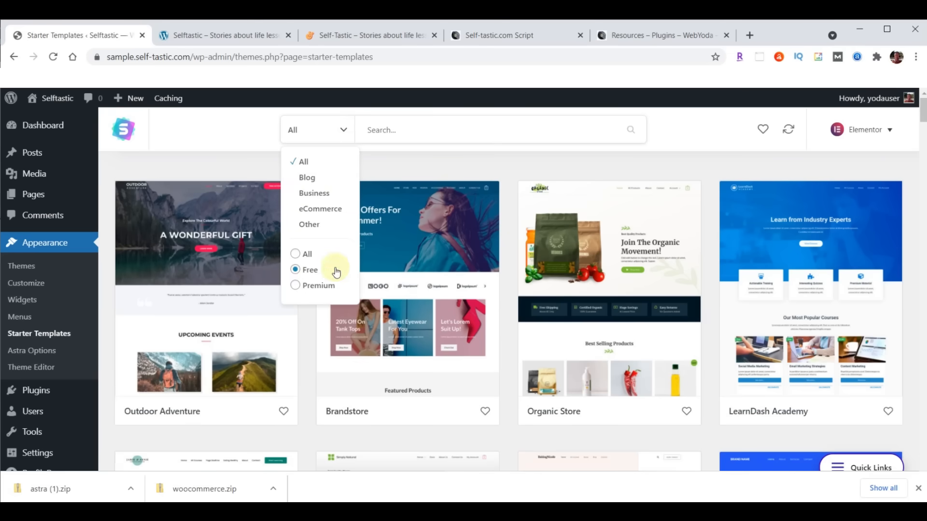
left_click(320, 286)
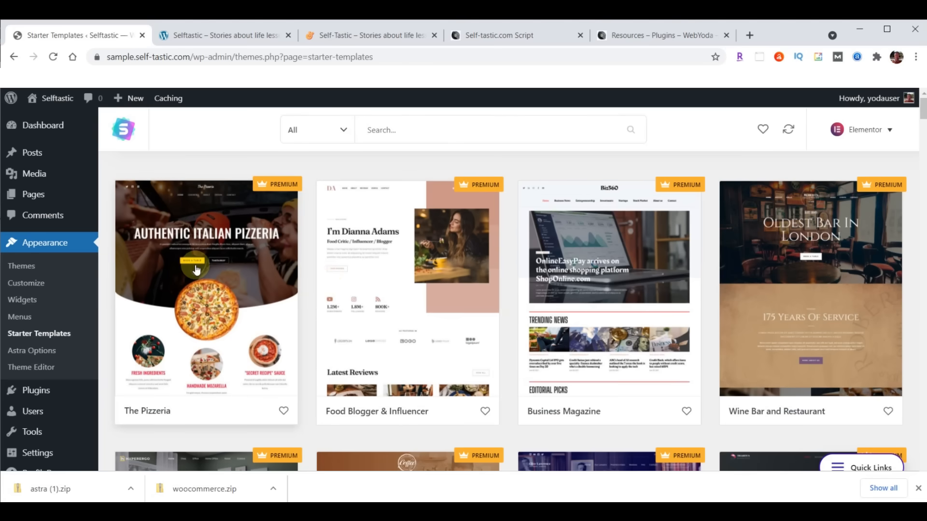
scroll(691, 319, "down", 5)
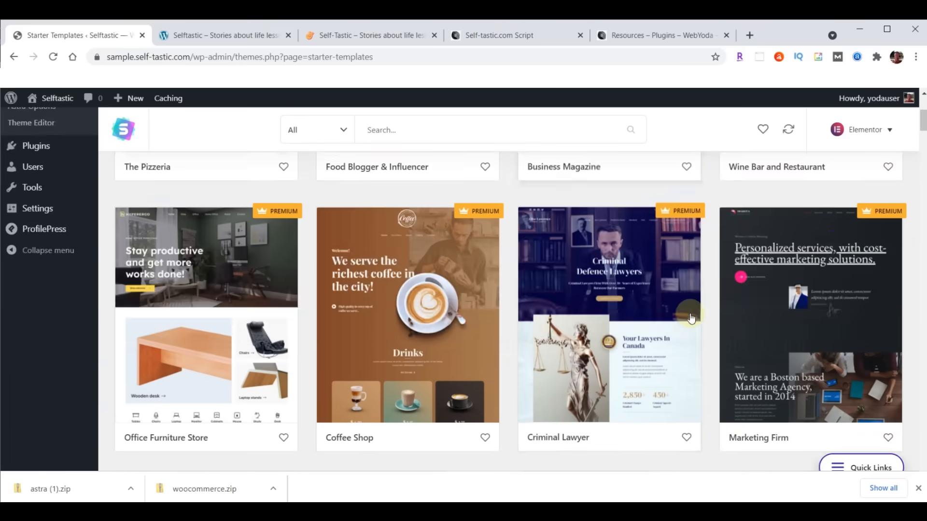
scroll(692, 319, "down", 4)
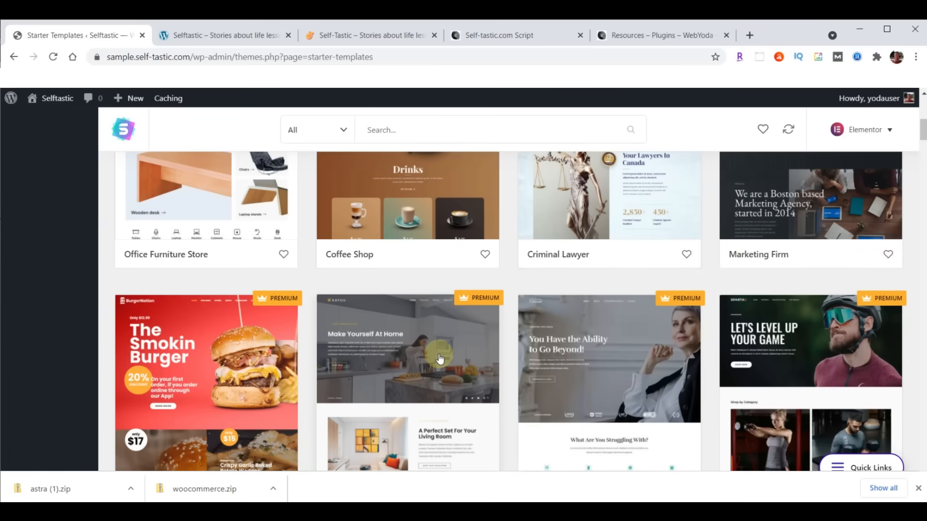
scroll(439, 357, "up", 9)
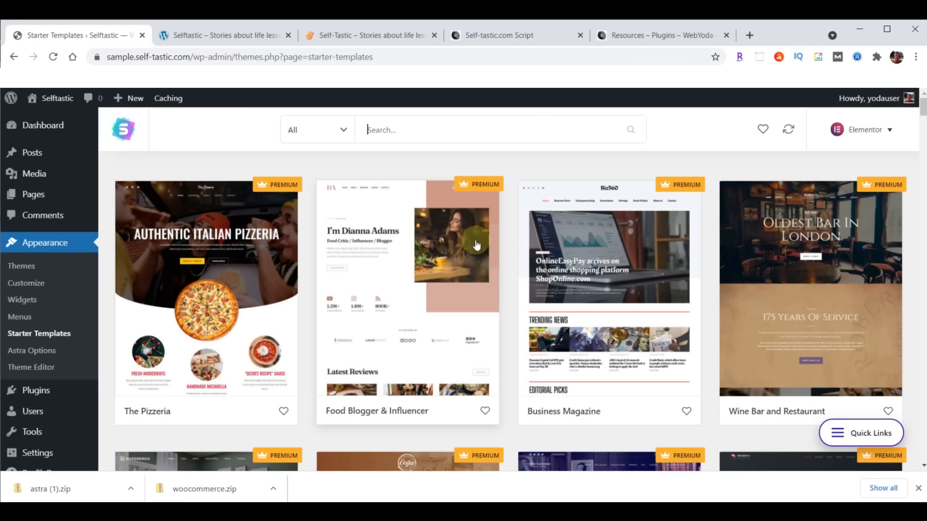
- Filter the templates to Free eCommerce designs and open Cosmetics Store
left_click(344, 130)
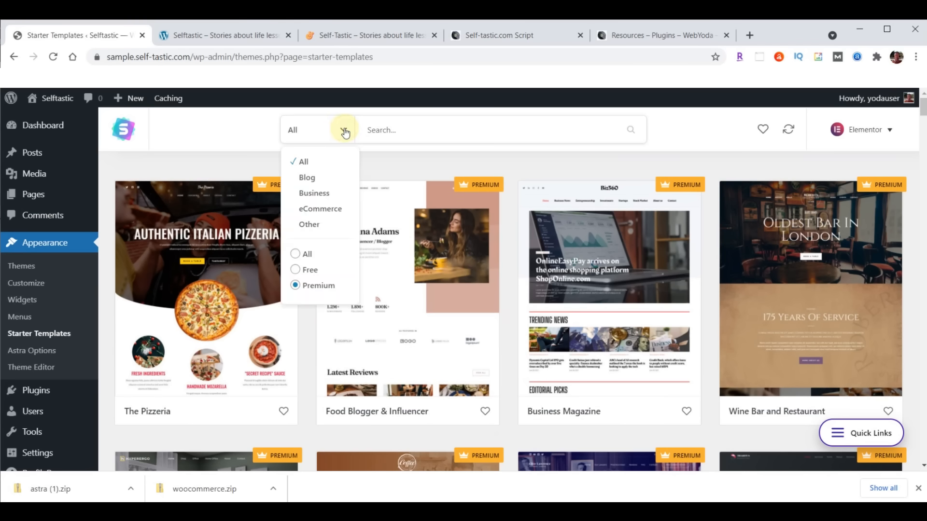
left_click(314, 270)
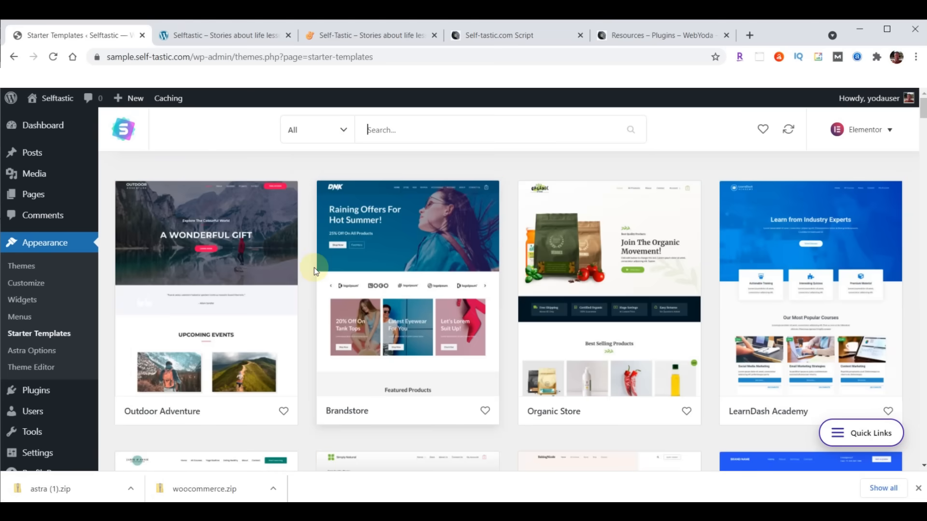
left_click(340, 130)
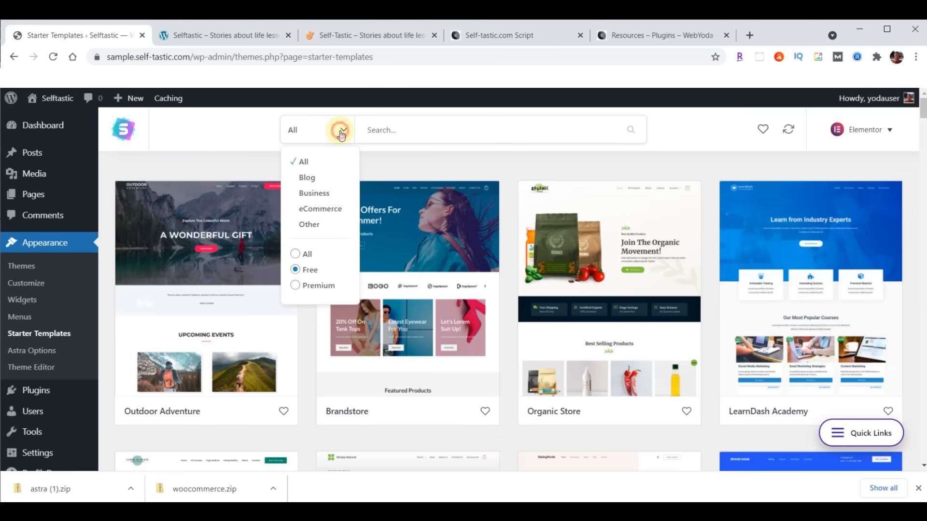
left_click(330, 214)
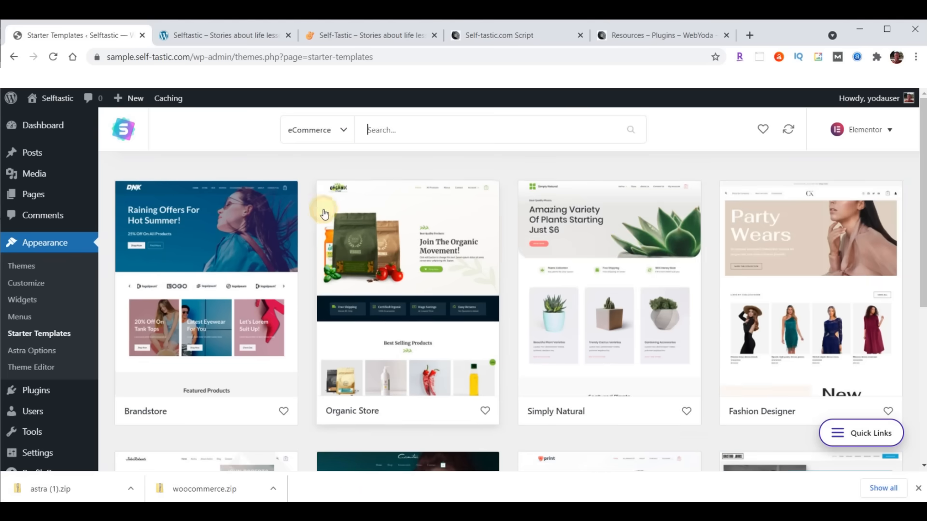
scroll(626, 245, "down", 5)
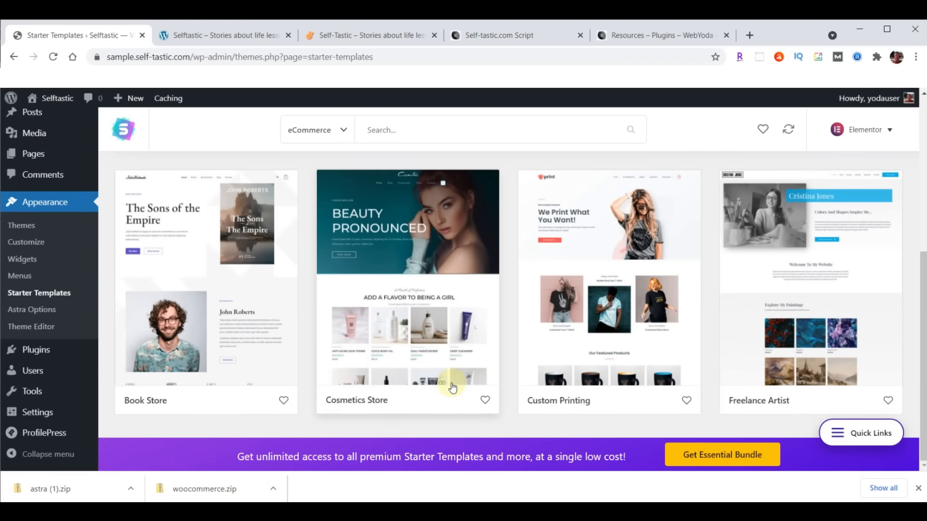
left_click(401, 245)
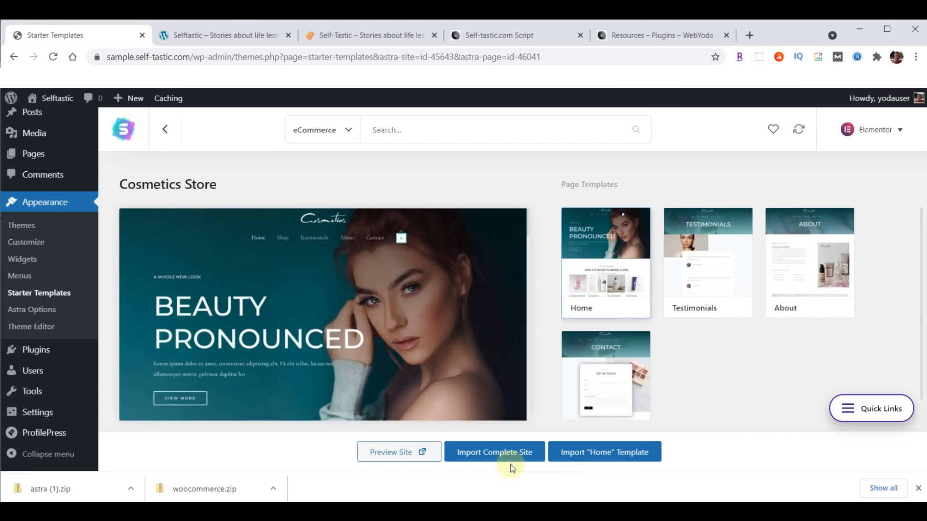
- Start the complete-site import as Intermediate, for Myself/My company, showing Advanced Options
left_click(492, 454)
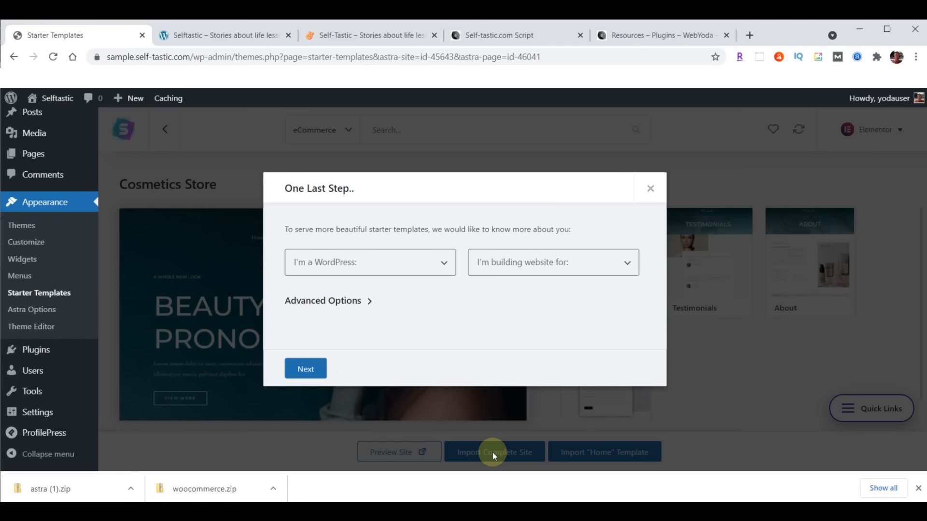
left_click(371, 266)
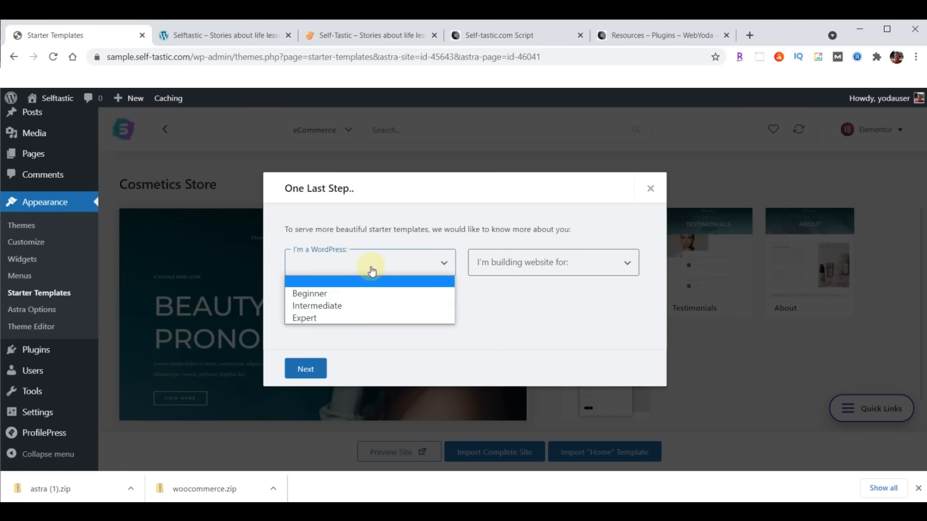
left_click(340, 306)
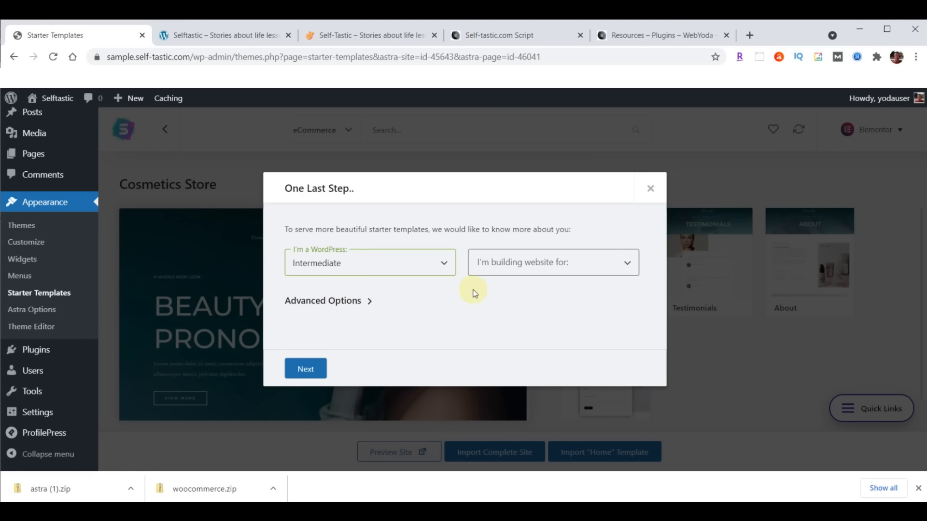
left_click(524, 271)
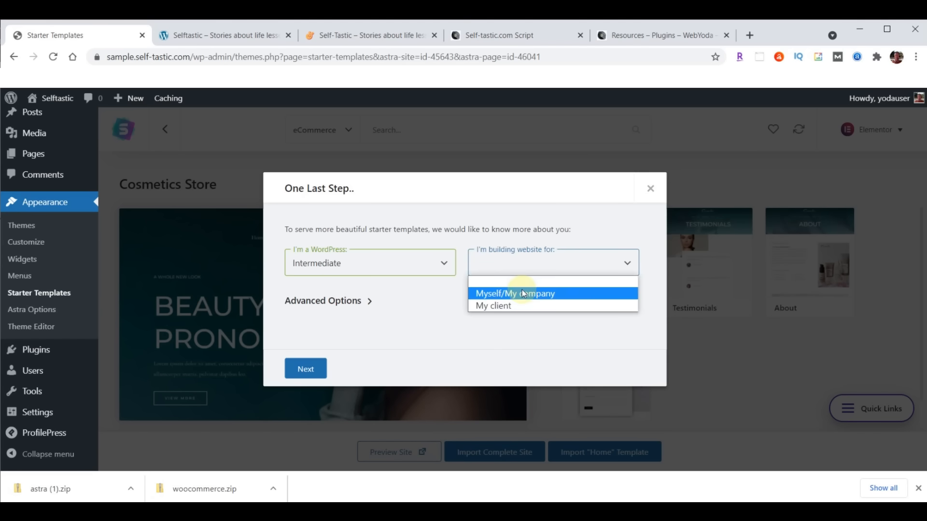
left_click(523, 293)
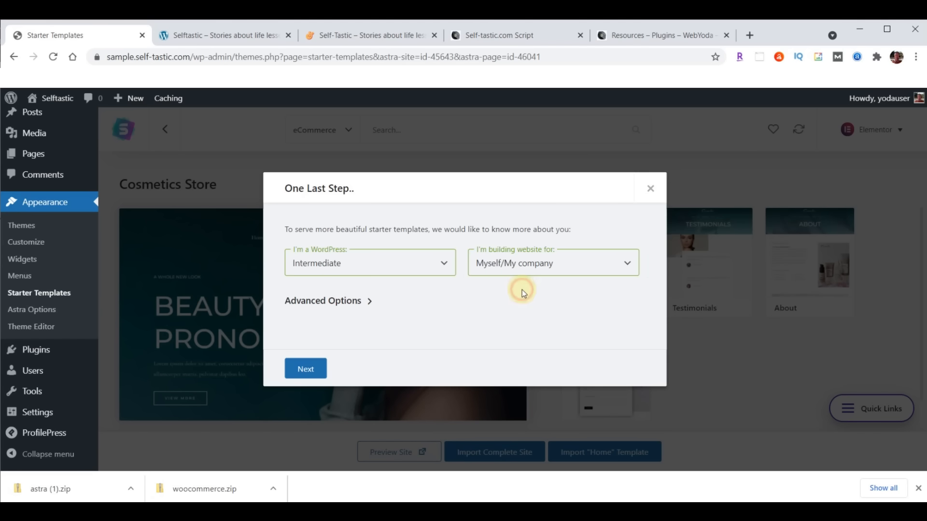
left_click(369, 304)
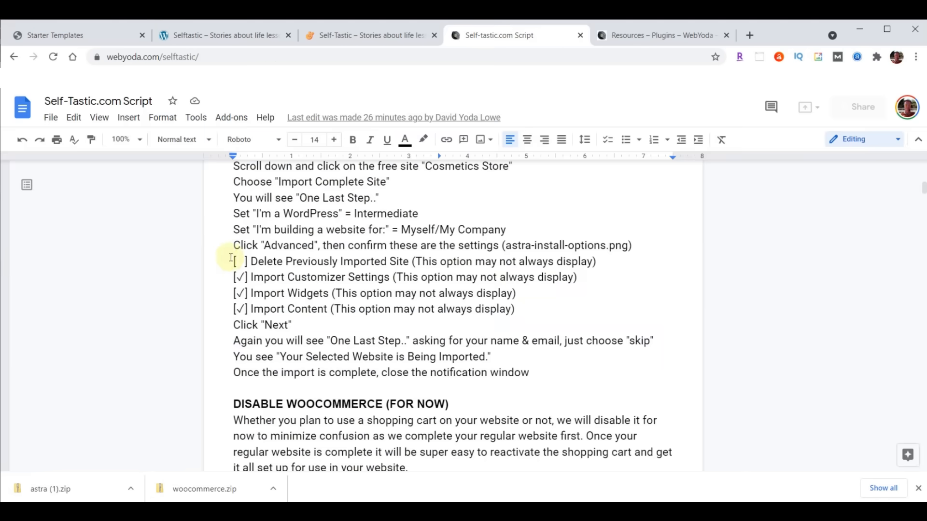
- Check the script's recommended import checkboxes, then return to the Cosmetics Store import dialog
left_click_drag(232, 260, 609, 306)
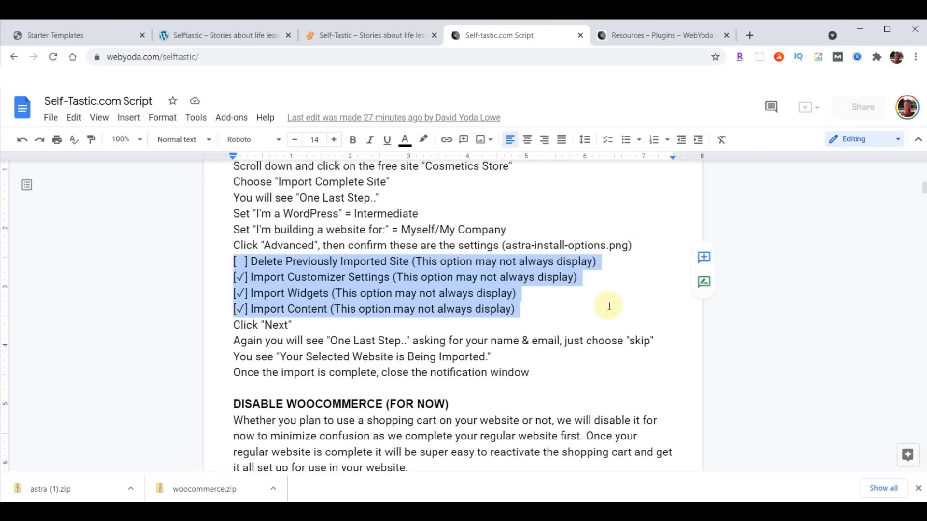
left_click(292, 263)
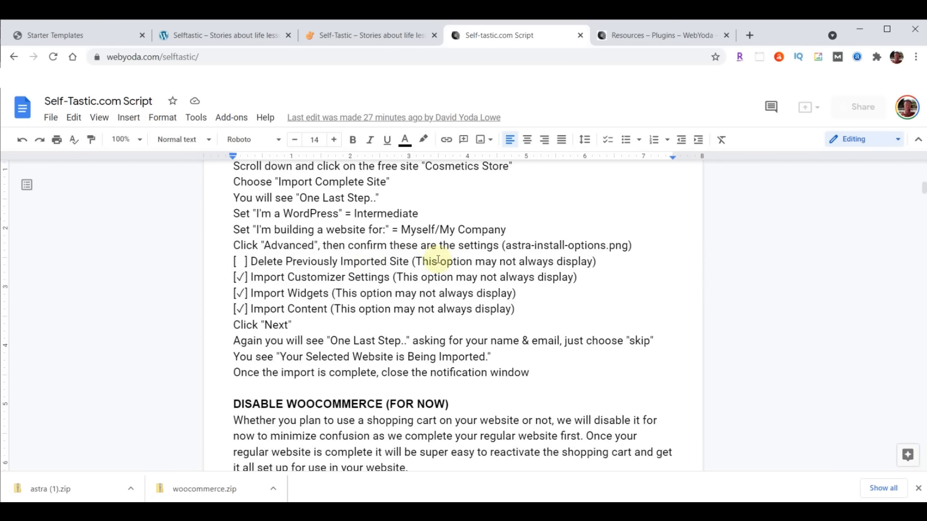
left_click(67, 35)
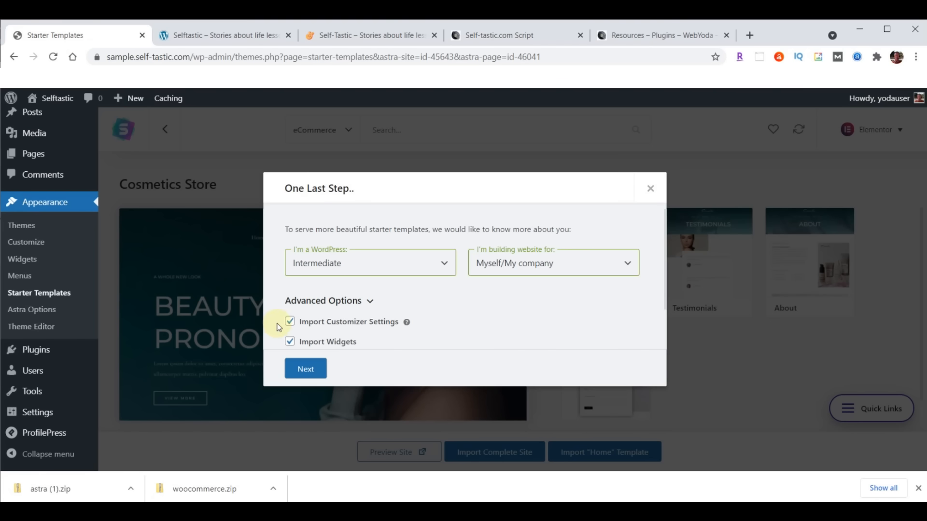
- Continue, skip the name/email form to import Cosmetics Store, and close the success message
left_click(306, 368)
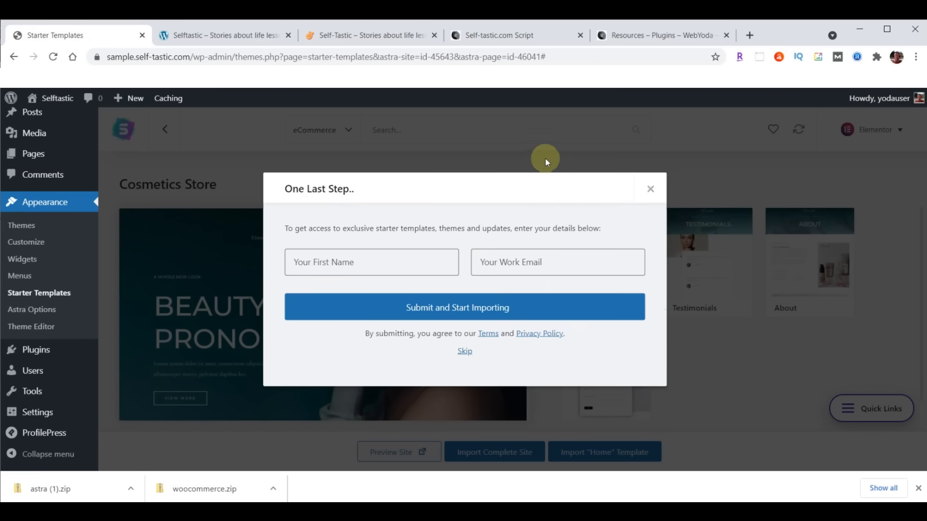
left_click(464, 358)
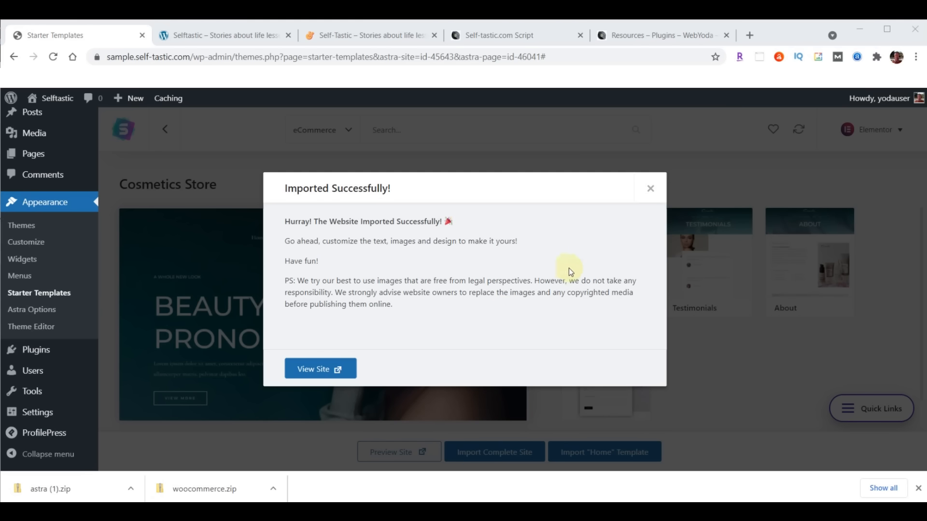
left_click(651, 190)
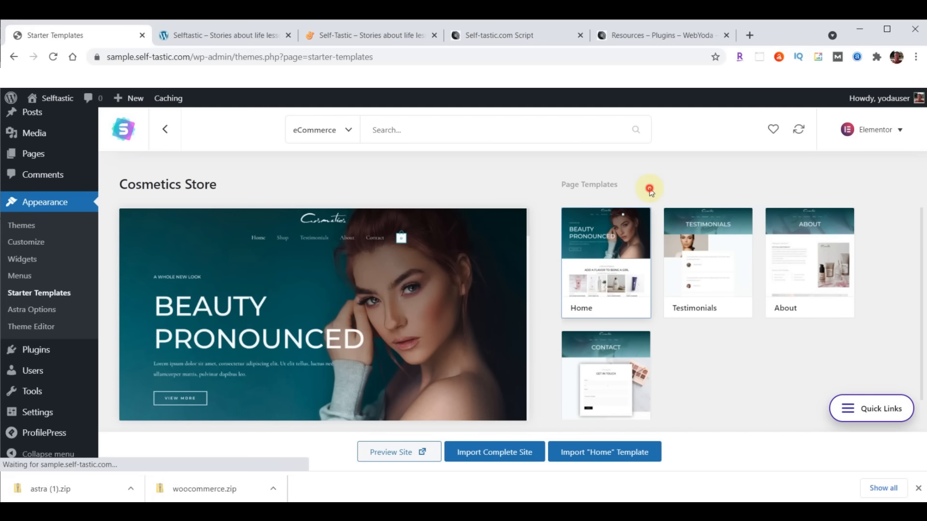
- Reload the front page to view the 'BEAUTY PRONOUNCED' Cosmetics design and compare it with self-tastic.com
left_click(217, 38)
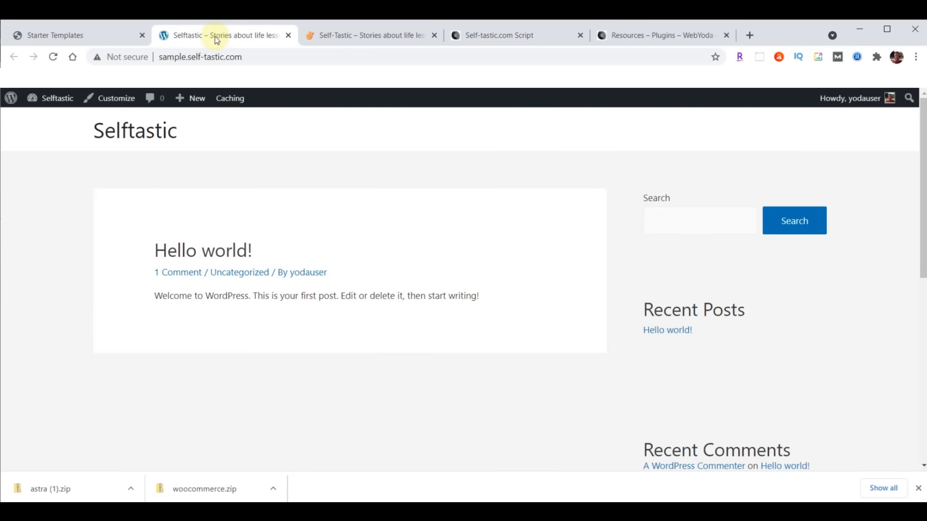
left_click(53, 56)
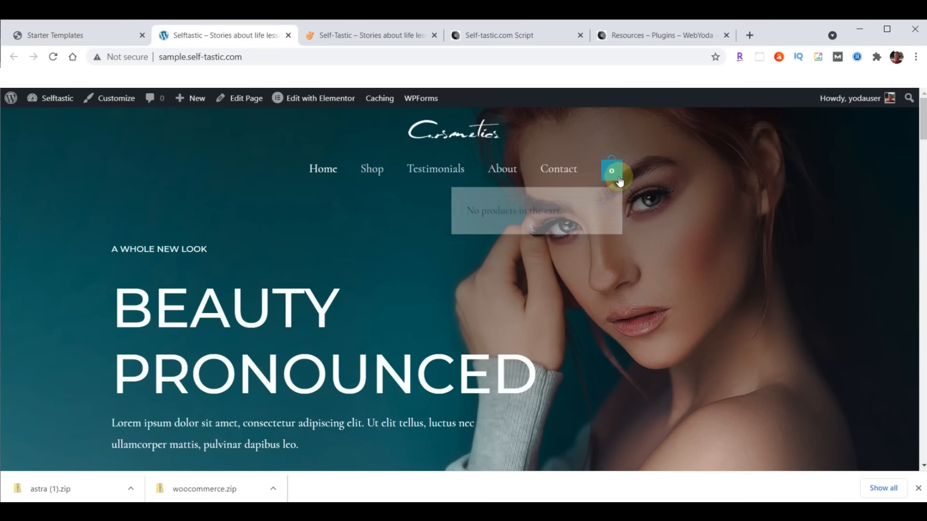
scroll(283, 237, "down", 20)
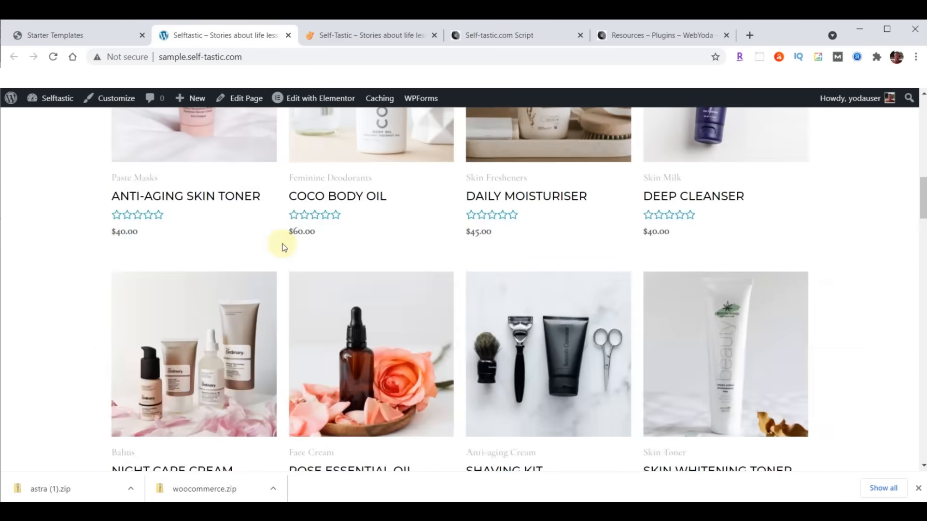
scroll(281, 324, "up", 20)
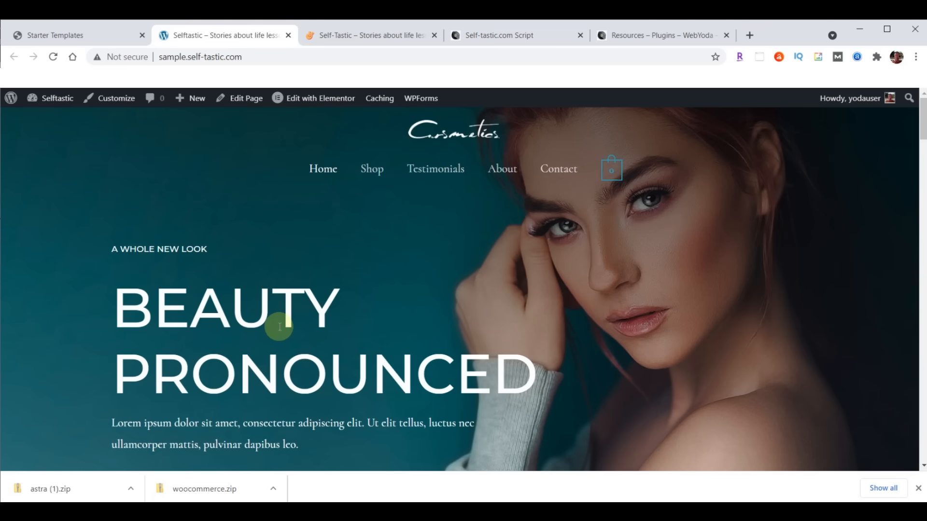
scroll(335, 279, "down", 6)
scroll(352, 341, "up", 6)
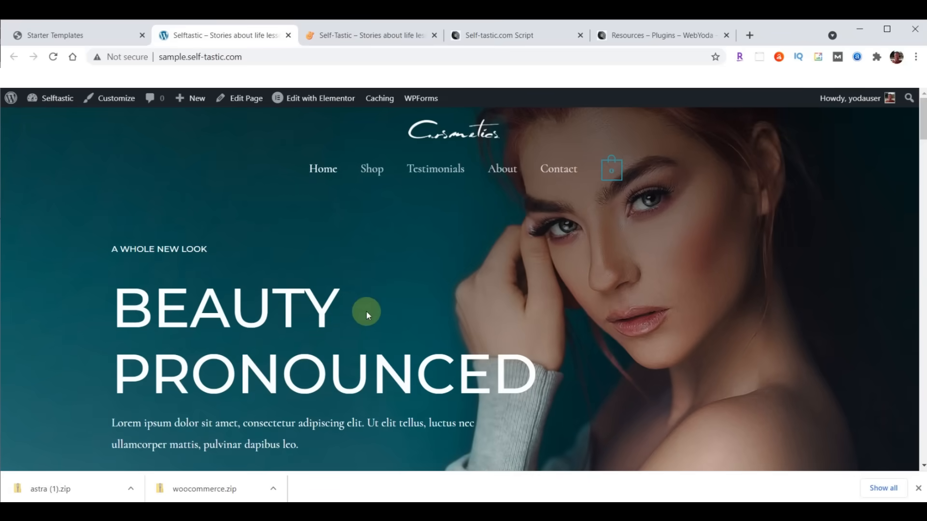
left_click(367, 30)
scroll(566, 279, "down", 4)
scroll(566, 280, "down", 10)
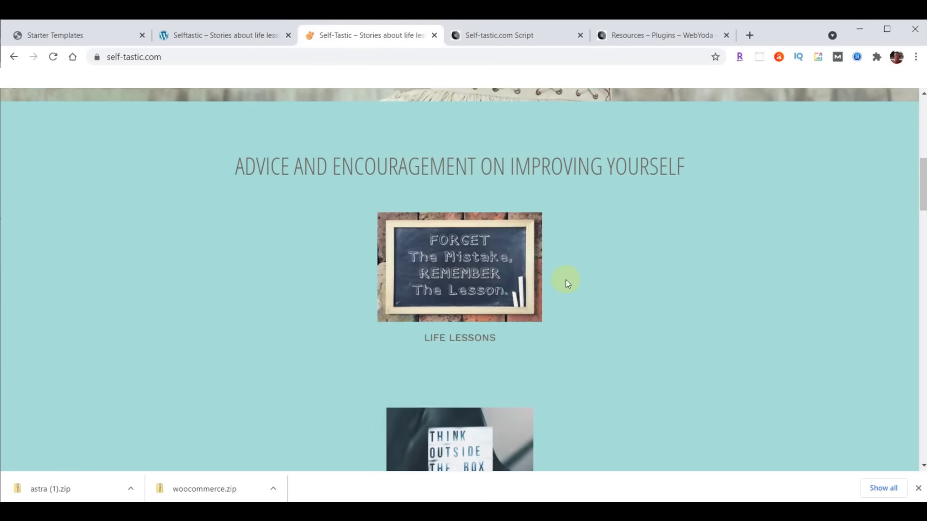
scroll(566, 280, "up", 8)
scroll(564, 279, "up", 4)
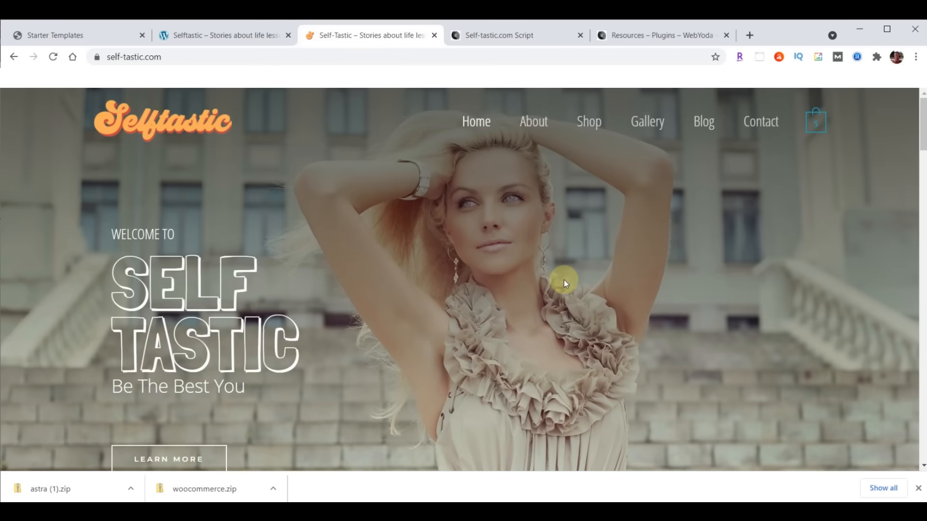
left_click(221, 34)
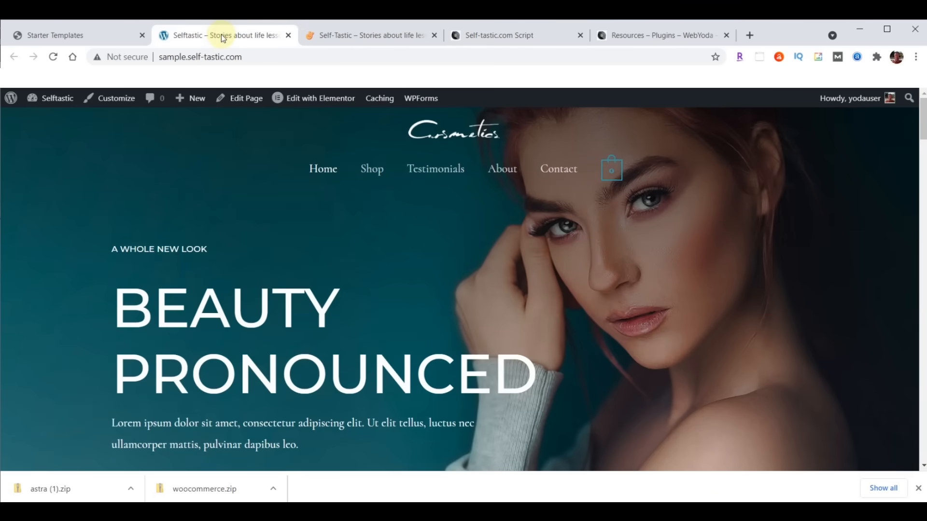
- Deactivate WooCommerce under Installed Plugins, then check both site homepages
left_click(68, 34)
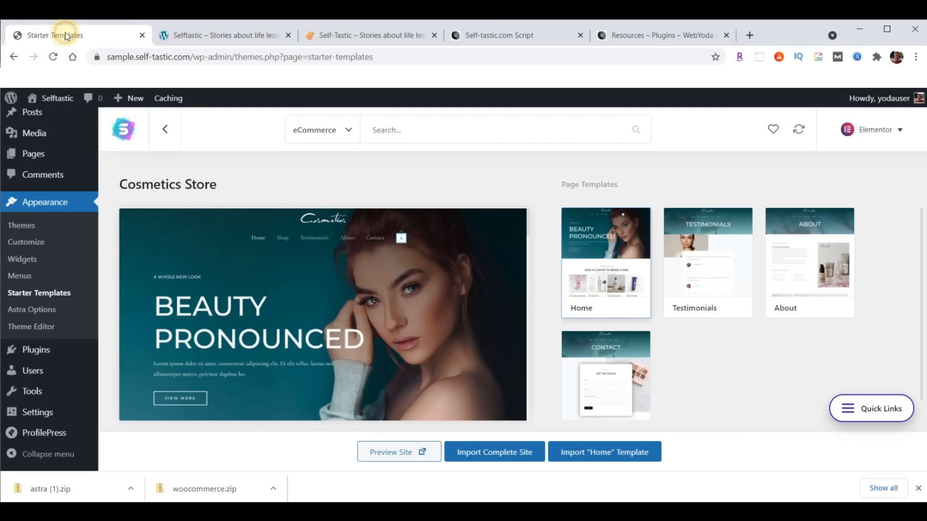
left_click(919, 489)
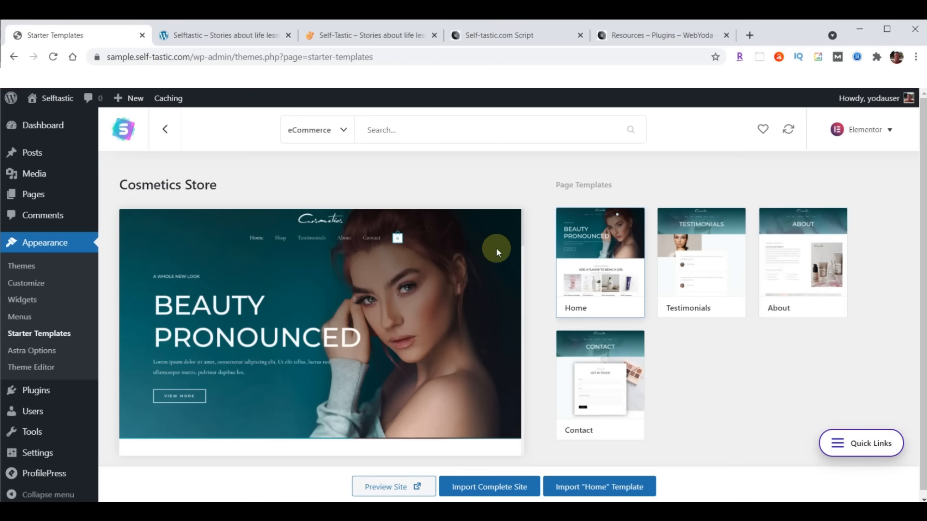
left_click(35, 392)
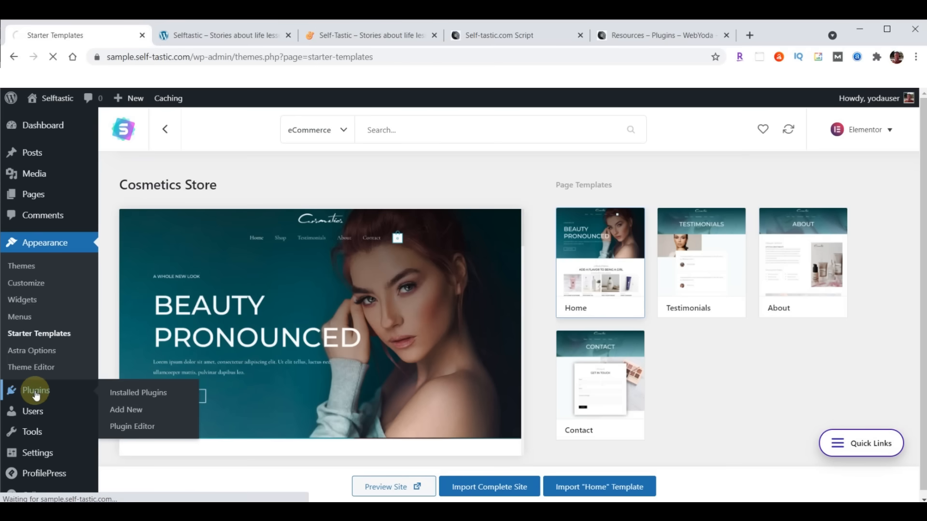
scroll(273, 290, "down", 7)
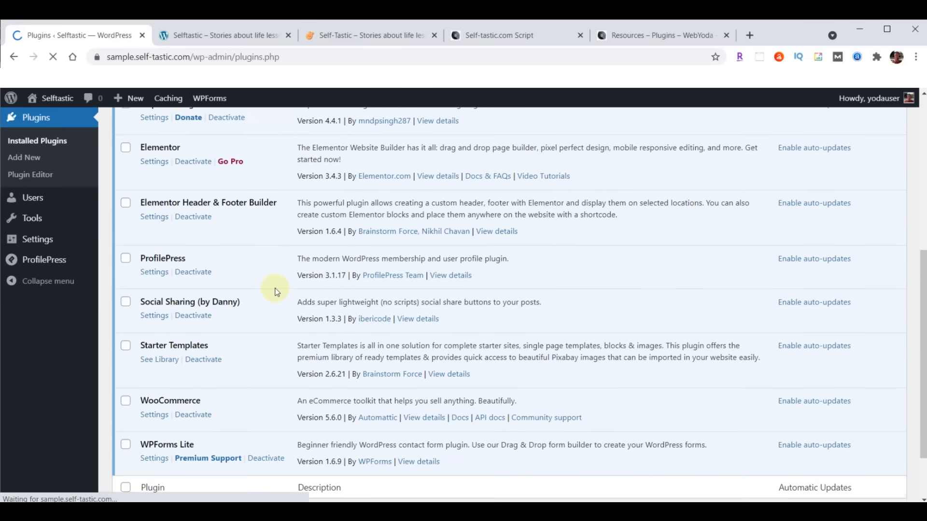
left_click(194, 419)
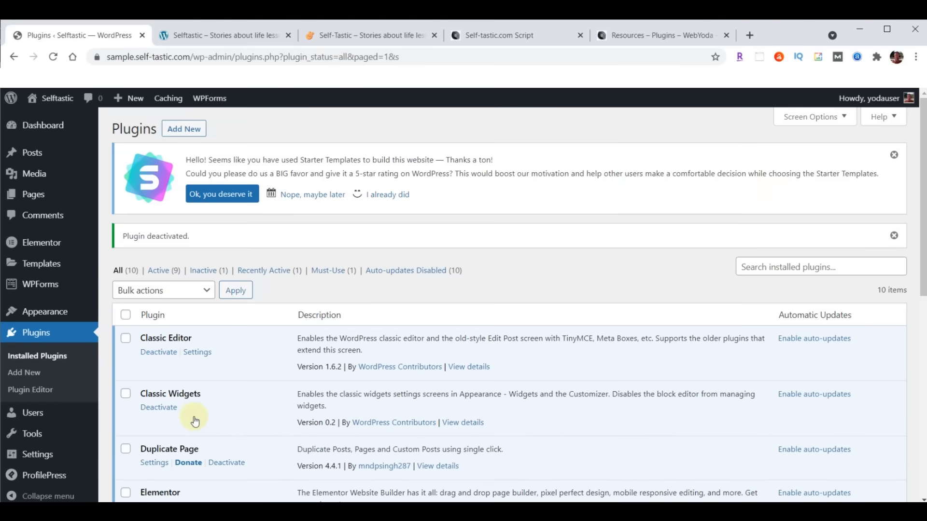
left_click(339, 37)
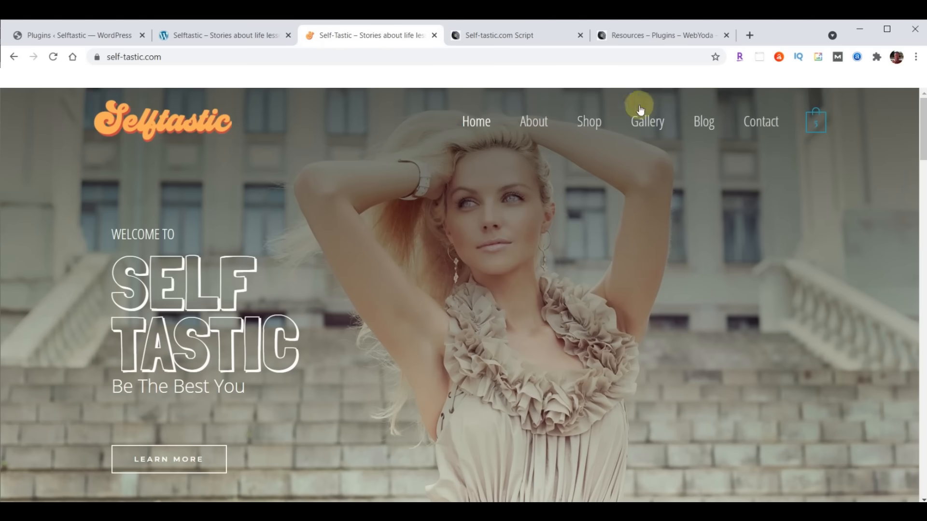
left_click(249, 34)
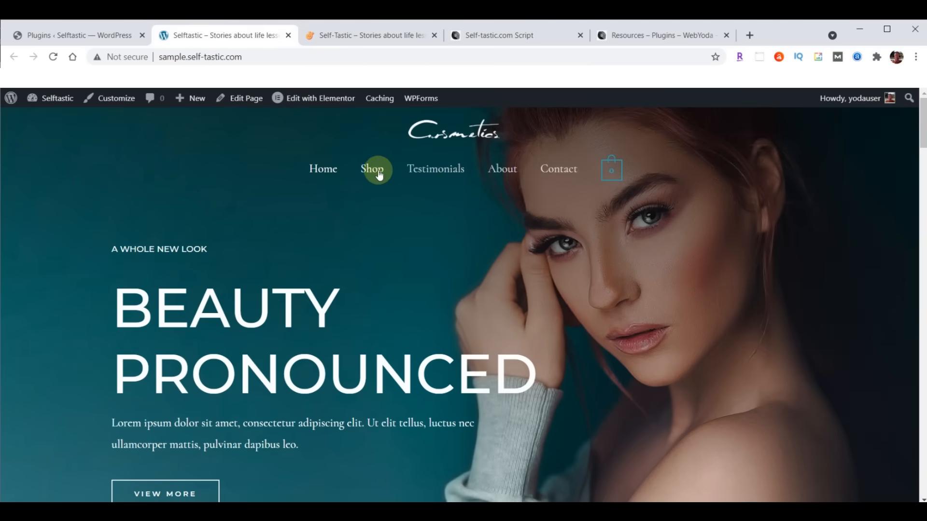
left_click(73, 37)
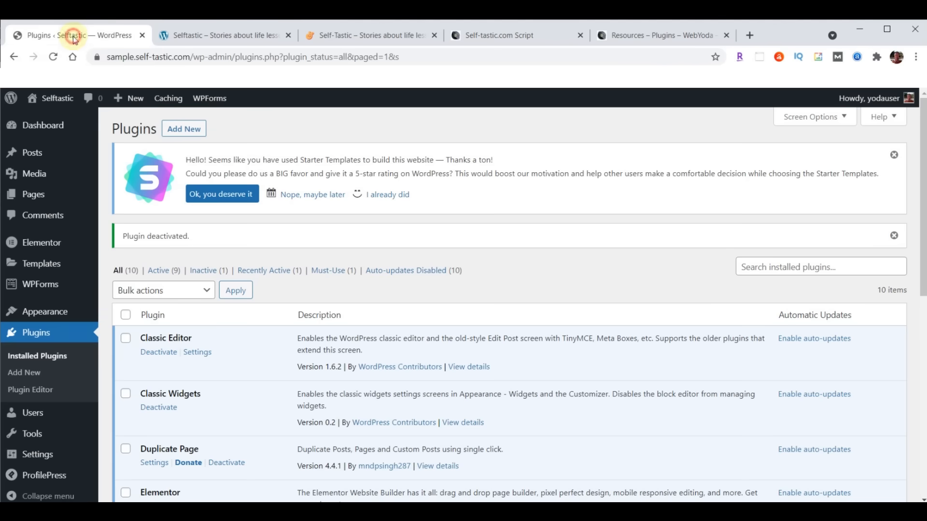
- Load the Primary Menu in the Menus editor
mouse_move(57, 313)
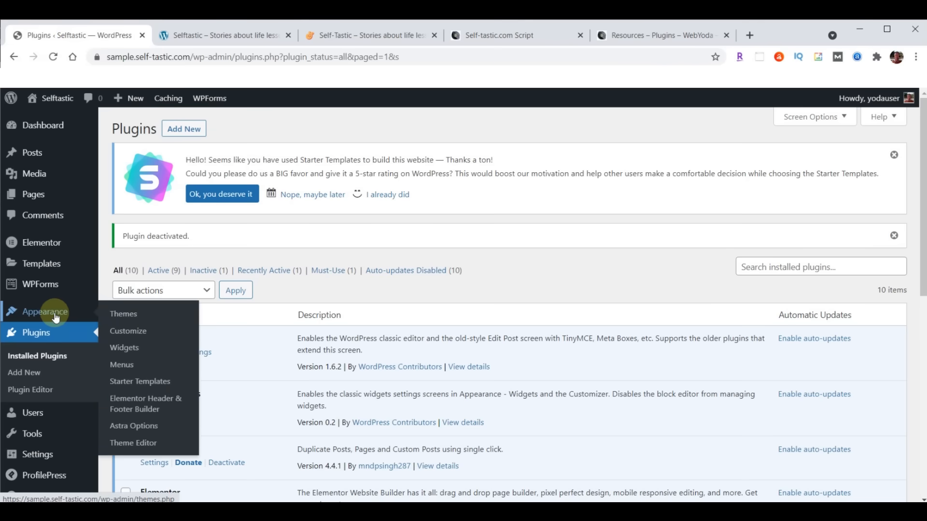
left_click(118, 368)
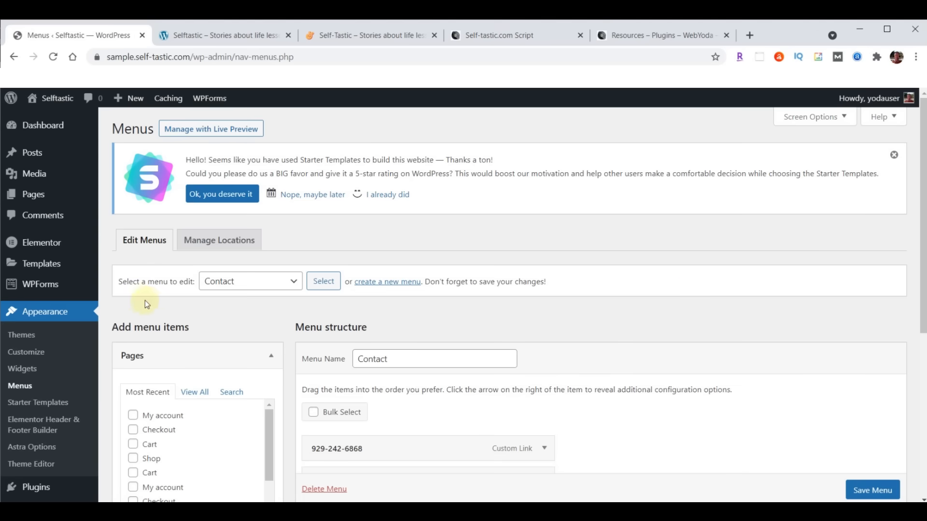
left_click(293, 283)
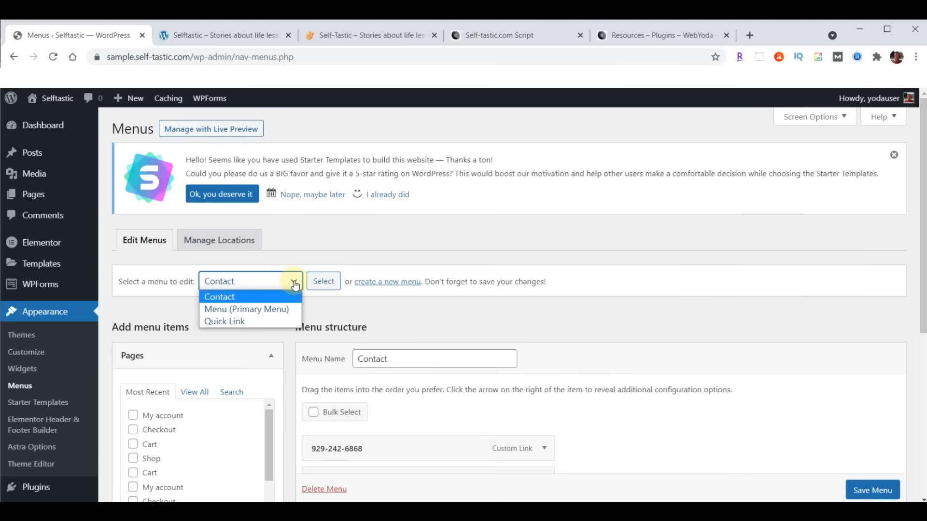
left_click(255, 312)
left_click(323, 280)
- Remove the Shop item, save the menu, and reload the homepage tab
scroll(816, 237, "down", 1)
scroll(816, 238, "down", 4)
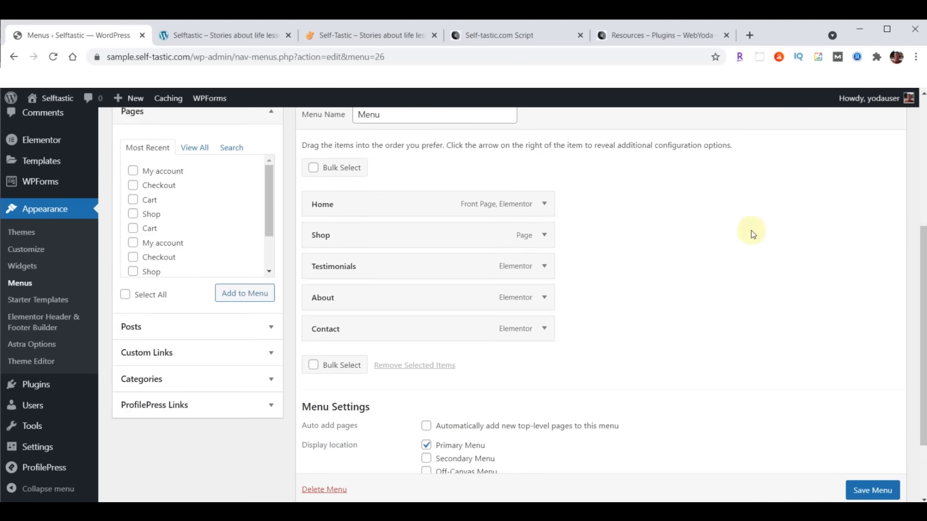
left_click(544, 236)
left_click(322, 348)
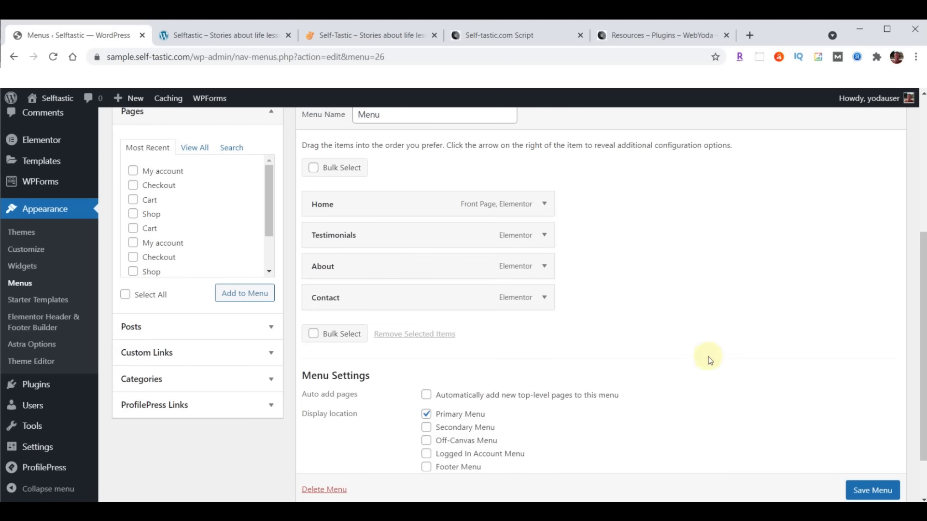
scroll(860, 458, "down", 2)
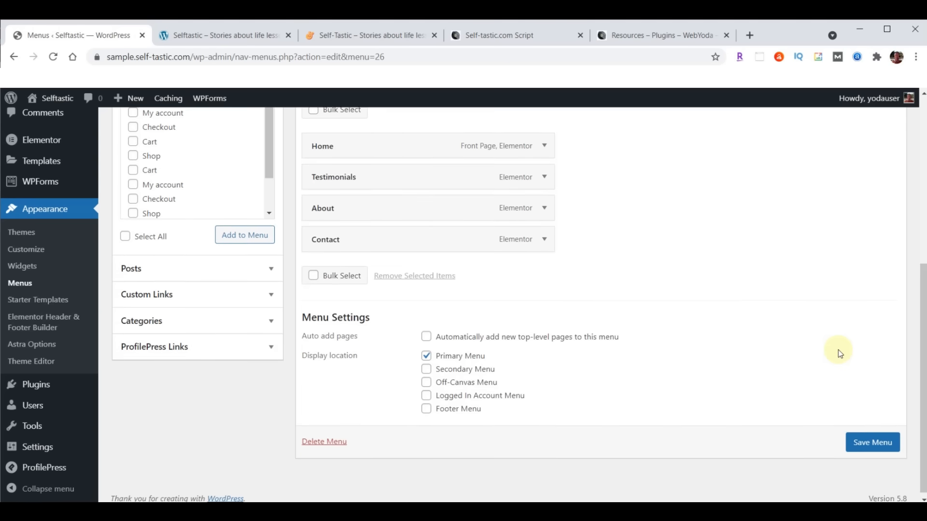
left_click(873, 438)
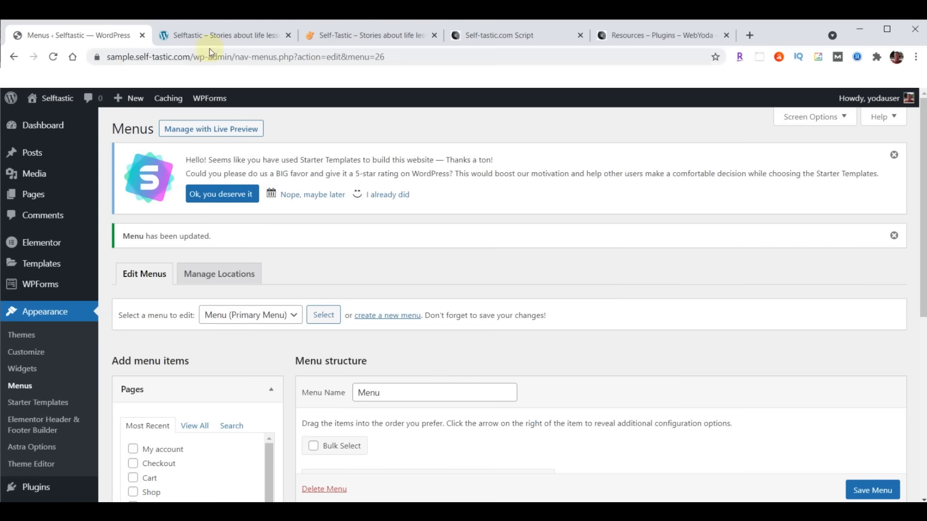
left_click(208, 36)
left_click(53, 57)
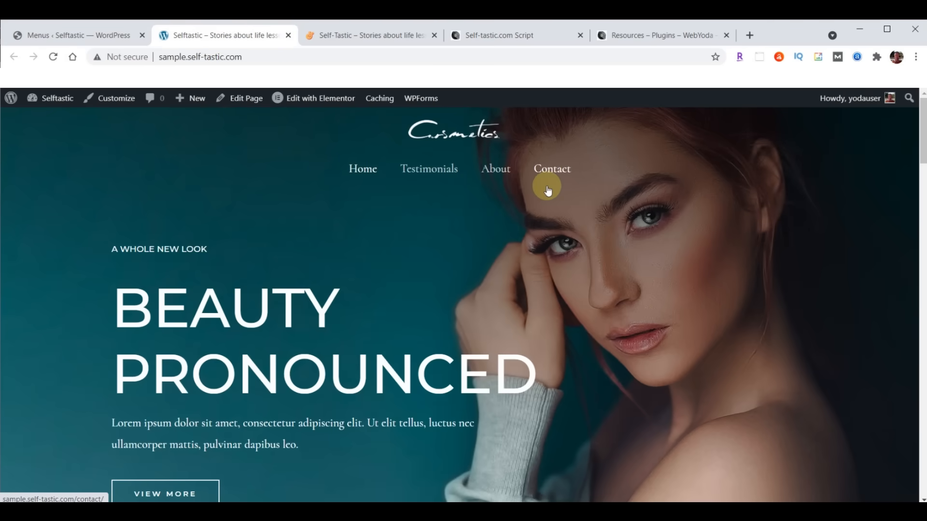
- Return to the Menus admin tab after checking the homepage shows Home, Testimonials, About and Contact
left_click(57, 31)
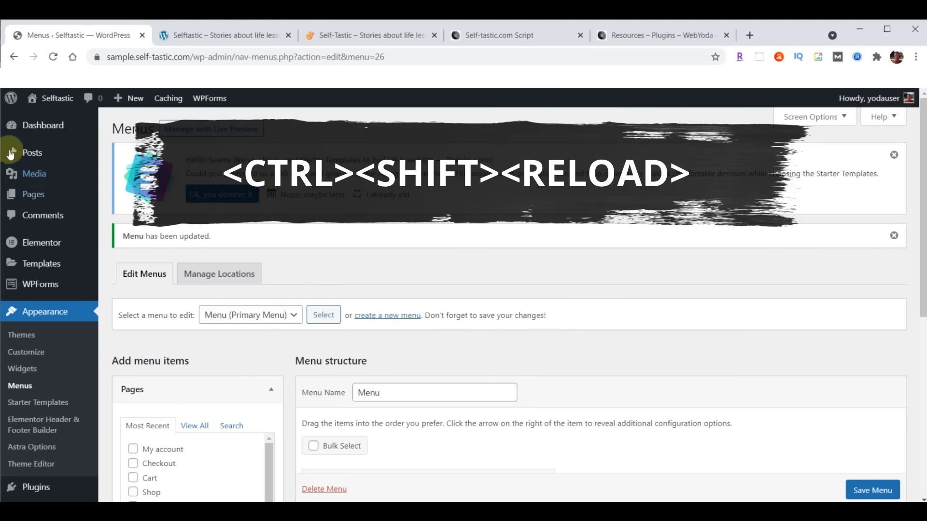
left_click(53, 58, "ctrl+shift")
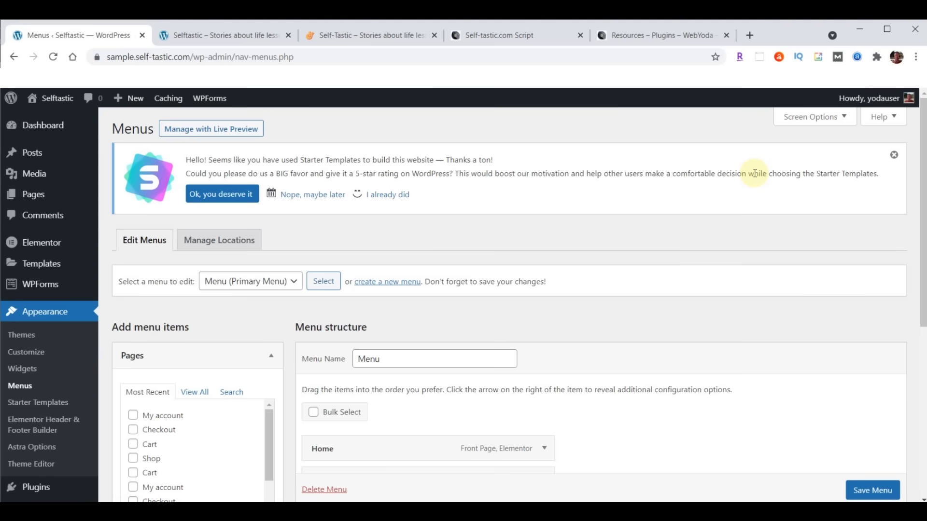
scroll(82, 376, "down", 3)
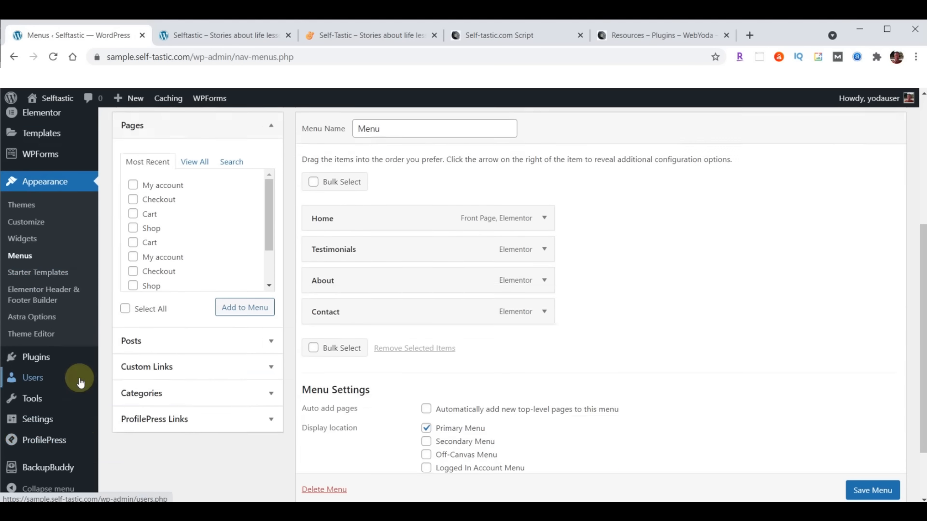
- Run a full BackupBuddy site backup and download the 68.53 MB backup zip
mouse_move(80, 382)
left_click(48, 467)
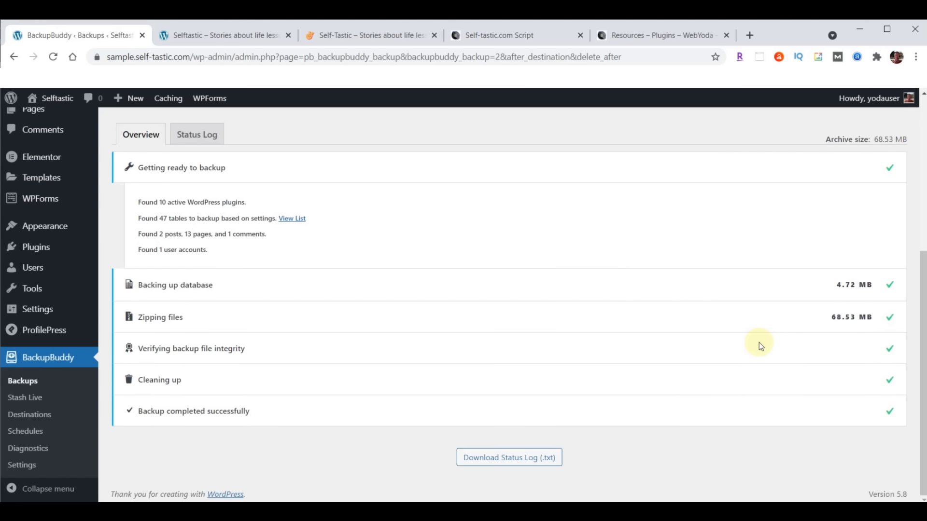
scroll(668, 361, "up", 4)
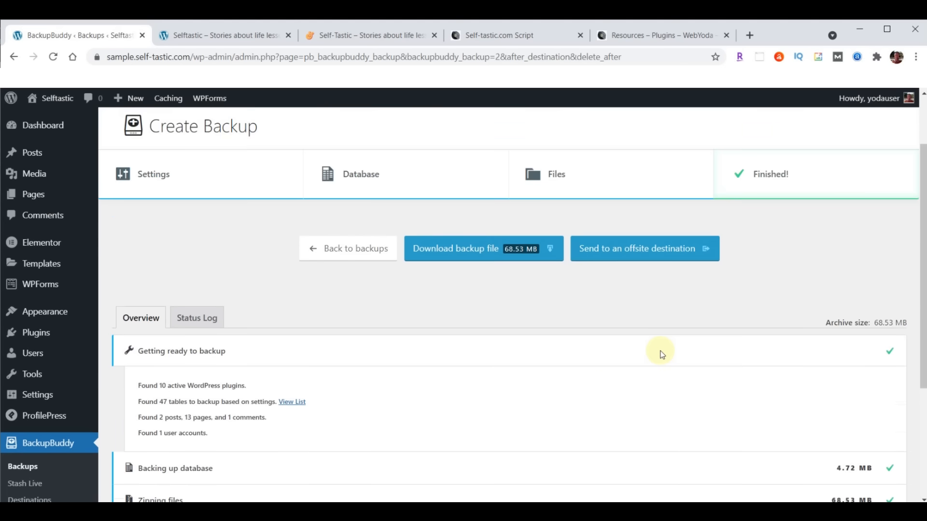
left_click(489, 255)
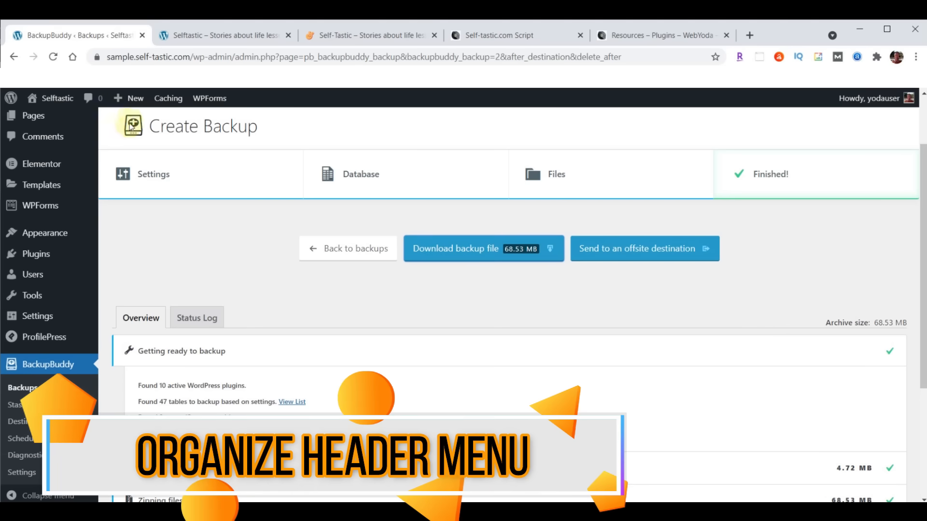
- Check the live site tabs, then open the Customizer's Header Builder
left_click(378, 33)
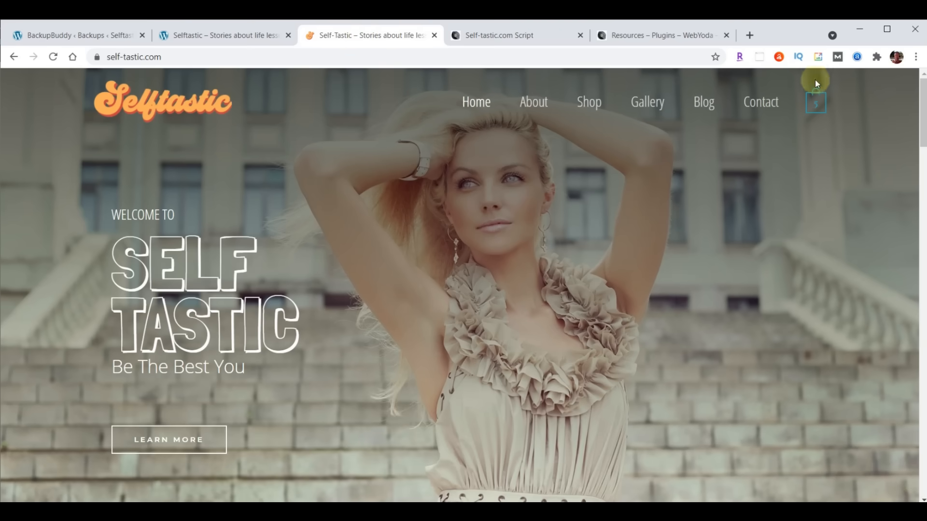
left_click(209, 36)
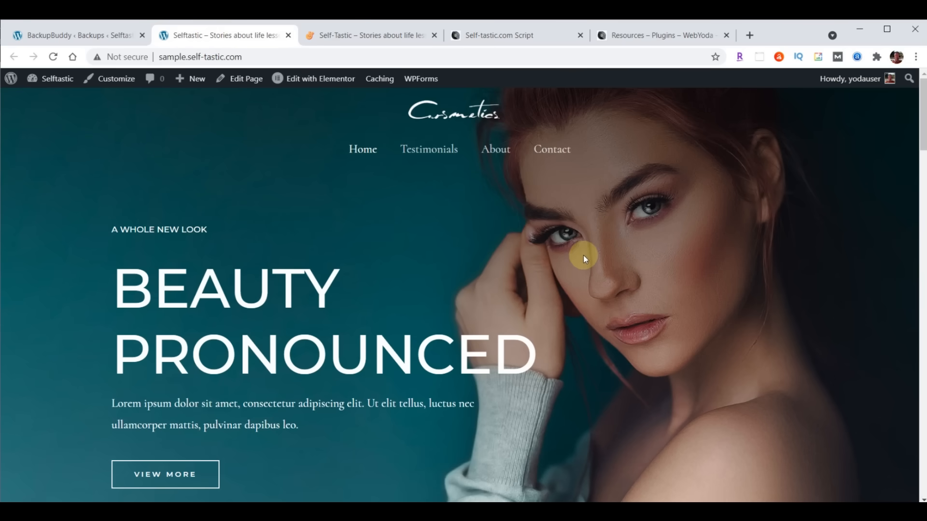
left_click(76, 35)
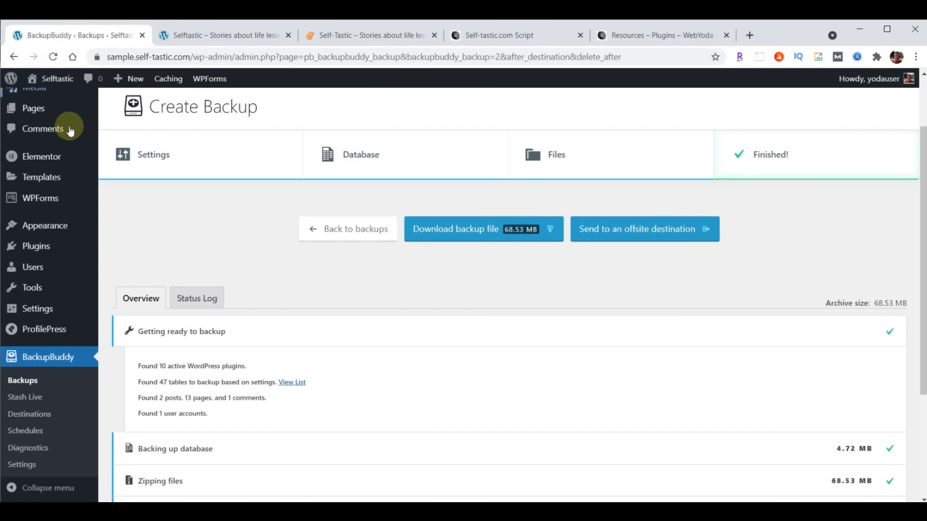
mouse_move(47, 225)
left_click(120, 247)
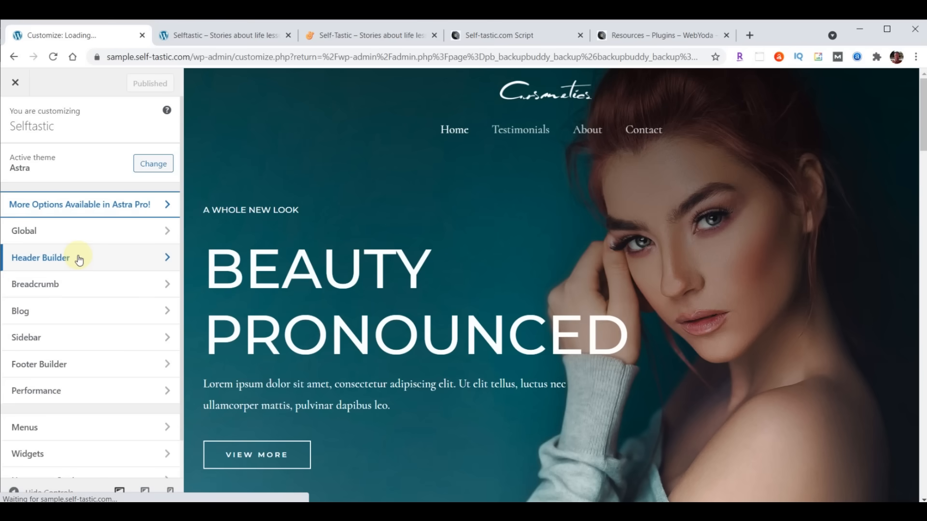
left_click(79, 259)
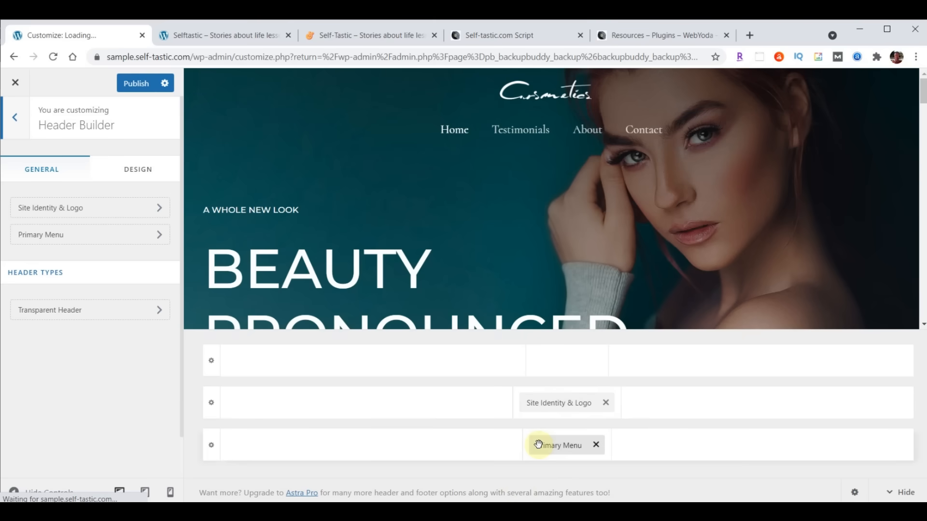
- Put Site Identity & Logo left and Primary Menu right in the middle row, then open logo settings
left_click_drag(555, 404, 286, 430)
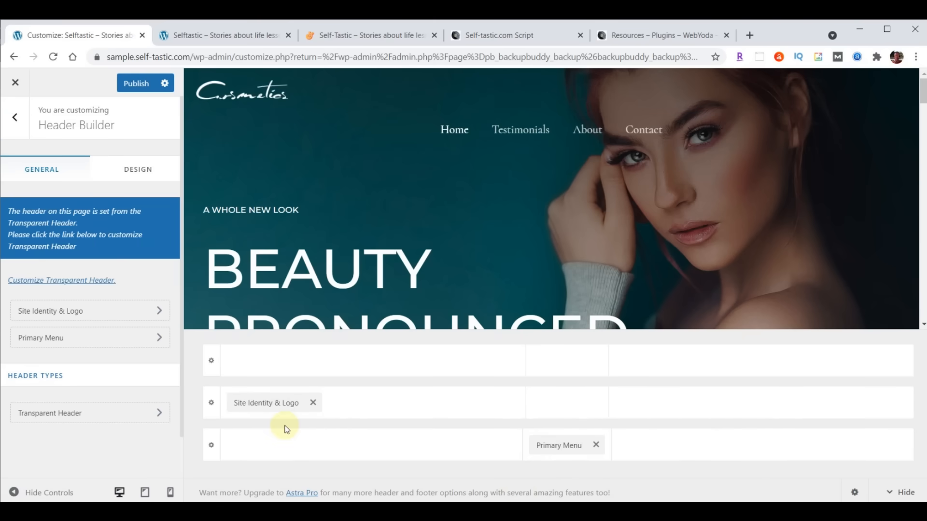
left_click_drag(560, 445, 824, 434)
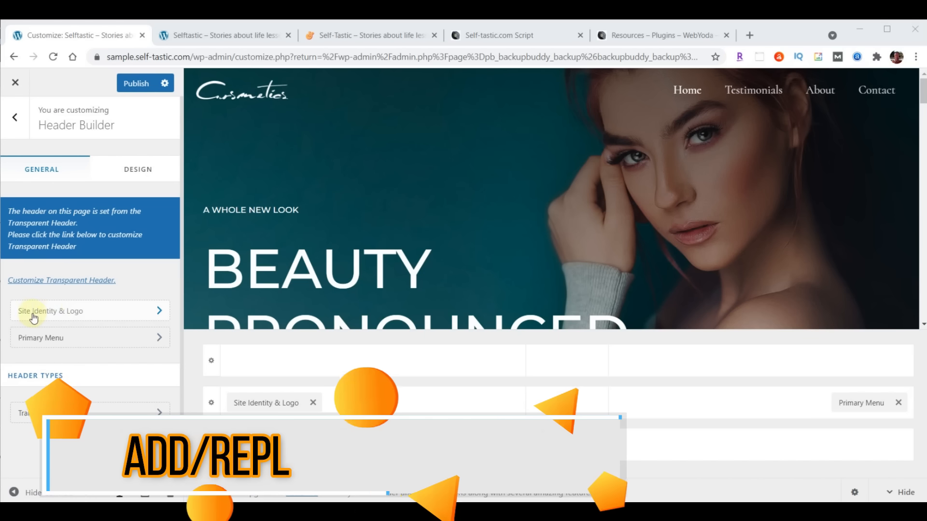
left_click(96, 313)
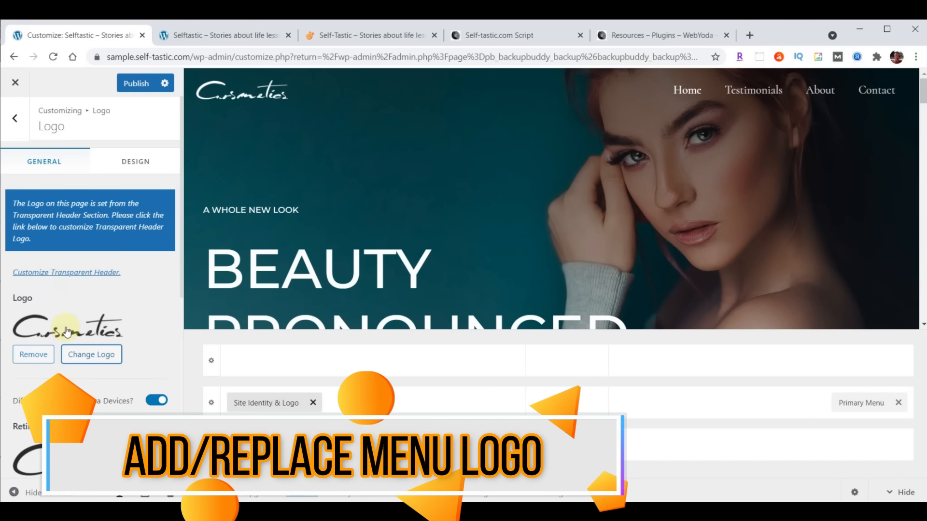
- Open Change Logo, browse the Media Library, and settle on the Upload files tab
left_click(96, 355)
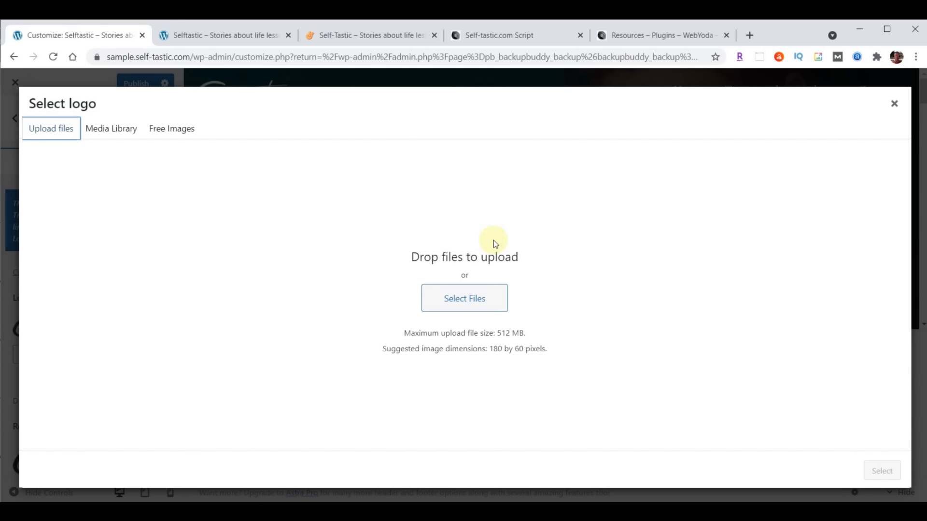
left_click(110, 128)
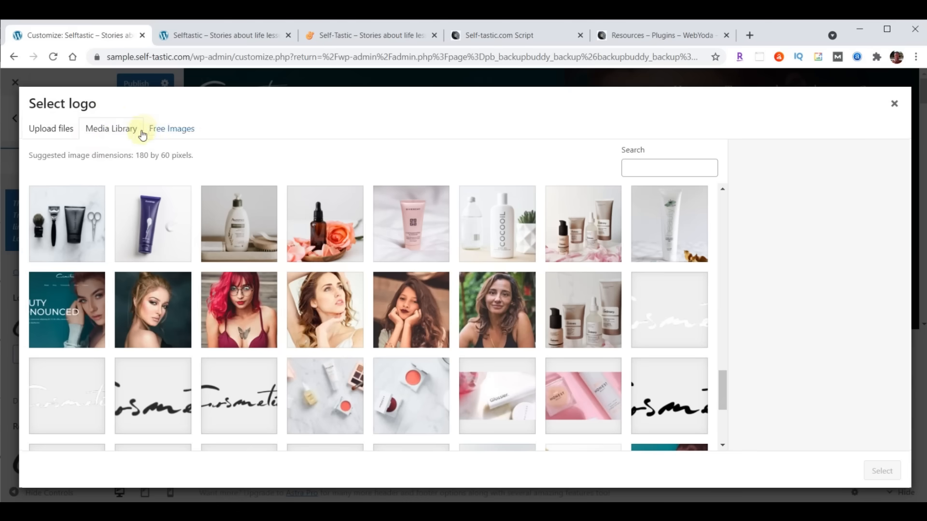
left_click(55, 135)
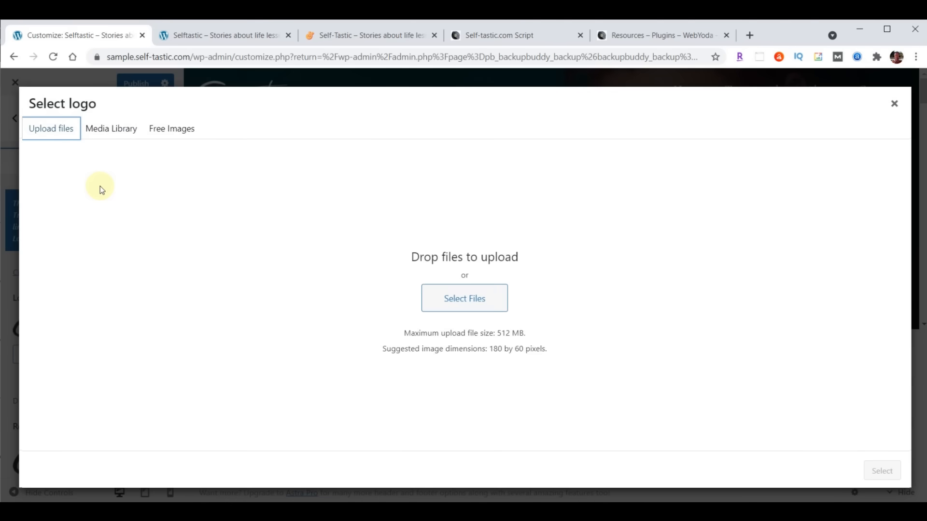
left_click(113, 131)
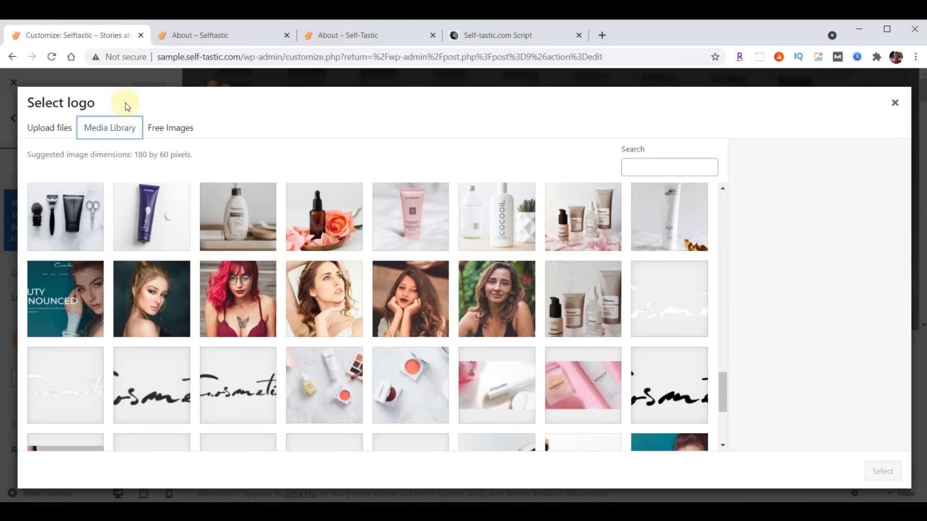
left_click(50, 129)
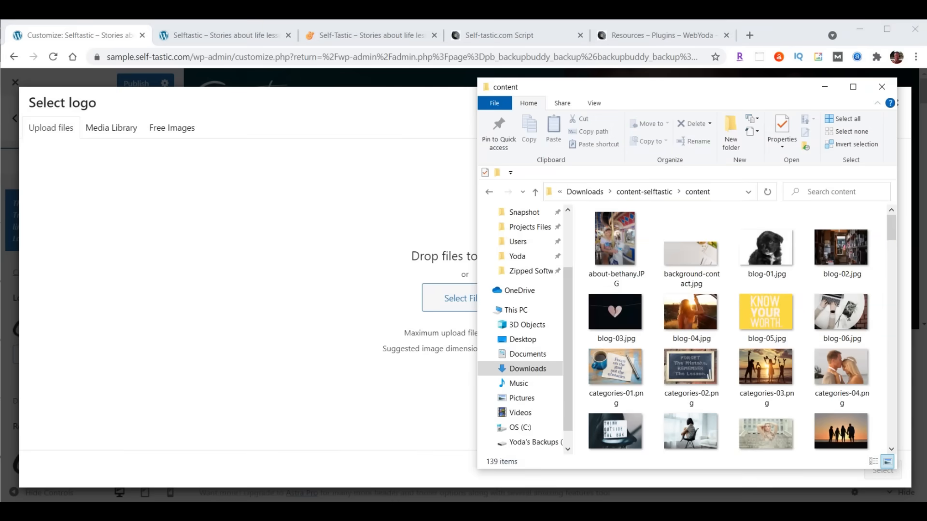
- Upload logo-menu.png and set it, uncropped, as the header logo
left_click_drag(722, 94, 748, 87)
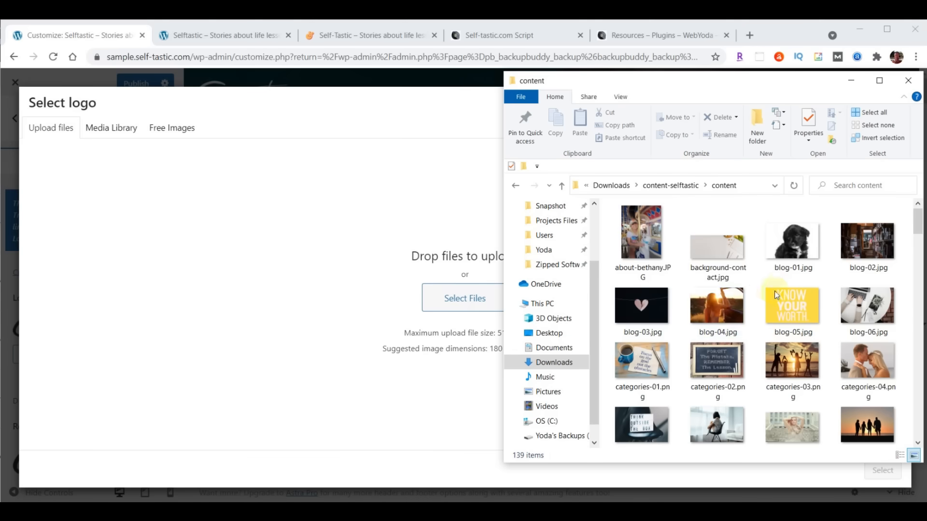
scroll(776, 295, "down", 10)
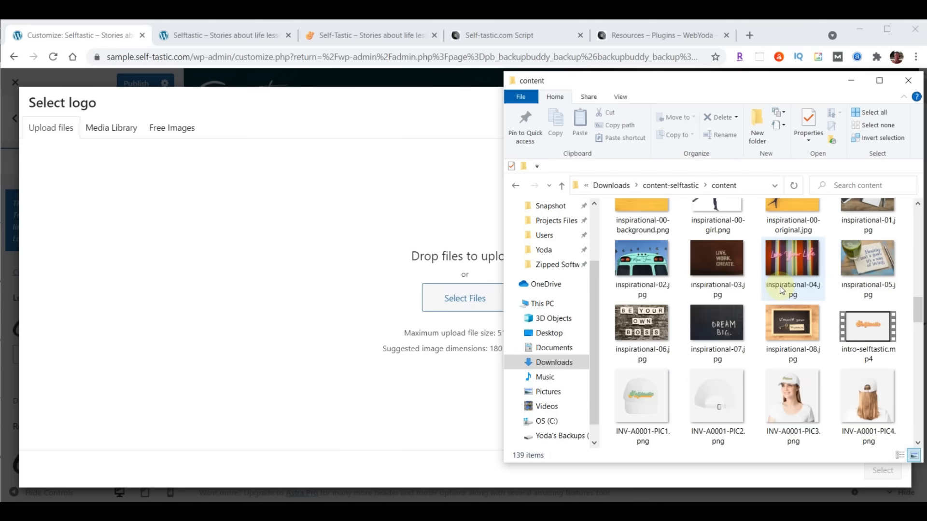
scroll(783, 290, "down", 8)
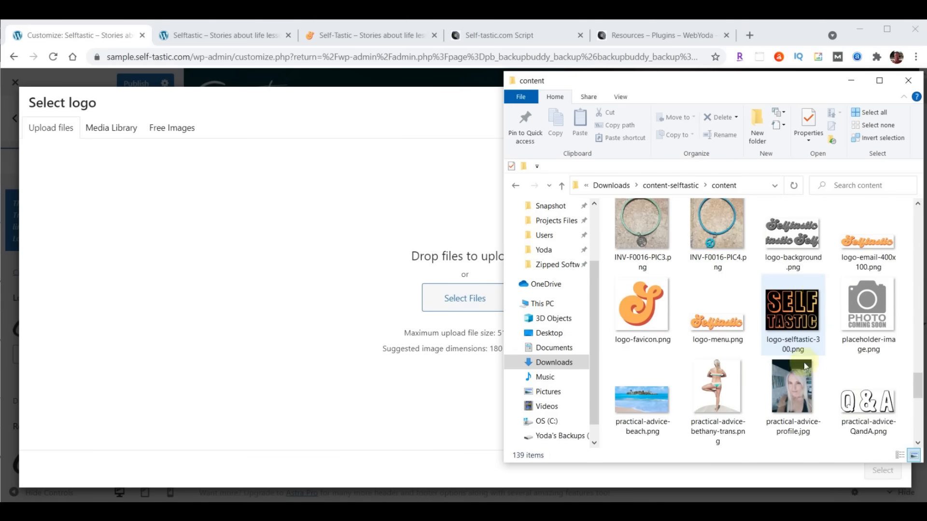
left_click_drag(715, 323, 444, 294)
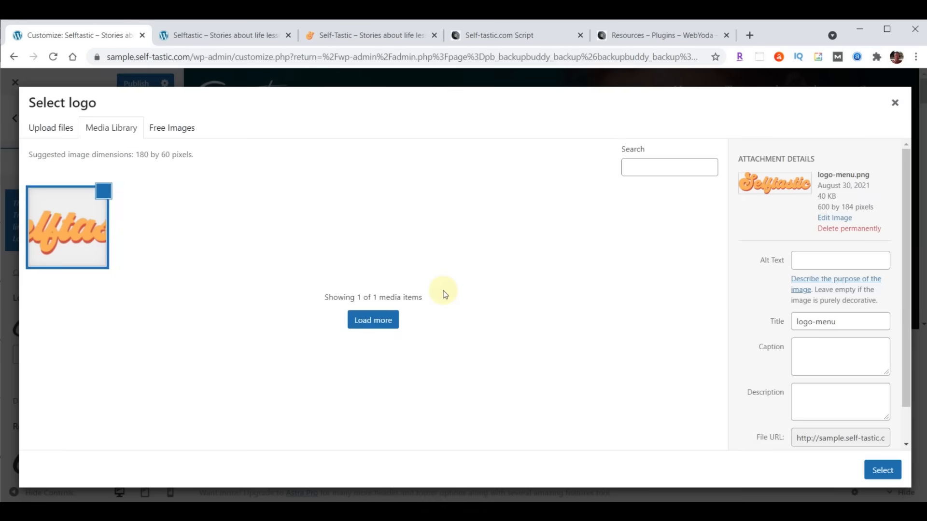
left_click(882, 471)
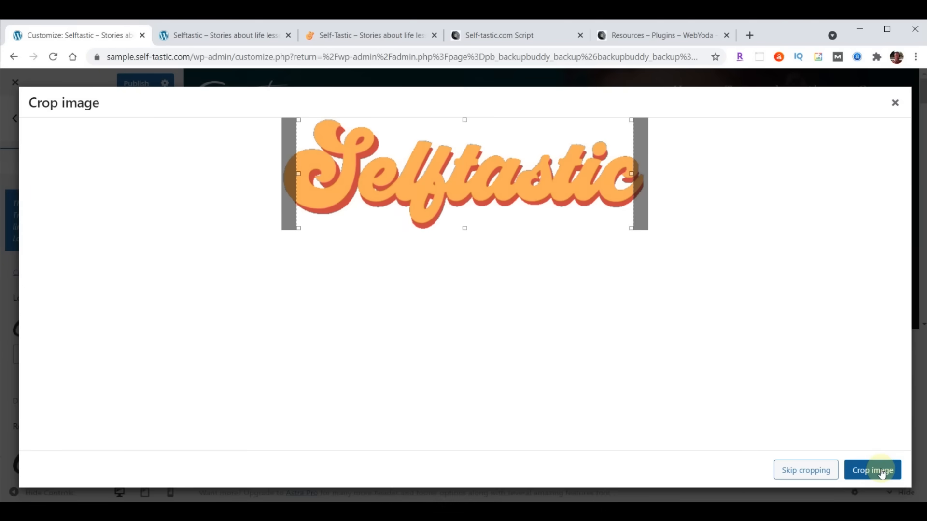
left_click(805, 470)
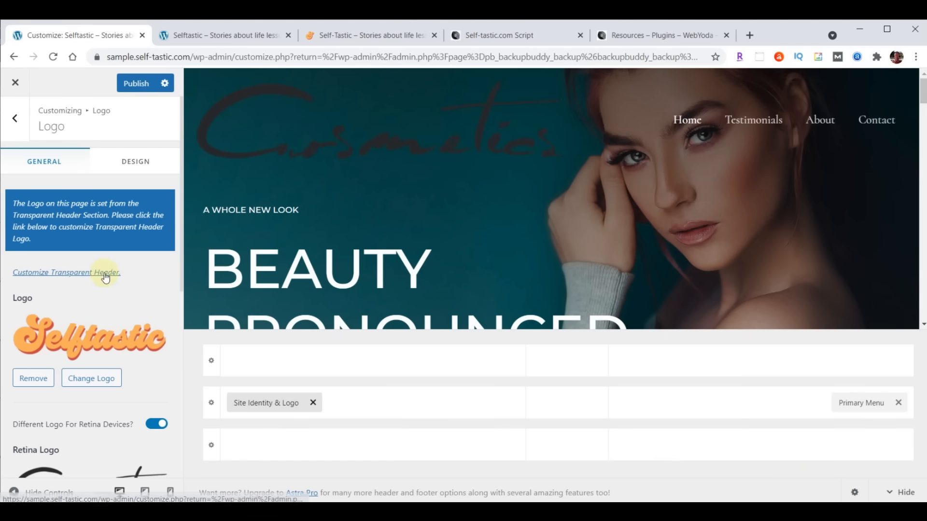
- Choose the Selftastic logo-menu.png image as the Retina Logo
scroll(104, 278, "down", 3)
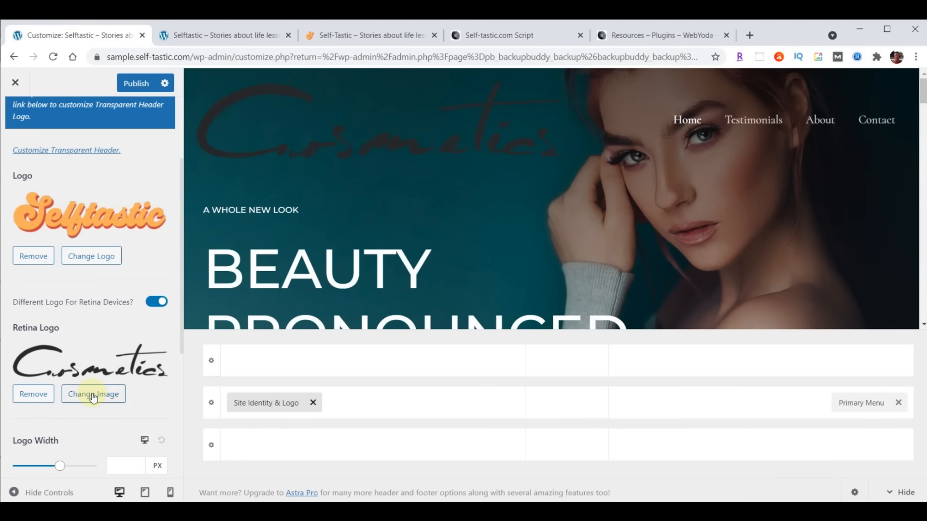
left_click(93, 397)
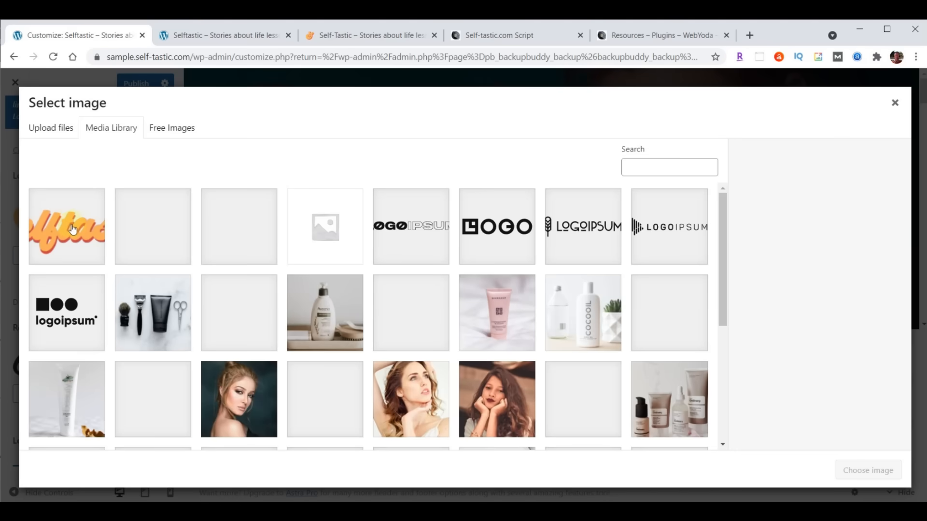
left_click(73, 232)
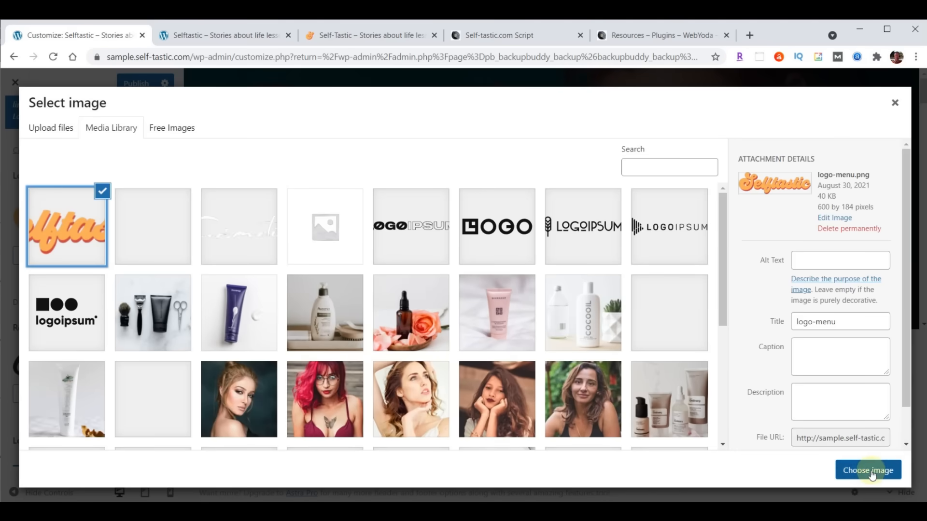
left_click(870, 471)
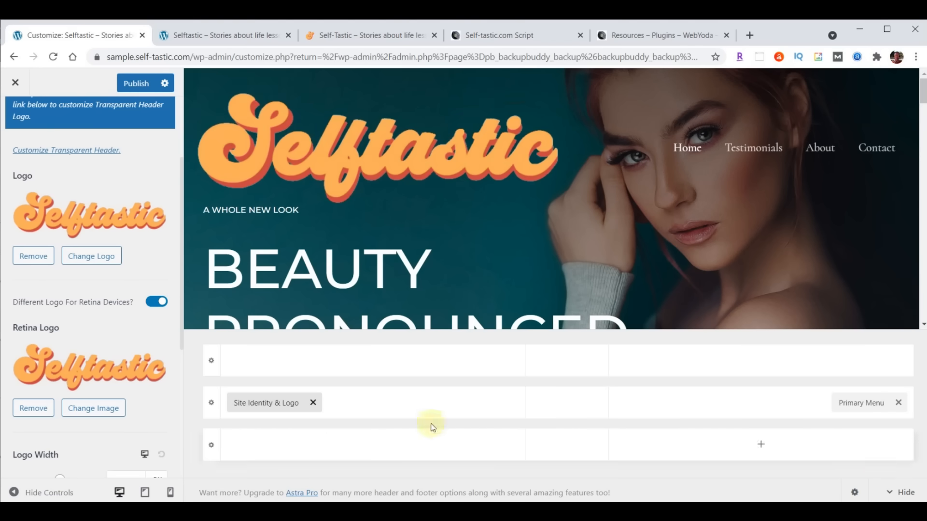
- Set the desktop logo width to 230 px
scroll(163, 320, "down", 4)
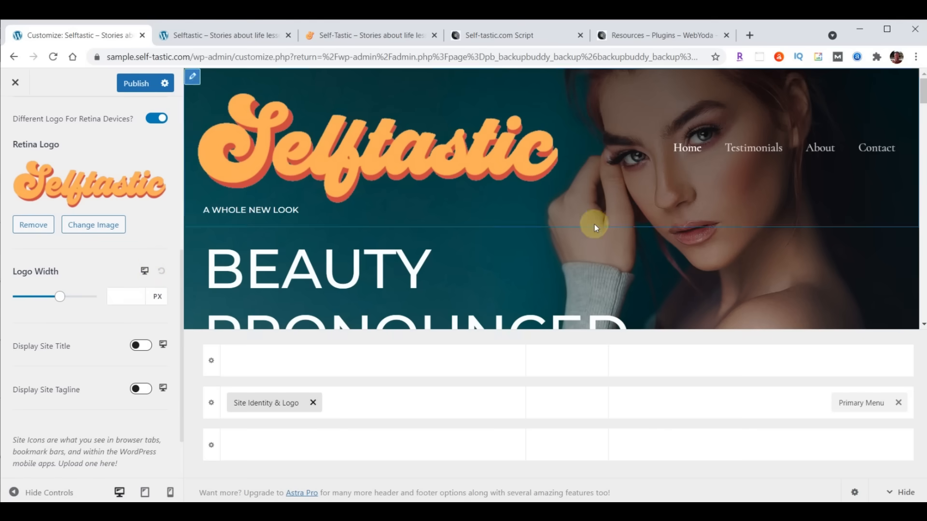
left_click(124, 292)
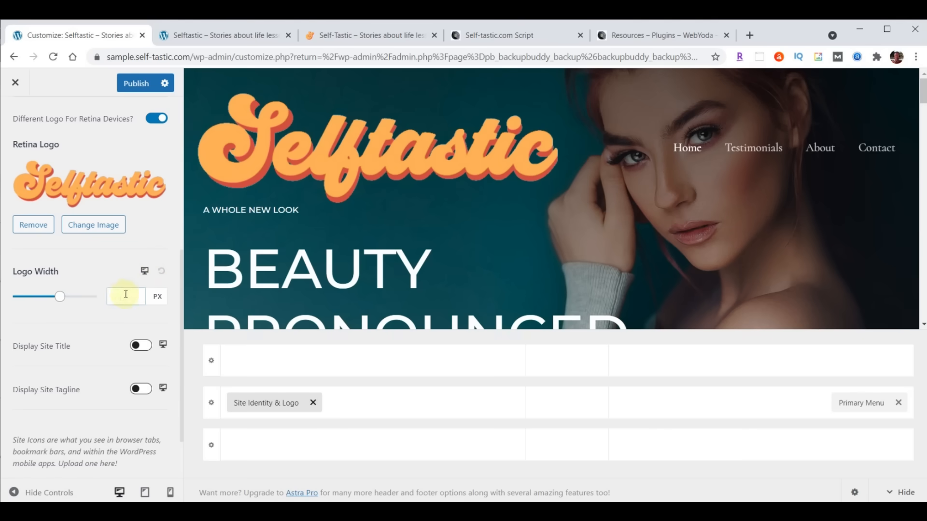
type("230")
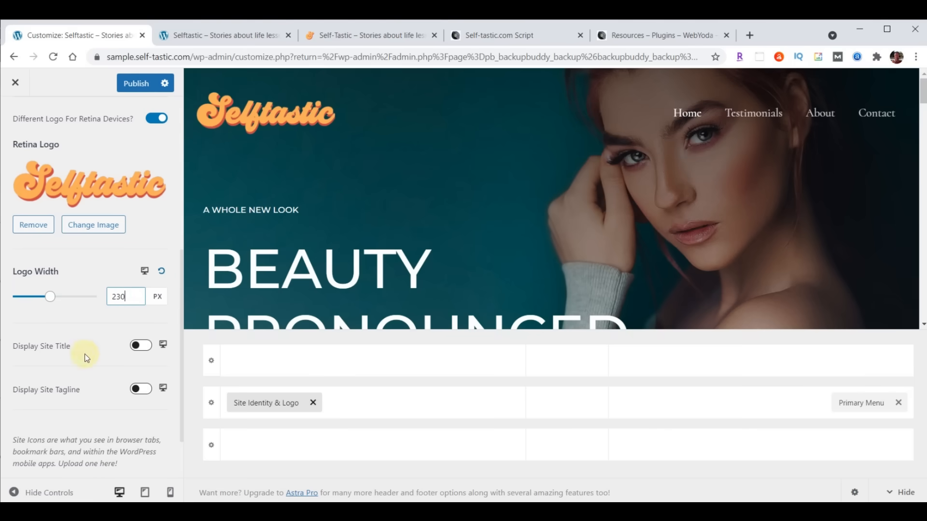
- For tablet, set logo width 200 px and place the logo left, menu toggle right
left_click(144, 270)
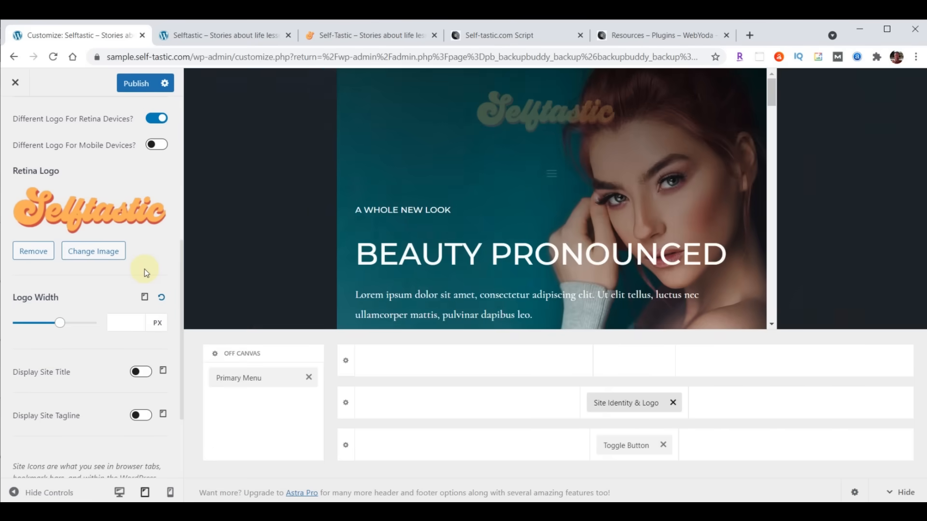
left_click(125, 322)
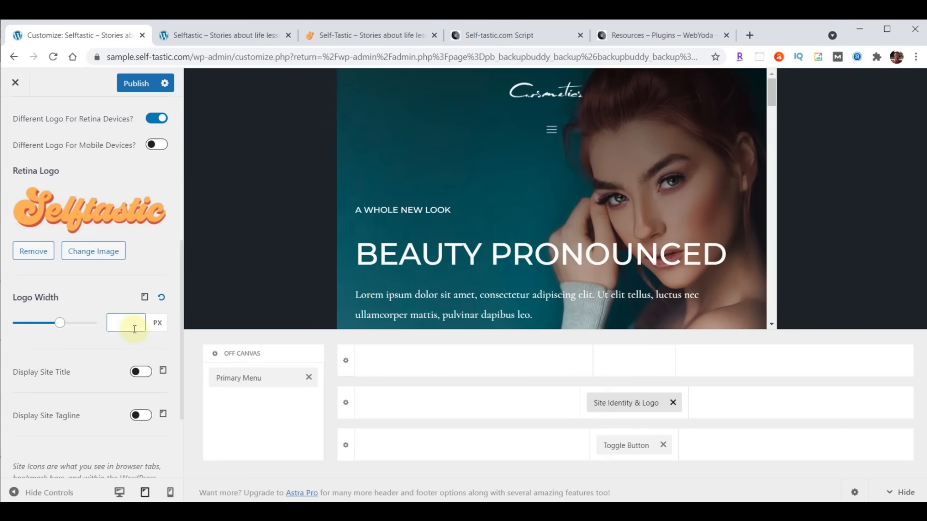
type("200")
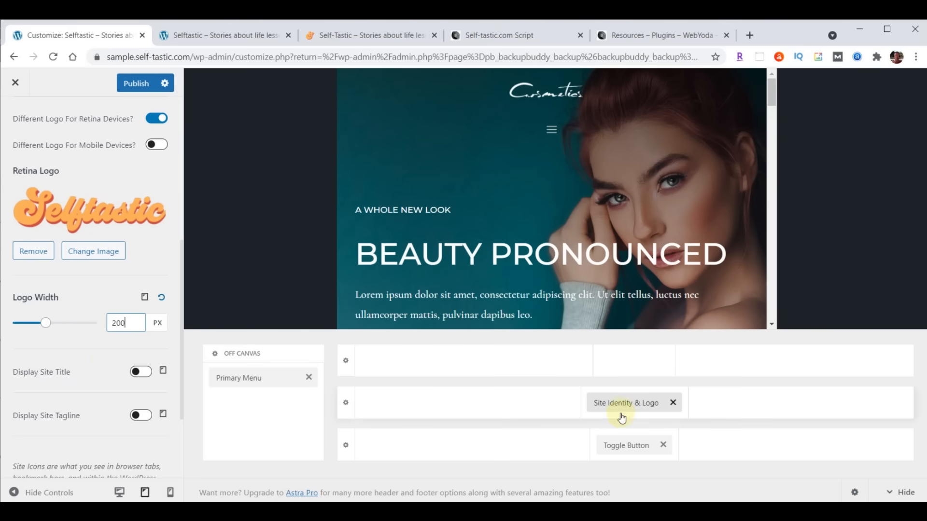
left_click_drag(622, 405, 420, 407)
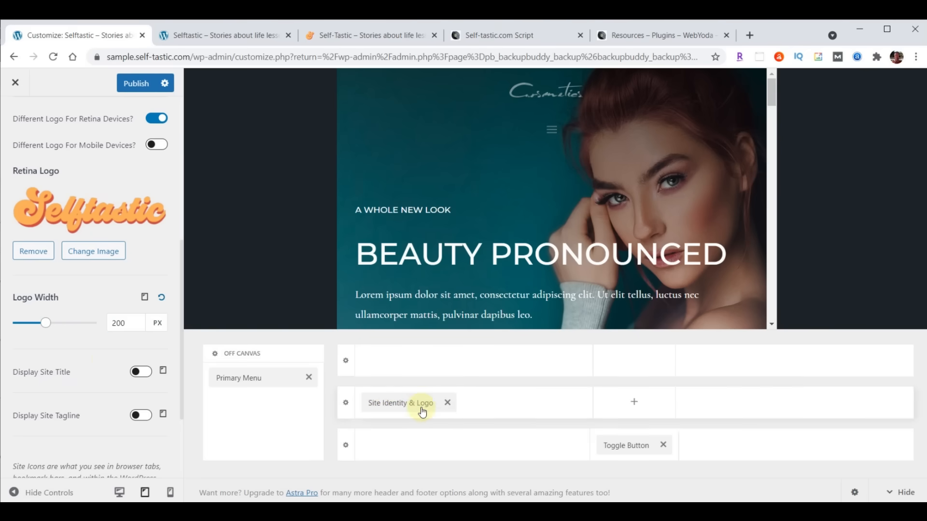
left_click_drag(644, 447, 786, 416)
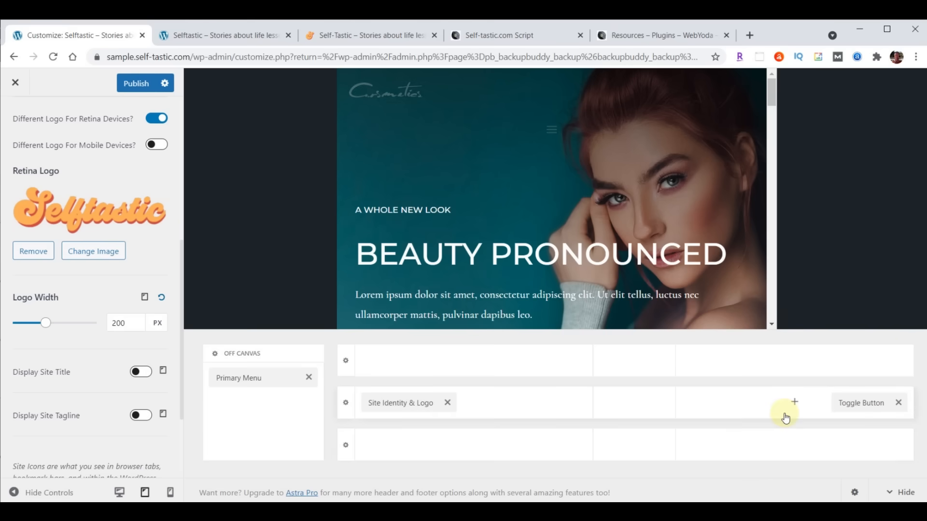
- Set the mobile logo width to 180 px
left_click(144, 298)
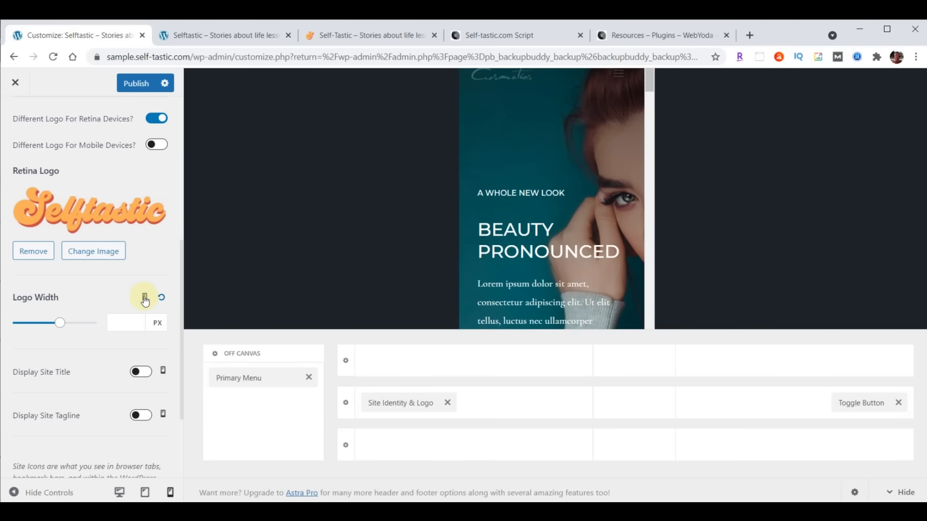
left_click(131, 315)
type("180")
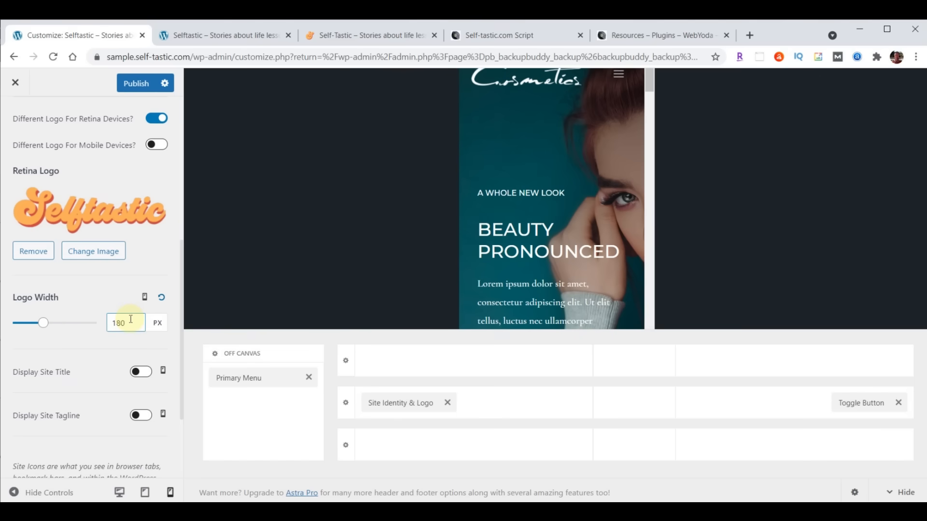
scroll(75, 352, "down", 1)
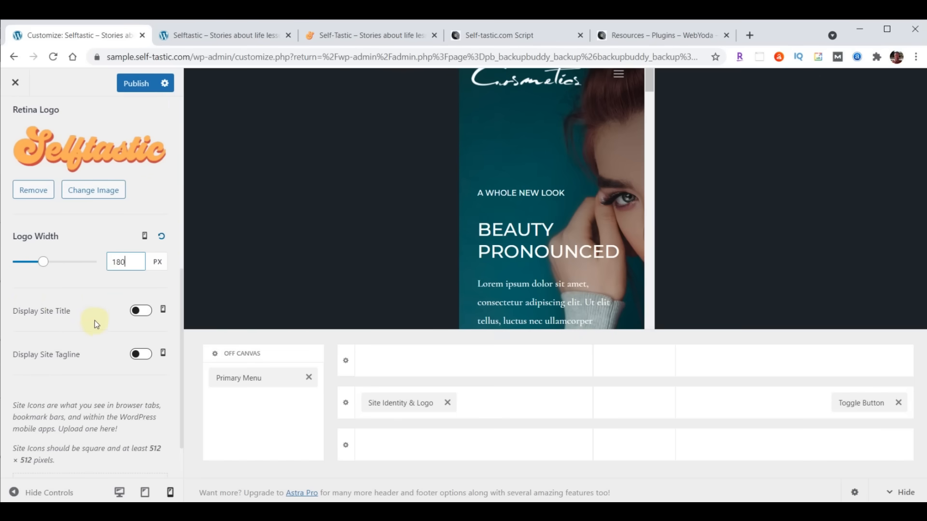
scroll(95, 323, "down", 1)
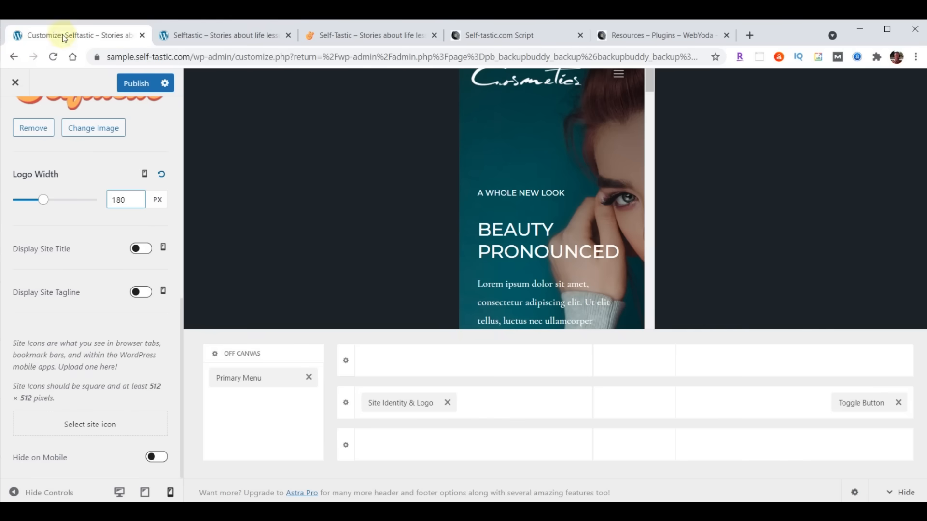
- Upload logo-favicon.png as the cropped site icon and publish the Customizer changes
left_click(87, 425)
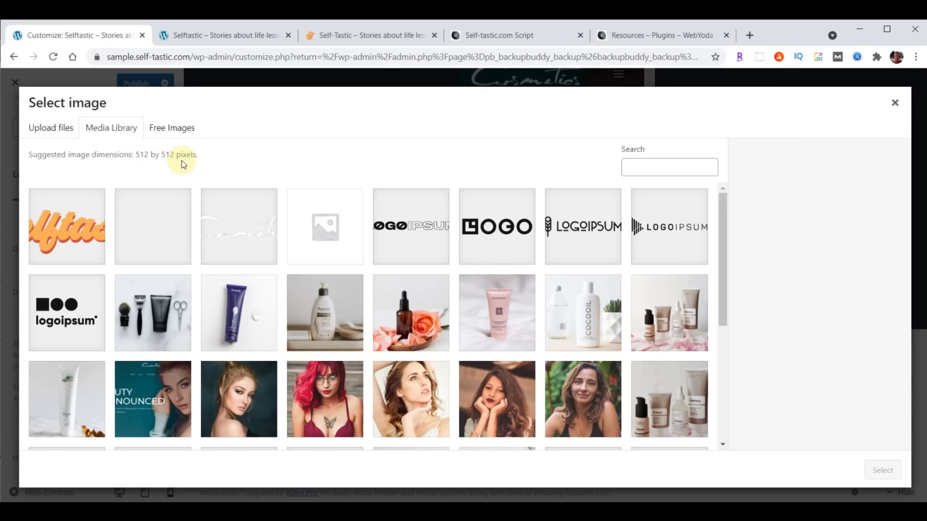
key("alt+Tab")
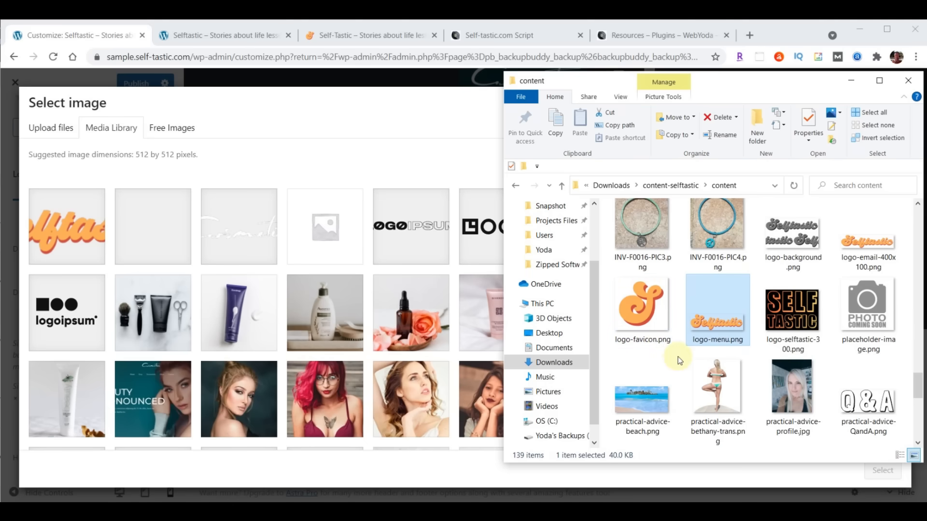
left_click_drag(637, 305, 299, 274)
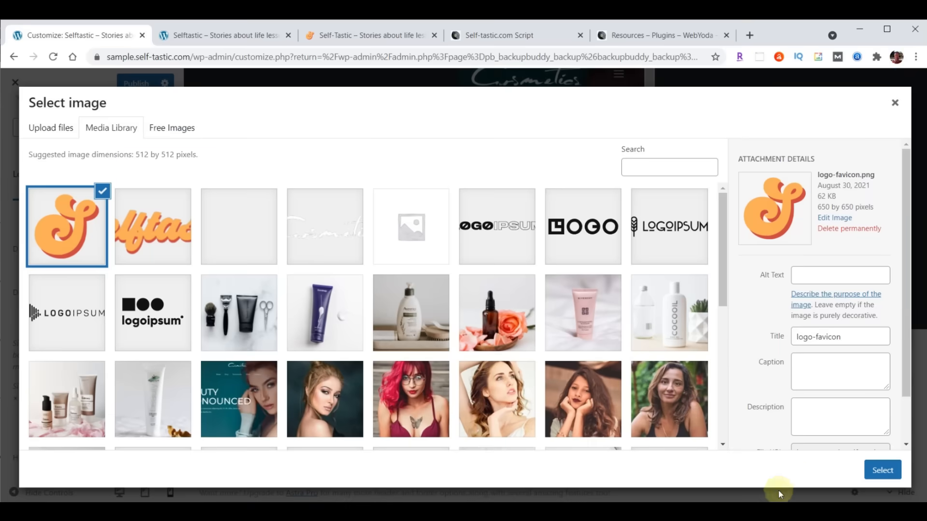
left_click(881, 471)
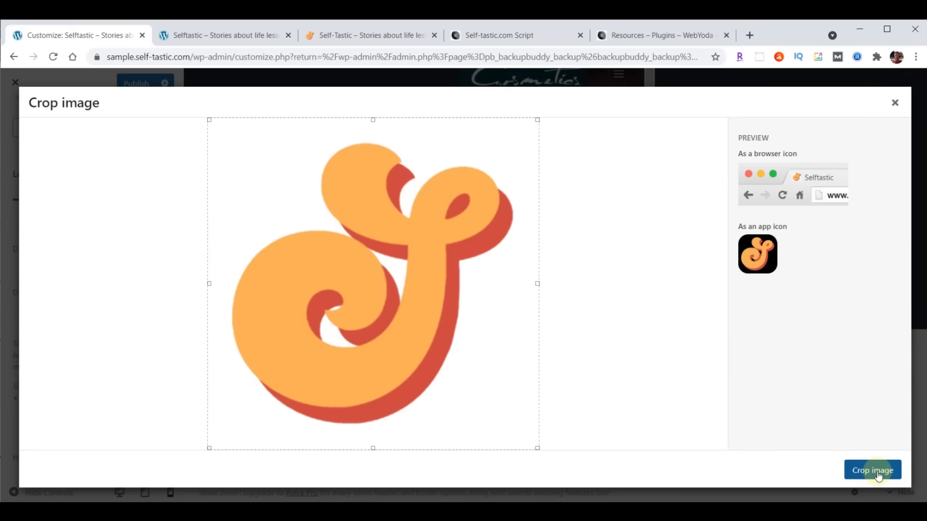
left_click(878, 475)
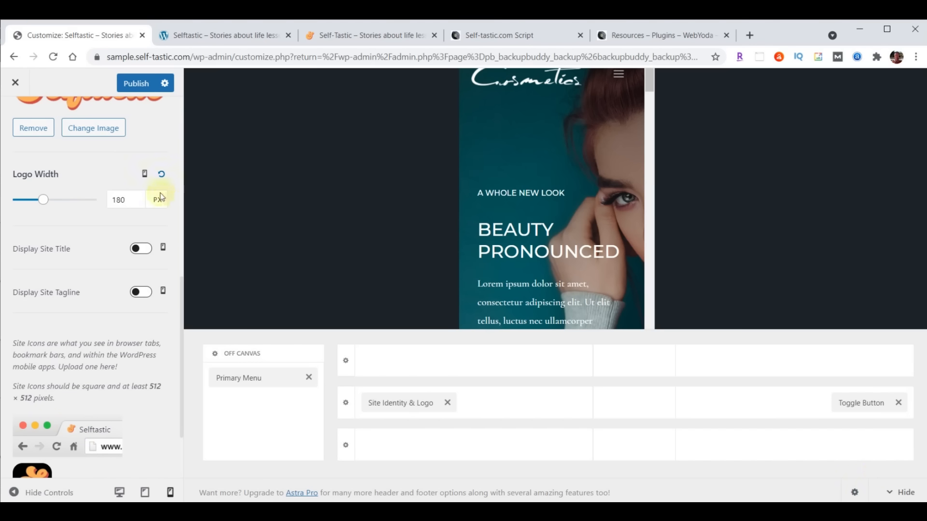
left_click(133, 85)
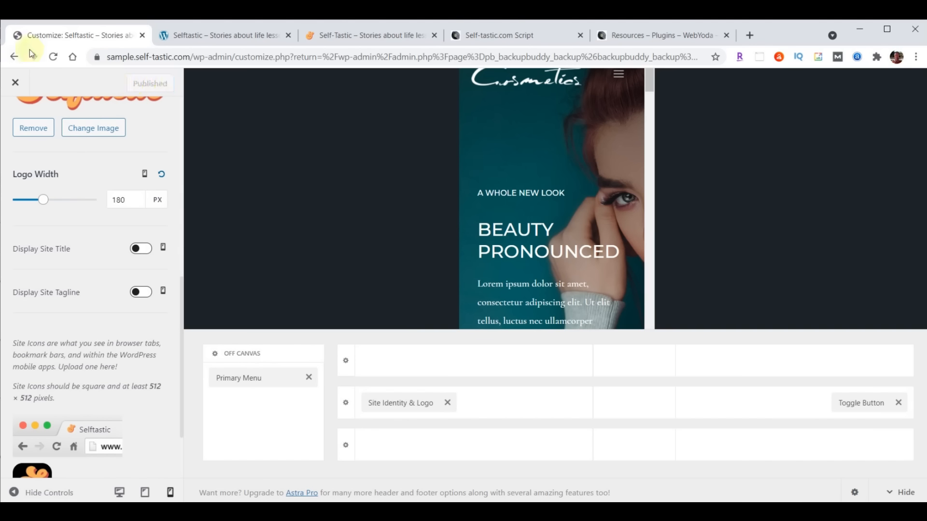
- Reload the live site to check the S favicon, then return to the Customizer's Logo section
left_click(213, 37)
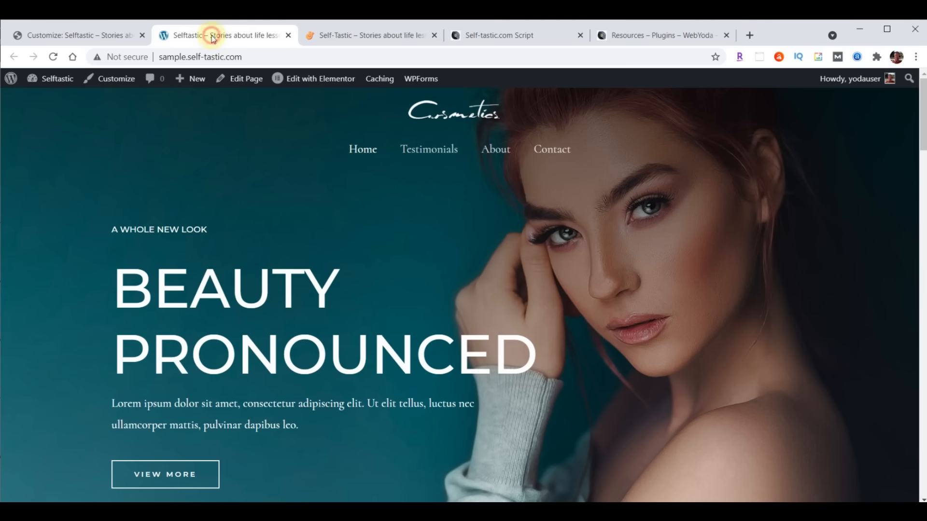
left_click(54, 57)
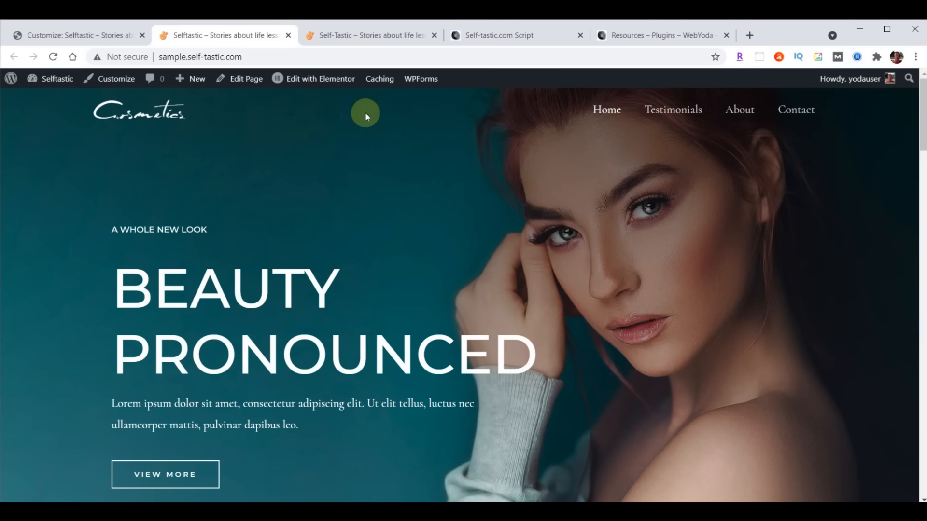
left_click(73, 31)
scroll(79, 299, "up", 5)
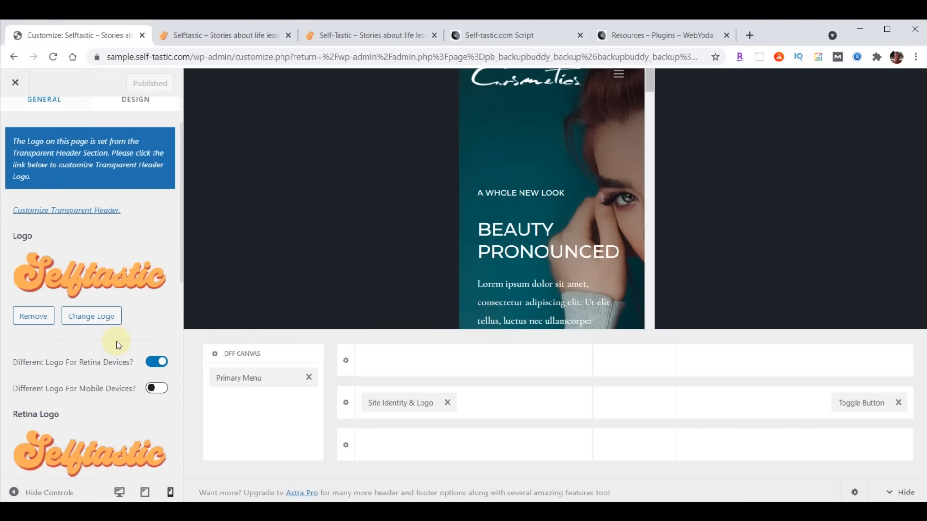
- Set the transparent header Logo to the Selftastic logo-menu.png image
scroll(102, 373, "up", 2)
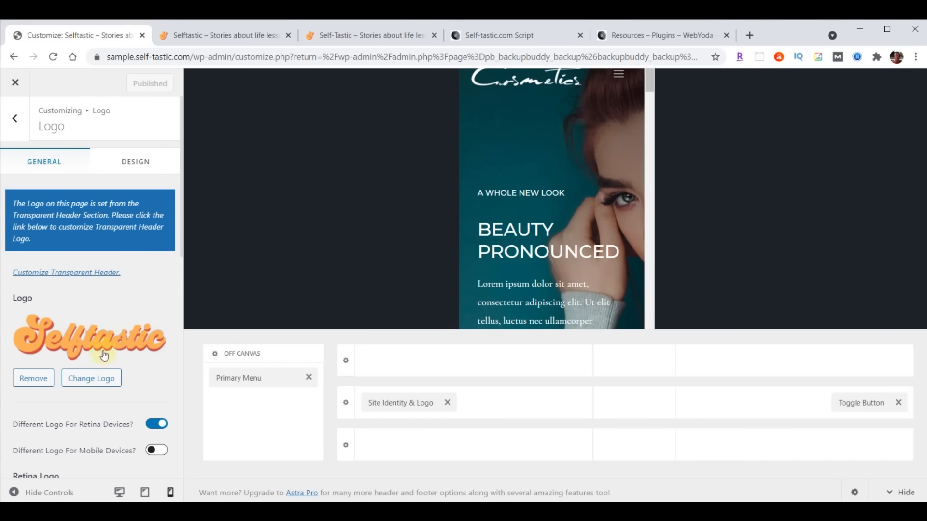
left_click(77, 273)
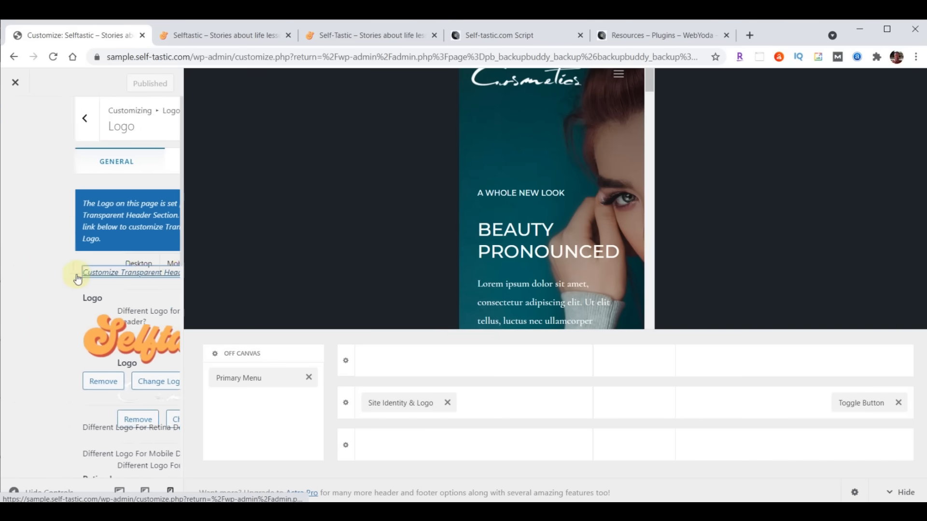
scroll(82, 273, "down", 4)
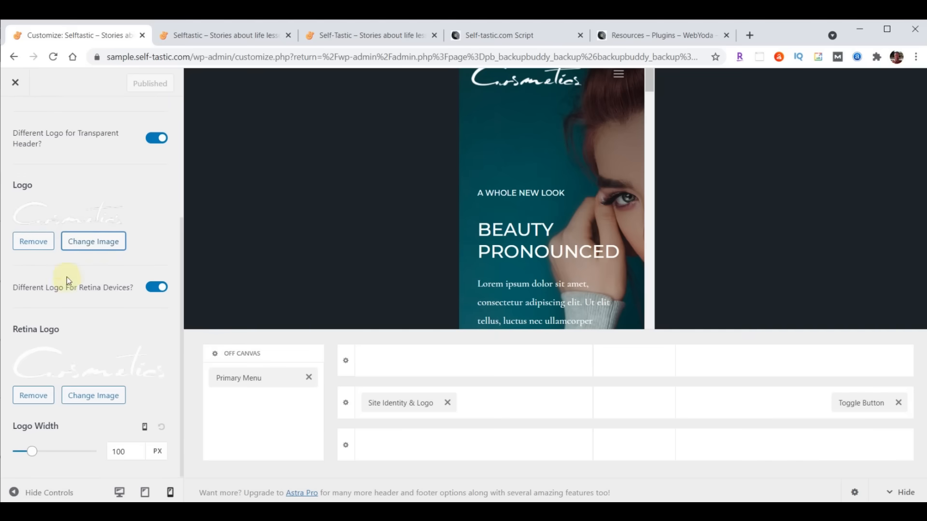
left_click(95, 248)
left_click(231, 237)
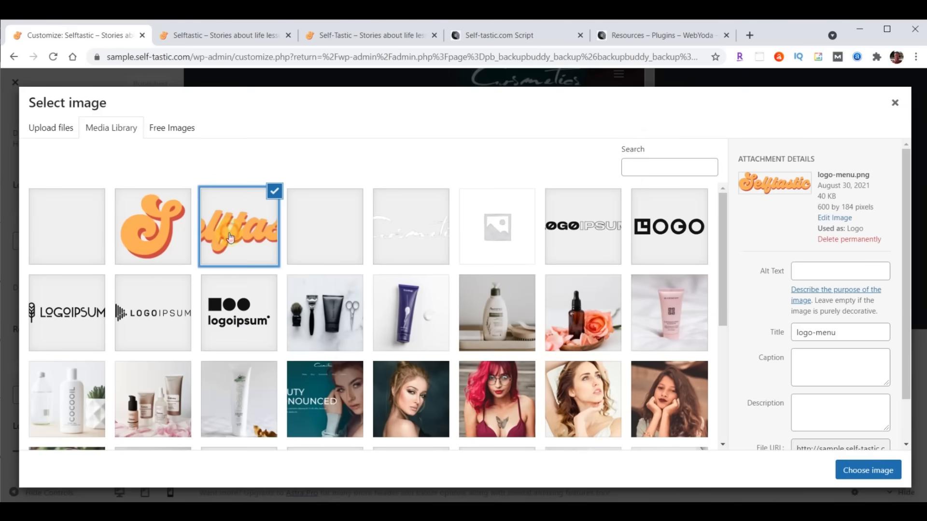
left_click(867, 472)
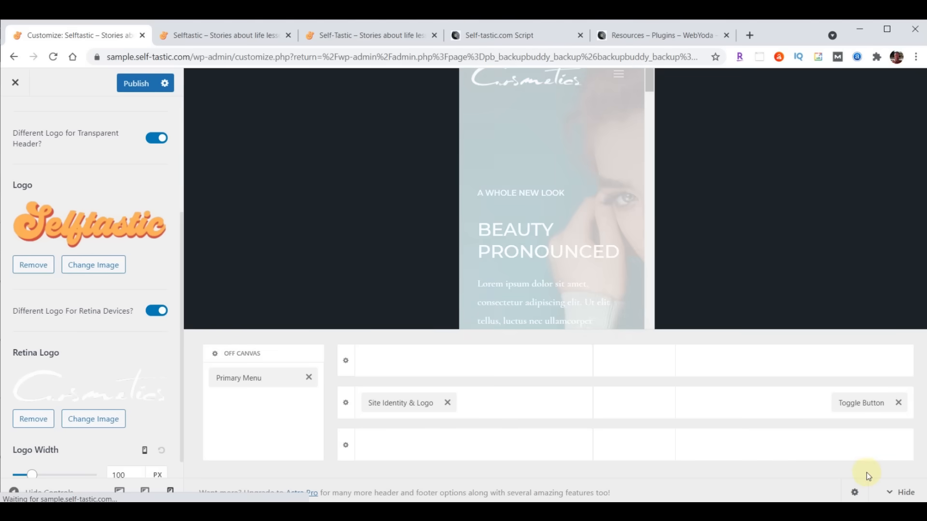
- Set the transparent header Retina Logo to logo-menu.png as well
left_click(90, 421)
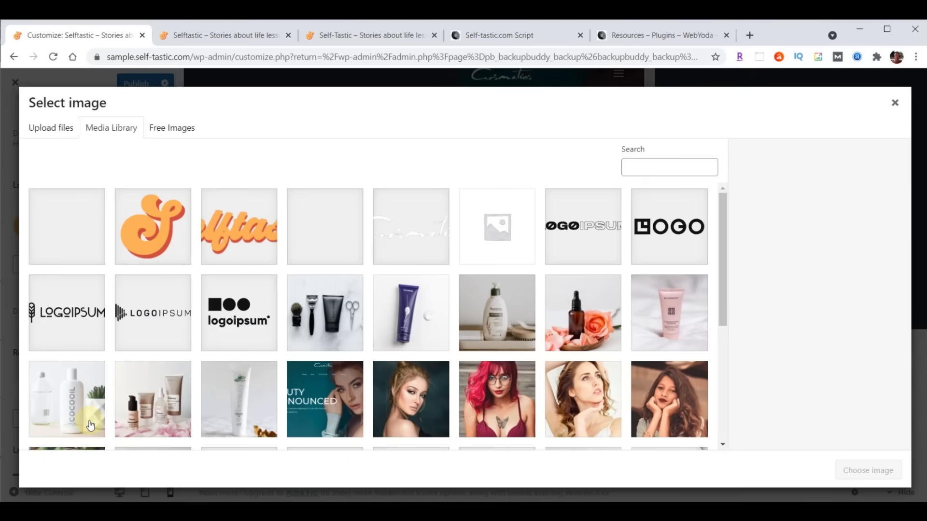
left_click(229, 234)
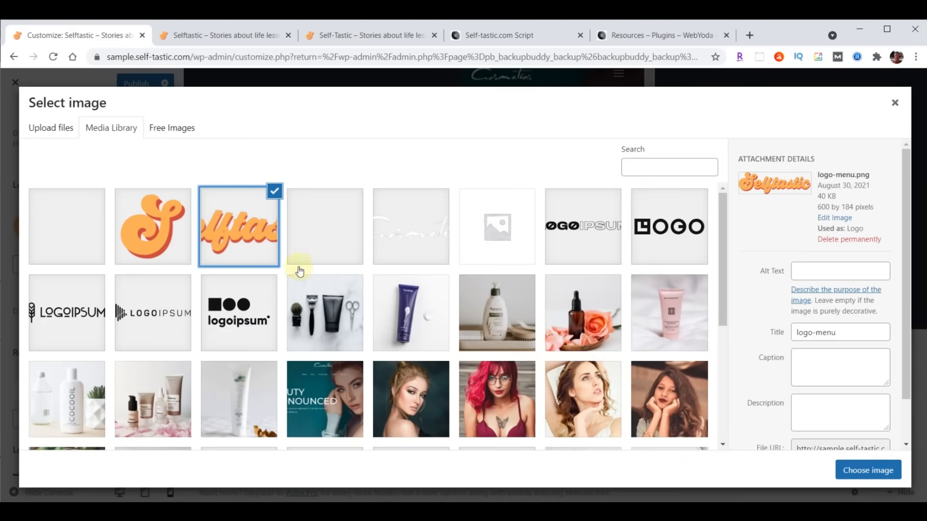
left_click(864, 470)
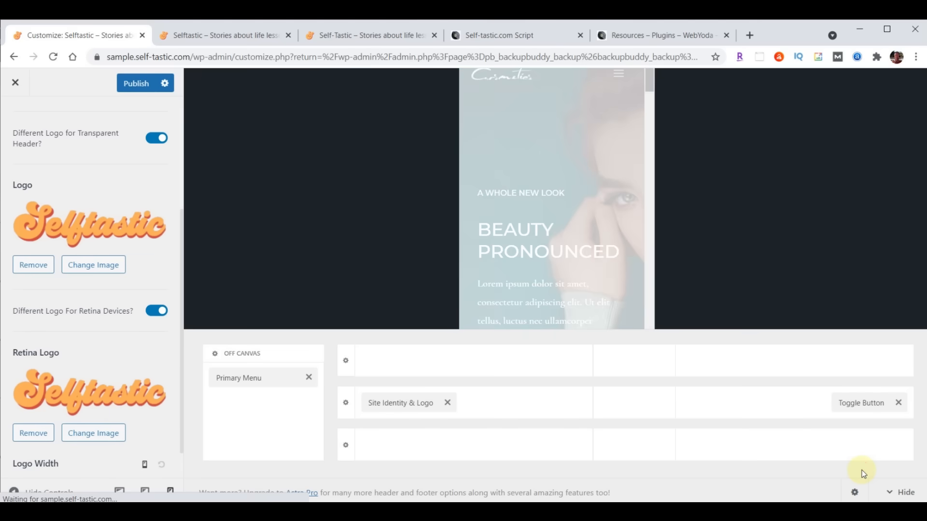
scroll(112, 304, "down", 1)
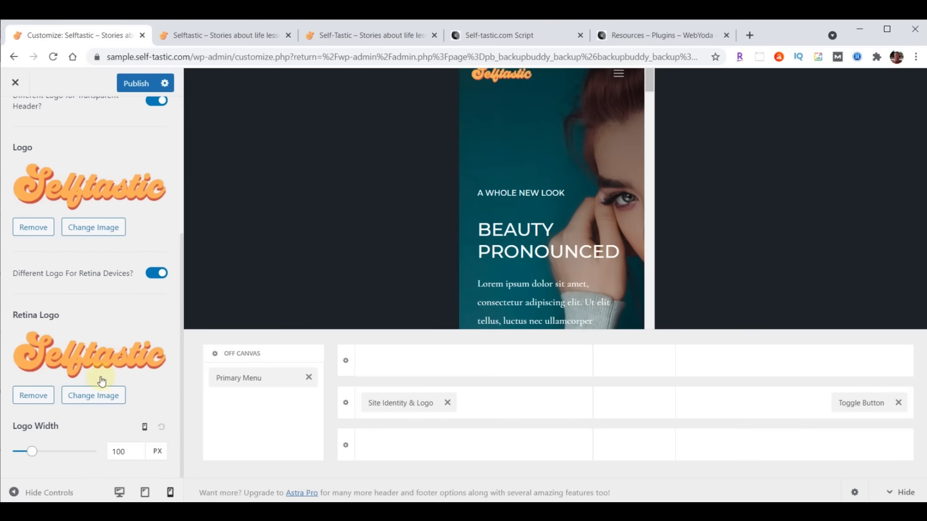
- Change the transparent header logo width from 150 to 230 px on desktop and from 120 to 200 px on tablet
left_click(145, 428)
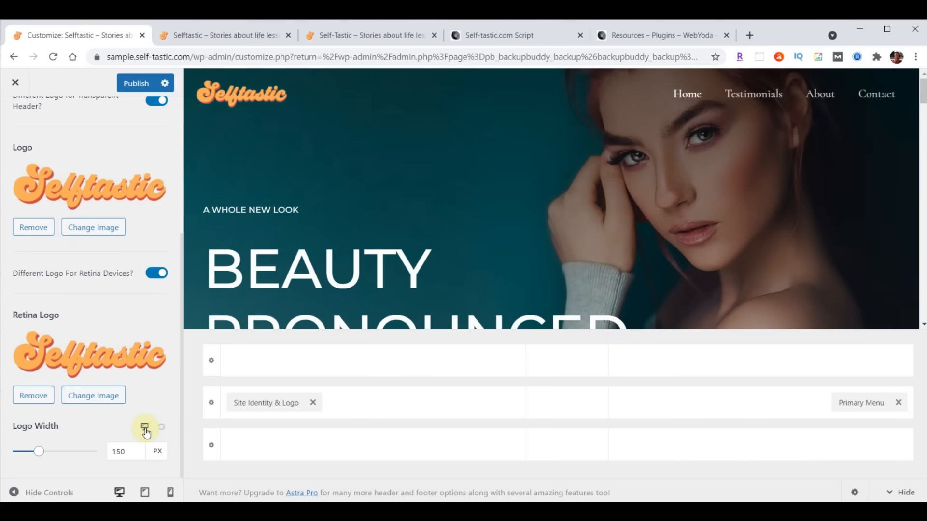
left_click_drag(130, 452, 93, 458)
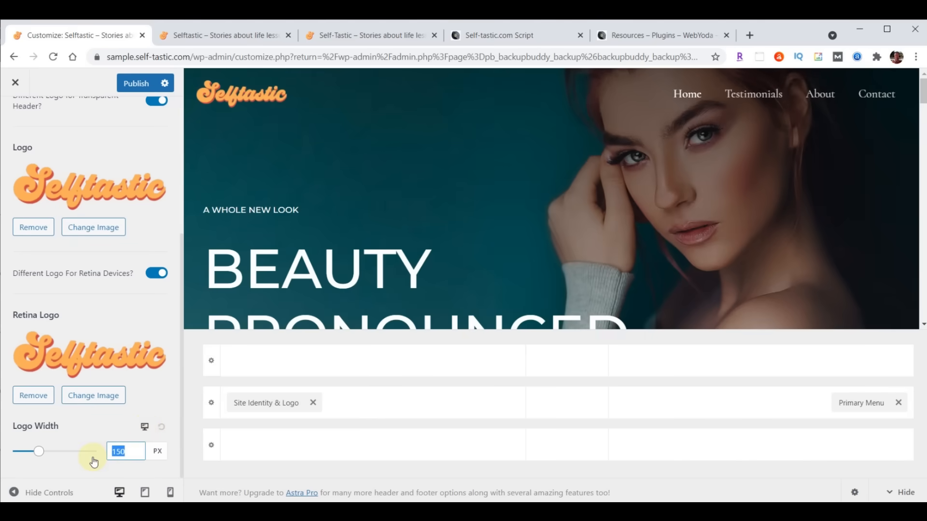
type("230")
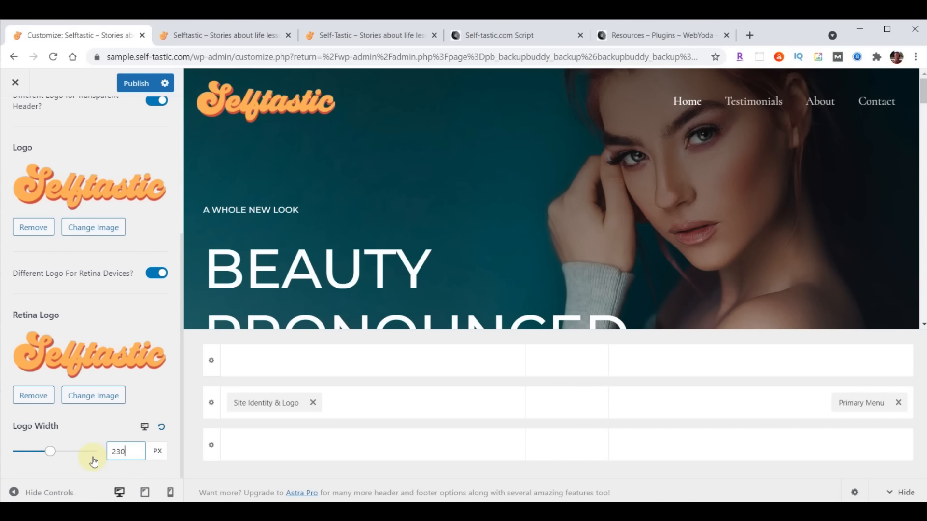
left_click(145, 427)
left_click_drag(134, 452, 100, 451)
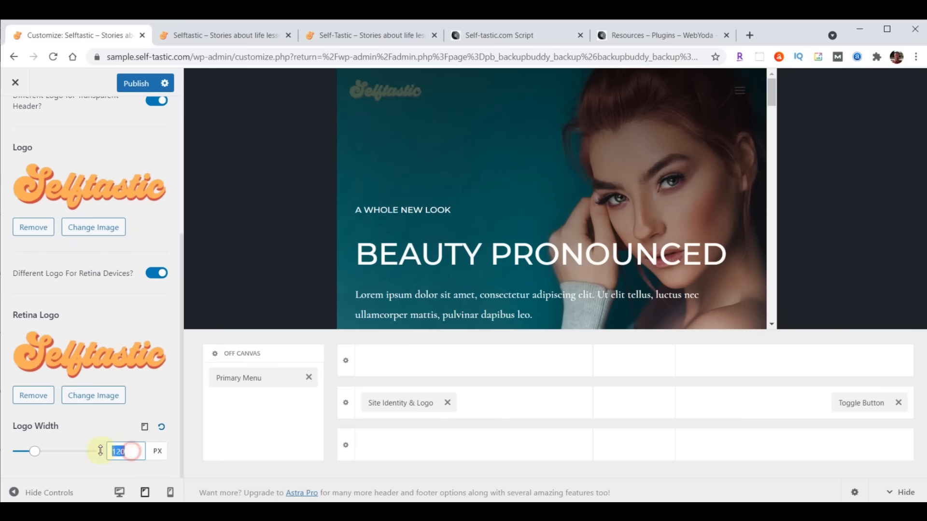
type("200")
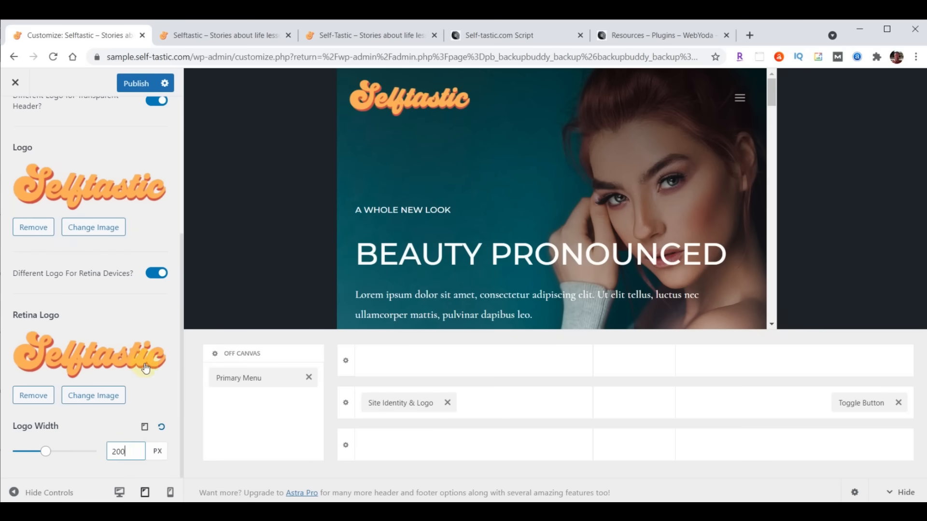
- Set the mobile logo width to 180 px, publish, and reload the live site
left_click(145, 427)
left_click_drag(130, 452, 98, 451)
type("180")
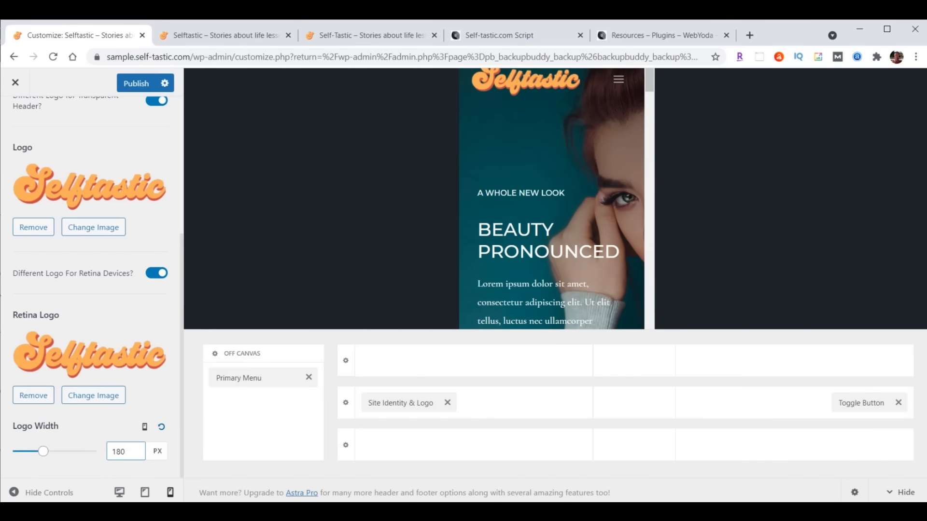
left_click(134, 86)
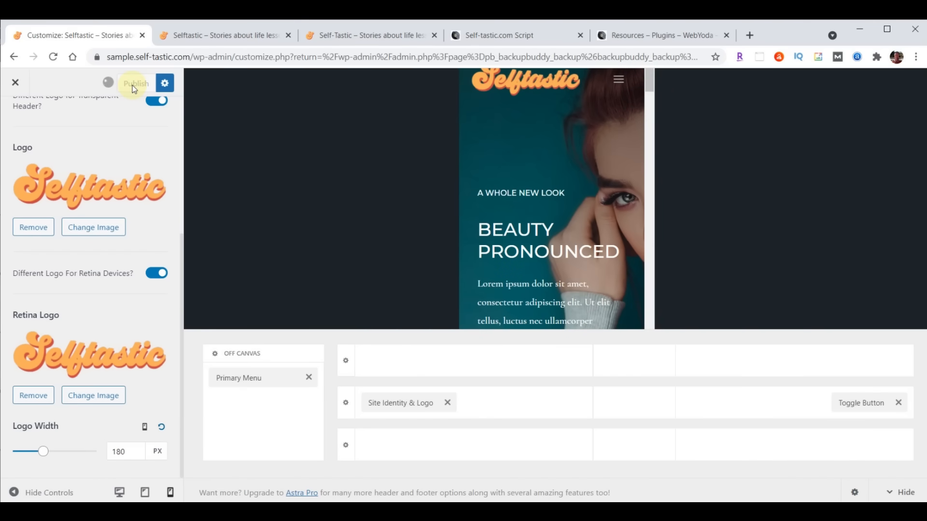
left_click(53, 57)
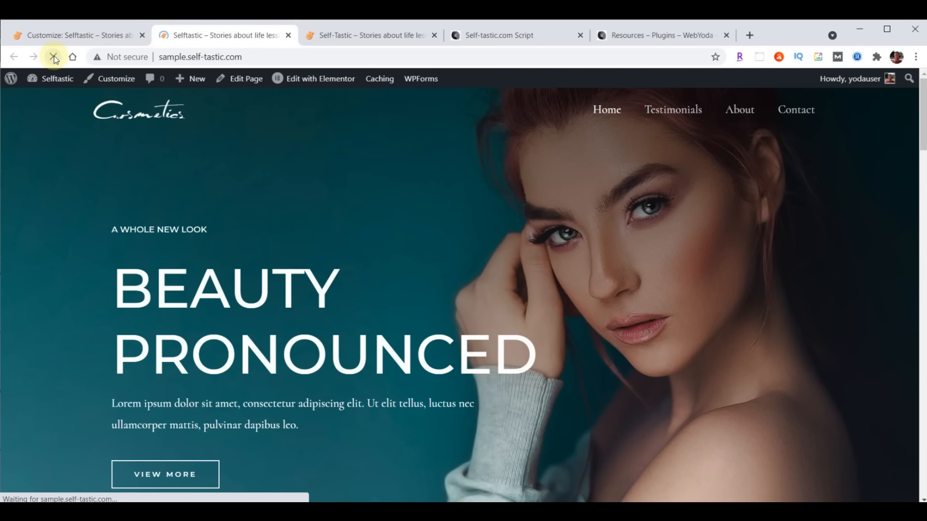
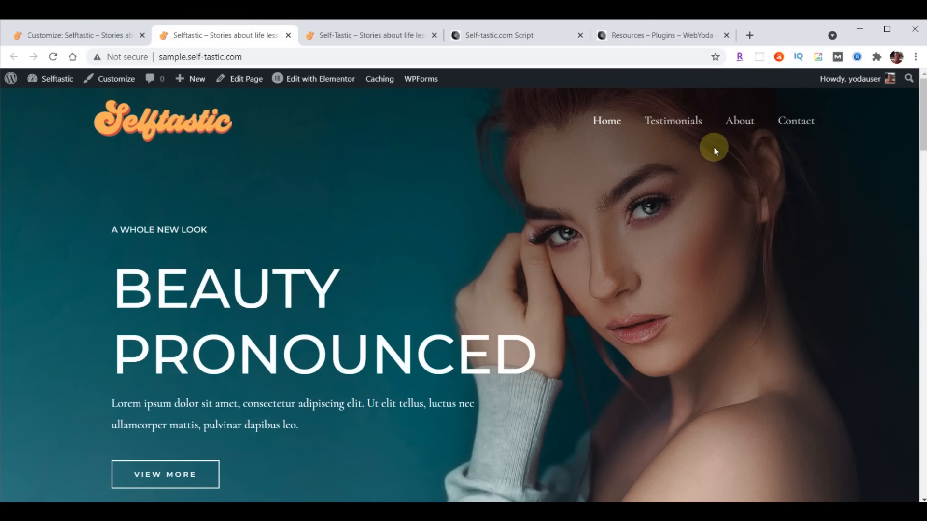
- Exit the customizer back to the BackupBuddy Create Backup page in the admin
left_click(77, 36)
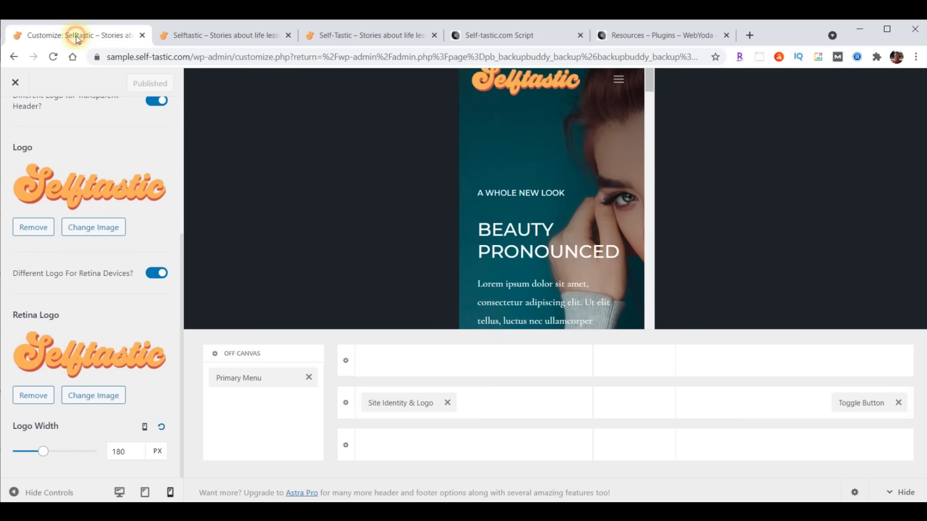
left_click(14, 84)
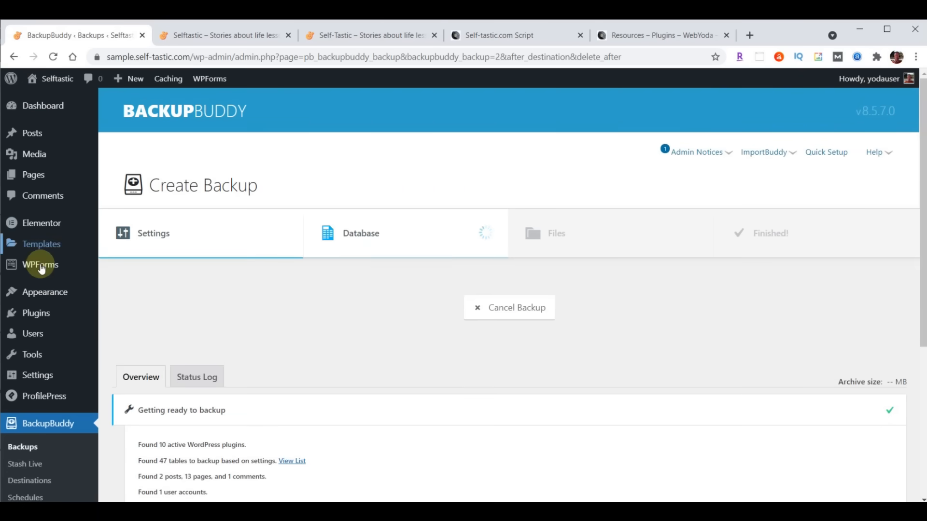
- Bring up the Primary Menu's design options in the customizer's Header Builder
mouse_move(39, 294)
left_click(126, 312)
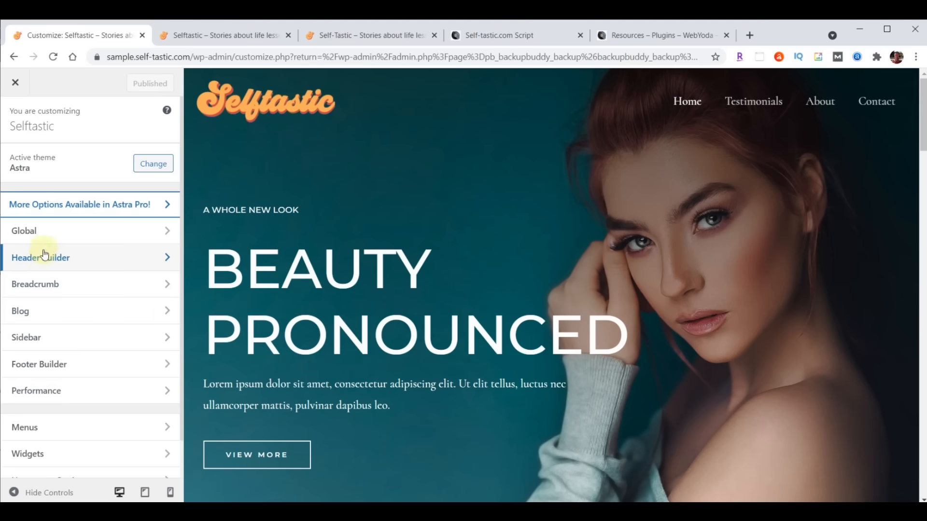
left_click(43, 259)
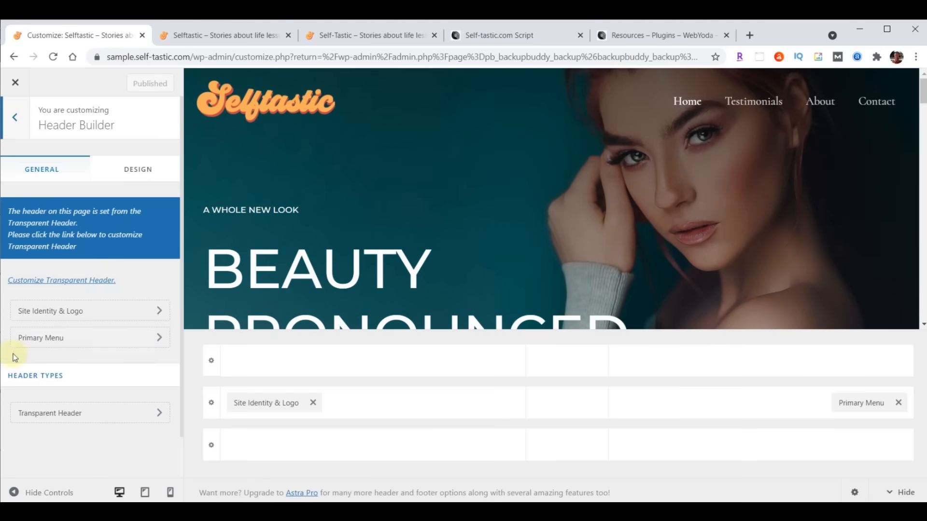
left_click(56, 338)
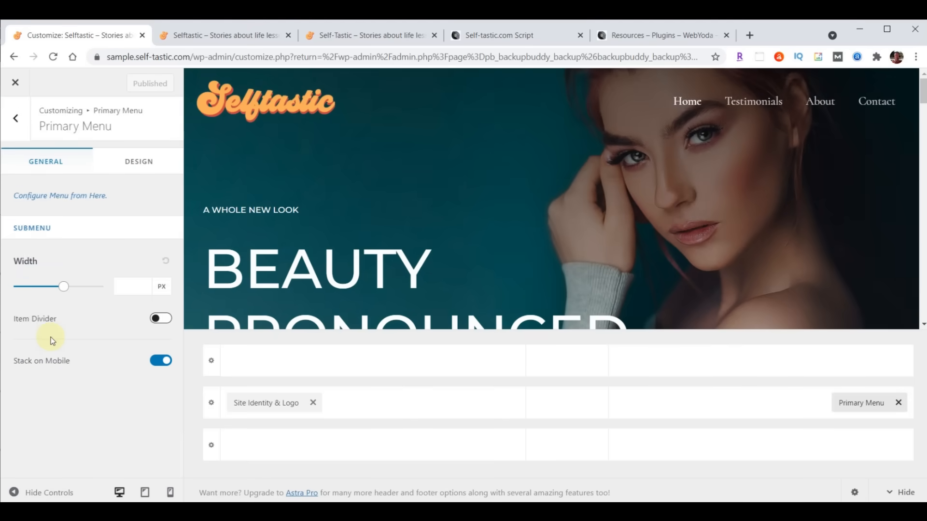
left_click(136, 165)
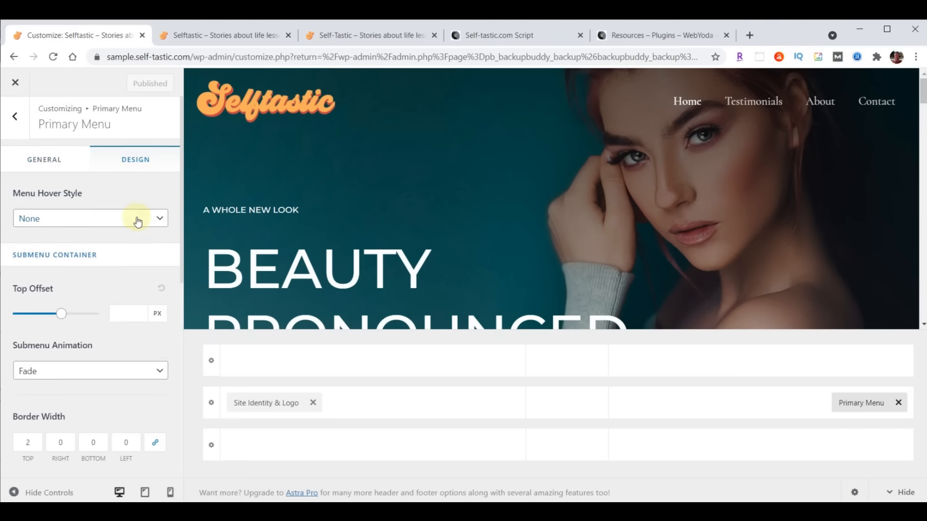
scroll(137, 221, "down", 3)
scroll(136, 221, "down", 3)
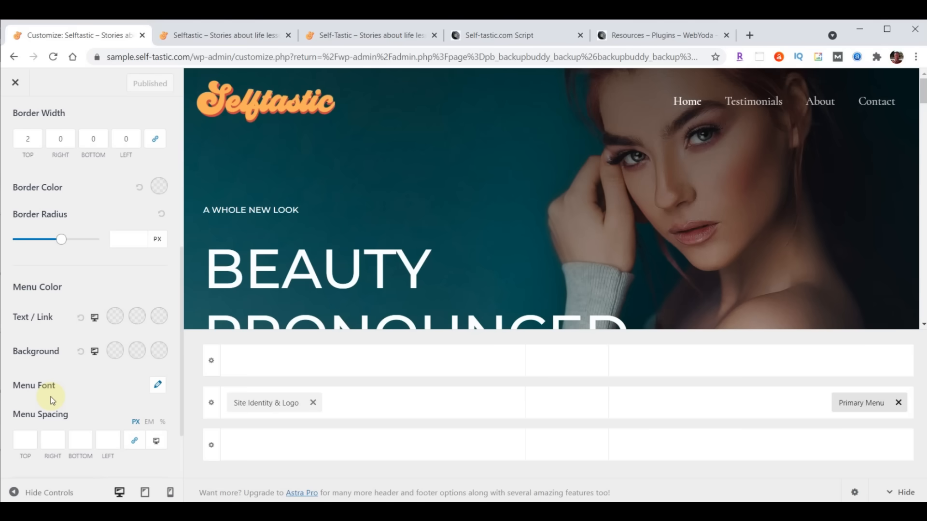
- Set the menu font to Open Sans Condensed at size 24
left_click(158, 390)
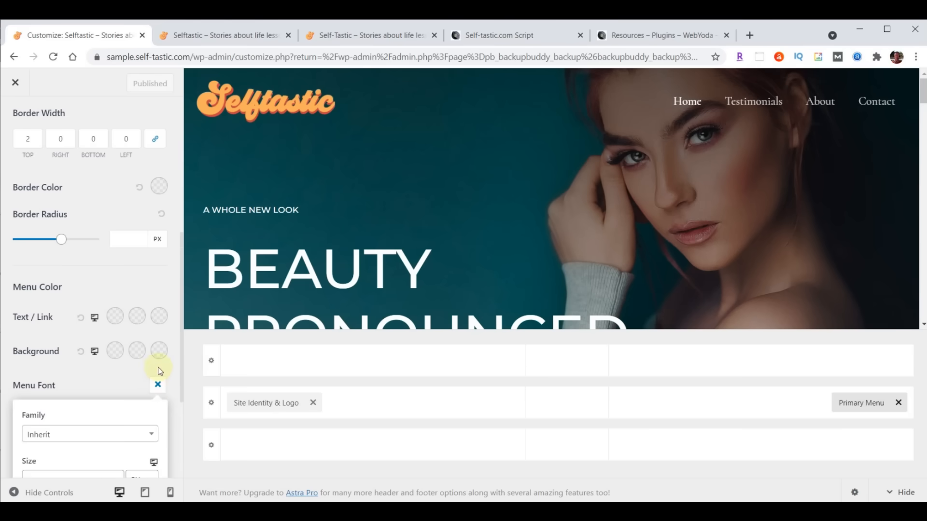
scroll(156, 370, "down", 2)
left_click(71, 317)
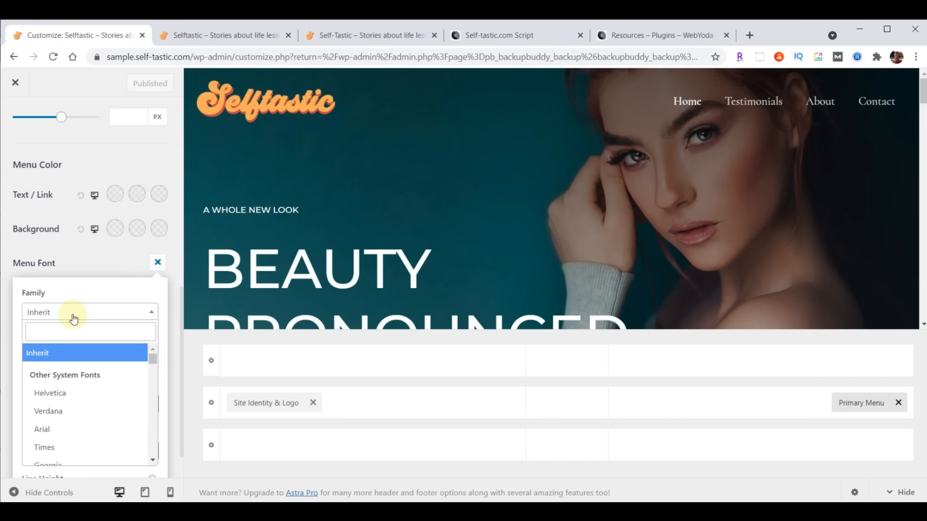
type("open")
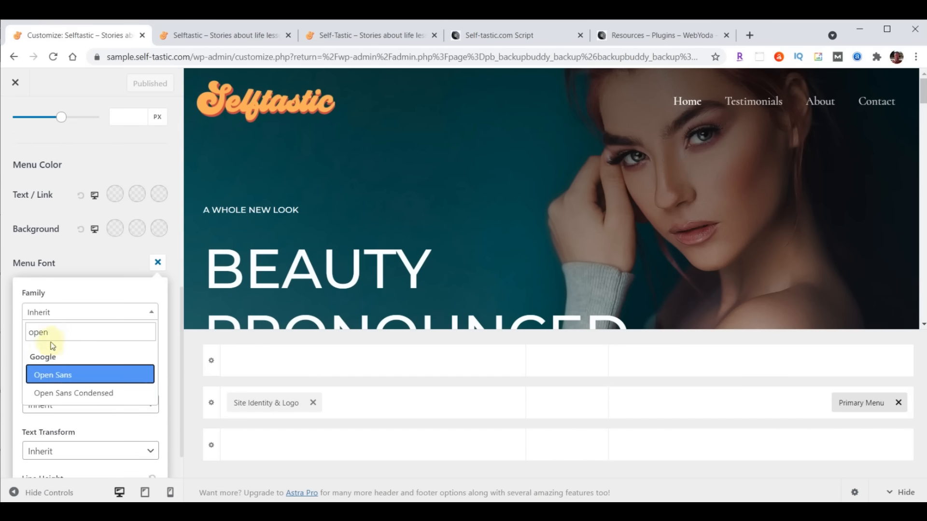
left_click(66, 395)
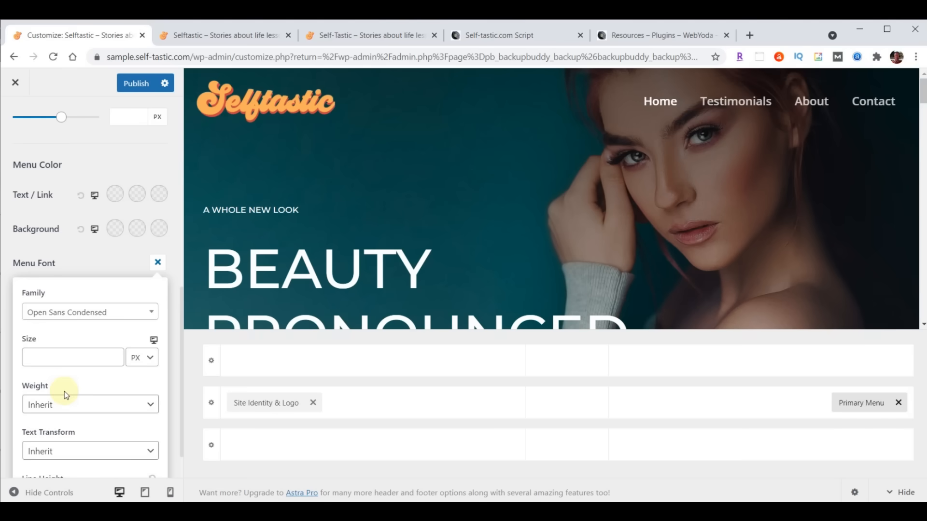
left_click(58, 358)
type("24")
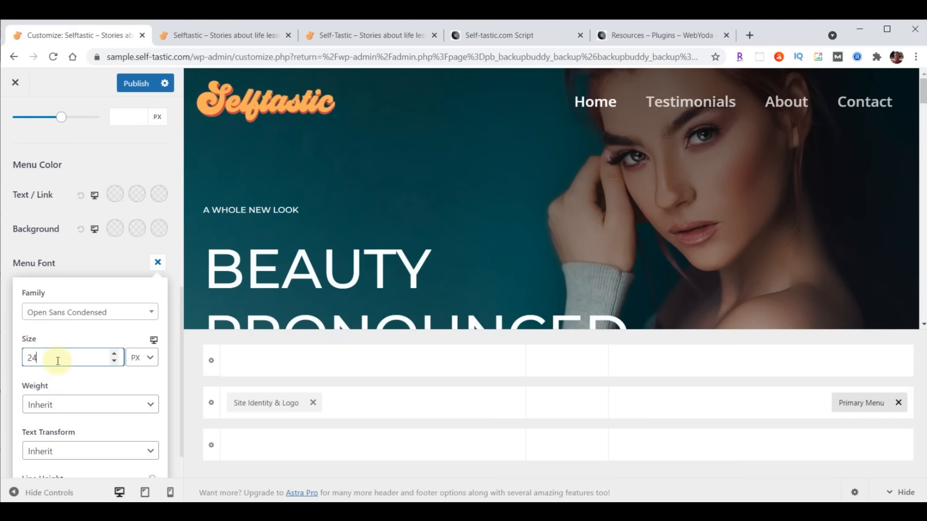
- Publish the menu font and reload the live homepage to check the larger menu text
left_click(134, 86)
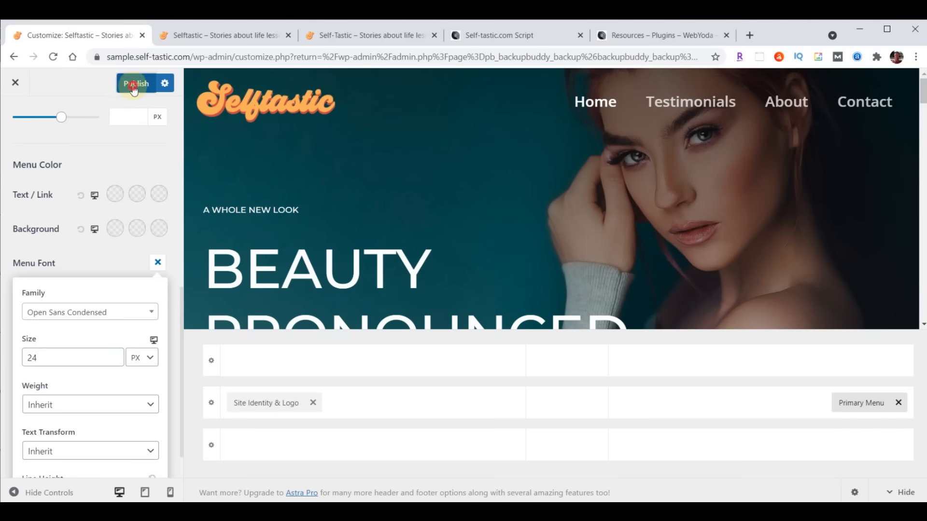
left_click(227, 35)
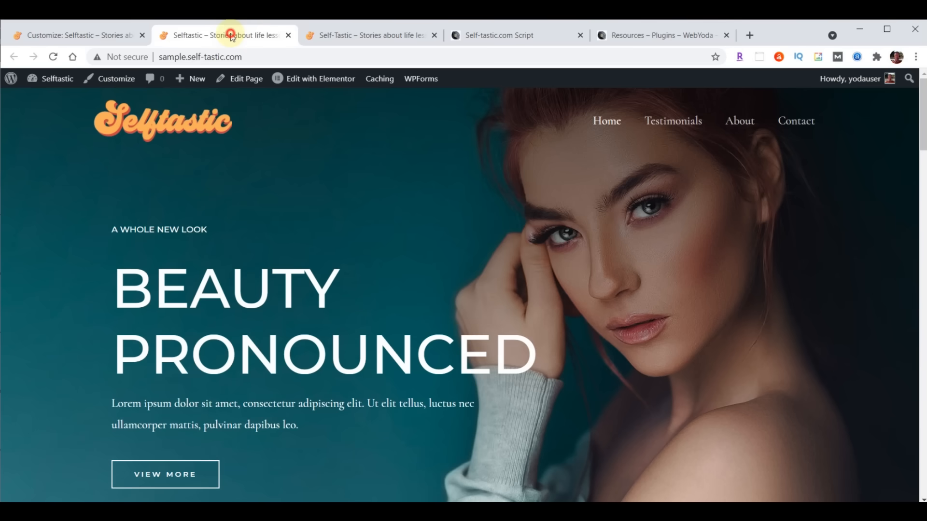
left_click(54, 57)
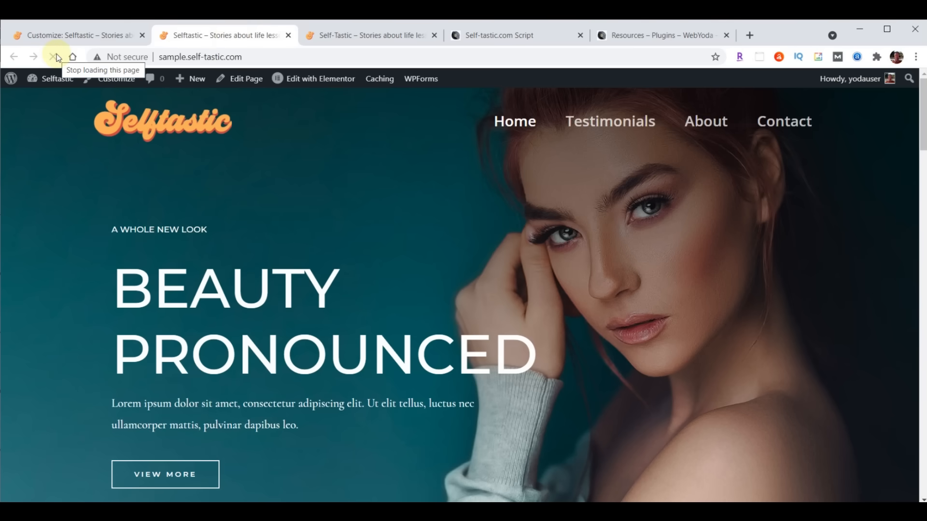
left_click(56, 37)
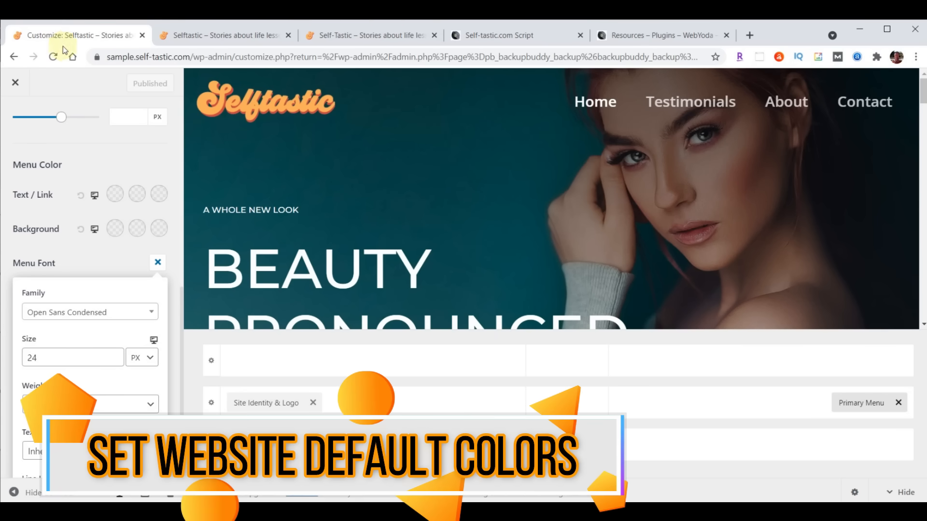
- Reopen Global > Colors in the customizer and paste #a8e0d9 as the site Background colour
left_click(16, 86)
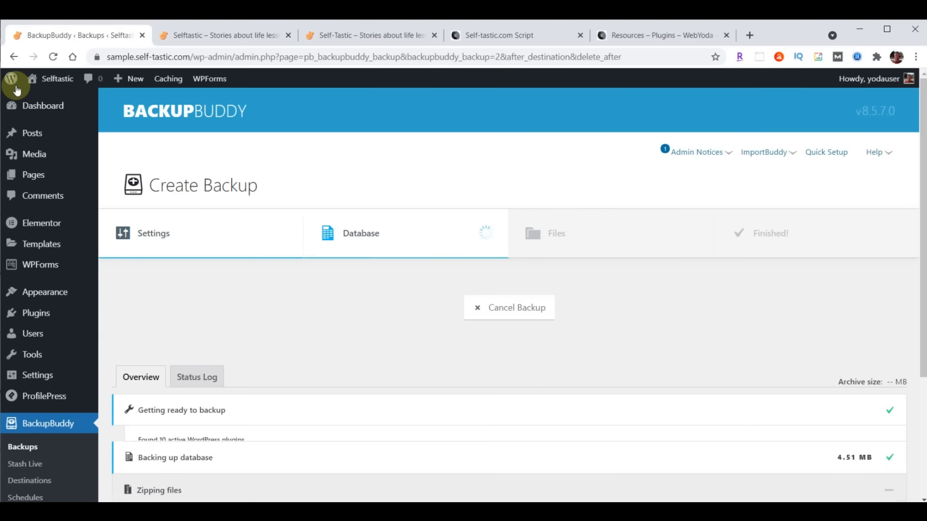
mouse_move(35, 293)
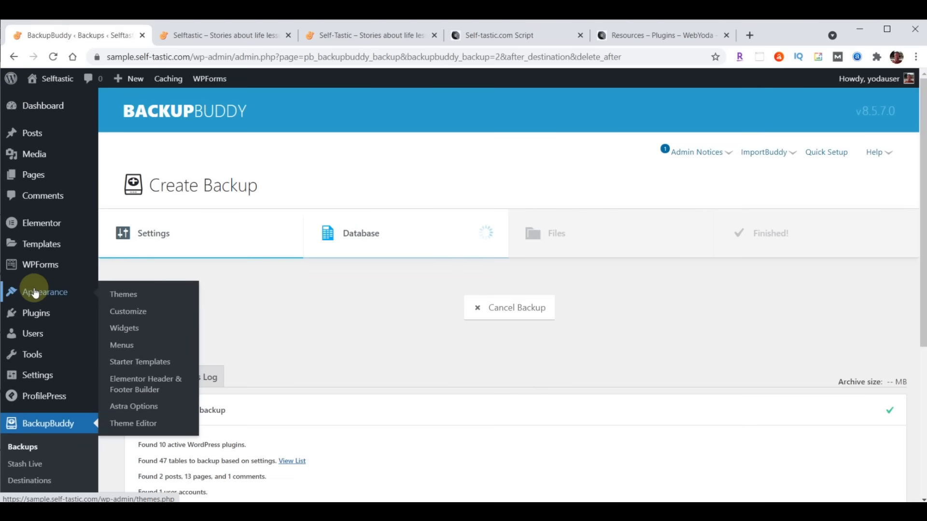
left_click(123, 309)
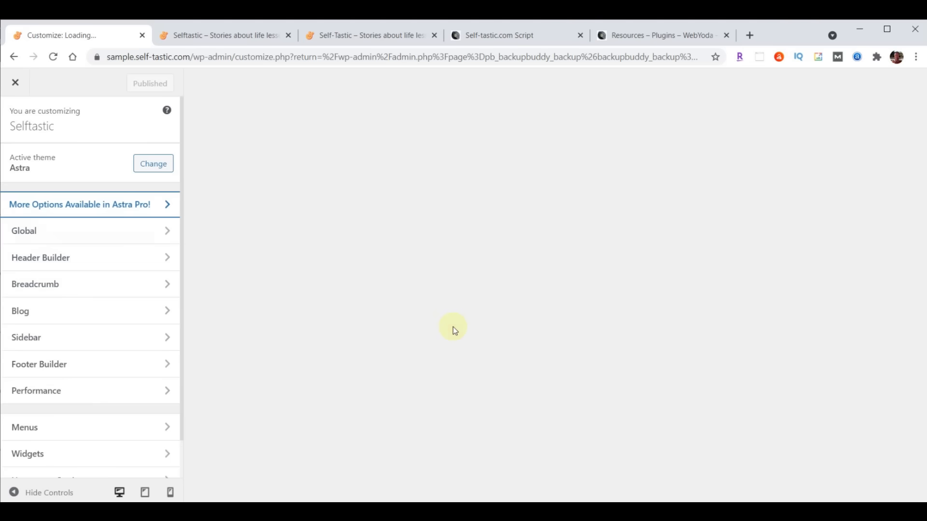
left_click(50, 230)
left_click(44, 180)
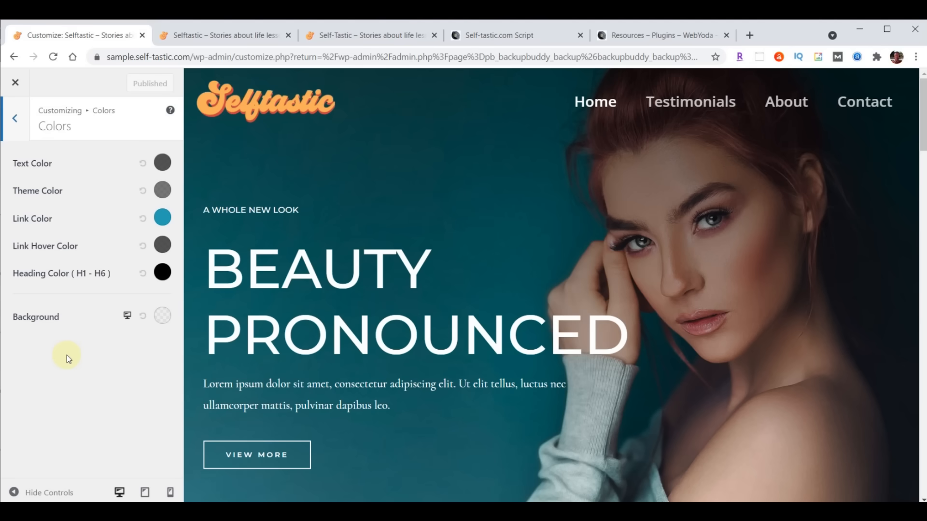
left_click(162, 320)
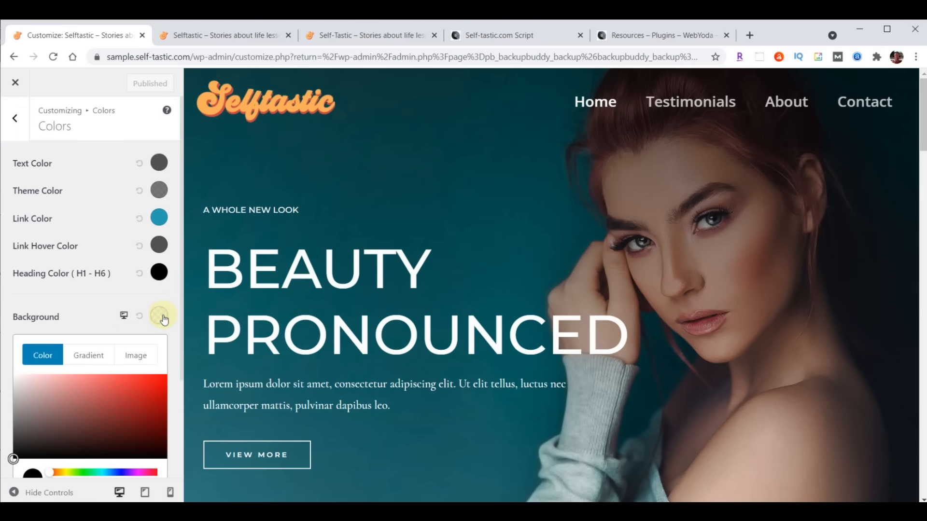
scroll(120, 341, "down", 3)
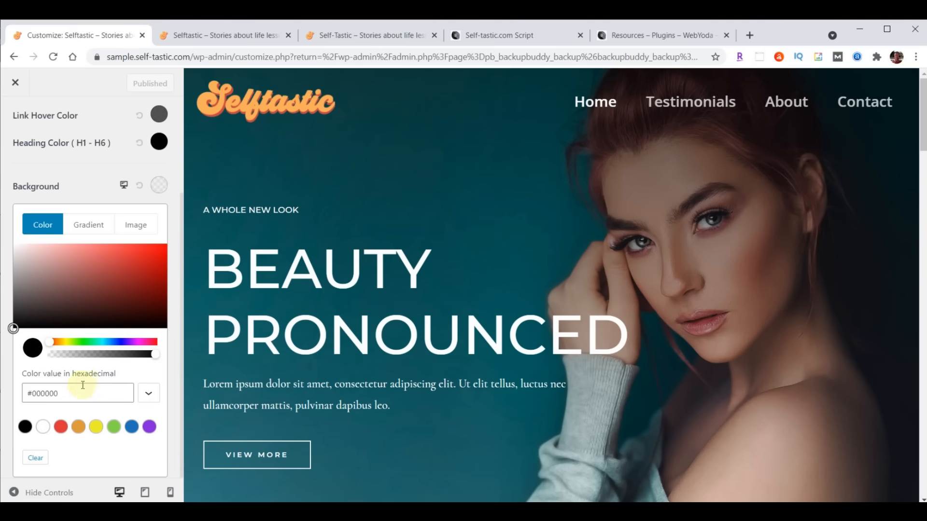
triple_click(38, 396)
type("#a8e0d9")
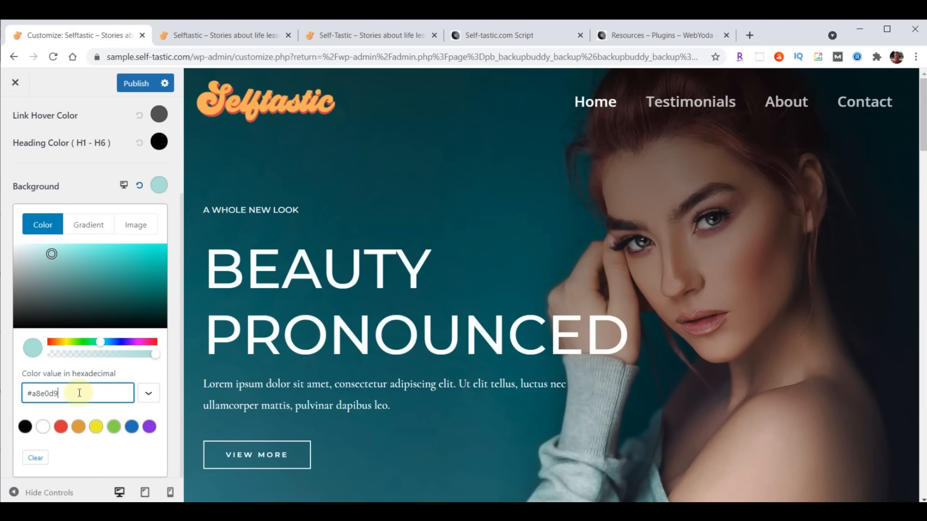
- Verify the Light Blue #A8E0D9 code in the script doc, then publish the background
left_click(492, 35)
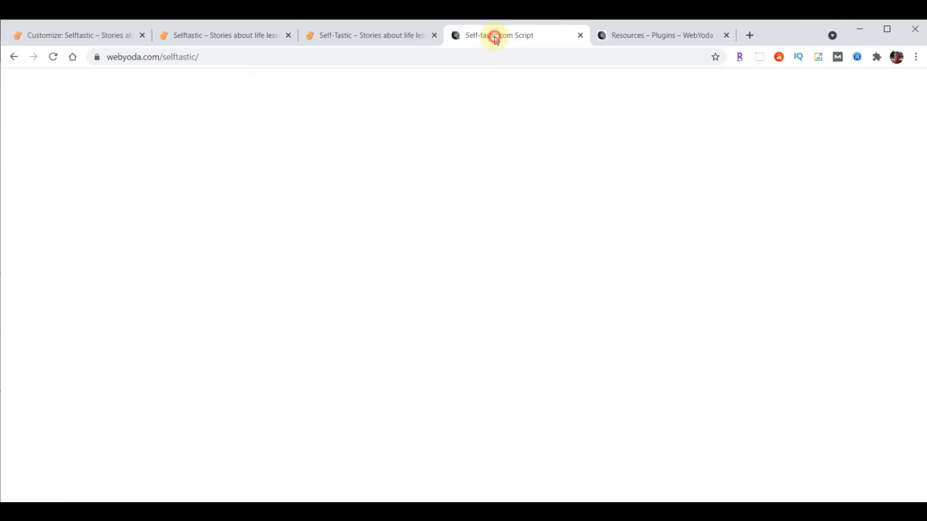
scroll(869, 332, "up", 20)
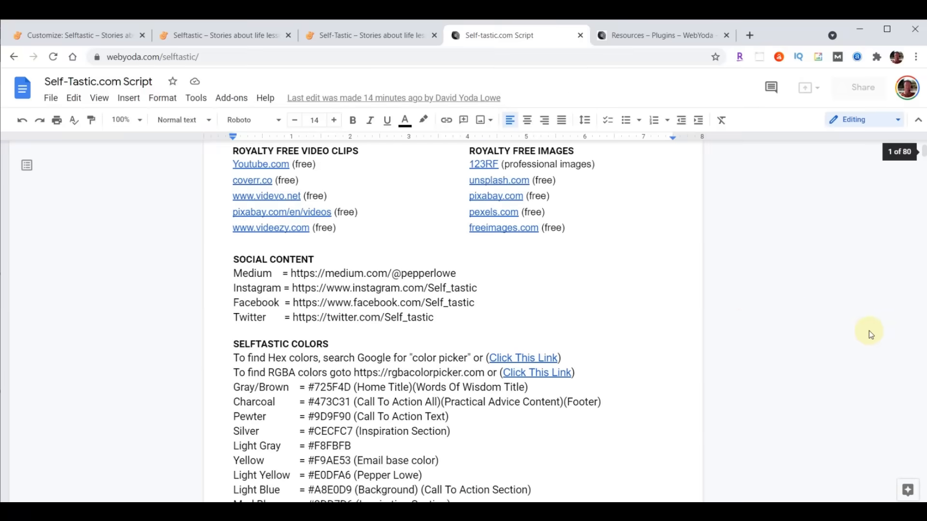
scroll(486, 362, "down", 5)
scroll(507, 310, "up", 3)
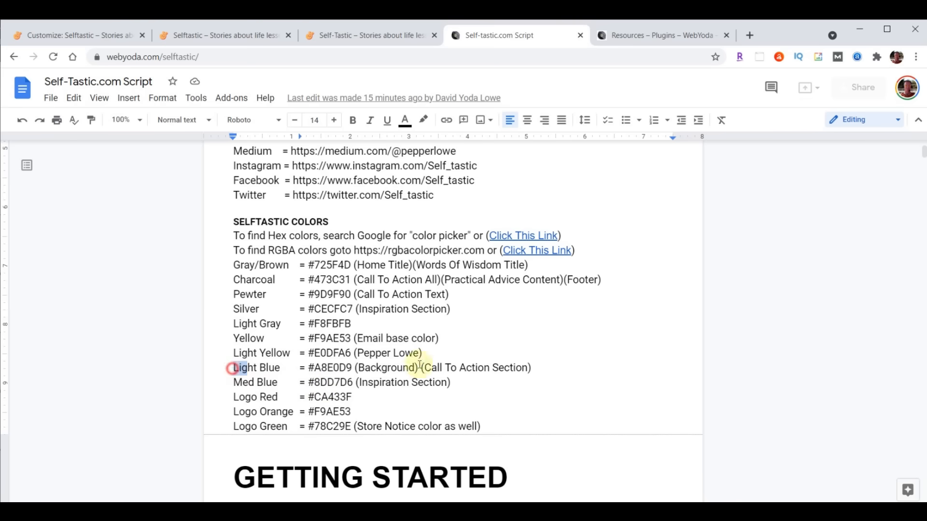
left_click_drag(234, 368, 601, 371)
left_click_drag(309, 368, 352, 368)
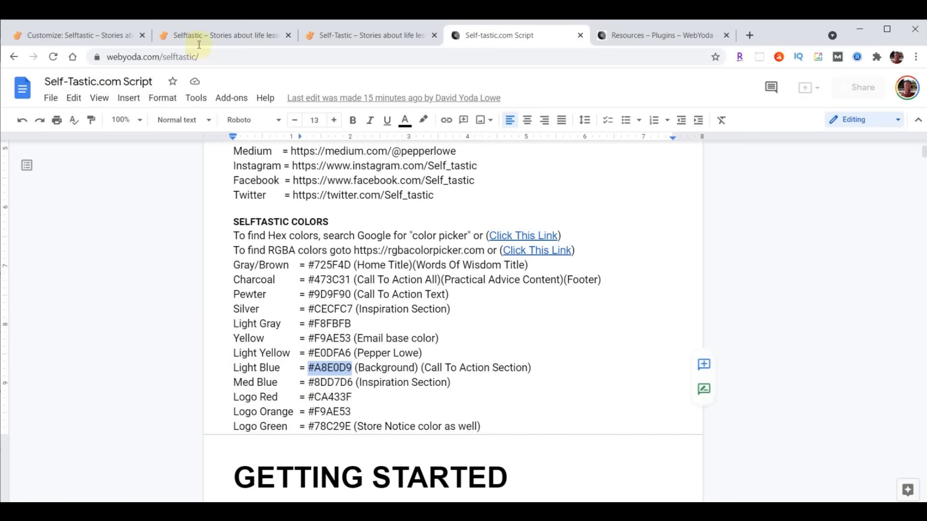
left_click(78, 35)
left_click(135, 83)
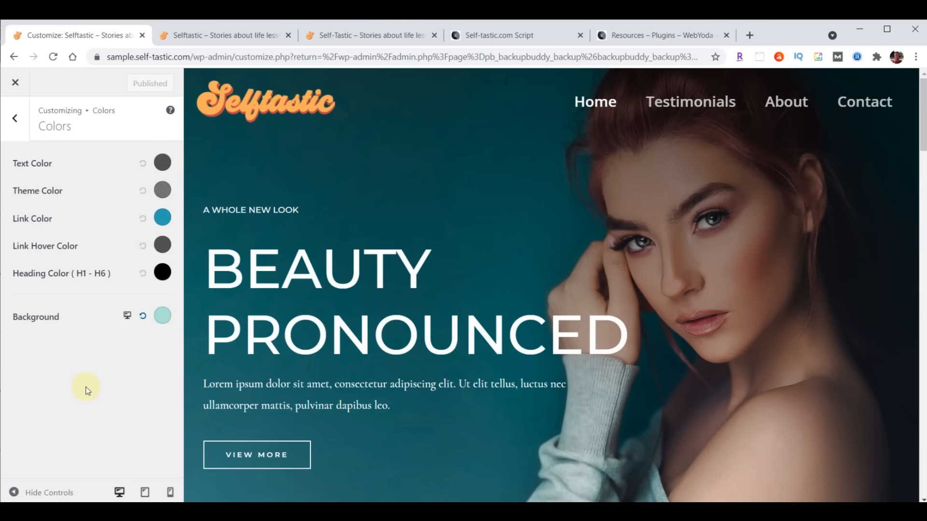
- Exit the customizer and check the new background on the live Testimonials page
left_click(16, 85)
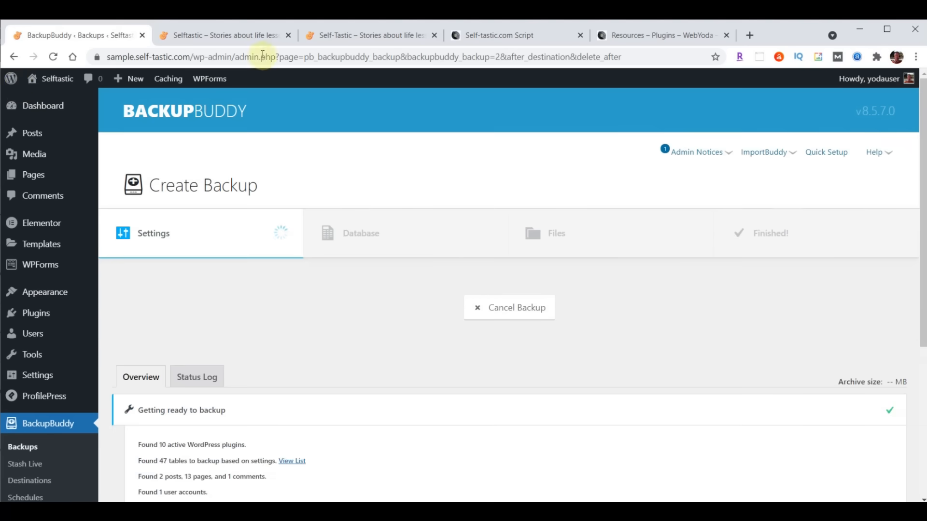
left_click(241, 37)
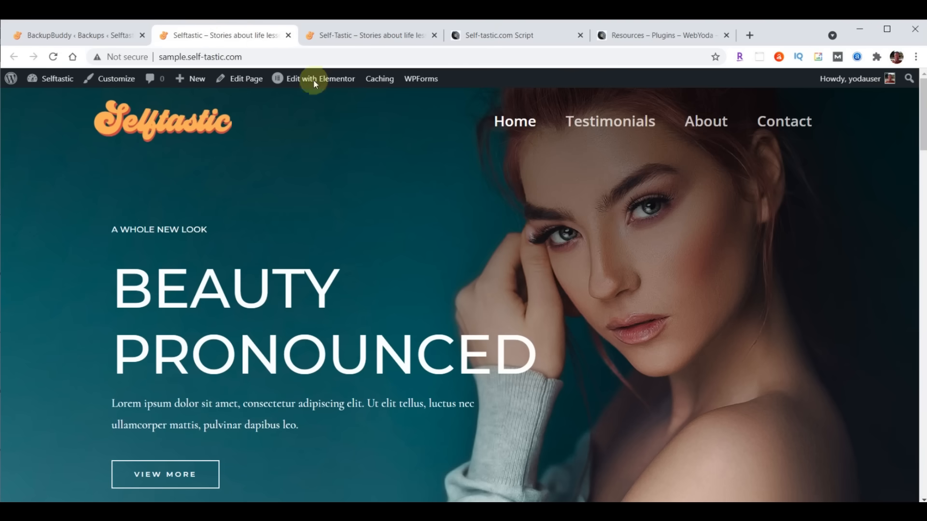
left_click(604, 128)
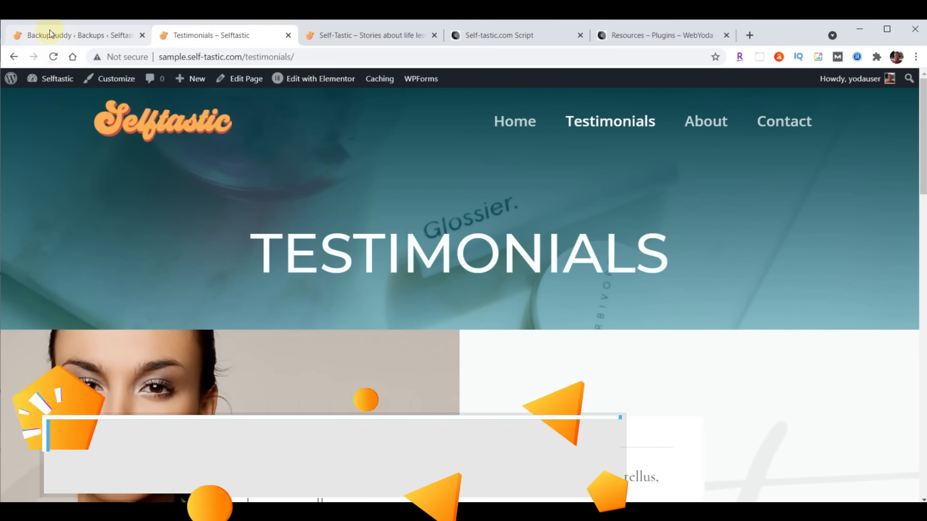
left_click(50, 35)
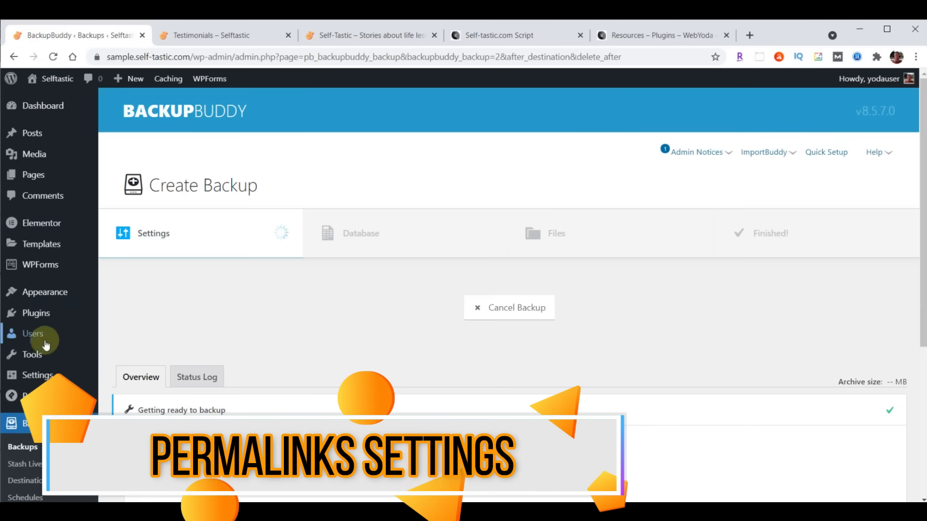
- Save the permalink structure as Post name under Settings > Permalinks
left_click(34, 379)
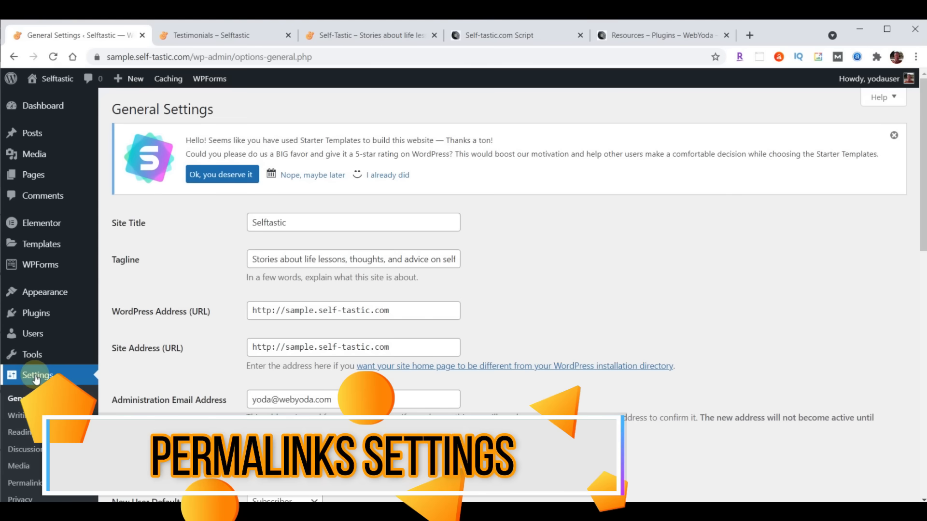
left_click(28, 484)
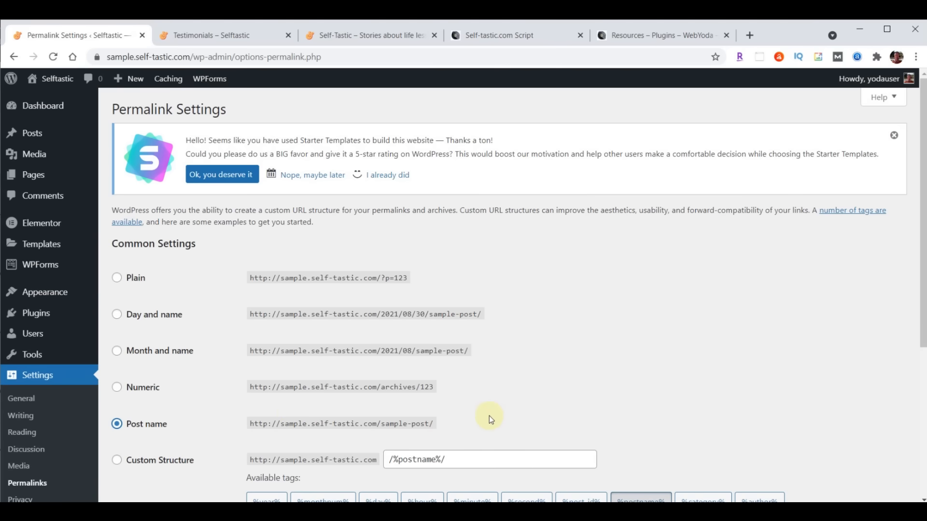
scroll(611, 279, "down", 5)
left_click(122, 442)
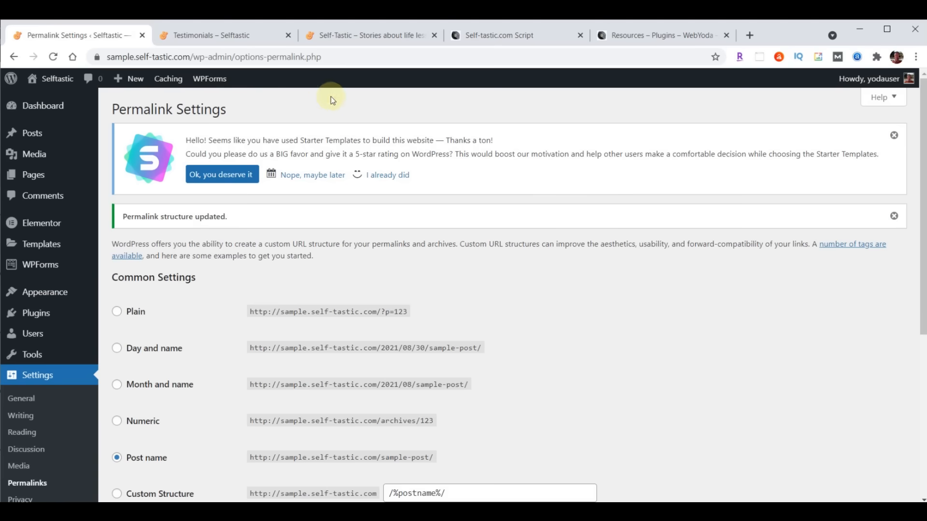
- Confirm the Testimonials and Home pages still load and compare with the live self-tastic.com site
left_click(205, 38)
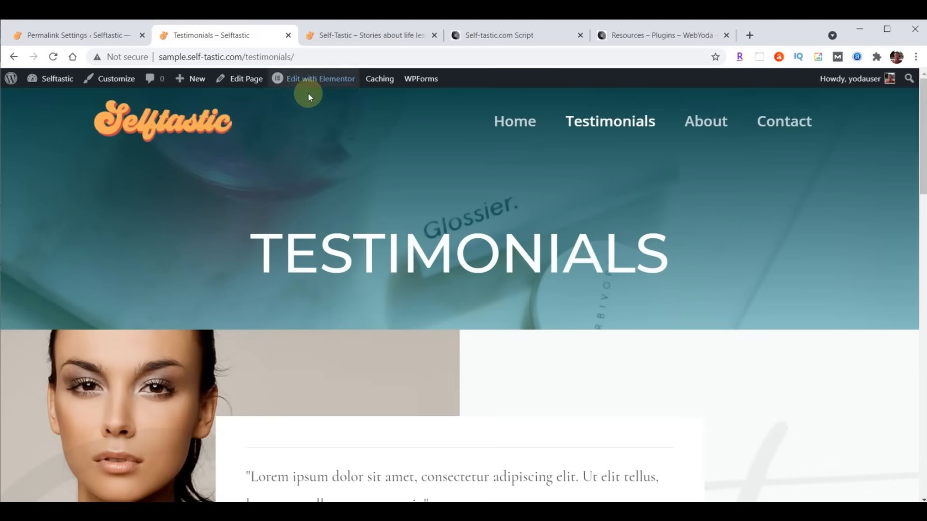
left_click(502, 119)
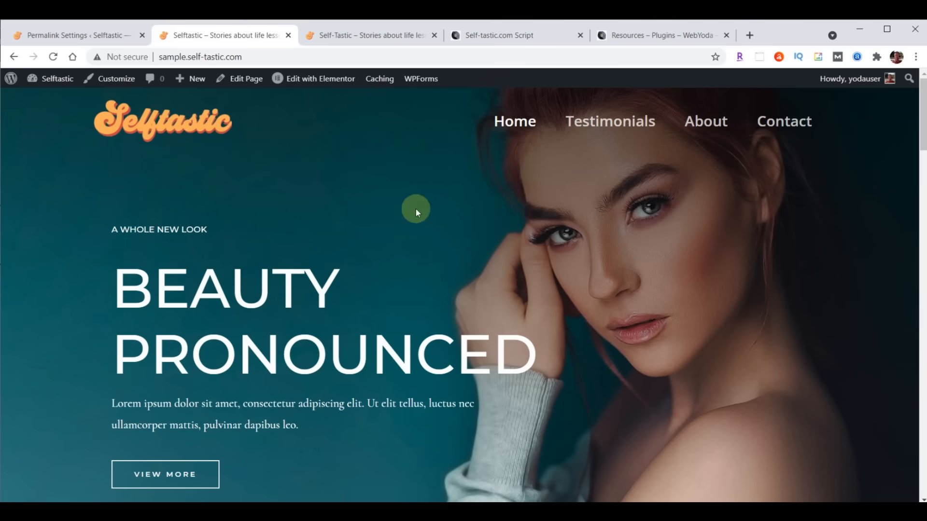
left_click(374, 36)
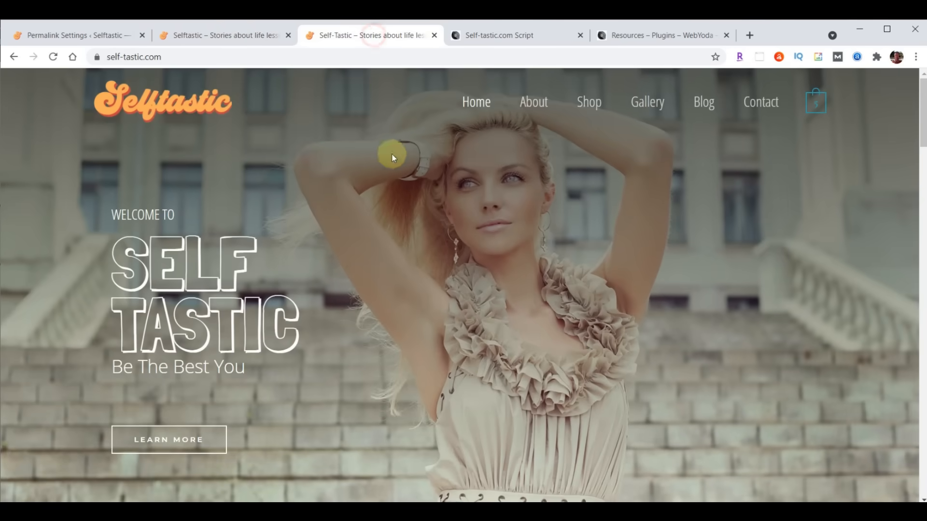
left_click(241, 44)
left_click(76, 37)
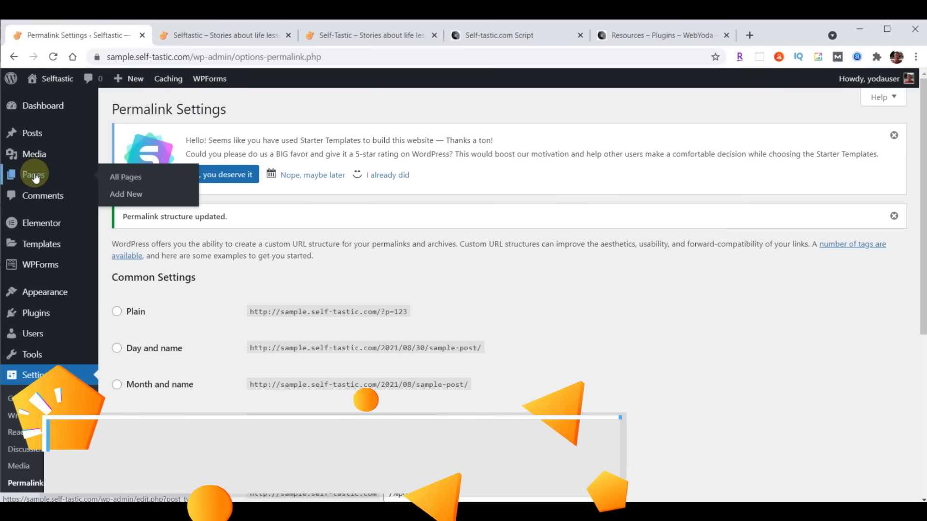
- Open the Home page in Elementor and select the 'Beauty Pronounced' hero section's layout settings
left_click(34, 175)
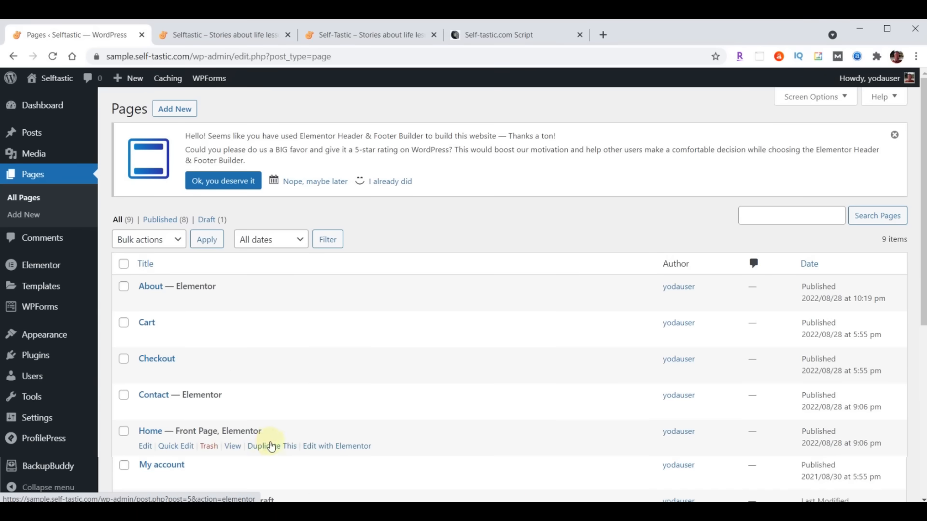
left_click(337, 450)
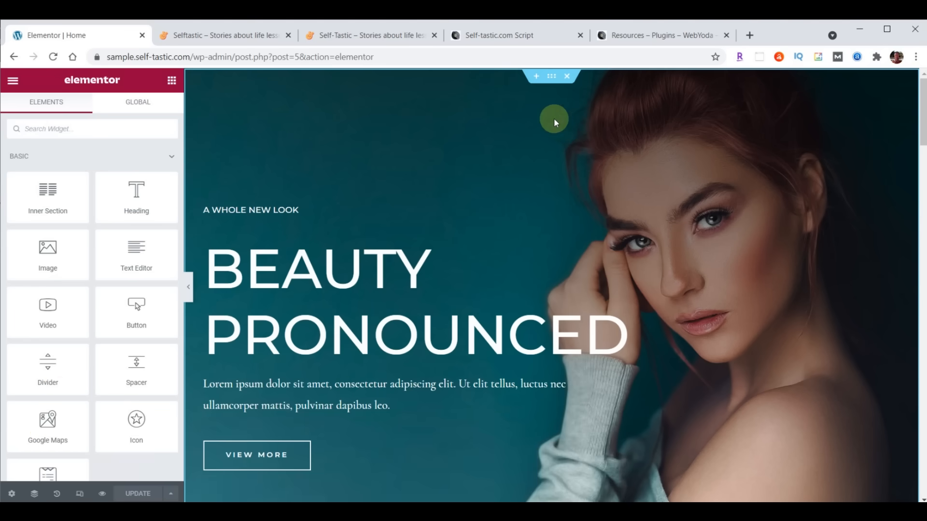
left_click(552, 77)
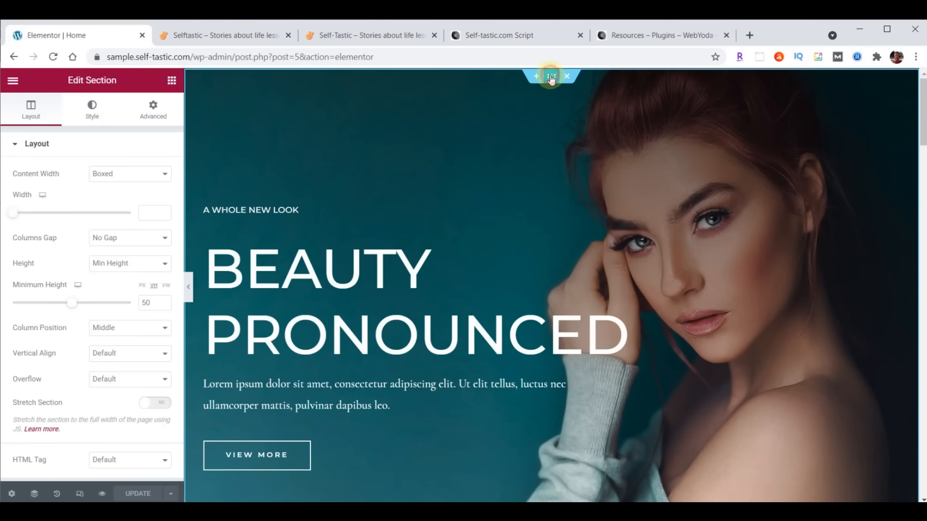
scroll(446, 321, "down", 4)
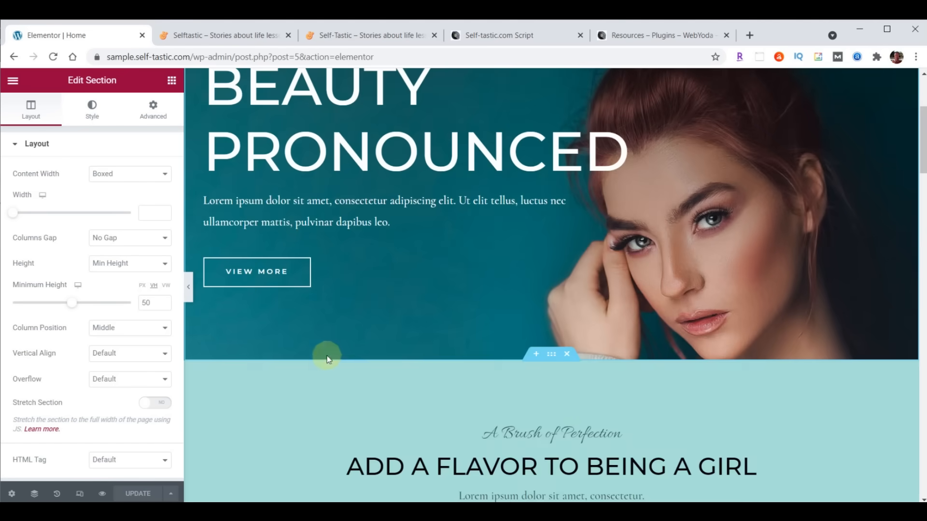
scroll(621, 396, "down", 3)
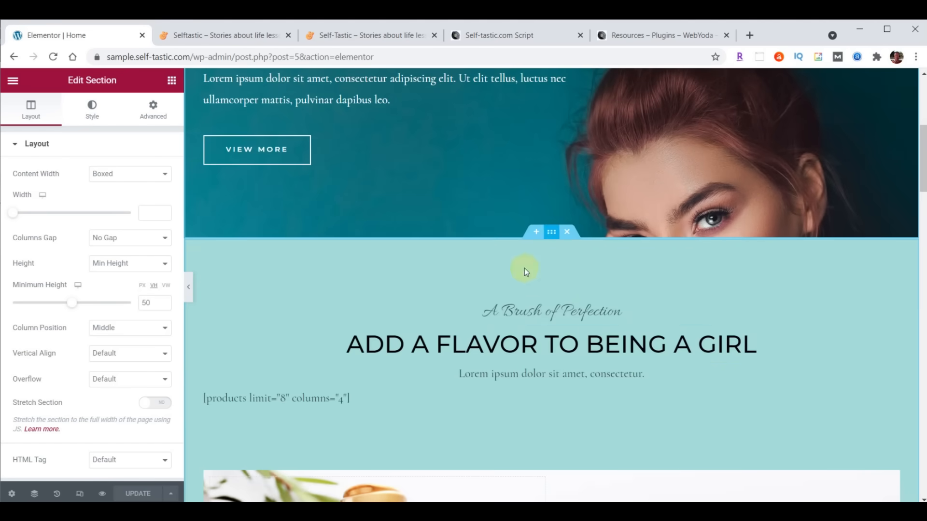
scroll(628, 290, "down", 5)
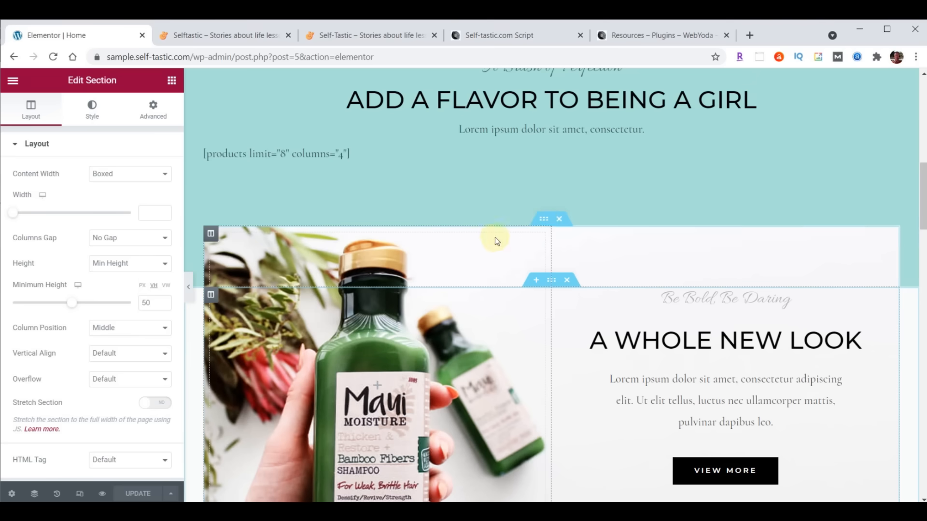
left_click(541, 223)
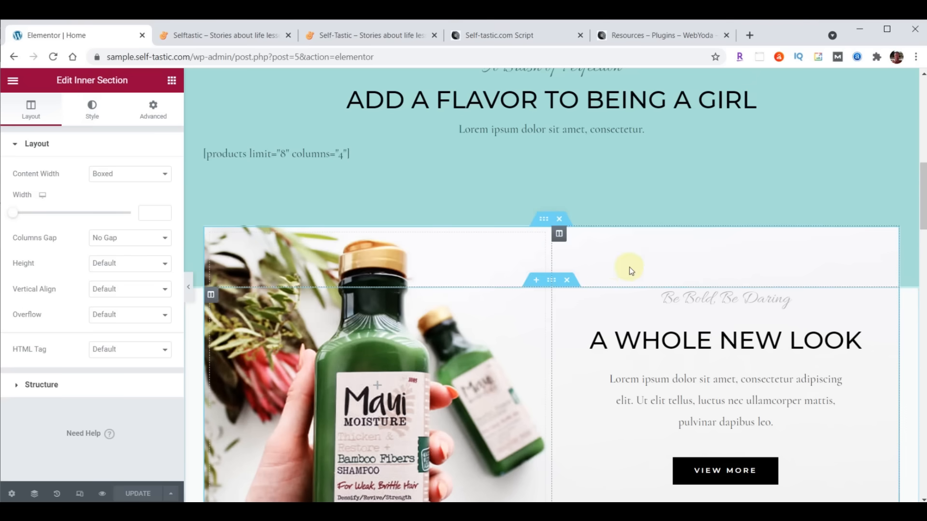
scroll(628, 265, "down", 8)
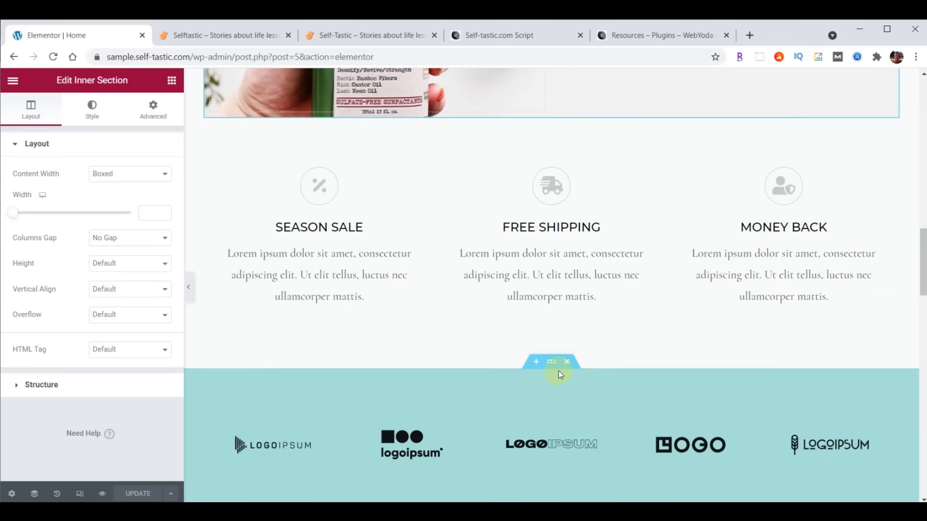
left_click(549, 362)
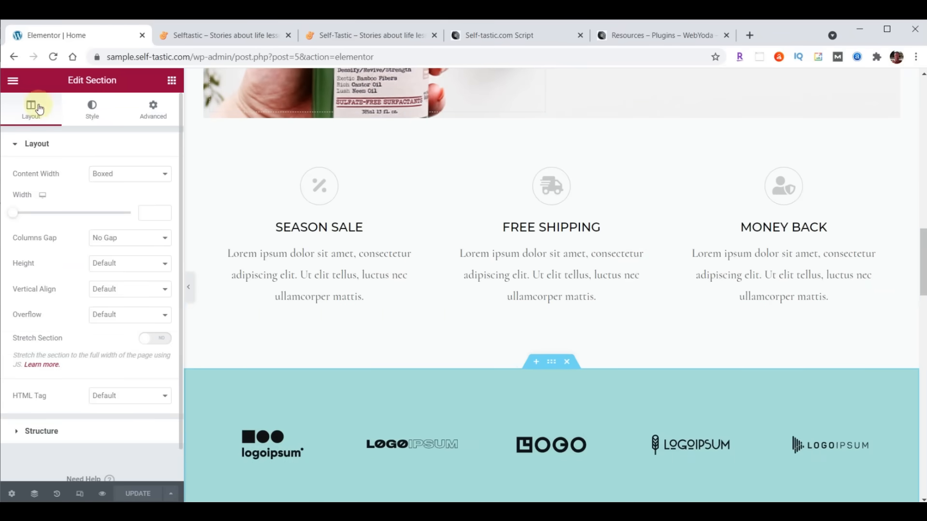
scroll(715, 233, "down", 1)
scroll(716, 232, "down", 3)
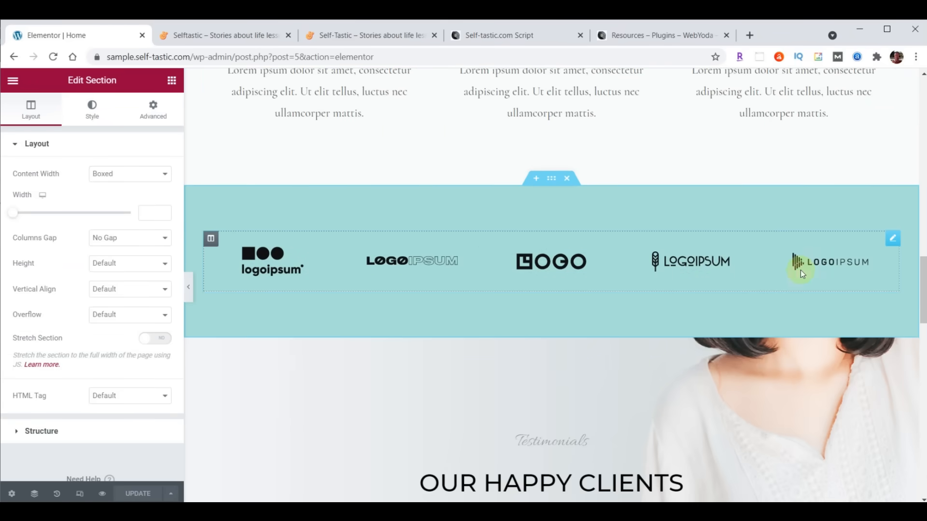
scroll(770, 273, "down", 4)
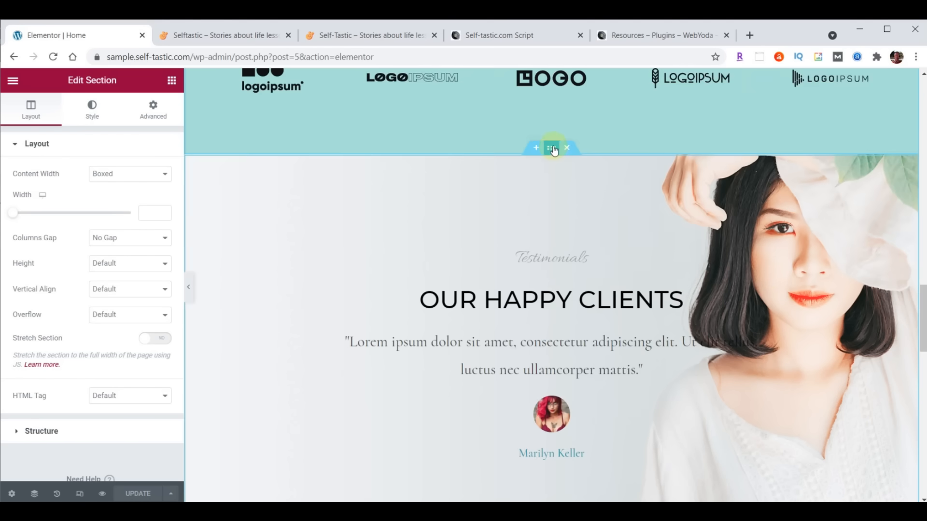
scroll(564, 263, "up", 20)
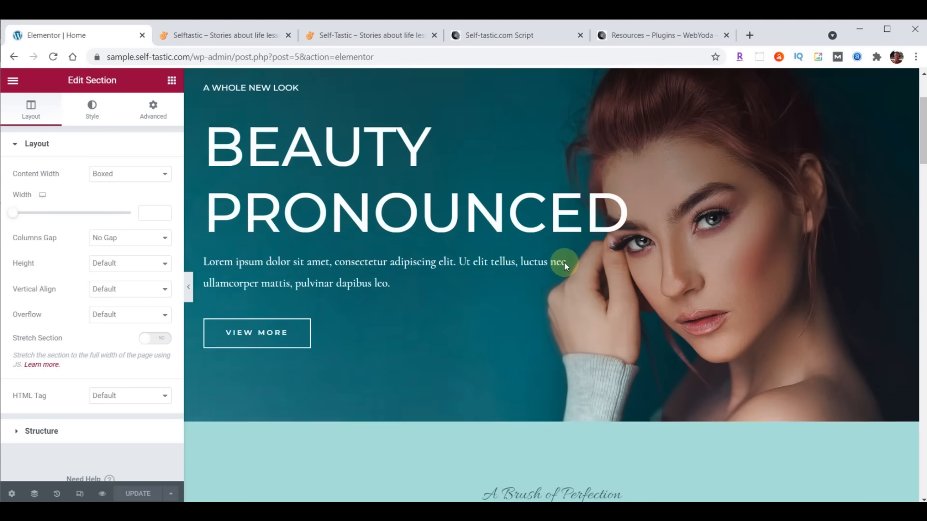
scroll(564, 262, "up", 3)
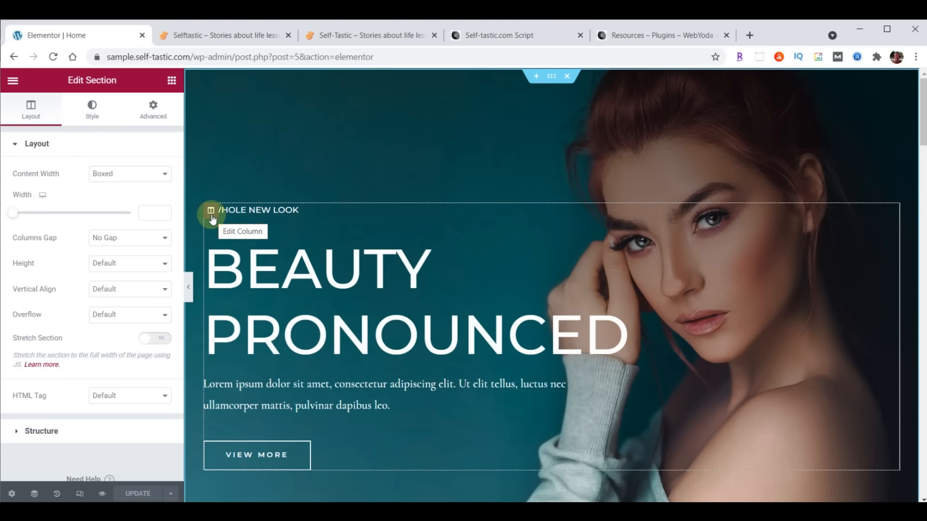
scroll(424, 248, "down", 12)
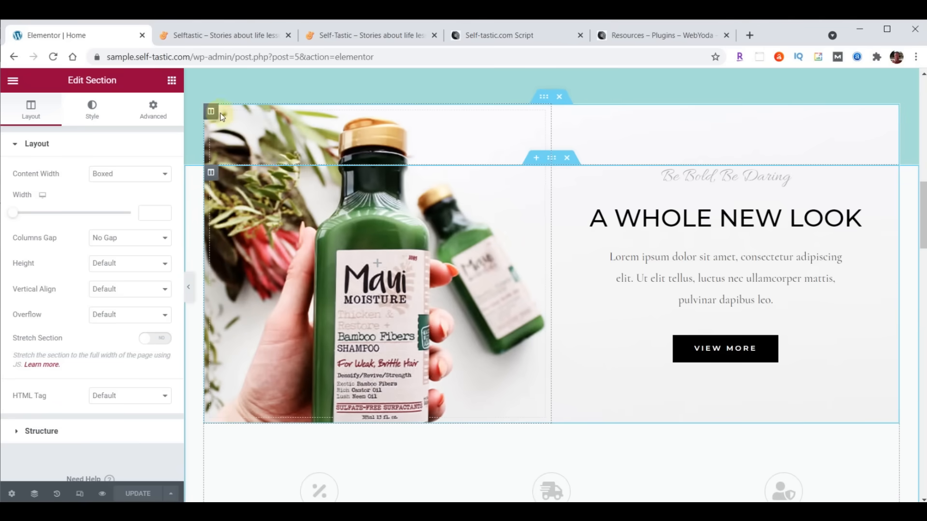
scroll(525, 213, "down", 6)
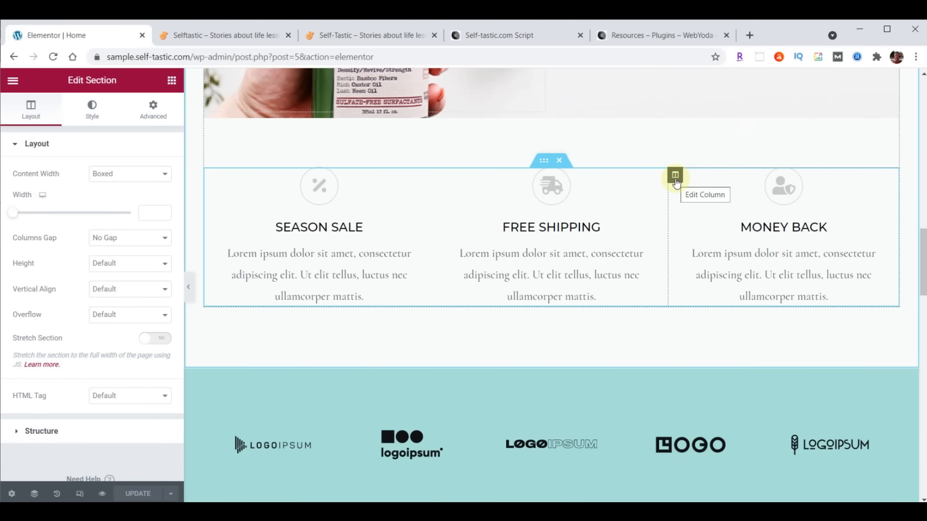
left_click(546, 161)
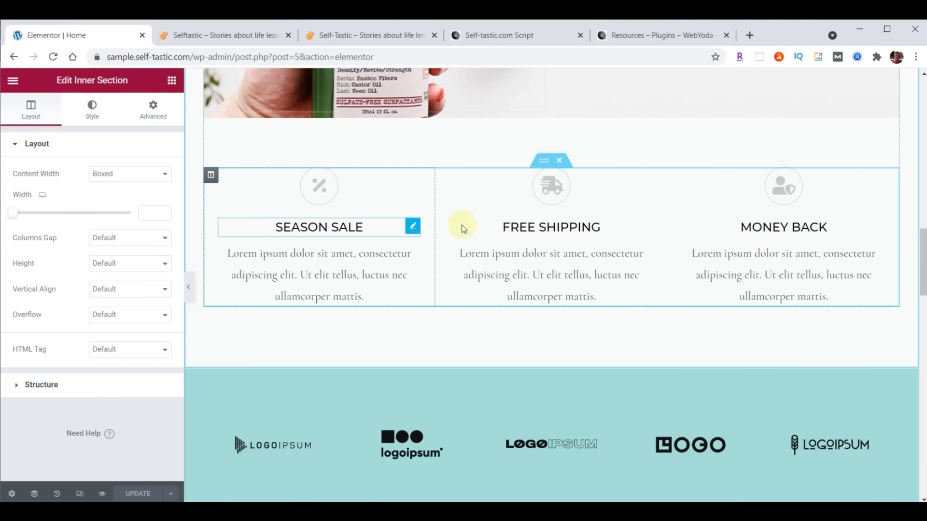
scroll(462, 225, "down", 9)
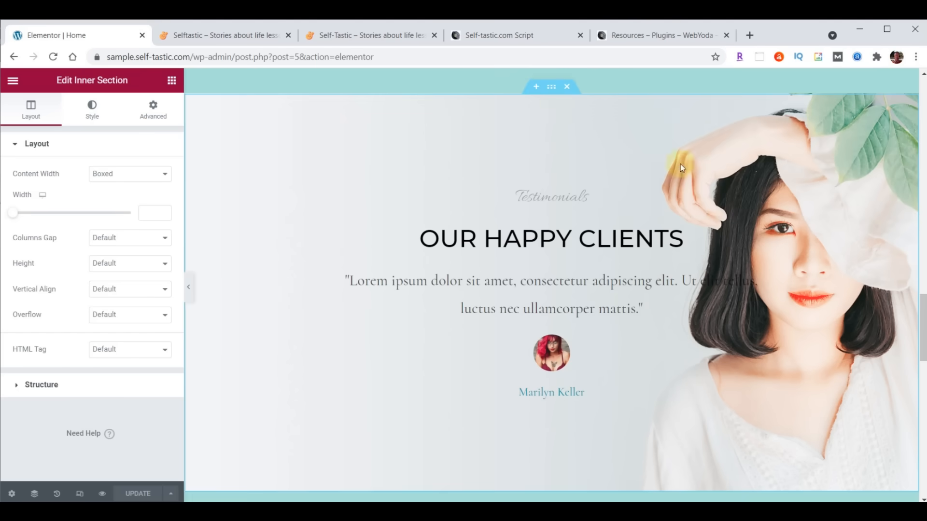
- Inspect the testimonial section, column, Testimonials heading and quote widget settings
left_click(551, 88)
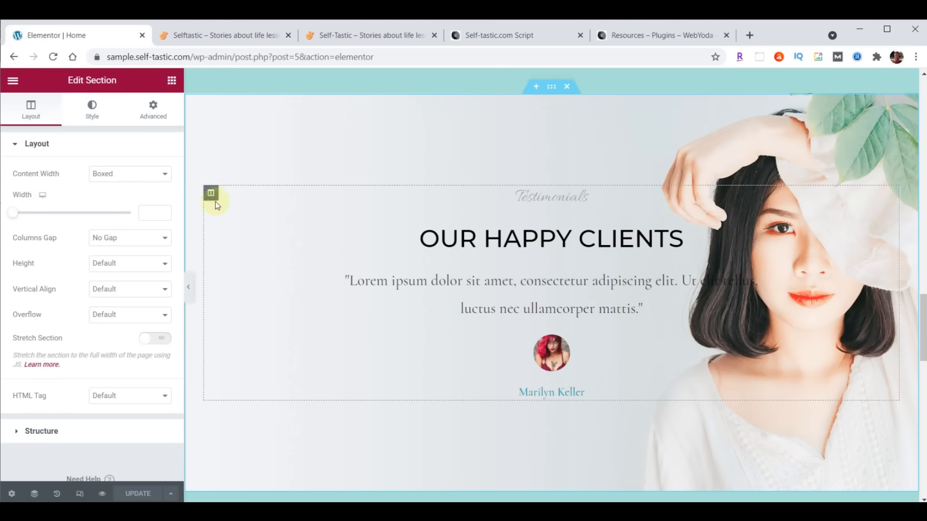
left_click(210, 193)
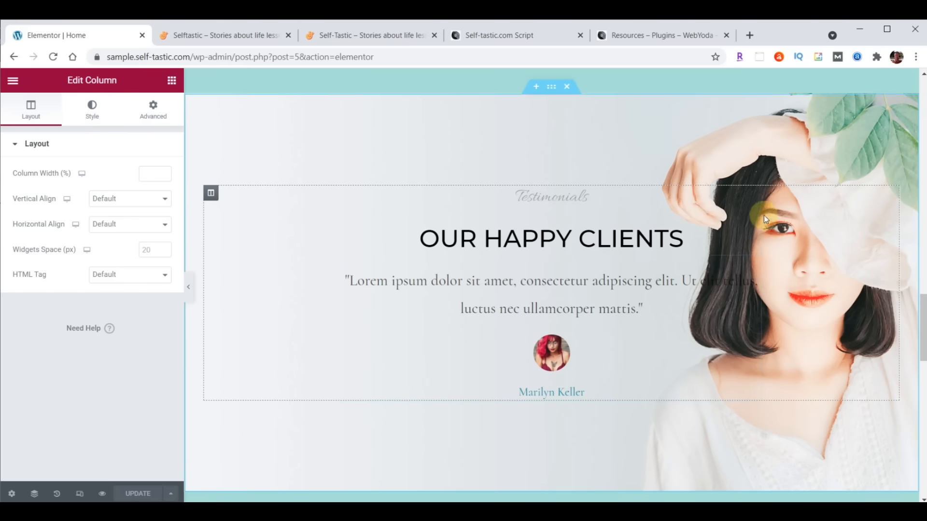
left_click(754, 195)
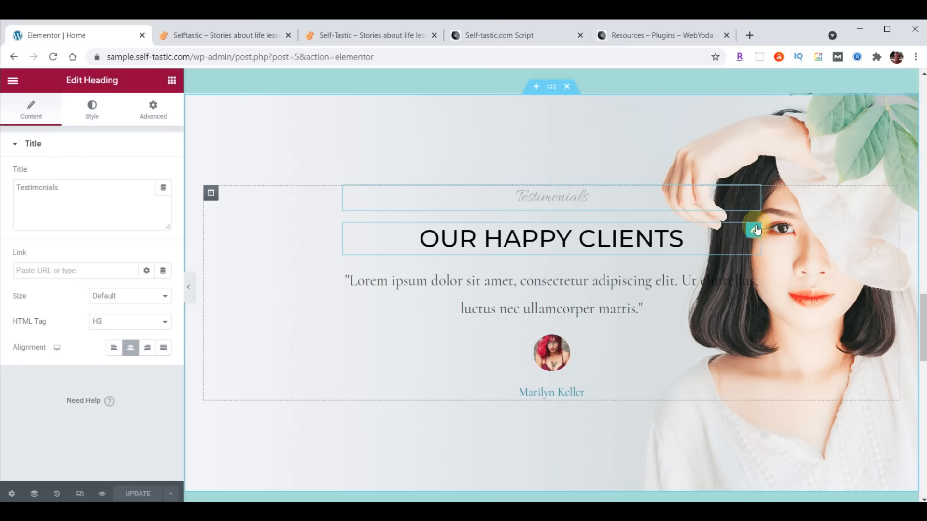
left_click(754, 234)
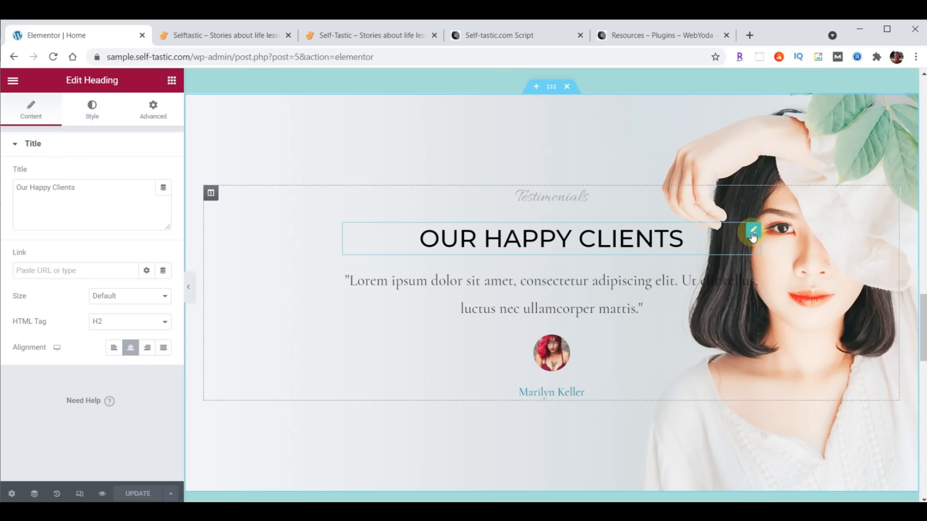
left_click(752, 275)
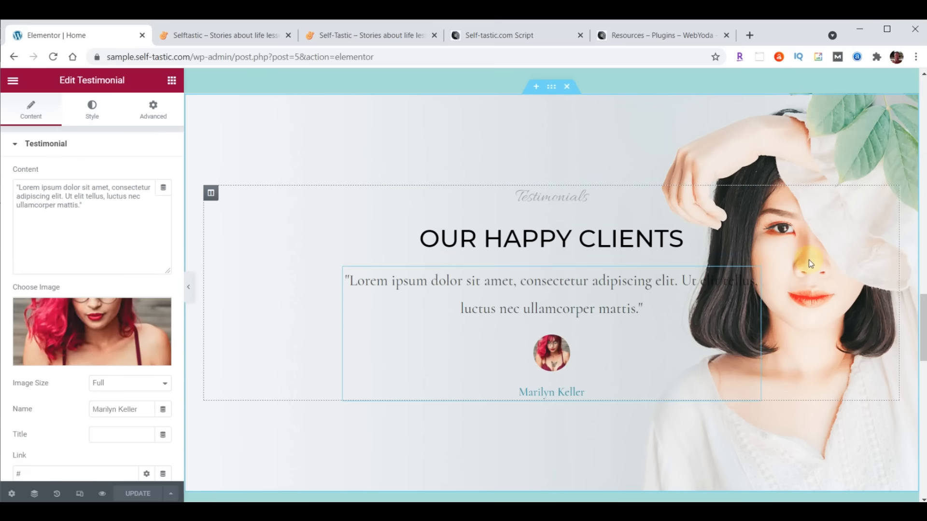
left_click(435, 120)
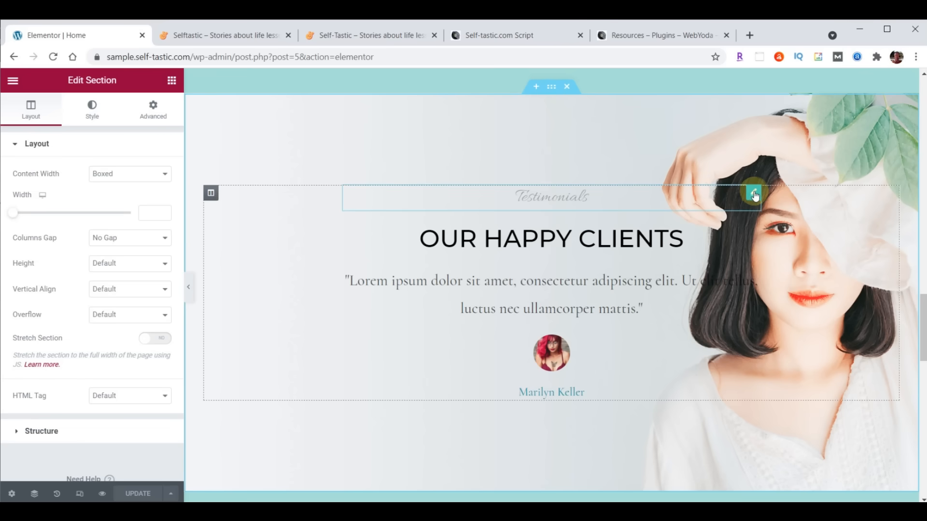
left_click(754, 193)
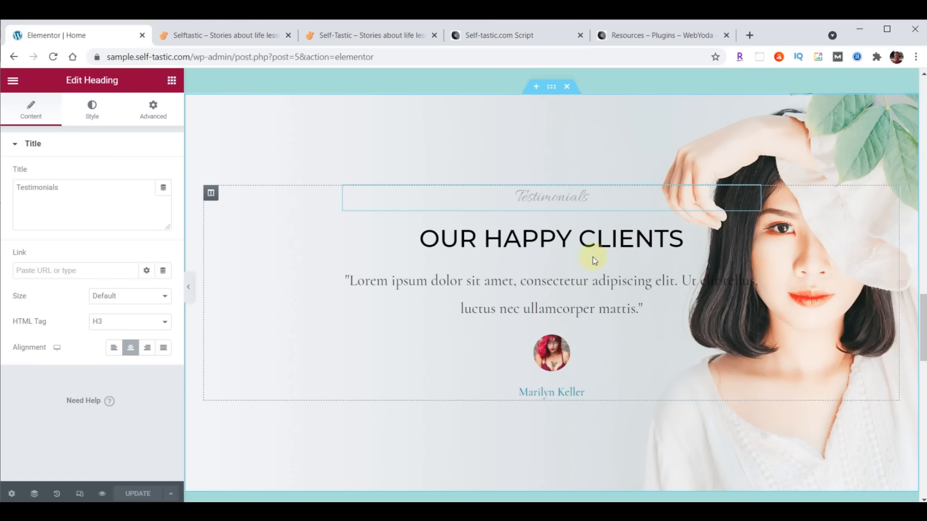
- Review the Our Happy Clients heading's Content, Style and Advanced options, then scroll back to the hero
left_click(754, 232)
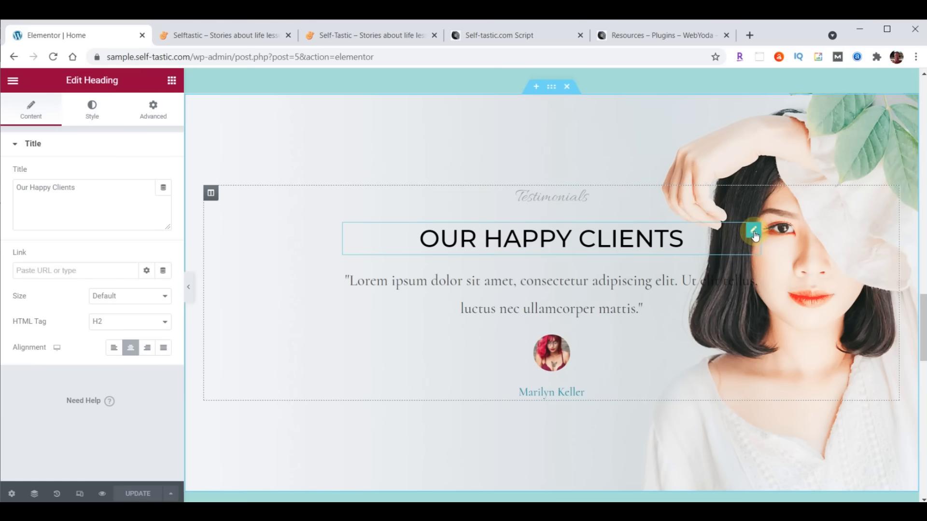
left_click(32, 114)
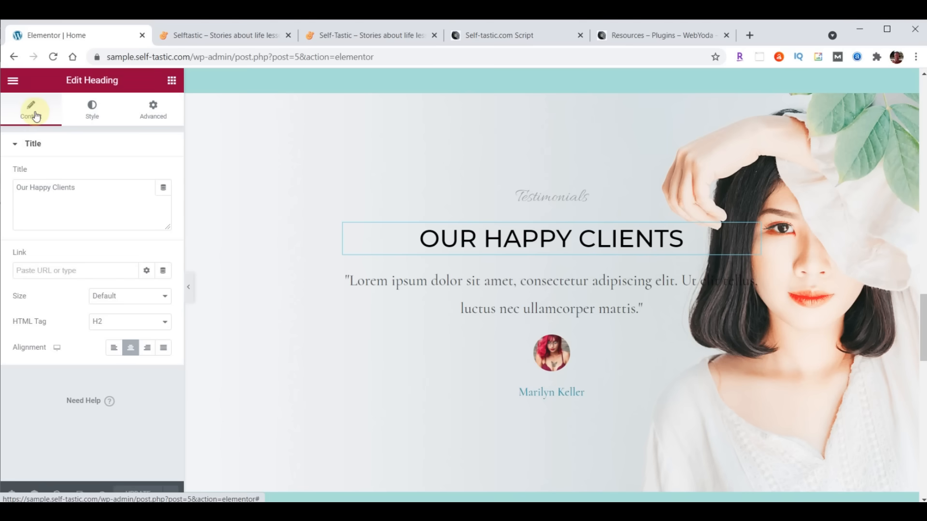
left_click(94, 186)
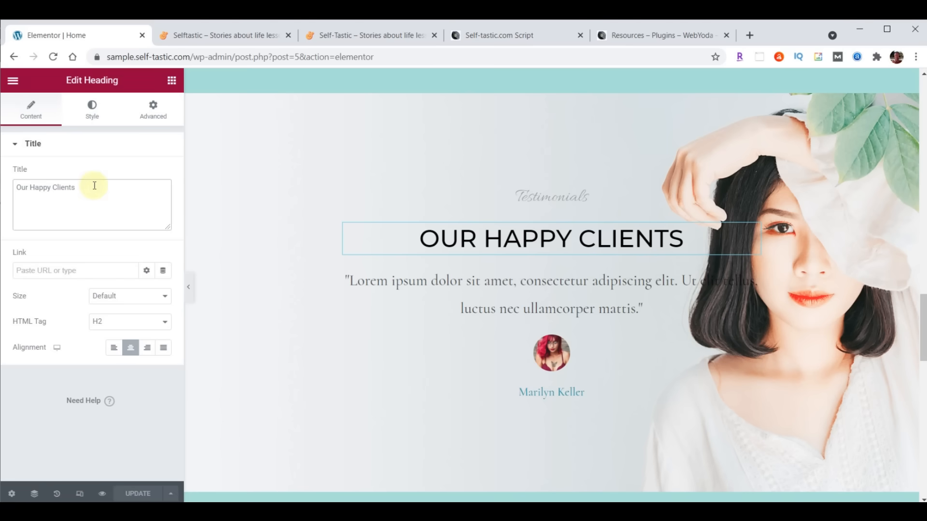
left_click(92, 108)
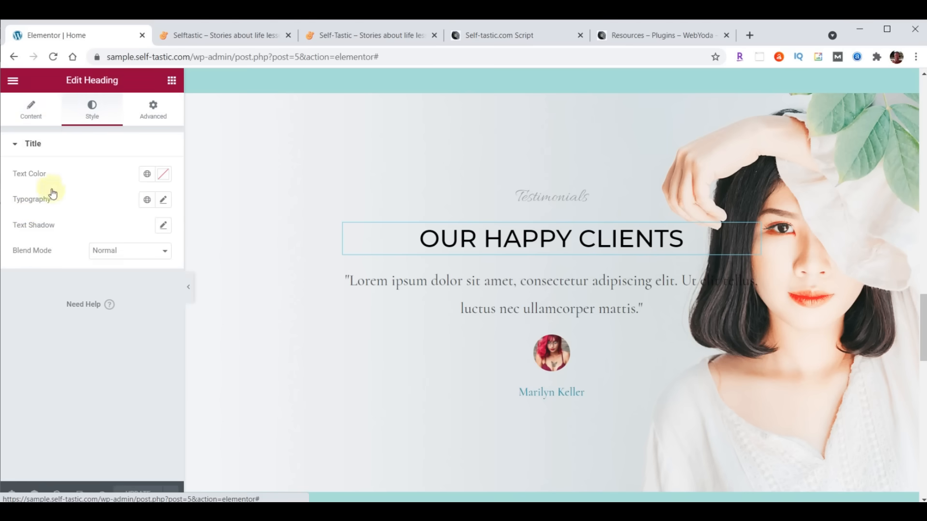
left_click(152, 119)
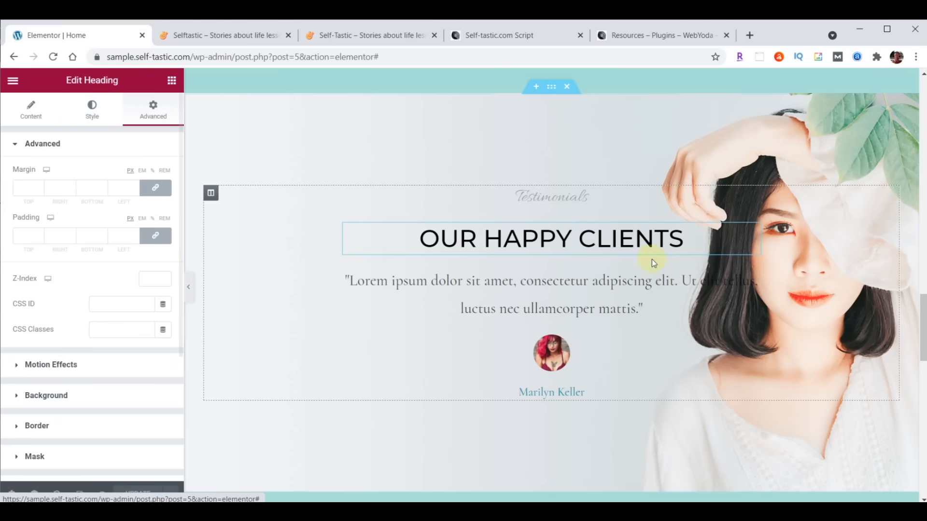
scroll(660, 265, "up", 15)
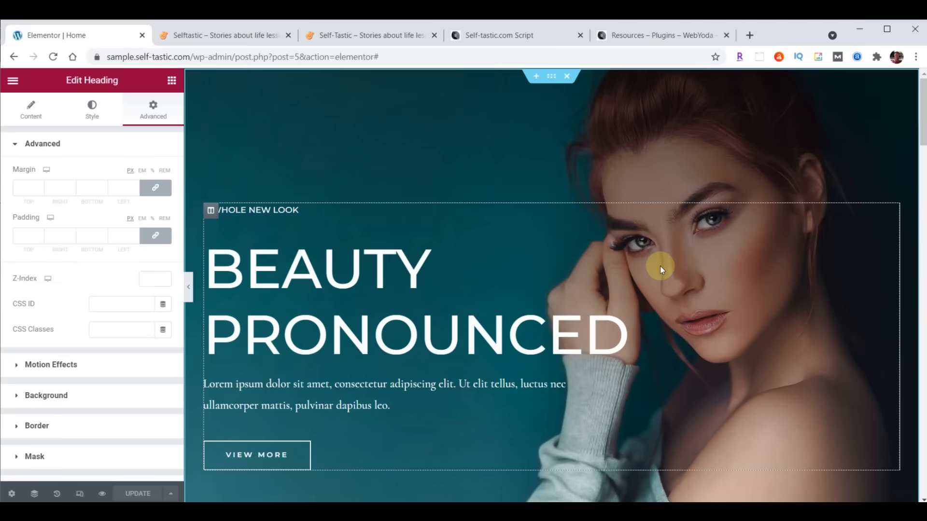
- Review the hero section's and column's layout, background styling and margin/padding settings
left_click(550, 83)
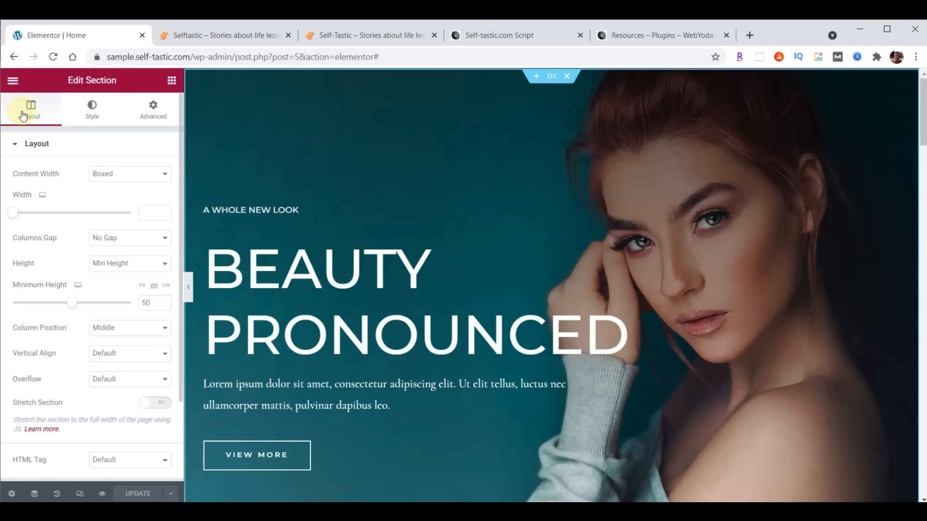
left_click(92, 110)
left_click(153, 112)
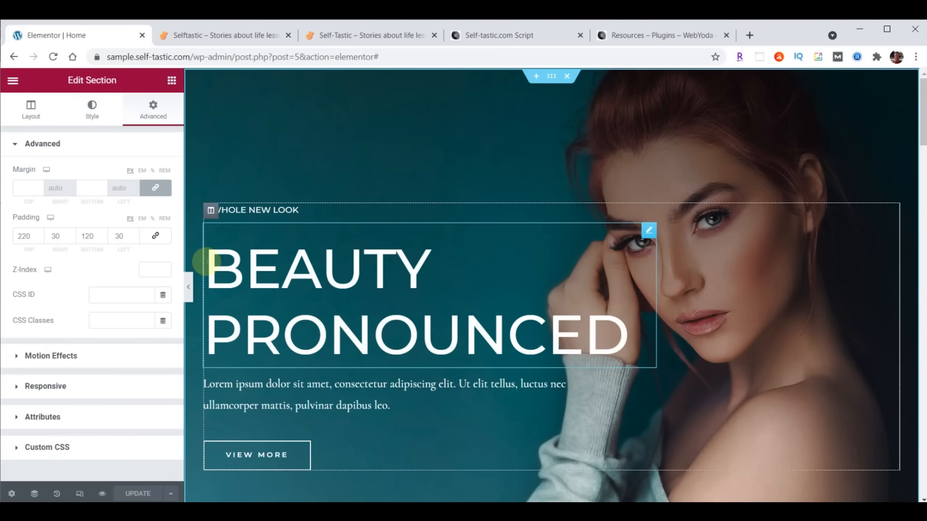
left_click(209, 210)
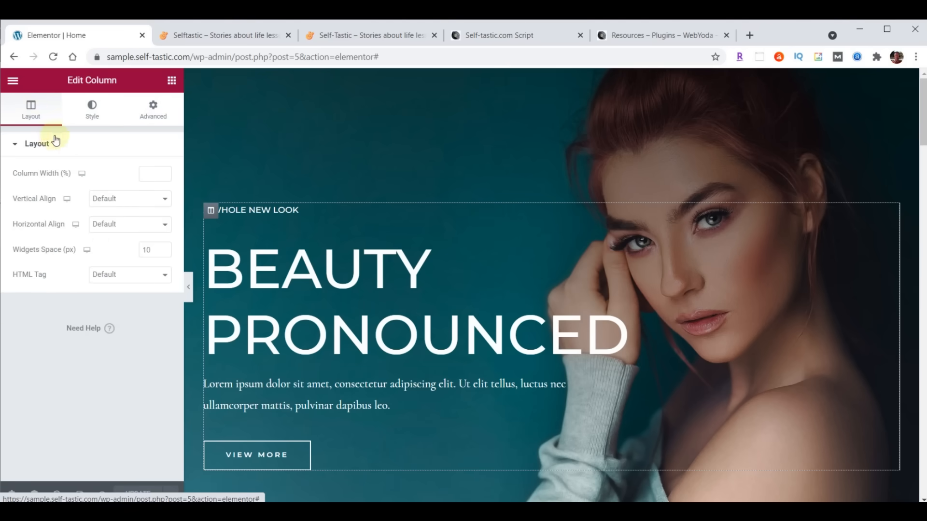
left_click(93, 110)
left_click(154, 109)
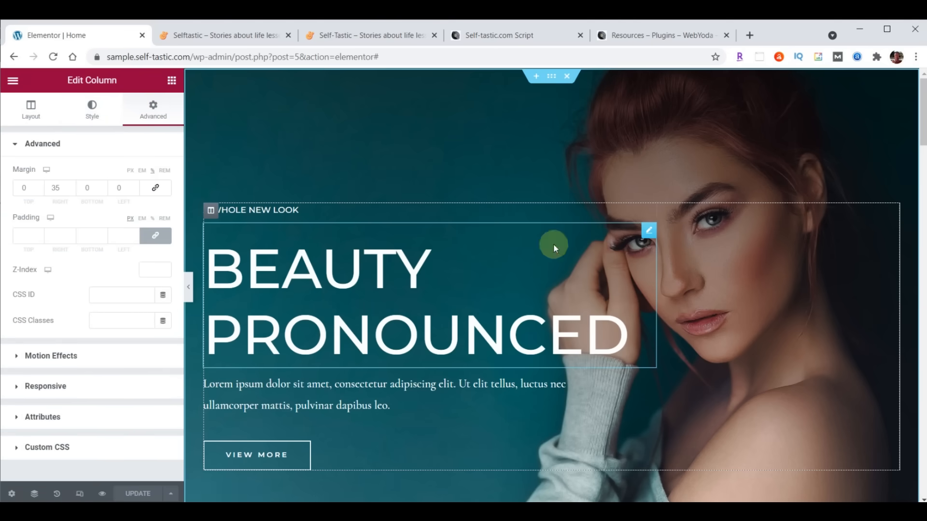
- Review the BEAUTY PRONOUNCED heading's content, style and spacing, then reselect the hero section
left_click(649, 230)
left_click(39, 103)
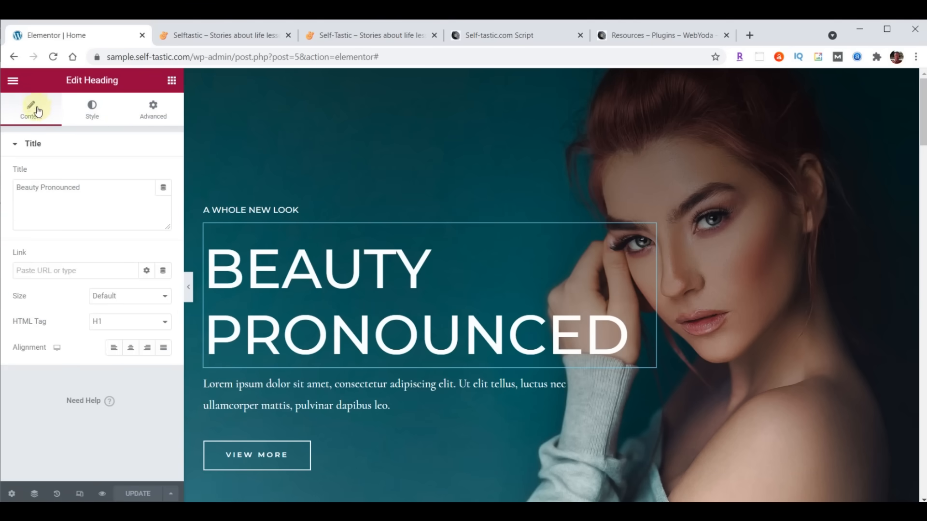
left_click(89, 113)
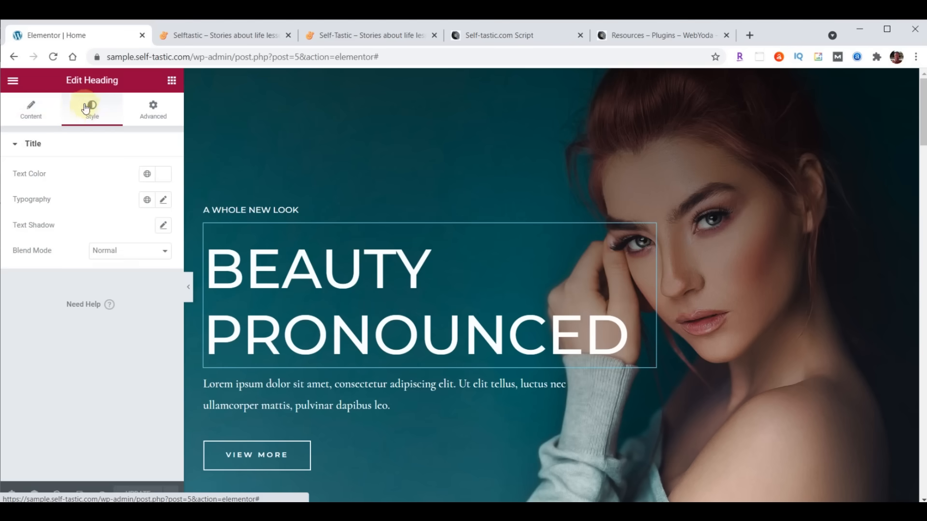
left_click(148, 114)
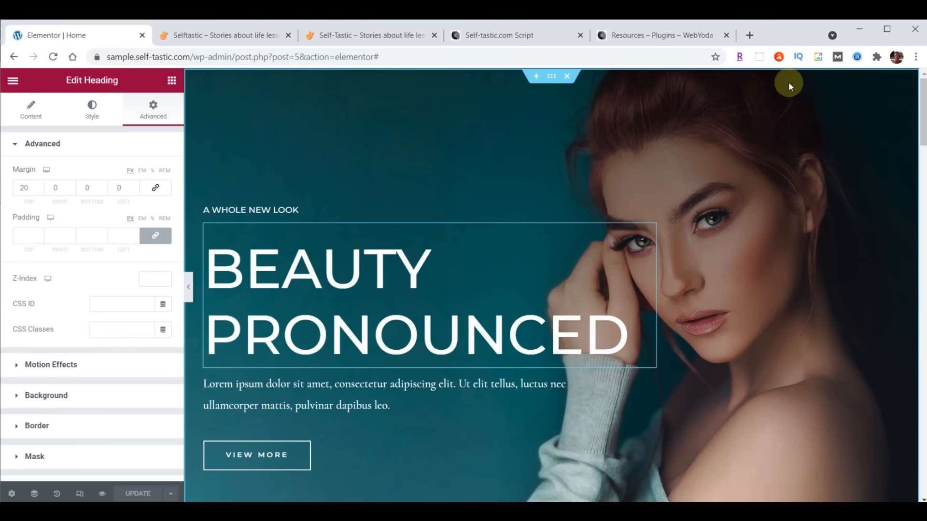
left_click(553, 81)
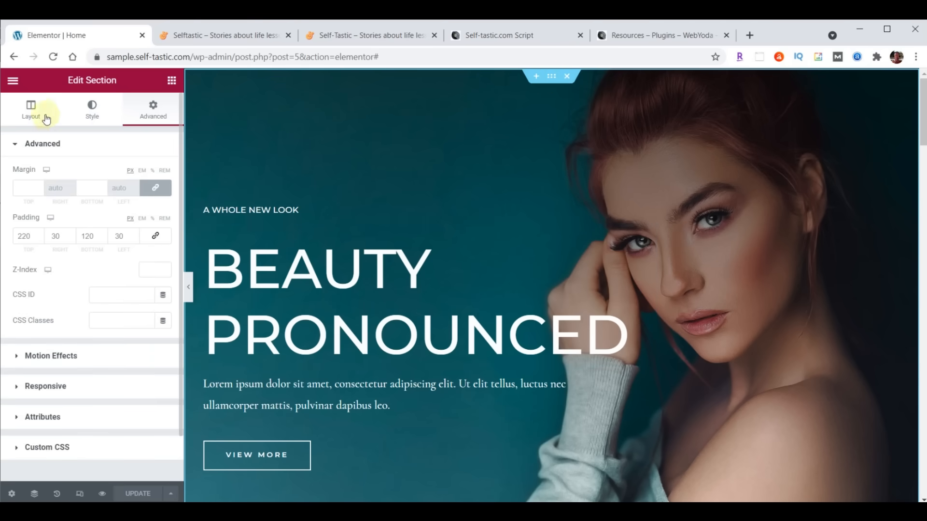
- Upload cover-home.jpg to the Media Library and set it as the hero section's background image
left_click(93, 111)
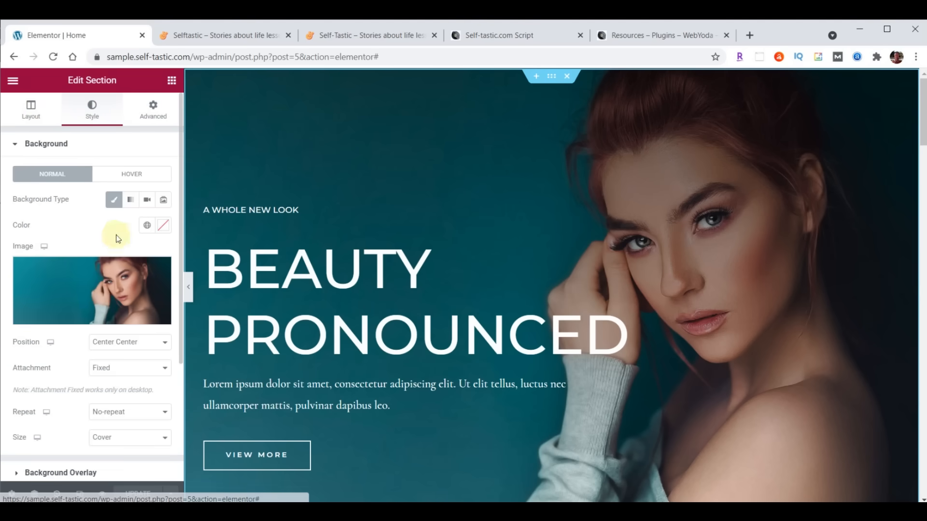
mouse_move(122, 298)
scroll(87, 206, "down", 2)
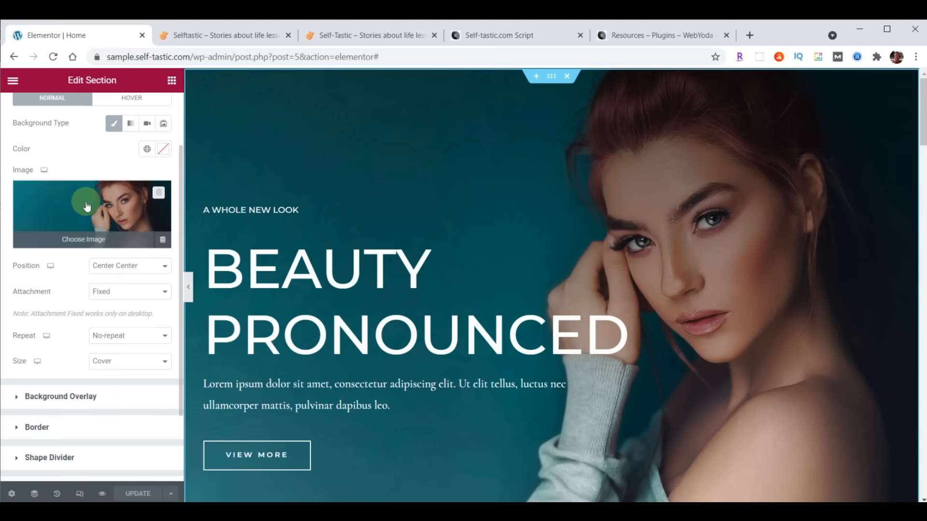
left_click(87, 207)
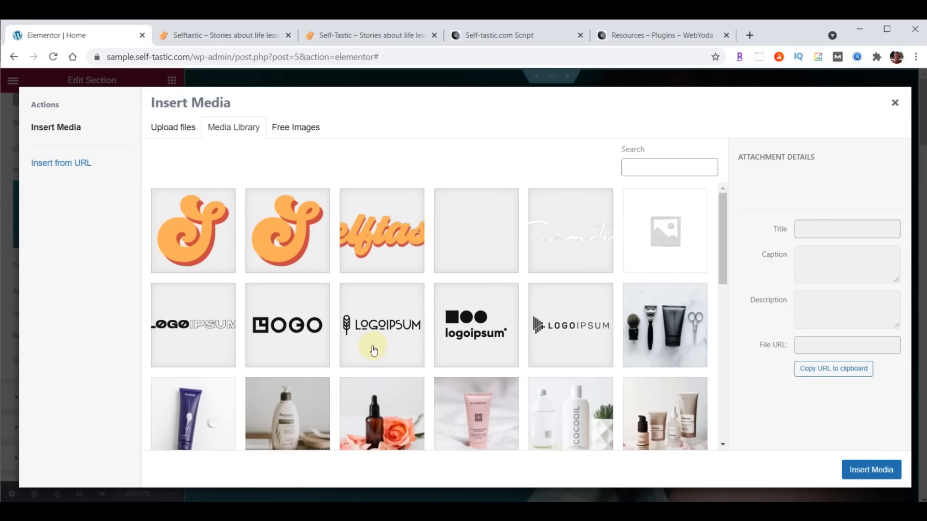
key("alt+Tab")
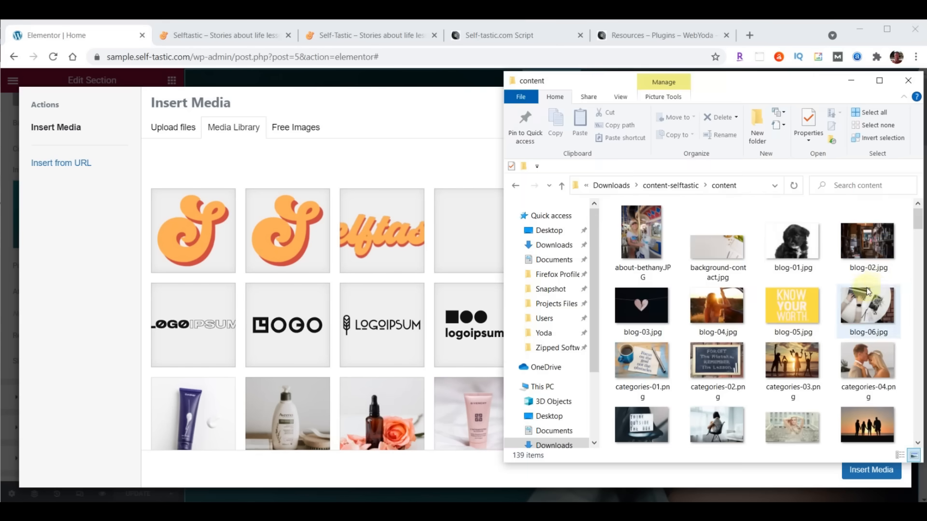
scroll(862, 209, "down", 4)
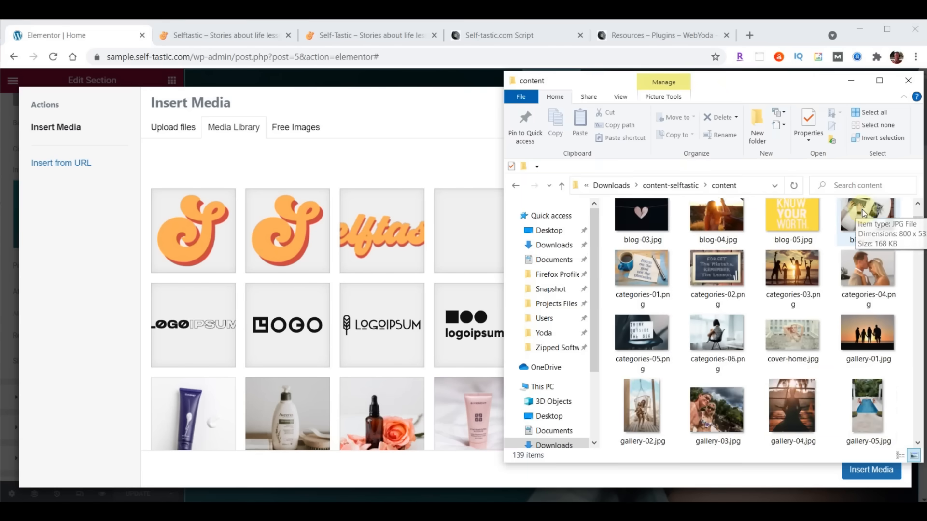
scroll(848, 279, "up", 1)
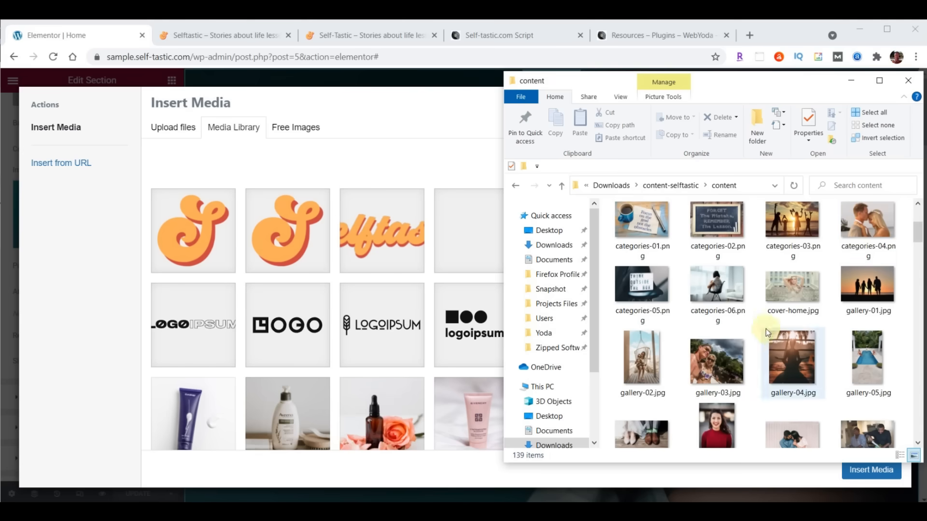
left_click_drag(787, 286, 378, 293)
left_click(872, 471)
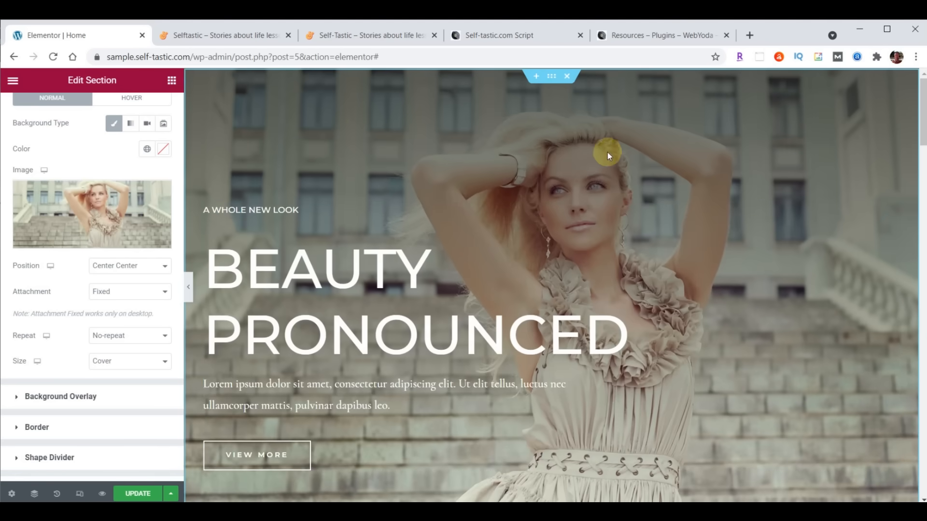
- Update the page and reload the live homepage to see the new hero background
left_click(140, 500)
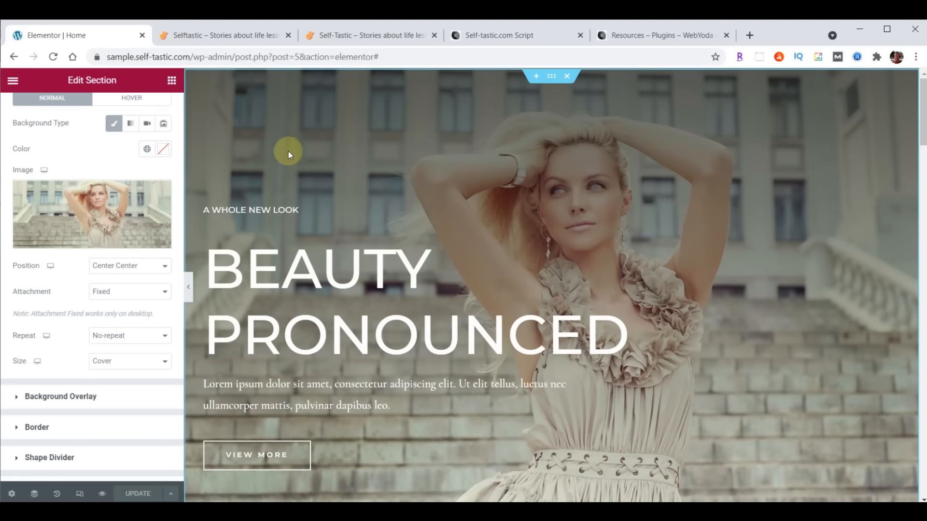
left_click(241, 35)
left_click(54, 57)
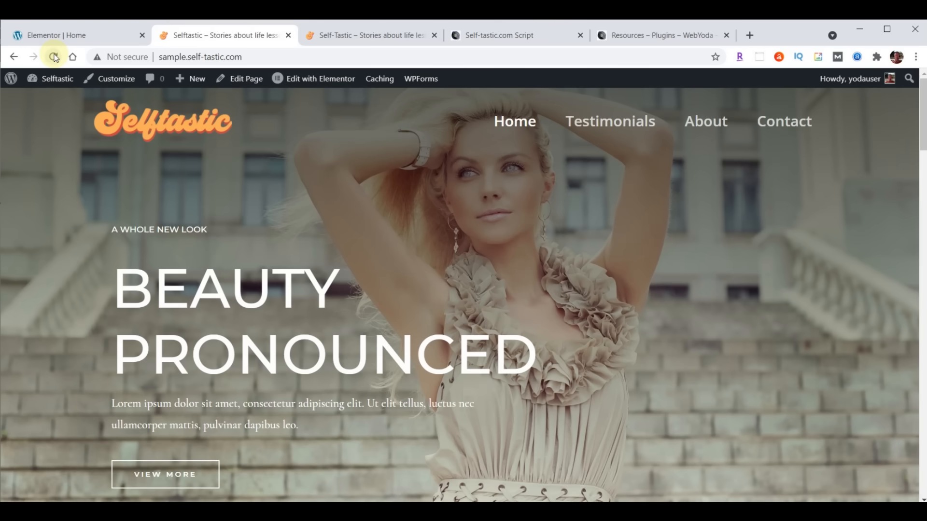
- Switch back to the Elementor editor for the Home page
left_click(69, 36)
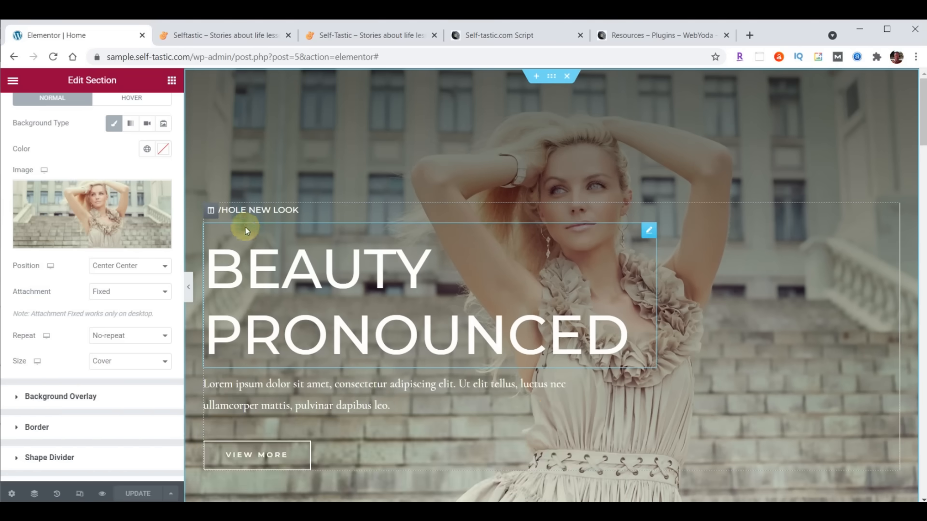
- Change the small hero heading's text to 'WELCOME TO'
left_click(650, 212)
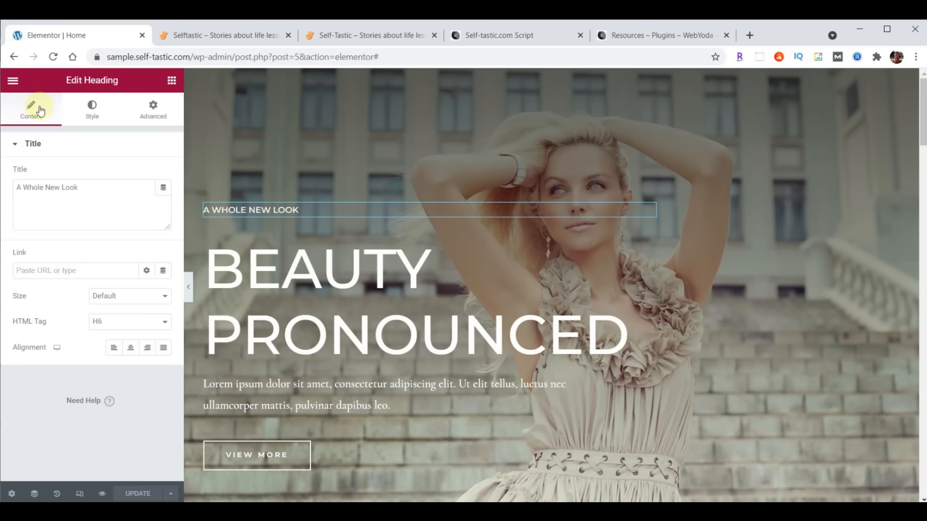
left_click(18, 188)
left_click_drag(58, 191, 110, 188)
type("WELCOME TO")
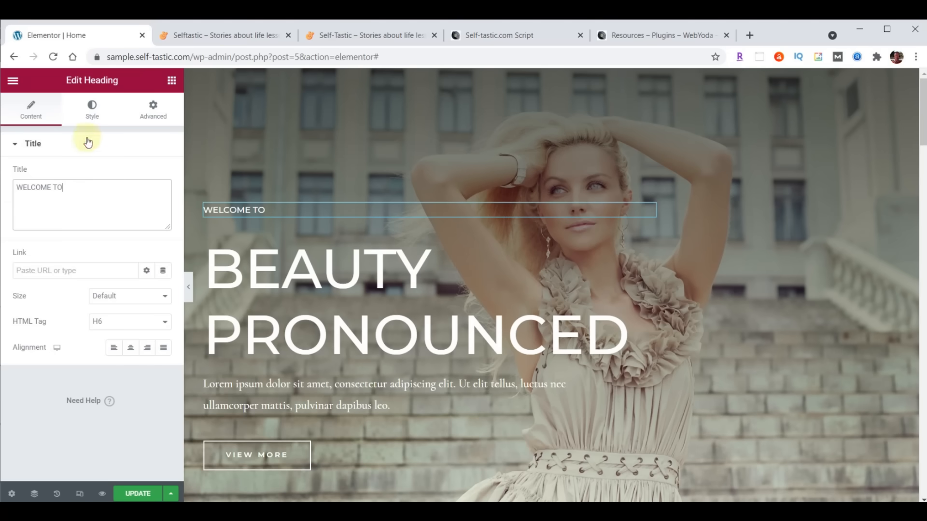
- Set the WELCOME TO heading font to Open Sans Condensed at 23 px
left_click(92, 112)
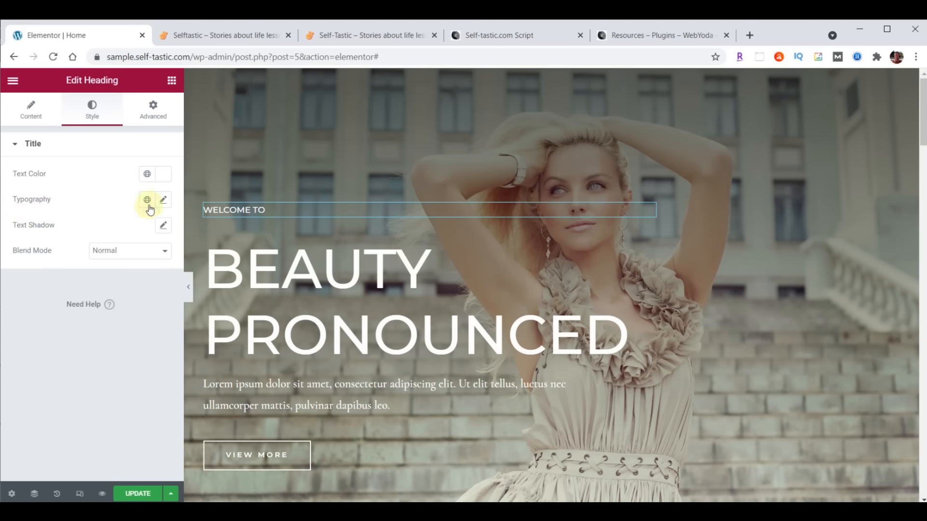
left_click(164, 201)
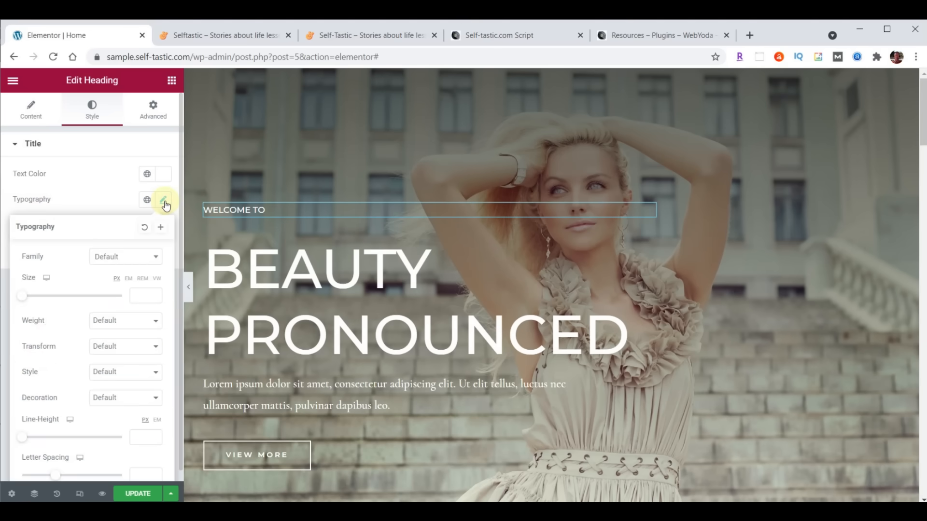
left_click(132, 256)
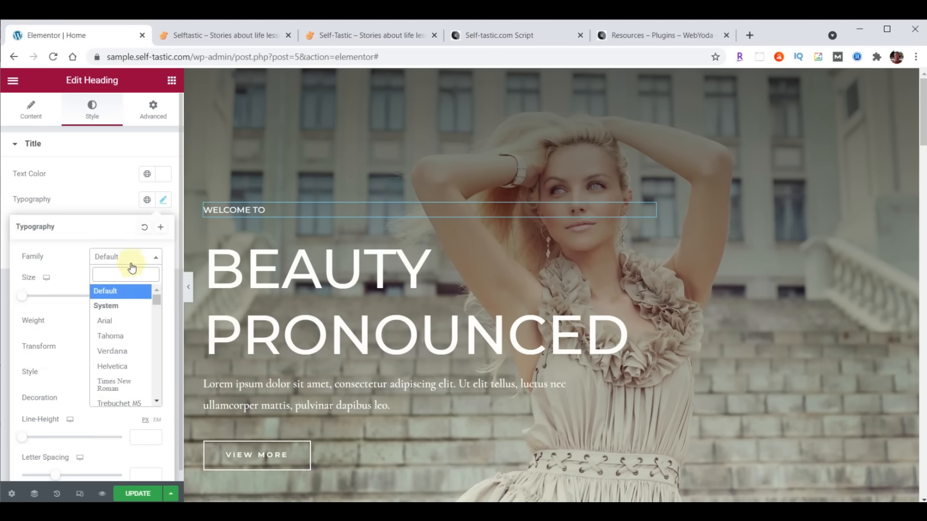
type("Open")
left_click(115, 324)
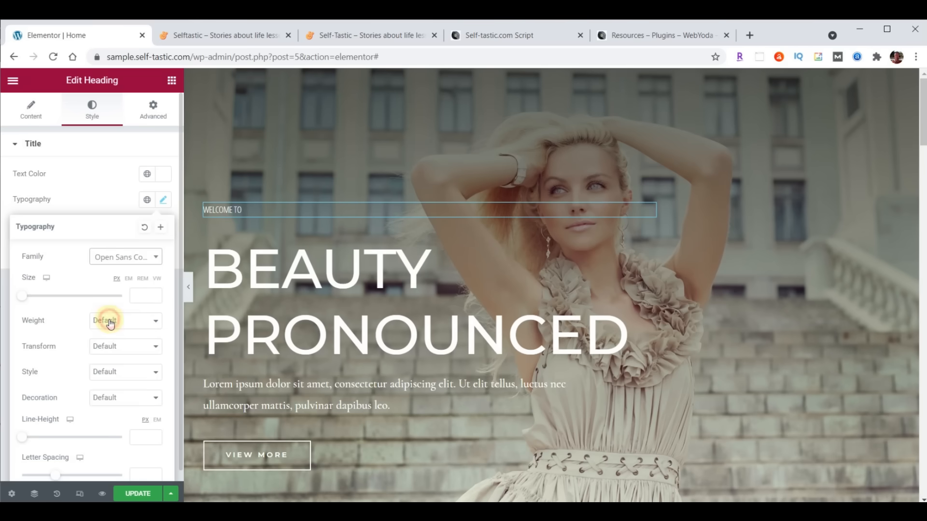
left_click(143, 295)
type("23")
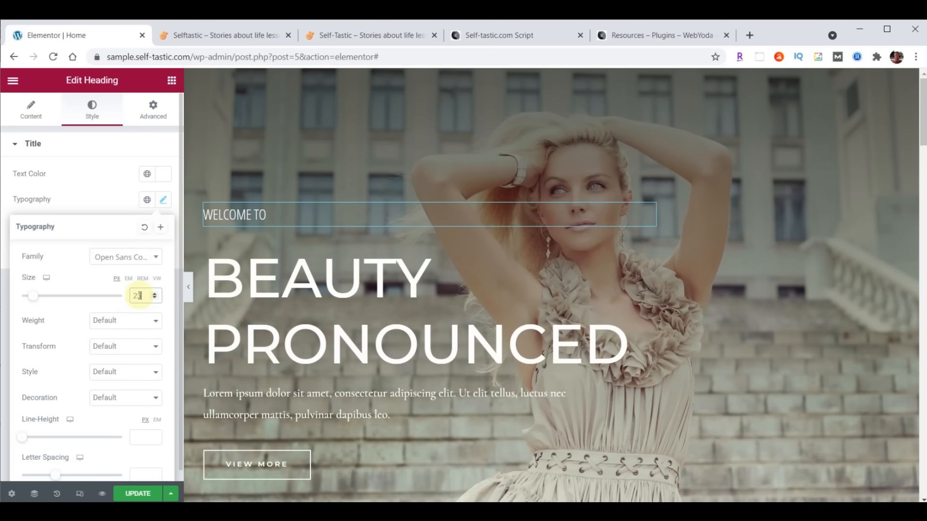
- Set the WELCOME TO heading's font weight to 100 after trying 900 and 600
left_click(107, 321)
left_click(107, 334)
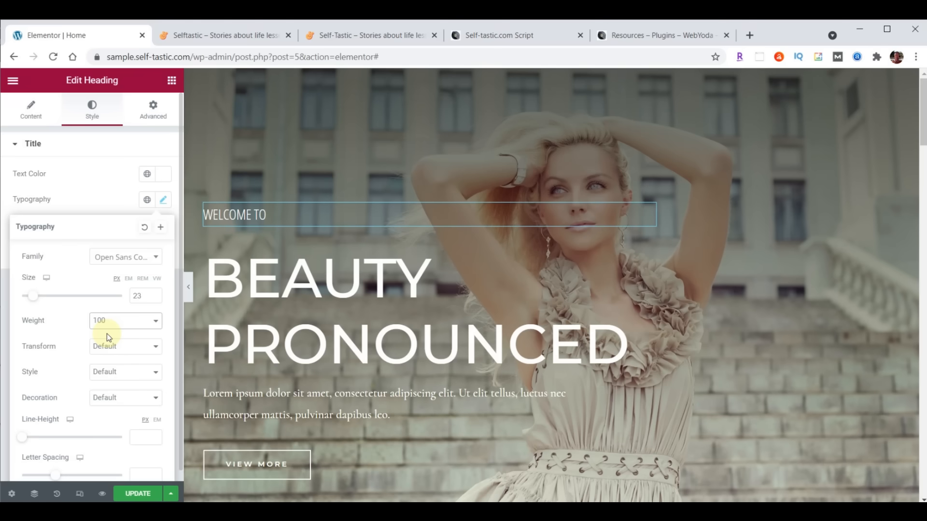
left_click(107, 321)
left_click(114, 406)
left_click(109, 319)
left_click(111, 381)
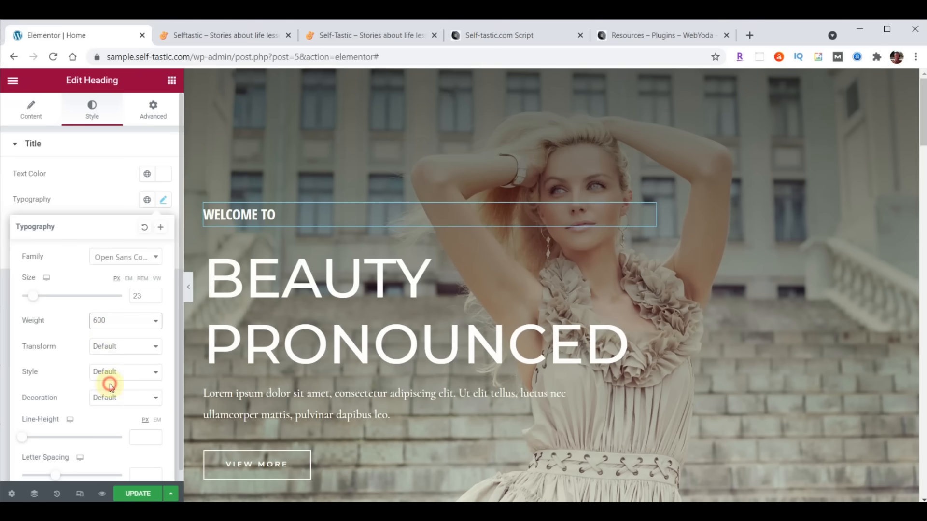
left_click(114, 321)
left_click(111, 334)
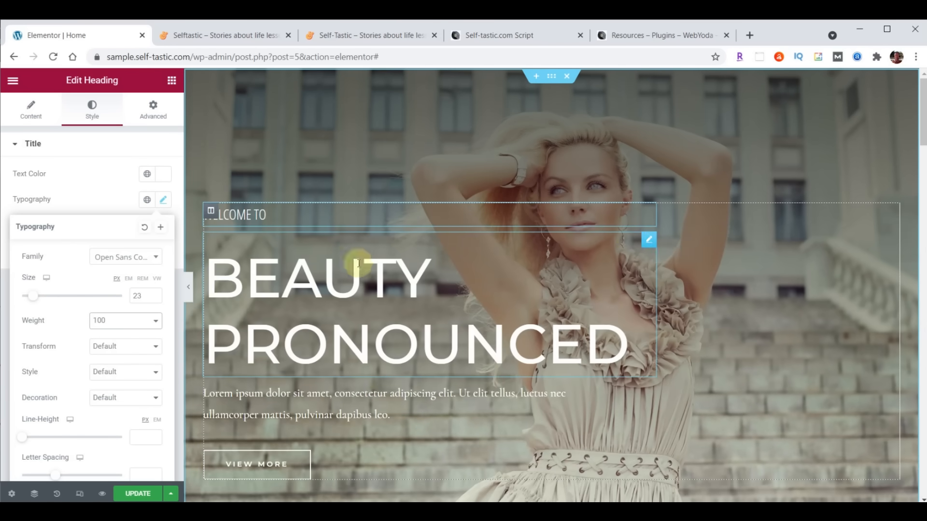
left_click(32, 115)
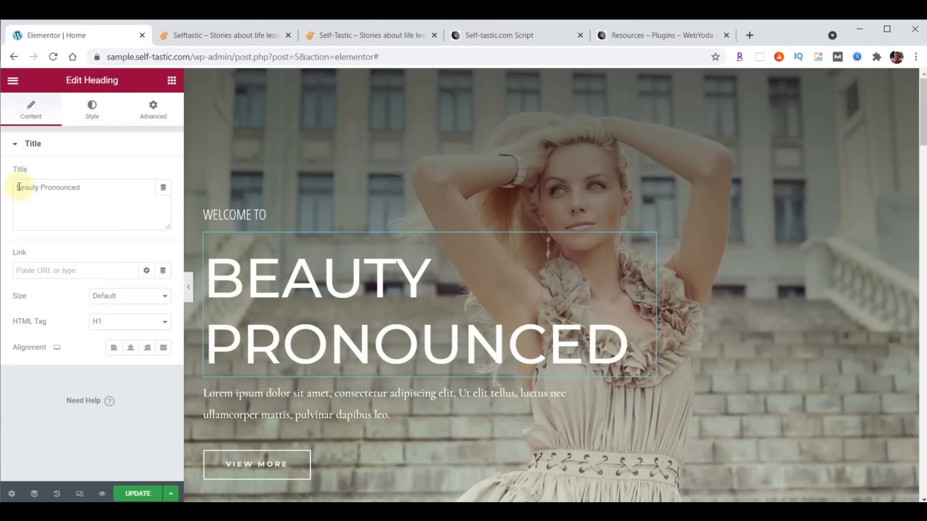
- Replace BEAUTY PRONOUNCED with SELFTASTIC, inserting <BR> after SELF
left_click_drag(20, 187, 114, 182)
type("SELFTASTIC")
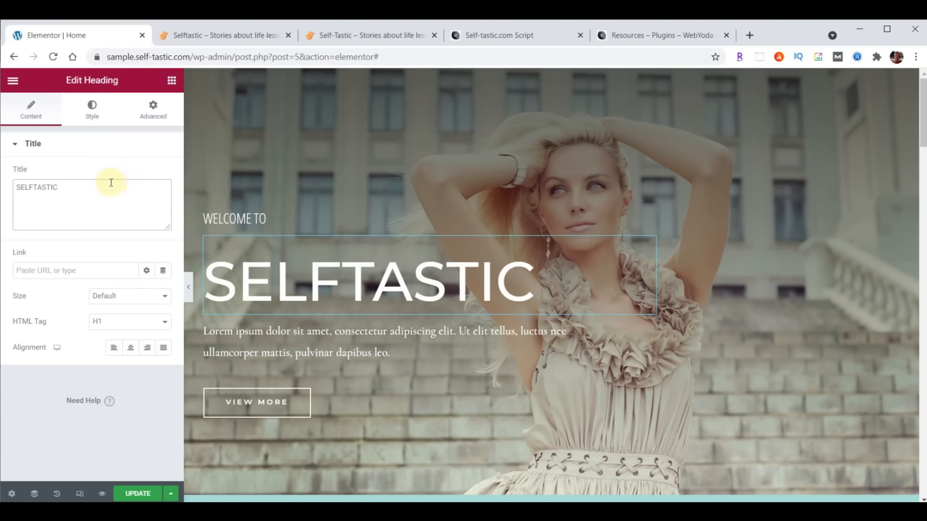
left_click(35, 188)
type("<")
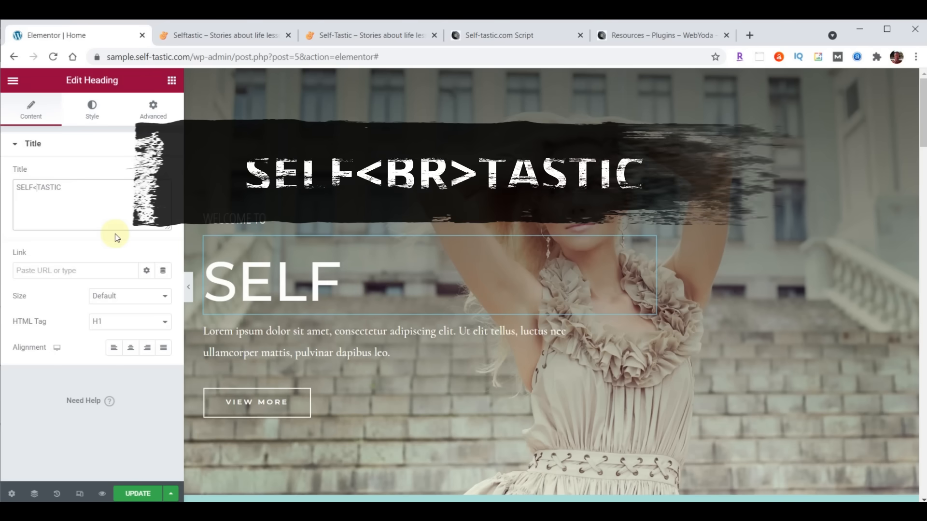
type("BR>")
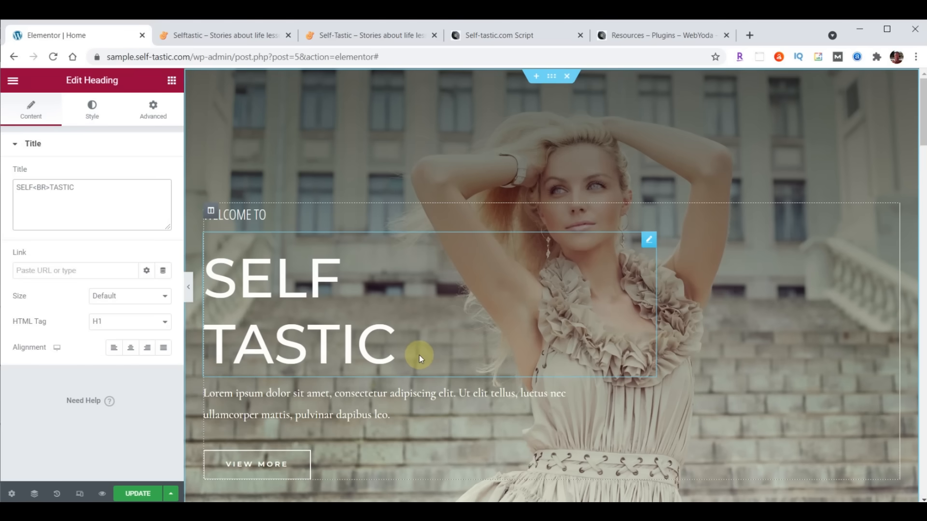
- Style the SELF TASTIC heading in Londrina Shadow, 122 px size, 100 px line height
left_click(89, 108)
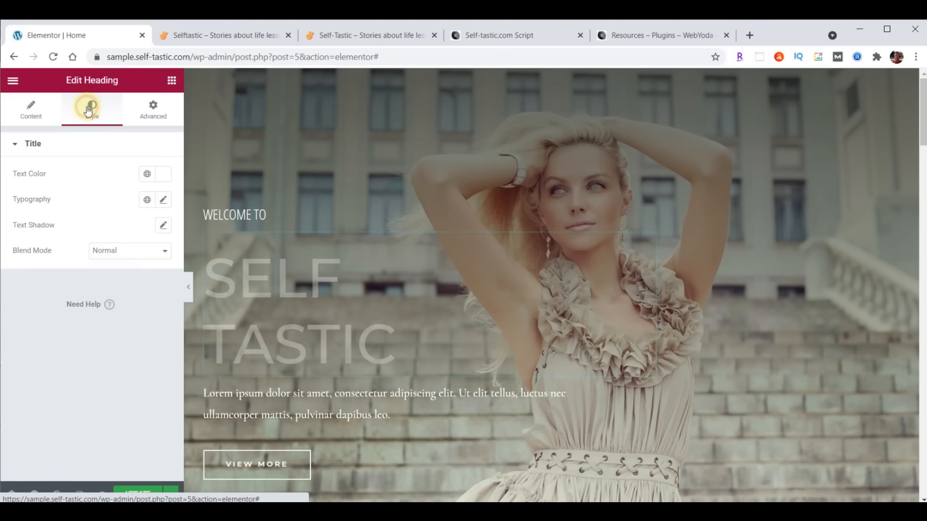
left_click(163, 199)
left_click(118, 265)
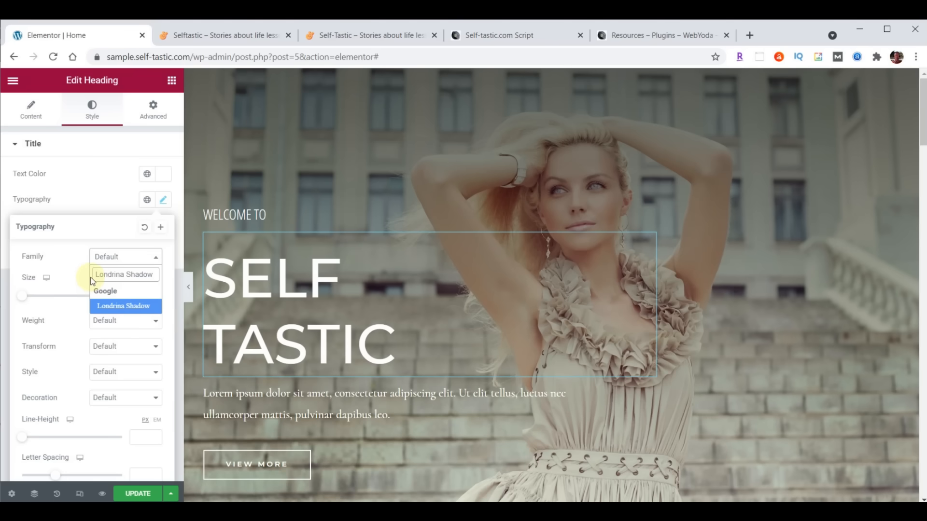
left_click(118, 306)
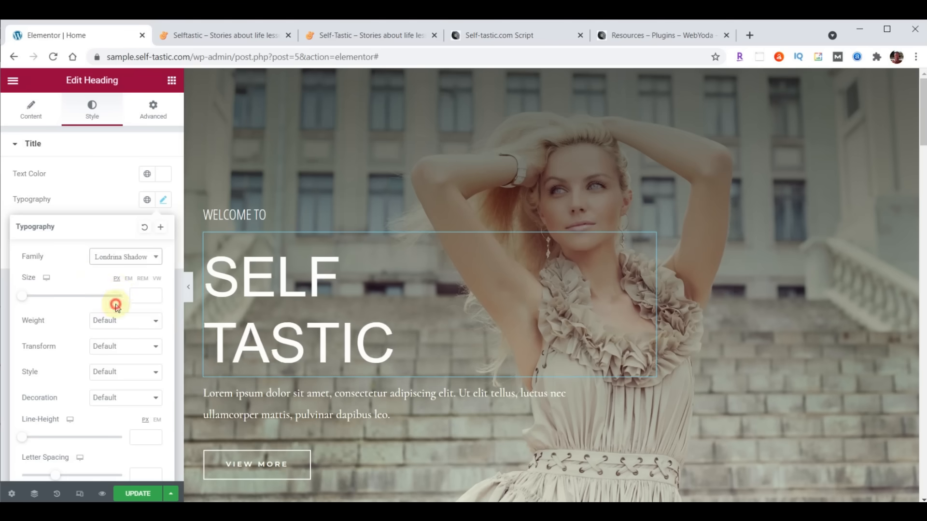
left_click(138, 294)
type("122")
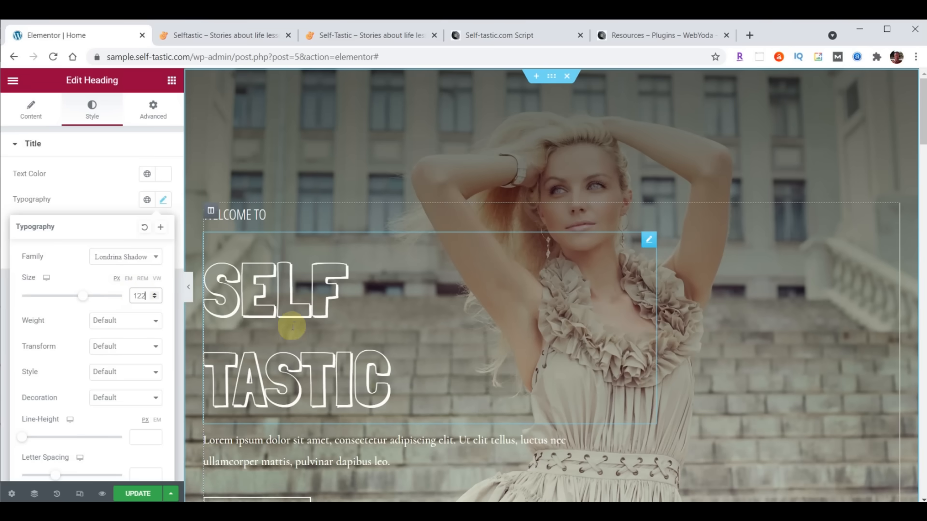
key("alt+Tab")
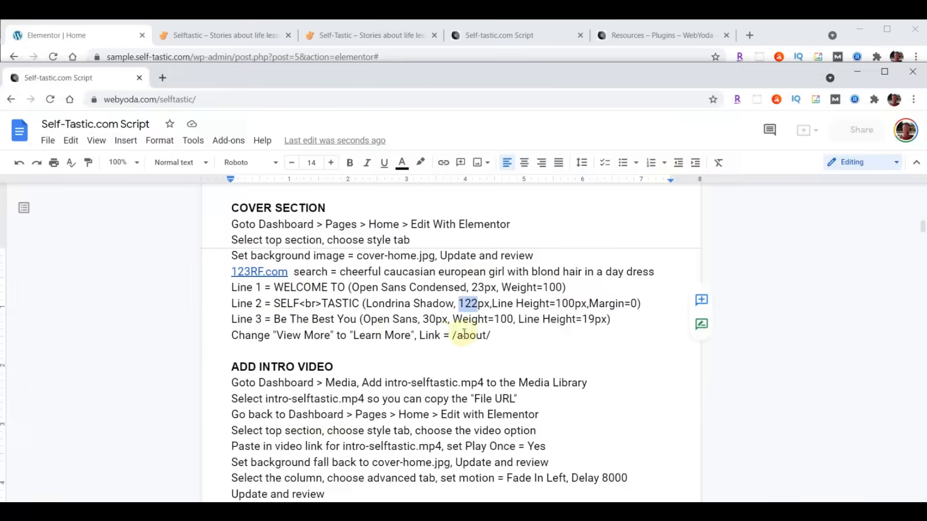
key("alt+Tab")
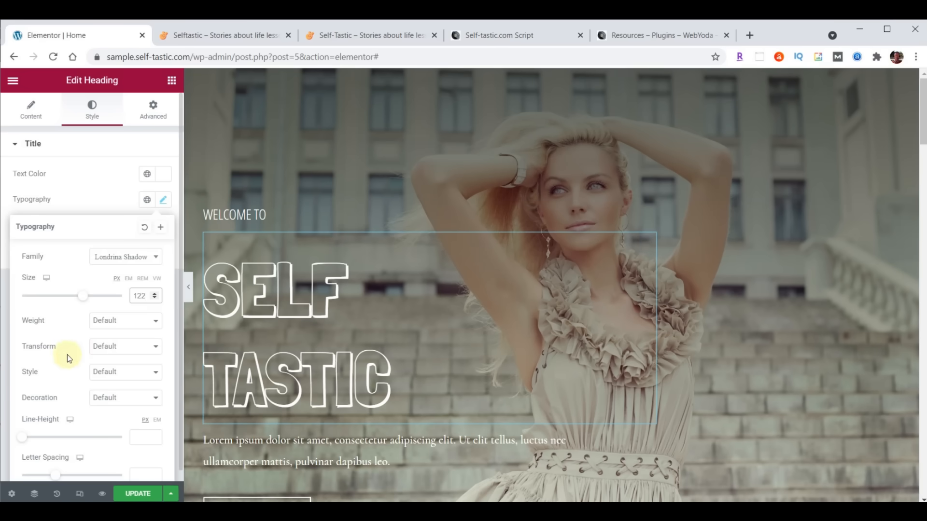
scroll(68, 355, "down", 1)
left_click(141, 427)
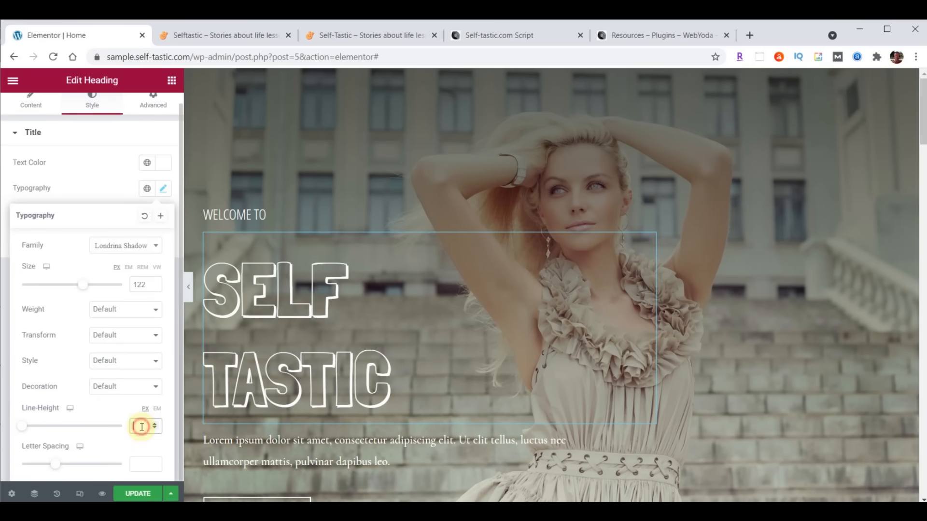
type("100")
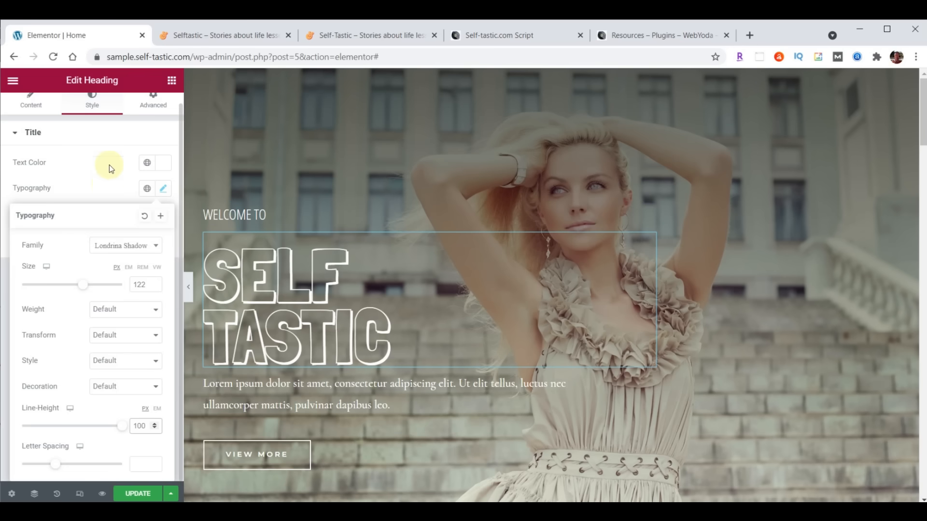
scroll(110, 165, "up", 1)
- Set the heading's top margin to 0
left_click(152, 111)
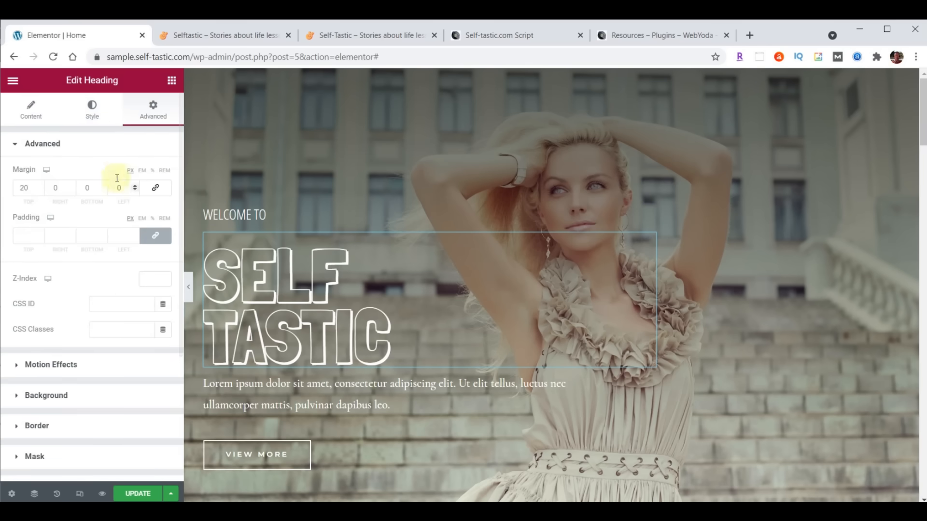
double_click(17, 190)
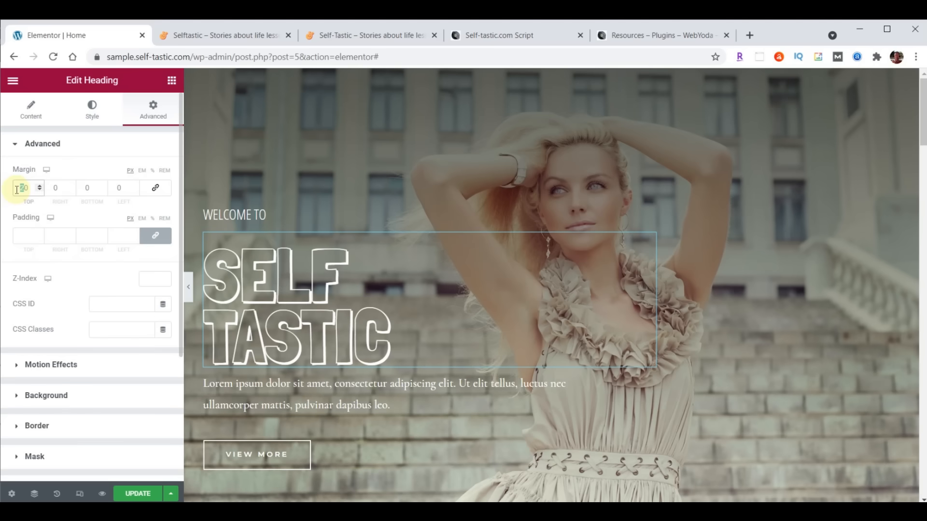
type("00")
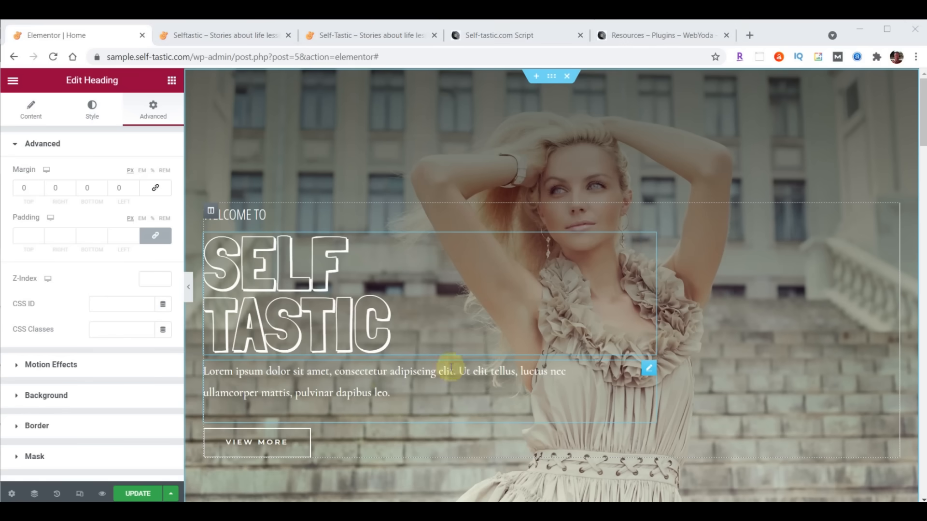
- Replace the lorem ipsum paragraph with the pasted text 'Be The Best You'
left_click(649, 372)
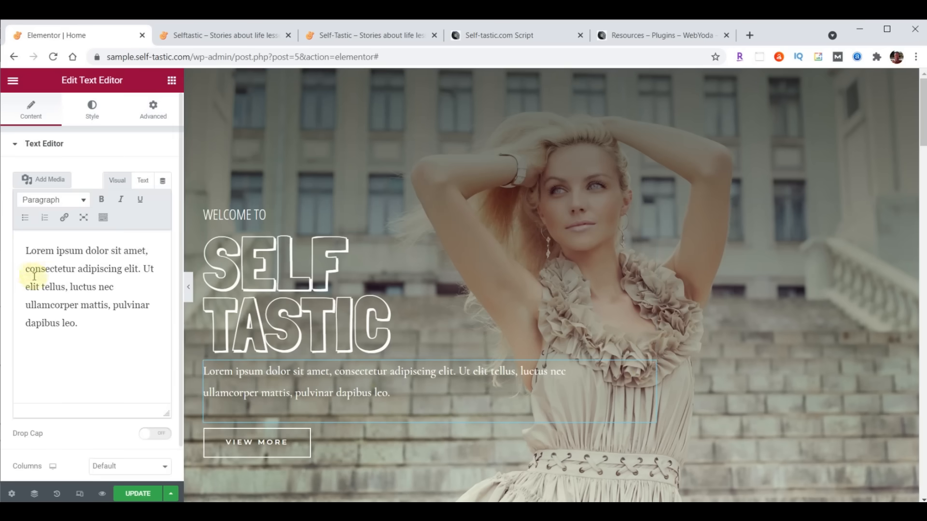
left_click_drag(26, 251, 80, 324)
type("Be The Best You")
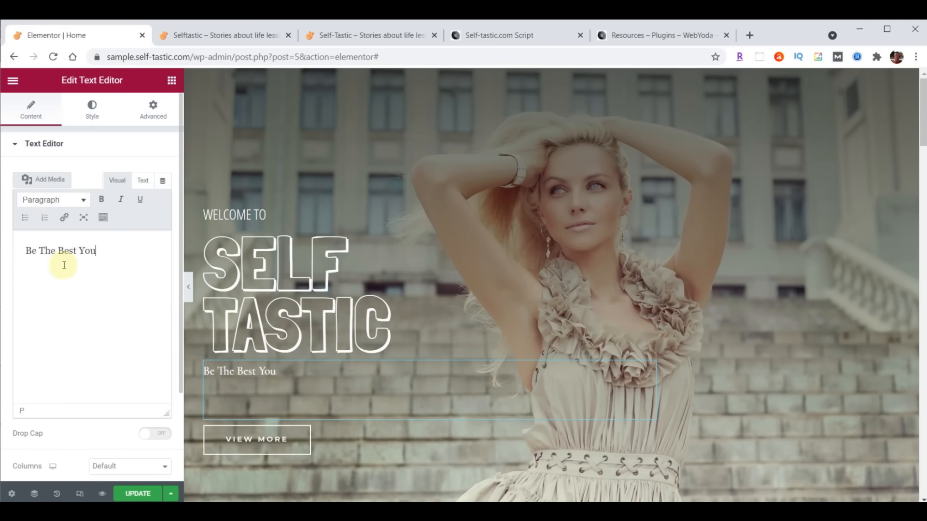
- Style the paragraph in Open Sans Condensed, 30 px, weight 100, 19 px line height
left_click(93, 114)
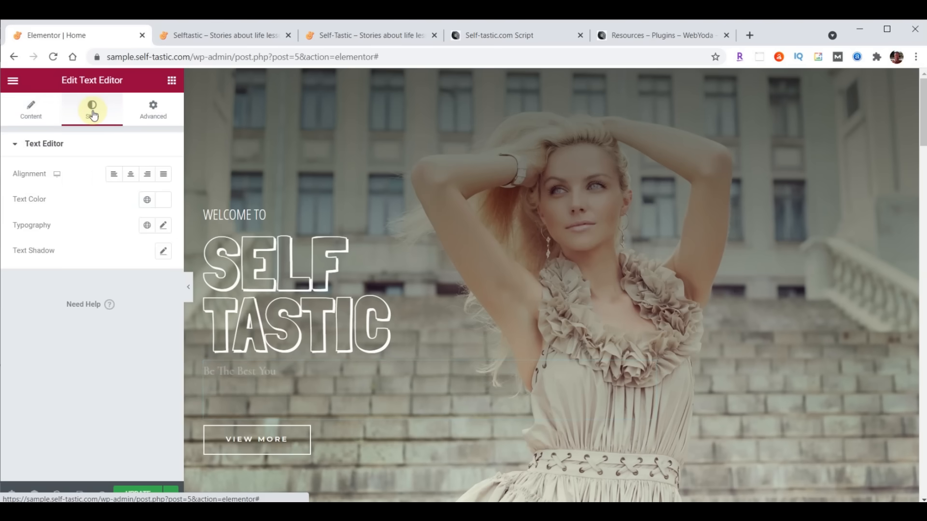
left_click(164, 225)
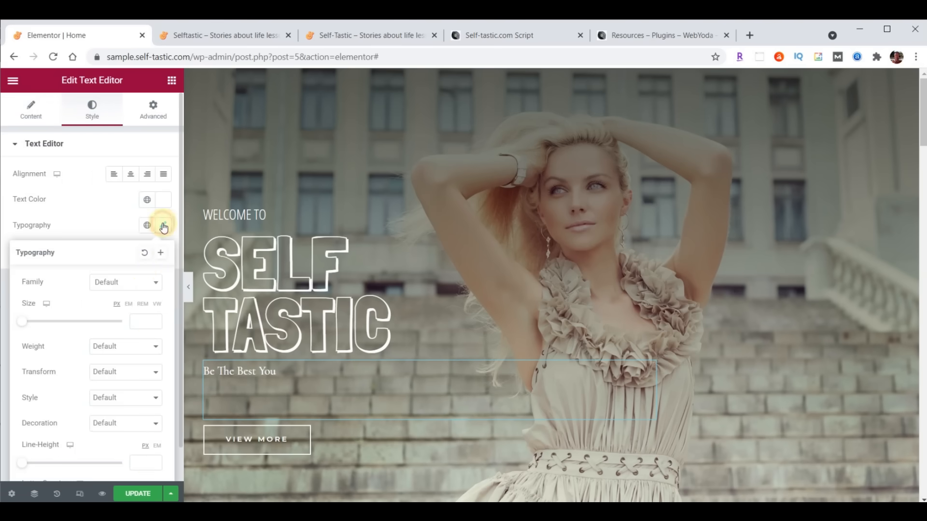
left_click(135, 282)
type("open")
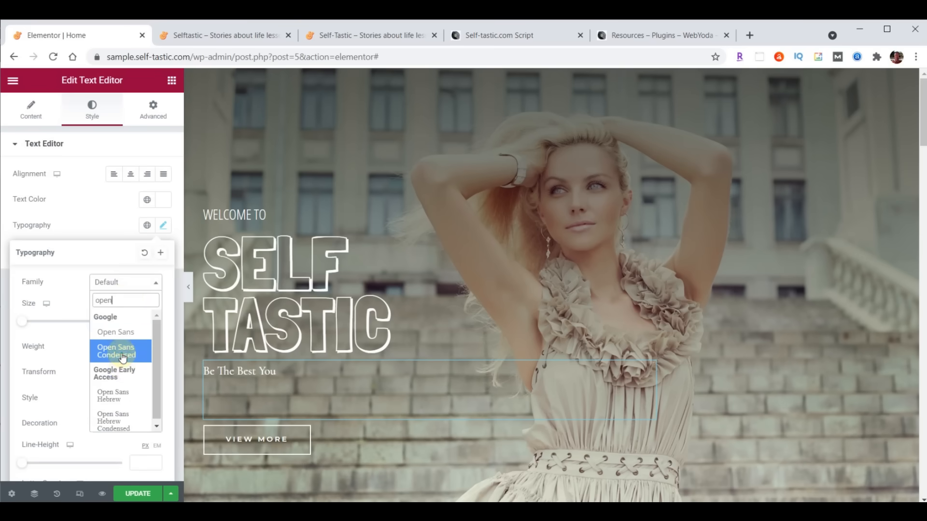
left_click(123, 358)
left_click(139, 319)
type("30")
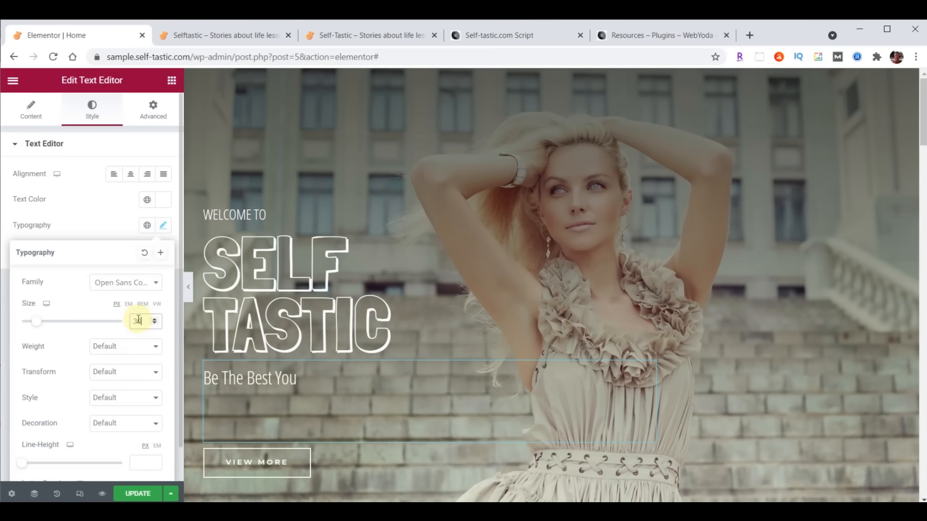
left_click(108, 349)
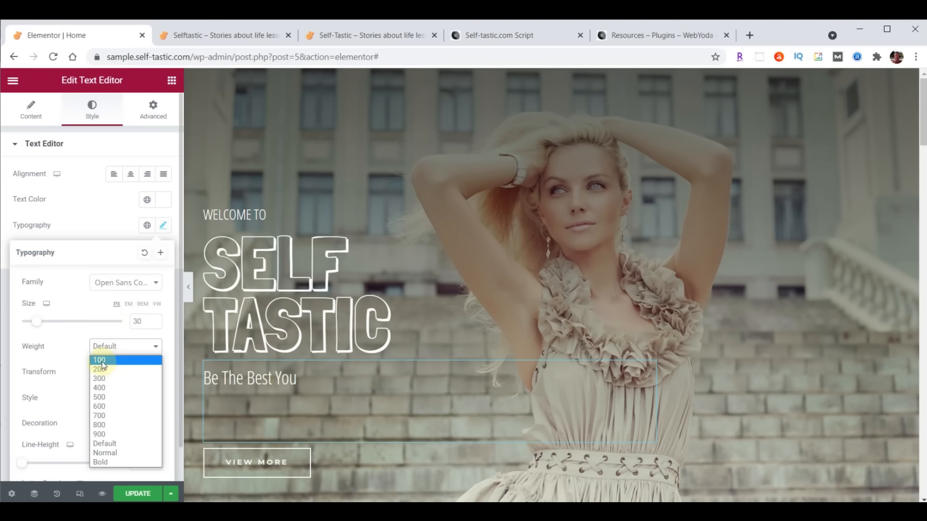
left_click(102, 361)
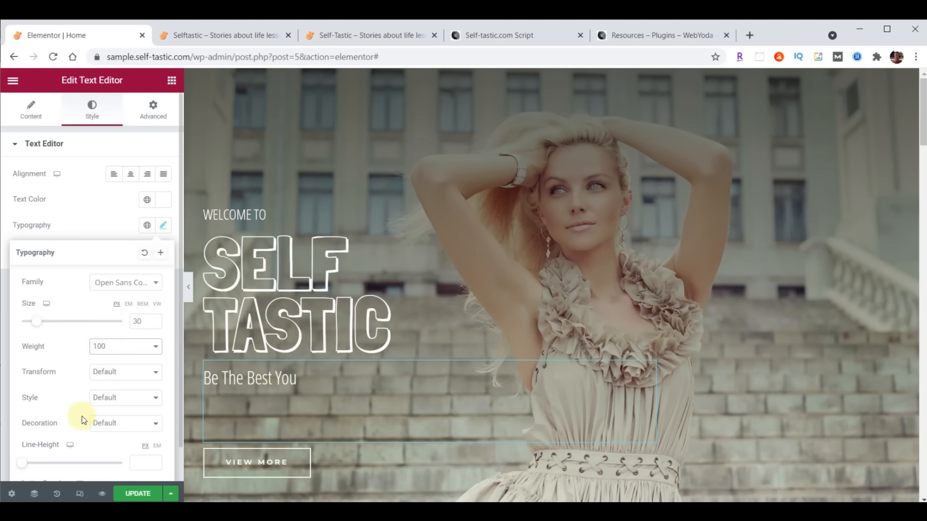
scroll(83, 420, "down", 1)
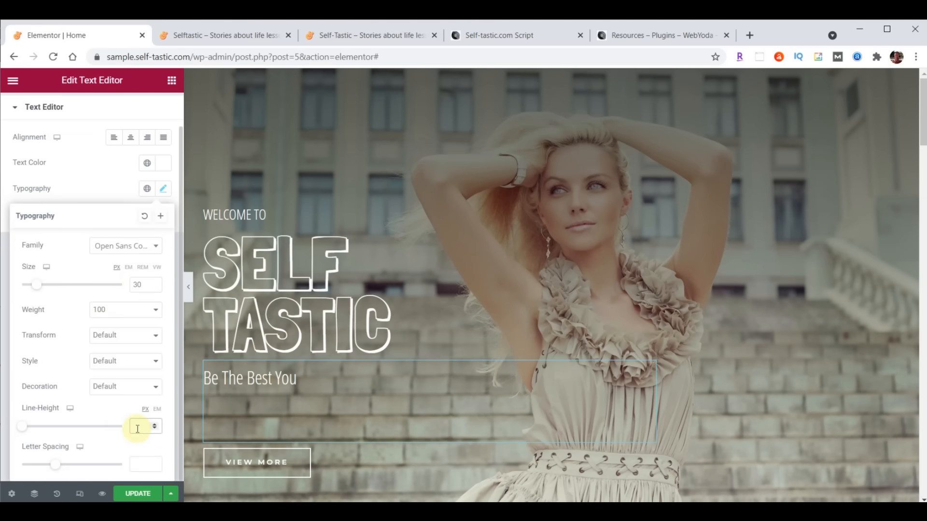
type("19")
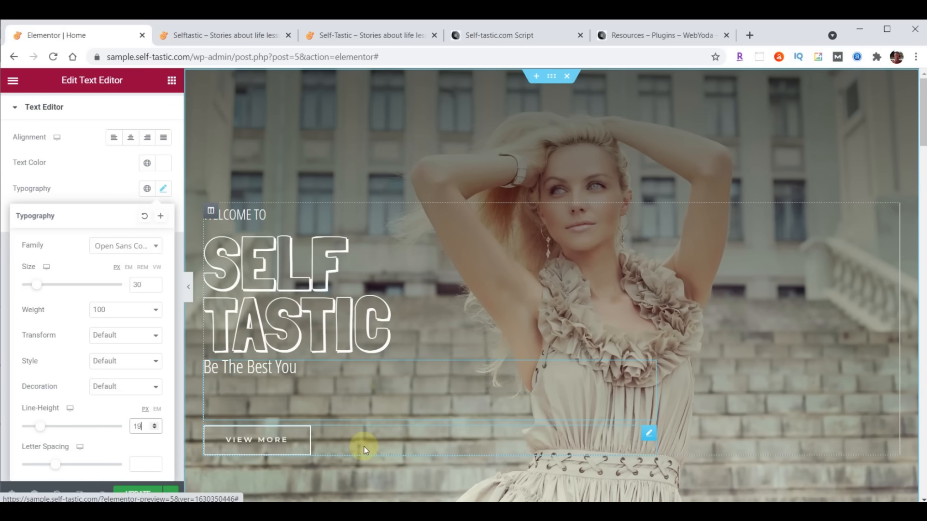
left_click(648, 437)
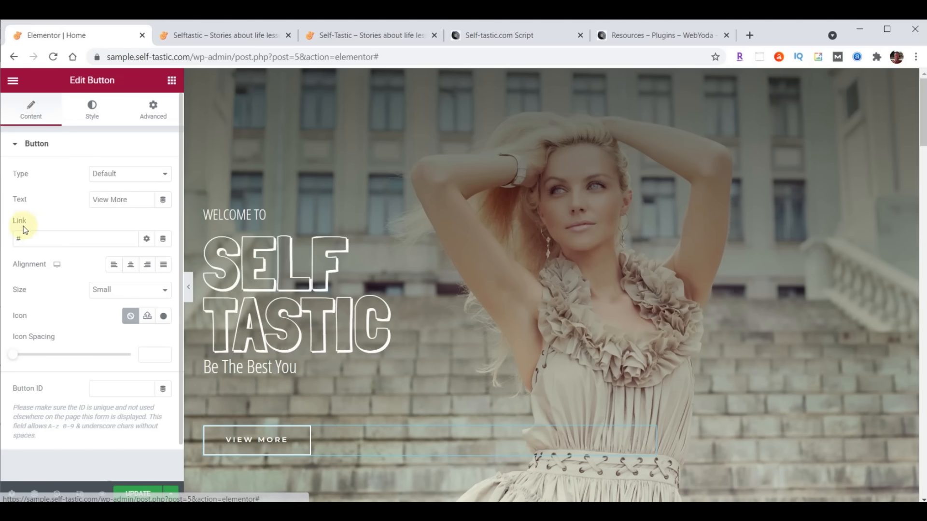
- Relabel the button 'Learn More' linking to /about/, save, and view the live site
left_click(129, 200)
left_click_drag(129, 200, 2, 235)
type("Learn More")
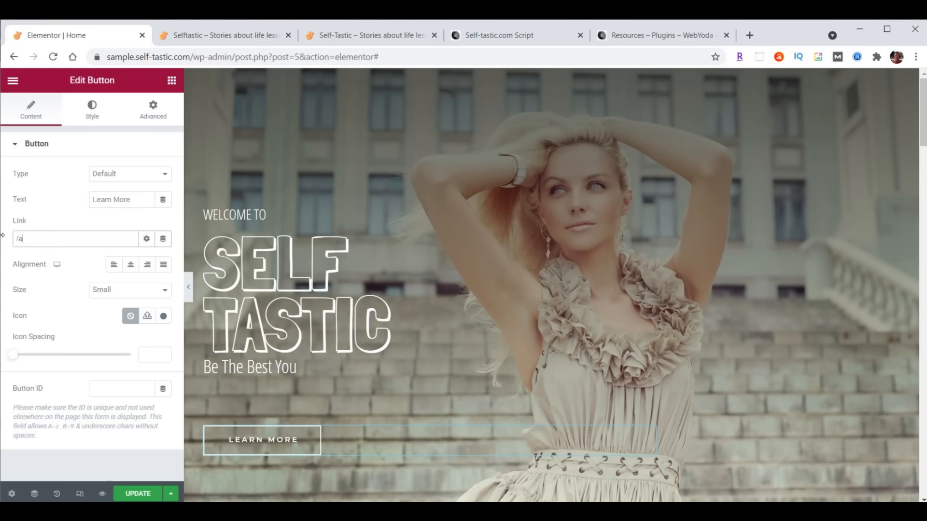
type("/about/")
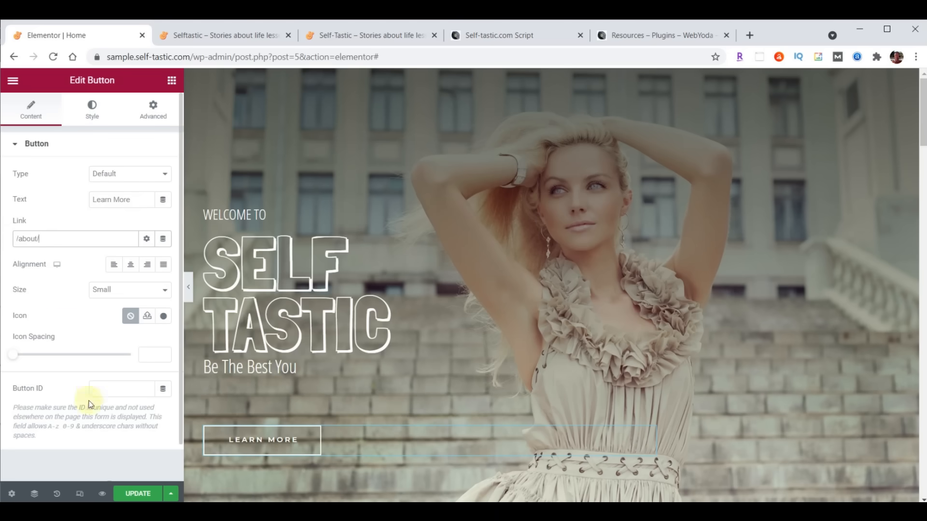
left_click(127, 494)
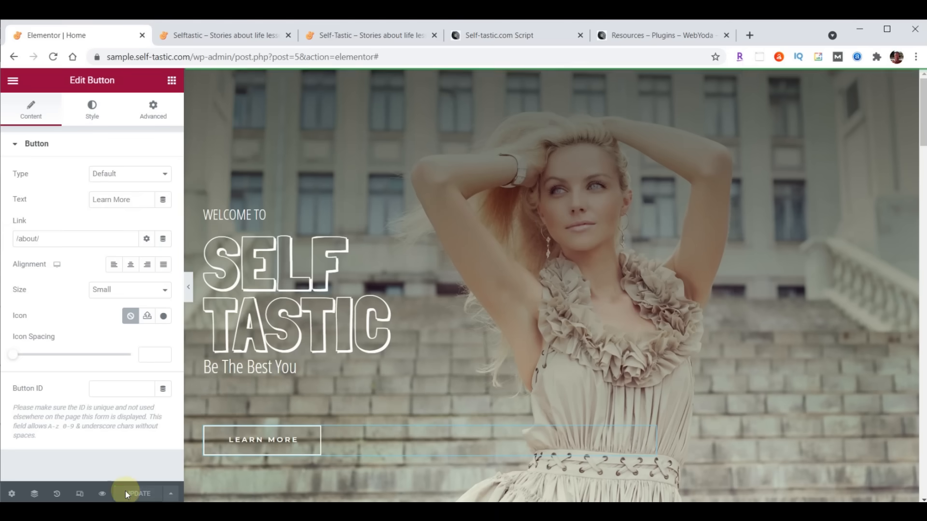
left_click(223, 37)
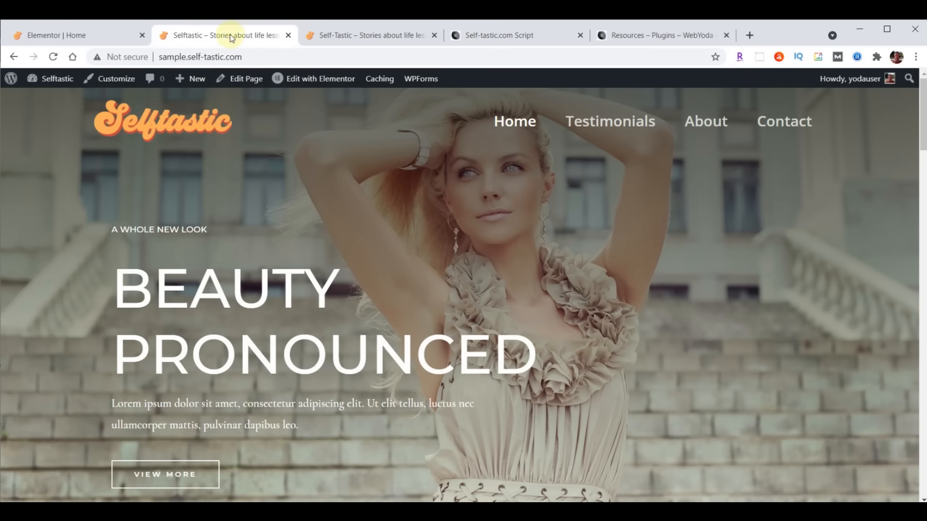
- Reload the live page to see the SELF TASTIC hero, then return to the Home editor
left_click(54, 56)
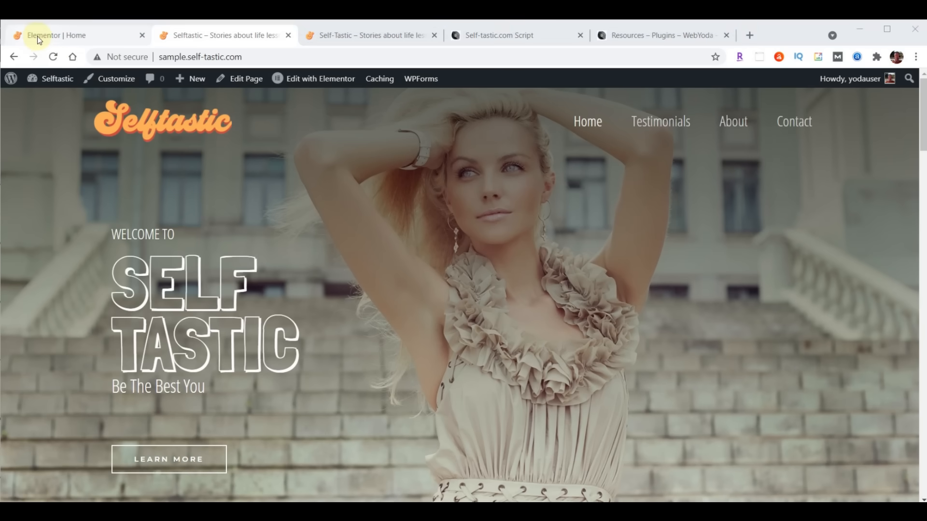
left_click(40, 37)
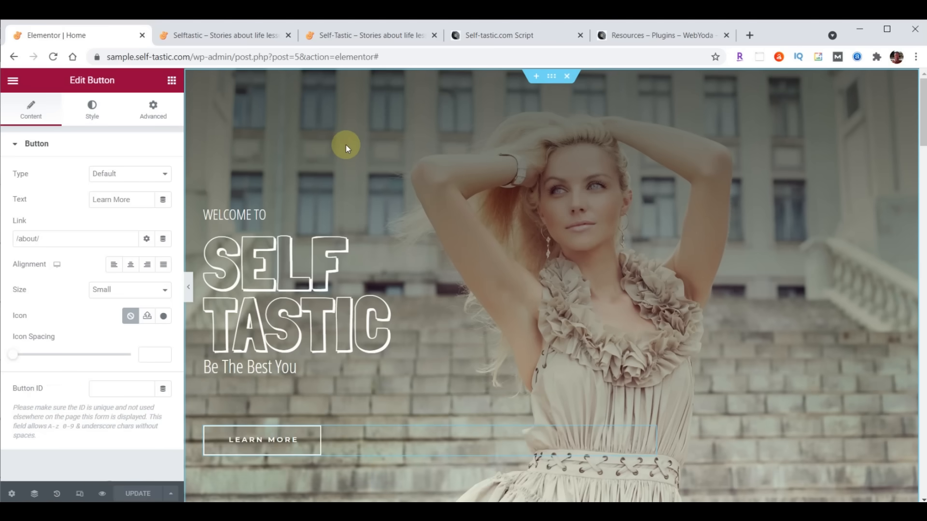
- Exit Elementor to the WordPress dashboard and go to the Media Library
left_click(13, 81)
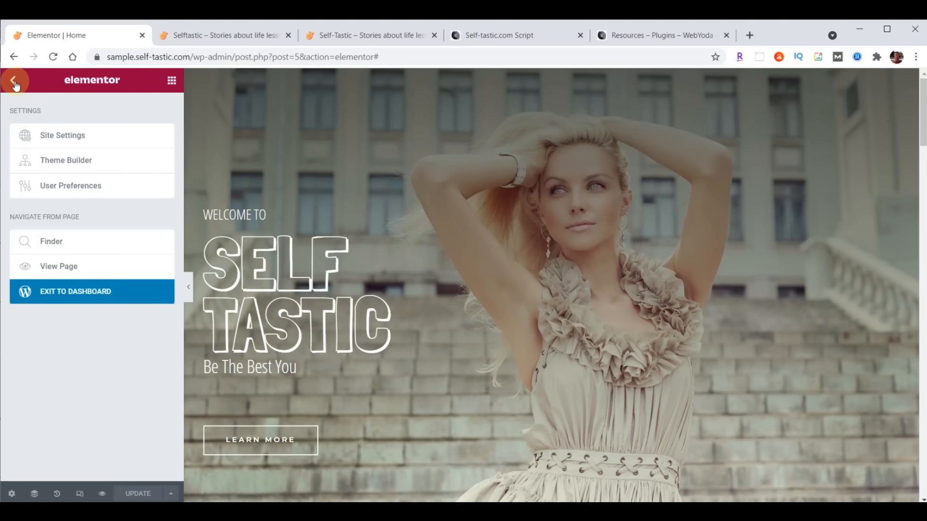
left_click(76, 298)
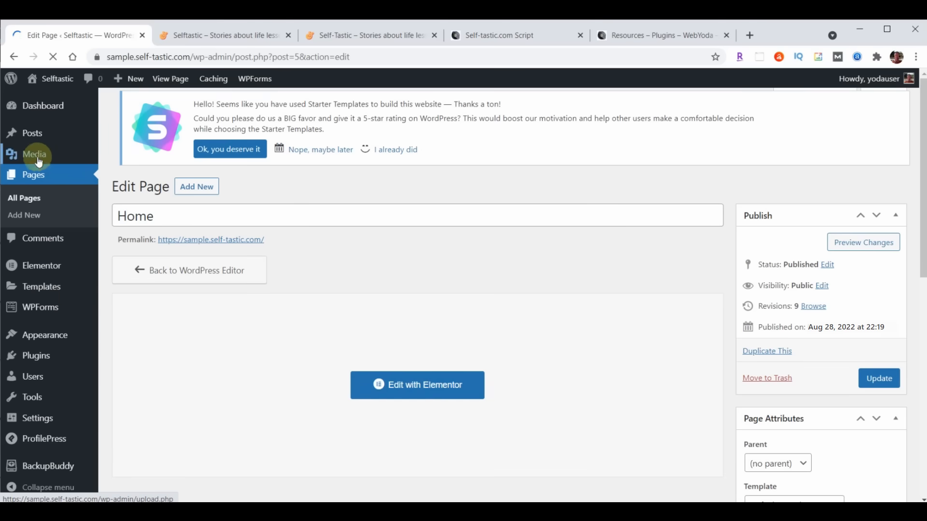
left_click(37, 156)
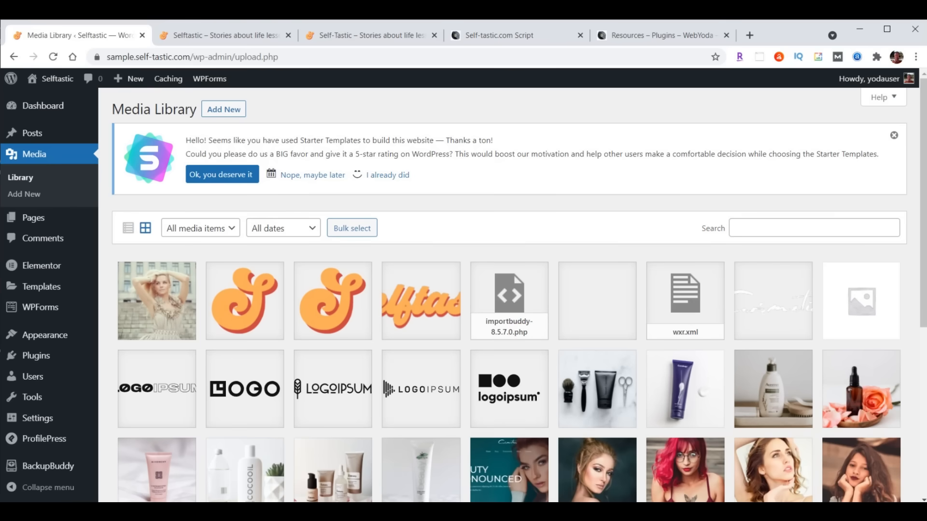
- Drag intro-selftastic.mp4 from File Explorer into the library and copy its file URL
key("alt+Tab")
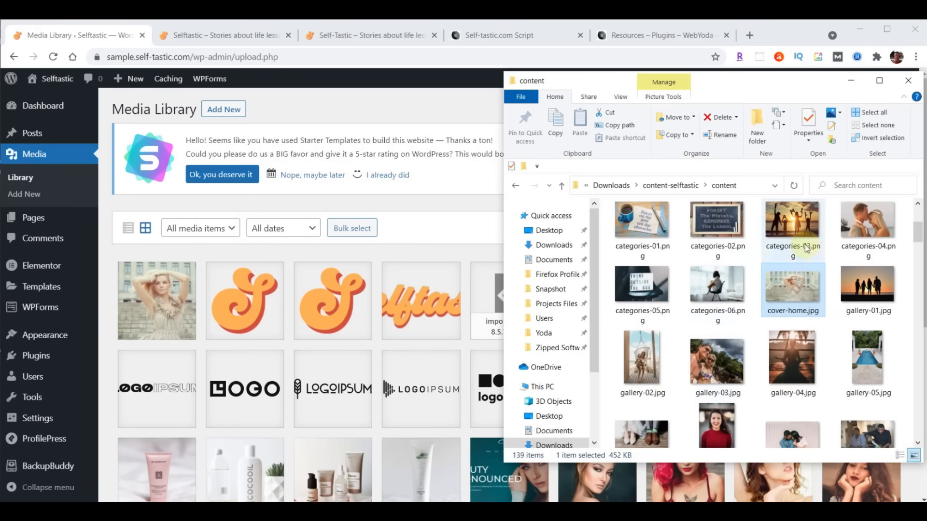
scroll(821, 244, "down", 2)
scroll(821, 244, "down", 6)
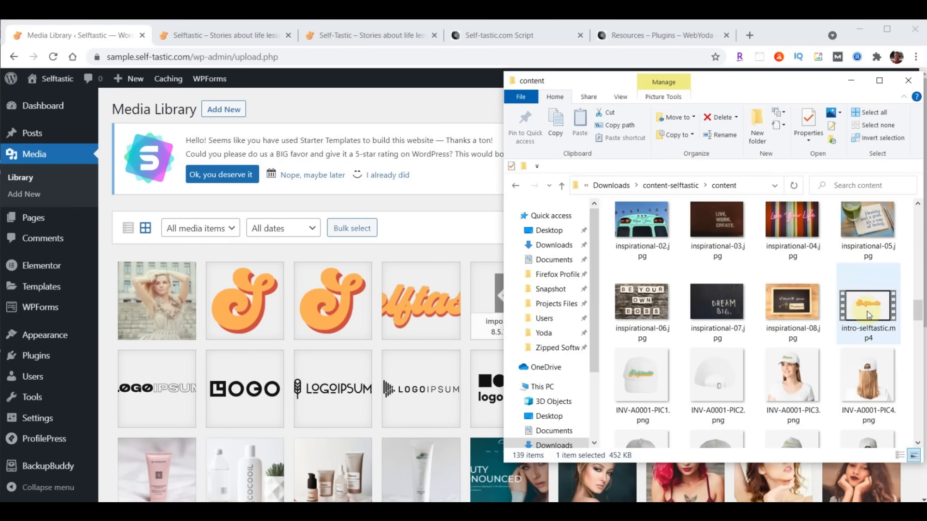
left_click(853, 313)
left_click_drag(853, 315, 329, 330)
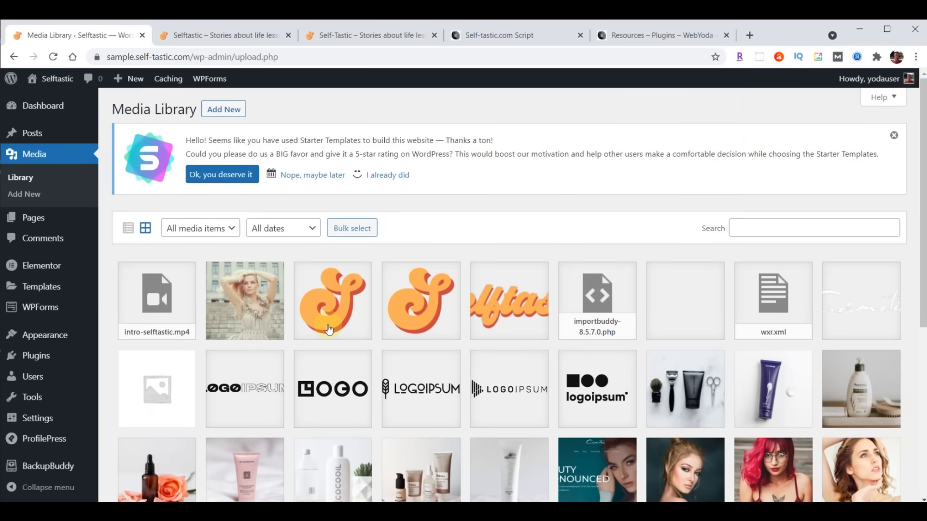
left_click(175, 307)
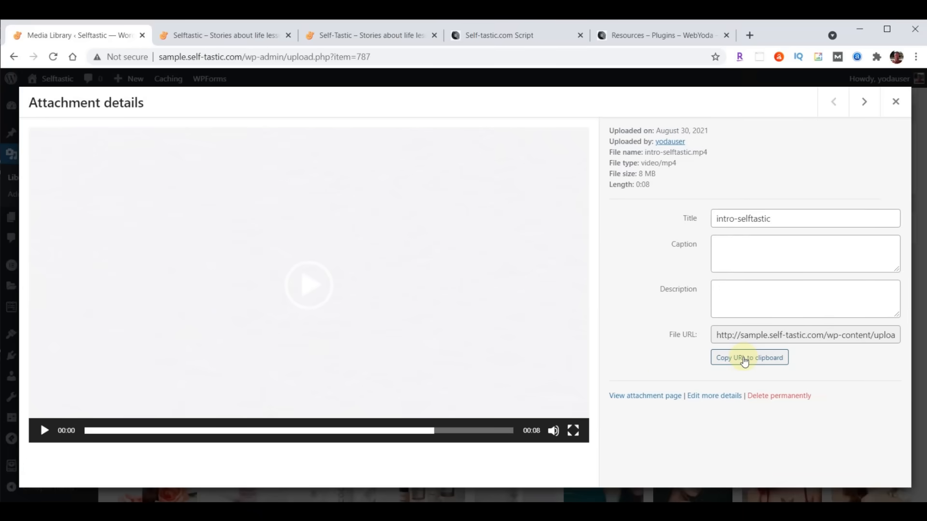
left_click(745, 358)
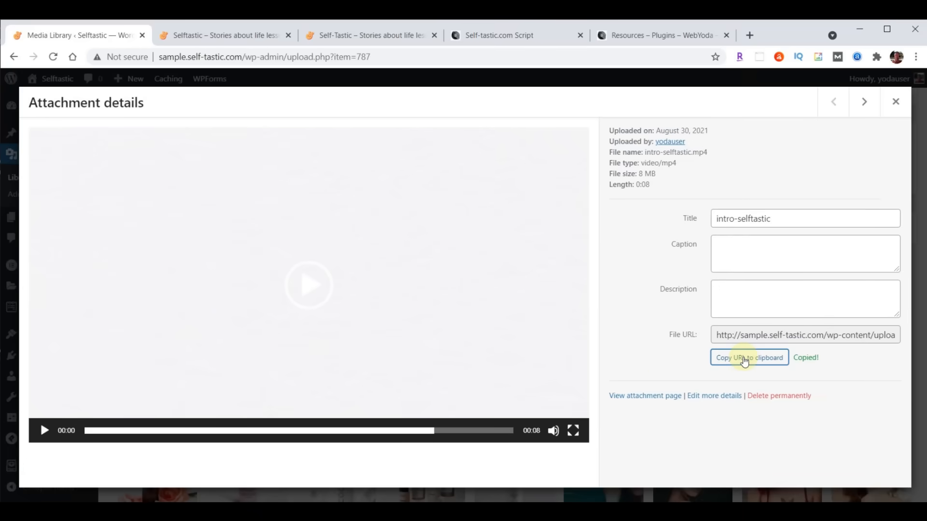
left_click(895, 102)
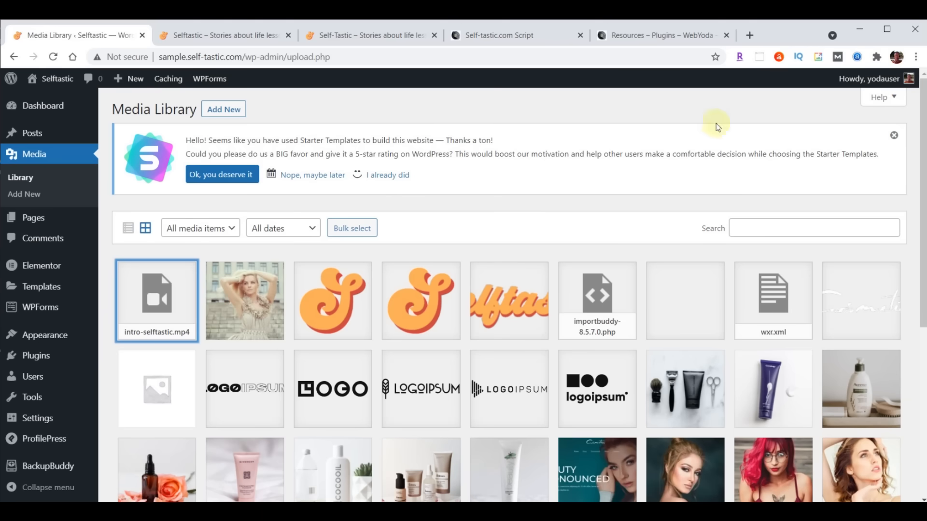
- Edit Home in Elementor and give the hero section the intro video URL as background
left_click(33, 221)
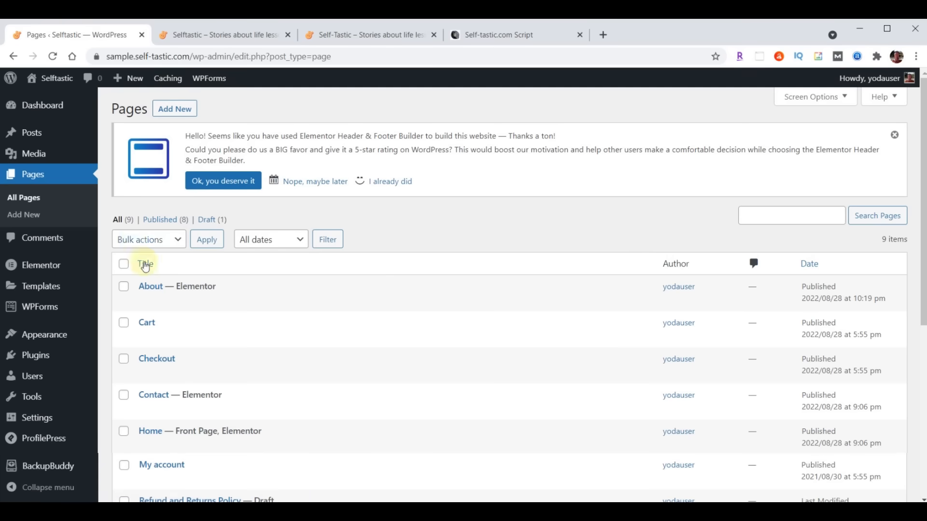
left_click(336, 446)
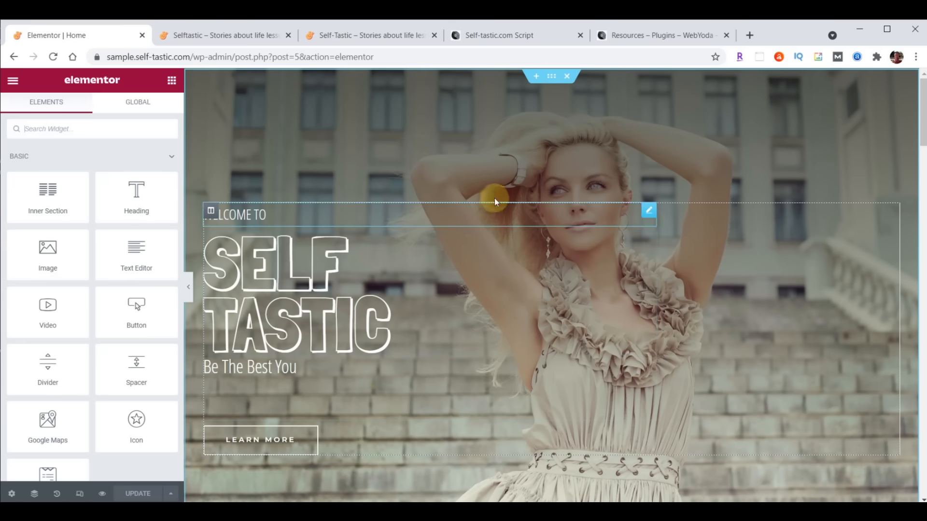
left_click(551, 77)
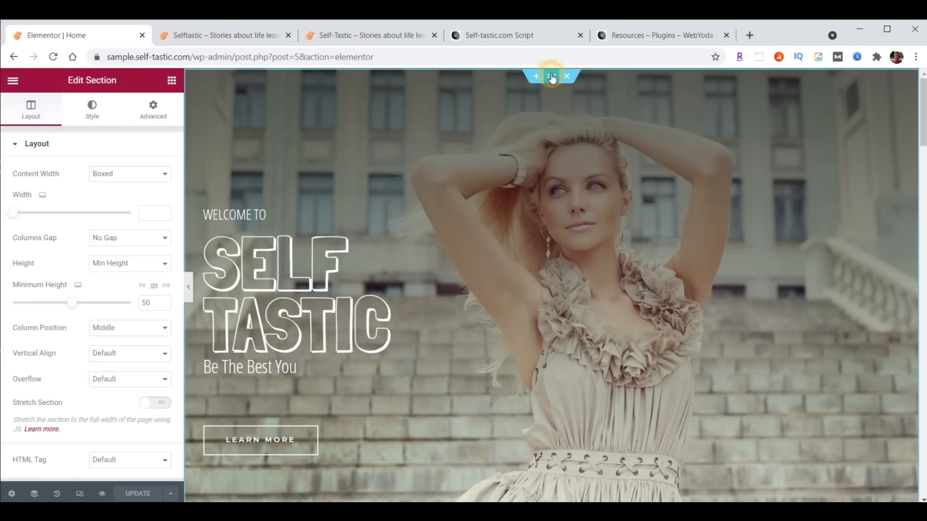
left_click(92, 110)
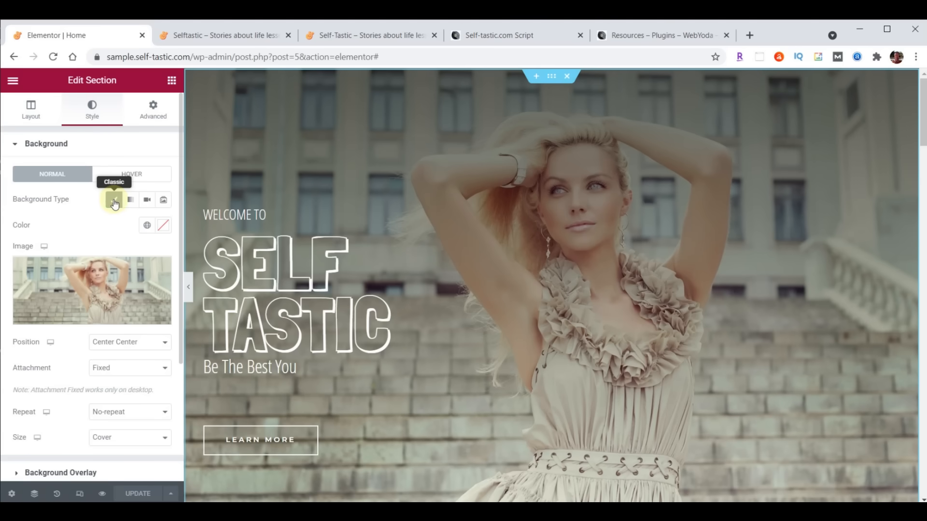
left_click(146, 202)
left_click(76, 236)
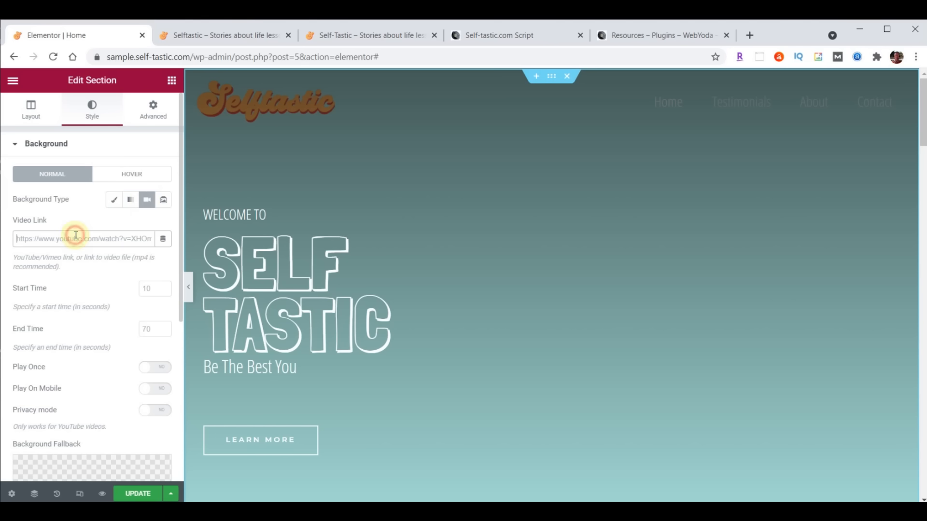
key("ctrl+v")
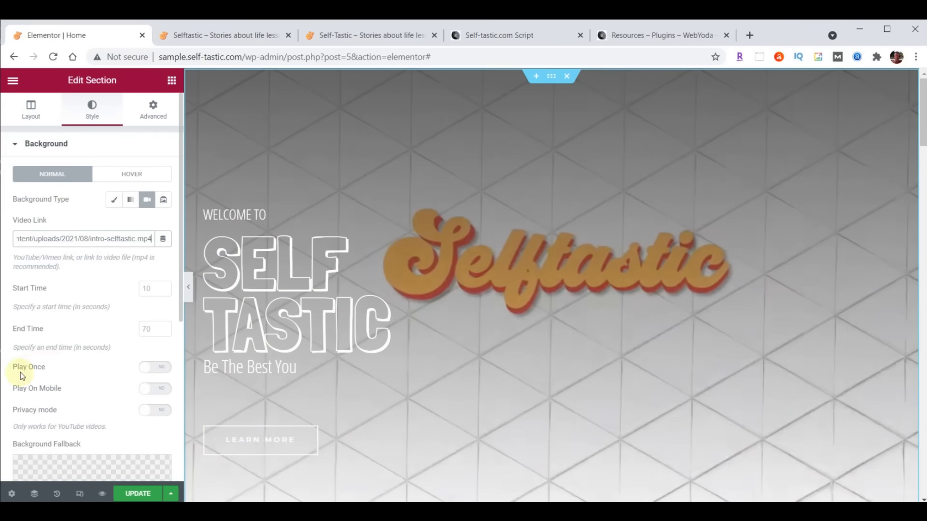
- Make the background video play once, use cover-home.jpg as fallback, and save
left_click(160, 373)
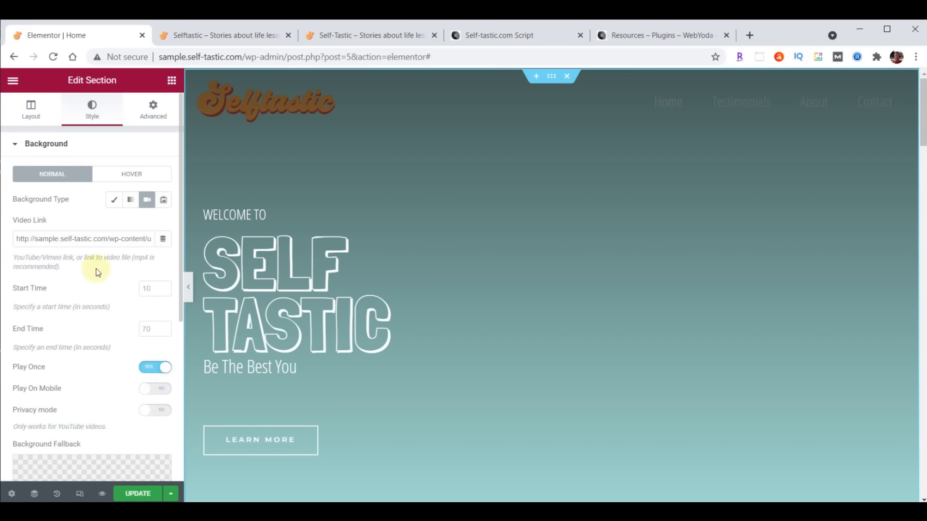
scroll(96, 270, "down", 5)
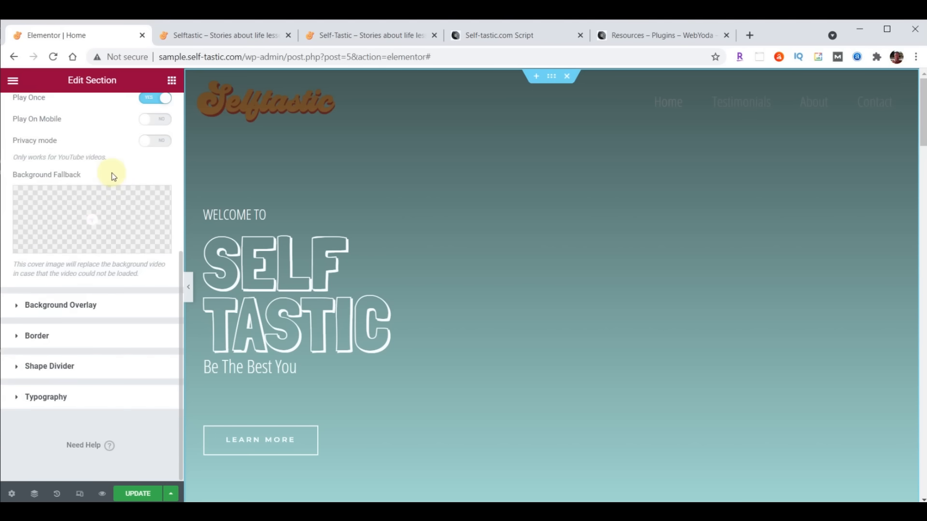
left_click(93, 220)
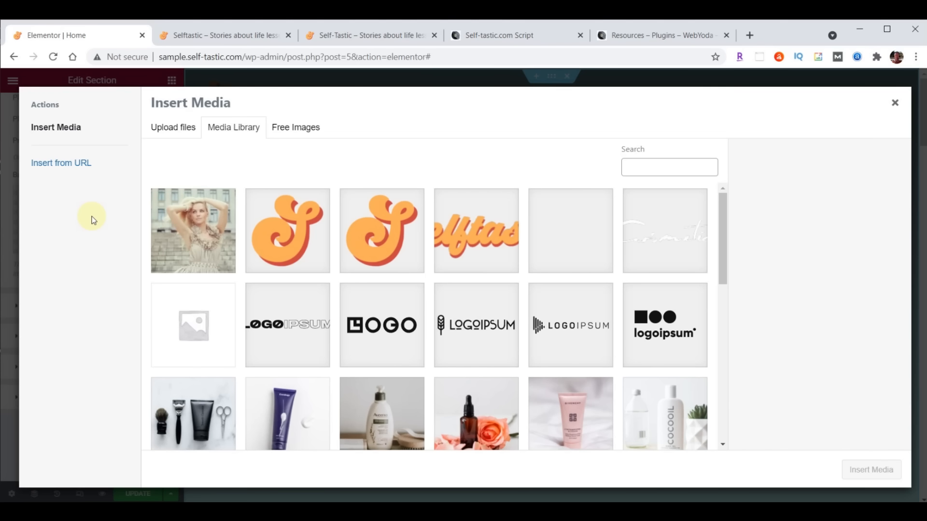
left_click(206, 235)
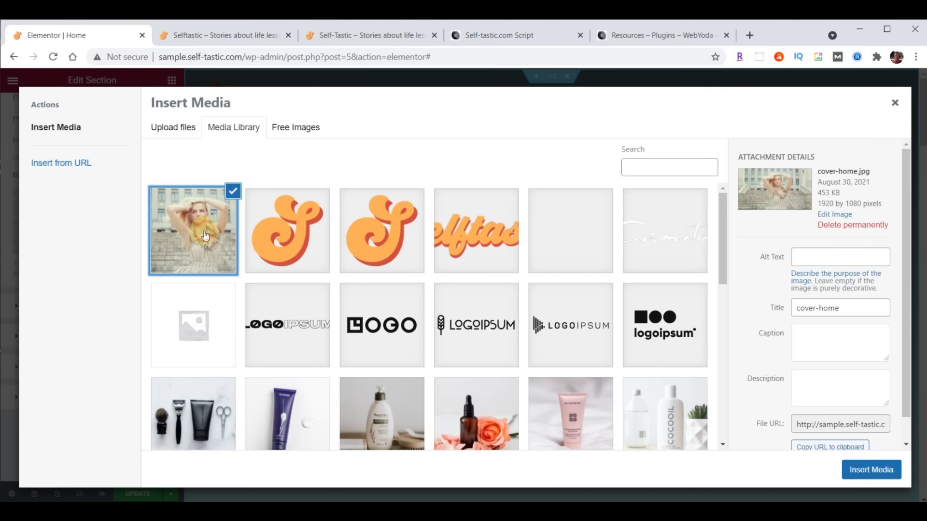
left_click(876, 471)
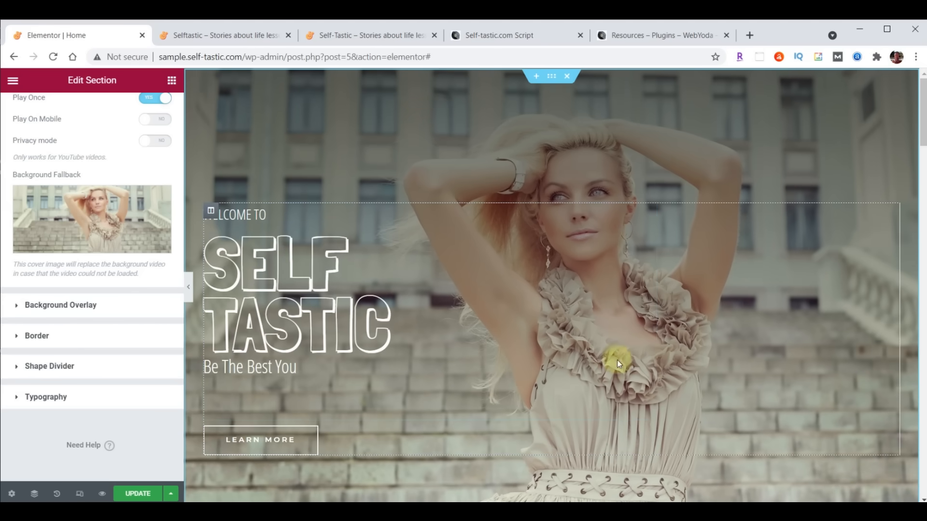
left_click(138, 493)
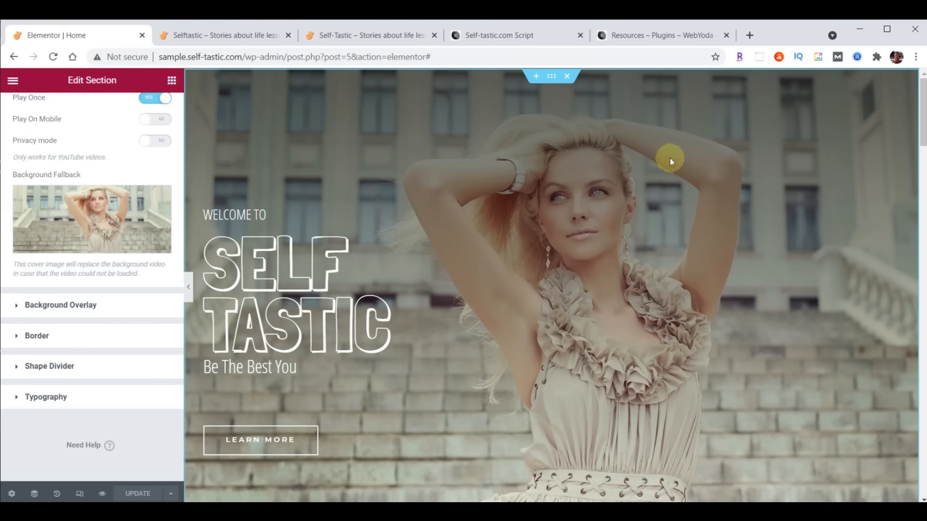
left_click(166, 33)
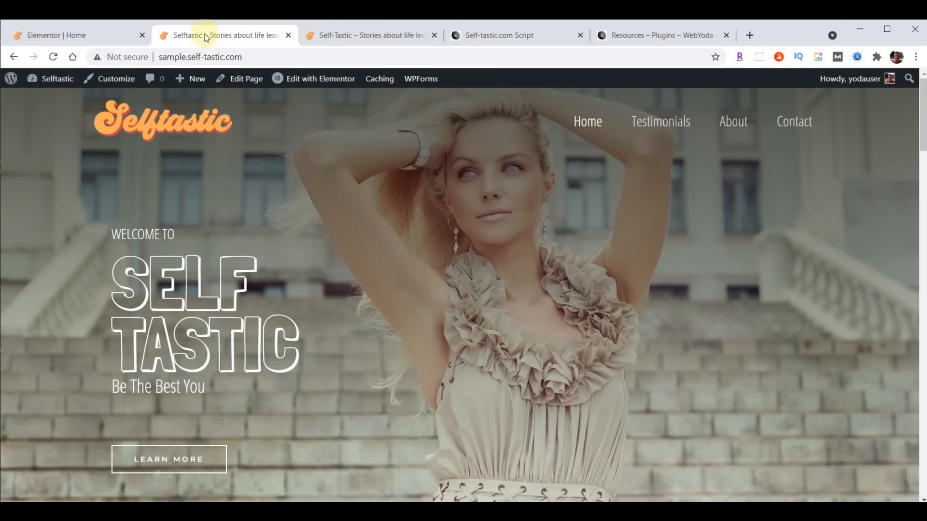
left_click(54, 57)
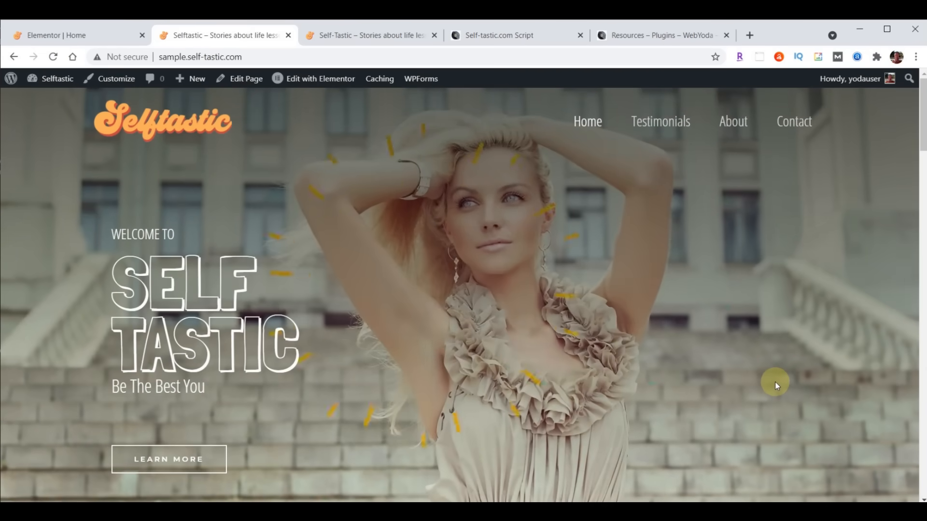
left_click(327, 30)
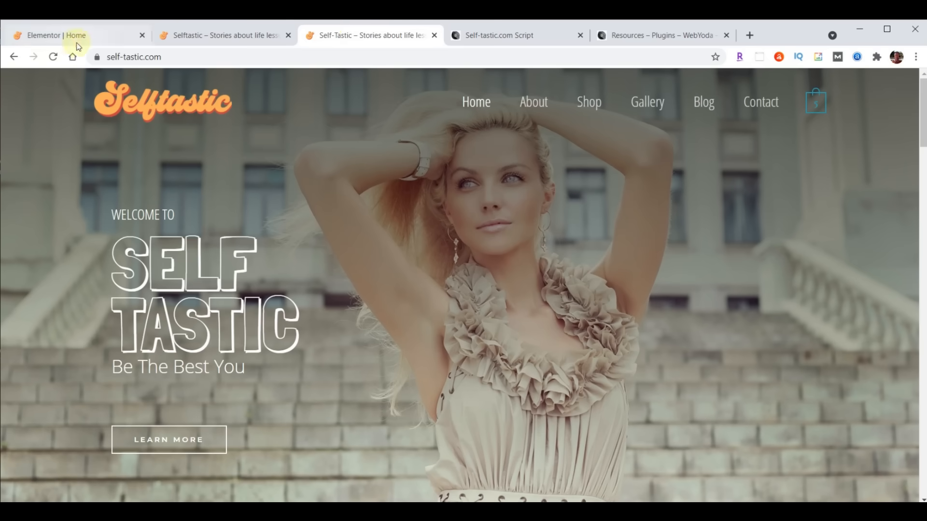
left_click(57, 56)
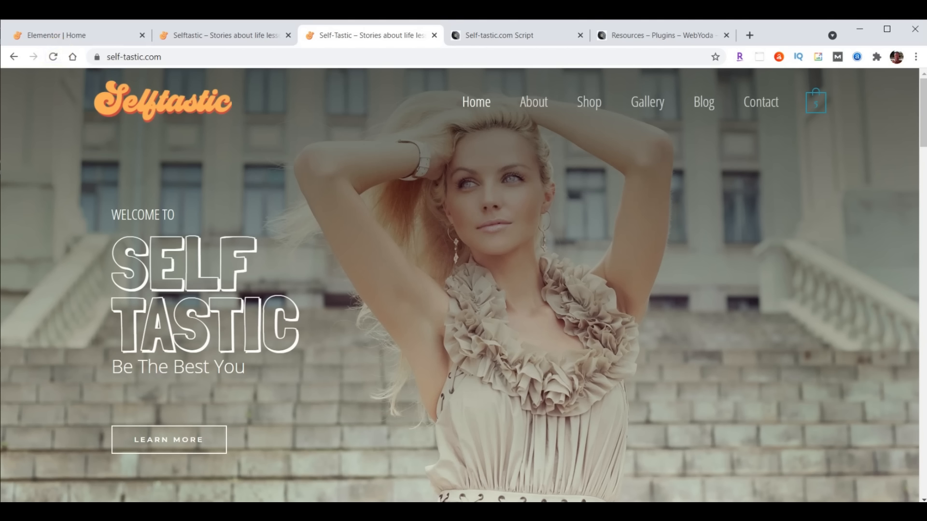
left_click(53, 36)
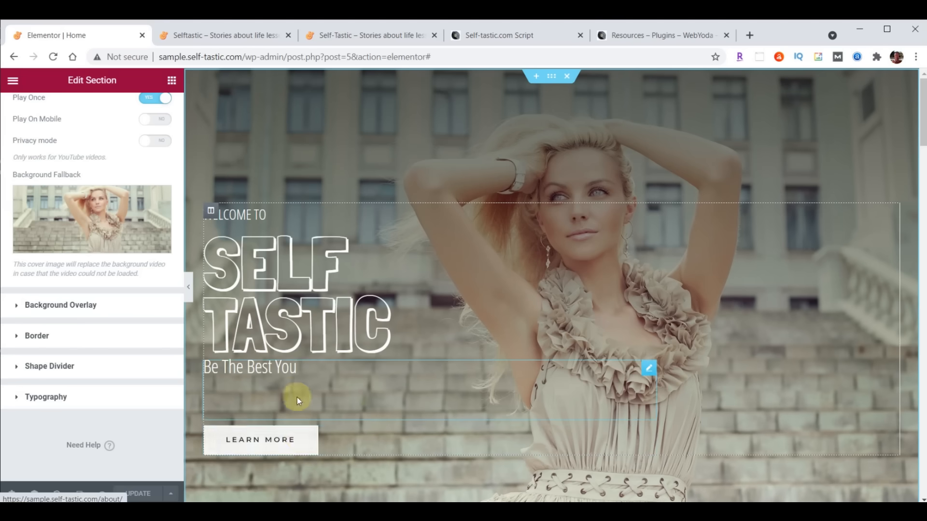
- Give the hero text column a Fade In Left entrance with an 8000 ms delay and save
left_click(211, 213)
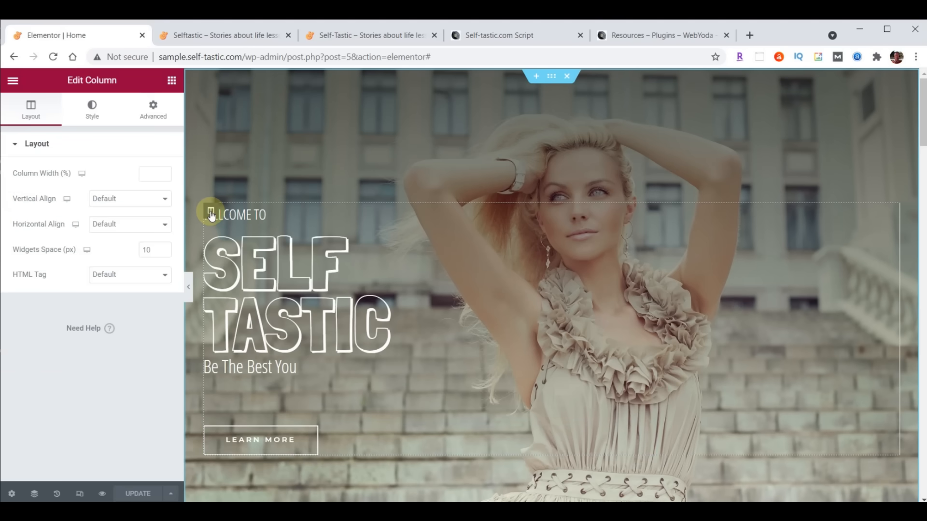
left_click(155, 115)
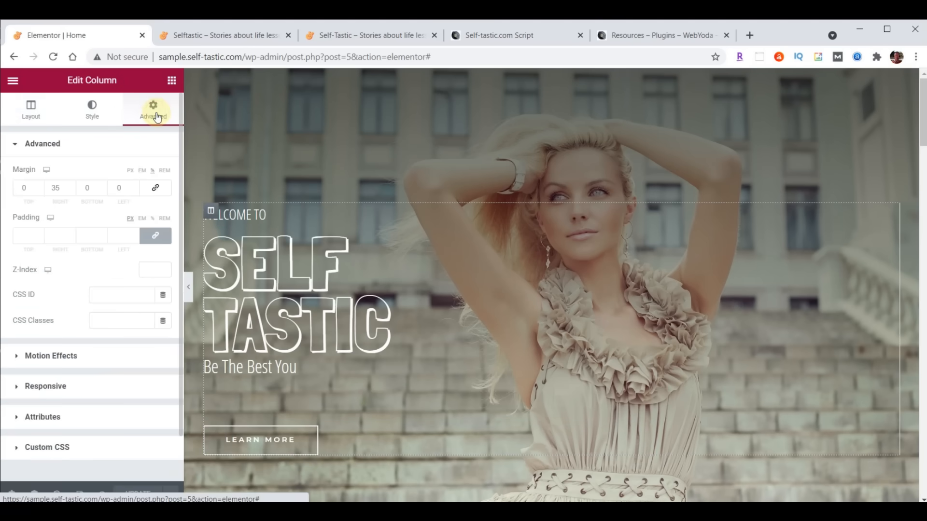
left_click(37, 357)
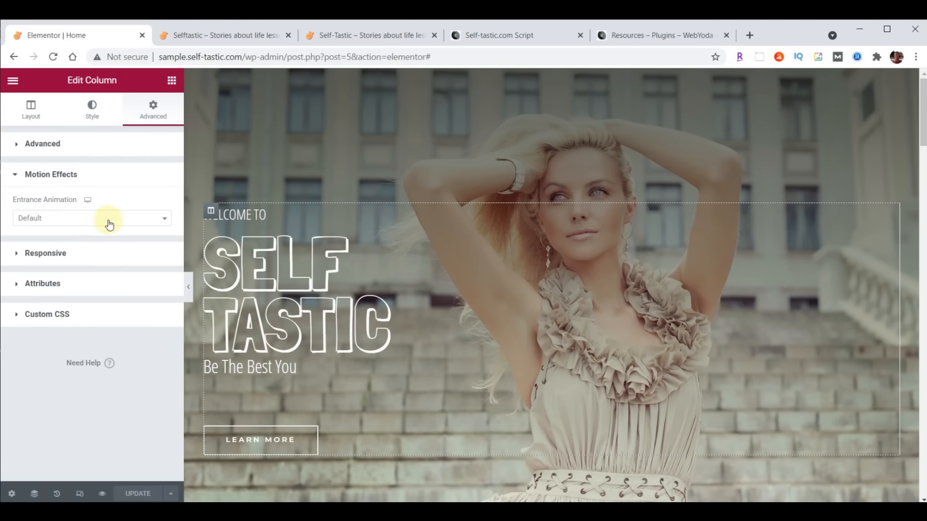
left_click(164, 218)
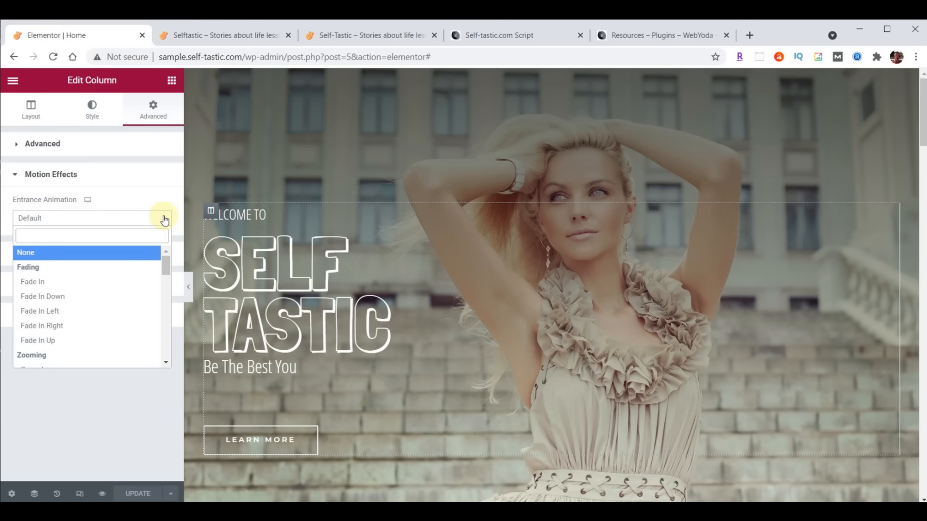
left_click(53, 316)
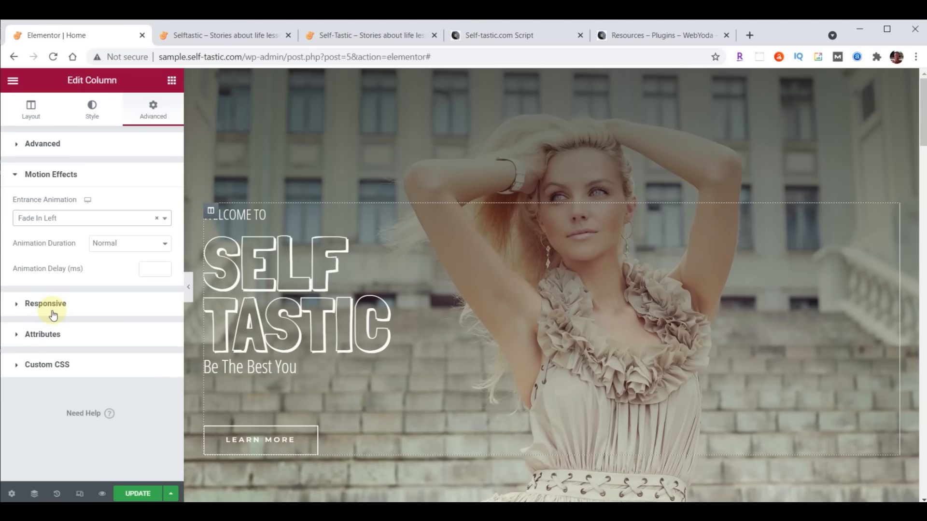
left_click(151, 270)
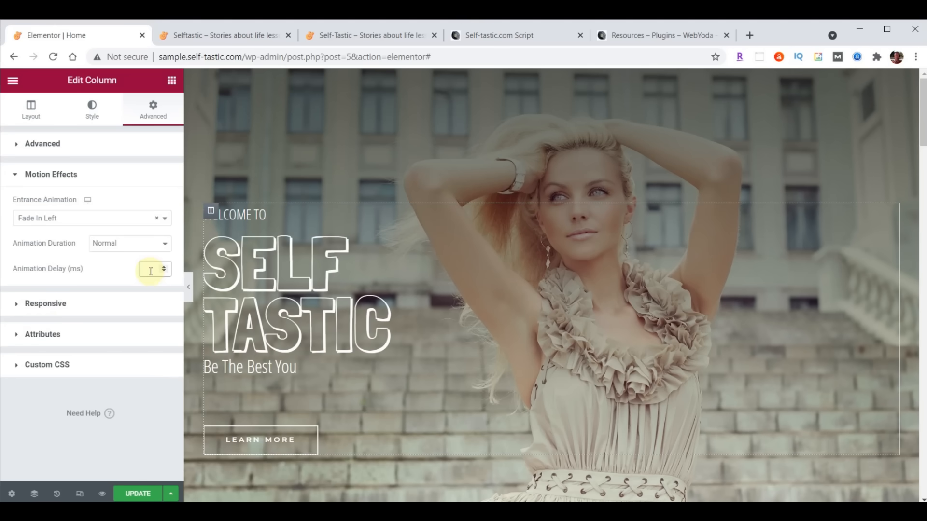
type("8000")
left_click(137, 492)
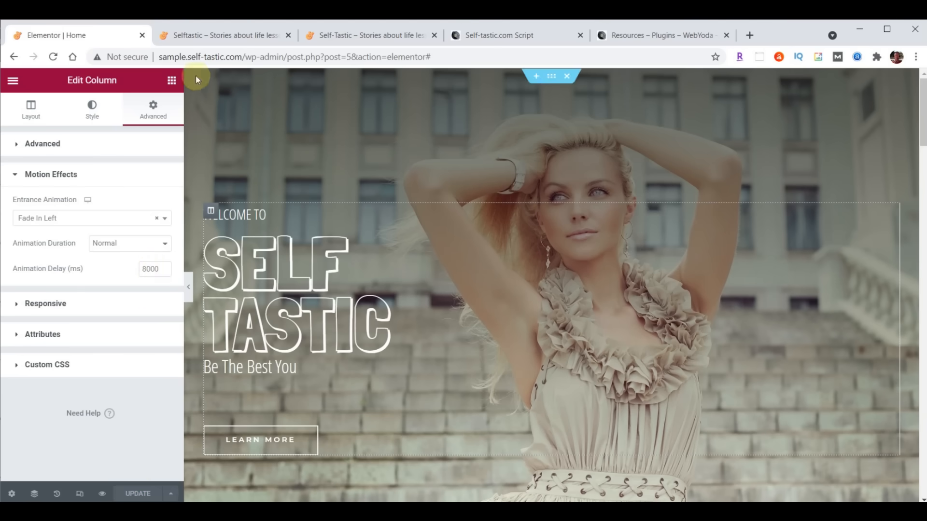
left_click(212, 32)
- Reload the live home page and watch the SELF TASTIC hero animation play
left_click(53, 57)
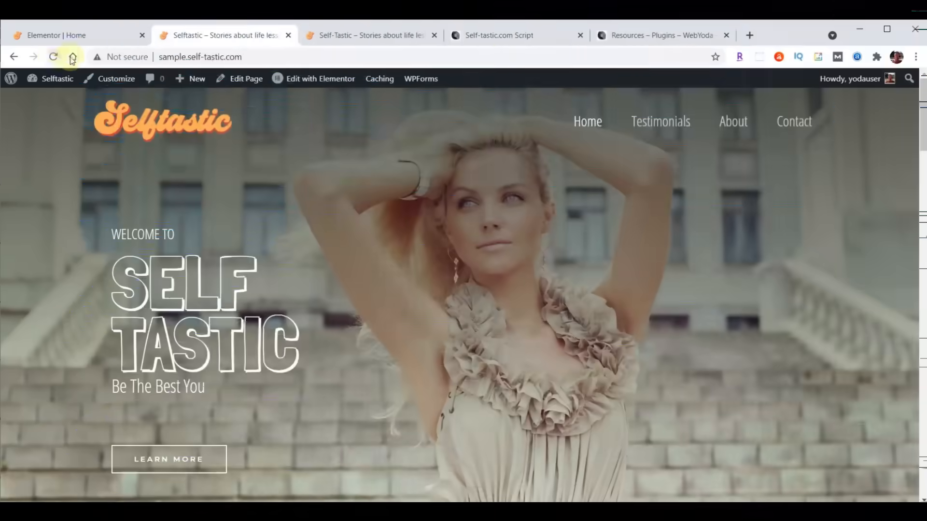
mouse_move(57, 77)
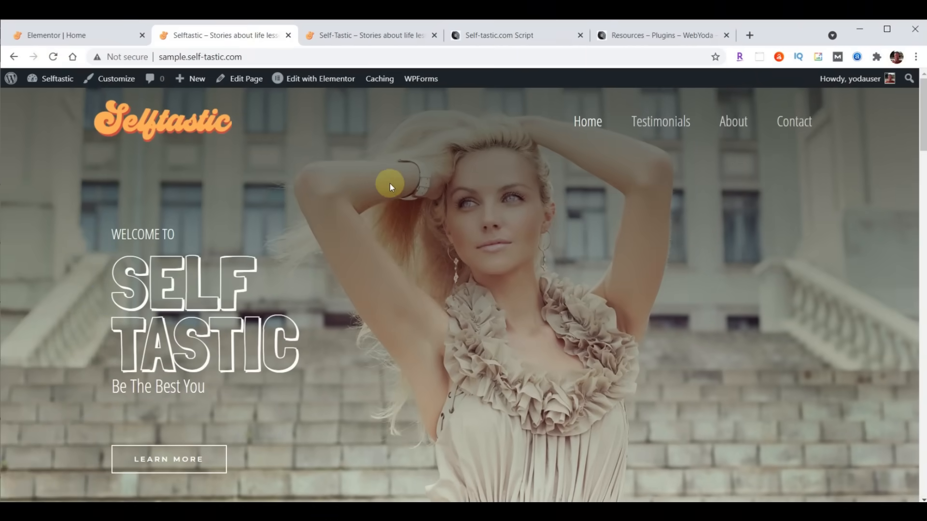
- Back in the Elementor editor, delete the products shortcode from the teal section
left_click(77, 35)
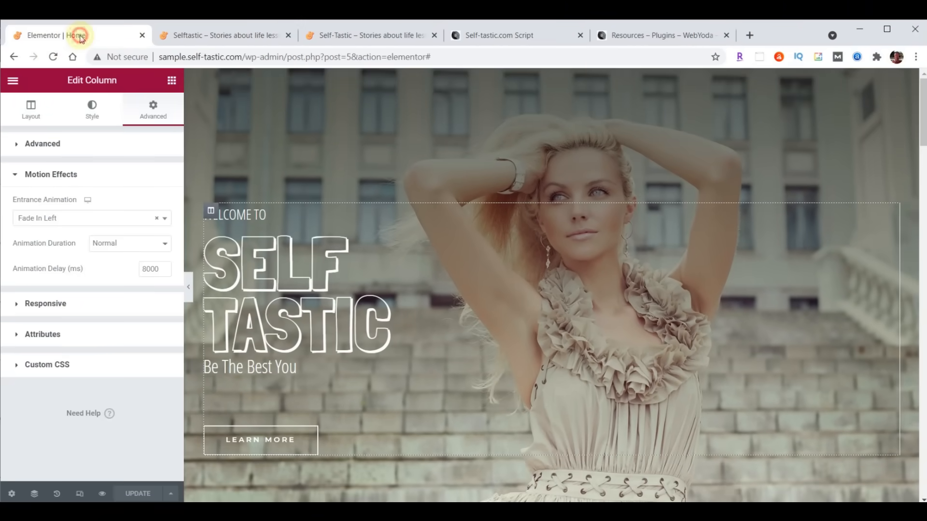
scroll(835, 208, "down", 10)
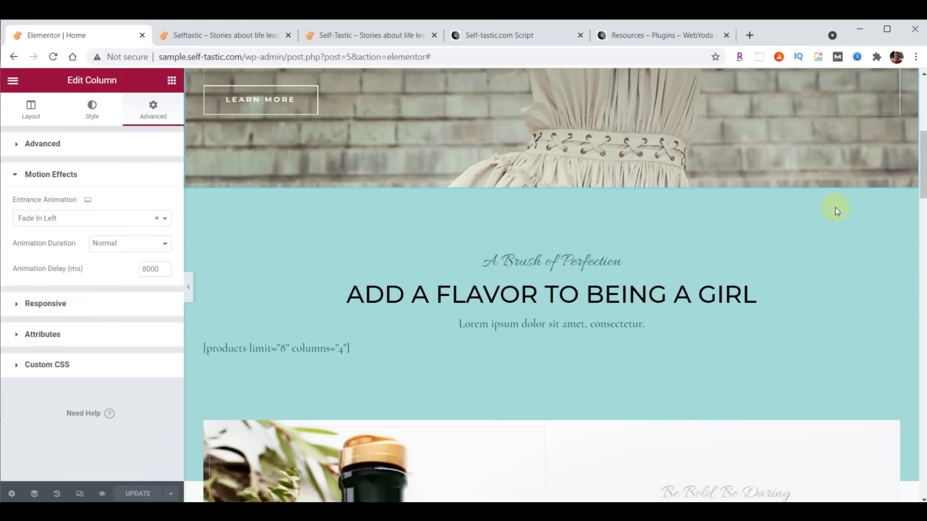
scroll(835, 208, "up", 3)
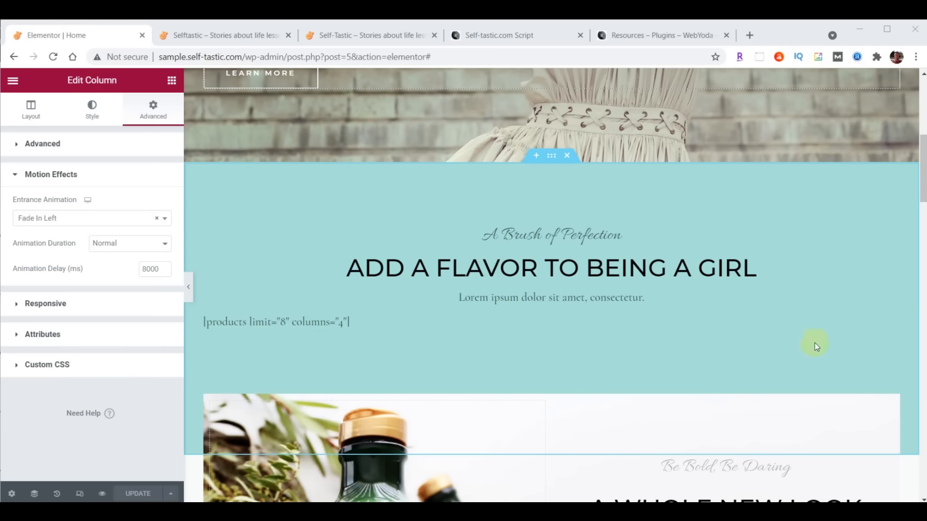
right_click(893, 321)
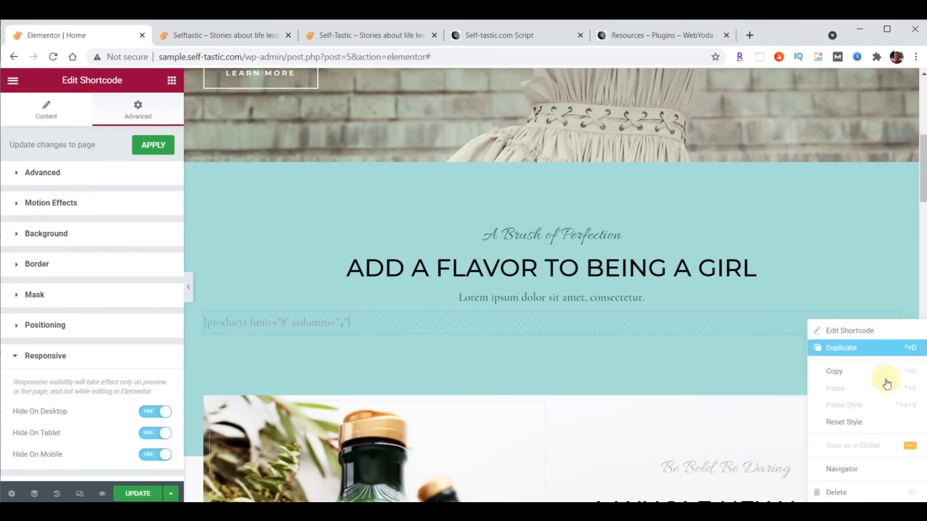
left_click(839, 495)
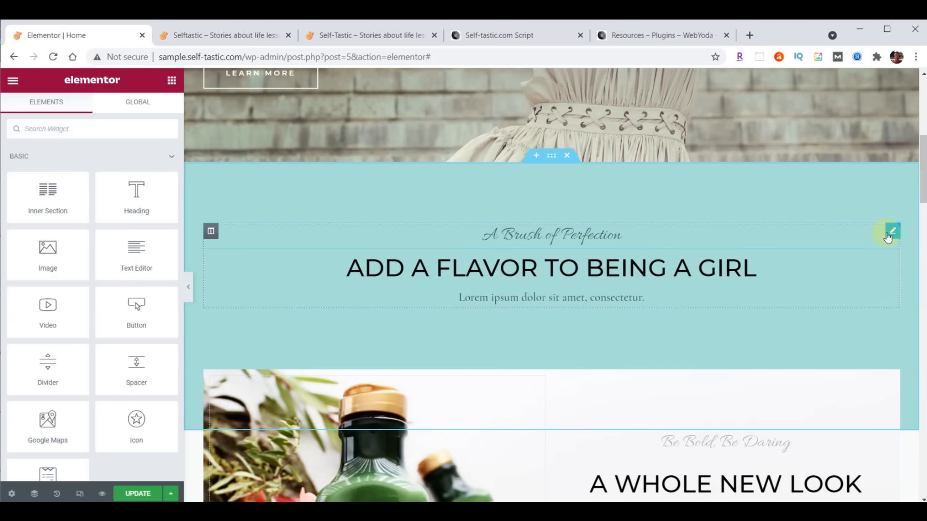
- Delete the 'A Brush of Perfection' line and select the section's main heading
right_click(891, 236)
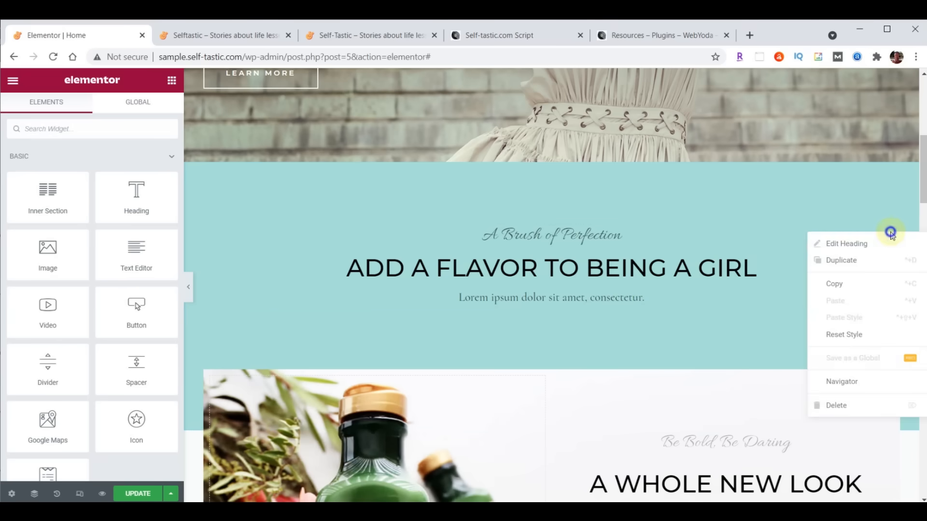
left_click(842, 405)
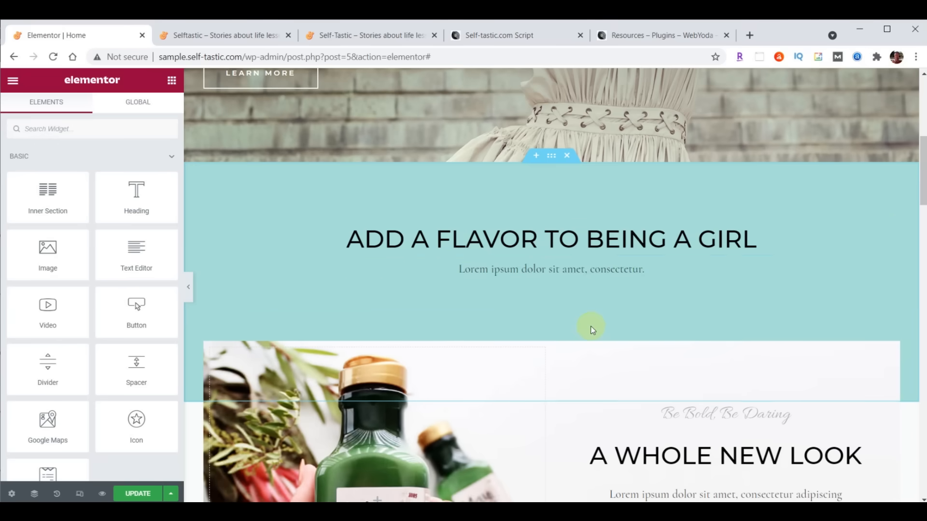
left_click(517, 239)
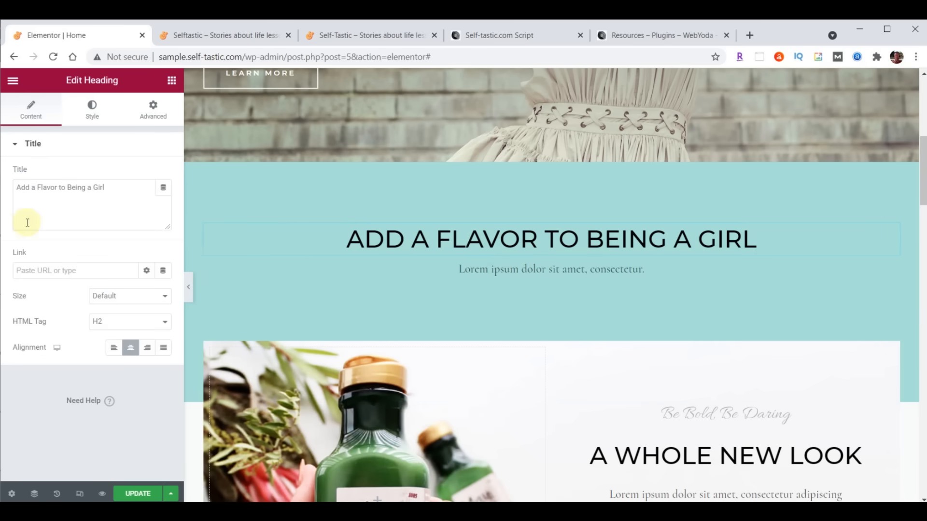
- Retitle the heading 'Advice and encouragement on improving yourself' and colour it 725F4D
triple_click(19, 191)
type("Advice and encouragement on improving yourself")
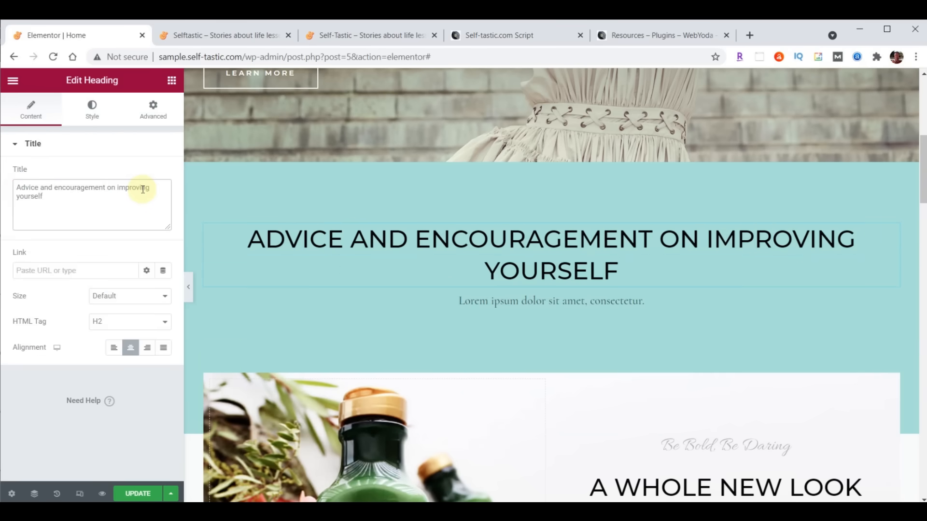
left_click(93, 111)
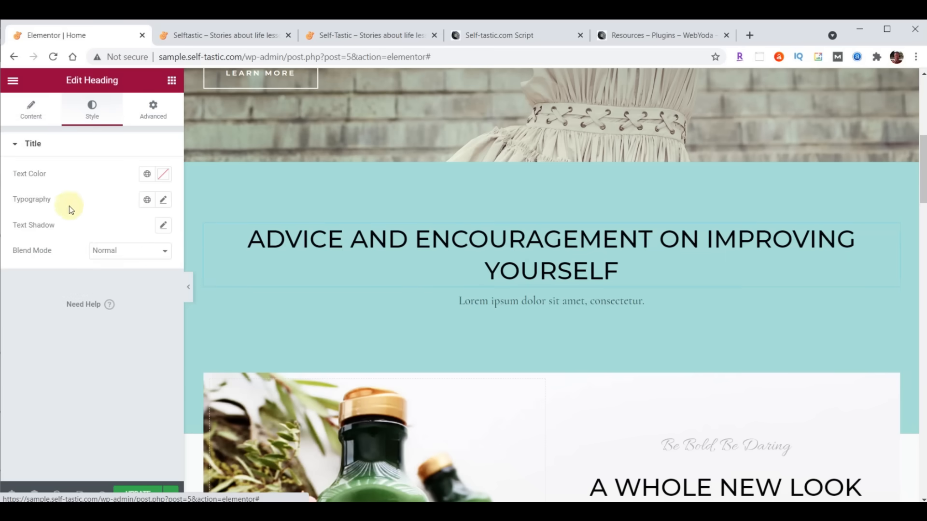
left_click(167, 175)
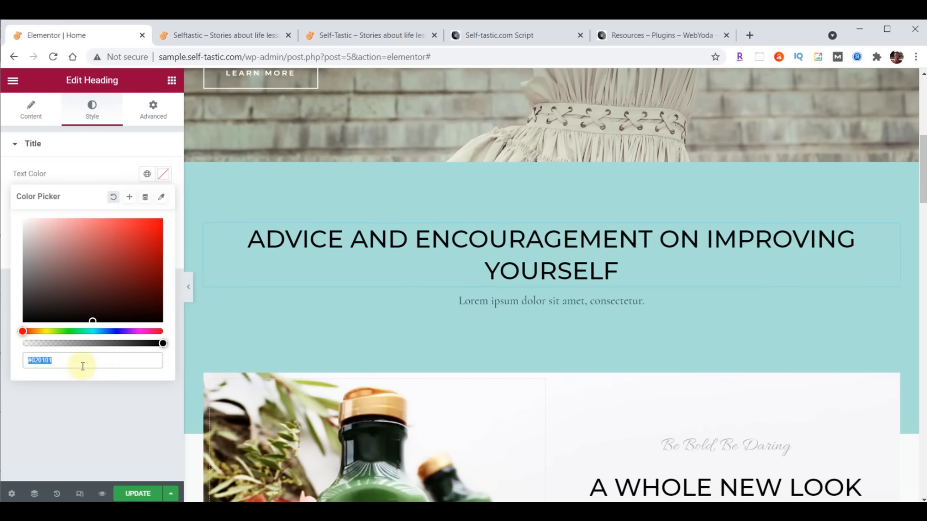
type("725F4D")
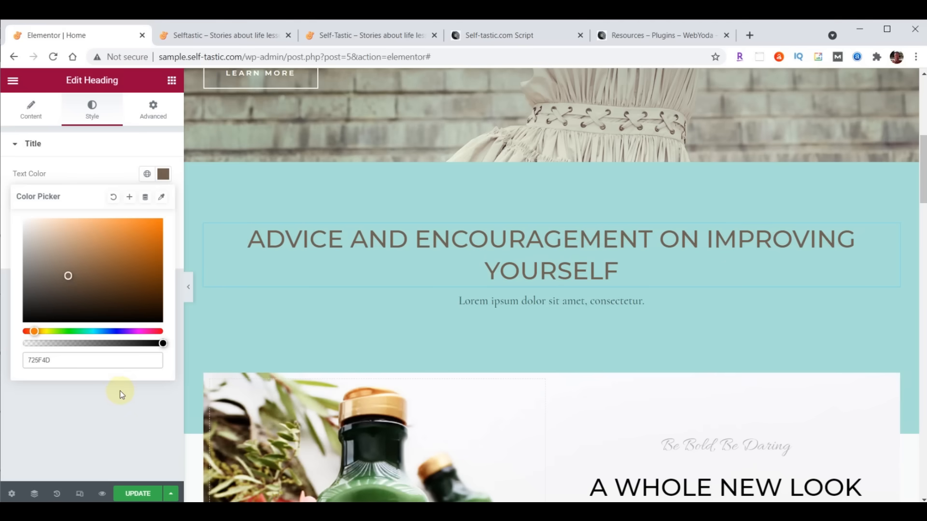
left_click(164, 176)
left_click(166, 178)
left_click(165, 178)
left_click(165, 178)
left_click(165, 178)
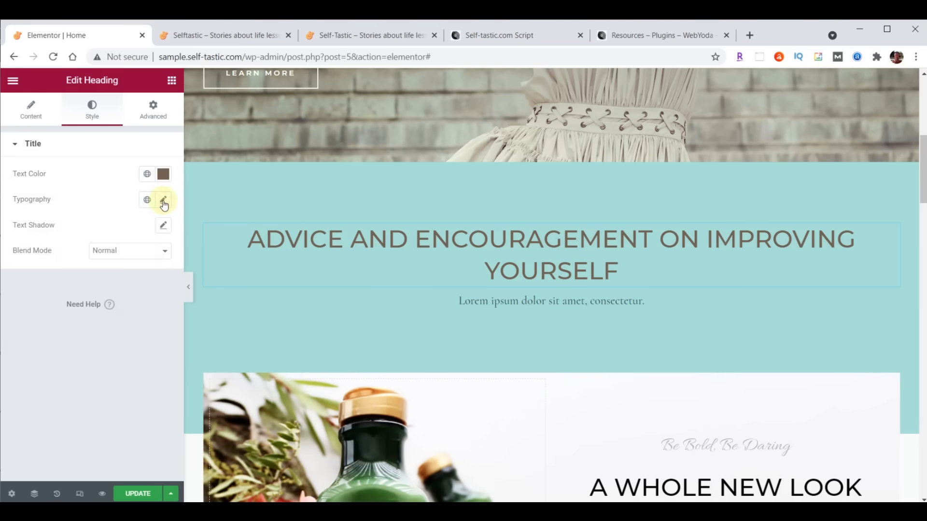
- Set the heading's typography family to Open Sans Condensed
left_click(163, 200)
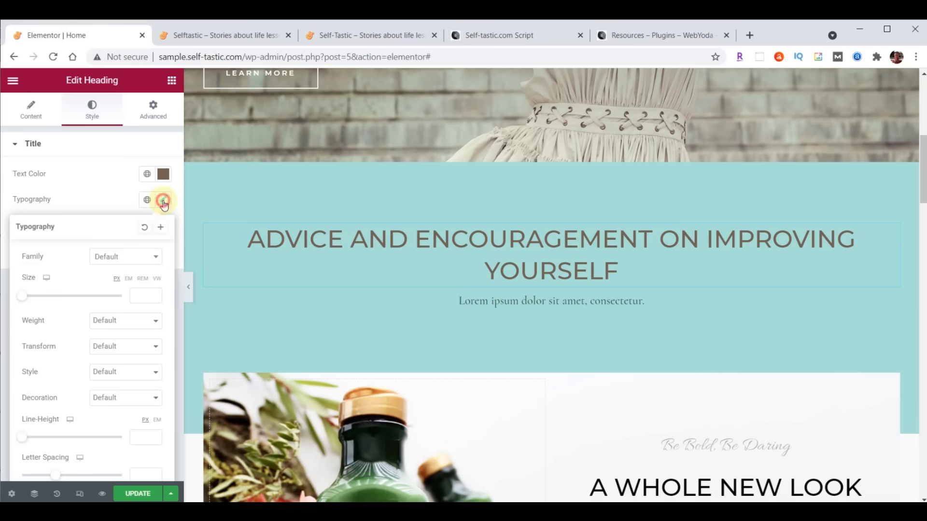
left_click(123, 259)
left_click(121, 274)
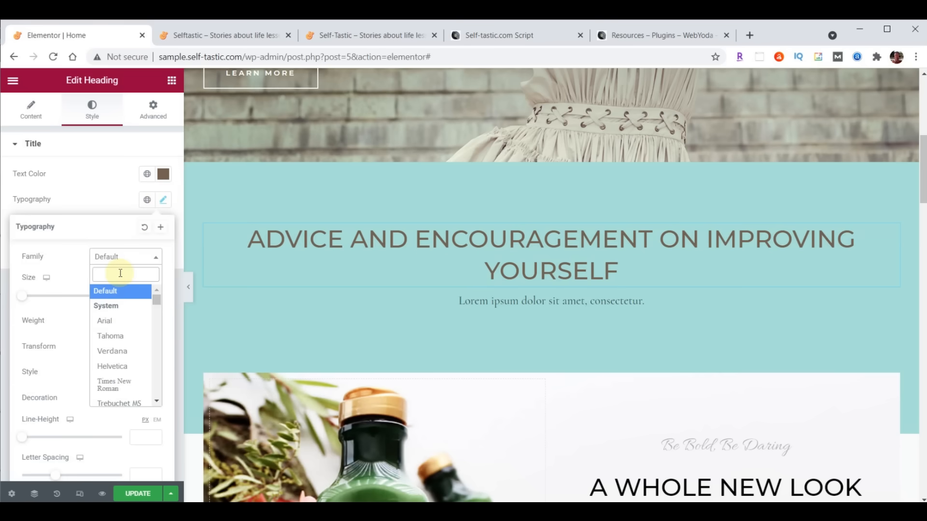
type("Open")
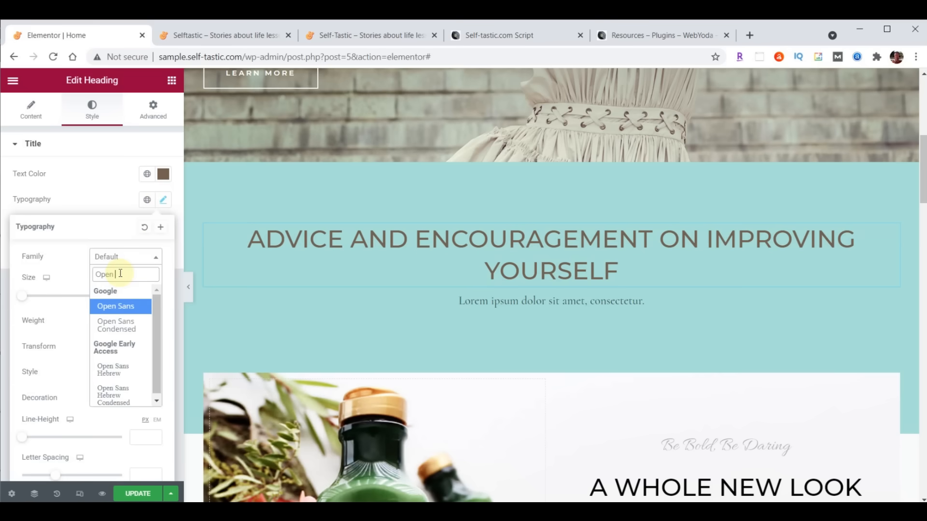
left_click(116, 326)
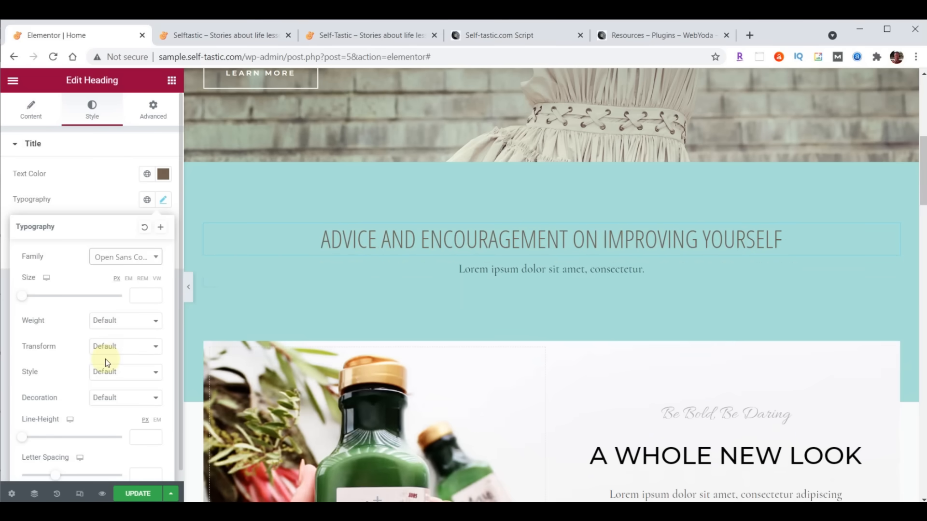
left_click(153, 111)
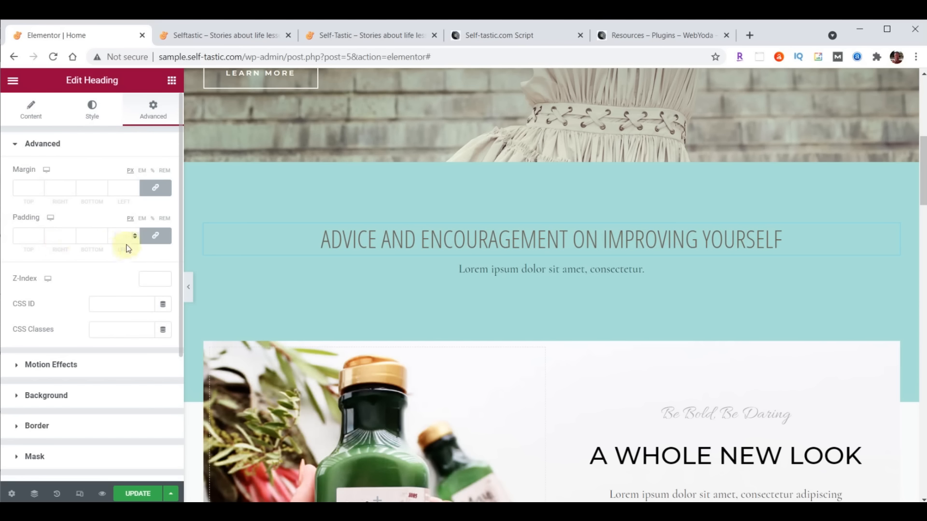
- Link the heading's padding sides and set them all to 20 px
left_click(158, 238)
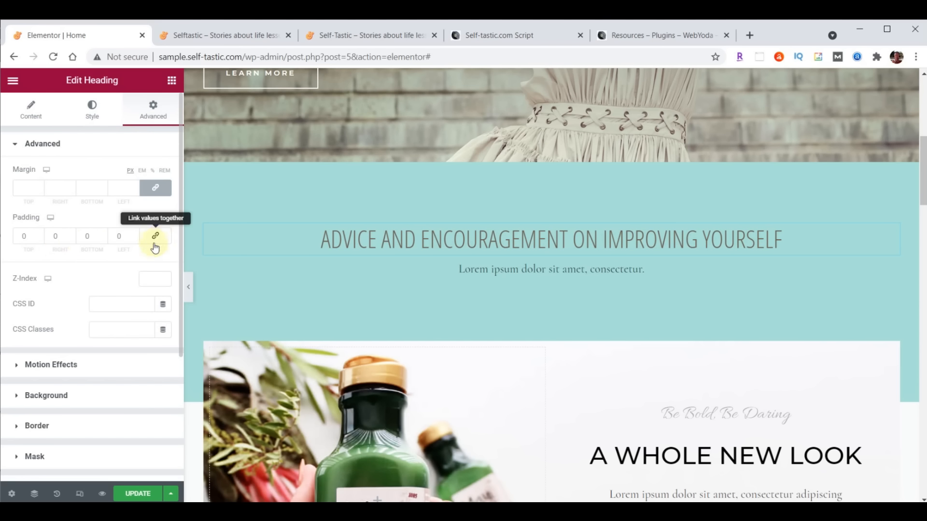
left_click(158, 242)
left_click(158, 241)
left_click(157, 239)
left_click(39, 236)
type("1")
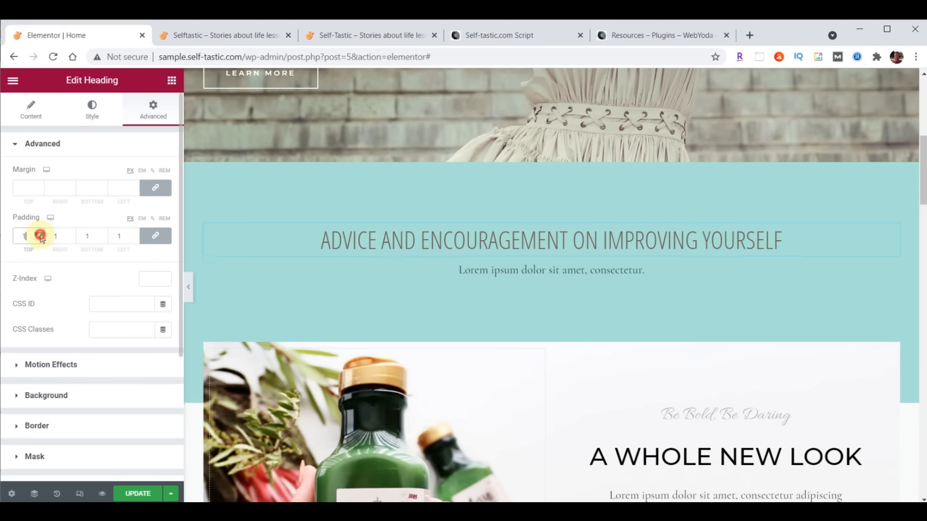
key("BackSpace")
type("6")
left_click(163, 241)
left_click(39, 239)
left_click(39, 239)
left_click(39, 239)
left_click(40, 238)
left_click(39, 238)
left_click(39, 239)
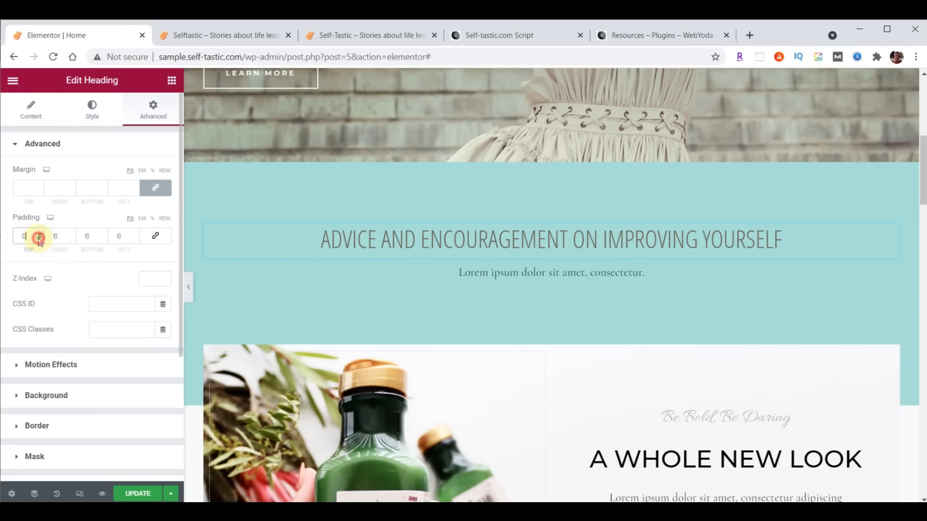
left_click(158, 241)
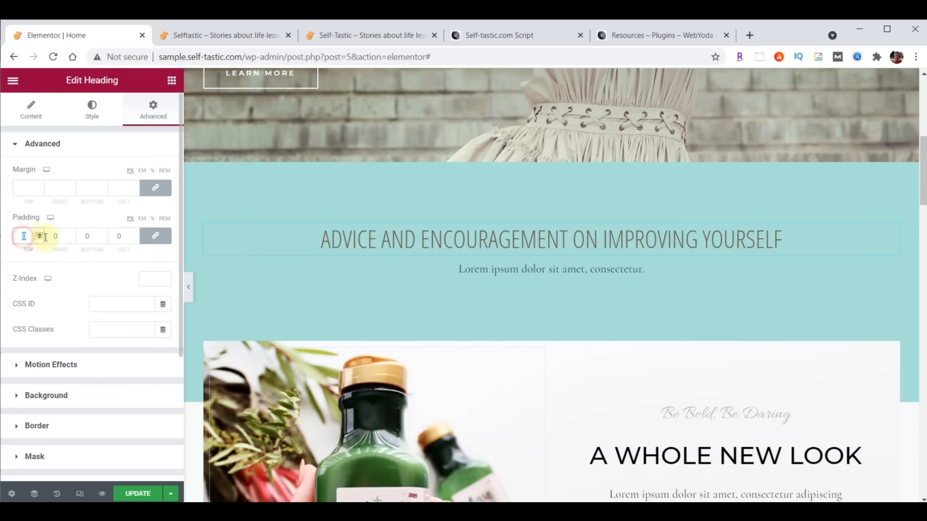
type("20")
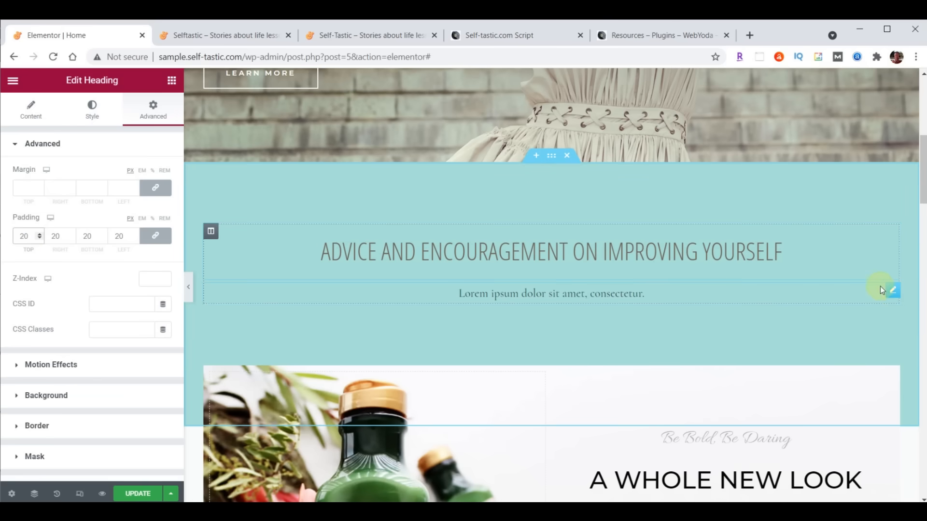
right_click(892, 294)
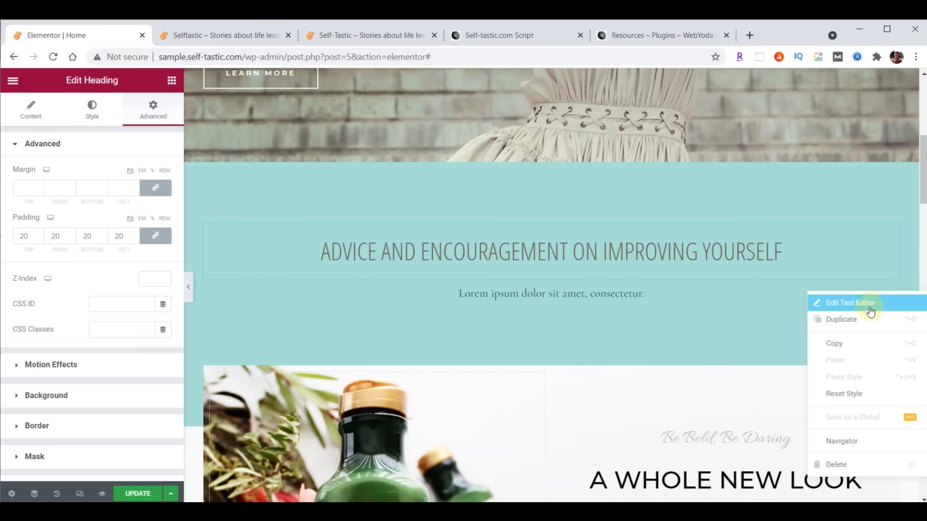
left_click(853, 456)
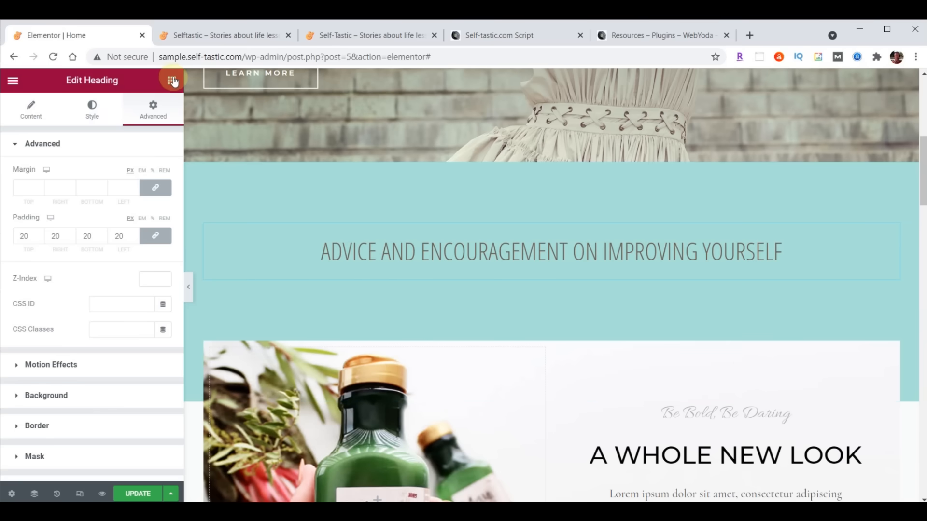
scroll(140, 226, "down", 20)
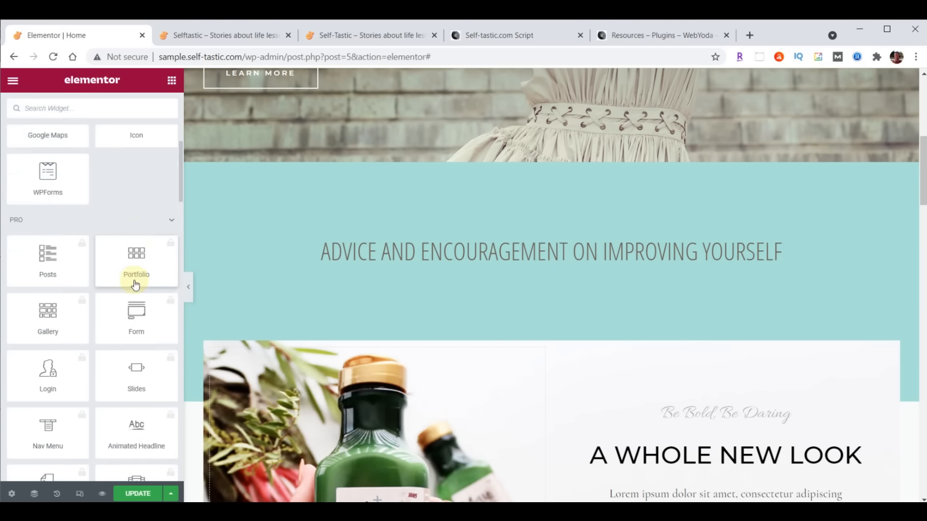
scroll(136, 285, "down", 10)
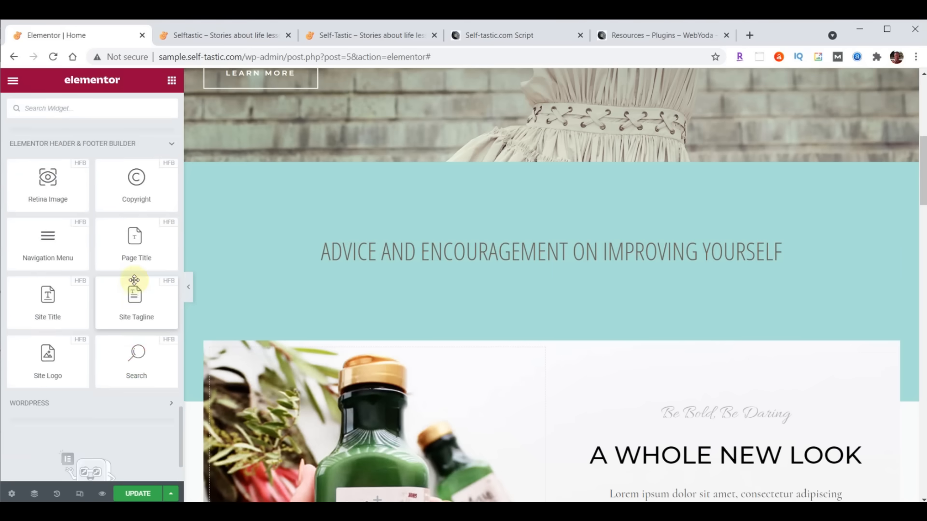
scroll(134, 280, "up", 20)
scroll(134, 280, "down", 8)
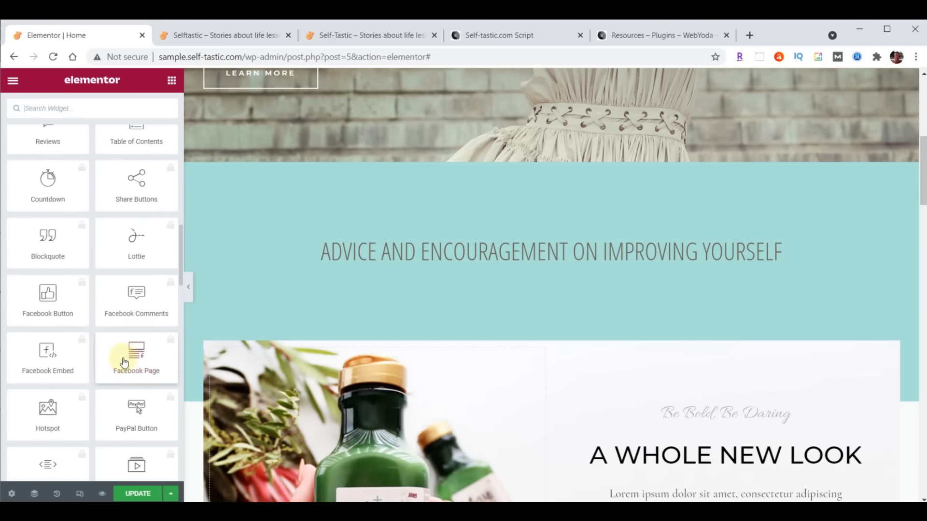
scroll(124, 350, "up", 15)
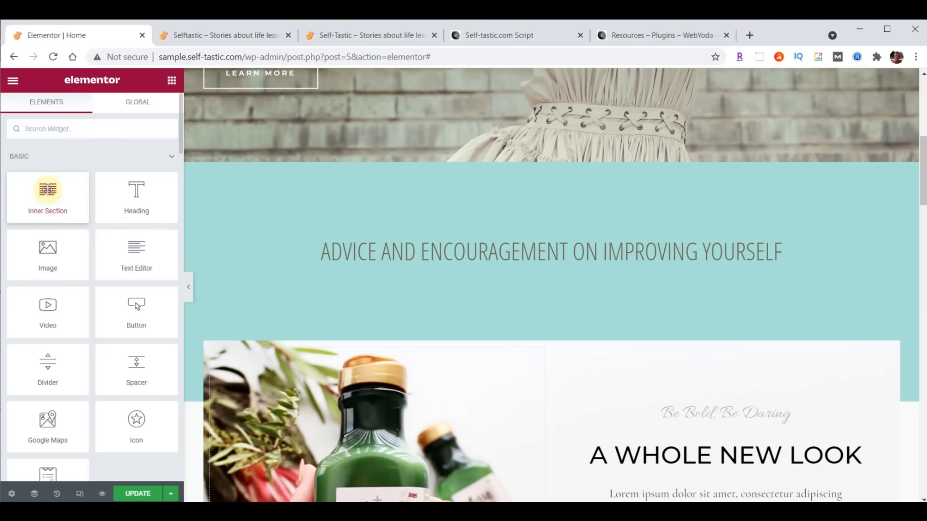
- Drop a two-column Inner Section below the heading and an Image widget into its left column
left_click_drag(47, 189, 569, 264)
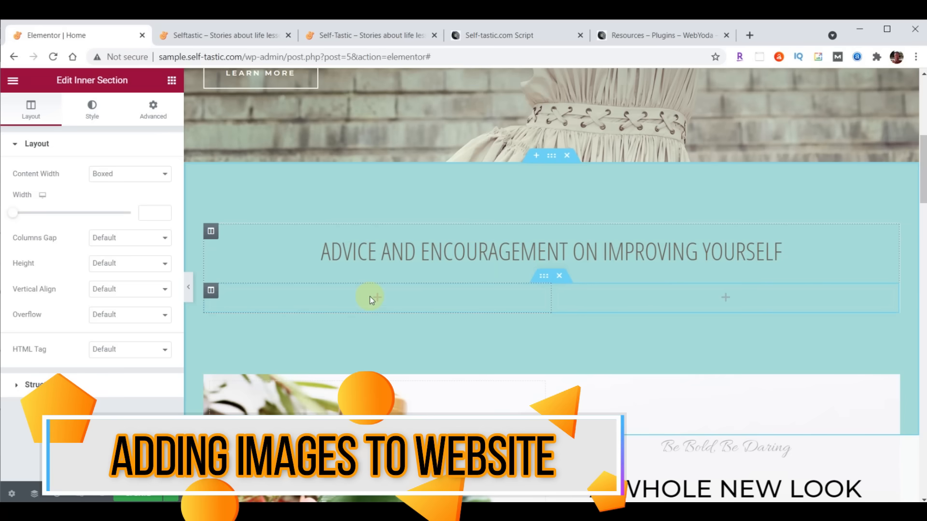
left_click(172, 81)
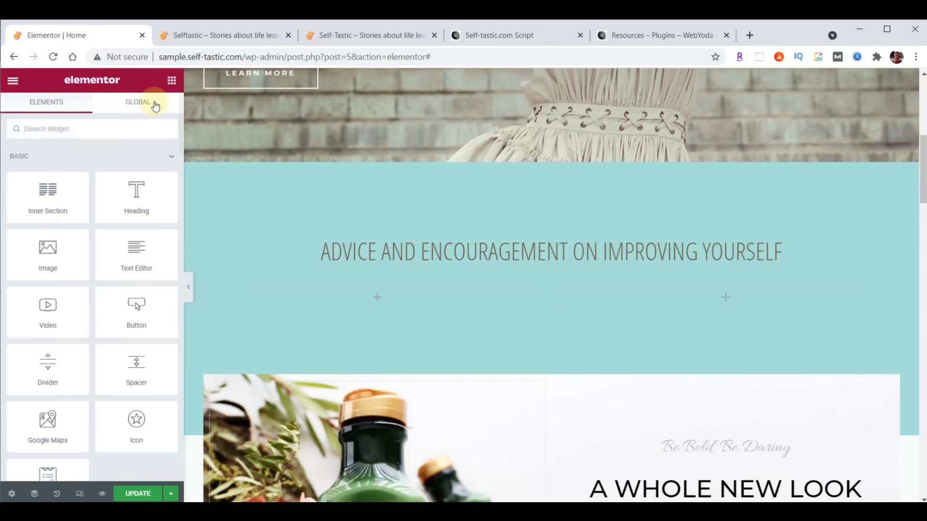
left_click_drag(43, 255, 371, 296)
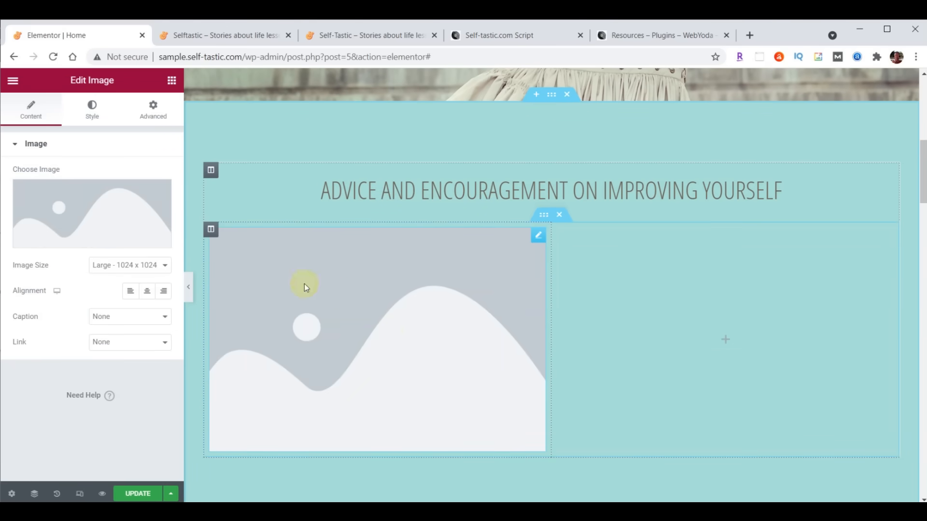
- Drag images categories-01 through categories-06 from File Explorer into the Image widget's media uploader
left_click(87, 208)
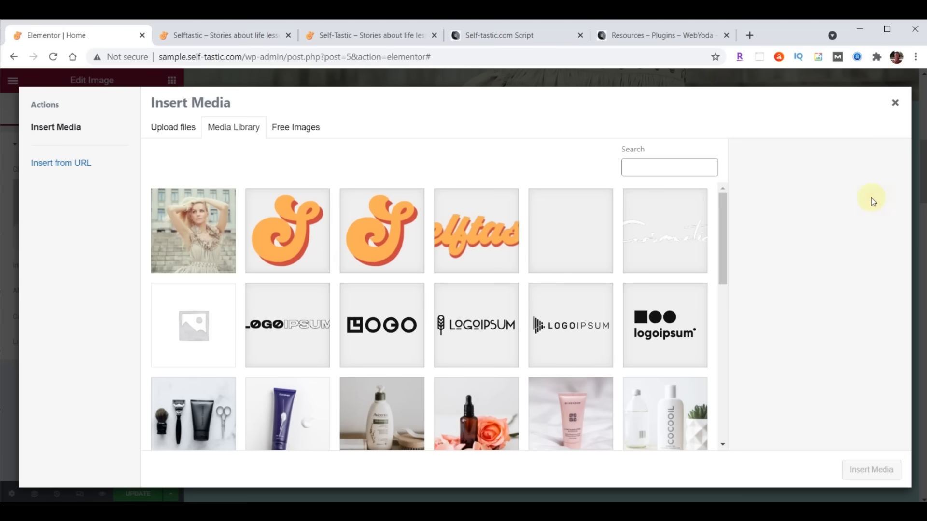
key("alt+Tab")
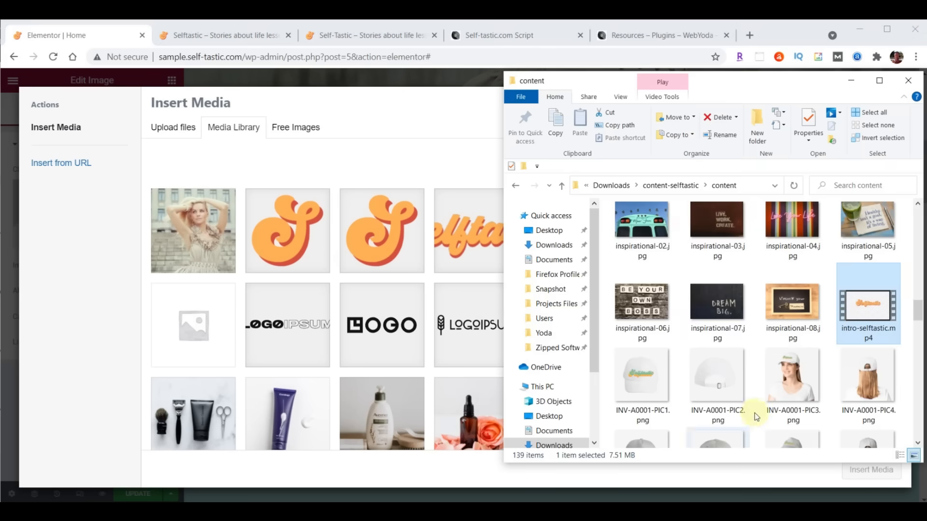
scroll(835, 319, "up", 9)
scroll(836, 316, "up", 5)
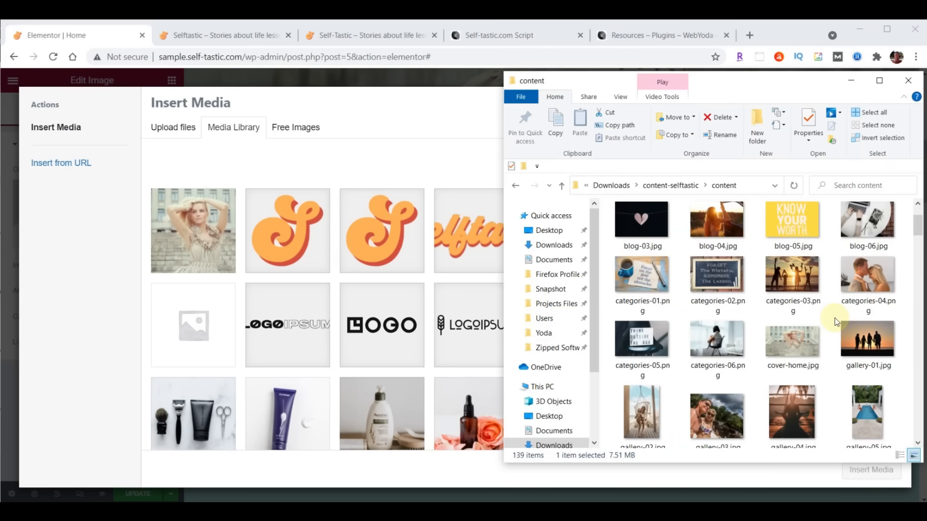
left_click(644, 282)
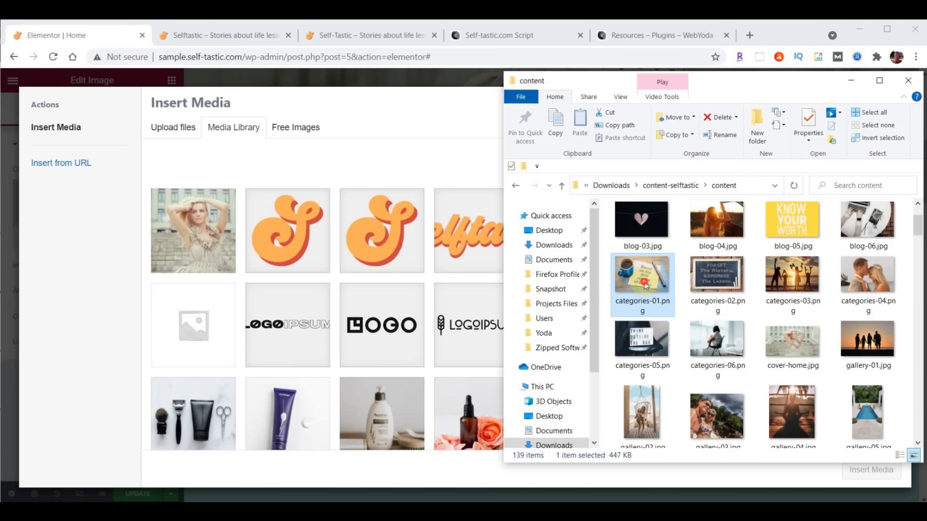
left_click(713, 343, "shift")
left_click_drag(710, 274, 361, 284)
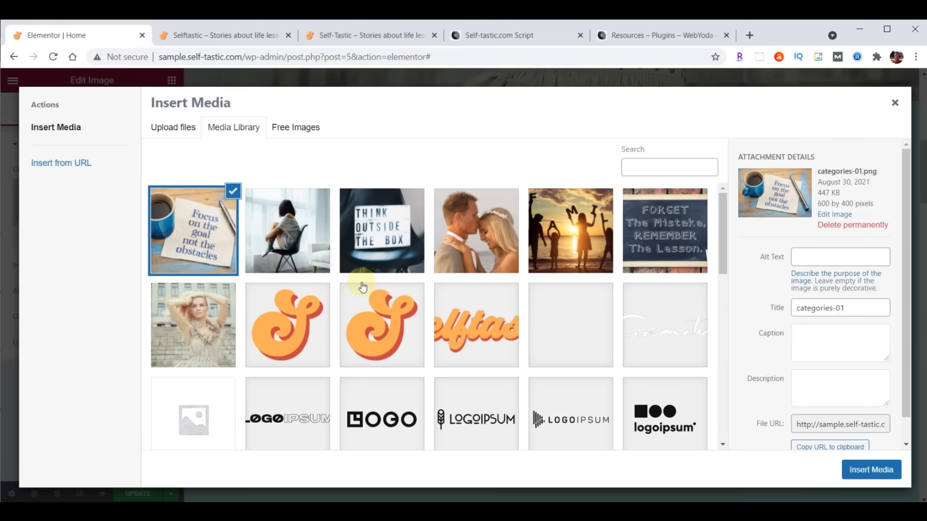
- Review the uploaded category images and insert categories-01, 'Focus on the goal', into the left column
left_click(296, 230)
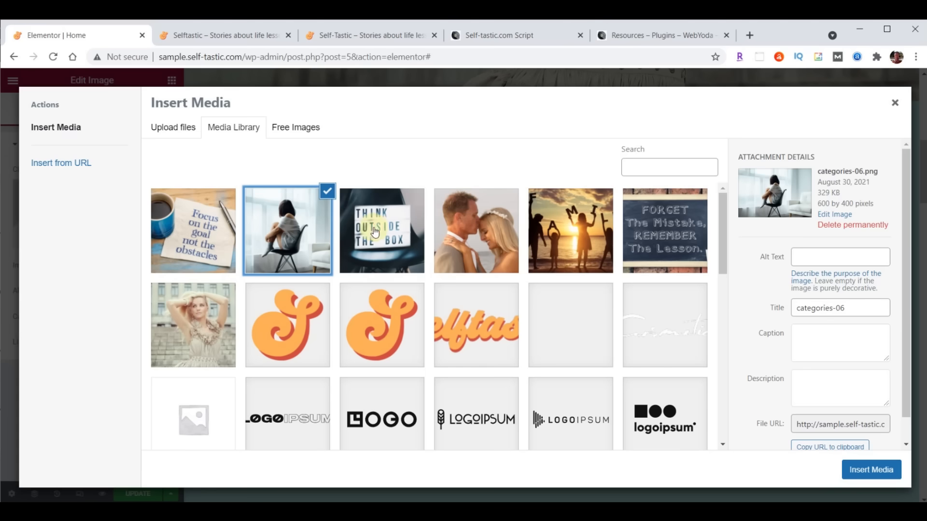
left_click(375, 232)
left_click(476, 226)
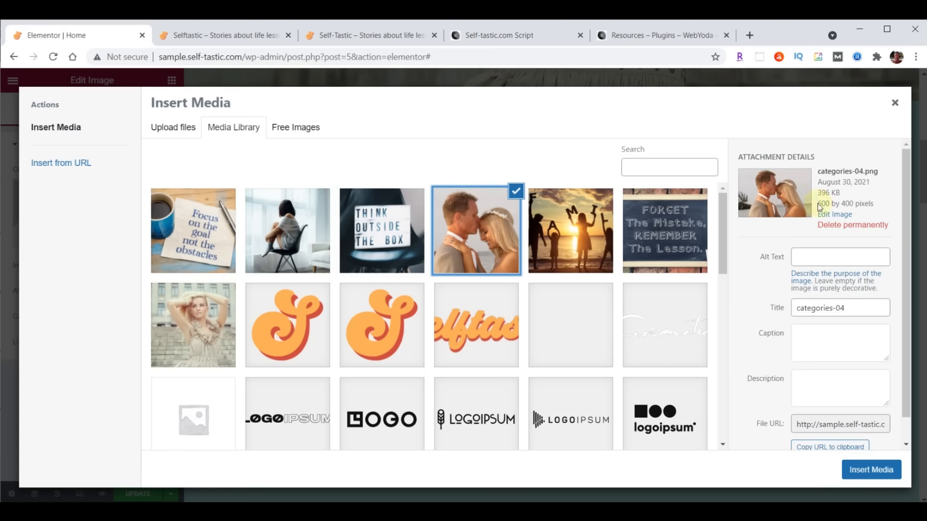
left_click(552, 228)
left_click(655, 224)
left_click(582, 224)
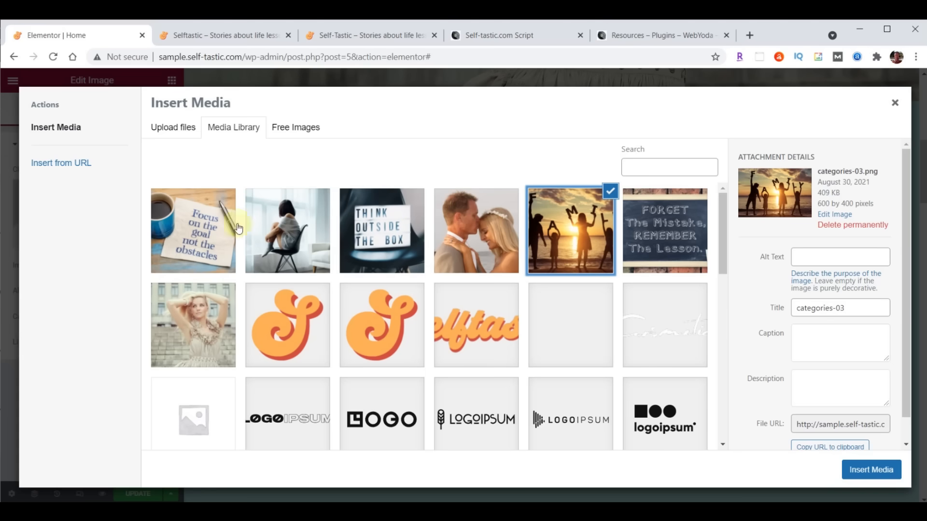
left_click(175, 227)
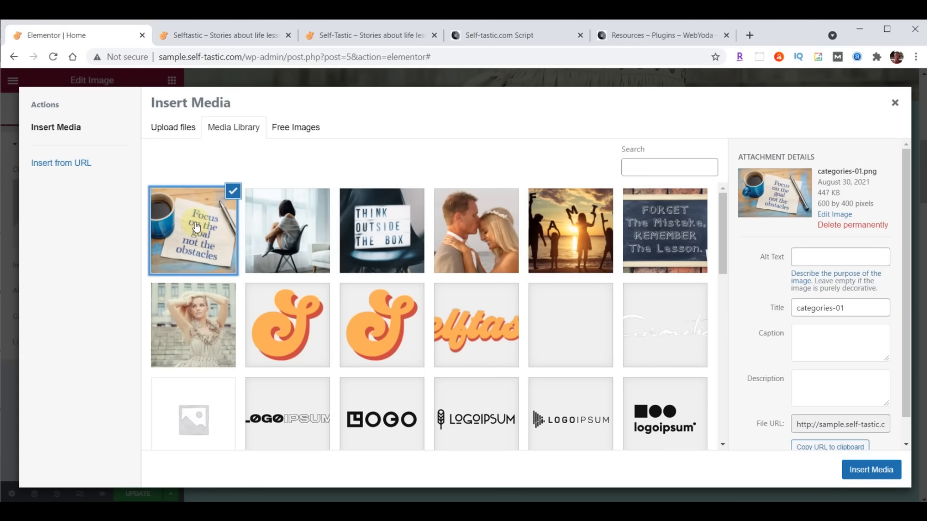
left_click(872, 471)
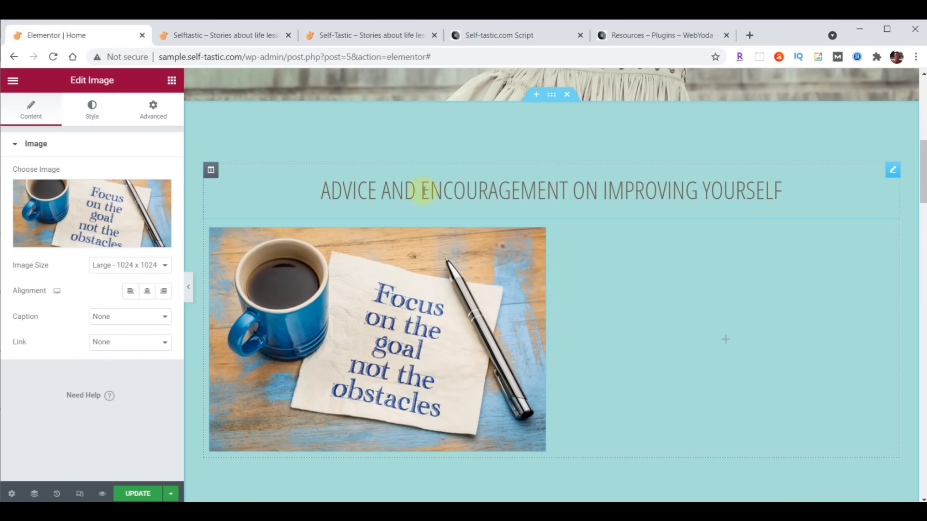
- Duplicate the section heading, move the copy below the image, and retitle it Personal Development
left_click(893, 172)
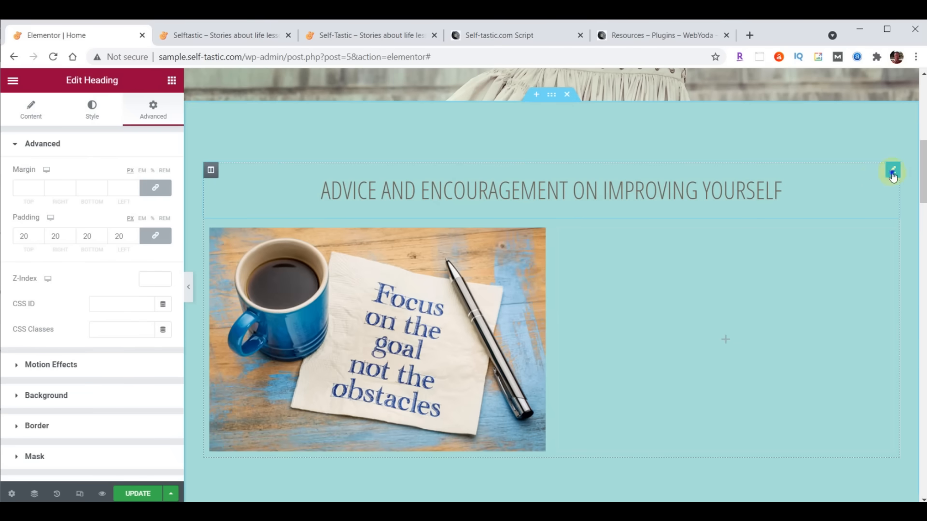
right_click(893, 174)
left_click(856, 196)
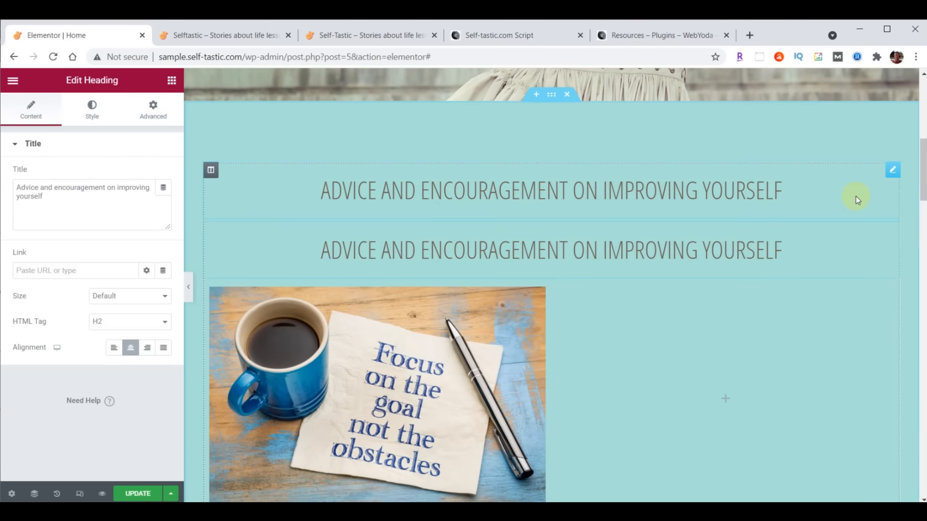
scroll(792, 359, "down", 2)
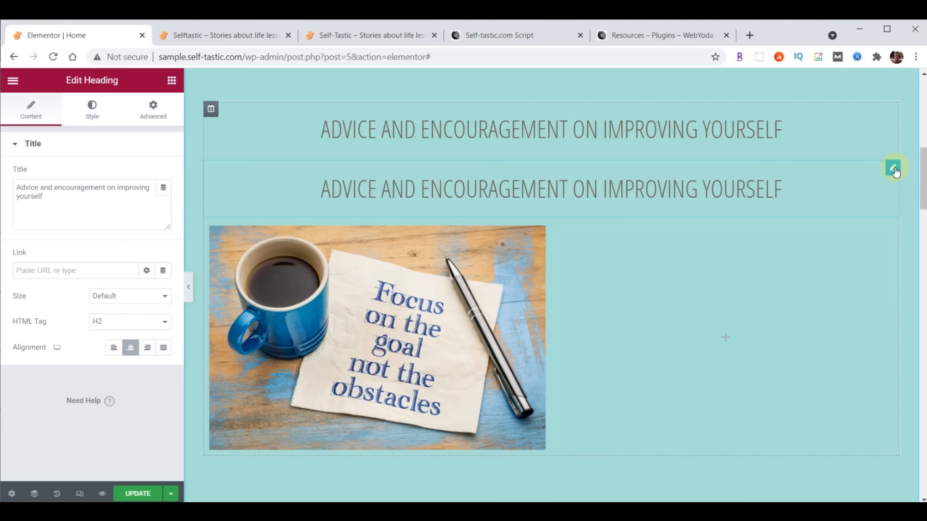
left_click_drag(896, 171, 363, 391)
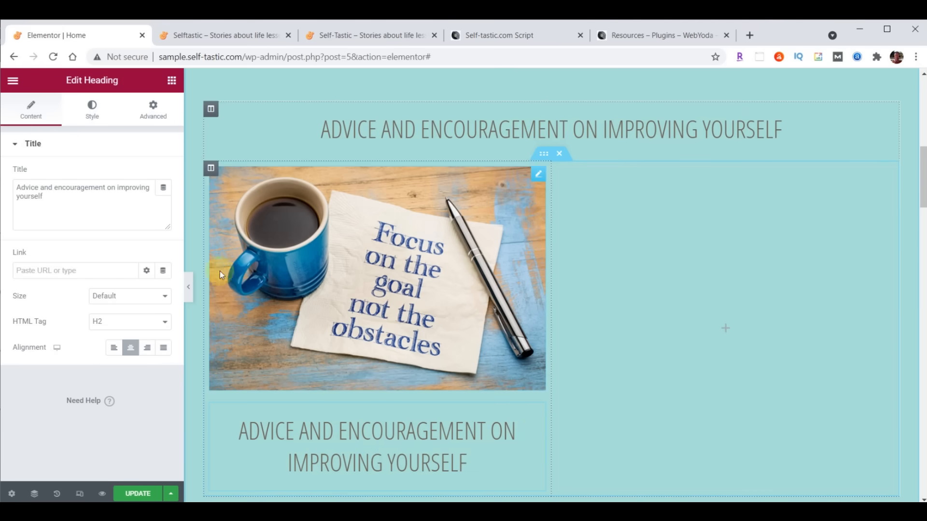
left_click_drag(16, 189, 116, 227)
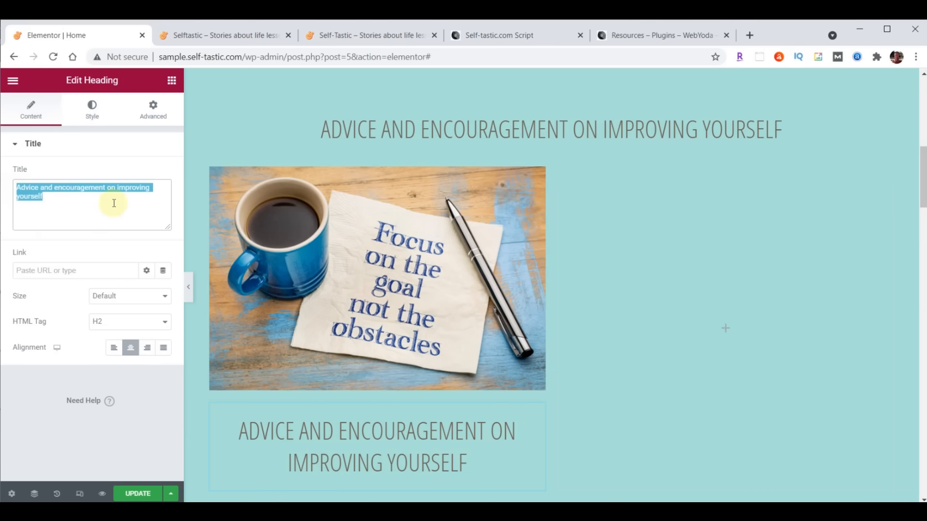
type("Personal Development")
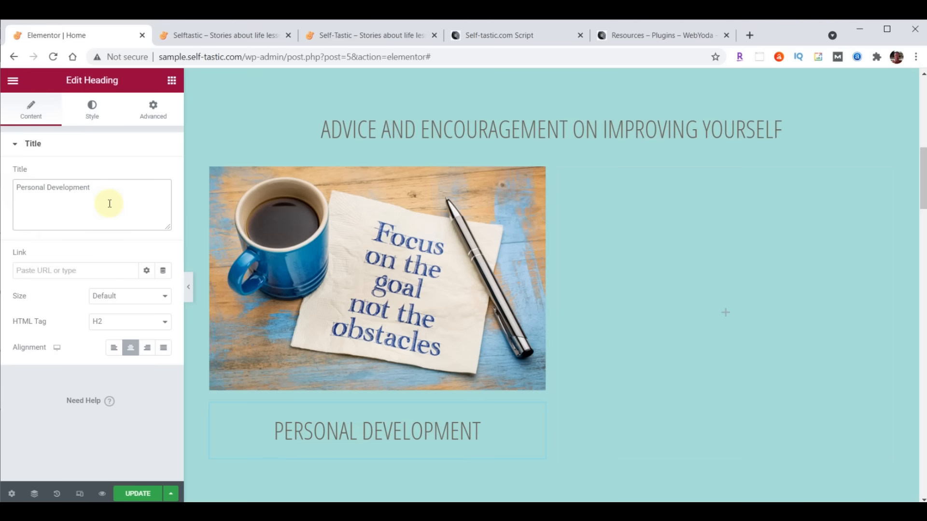
- Set the caption's typography to Work Sans at size 22
left_click(91, 107)
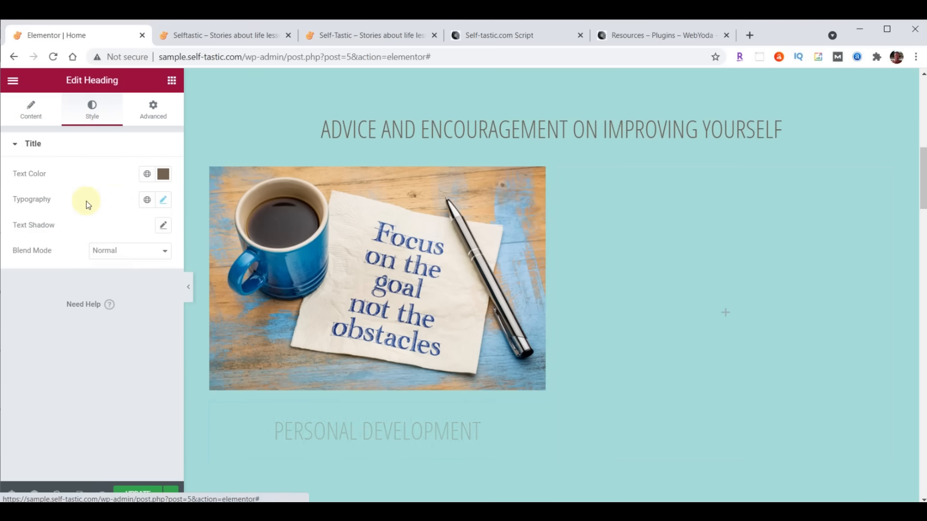
left_click(163, 200)
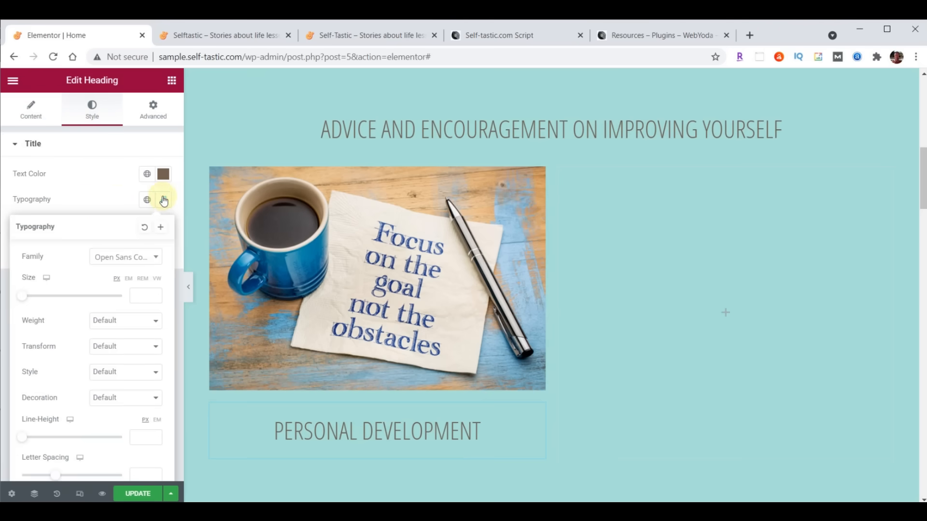
left_click(115, 258)
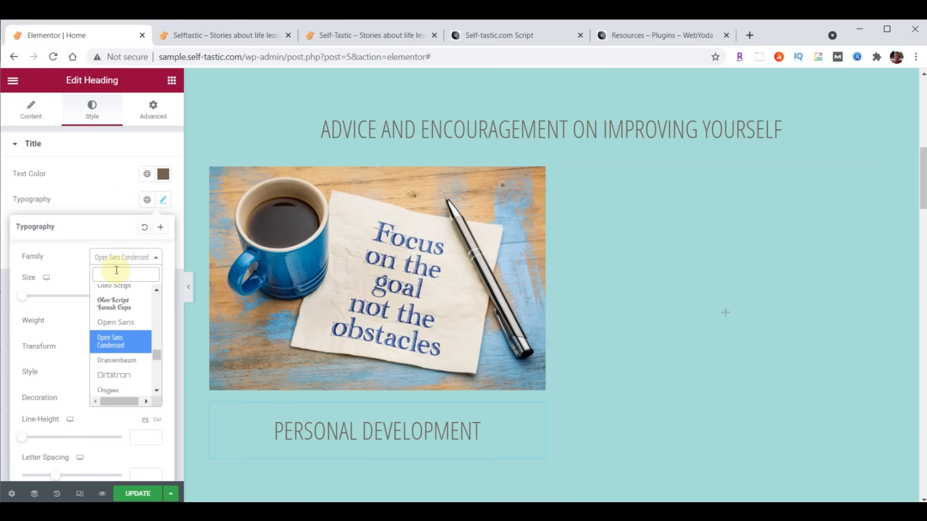
type("wor")
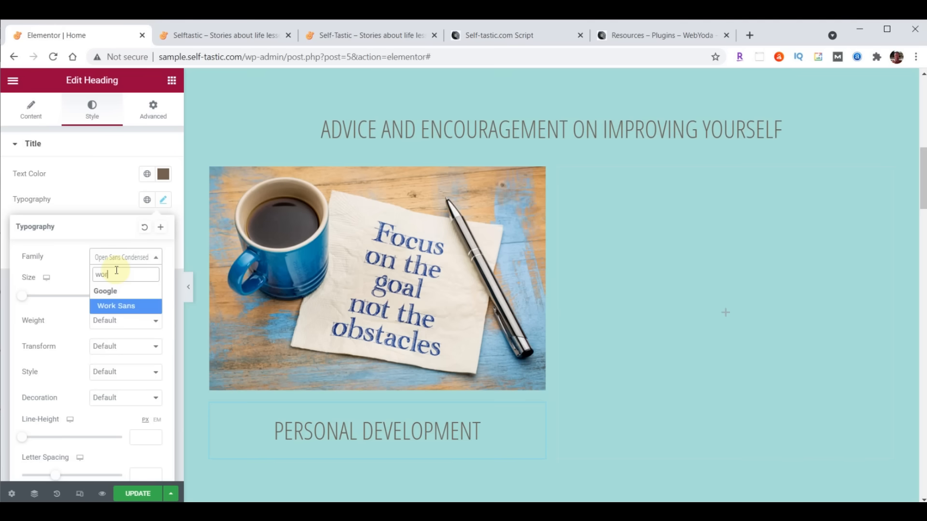
left_click(114, 306)
left_click(145, 294)
type("22")
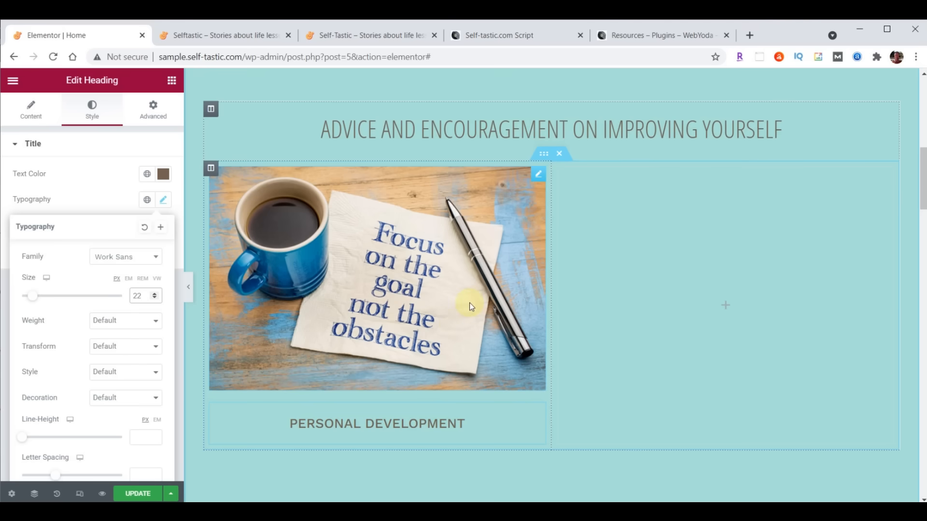
right_click(537, 175)
- Duplicate the image-and-caption column twice so the row has three cards
left_click(409, 202)
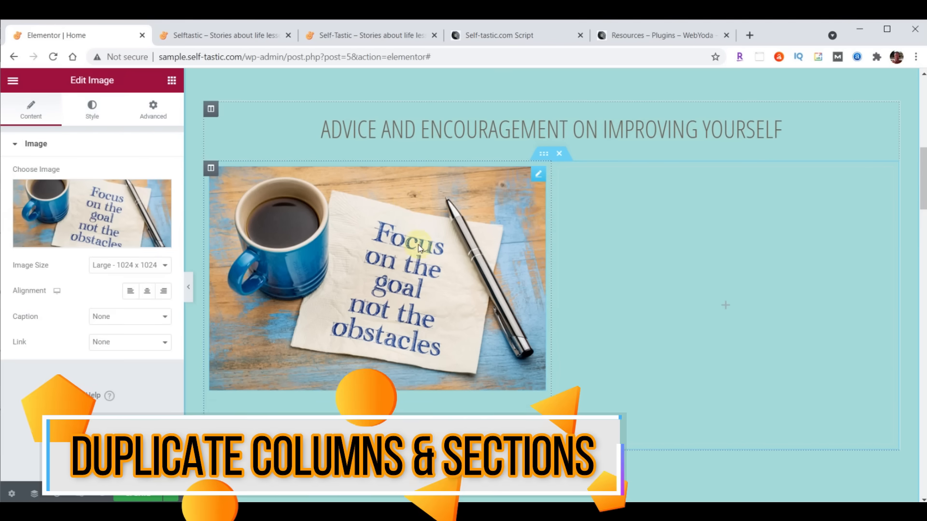
right_click(538, 174)
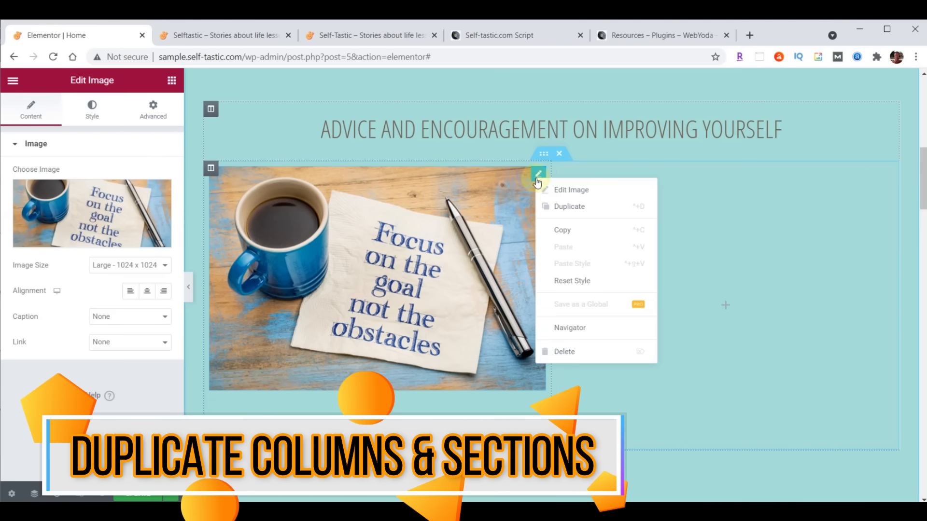
left_click(381, 245)
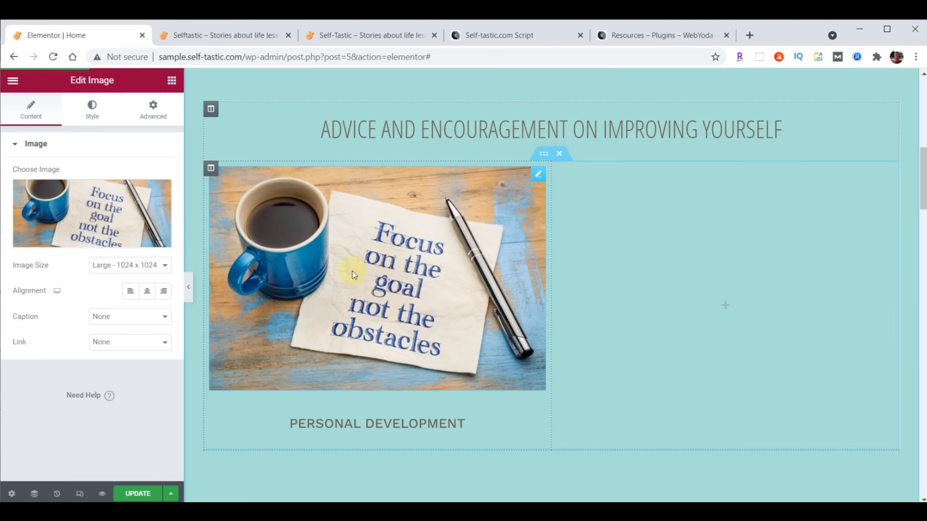
right_click(208, 169)
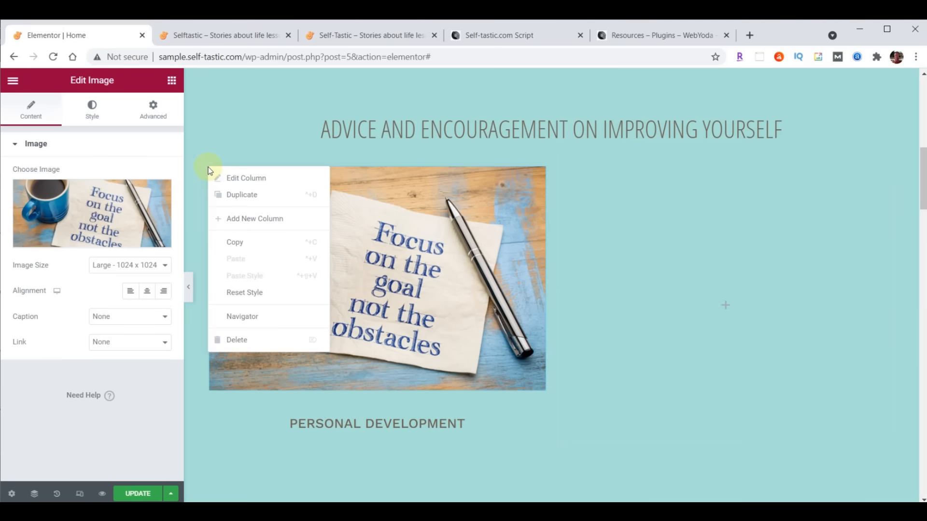
left_click(232, 192)
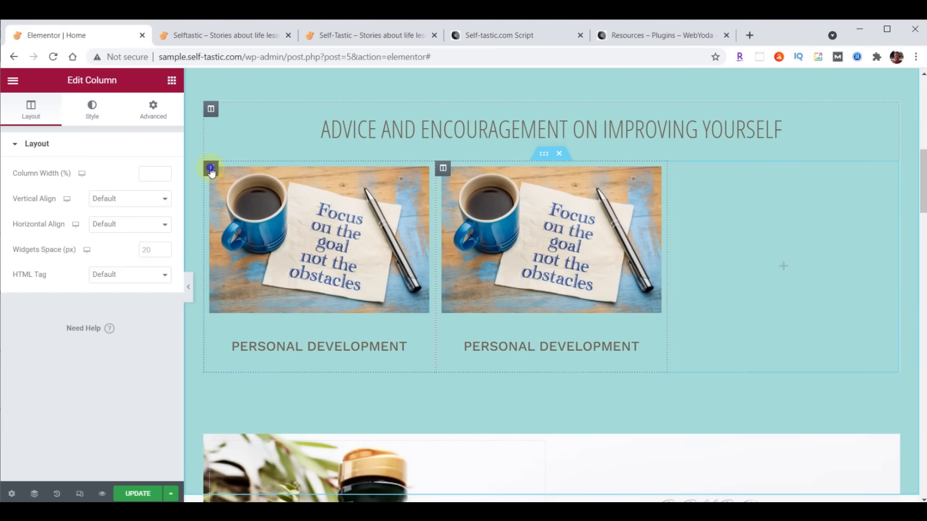
right_click(210, 169)
left_click(241, 201)
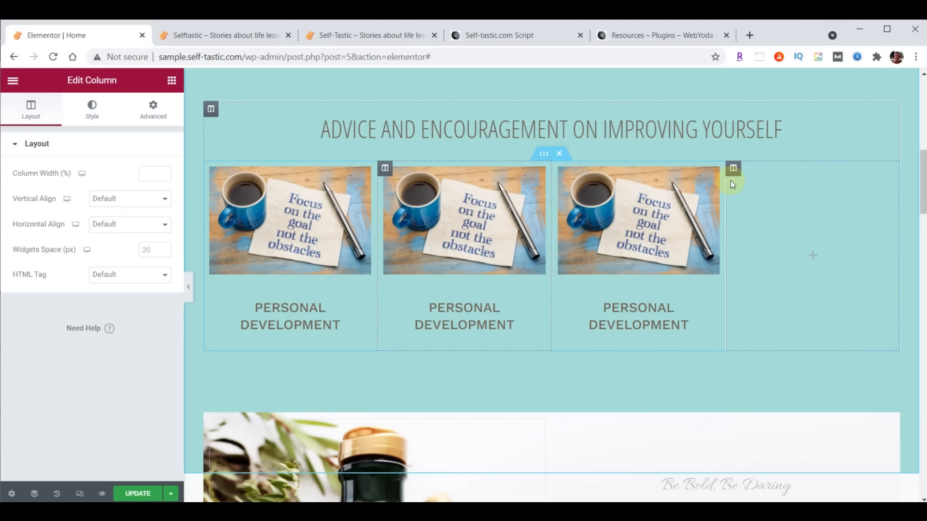
- Delete the empty fourth column and duplicate the row to create a second row of three
right_click(733, 169)
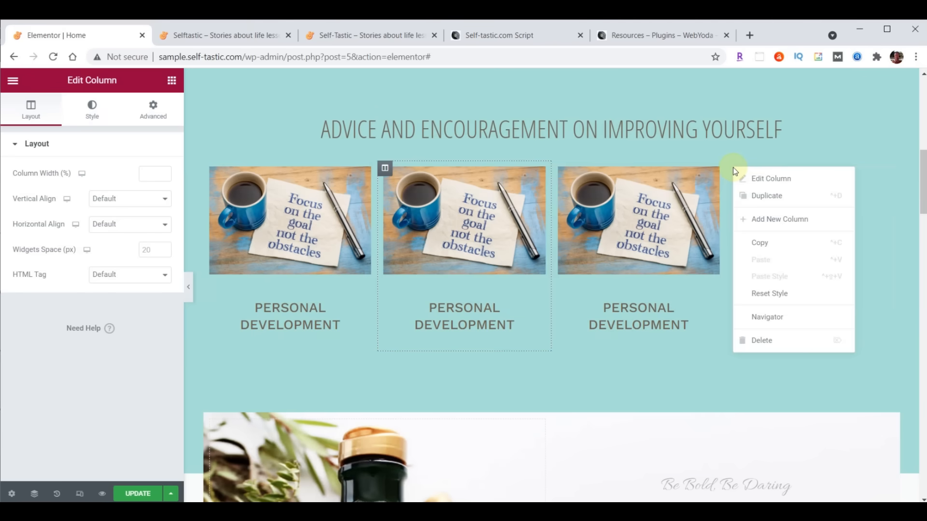
left_click(764, 340)
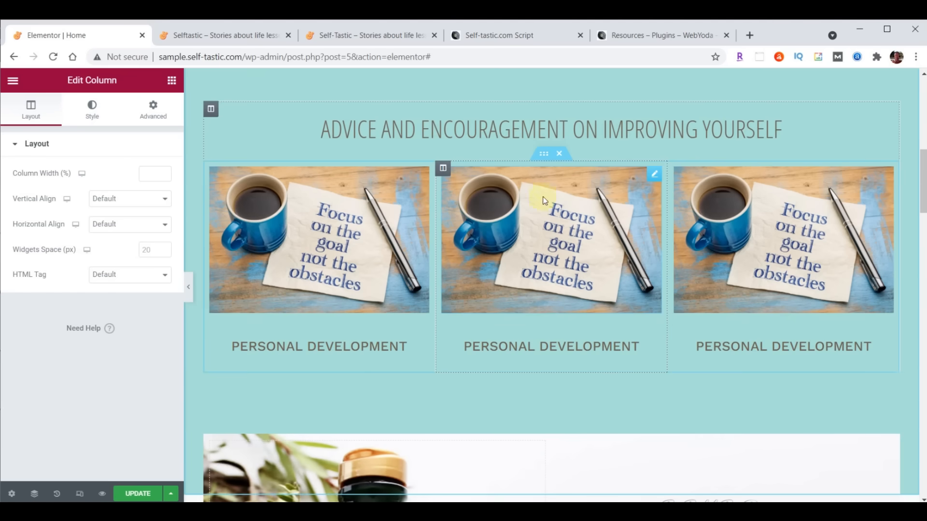
right_click(544, 155)
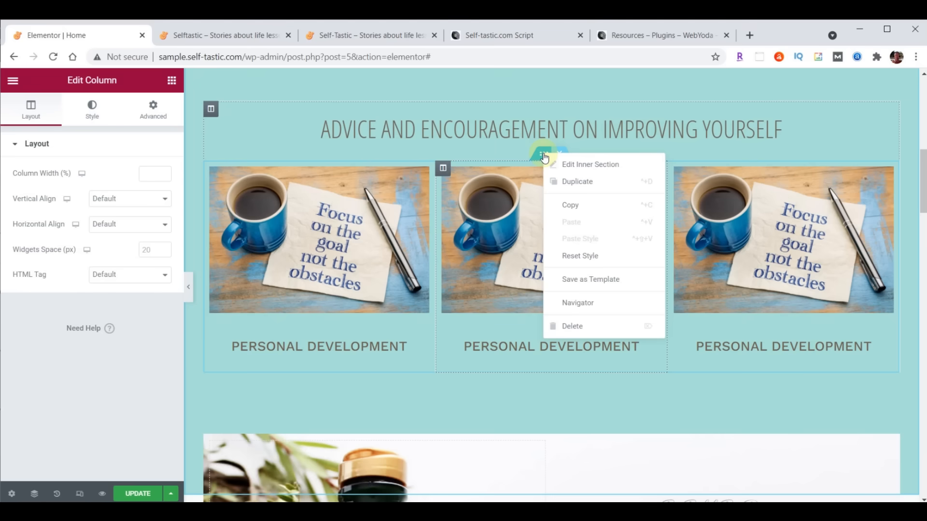
left_click(566, 179)
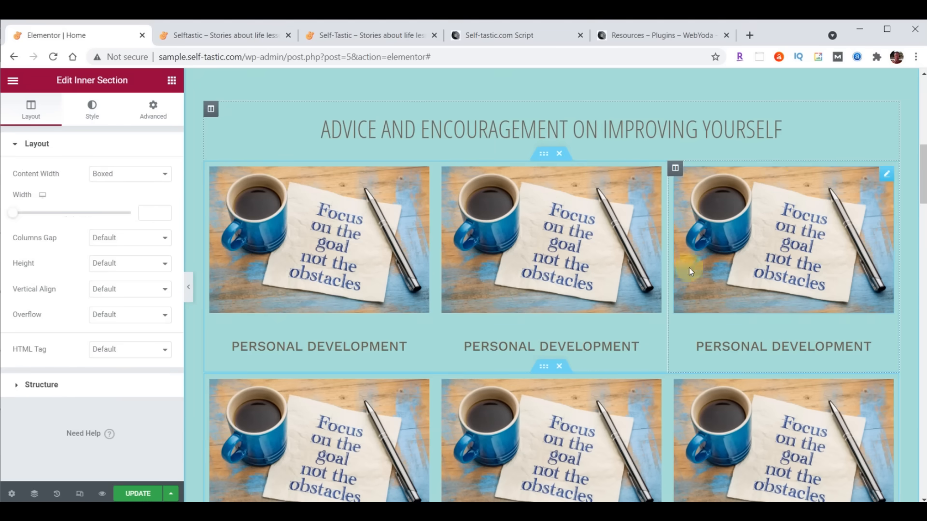
scroll(708, 285, "down", 1)
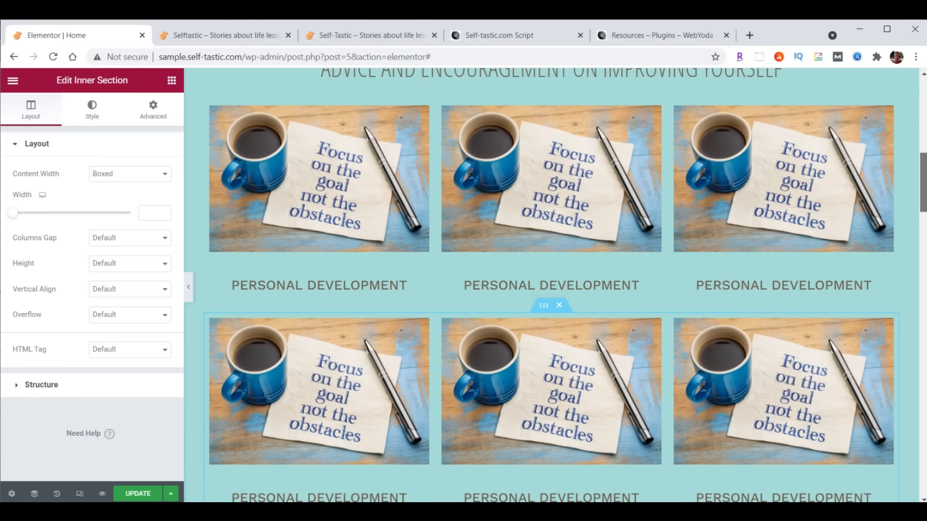
left_click_drag(923, 182, 924, 186)
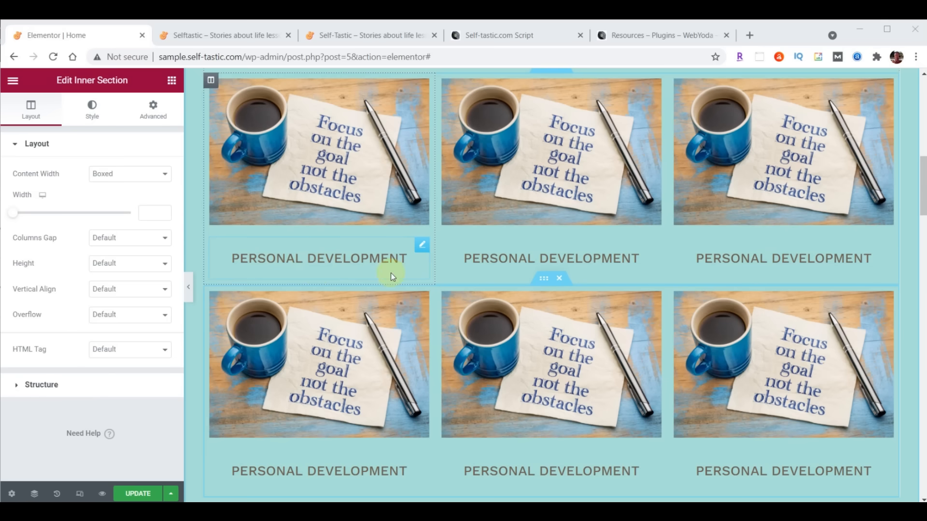
- On the first PERSONAL DEVELOPMENT caption, set linked padding to 0, then unlink and make the bottom 20
left_click(423, 247)
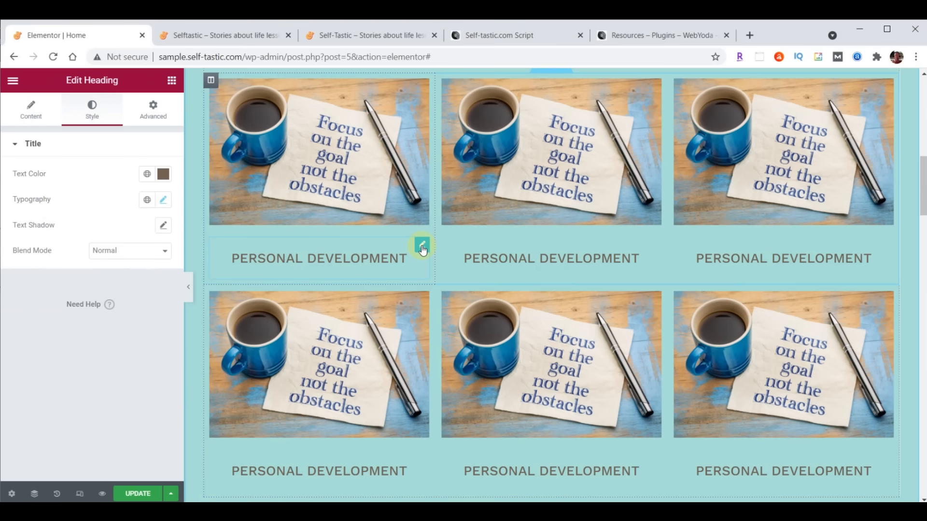
left_click(151, 118)
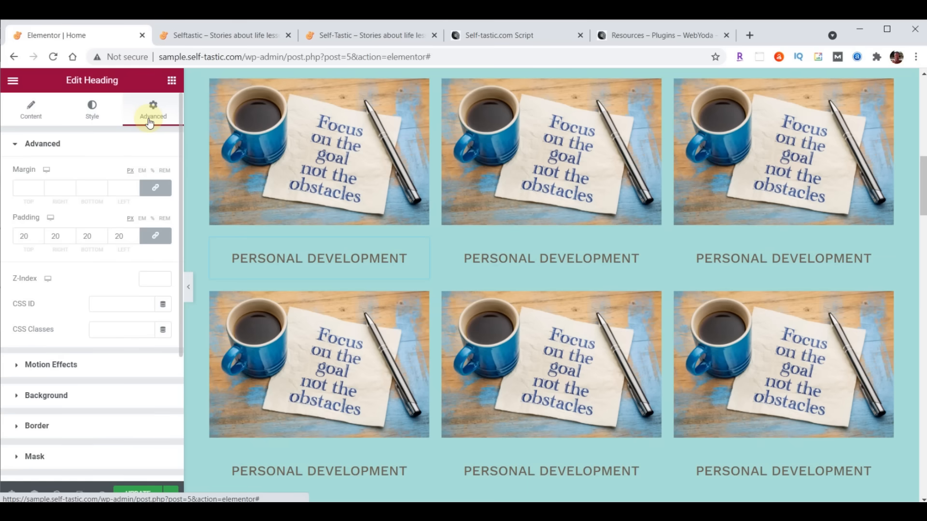
left_click_drag(29, 243, 20, 241)
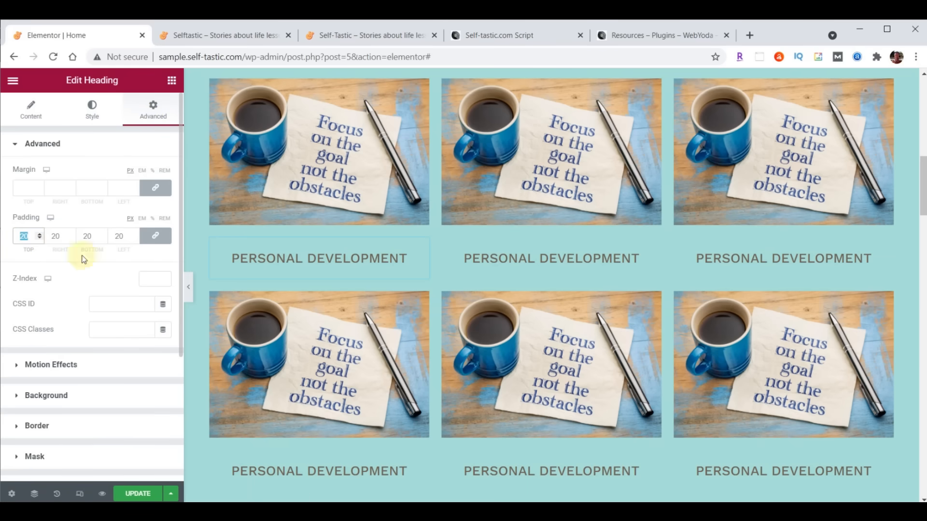
scroll(623, 251, "up", 1)
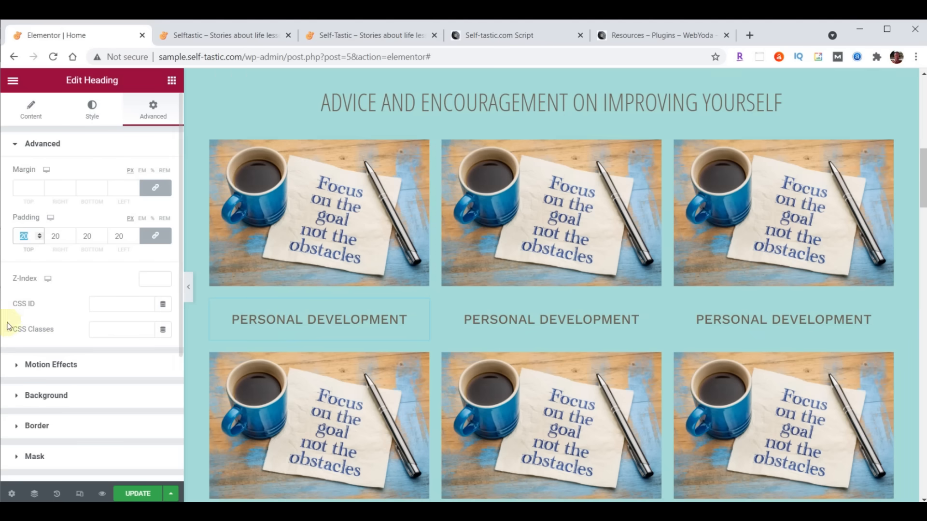
type("0")
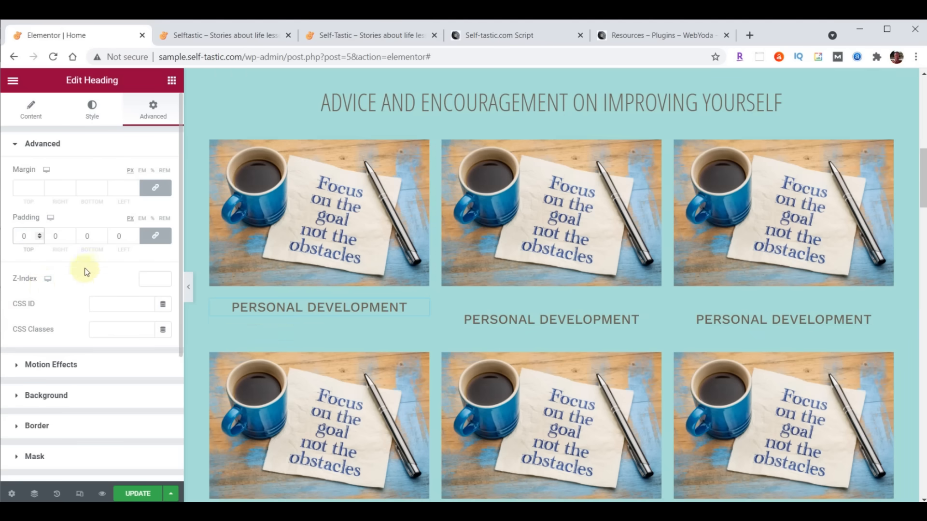
left_click(156, 237)
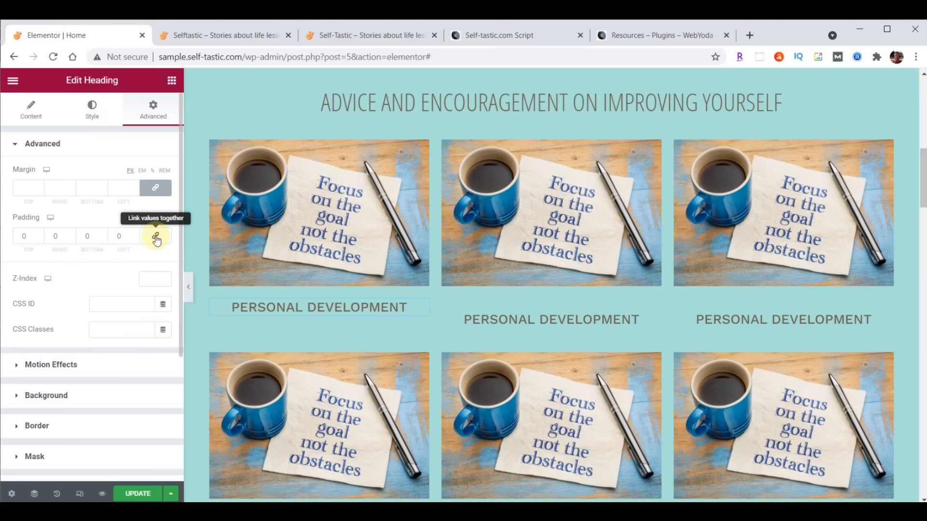
double_click(101, 236)
type("3")
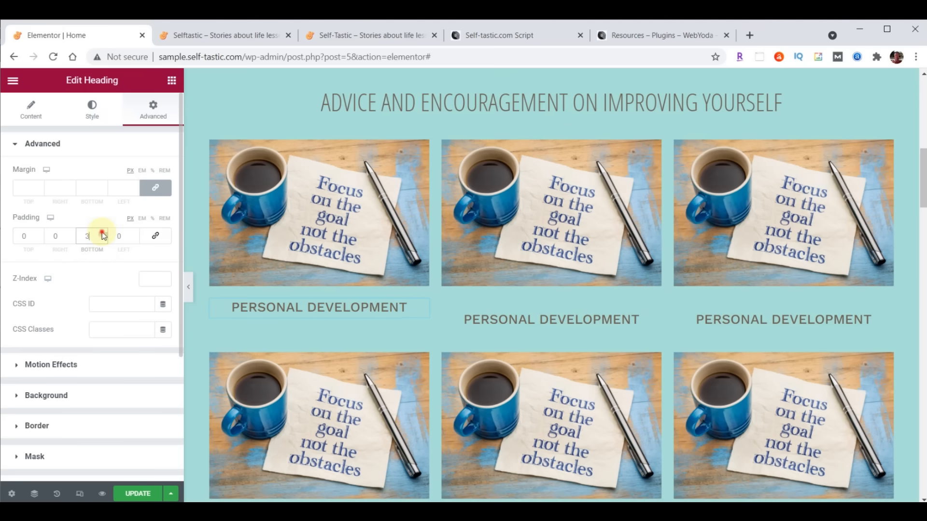
left_click(103, 234)
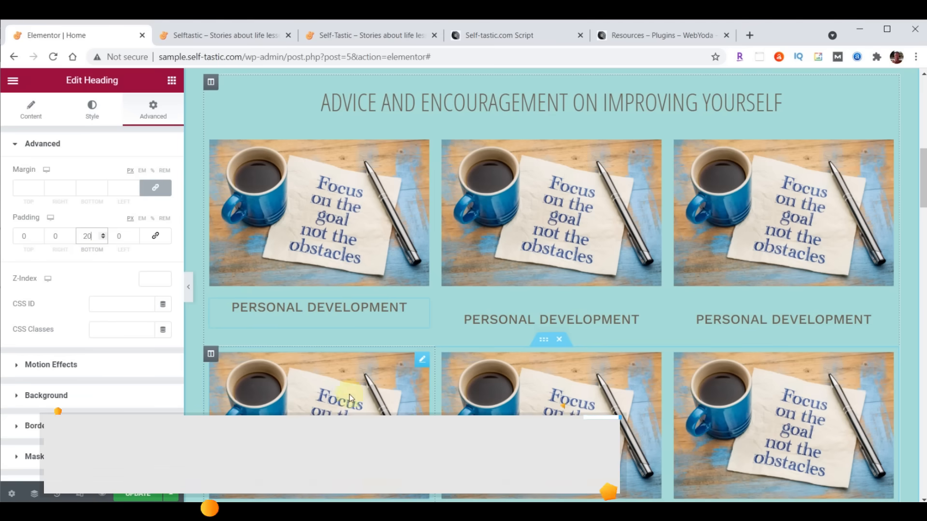
scroll(715, 323, "down", 1)
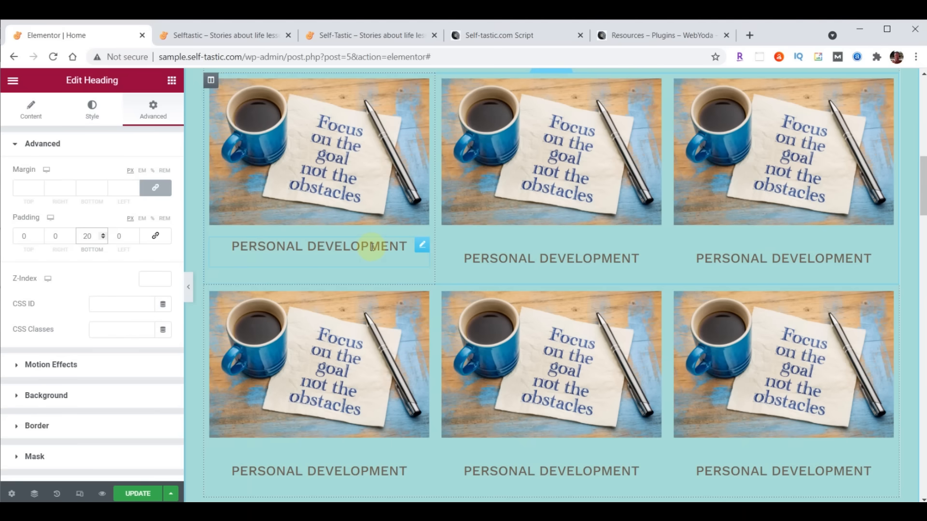
- Copy the first caption's style and paste it onto the top-middle and top-right captions
left_click(424, 247)
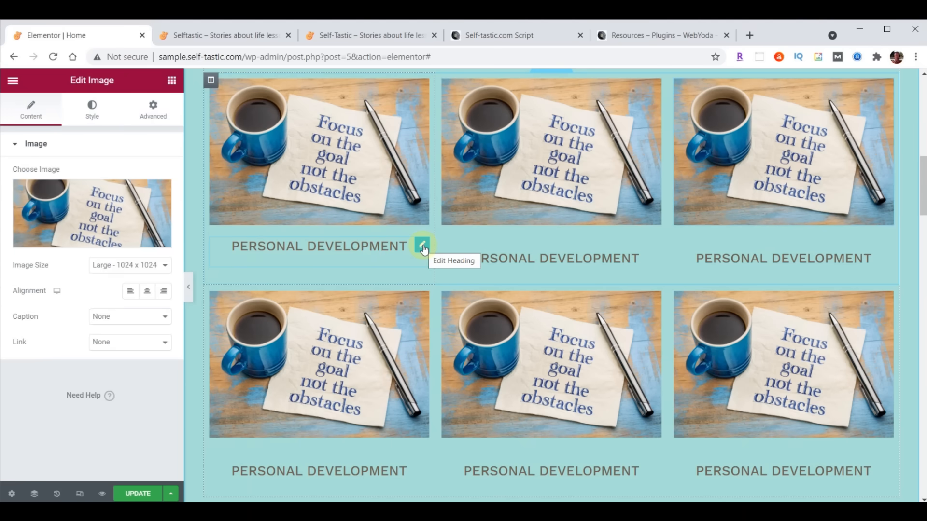
right_click(424, 248)
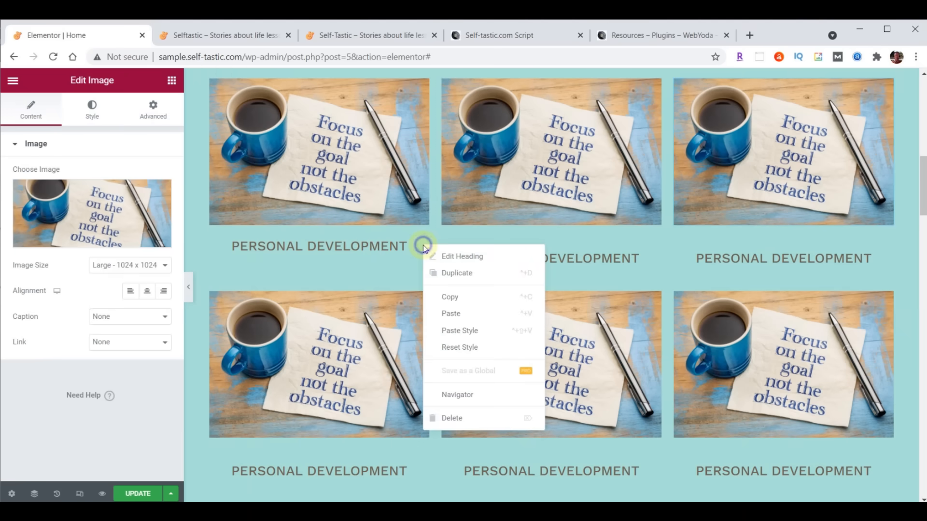
left_click(447, 297)
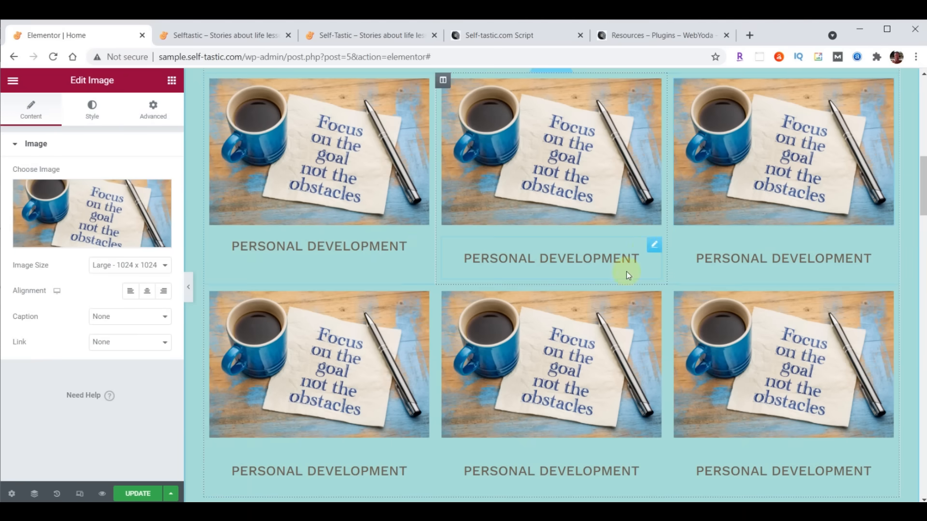
right_click(652, 246)
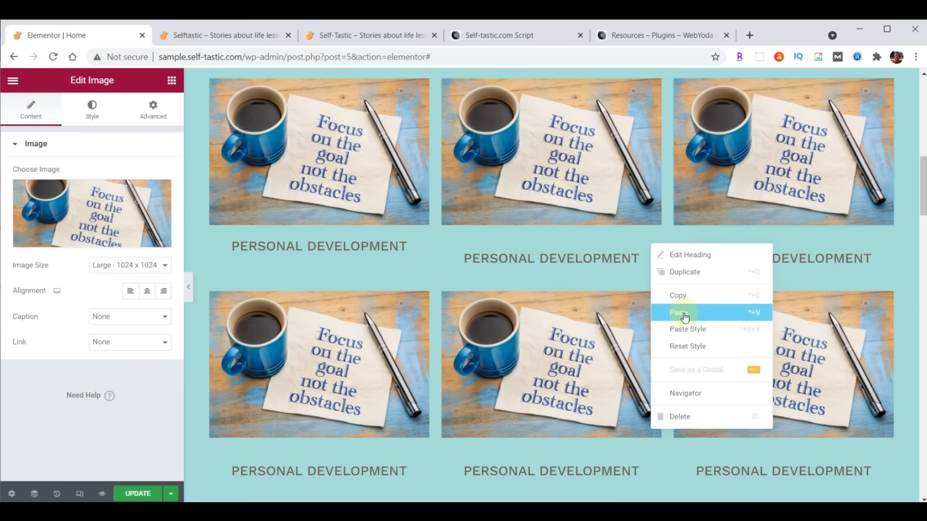
left_click(687, 331)
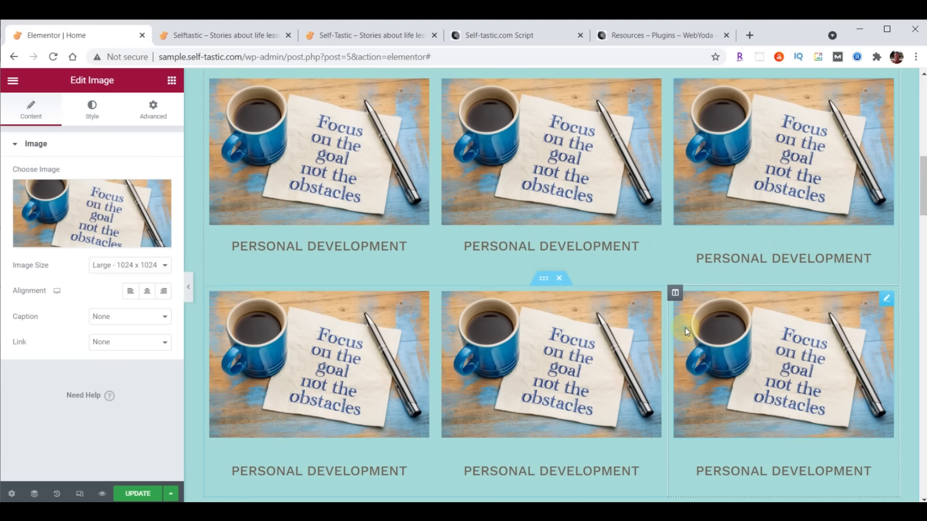
right_click(885, 248)
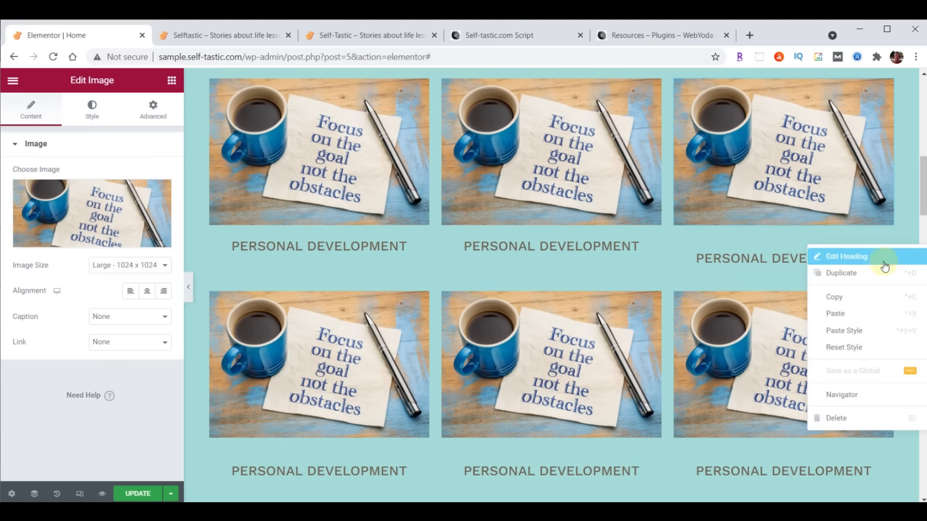
left_click(858, 330)
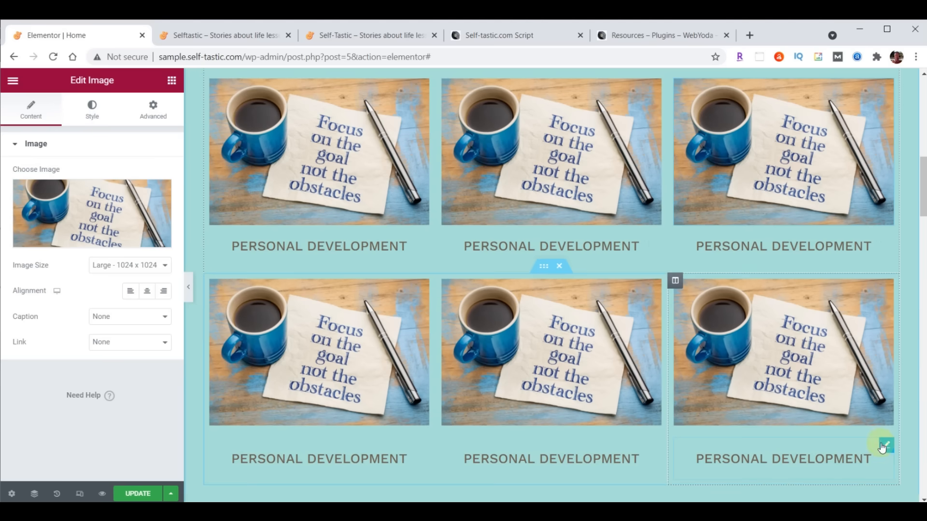
- Paste the copied caption style onto the bottom-right, bottom-middle and bottom-left captions
right_click(882, 447)
left_click(857, 404)
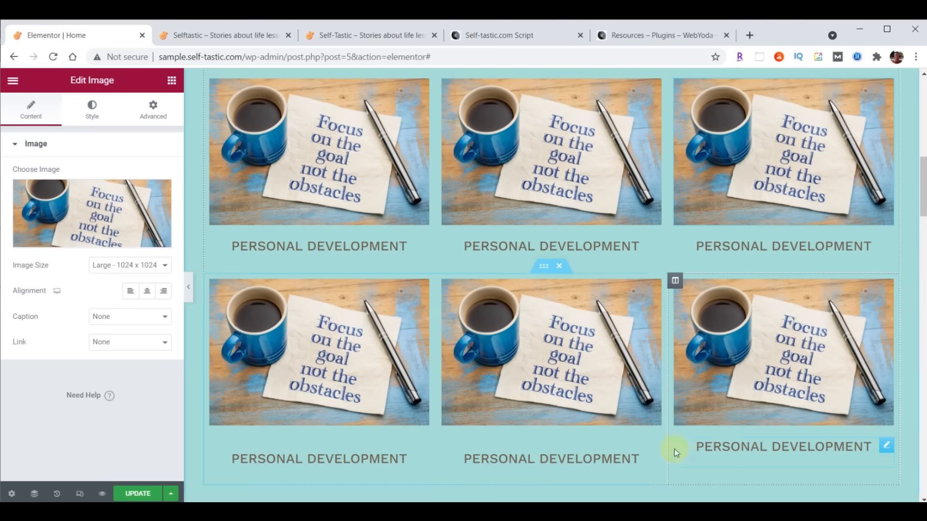
right_click(654, 443)
left_click(679, 407)
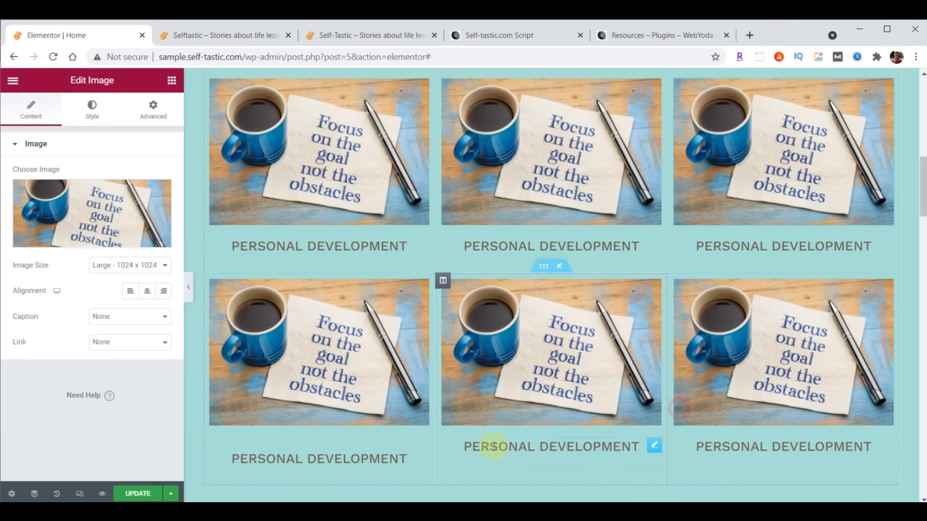
right_click(421, 445)
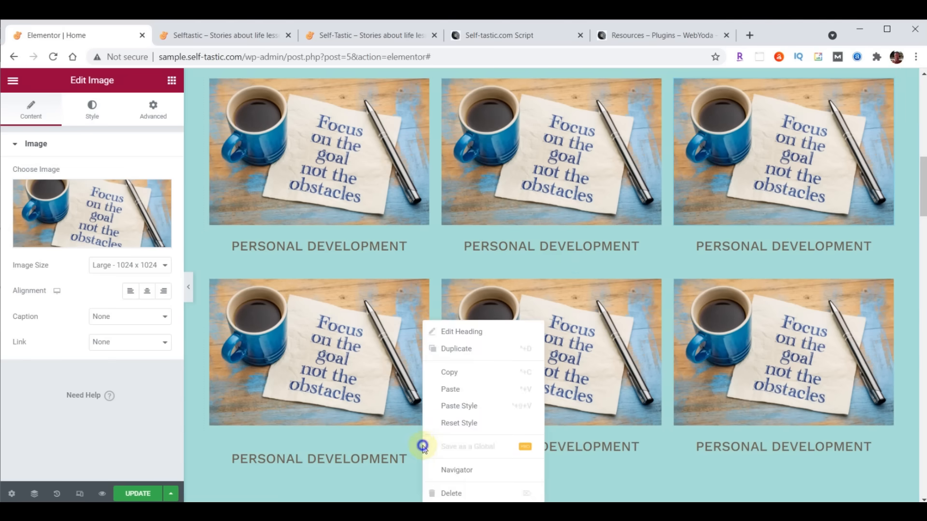
left_click(447, 407)
scroll(621, 416, "up", 1)
scroll(622, 419, "down", 1)
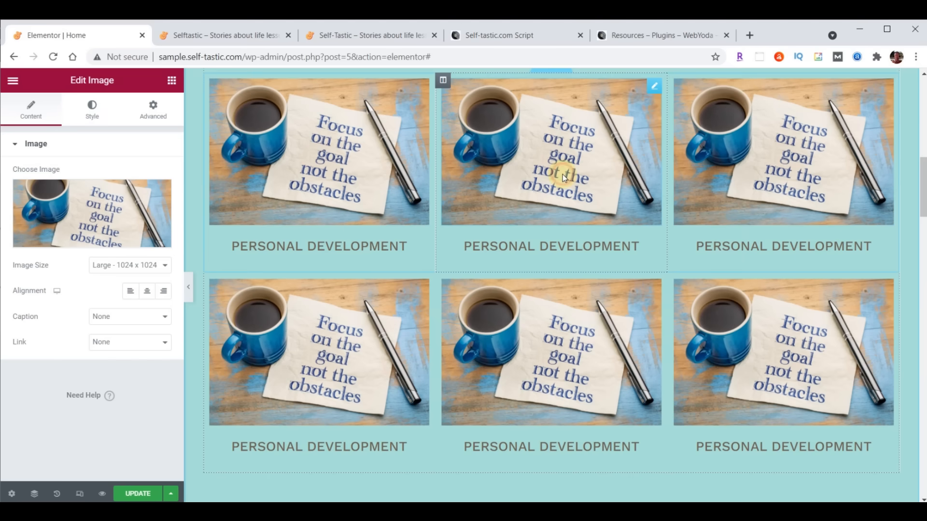
- Replace the top-middle card's image with the categories-02 'Forget the Mistake' chalkboard photo
left_click(60, 207)
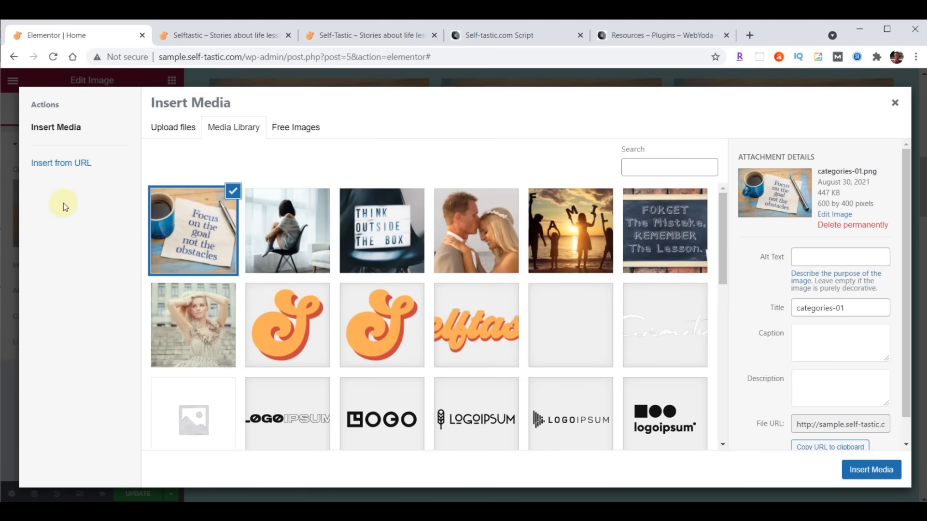
left_click(660, 227)
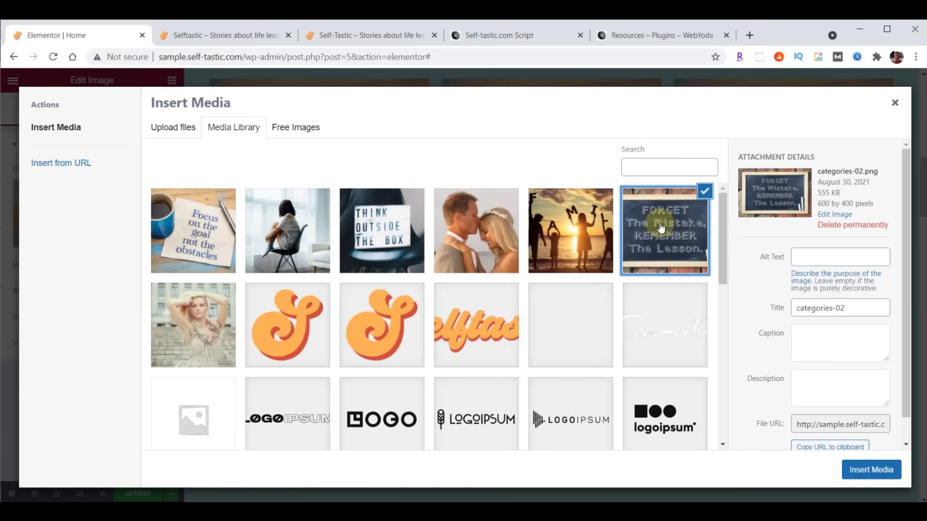
left_click(859, 470)
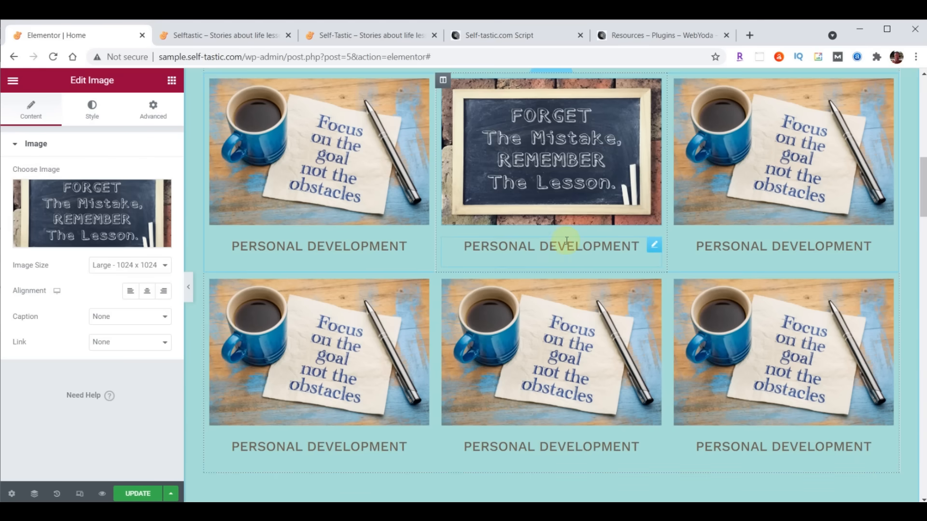
- Change the top-middle caption from Personal Development to 'Life Lessons'
left_click(655, 246)
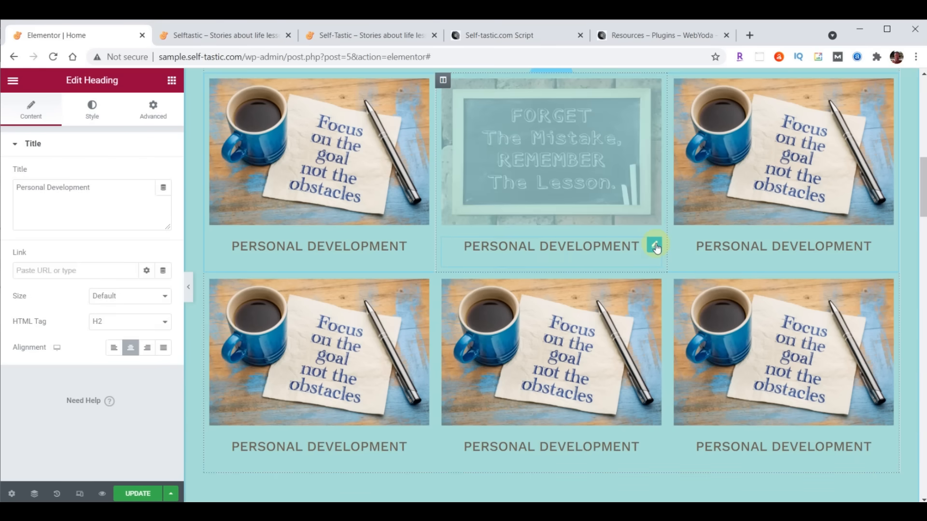
left_click_drag(14, 187, 114, 183)
type("Life Lessons")
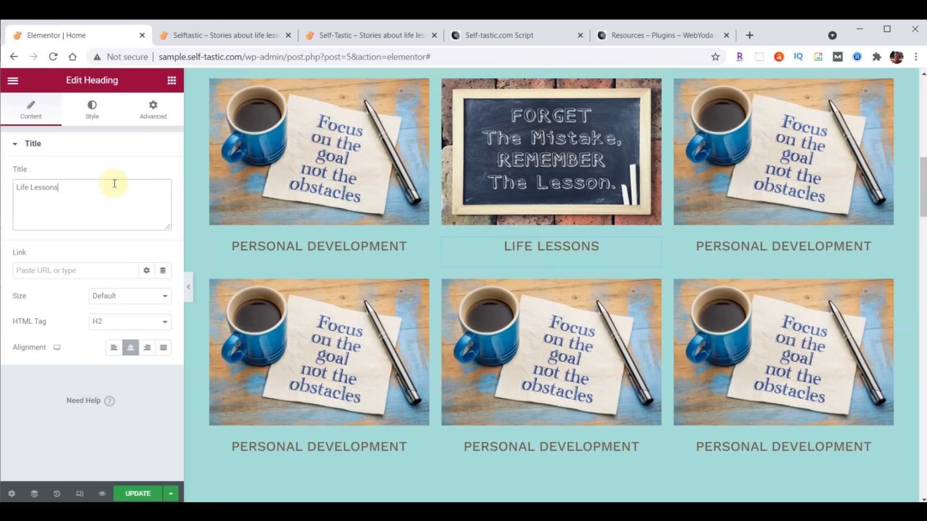
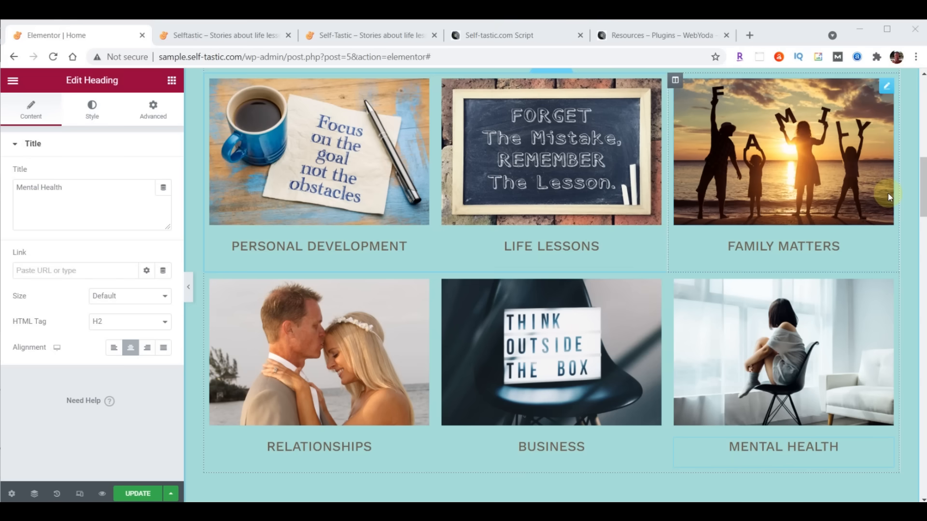
- Save the Home page changes with Update to publish the six category boxes
left_click(134, 493)
left_click(200, 35)
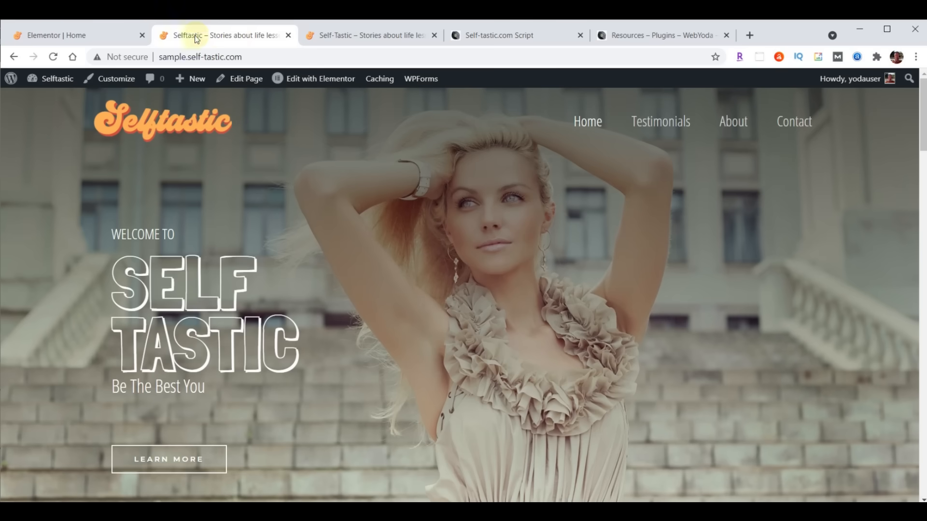
left_click(54, 57)
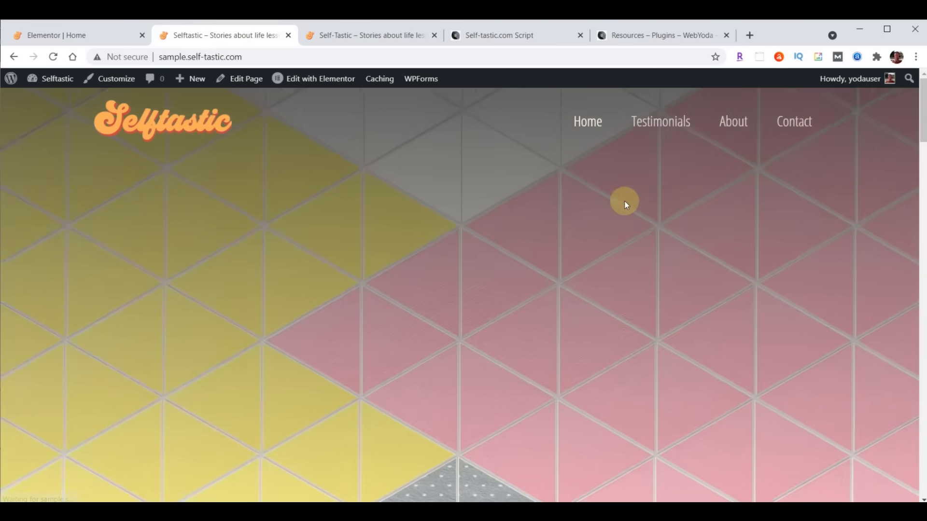
scroll(625, 201, "down", 5)
scroll(625, 204, "down", 5)
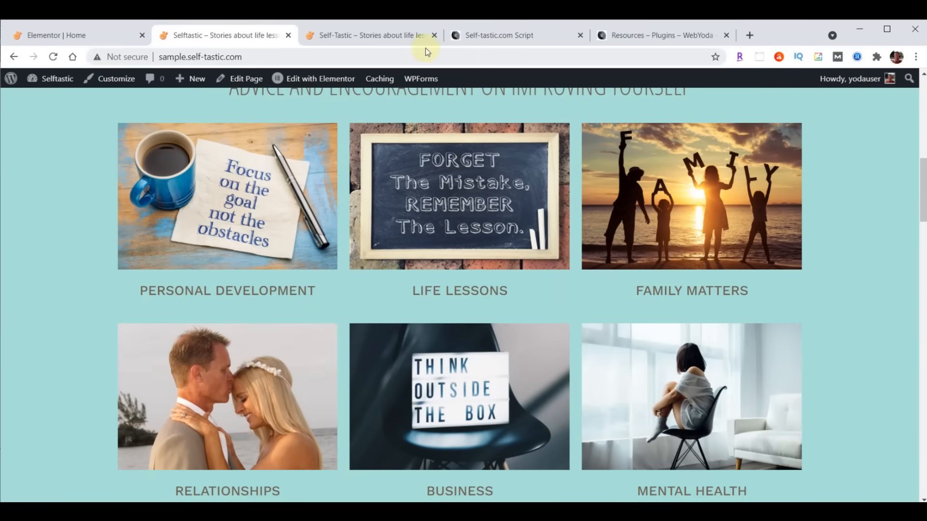
left_click(392, 35)
left_click(53, 58)
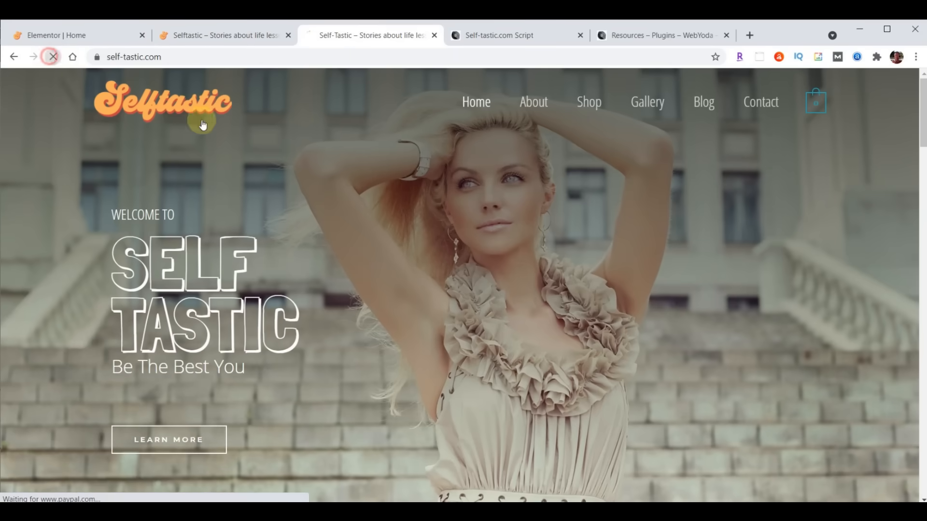
scroll(549, 234, "down", 10)
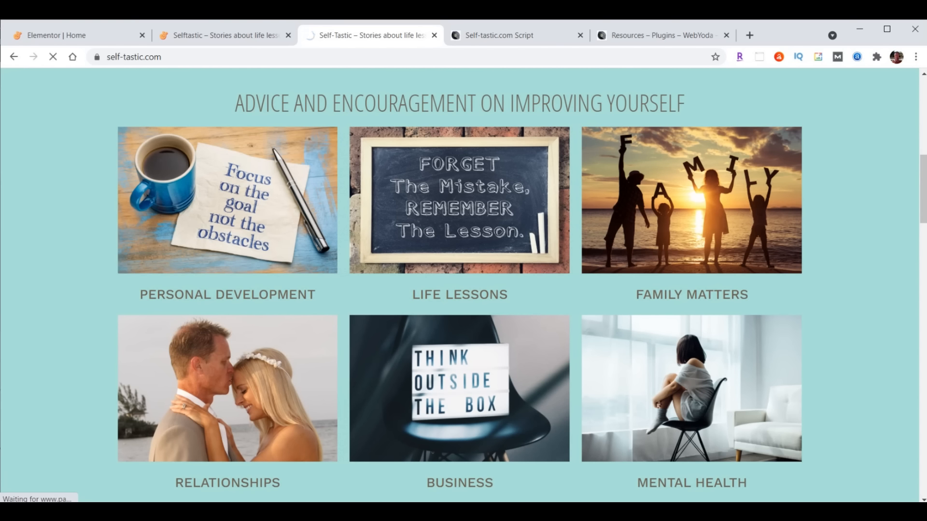
left_click(44, 30)
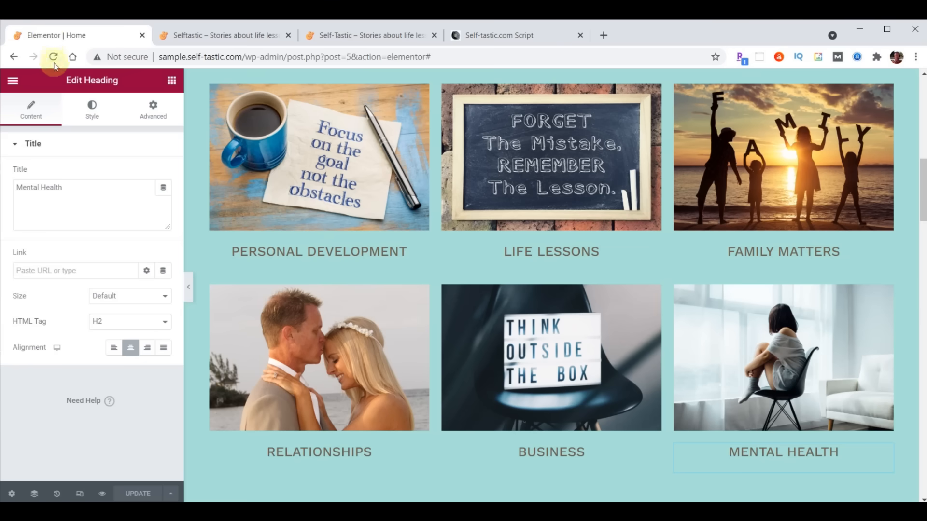
- Give the Personal Development column a Slide In Right entrance animation with a 1000 ms delay
mouse_move(211, 92)
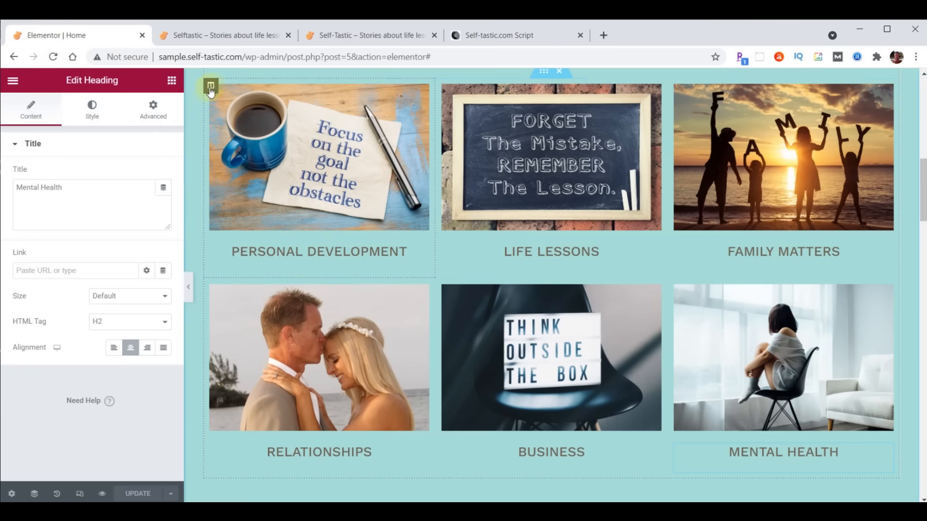
left_click(211, 86)
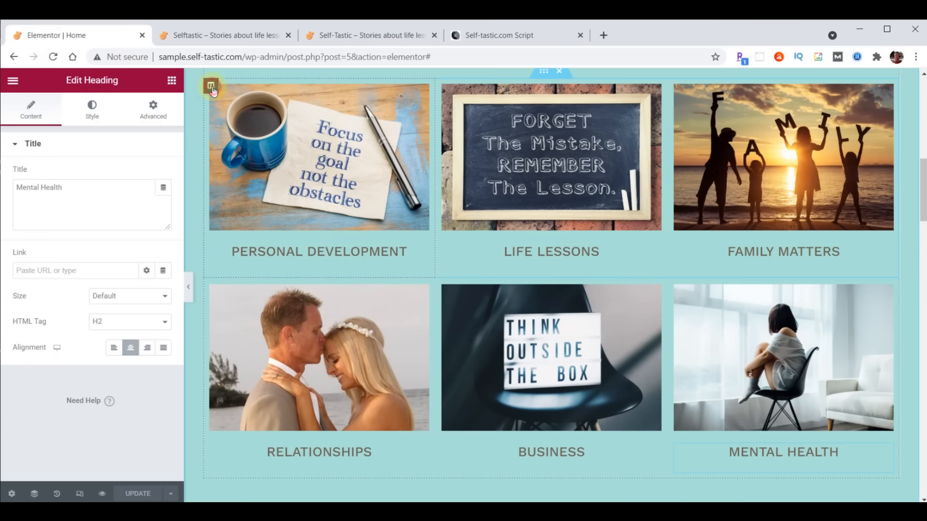
left_click(154, 112)
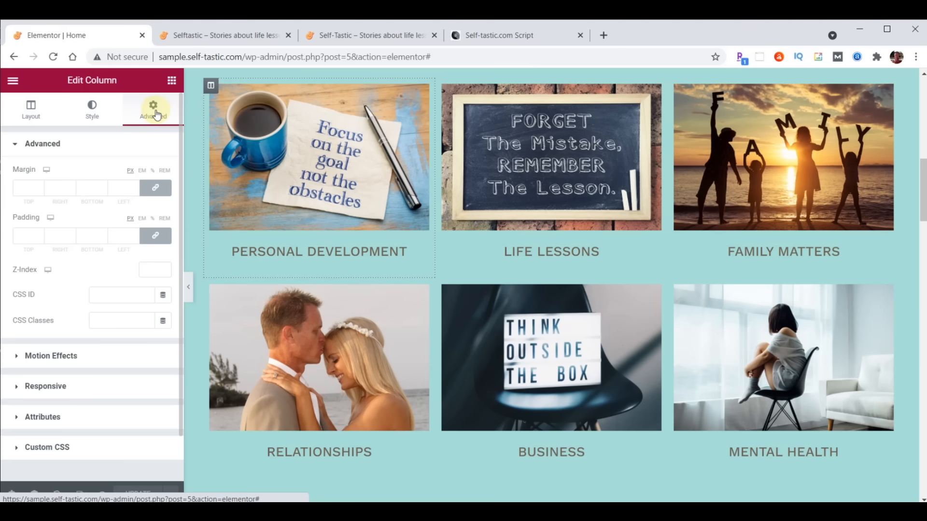
left_click(63, 356)
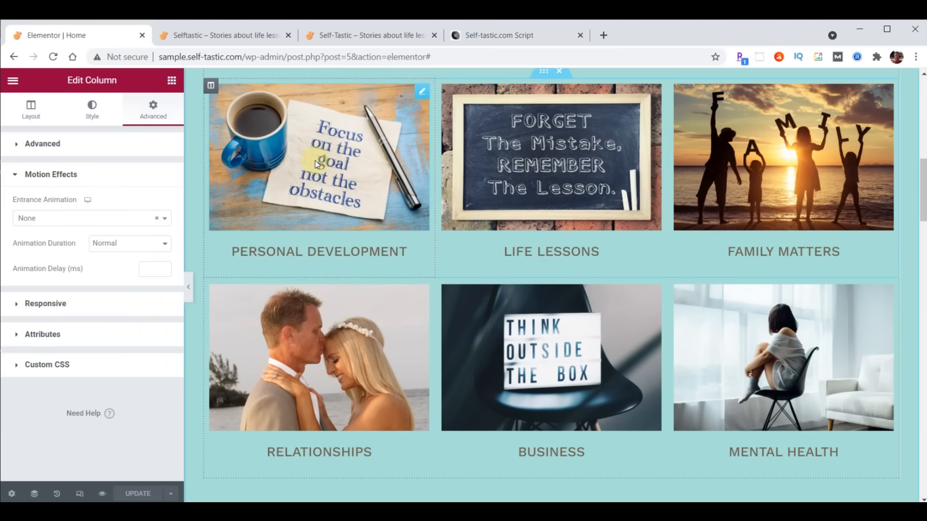
left_click(74, 220)
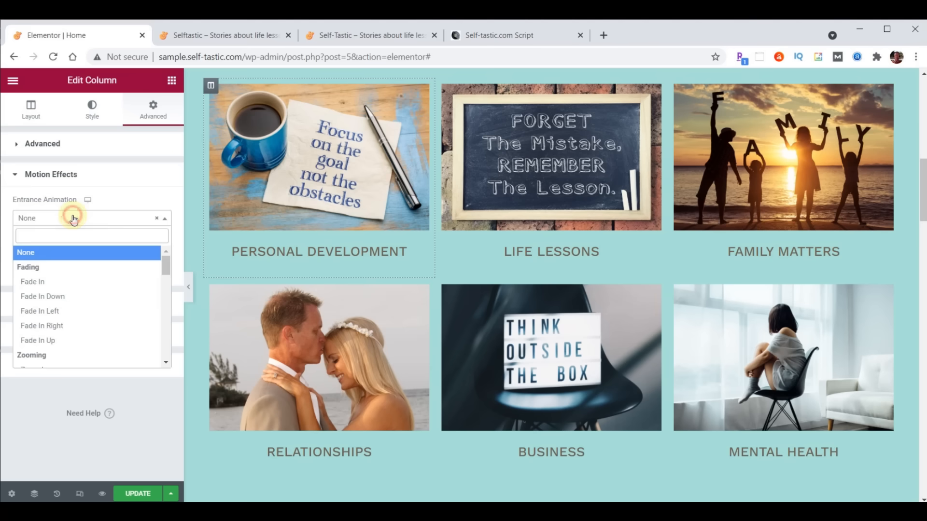
scroll(80, 300, "down", 4)
scroll(80, 297, "down", 2)
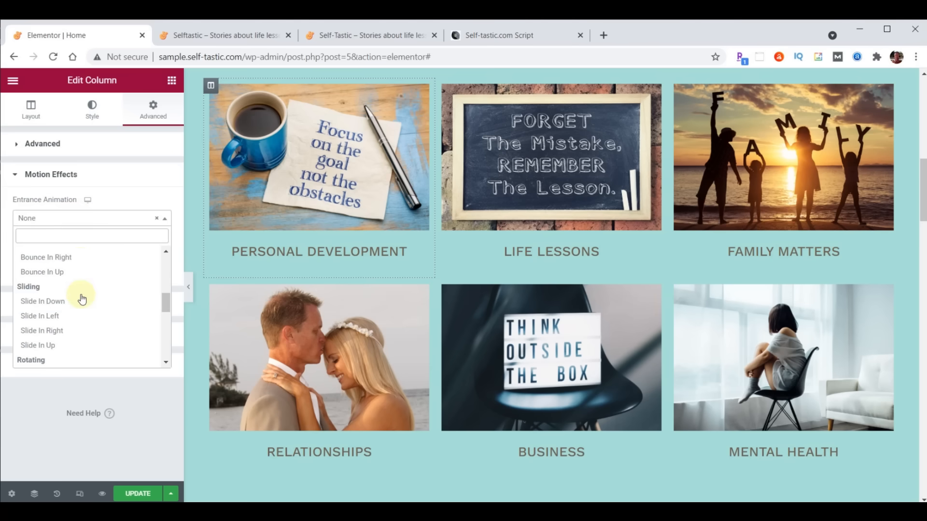
left_click(57, 331)
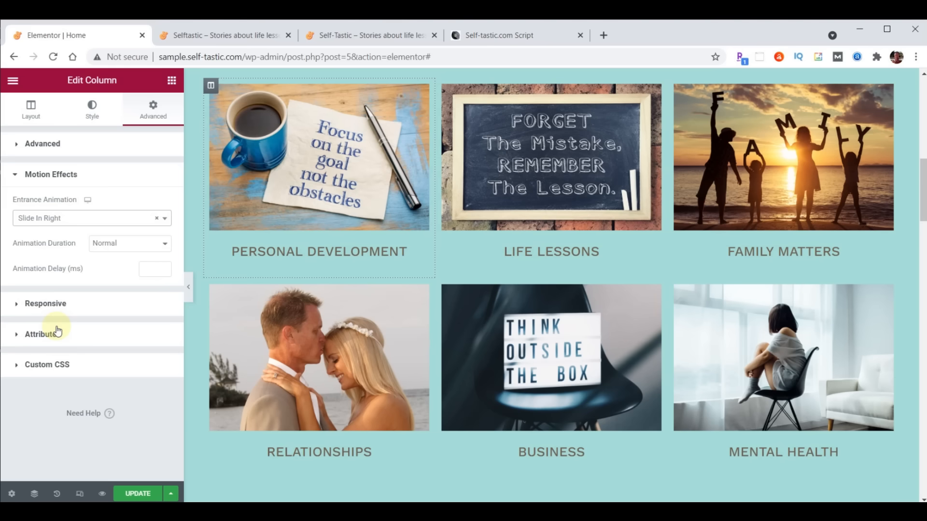
left_click(150, 270)
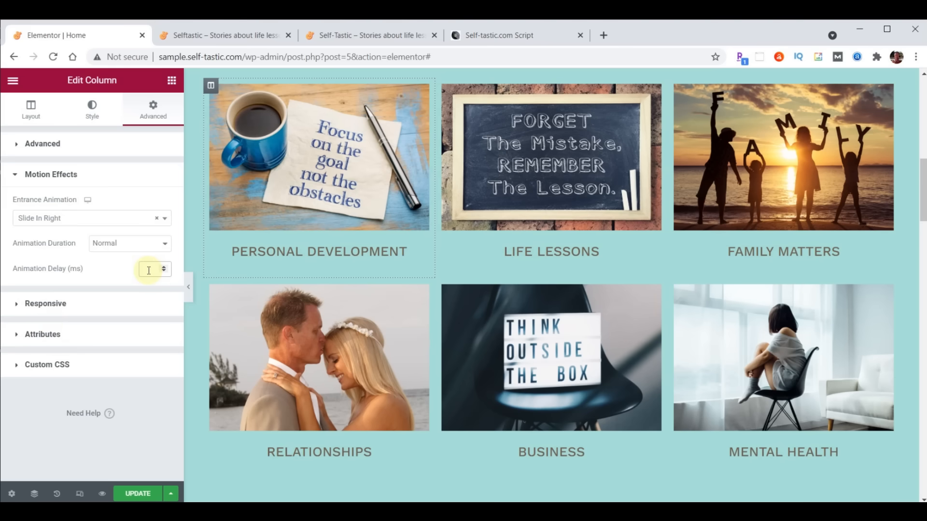
type("1000")
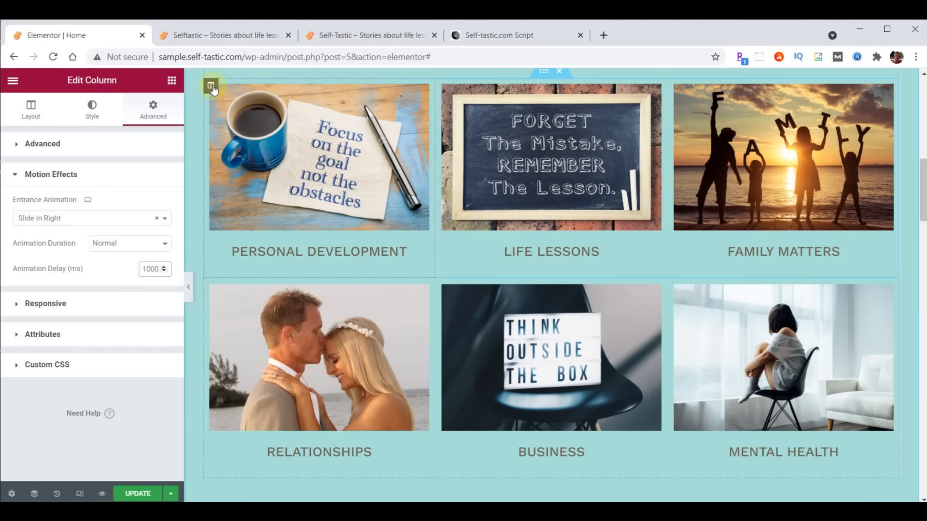
- Copy the Personal Development column and paste its style onto the Relationships column
right_click(212, 87)
left_click(238, 159)
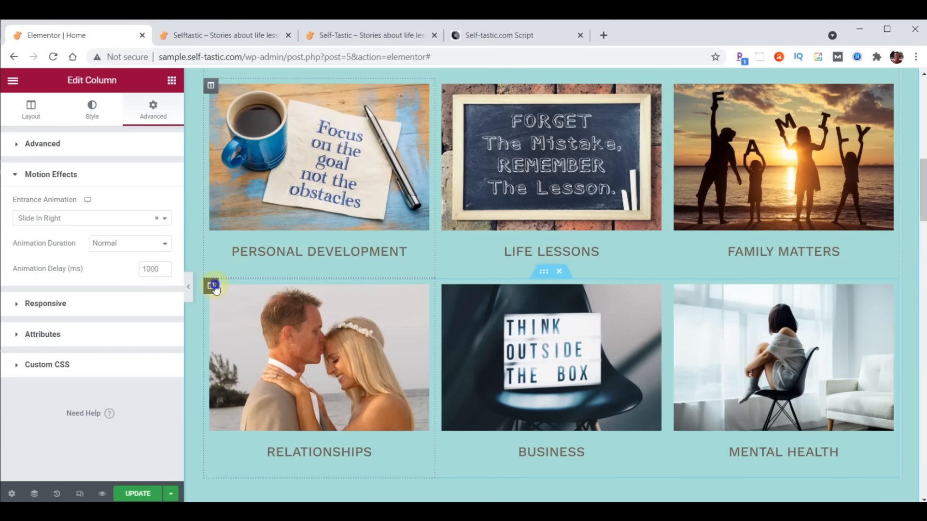
right_click(214, 287)
left_click(258, 390)
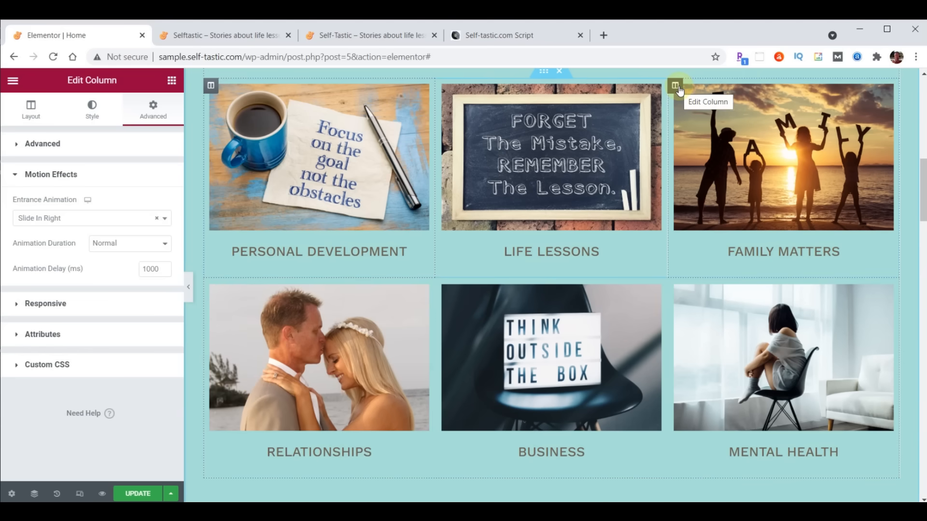
- Give the Family Matters column a Slide In Left entrance animation with a 1000 ms delay
left_click(676, 87)
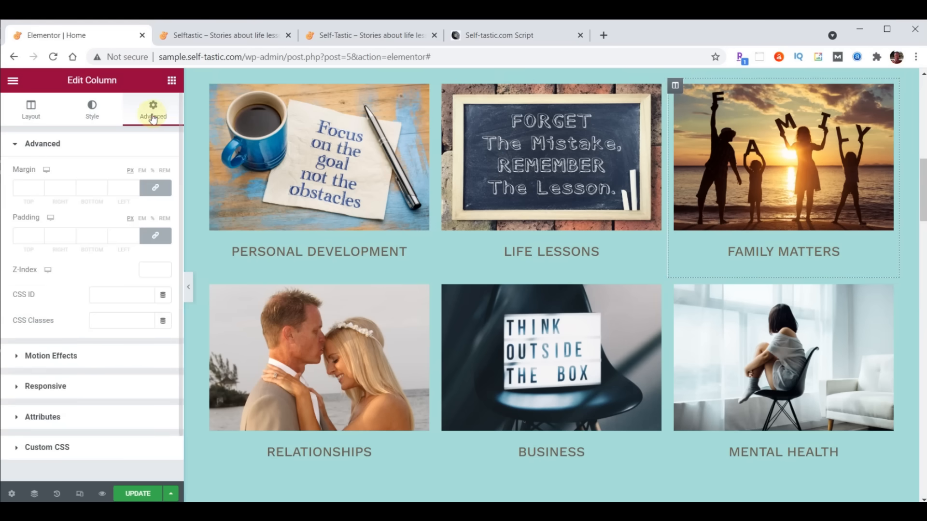
left_click(50, 355)
left_click(74, 220)
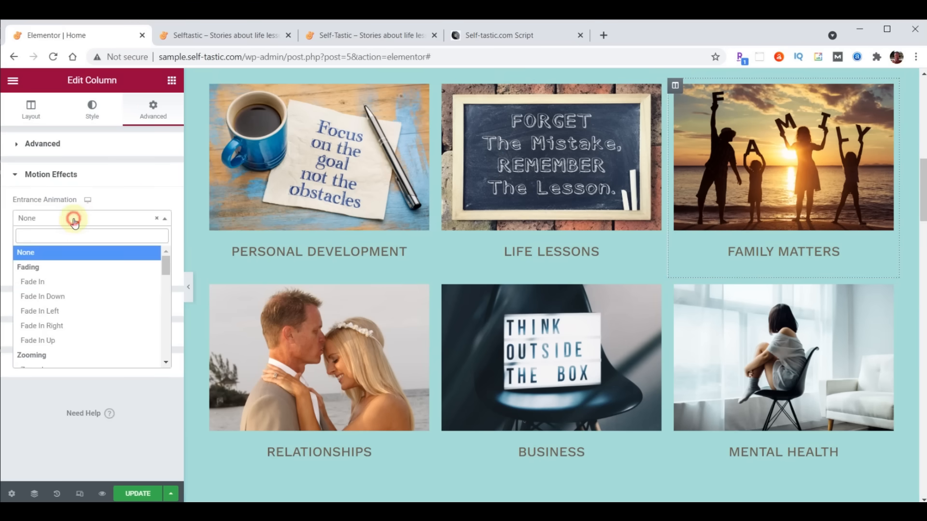
scroll(73, 285, "down", 4)
scroll(72, 290, "down", 1)
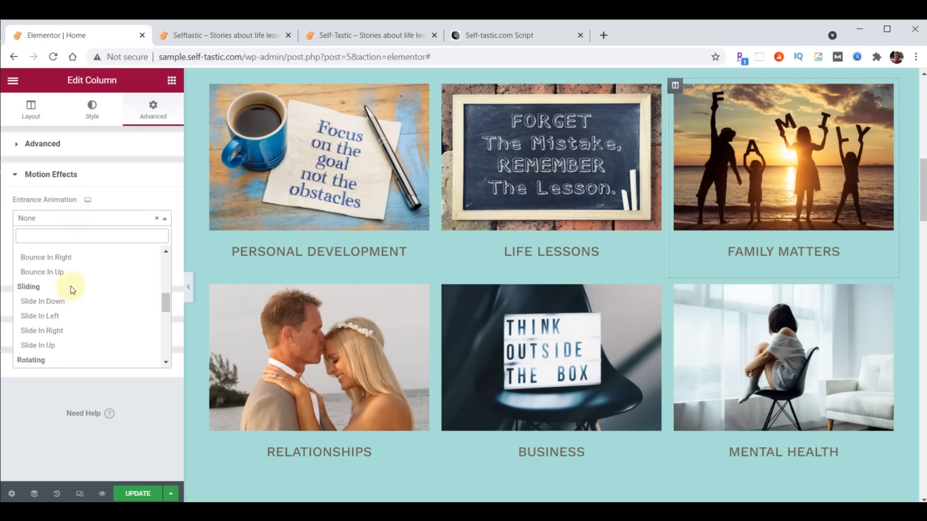
left_click(48, 316)
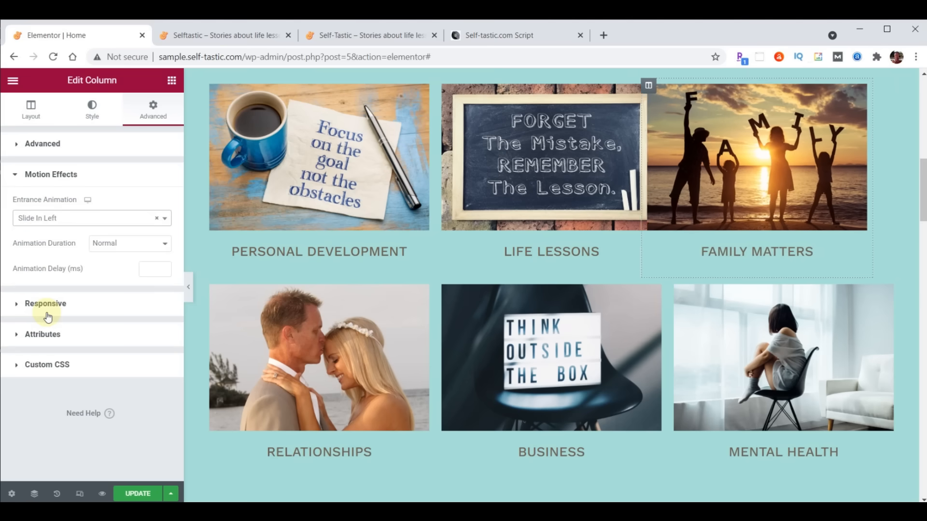
left_click(148, 268)
type("1000")
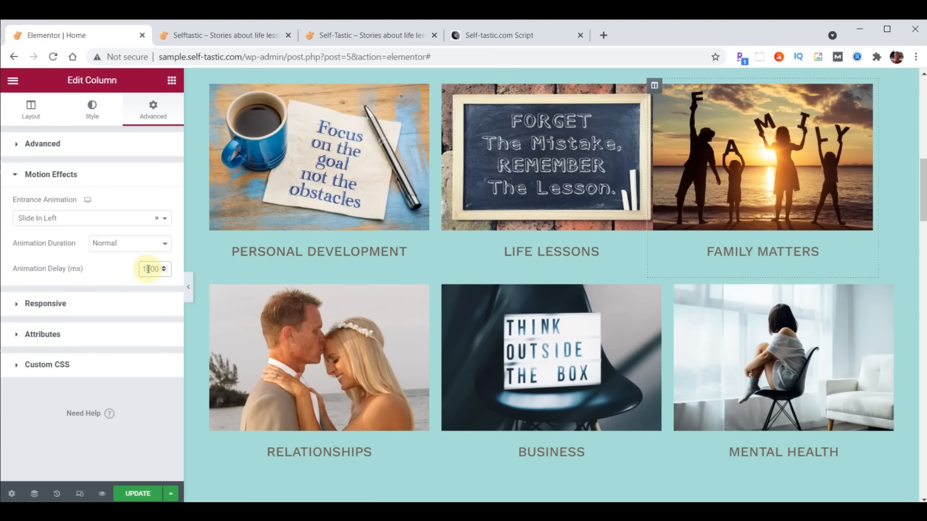
- Copy the Family Matters column and paste its style onto the Mental Health column
right_click(675, 85)
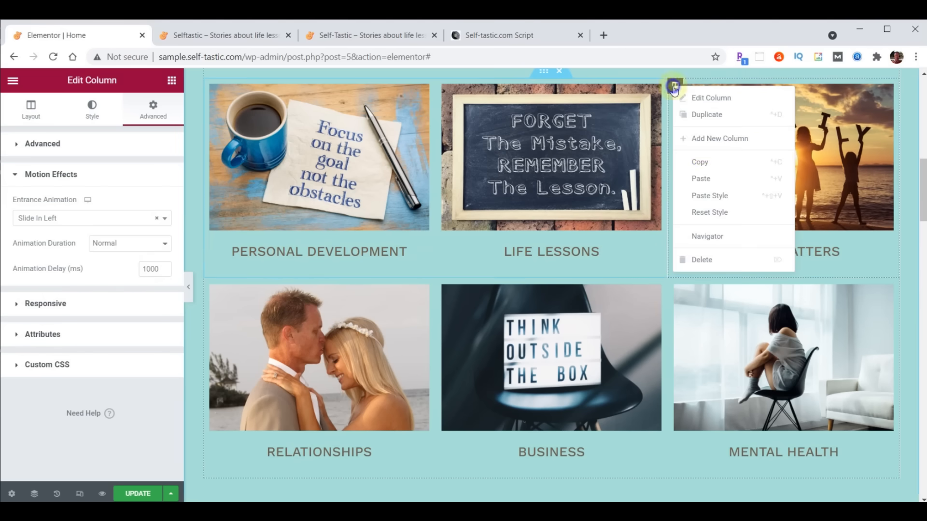
left_click(705, 172)
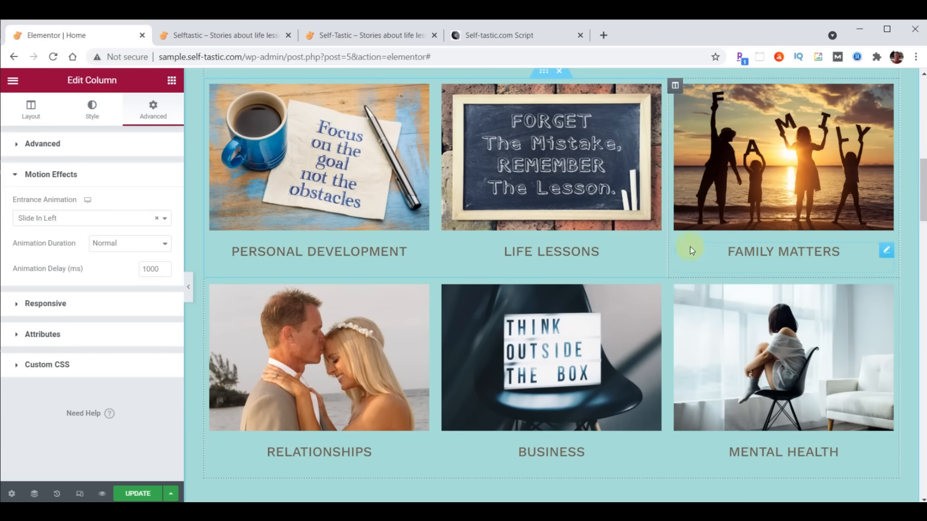
right_click(677, 285)
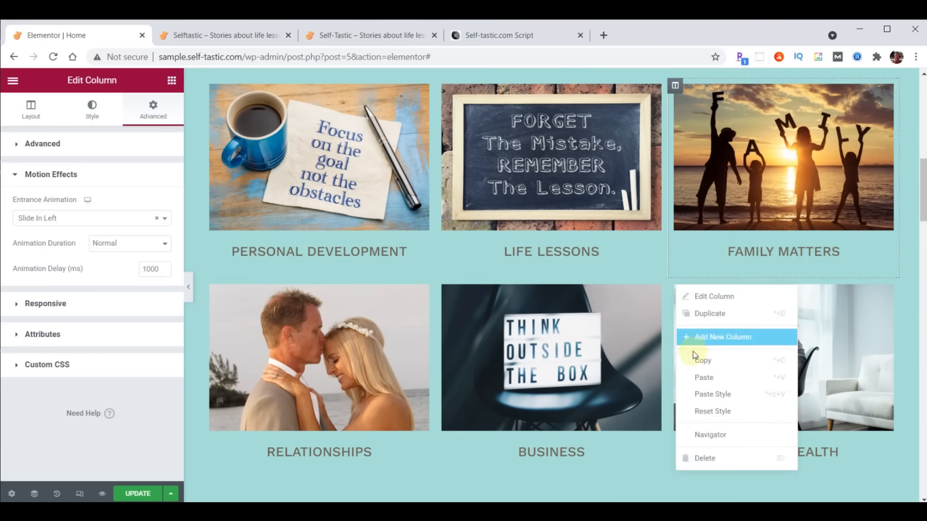
left_click(708, 393)
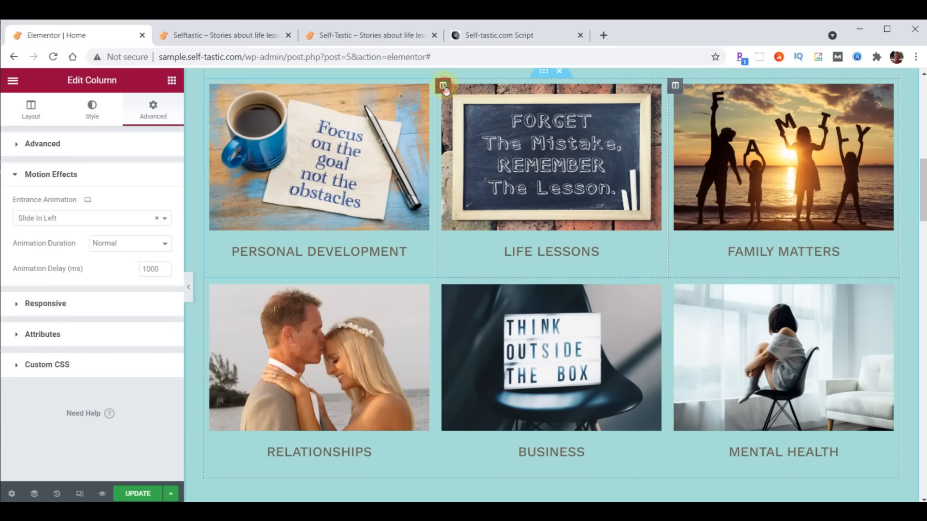
- Give the Life Lessons column a Zoom In entrance animation with a 1000 ms delay
left_click(444, 87)
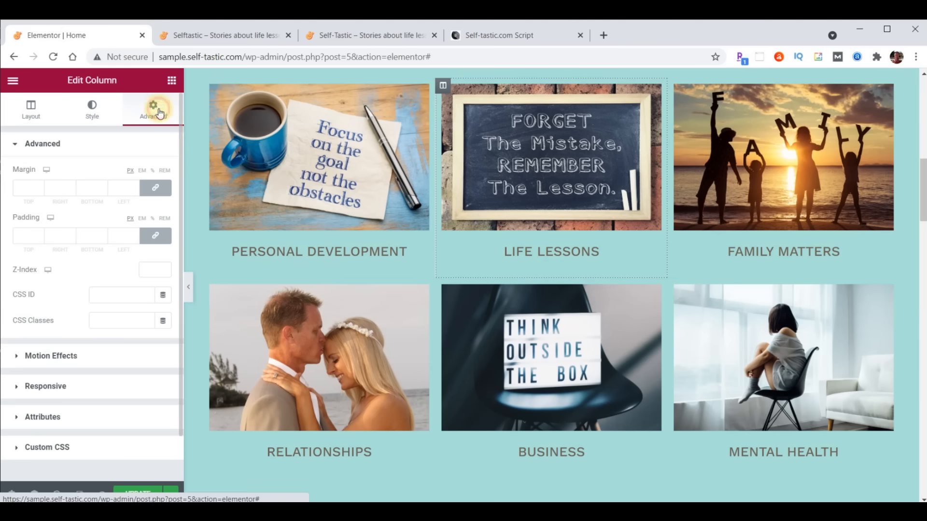
left_click(44, 358)
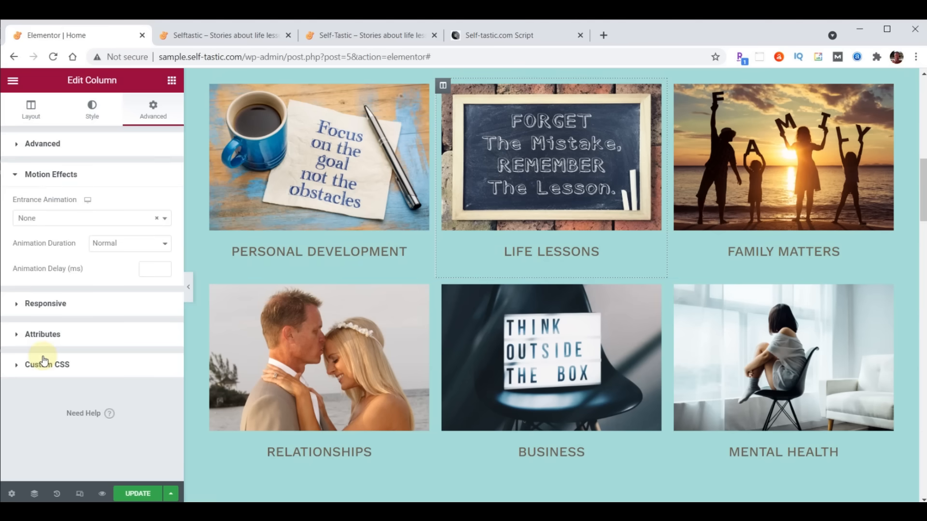
left_click(61, 220)
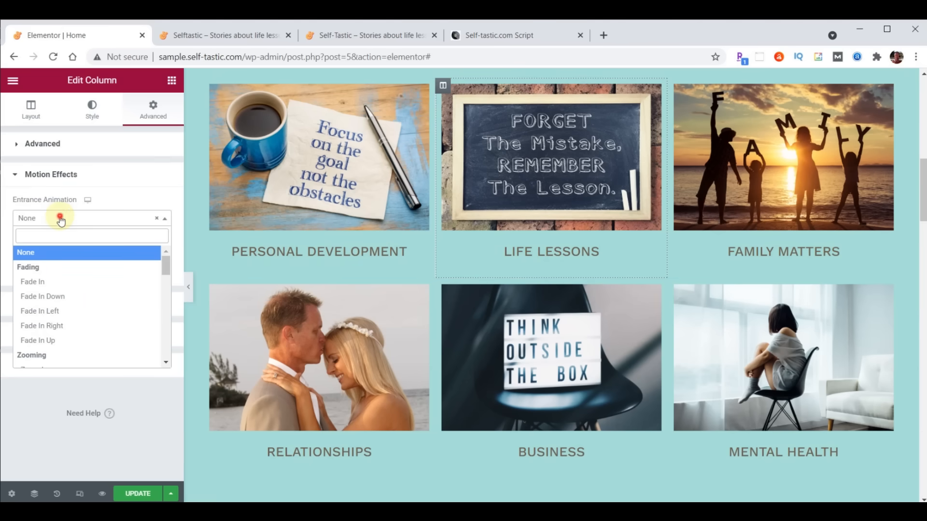
scroll(60, 277, "down", 2)
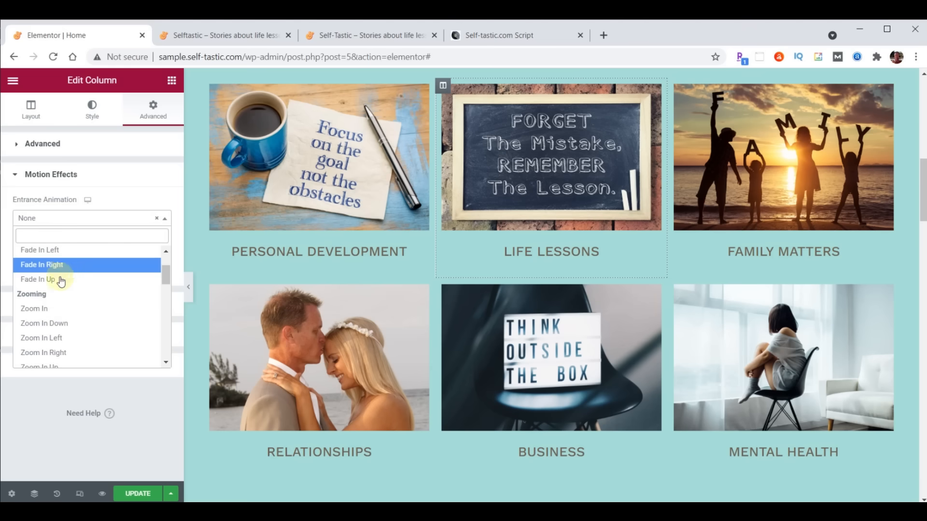
left_click(51, 307)
left_click(146, 271)
type("1000")
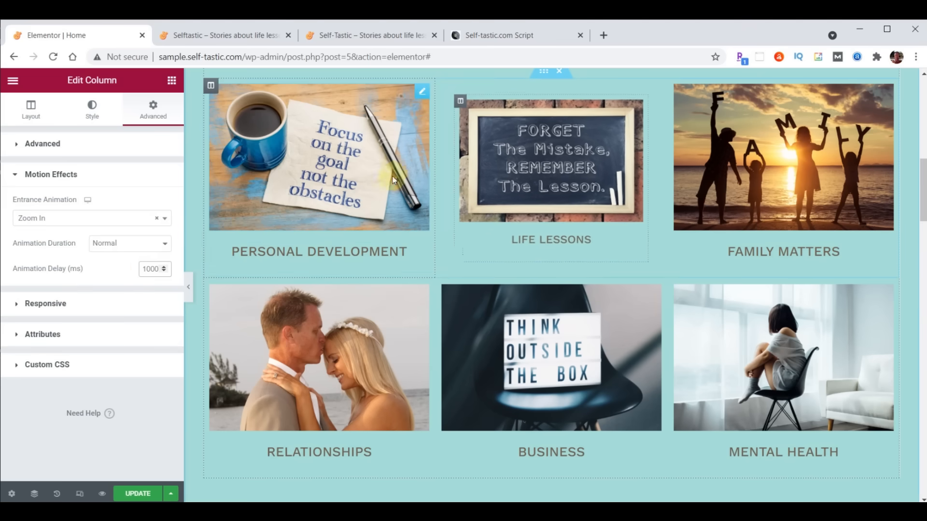
- Paste the Life Lessons column style onto the Business column and save the page
right_click(444, 90)
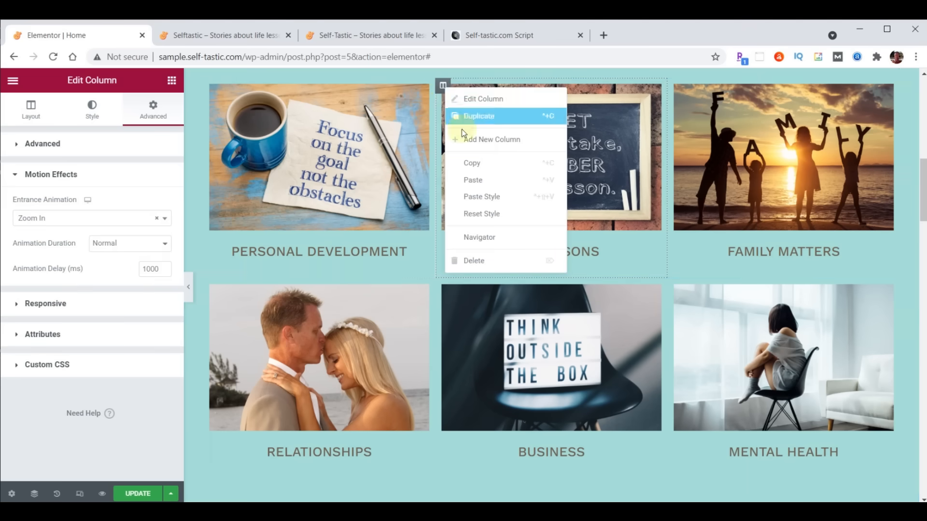
left_click(472, 159)
right_click(444, 287)
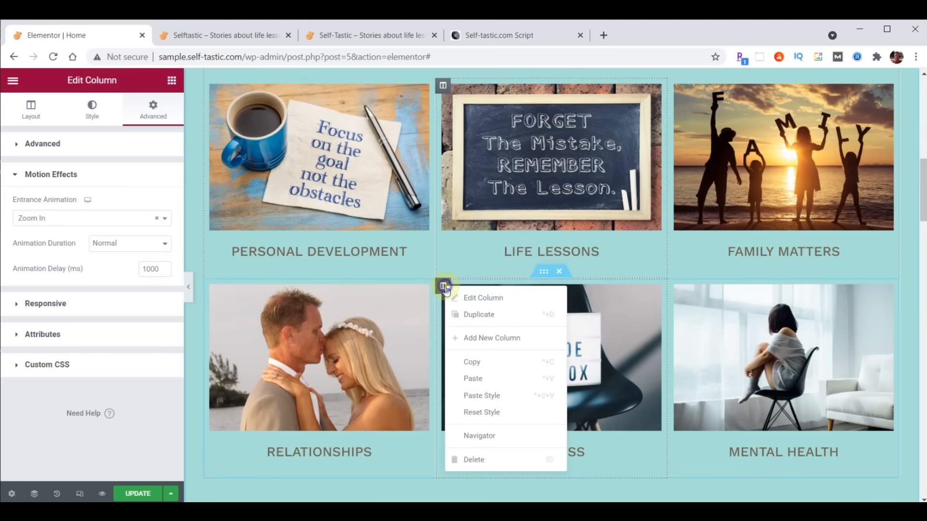
left_click(483, 398)
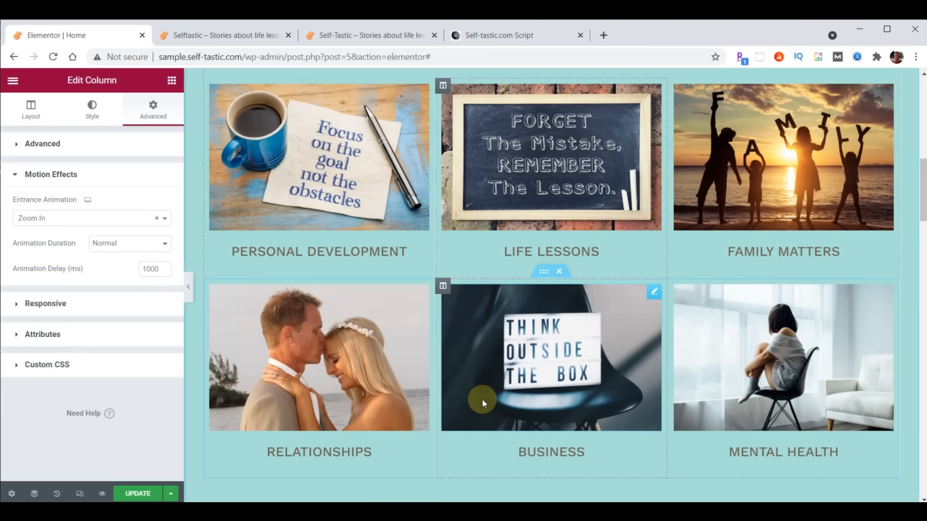
left_click(139, 493)
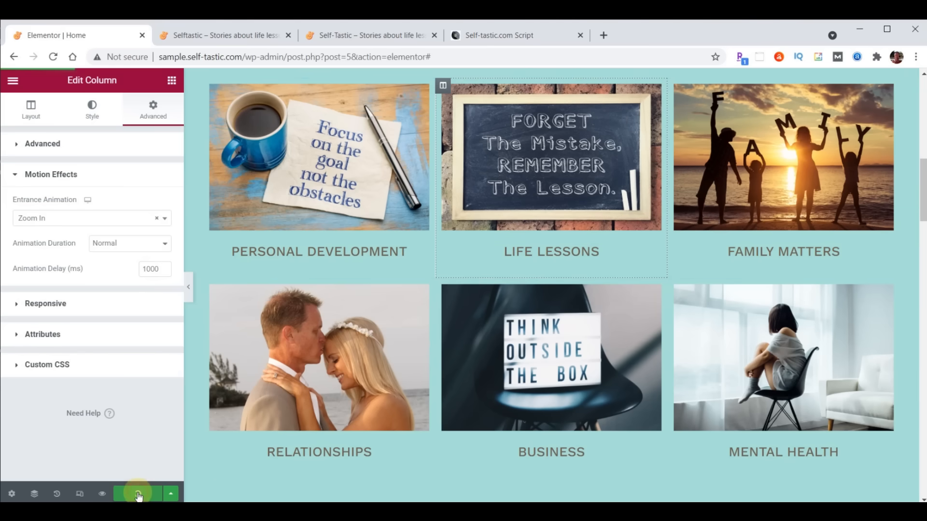
left_click(206, 38)
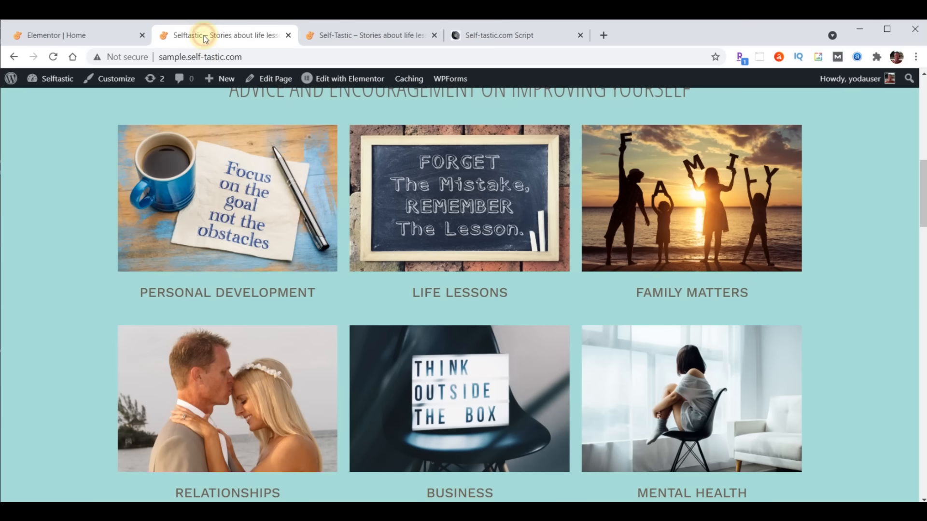
left_click(53, 57)
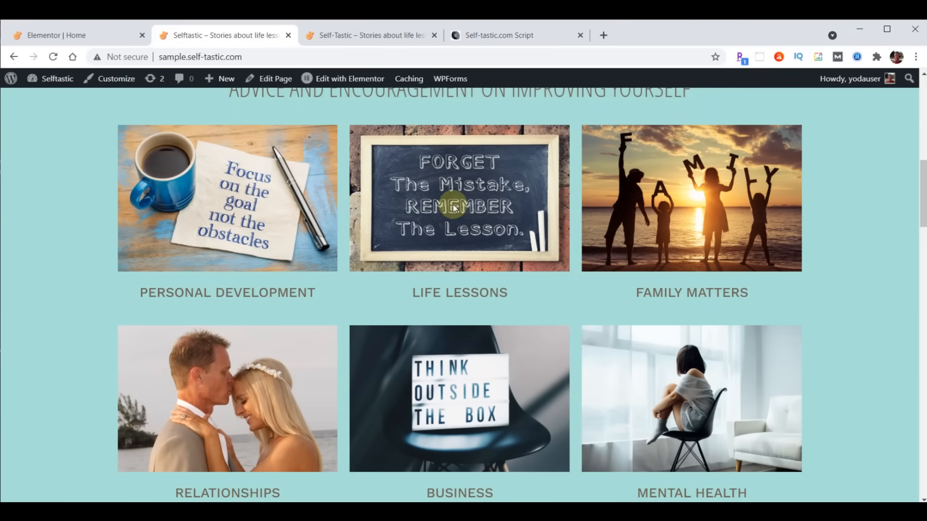
left_click(55, 57)
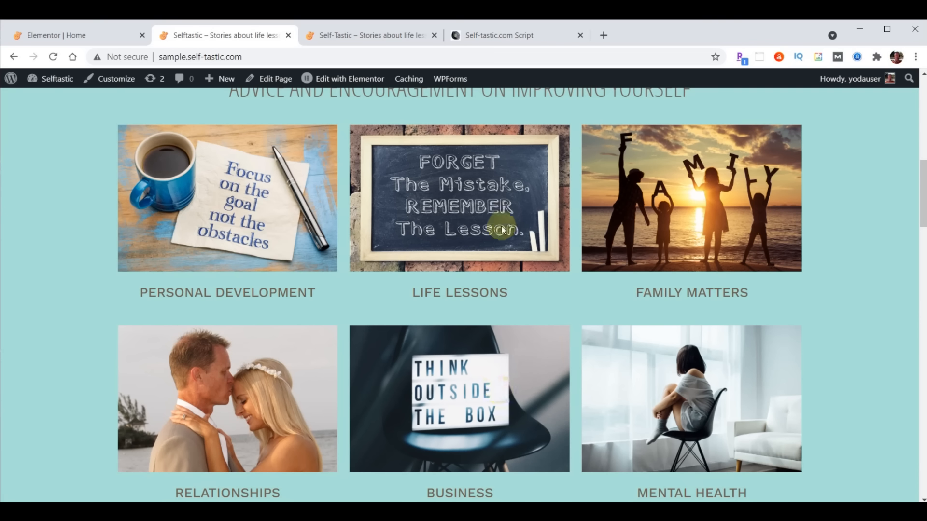
left_click(57, 38)
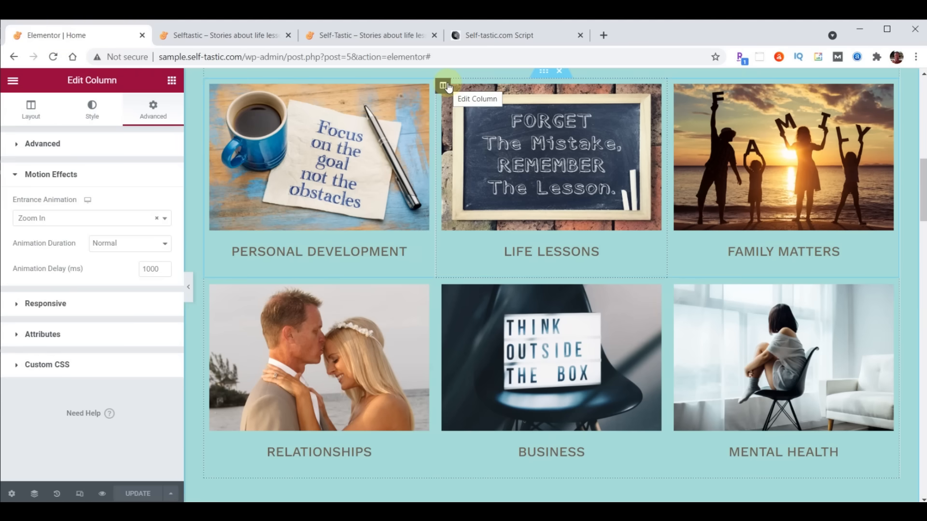
- Set the Life Lessons column's Z-Index to 1
left_click(16, 145)
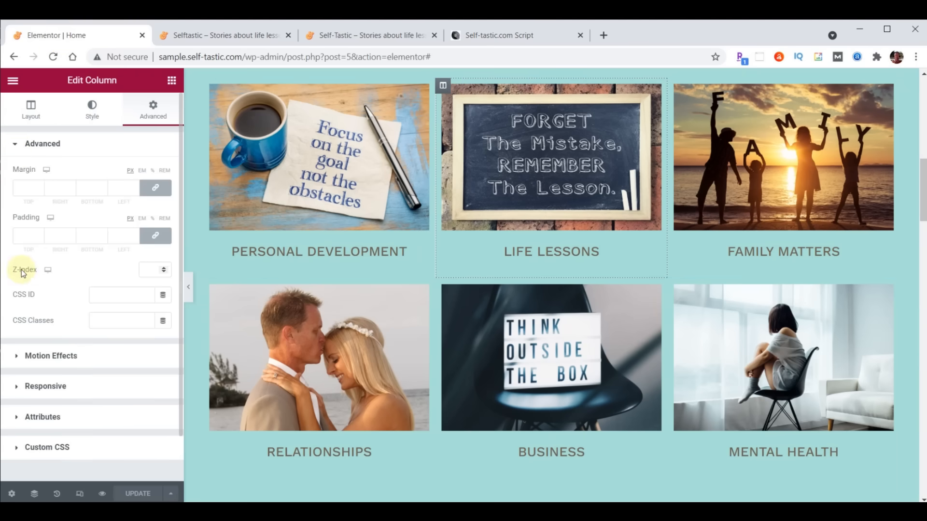
left_click(150, 269)
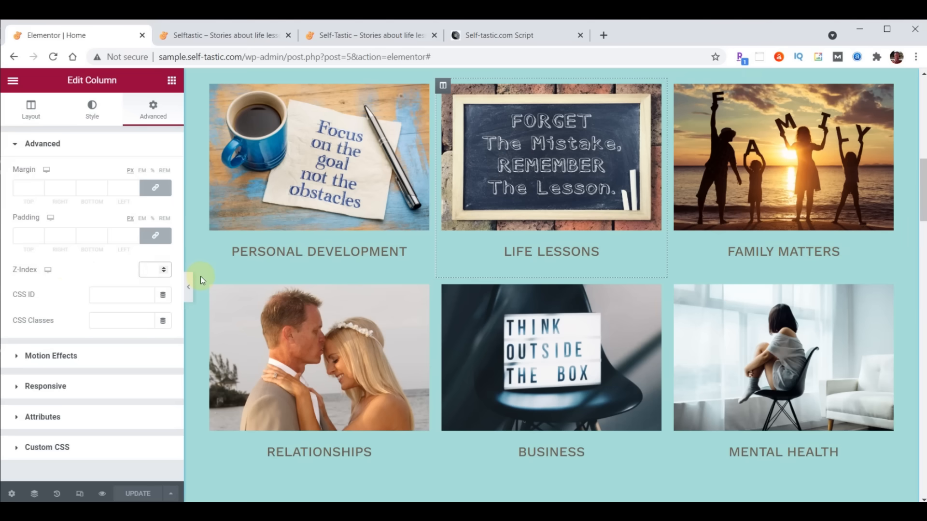
type("1")
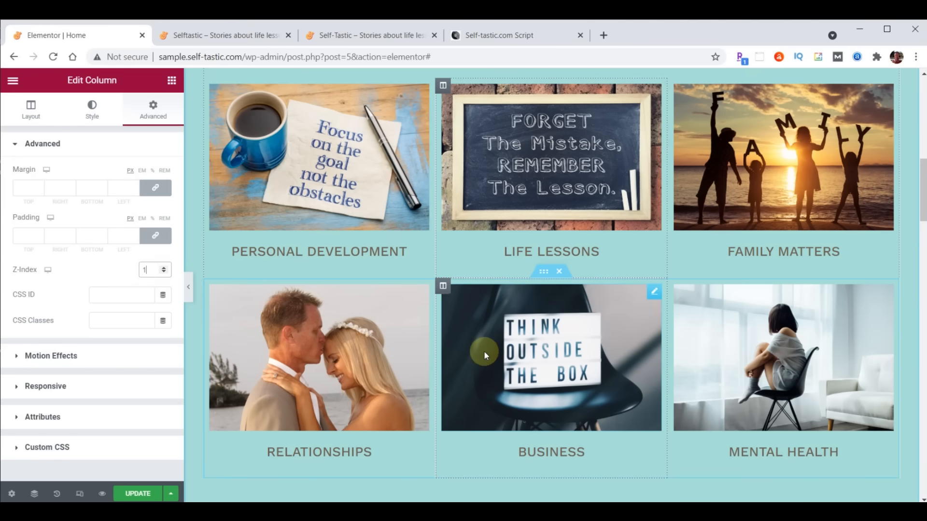
- Set the Business column's Z-Index to 1, save, and switch to the live Selftastic tab
left_click(443, 286)
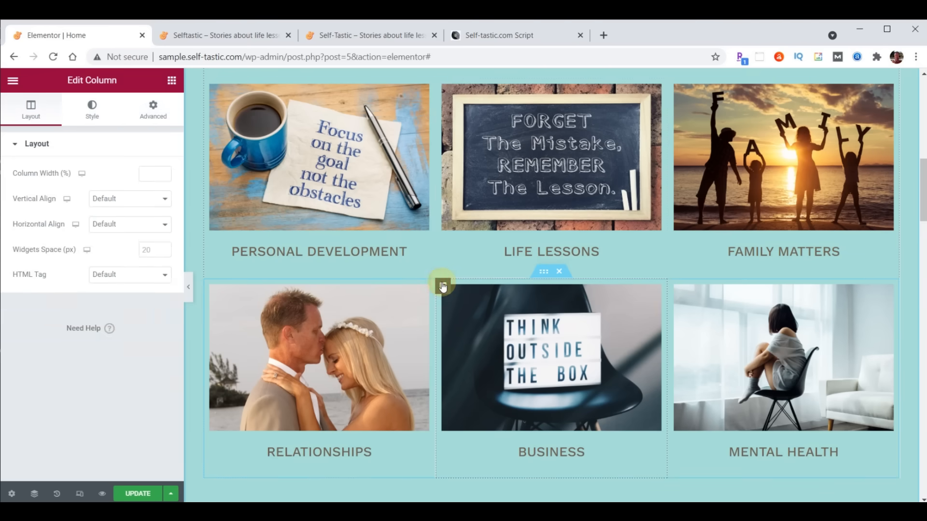
left_click(153, 108)
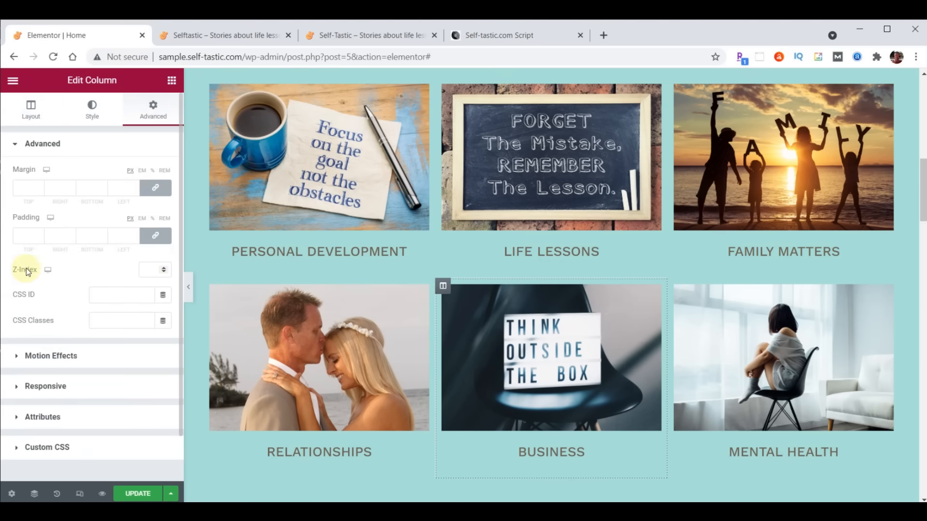
type("1")
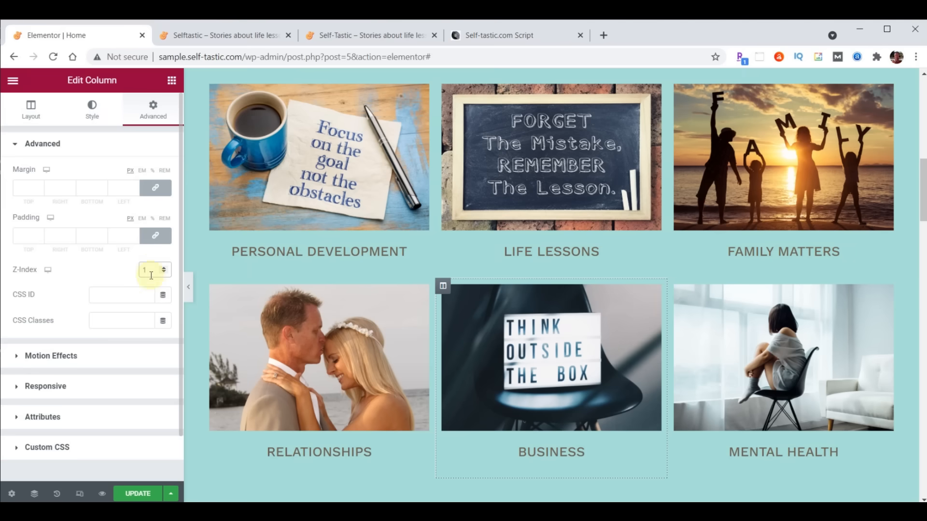
left_click(137, 496)
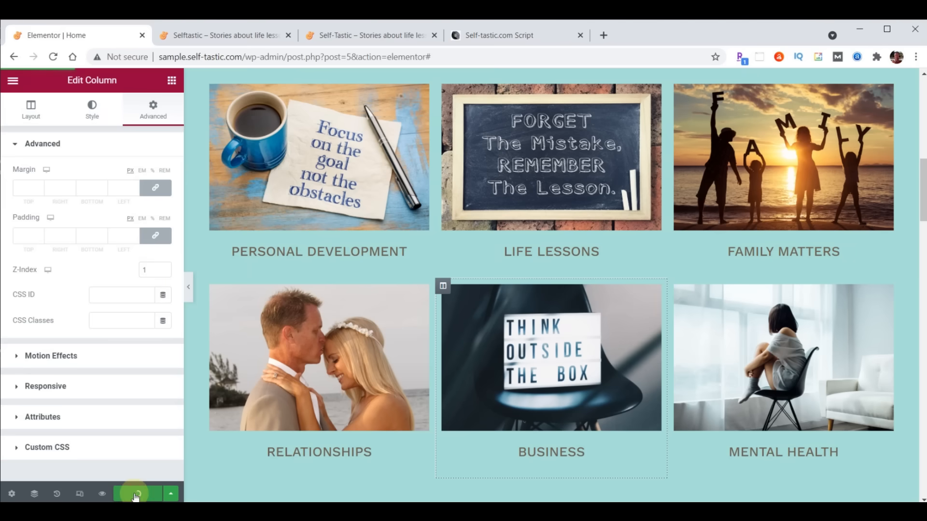
left_click(225, 37)
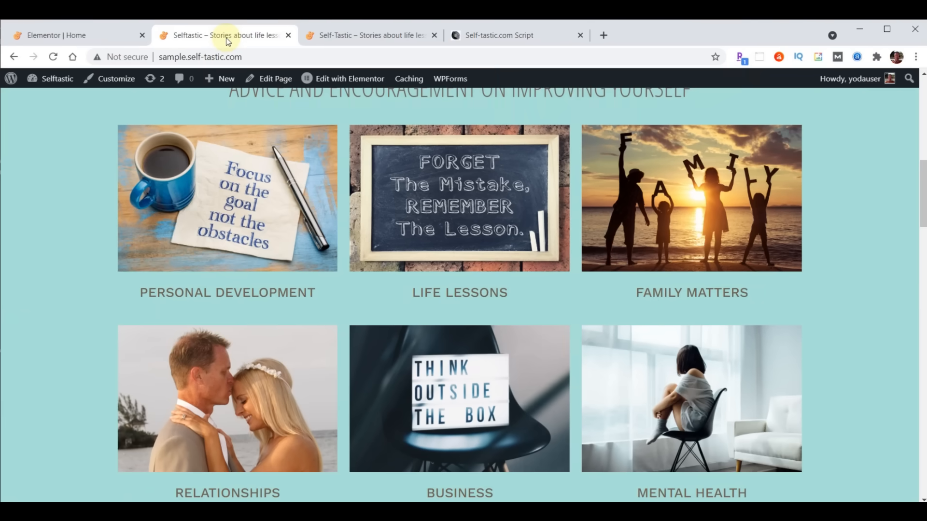
- Reload the live page, check the Be Inspired section on self-tastic.com, then go to the Script document
left_click(53, 57)
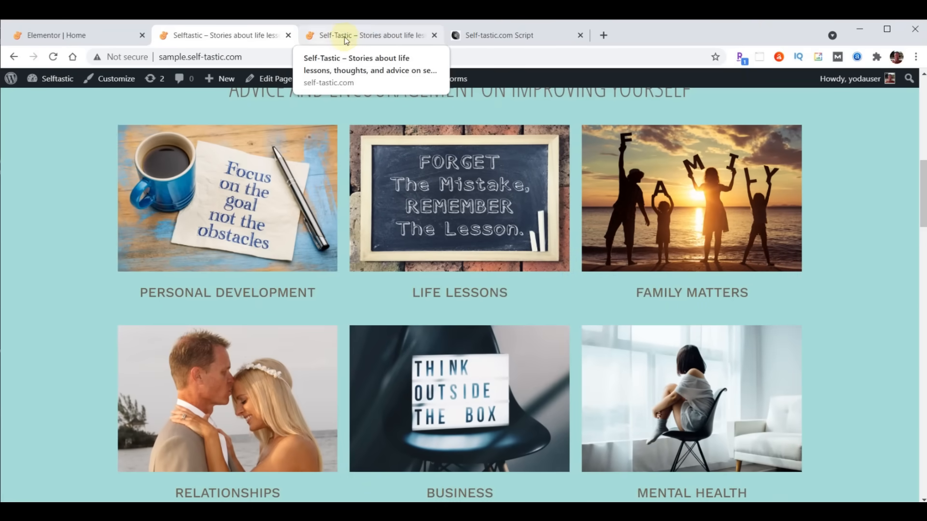
left_click(369, 36)
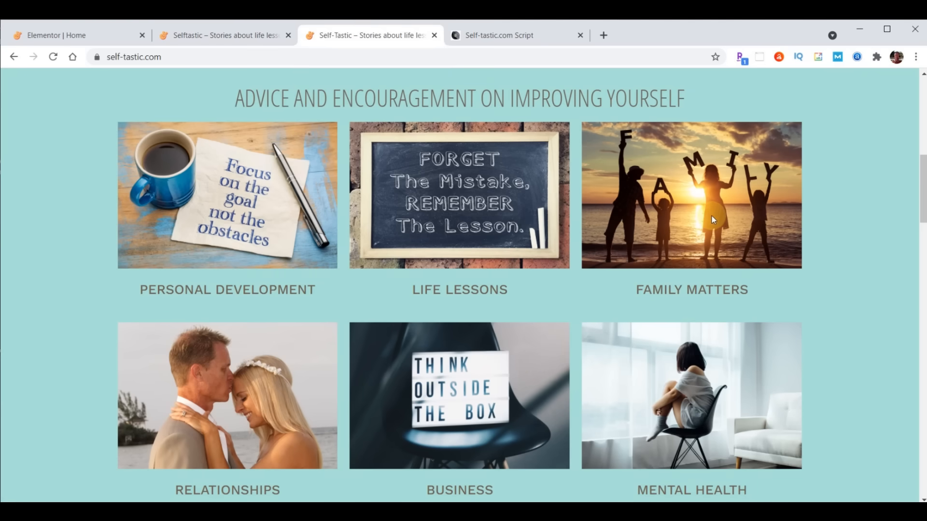
scroll(575, 167, "down", 8)
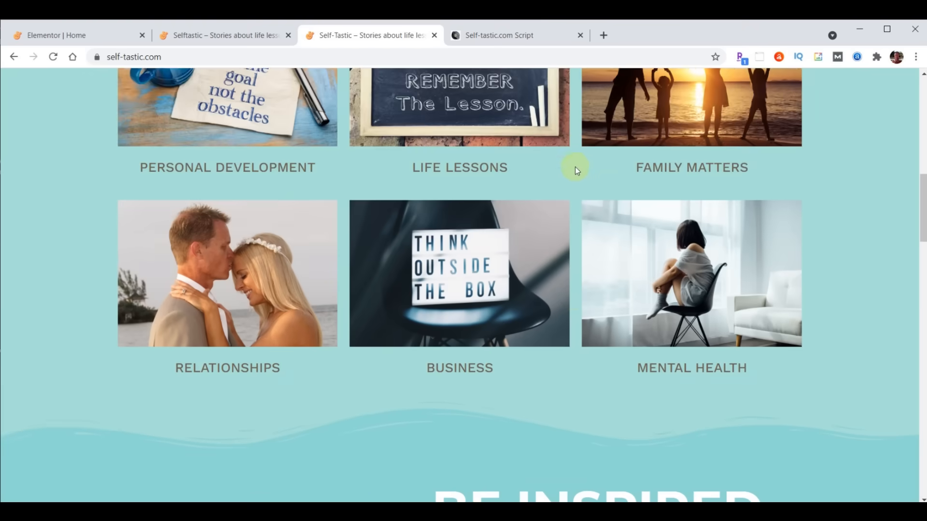
scroll(573, 175, "down", 1)
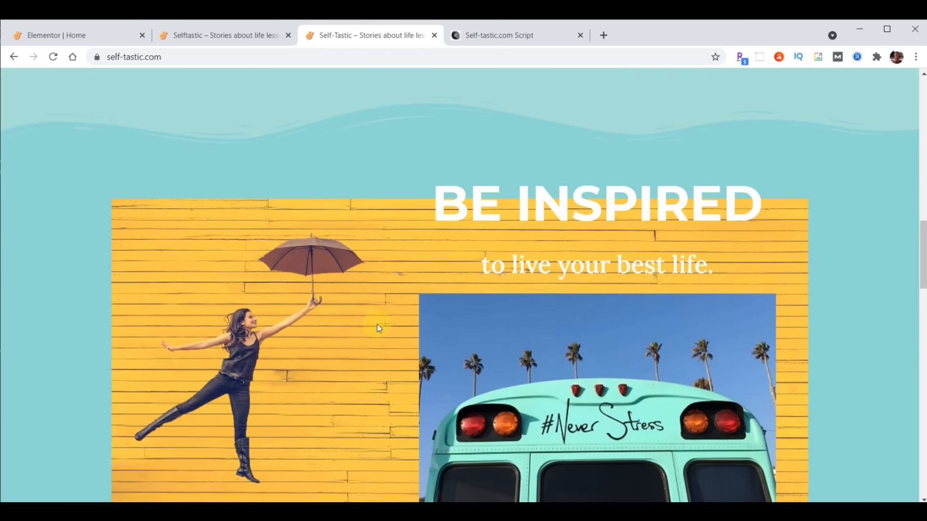
scroll(377, 328, "down", 1)
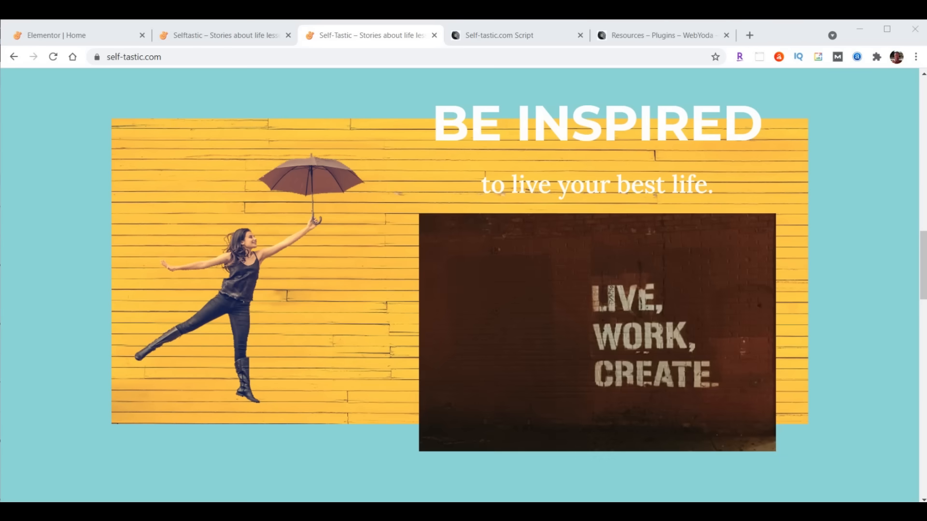
left_click(493, 35)
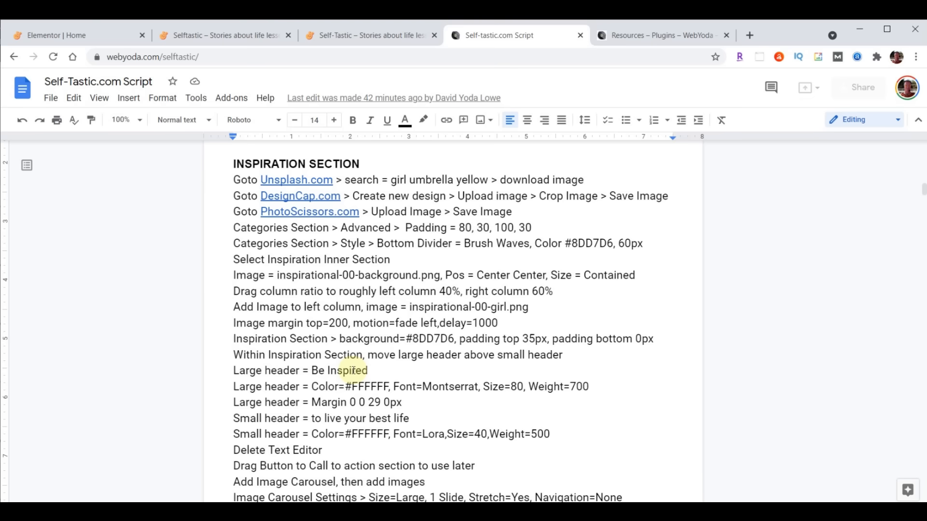
- Search Unsplash for 'girl umbrella yellow' and download the umbrella girl on yellow wall photo
left_click(295, 181)
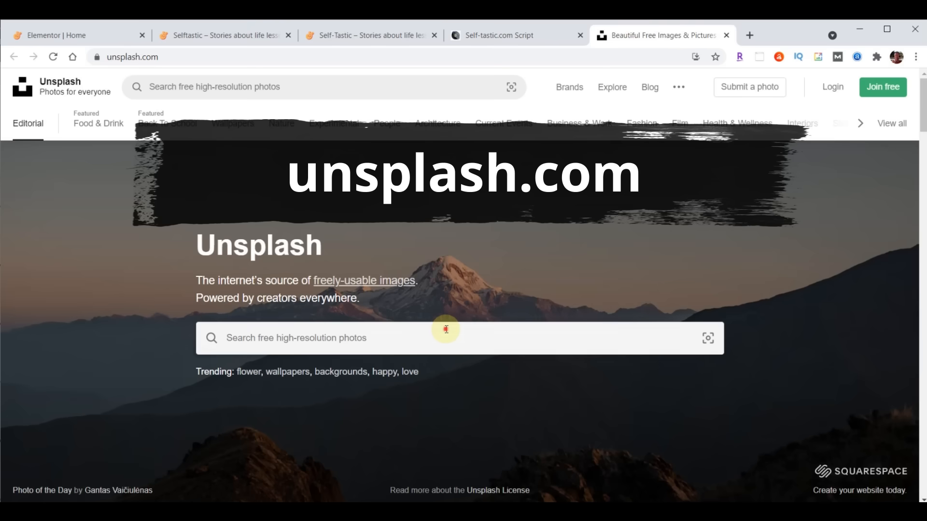
left_click(443, 325)
type("girl umbrella yellow")
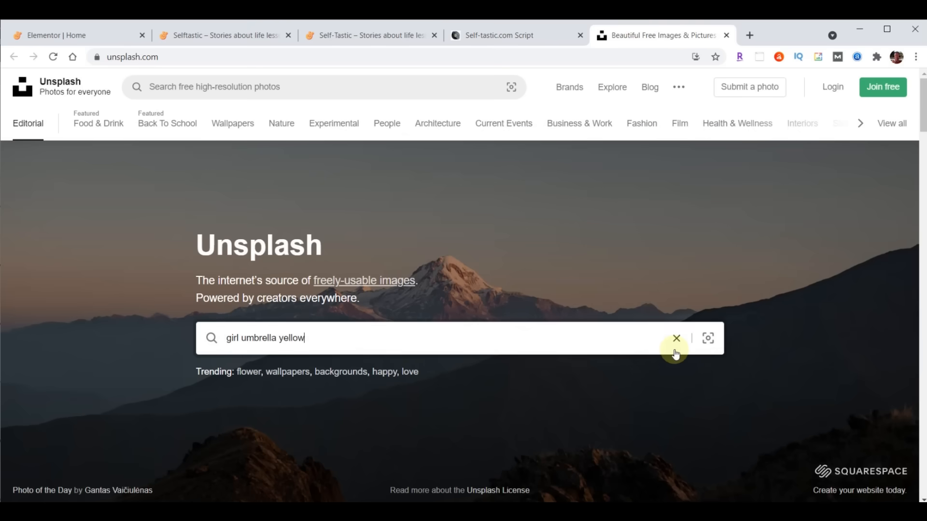
key("Return")
scroll(356, 432, "down", 1)
scroll(355, 431, "down", 1)
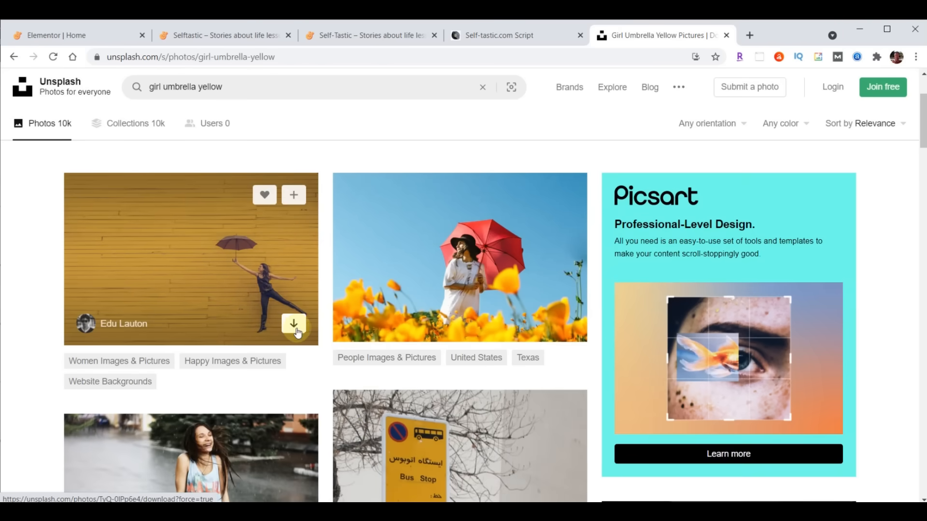
left_click(294, 323)
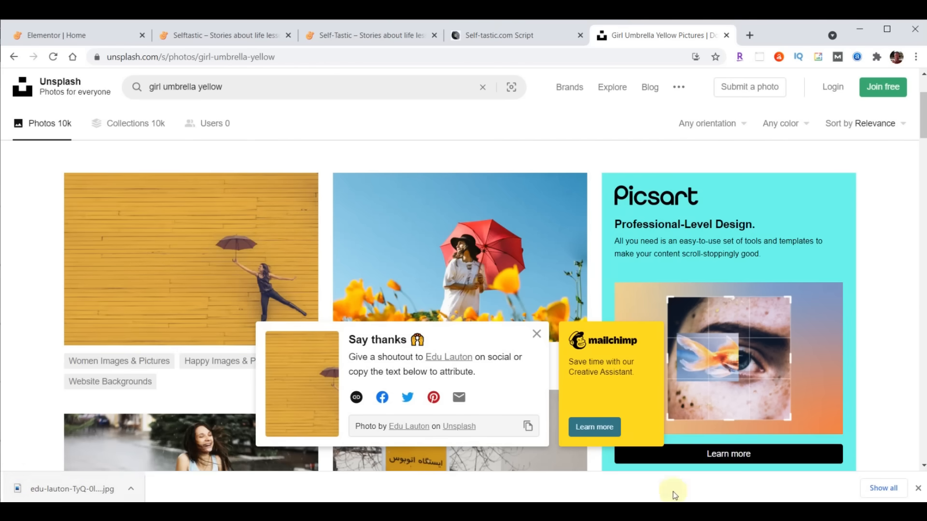
- Close Unsplash and follow the PhotoScissors.com link in the script
left_click(918, 489)
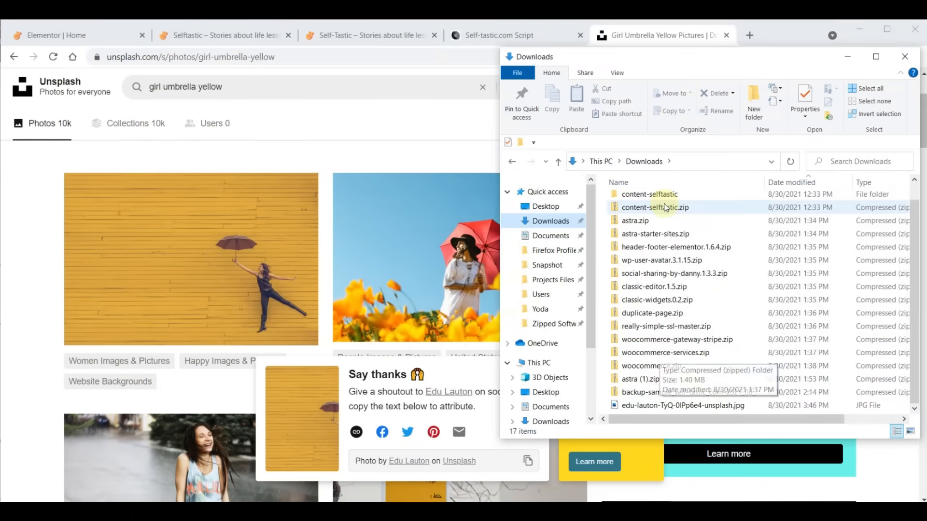
left_click(662, 41)
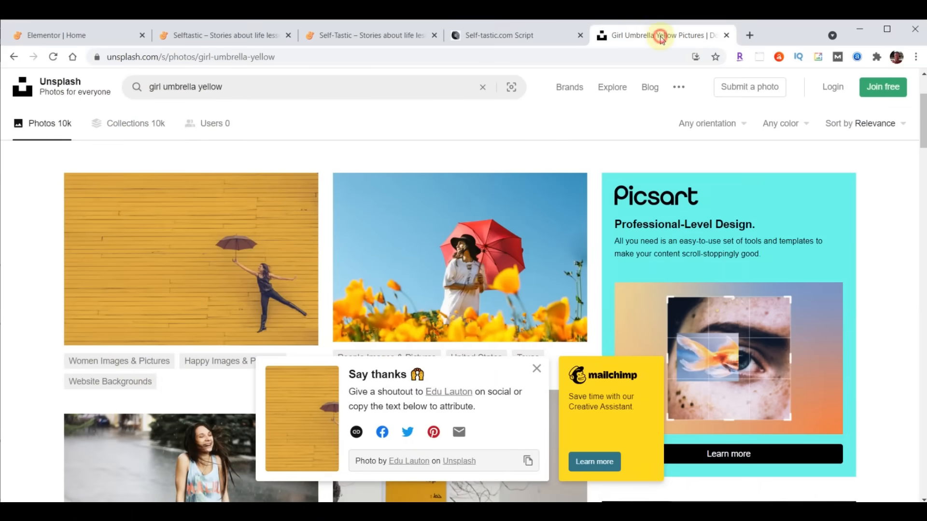
left_click(726, 36)
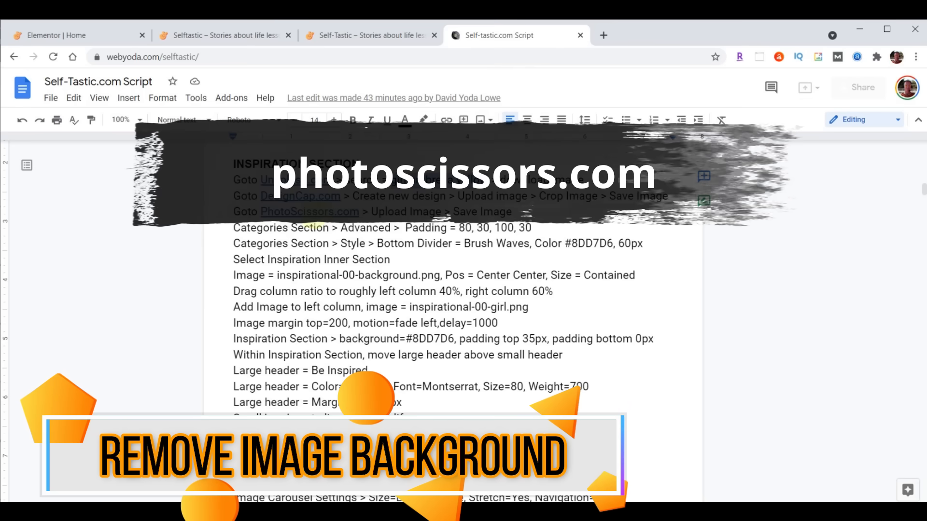
left_click(314, 212)
- Upload the downloaded Unsplash umbrella photo to PhotoScissors
left_click(327, 233)
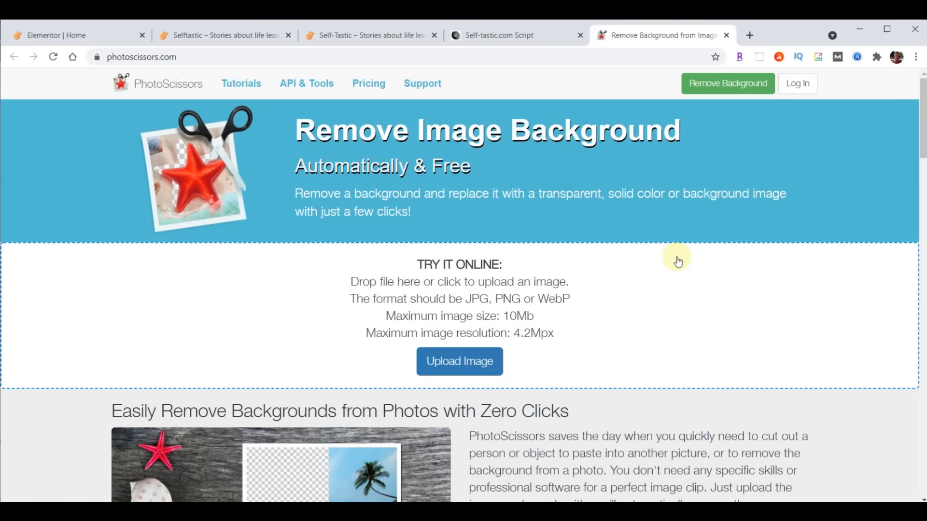
left_click(456, 365)
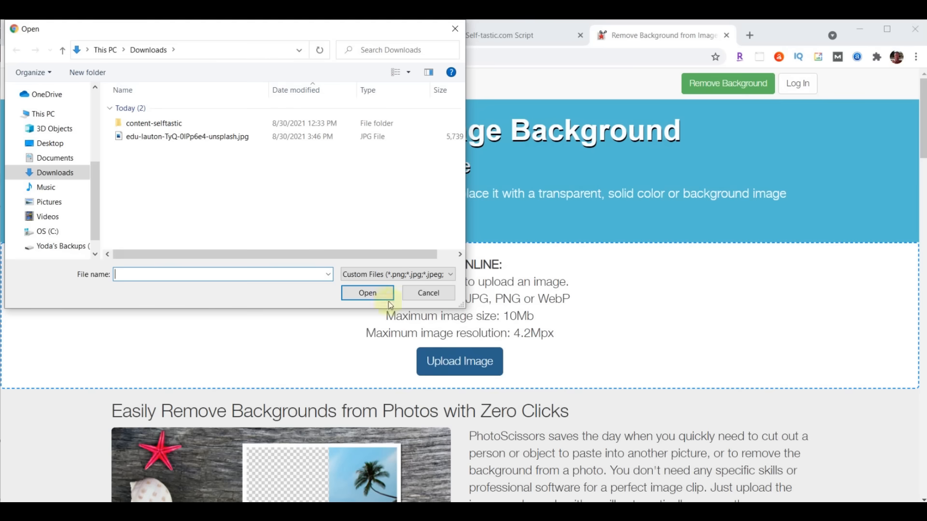
left_click(156, 137)
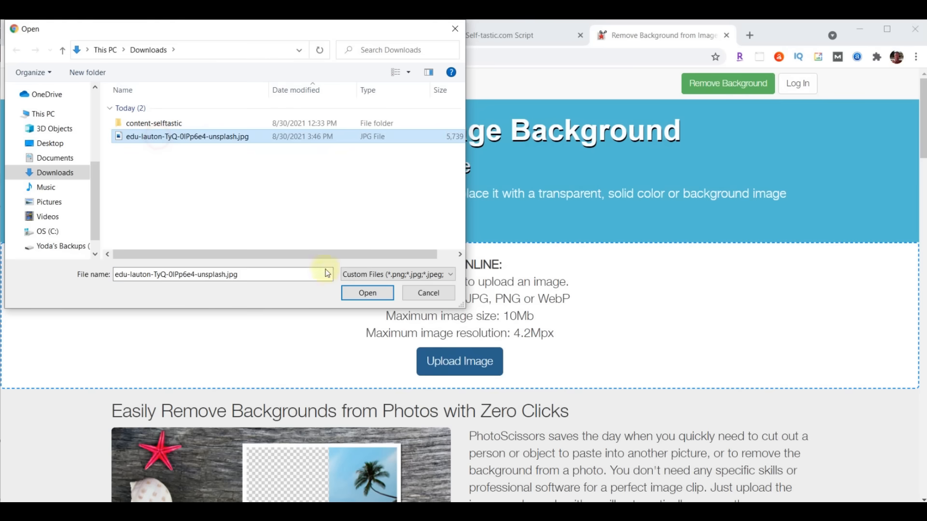
left_click(368, 294)
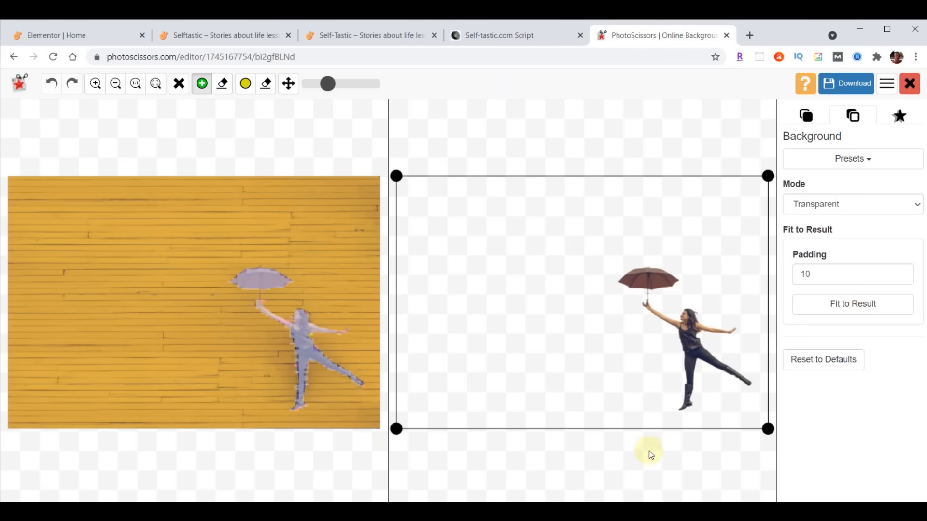
- Crop tightly around the woman and download the low-resolution transparent PNG
left_click_drag(395, 428, 601, 417)
left_click_drag(601, 177, 607, 250)
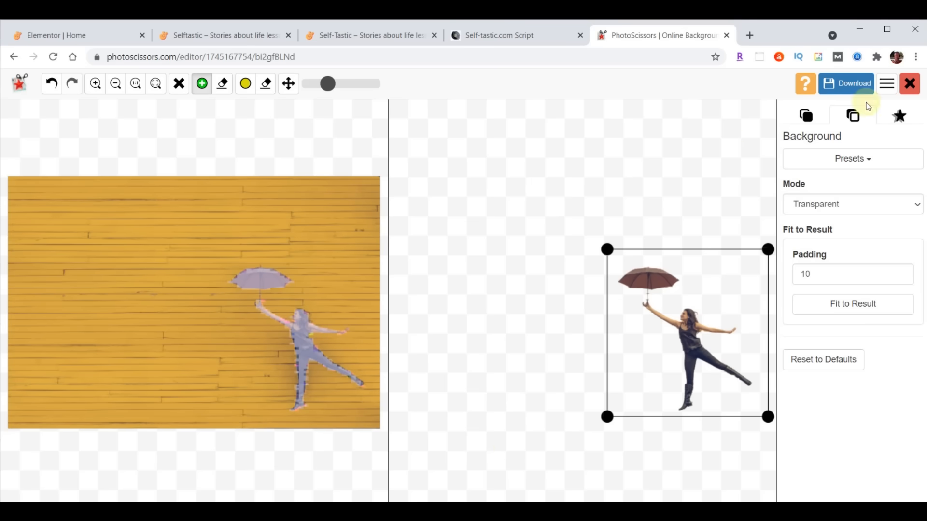
left_click(840, 86)
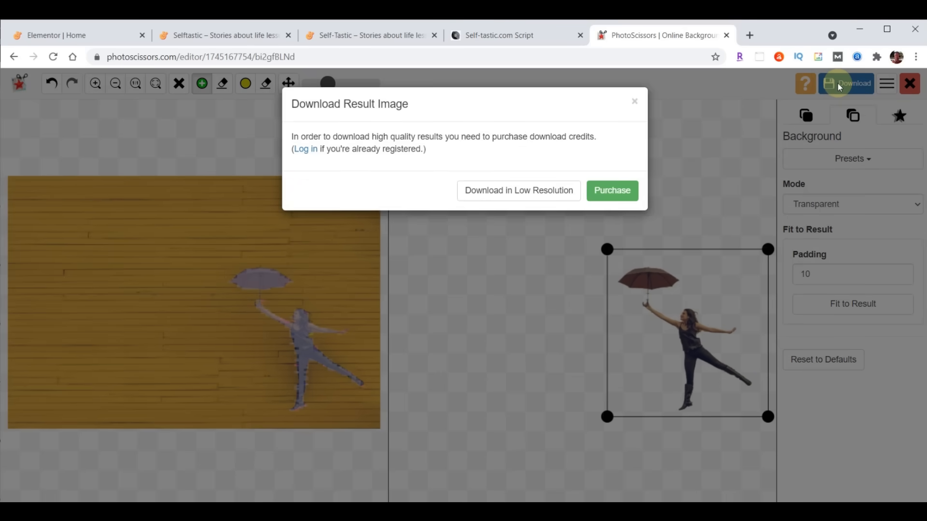
left_click(536, 189)
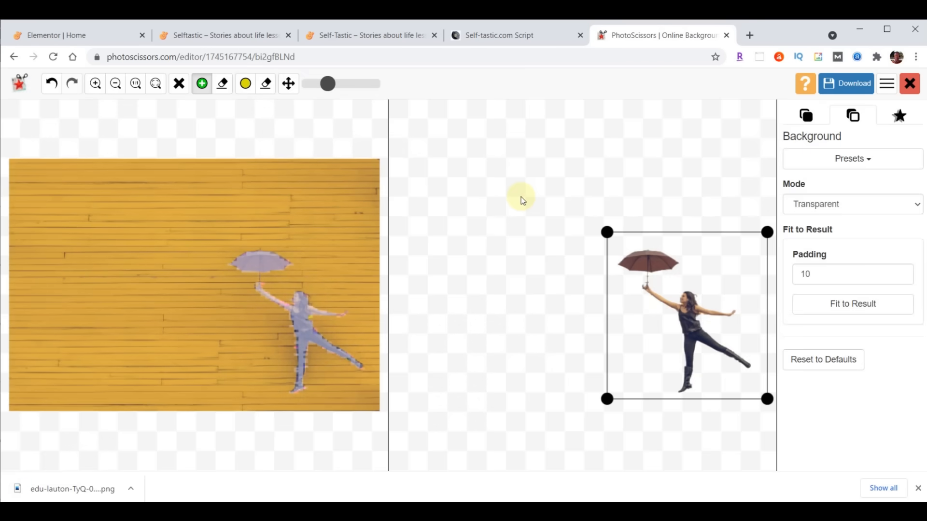
left_click(726, 35)
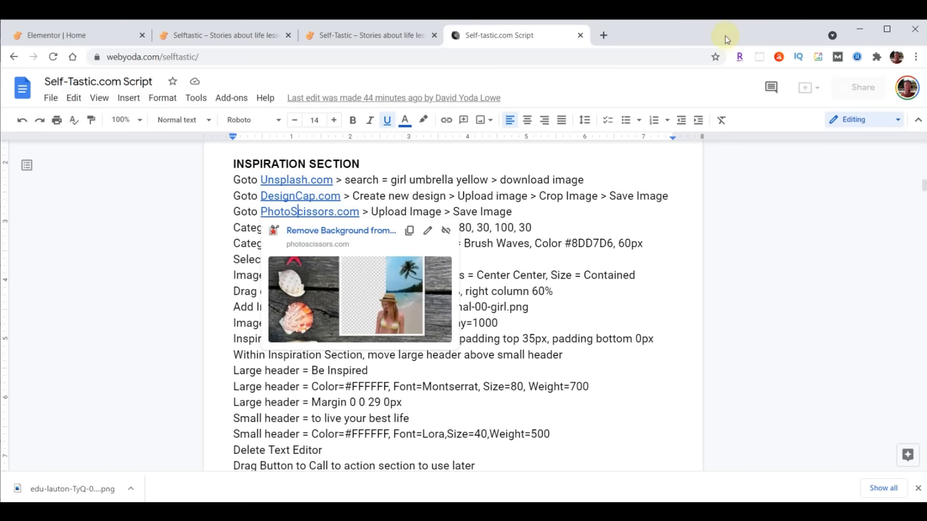
- Back in the Elementor Home editor, select the 'A Whole New Look' inner section with the shampoo image
left_click(81, 38)
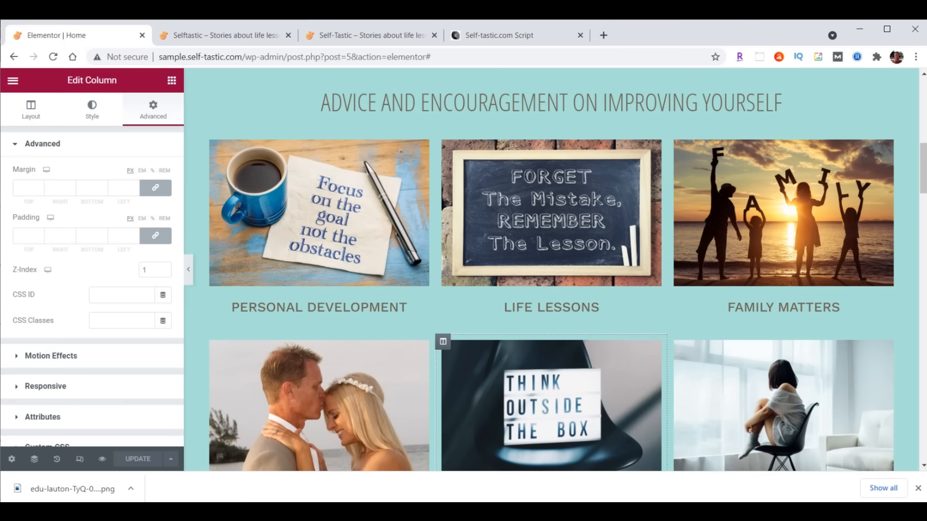
scroll(662, 277, "down", 8)
scroll(652, 194, "down", 1)
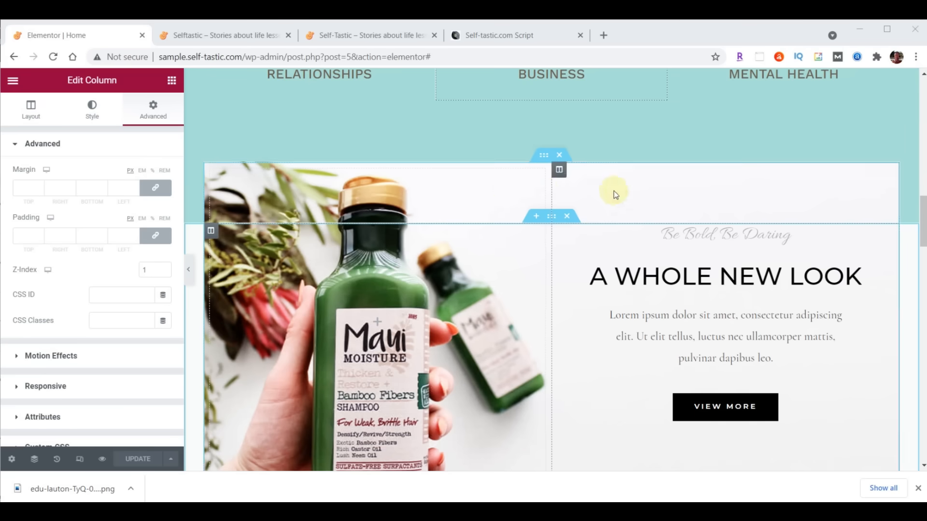
left_click(544, 156)
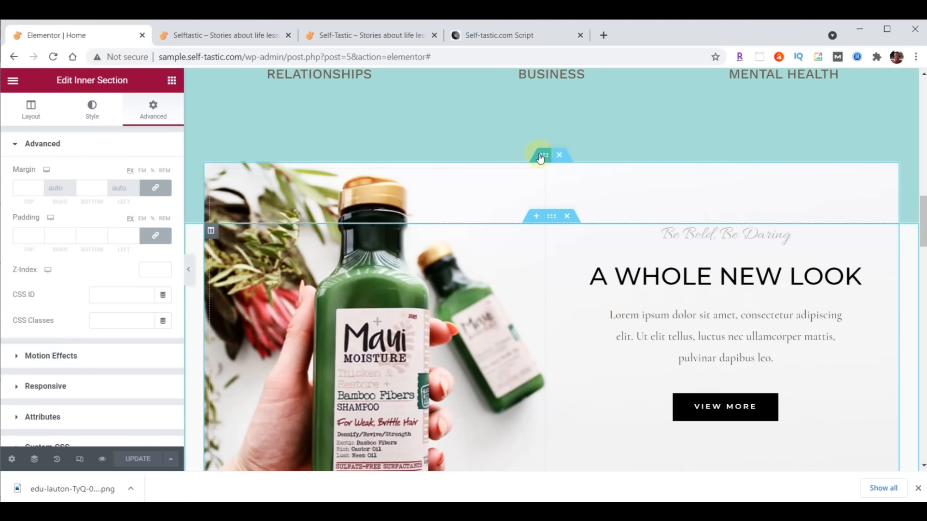
- Set the section background to the yellow wood image inspirational-00-background.png, sized to Contain
left_click(91, 110)
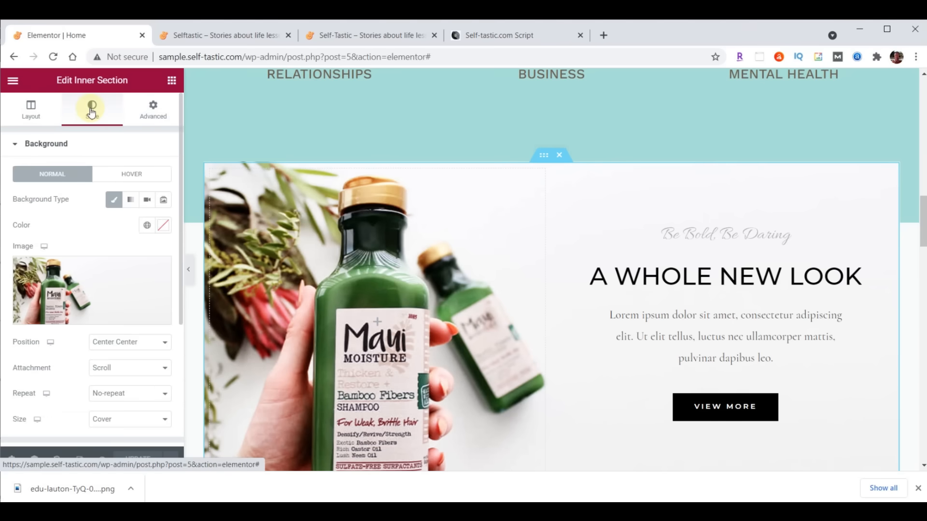
left_click(97, 281)
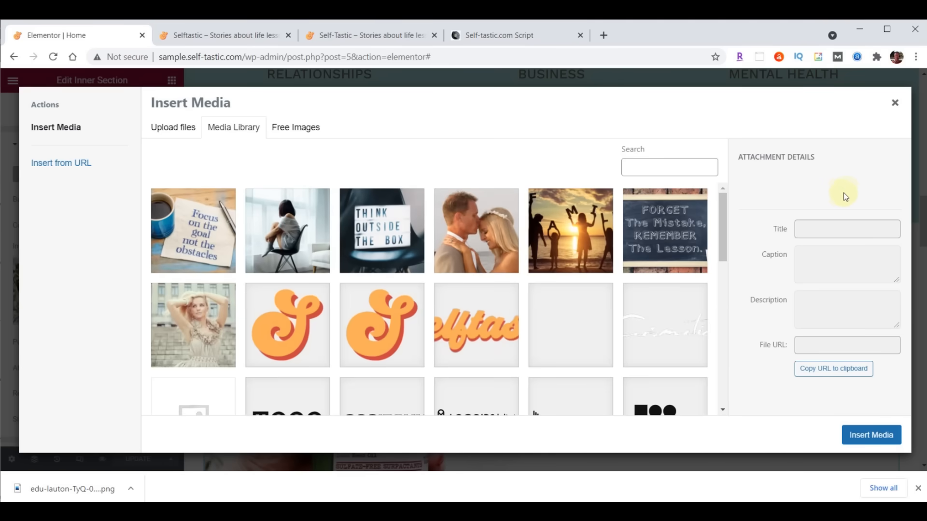
key("alt+Tab")
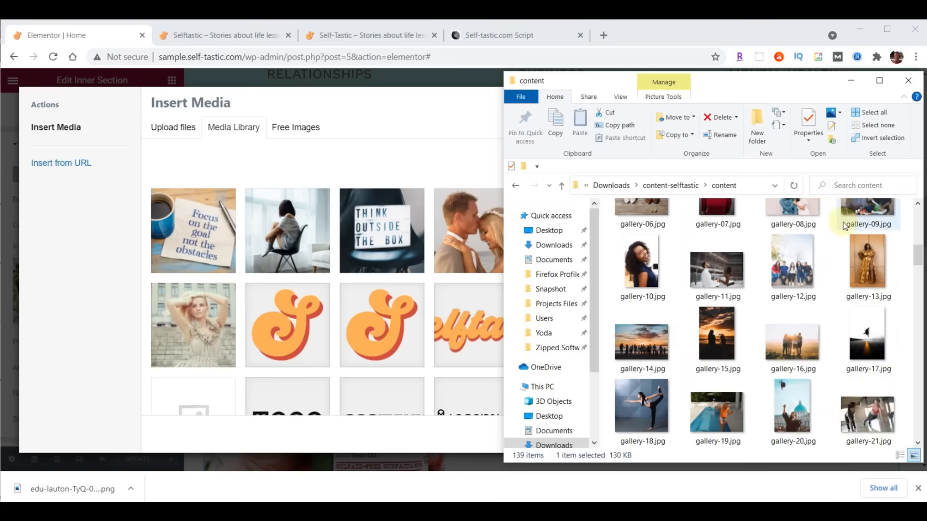
scroll(843, 223, "down", 10)
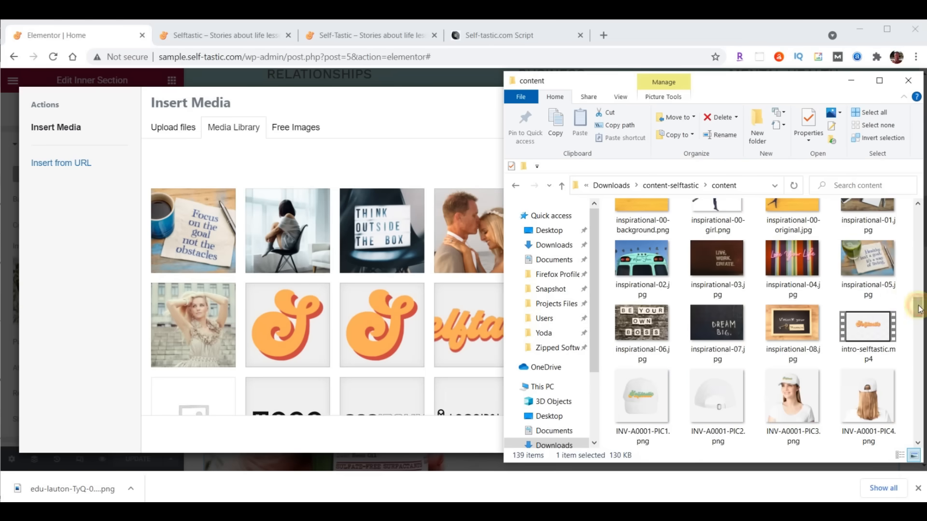
scroll(919, 309, "up", 1)
left_click_drag(643, 234, 326, 250)
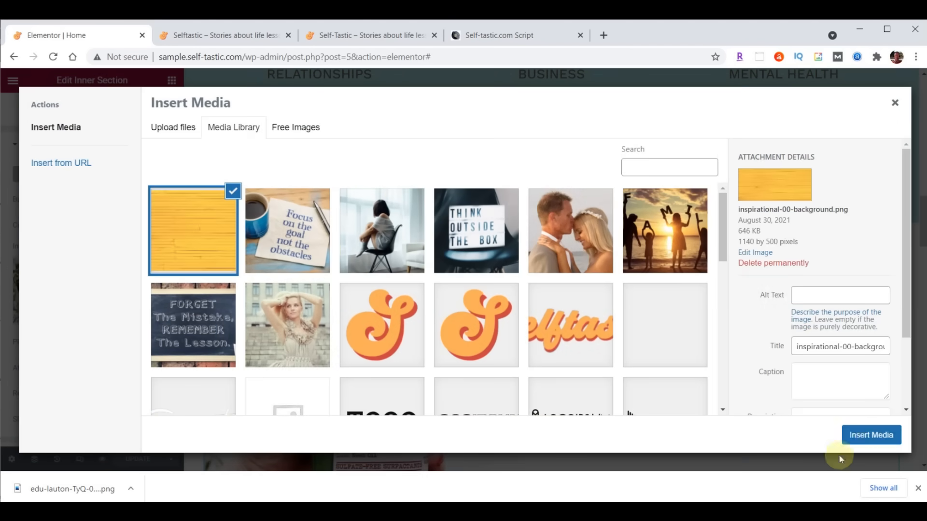
left_click(870, 436)
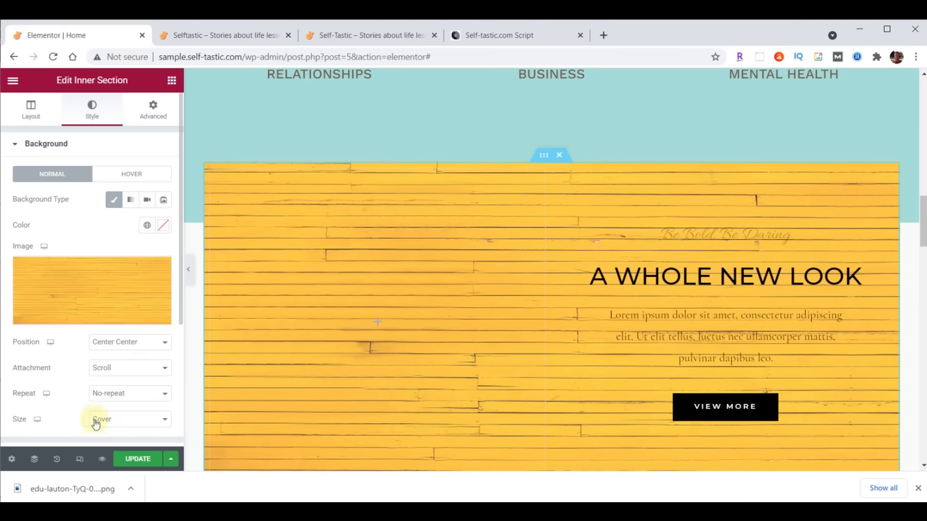
left_click(111, 423)
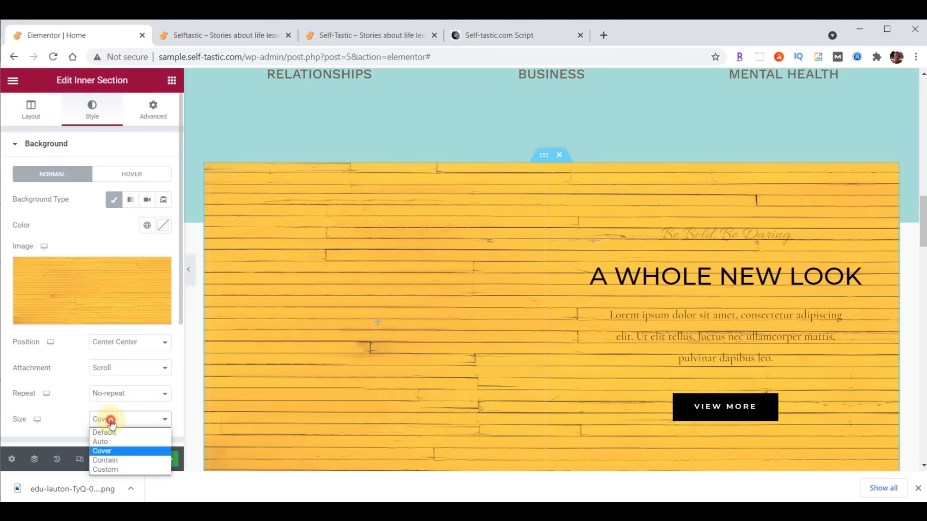
left_click(105, 460)
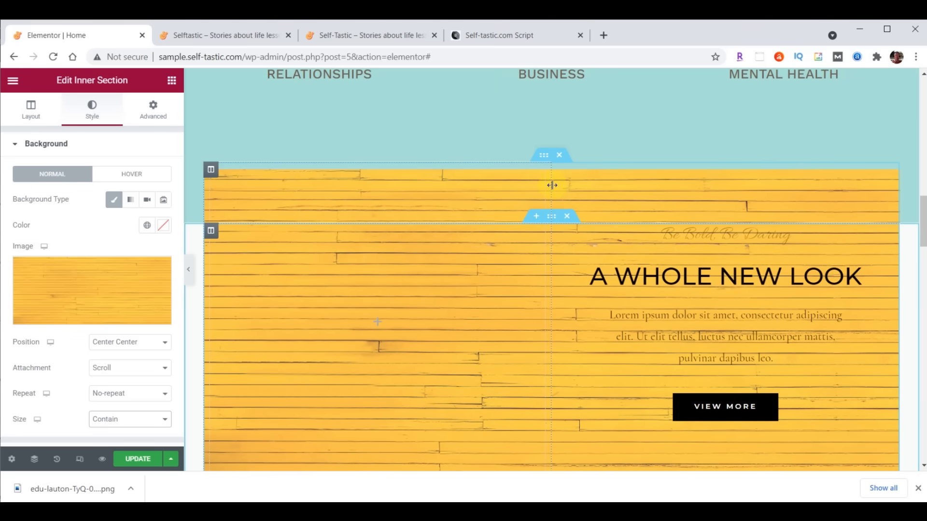
- Narrow the section's left column to 40% width
left_click_drag(552, 185, 489, 187)
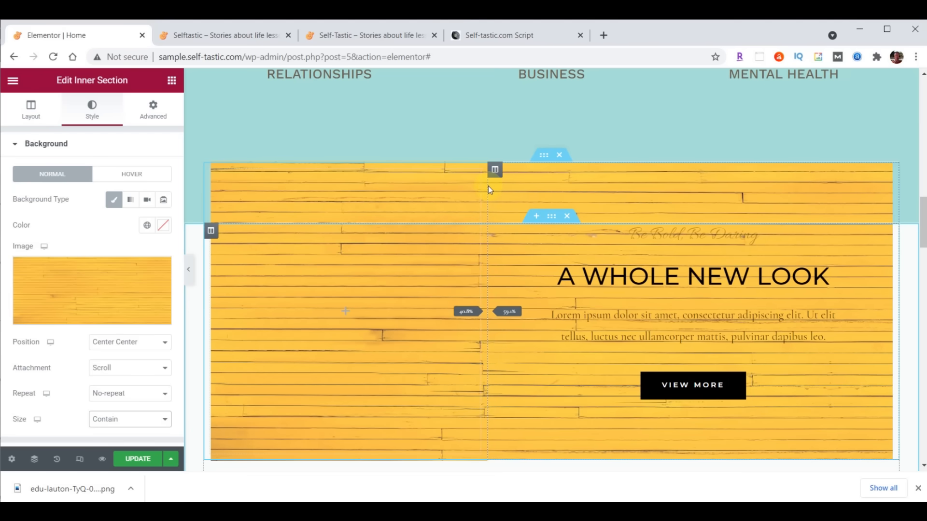
left_click_drag(488, 186, 488, 186)
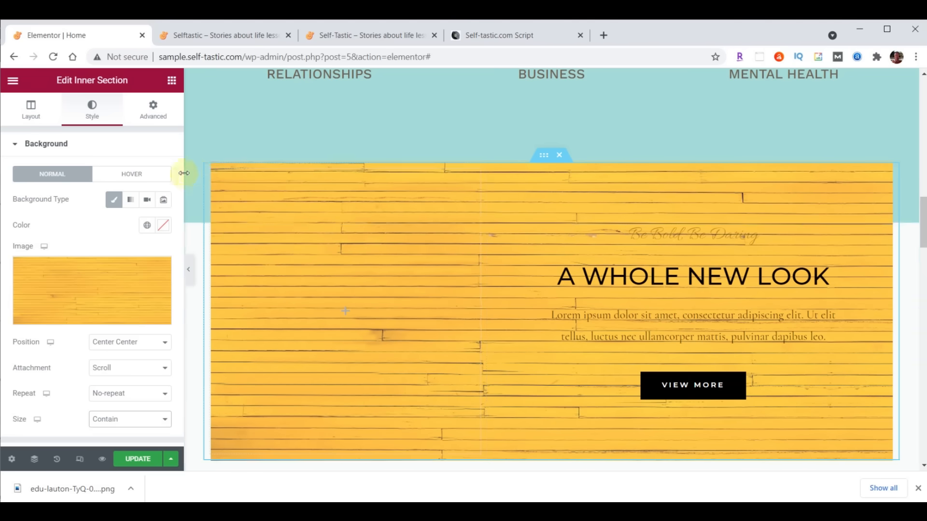
left_click(210, 170)
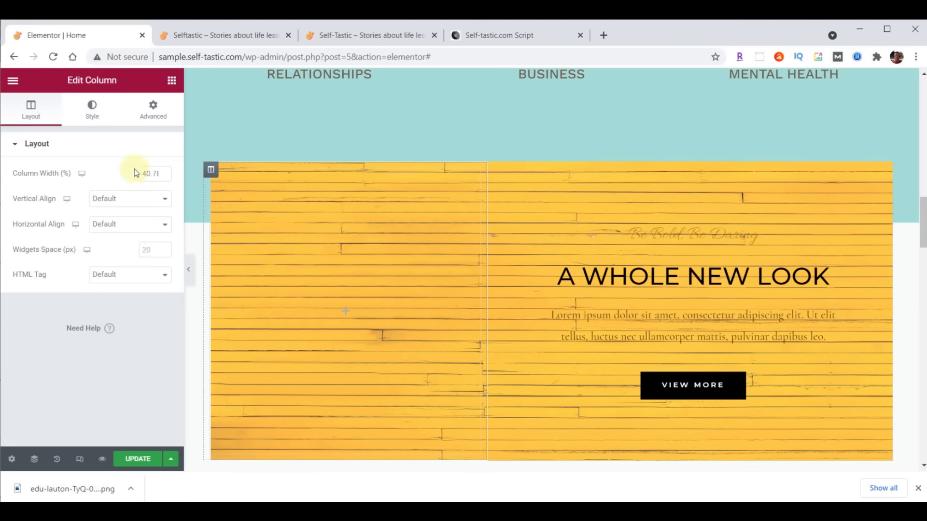
type("40")
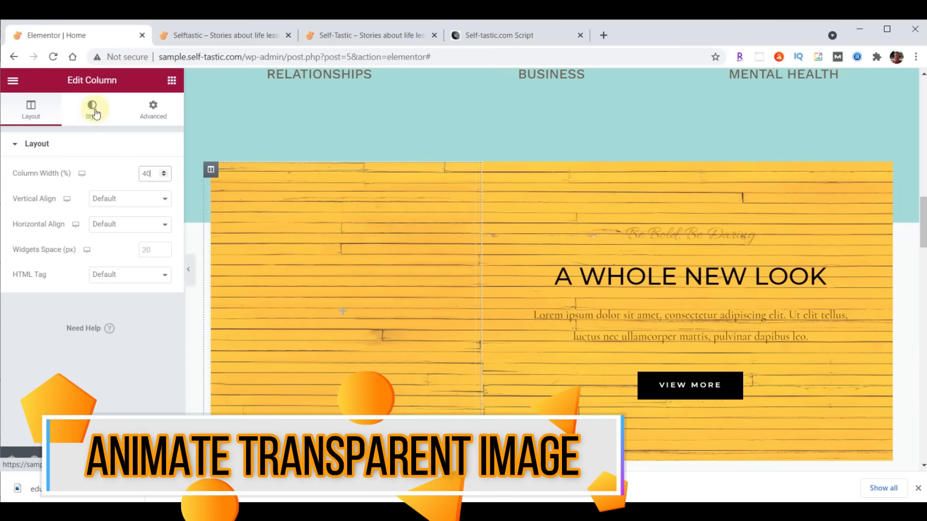
left_click(172, 82)
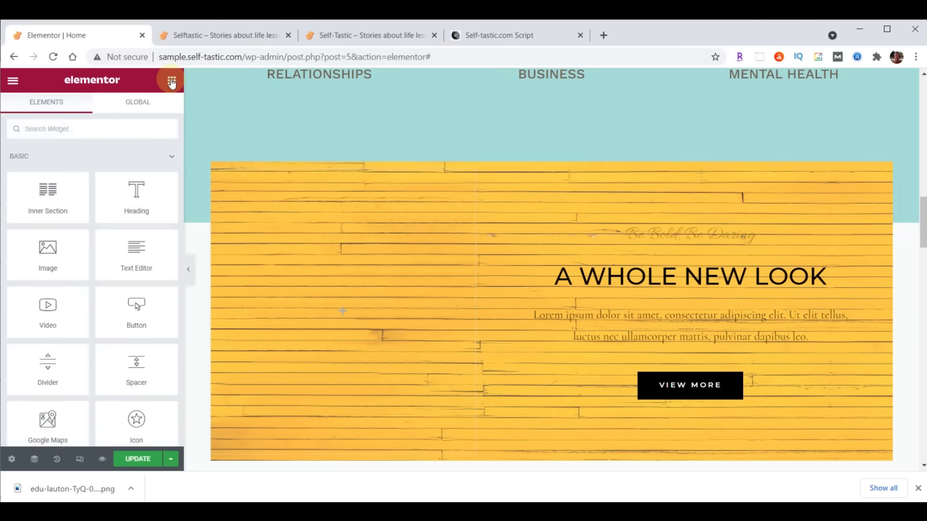
- Upload inspirational-00-girl.png and place it as an Image widget in the left column
left_click_drag(52, 254, 336, 307)
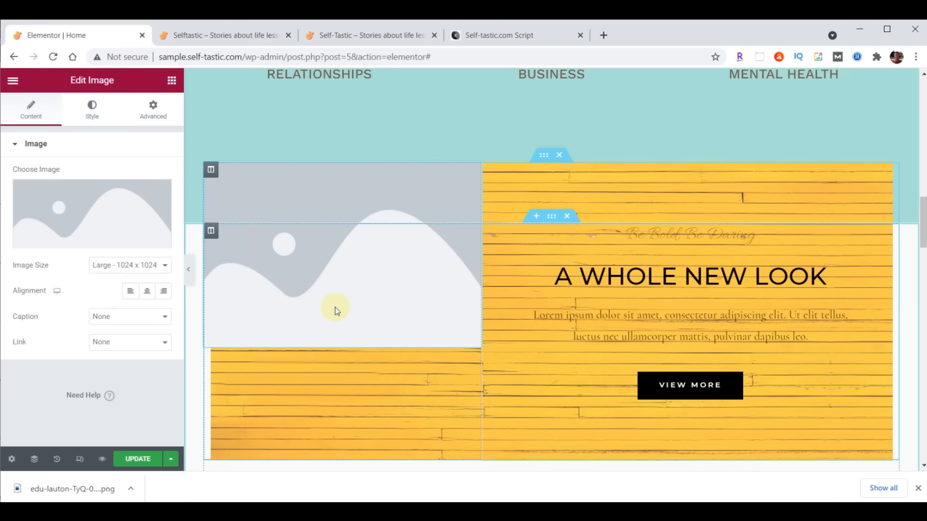
left_click(94, 206)
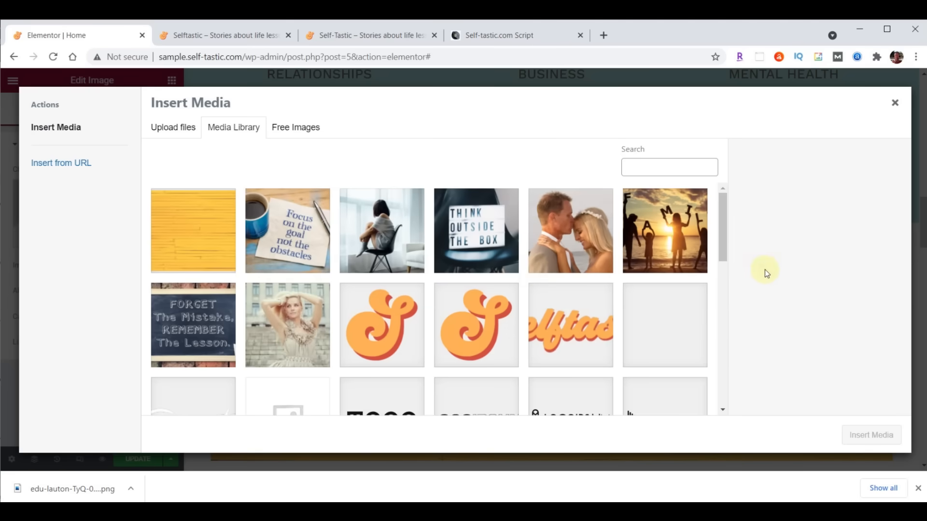
key("alt+Tab")
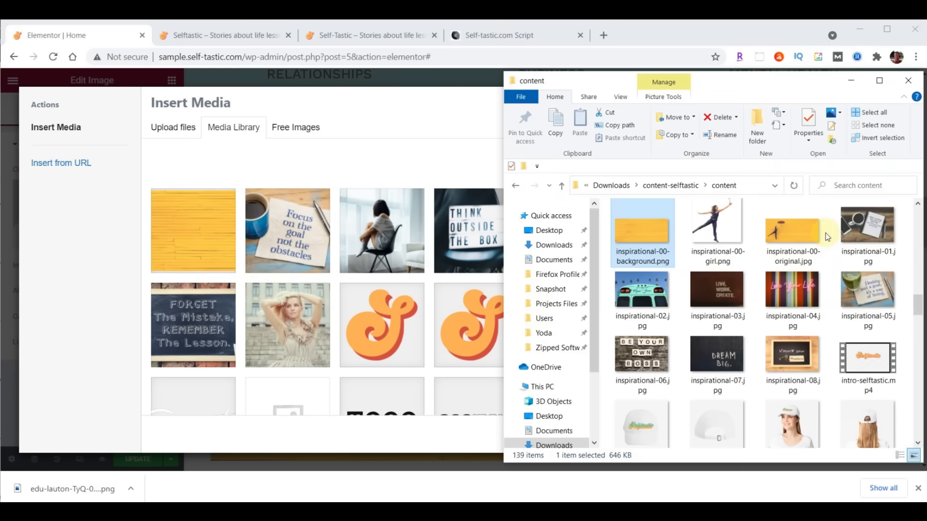
left_click_drag(723, 227, 317, 250)
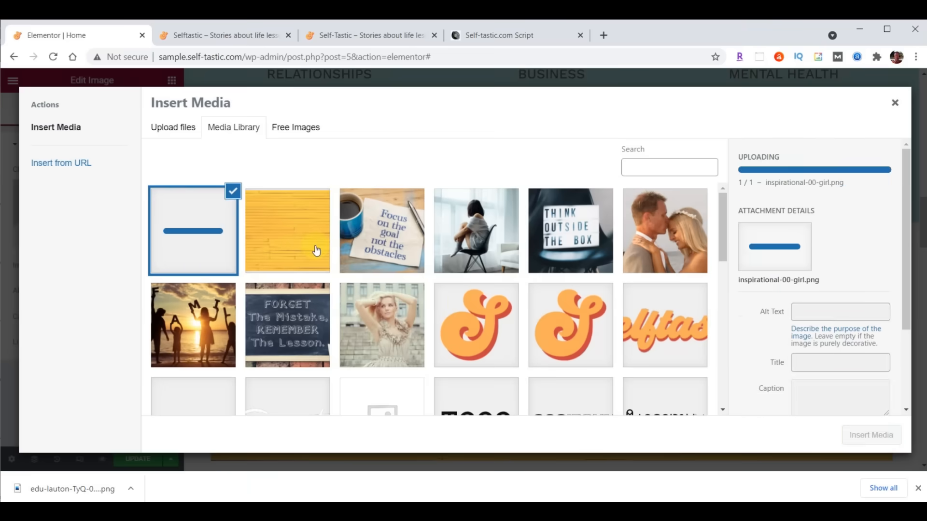
left_click(871, 436)
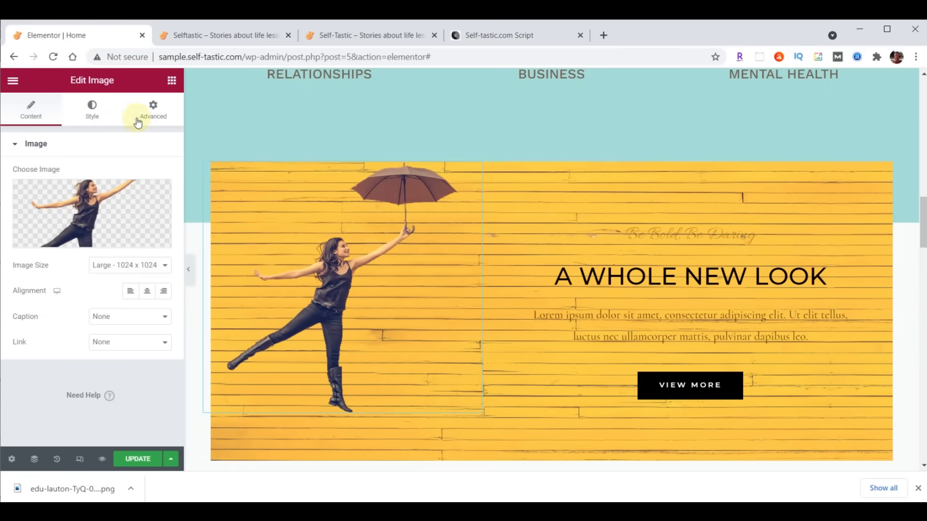
left_click(153, 107)
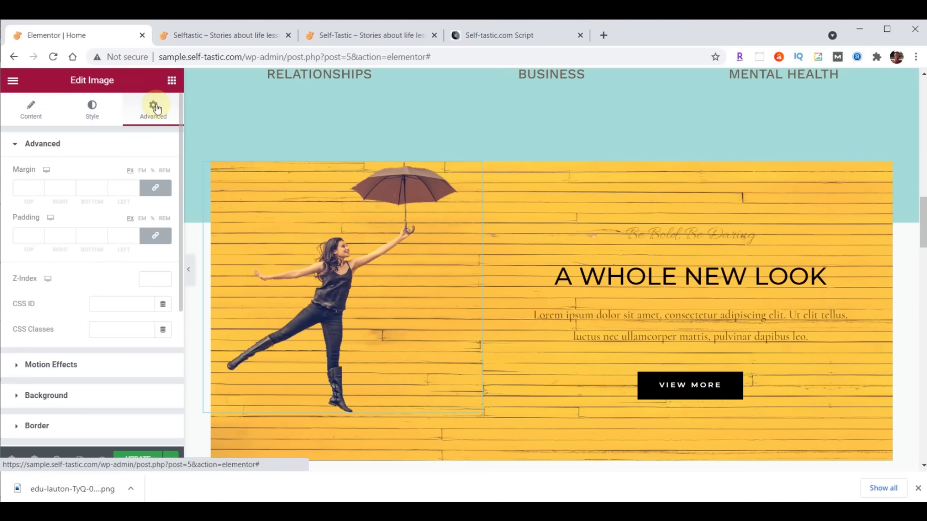
- Unlink the image padding and give it 200 px top padding
left_click(155, 236)
left_click(36, 240)
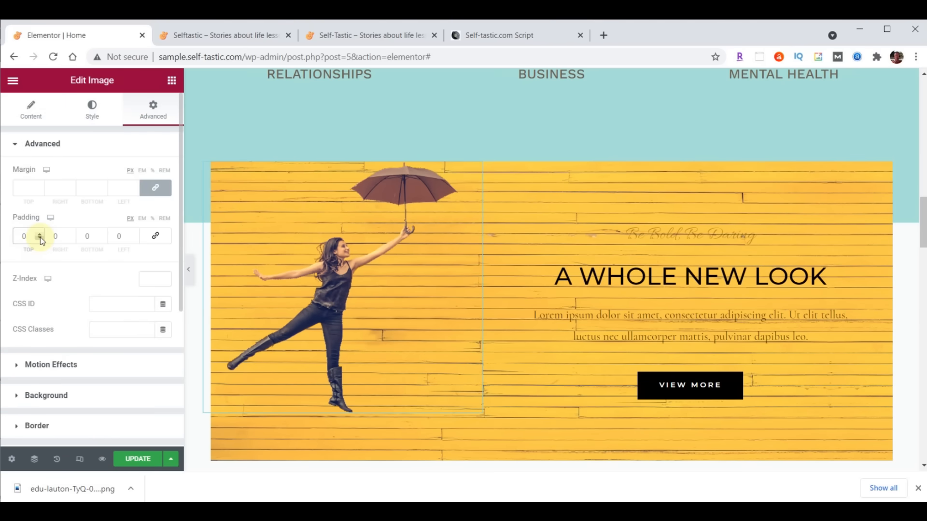
type("200")
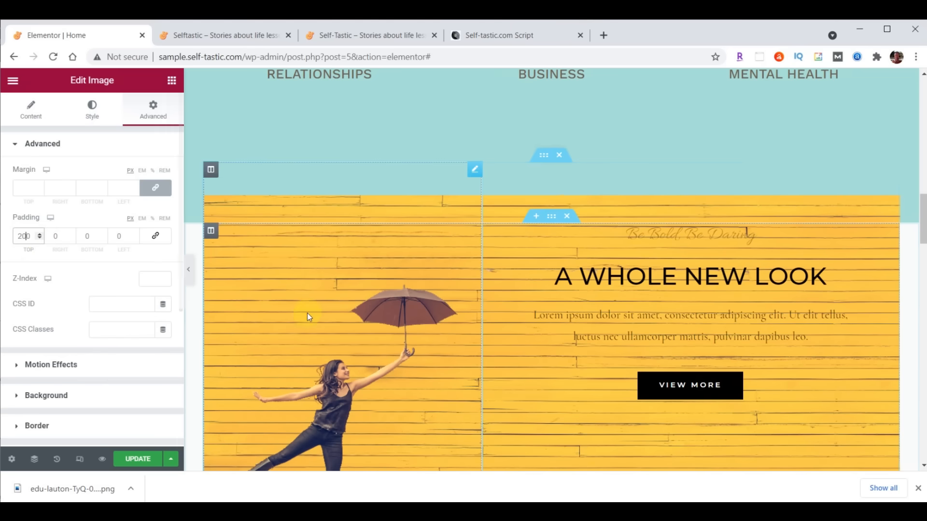
- Add a slow Fade In Left entrance with a 1000 ms delay and save the page
left_click(33, 365)
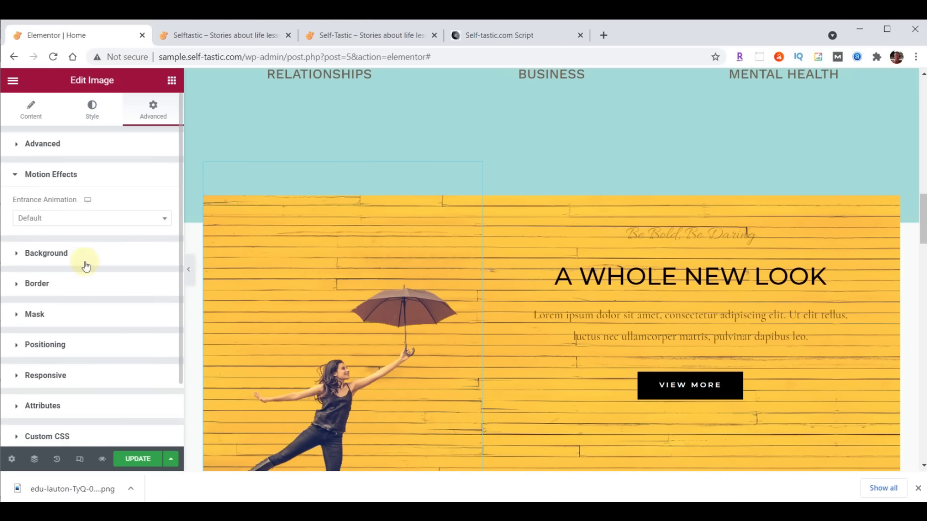
left_click(85, 221)
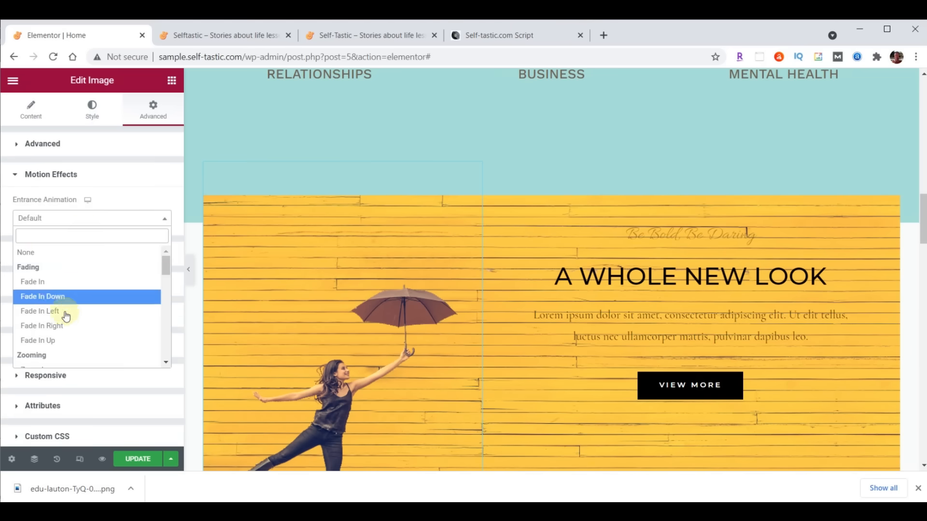
left_click(47, 313)
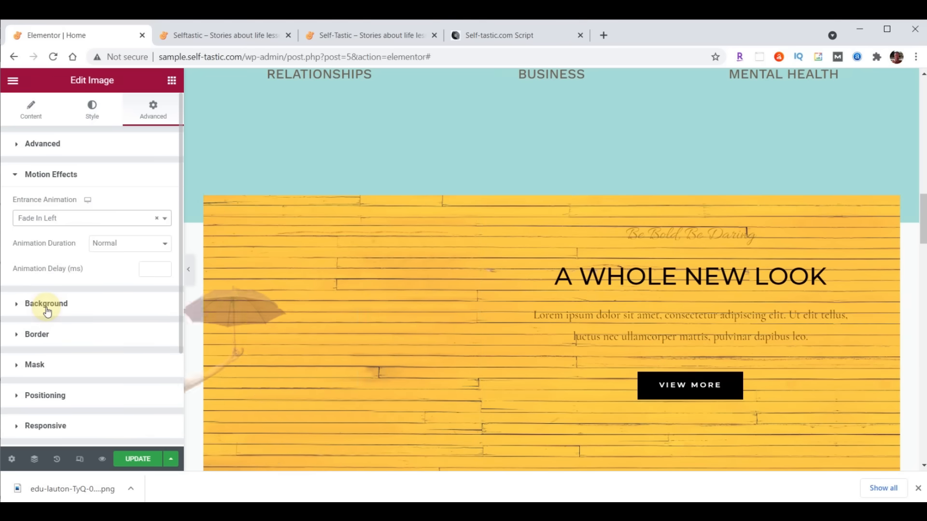
left_click(146, 268)
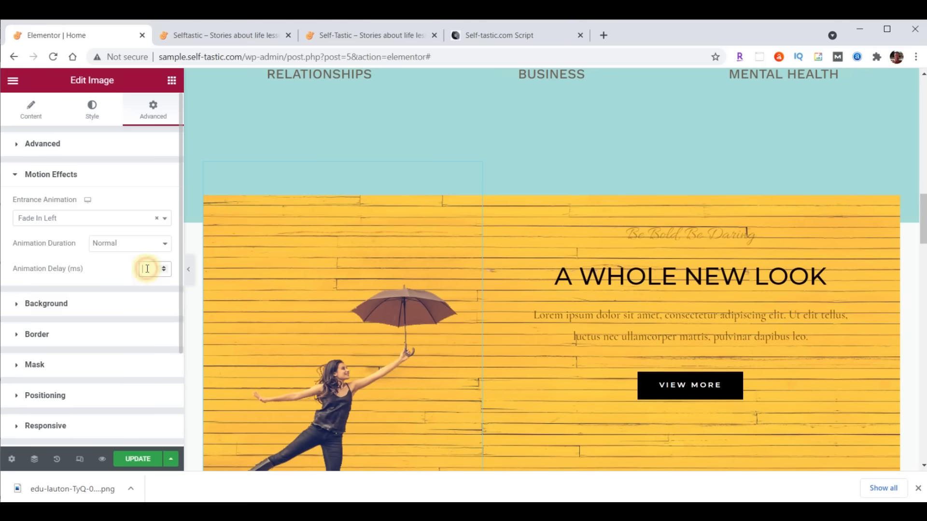
type("1000")
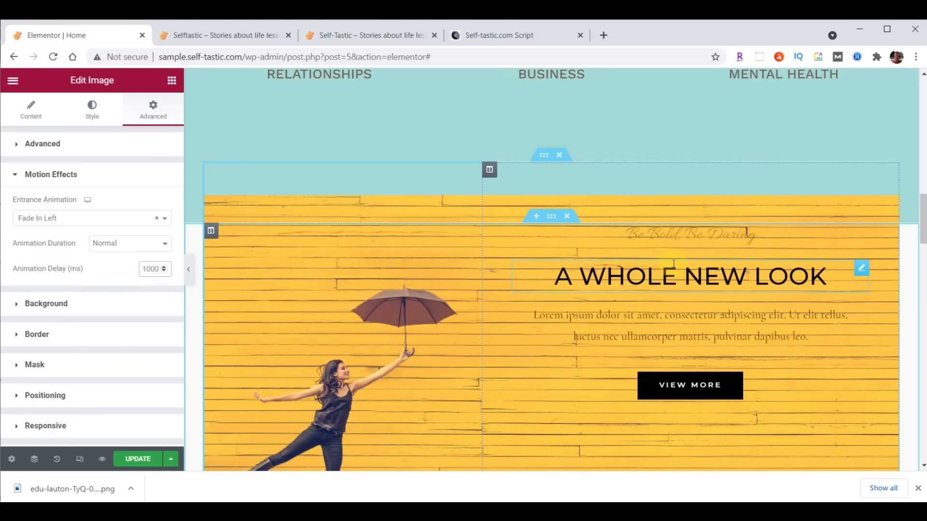
left_click(127, 245)
left_click(125, 255)
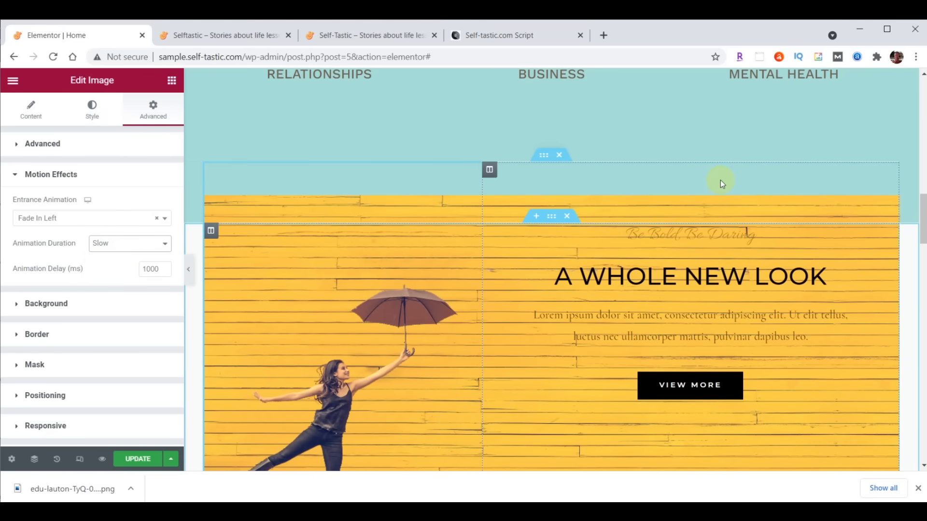
left_click(134, 461)
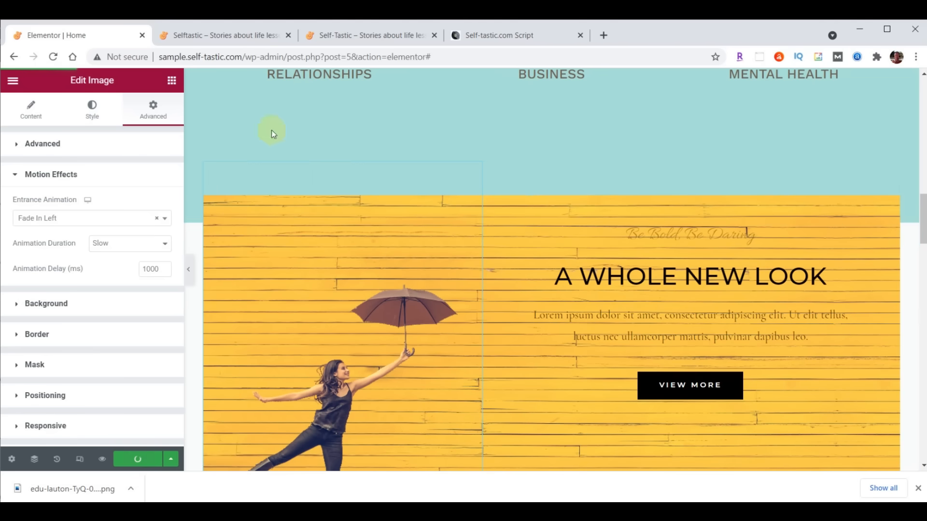
left_click(231, 33)
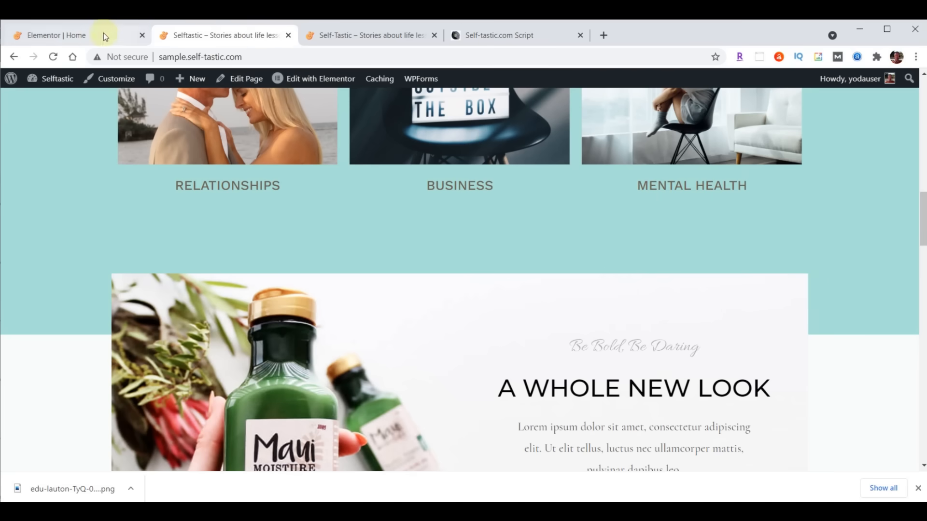
left_click(53, 57)
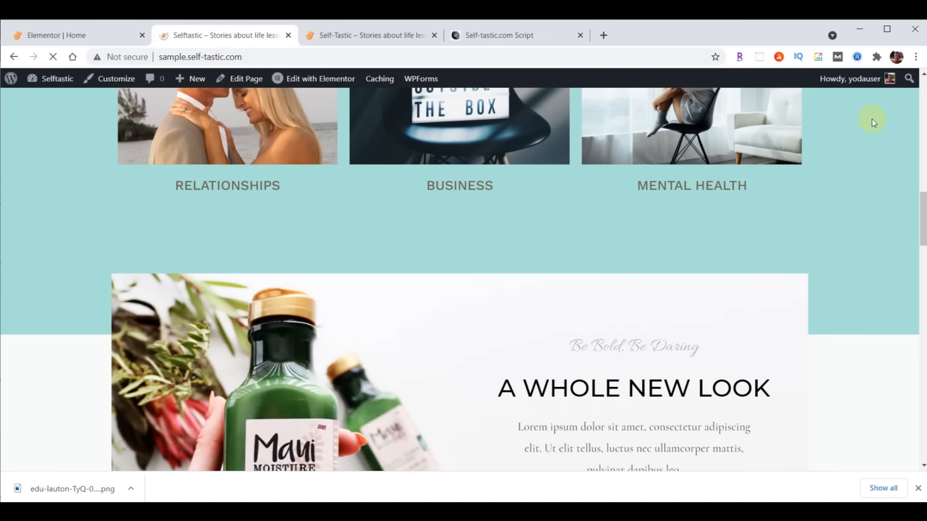
scroll(872, 118, "down", 5)
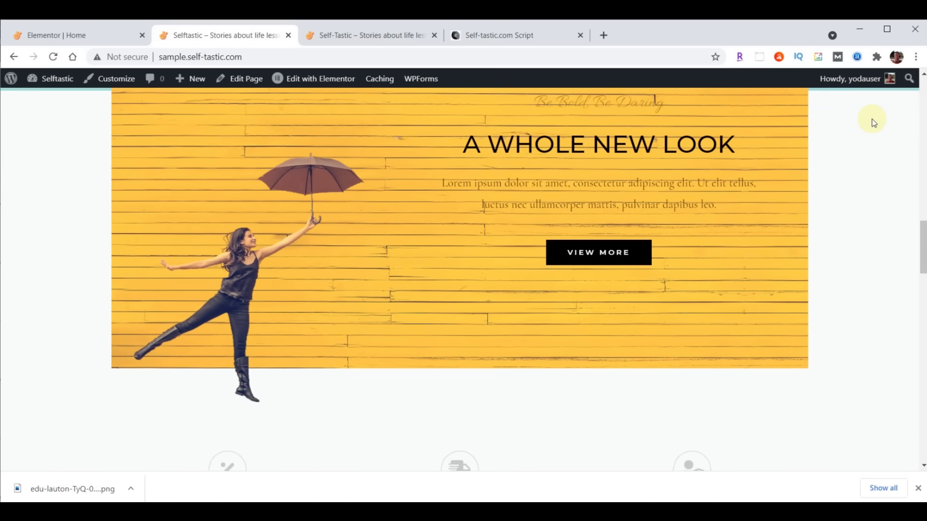
scroll(872, 119, "up", 3)
scroll(872, 119, "up", 3)
scroll(872, 119, "down", 3)
scroll(872, 119, "up", 1)
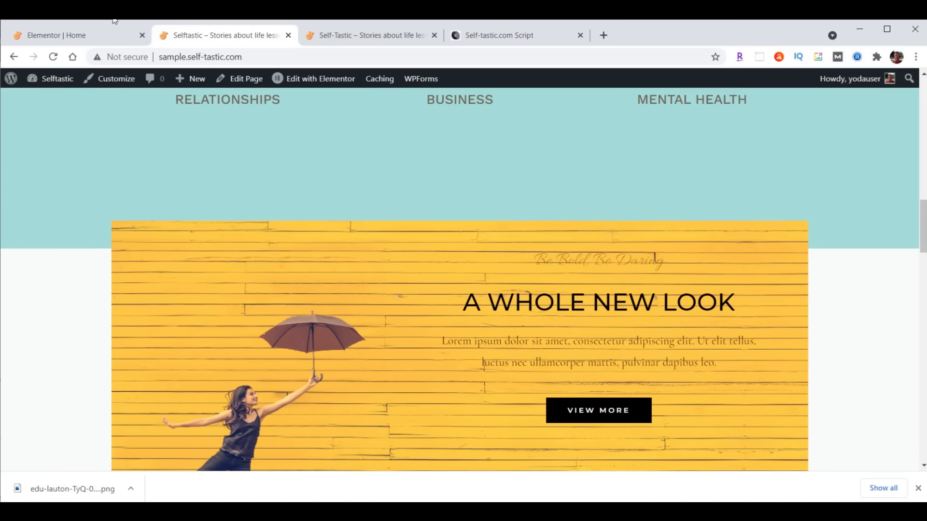
left_click(88, 40)
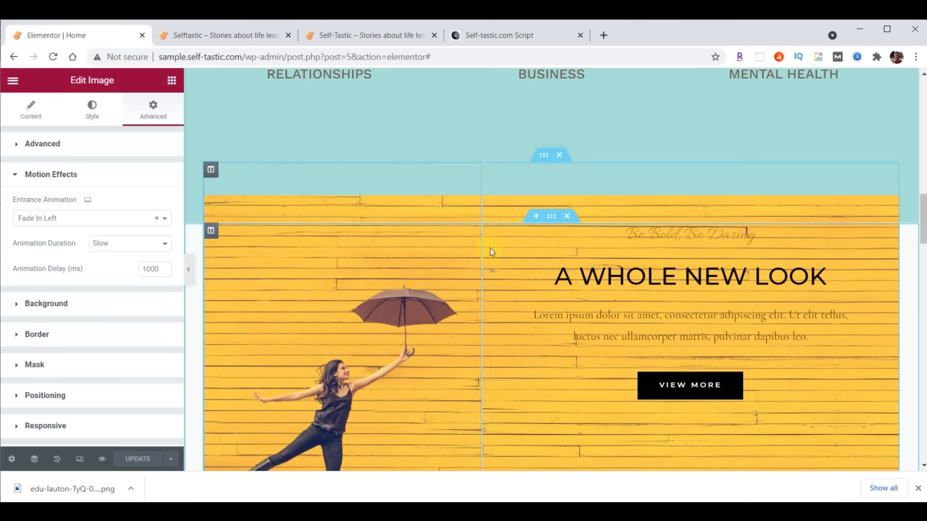
- Give the yellow banner section a #8DD7D6 background colour
left_click(553, 219)
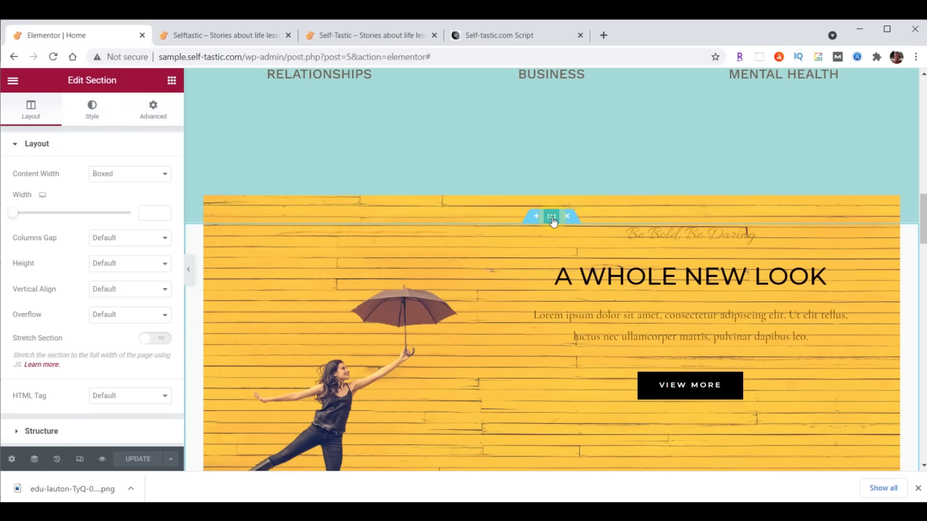
left_click(93, 114)
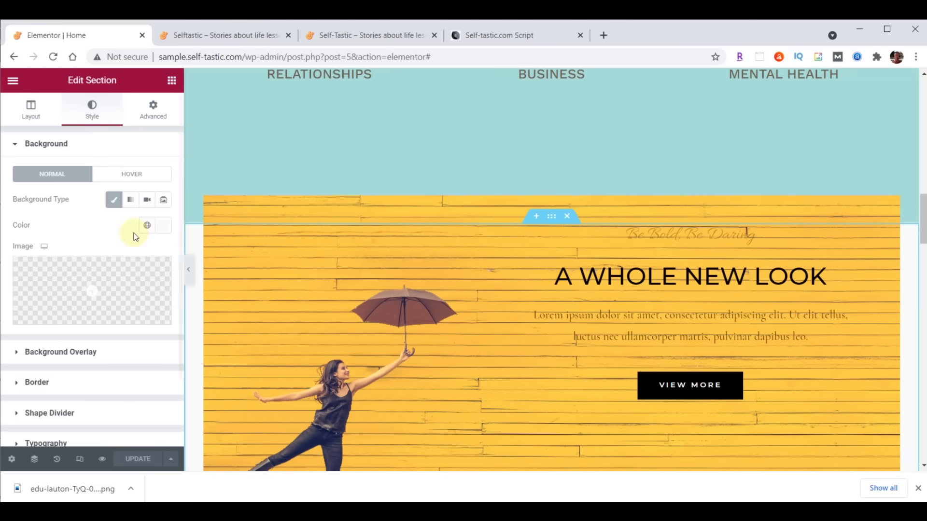
left_click(161, 226)
left_click(82, 412)
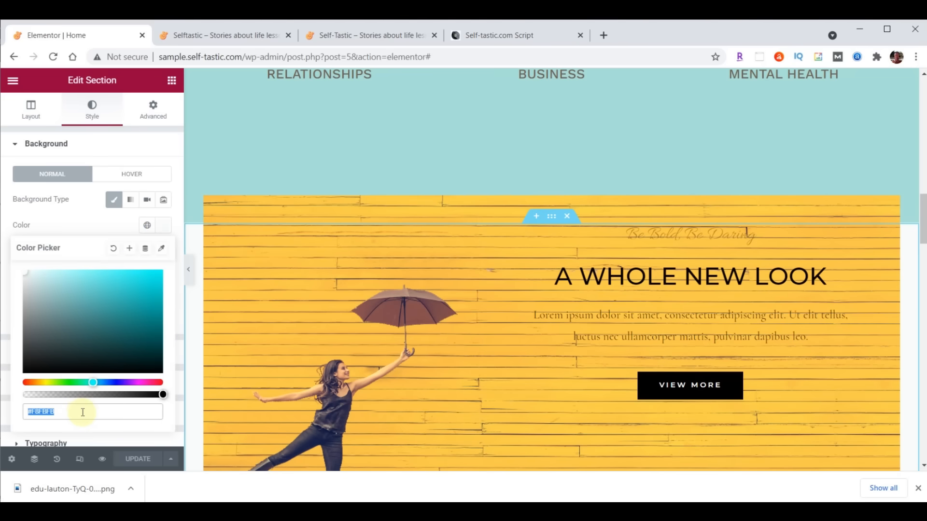
type("#8DD7D6")
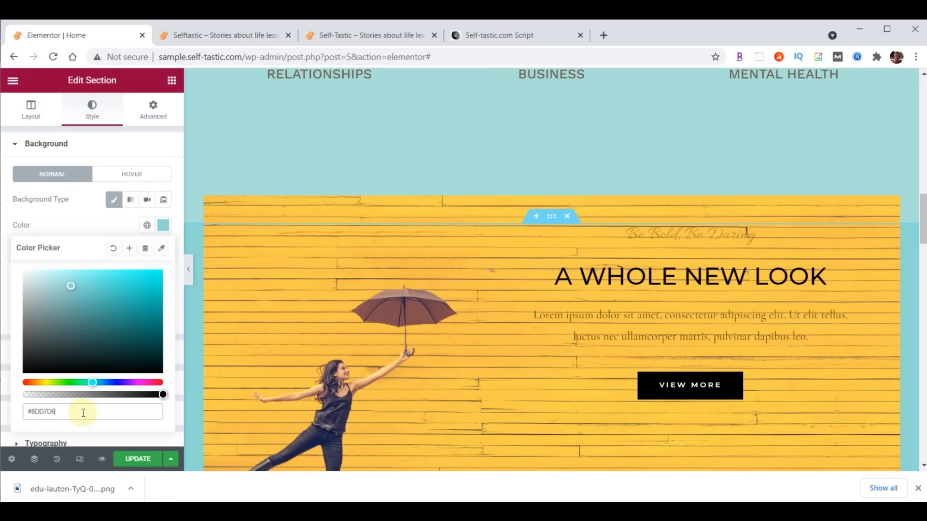
- Set the section padding to 35 top and select bottom padding for clearing
left_click(153, 111)
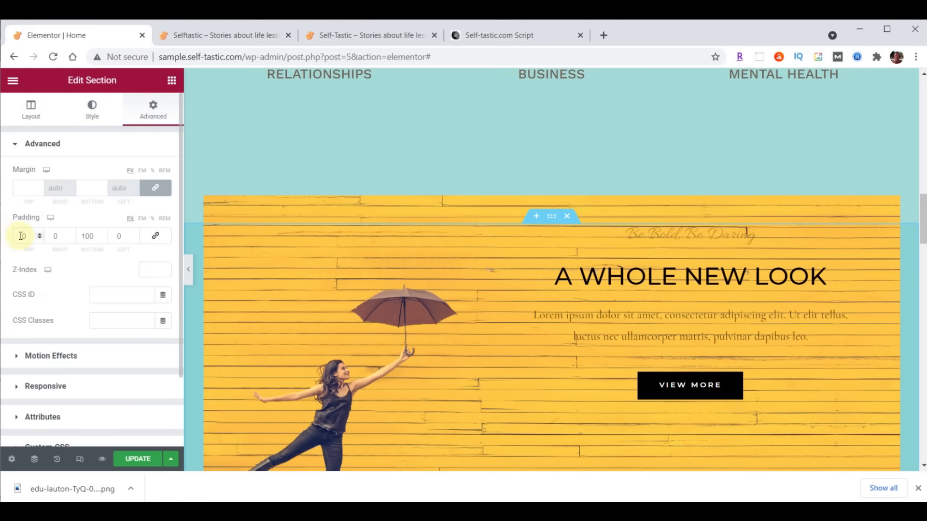
left_click_drag(29, 236, 9, 240)
type("35")
left_click(89, 237)
left_click_drag(85, 237, 106, 241)
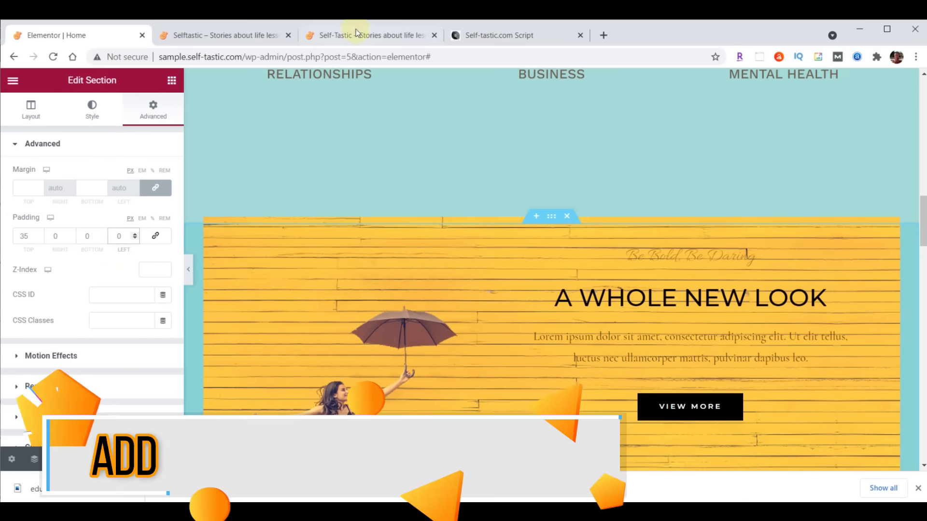
- Compare with the live site, then add a Waves Brush bottom divider to the Advice and Encouragement section
left_click(355, 34)
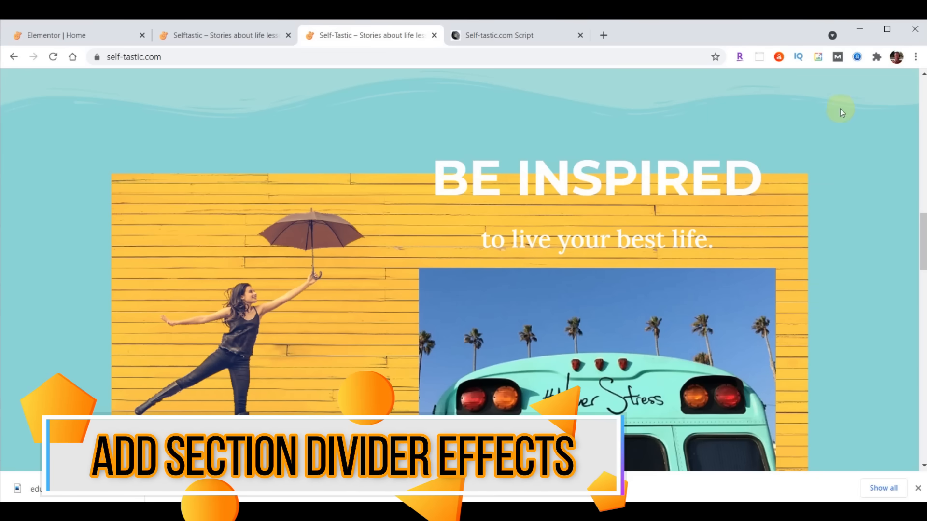
left_click(97, 27)
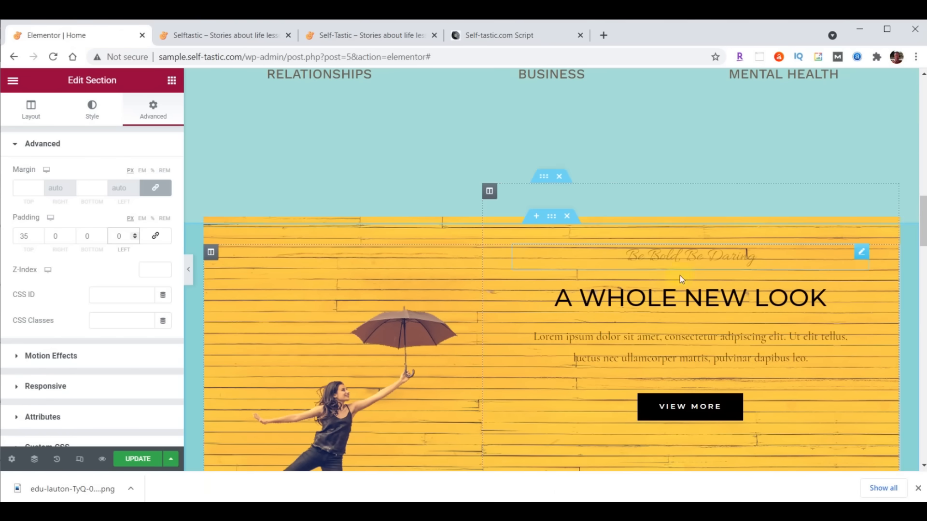
scroll(715, 311, "up", 8)
scroll(717, 315, "up", 1)
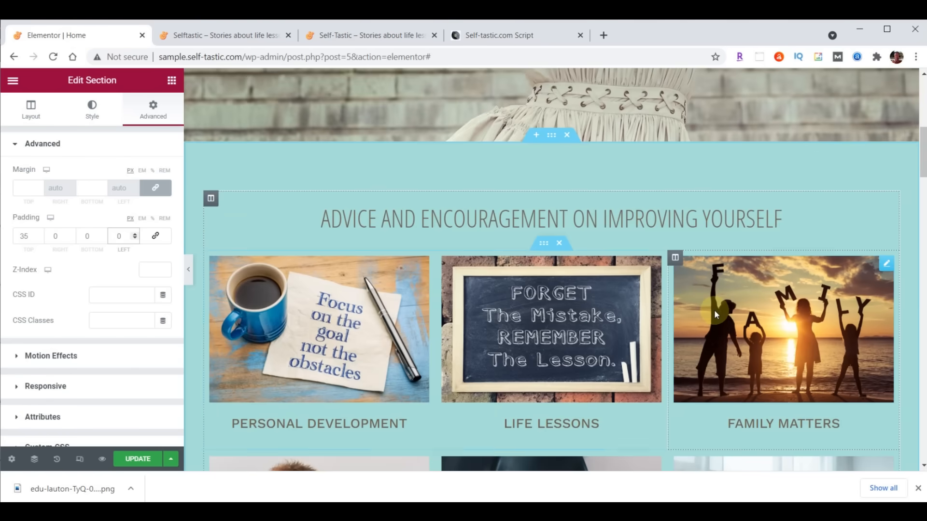
left_click(553, 137)
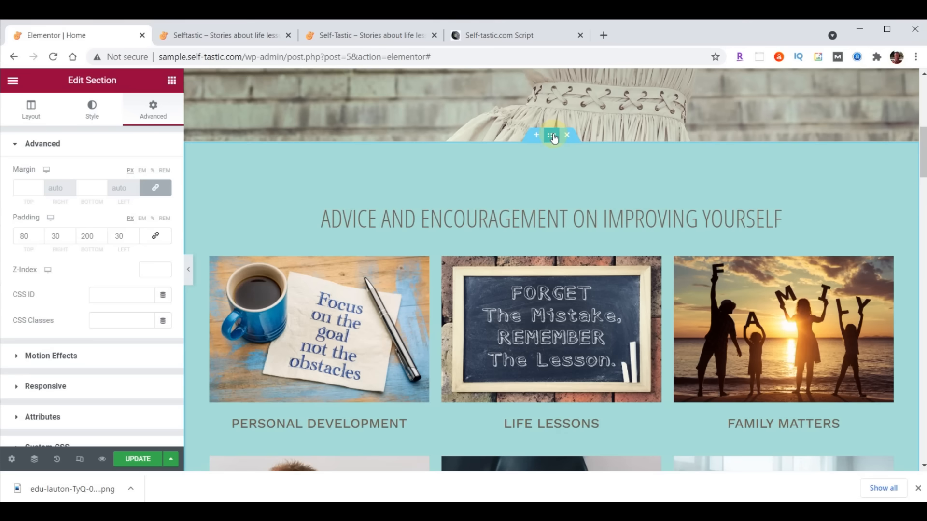
left_click(92, 114)
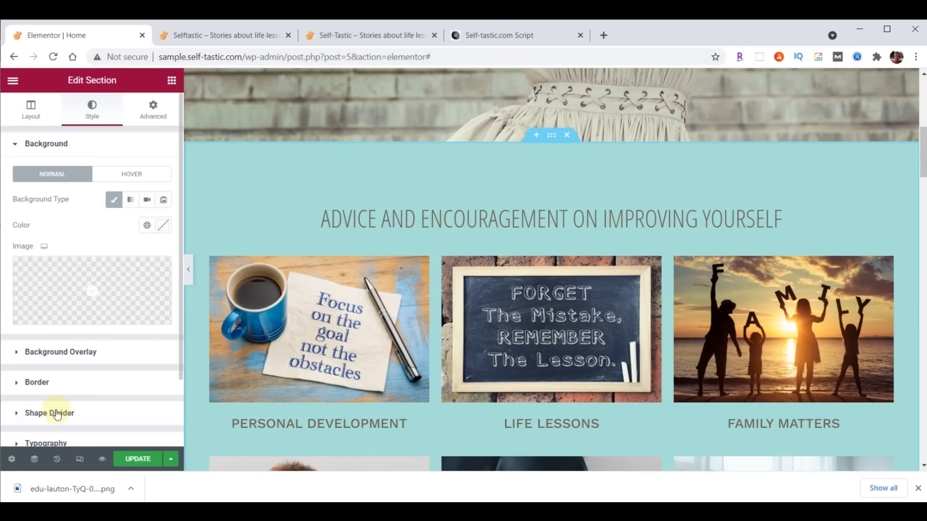
left_click(71, 413)
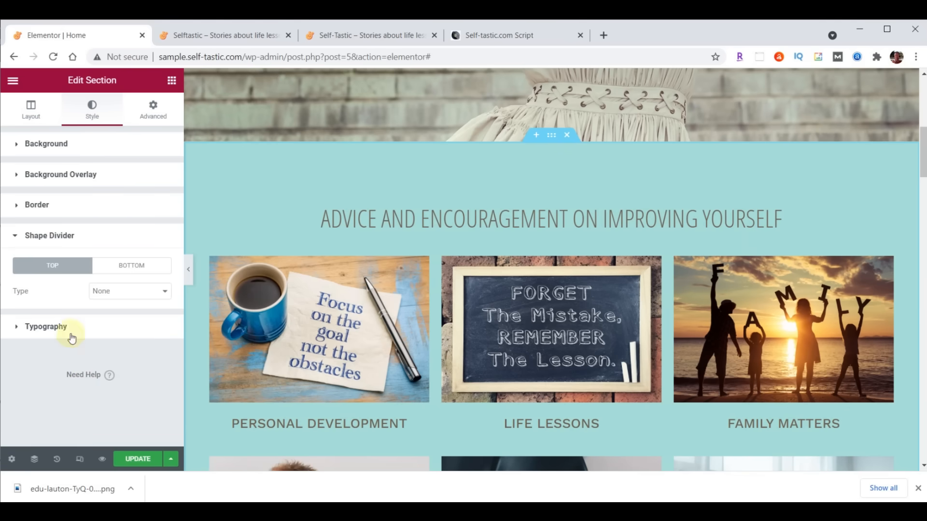
left_click(124, 265)
left_click(129, 291)
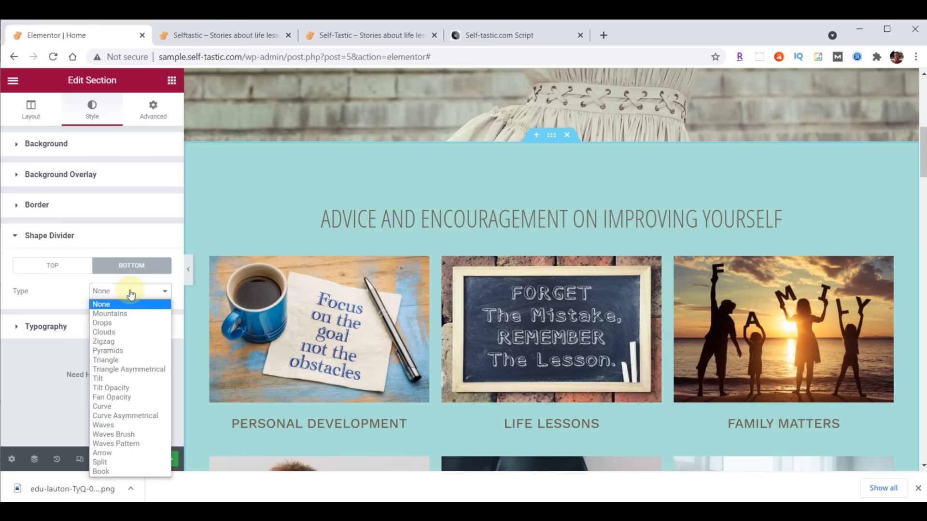
left_click(131, 437)
- Preview Drops, Pyramids, Triangle Asymmetric and Fan Opacity dividers before settling on Waves Brush
scroll(382, 316, "down", 6)
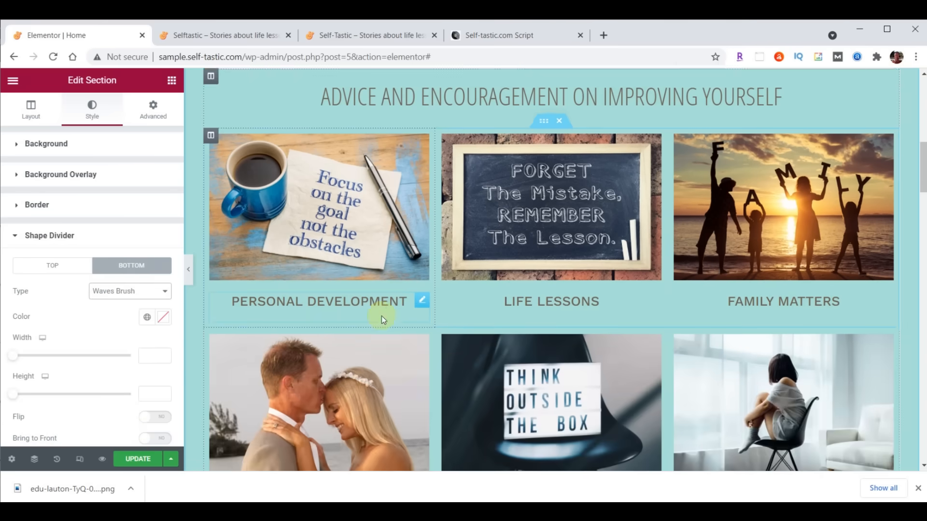
scroll(382, 319, "down", 1)
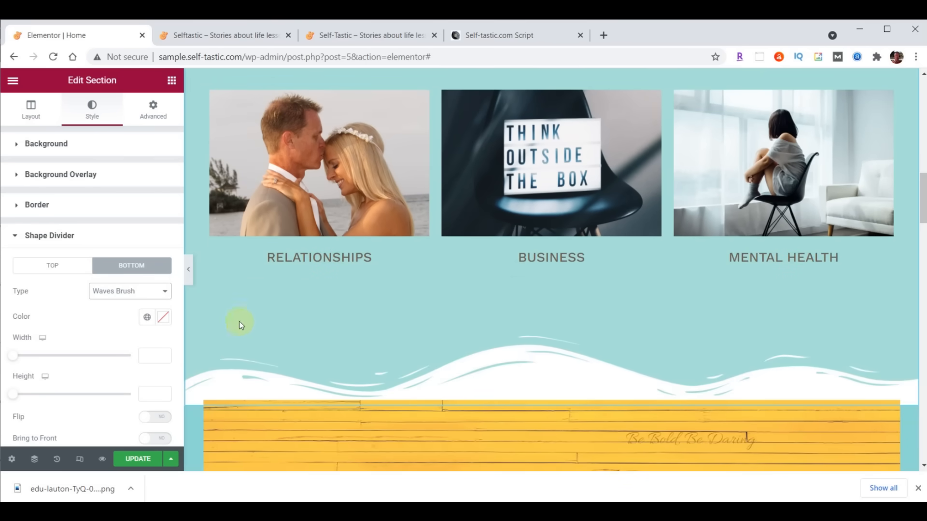
left_click(129, 291)
left_click(119, 324)
left_click(118, 292)
left_click(118, 346)
left_click(116, 292)
left_click(123, 374)
left_click(128, 292)
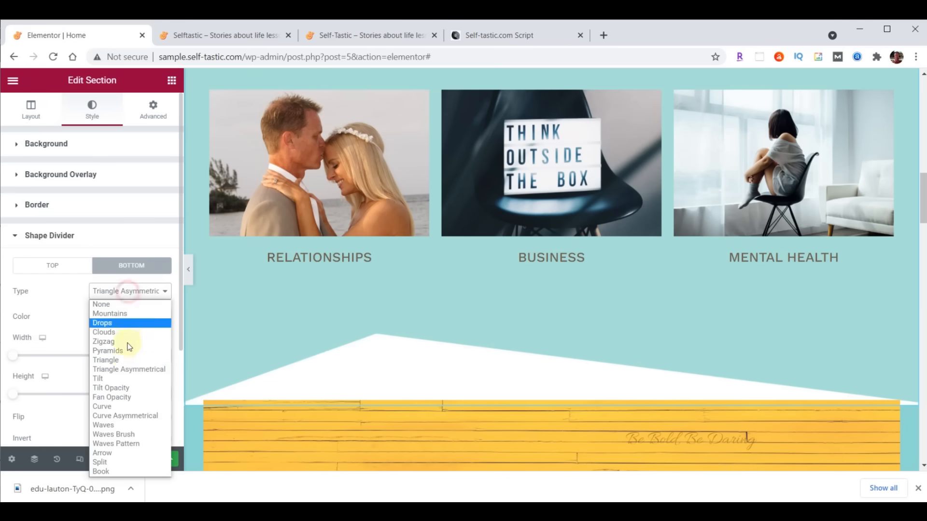
left_click(126, 398)
left_click(118, 292)
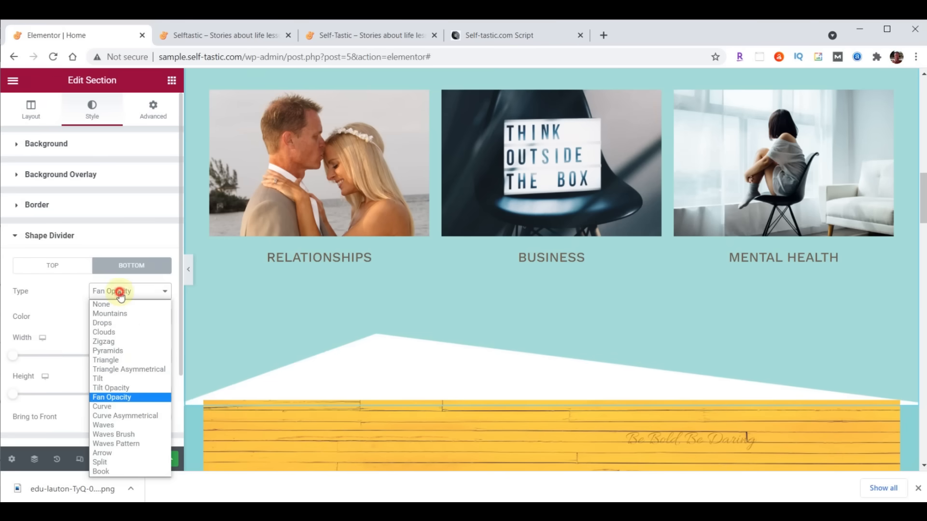
left_click(125, 436)
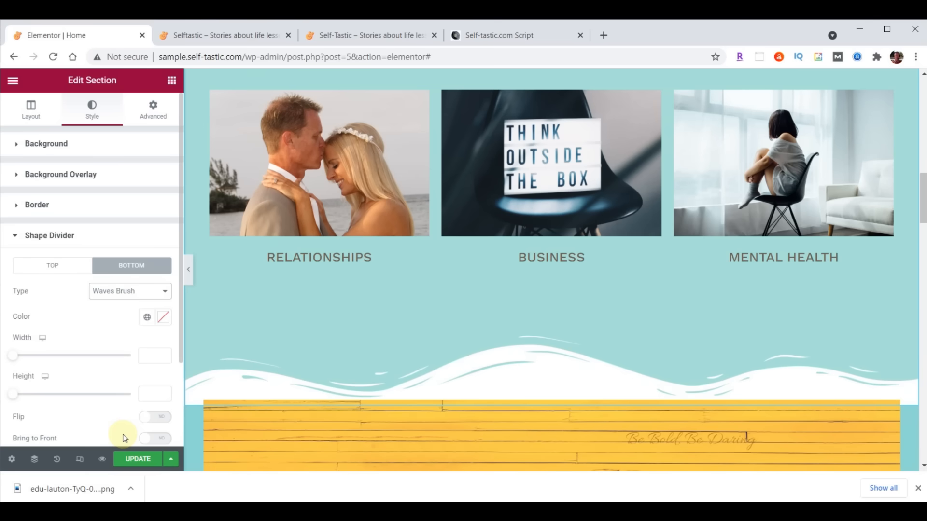
- Colour the bottom divider #8DD7D6 and set its height to 60
left_click(163, 318)
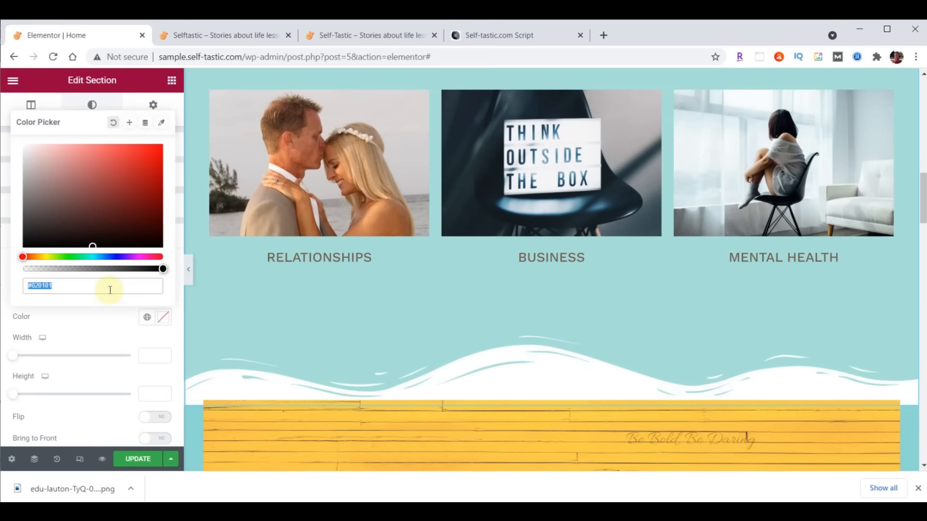
type("#8DD7D6")
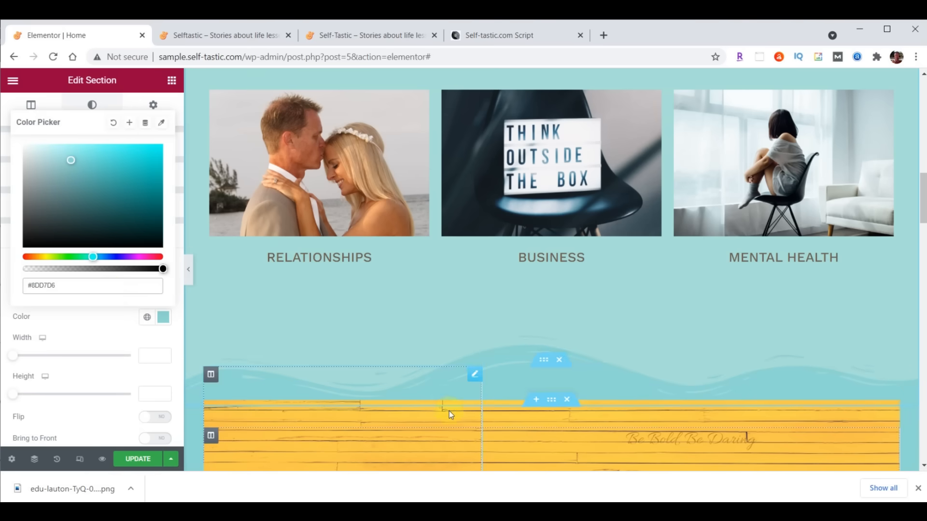
scroll(449, 411, "down", 4)
scroll(303, 286, "up", 1)
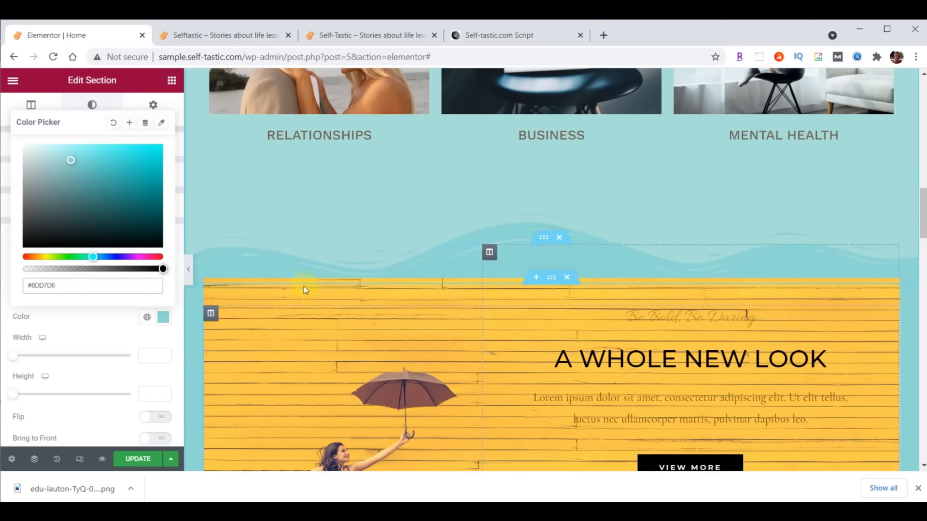
left_click(151, 394)
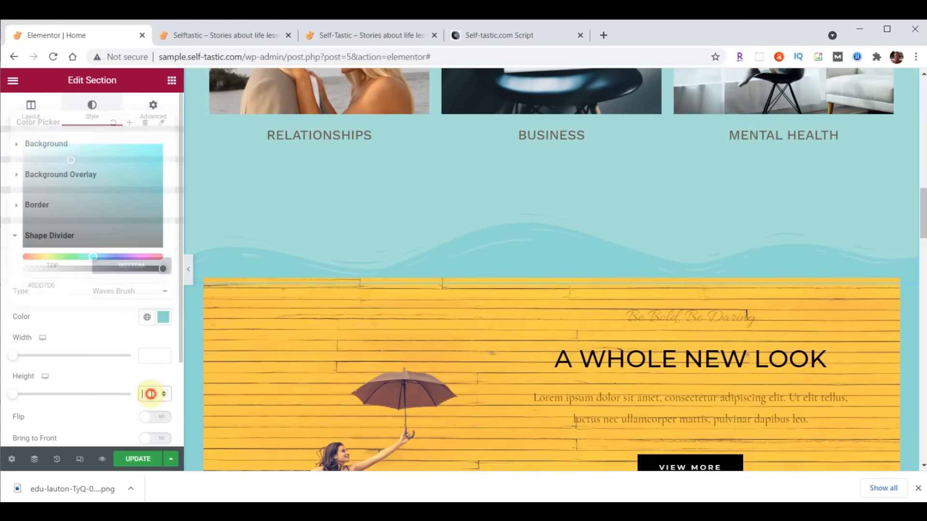
type("60")
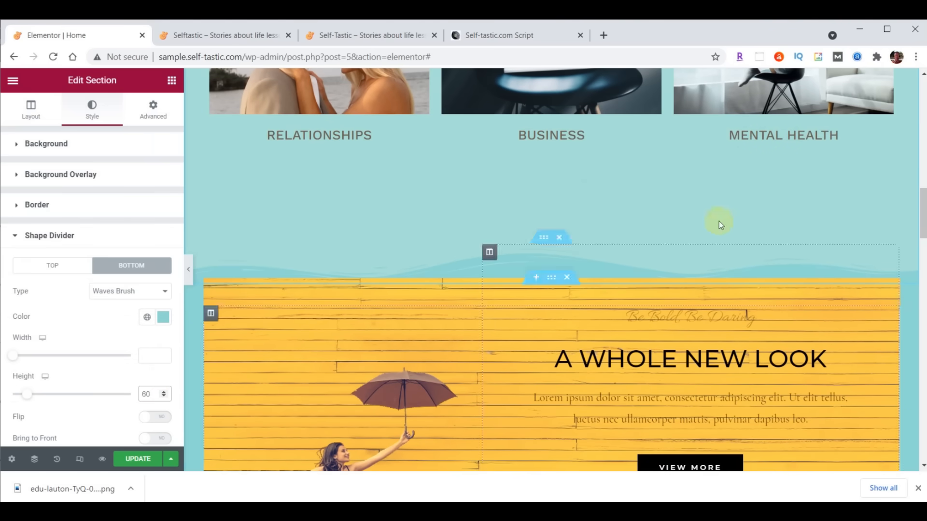
scroll(681, 313, "up", 8)
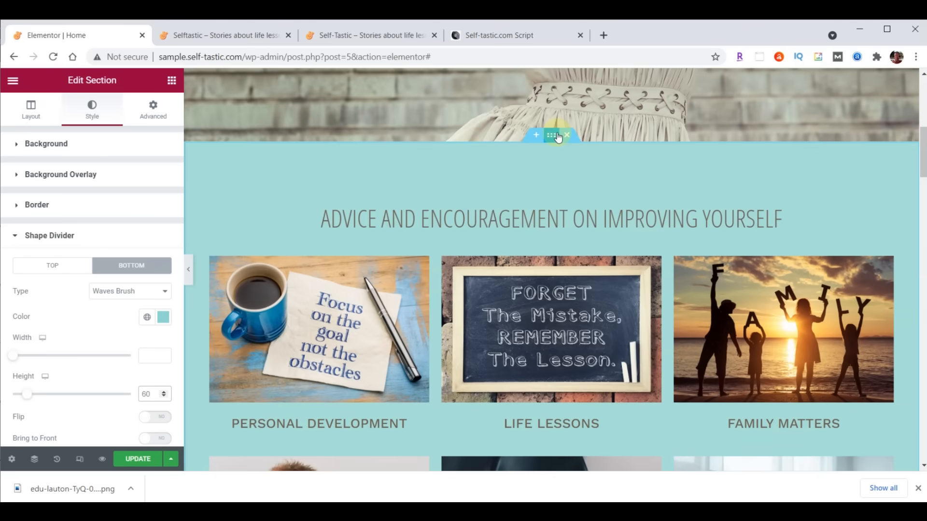
- Set the section's bottom padding to 100
left_click(154, 111)
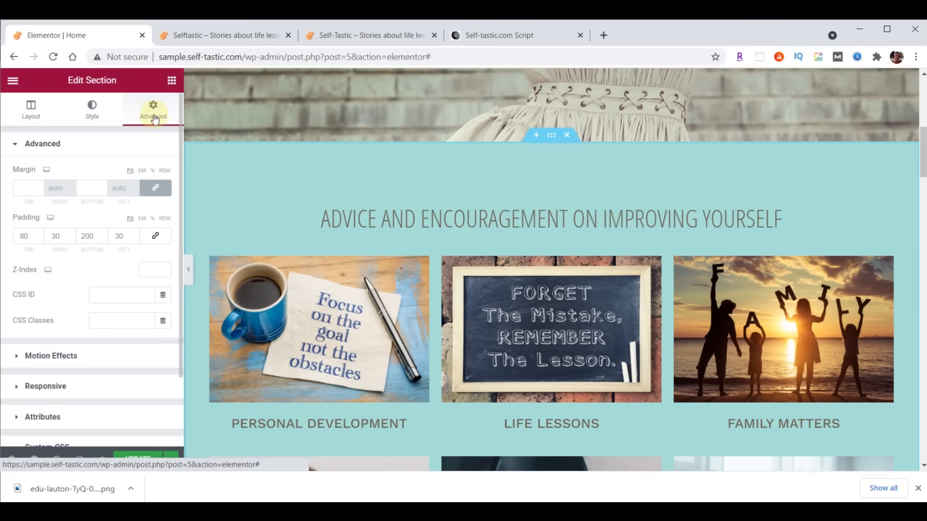
left_click(88, 237)
type("100")
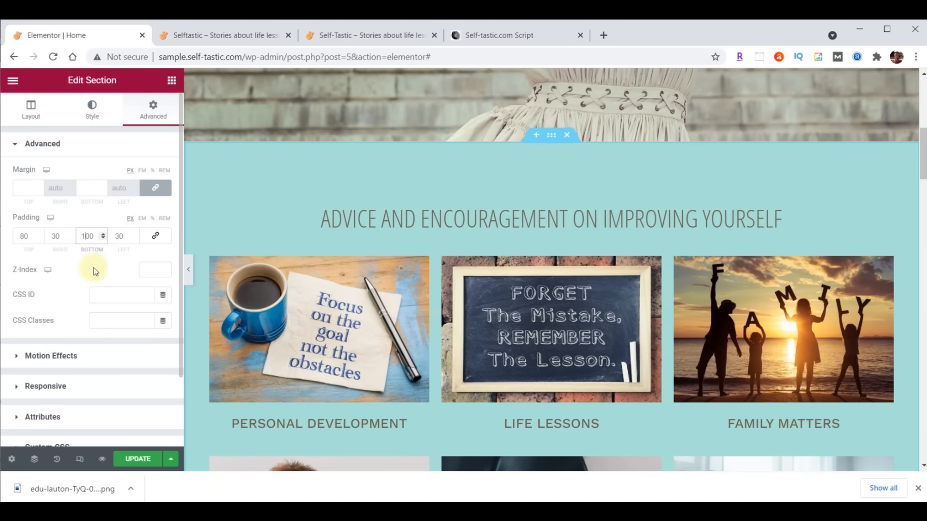
scroll(616, 240, "down", 3)
scroll(634, 249, "down", 4)
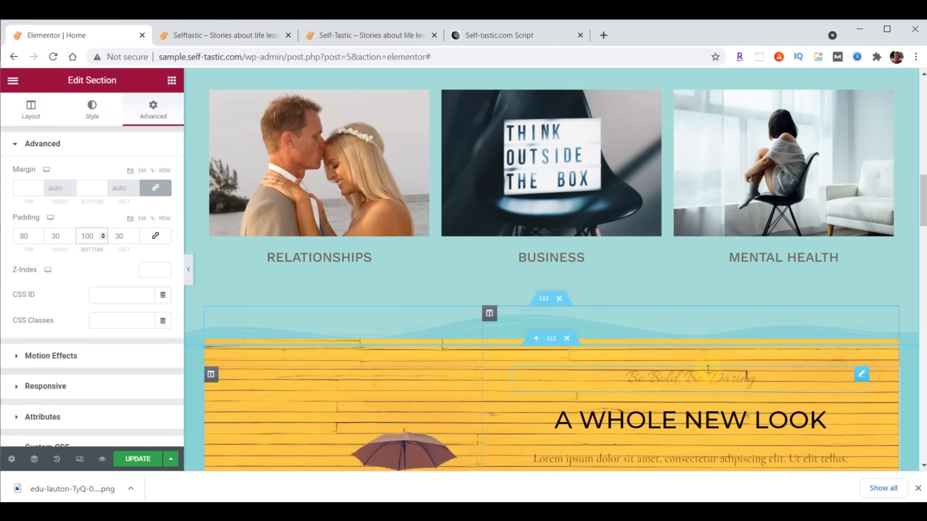
scroll(708, 369, "down", 3)
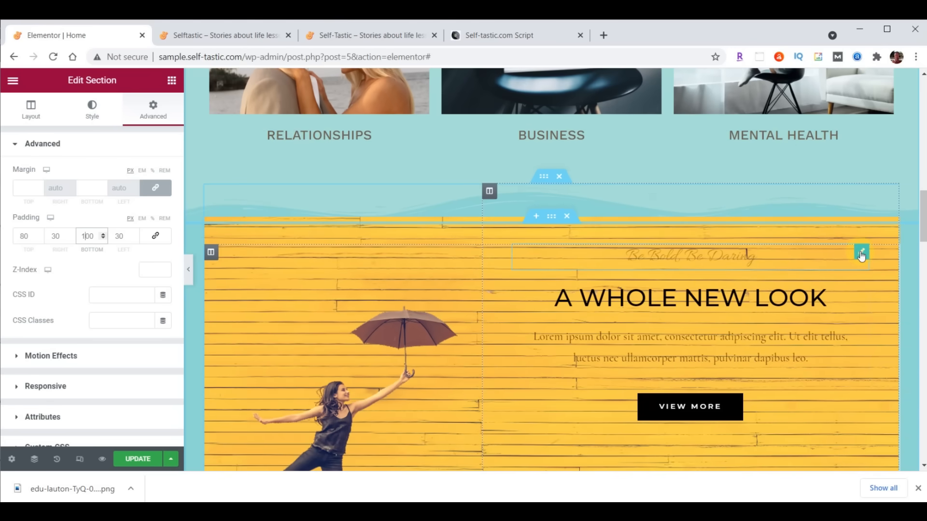
- Move Be Bold, Be Daring under the heading, delete the Lorem ipsum paragraph, and move VIEW MORE under Season Sale
left_click_drag(861, 256, 869, 280)
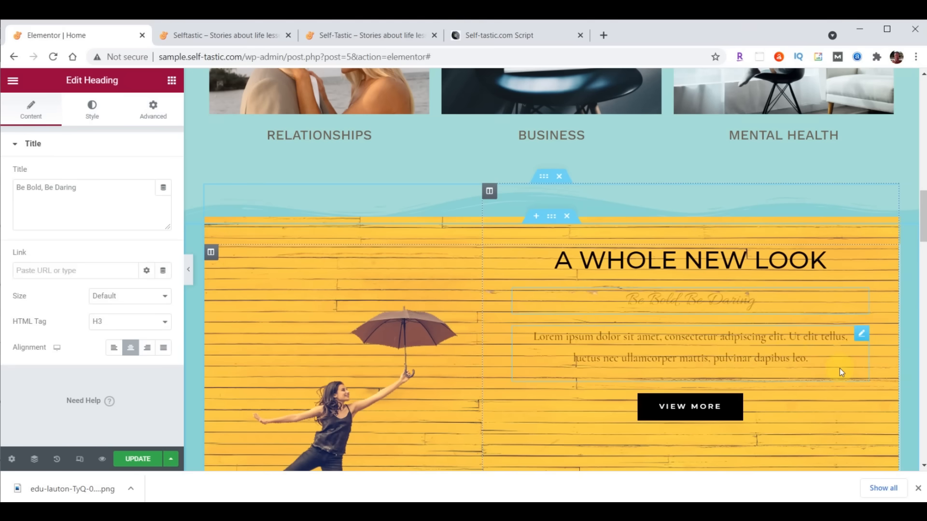
right_click(861, 341)
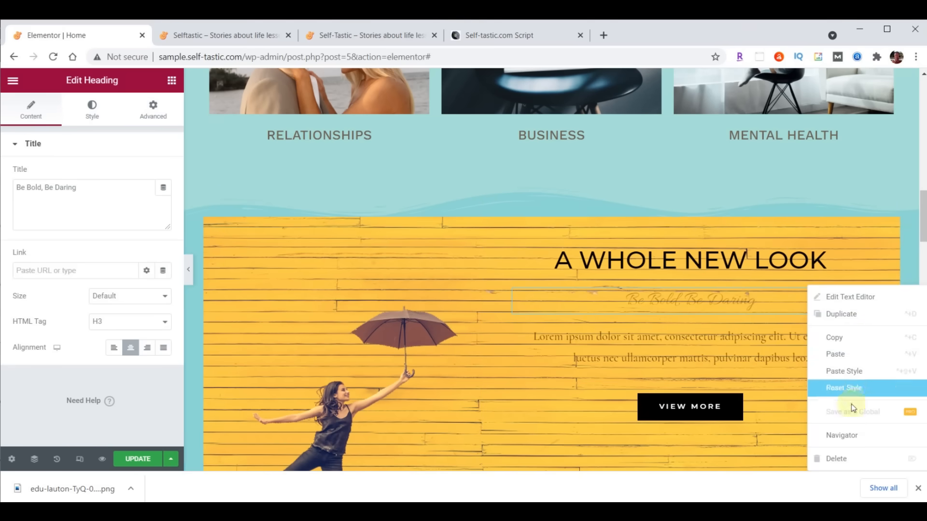
left_click(847, 458)
scroll(838, 405, "down", 5)
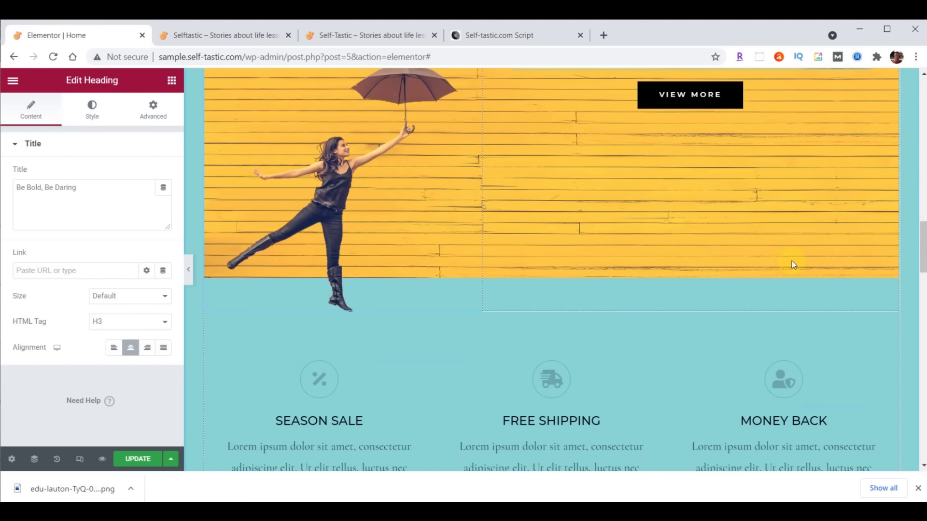
left_click_drag(728, 100, 323, 347)
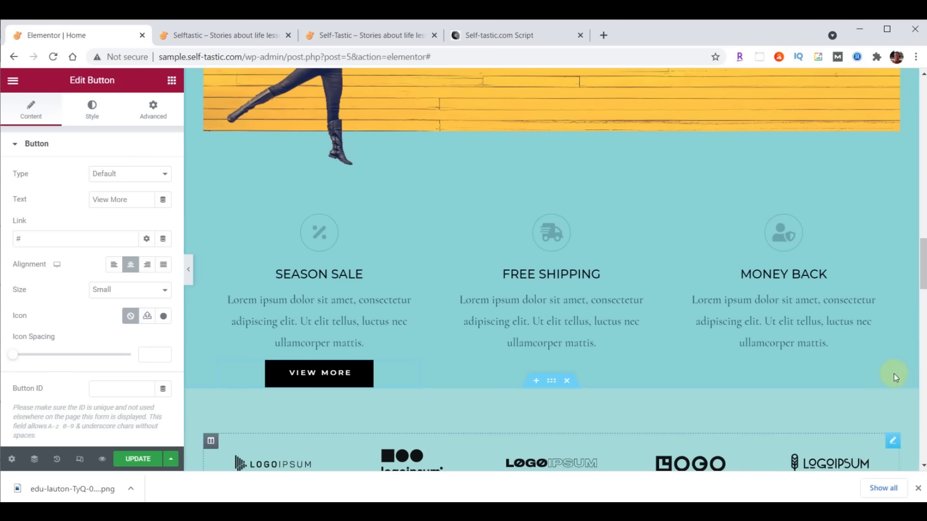
scroll(897, 399, "up", 6)
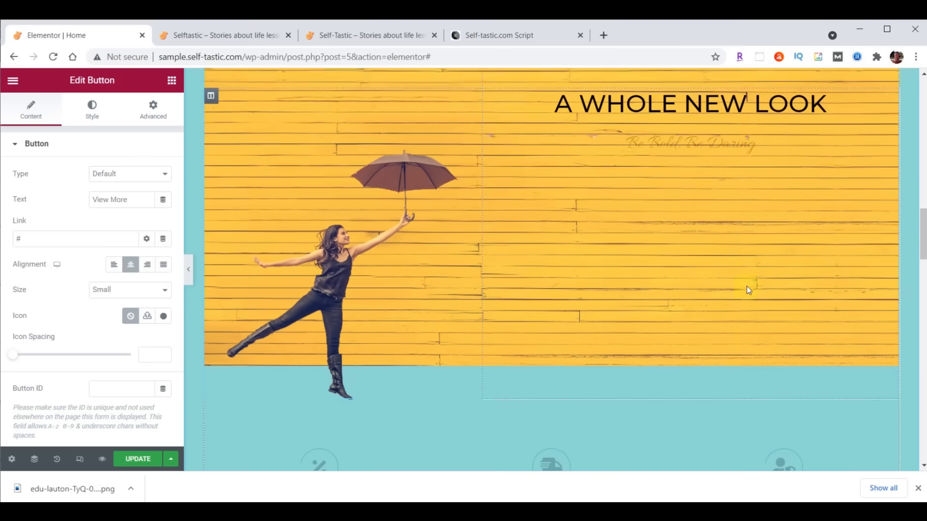
- Change the A WHOLE NEW LOOK heading text to Be Inspired
left_click(723, 175)
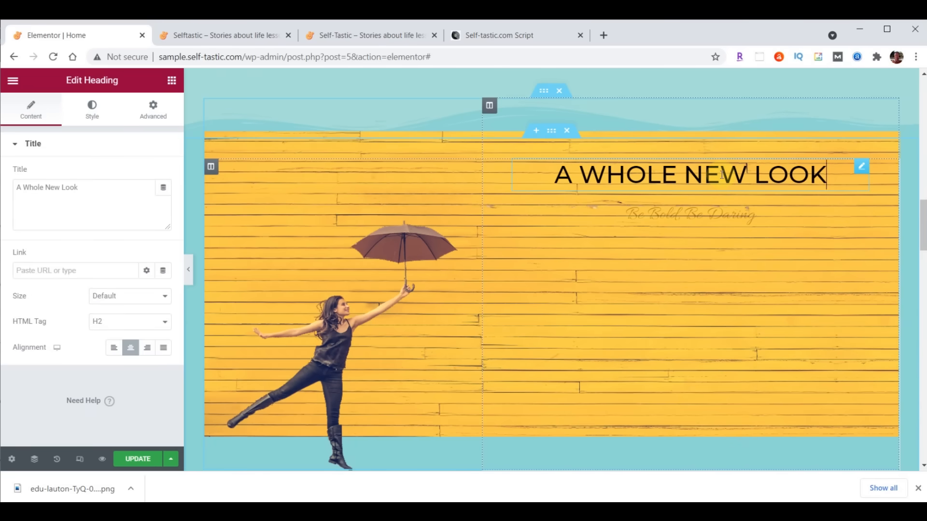
left_click(31, 196)
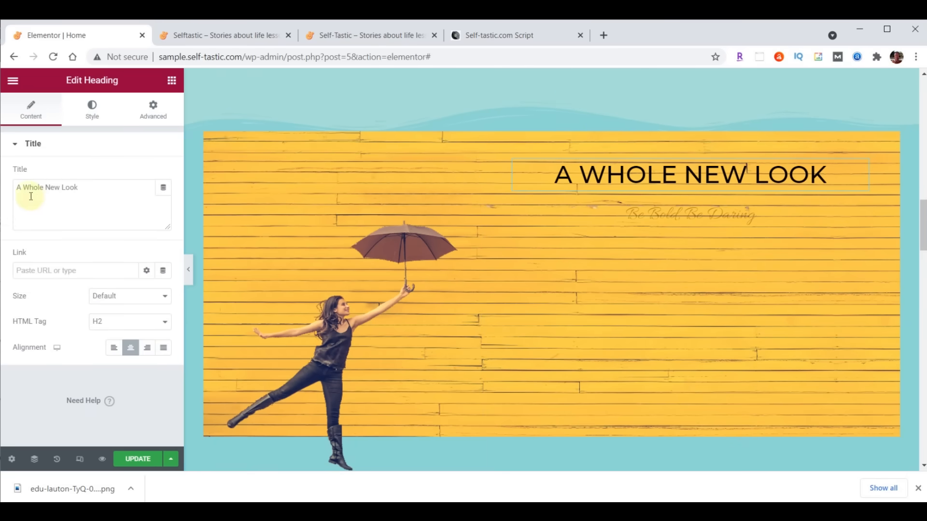
left_click_drag(17, 192, 87, 191)
type("Be Inspired")
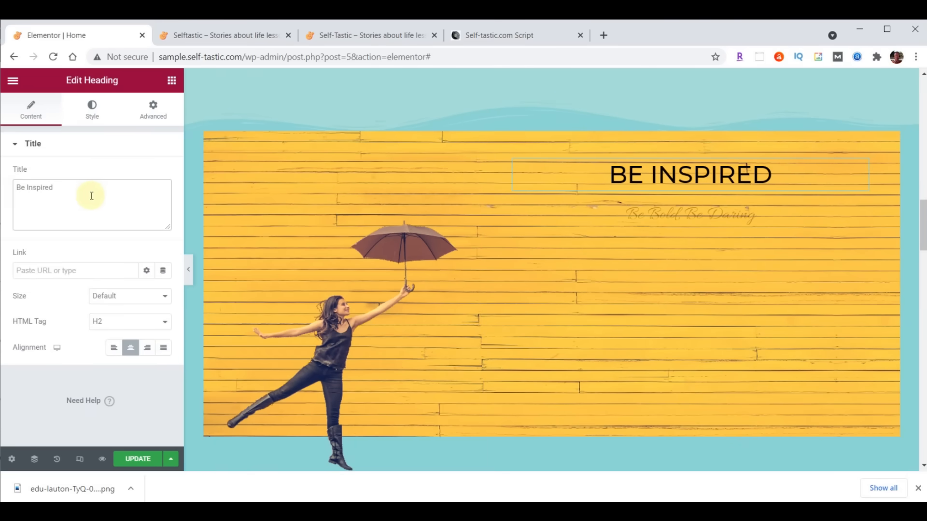
- Style the heading white in Montserrat, size 80, weight 700
left_click(92, 108)
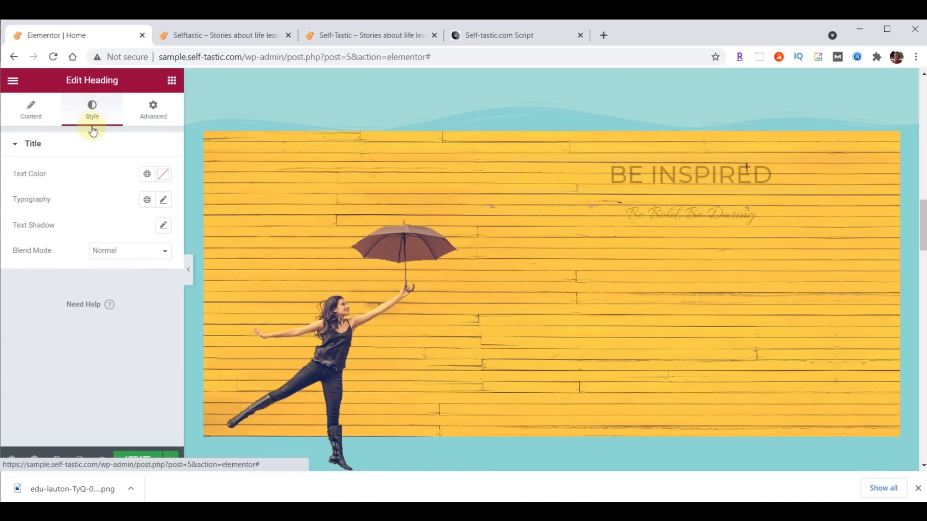
left_click(164, 175)
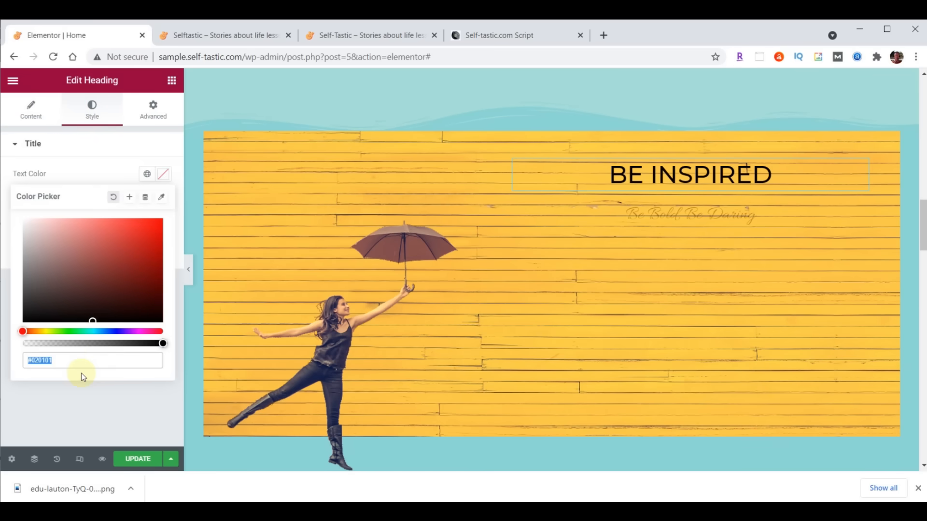
left_click(164, 176)
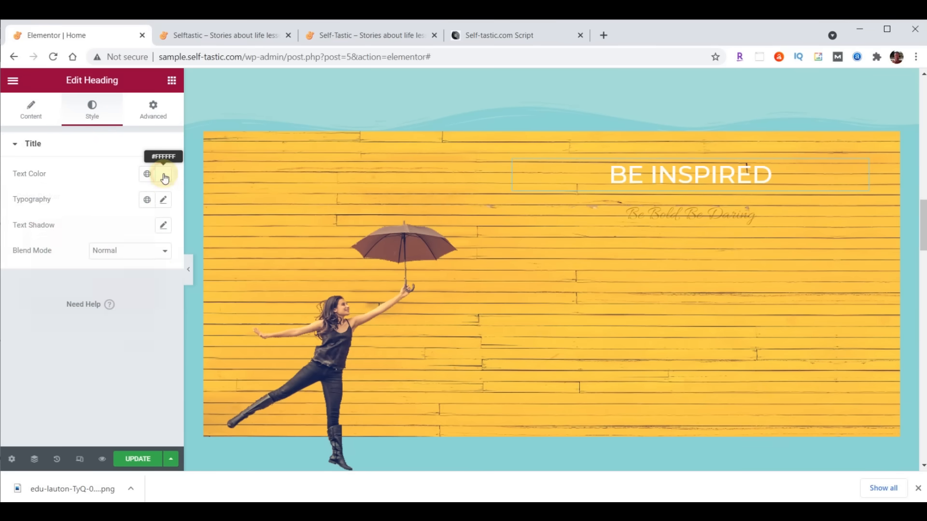
left_click(164, 202)
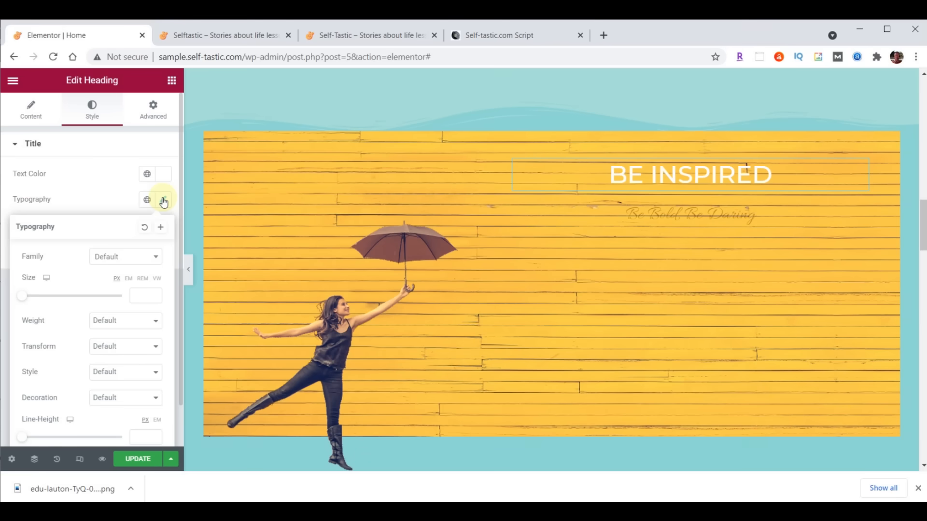
left_click(129, 257)
type("mont")
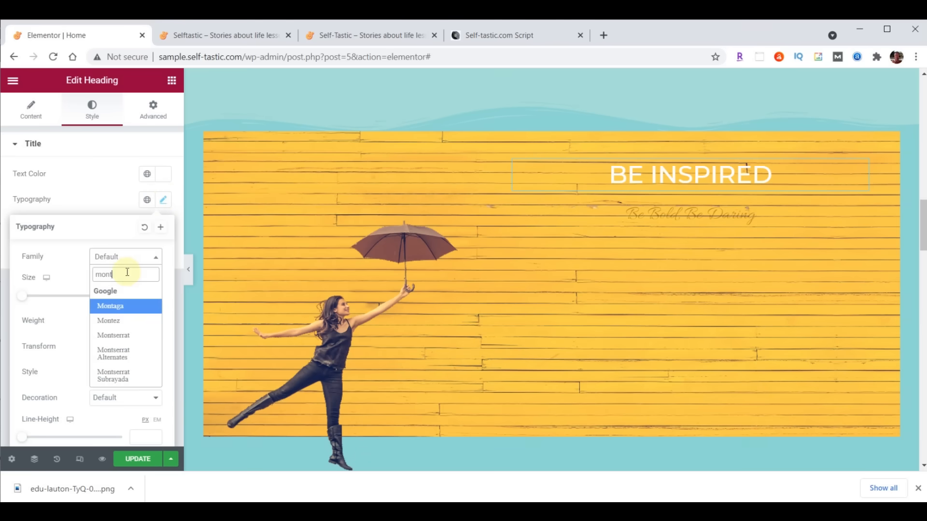
left_click(126, 335)
left_click(137, 296)
type("80")
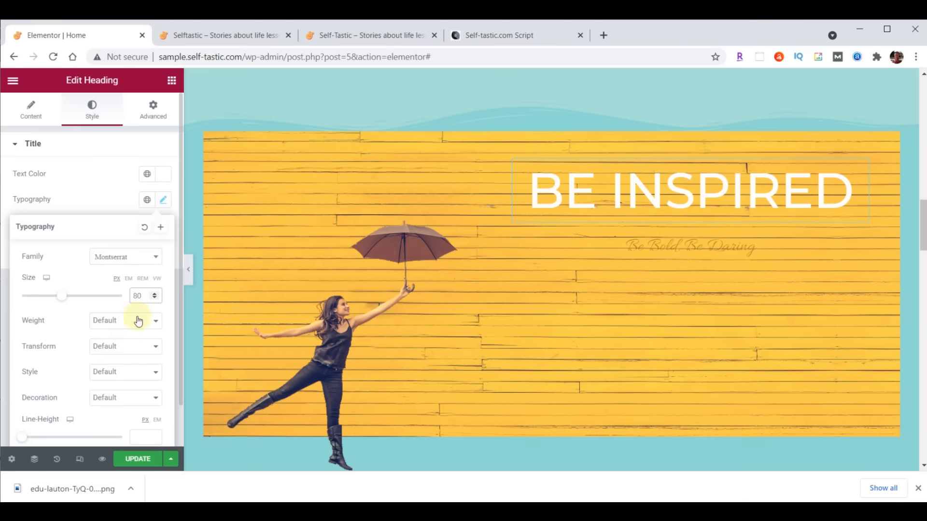
left_click(137, 321)
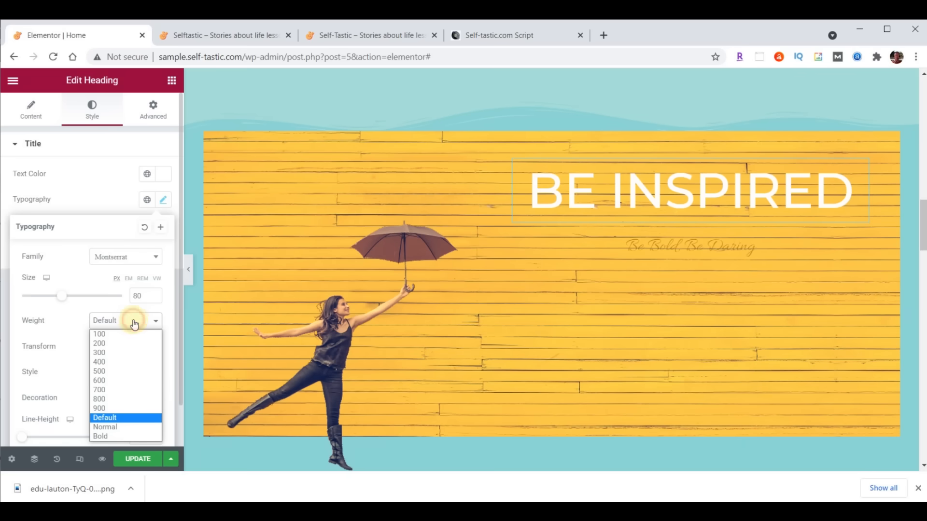
left_click(115, 390)
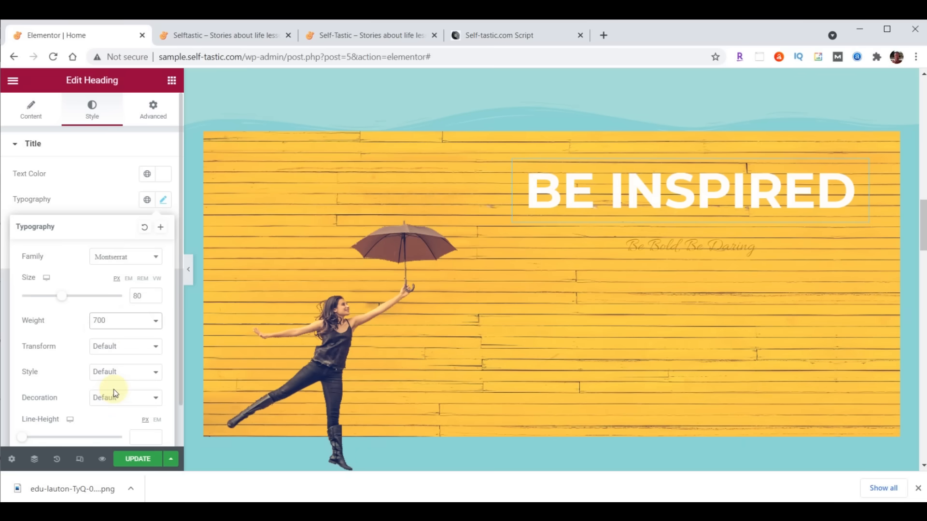
left_click(862, 169)
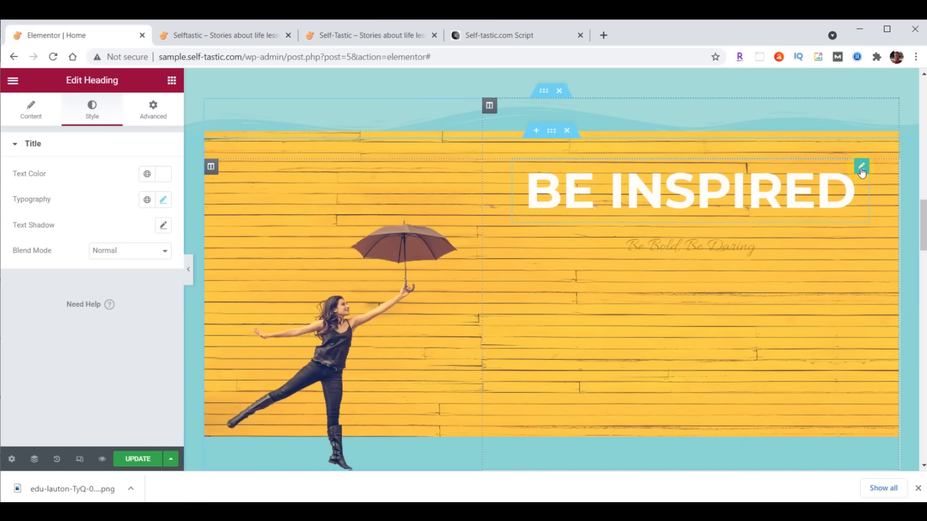
- Unlink the heading margins and set the bottom margin to 29
left_click(157, 114)
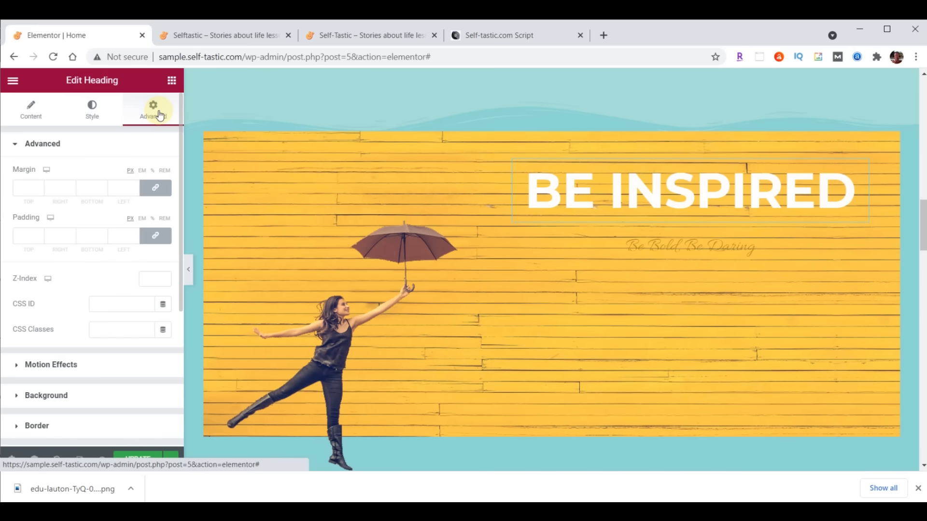
left_click(156, 188)
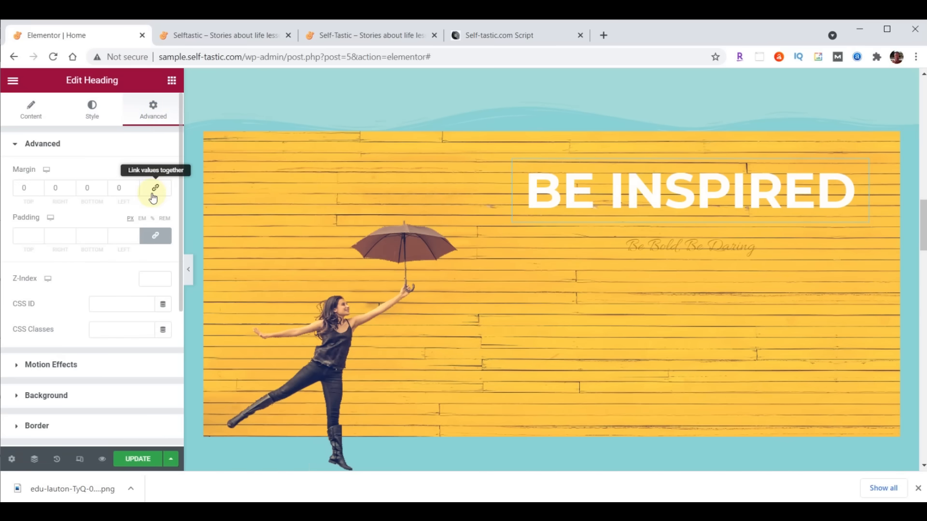
double_click(86, 187)
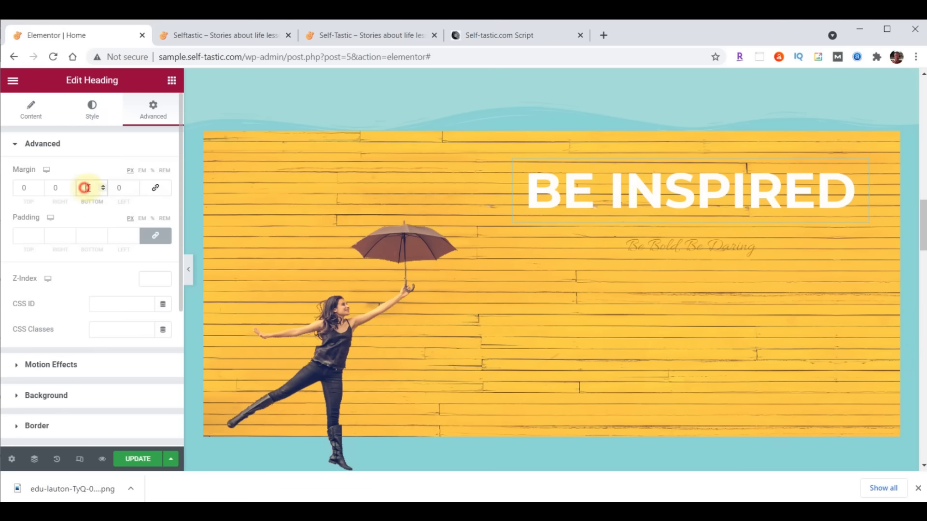
type("29")
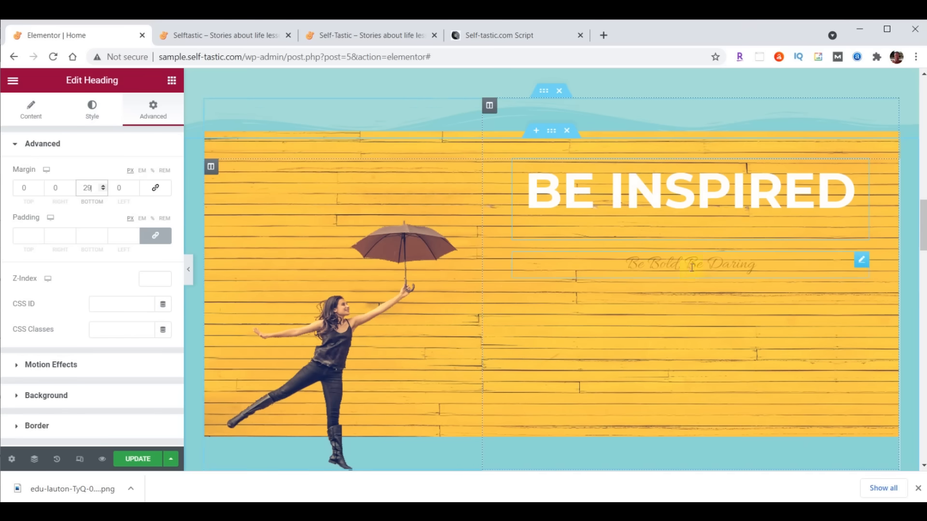
- Replace the subtitle text with 'to live your best life'
left_click(717, 264)
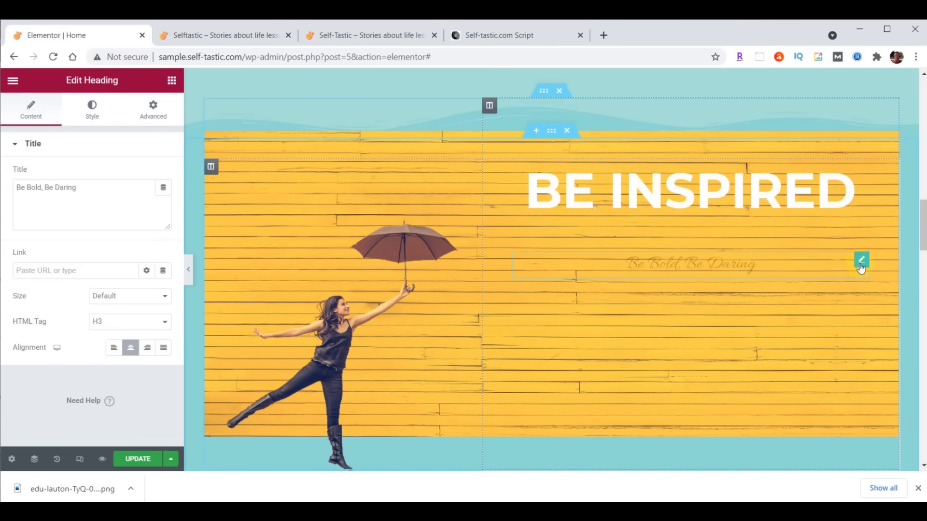
left_click_drag(18, 187, 107, 182)
type("to live your best life")
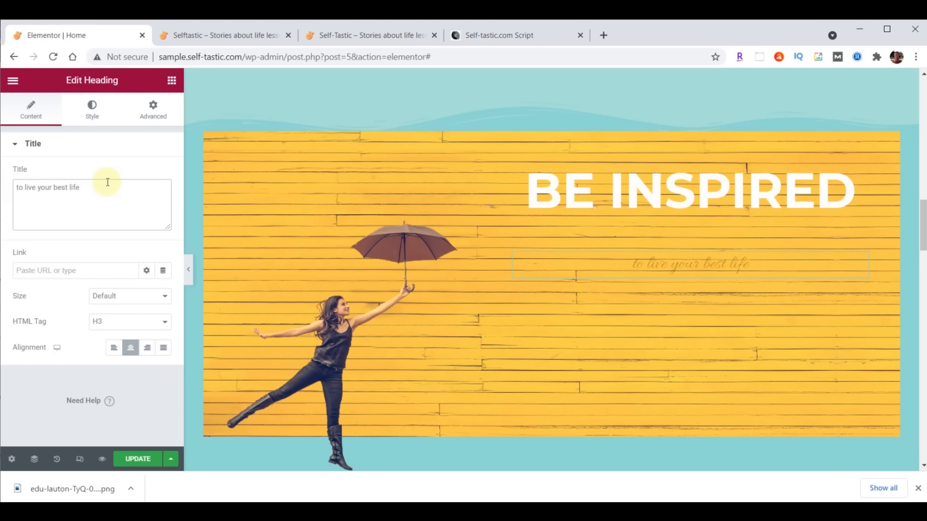
- Make the subtitle text colour white (#FFFFFF)
left_click(101, 118)
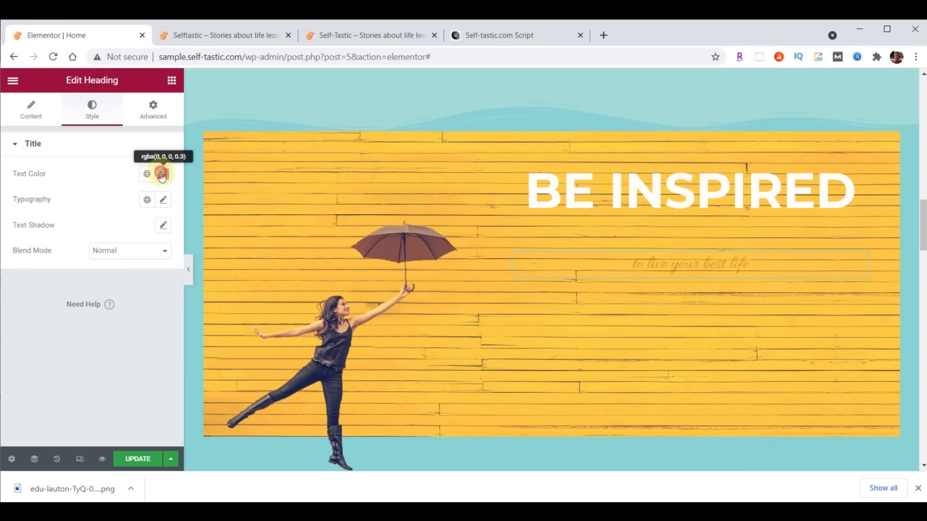
left_click(161, 175)
type("#FFFFFF")
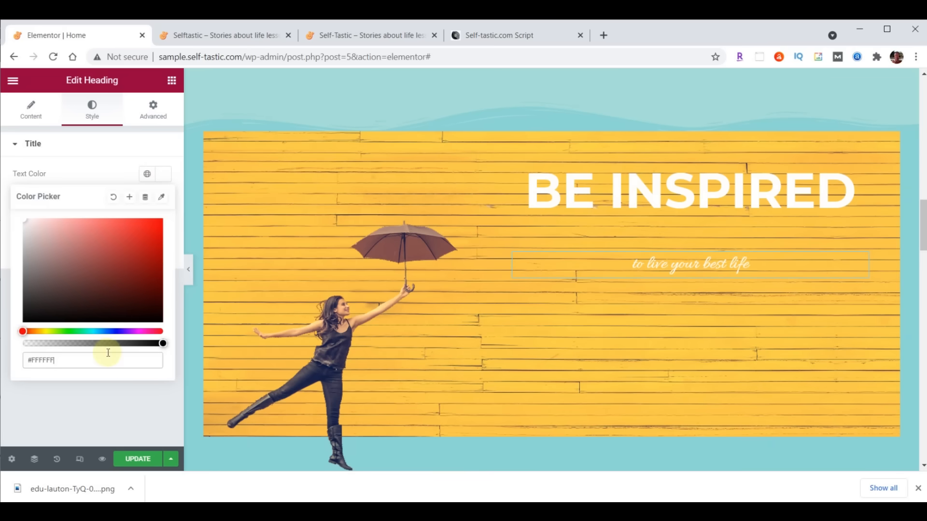
left_click(164, 175)
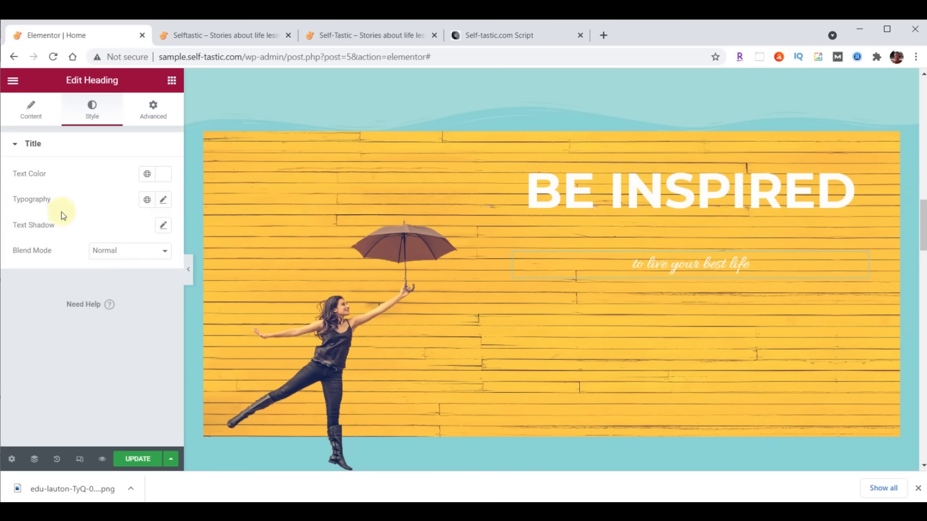
- Set the subtitle typography to Lora, size 40, weight 500
left_click(163, 200)
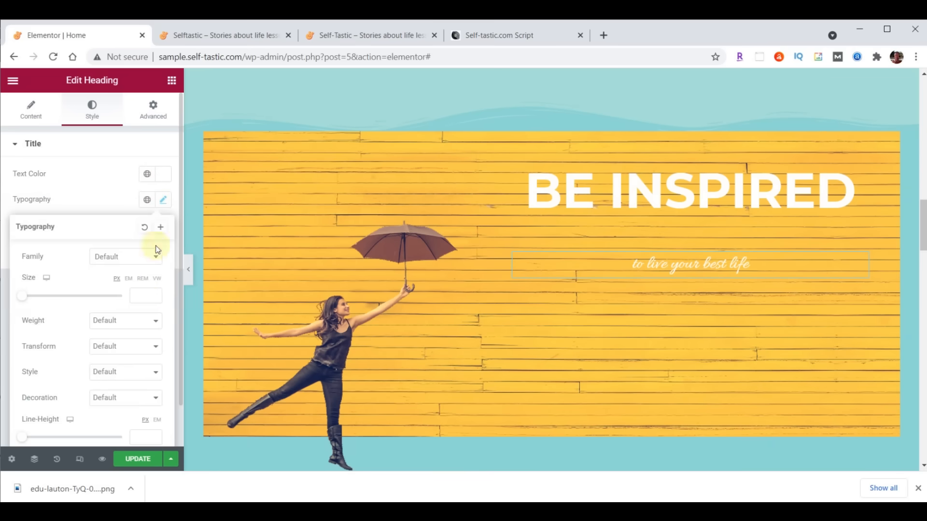
left_click(127, 256)
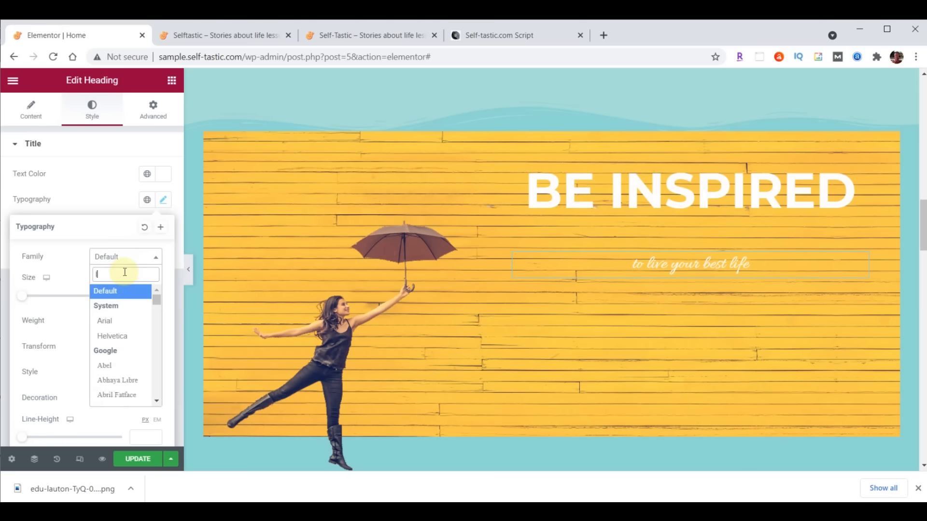
type("lora")
left_click(118, 305)
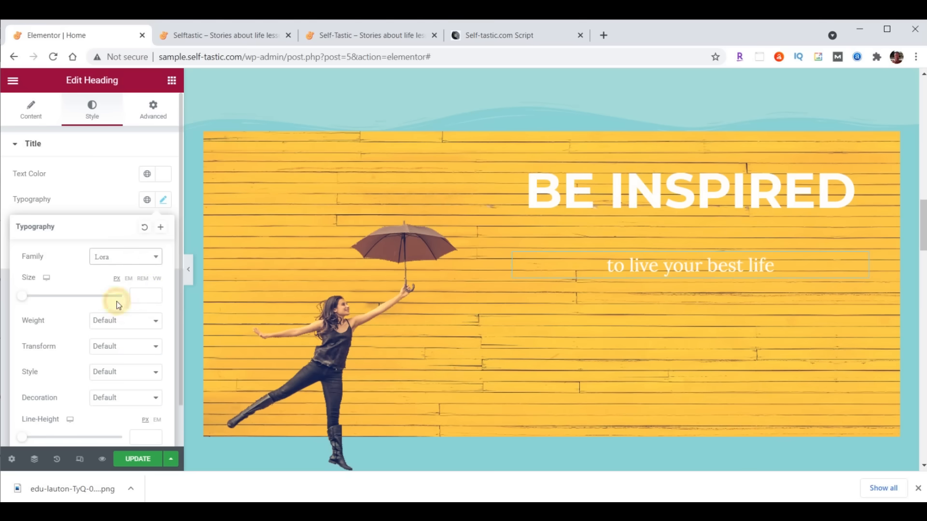
left_click(147, 294)
type("40")
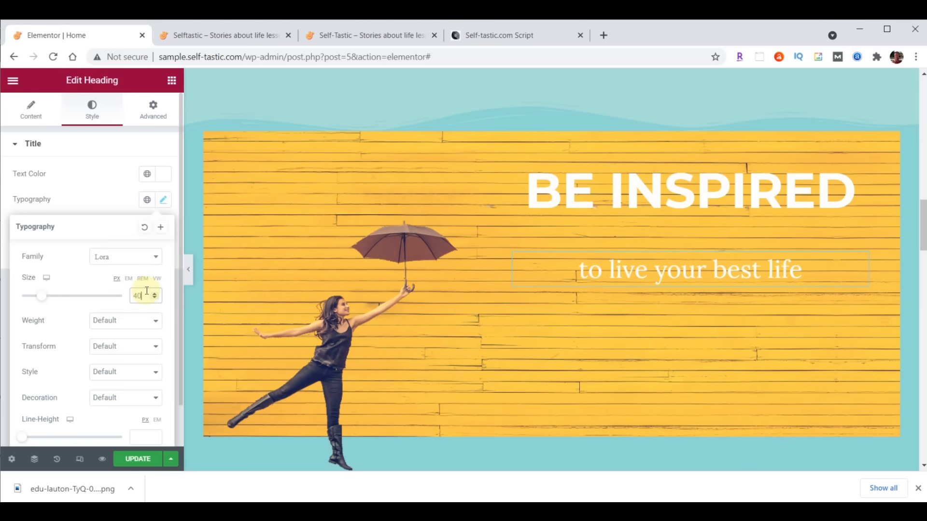
left_click(140, 326)
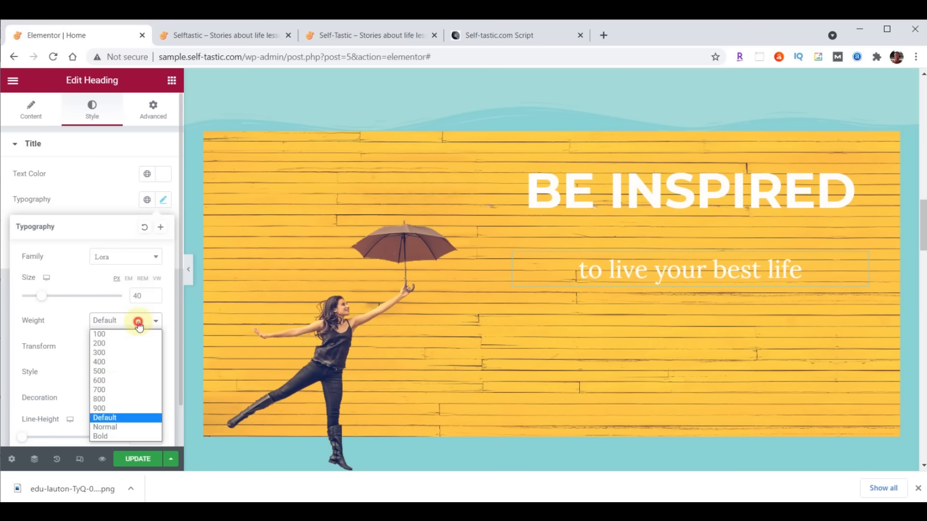
left_click(99, 370)
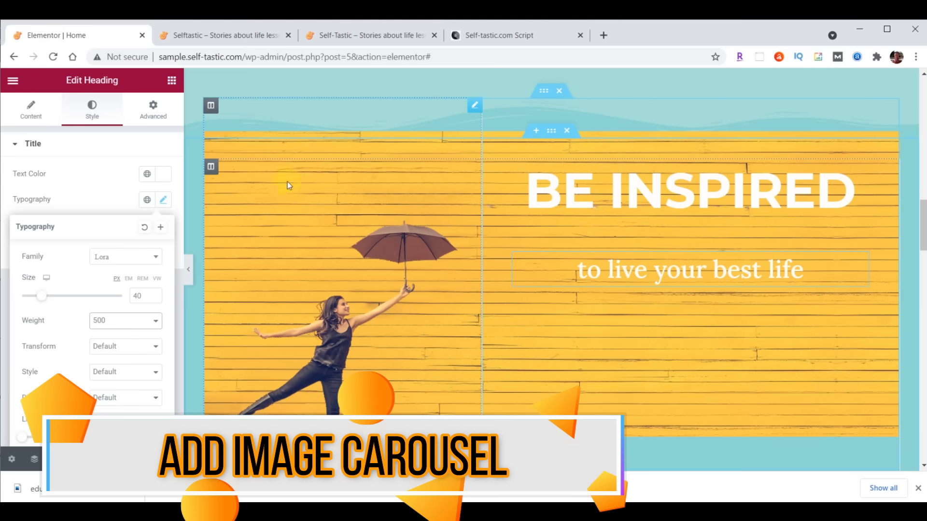
- Search the widgets for 'imag' and drop an Image Carousel under the 'to live your best life' subtitle
left_click(172, 80)
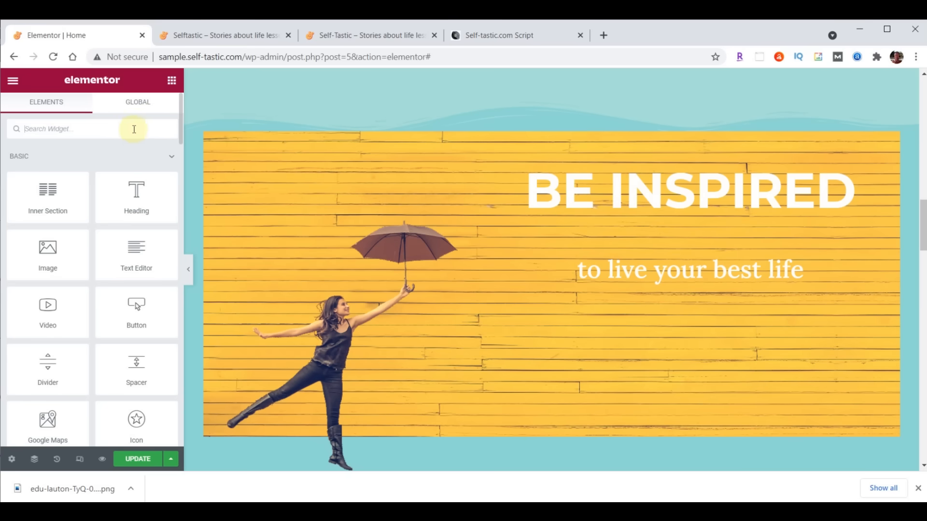
left_click(89, 123)
type("image")
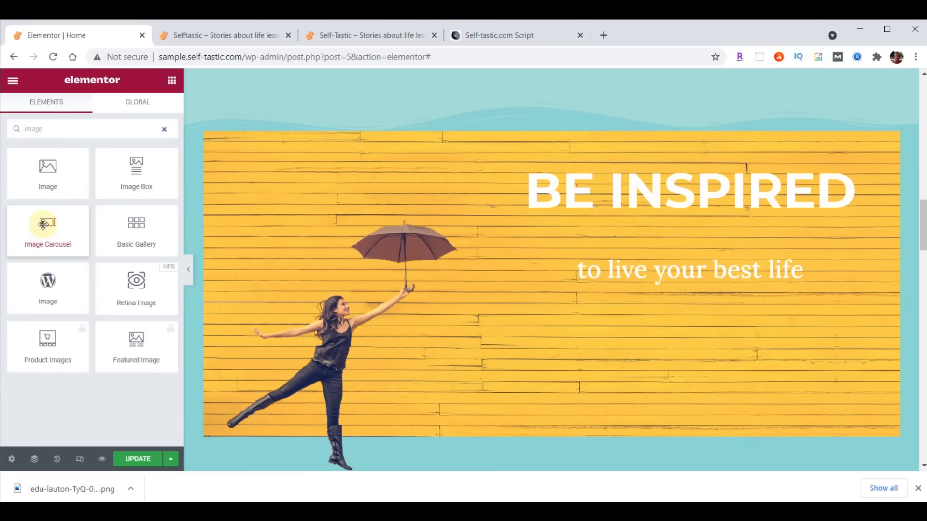
left_click_drag(44, 223, 705, 281)
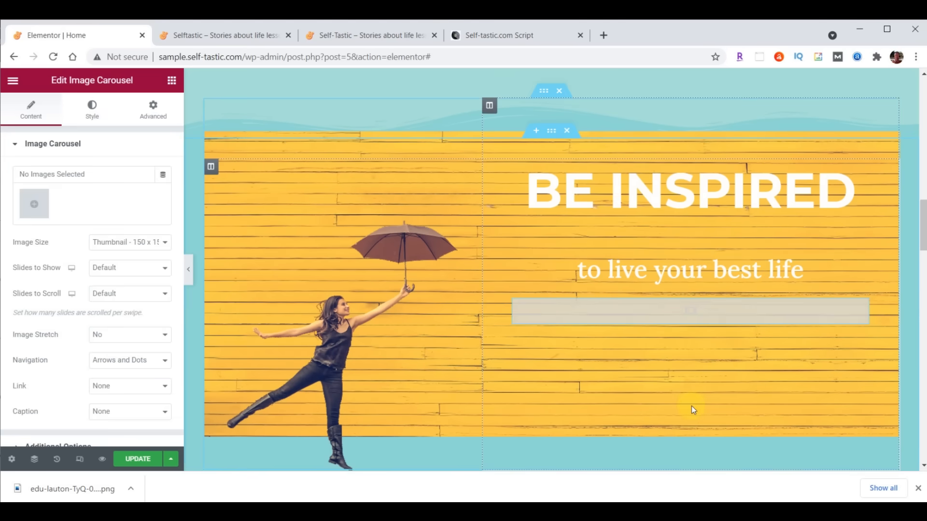
- Upload inspirational-01 through 06 into a new gallery and insert it into the carousel
left_click(36, 205)
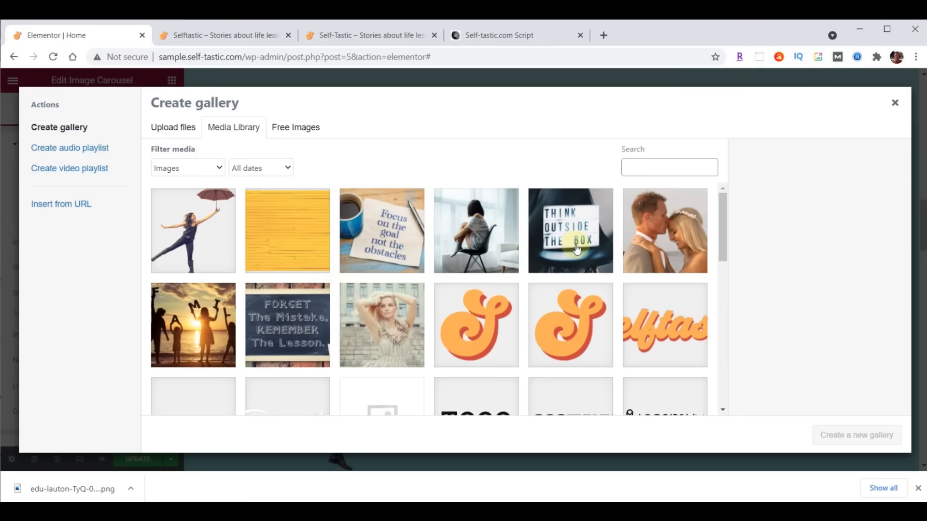
key("alt+Tab")
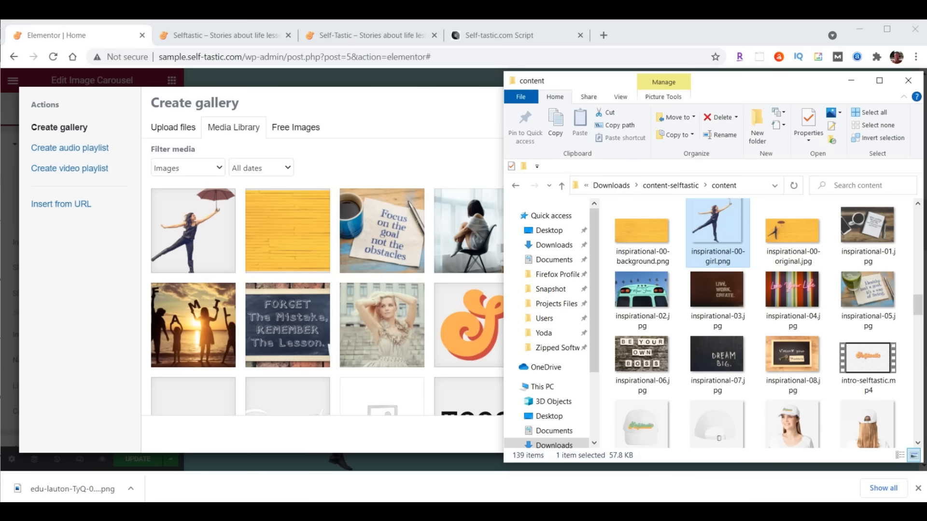
left_click(868, 236)
left_click(645, 371, "shift")
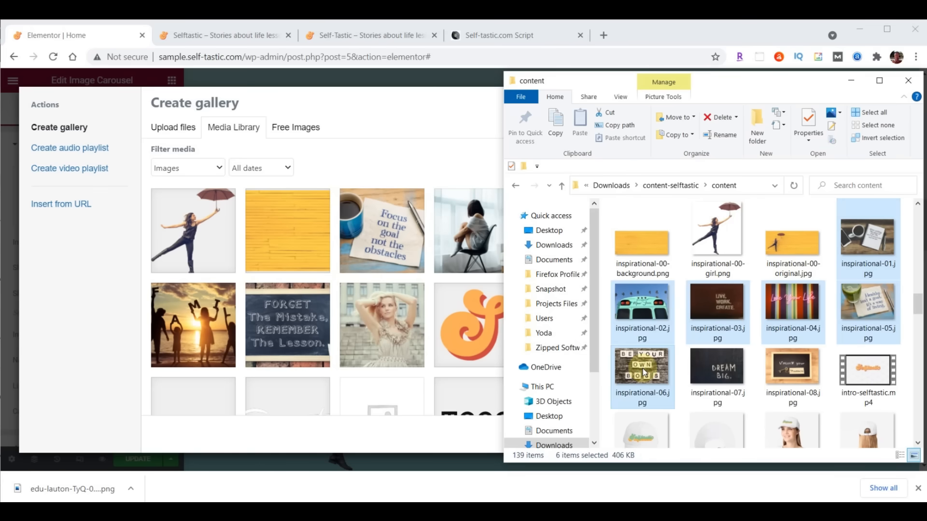
left_click_drag(645, 372, 294, 276)
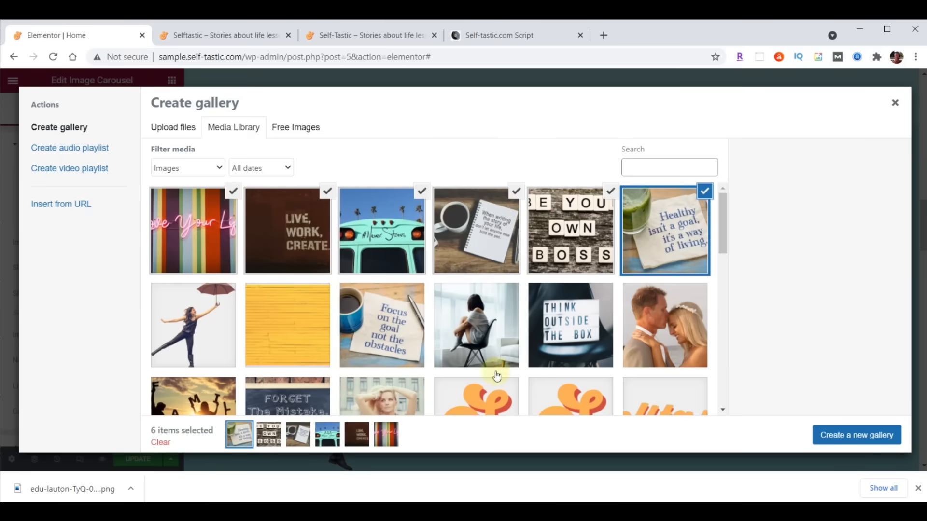
left_click(862, 437)
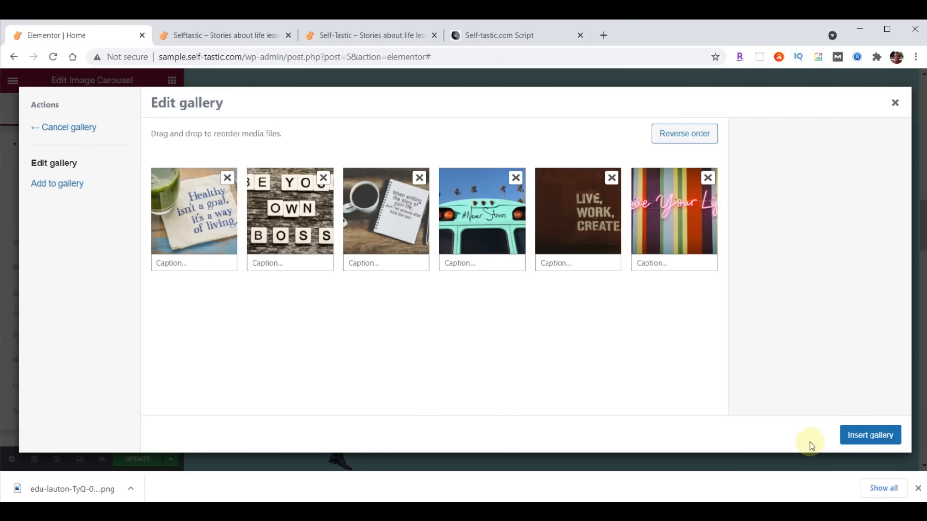
left_click(879, 436)
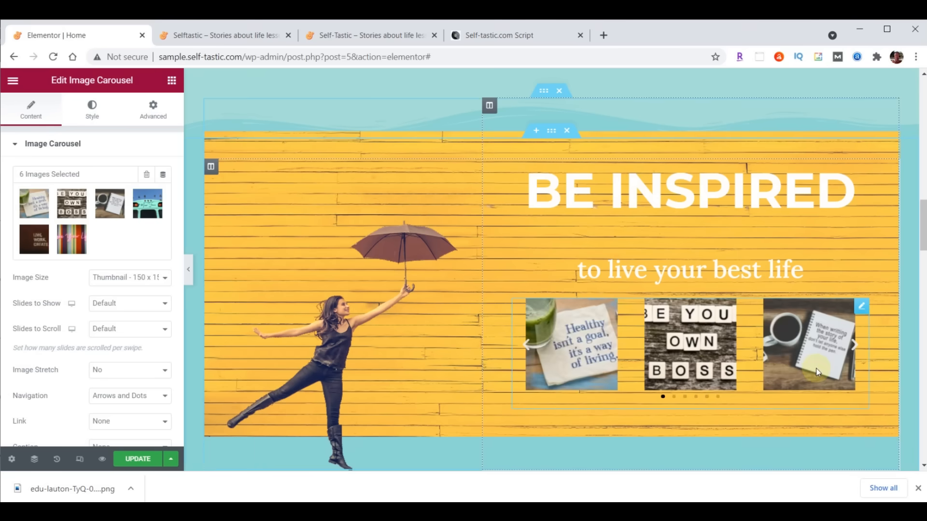
- Show the carousel at Large image size, one slide per view, with images stretched
left_click(105, 280)
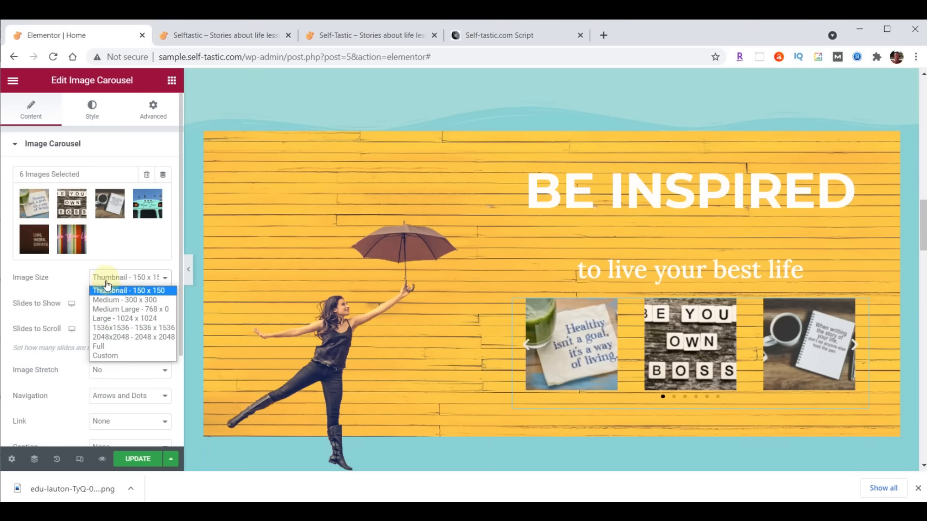
left_click(114, 318)
left_click(114, 316)
left_click(114, 316)
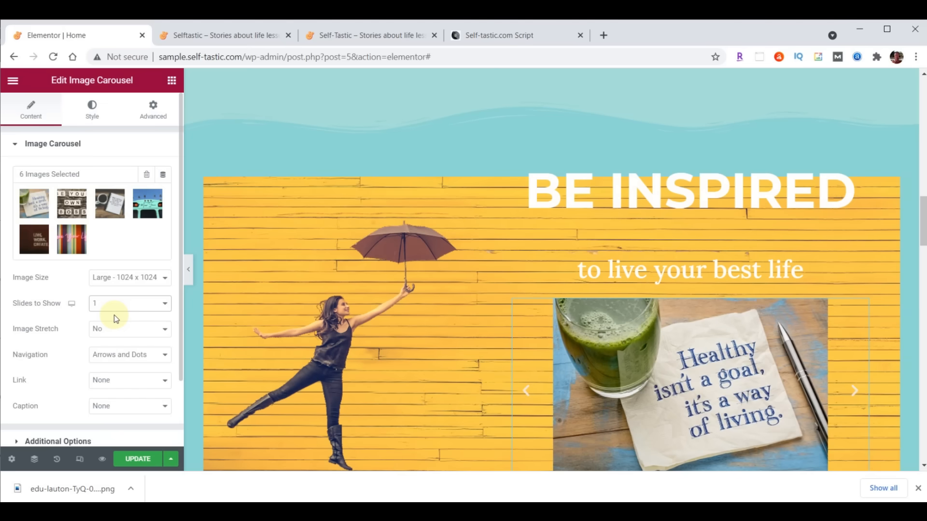
left_click(115, 331)
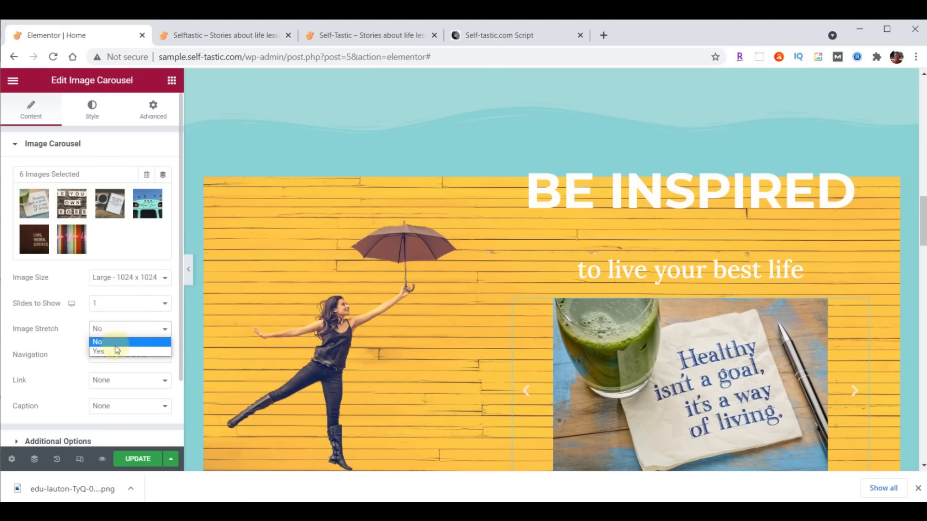
left_click(115, 350)
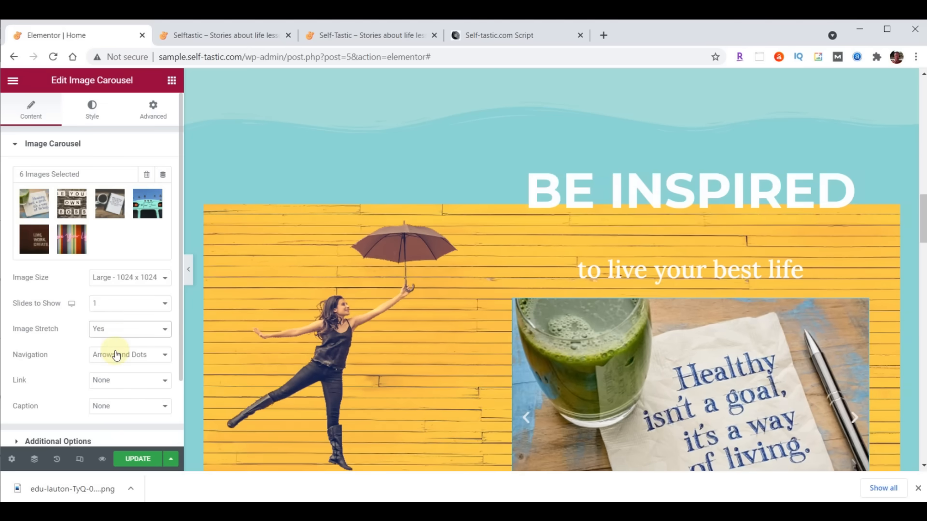
scroll(413, 350, "down", 3)
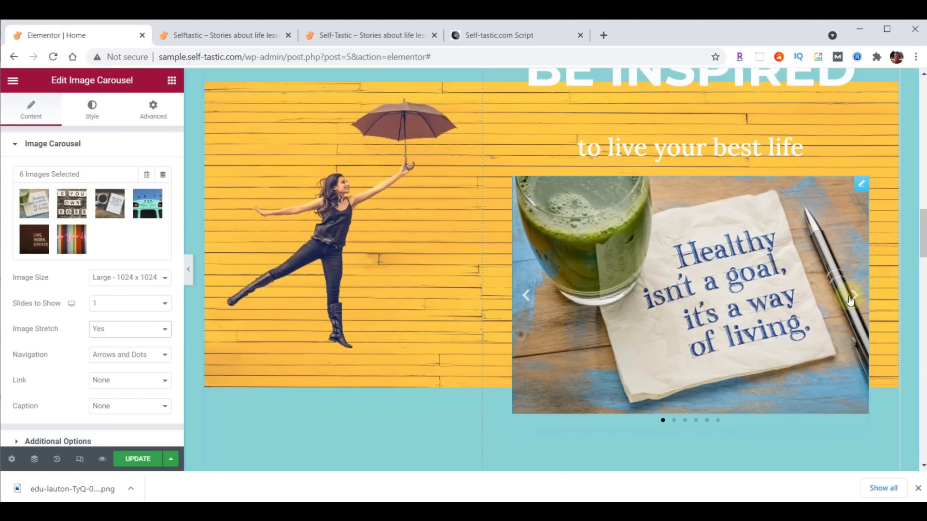
left_click(525, 296)
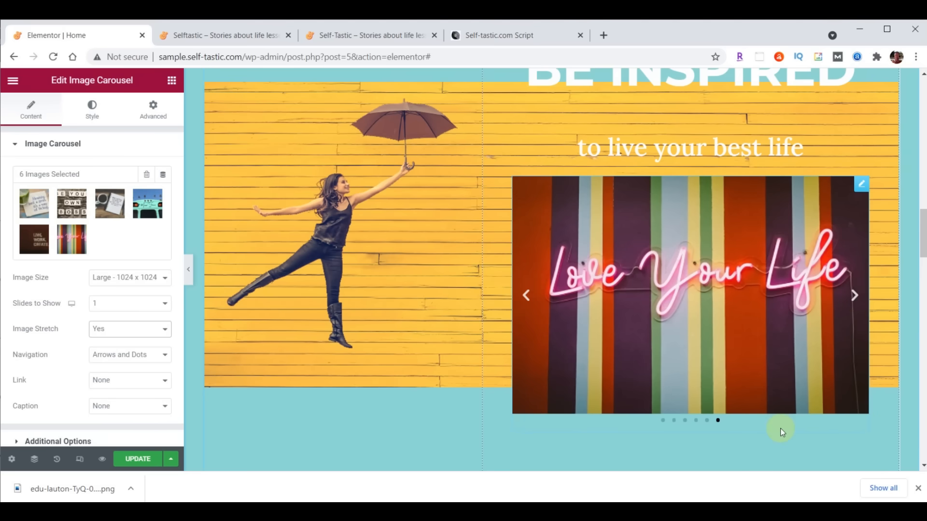
- Set the carousel navigation to None and expand Additional Options
left_click(144, 360)
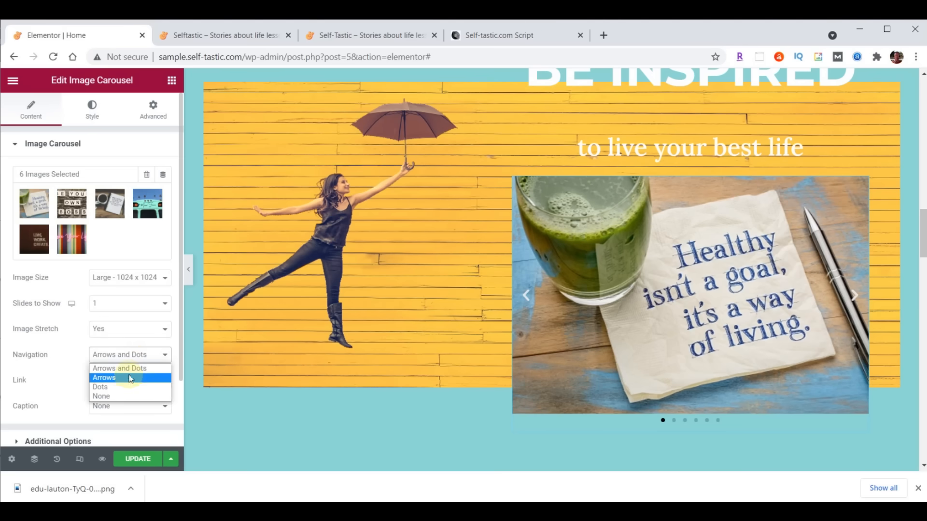
left_click(129, 396)
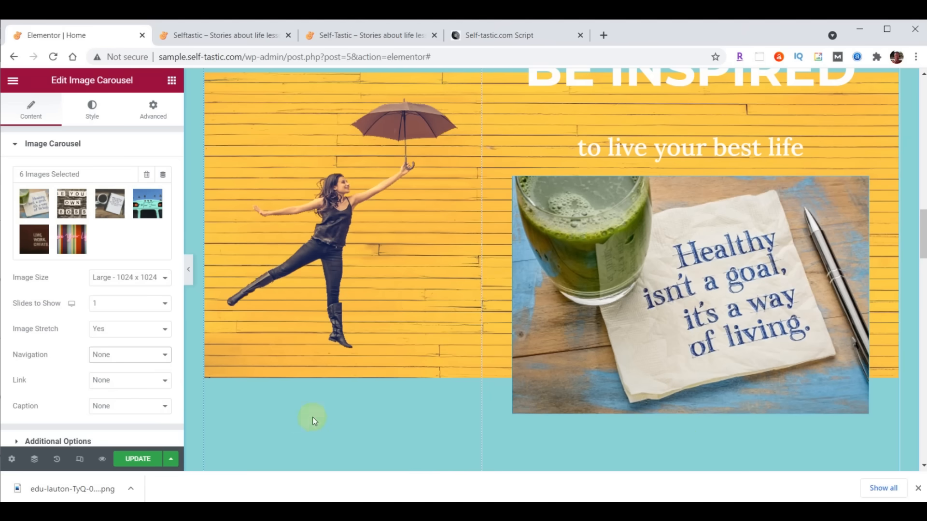
scroll(37, 357, "down", 2)
left_click(38, 361)
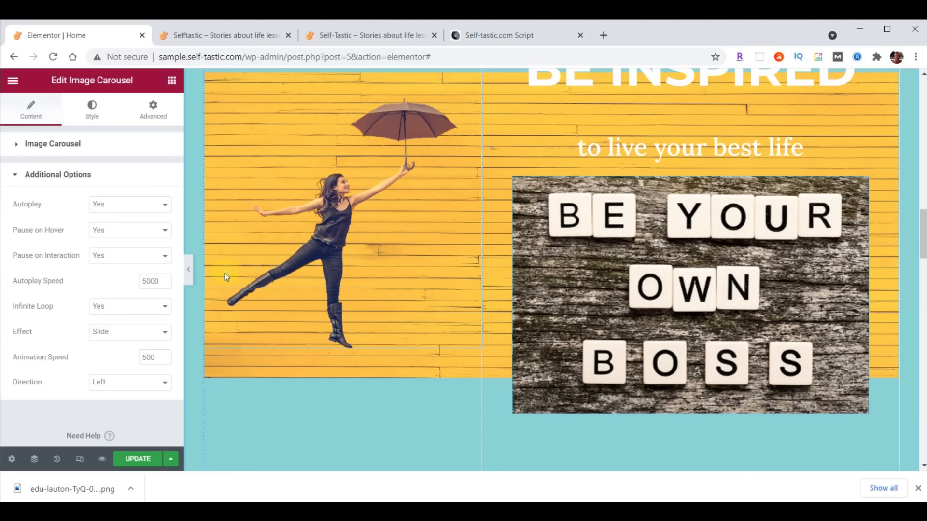
- Turn off the carousel's Pause on Hover, switch its effect to Fade, and update the page
left_click(109, 230)
left_click(111, 251)
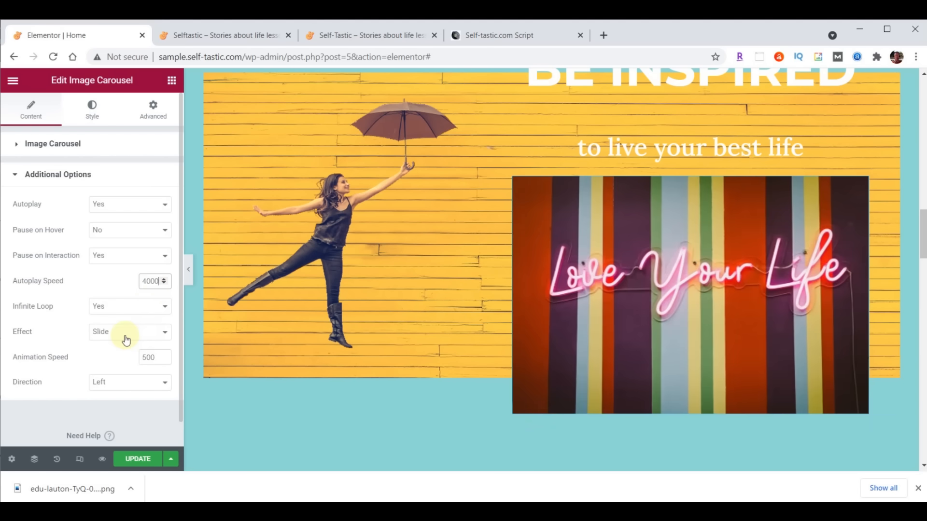
left_click(125, 337)
left_click(121, 354)
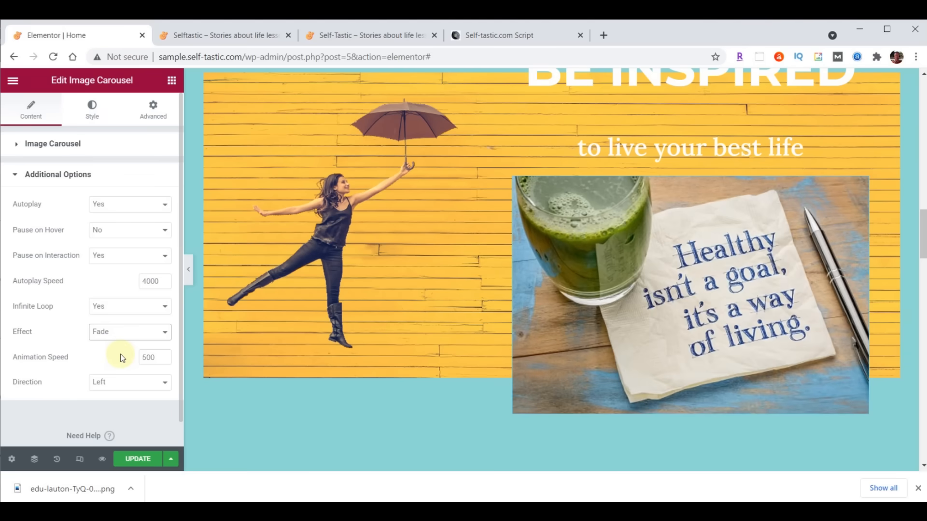
scroll(437, 360, "up", 6)
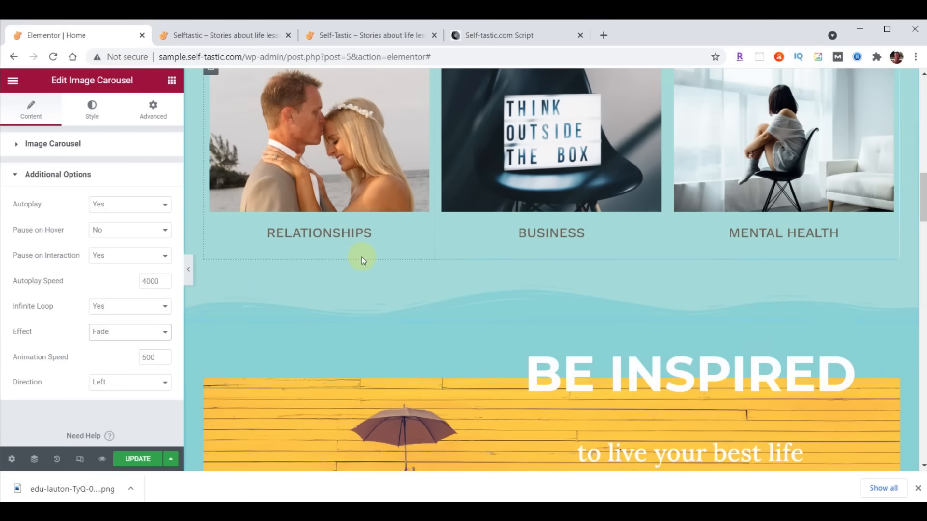
left_click(140, 460)
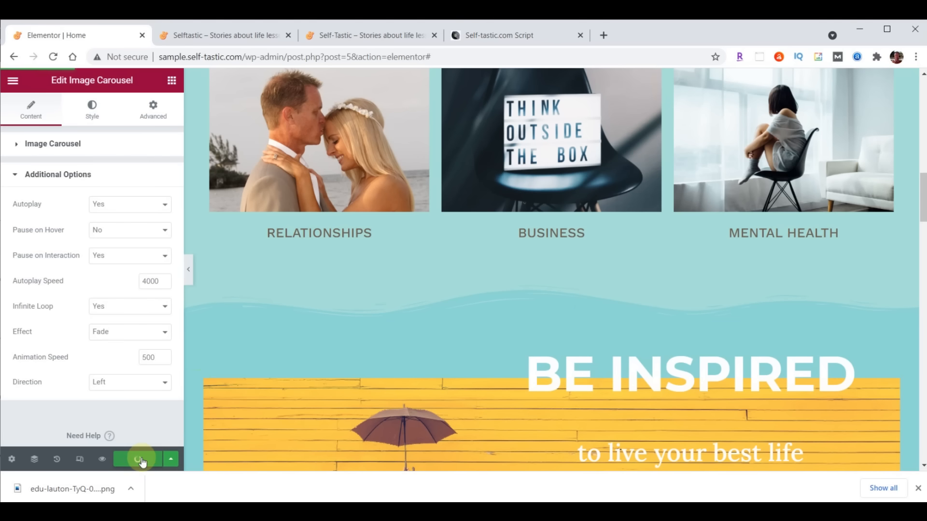
- Reload the live site to check the fading carousel, then return to the Elementor editor
left_click(234, 38)
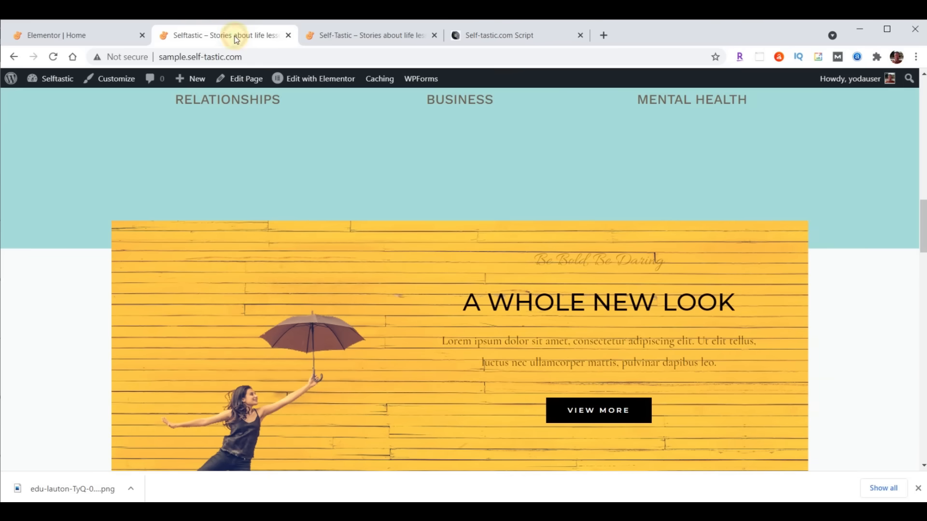
left_click(53, 57)
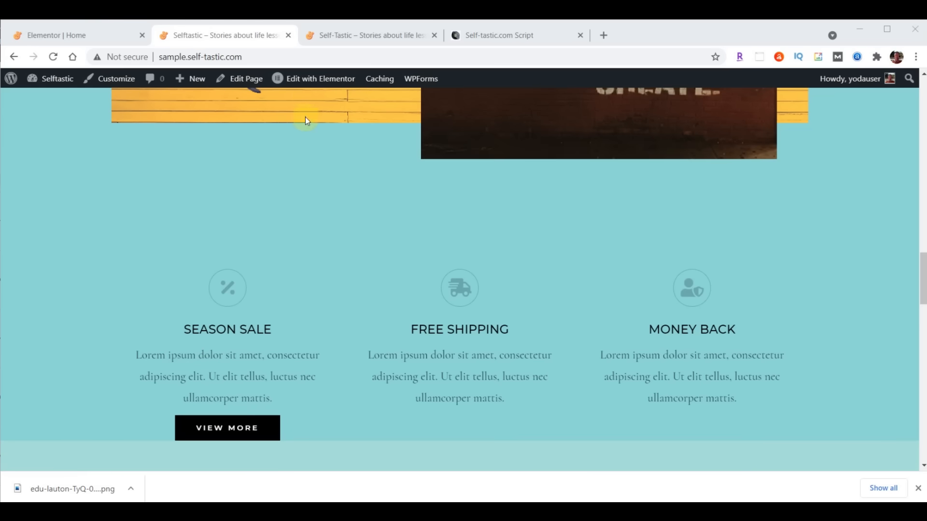
left_click(77, 35)
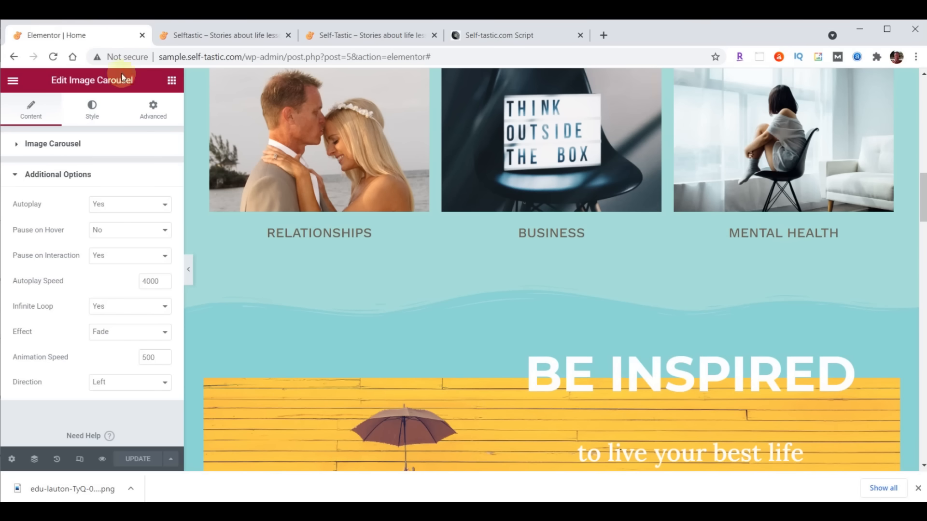
- Drag the feature columns into the logo section and delete the logo carousel
scroll(645, 305, "down", 10)
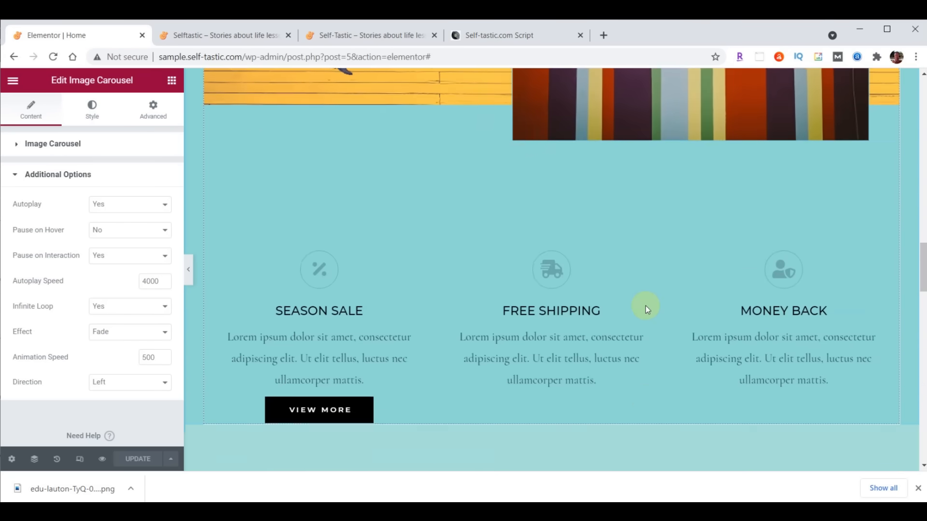
scroll(645, 305, "down", 2)
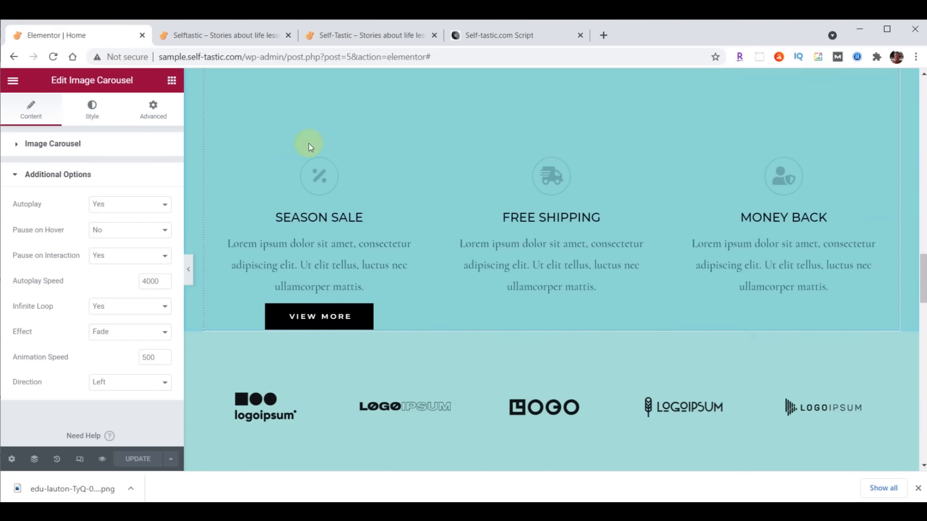
left_click_drag(537, 153, 551, 249)
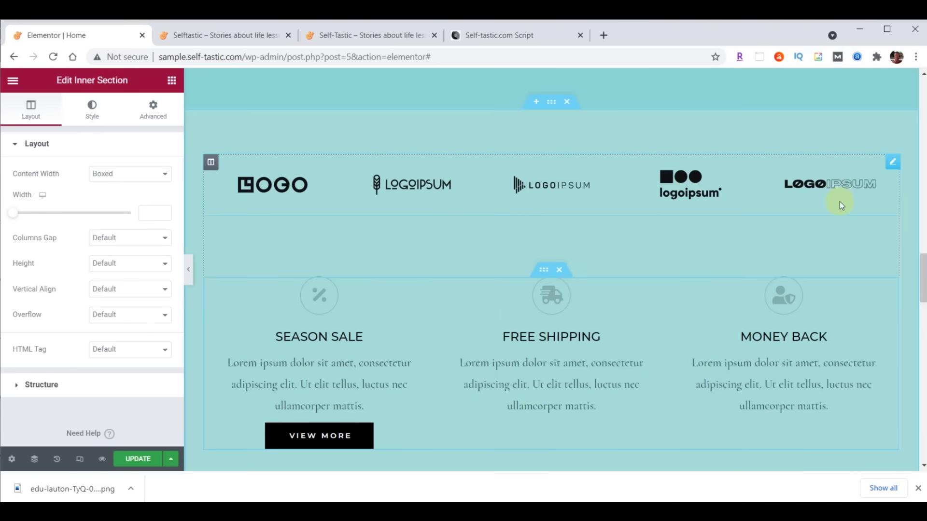
right_click(892, 165)
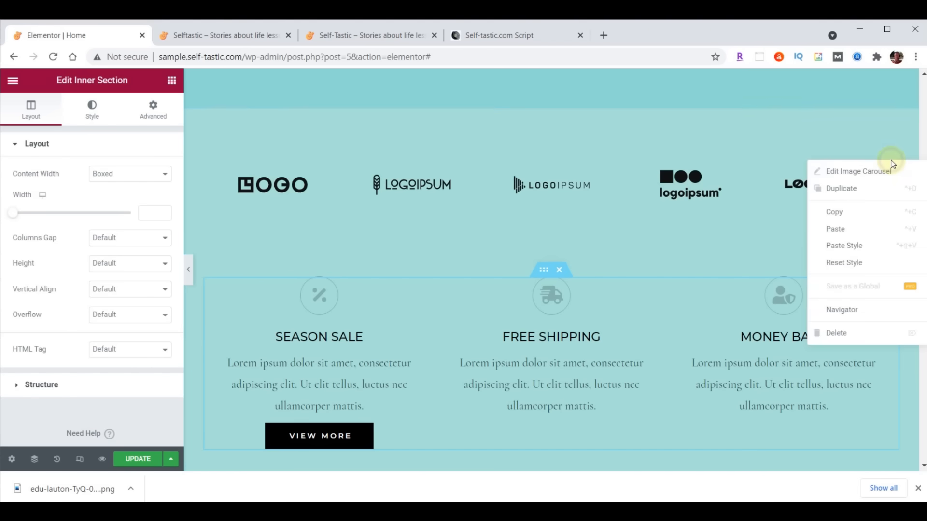
left_click(834, 332)
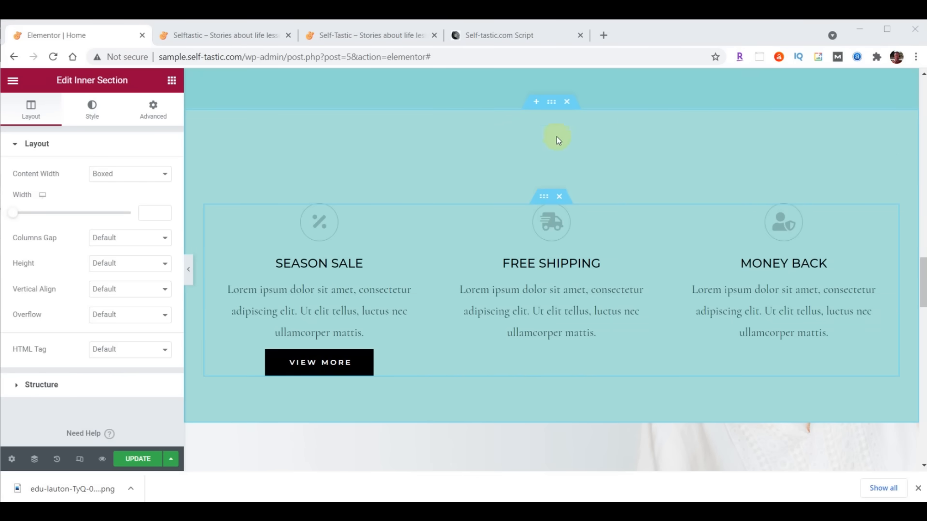
- Add a top Waves Brush shape divider in #8DD7D6, height 60, to the features section
left_click(552, 103)
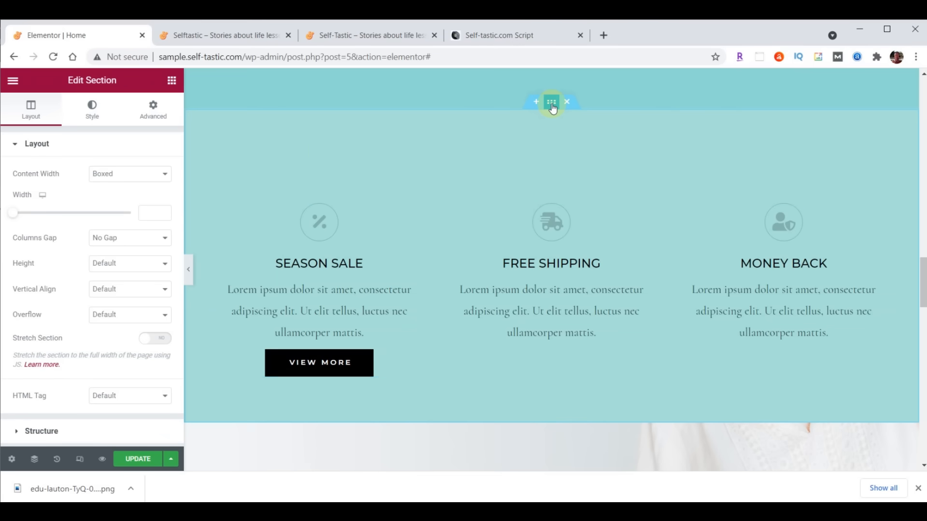
left_click(92, 110)
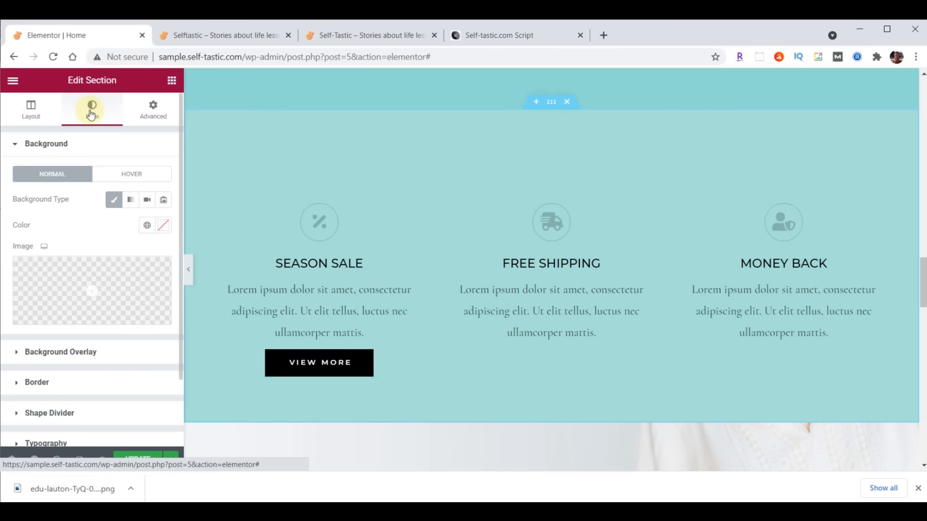
left_click(51, 414)
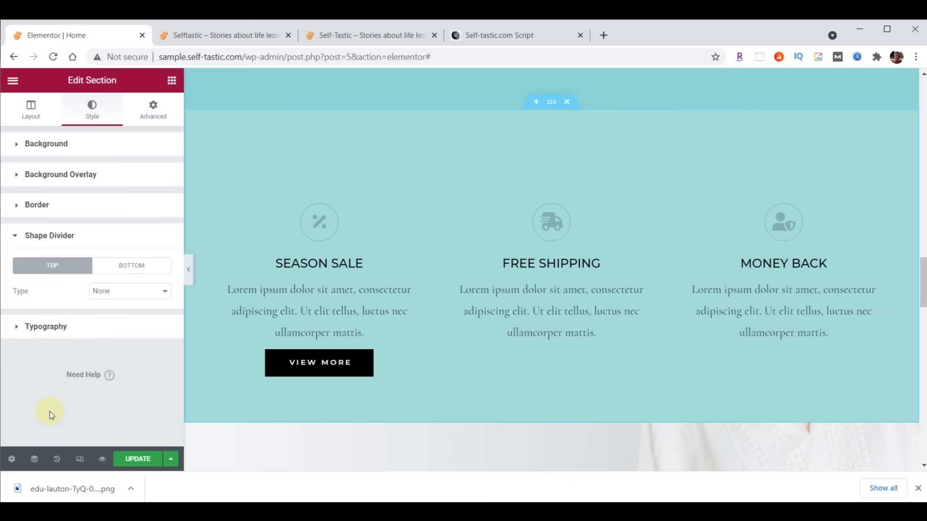
left_click(140, 292)
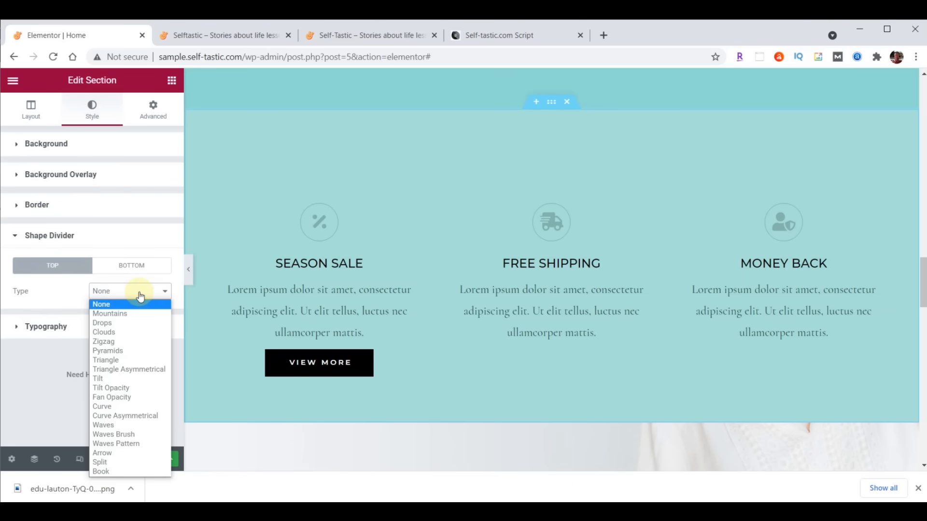
left_click(129, 435)
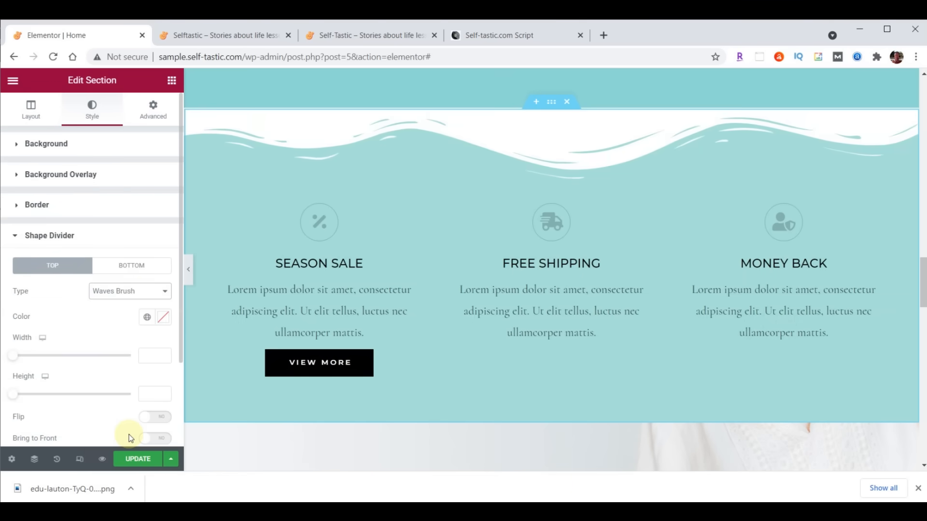
left_click(163, 317)
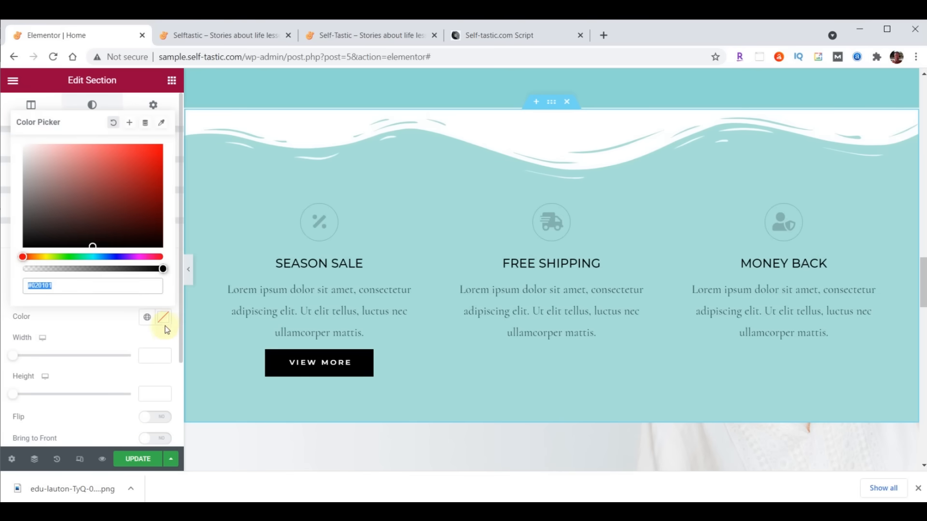
type("#8DD7D6")
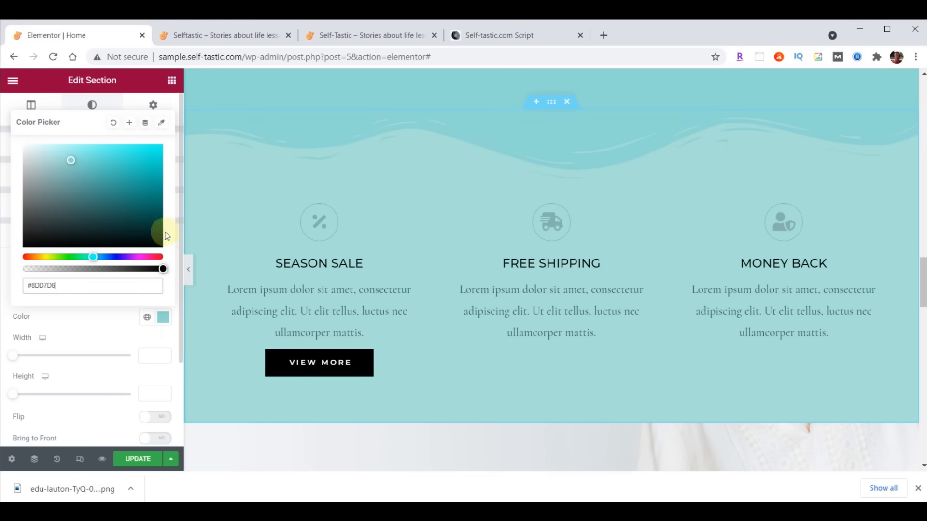
left_click(164, 318)
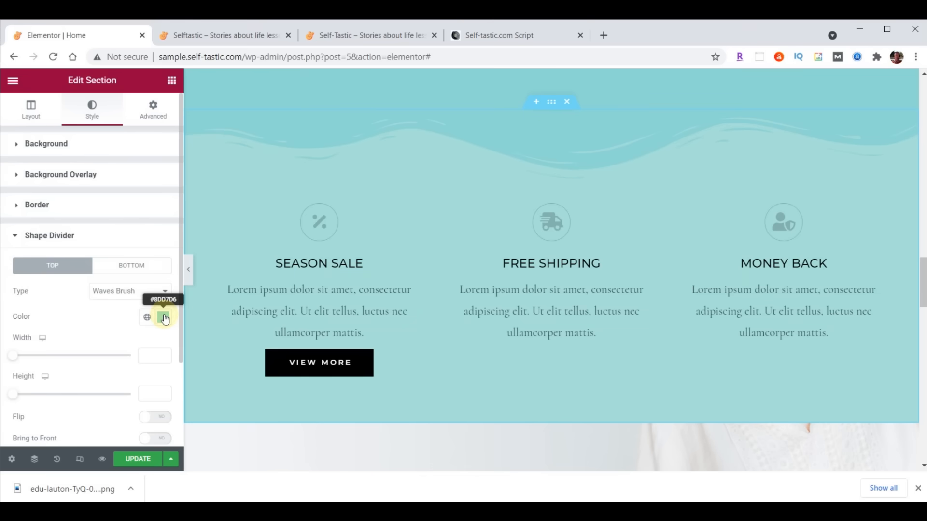
left_click(156, 392)
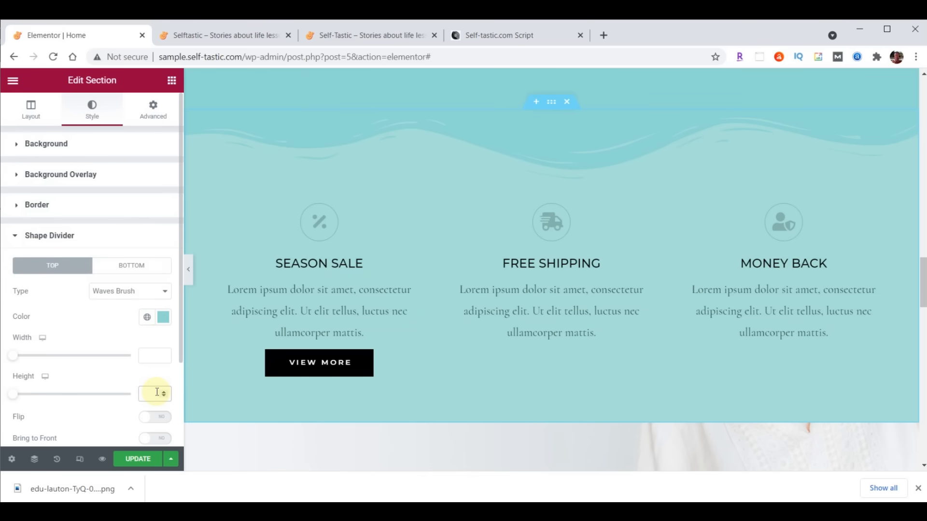
type("60")
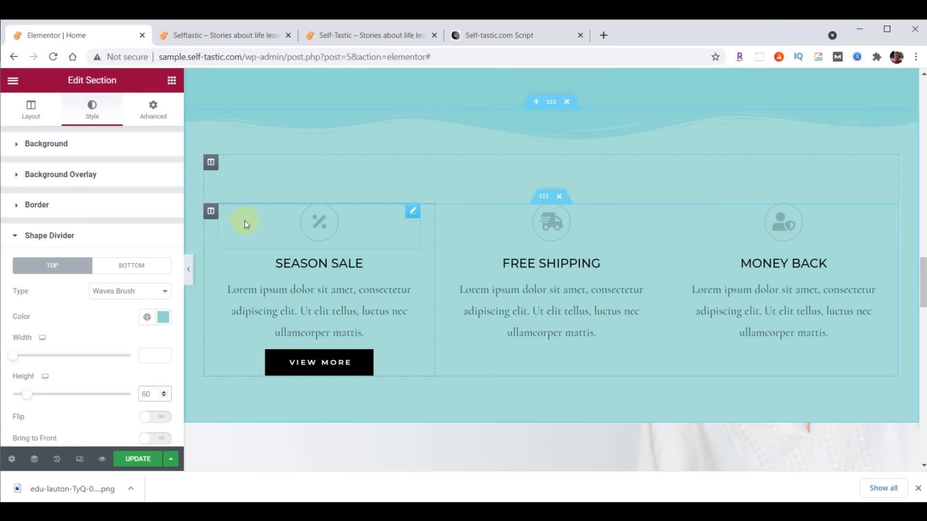
- Set the Season Sale column's right and left padding to 20
left_click(211, 212)
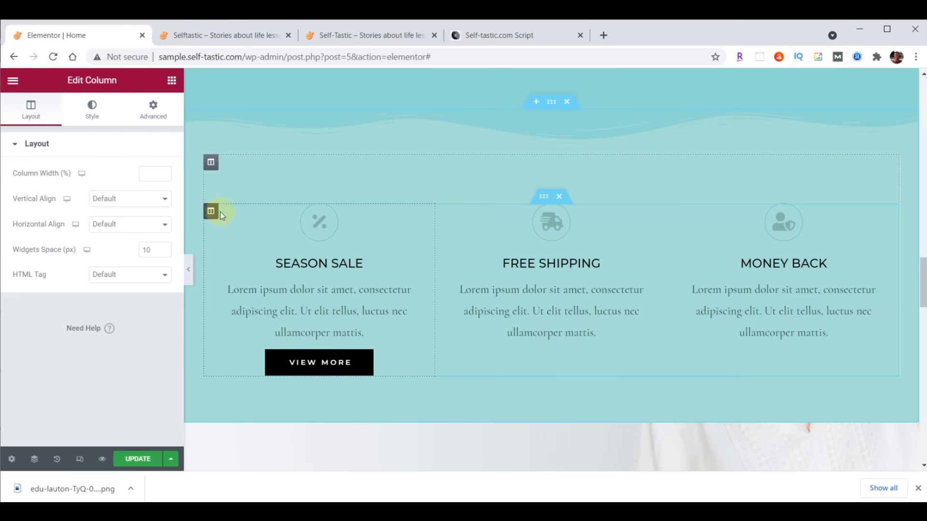
left_click(154, 114)
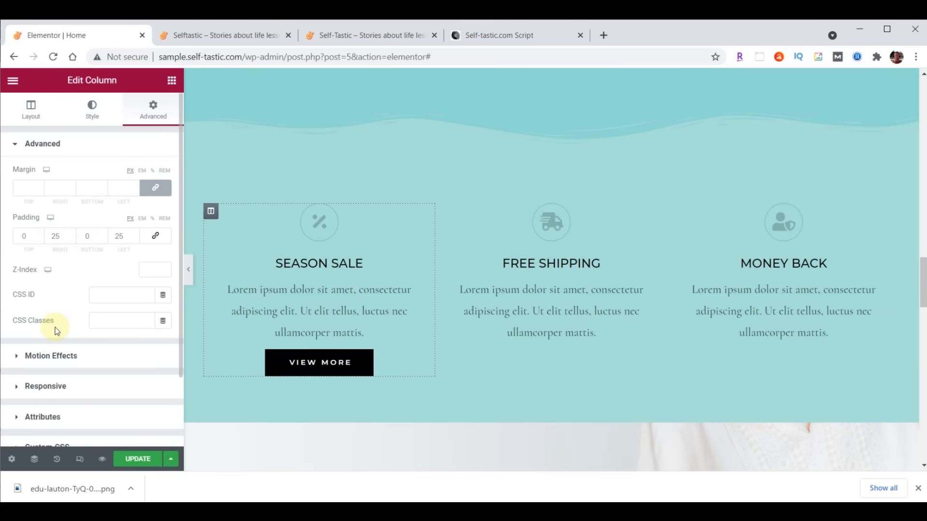
double_click(56, 236)
type("20")
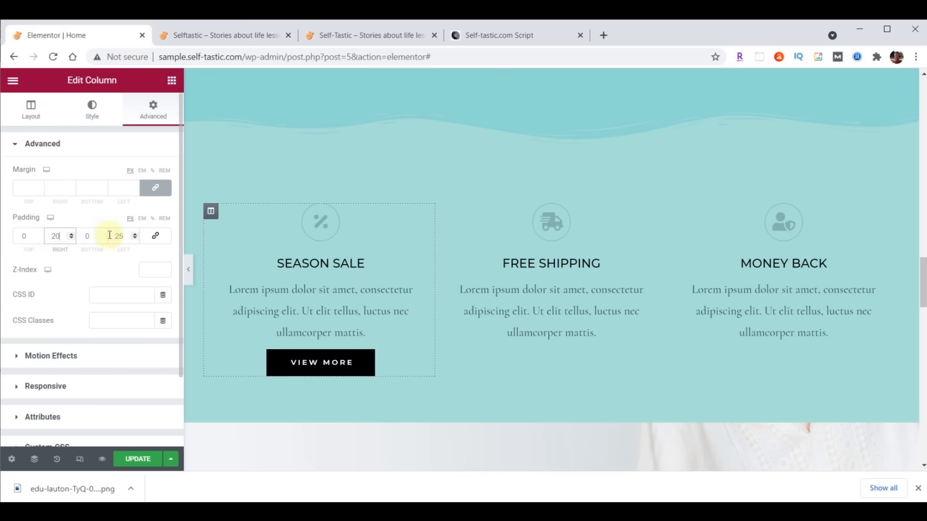
double_click(117, 236)
type("20")
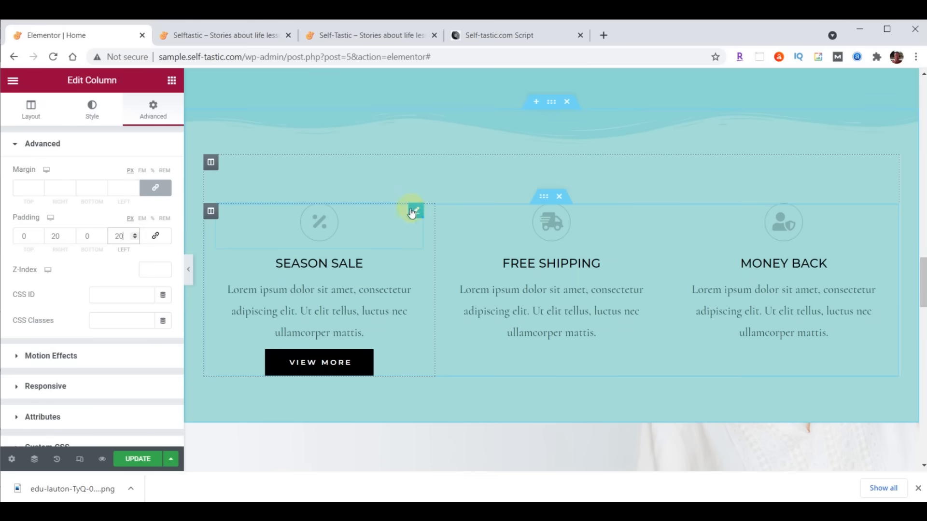
left_click(416, 212)
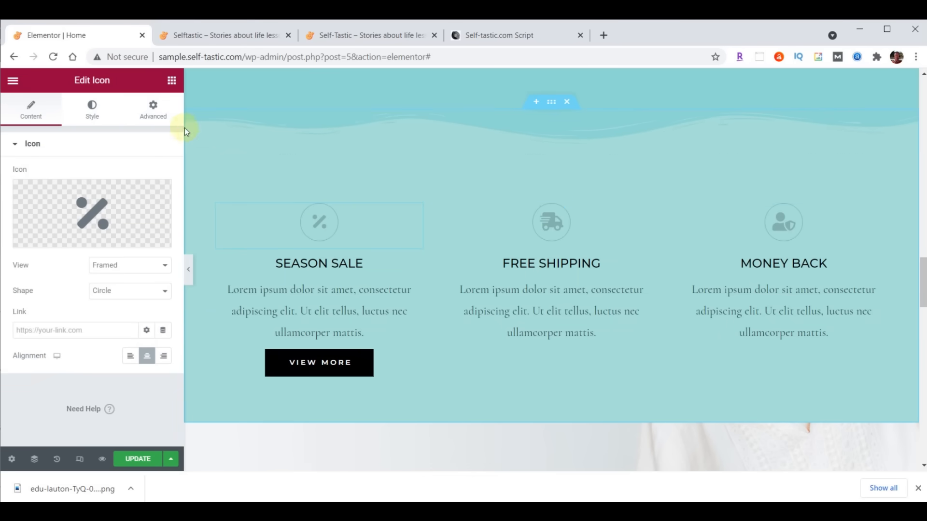
- Colour the SEASON SALE heading text dark brown #473C31
left_click(92, 112)
left_click(163, 199)
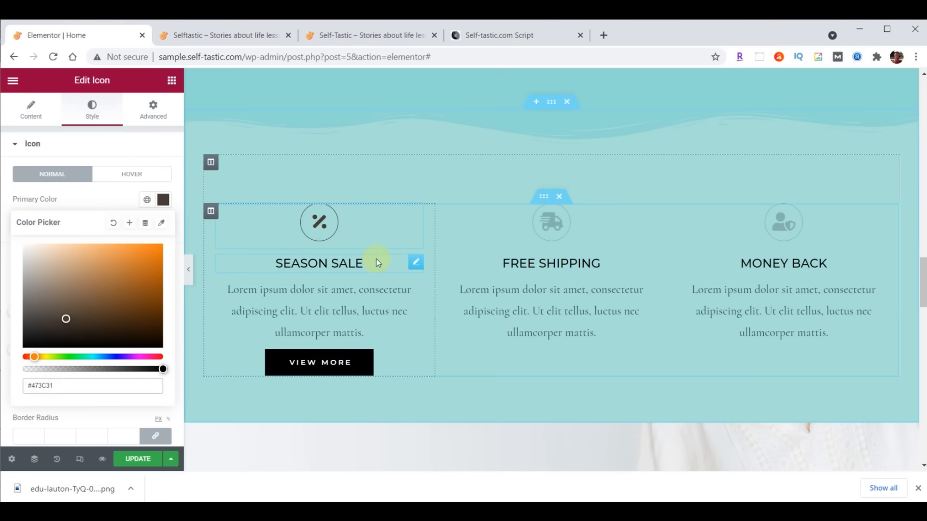
left_click(416, 263)
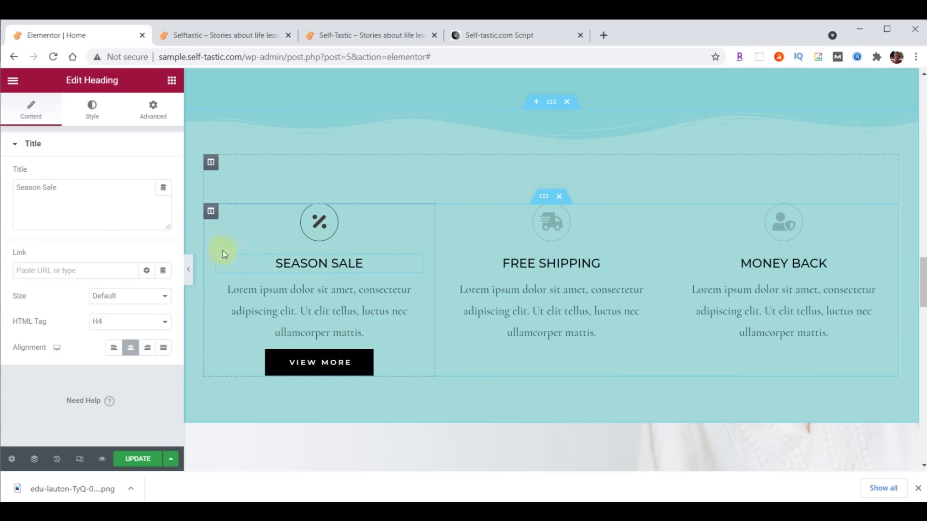
left_click(91, 109)
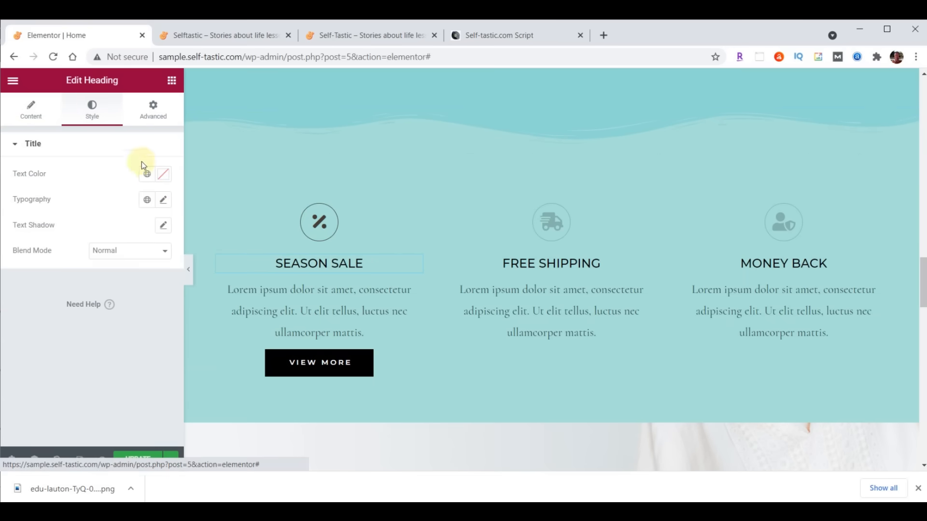
left_click(164, 174)
type("#473C31")
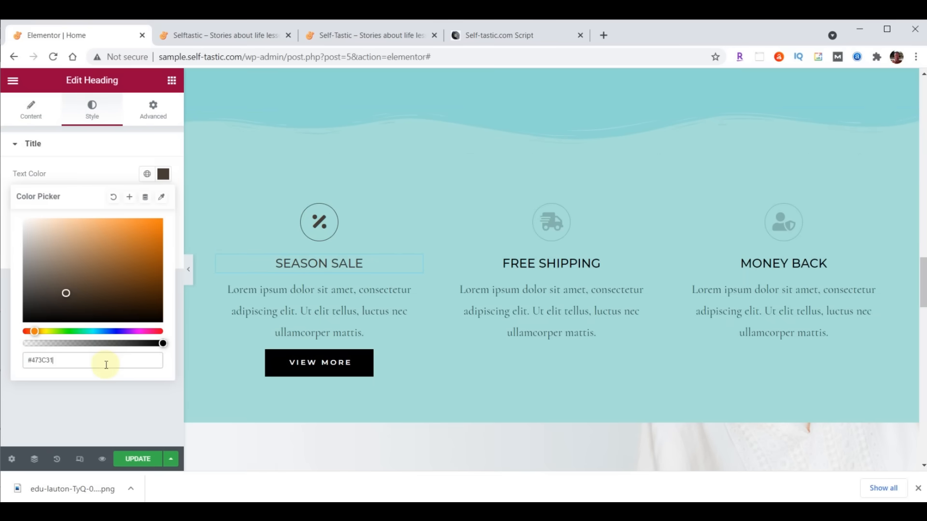
left_click(164, 174)
- Set the heading's typography to Montserrat, size 32, weight 300
left_click(163, 199)
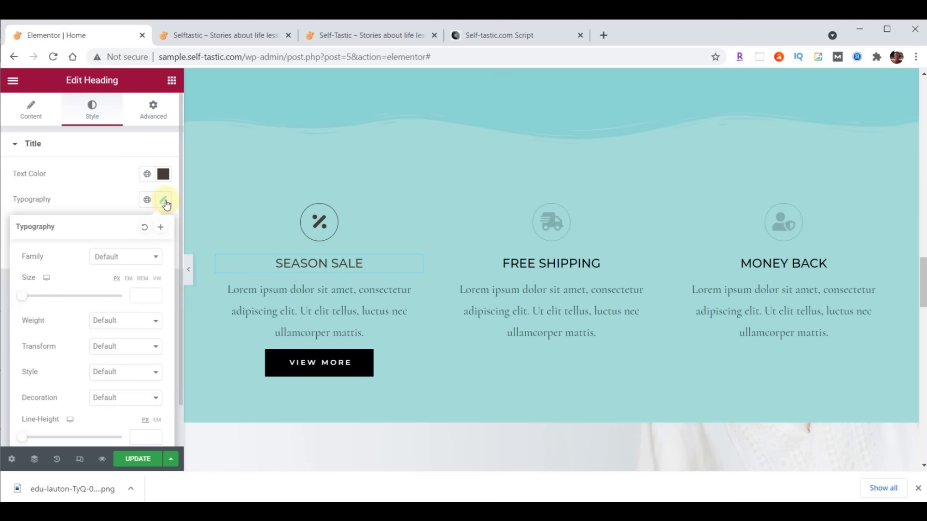
left_click(127, 263)
type("mont")
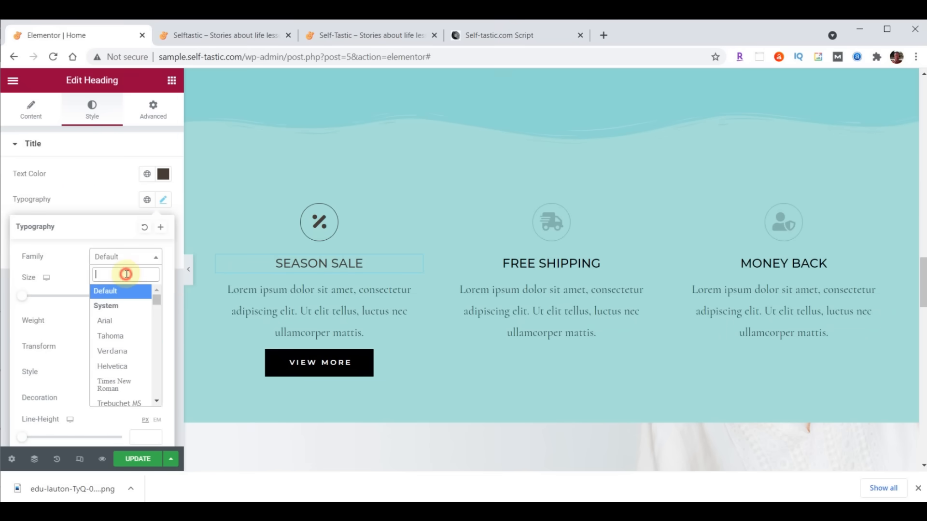
left_click(122, 335)
left_click(148, 294)
type("32")
left_click(139, 321)
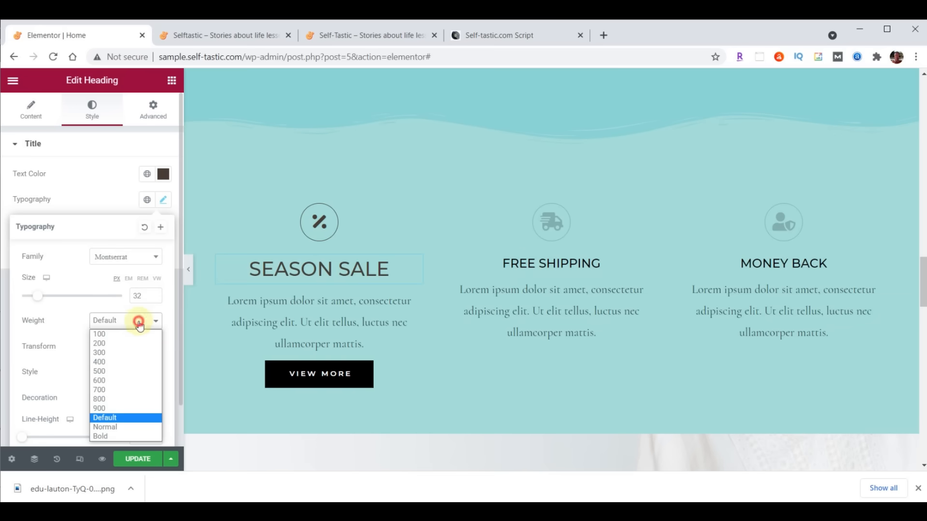
left_click(121, 354)
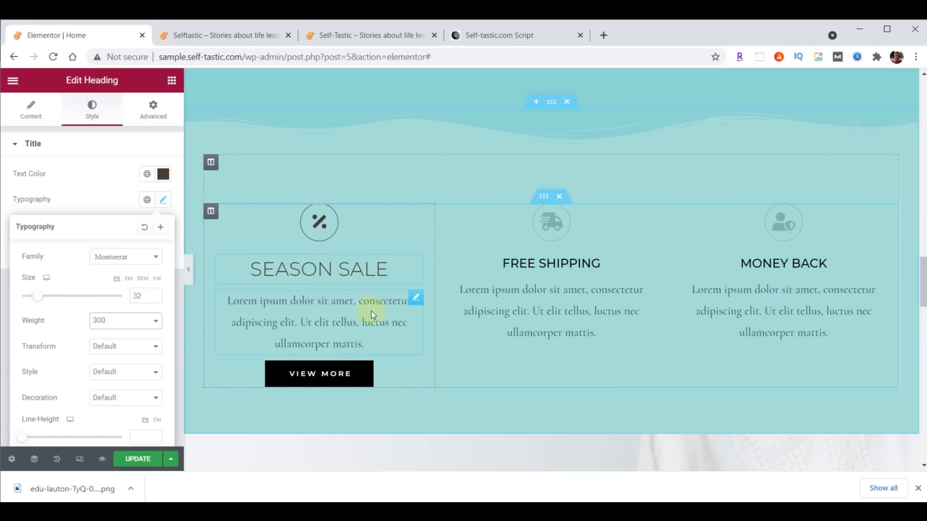
left_click(419, 303)
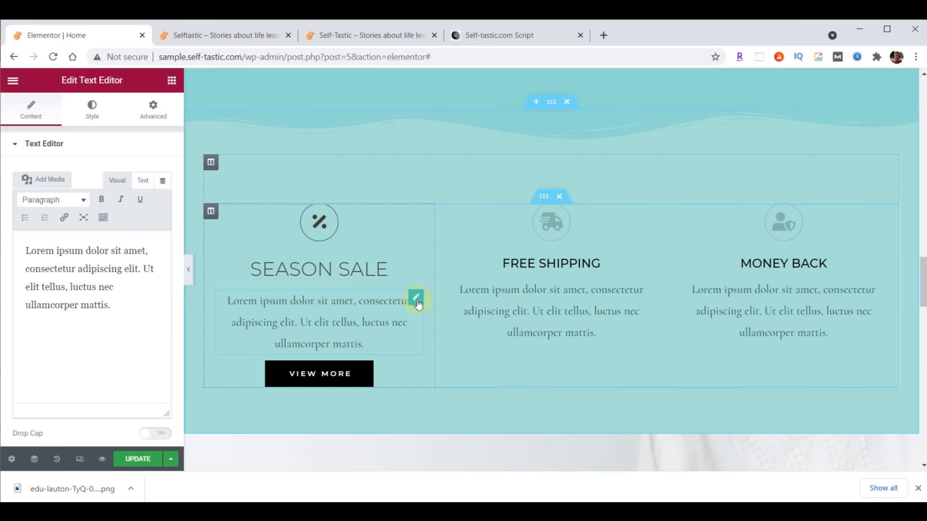
- Justify the Season Sale paragraph and give it Raleway typography at size 21, weight 200
left_click(90, 115)
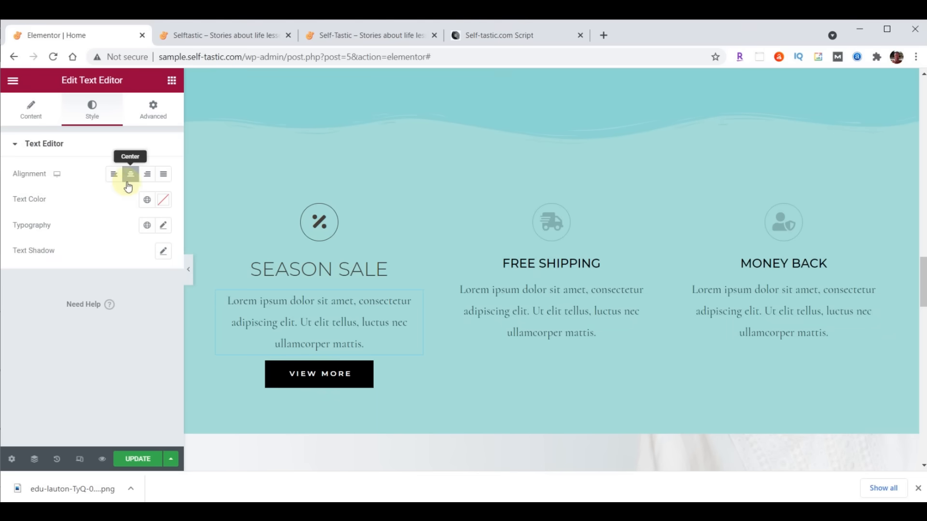
left_click(164, 175)
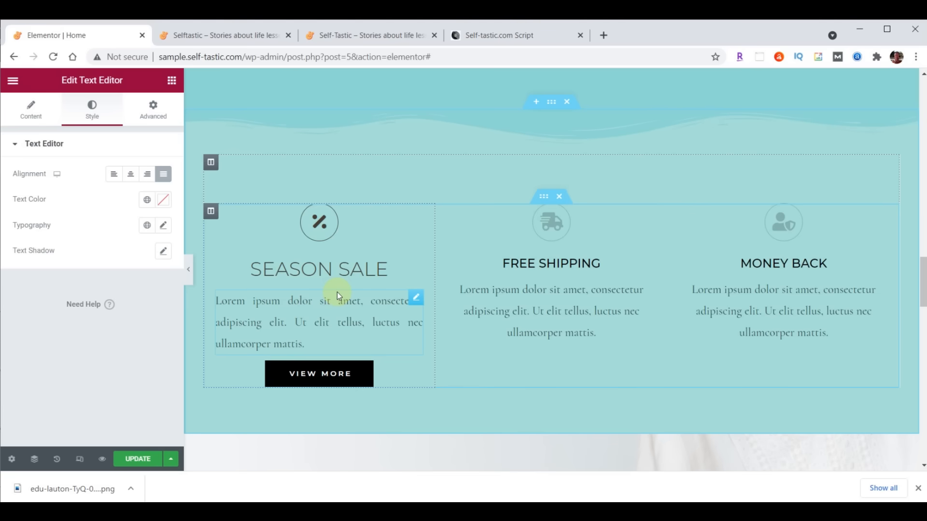
left_click(163, 225)
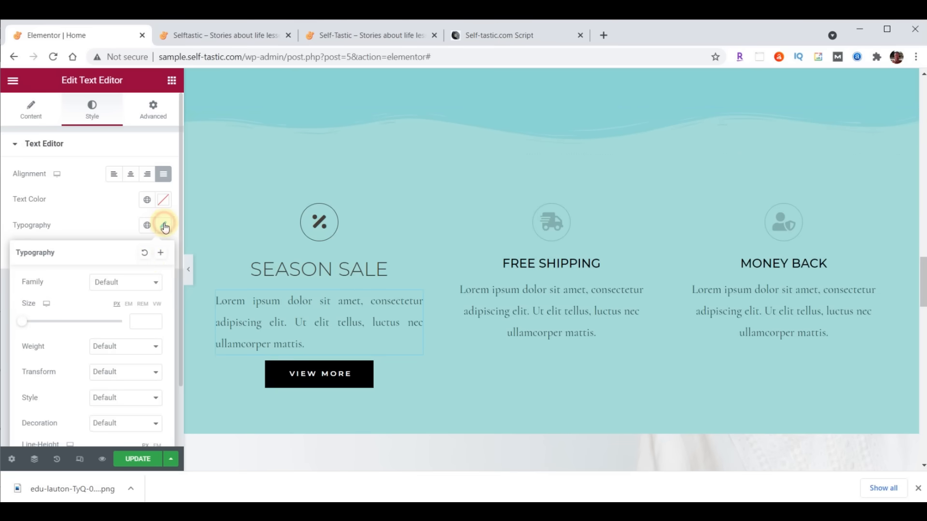
left_click(131, 282)
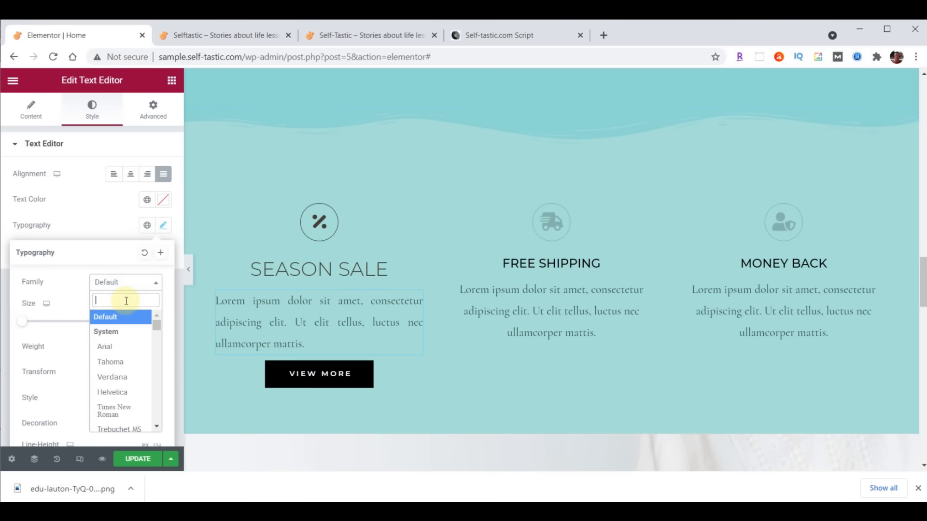
type("Rale")
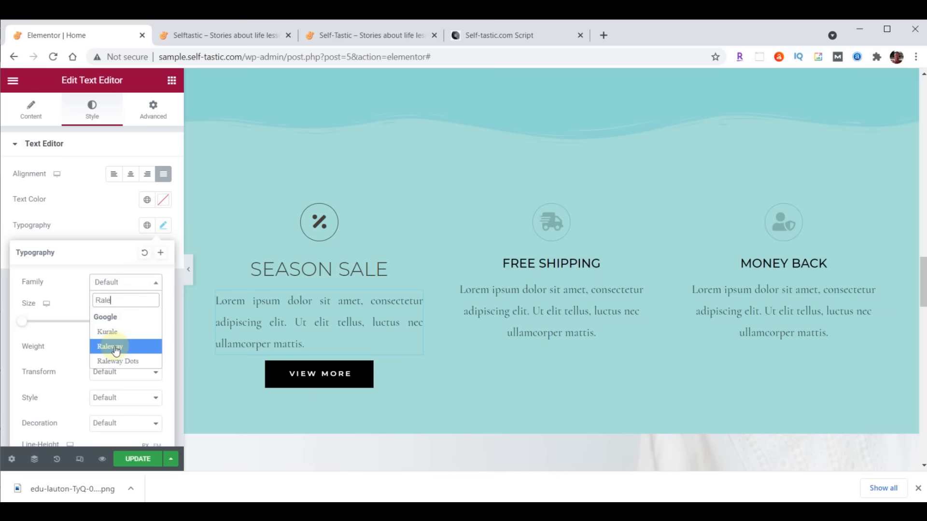
left_click(116, 348)
left_click(135, 321)
type("21")
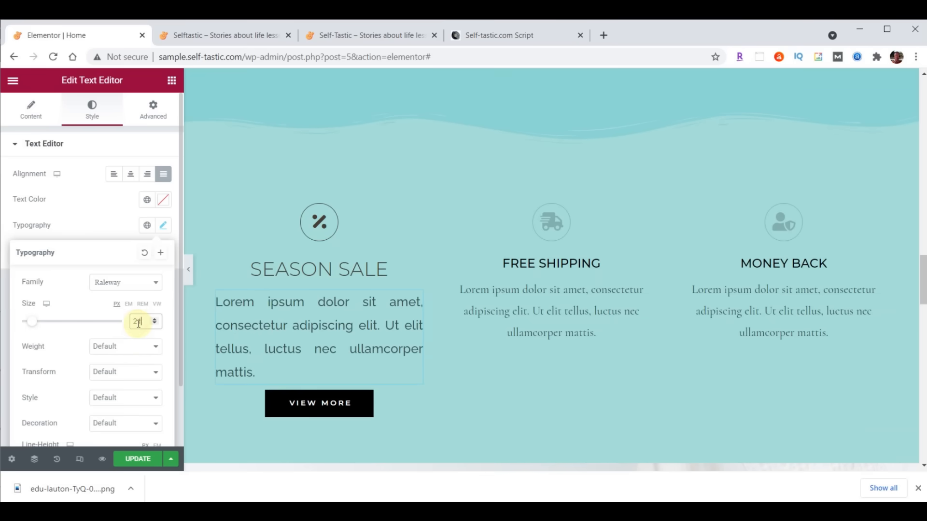
left_click(128, 346)
left_click(127, 369)
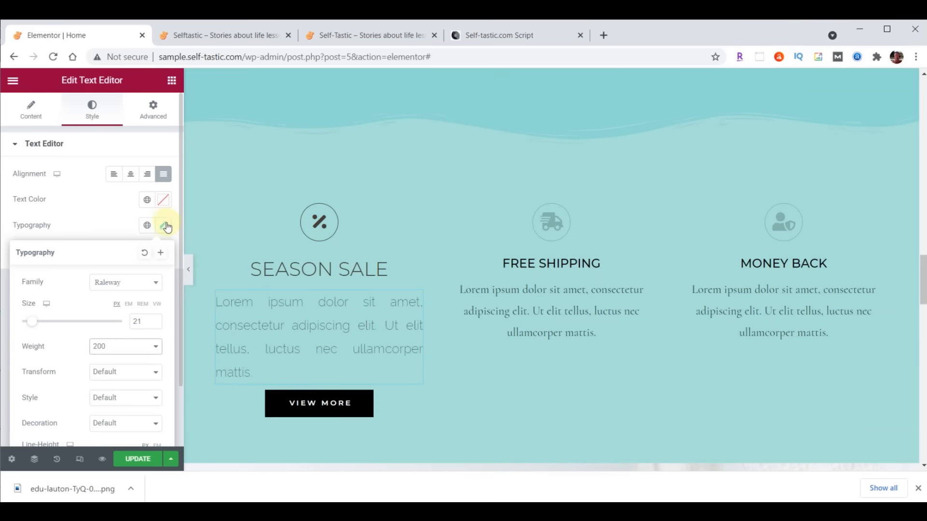
- Set the paragraph's Text Color to #473C31 to match the heading
left_click(164, 200)
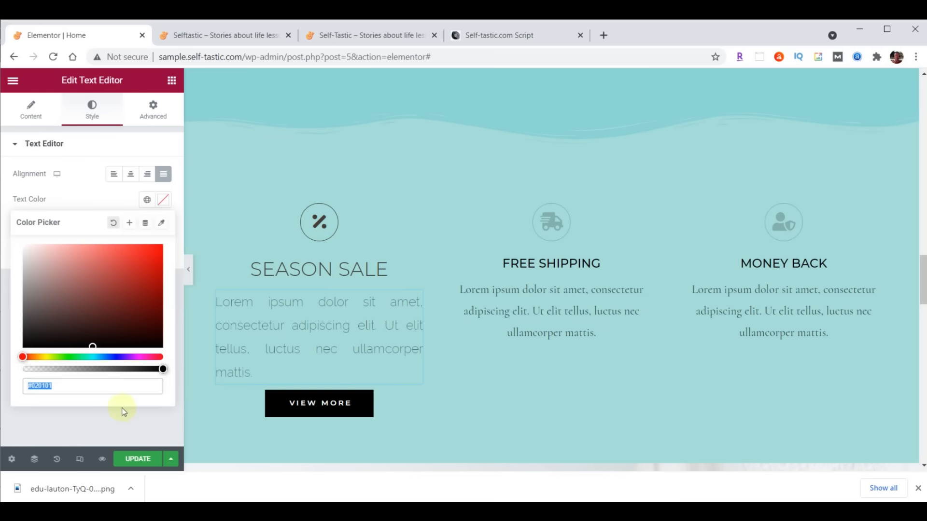
type("#473C31")
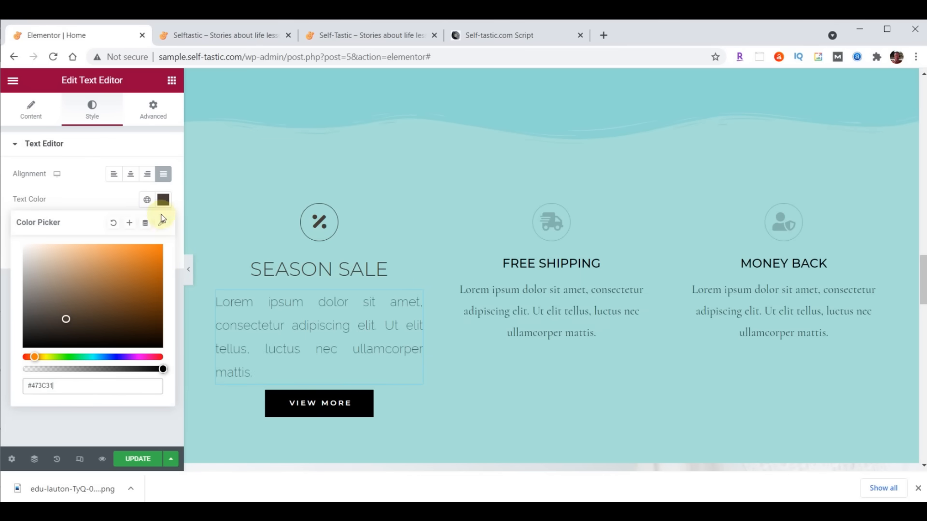
left_click(163, 200)
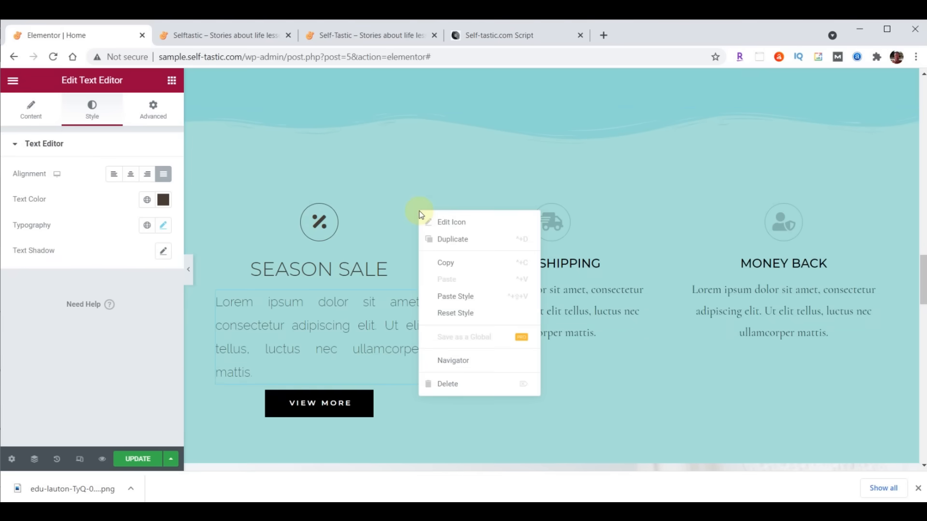
- Paste the Season Sale icon's style onto the Free Shipping and Money Back icons
left_click(451, 263)
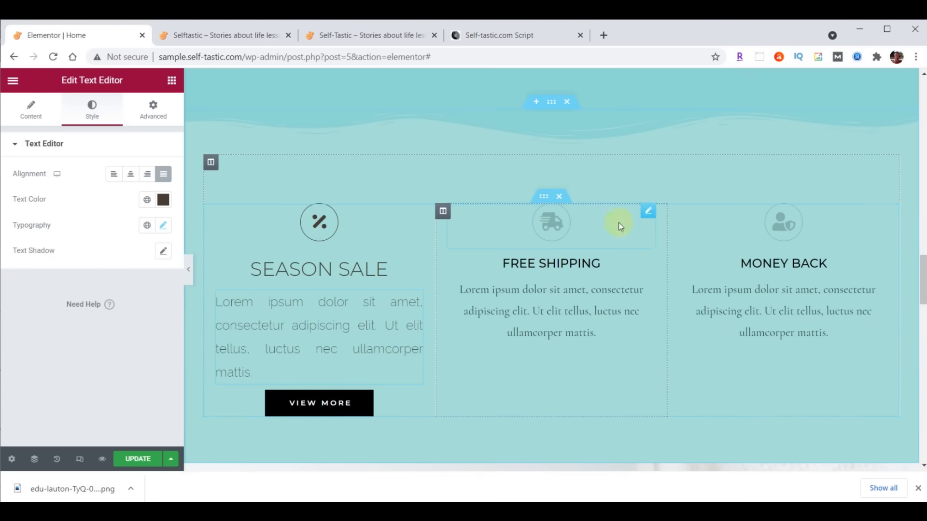
right_click(649, 217)
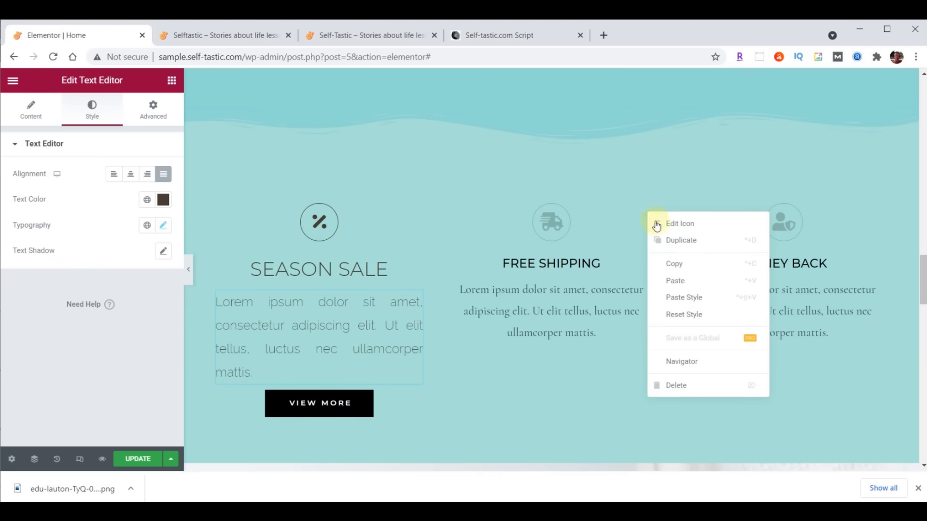
left_click(677, 296)
right_click(878, 216)
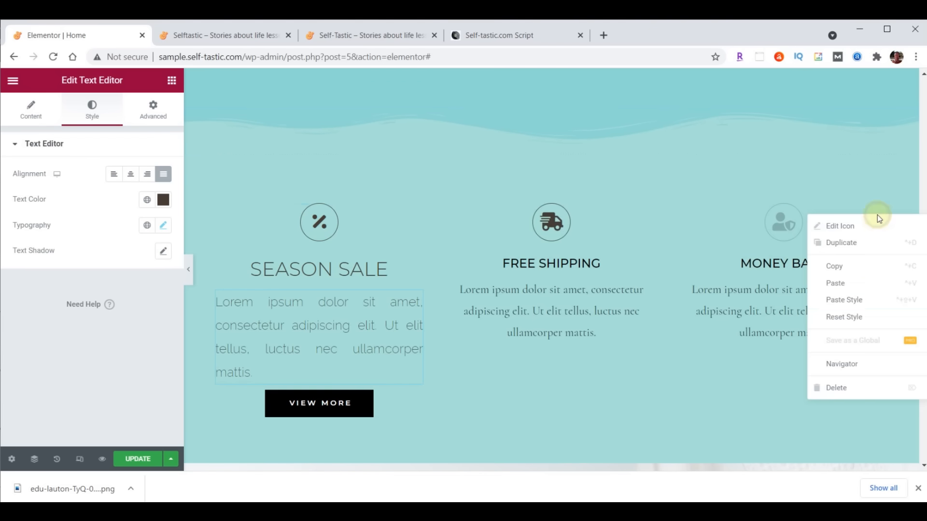
left_click(859, 299)
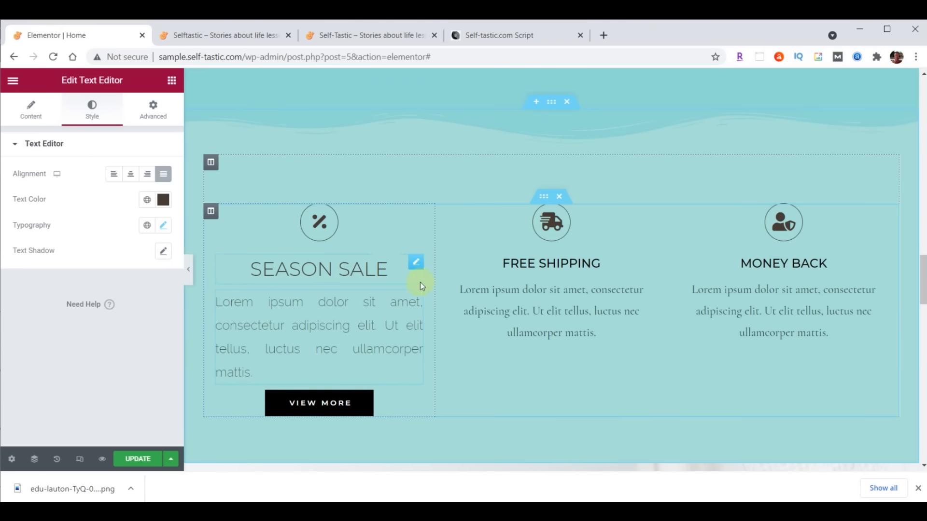
- Copy the Season Sale heading style onto the FREE SHIPPING and MONEY BACK headings
left_click(358, 271)
right_click(412, 267)
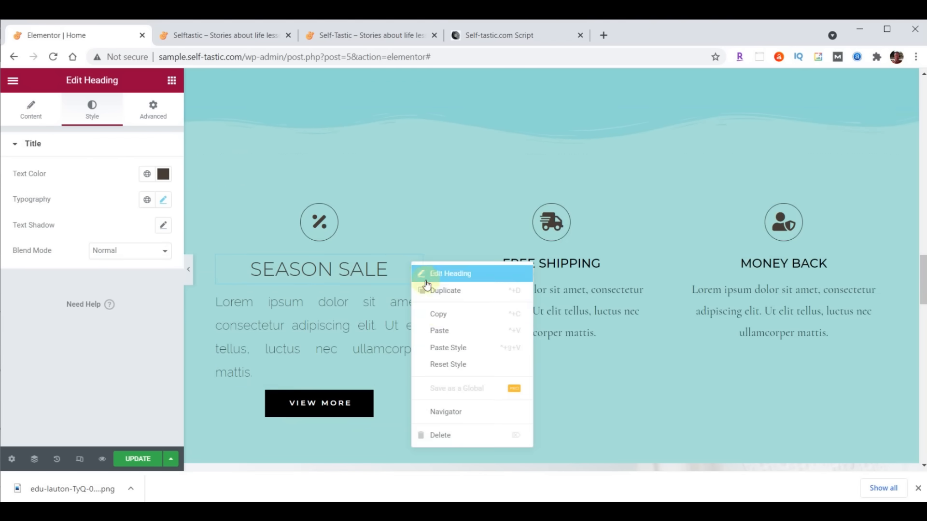
left_click(436, 312)
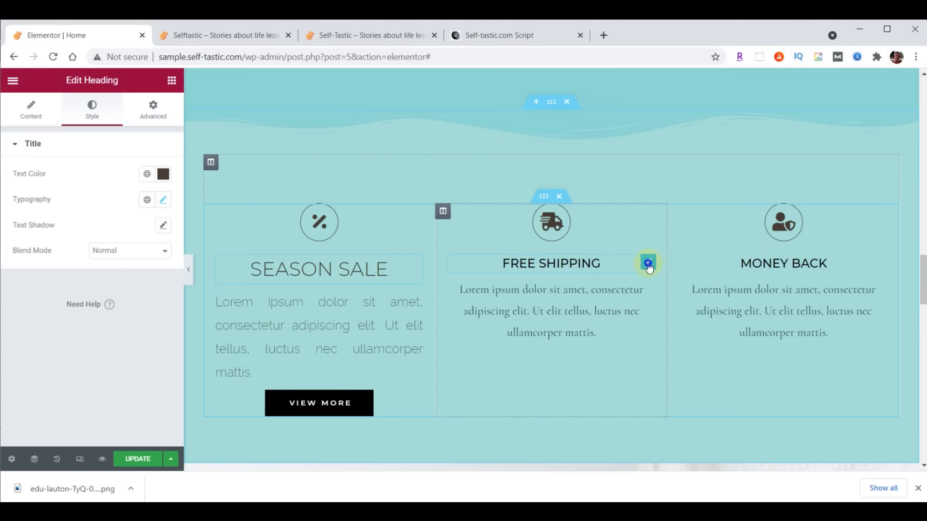
right_click(648, 263)
left_click(697, 347)
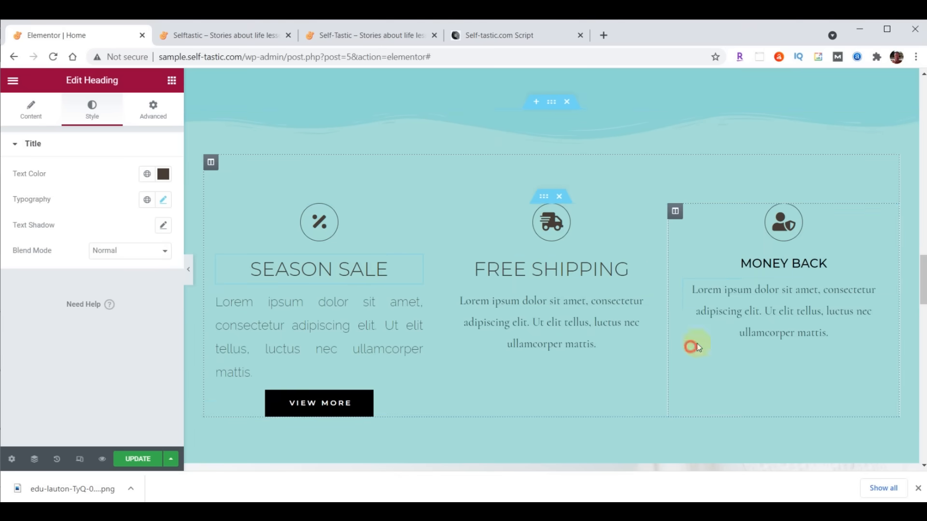
right_click(877, 273)
left_click(869, 352)
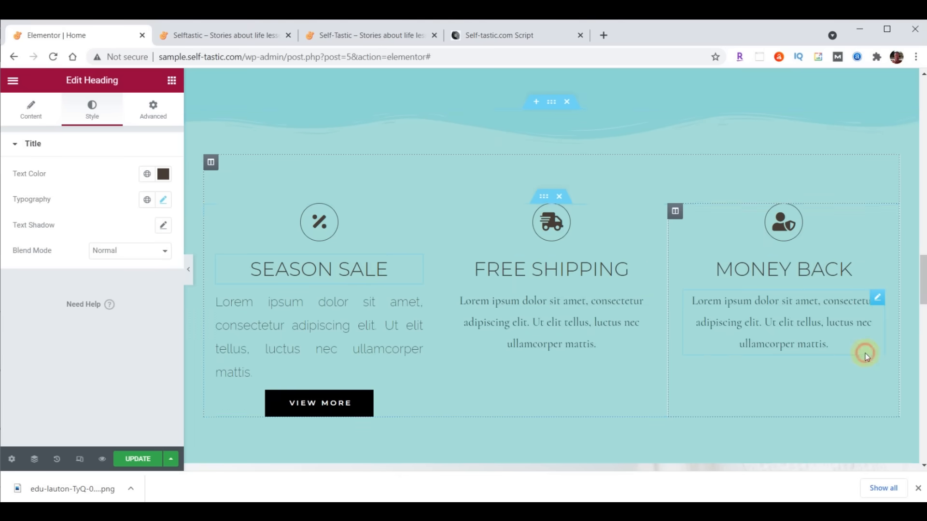
- Copy the Season Sale paragraph style onto the Free Shipping and Money Back paragraphs
left_click(418, 306)
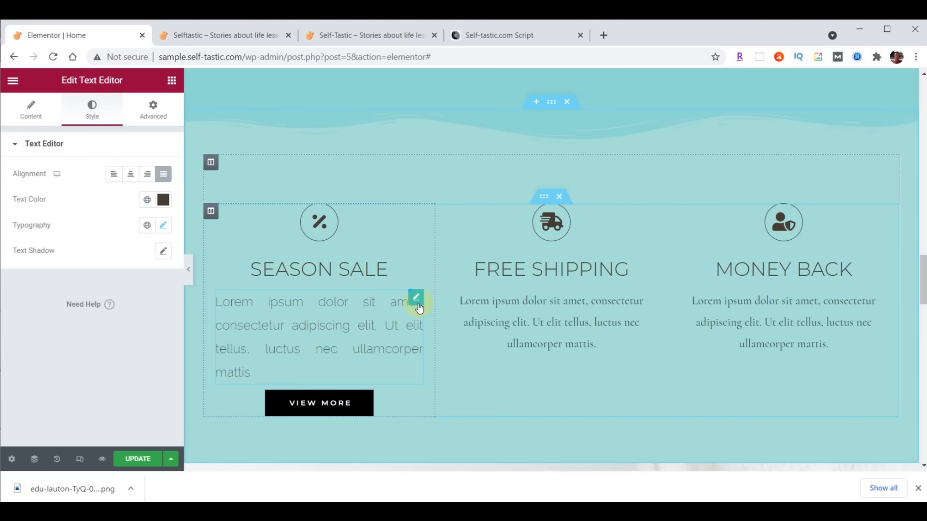
right_click(418, 305)
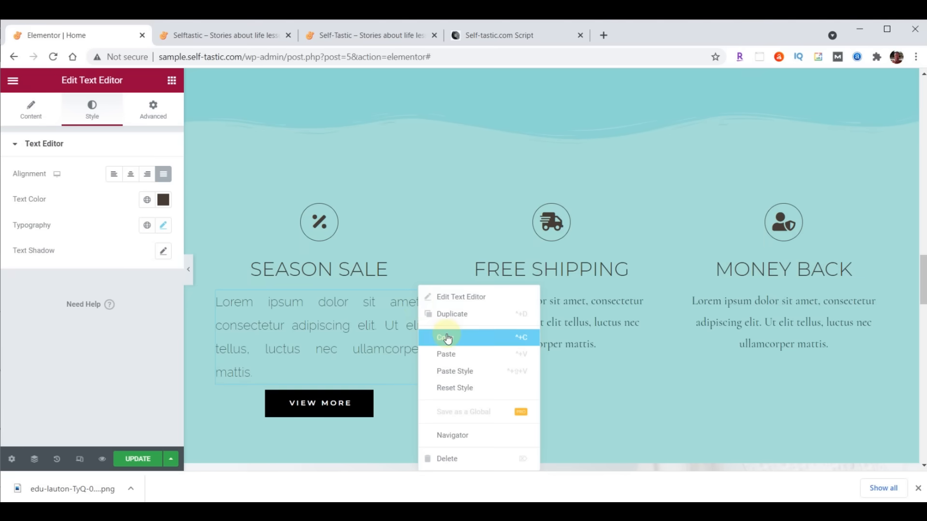
left_click(505, 336)
right_click(647, 297)
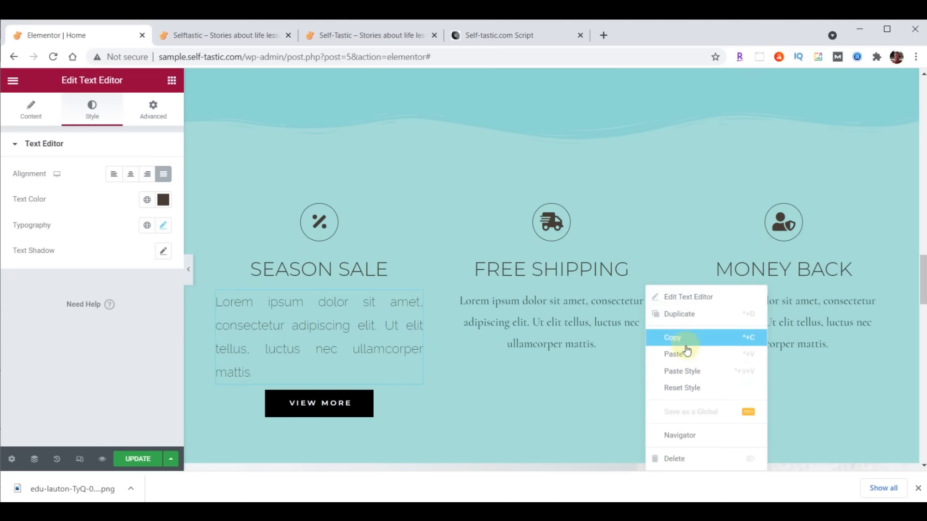
left_click(691, 373)
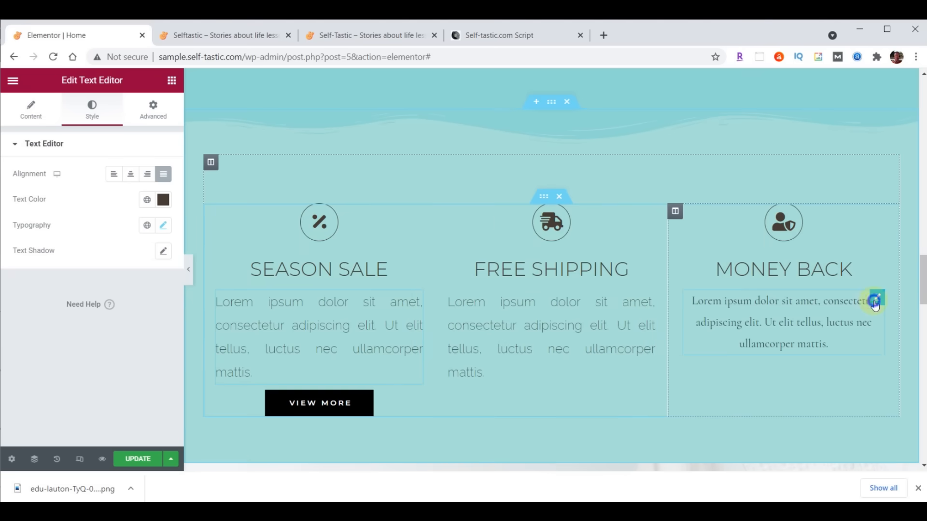
right_click(874, 304)
left_click(876, 369)
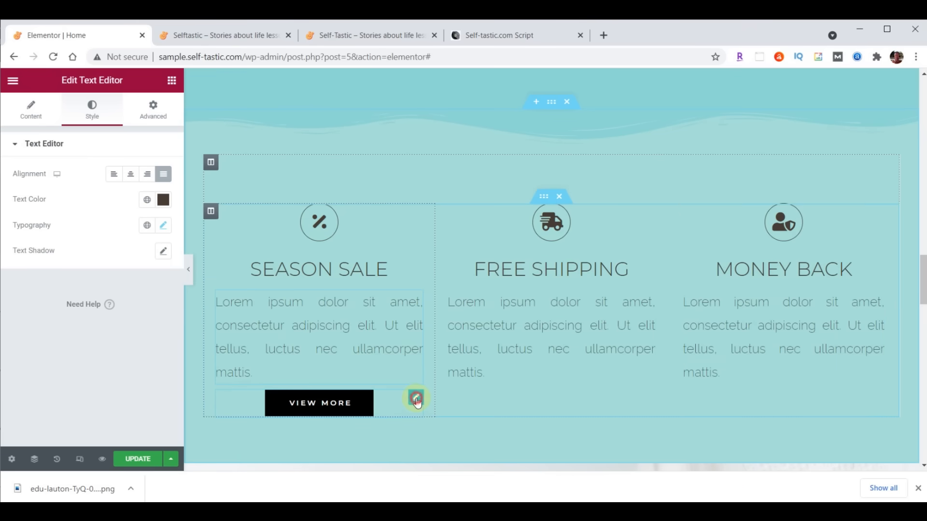
- Give the Season Sale VIEW MORE button a dark grey #333333 background
left_click(416, 398)
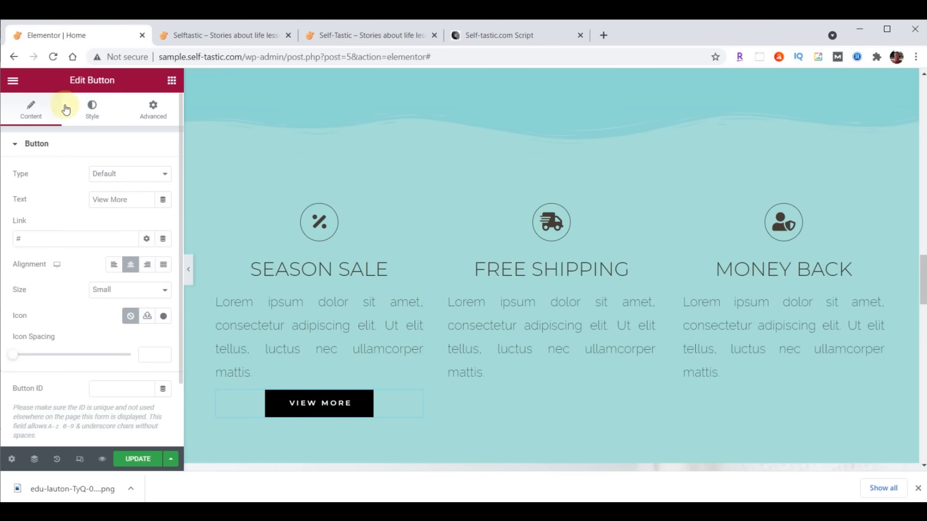
left_click(87, 106)
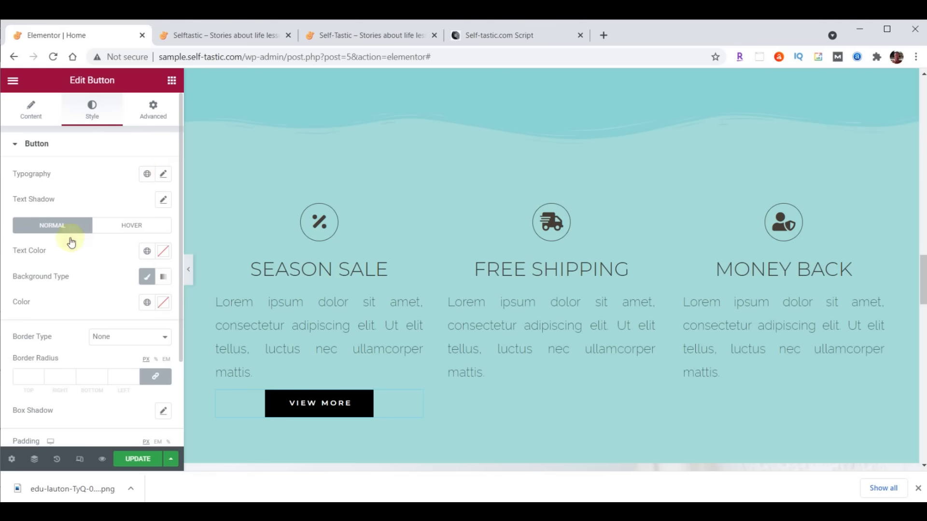
left_click(164, 303)
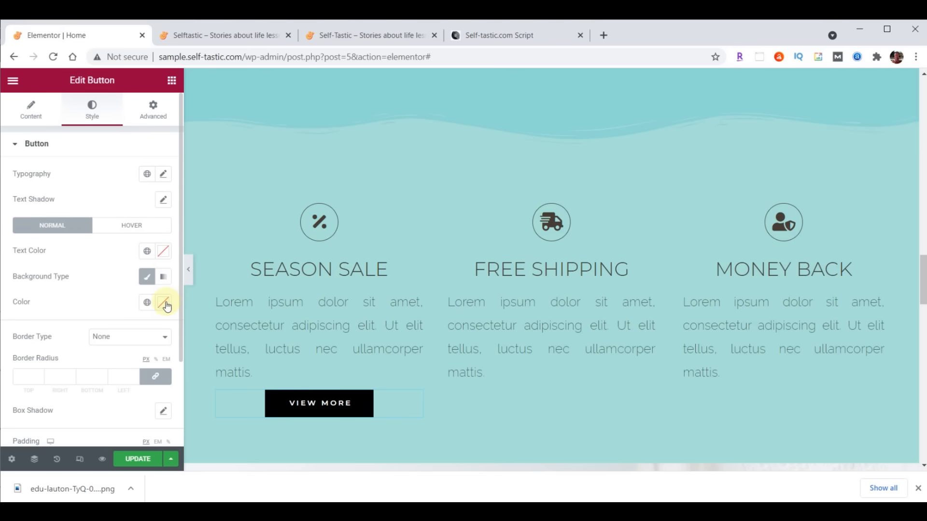
key("ctrl+v")
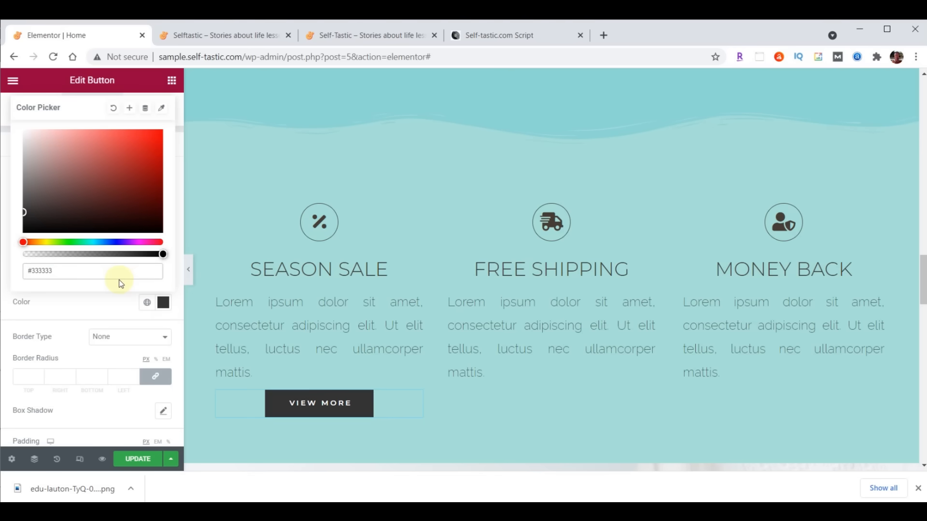
left_click(164, 303)
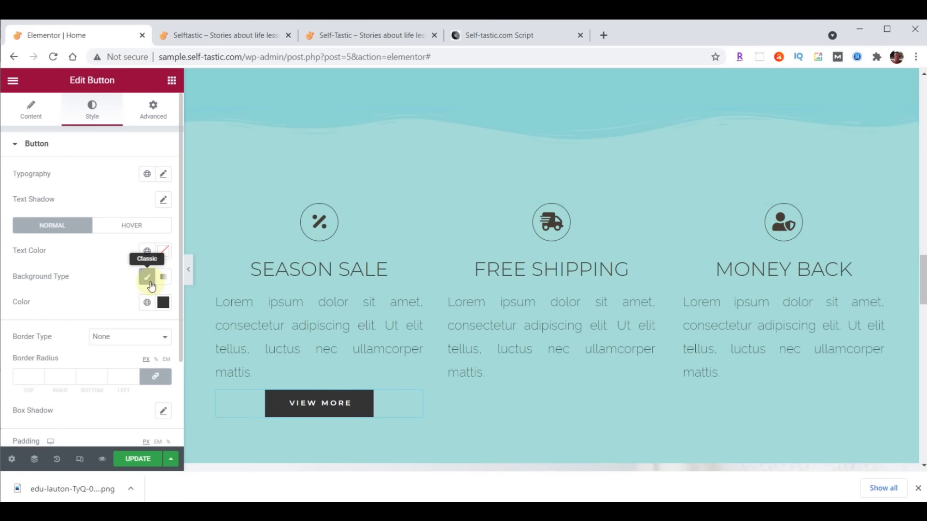
- Set the button's hover animation to Grow
left_click(132, 225)
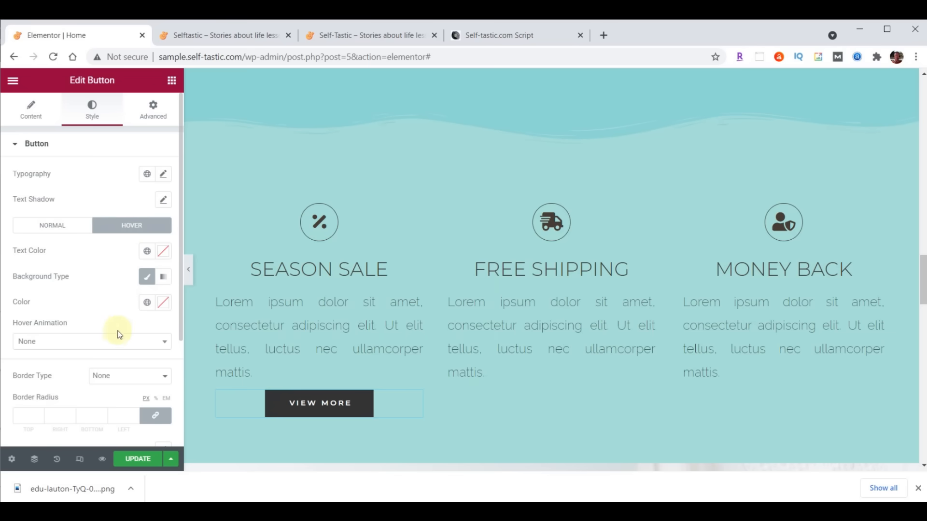
left_click(114, 344)
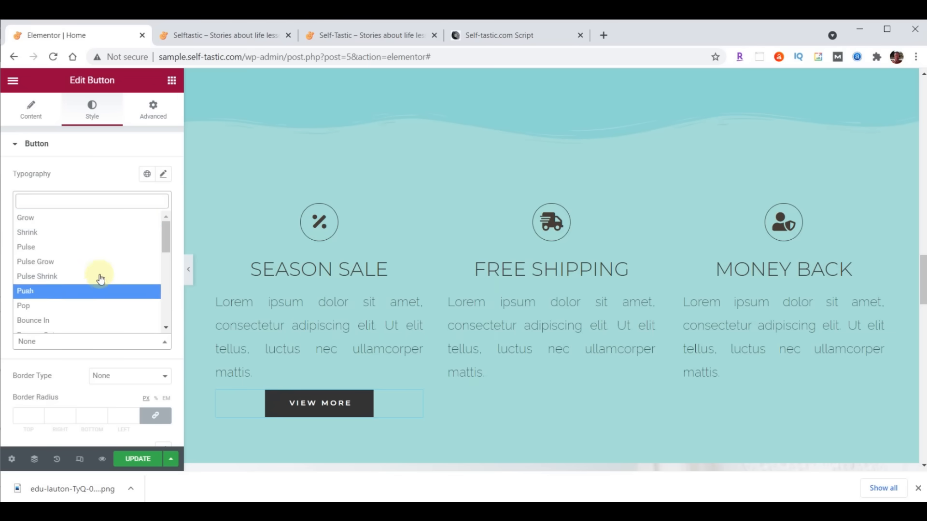
left_click(87, 218)
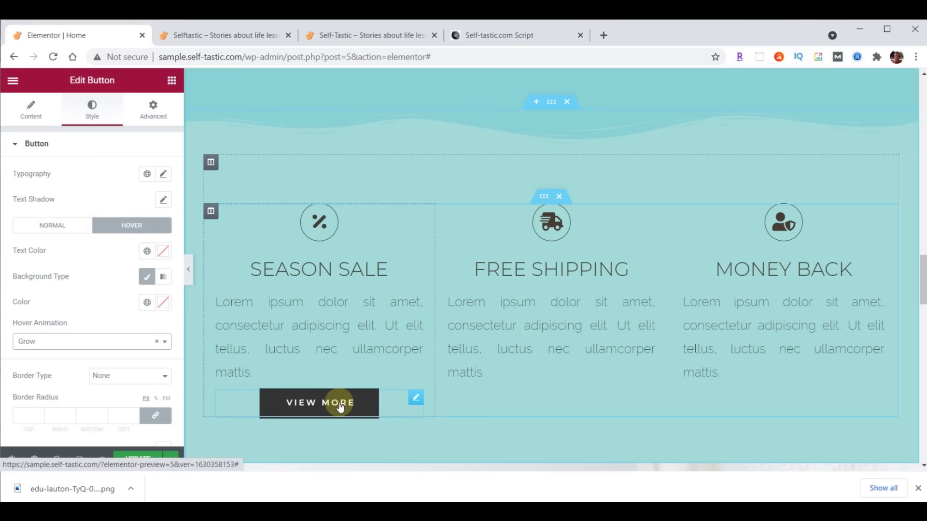
- Copy the styled VIEW MORE button, paste two copies, and move them into the Free Shipping and Money Back columns
right_click(416, 399)
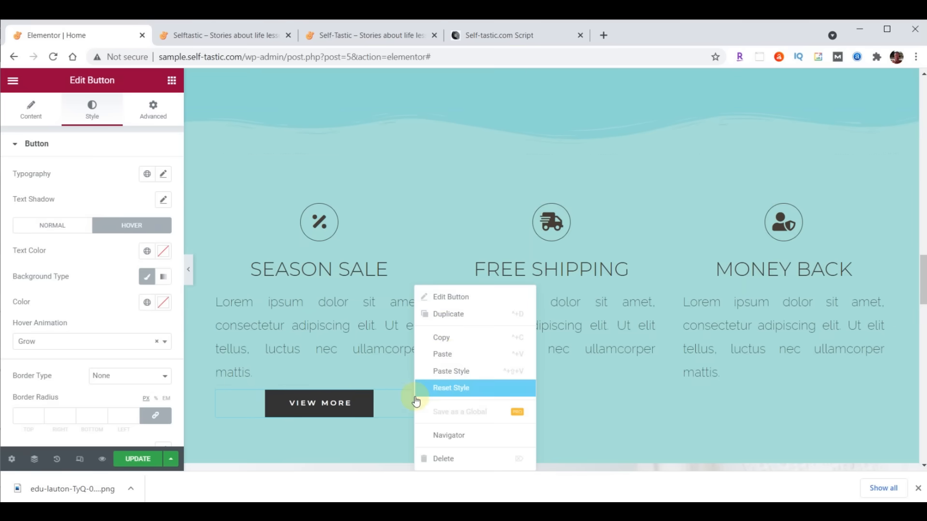
left_click(443, 337)
right_click(412, 398)
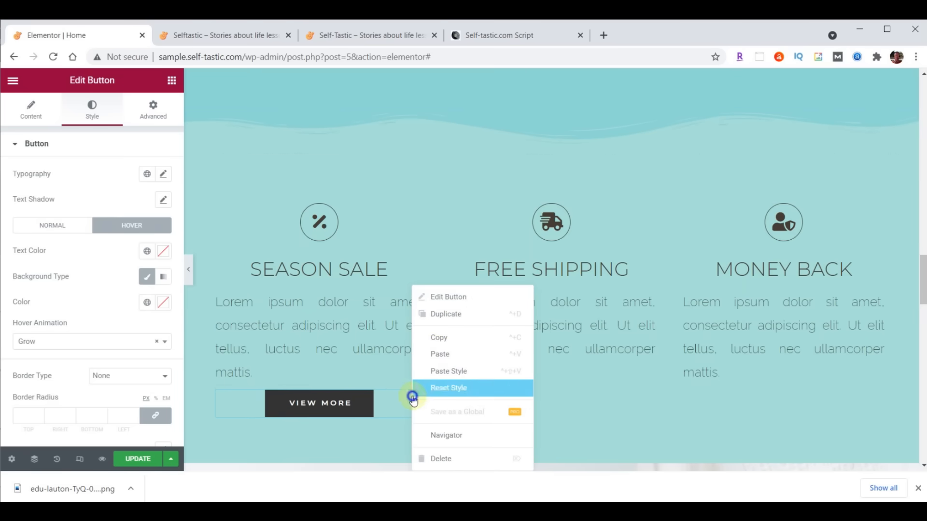
left_click(439, 348)
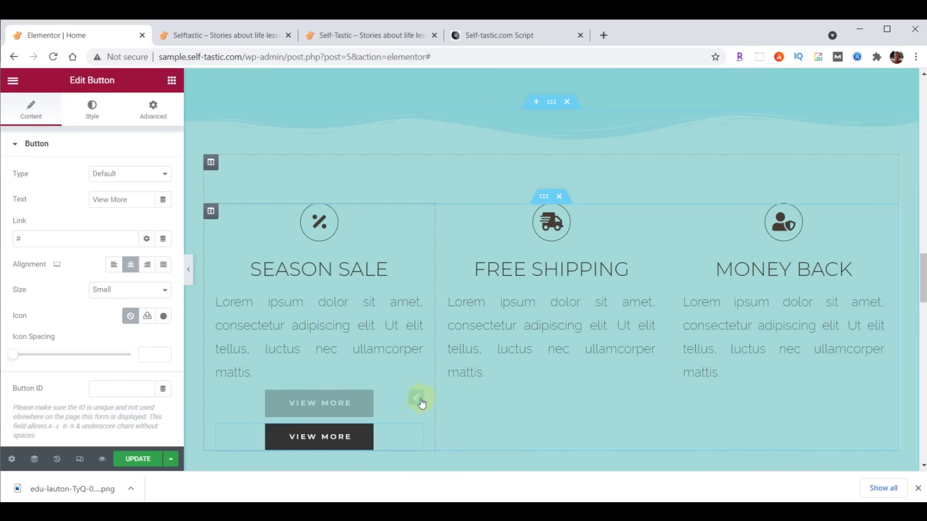
right_click(420, 398)
left_click(447, 354)
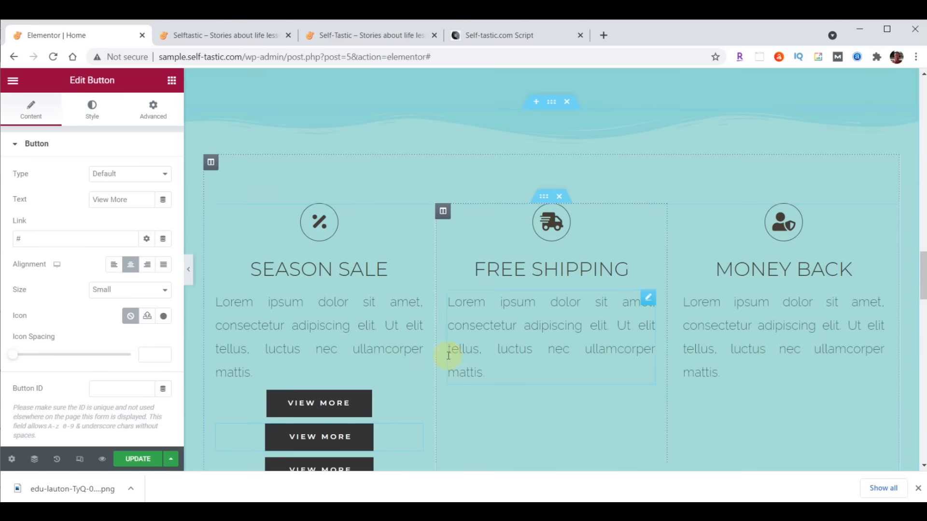
left_click_drag(413, 402, 755, 392)
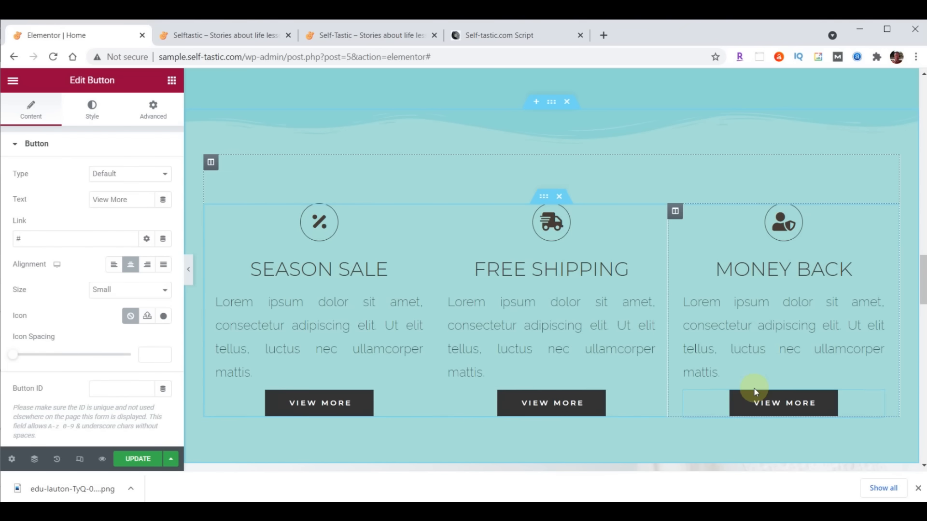
left_click_drag(923, 280, 924, 289)
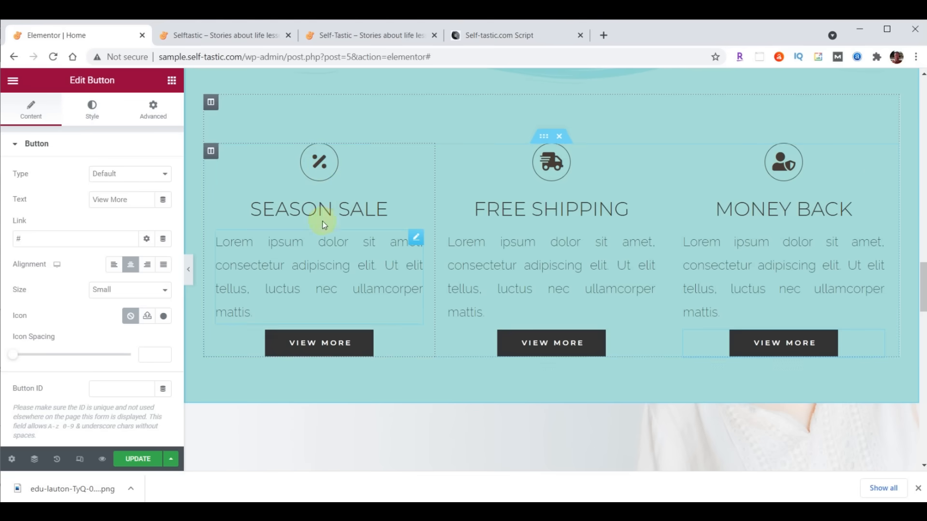
- Replace the Season Sale column icon with the solid Heart icon from the icon library
left_click(417, 153)
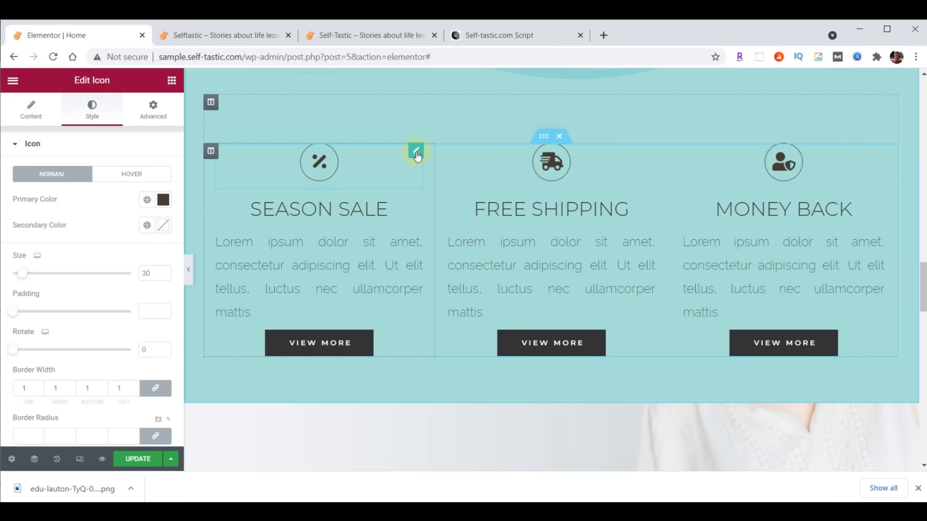
left_click(32, 109)
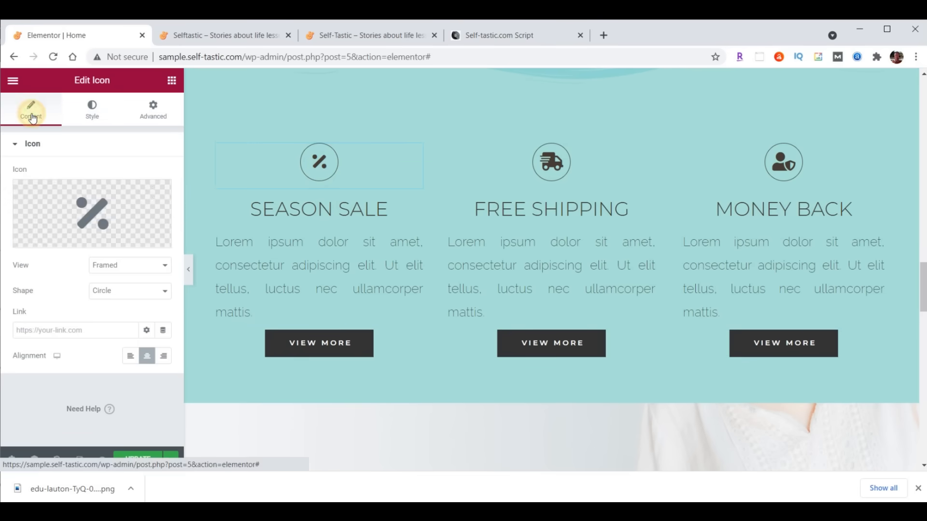
left_click(94, 206)
left_click(365, 126)
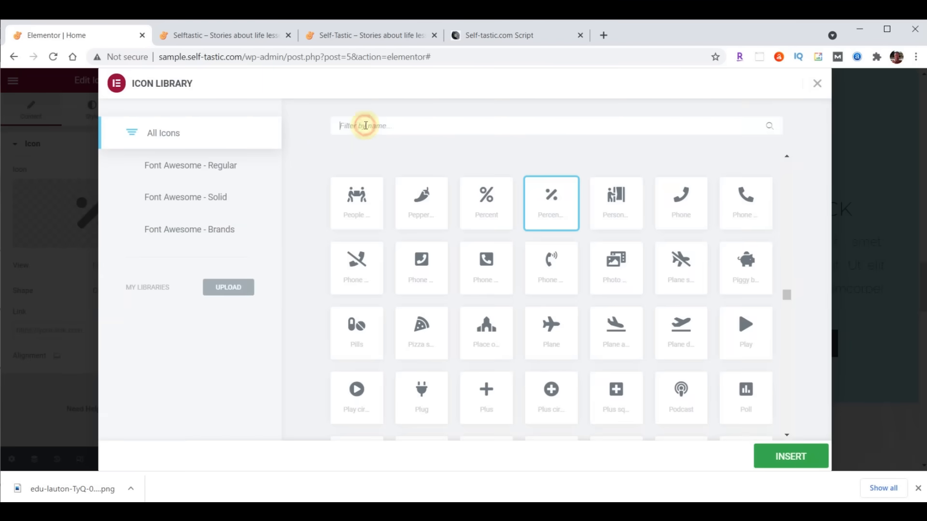
type("Heart")
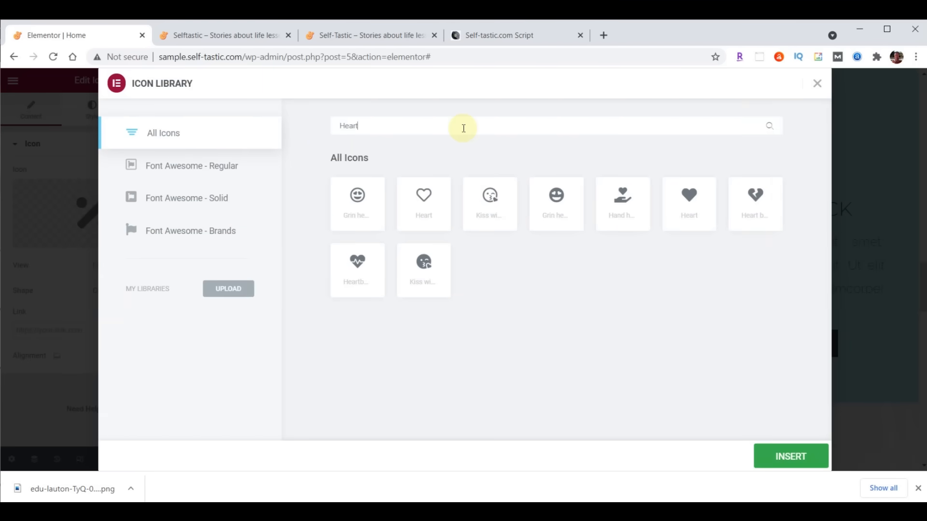
double_click(692, 198)
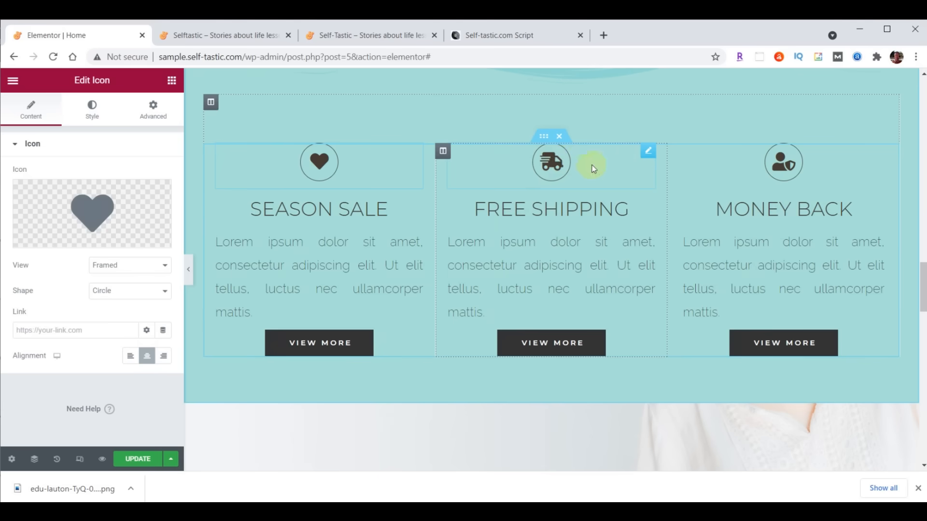
- Swap the Free Shipping truck icon for a comment speech bubble icon
left_click(553, 161)
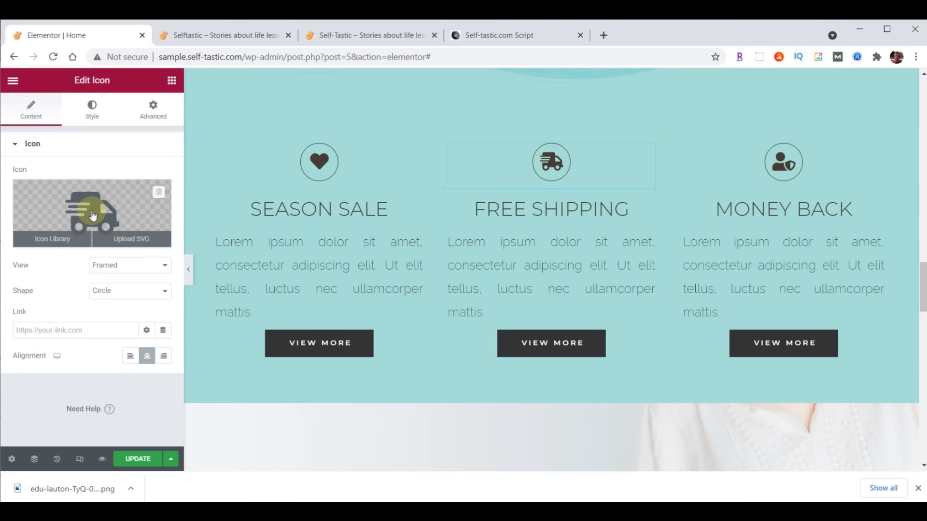
left_click(91, 210)
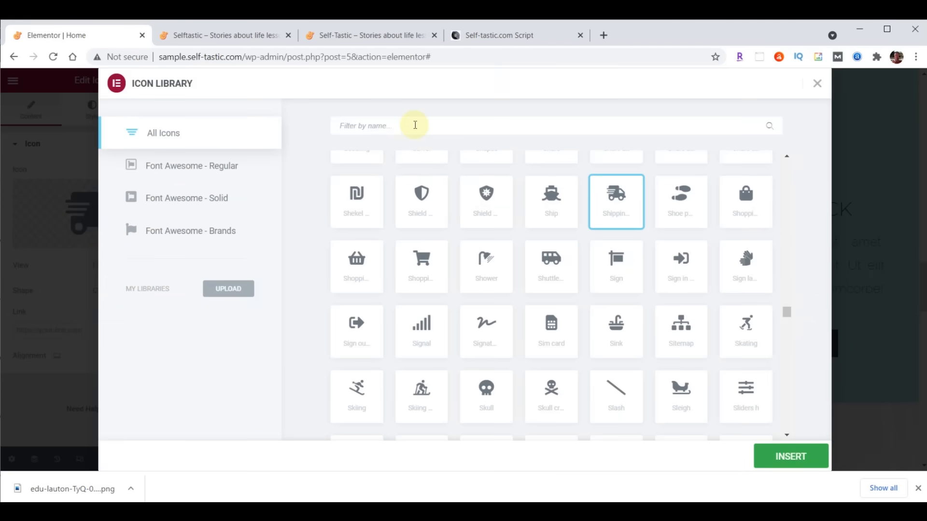
type("comment")
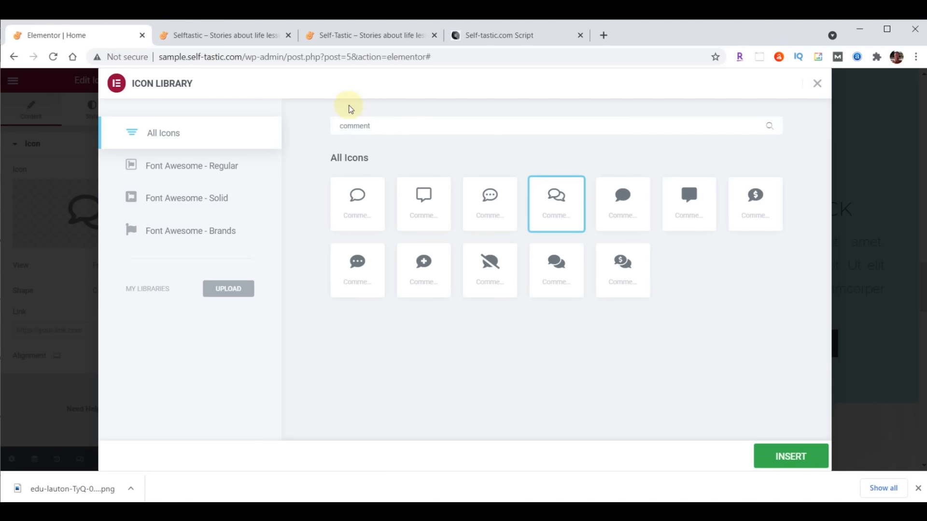
left_click(490, 194)
left_click(789, 458)
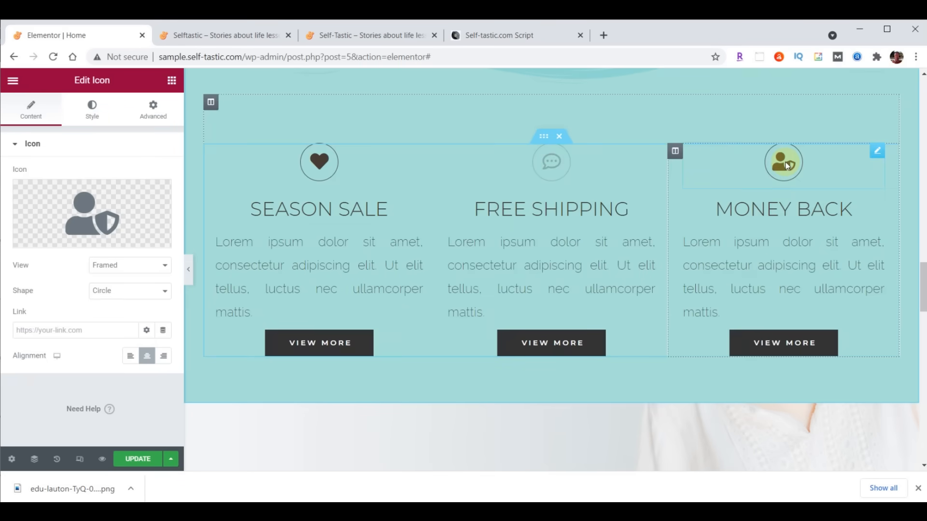
- Change the Money Back column icon to the circled question mark icon
left_click(88, 212)
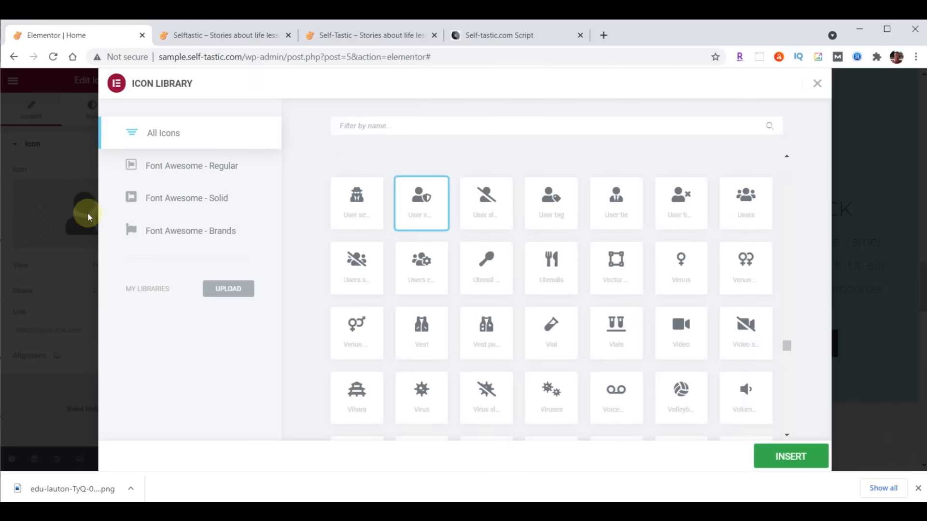
left_click(428, 125)
type("Question")
left_click(357, 199)
left_click(782, 458)
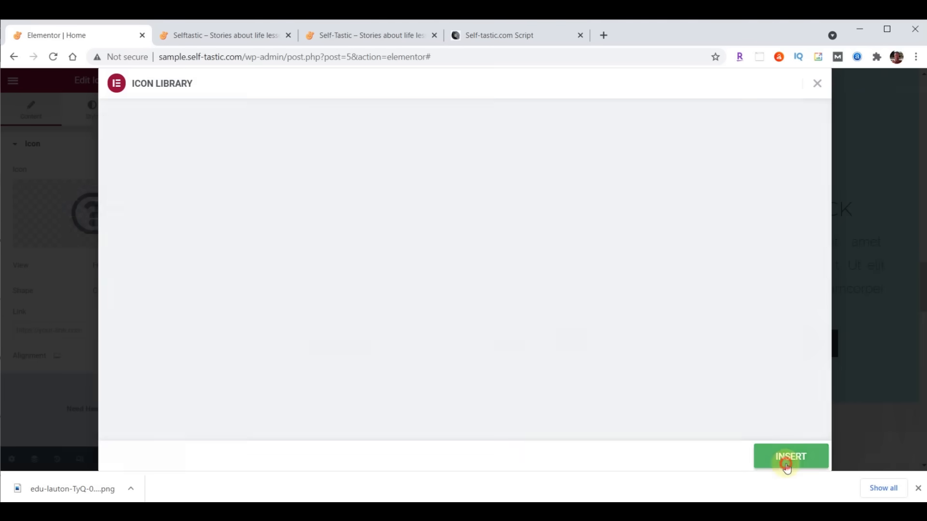
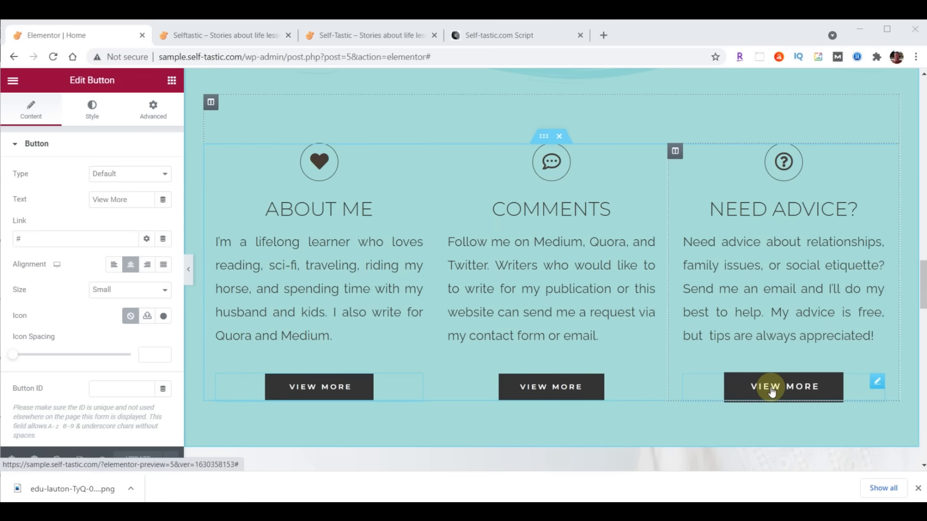
- Relabel the About Me button 'Learn More' and link it to /about/
left_click(340, 398)
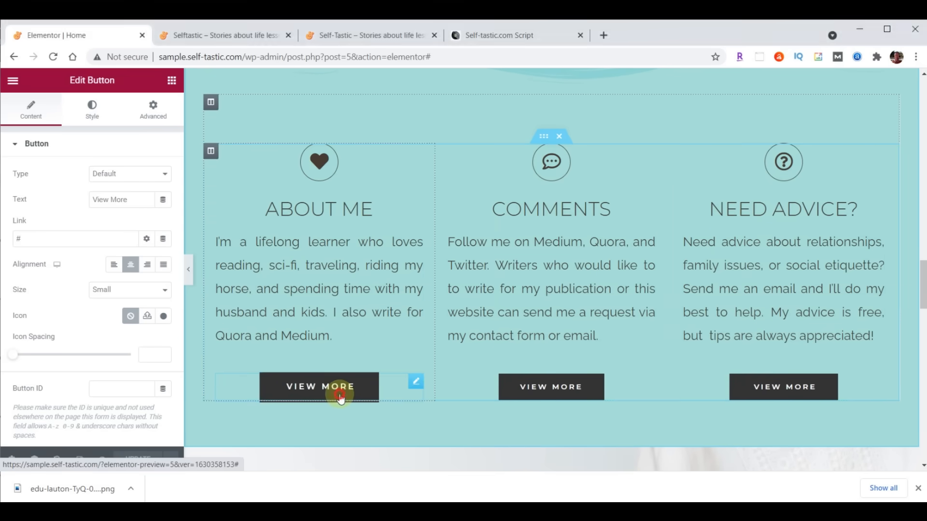
left_click_drag(130, 199, 66, 203)
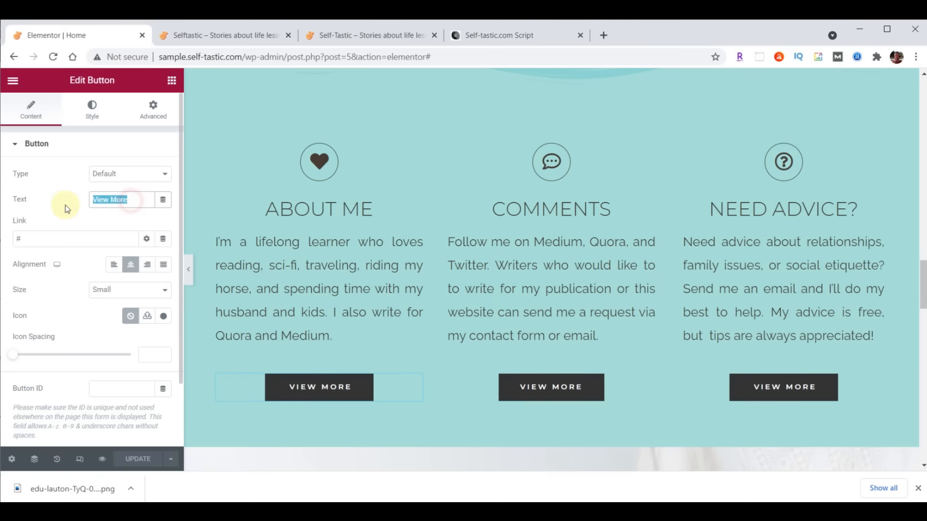
type("Learn More")
left_click(68, 238)
key("BackSpace")
type("/about/")
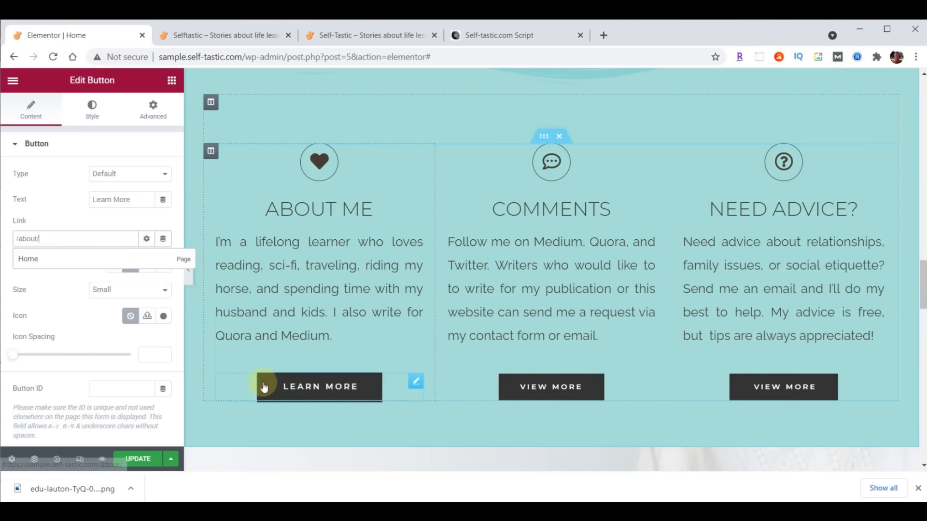
- Relabel the Comments button 'Contact Me' and link it to /contact/
left_click(559, 388)
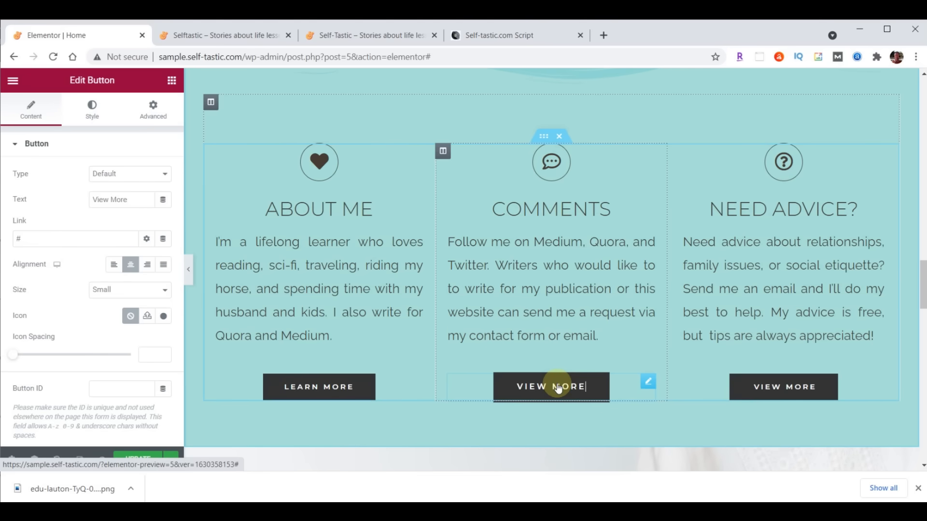
left_click_drag(135, 199, 61, 201)
type("Contact Me")
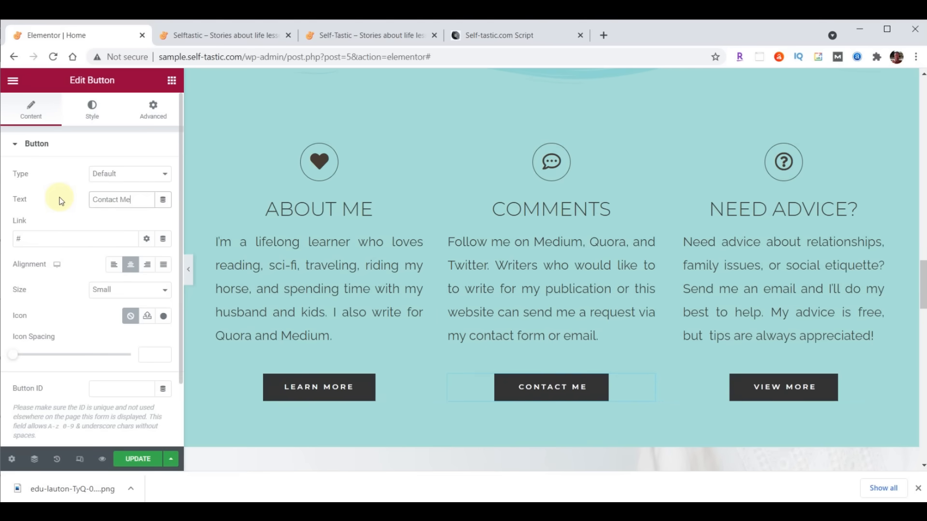
left_click(58, 239)
key("BackSpace")
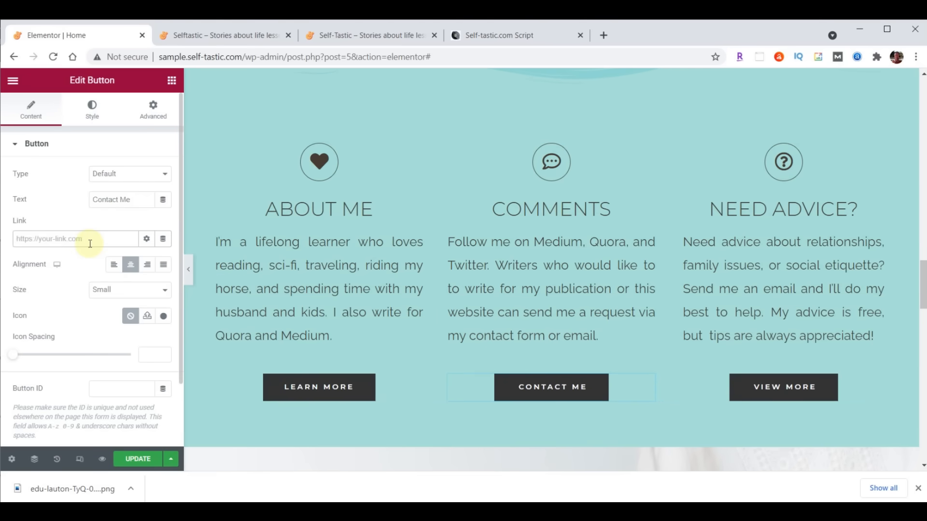
type("/contact/")
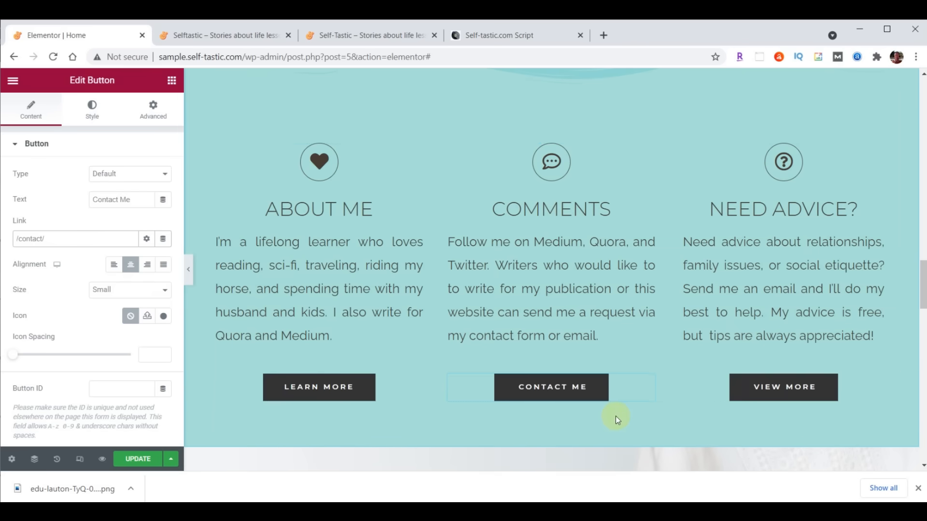
- Relabel the Need Advice button 'Tips Here', link it to the PayPal URL, and update the page
left_click(769, 389)
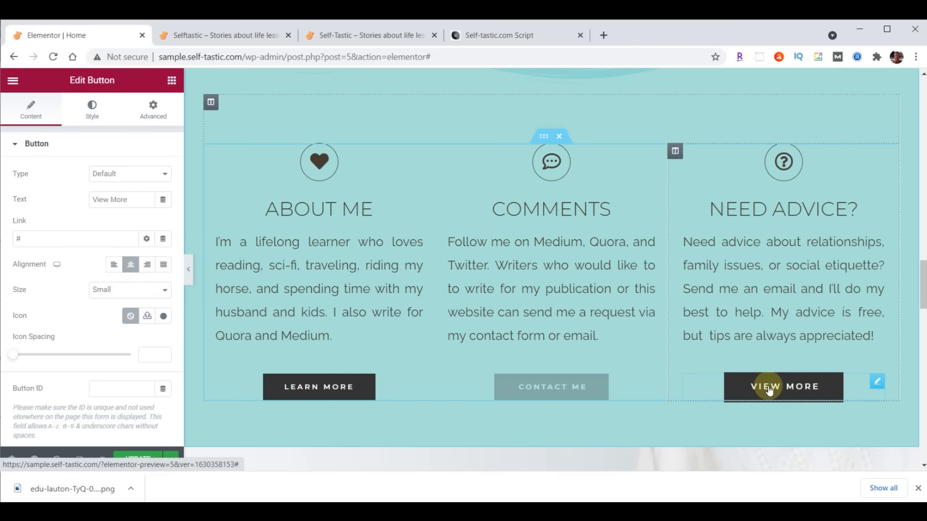
left_click_drag(135, 200, 72, 199)
type("Tips Here")
left_click(27, 238)
key("BackSpace")
type("https://paypal.me/TipsHere")
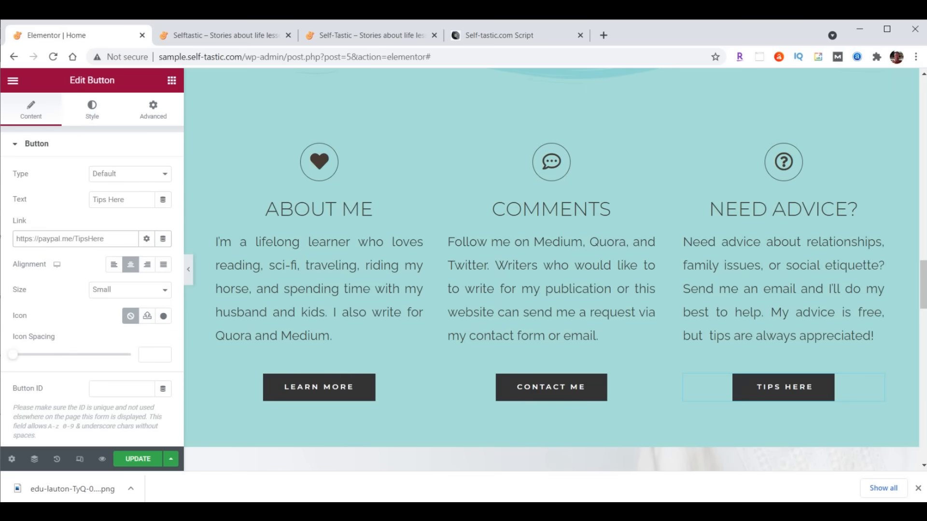
left_click(137, 459)
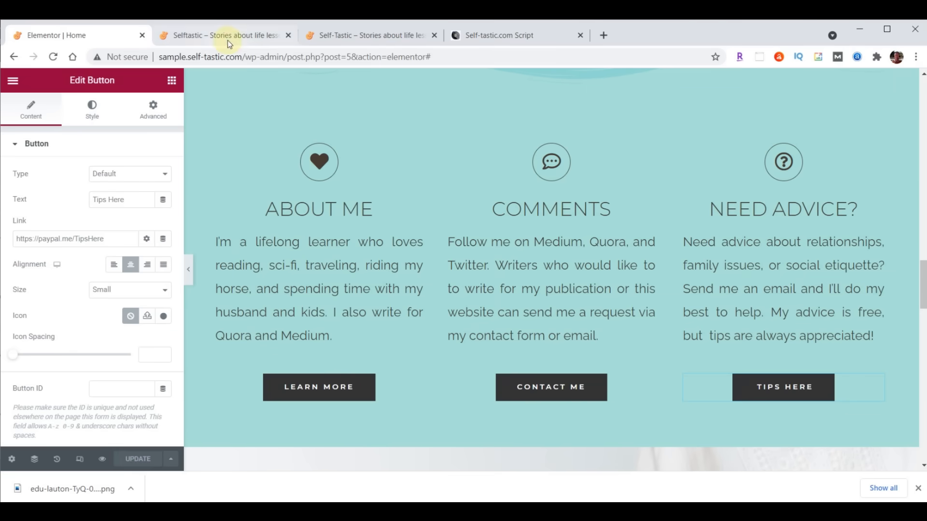
left_click(228, 38)
left_click(53, 57)
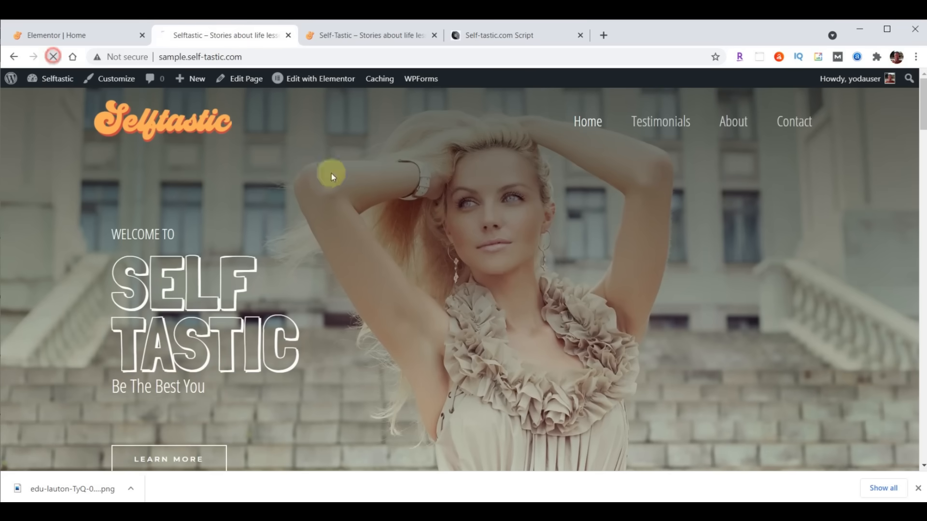
scroll(700, 182, "down", 15)
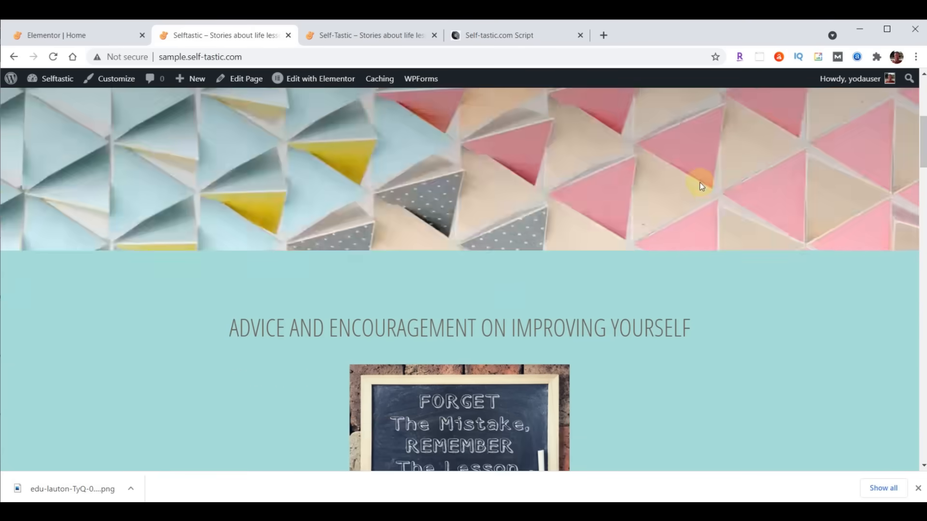
scroll(701, 186, "down", 3)
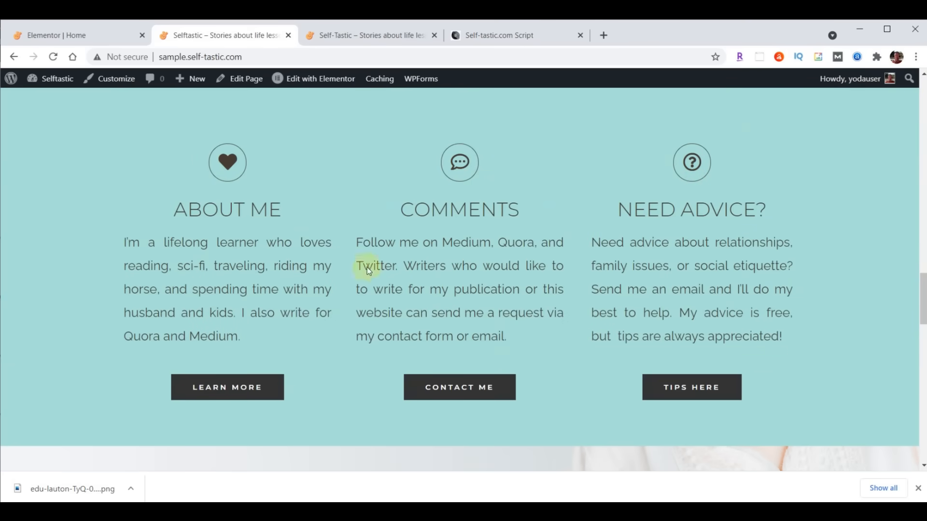
left_click(62, 38)
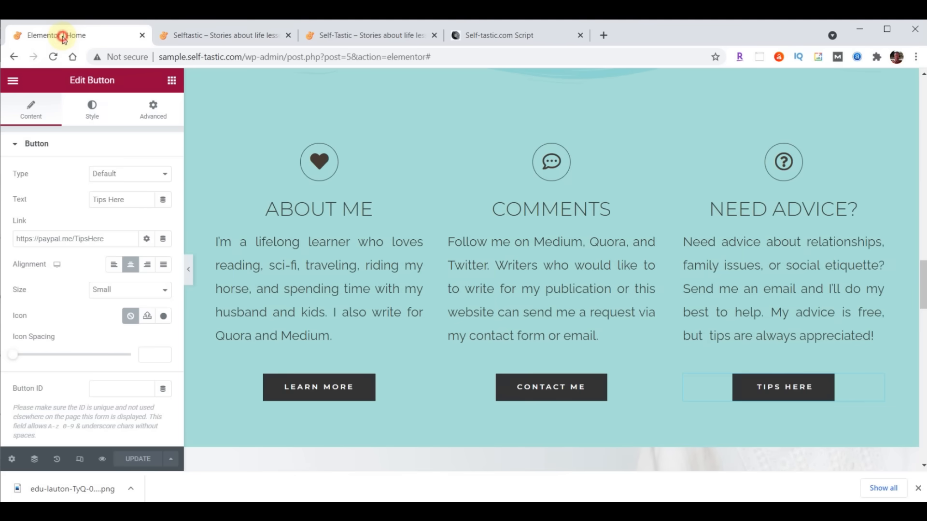
- Give the About Me column a Fade In Left entrance animation
left_click(210, 153)
left_click(153, 111)
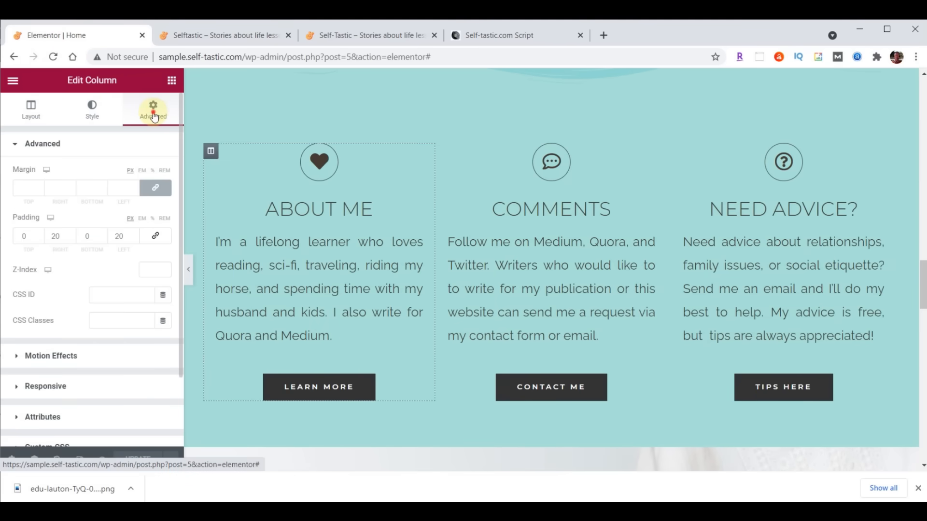
left_click(52, 356)
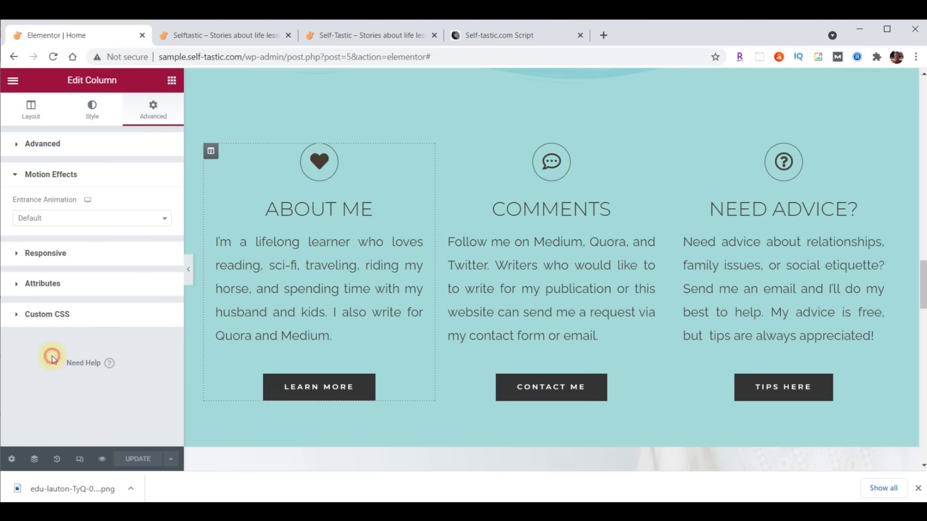
left_click(56, 219)
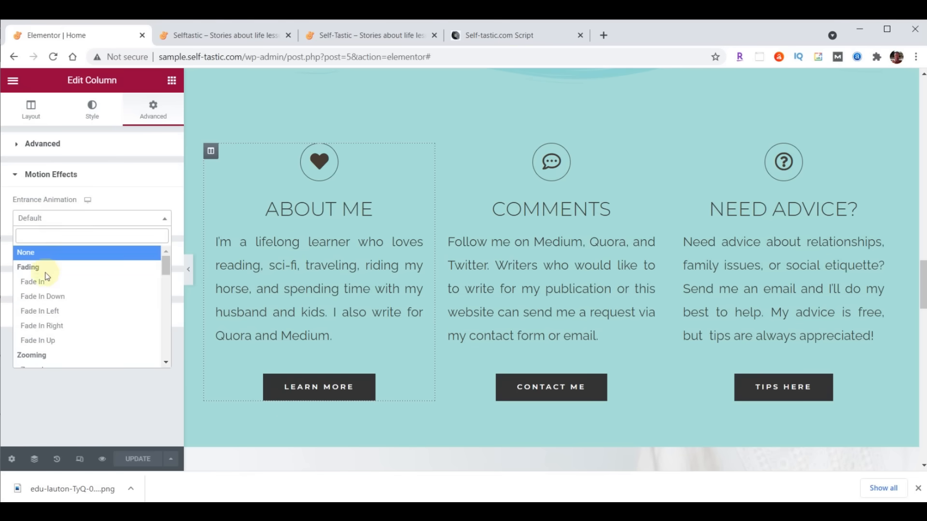
left_click(38, 314)
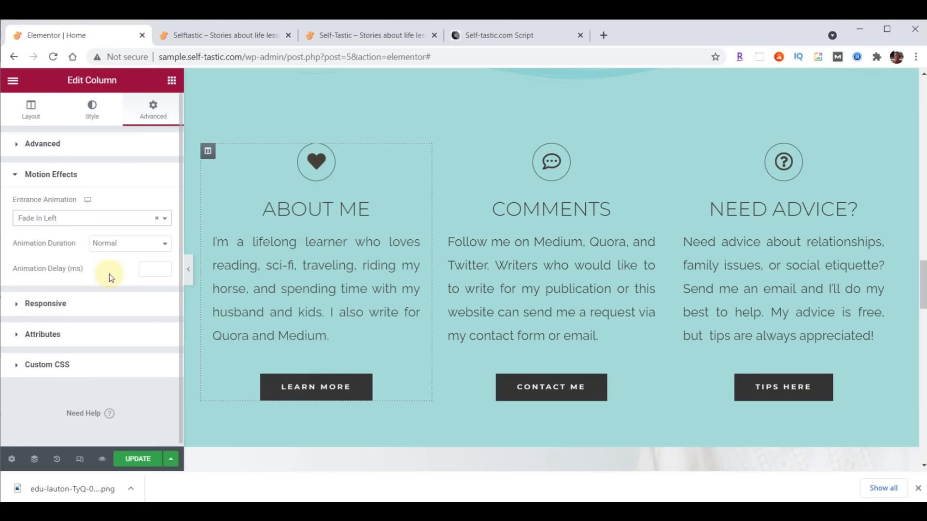
- Give the Need Advice column a Fade In Right entrance animation
left_click(677, 154)
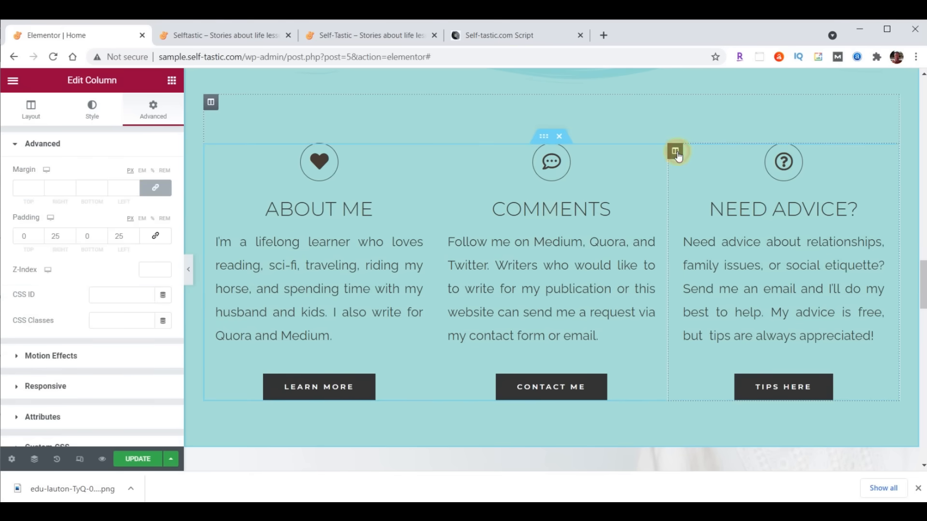
left_click(153, 114)
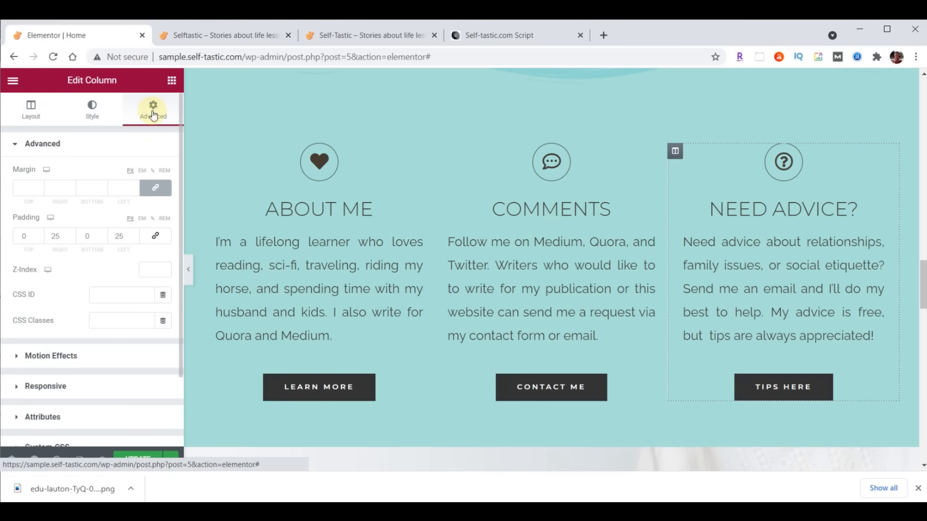
left_click(54, 356)
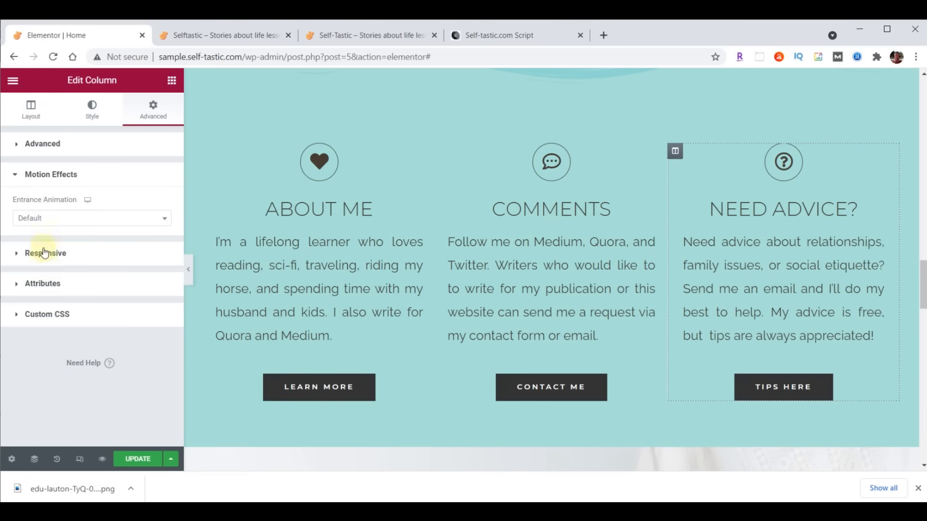
left_click(43, 219)
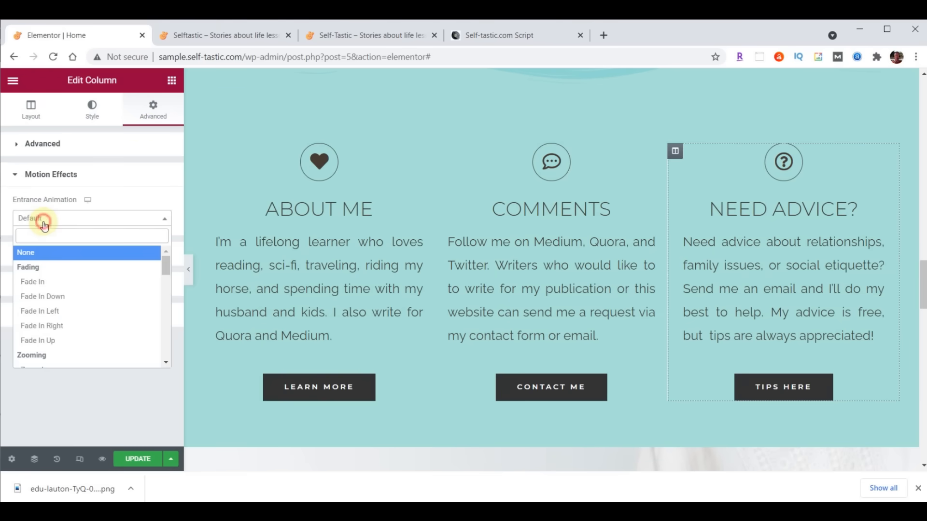
left_click(43, 326)
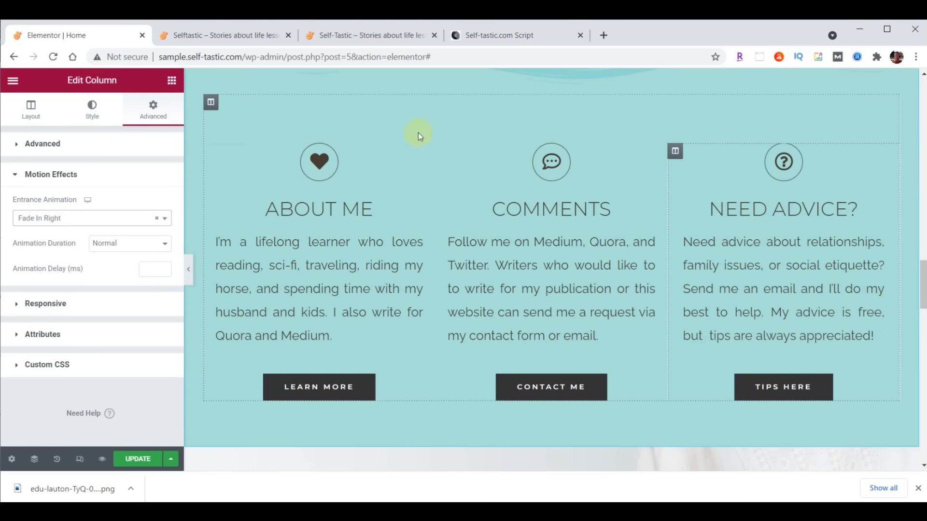
- Give the Comments column a Zoom In entrance, update, and reload the live homepage
left_click(442, 151)
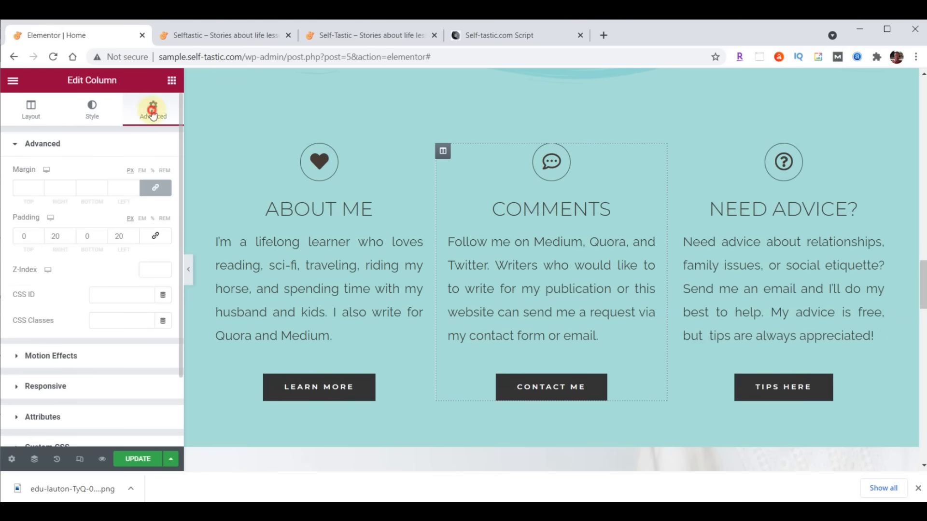
left_click(65, 356)
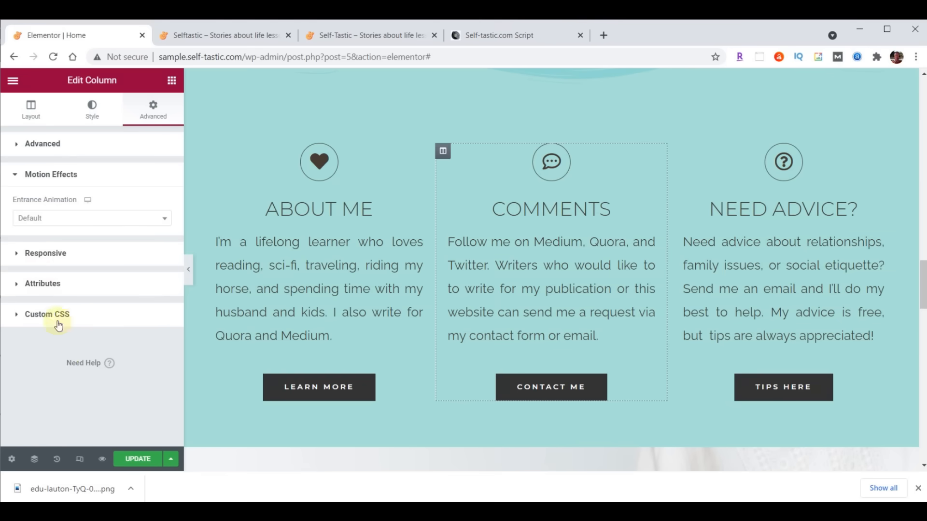
left_click(39, 218)
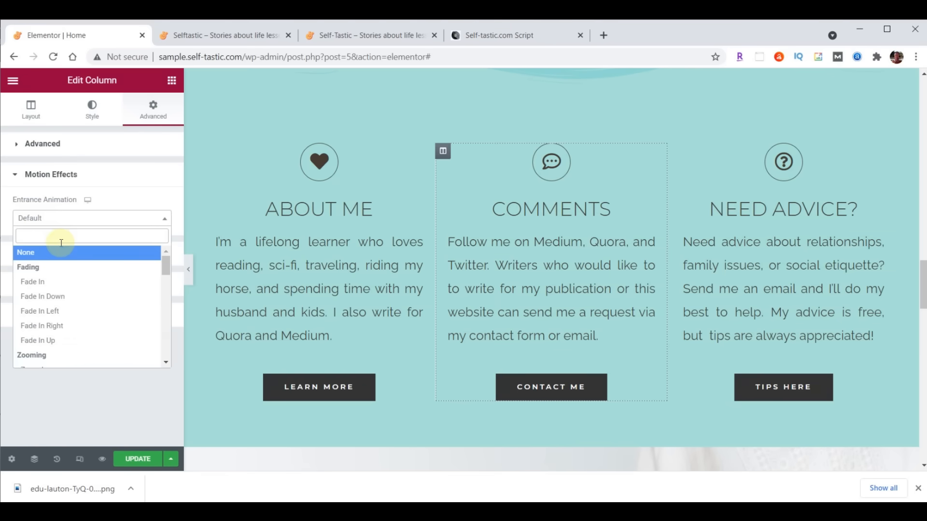
scroll(63, 265, "down", 1)
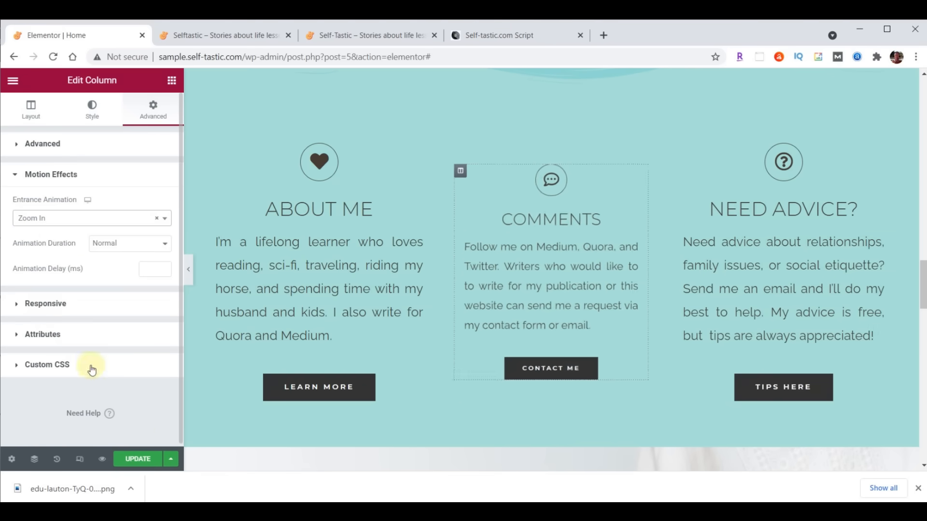
left_click(138, 459)
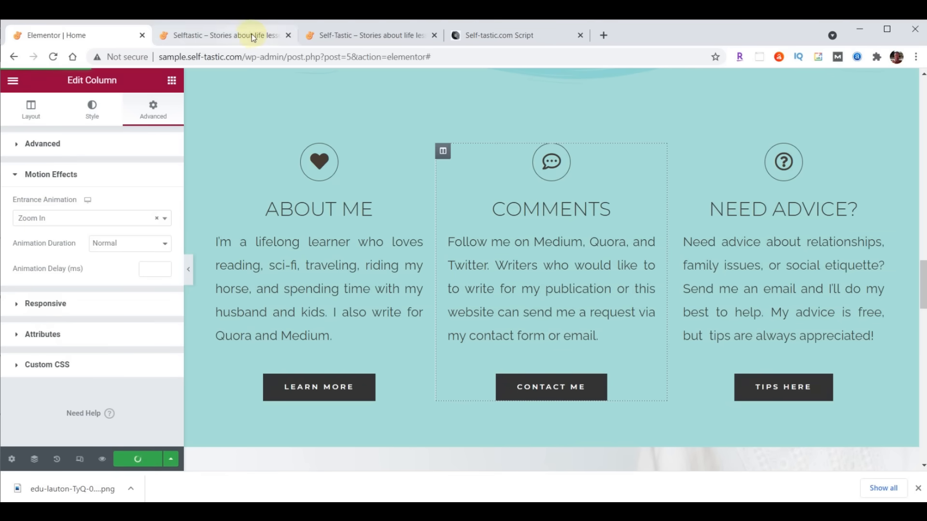
left_click(226, 39)
left_click(53, 57)
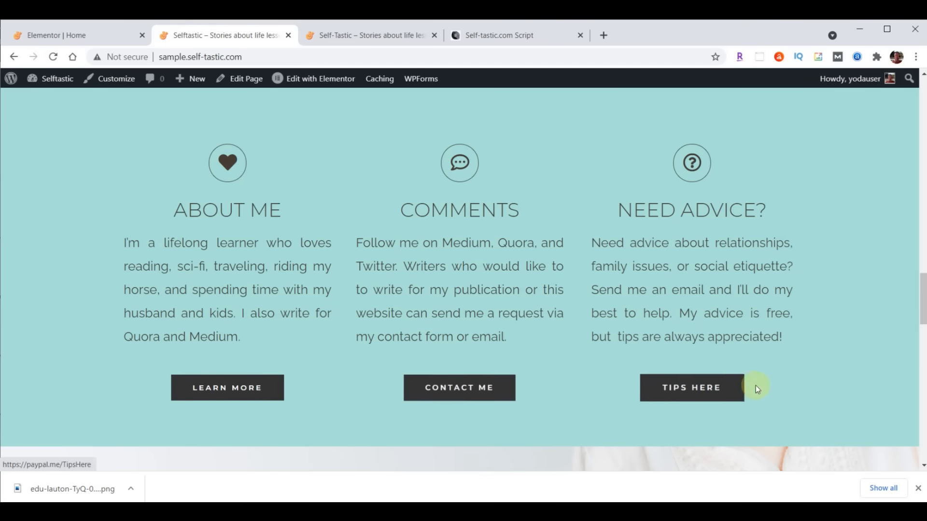
- Compare with the original self-tastic.com site, then go back to the Elementor Home editor
left_click(379, 36)
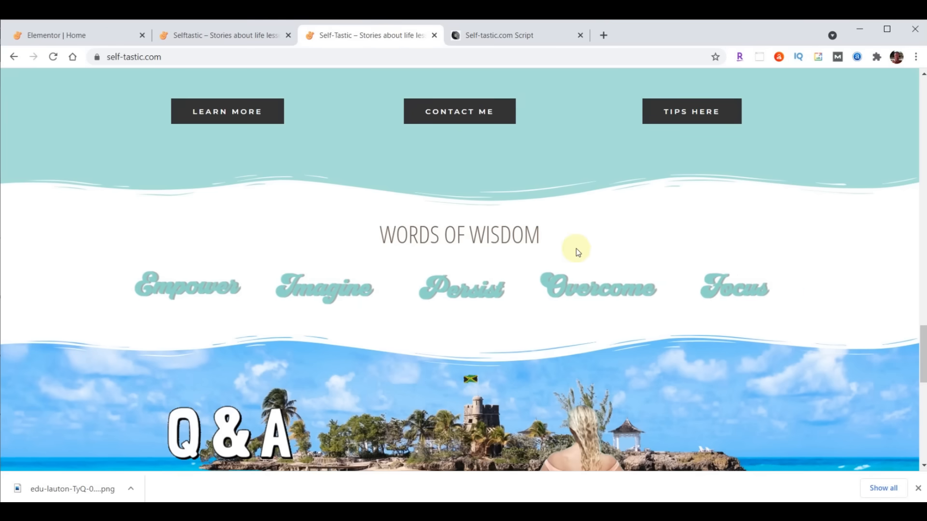
left_click(198, 36)
scroll(511, 243, "down", 1)
scroll(511, 243, "down", 5)
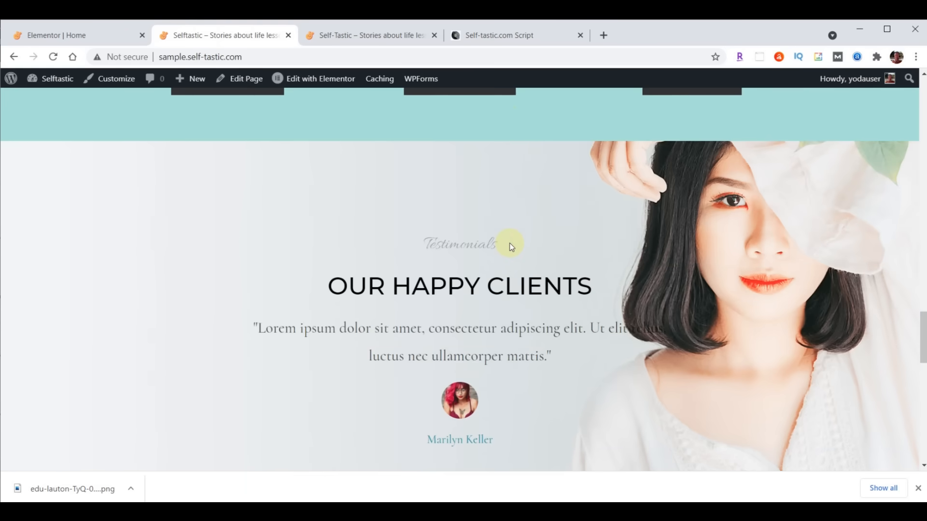
left_click(81, 38)
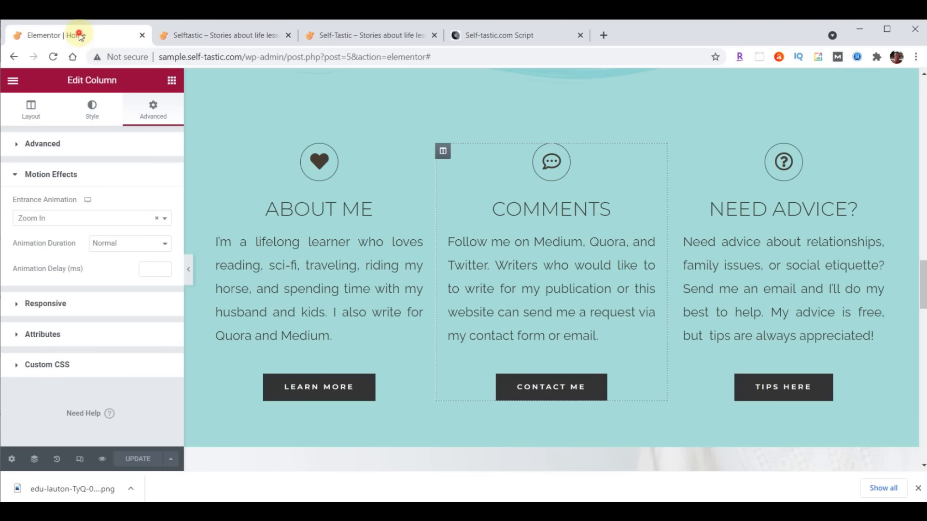
- Insert a one-column section above the testimonials with a classic #FFFFFF background
scroll(621, 188, "down", 5)
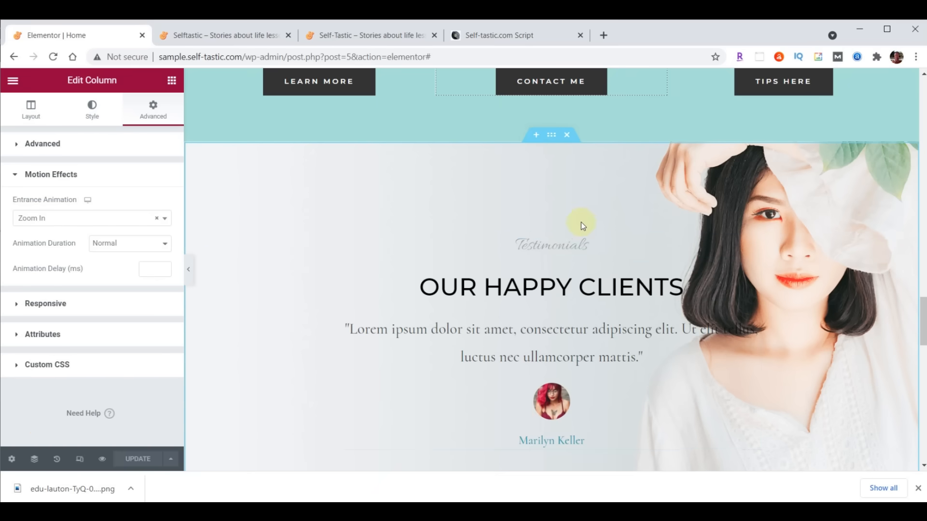
left_click(536, 135)
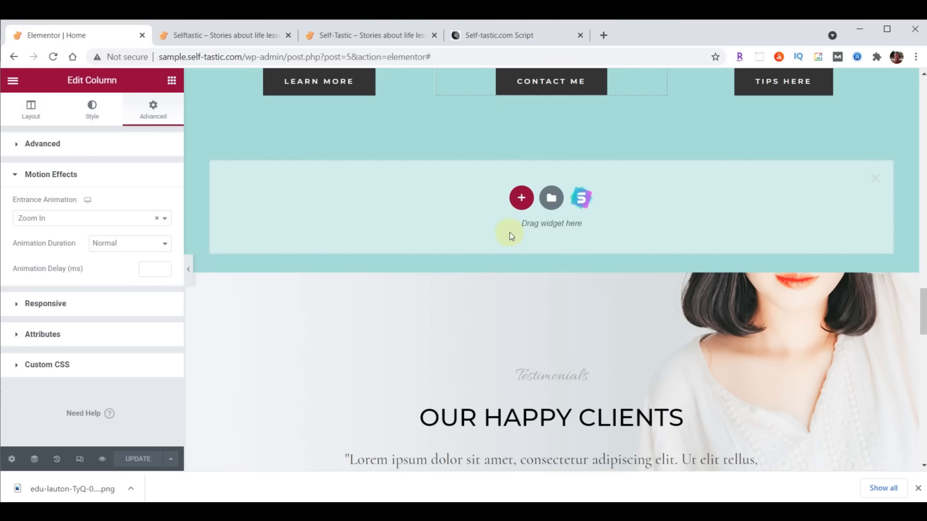
left_click(521, 201)
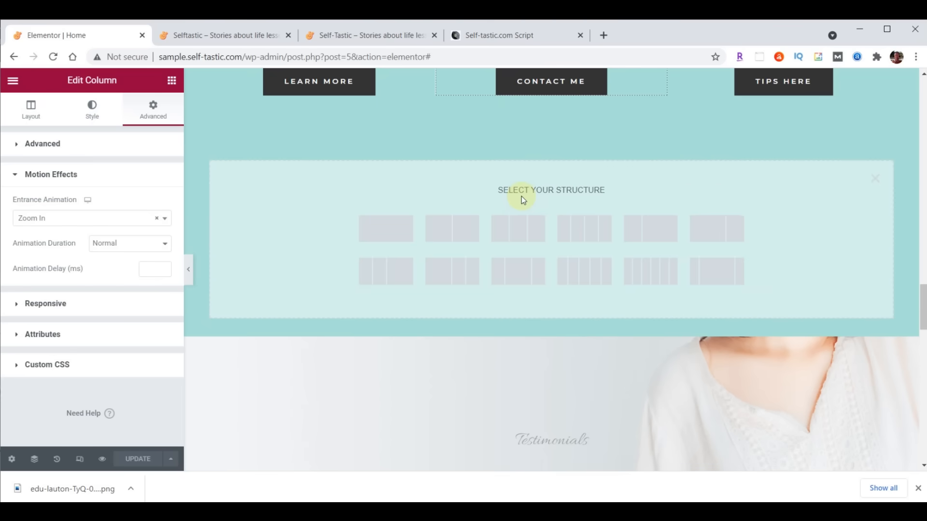
left_click(383, 227)
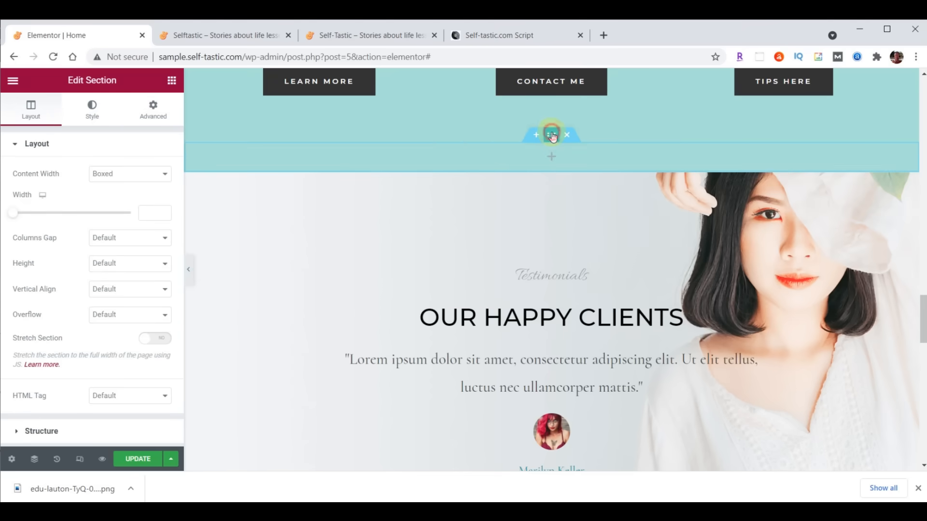
left_click(96, 115)
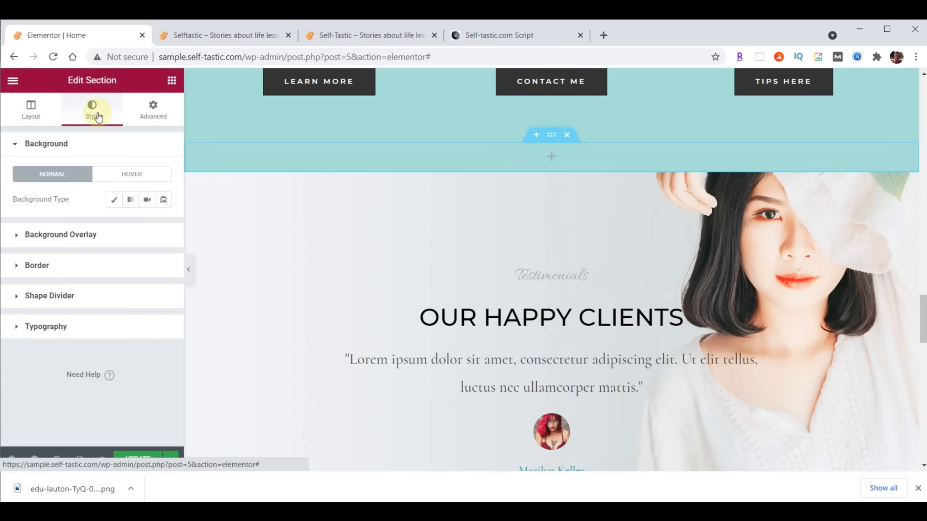
left_click(114, 199)
left_click(163, 226)
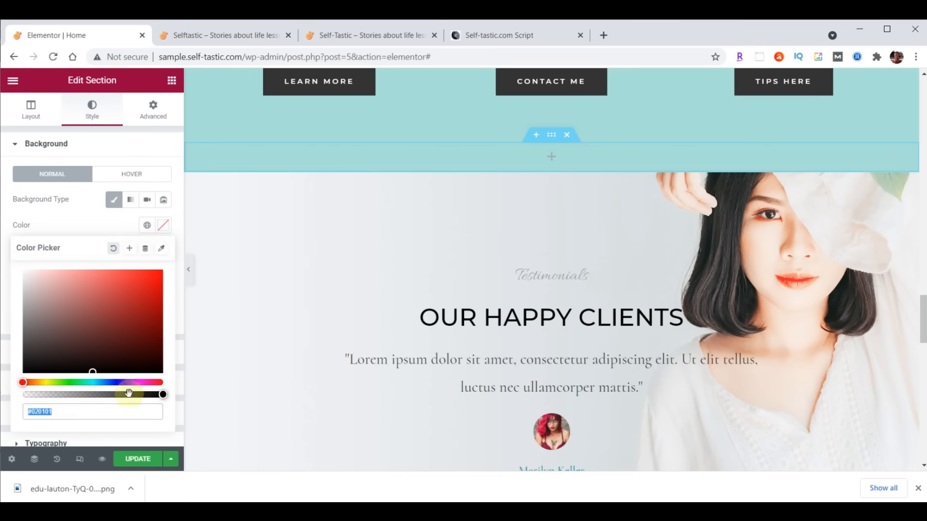
type("#FFFFFF")
- Copy the Advice and Encouragement heading into the new section and retitle it 'Words Of Wisdom'
scroll(739, 253, "up", 8)
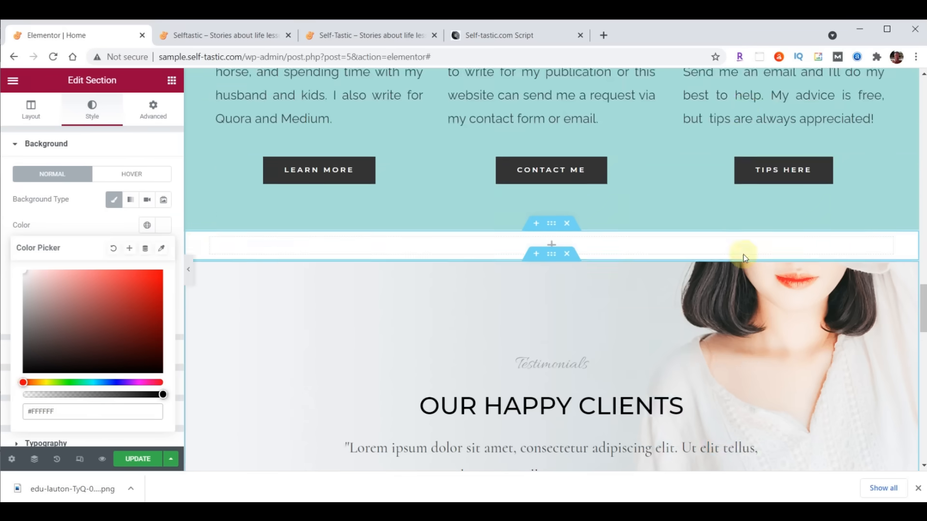
scroll(743, 257, "up", 10)
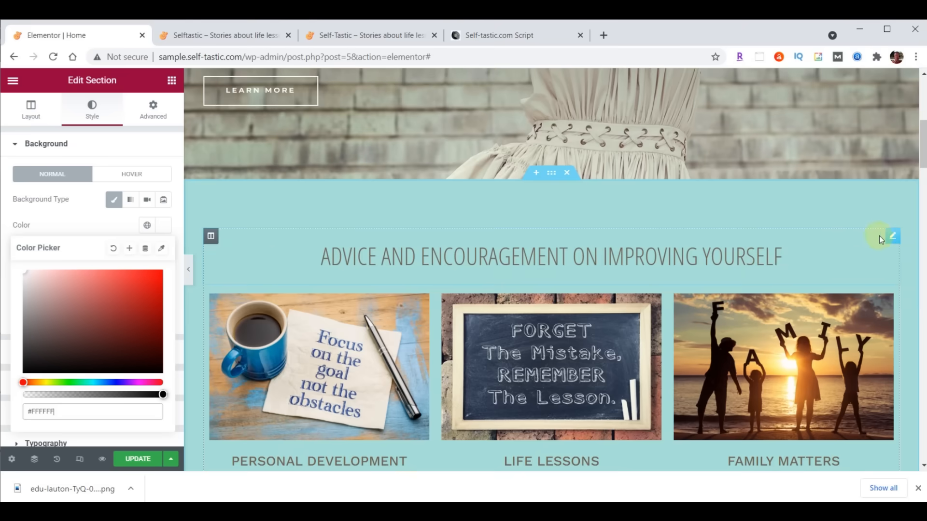
right_click(892, 236)
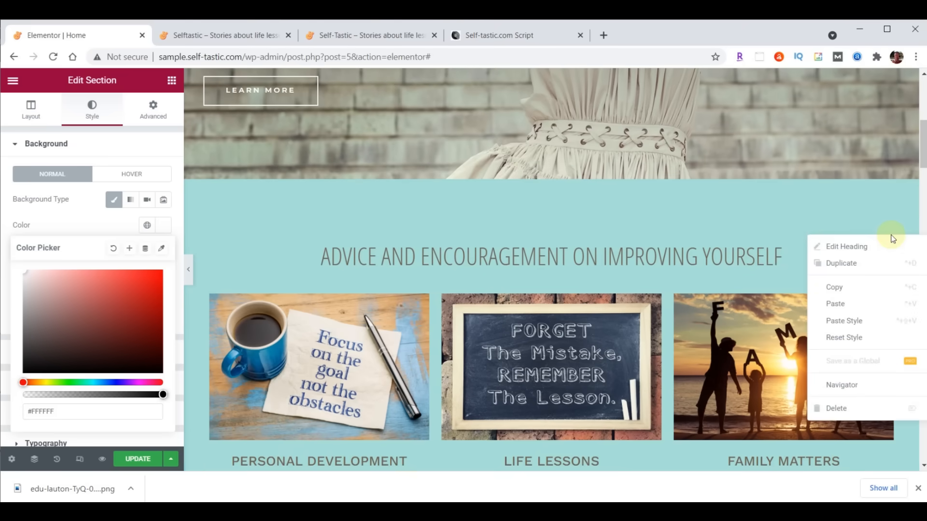
left_click(847, 287)
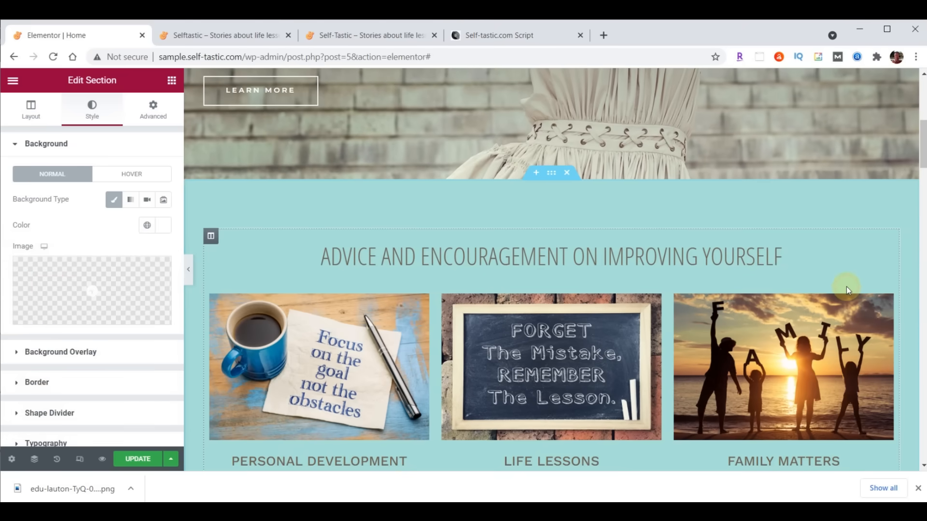
scroll(716, 271, "down", 15)
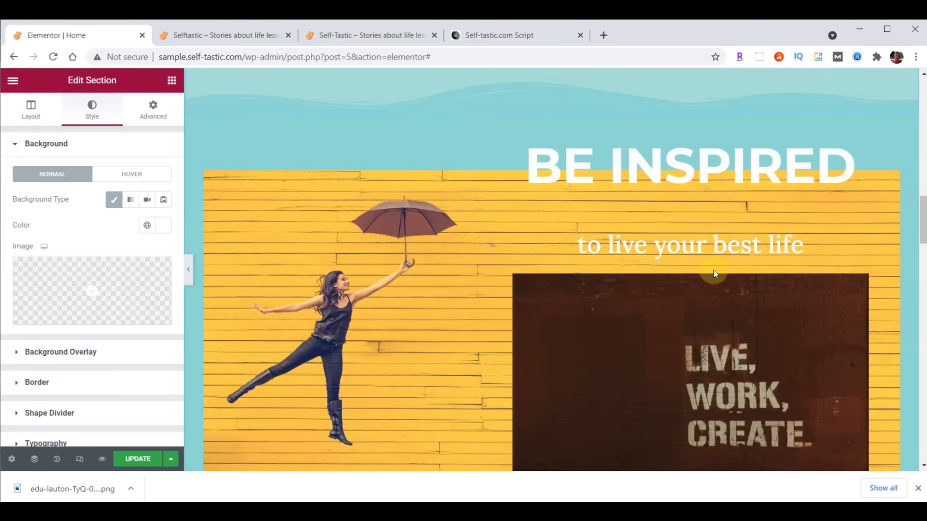
scroll(714, 270, "down", 9)
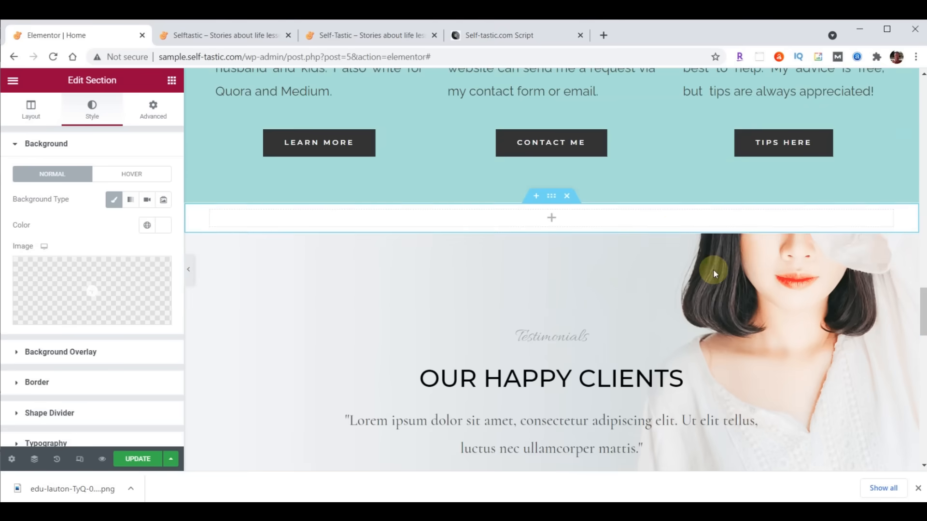
right_click(573, 221)
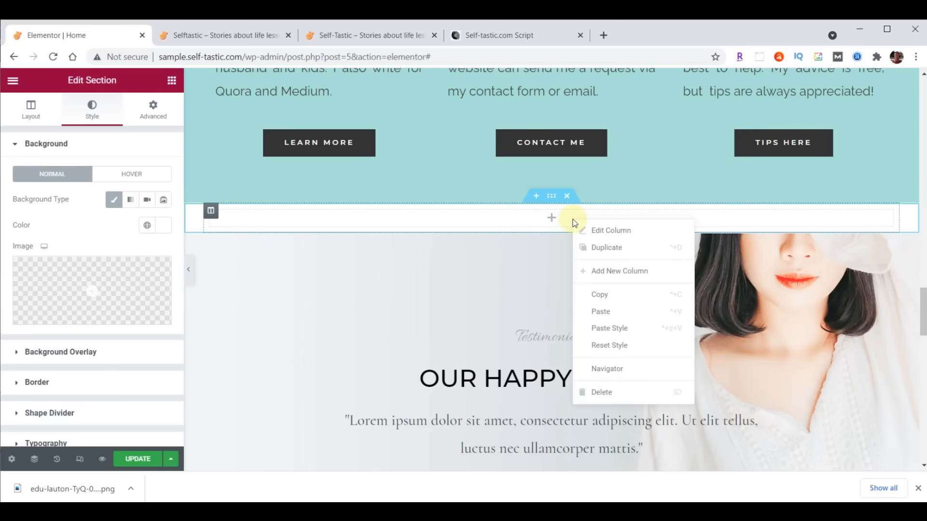
left_click(599, 310)
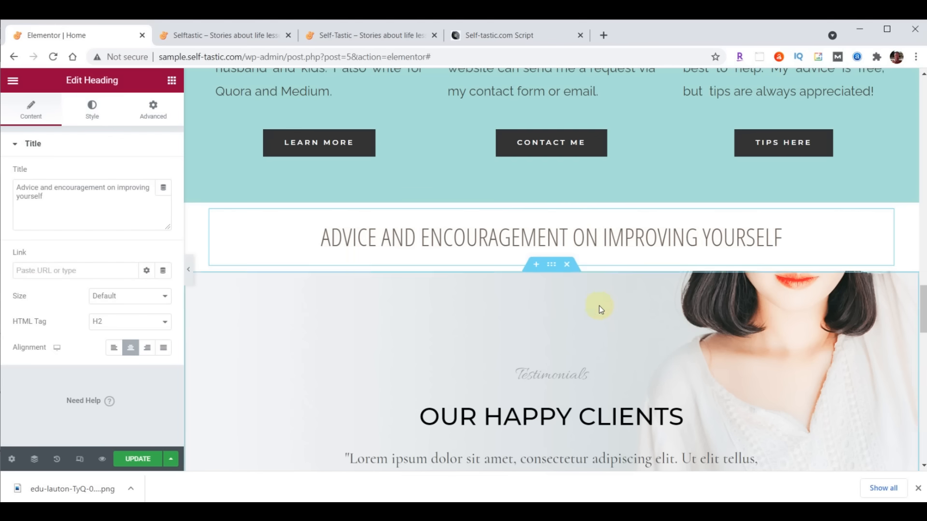
left_click_drag(18, 186, 76, 206)
left_click(37, 195)
left_click_drag(15, 186, 91, 204)
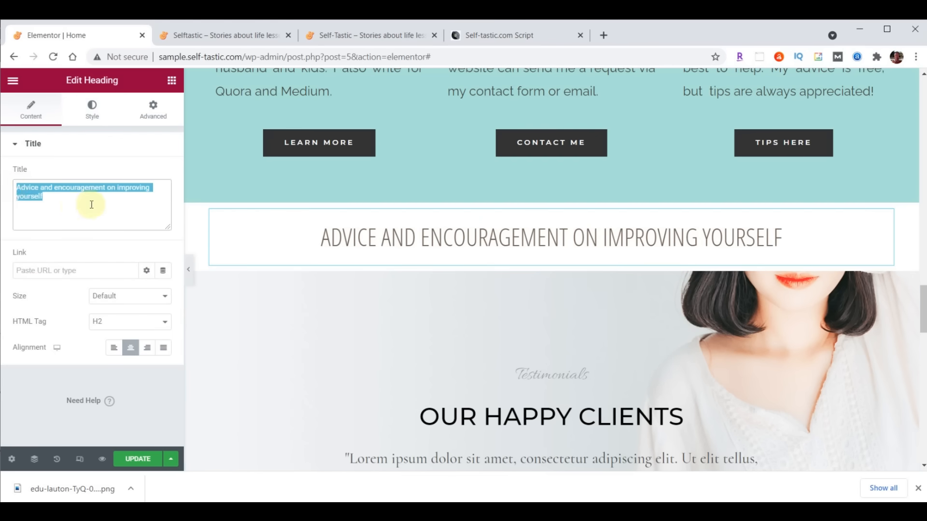
type("Words Of Wisdom")
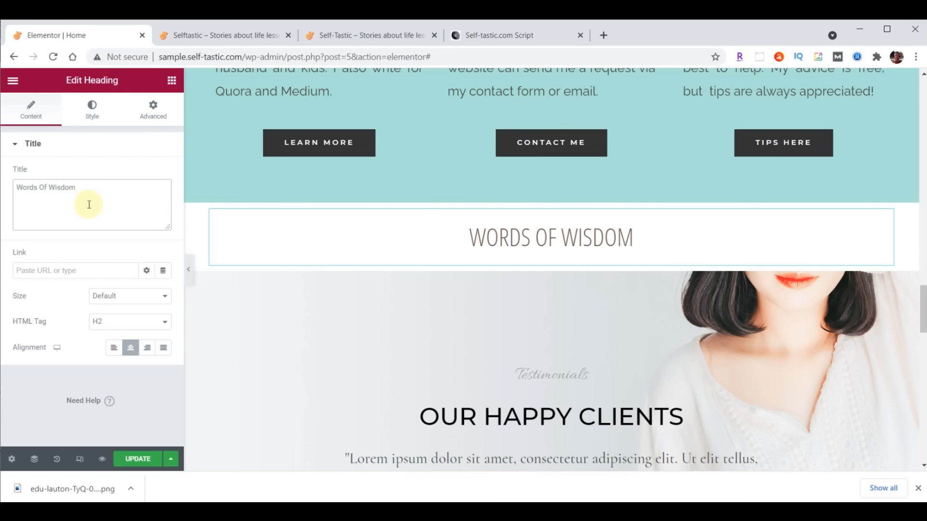
- Add an Image Carousel widget below the Words Of Wisdom heading
left_click(172, 81)
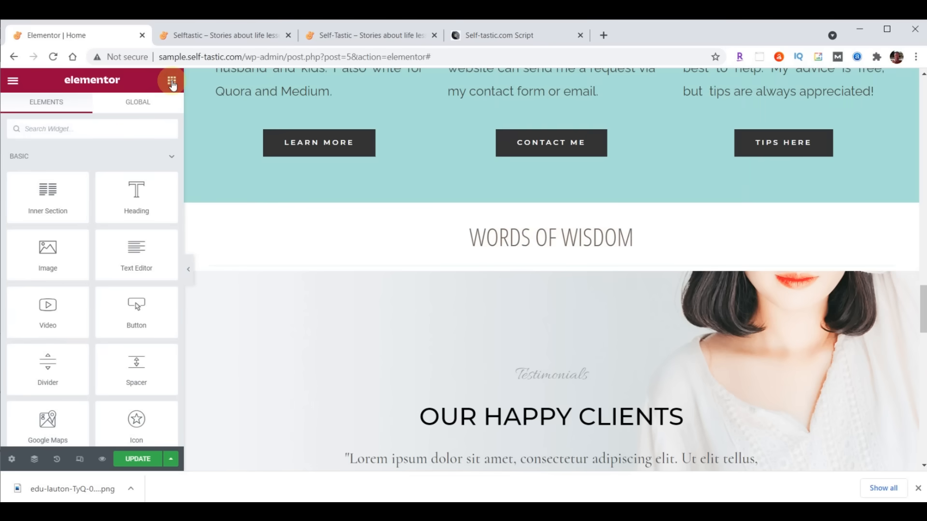
left_click(88, 132)
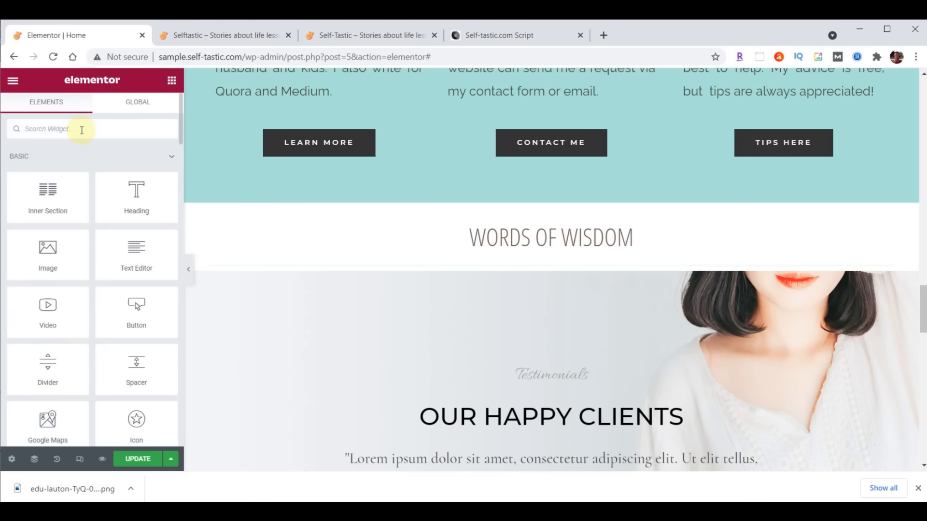
type("image")
left_click_drag(53, 233, 542, 262)
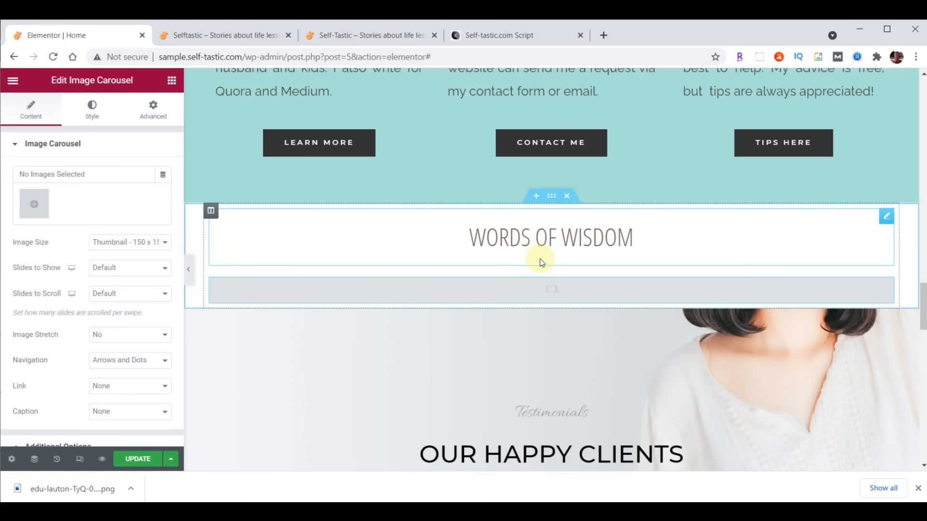
- Upload the 14 words-of-wisdom GIFs and insert them as a new carousel gallery
left_click(33, 203)
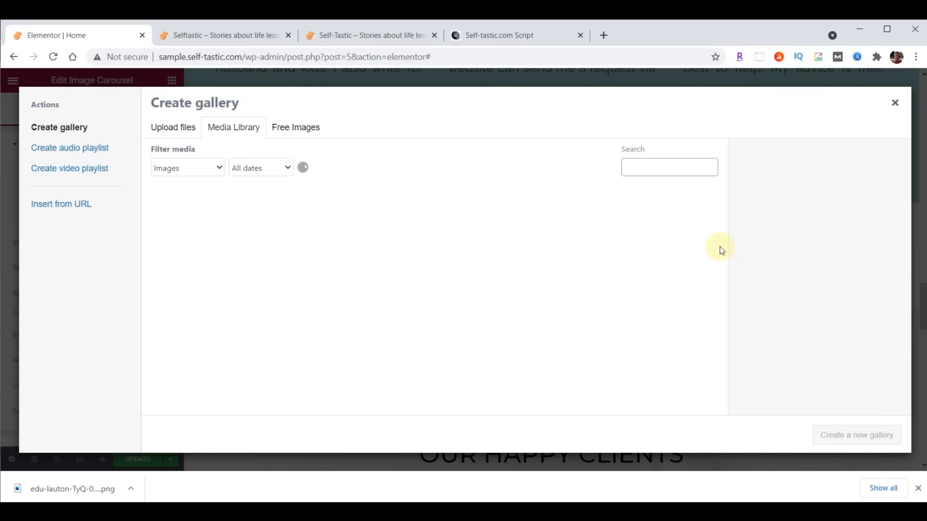
left_click(647, 511)
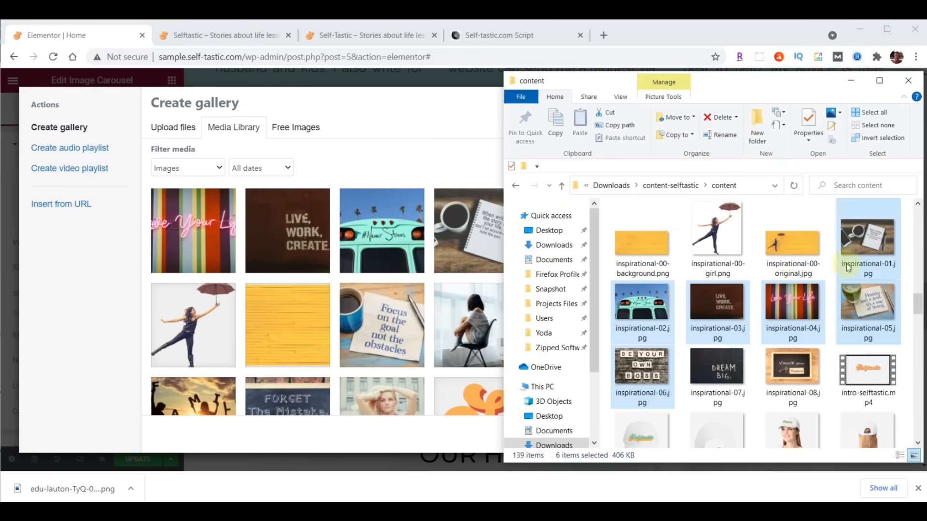
left_click_drag(917, 303, 917, 416)
left_click(733, 280)
scroll(786, 264, "down", 1)
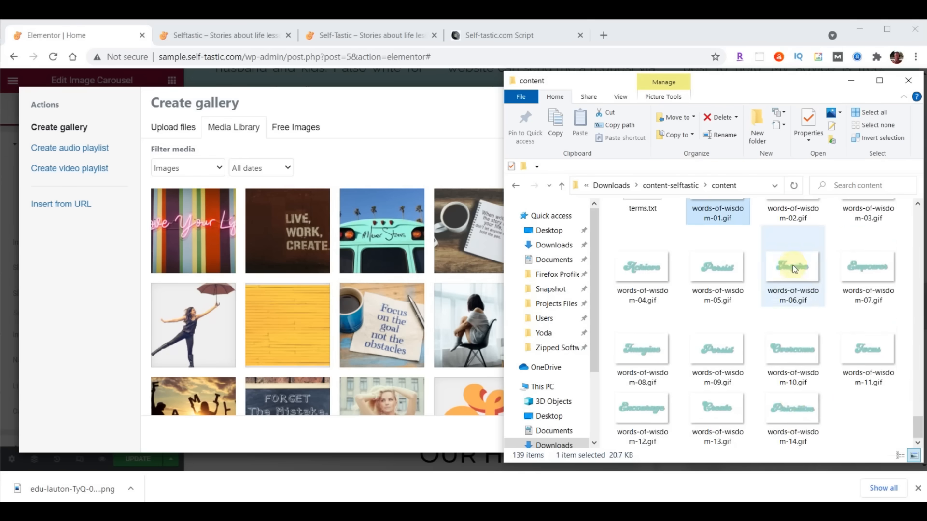
left_click(794, 397, "shift")
left_click_drag(835, 391, 329, 293)
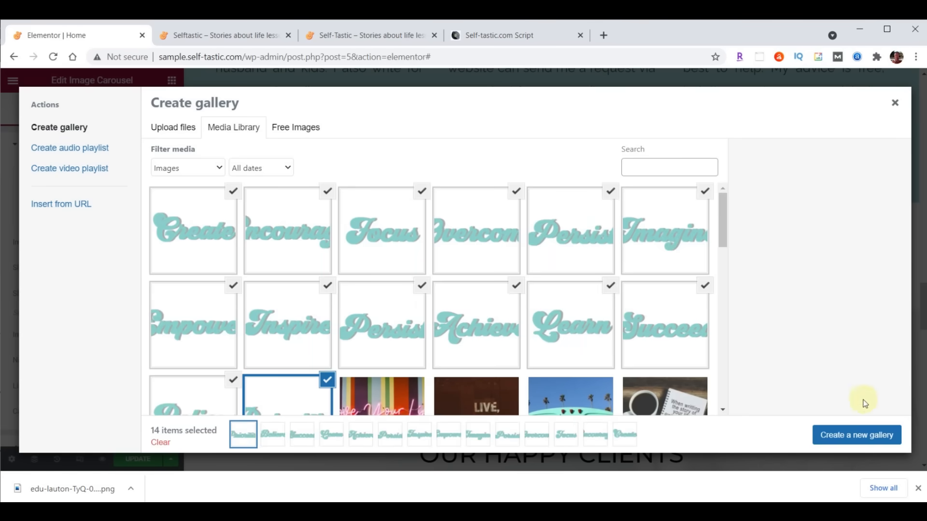
left_click(867, 443)
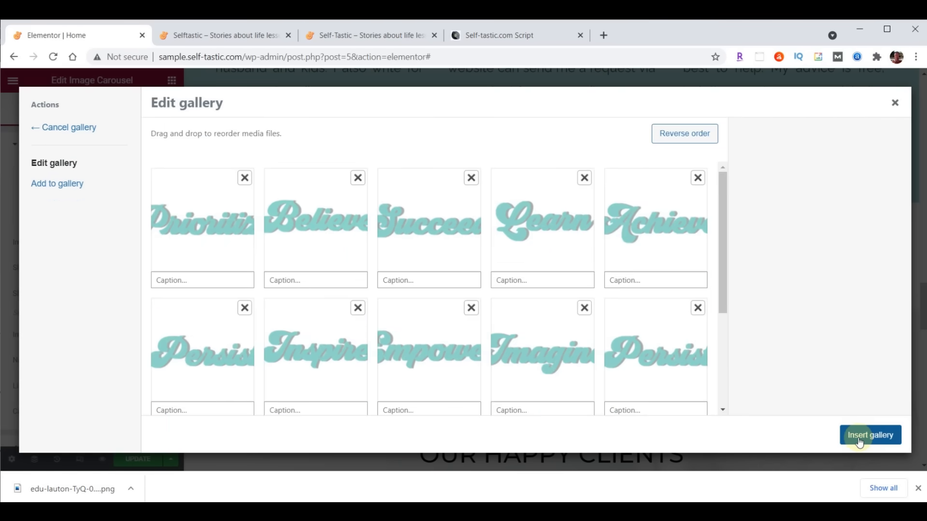
left_click(860, 443)
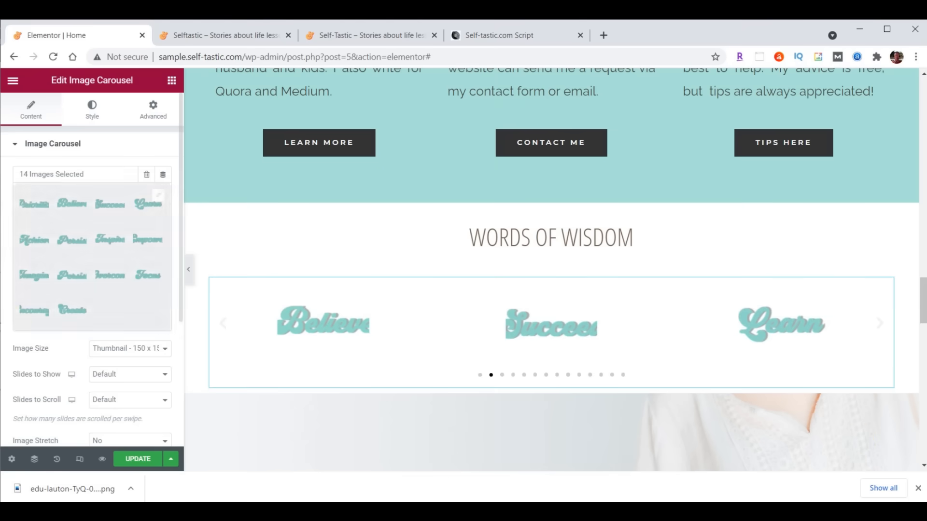
- Set the carousel to full-size images, five slides shown, one per scroll, with no navigation
left_click(116, 349)
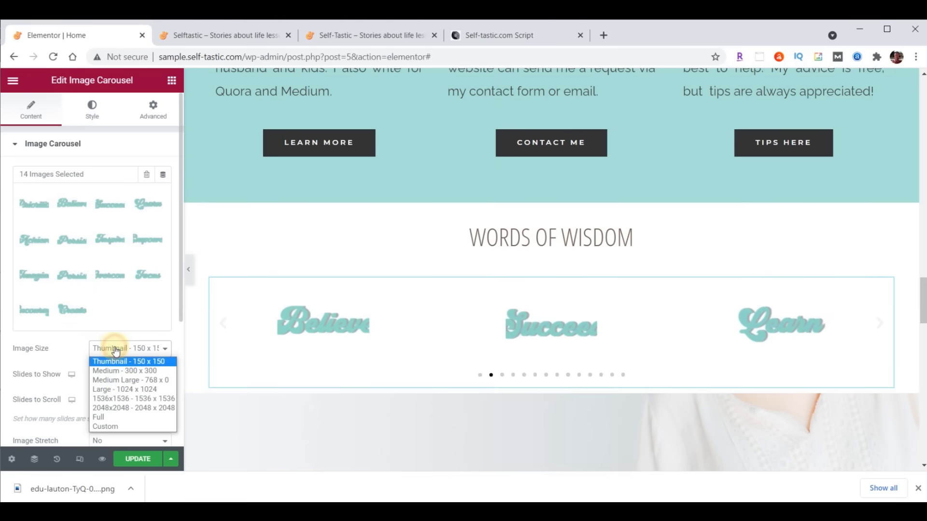
left_click(121, 417)
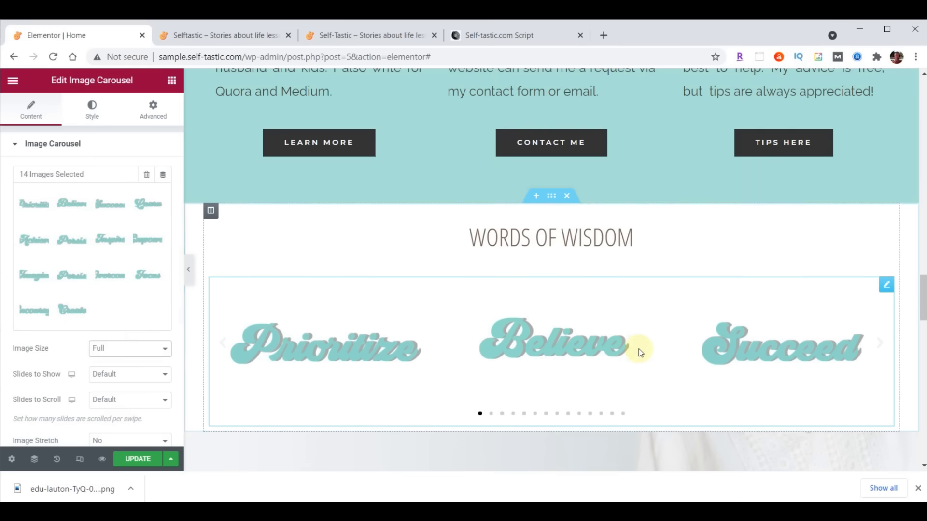
left_click(165, 375)
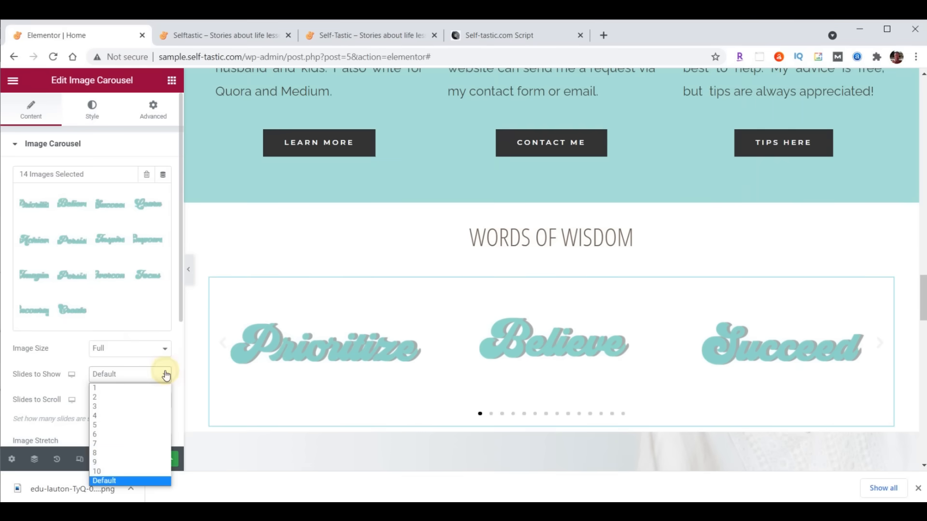
left_click(135, 425)
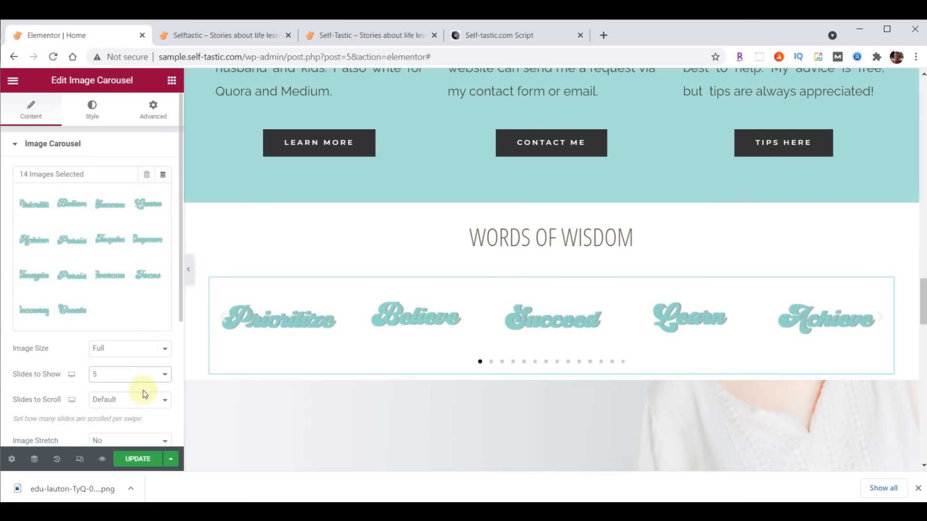
left_click(143, 401)
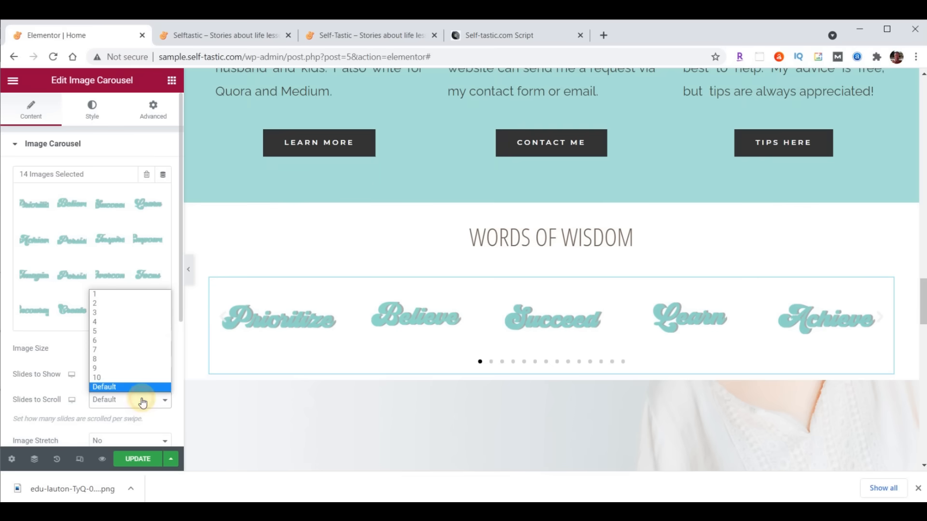
left_click(132, 294)
scroll(125, 289, "down", 4)
left_click(123, 278)
left_click(119, 314)
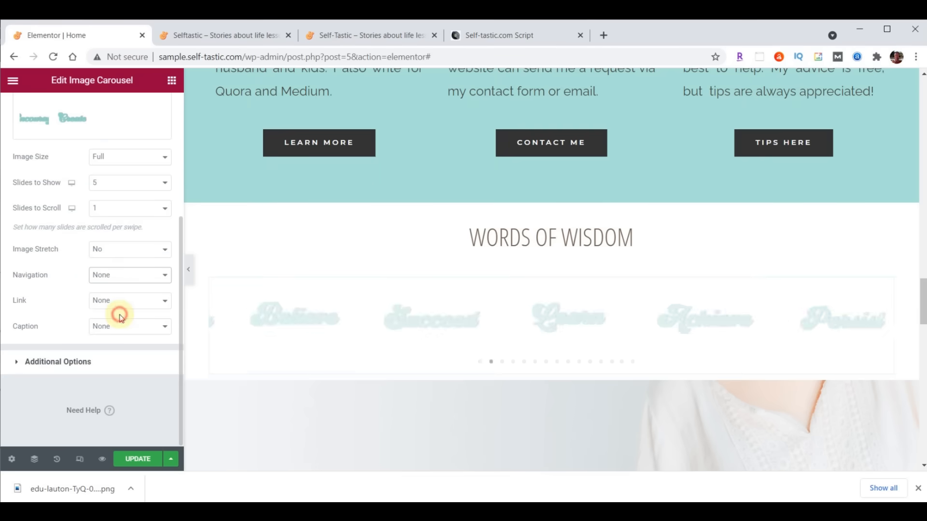
- Turn off pause on hover, set animation speed to 2000, update, and check the live carousel
left_click(55, 362)
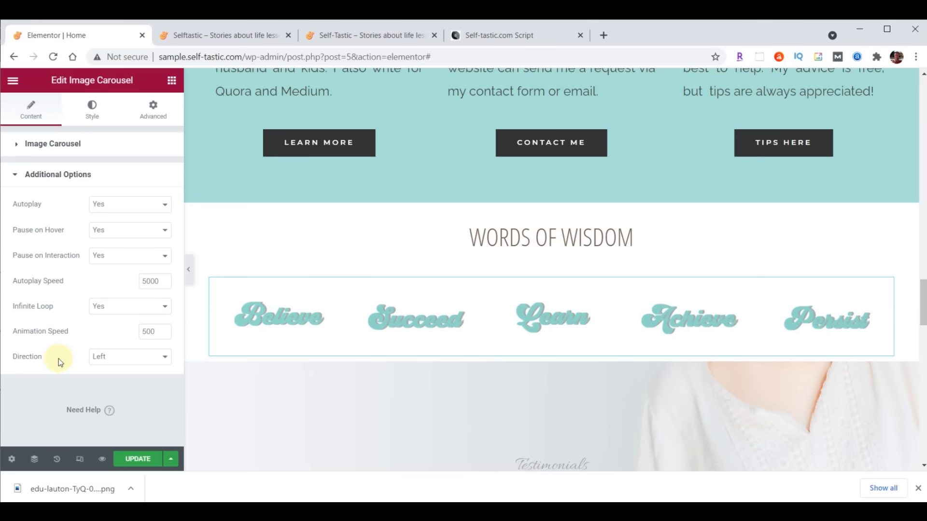
left_click(119, 231)
left_click(111, 254)
left_click(157, 281)
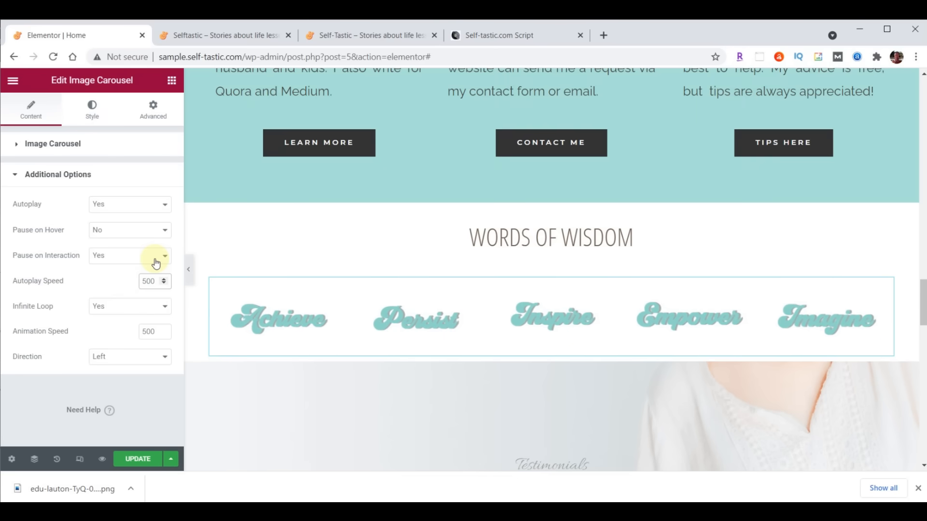
double_click(158, 332)
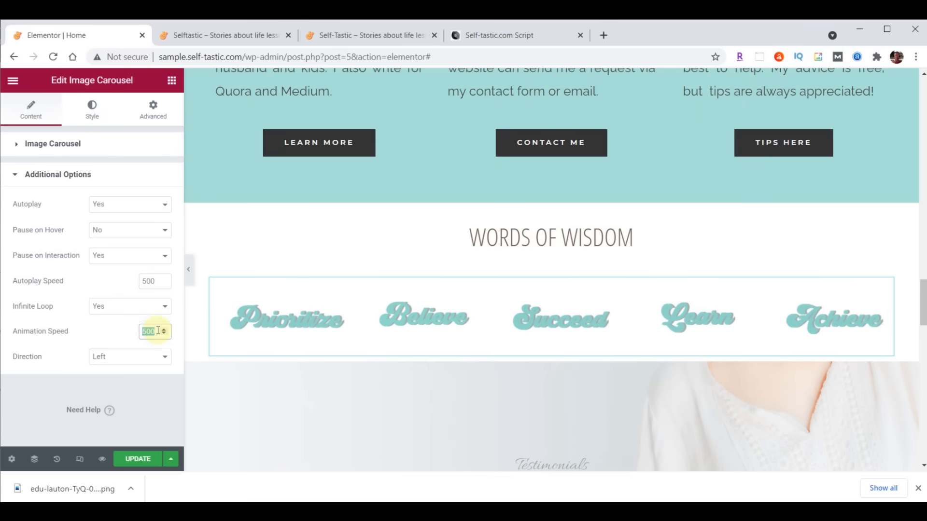
type("2000")
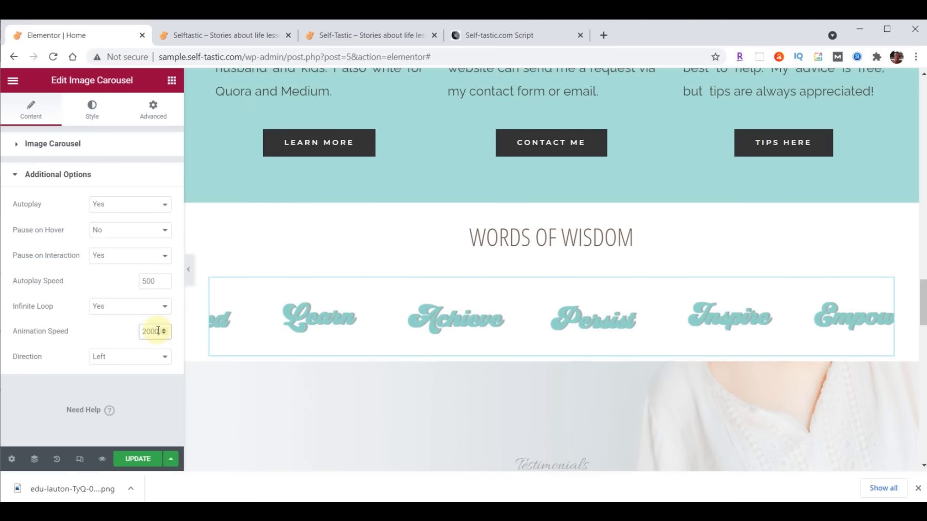
left_click(140, 460)
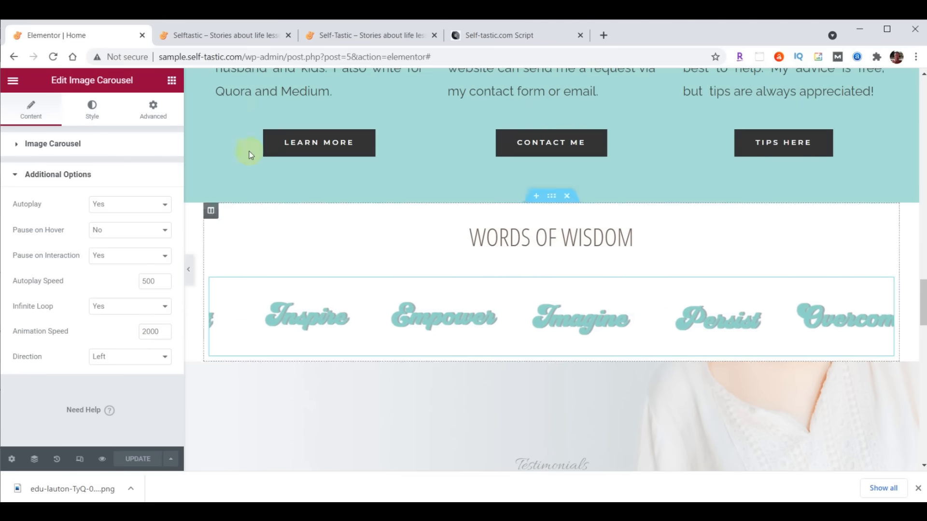
left_click(239, 34)
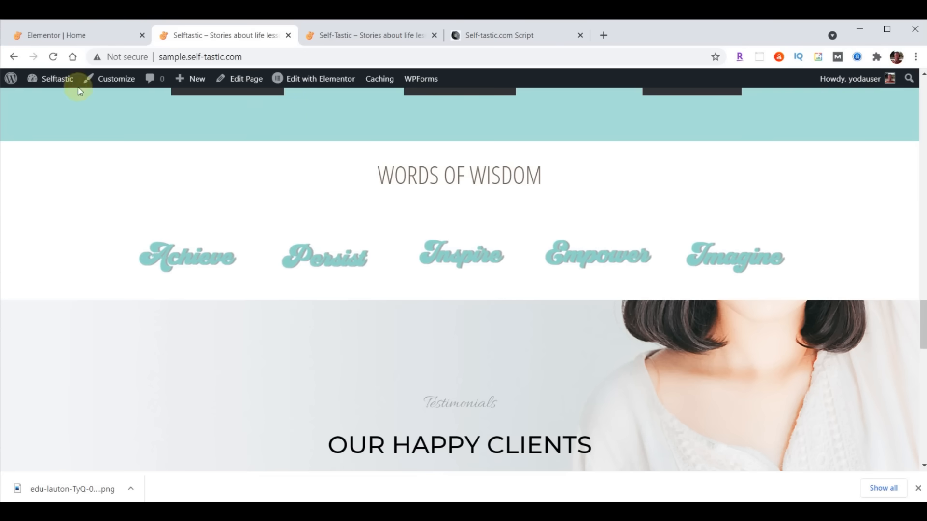
left_click(65, 35)
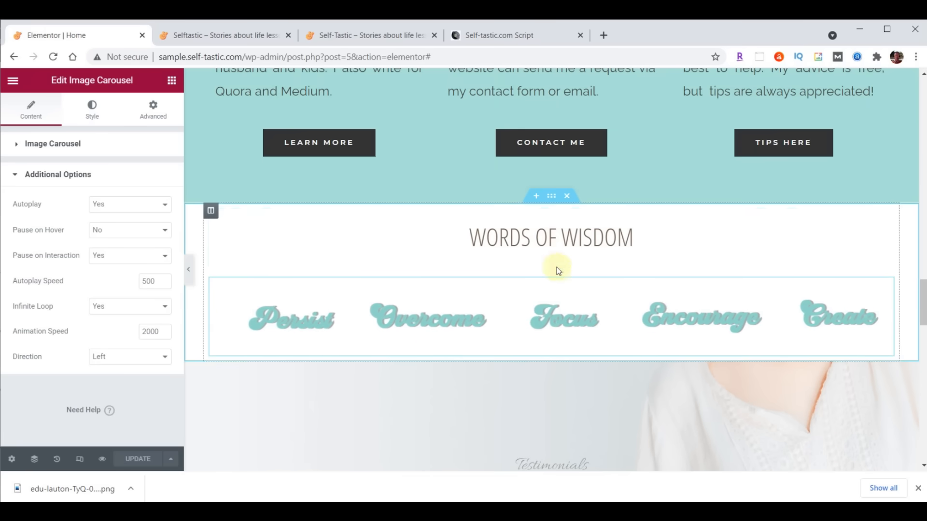
- Set the Words Of Wisdom heading padding to 0, with 70 top padding
left_click(887, 218)
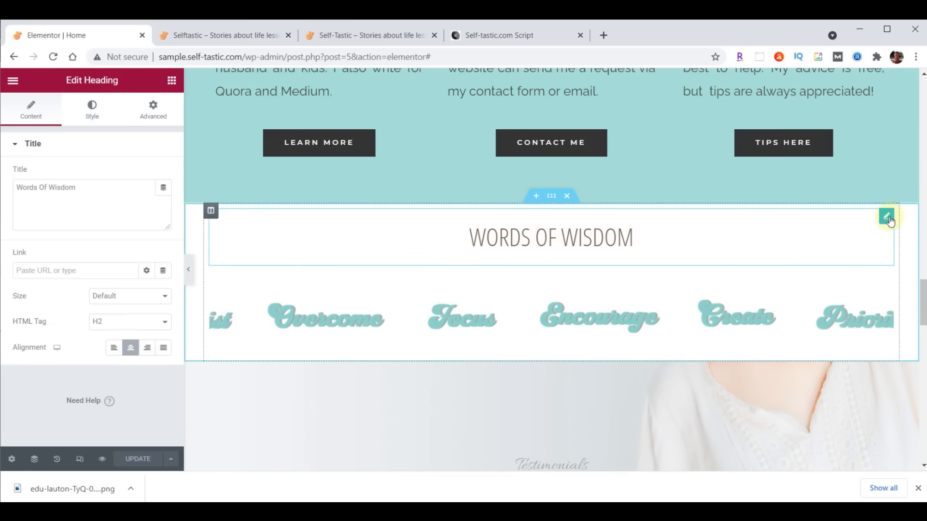
left_click(152, 113)
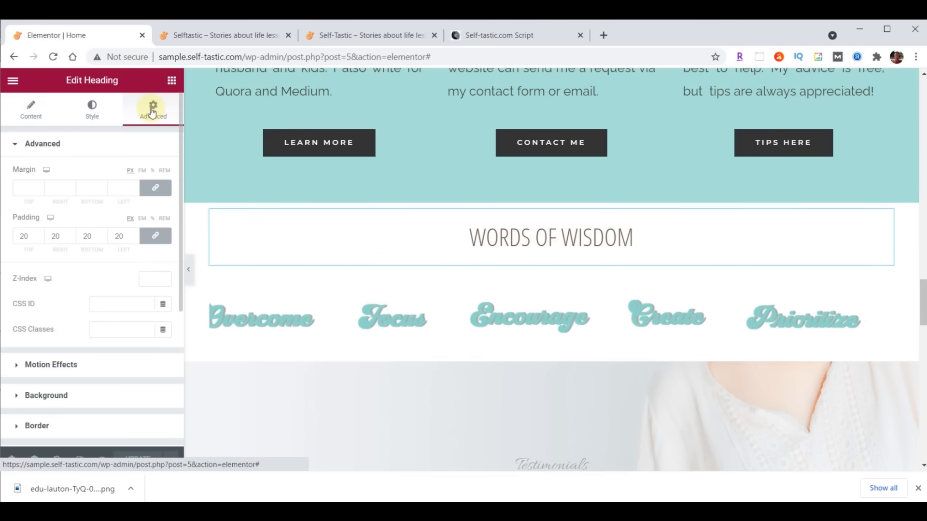
double_click(34, 238)
type("0")
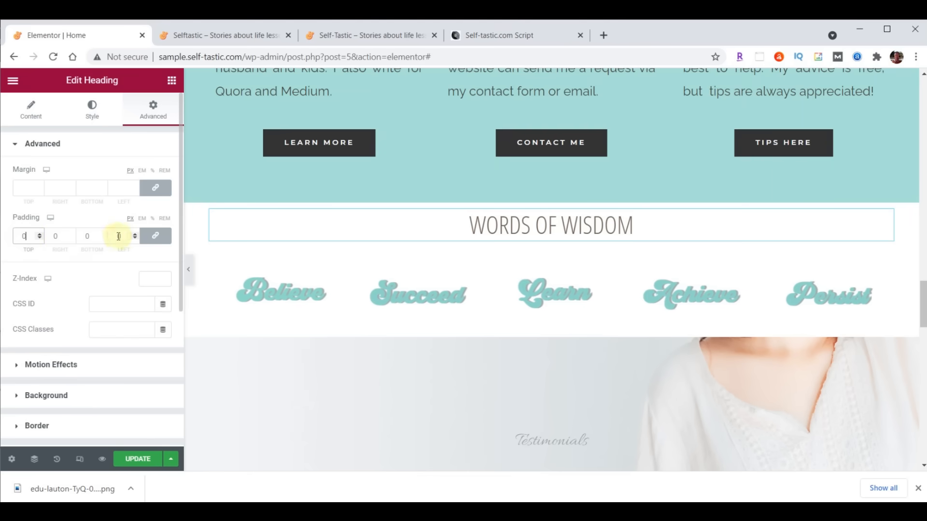
left_click(156, 236)
left_click(21, 237)
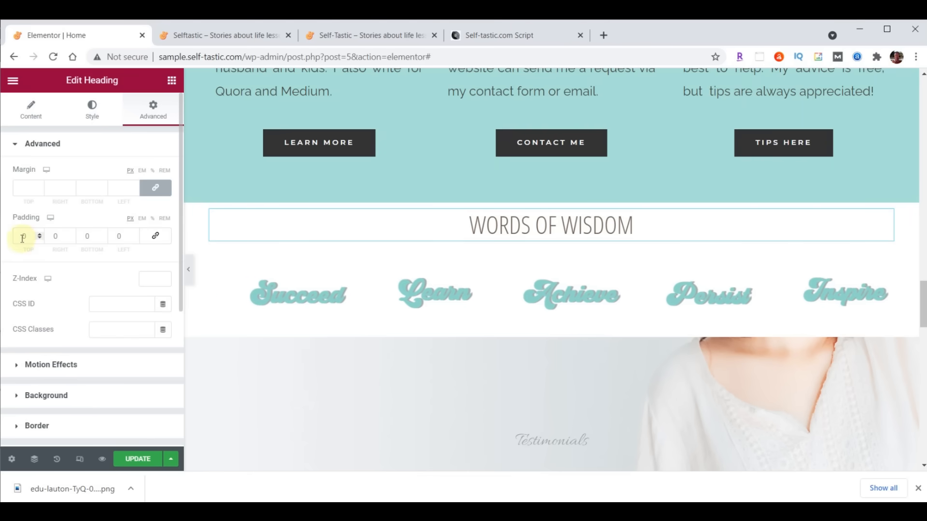
type("7")
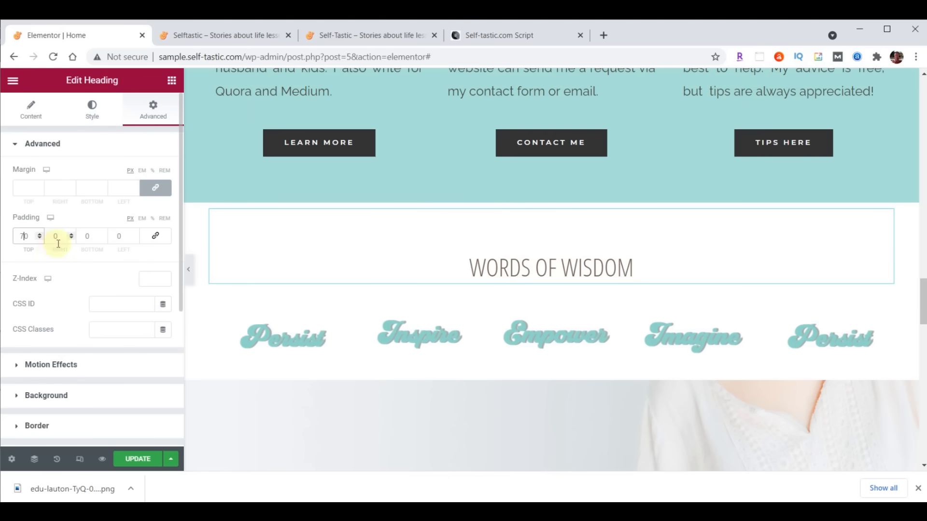
- Unlink the heading's margin and lower its bottom margin to -25
left_click(157, 189)
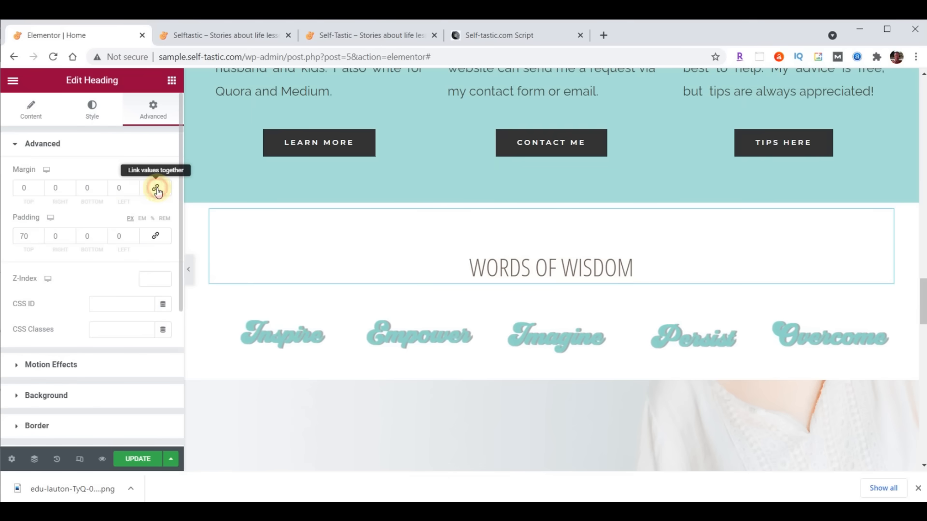
left_click(103, 191)
left_click(103, 190)
left_click(102, 190)
left_click(103, 190)
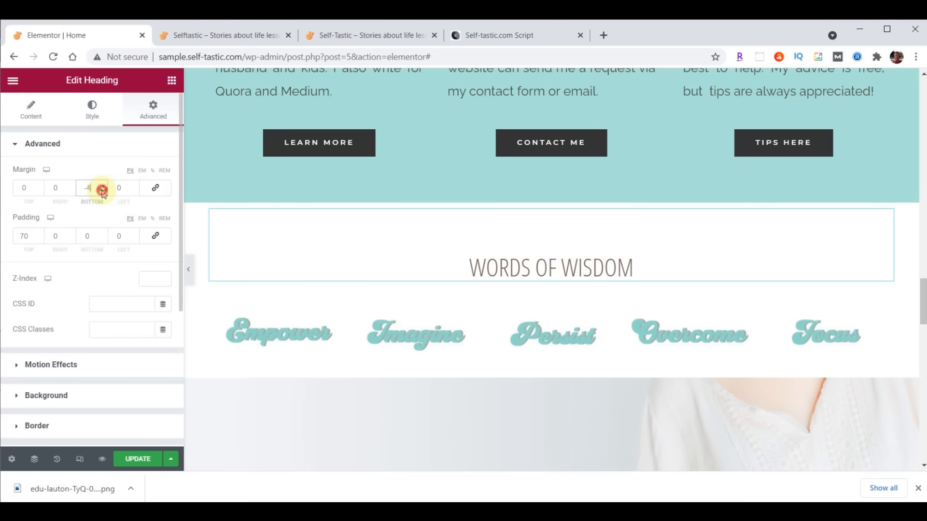
left_click(103, 190)
left_click(102, 190)
left_click(102, 190)
left_click(103, 191)
left_click(102, 192)
left_click(103, 191)
left_click(102, 191)
left_click(103, 191)
left_click(103, 191)
left_click(103, 191)
left_click(103, 191)
left_click(103, 191)
left_click(103, 192)
left_click(103, 191)
left_click(103, 191)
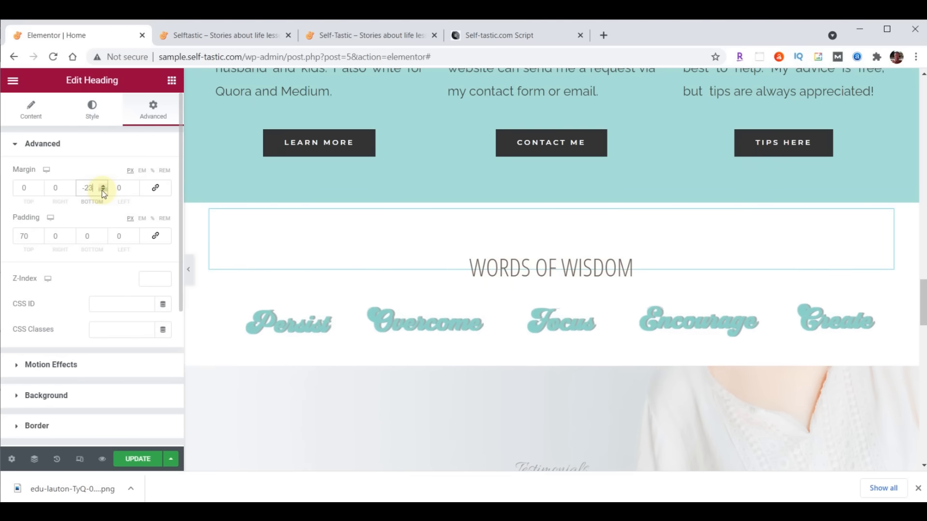
left_click(103, 191)
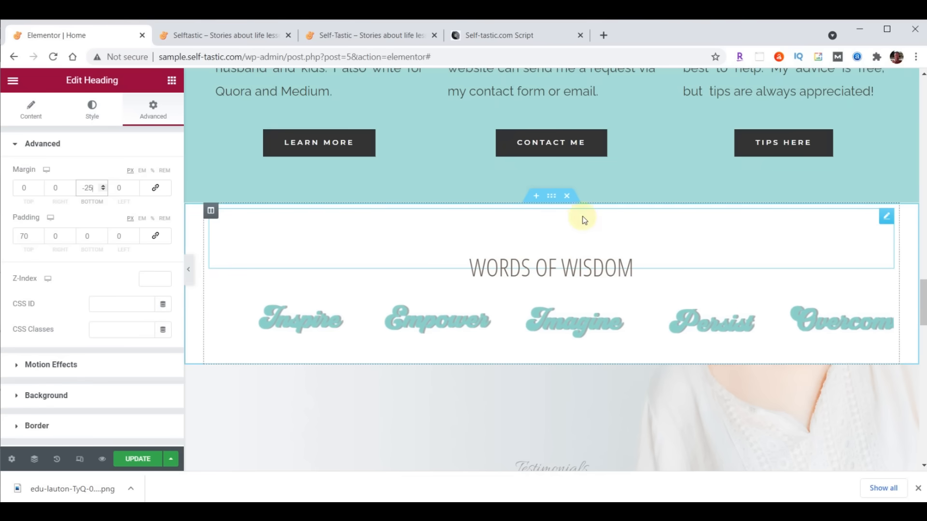
left_click(551, 196)
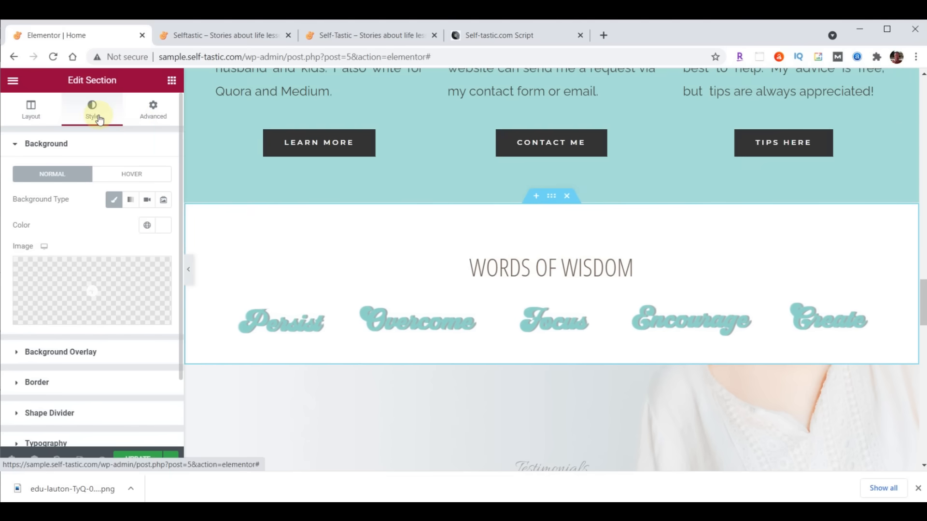
- Add a top Waves Brush shape divider in #A8E0D9, height 60, and update the page
left_click(65, 413)
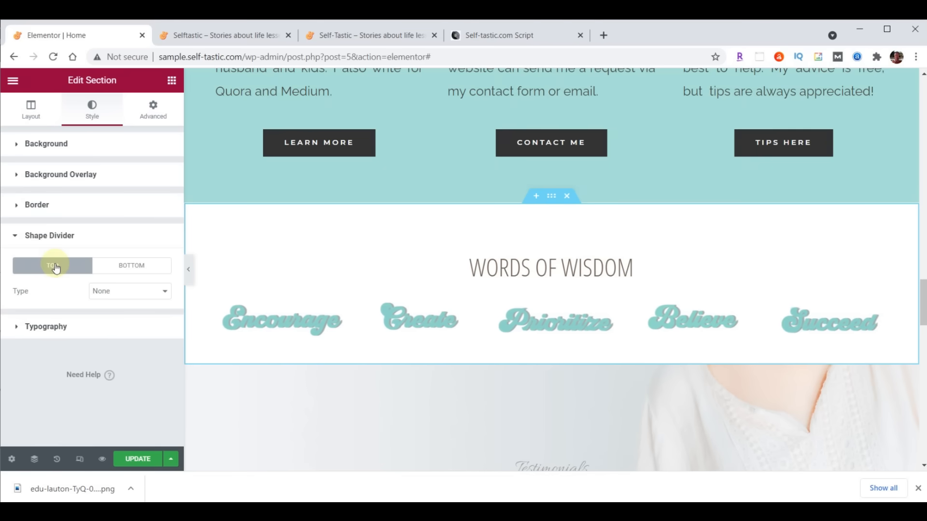
left_click(105, 290)
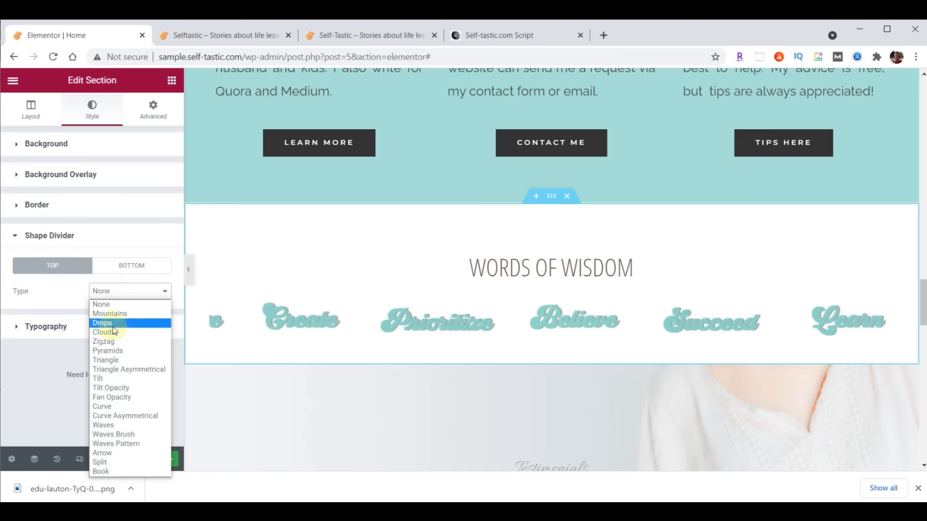
left_click(120, 426)
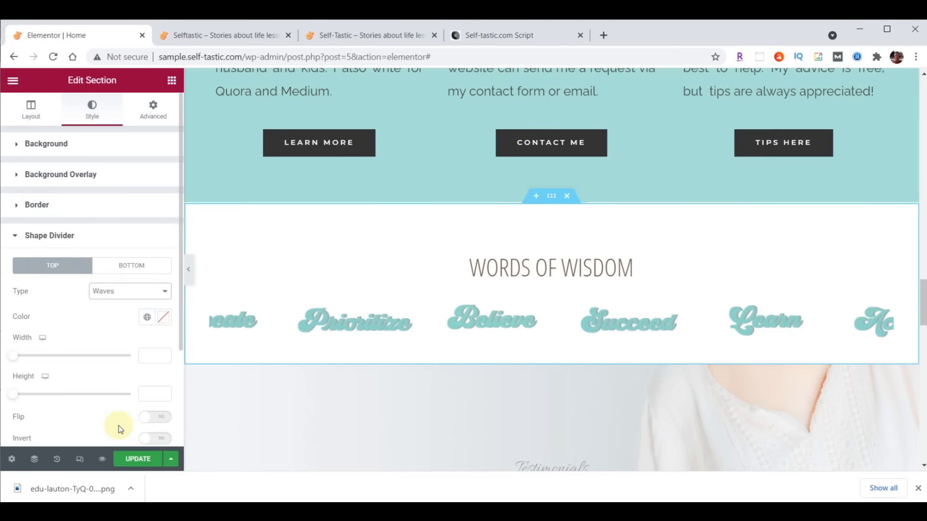
left_click(163, 320)
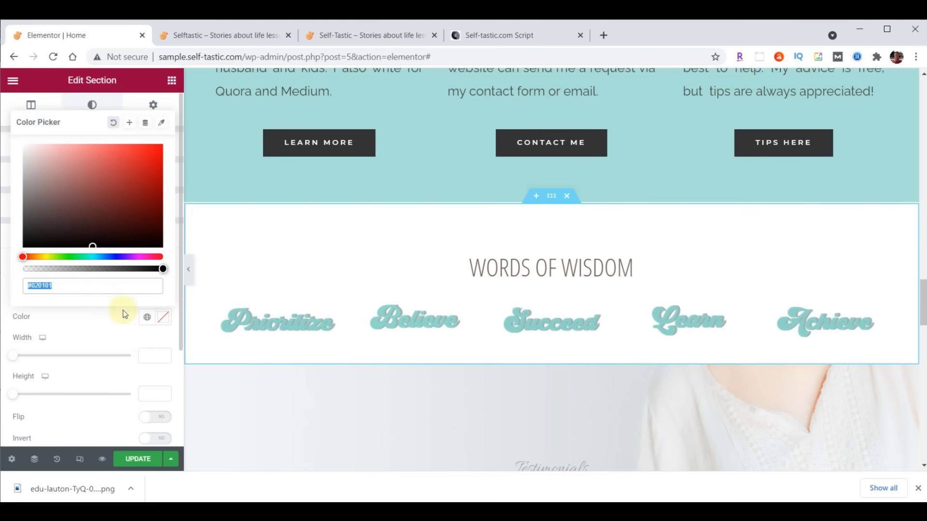
type("#A8E0D9")
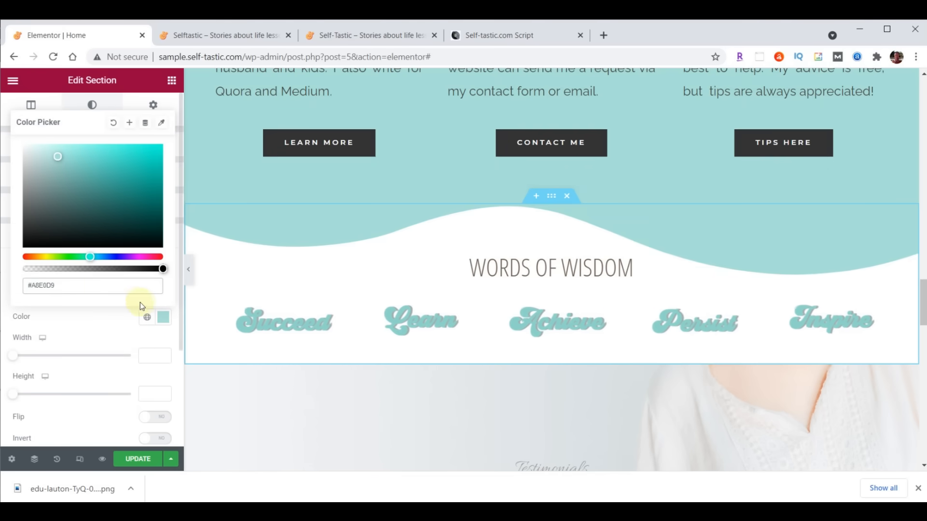
left_click(161, 314)
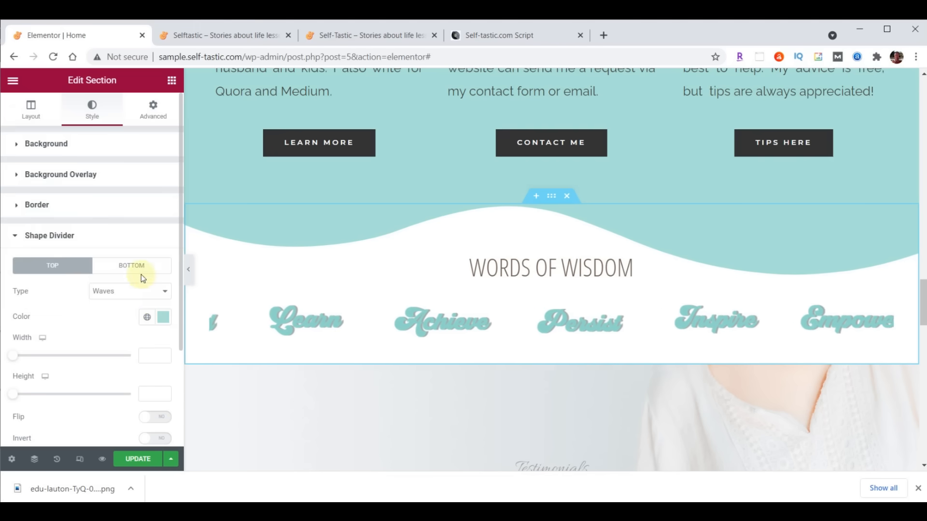
left_click(141, 293)
left_click(137, 432)
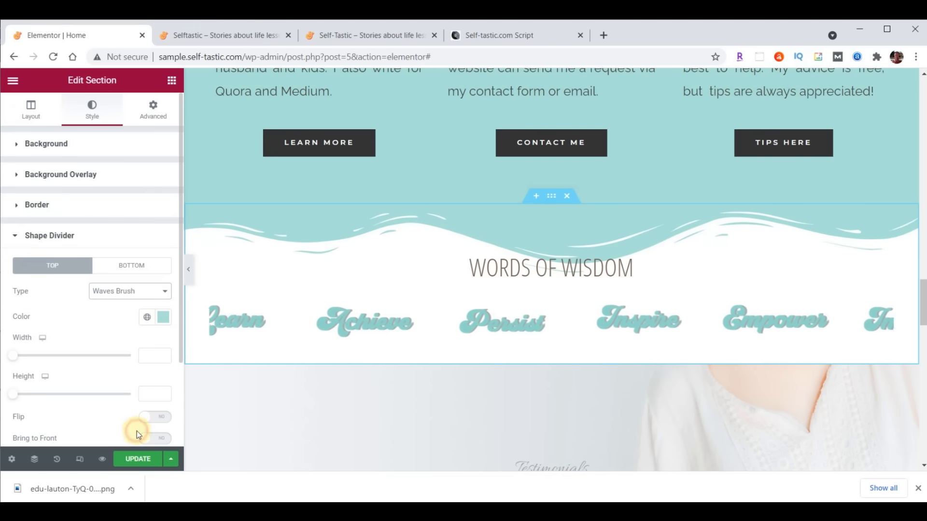
left_click(154, 395)
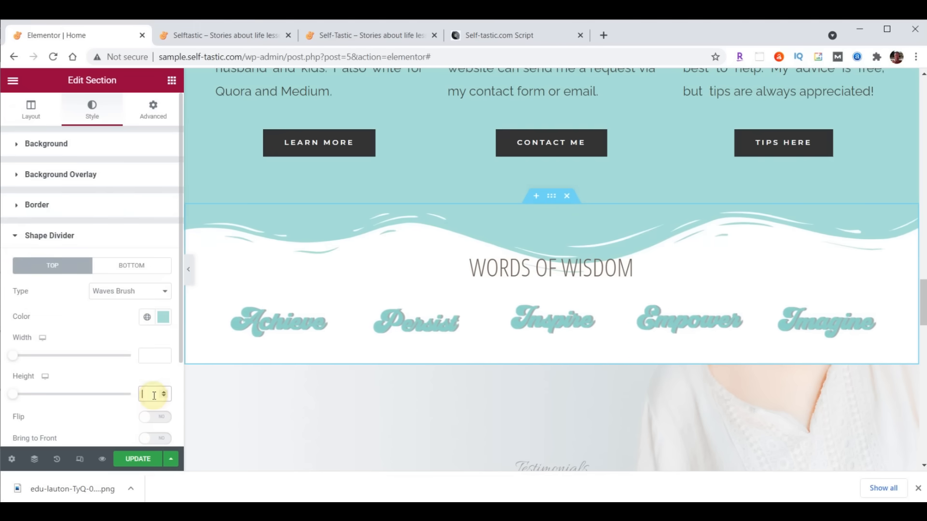
type("60")
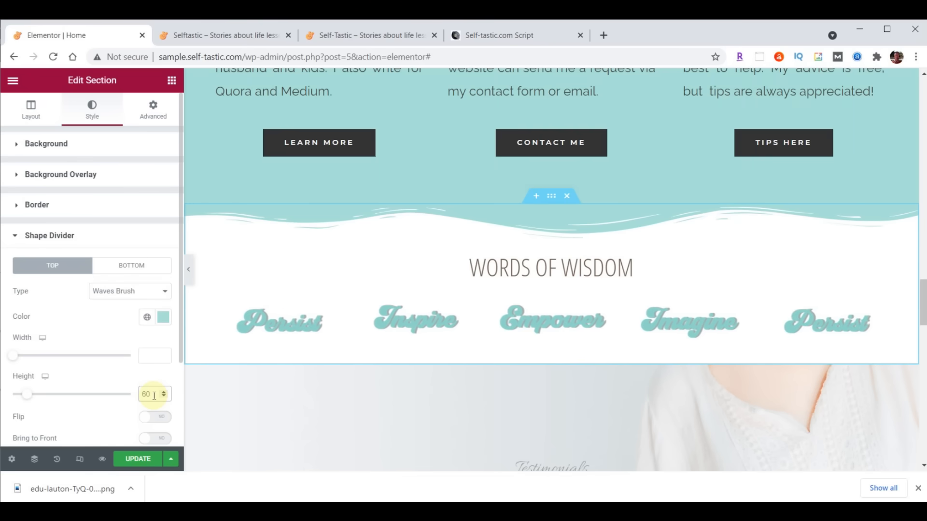
left_click(136, 459)
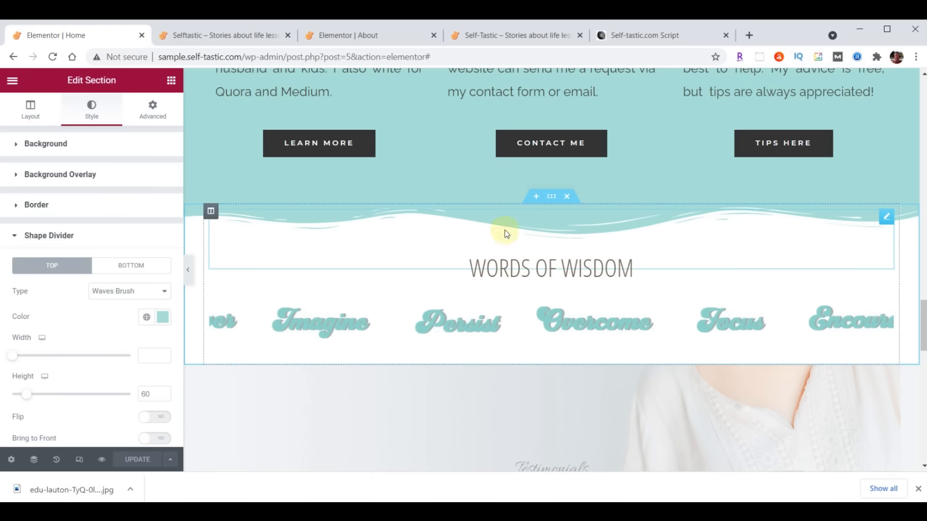
- Save the section as template 'Selftastic - Words of Wisdom', then reload the live homepage
right_click(548, 197)
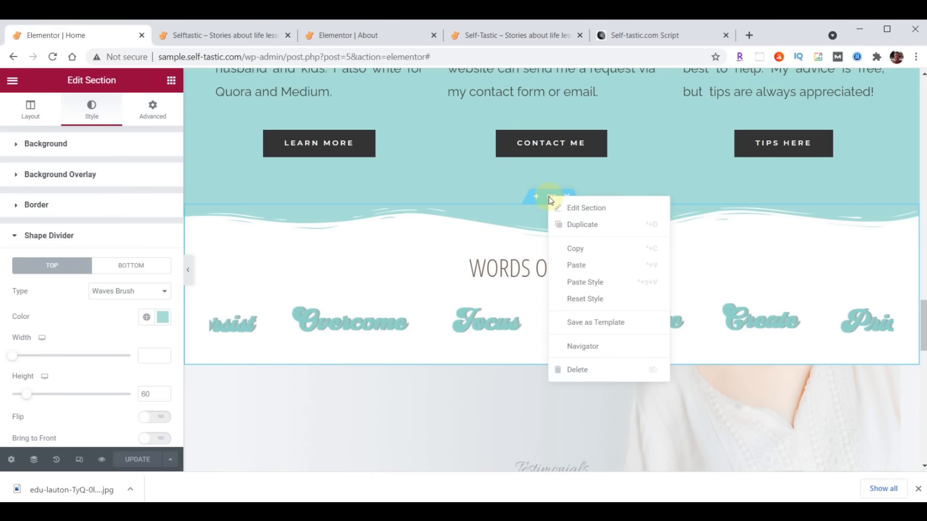
left_click(583, 324)
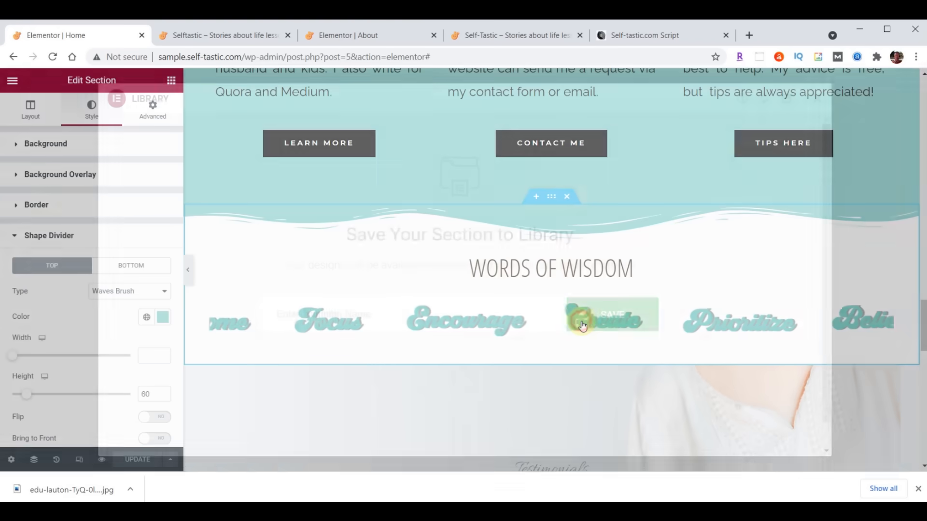
left_click(422, 319)
type("Selftastic - Words of Wisdom")
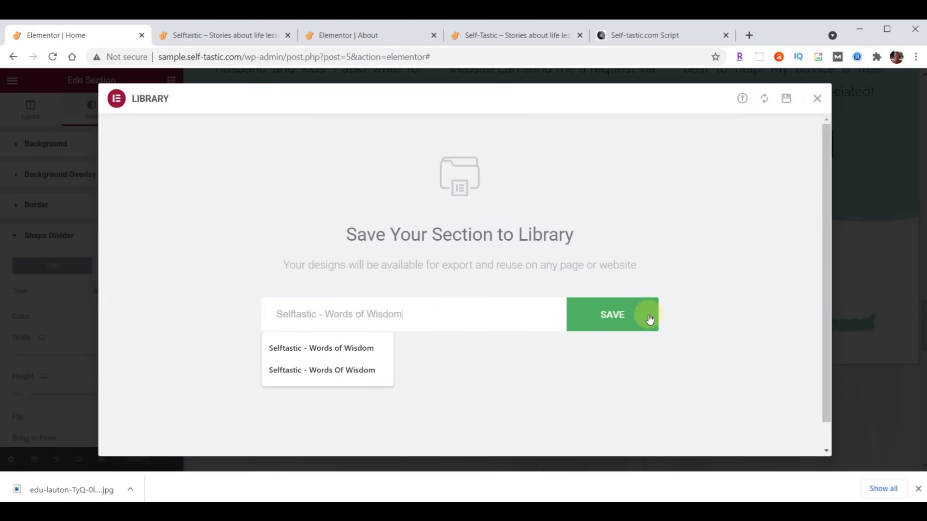
left_click(615, 320)
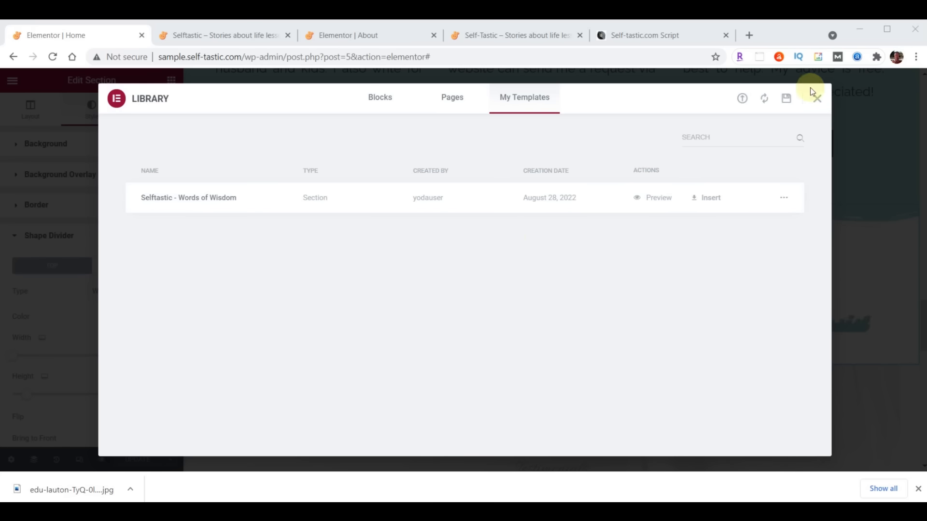
left_click(817, 100)
left_click(237, 36)
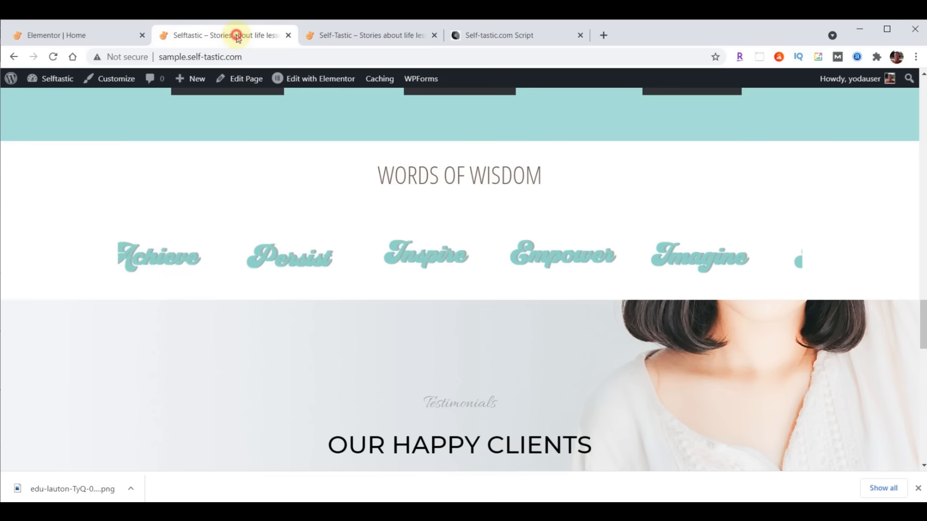
left_click(53, 57)
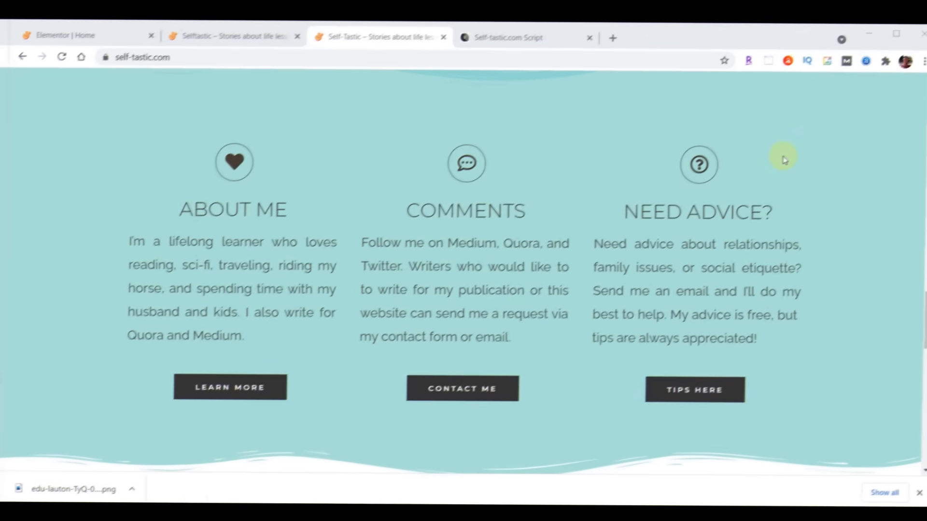
- Scroll the live site to the Q&A Practical Advice banner, then return to the Elementor Home editor
scroll(798, 150, "down", 8)
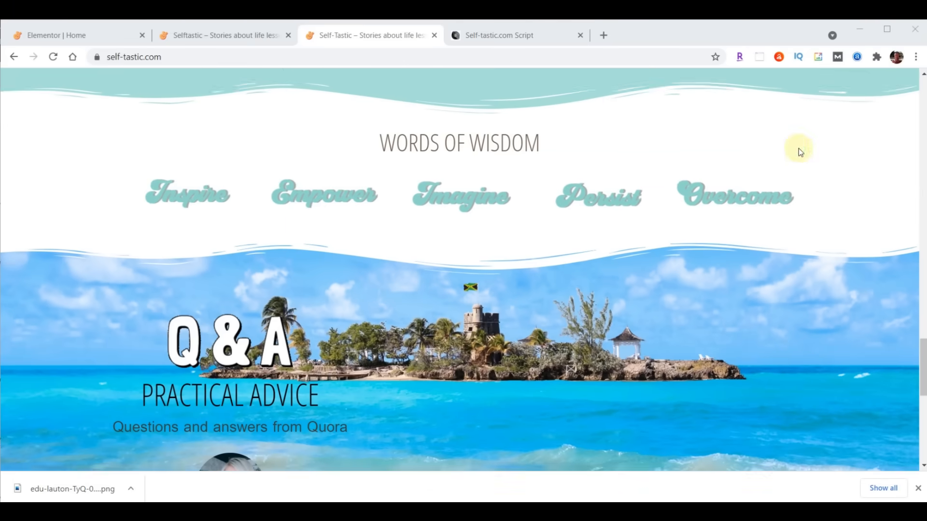
scroll(798, 149, "down", 4)
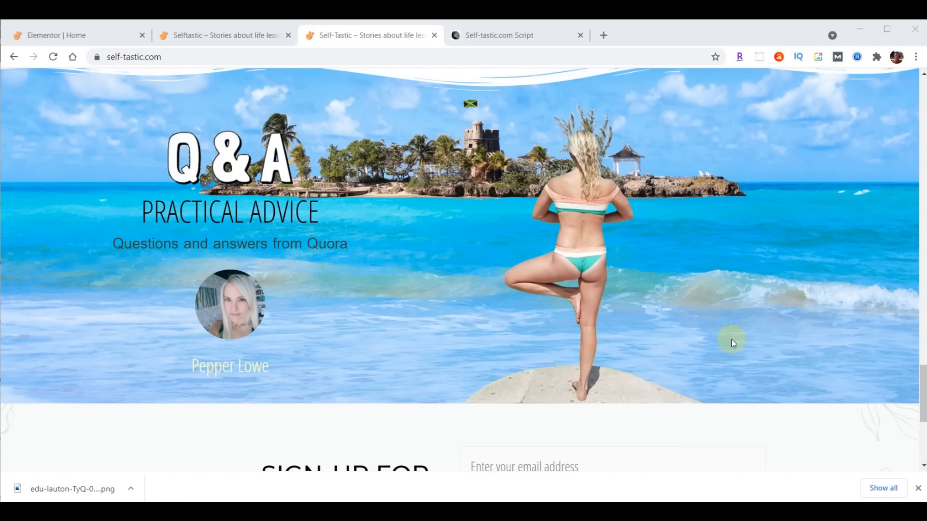
left_click(82, 38)
- Copy the Learn More button, paste it below the testimonial, and edit its label
left_click_drag(923, 305, 923, 330)
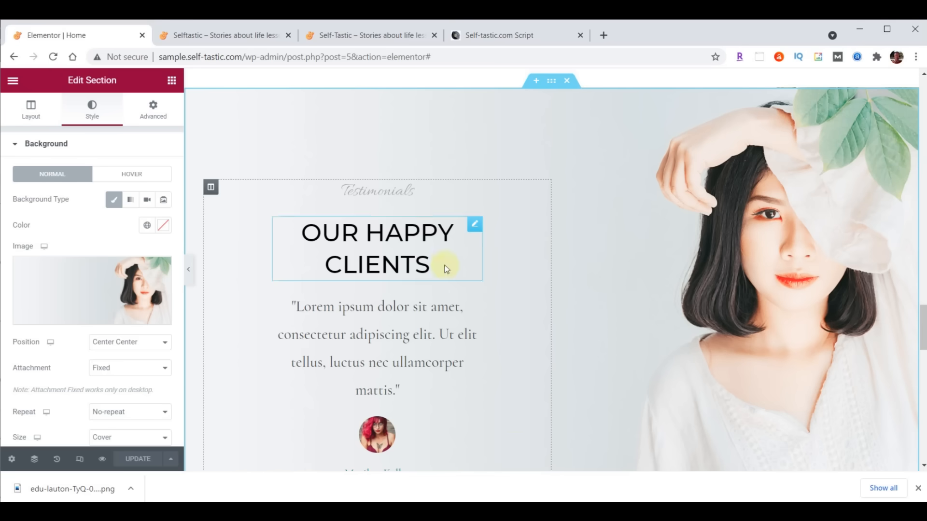
scroll(529, 321, "down", 3)
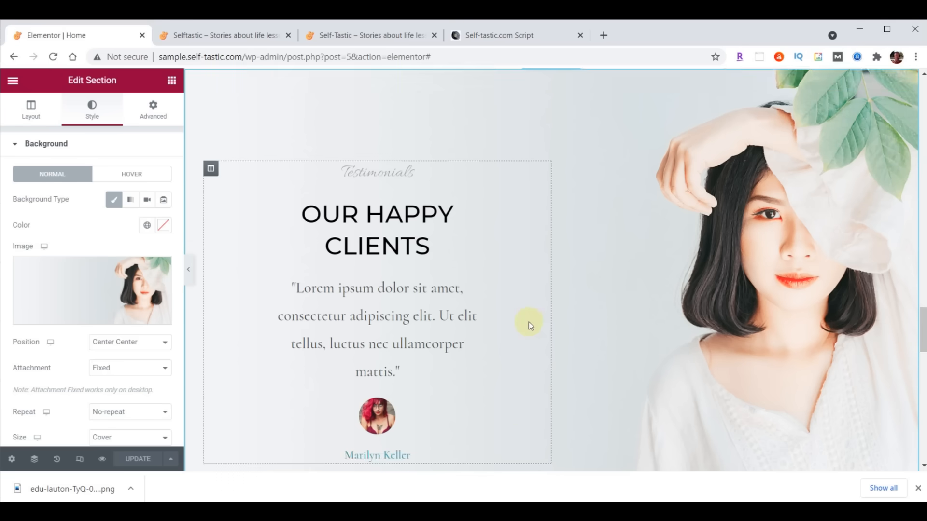
scroll(507, 321, "up", 5)
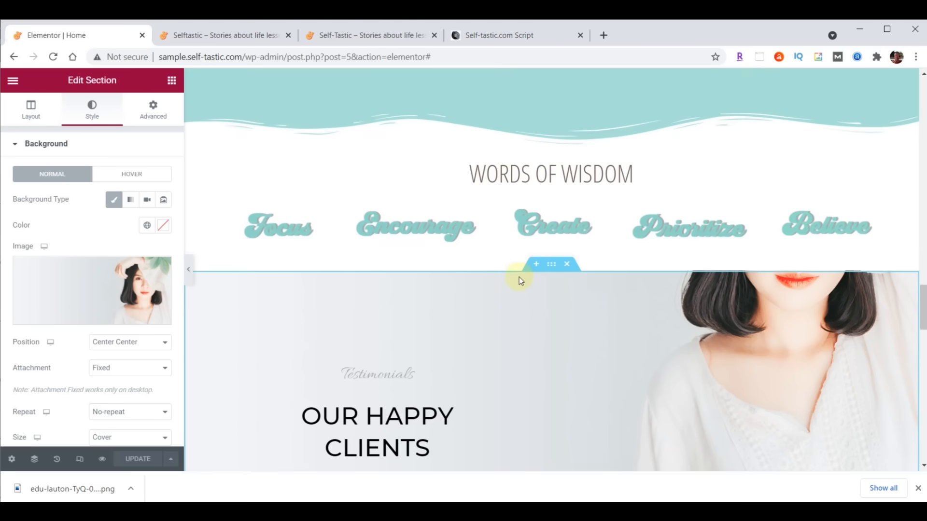
scroll(520, 277, "up", 5)
right_click(336, 292)
left_click(371, 336)
scroll(461, 322, "down", 8)
scroll(464, 326, "down", 5)
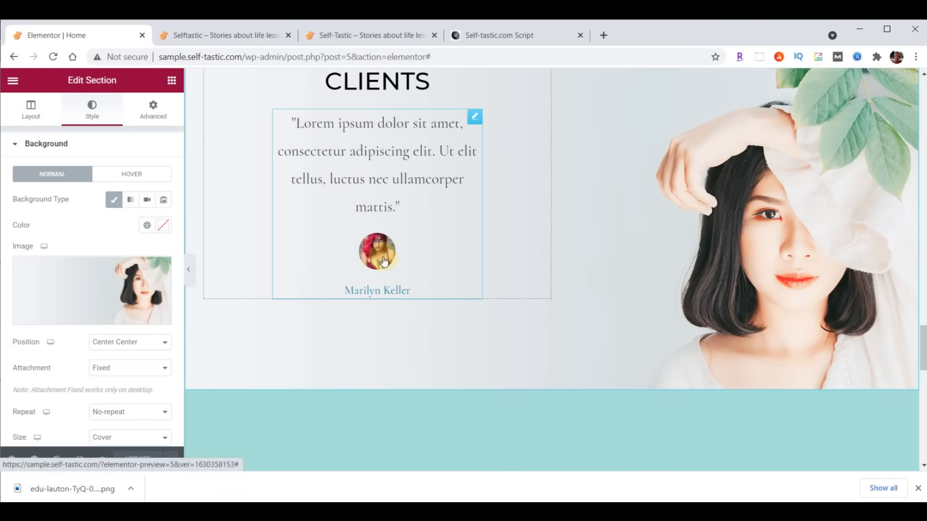
right_click(383, 256)
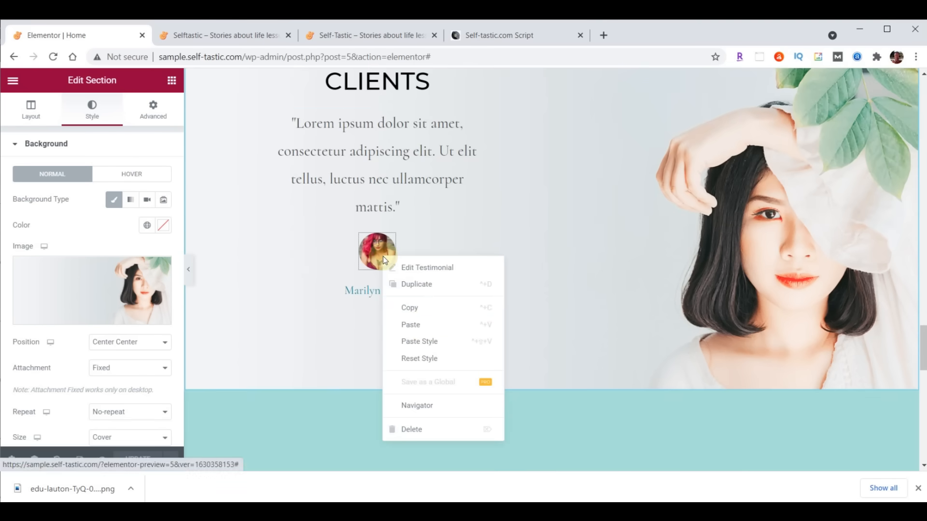
left_click(421, 325)
left_click(373, 332)
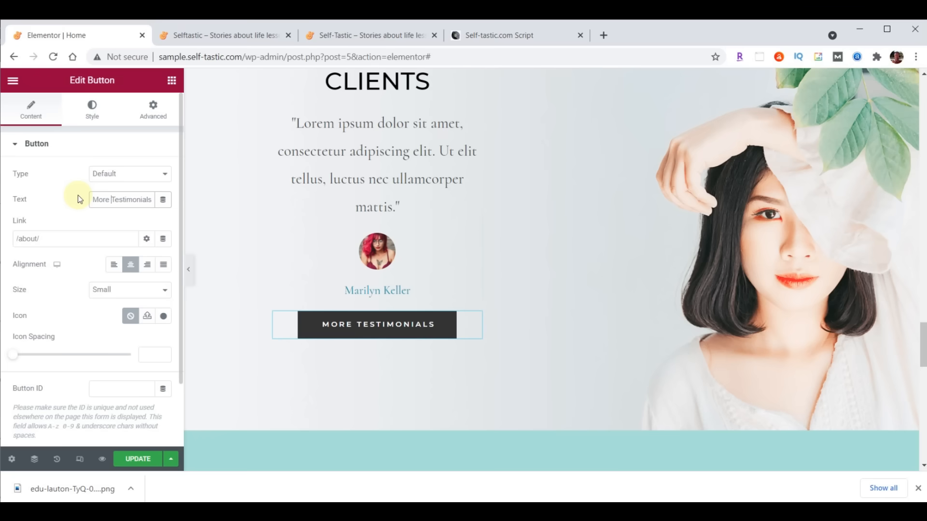
- Delete the Our Happy Clients testimonials section
scroll(734, 213, "up", 3)
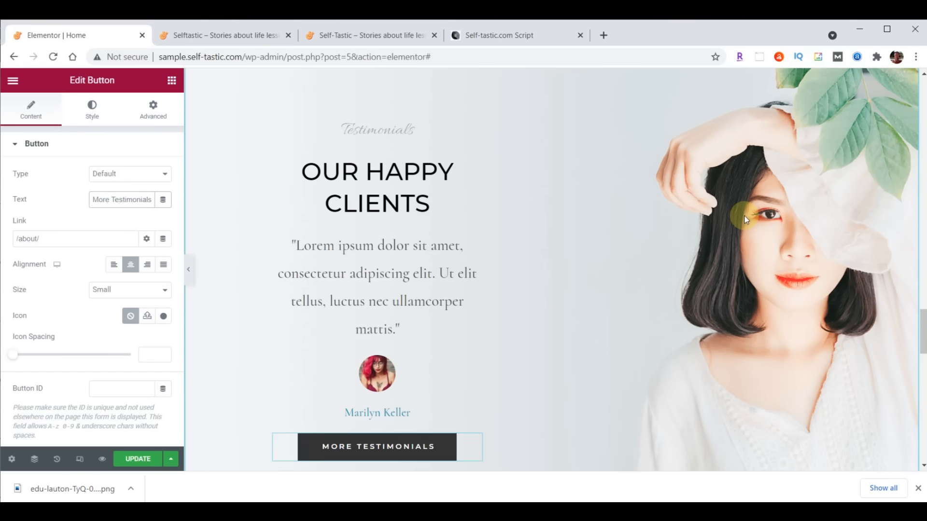
scroll(746, 220, "up", 2)
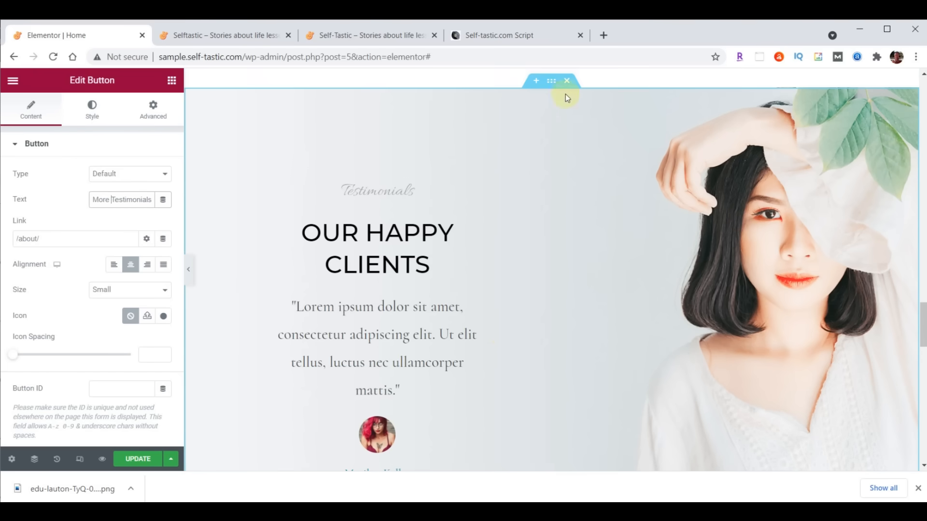
left_click(567, 81)
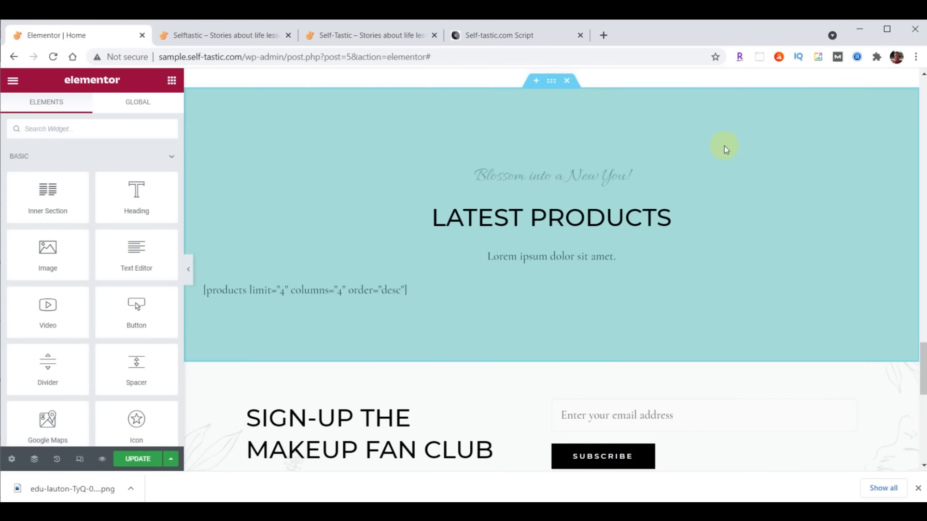
- Delete the Latest Products section and insert a two-column section above the sign-up section
left_click(568, 81)
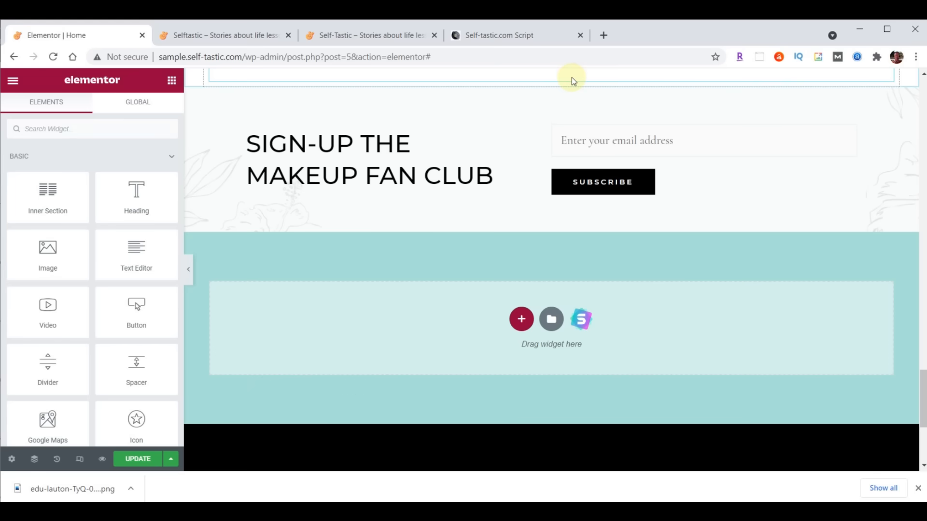
scroll(756, 176, "up", 1)
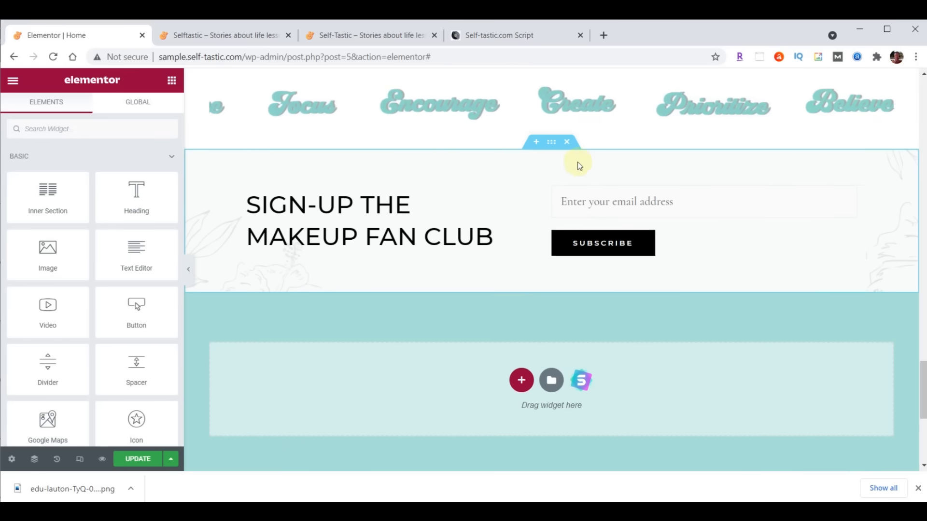
left_click(535, 142)
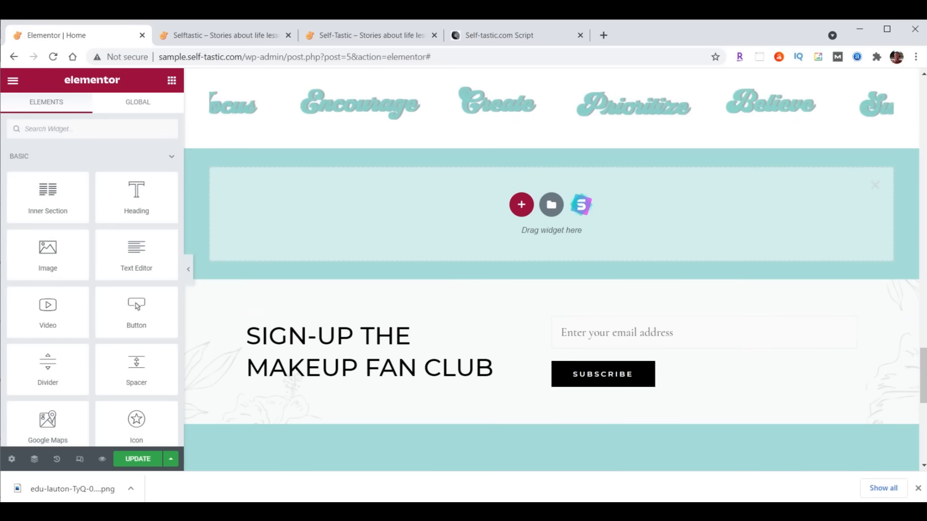
left_click_drag(922, 356, 924, 368)
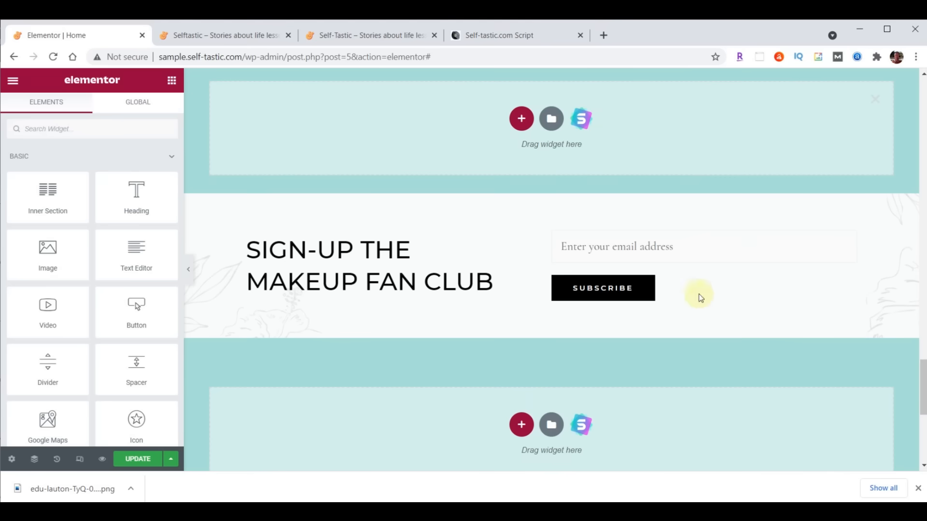
left_click(521, 118)
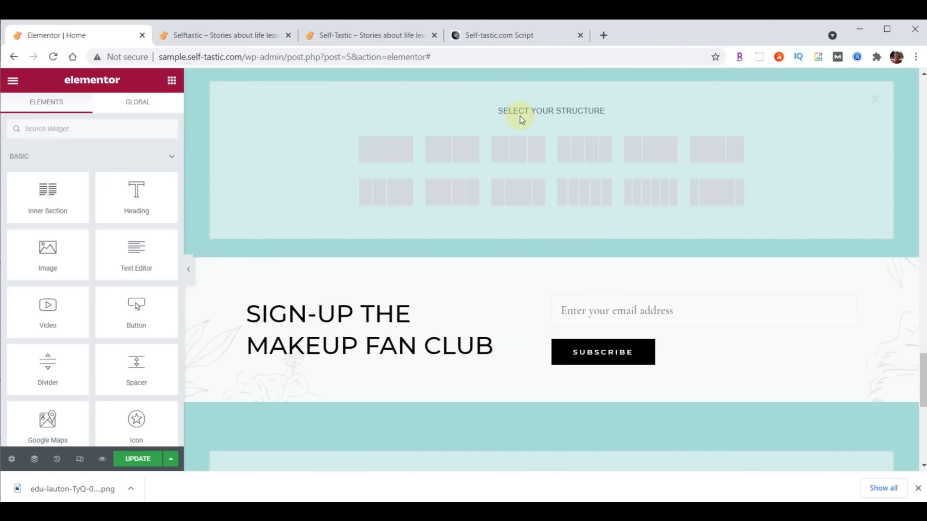
left_click(465, 154)
- Set the new section's content width to Full Width
scroll(796, 256, "down", 3)
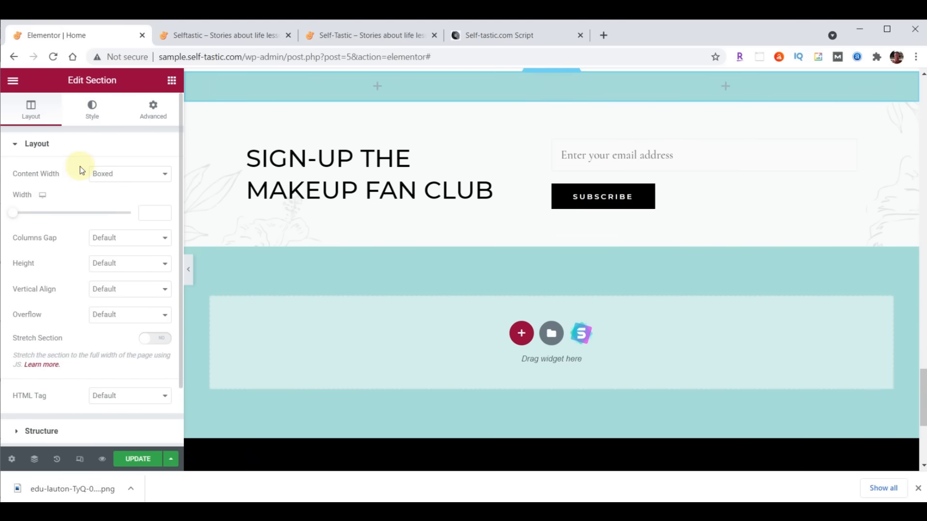
left_click(125, 175)
left_click(121, 196)
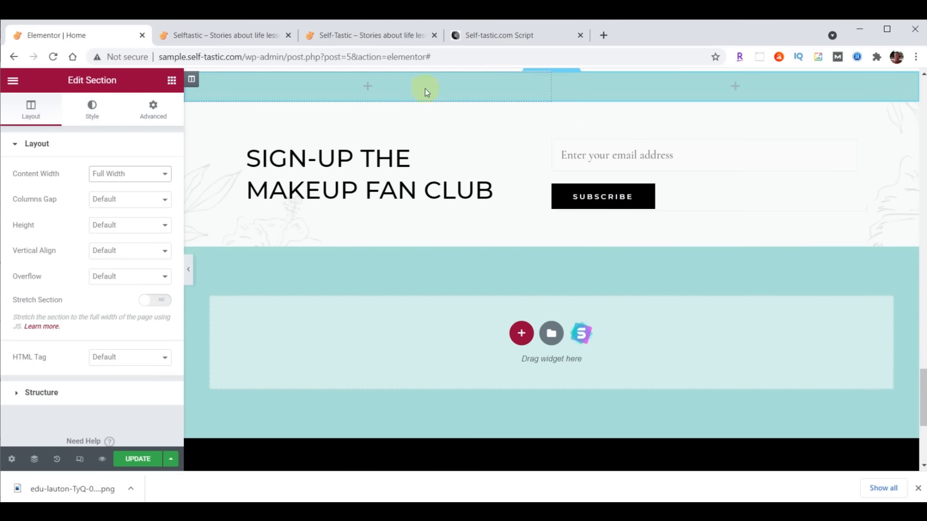
left_click(192, 79)
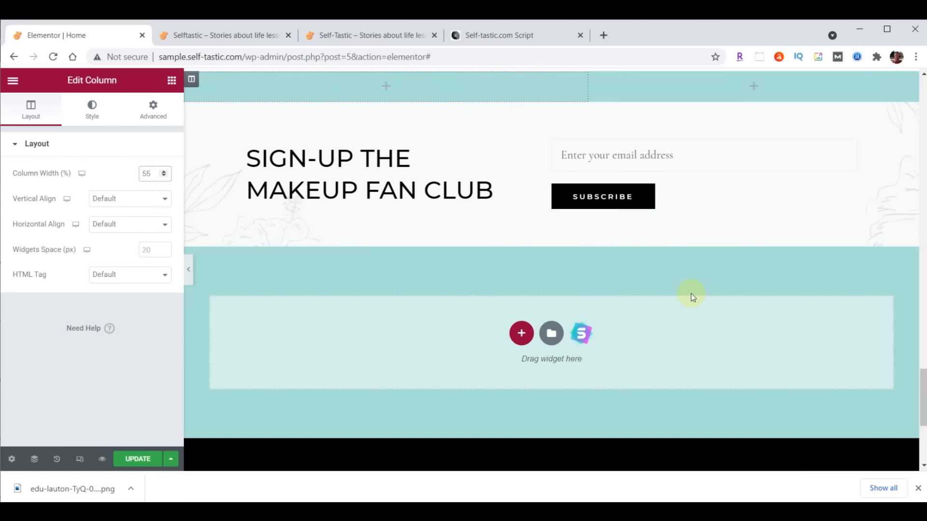
left_click(552, 77)
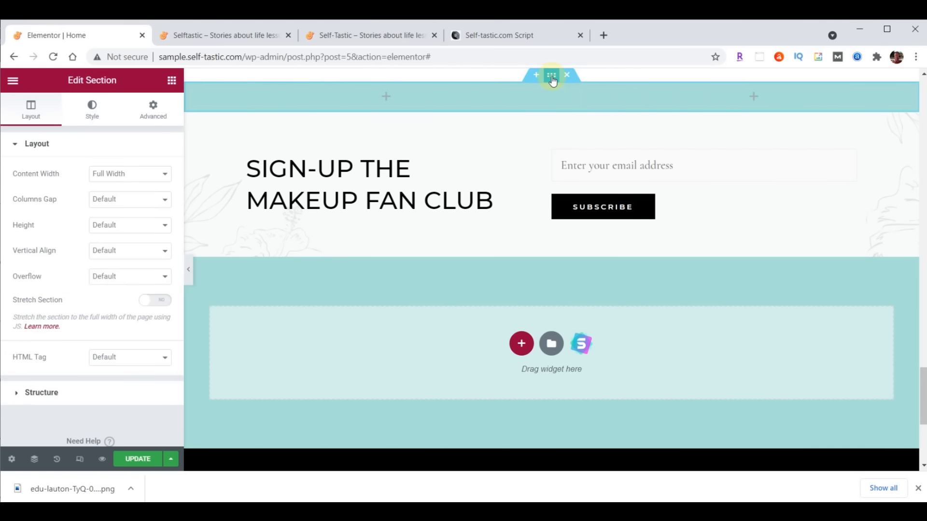
- Give the section a classic background using the uploaded practical-advice-beach.png image
left_click(92, 109)
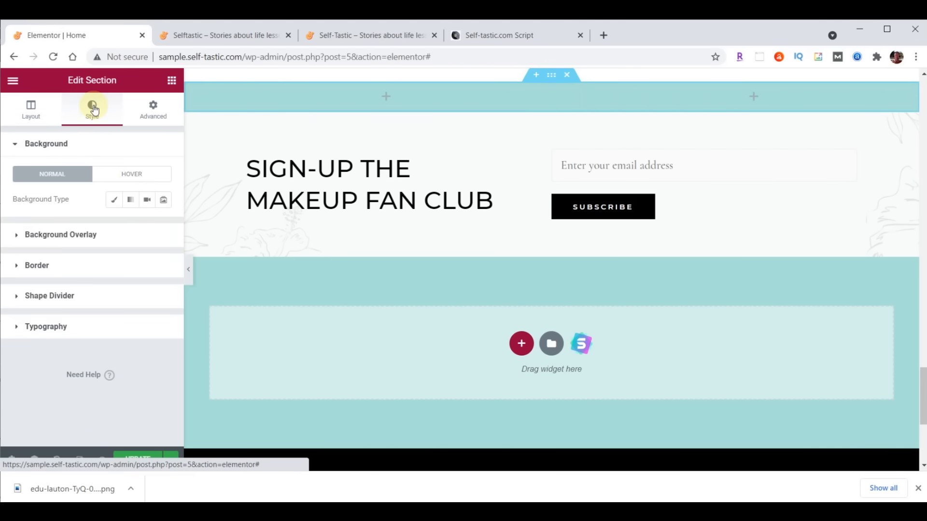
left_click(114, 202)
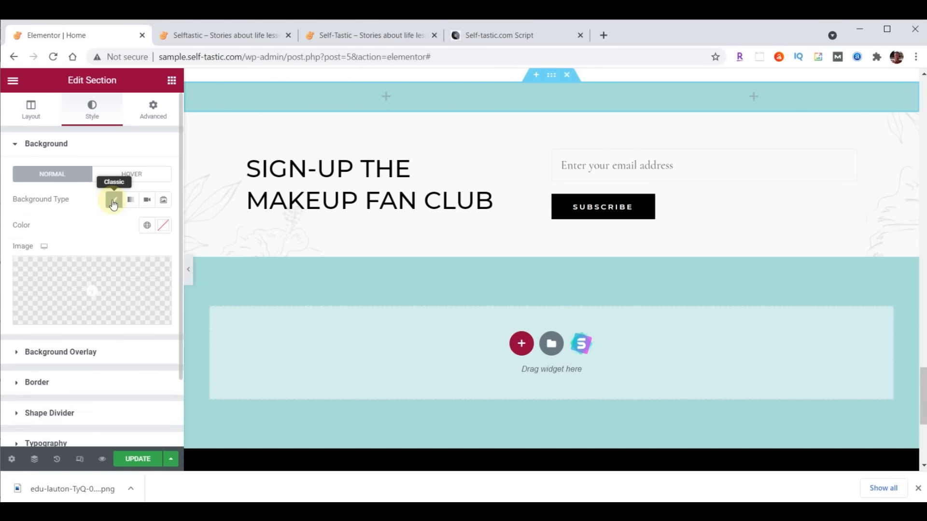
left_click(101, 284)
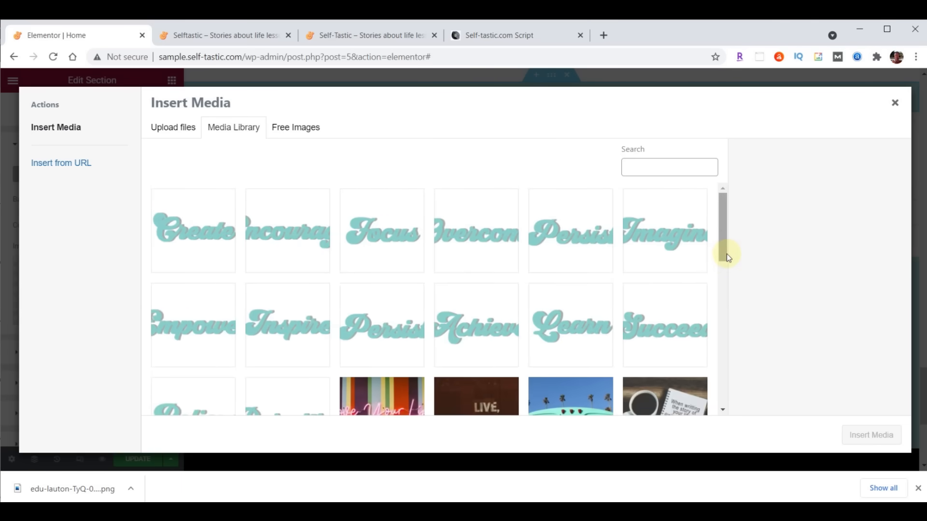
left_click(536, 511)
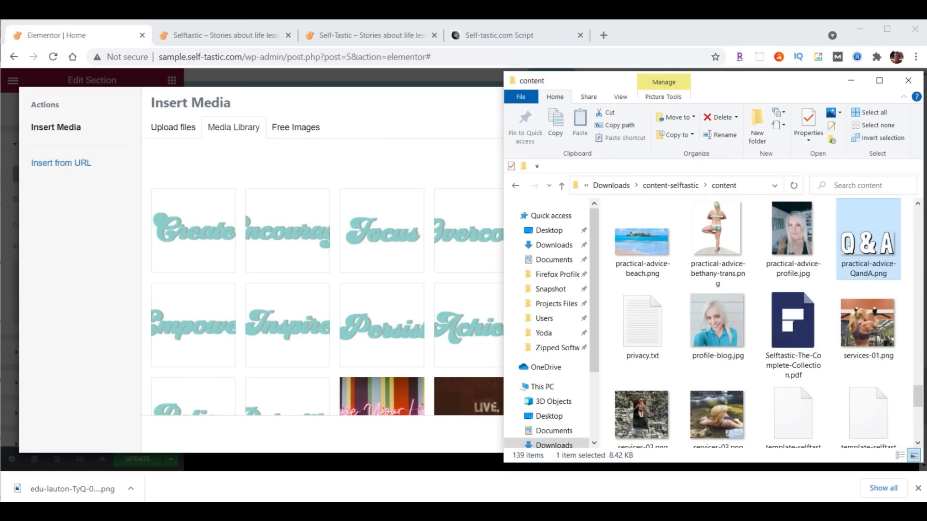
left_click(651, 247)
left_click_drag(636, 250, 328, 248)
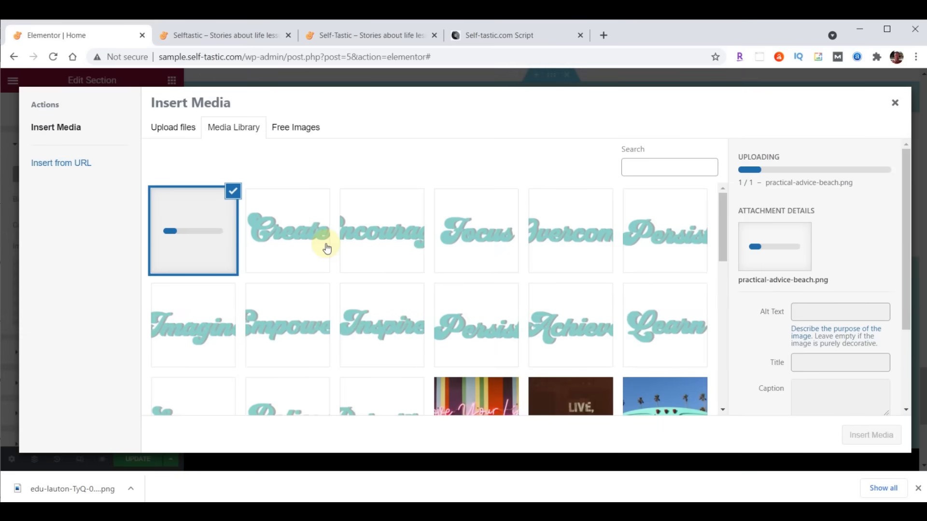
left_click(875, 435)
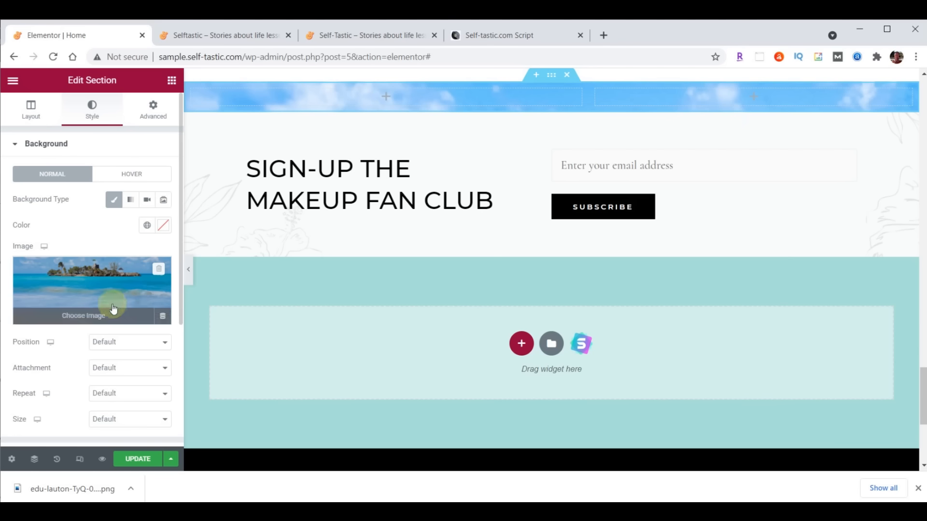
- Set the background image position to Top Center and its size to Cover
left_click(100, 342)
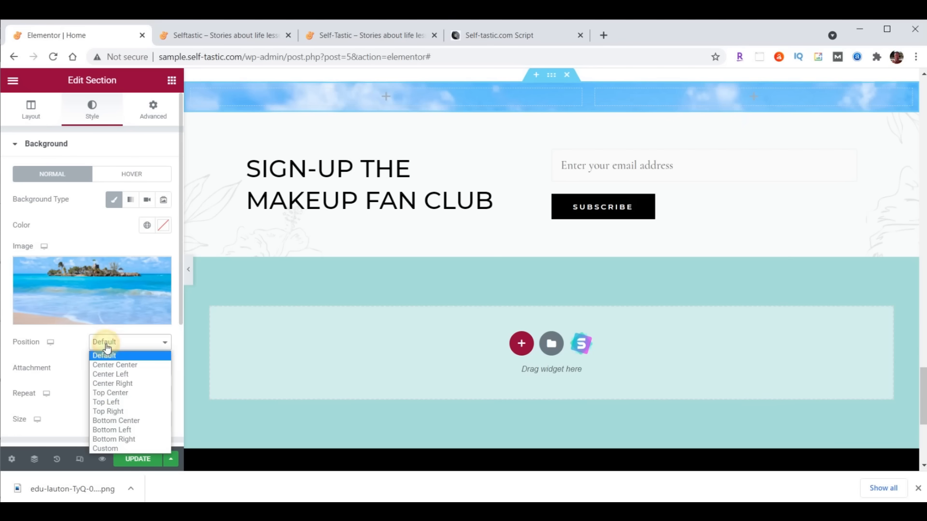
left_click(113, 393)
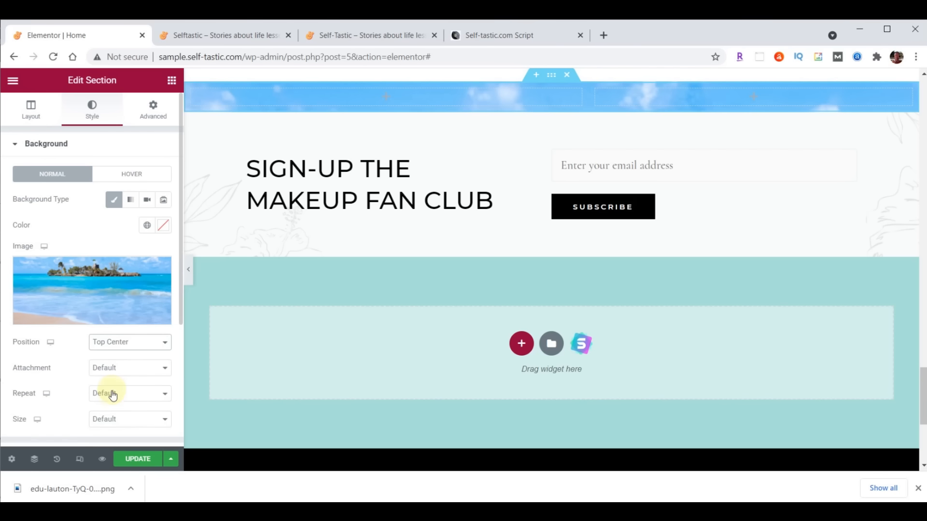
left_click(119, 423)
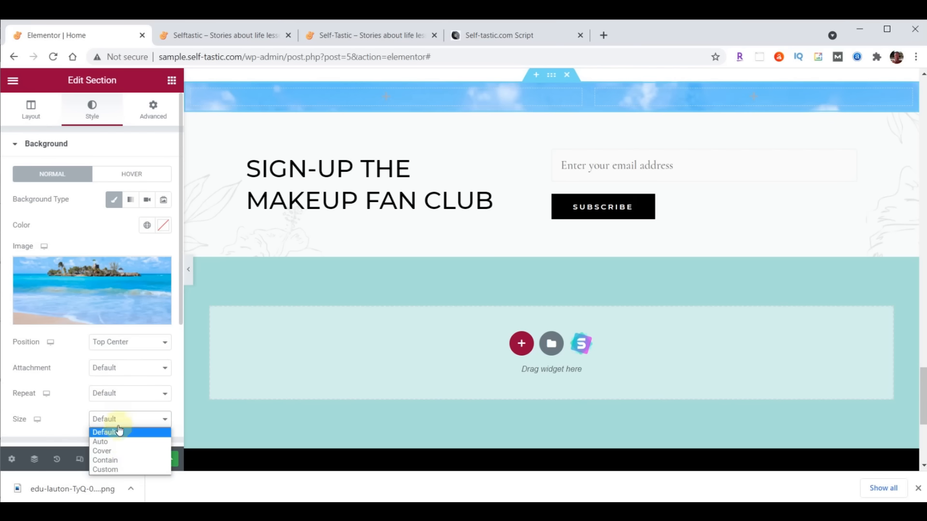
left_click(122, 456)
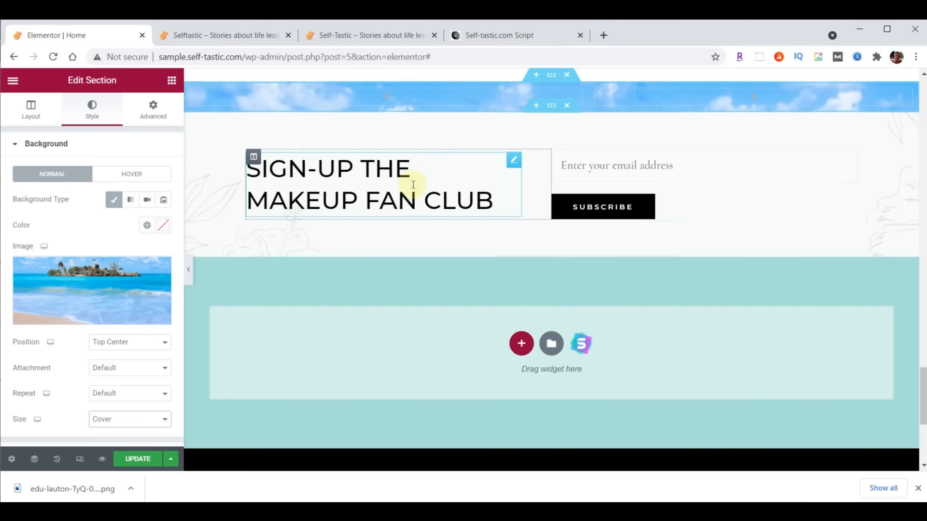
left_click(171, 81)
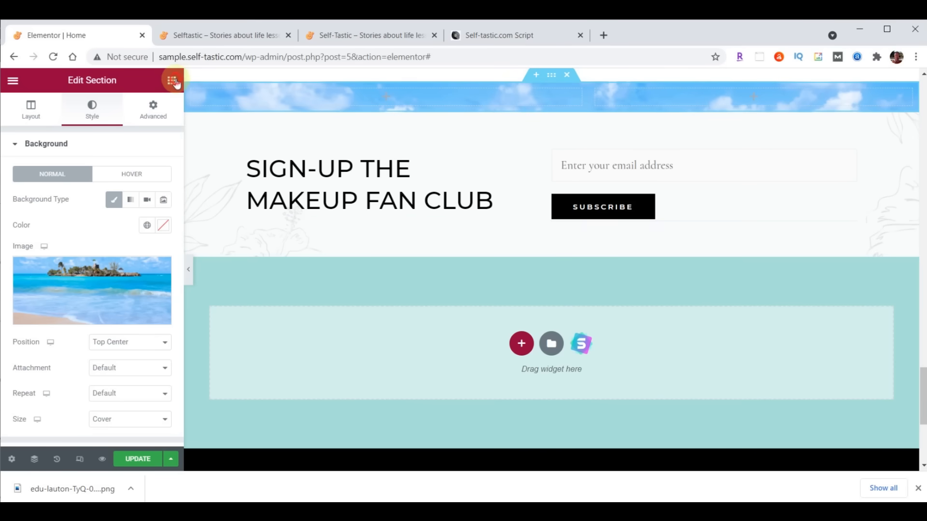
- Add an Image widget to the beach section's left column showing the uploaded practical-advice-QandA.png
left_click_drag(47, 253, 381, 90)
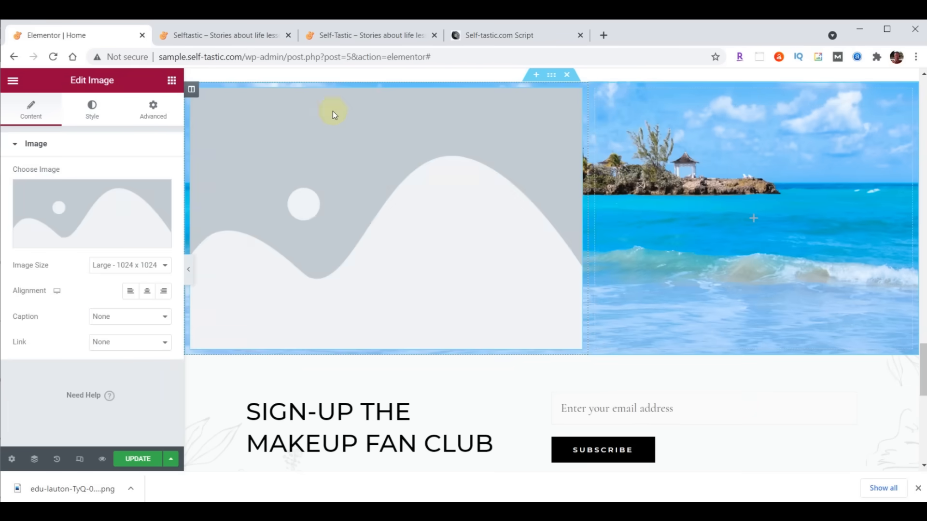
left_click(77, 205)
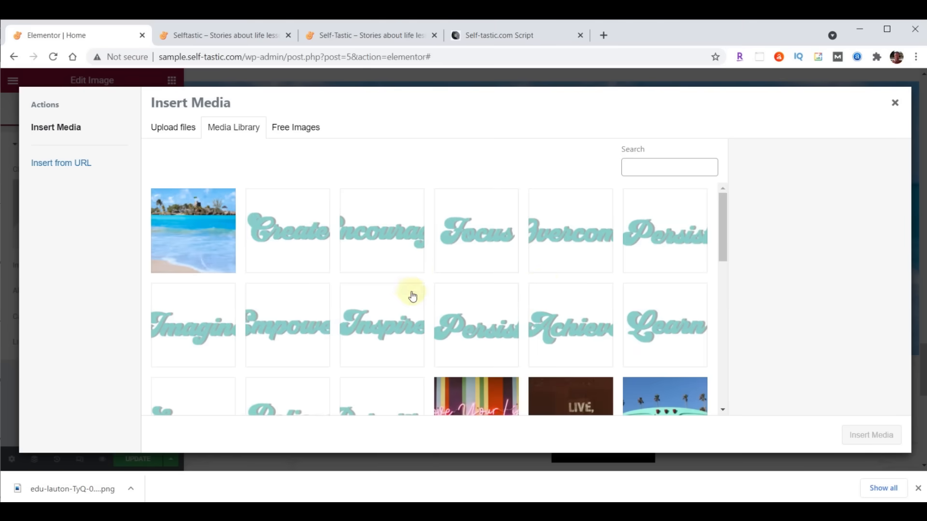
key("alt+Tab")
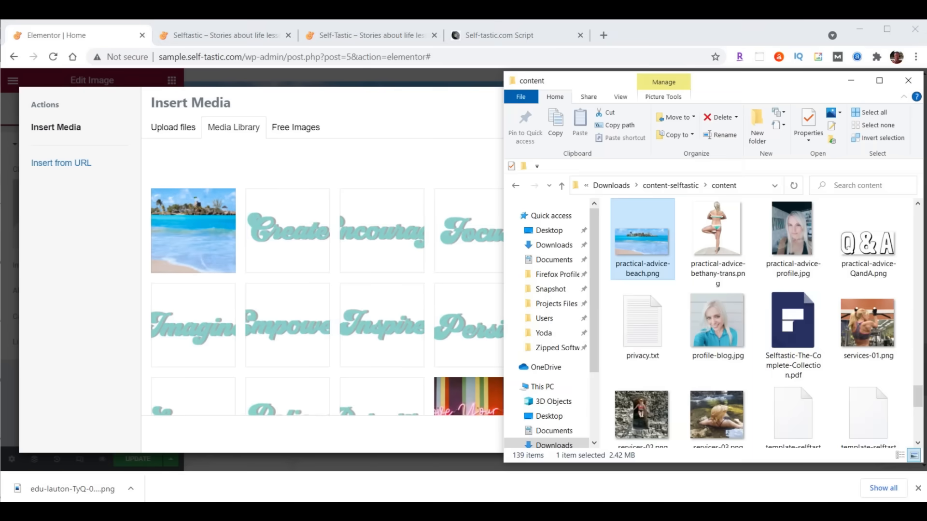
left_click_drag(868, 236, 298, 237)
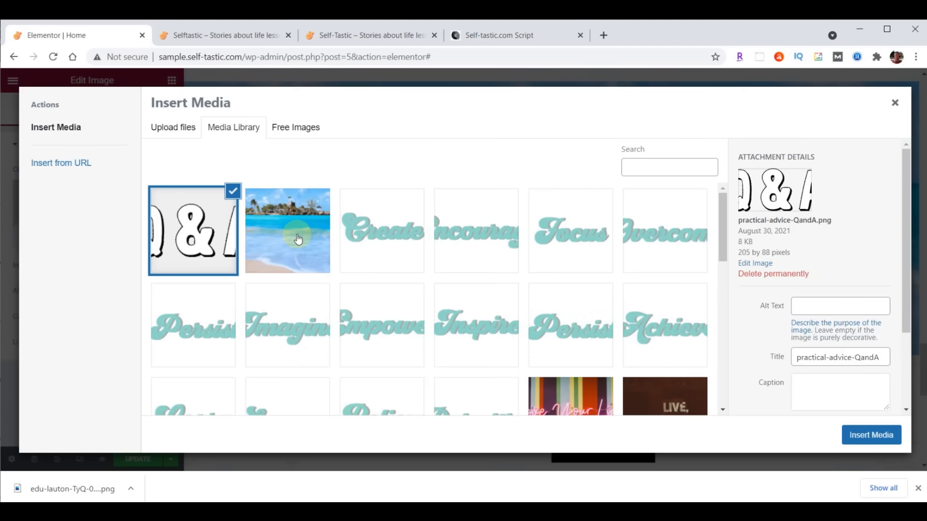
left_click(878, 431)
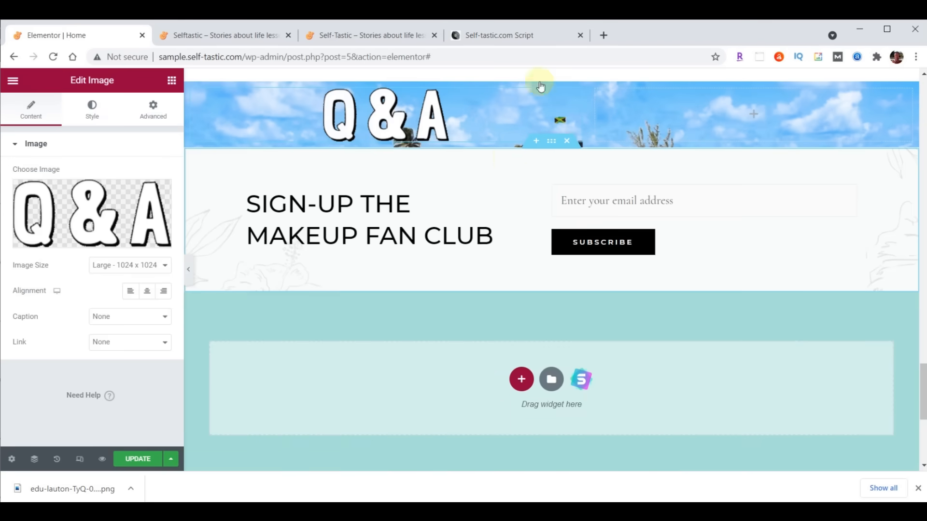
- Unlink the left column's padding and set top padding 90 and bottom padding 50
left_click(191, 89)
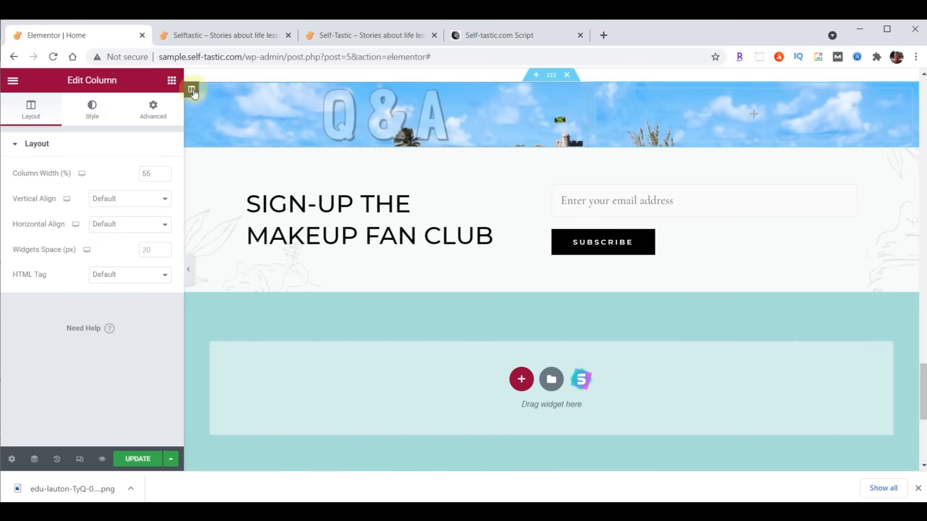
left_click(153, 107)
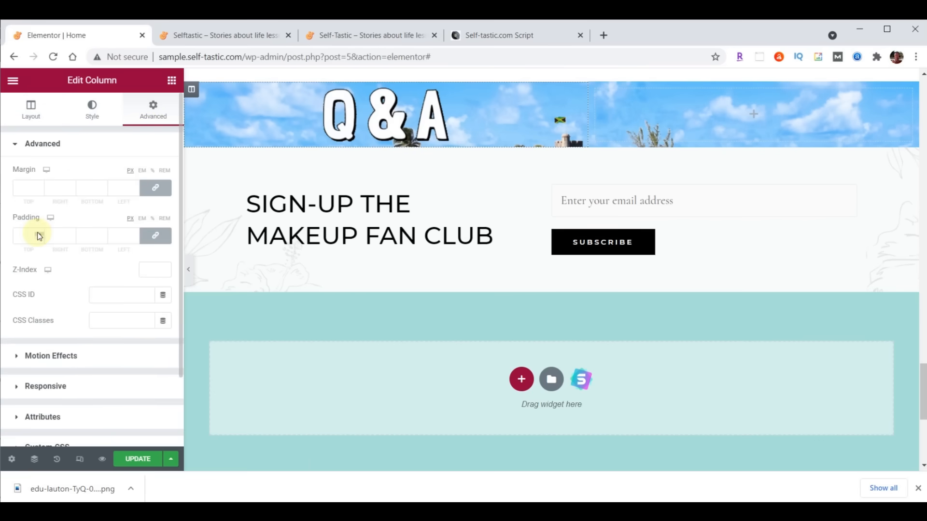
left_click(151, 237)
left_click(23, 241)
type("90")
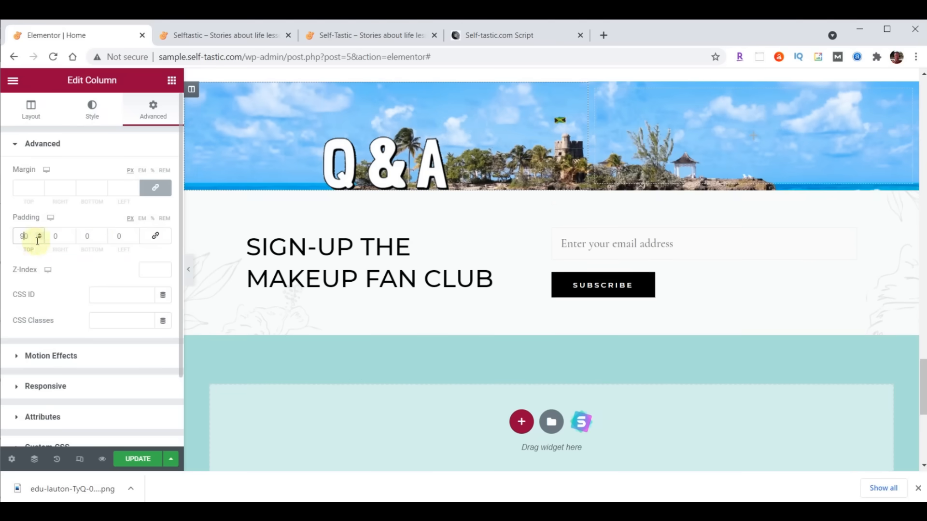
left_click(84, 236)
type("50")
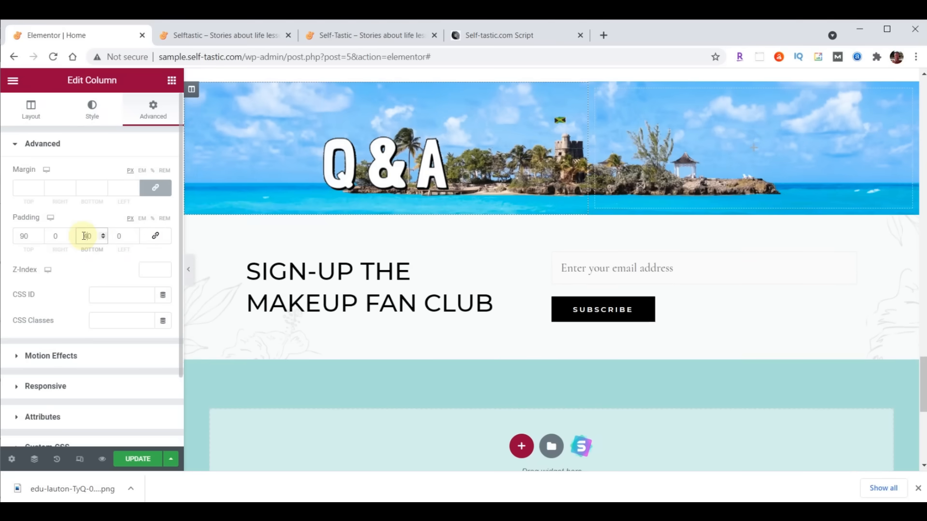
scroll(819, 296, "up", 3)
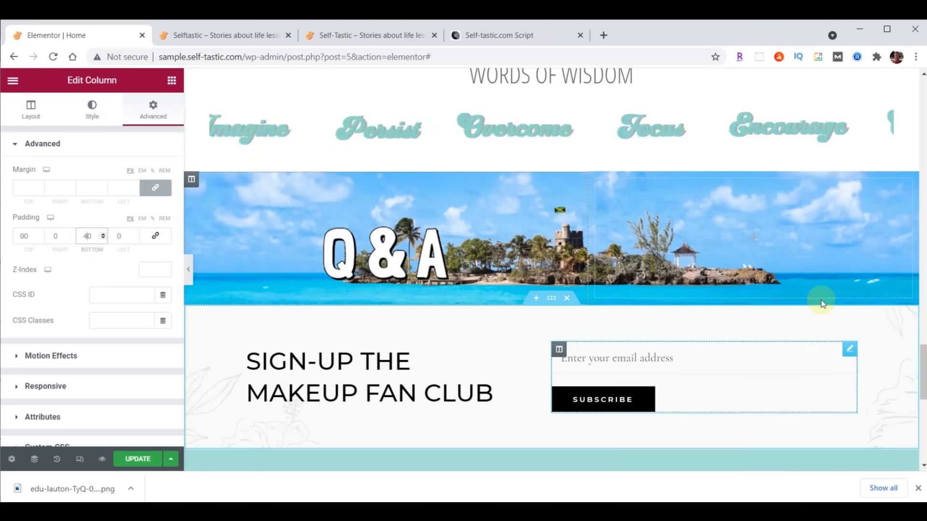
scroll(887, 97, "up", 1)
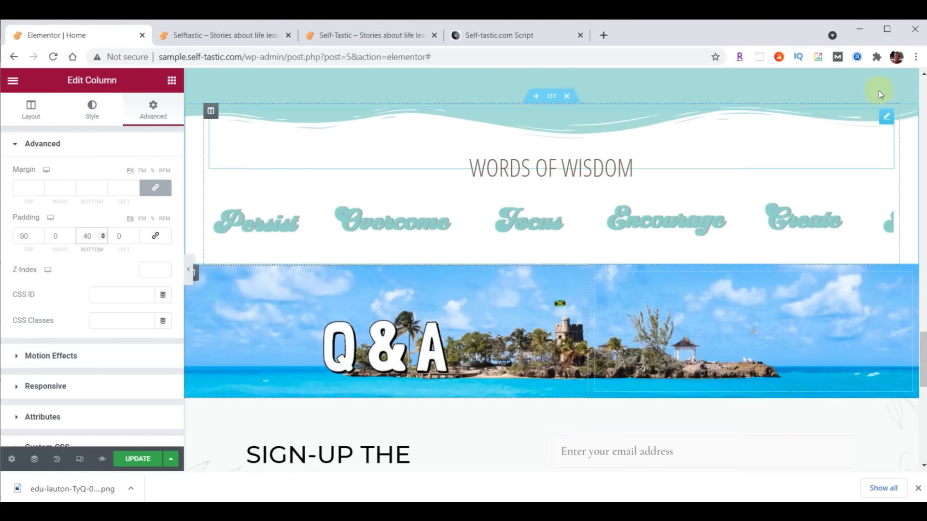
- Copy the Words of Wisdom heading and paste it below the Q&A image
right_click(885, 120)
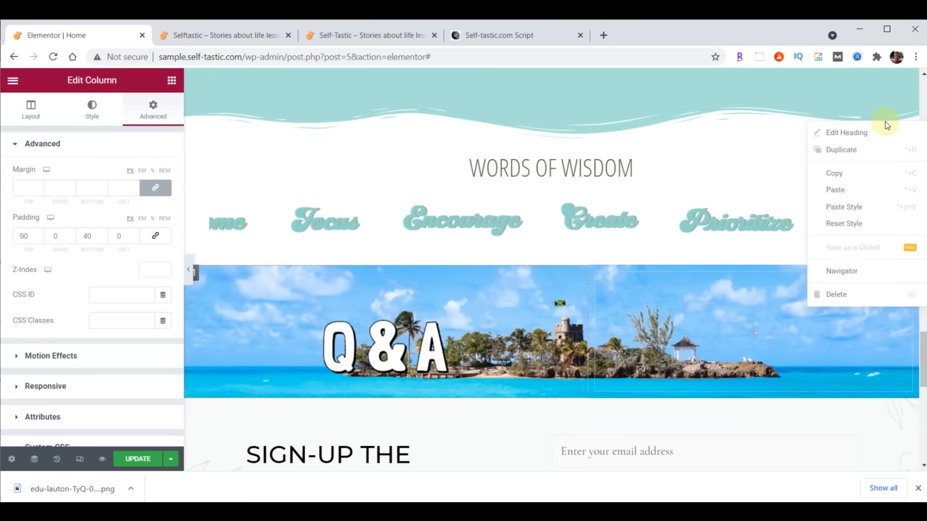
left_click(840, 173)
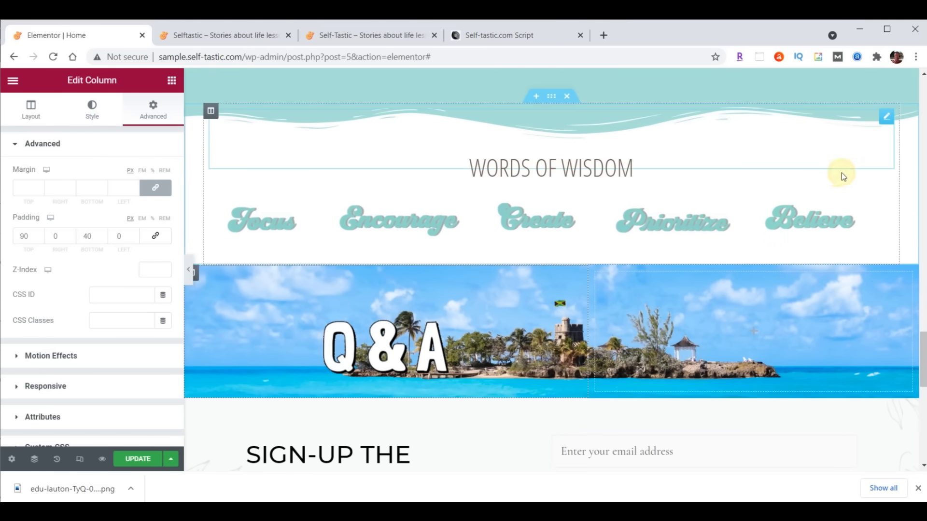
scroll(817, 215, "down", 1)
scroll(817, 216, "down", 3)
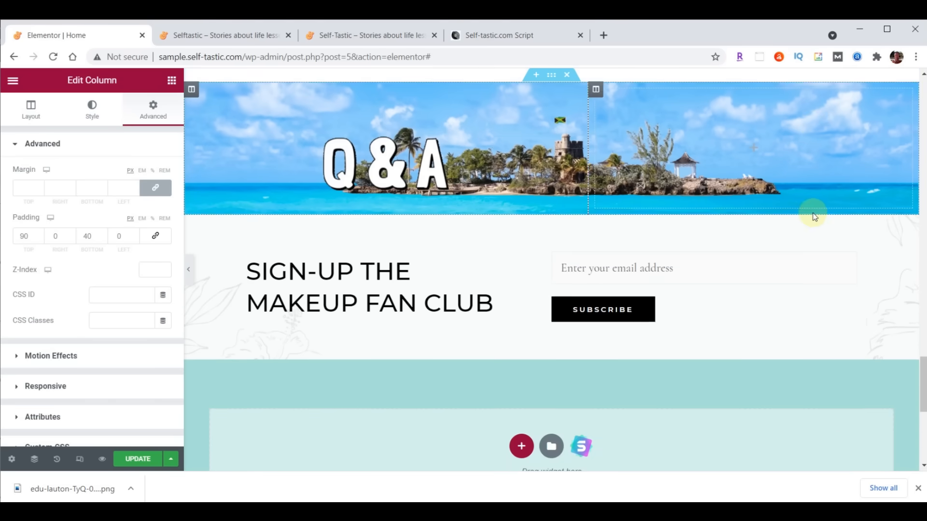
right_click(434, 171)
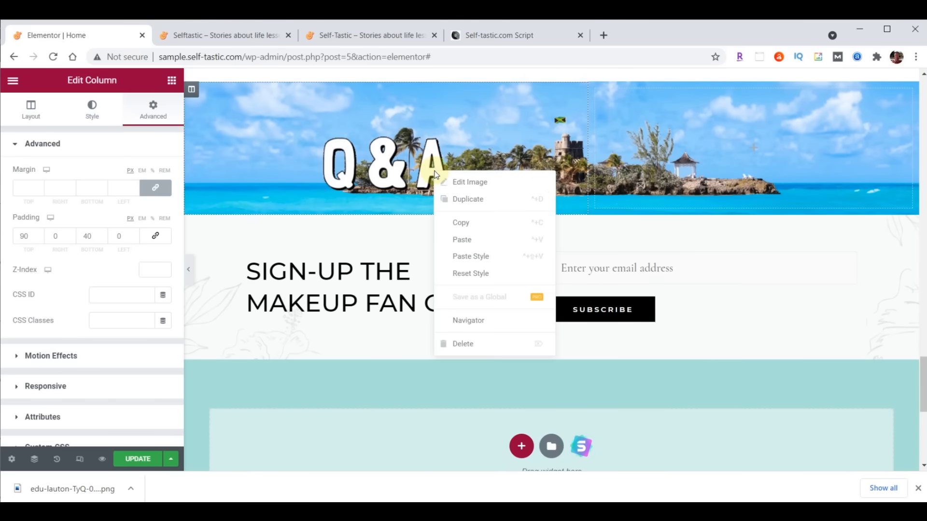
left_click(467, 241)
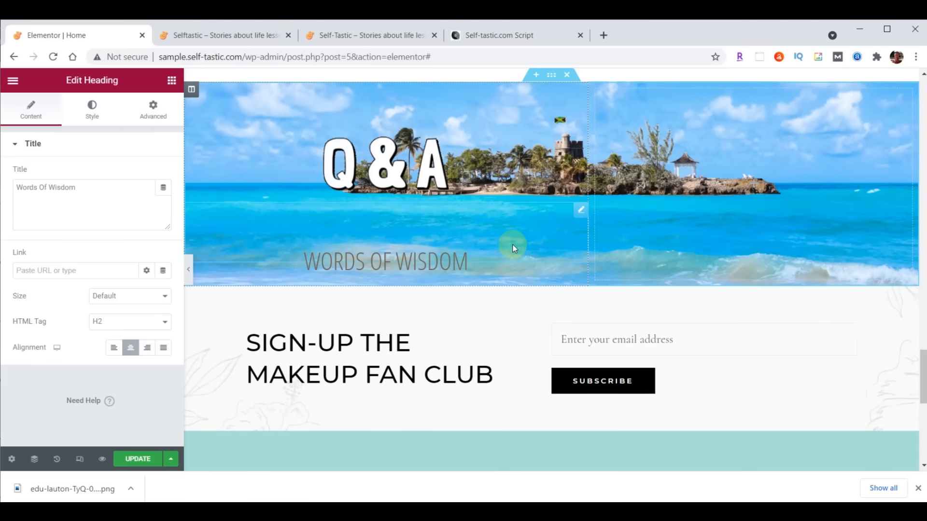
- Style the pasted heading with text colour #000 and font size 50
left_click(93, 110)
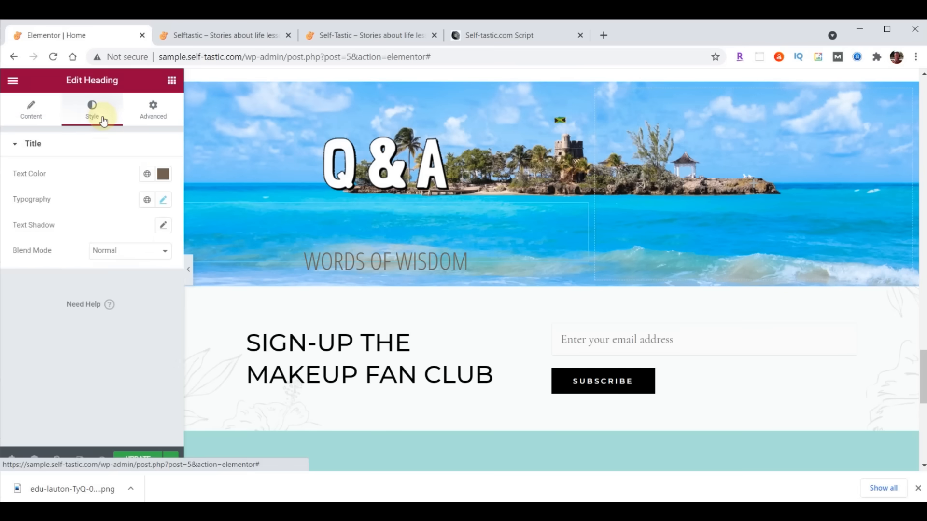
left_click(163, 175)
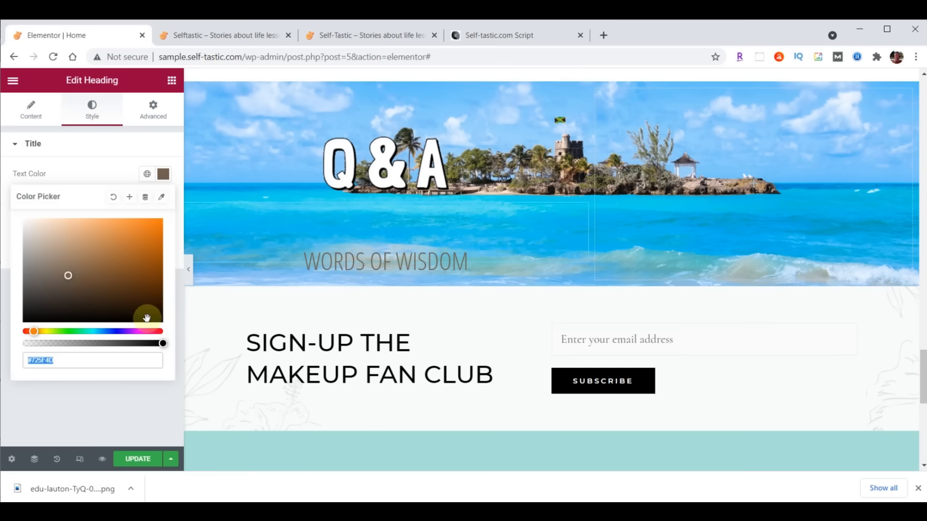
type("#000")
key("Return")
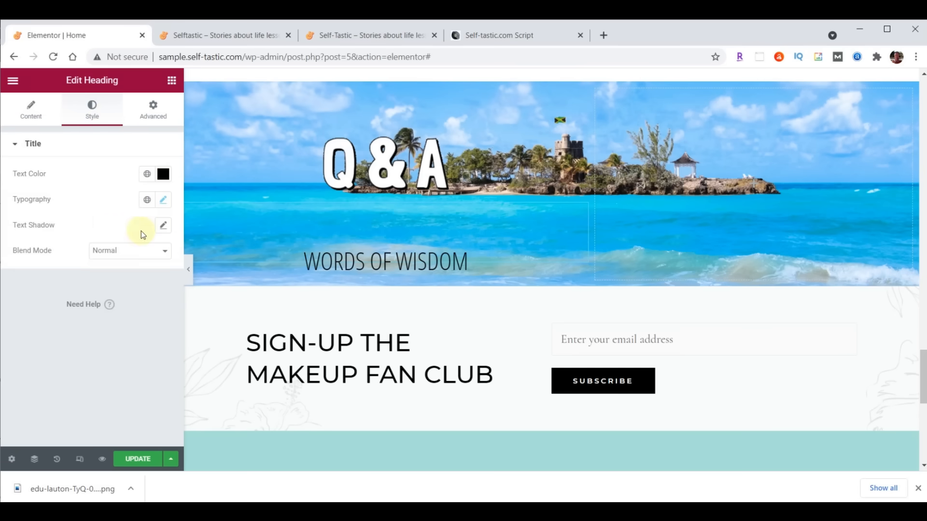
left_click(167, 200)
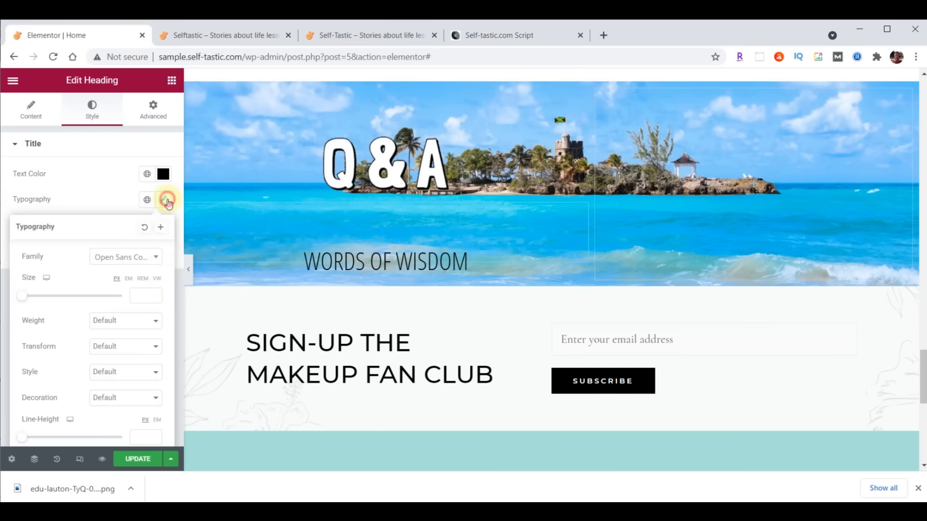
left_click(155, 294)
type("50")
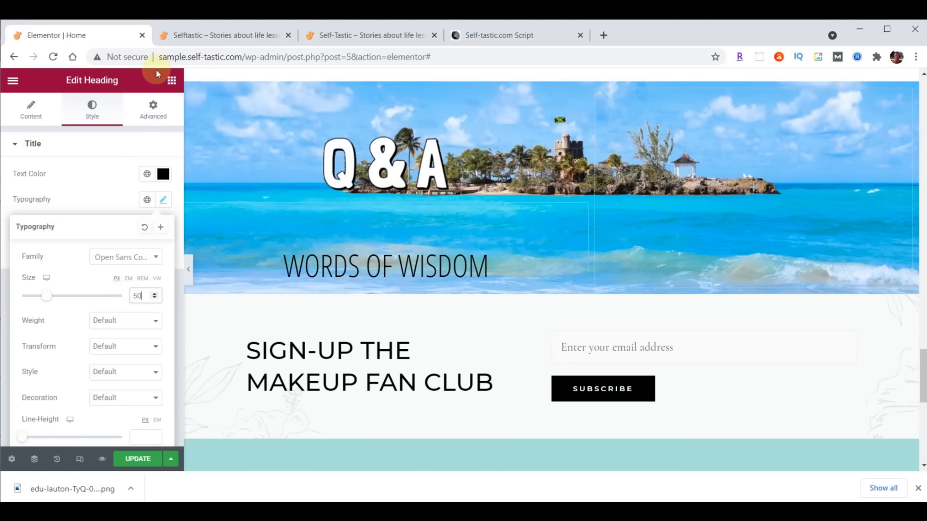
left_click(172, 83)
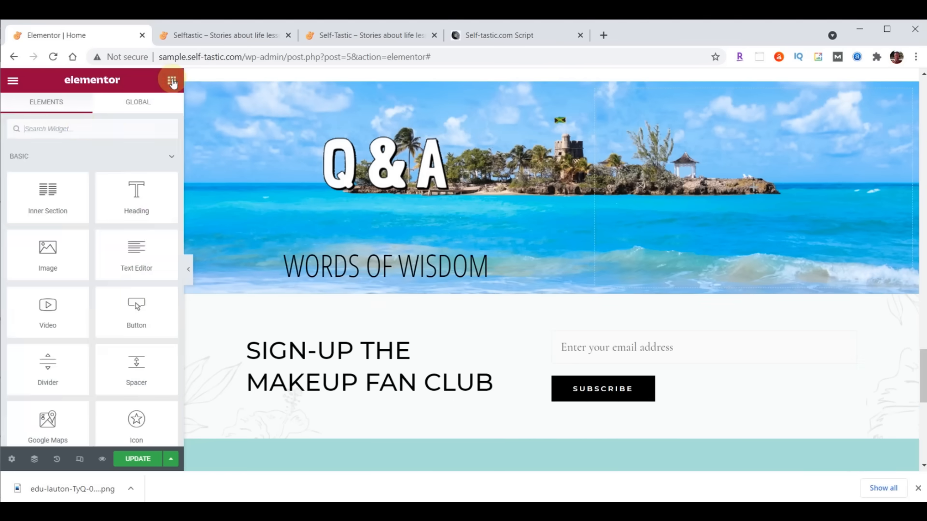
- Add a Testimonial widget under the heading using the uploaded practical-advice-profile.jpg as its image
left_click(75, 125)
type("test")
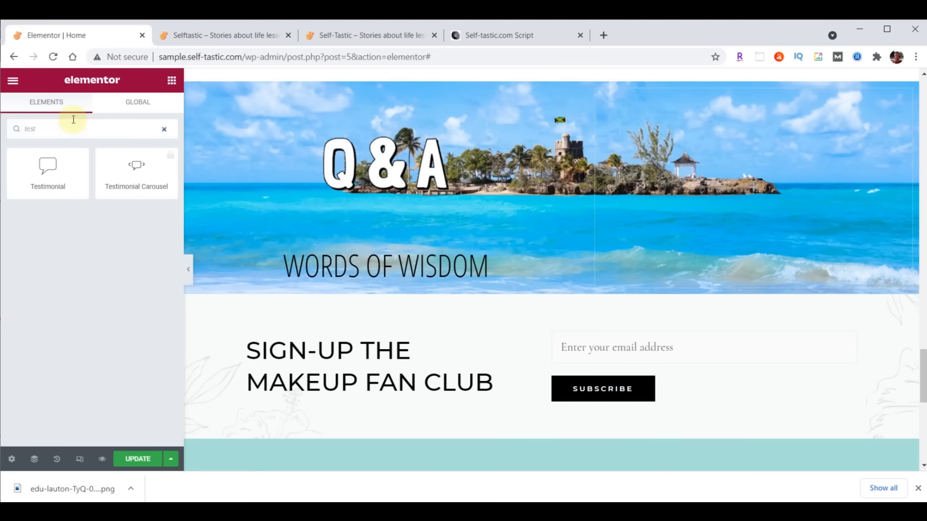
left_click_drag(45, 165, 419, 270)
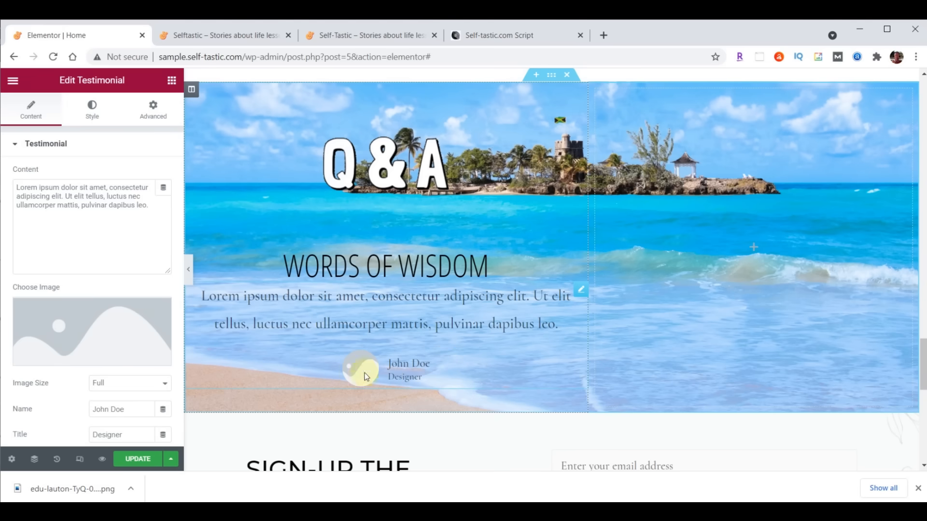
left_click(86, 336)
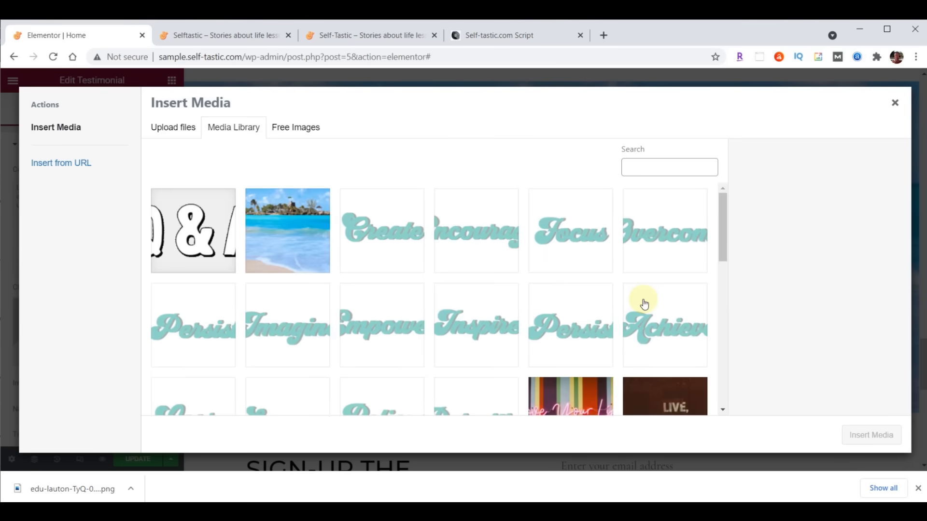
left_click(521, 511)
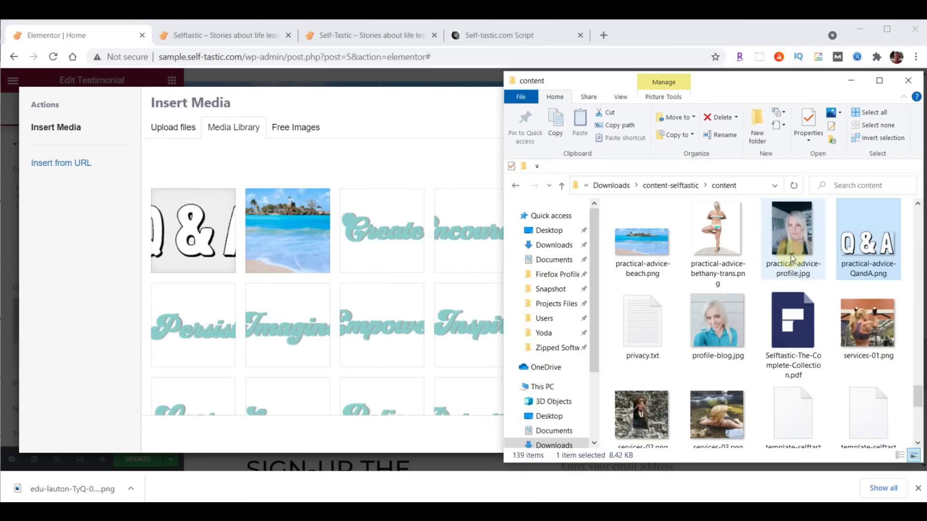
left_click(795, 237)
left_click_drag(793, 234, 269, 262)
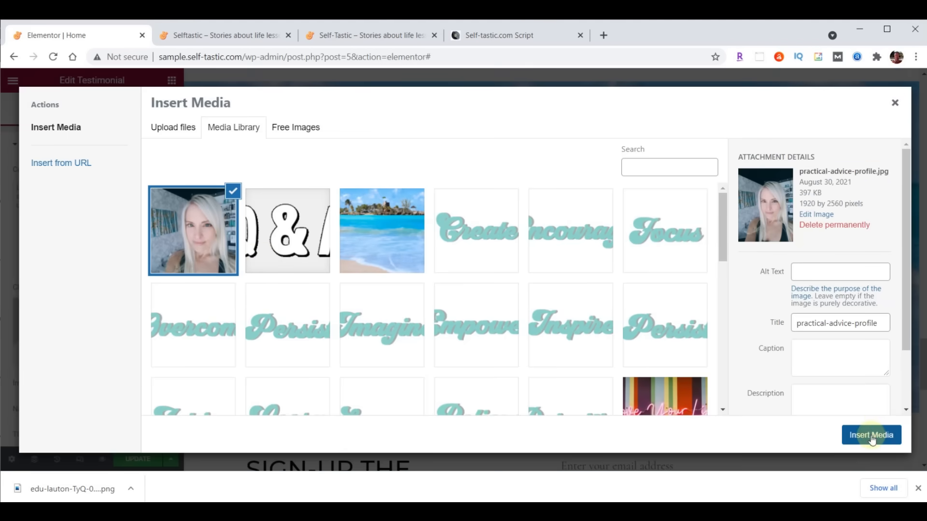
left_click(871, 435)
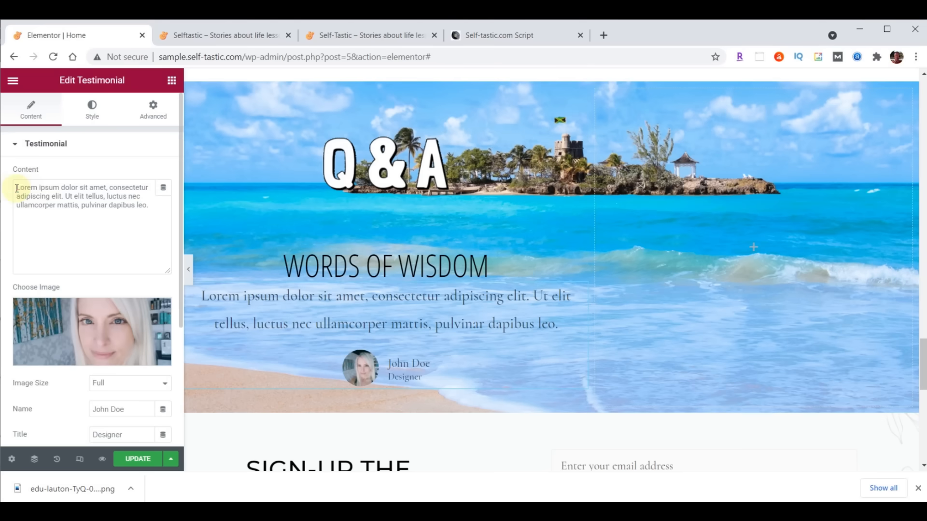
- Set the testimonial text to 'Questions and answers from Quora', fill in the author's name, and place the image on top
left_click_drag(16, 189, 124, 201)
type("Questions and answers from Quora")
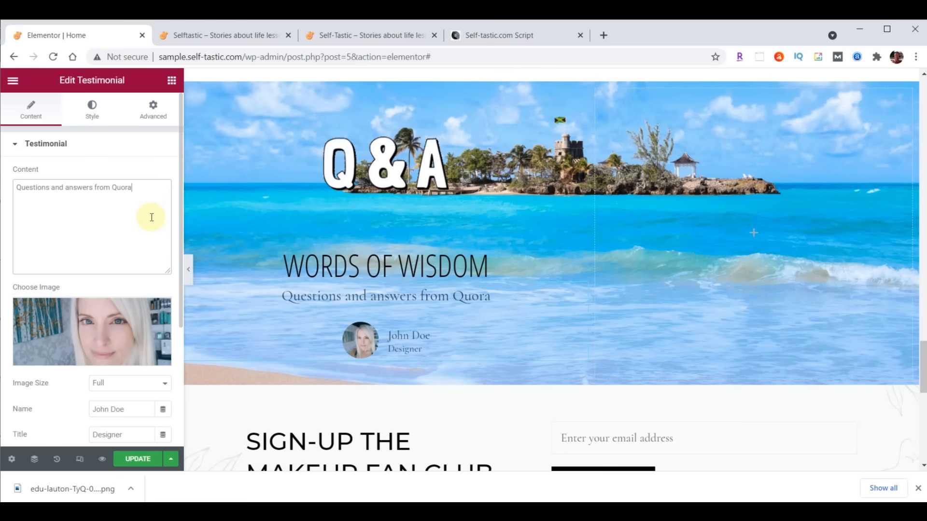
scroll(152, 217, "down", 3)
left_click_drag(134, 256, 52, 257)
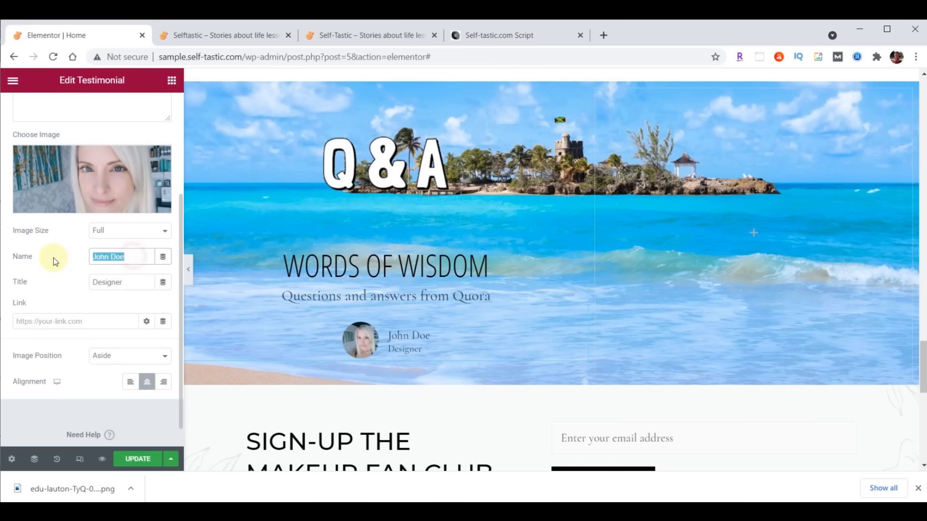
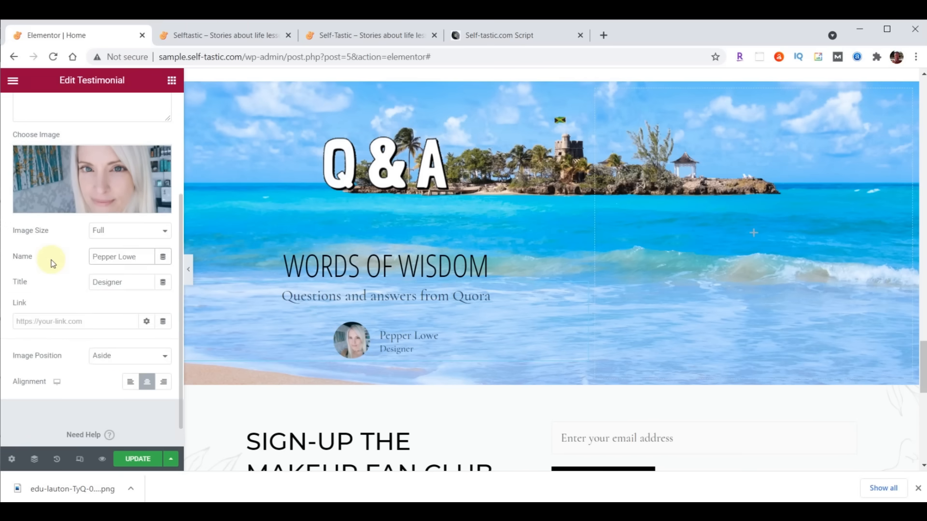
left_click(109, 355)
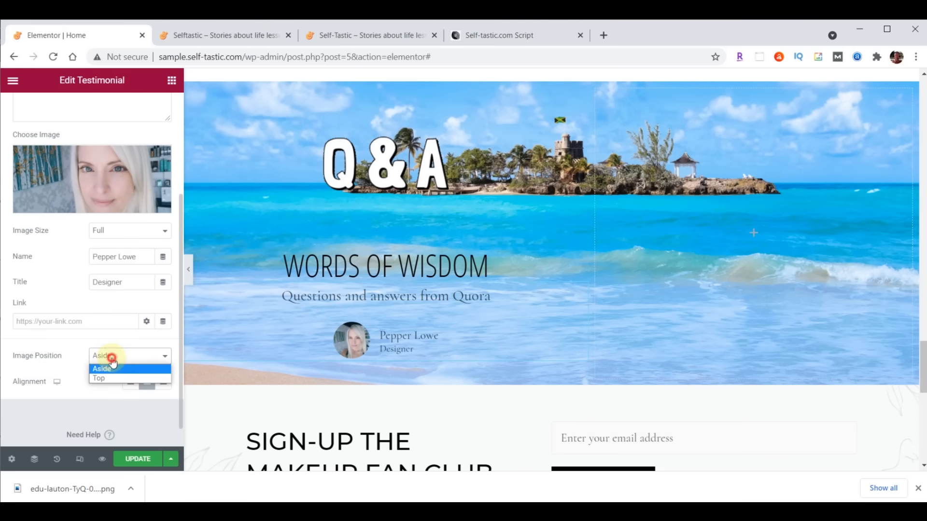
left_click(103, 377)
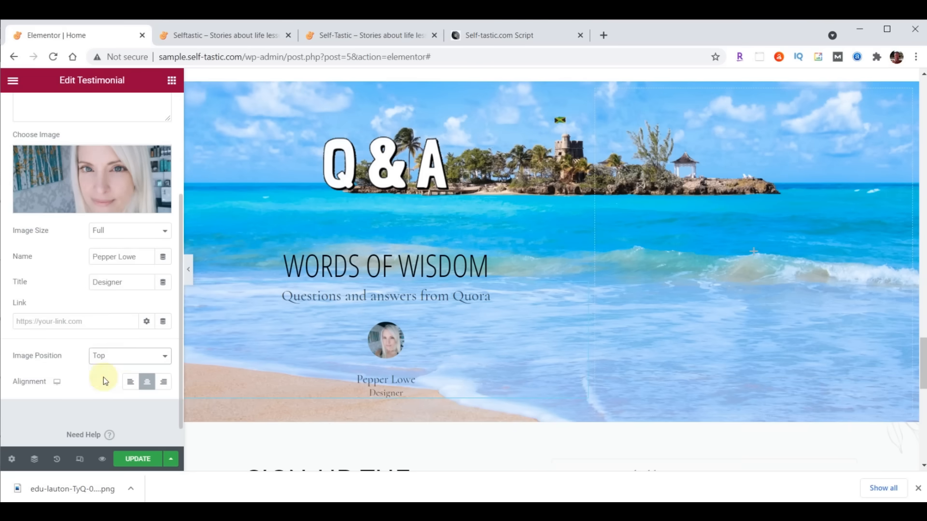
scroll(104, 131, "up", 3)
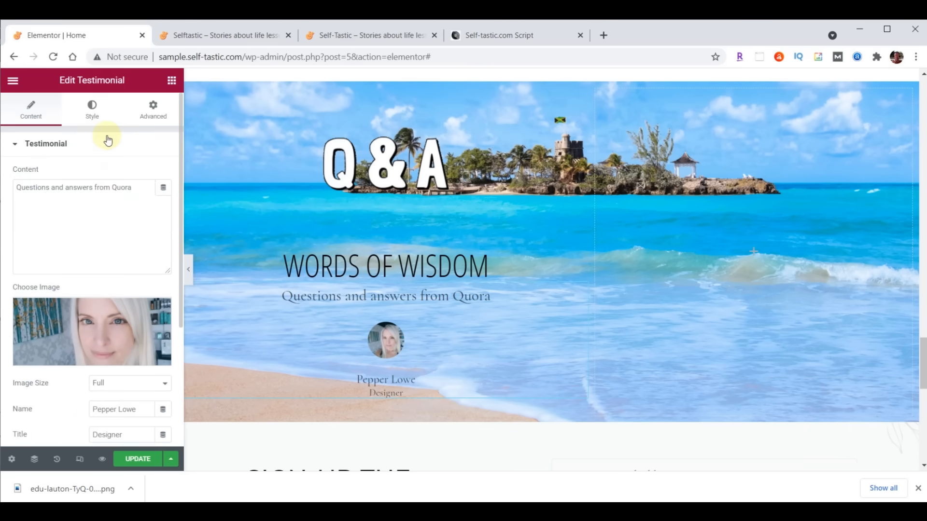
- Set the avatar size to 115 and style the content text in Droid Arabic Kufi, colour #473C31
left_click(91, 113)
left_click(40, 261)
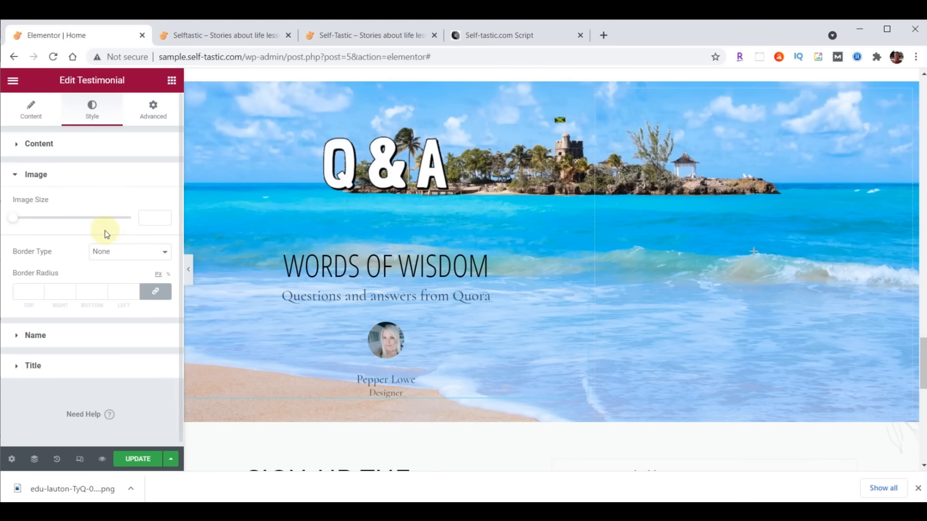
type("115")
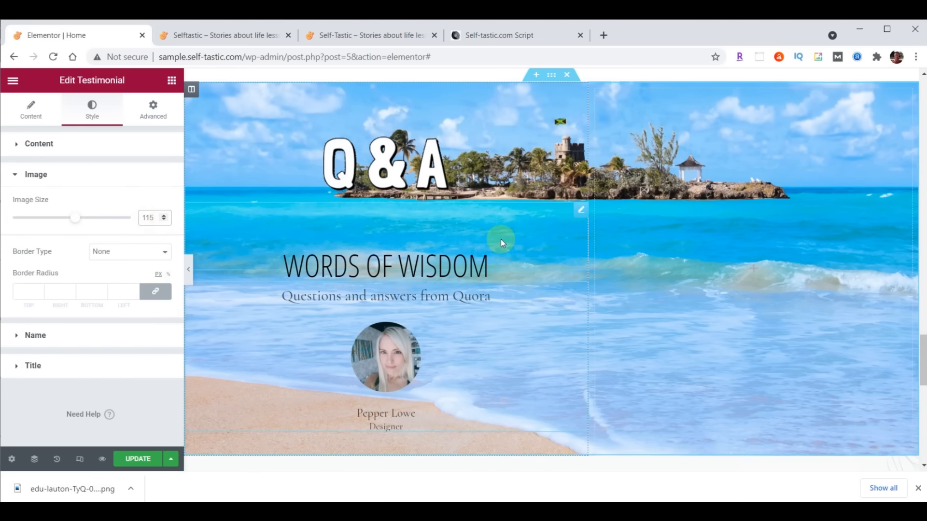
left_click(41, 145)
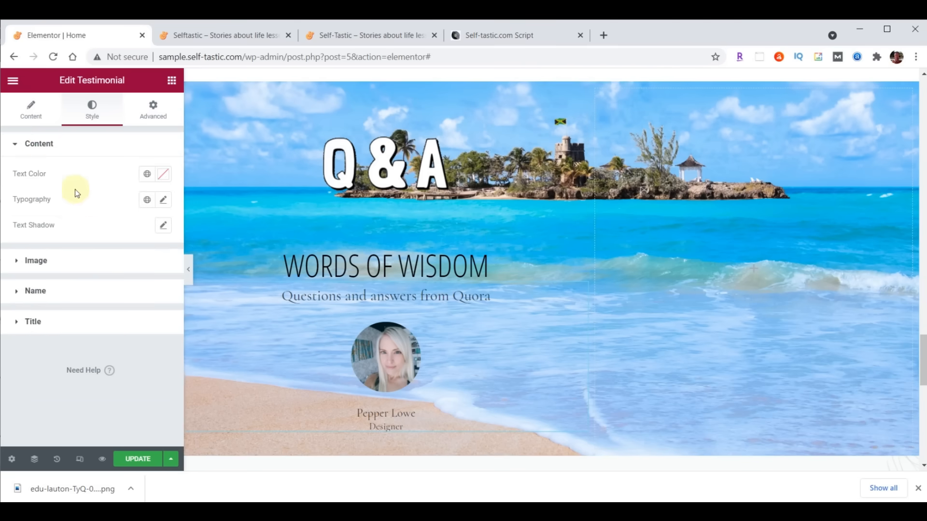
left_click(165, 201)
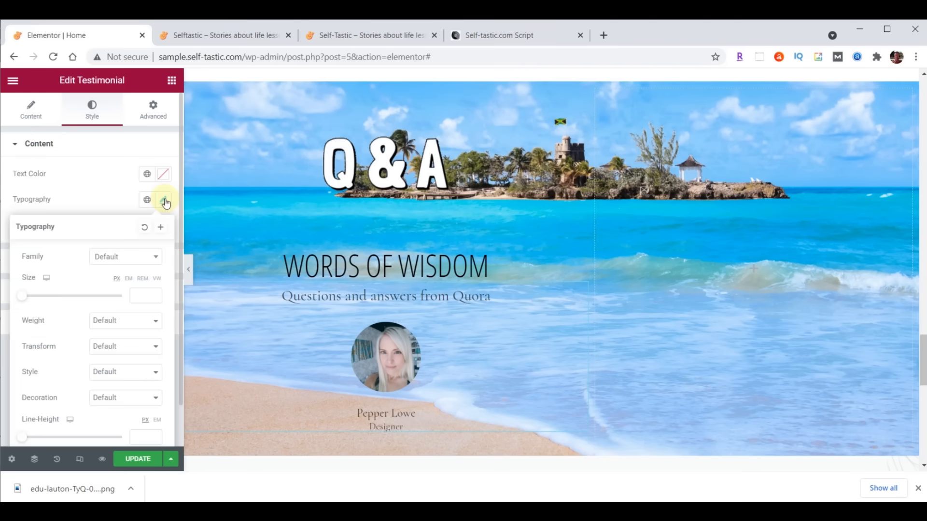
left_click(126, 254)
type("droid")
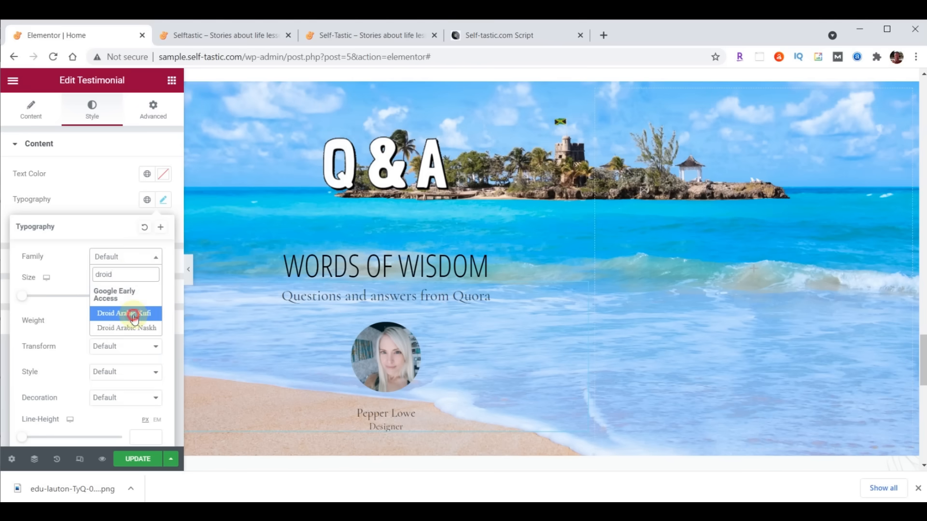
left_click(134, 314)
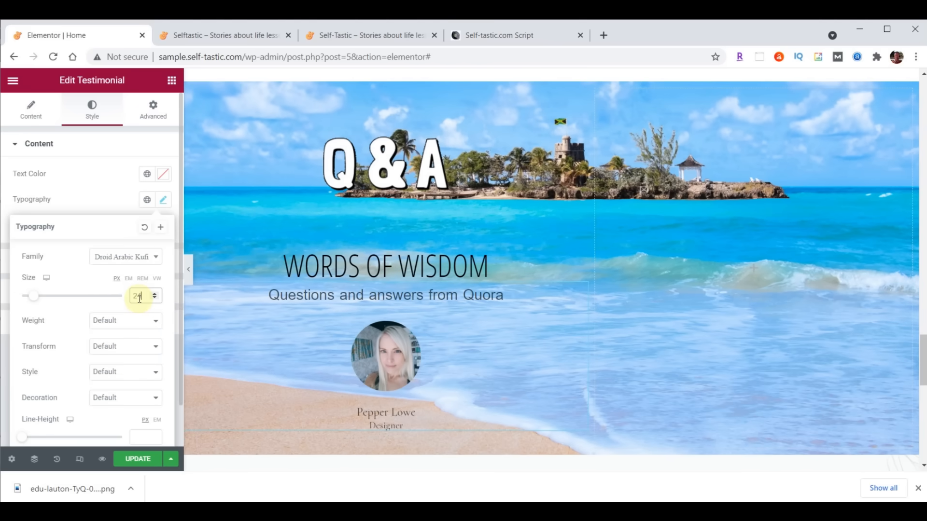
left_click(163, 174)
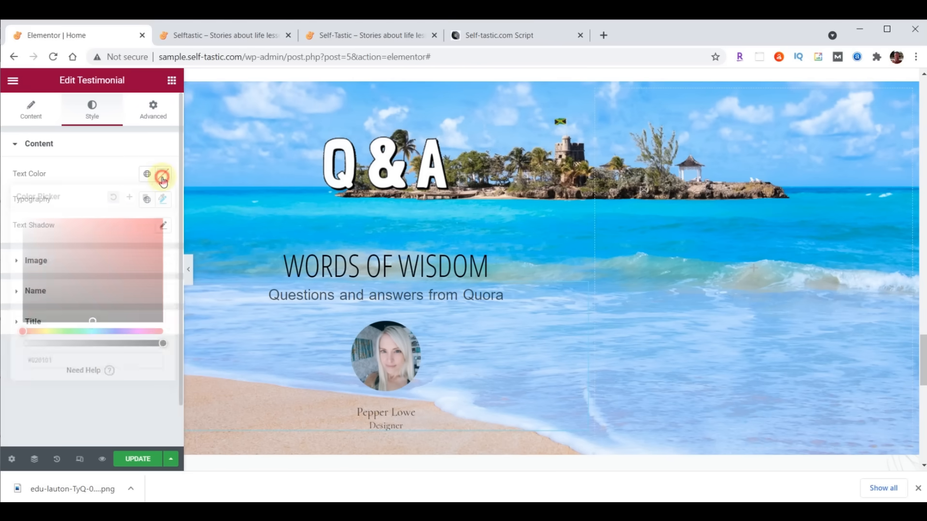
type("#473C31")
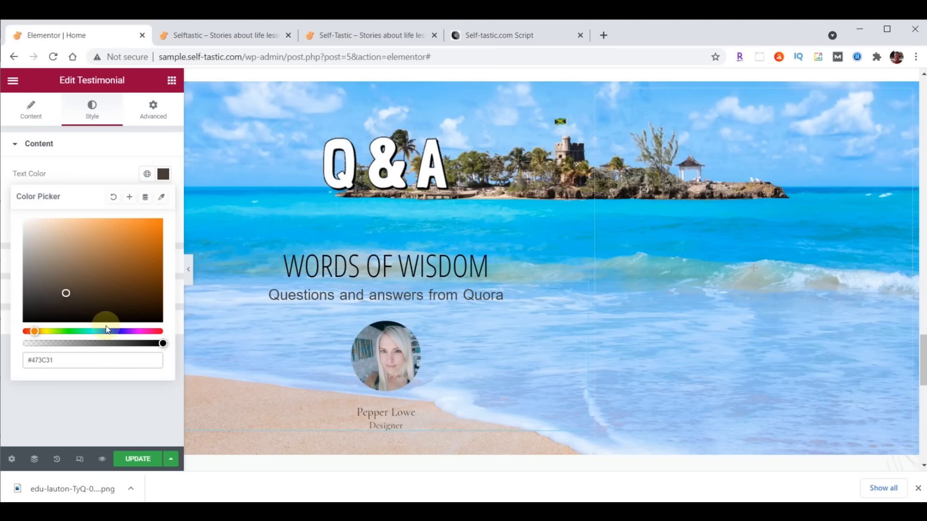
left_click(175, 177)
- Style the name in Open Sans Condensed, size 30, colour #FFFFC0
left_click(41, 291)
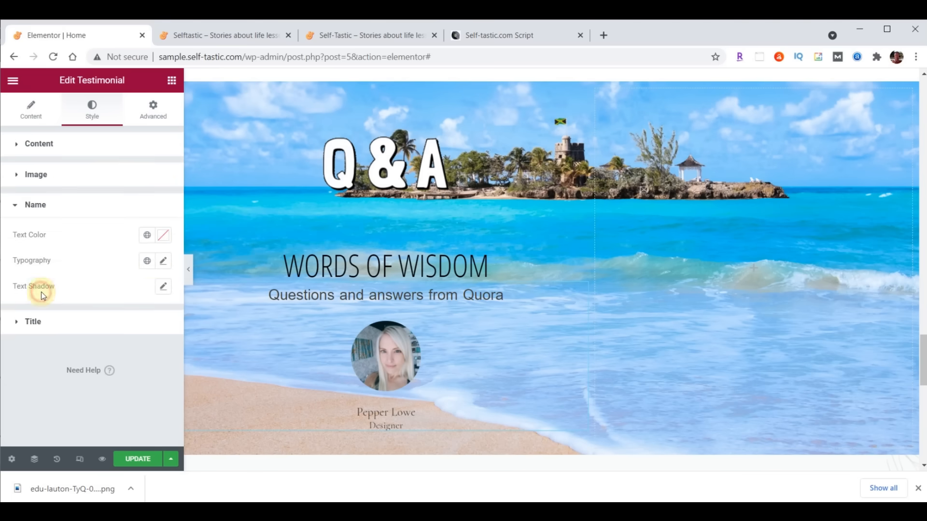
left_click(165, 263)
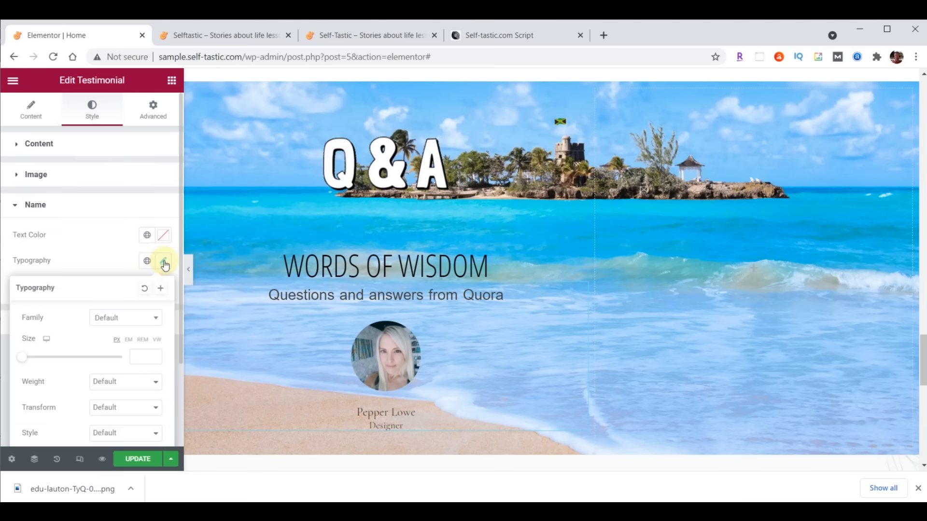
left_click(120, 326)
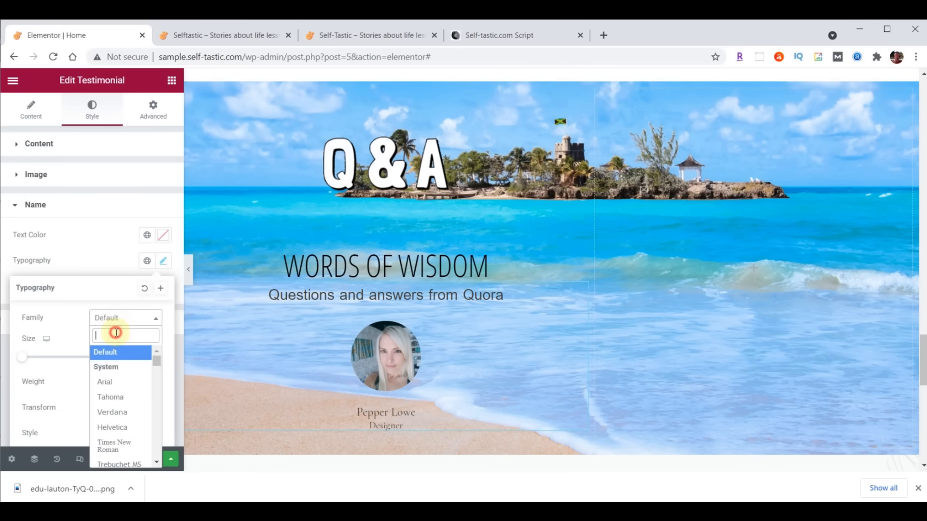
type("Open")
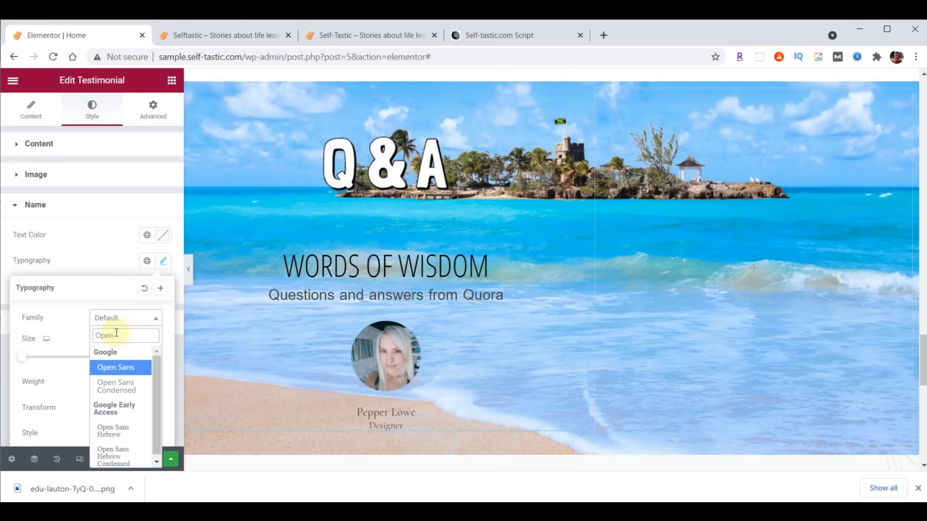
left_click(115, 386)
left_click(136, 356)
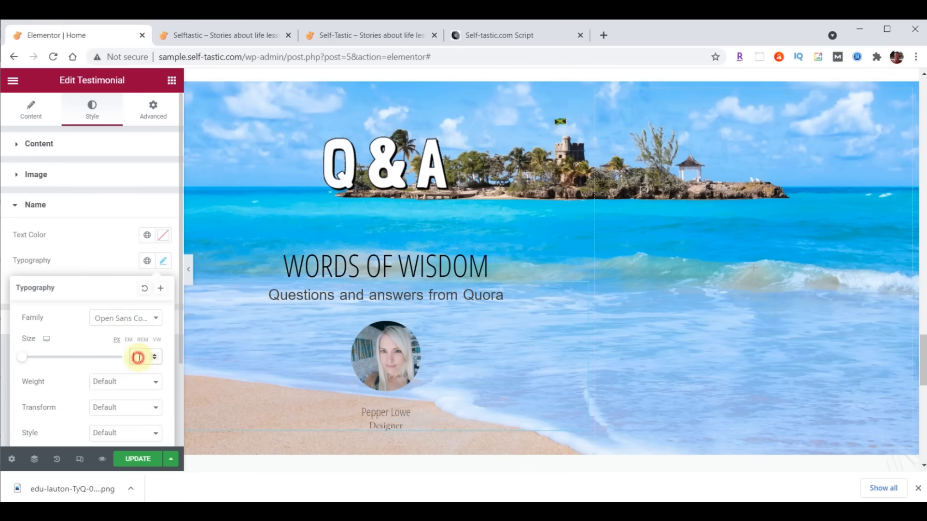
type("30")
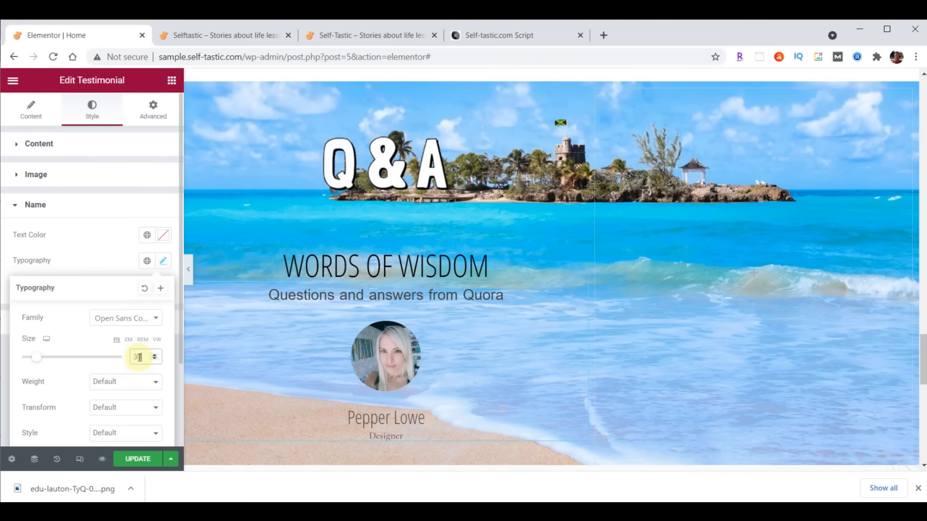
left_click(163, 236)
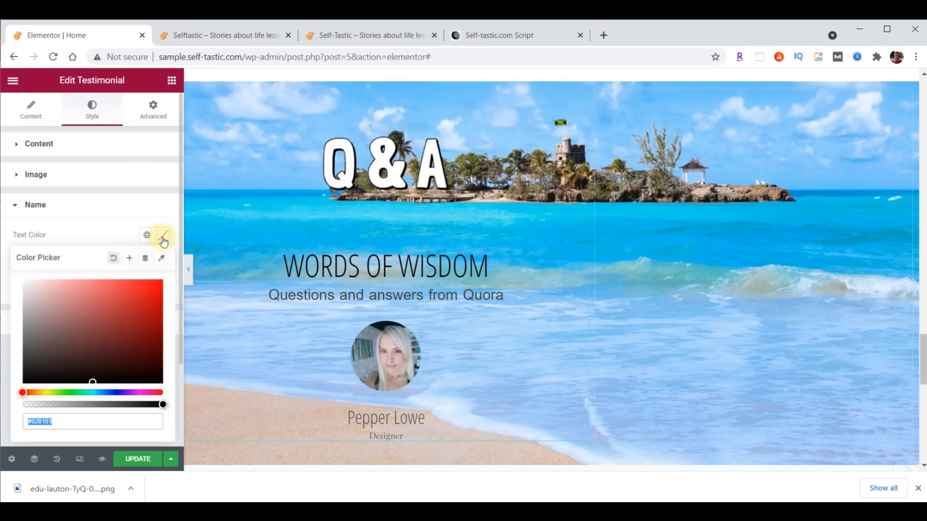
type("#FFFFC0")
scroll(553, 255, "down", 2)
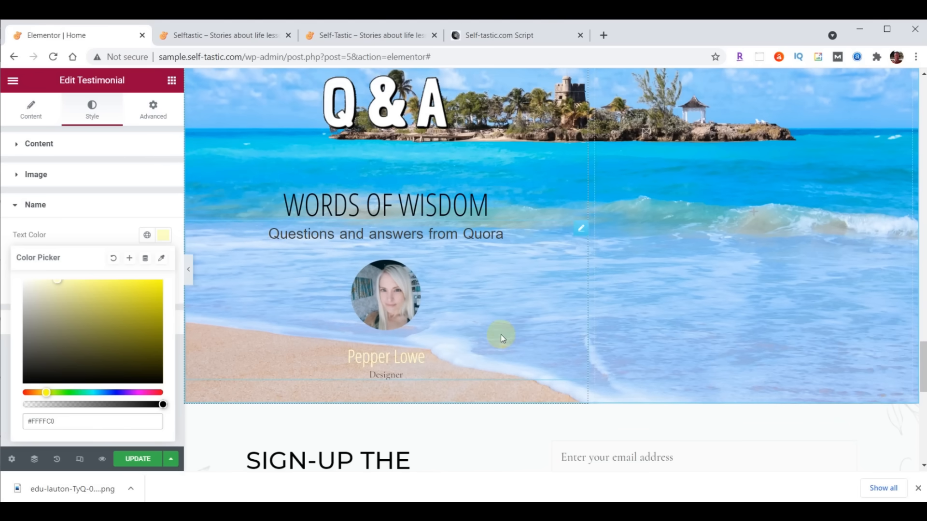
- Clear the Designer job title from the testimonial
left_click(32, 112)
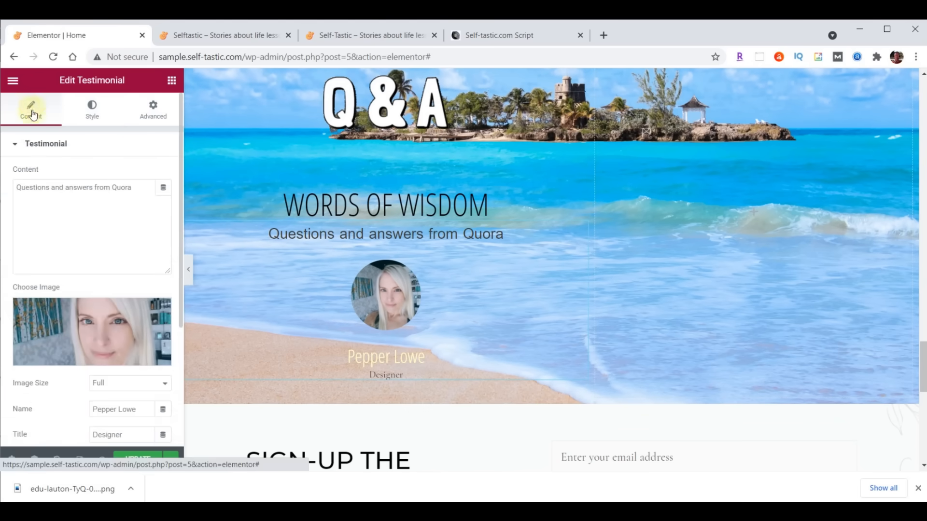
scroll(100, 228, "down", 2)
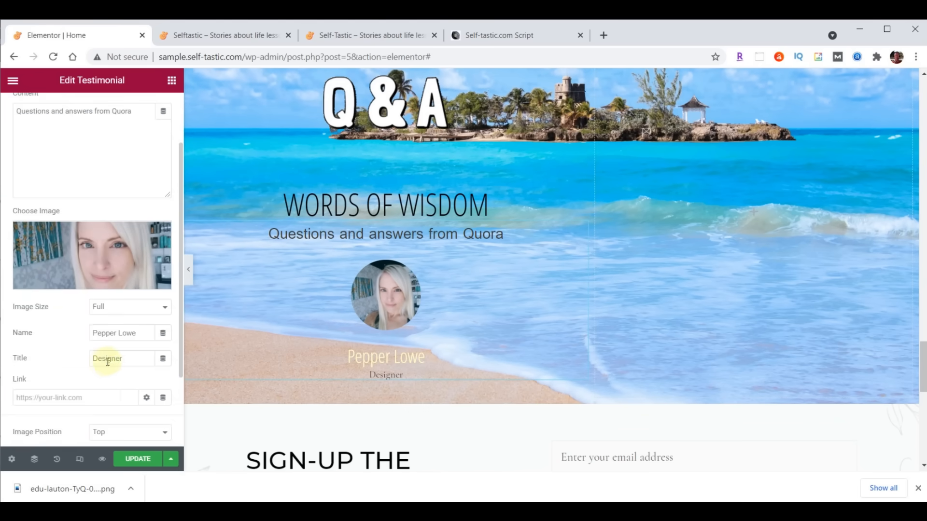
left_click_drag(127, 361, 76, 366)
key("BackSpace")
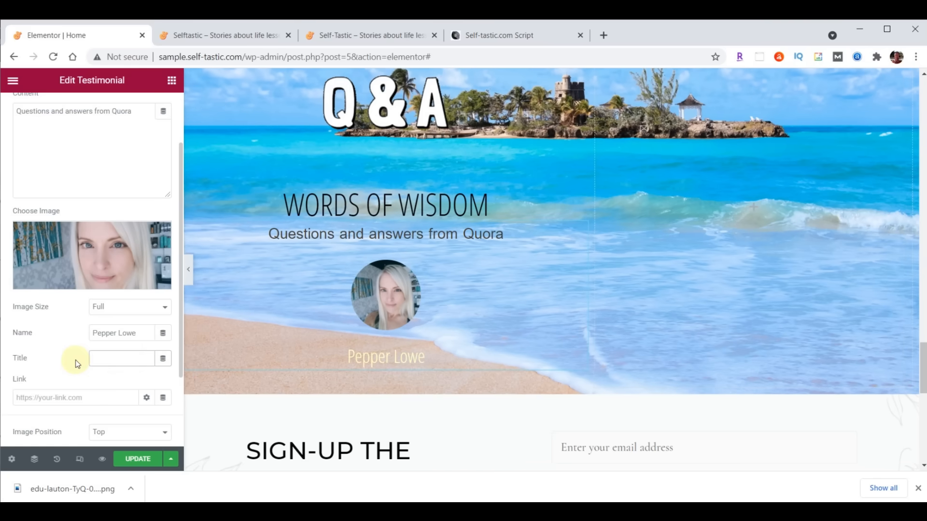
scroll(724, 241, "up", 2)
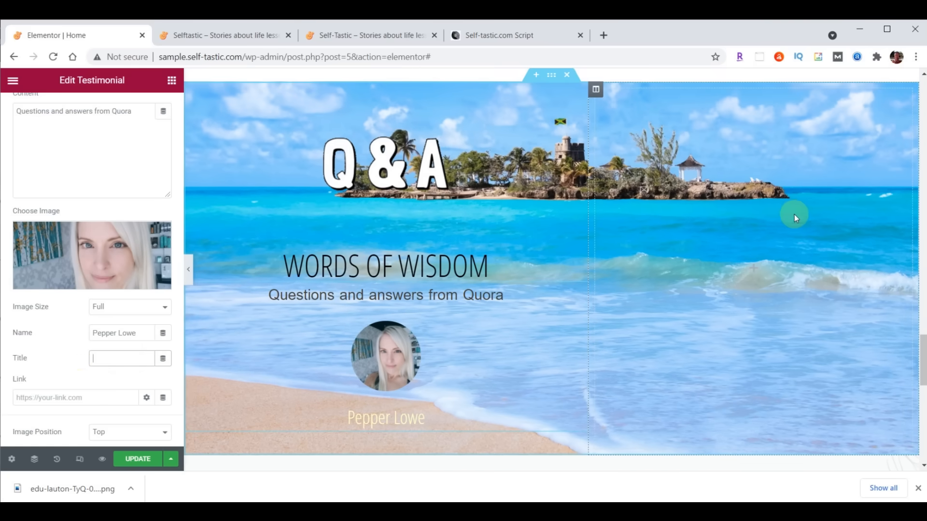
- Set the testimonial column's vertical alignment to Bottom and its margin and padding to 0
left_click(596, 90)
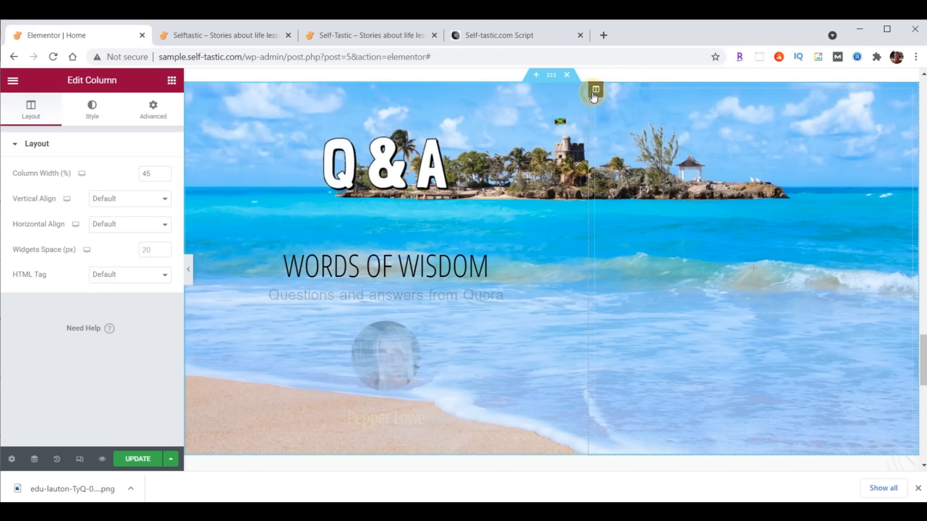
left_click(113, 199)
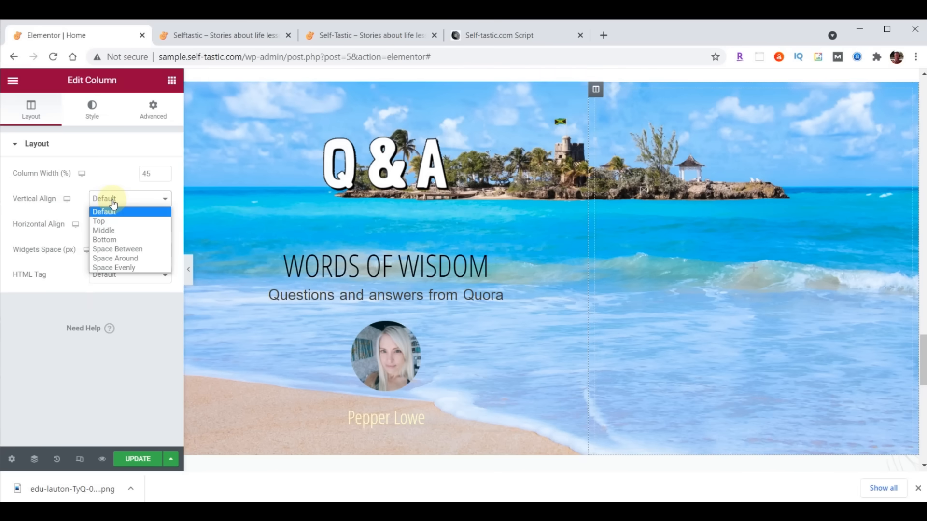
left_click(111, 239)
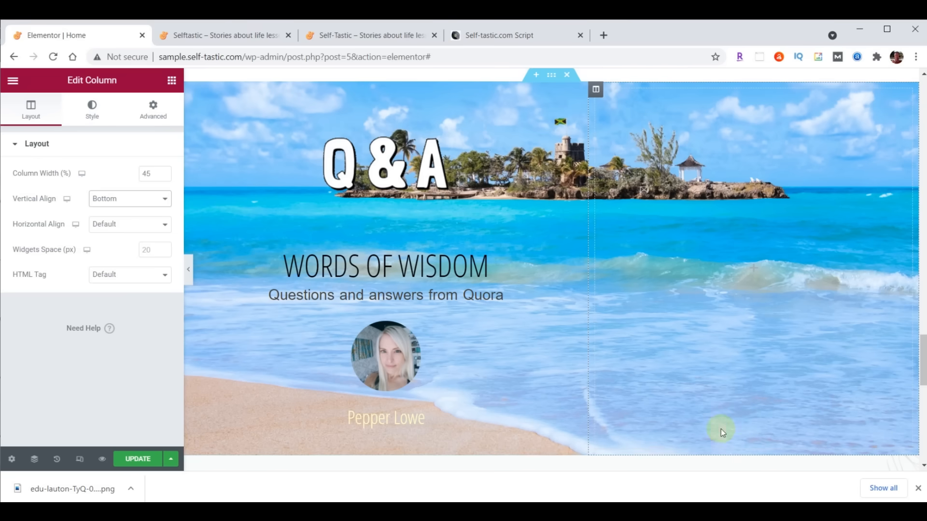
left_click(152, 114)
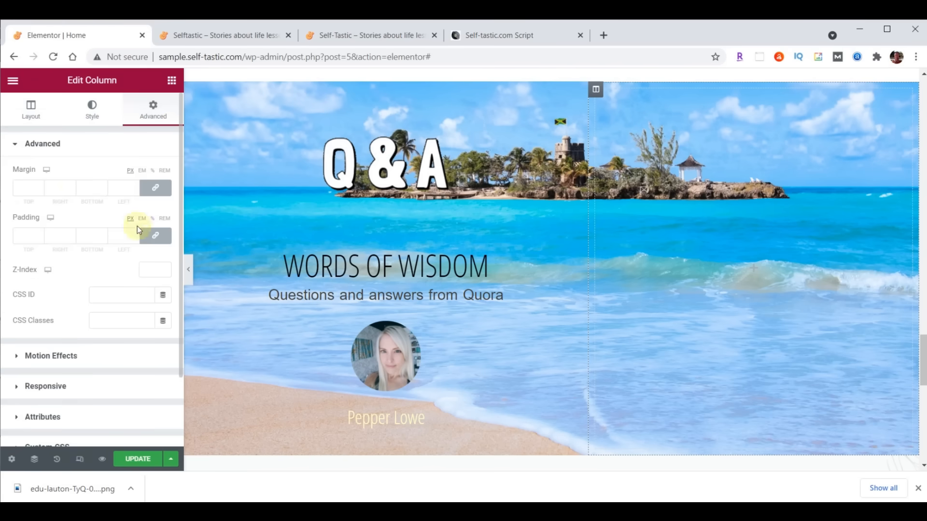
left_click(155, 189)
left_click(155, 236)
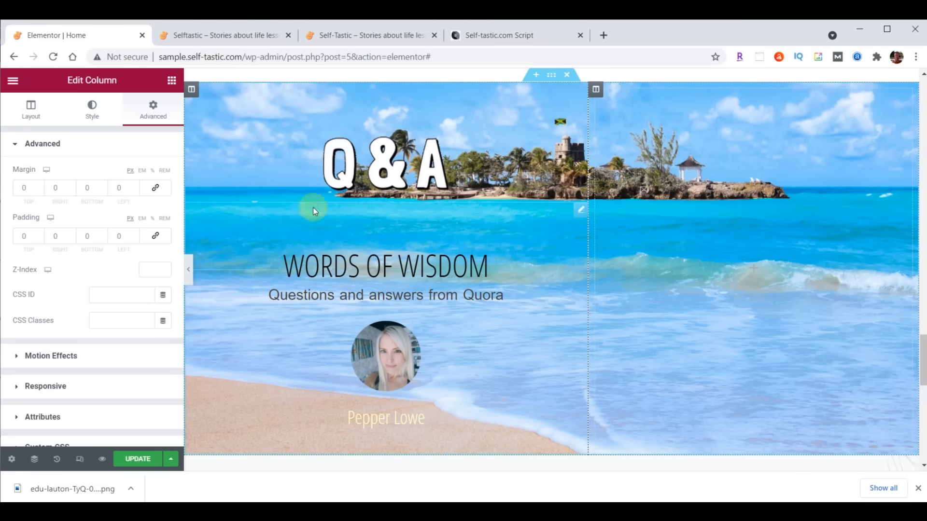
- Add an Image widget to the right column showing the uploaded practical-advice-bethany-trans.png
left_click(172, 80)
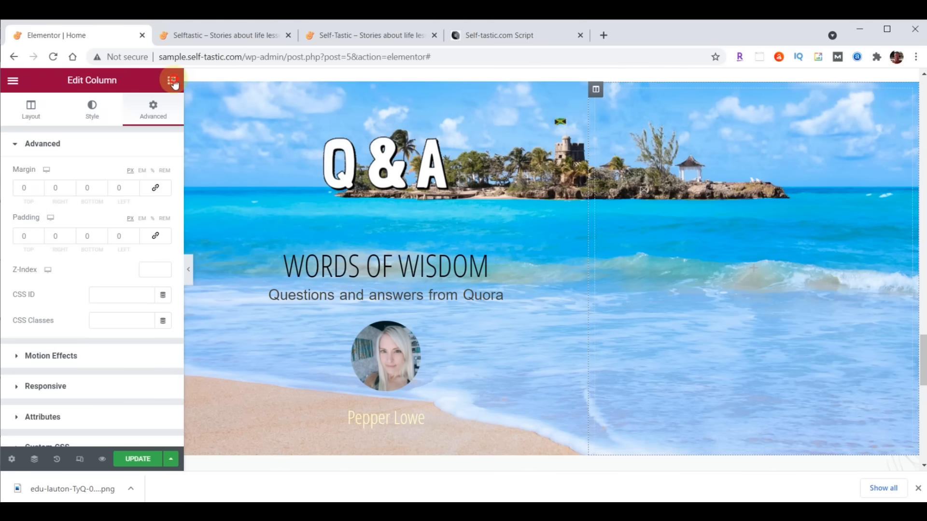
left_click_drag(68, 233, 691, 212)
left_click(91, 215)
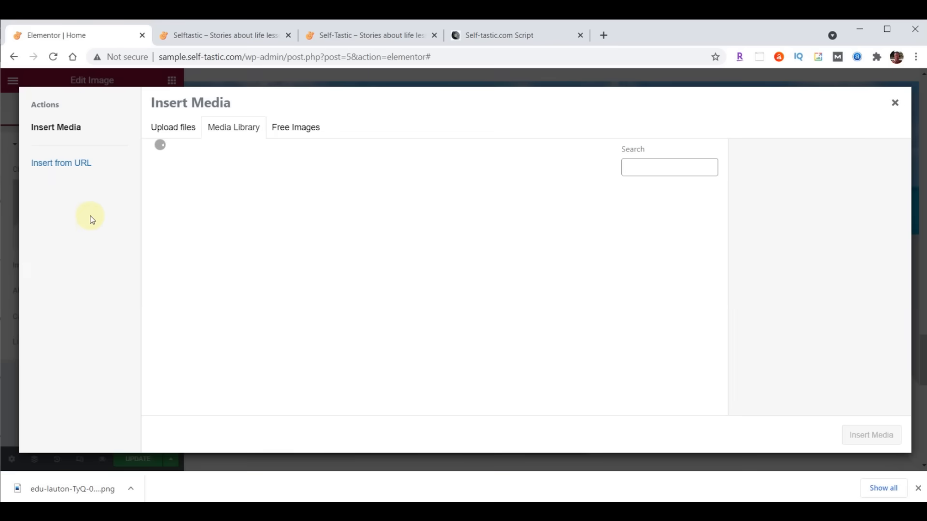
mouse_move(392, 512)
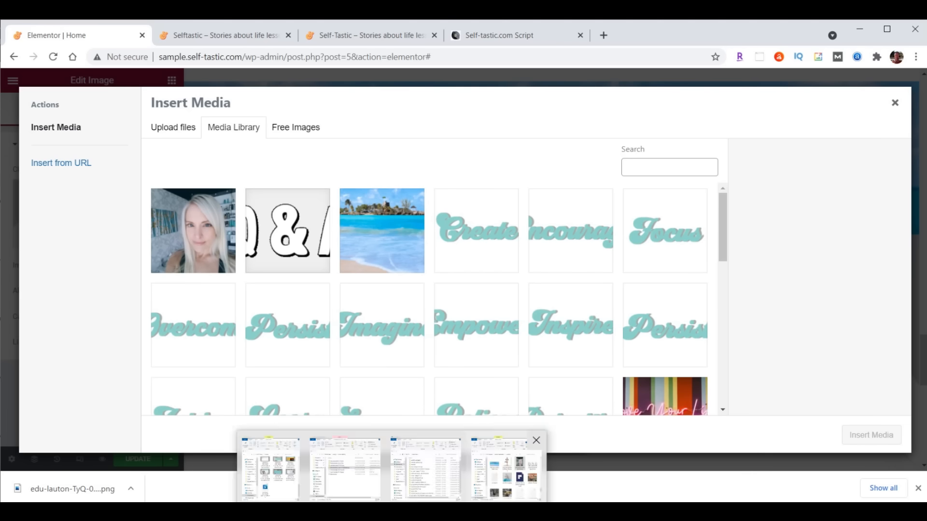
left_click(506, 476)
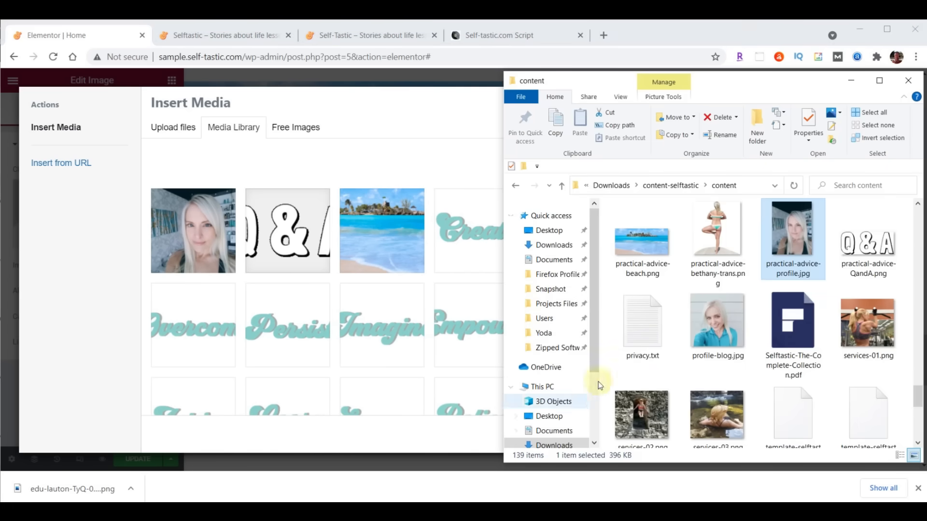
left_click_drag(716, 228, 316, 252)
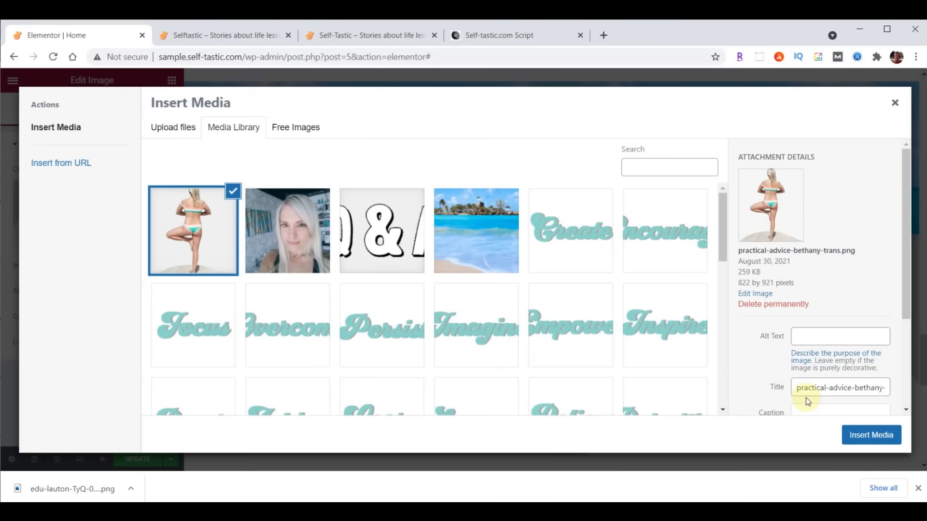
left_click(882, 431)
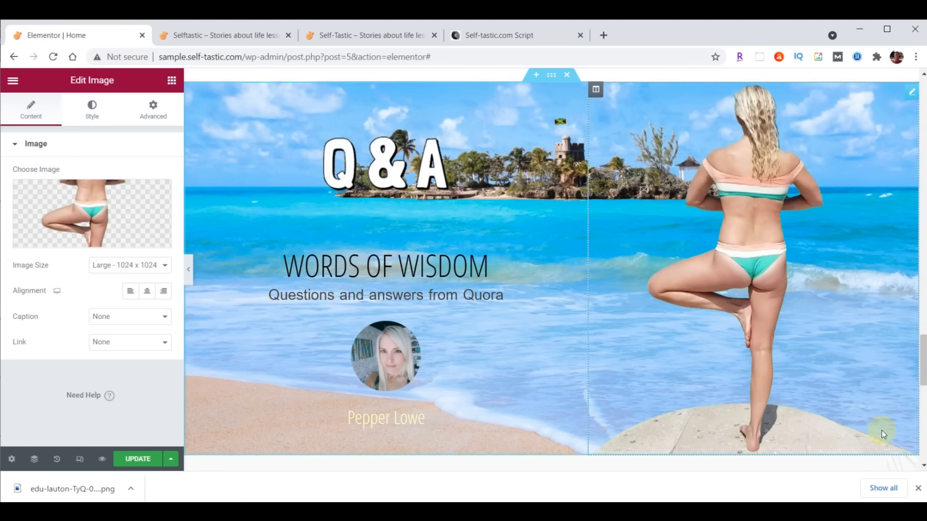
- Set the yoga image to Full size and align it left
left_click(140, 265)
left_click(135, 335)
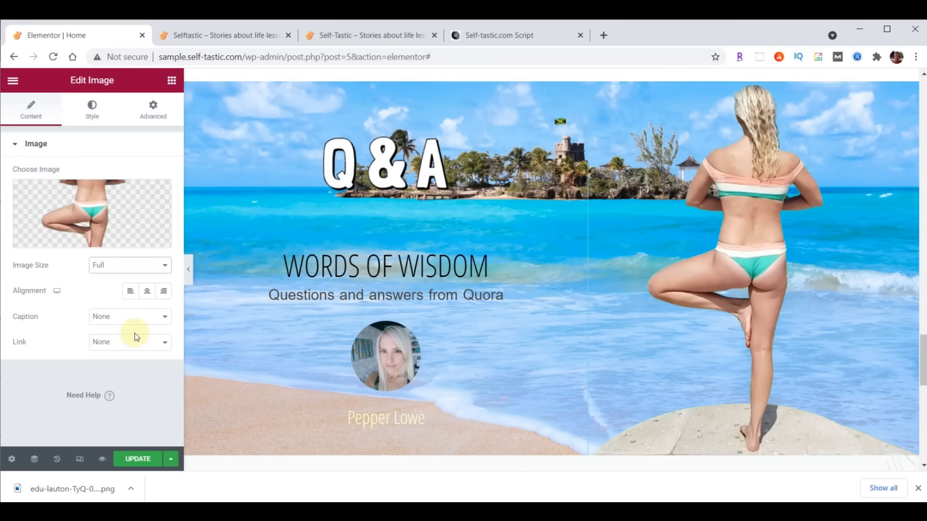
left_click(130, 292)
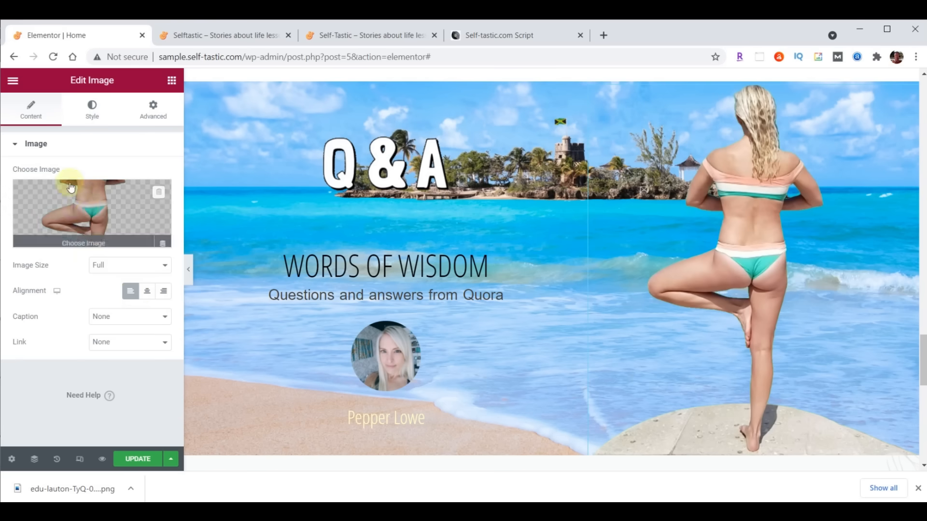
- In the Style settings, set the image width and max width to 400 px
left_click(90, 114)
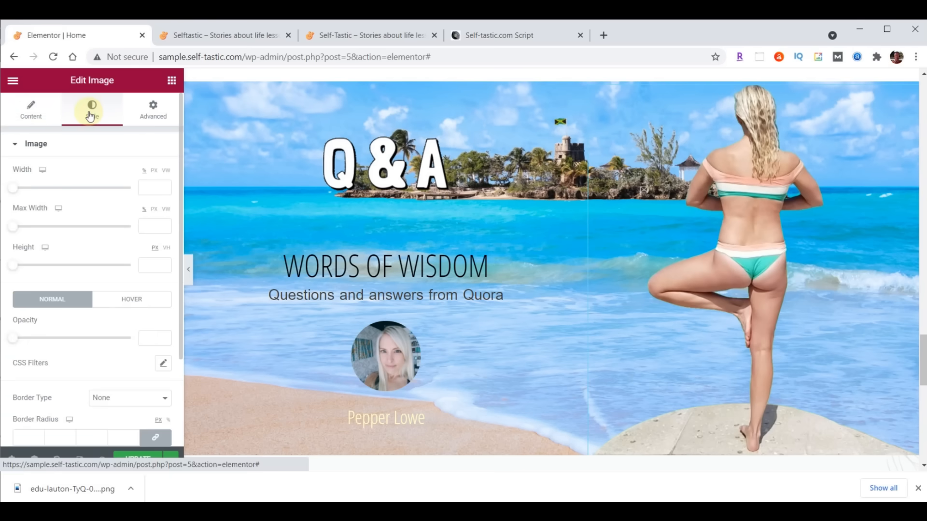
left_click(152, 188)
type("400")
left_click(154, 227)
type("400")
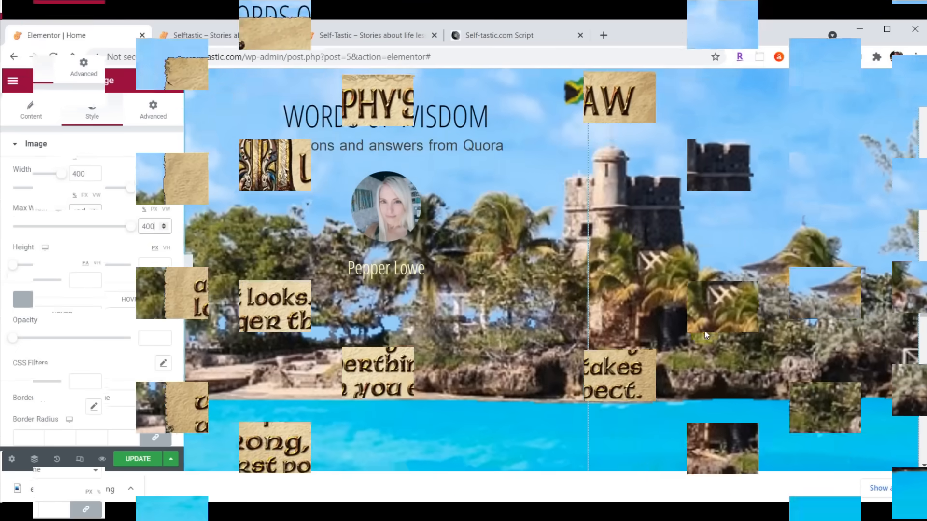
scroll(707, 331, "down", 3)
scroll(709, 329, "up", 1)
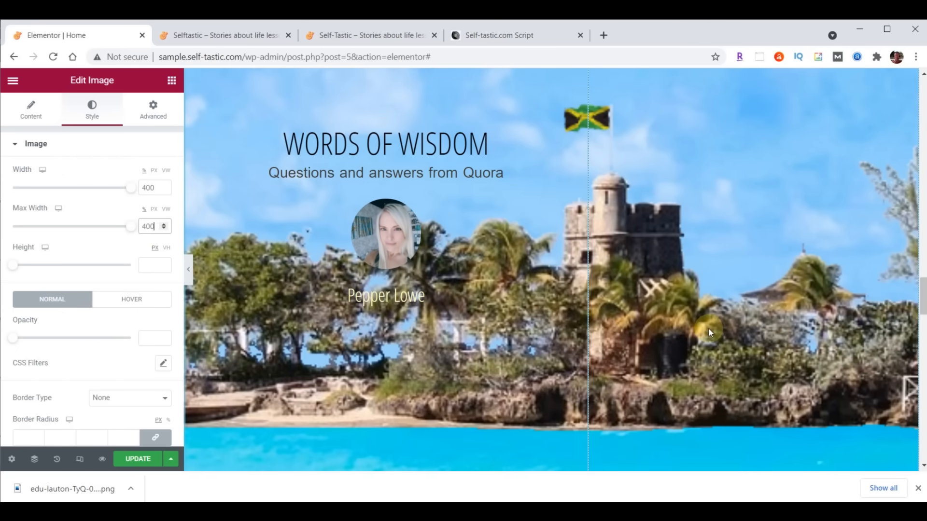
scroll(708, 329, "up", 3)
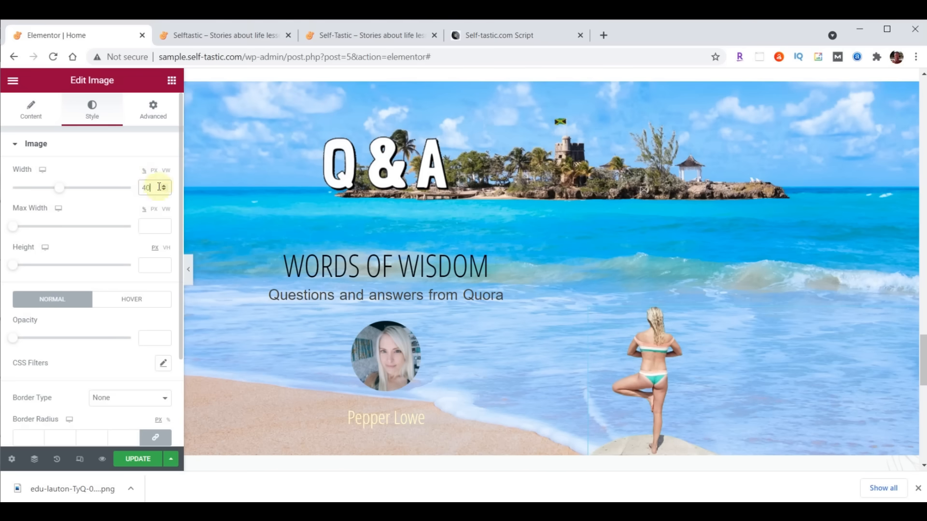
left_click(155, 172)
left_click_drag(154, 188, 124, 193)
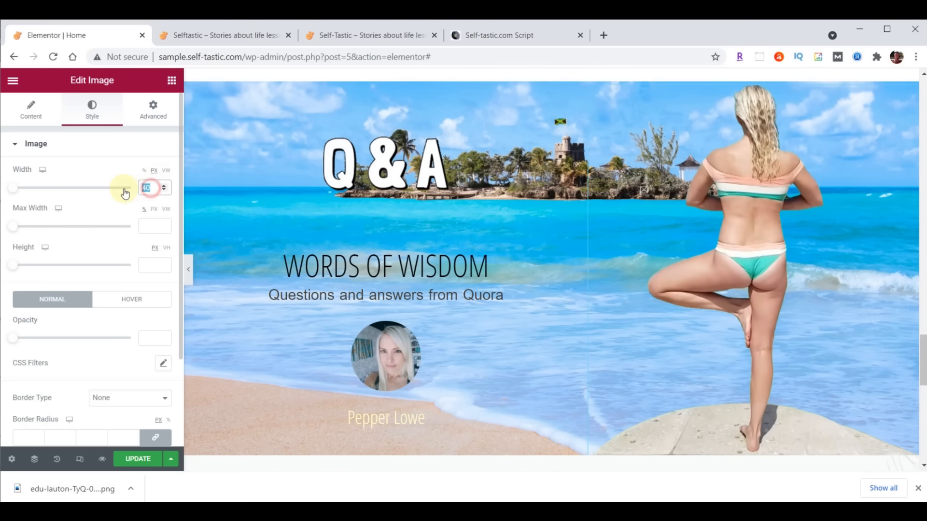
type("400")
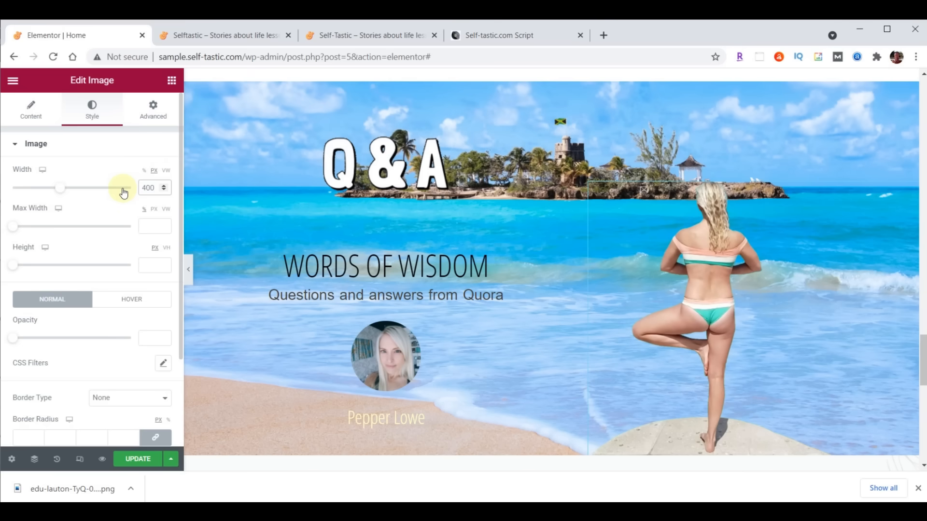
- Give the yoga image a slow Fade In Right entrance animation with a 1000 ms delay
left_click(155, 120)
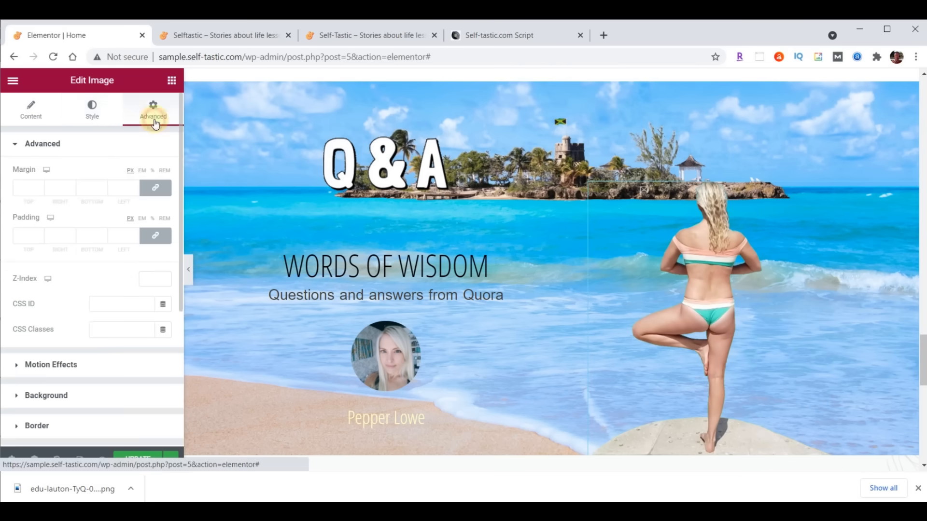
left_click(56, 365)
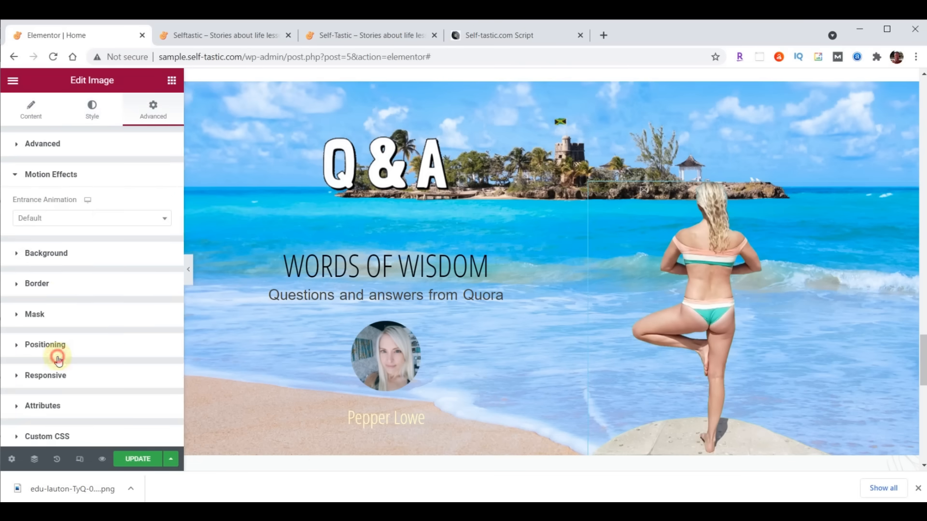
left_click(63, 222)
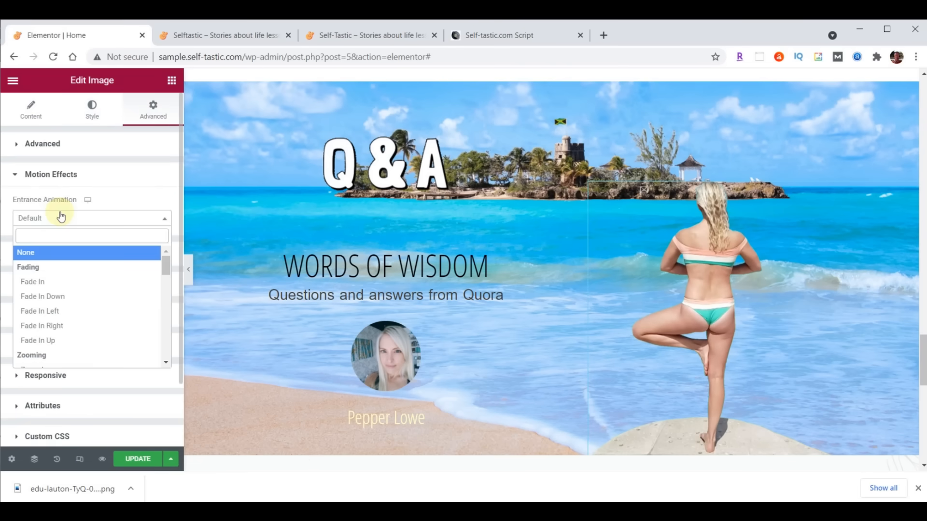
left_click(49, 325)
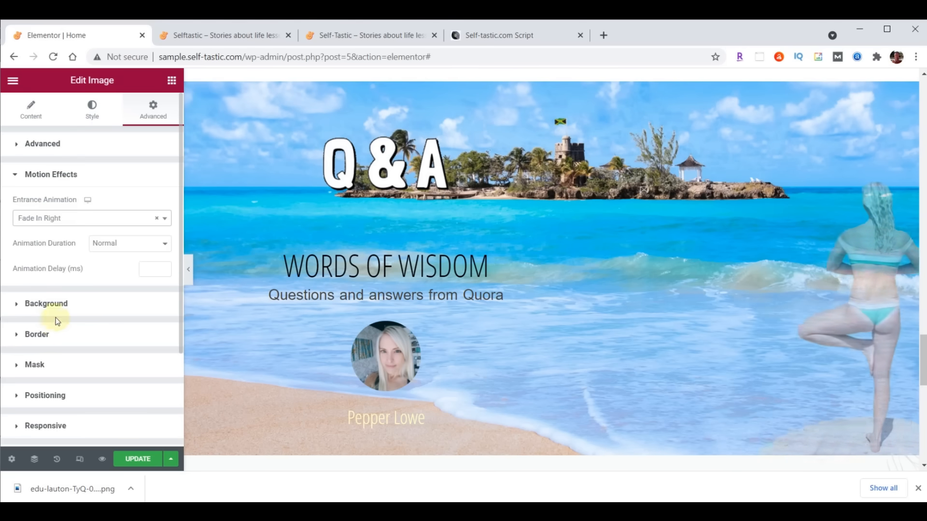
left_click(112, 245)
left_click(111, 258)
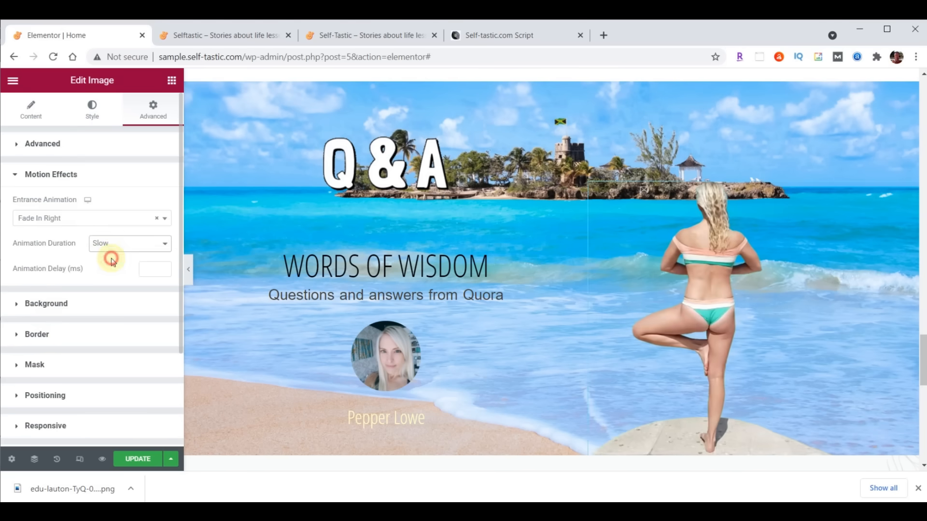
left_click(145, 268)
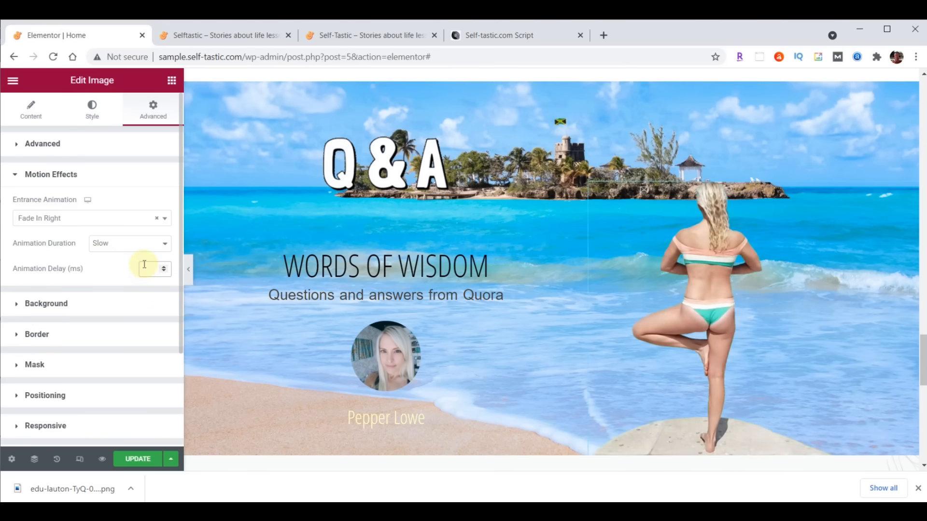
type("1000")
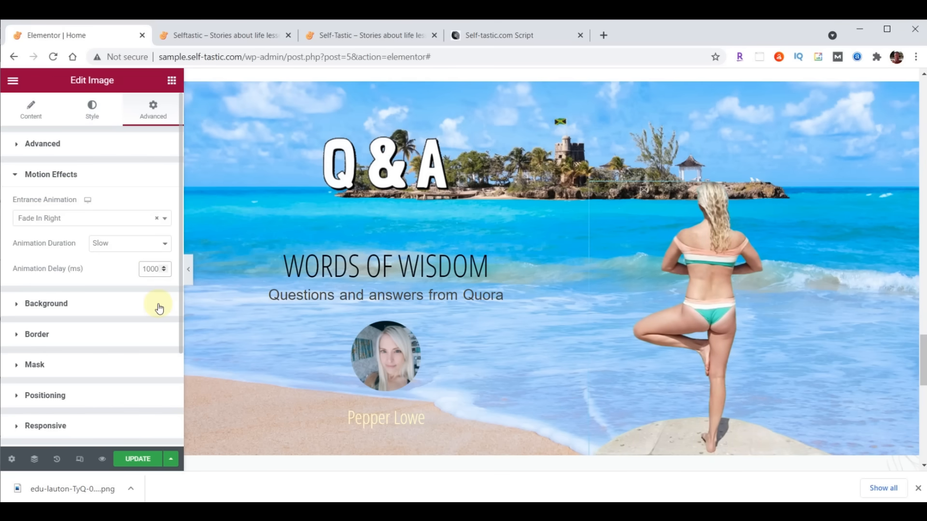
- Update the page and review the Q&A banner on the reloaded live site
left_click(137, 459)
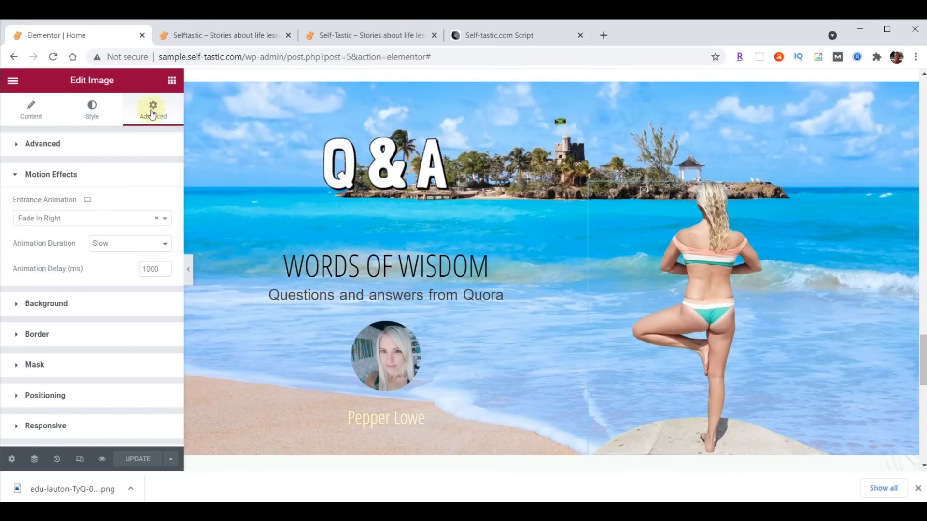
left_click(205, 36)
left_click(54, 56)
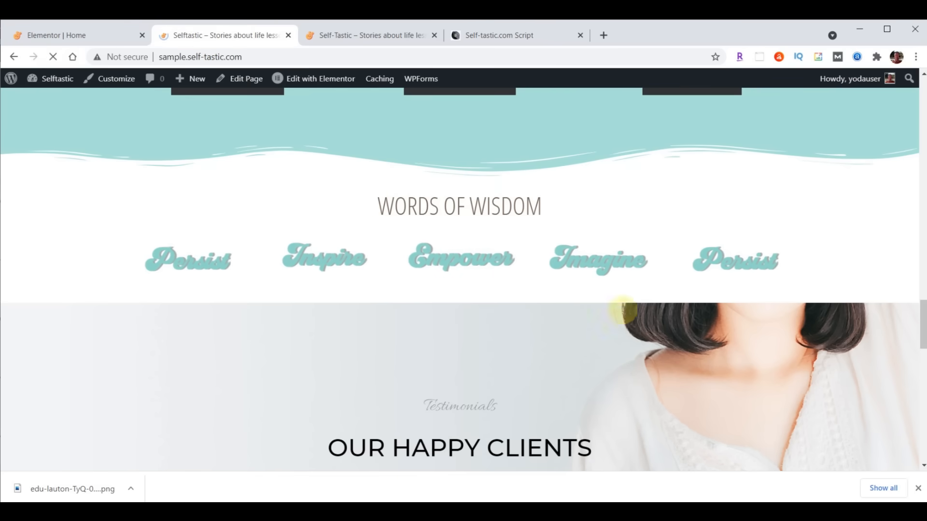
scroll(755, 285, "down", 3)
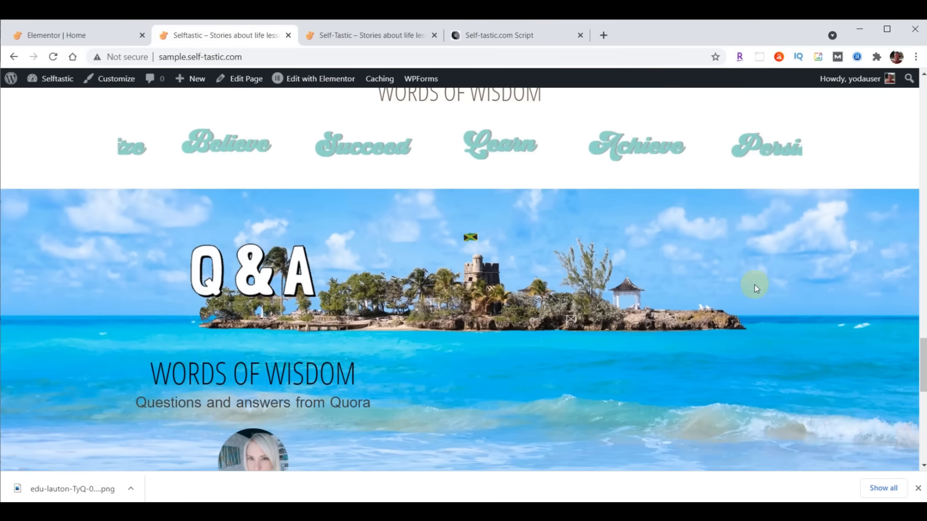
scroll(754, 285, "down", 3)
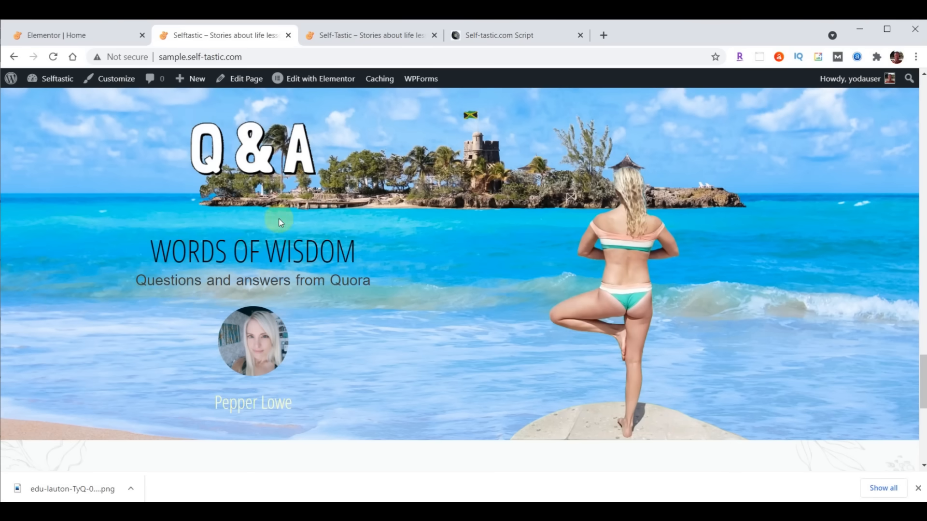
left_click(93, 36)
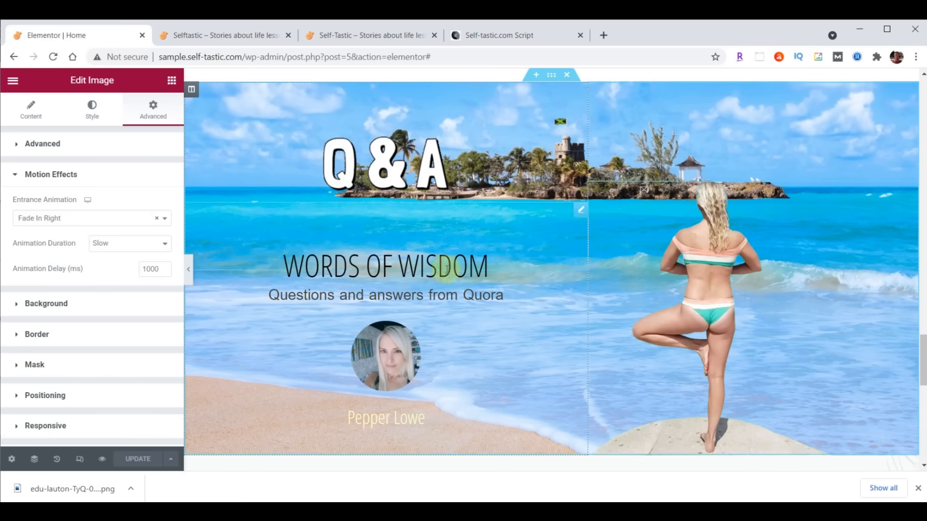
- Set the WORDS OF WISDOM heading's top padding to 0 and update the page
left_click(582, 212)
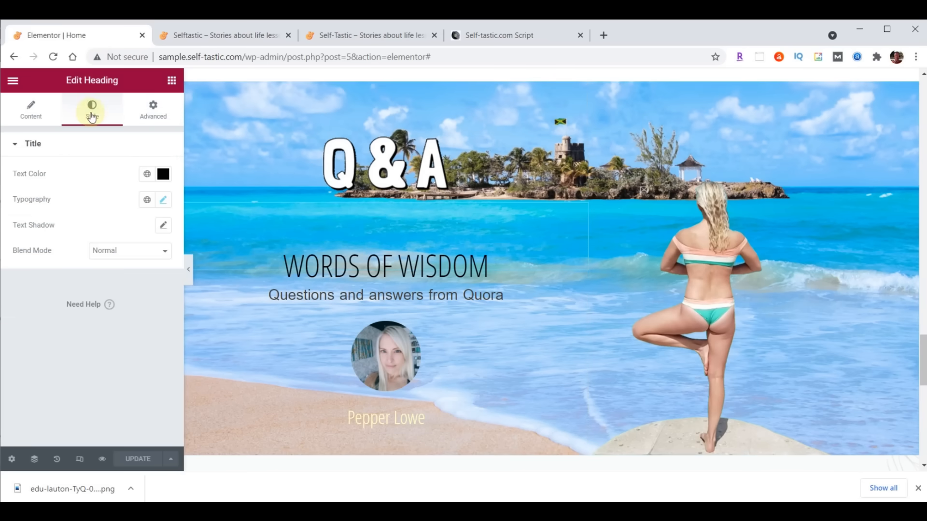
left_click(155, 110)
double_click(24, 236)
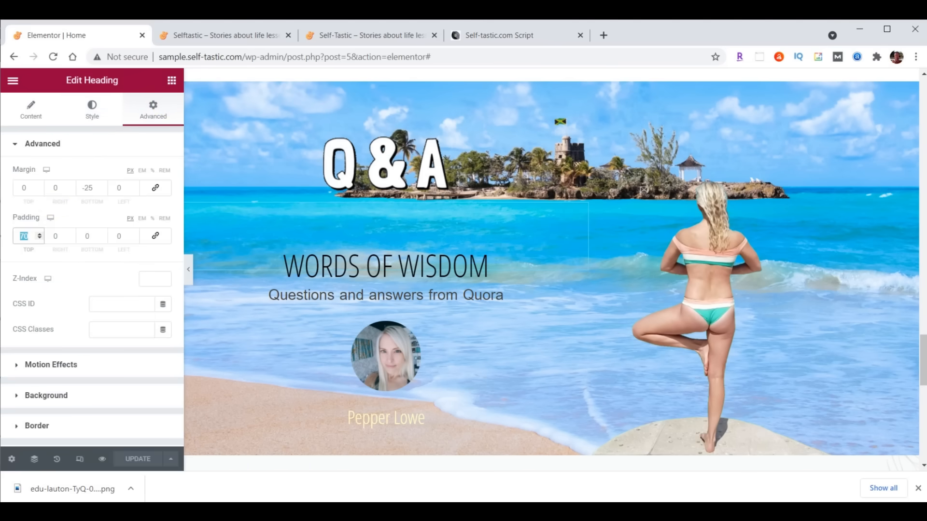
type("0")
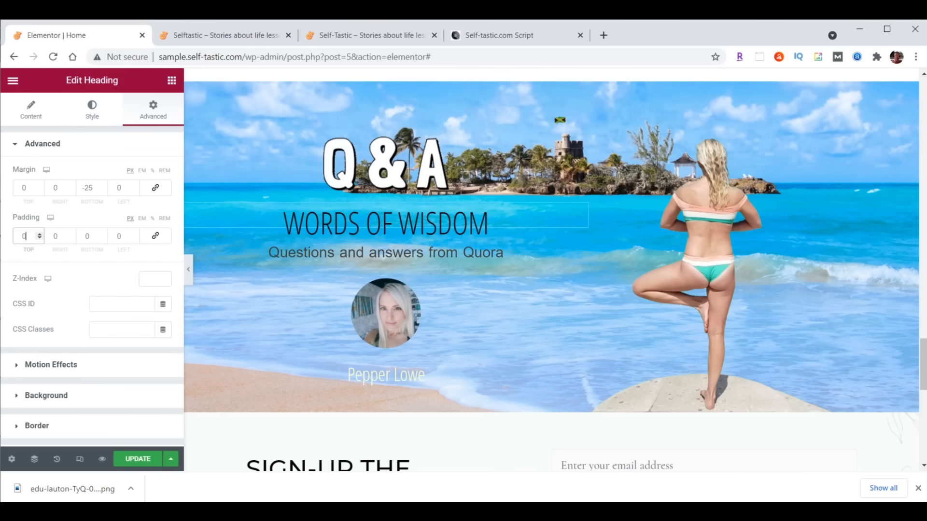
left_click(138, 459)
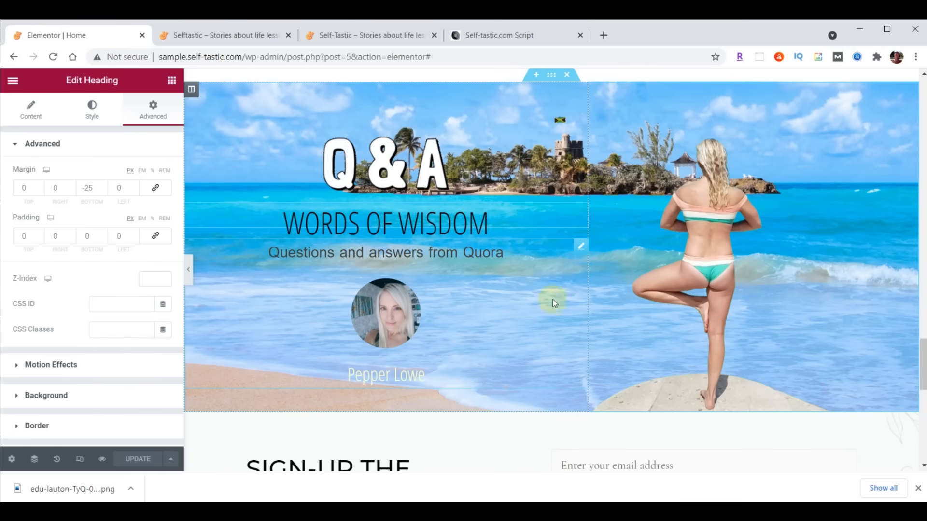
- Link the testimonial to /contact/, update the page, and view the live site
left_click(577, 251)
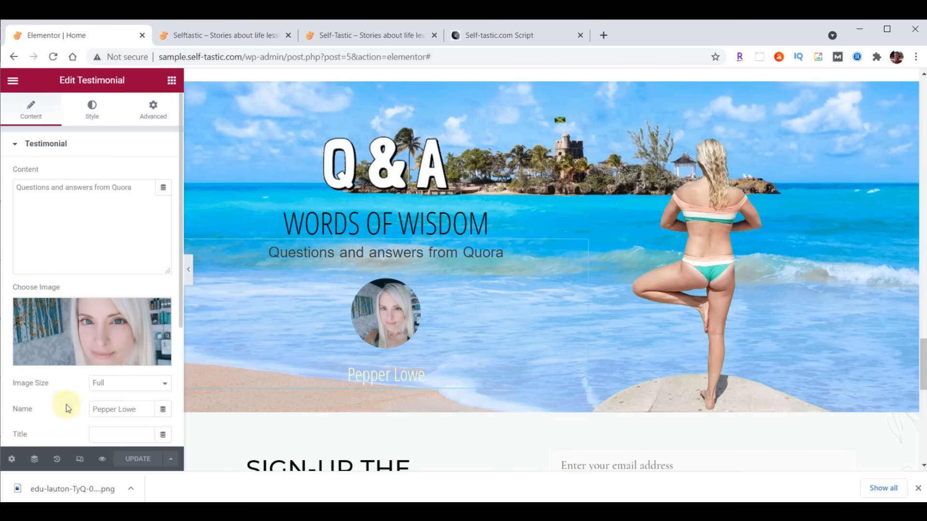
scroll(65, 404, "down", 3)
left_click(98, 317)
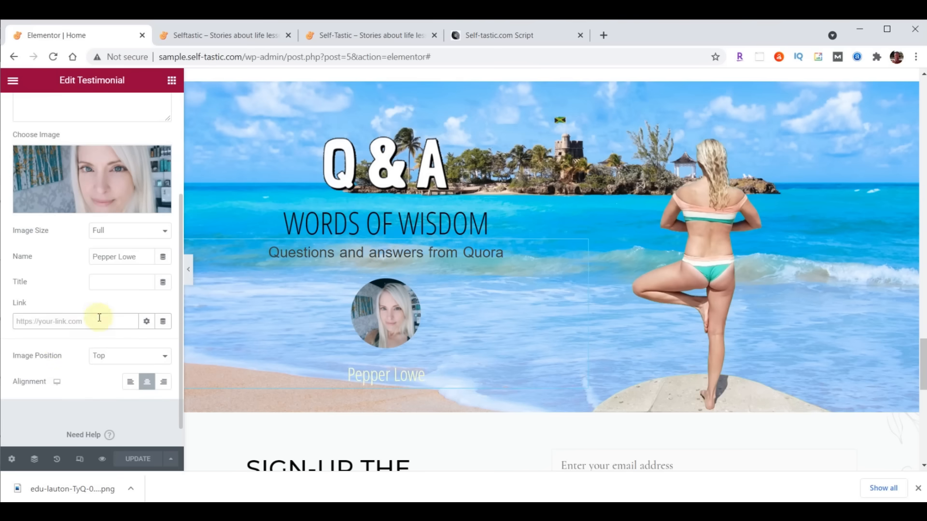
type("/contact/")
left_click(91, 297)
left_click(134, 464)
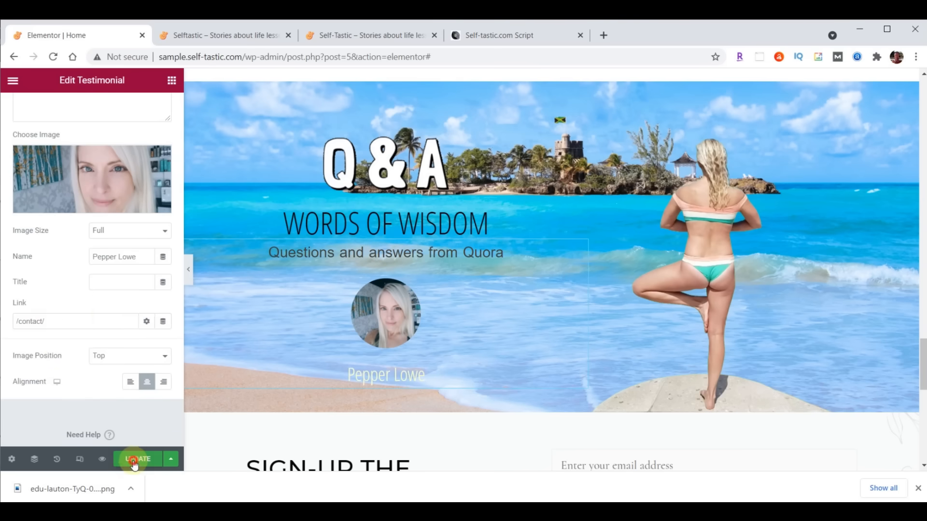
left_click(219, 36)
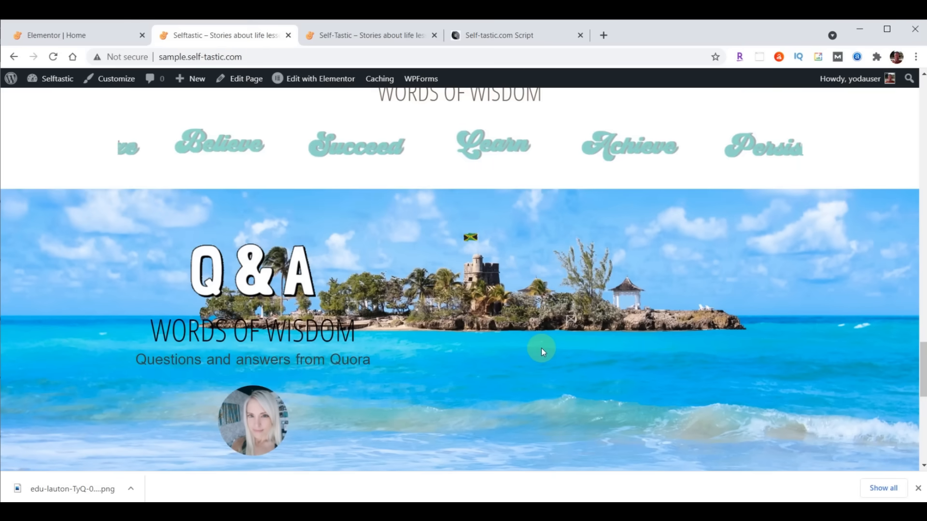
- Compare the live homepage with the published self-tastic.com page, then return to the Elementor Home editor
scroll(541, 348, "down", 2)
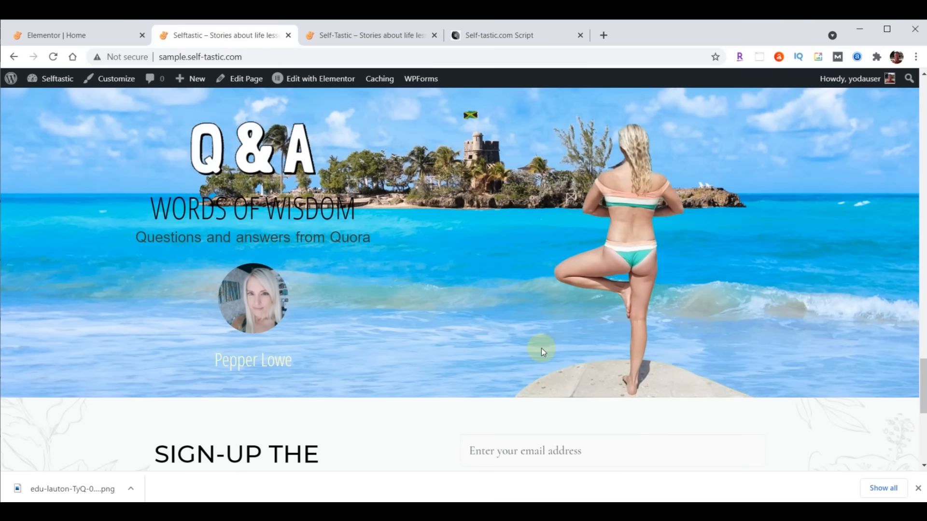
scroll(786, 336, "down", 3)
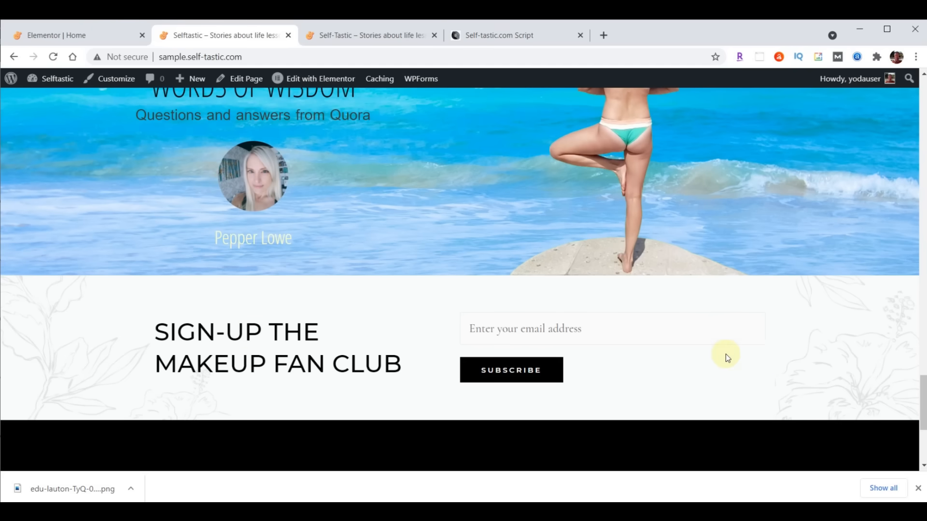
left_click(387, 39)
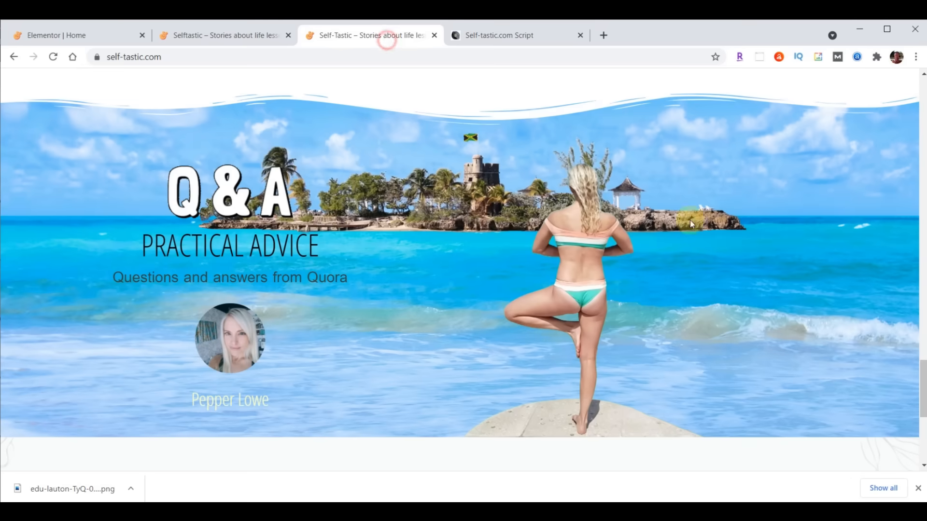
scroll(737, 246, "down", 3)
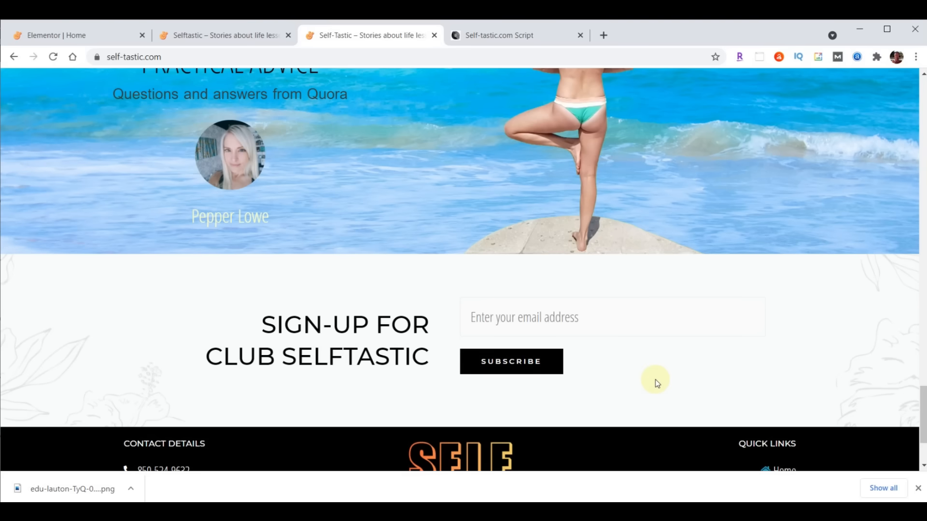
left_click(84, 35)
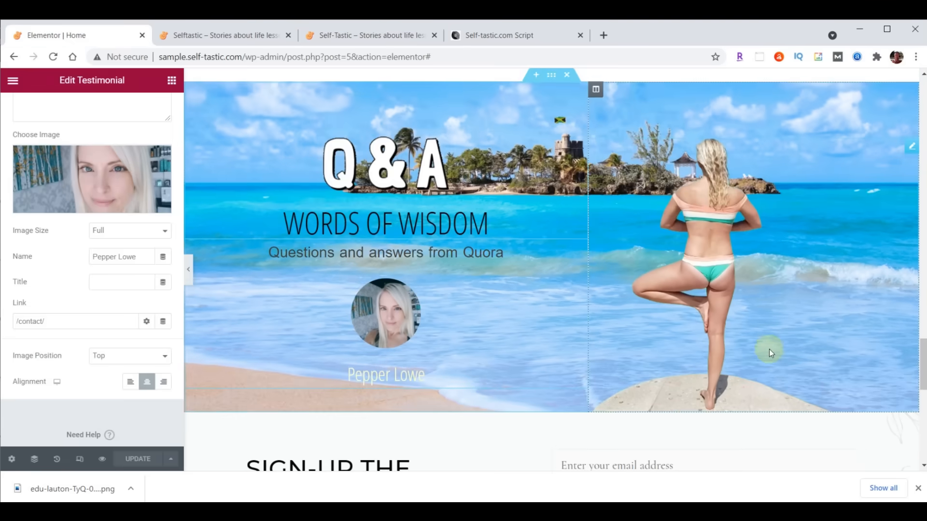
- Retitle the sign-up heading 'Sign-up For<br>Club Selftastic' and right-align it
scroll(769, 350, "down", 3)
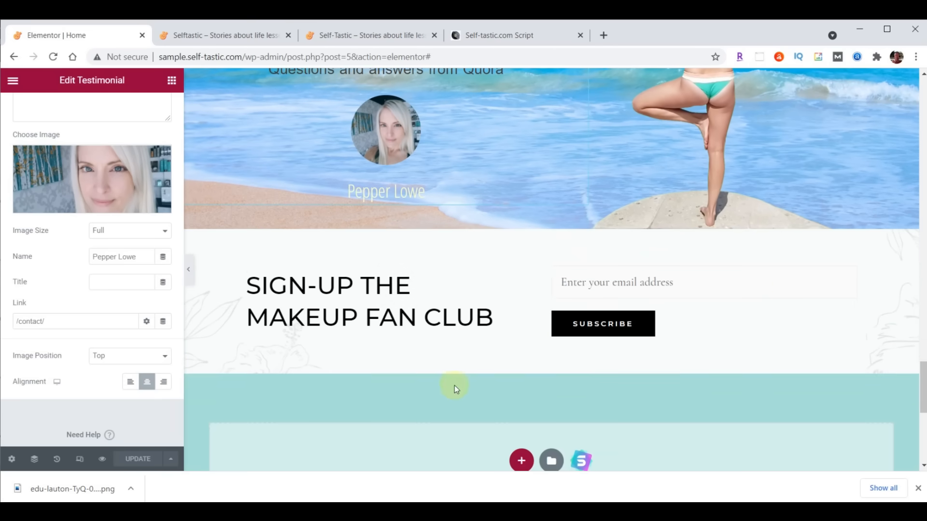
left_click(510, 285)
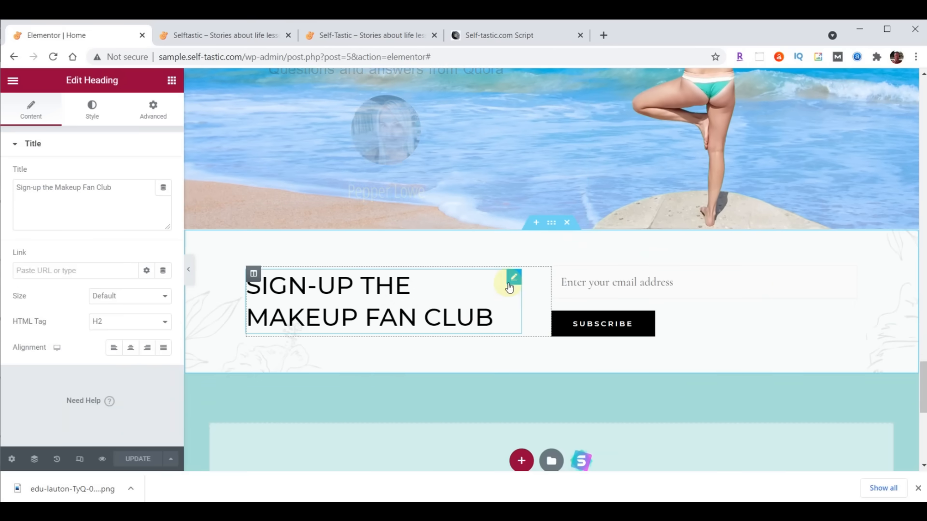
key("ctrl+a")
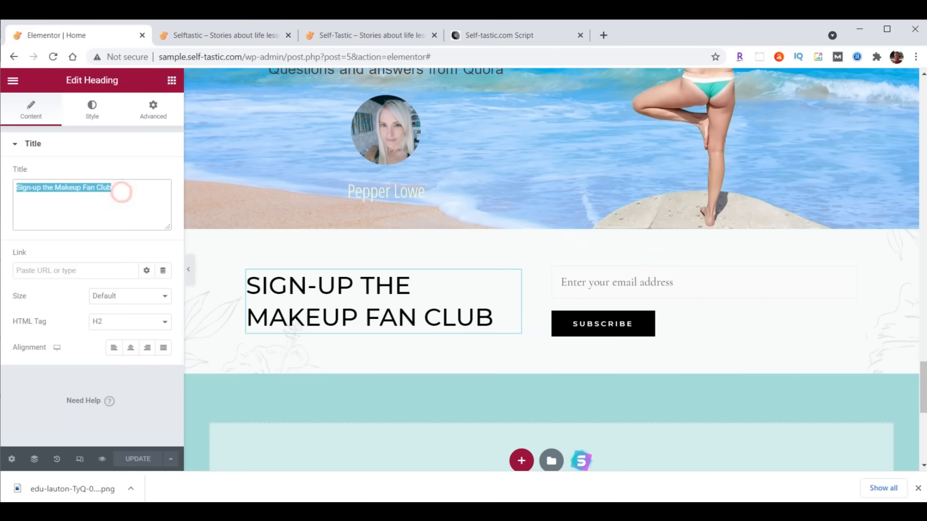
type("Sign-up For<br>Club Selftastic")
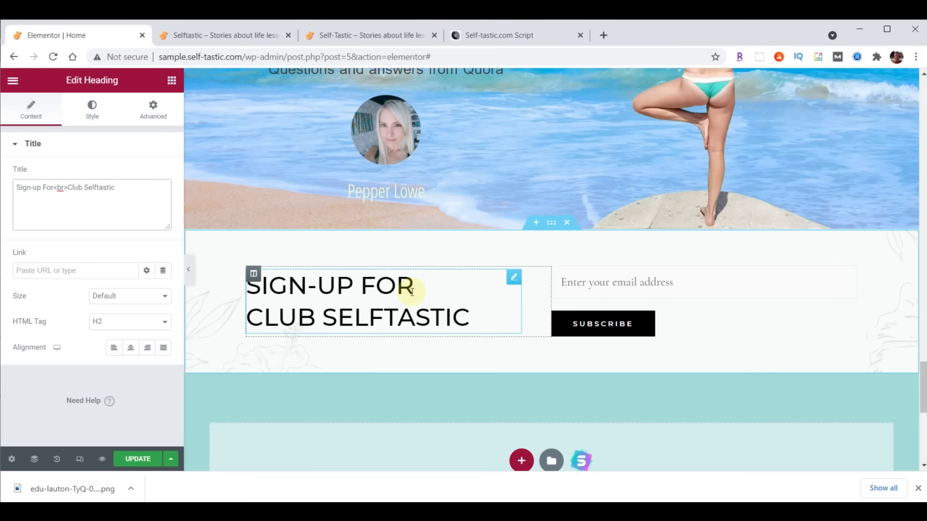
left_click(147, 348)
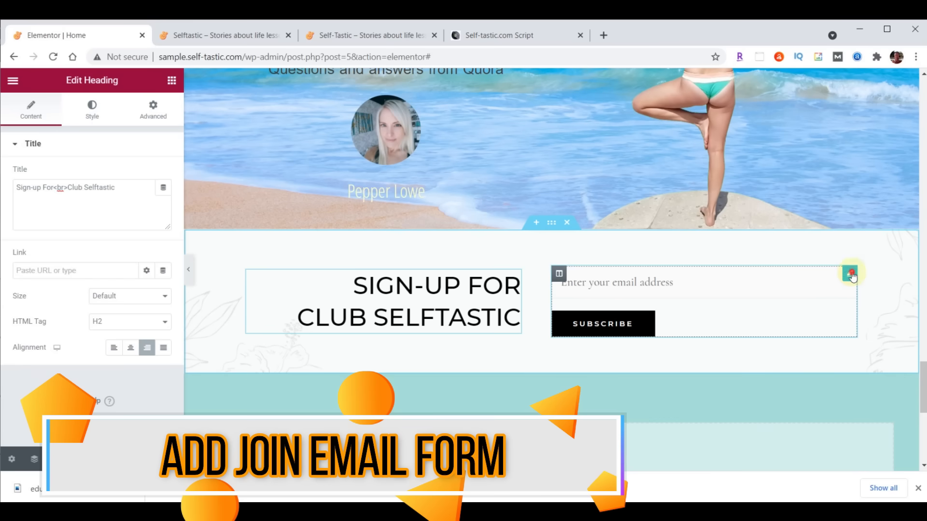
- Delete the sign-up shortcode widget and add a WPForms widget showing the Signup Form
left_click(851, 275)
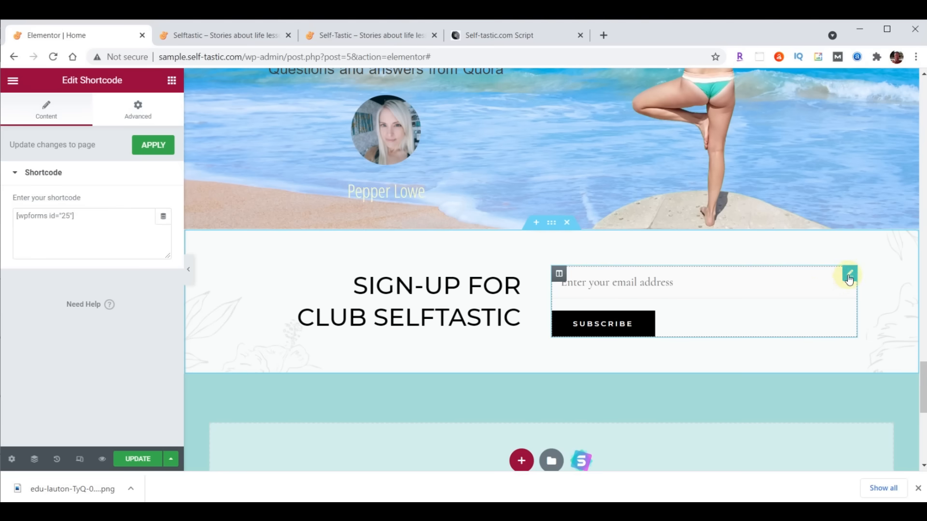
right_click(849, 277)
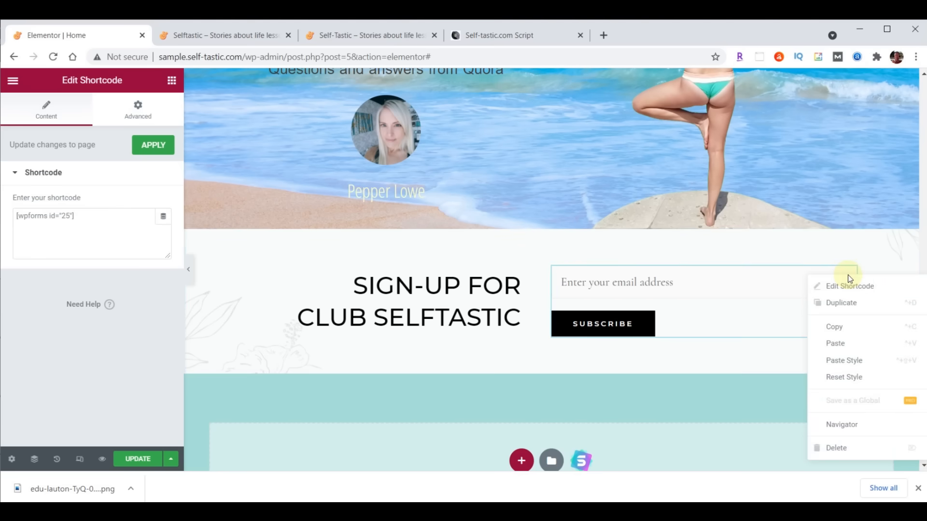
left_click(848, 448)
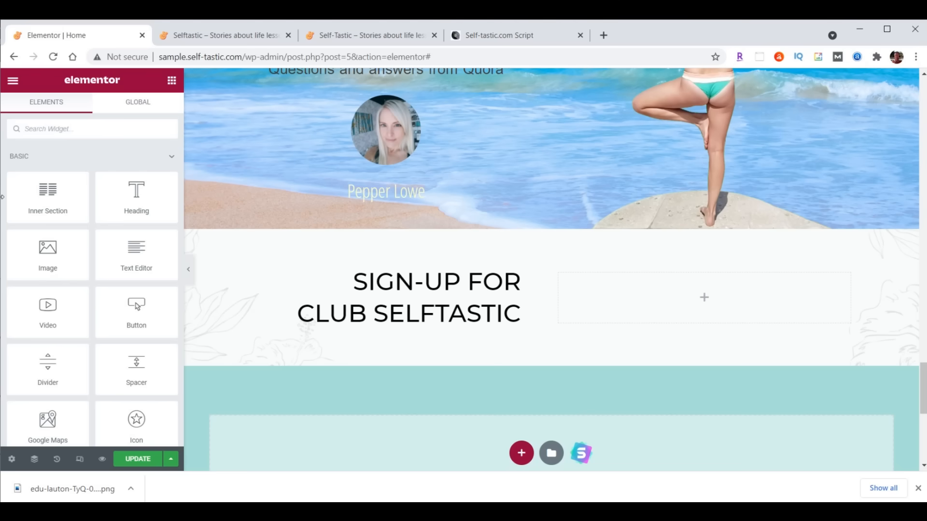
type("wpforms")
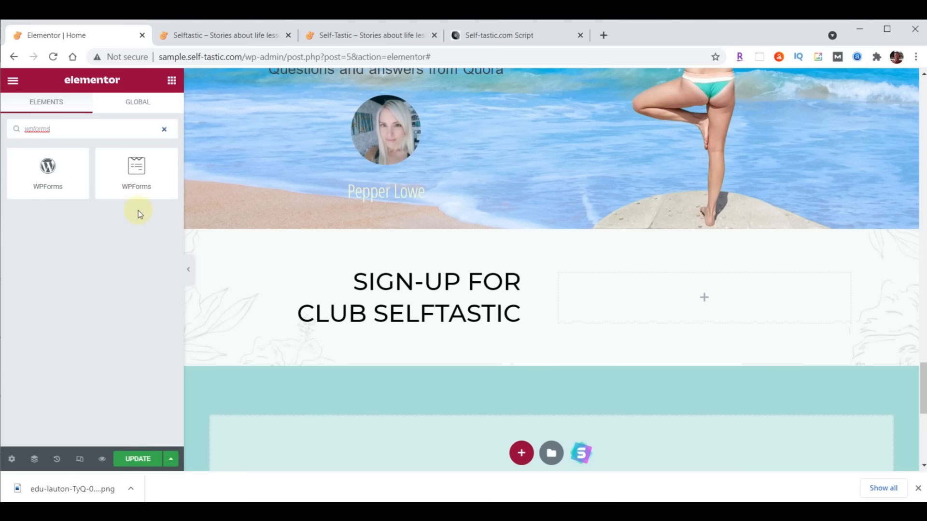
left_click_drag(135, 172, 710, 285)
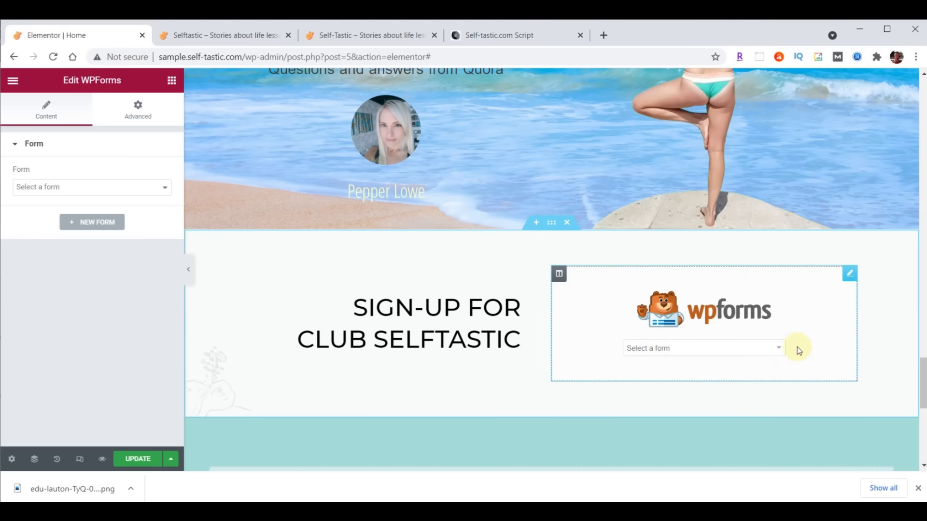
left_click(778, 349)
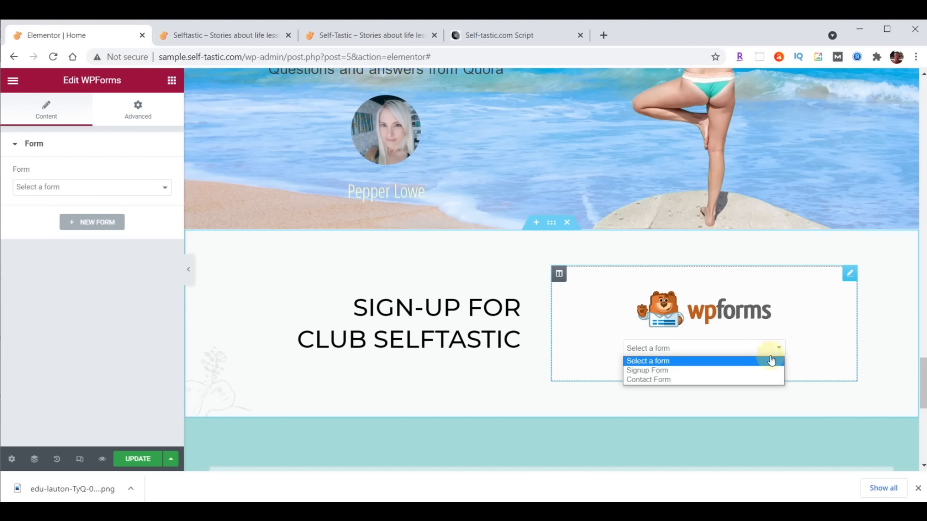
left_click(670, 371)
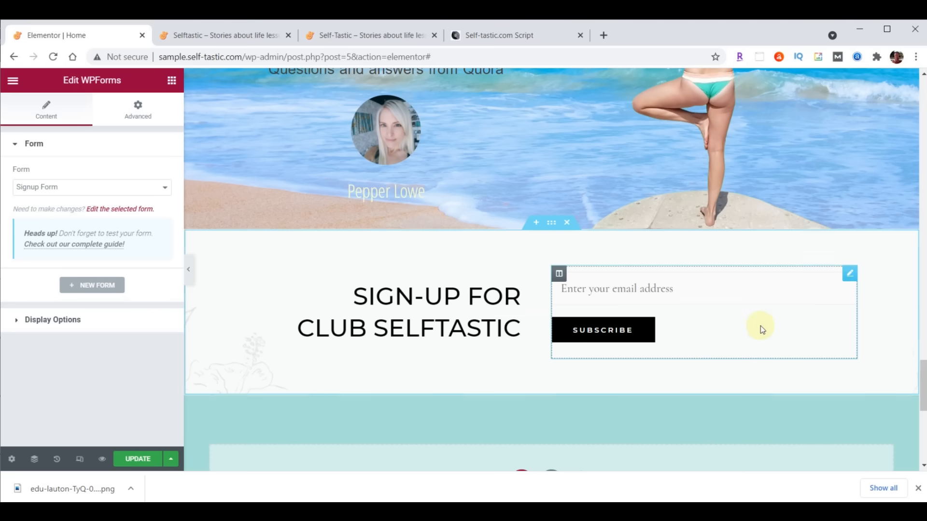
- Update the Home page and reload the live site to check the sign-up section
left_click(138, 459)
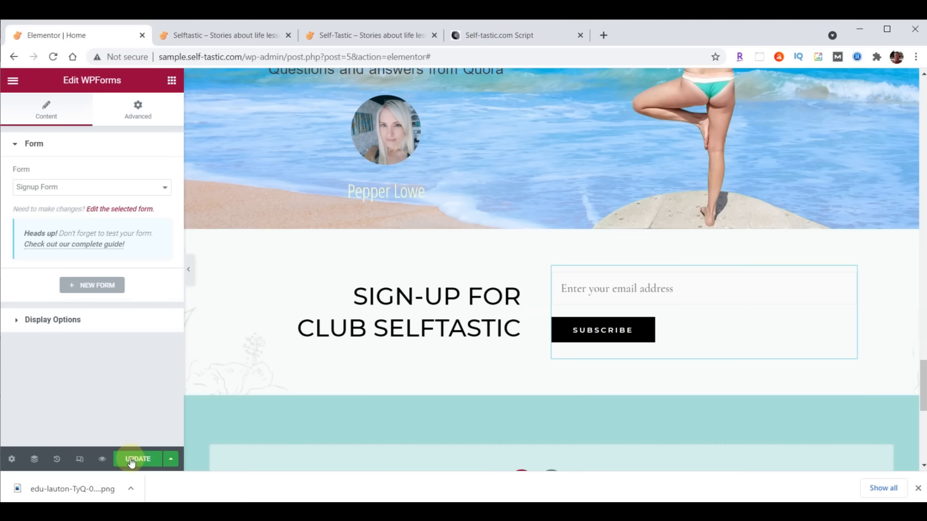
left_click(217, 36)
left_click(54, 57)
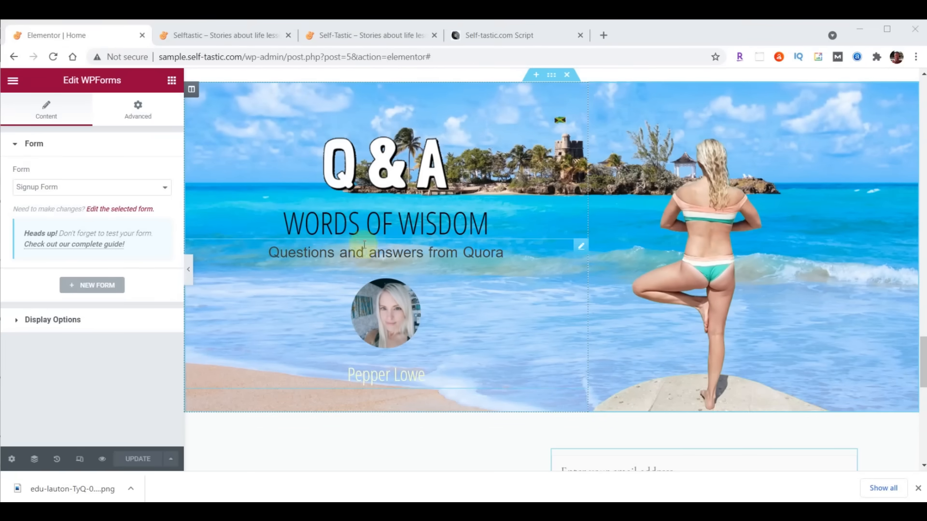
left_click(360, 227)
- Replace the Words Of Wisdom heading title with 'Practical Advice' and update the page
left_click(31, 109)
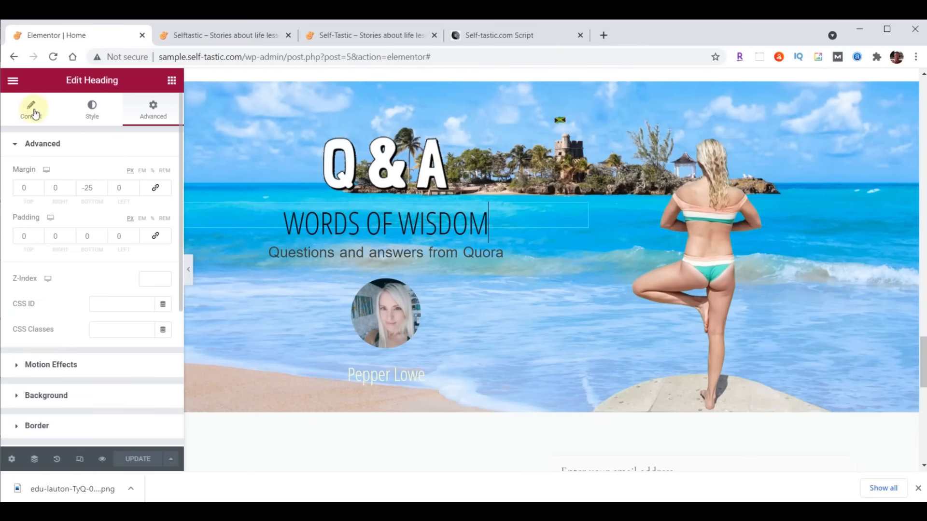
triple_click(100, 187)
type("Practical Advice")
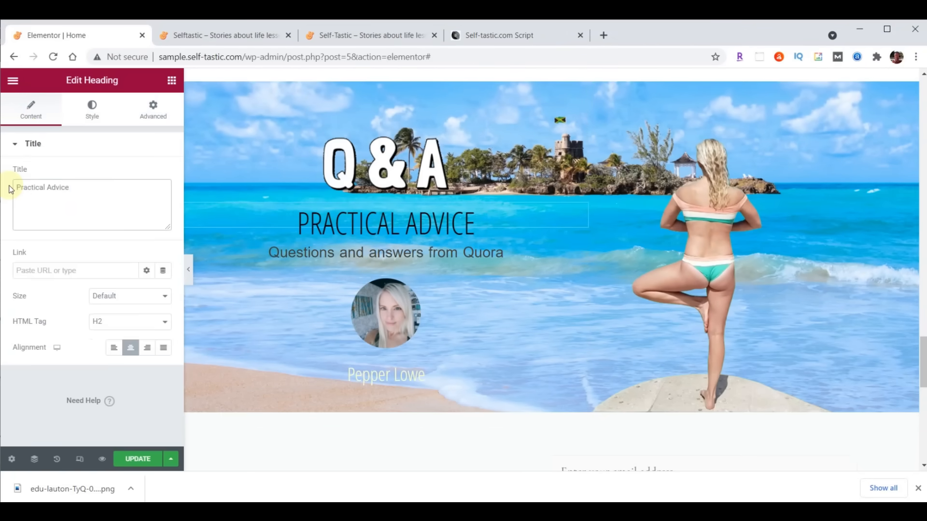
left_click(137, 461)
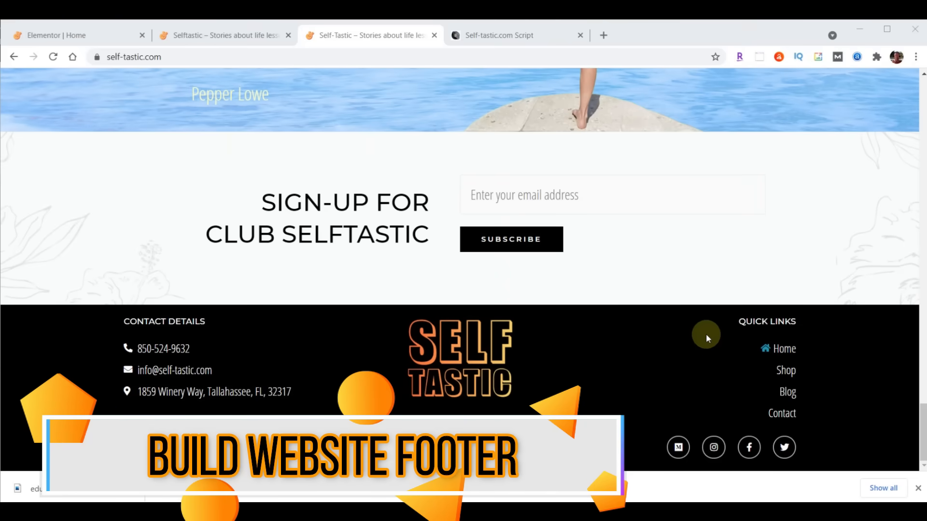
left_click(73, 37)
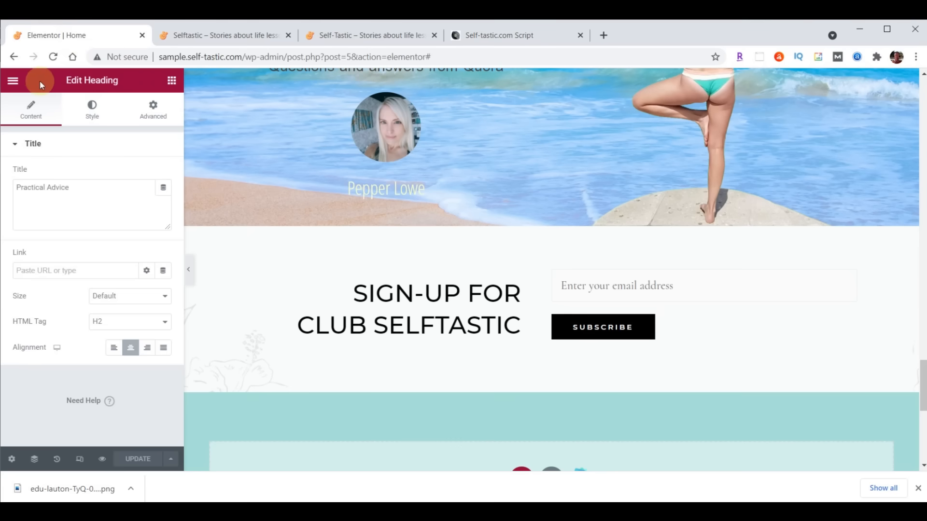
- Exit Elementor to the dashboard and go to the Customizer's Footer Builder
left_click(13, 82)
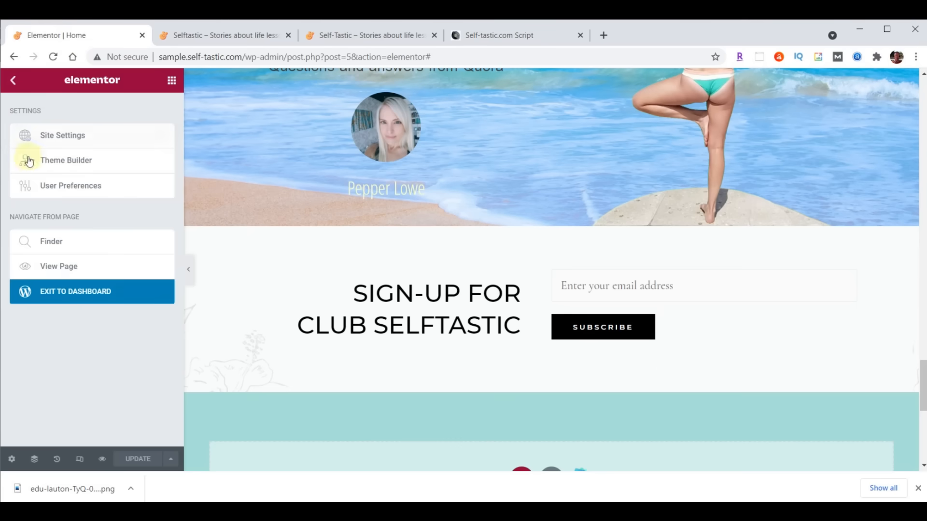
left_click(74, 297)
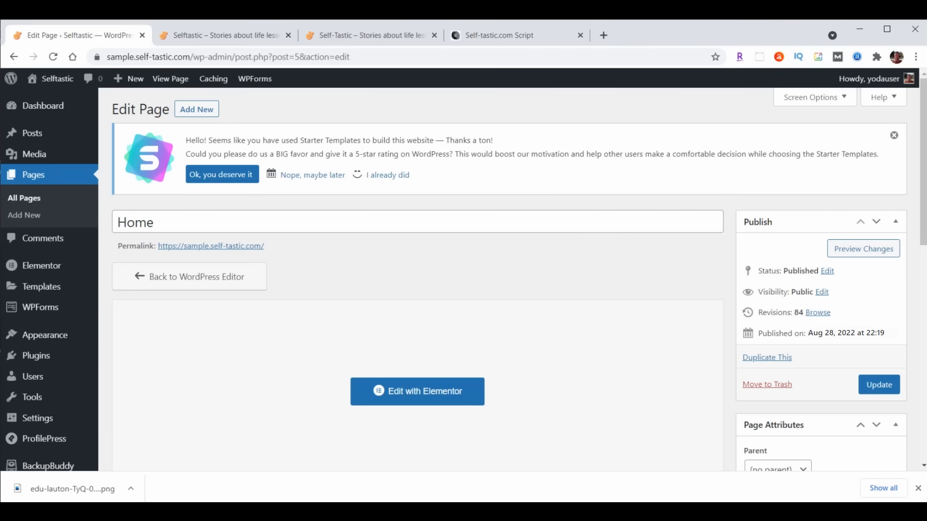
left_click(50, 335)
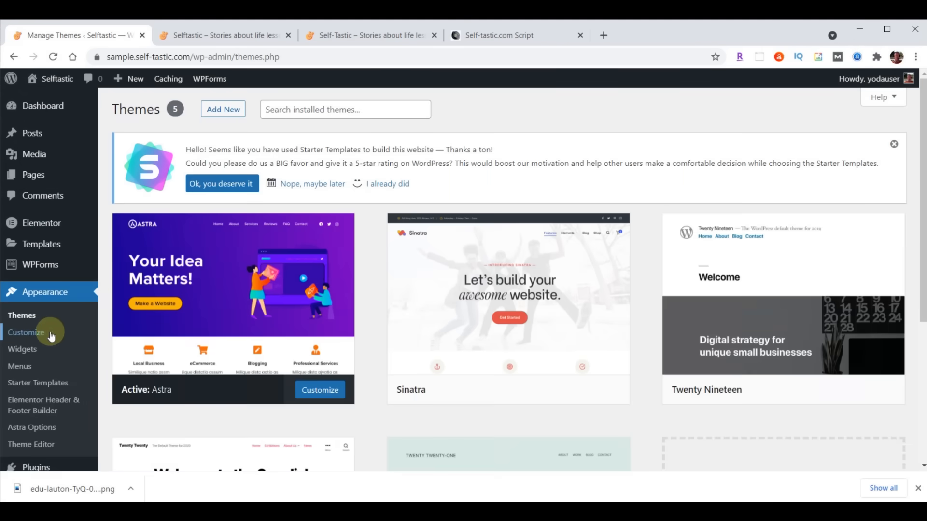
left_click(41, 335)
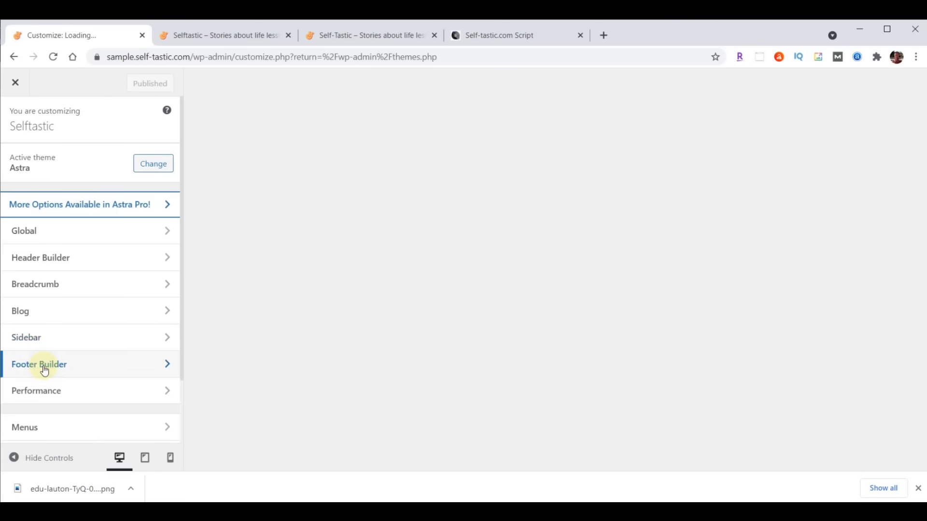
left_click(43, 368)
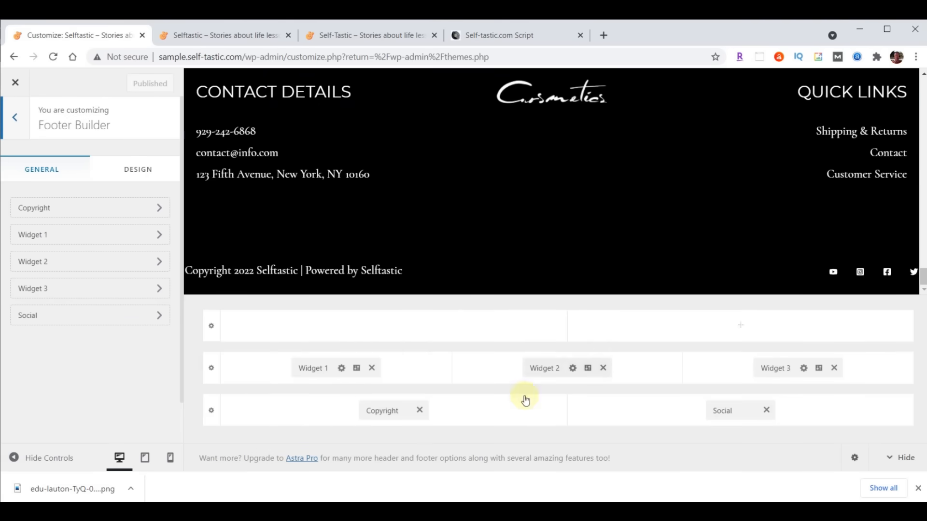
- Remove Widgets 1–3, Social and Copyright from the footer, publish, and close the Customizer
left_click(372, 367)
left_click(603, 368)
left_click(834, 368)
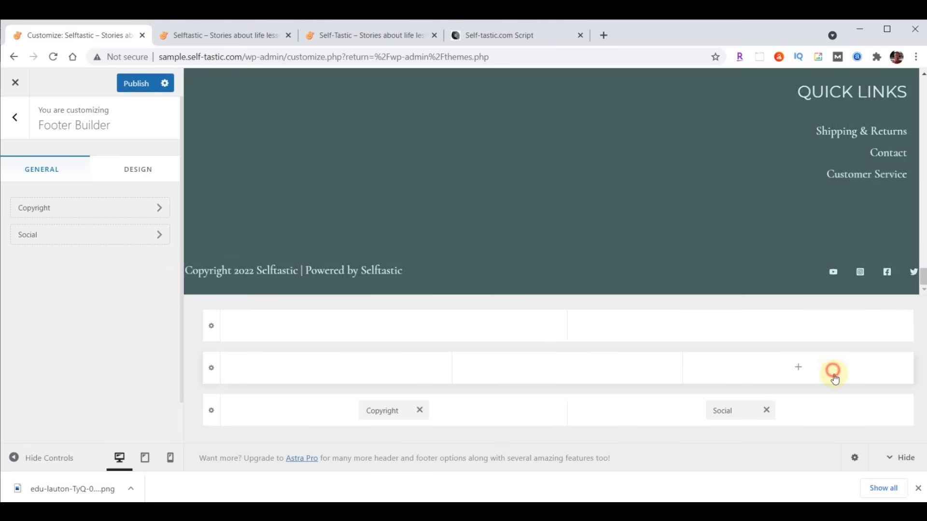
left_click(767, 410)
left_click(419, 410)
left_click(124, 87)
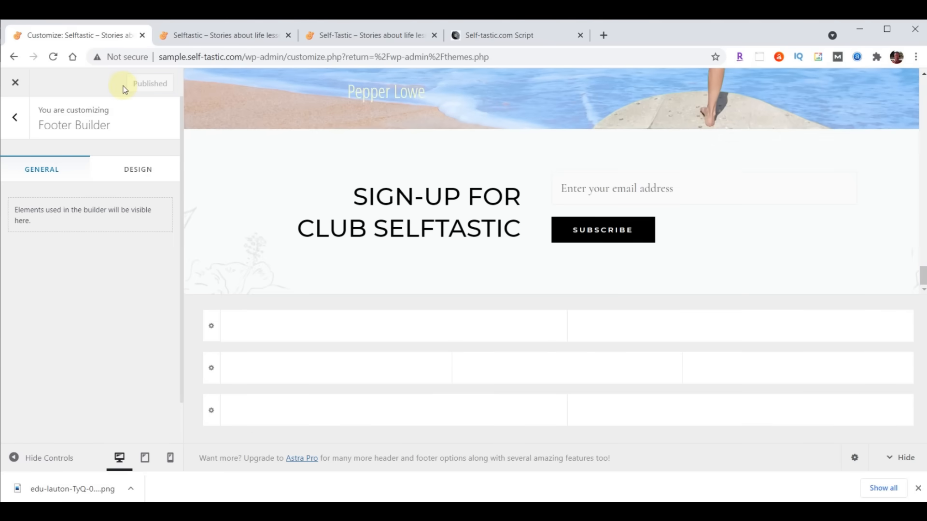
left_click(14, 86)
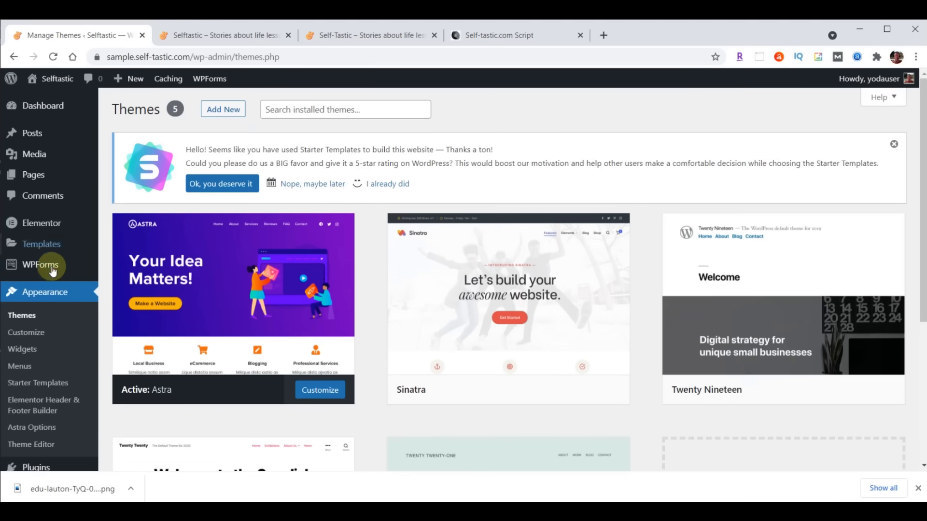
- Start a new header/footer template, choosing Intermediate and Myself/My company, then skip onboarding
left_click(32, 403)
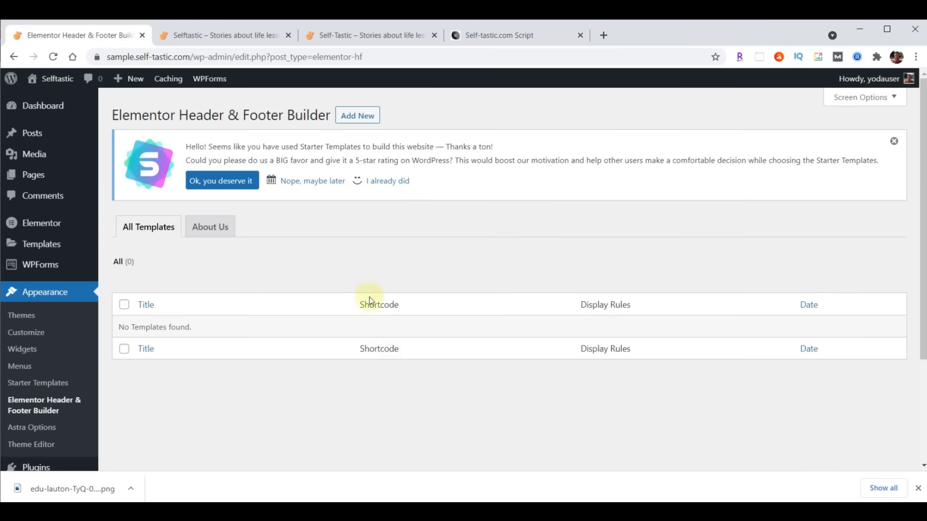
left_click(348, 117)
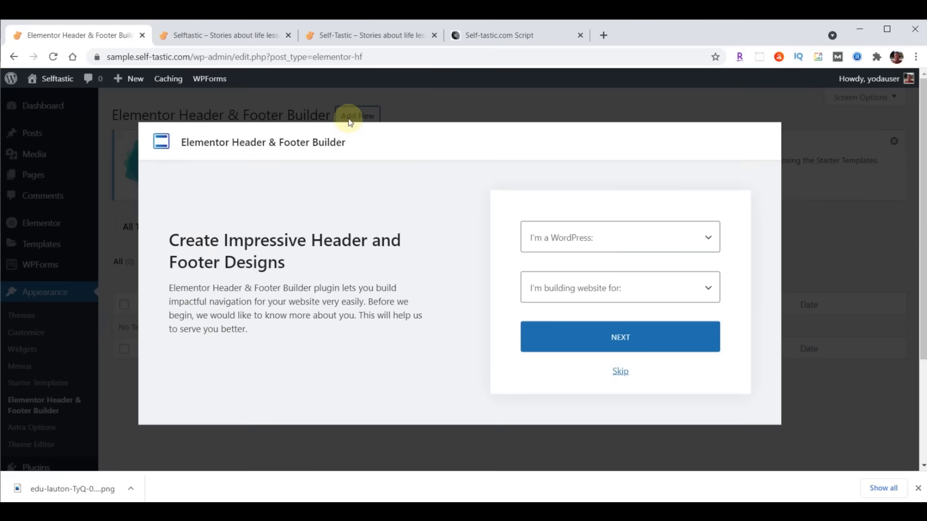
left_click(644, 241)
left_click(580, 285)
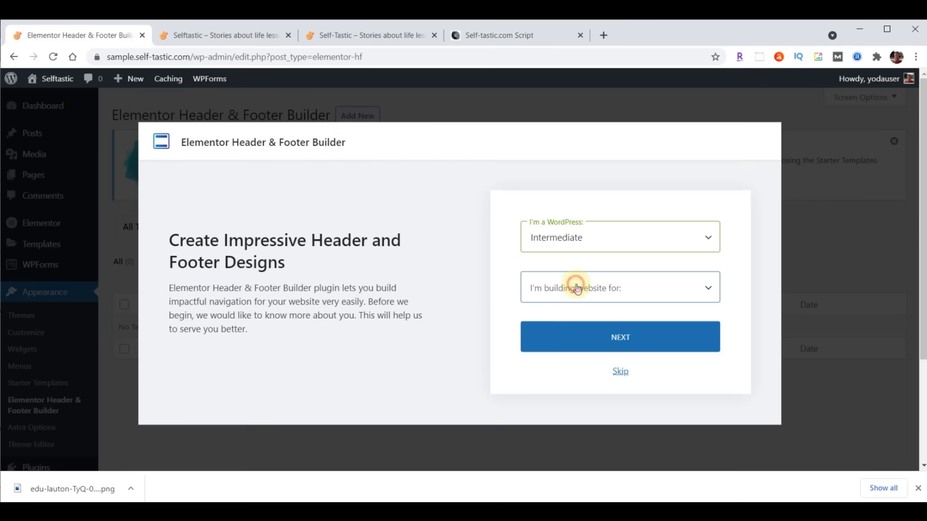
left_click(576, 288)
left_click(580, 322)
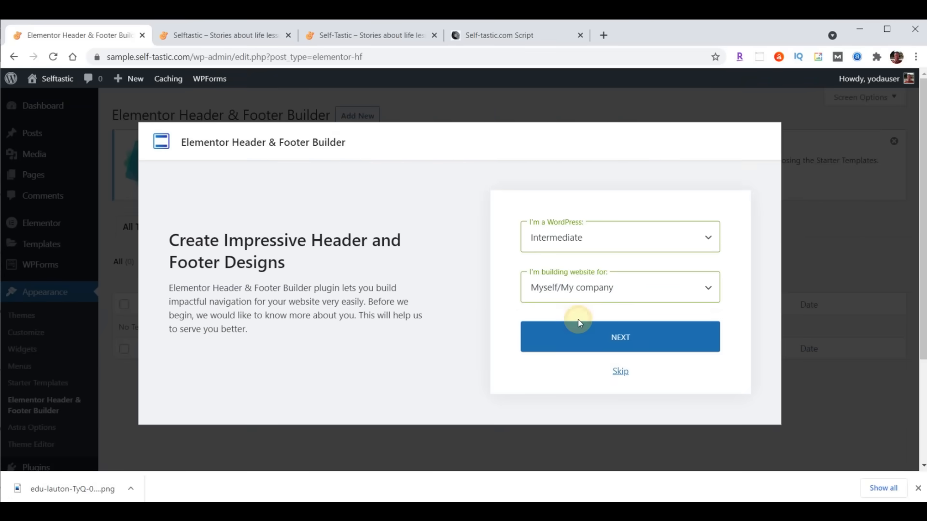
left_click(620, 371)
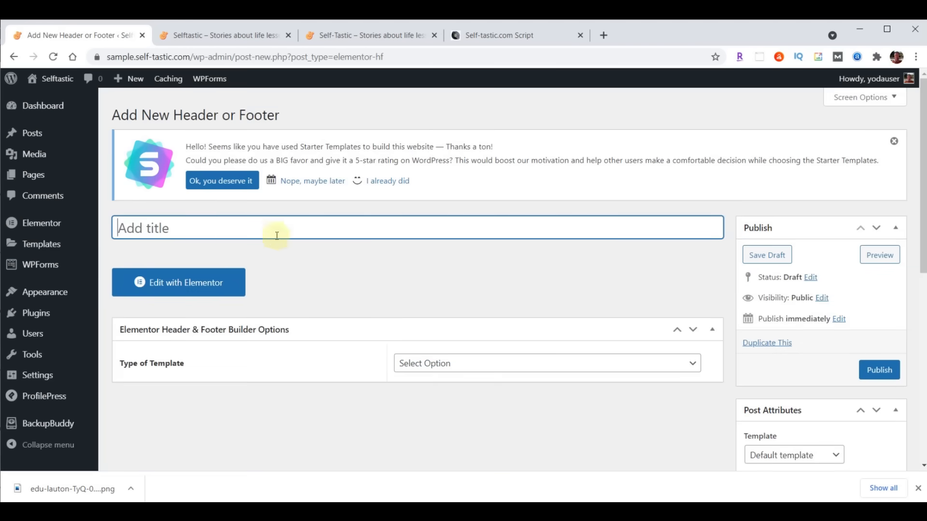
- Publish 'Website Footer' as a Footer on Entire Website for All user roles with Canvas enabled
type("Website Footer")
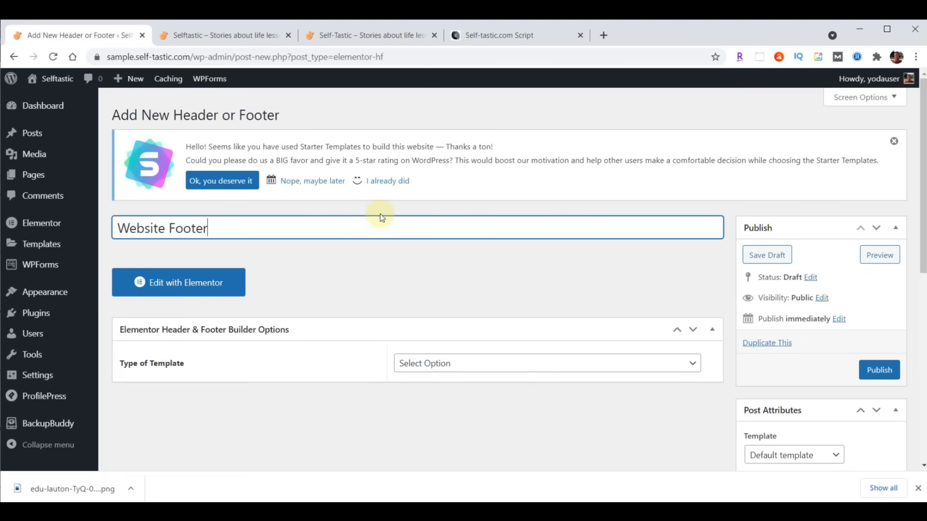
left_click(494, 363)
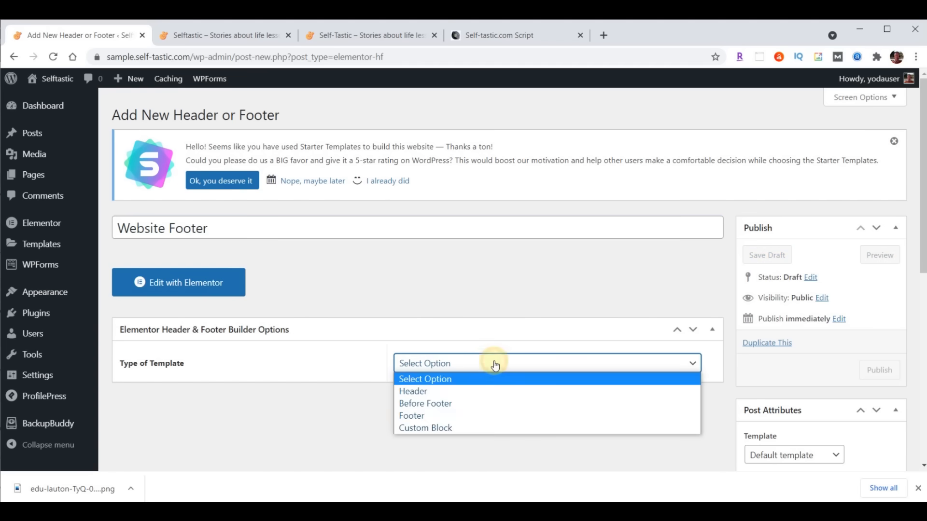
left_click(474, 415)
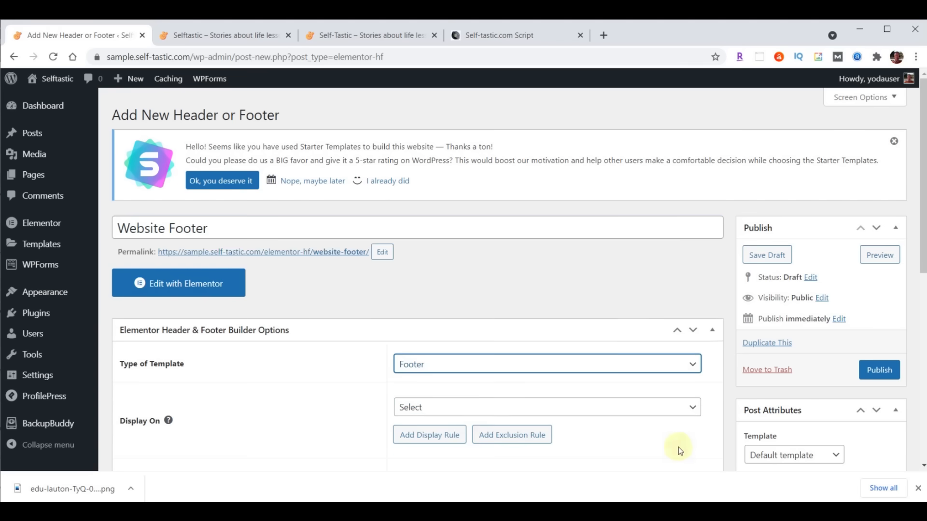
left_click(561, 409)
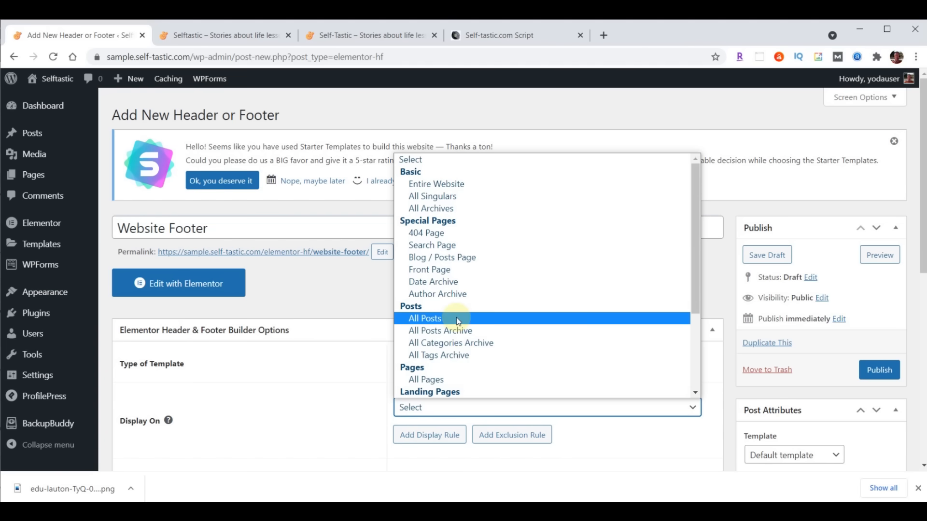
left_click(466, 184)
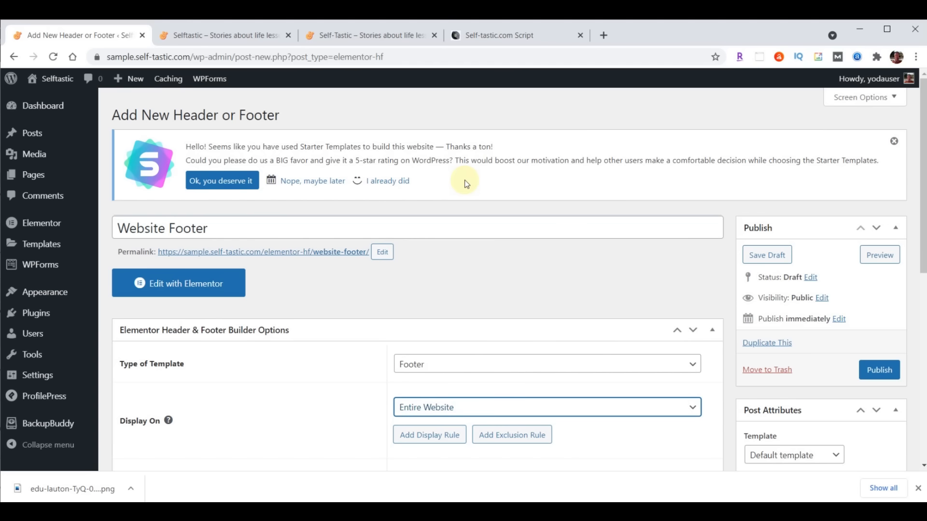
scroll(662, 275, "down", 4)
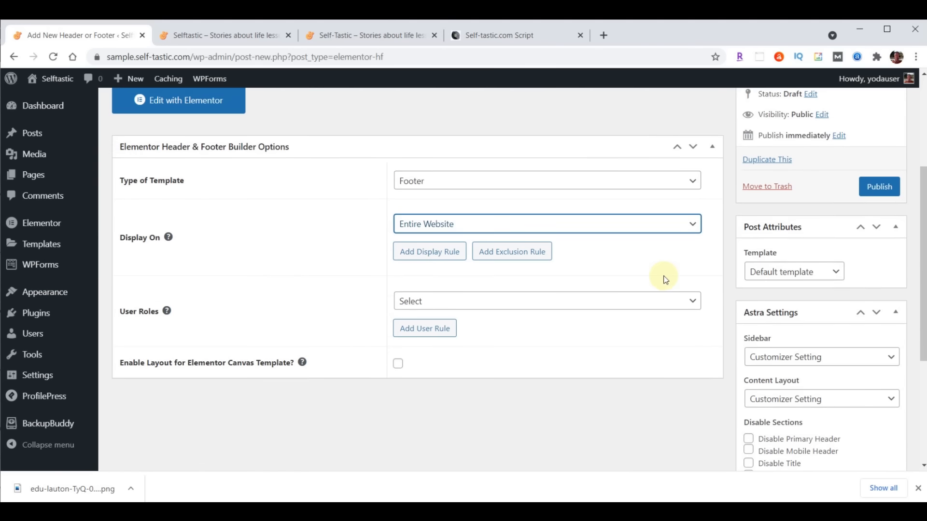
left_click(485, 302)
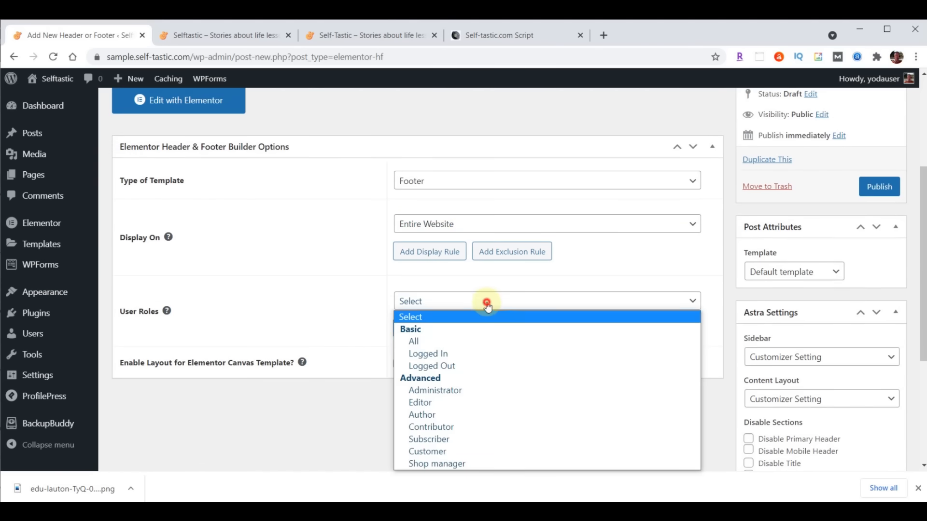
left_click(441, 338)
left_click(400, 365)
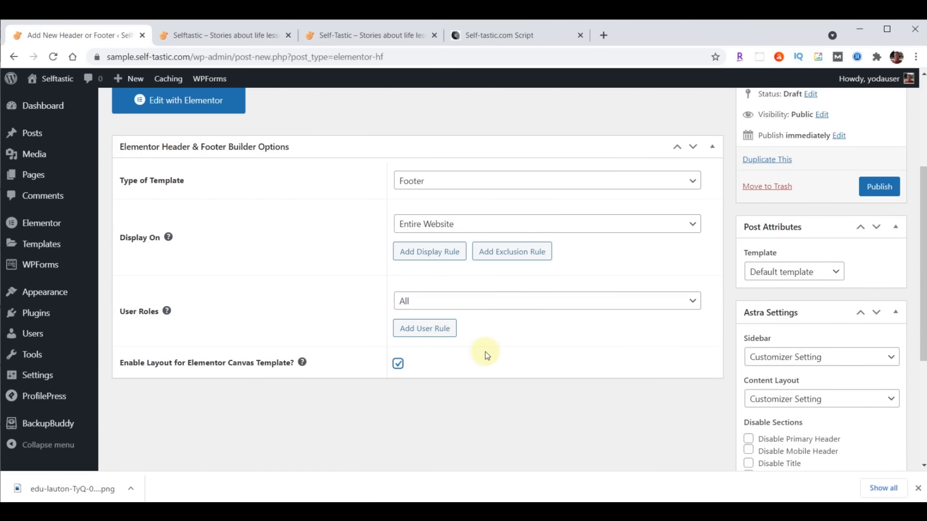
left_click(878, 186)
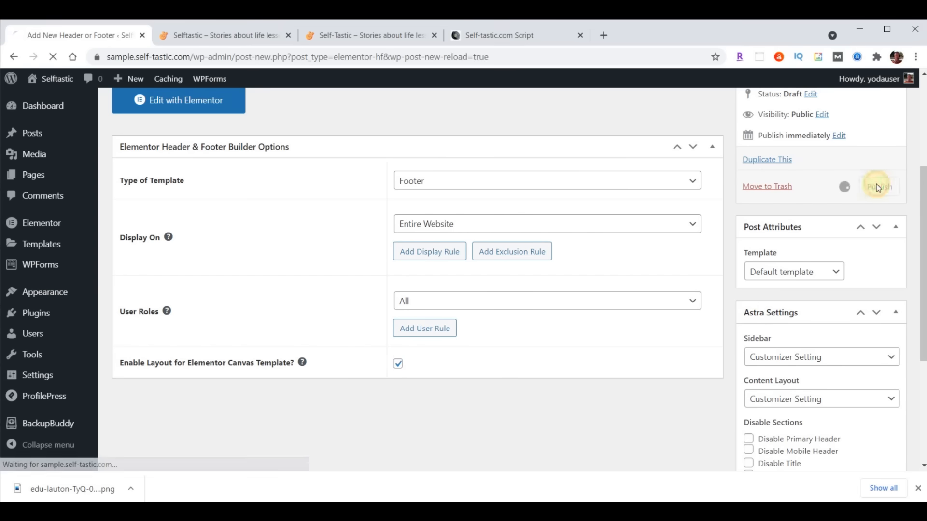
left_click(182, 318)
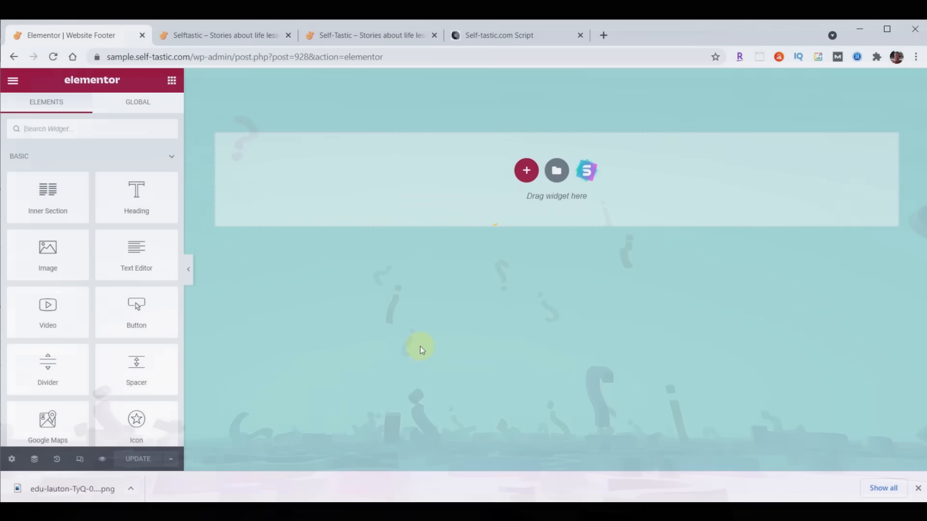
- Import the website footer JSON file into the template library and insert the Selftastic Website Footer
left_click(557, 170)
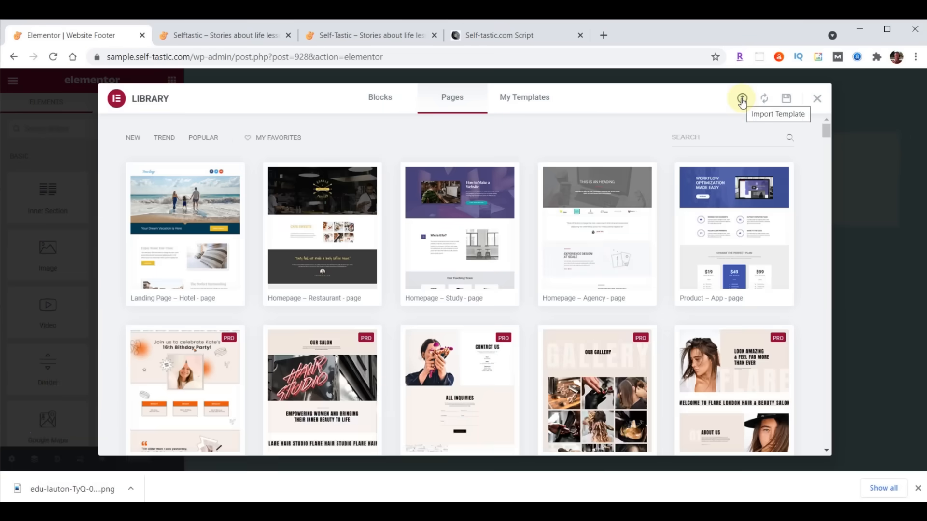
left_click(742, 99)
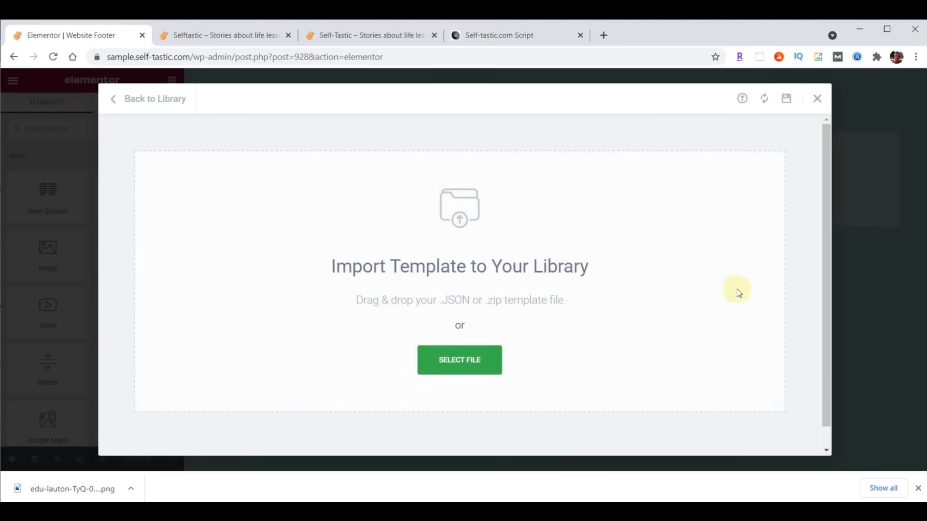
left_click(392, 512)
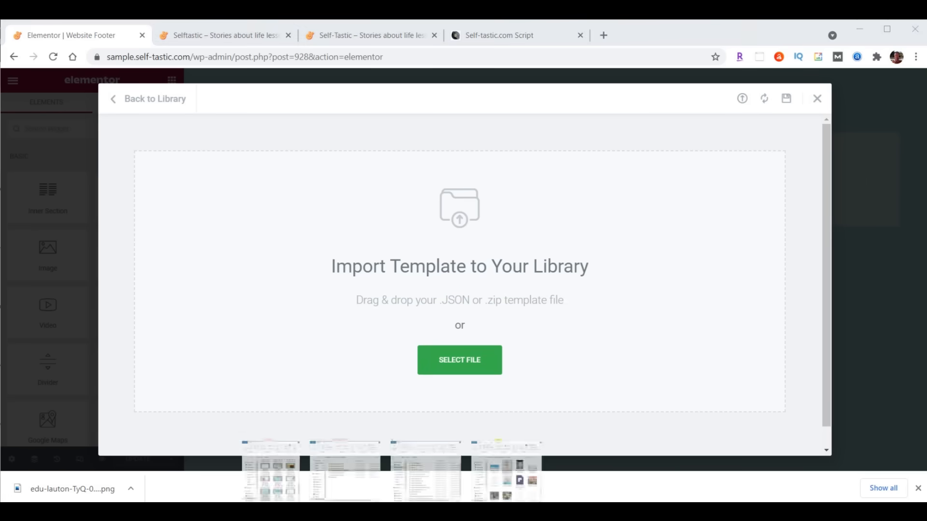
left_click(504, 476)
scroll(805, 276, "down", 4)
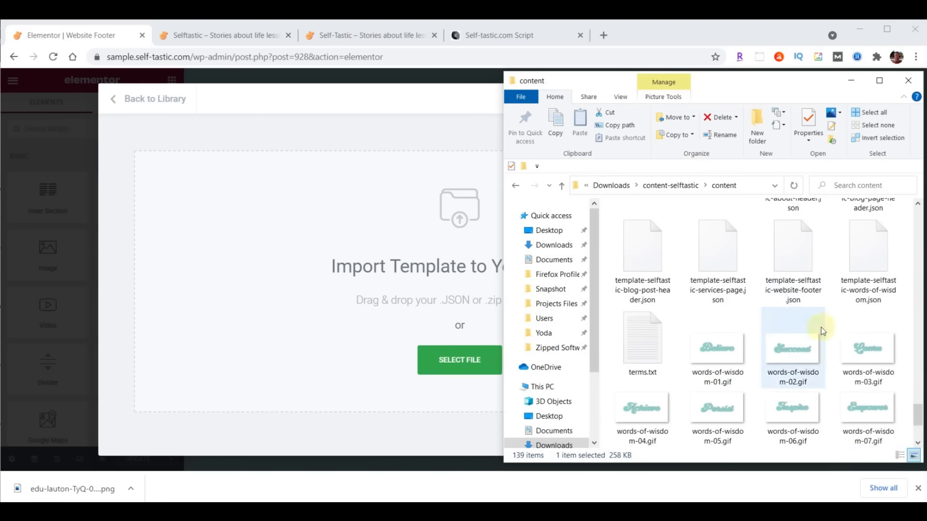
scroll(868, 407, "up", 1)
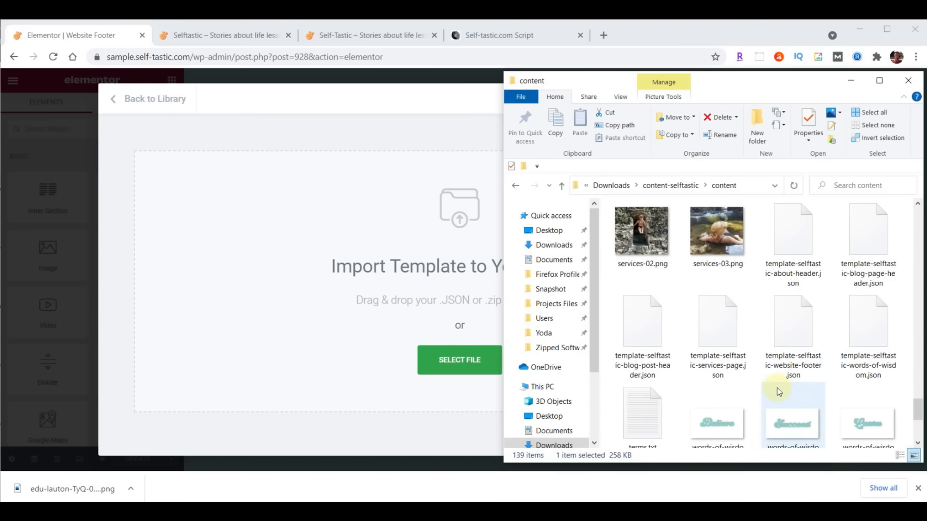
left_click(796, 321)
left_click_drag(798, 324, 451, 363)
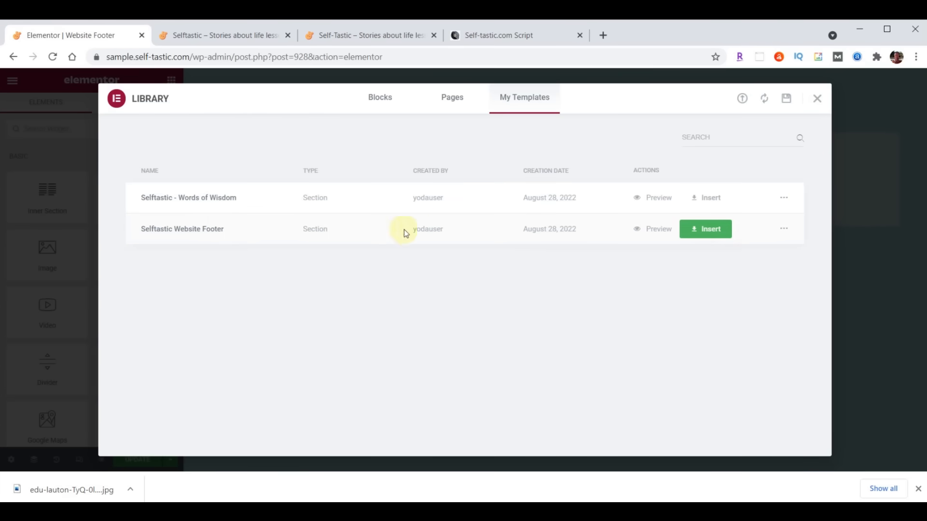
left_click(711, 229)
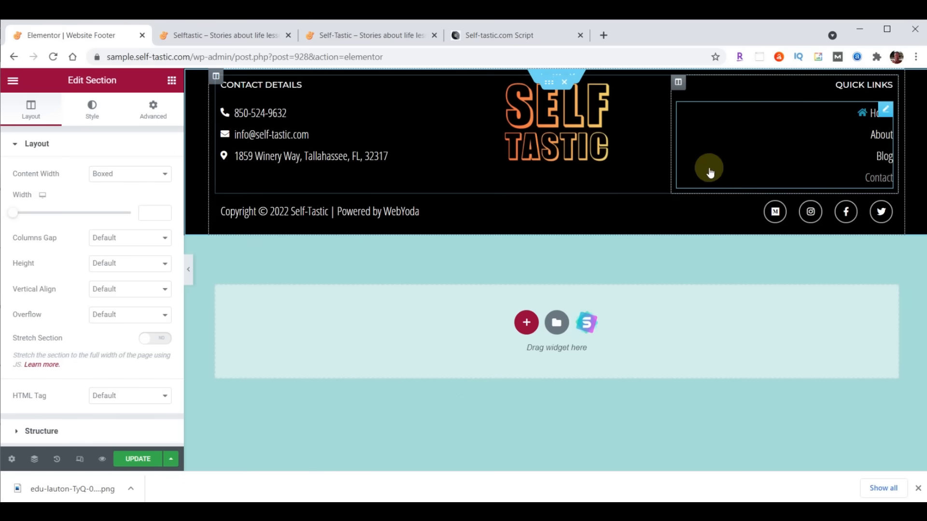
- Change the Quick Links 'About' item to 'Shop' linking to /shop, then update the footer template
left_click(882, 137)
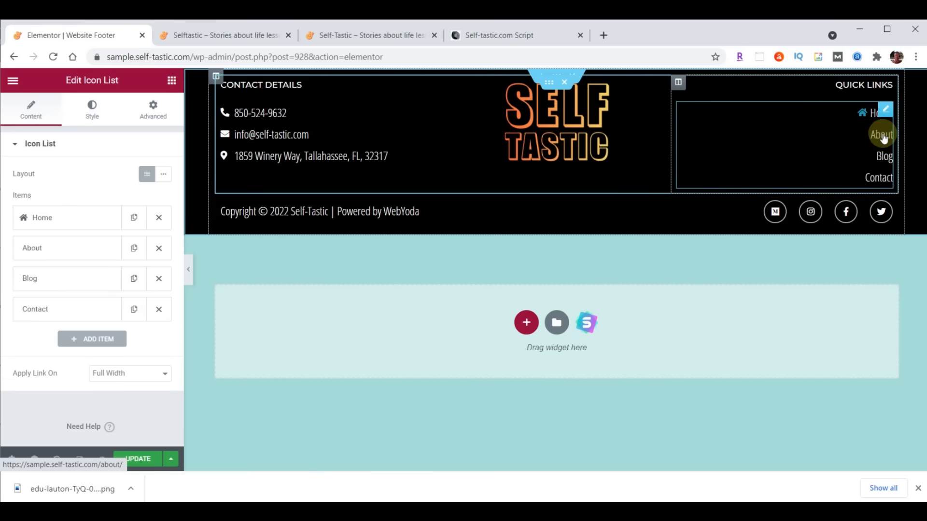
left_click(51, 249)
double_click(57, 294)
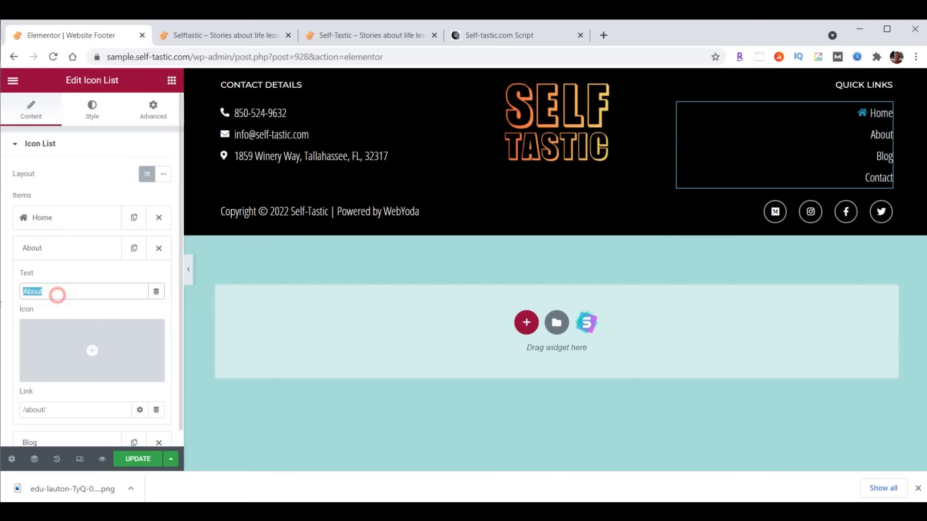
type("Shop")
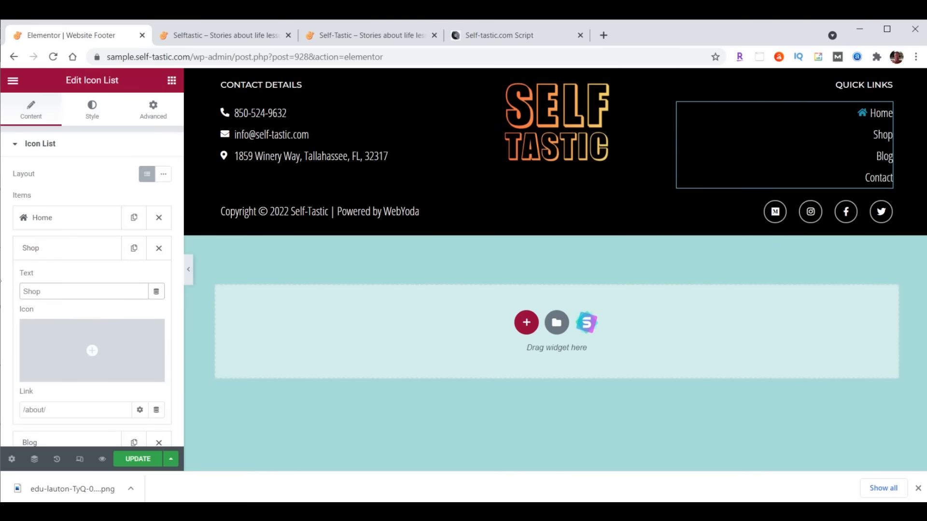
left_click(22, 409)
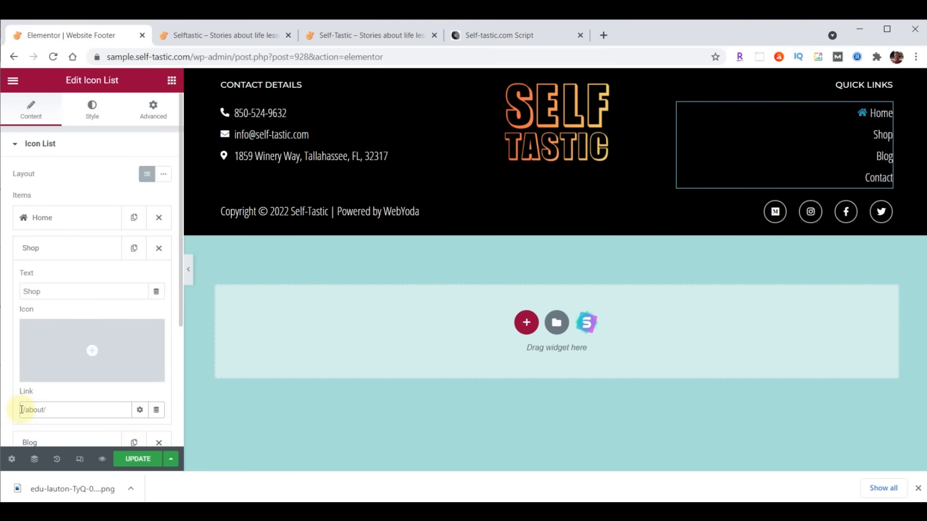
key("BackSpace")
key("BackSpace")
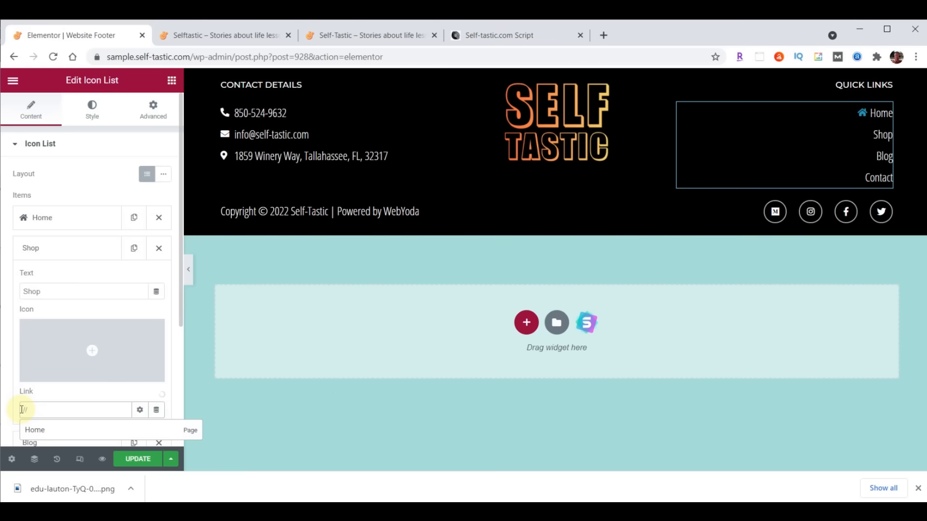
type("shop")
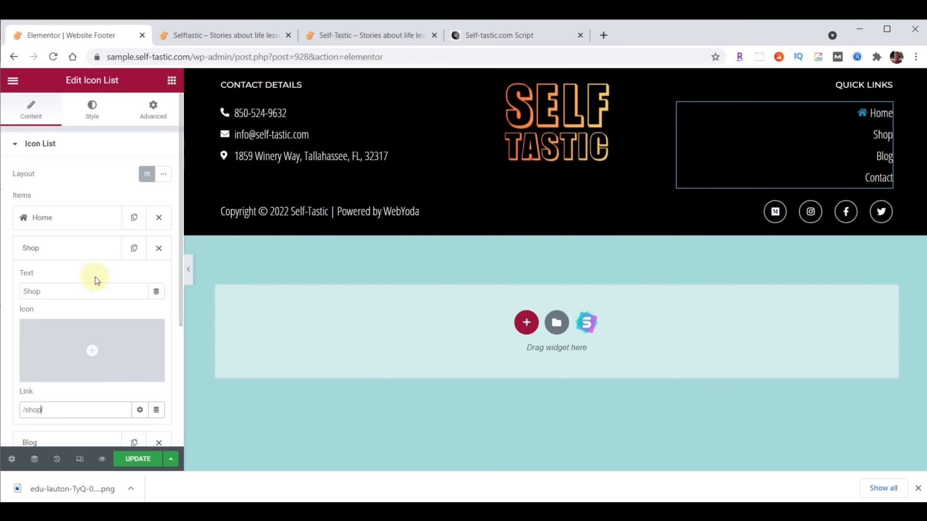
left_click(76, 249)
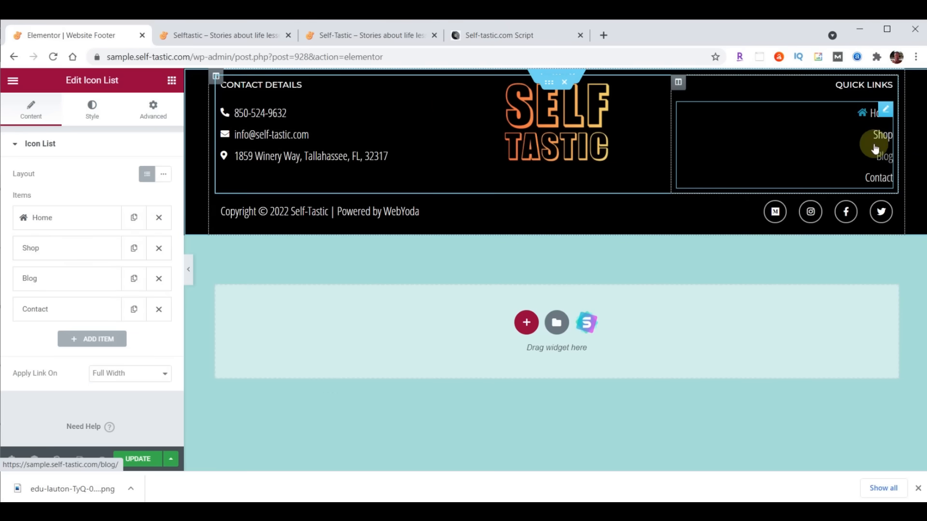
left_click(130, 459)
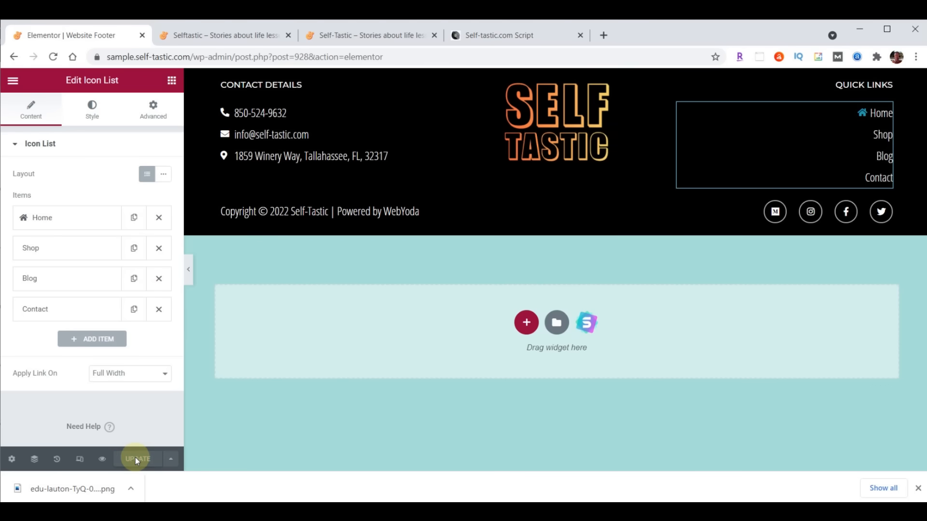
- Reload the live Selftastic site and check the footer lists Home, Shop, Blog and Contact links
left_click(227, 36)
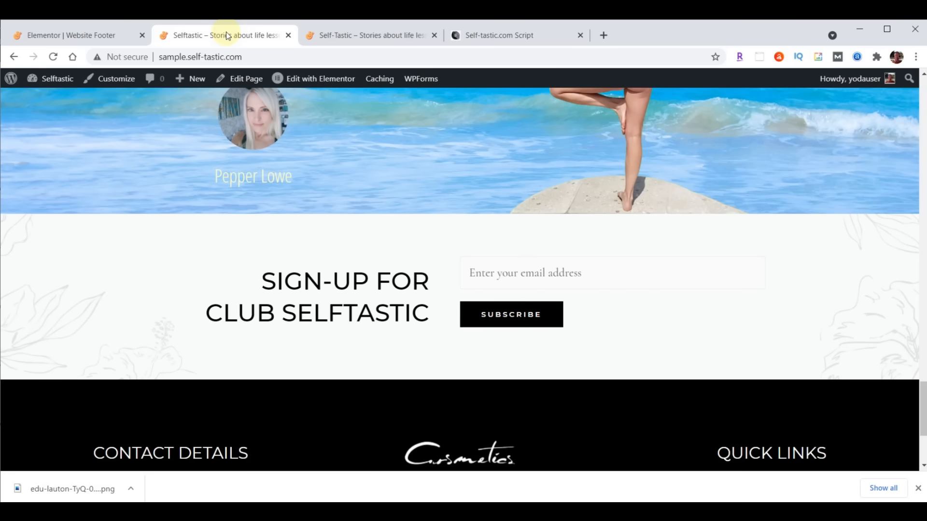
left_click(53, 57)
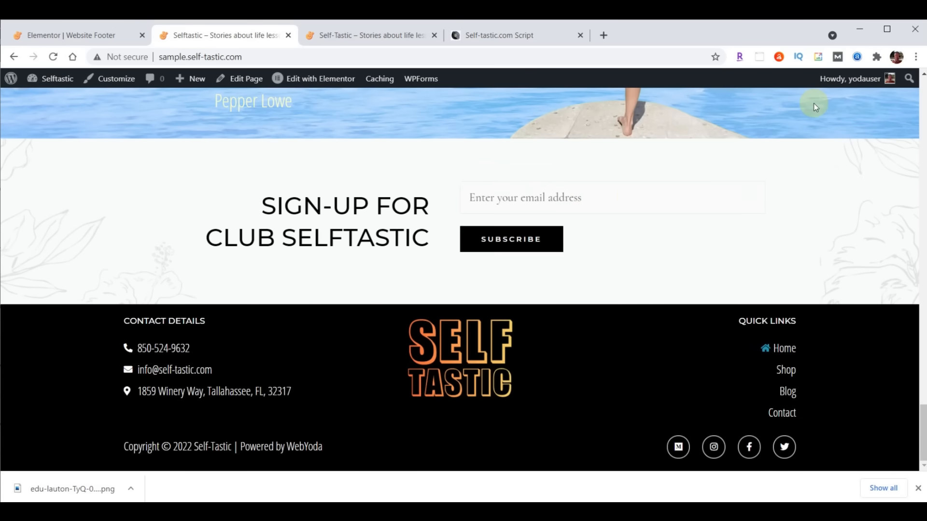
scroll(355, 218, "up", 8)
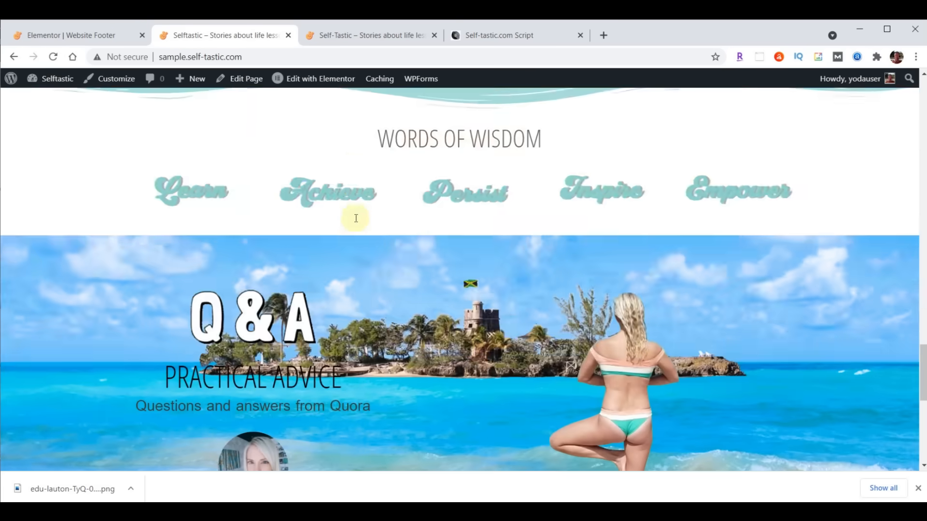
scroll(355, 218, "up", 20)
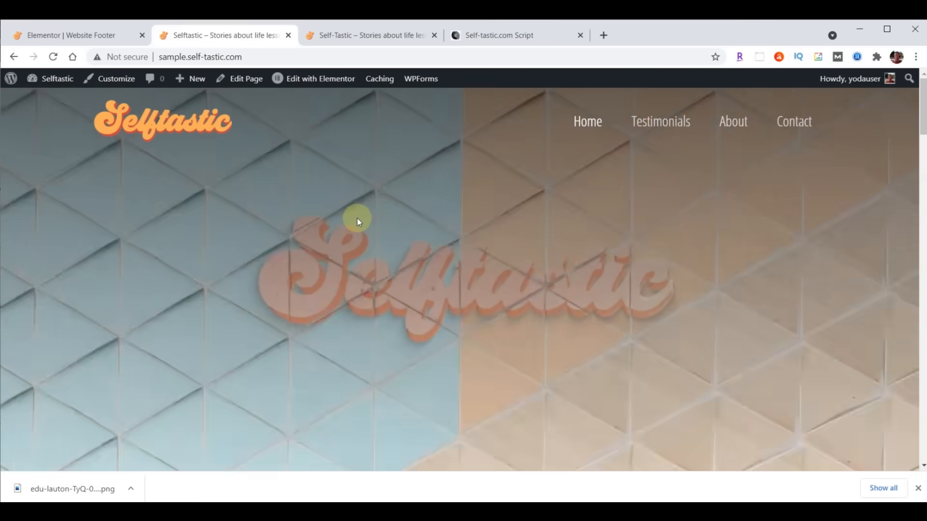
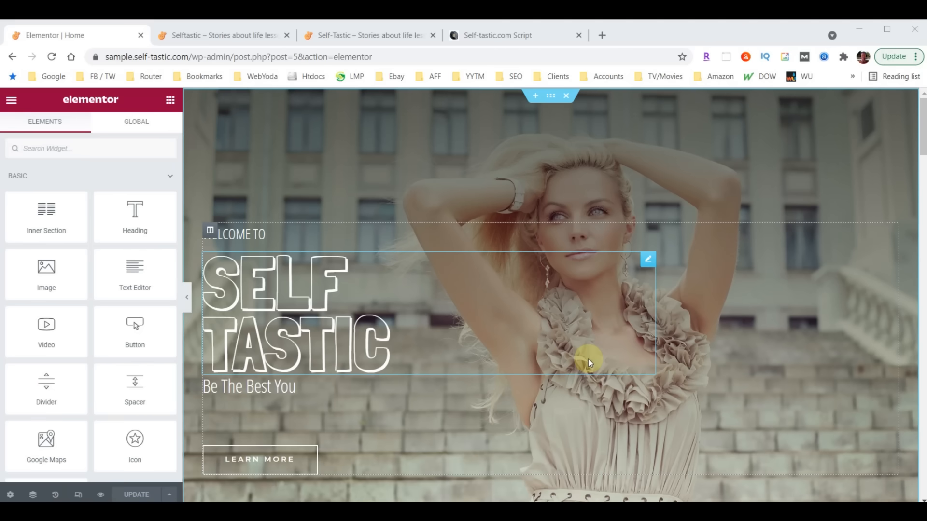
- Preview the Home page in responsive mode at tablet width, then mobile width
left_click(78, 497)
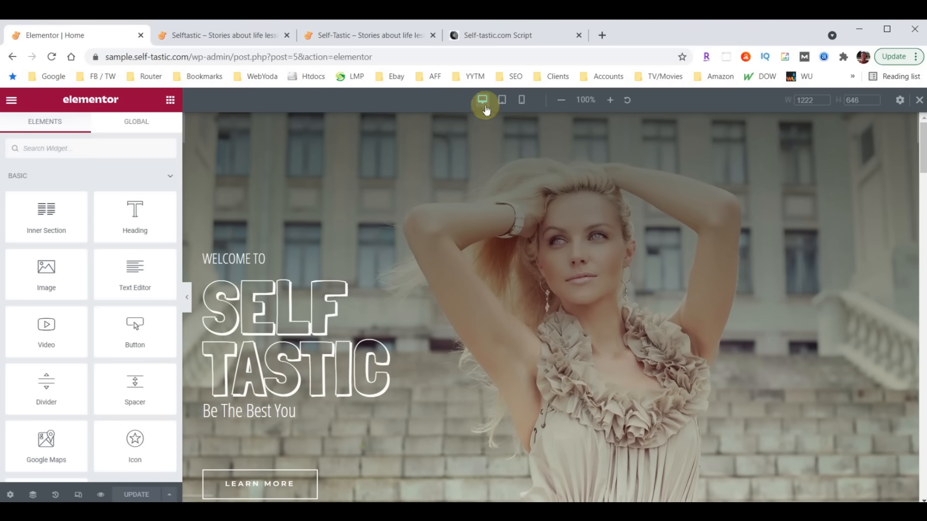
left_click(502, 101)
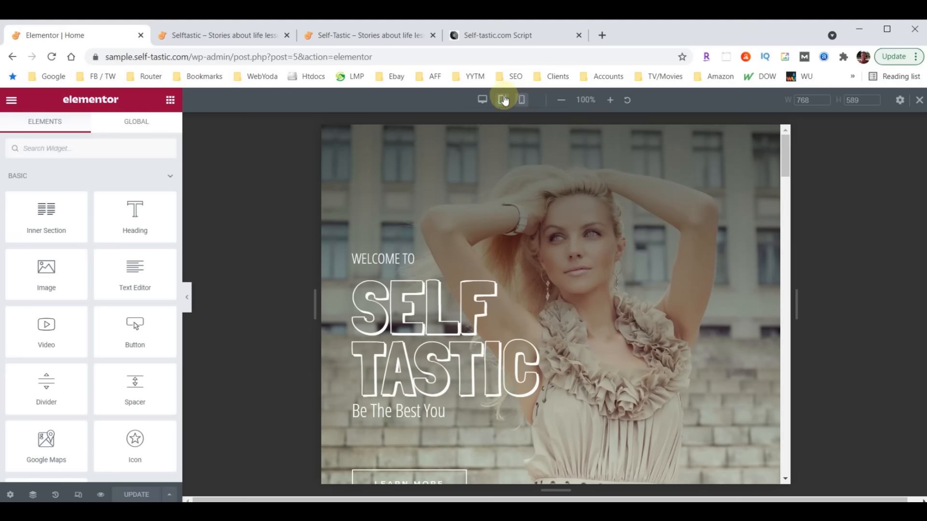
left_click(521, 101)
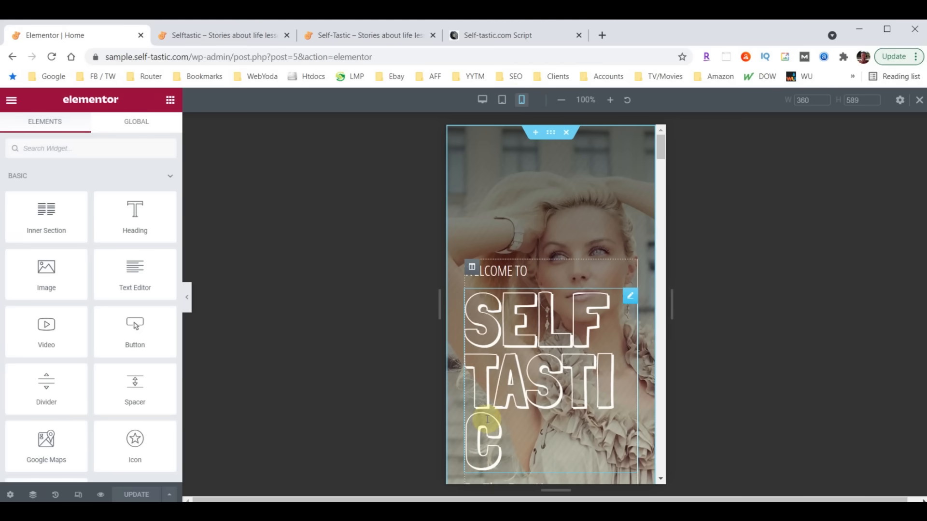
- Change the SELF TASTIC heading's mobile font size from 122 to 100
left_click(630, 297)
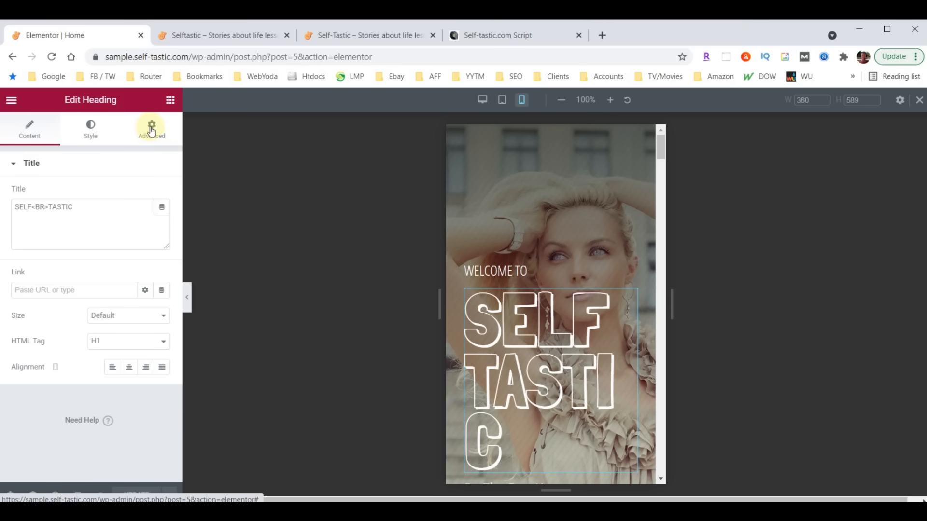
left_click(91, 128)
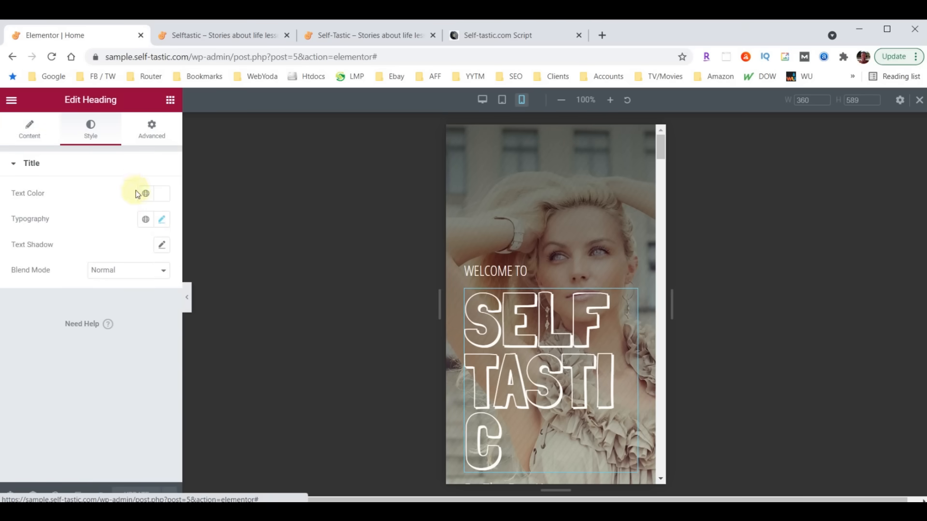
left_click(162, 219)
double_click(137, 316)
type("100")
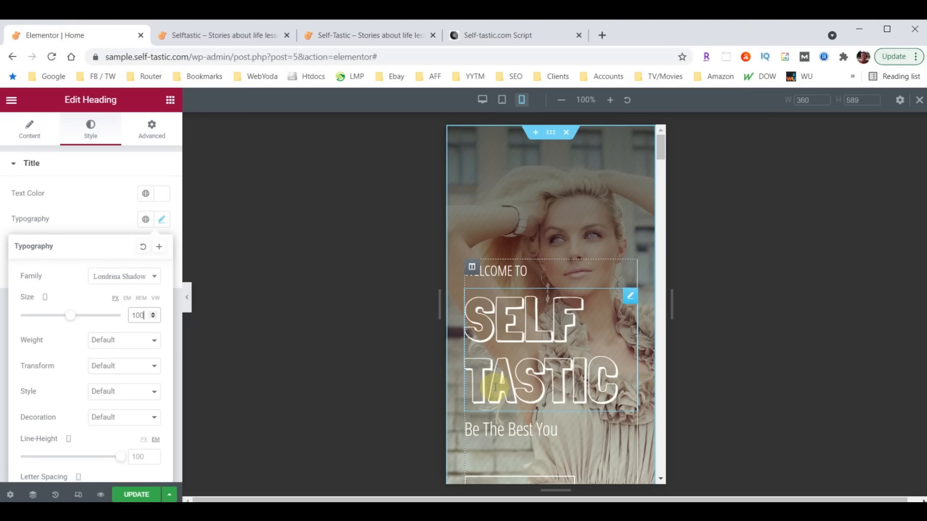
scroll(556, 269, "down", 1)
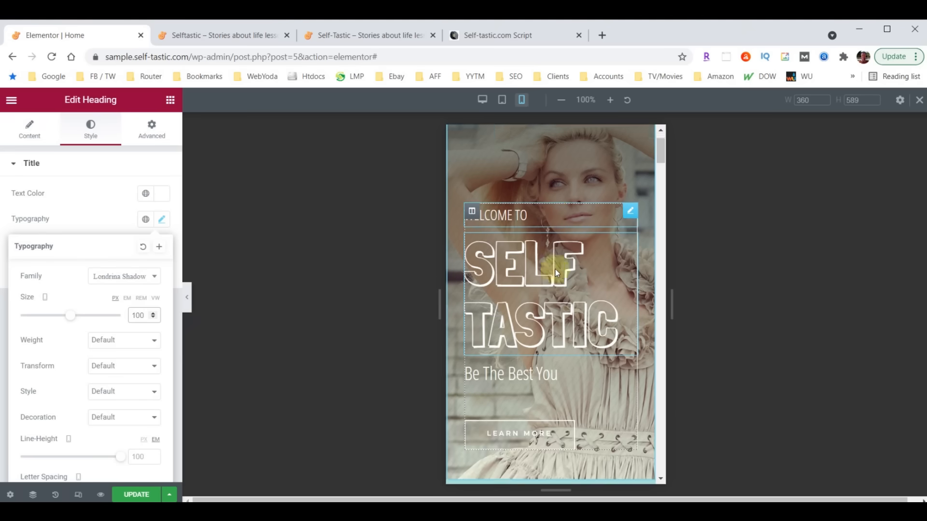
scroll(557, 274, "down", 5)
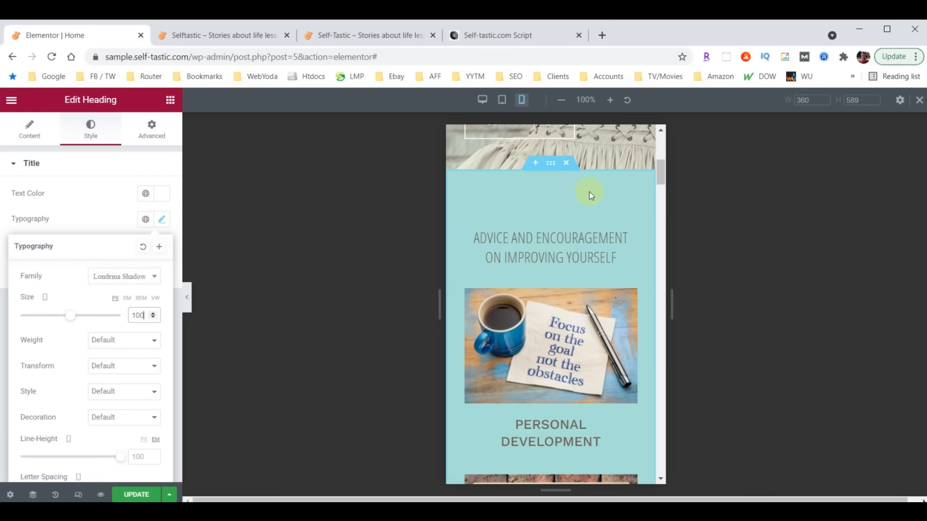
scroll(573, 266, "down", 15)
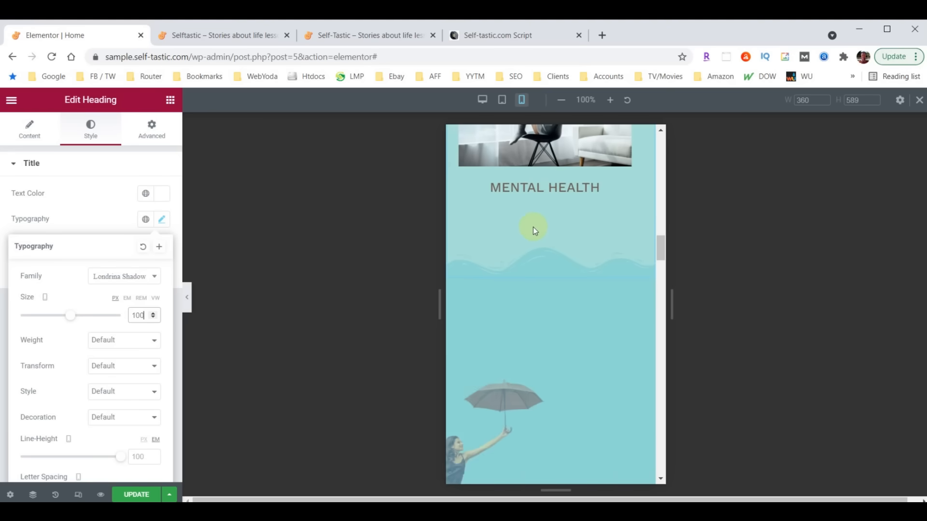
scroll(548, 230, "up", 8)
scroll(553, 258, "up", 9)
- Set the Advice and Encouragement section's top and bottom padding to 40
left_click(552, 258)
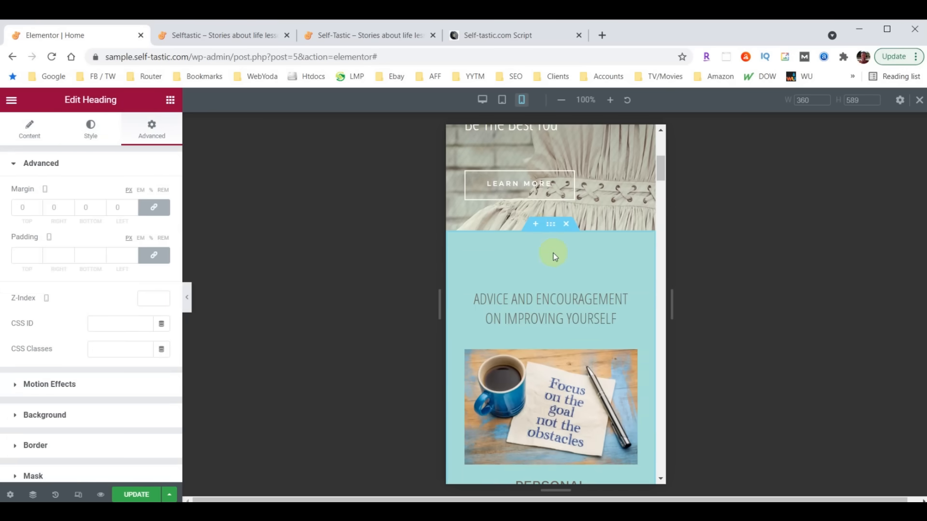
left_click(549, 225)
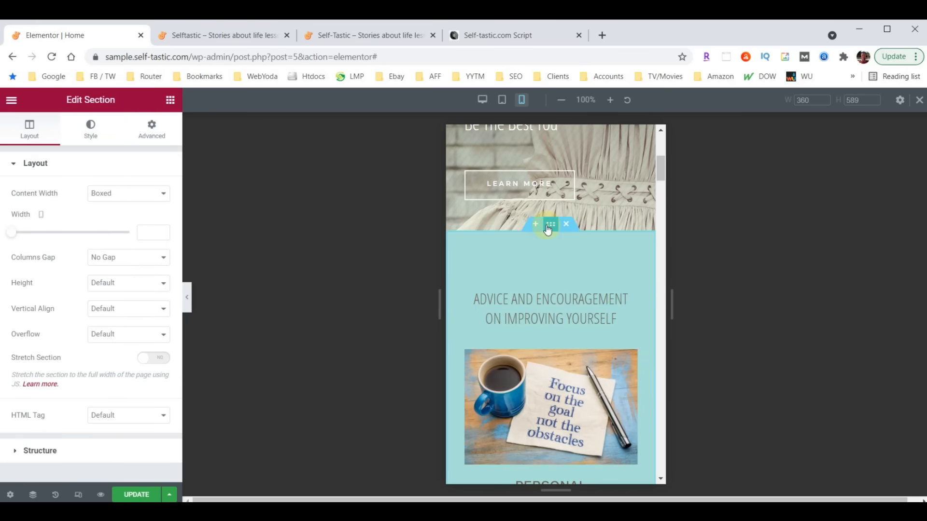
left_click(150, 129)
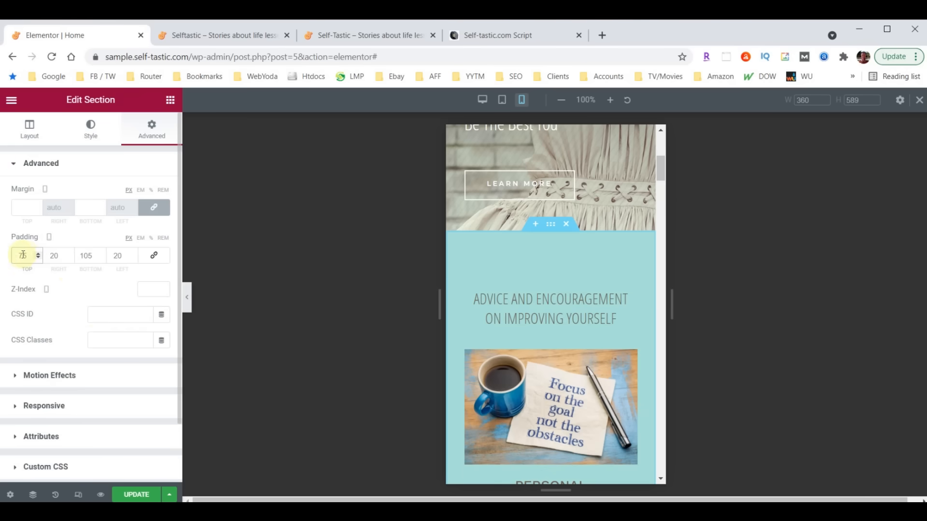
type("40")
double_click(84, 255)
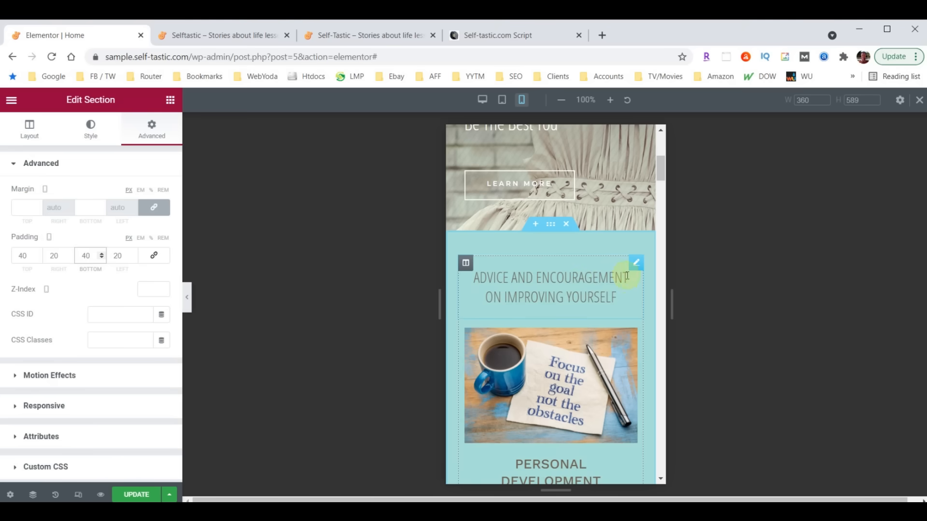
- Set the section's category heading font size to 26 on mobile
left_click(635, 271)
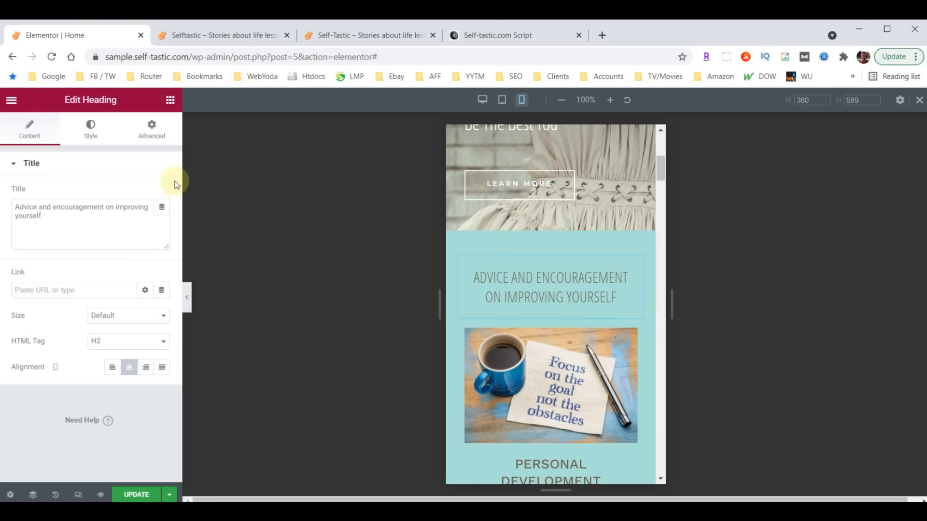
left_click(93, 134)
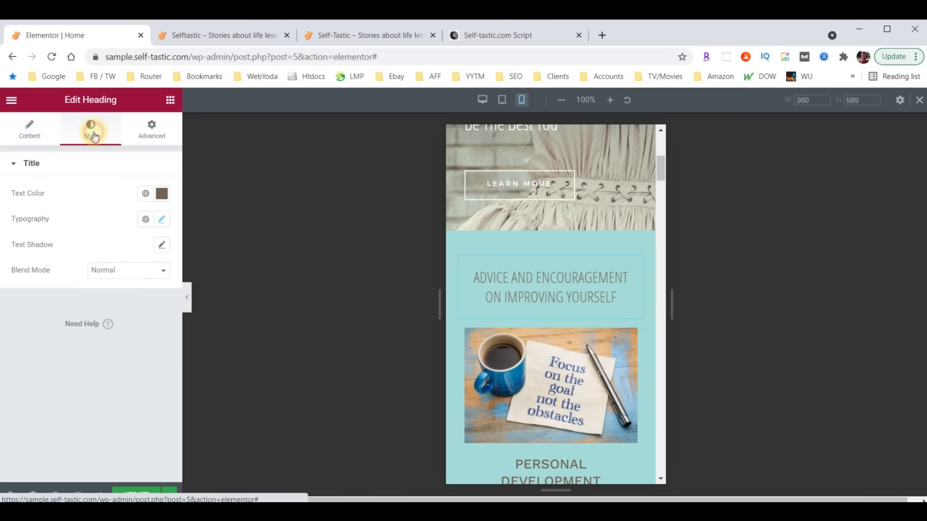
left_click(162, 220)
left_click(141, 311)
type("26")
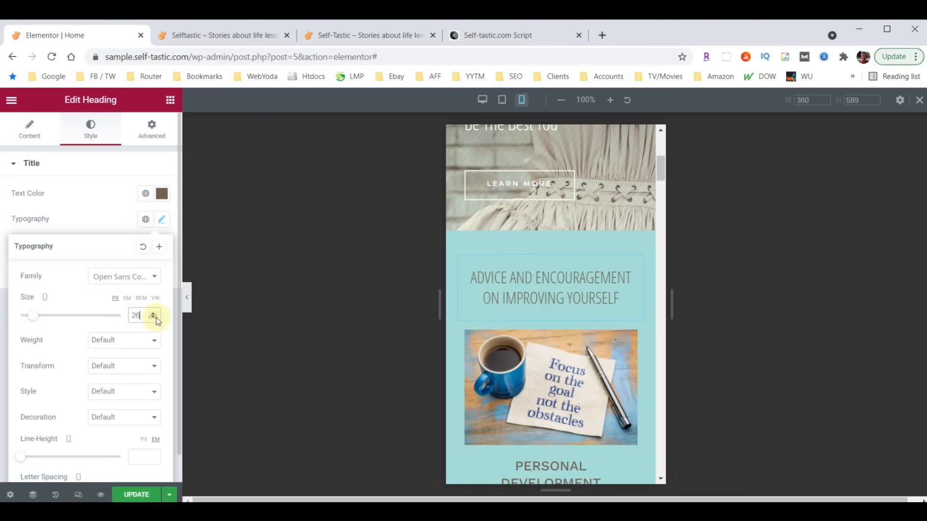
scroll(554, 311, "down", 10)
scroll(555, 304, "down", 10)
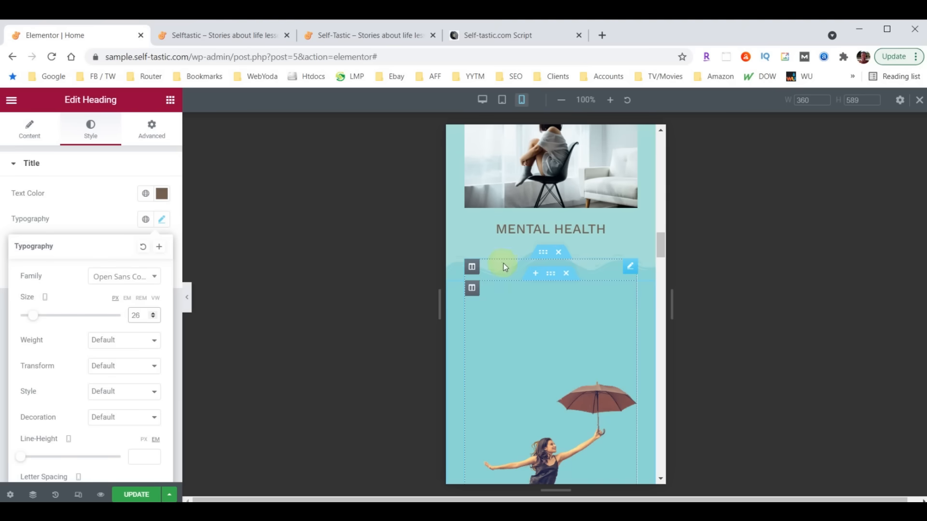
scroll(604, 253, "up", 2)
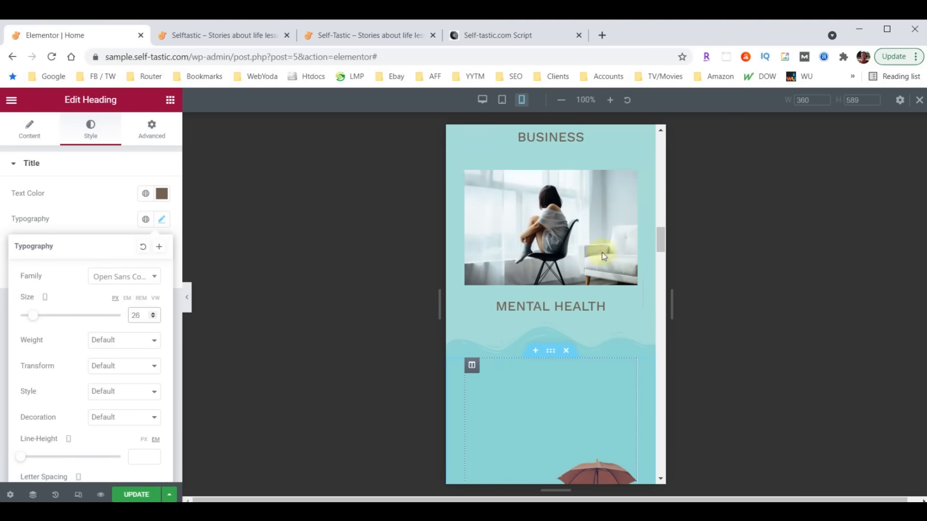
scroll(601, 253, "up", 10)
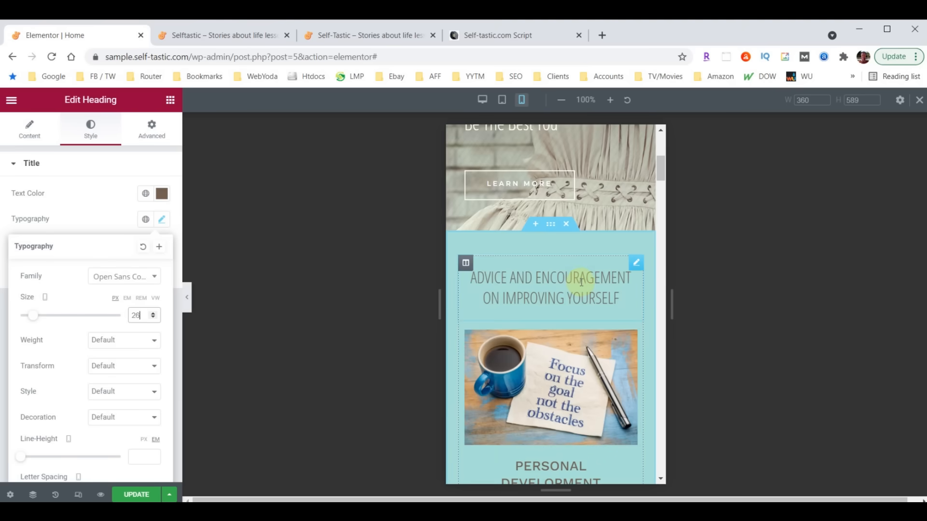
left_click(551, 224)
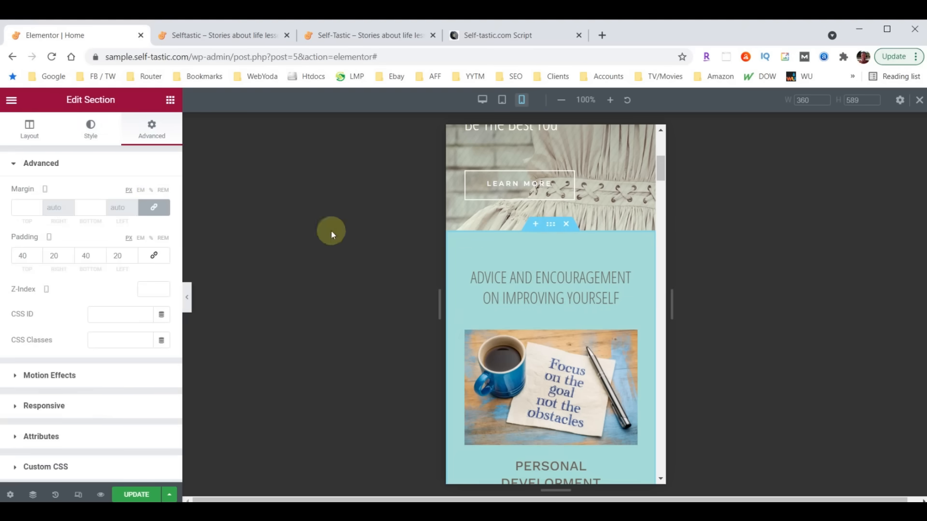
- Set the Advice and Encouragement section's shape divider height to 30
left_click(91, 129)
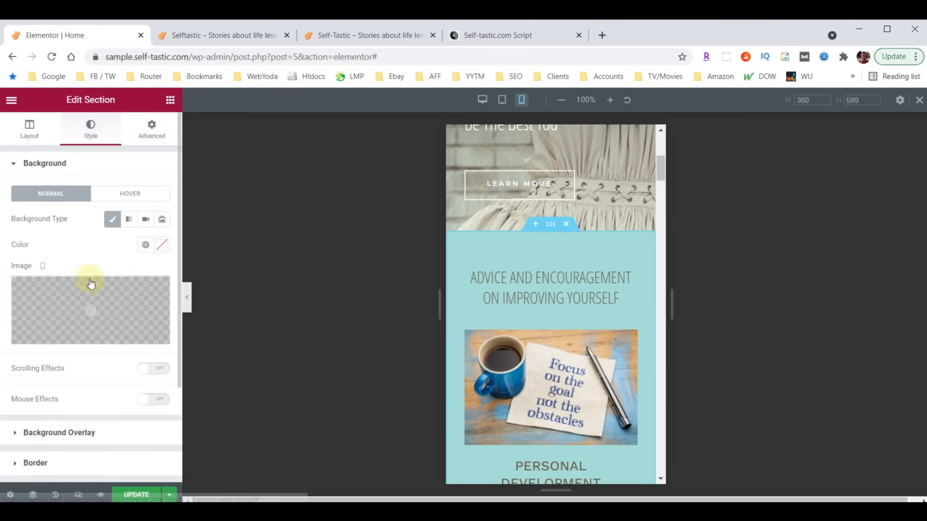
scroll(90, 283, "down", 3)
left_click(42, 366)
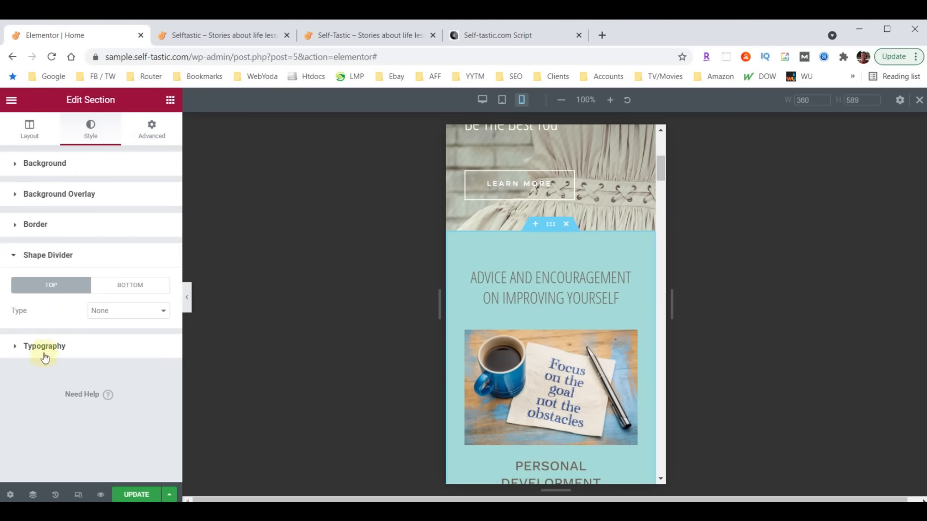
left_click(129, 286)
double_click(149, 412)
type("30")
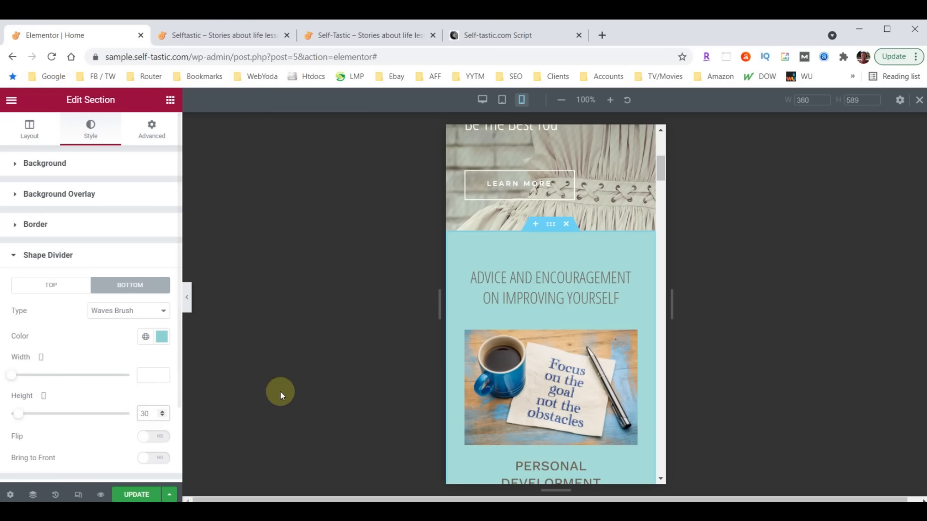
scroll(551, 329, "down", 8)
scroll(549, 324, "down", 10)
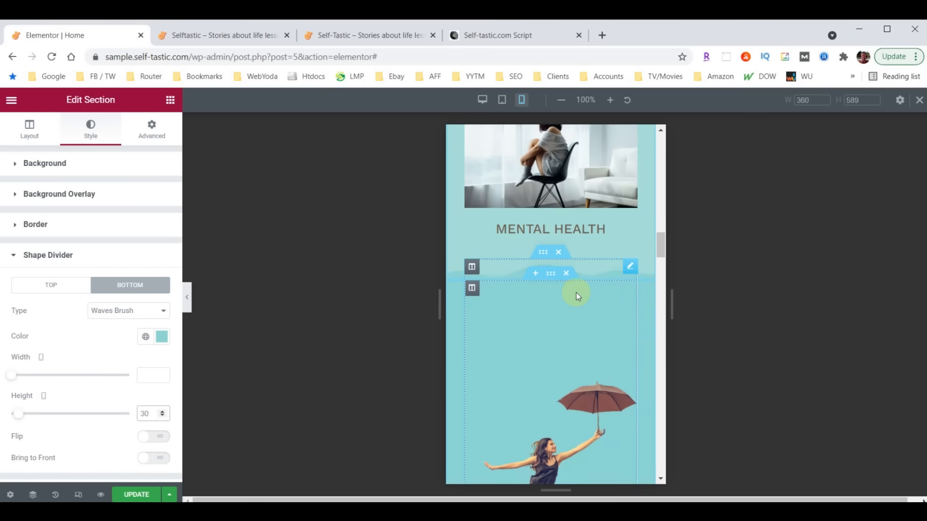
scroll(576, 293, "down", 10)
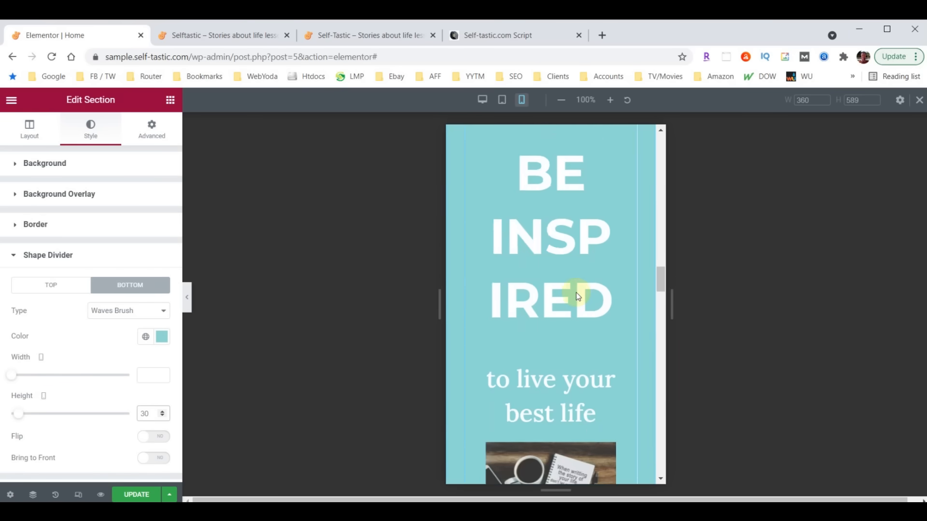
scroll(575, 293, "down", 8)
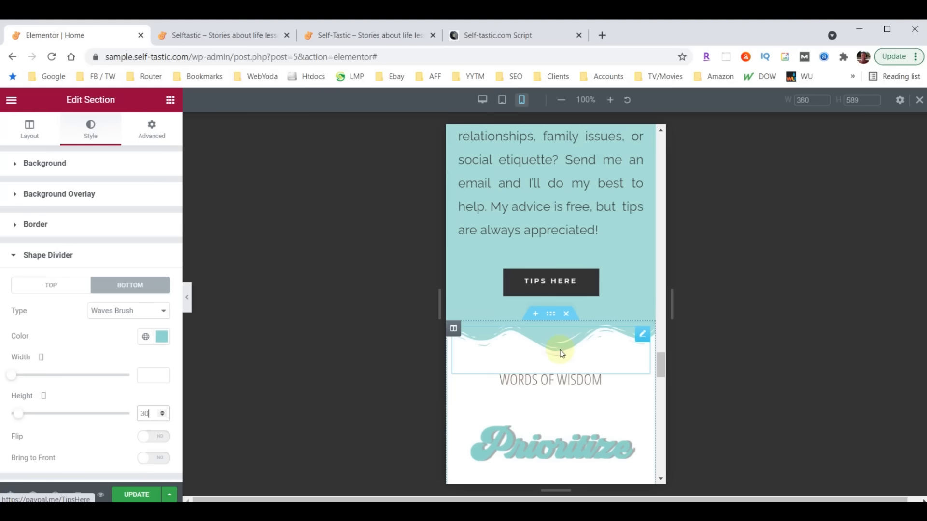
- Set the shape divider of the section above Words of Wisdom to height 30
left_click(550, 314)
left_click(90, 135)
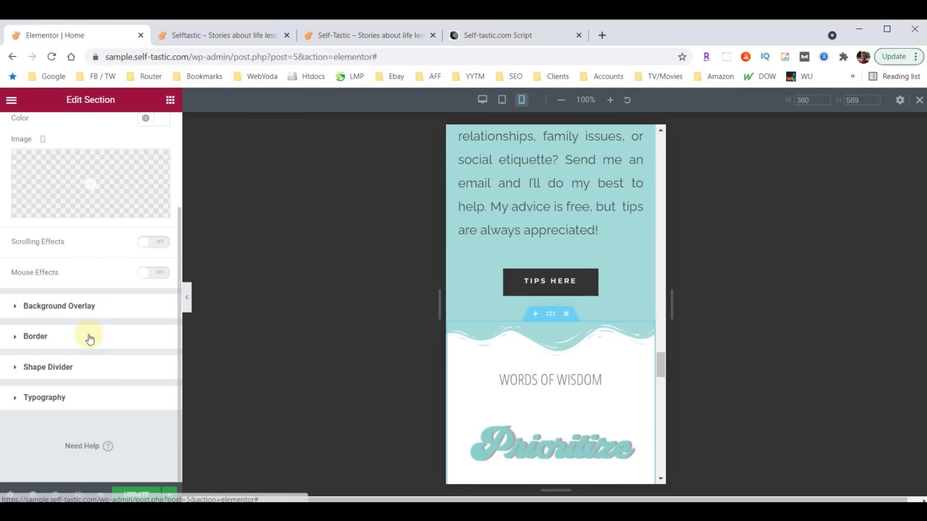
left_click(35, 368)
left_click(149, 408)
type("30")
scroll(554, 352, "down", 1)
scroll(555, 354, "up", 8)
scroll(556, 350, "up", 10)
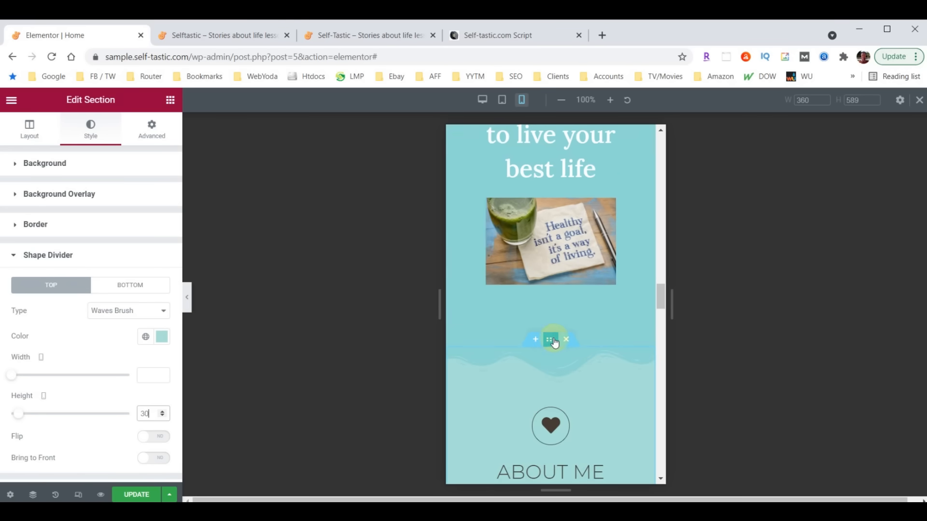
- Set the wave divider above the About Me section to height 30
left_click(554, 342)
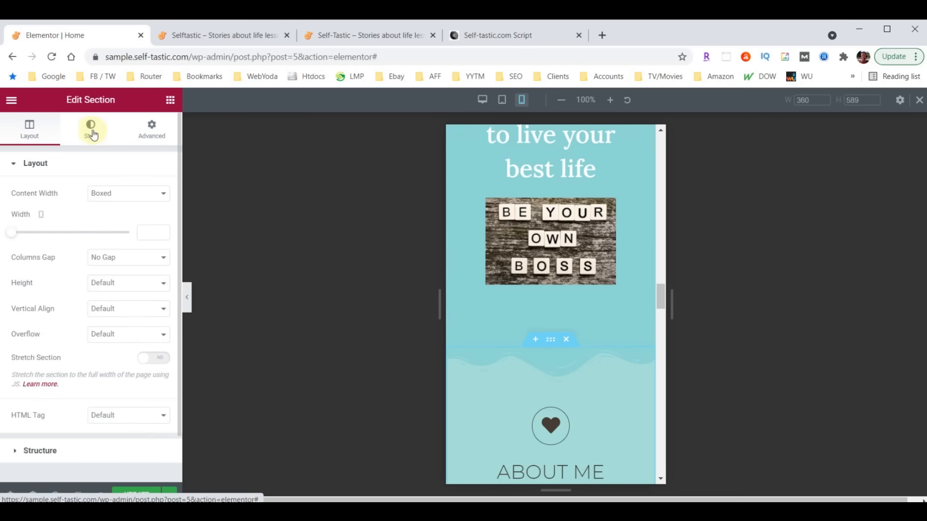
left_click(90, 135)
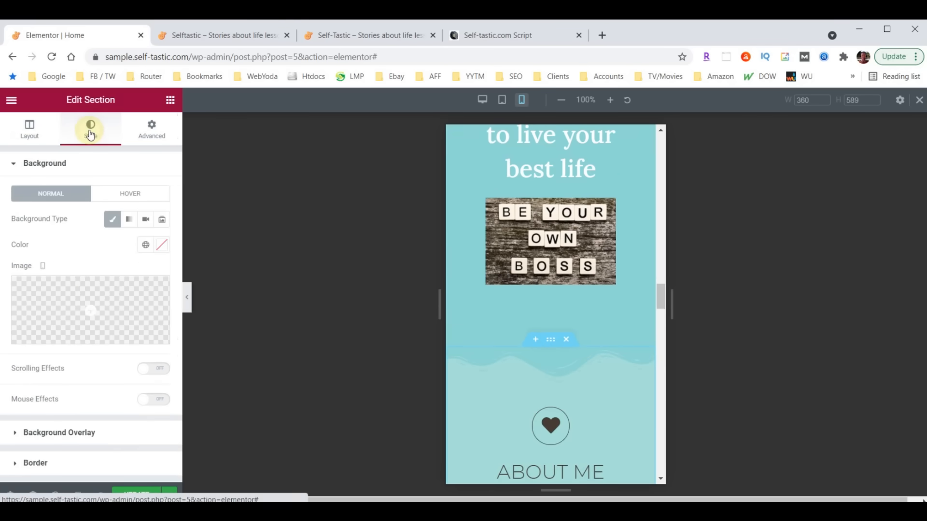
scroll(55, 350, "down", 3)
left_click(47, 367)
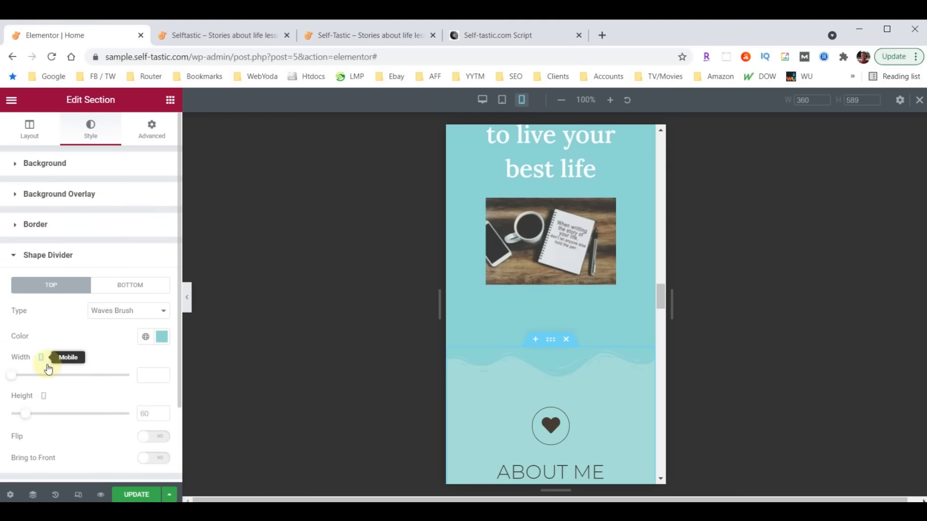
left_click(145, 414)
type("30")
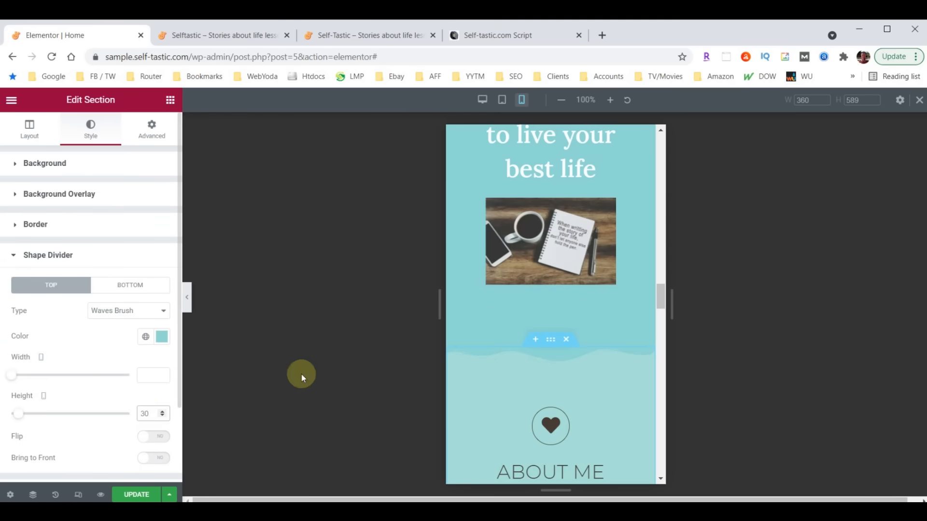
scroll(595, 347, "up", 10)
scroll(595, 347, "up", 5)
scroll(561, 271, "down", 3)
scroll(560, 282, "down", 15)
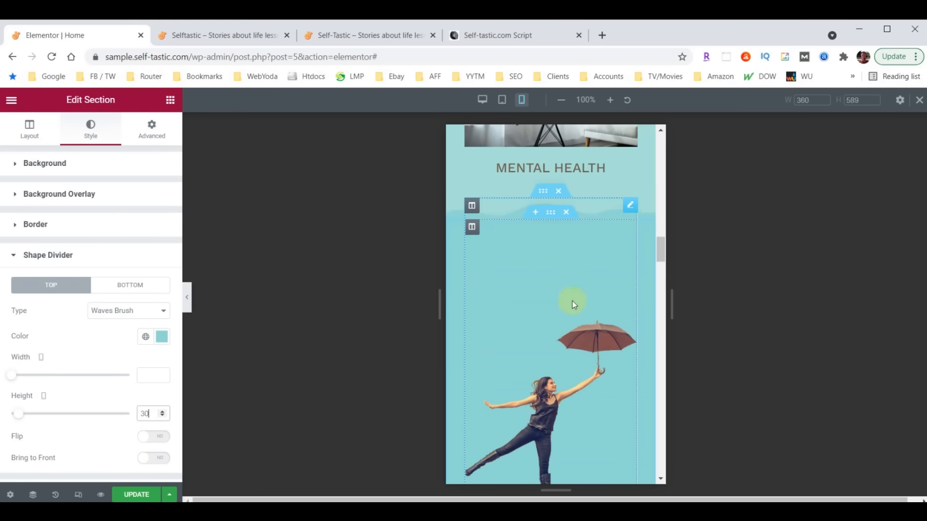
scroll(578, 275, "down", 3)
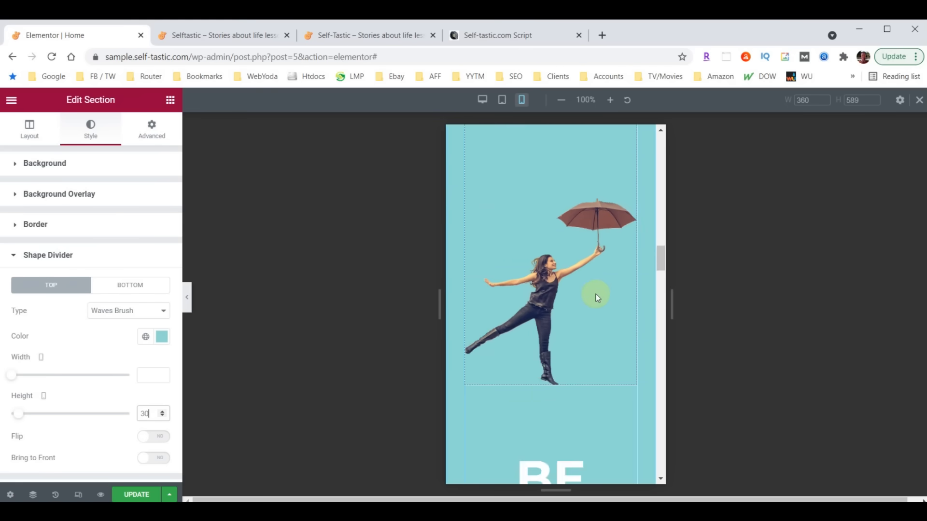
scroll(591, 297, "up", 5)
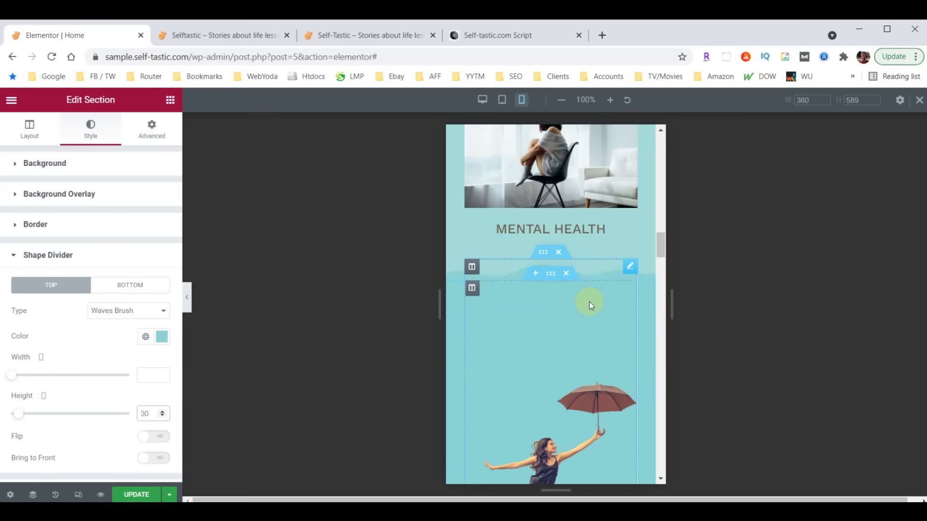
- Give the umbrella image mobile padding of 60 top, 30 right and left, 0 bottom
left_click(630, 267)
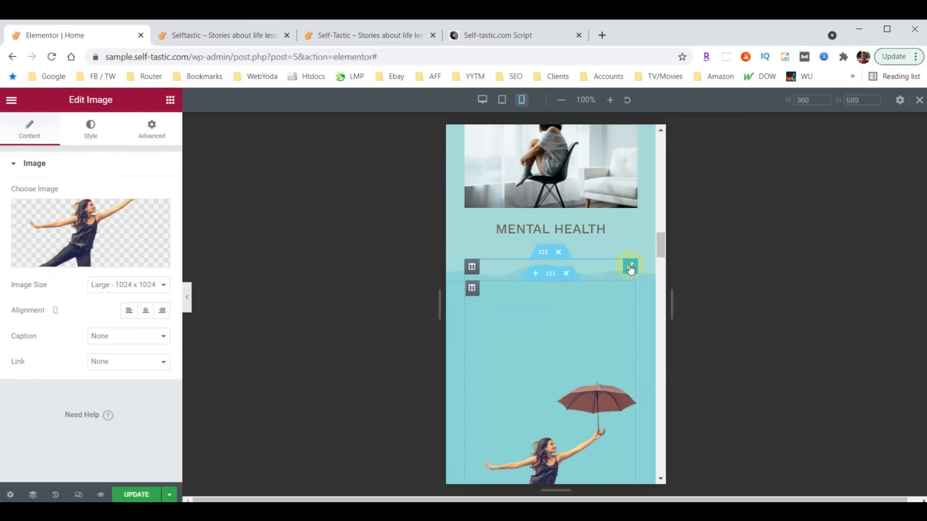
left_click(155, 135)
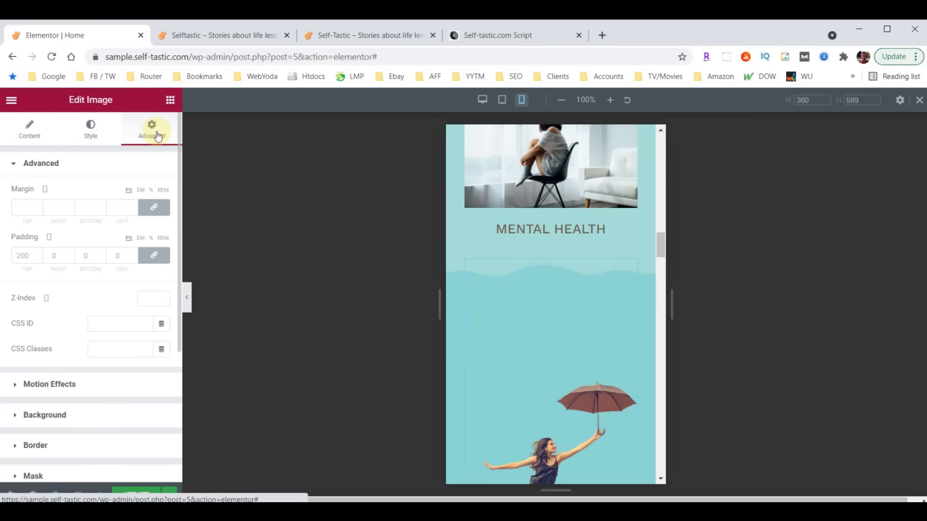
left_click(27, 255)
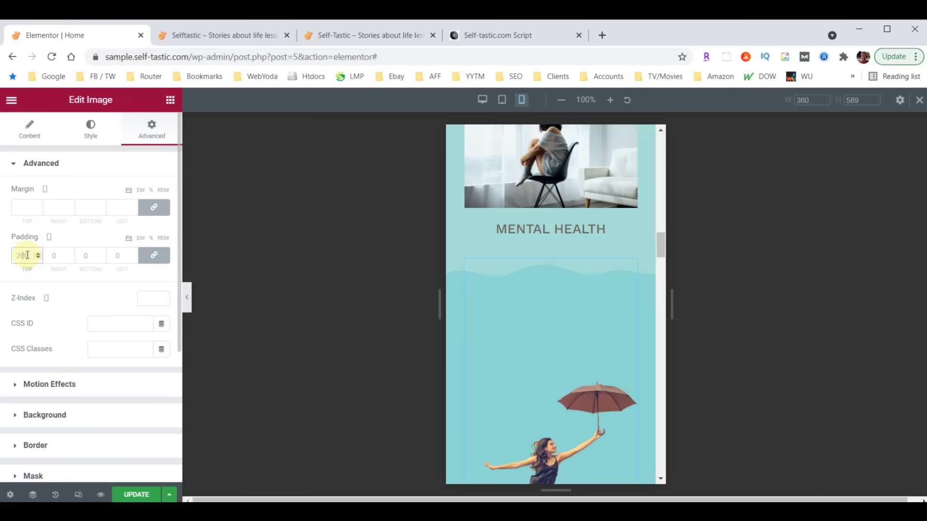
type("60")
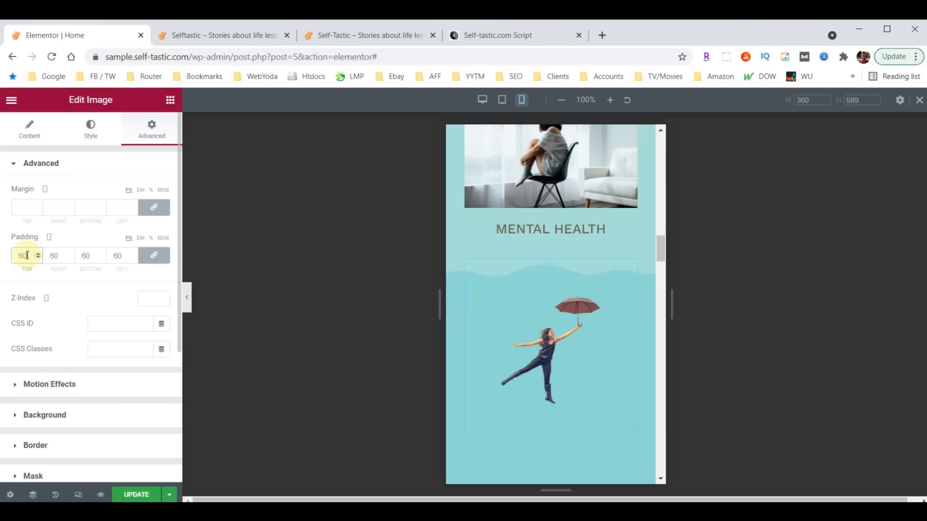
left_click(153, 256)
left_click(54, 256)
left_click_drag(54, 256, 51, 257)
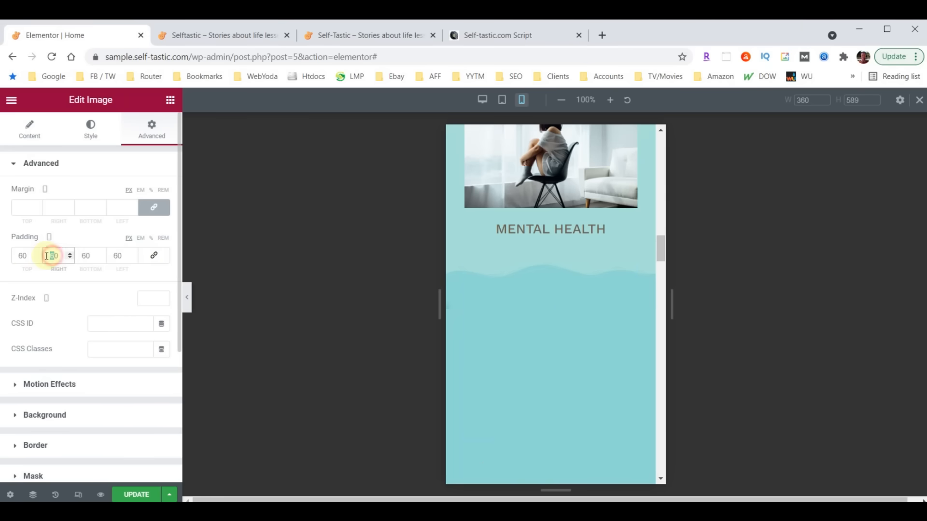
type("3")
left_click_drag(120, 256, 115, 255)
type("3")
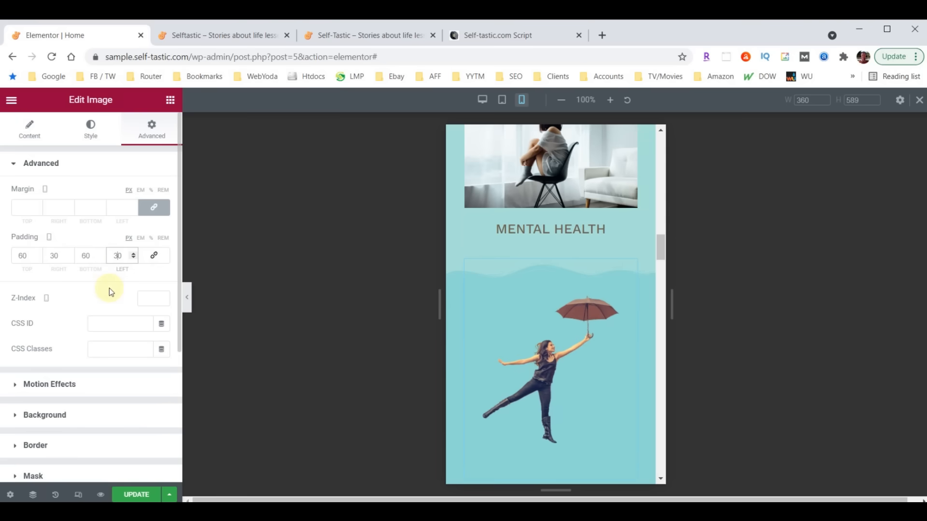
left_click_drag(87, 256, 79, 254)
key("BackSpace")
scroll(511, 294, "down", 3)
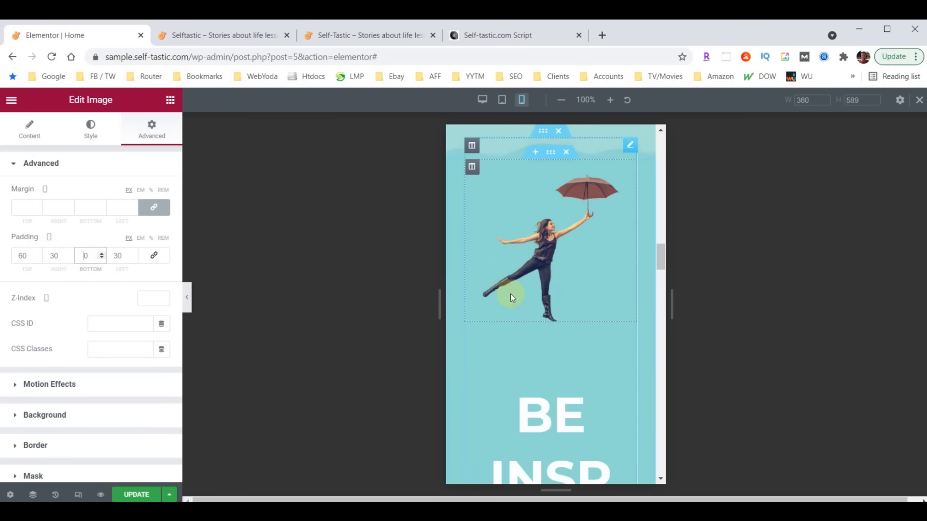
scroll(530, 391, "down", 3)
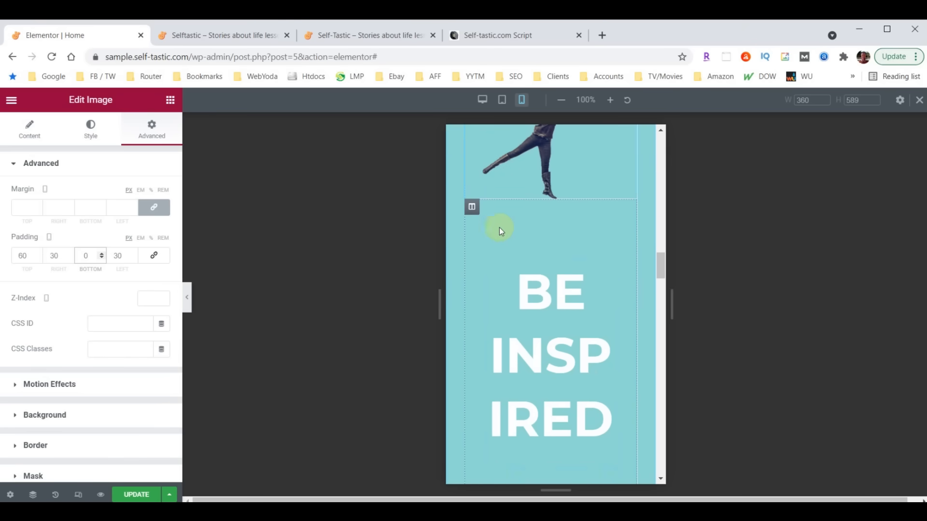
- Select the BE INSPIRED column and bring up its Advanced padding settings
left_click(473, 208)
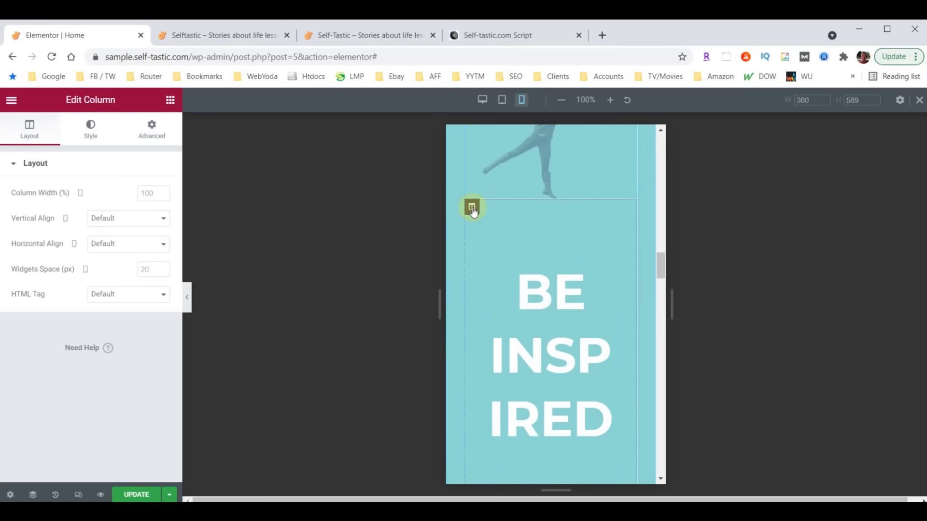
left_click(151, 130)
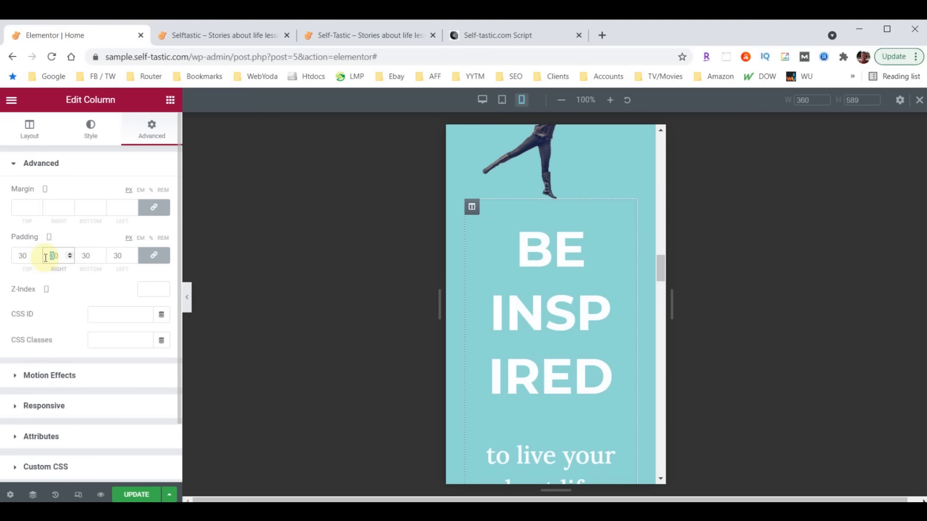
- Finish the column's padding of 10, then set the BE INSPIRED heading's mobile size to 38
type("10")
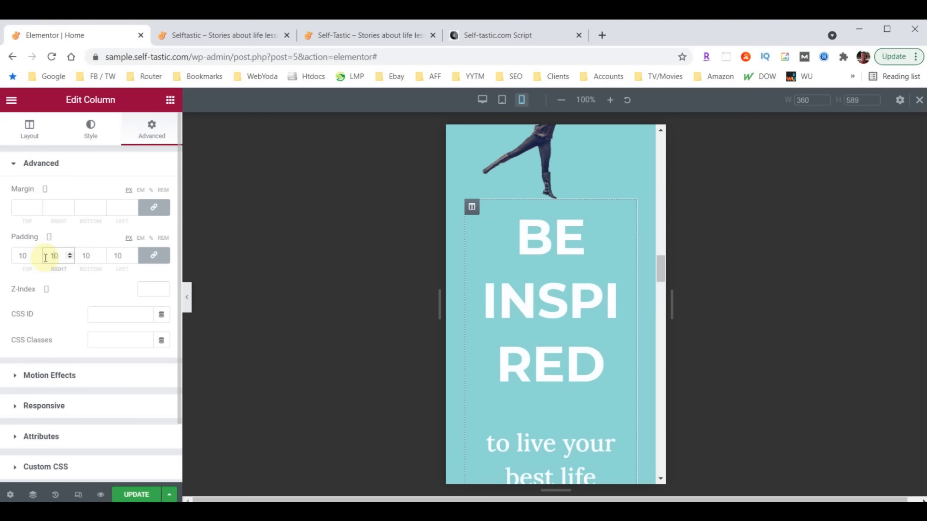
left_click(626, 215)
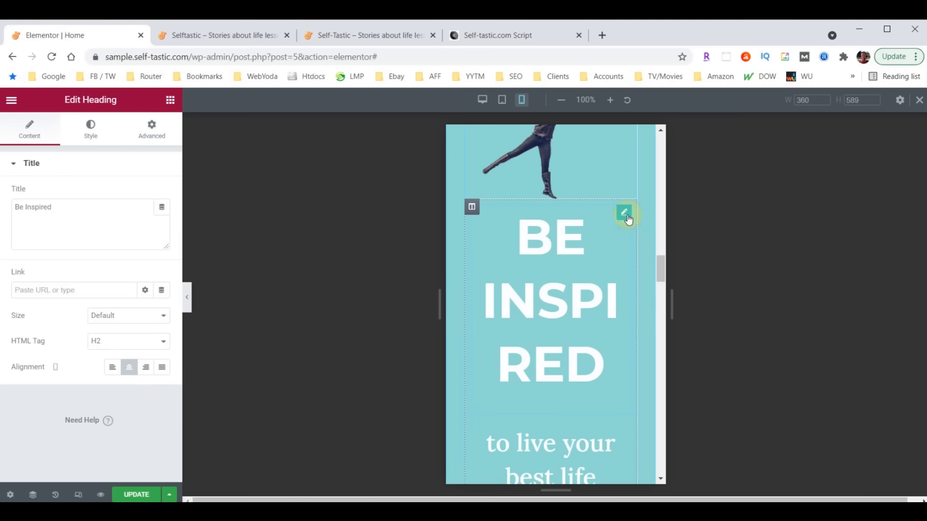
left_click(90, 128)
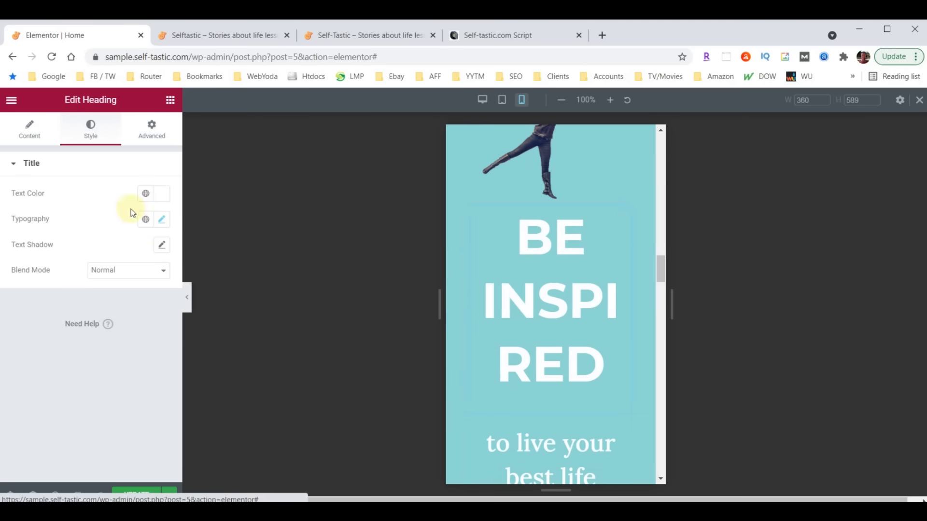
left_click(162, 220)
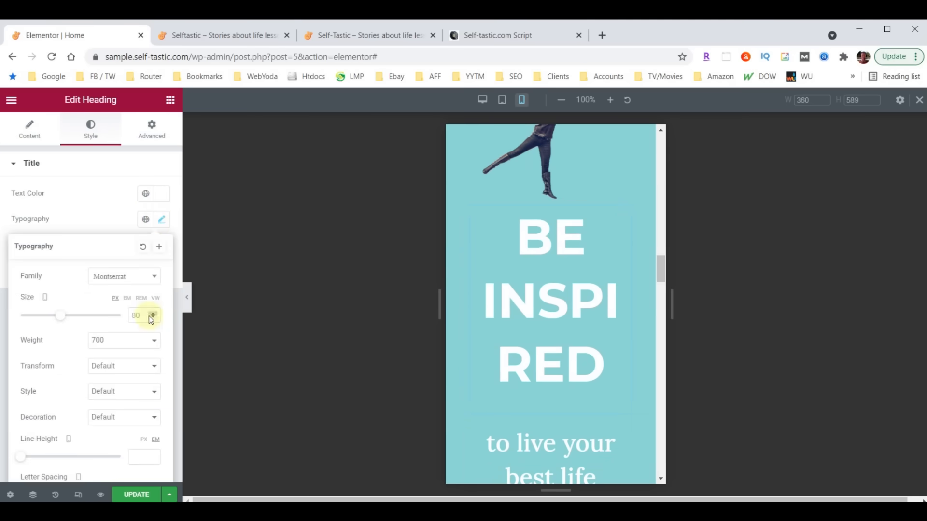
type("40")
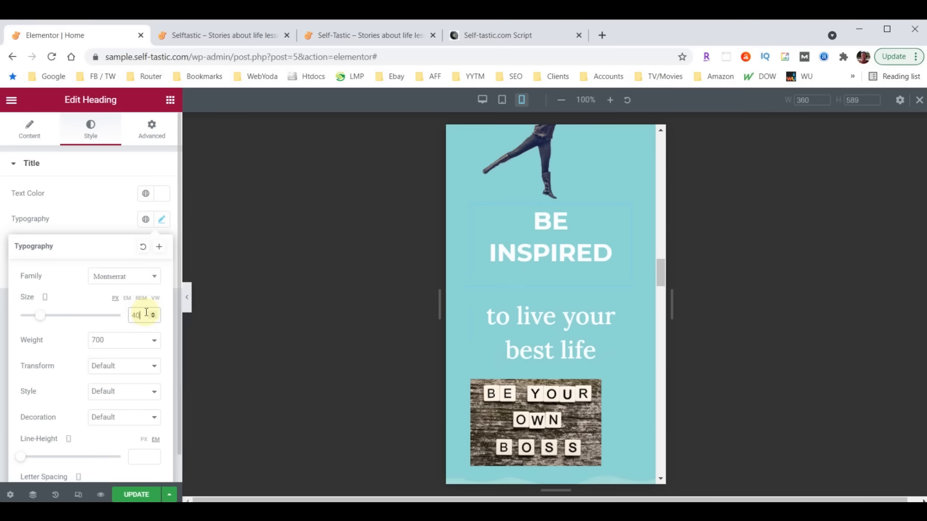
left_click(153, 319)
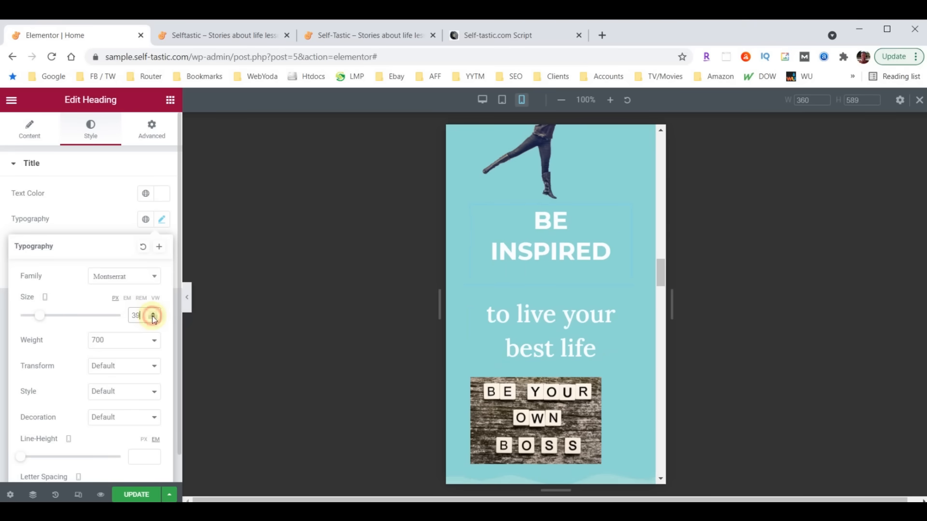
left_click(154, 319)
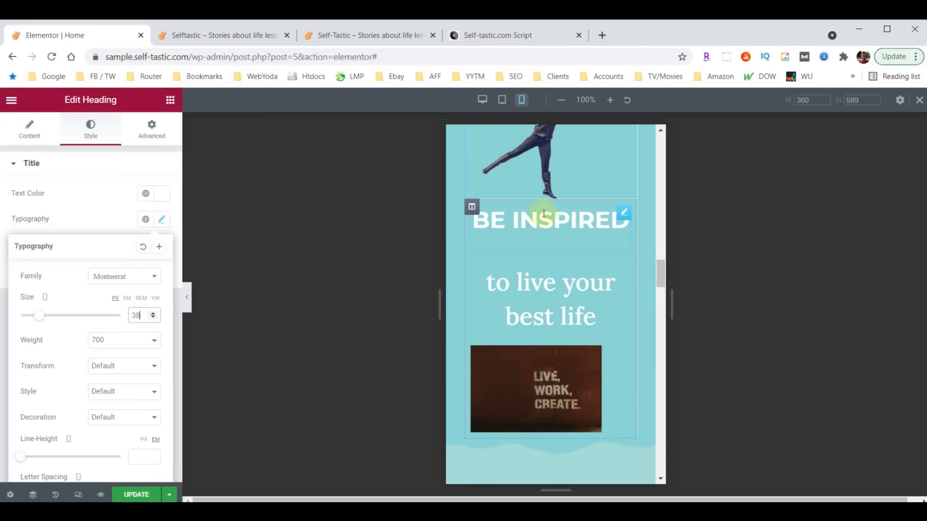
left_click(471, 206)
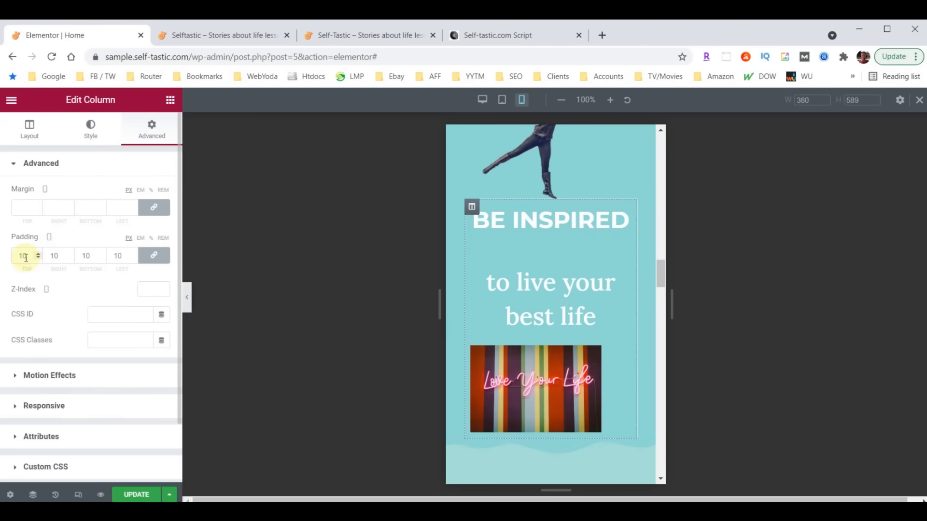
- Change the BE INSPIRED column's top padding to 30, keeping 10 on the other sides
left_click(154, 256)
left_click_drag(24, 257, 2, 260)
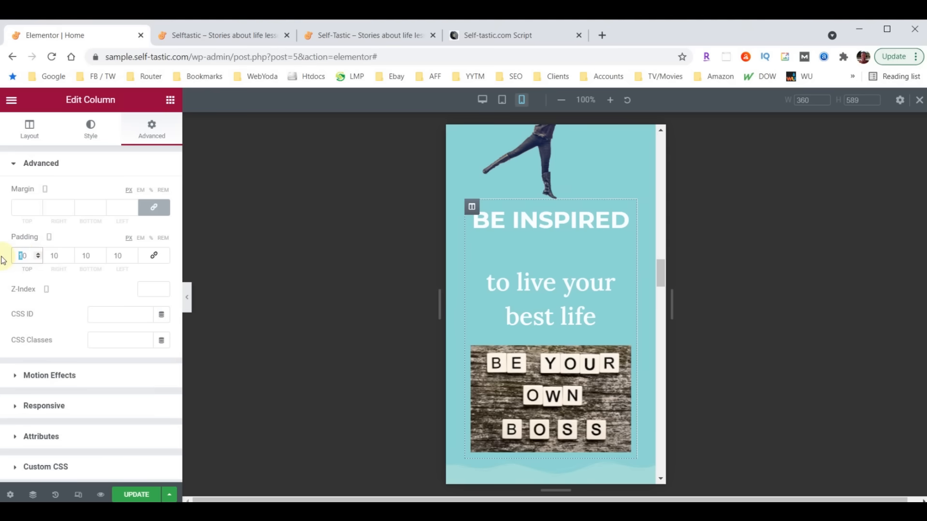
type("3")
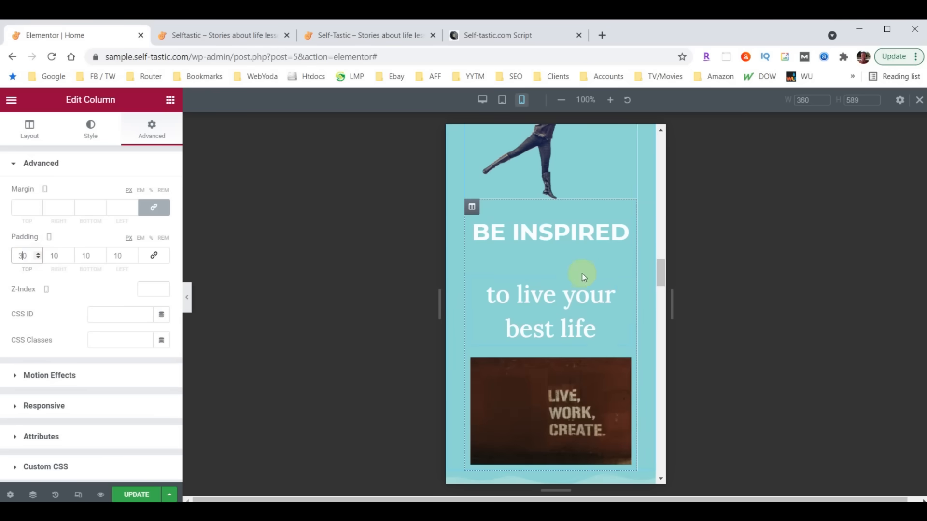
left_click(624, 285)
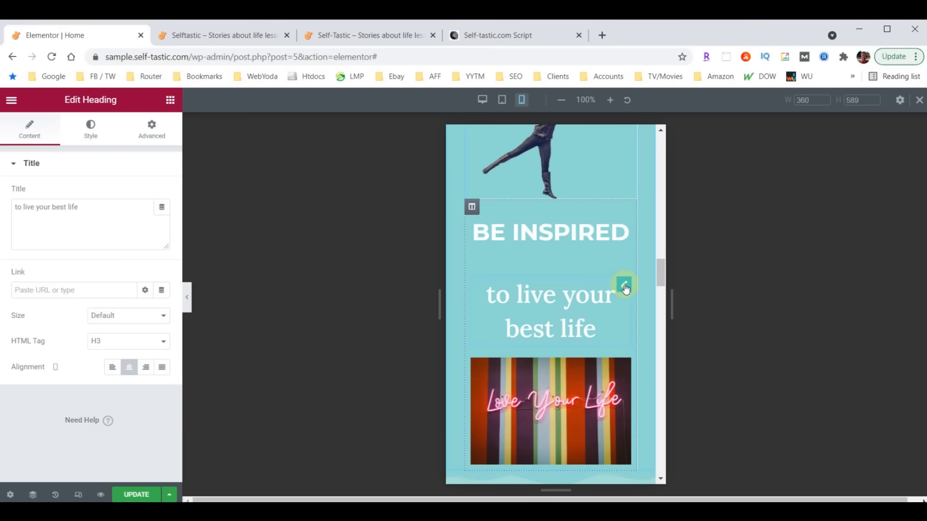
- Set the 'to live your best life' heading's mobile font size to 28
left_click(90, 130)
left_click(162, 220)
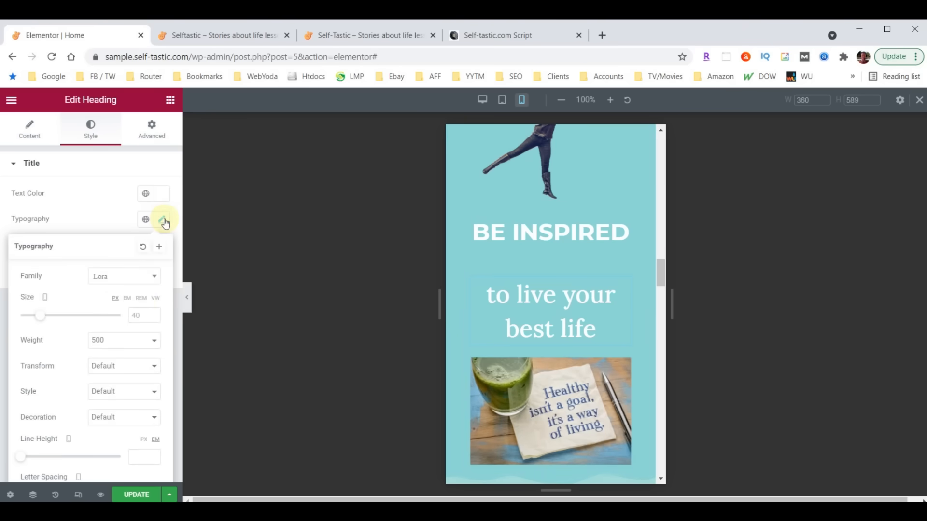
left_click(133, 316)
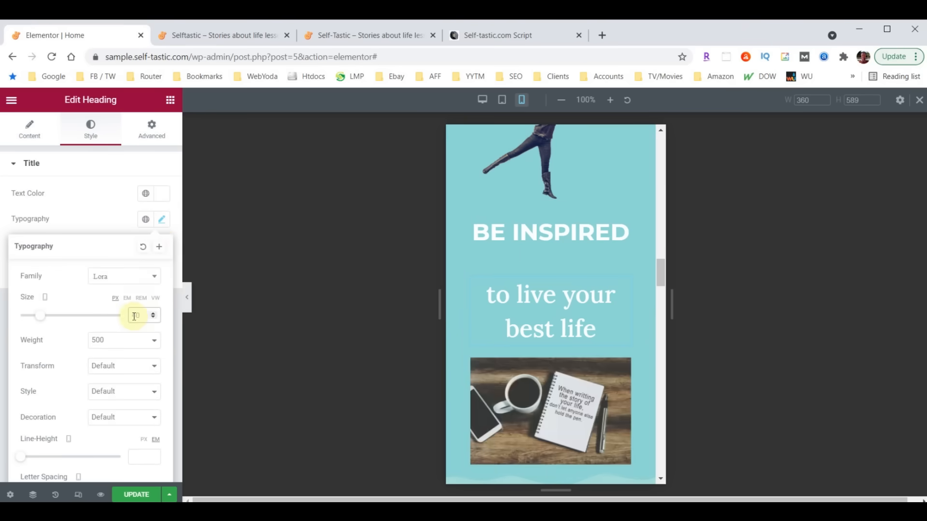
type("28")
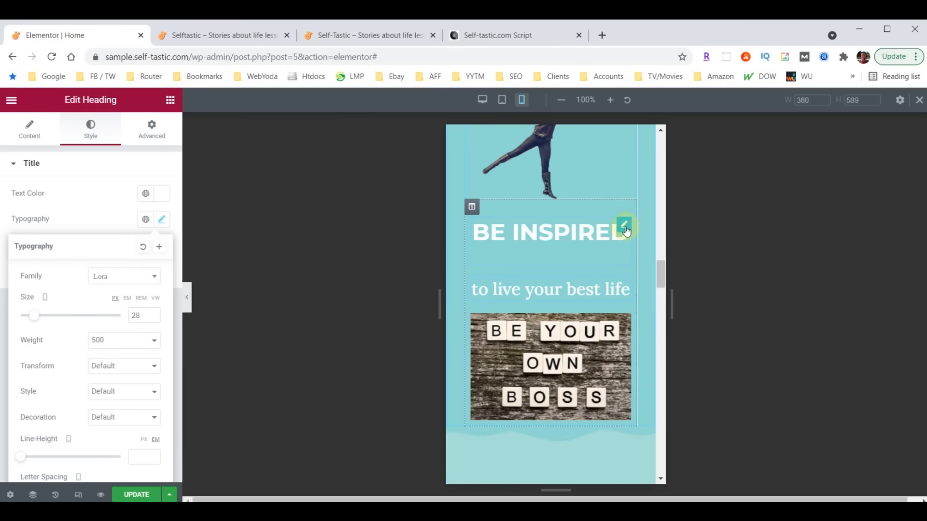
- Set the BE INSPIRED heading's bottom margin to 0
left_click(624, 226)
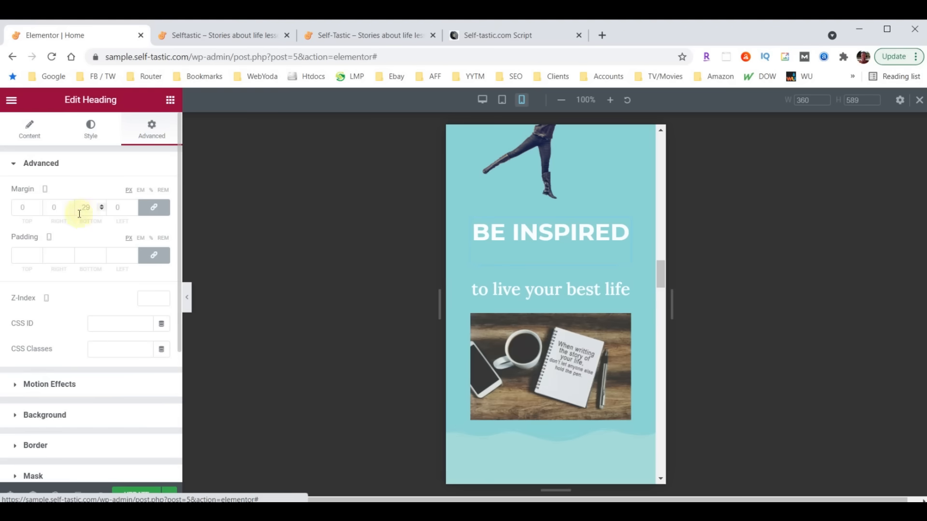
left_click(84, 208)
type("0")
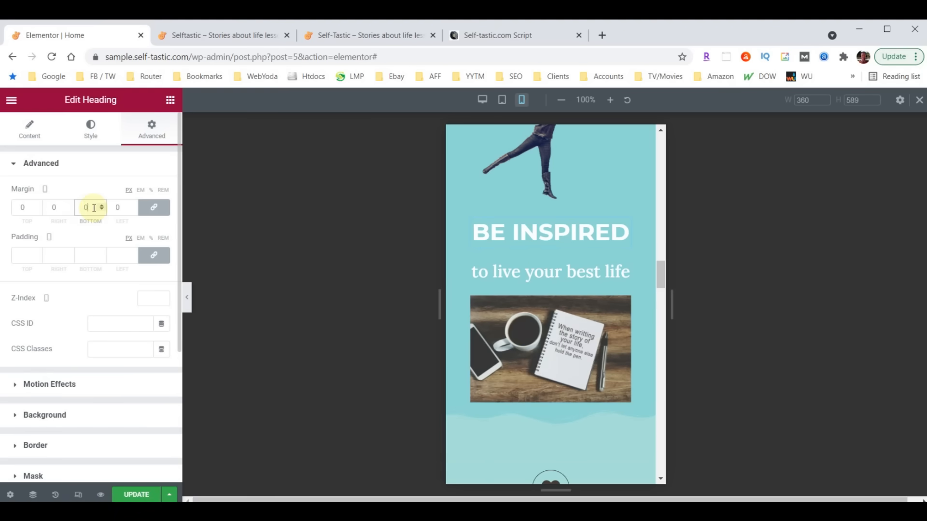
left_click(561, 323)
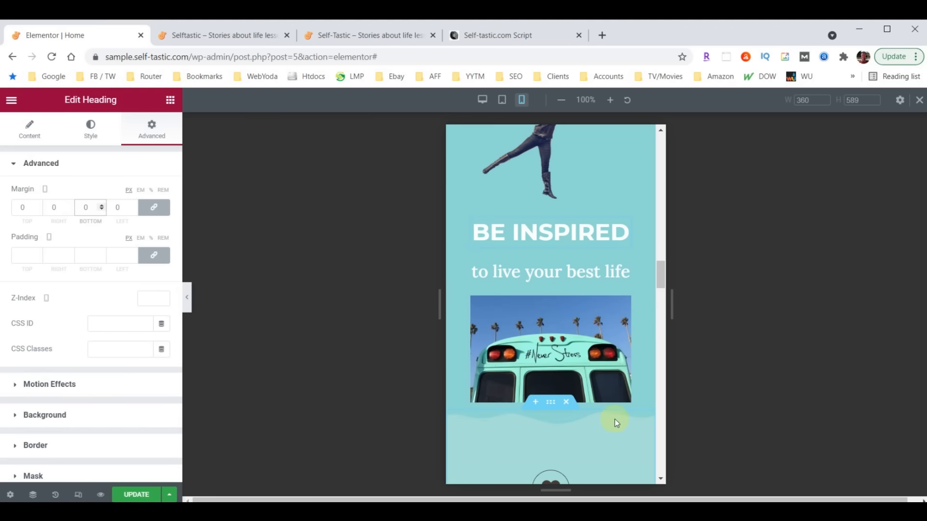
scroll(615, 419, "down", 3)
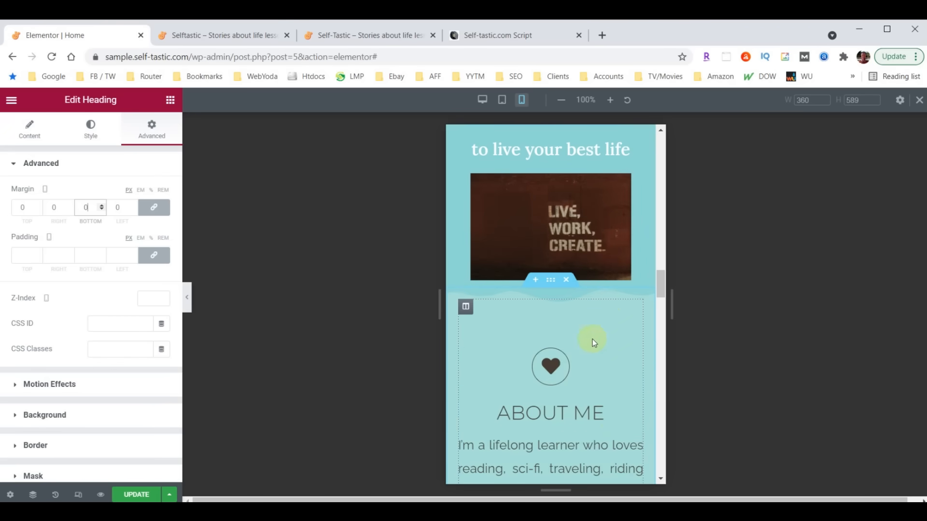
scroll(533, 279, "up", 3)
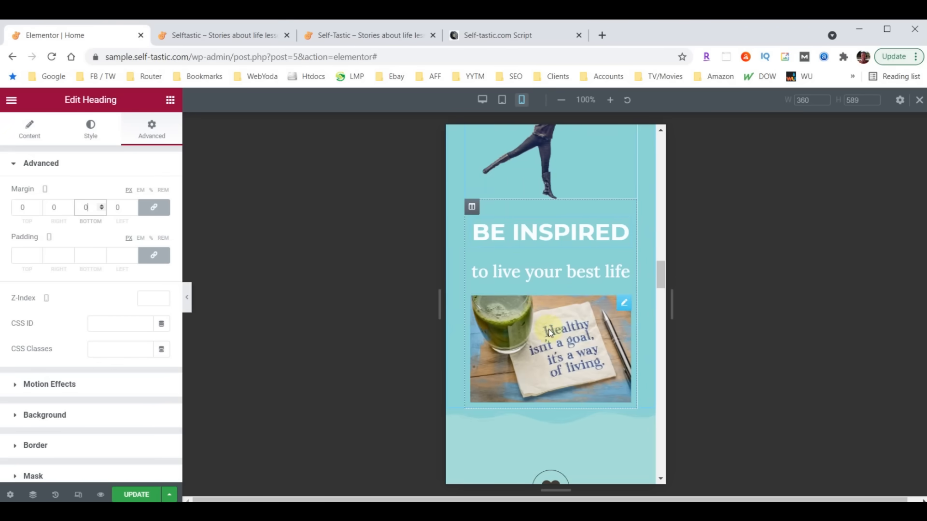
- Change the BE INSPIRED column's bottom padding from 10 to 50
left_click(471, 207)
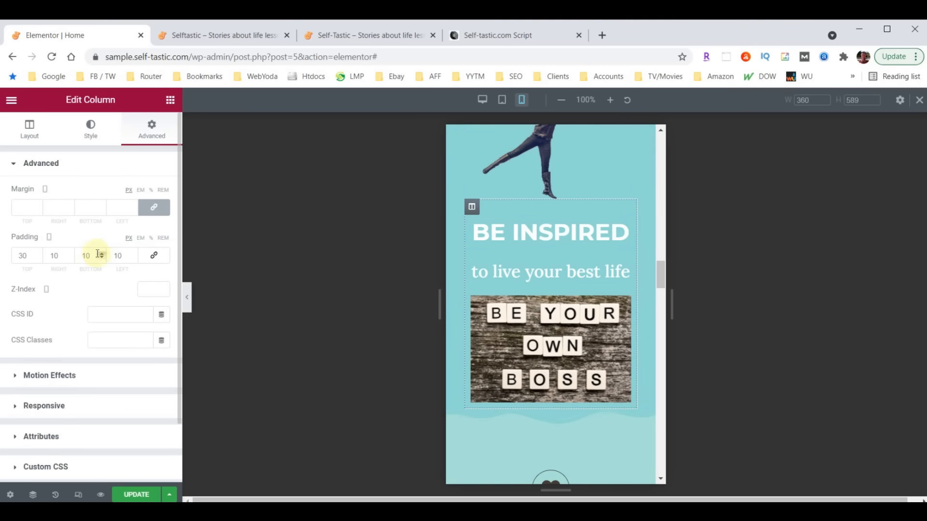
left_click_drag(91, 255, 78, 254)
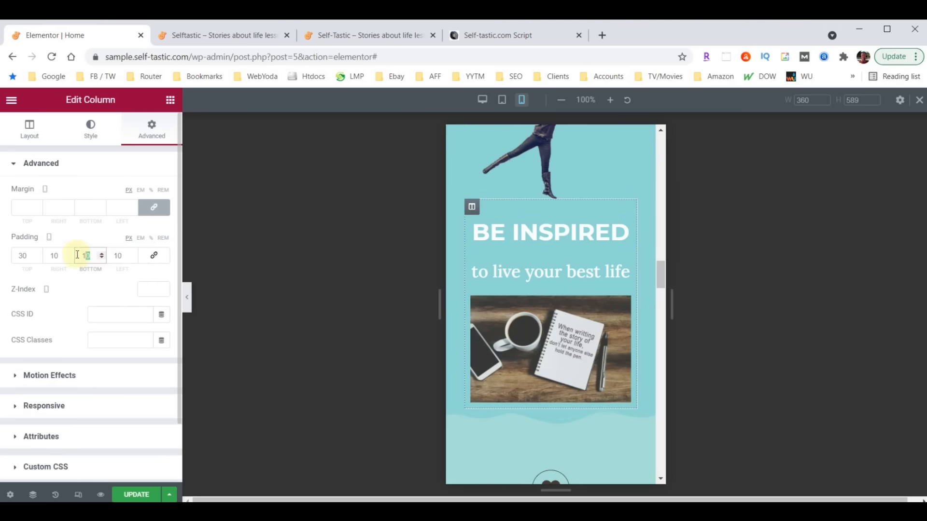
type("50")
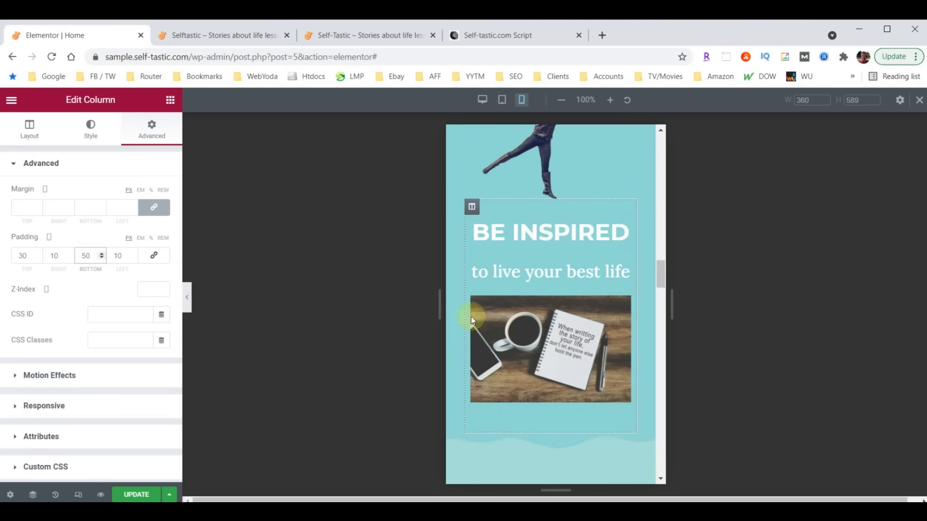
scroll(511, 337, "down", 2)
scroll(578, 386, "down", 1)
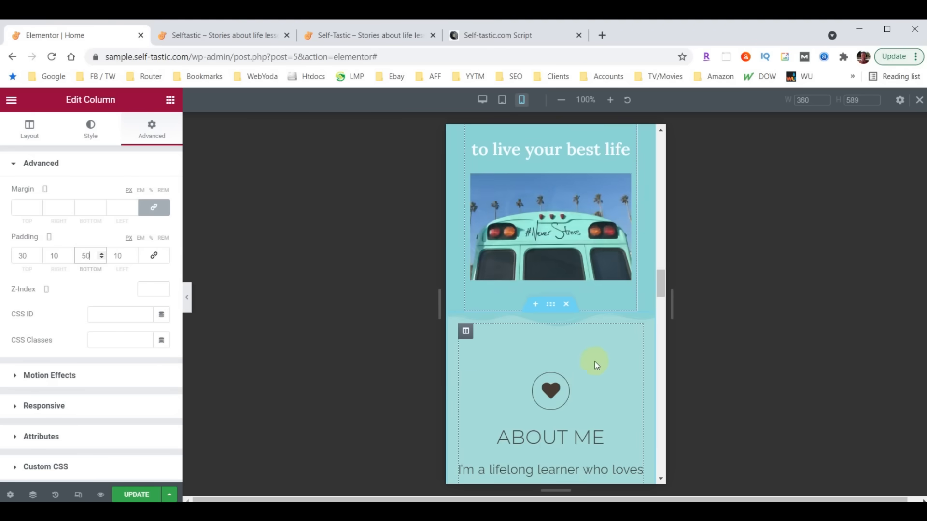
scroll(564, 346, "down", 2)
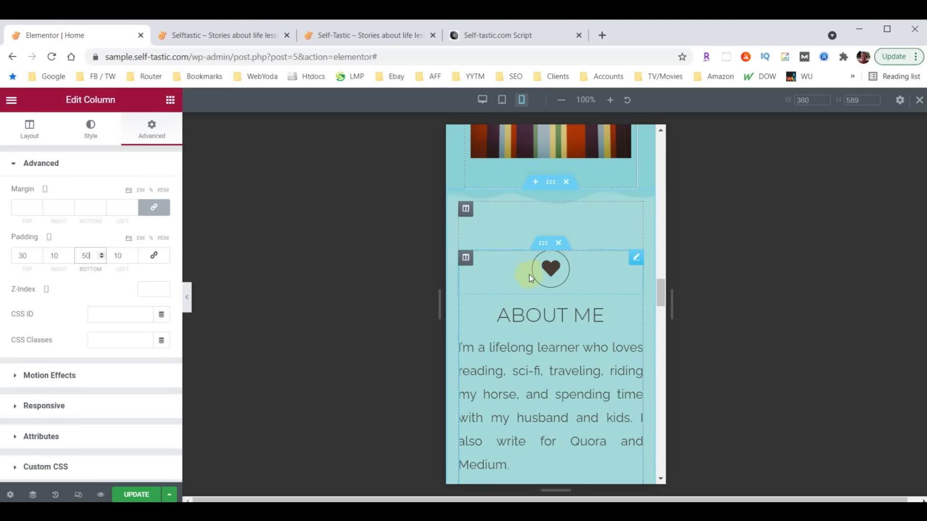
scroll(576, 291, "down", 5)
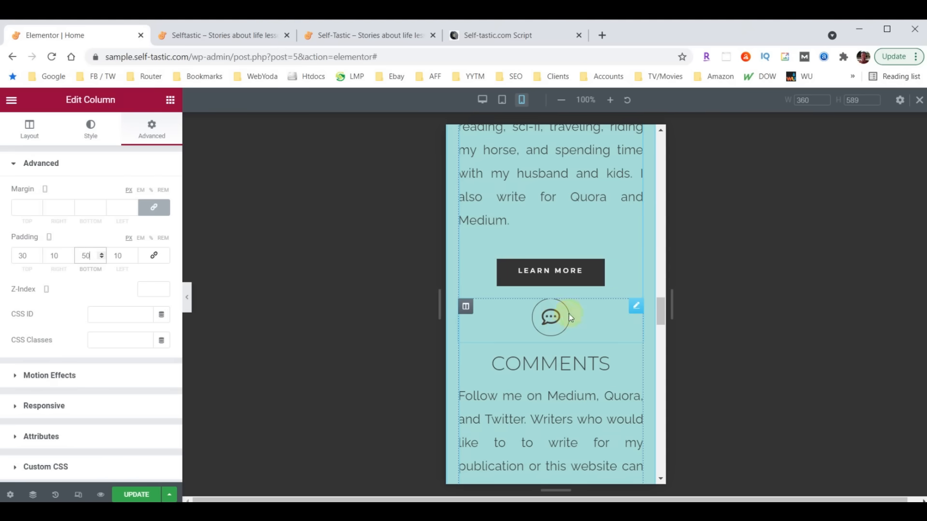
- Give the COMMENTS icon an unlinked top margin of 30
left_click(636, 307)
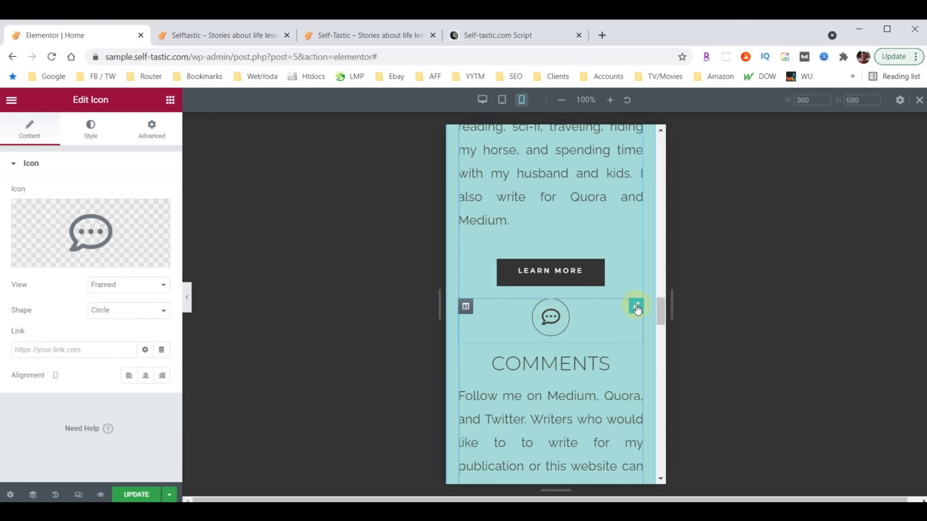
left_click(153, 129)
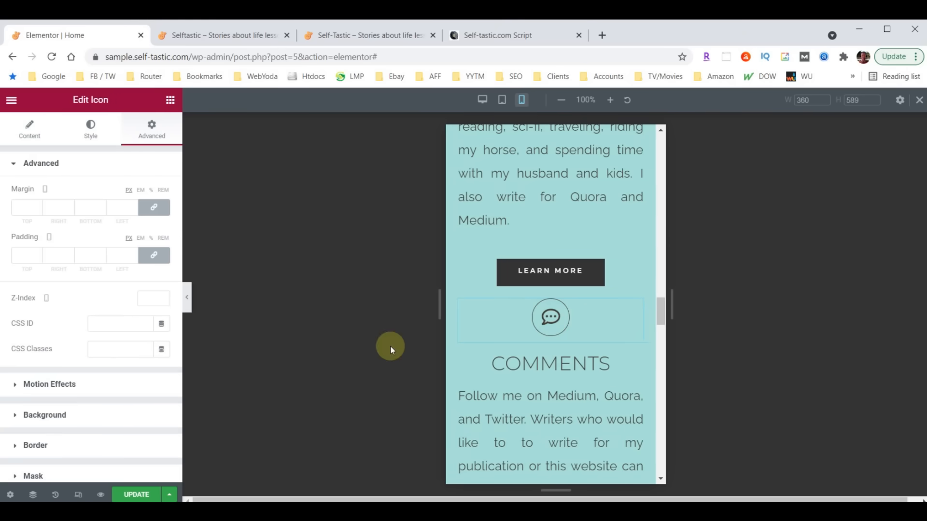
left_click(155, 206)
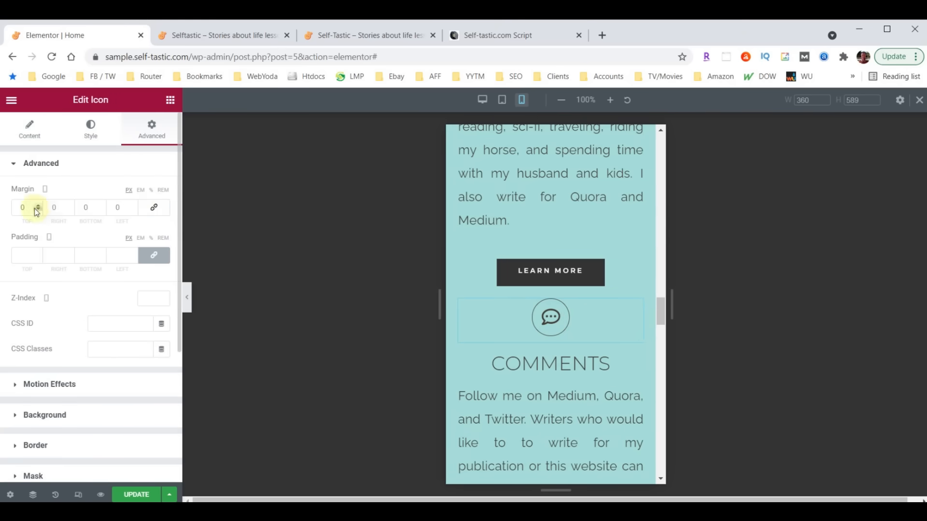
left_click(22, 209)
type("30")
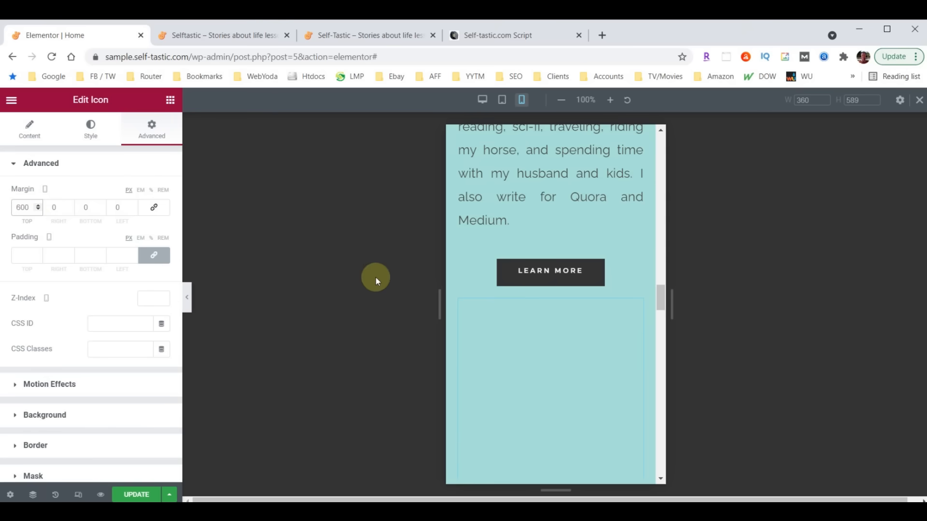
scroll(569, 302, "down", 6)
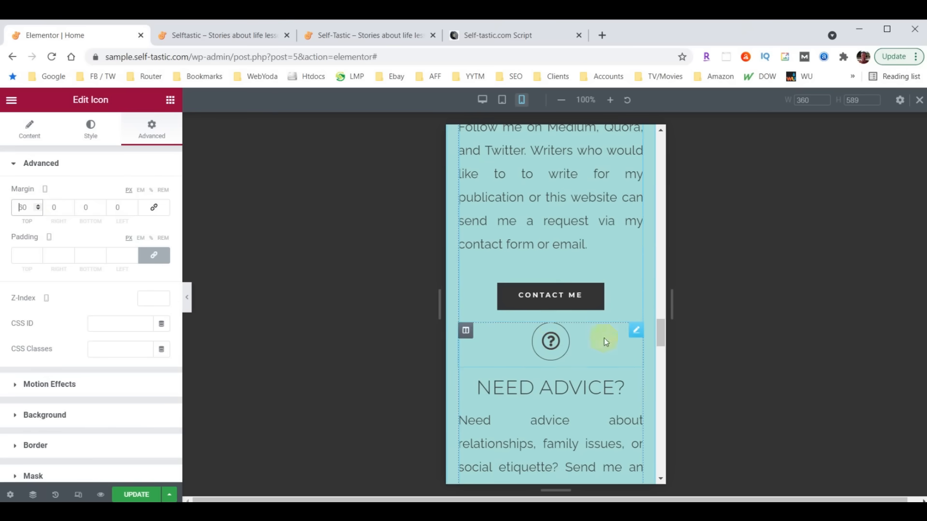
- Give the NEED ADVICE icon an unlinked top margin of 60 px
left_click(636, 330)
left_click(144, 133)
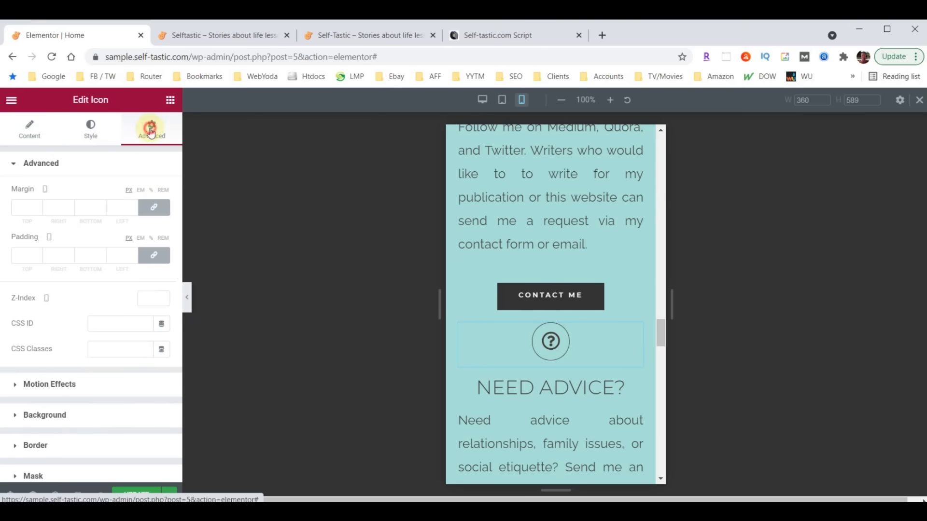
left_click(153, 207)
left_click(24, 208)
type("60")
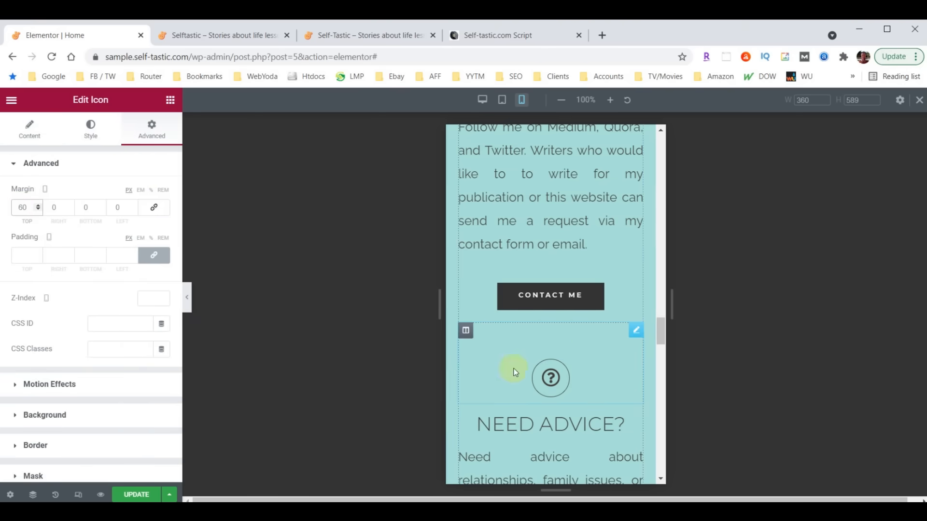
scroll(593, 321, "down", 8)
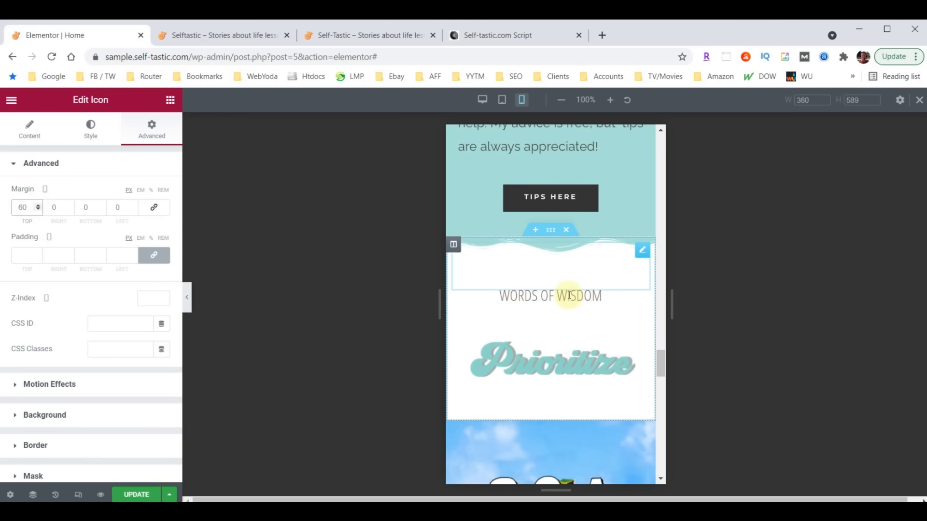
- Set the WORDS OF WISDOM heading's typography size to 40 px and check the preview
left_click(578, 299)
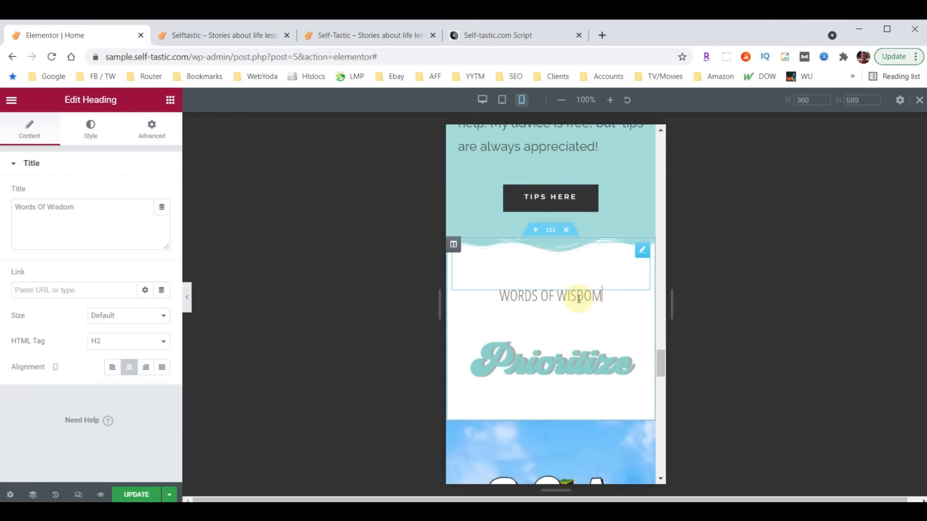
left_click(92, 129)
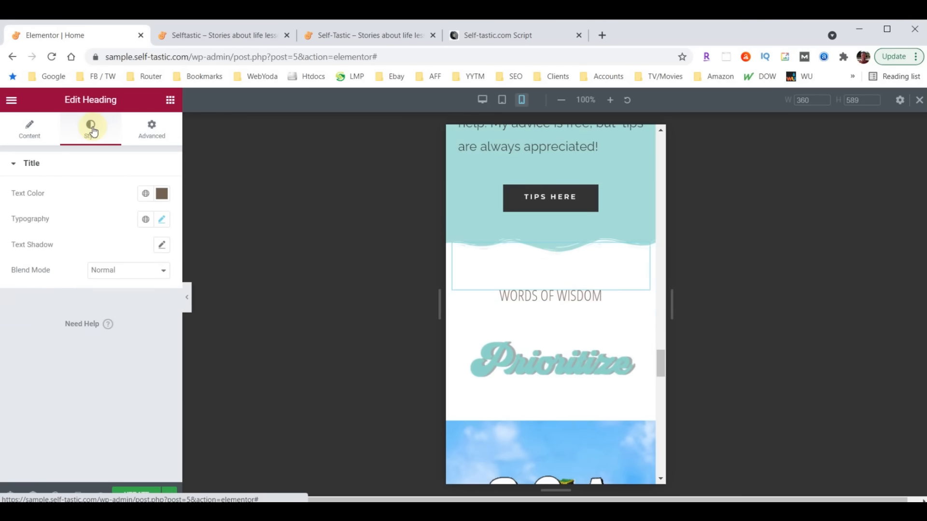
left_click(162, 219)
left_click(140, 320)
type("40")
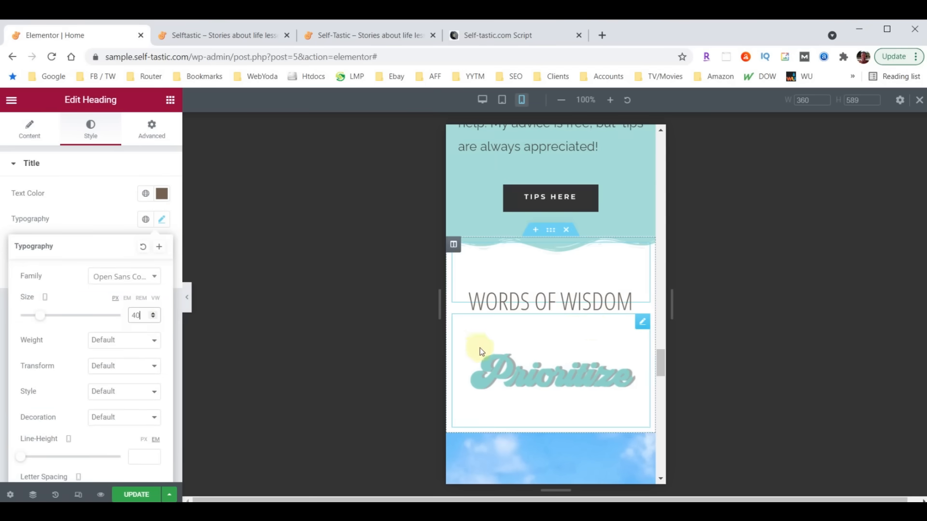
scroll(590, 327, "down", 4)
scroll(591, 329, "down", 8)
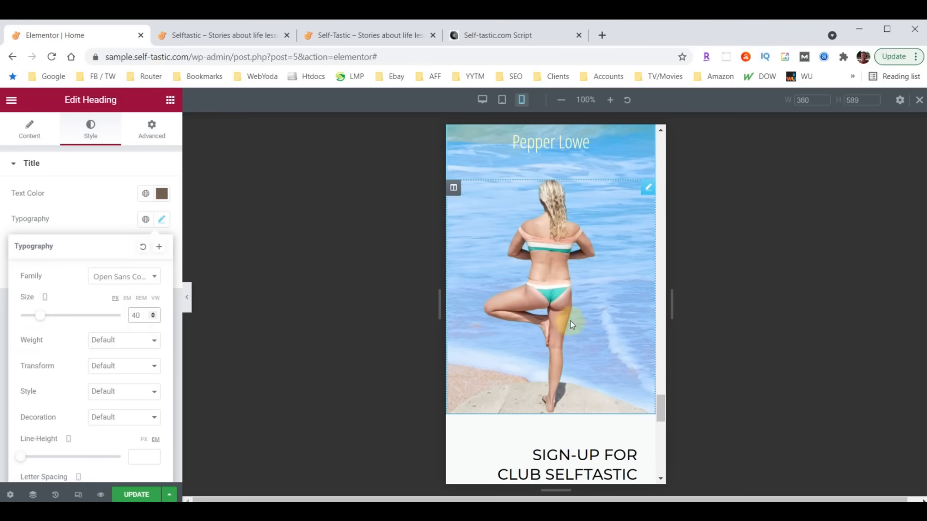
scroll(575, 324, "up", 6)
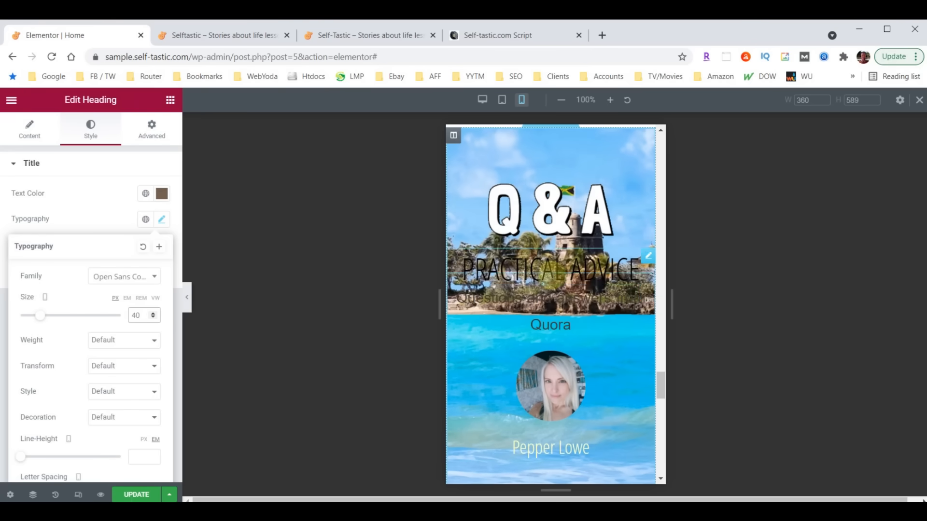
left_click(592, 359)
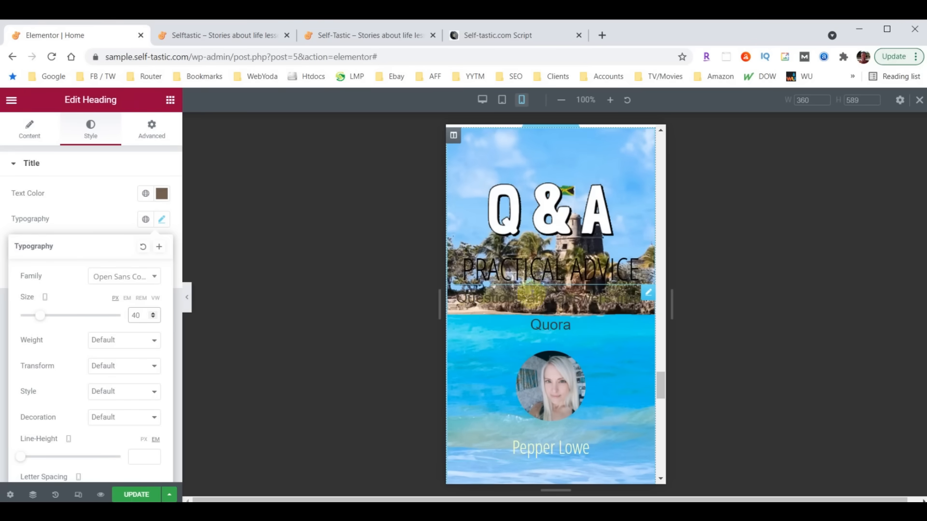
scroll(584, 304, "down", 3)
scroll(584, 304, "down", 7)
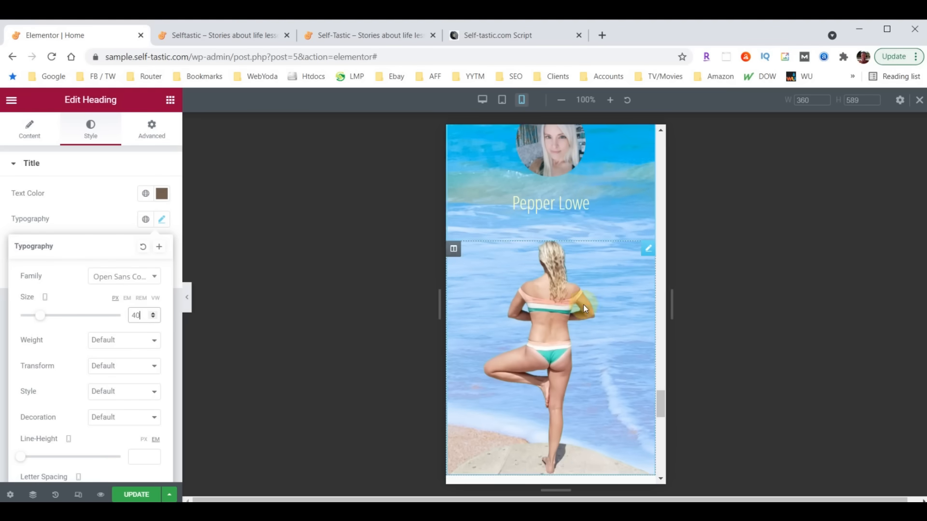
scroll(585, 351, "up", 4)
scroll(584, 353, "up", 5)
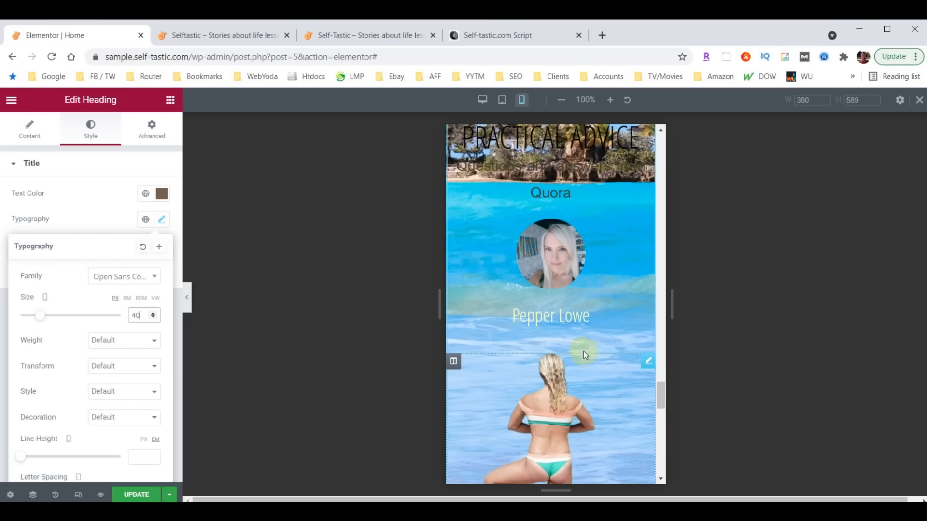
scroll(578, 363, "up", 1)
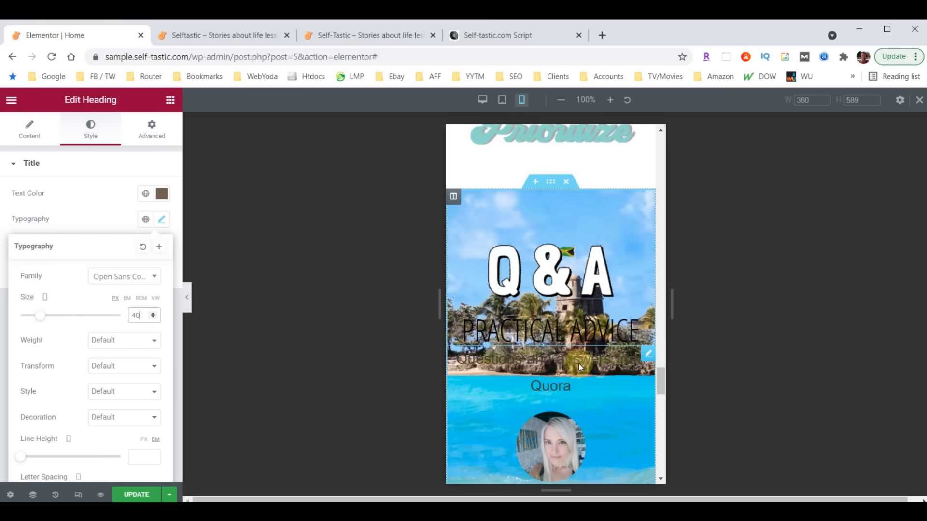
- Switch Hide On Mobile to HIDE in the Q&A section's Responsive settings
left_click(550, 182)
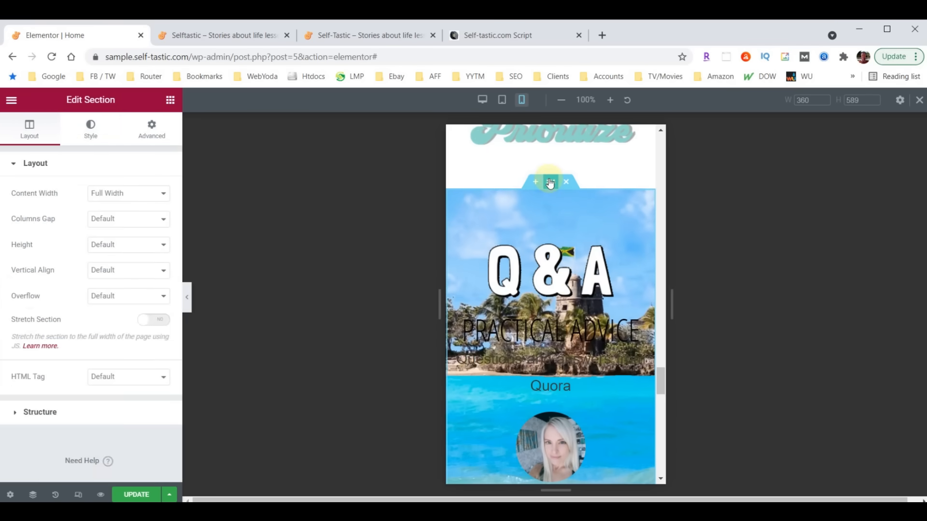
left_click(144, 133)
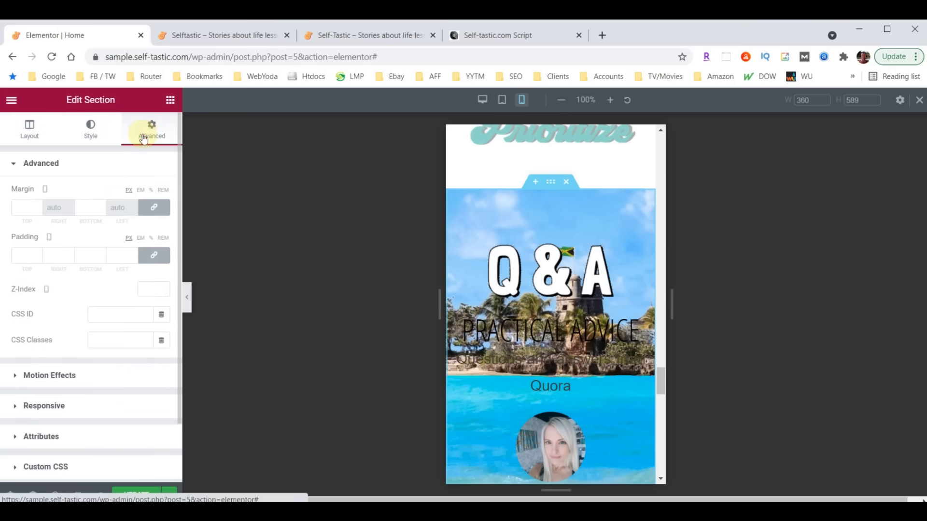
scroll(139, 307, "down", 2)
left_click(36, 338)
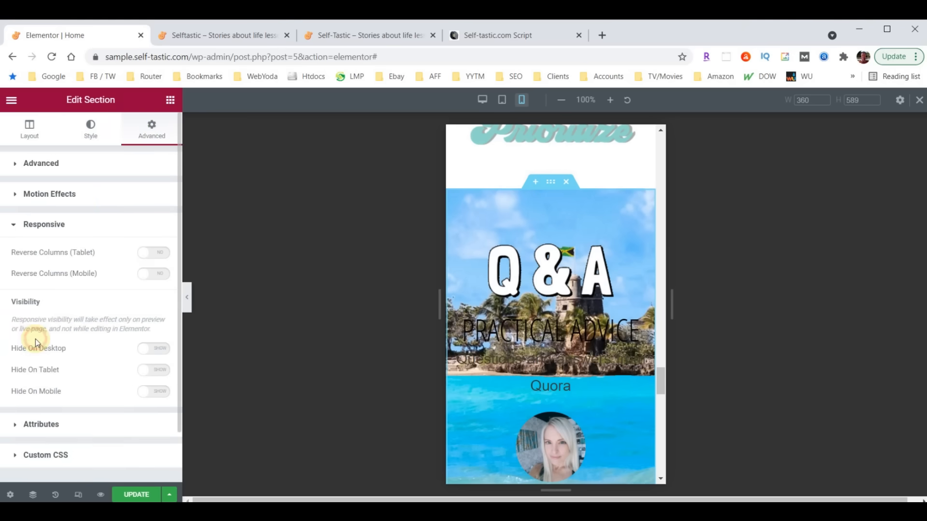
left_click(161, 395)
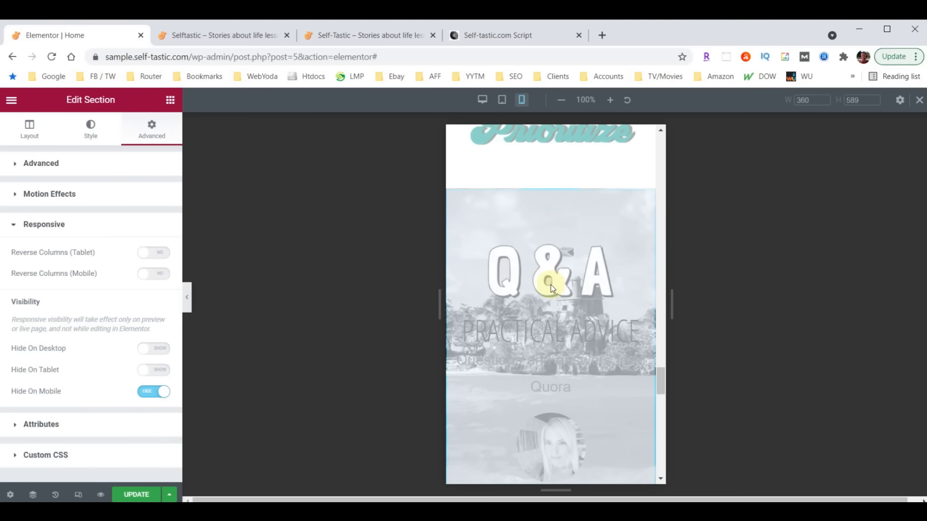
scroll(560, 277, "down", 10)
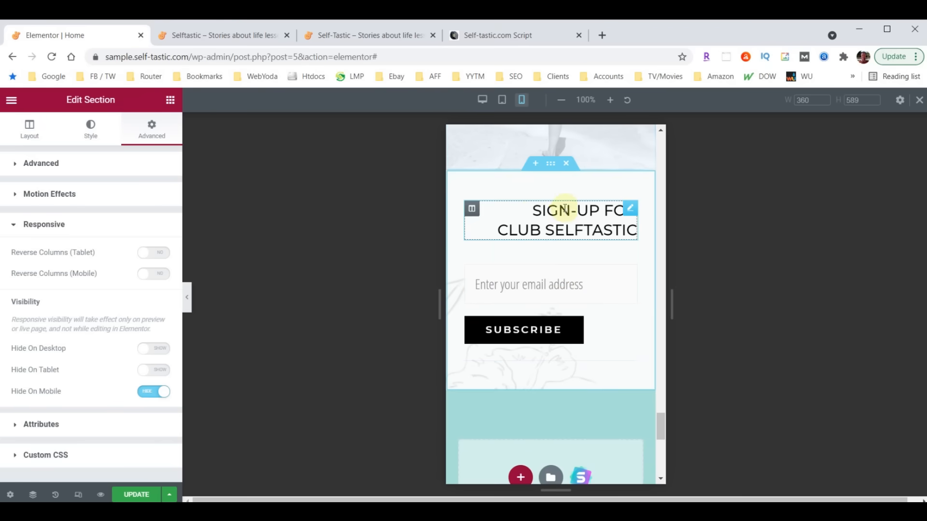
- Set the SIGN-UP FOR CLUB SELFTASTIC heading's alignment to center
left_click(631, 210)
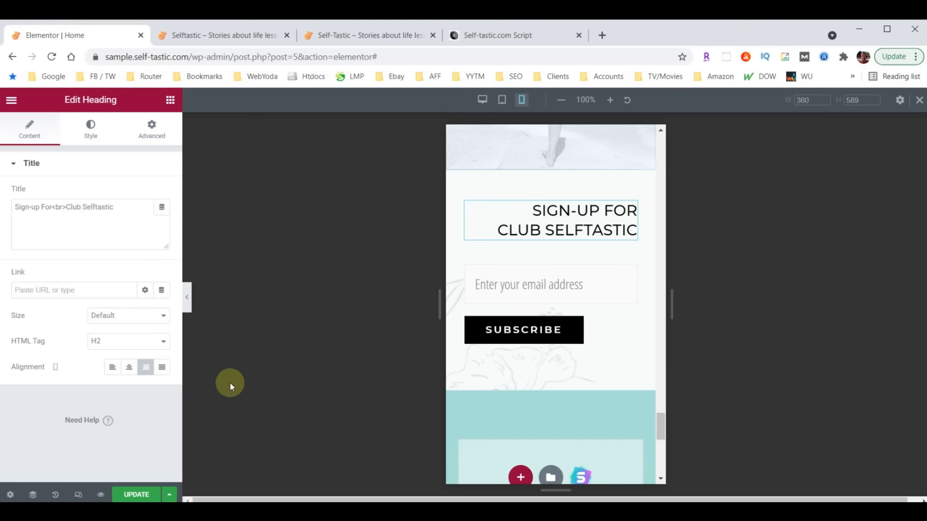
left_click(129, 372)
scroll(519, 357, "down", 2)
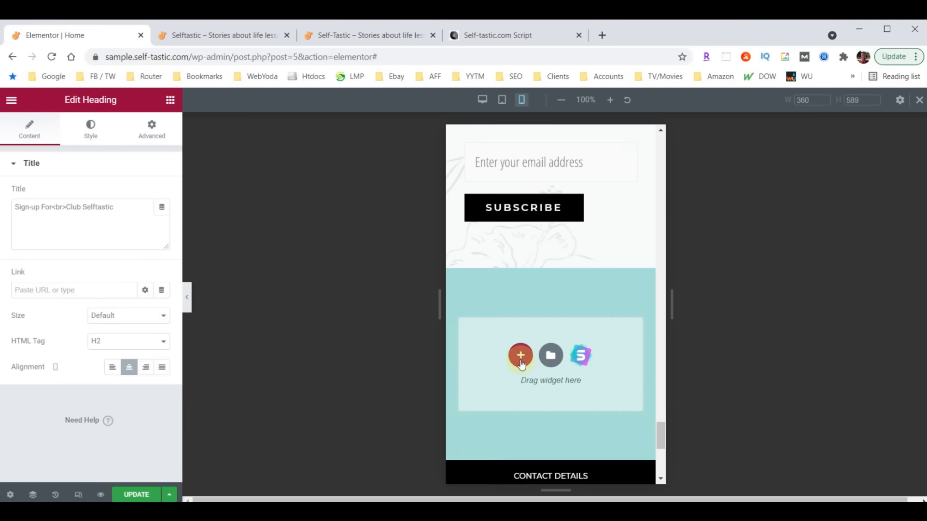
scroll(531, 300, "up", 1)
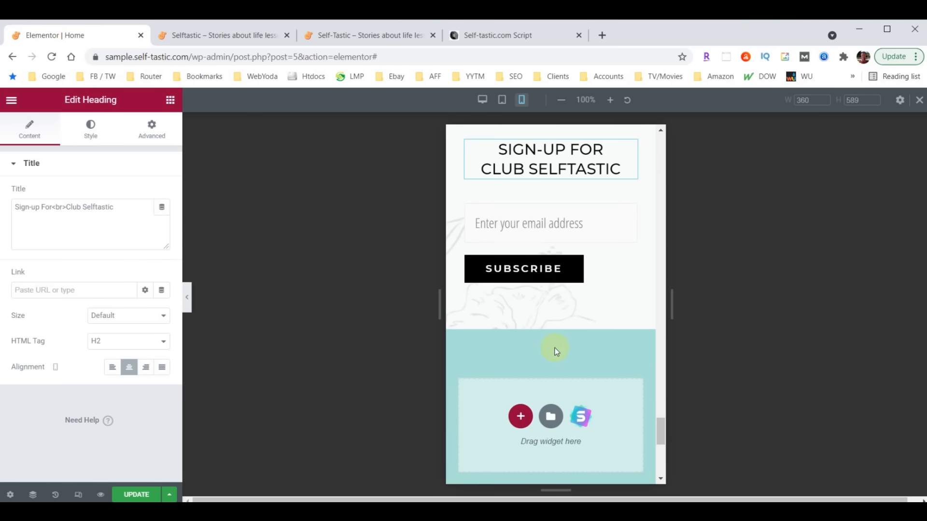
scroll(556, 351, "down", 5)
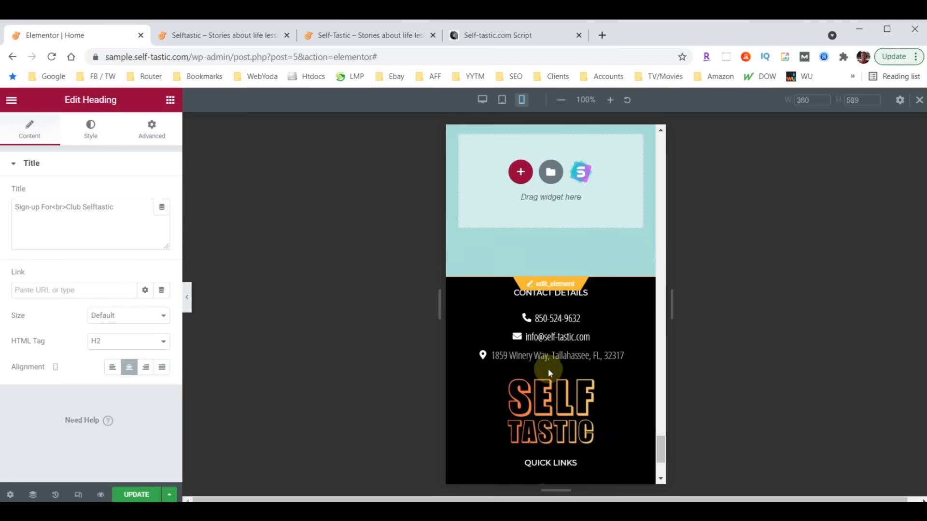
scroll(574, 361, "up", 2)
scroll(574, 361, "up", 2)
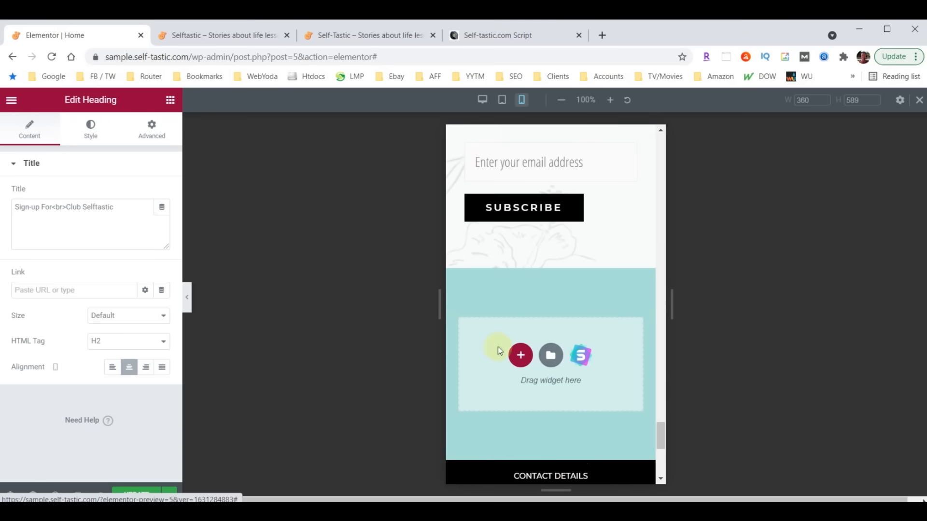
- Collapse the editor panel, scroll the mobile preview up to the hero, then restore the panel
left_click(187, 300)
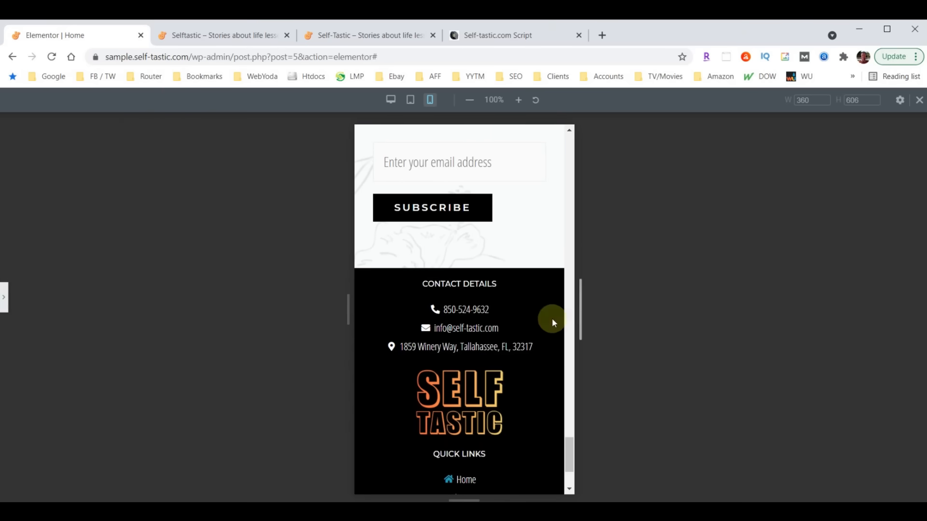
scroll(467, 331, "up", 2)
scroll(468, 331, "up", 10)
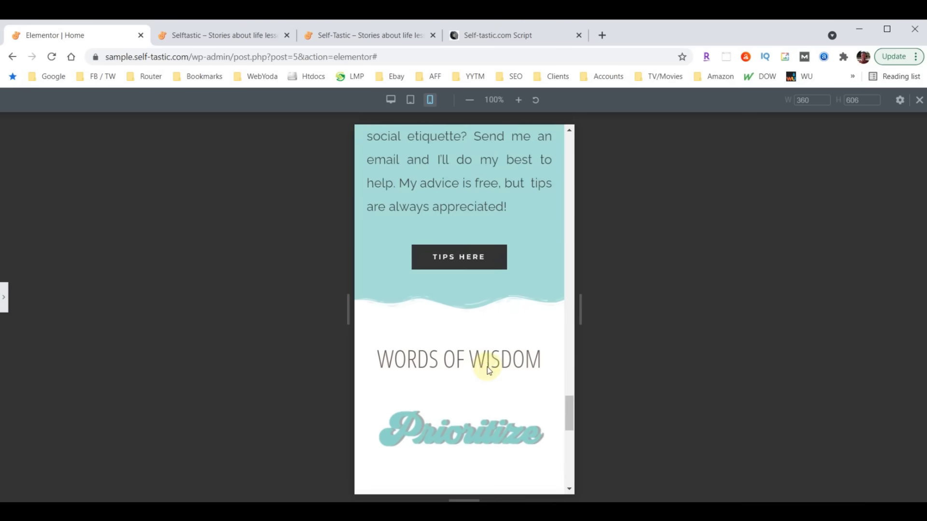
scroll(485, 374, "up", 10)
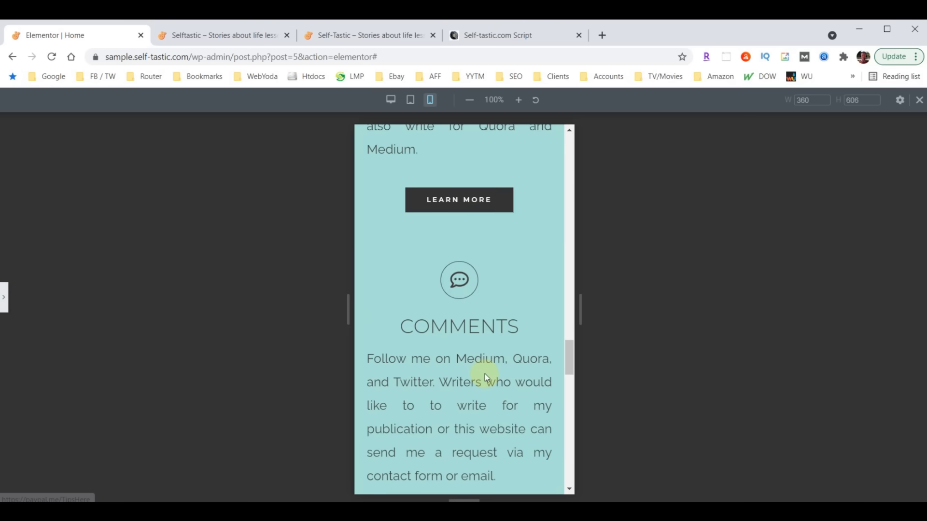
scroll(483, 368, "up", 10)
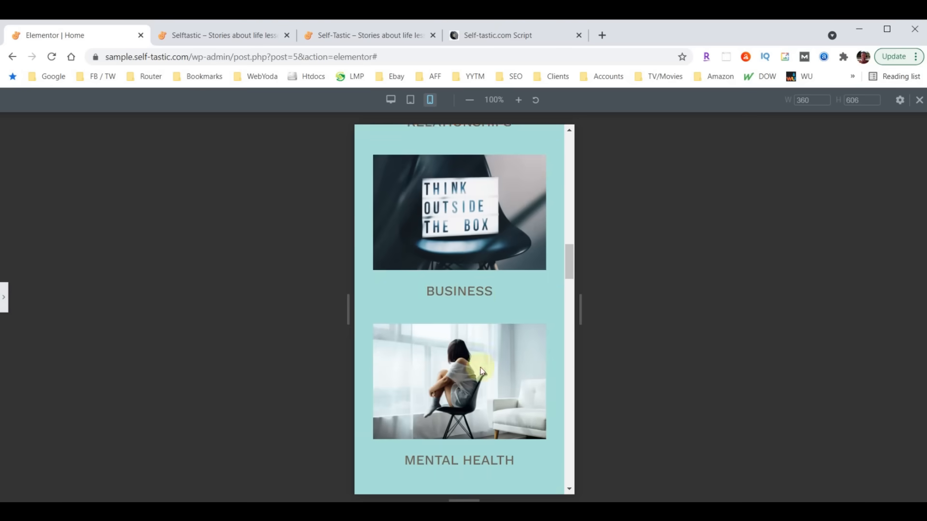
scroll(481, 370, "up", 10)
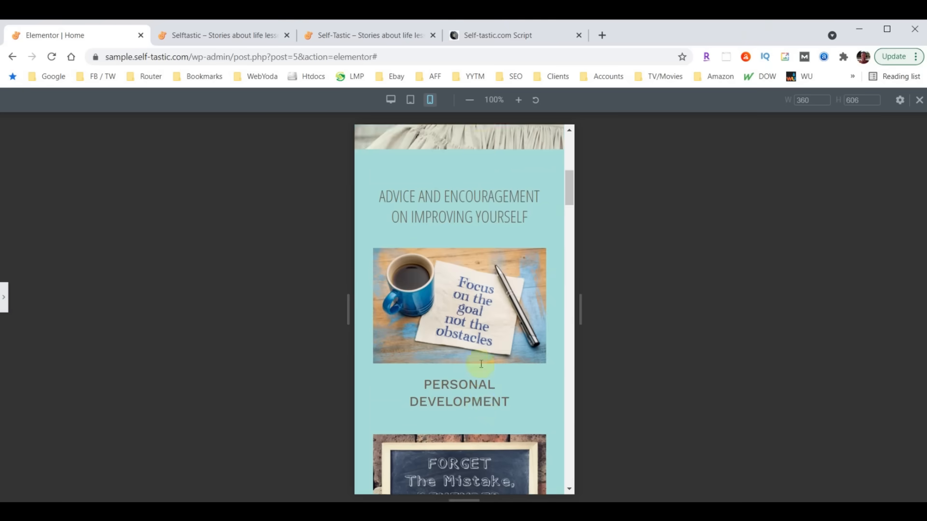
scroll(482, 368, "up", 3)
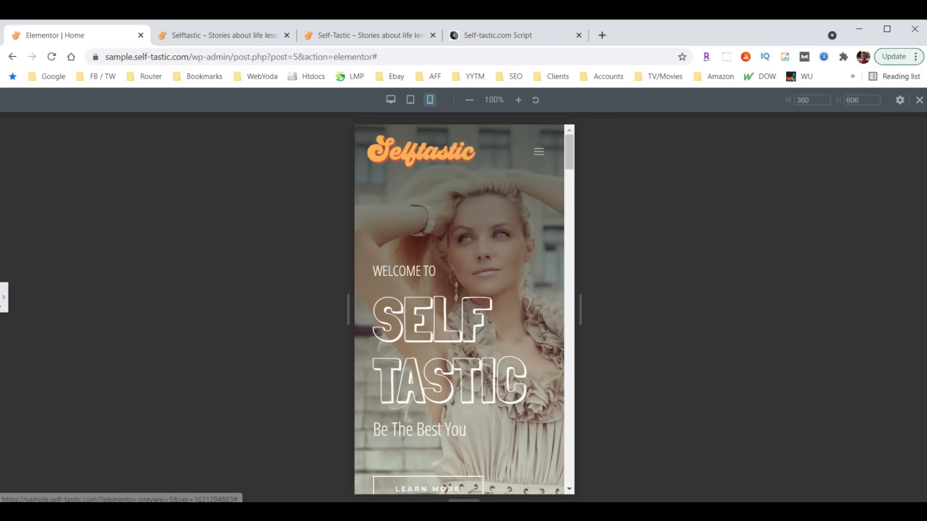
left_click(4, 298)
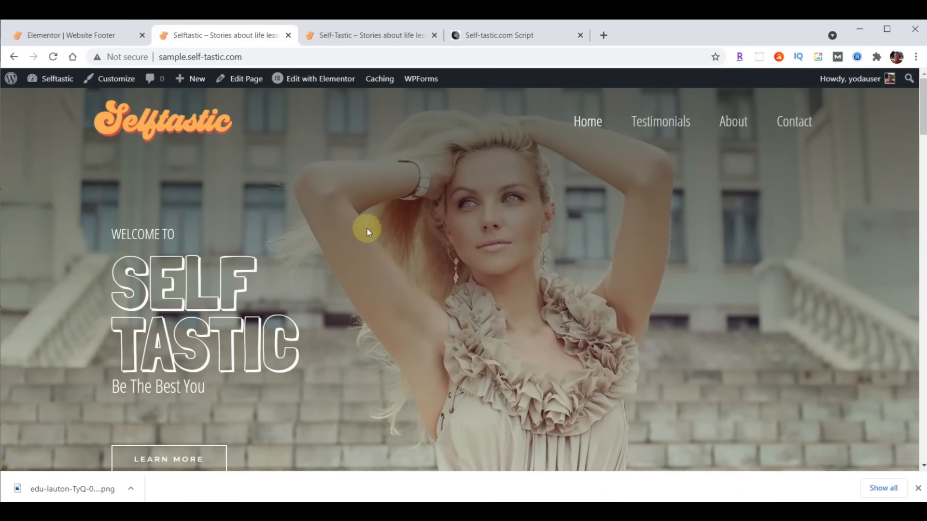
- Exit the Website Footer editor to the dashboard and open BackupBuddy's Backups page
left_click(56, 38)
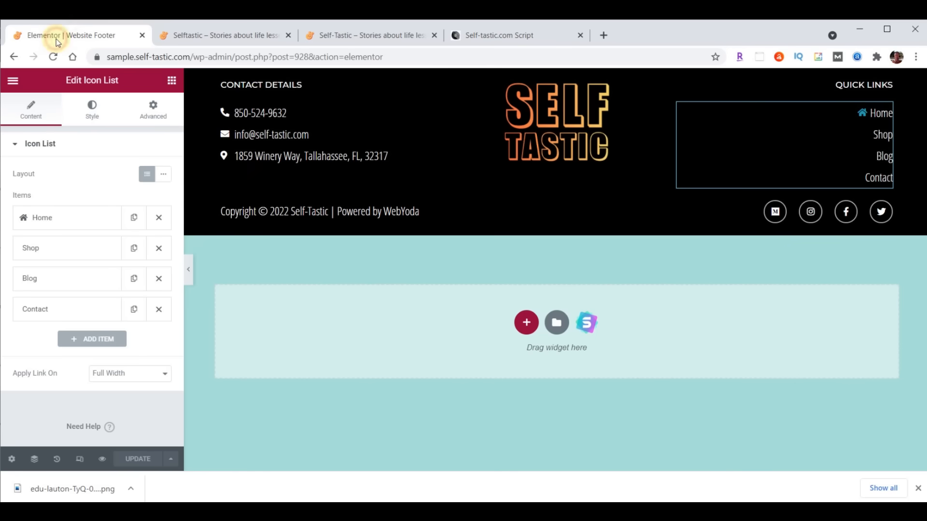
left_click(12, 80)
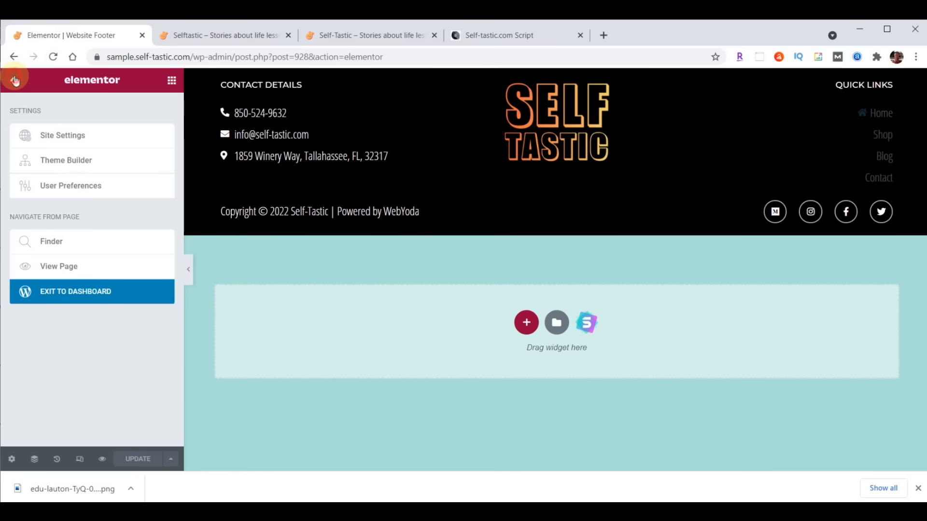
left_click(64, 295)
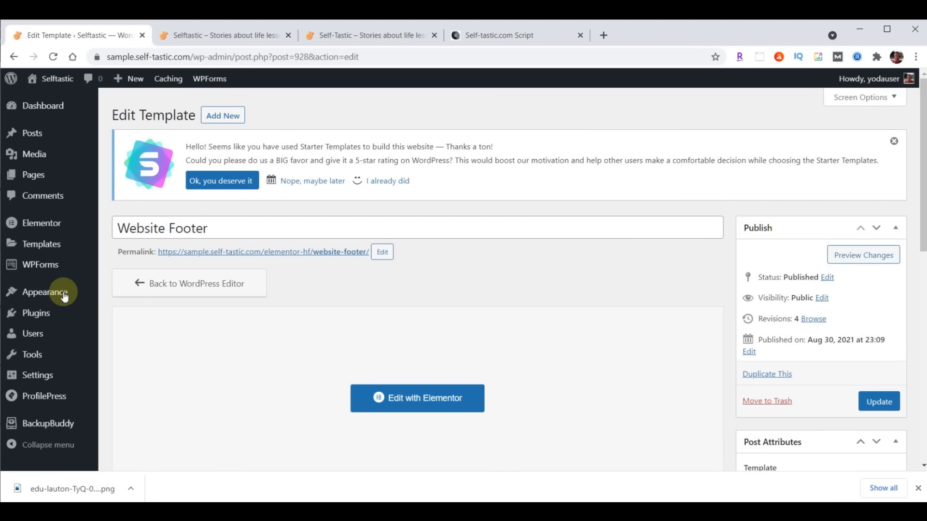
left_click(49, 424)
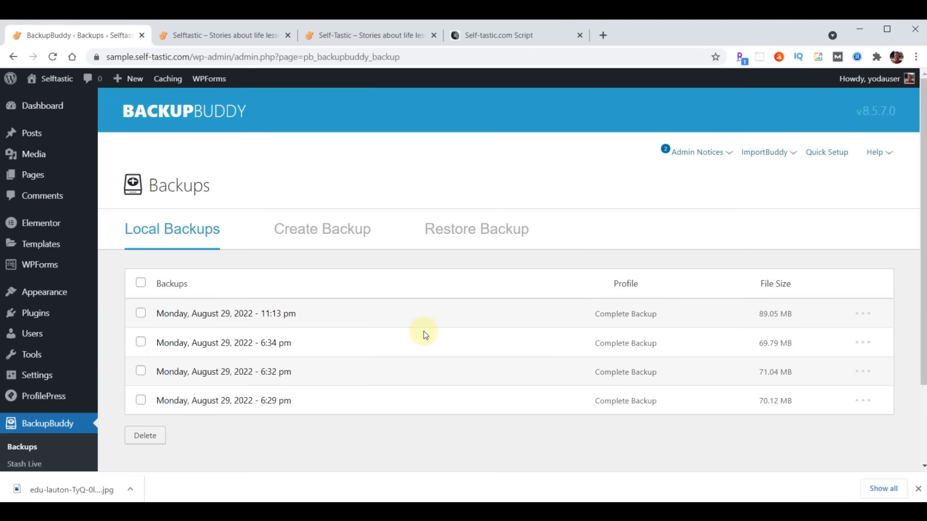
- Run a Complete Backup, download the 89.05 MB backup zip, and go back to the Dashboard
left_click(339, 231)
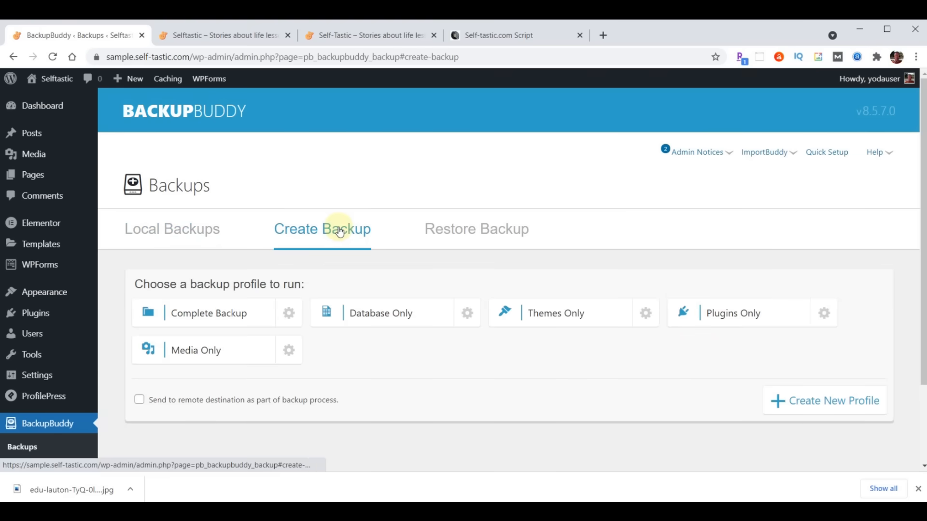
left_click(215, 314)
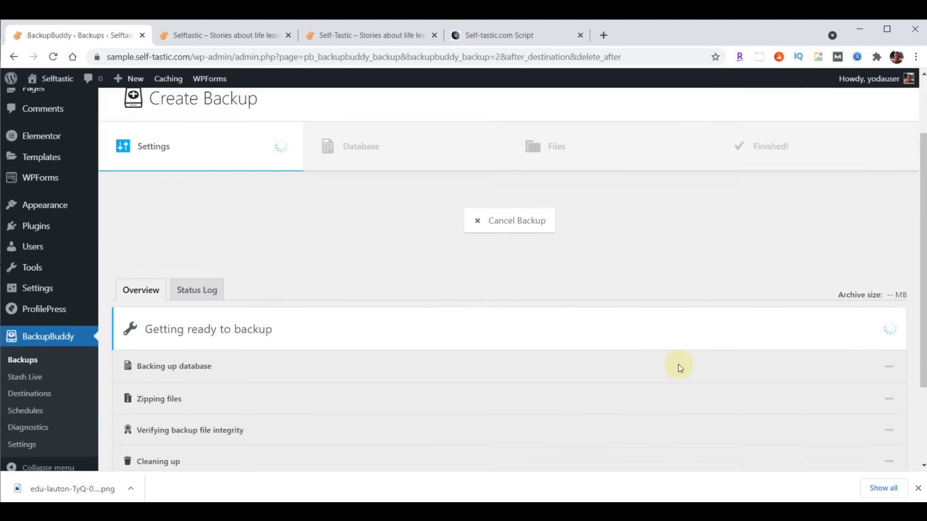
scroll(679, 365, "down", 3)
scroll(679, 365, "down", 1)
scroll(679, 364, "down", 1)
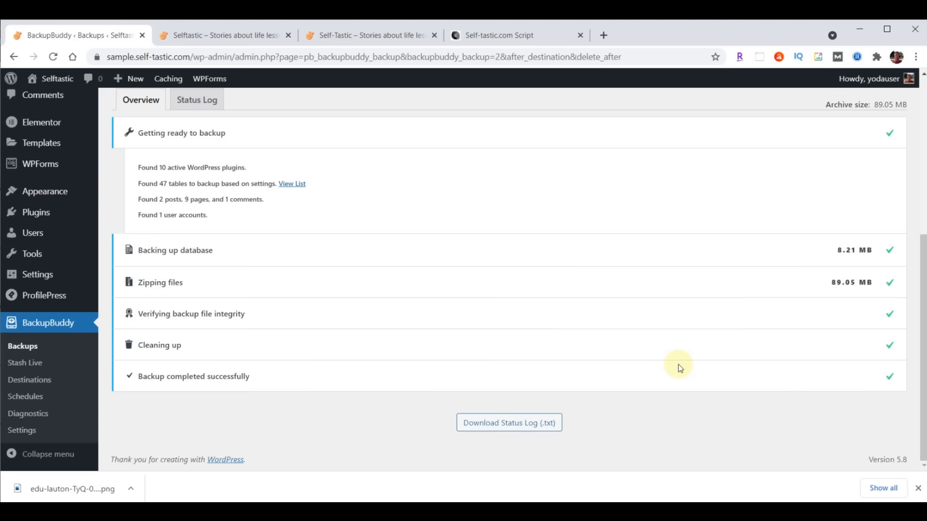
scroll(645, 352, "up", 6)
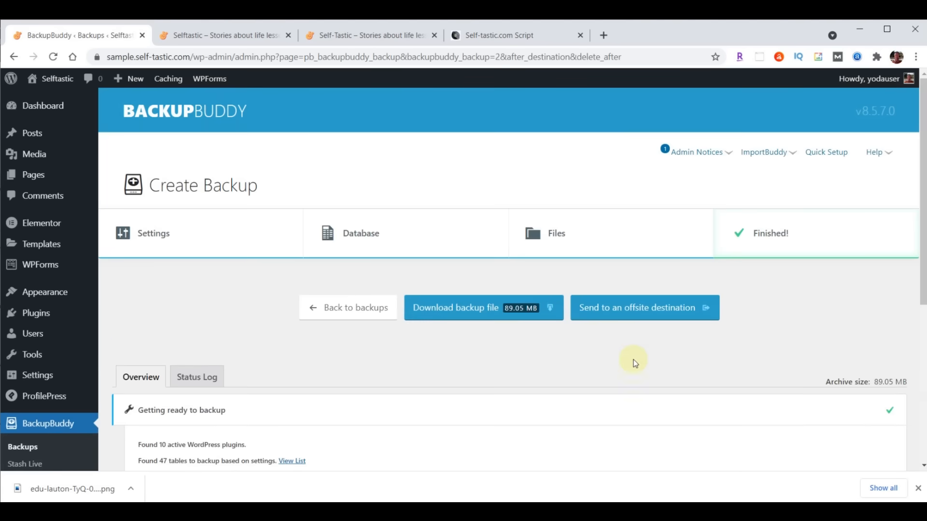
left_click(481, 315)
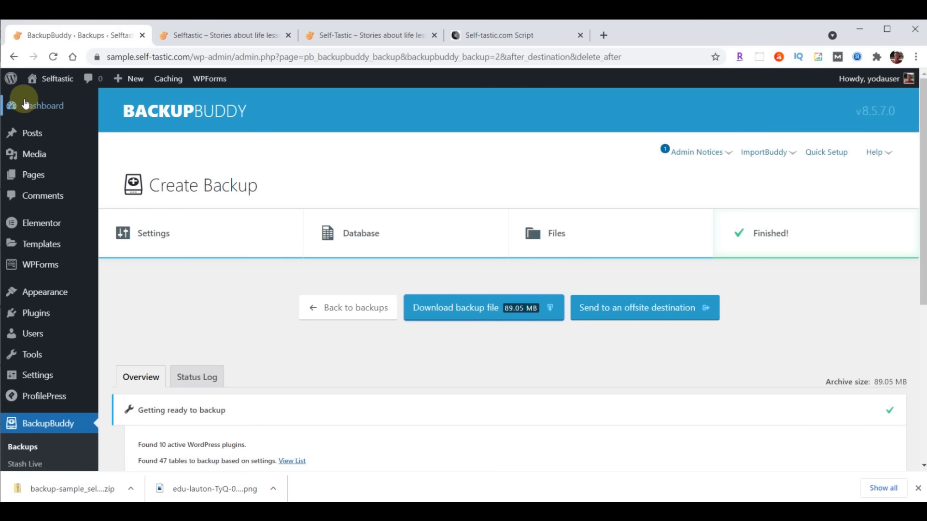
left_click(44, 107)
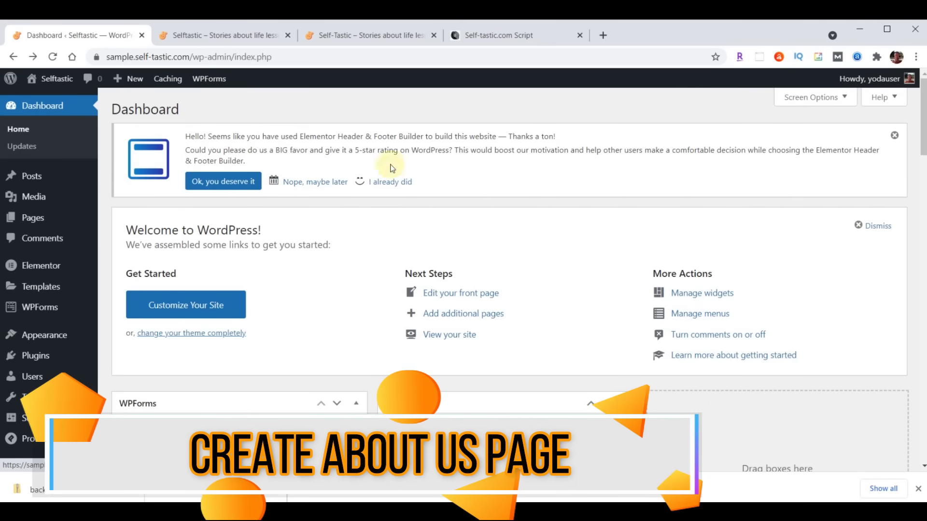
- Dismiss the downloads bar and open the About page via Pages > Edit with Elementor
left_click(919, 489)
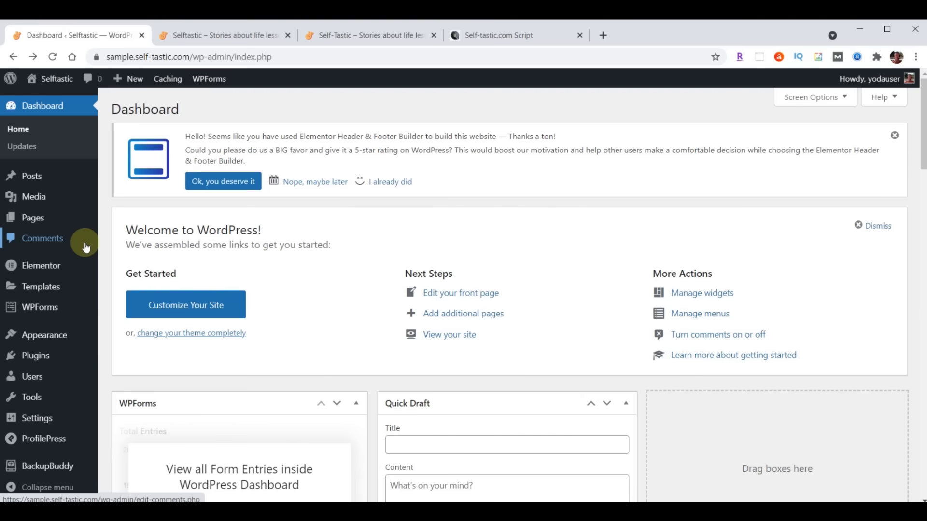
mouse_move(37, 221)
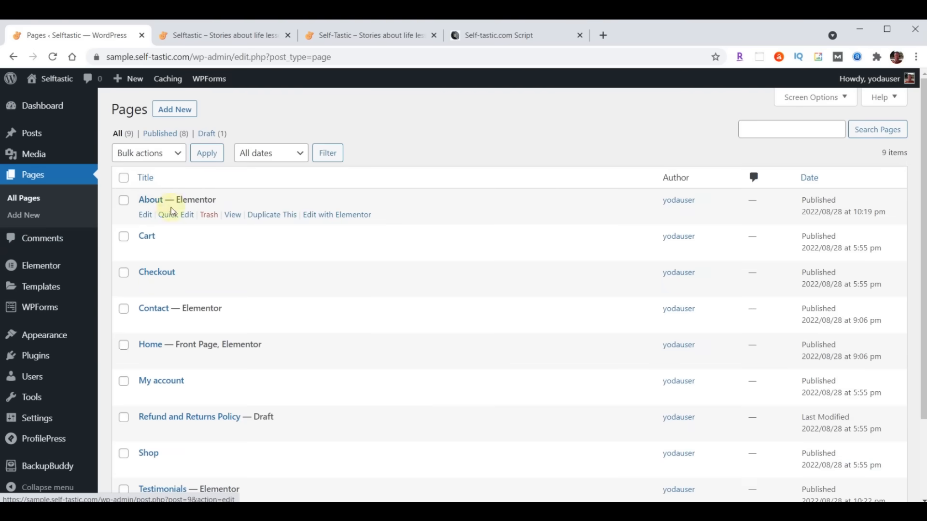
left_click(317, 216)
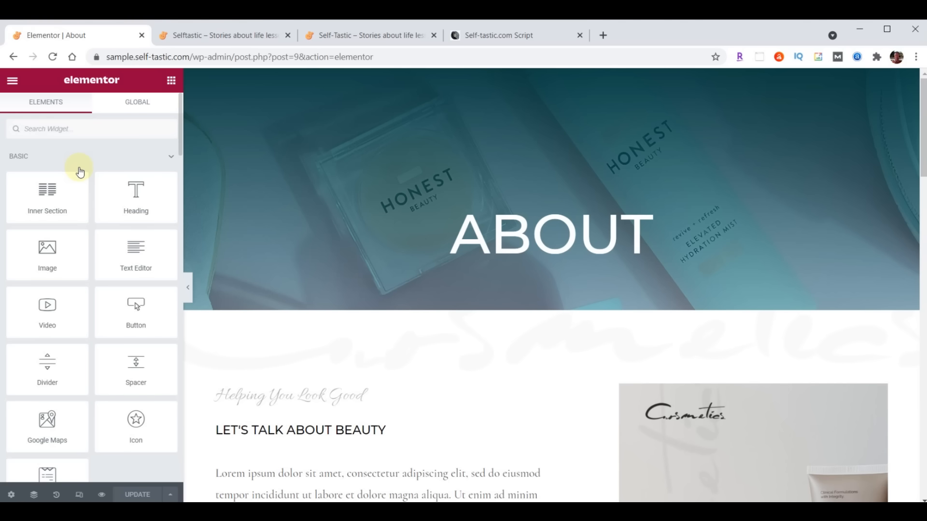
- Browse the live Selftastic About page, then switch back to the 'Elementor | About' tab
left_click(357, 36)
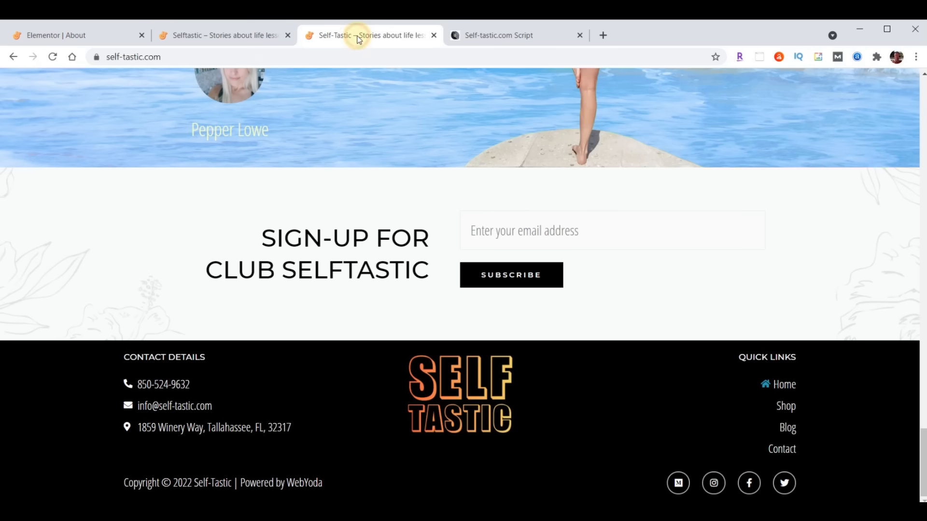
scroll(674, 375, "up", 3)
scroll(673, 369, "up", 15)
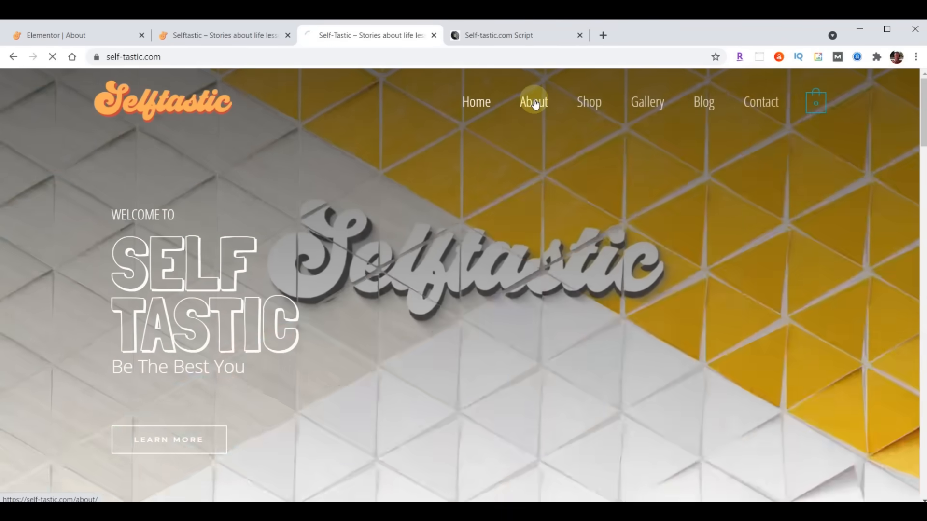
left_click(534, 100)
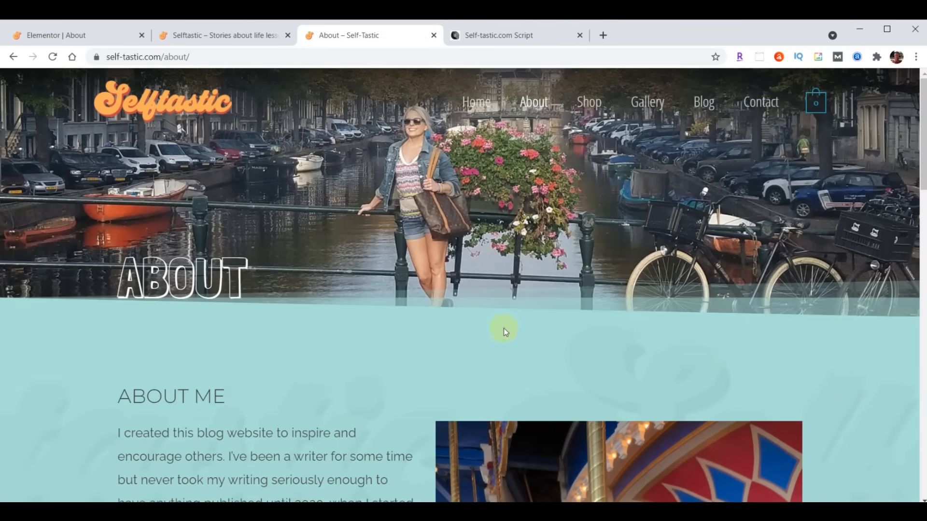
scroll(579, 195, "down", 6)
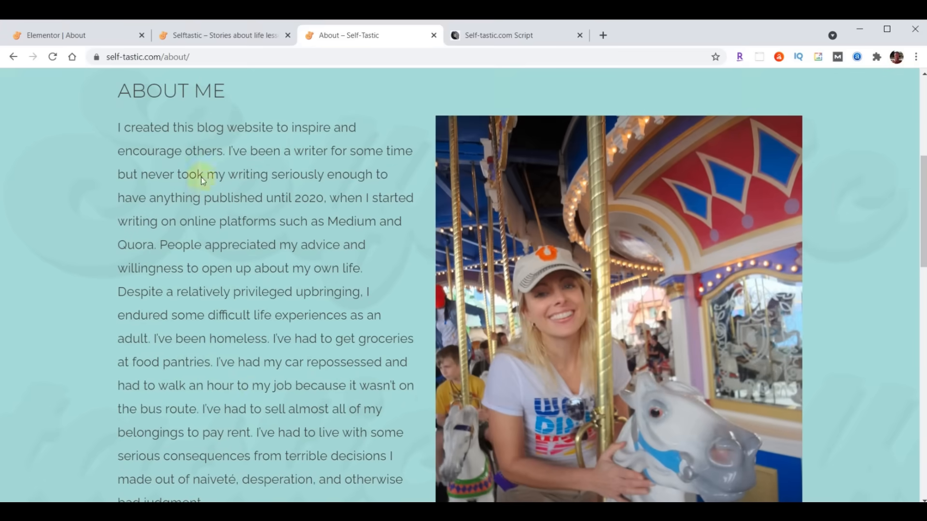
scroll(270, 368, "down", 4)
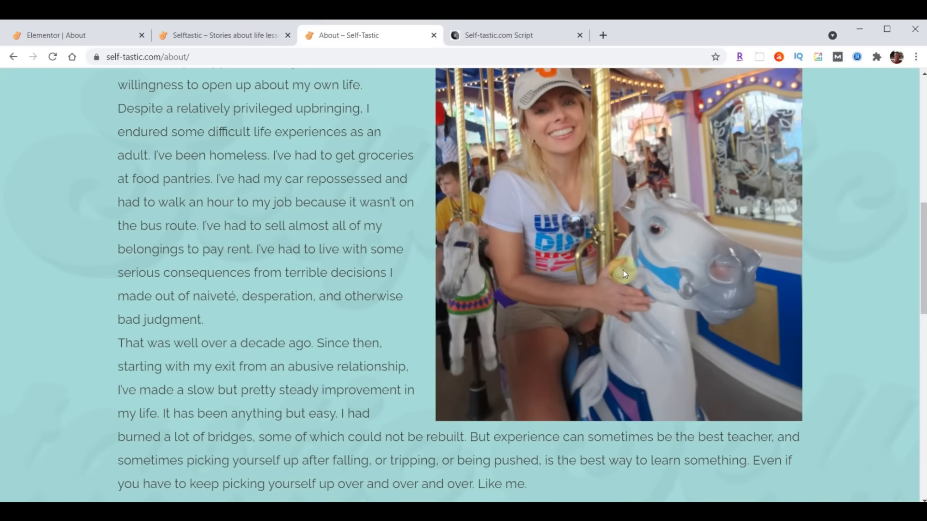
scroll(263, 367, "up", 4)
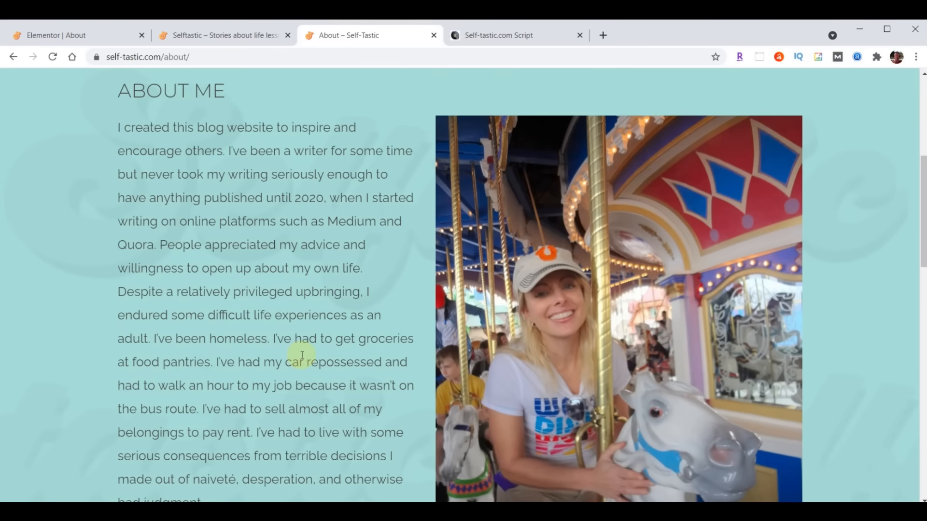
scroll(304, 360, "up", 6)
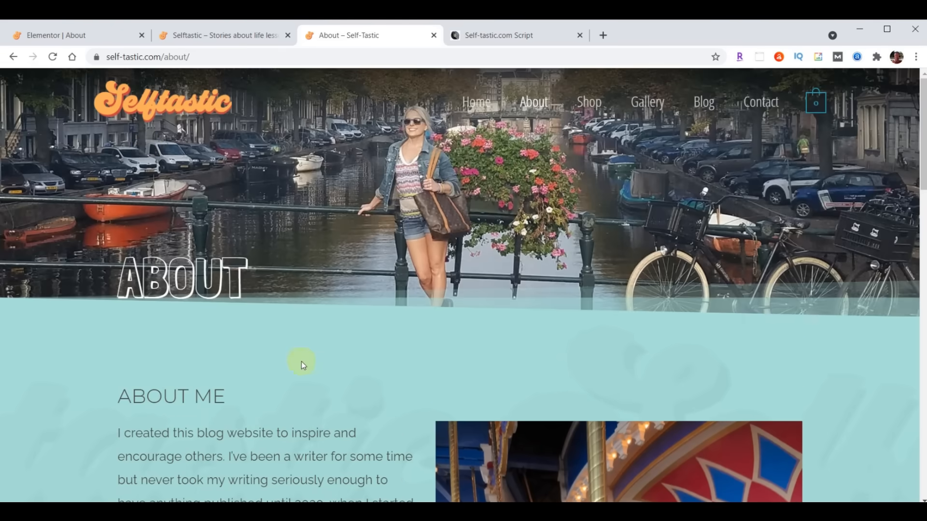
left_click(69, 35)
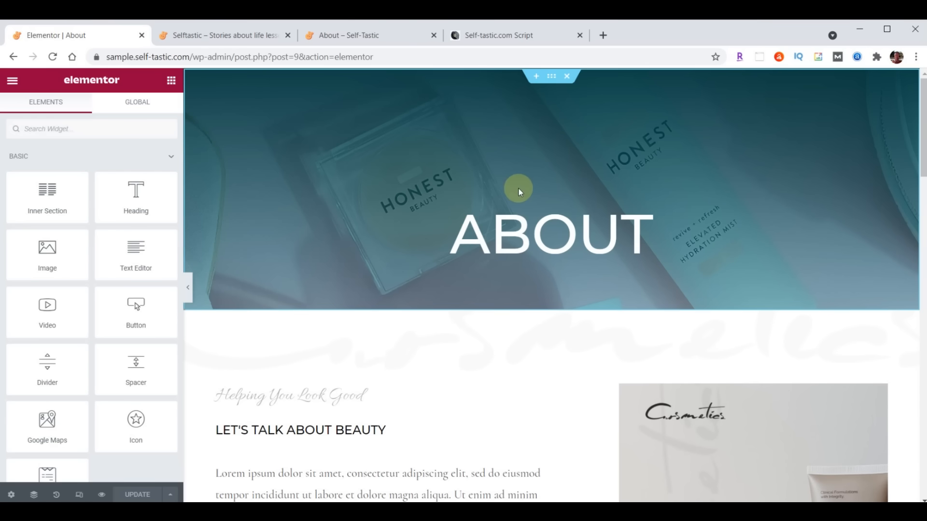
- Upload header-about.jpg and set it as the About hero section's background image
left_click(551, 77)
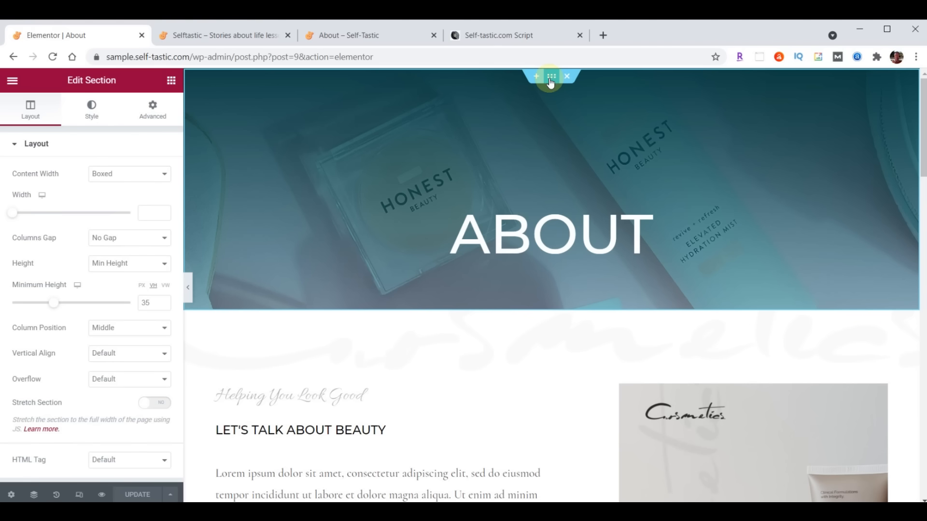
left_click(92, 112)
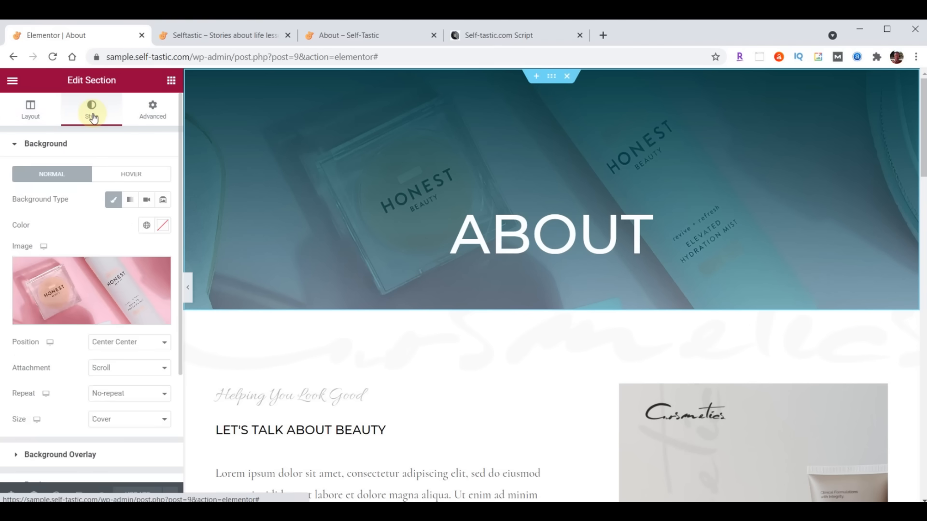
left_click(96, 290)
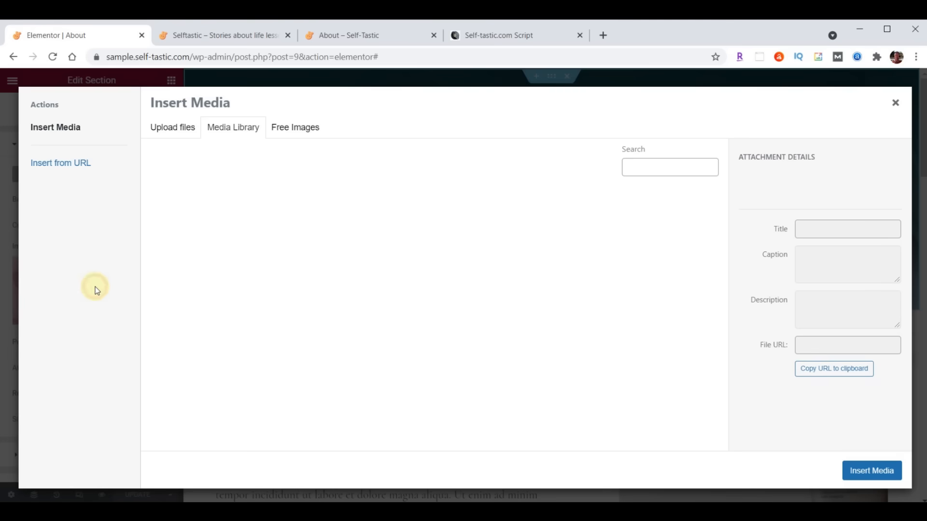
key("alt+Tab")
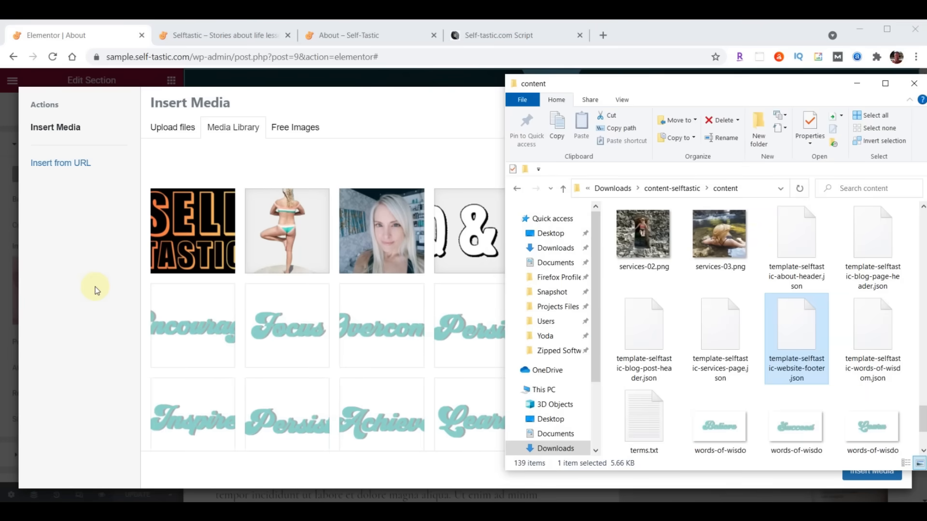
scroll(752, 317, "up", 10)
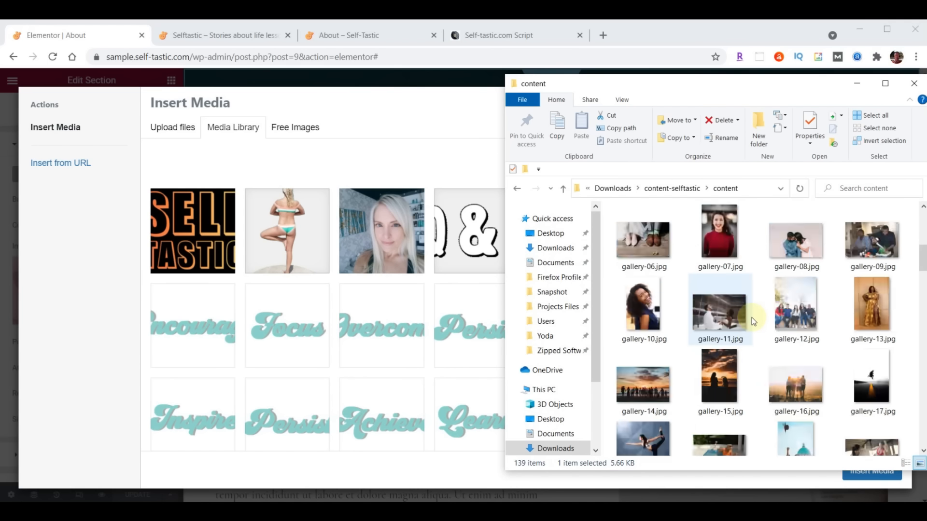
scroll(752, 318, "up", 5)
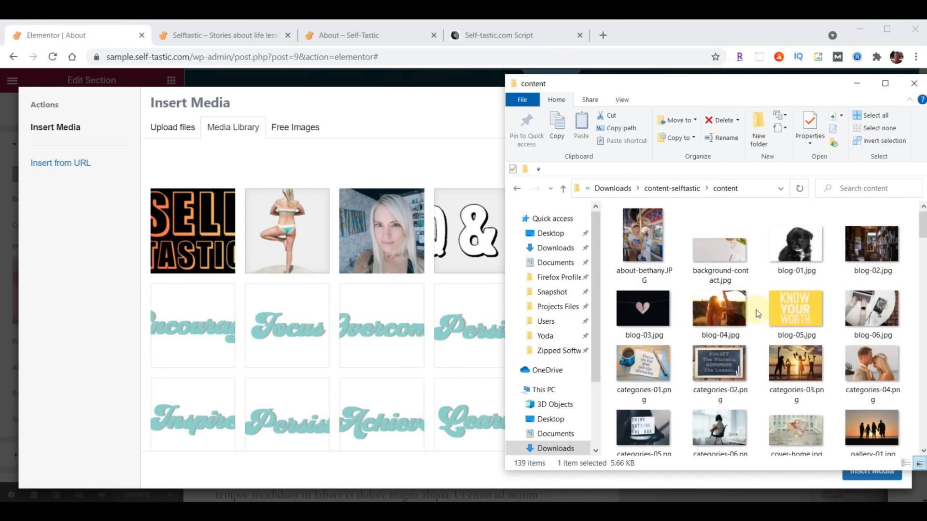
scroll(756, 309, "down", 5)
scroll(756, 309, "down", 5)
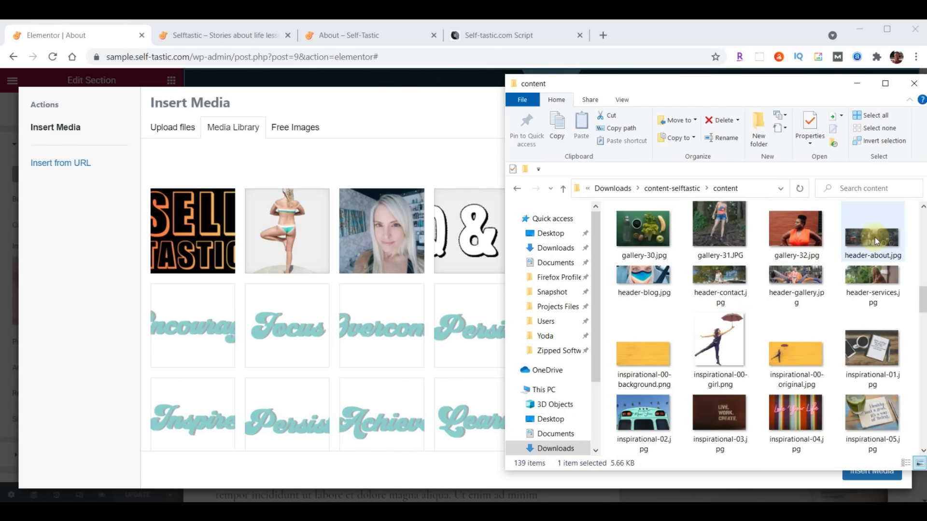
left_click_drag(876, 241, 333, 284)
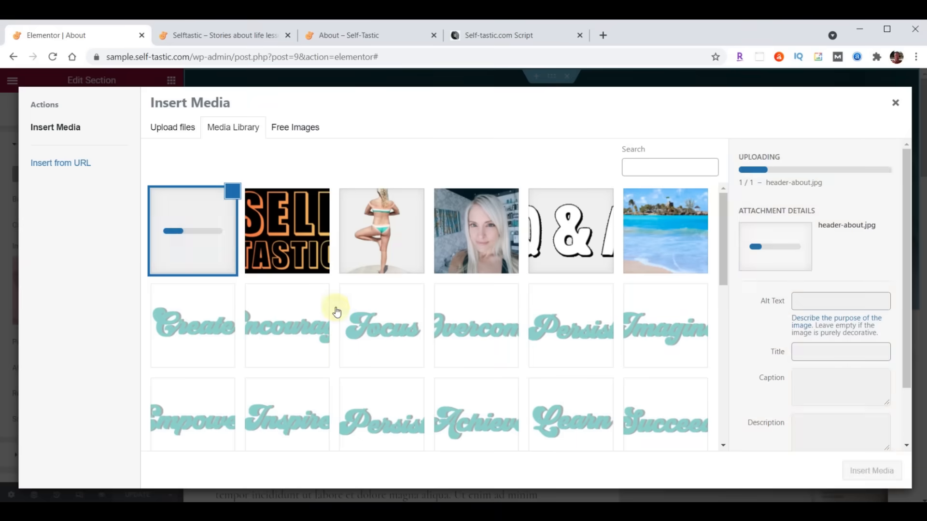
left_click(877, 476)
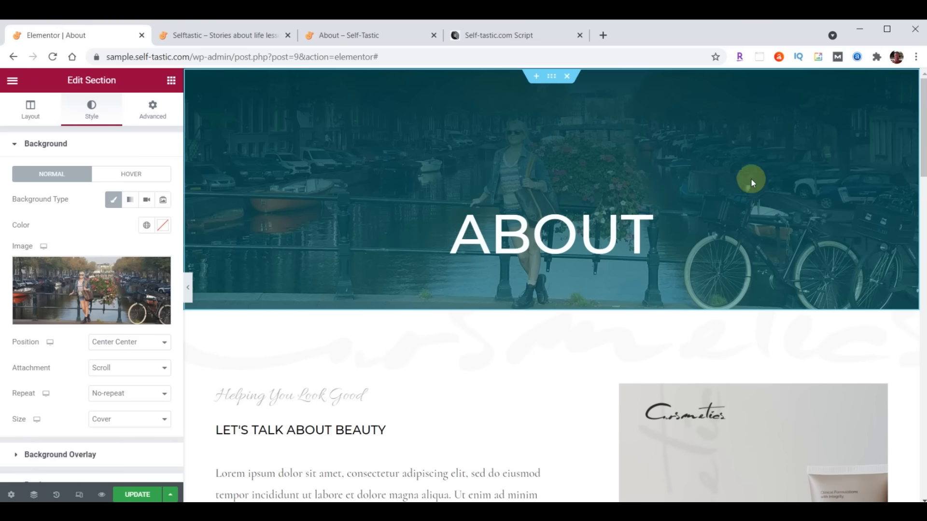
- Make the hero overlay gradient run from translucent black #000000B3 to transparent #033B3F00
scroll(103, 281, "down", 2)
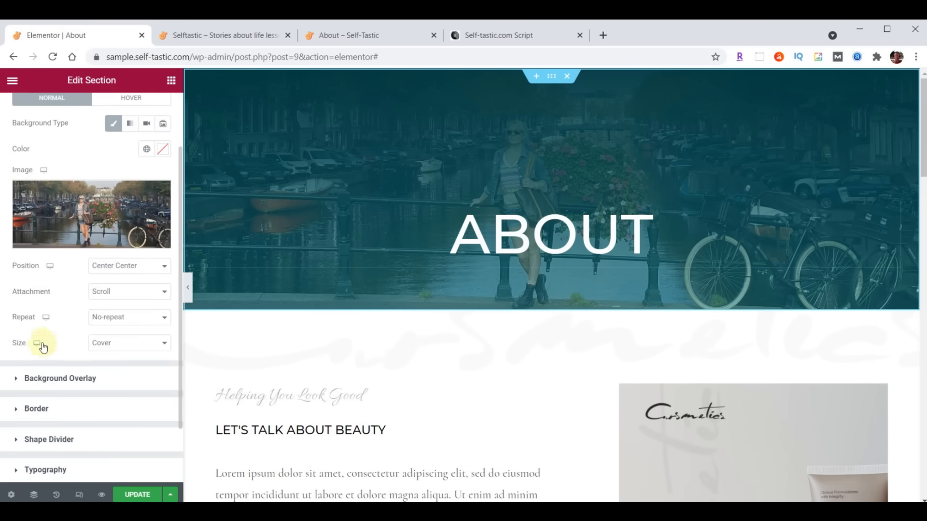
left_click(16, 379)
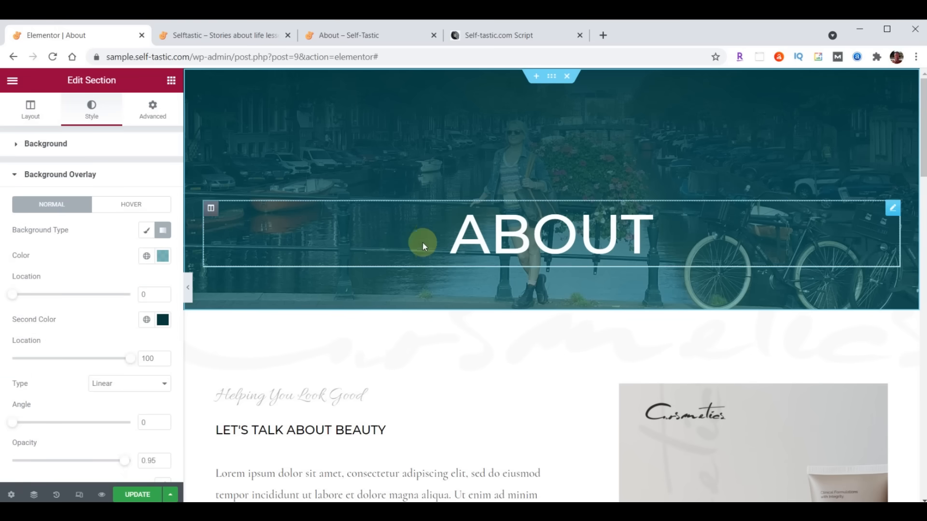
left_click(164, 261)
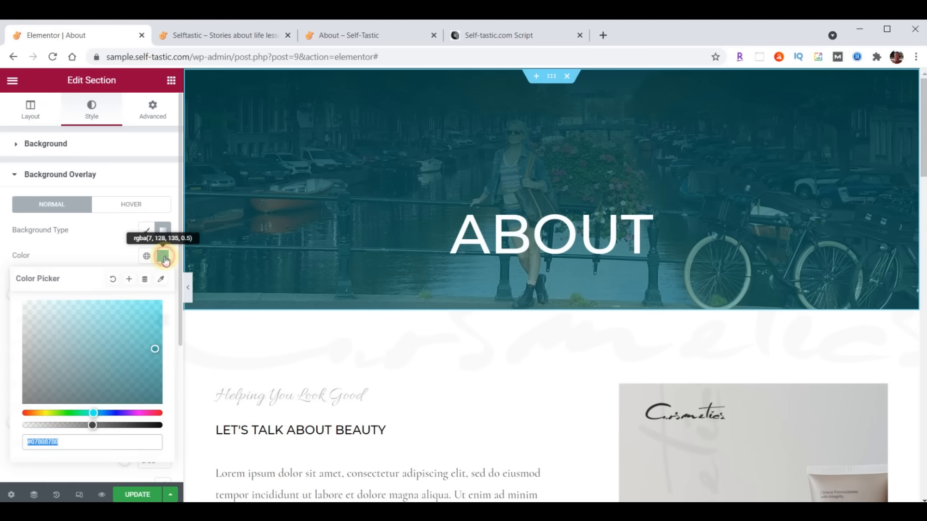
type("#000000B3")
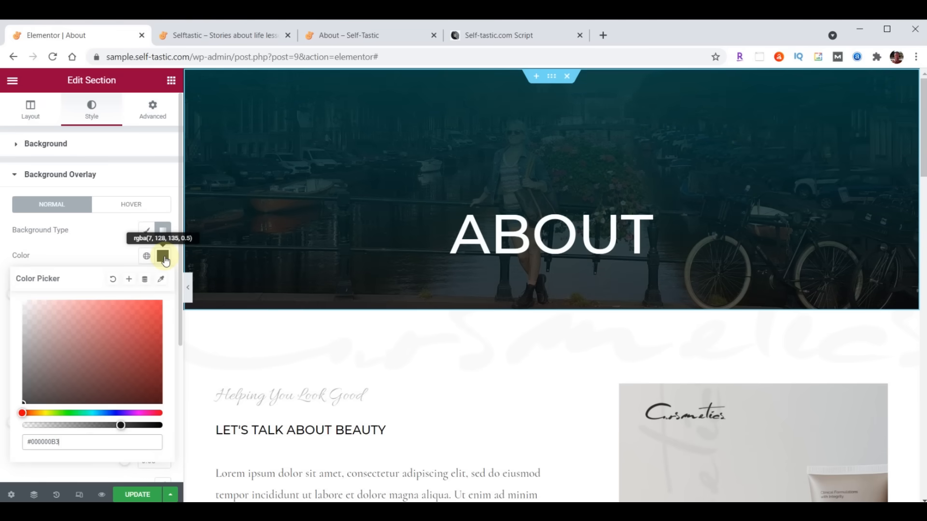
left_click(164, 261)
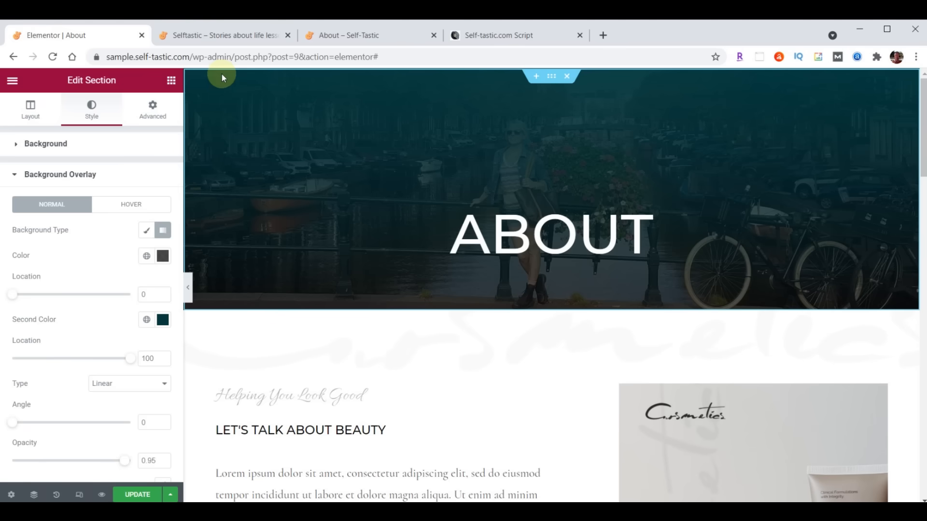
left_click(163, 320)
left_click(89, 285)
type("00")
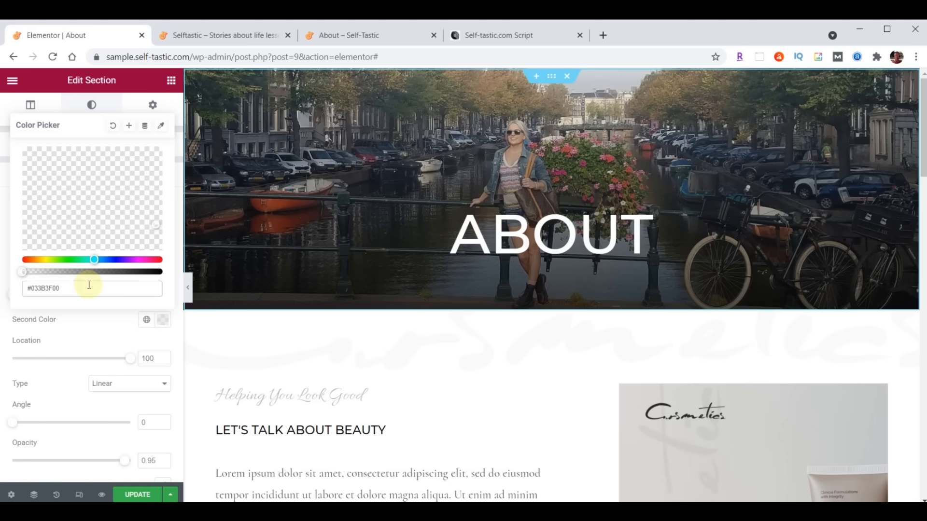
left_click(154, 319)
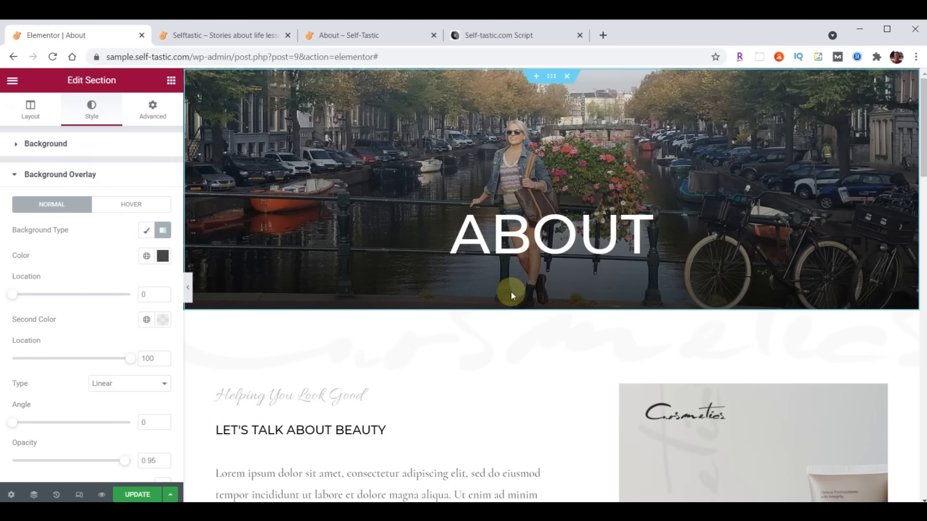
- Set the gradient angle to 180 and the second location to 24, then save
double_click(142, 424)
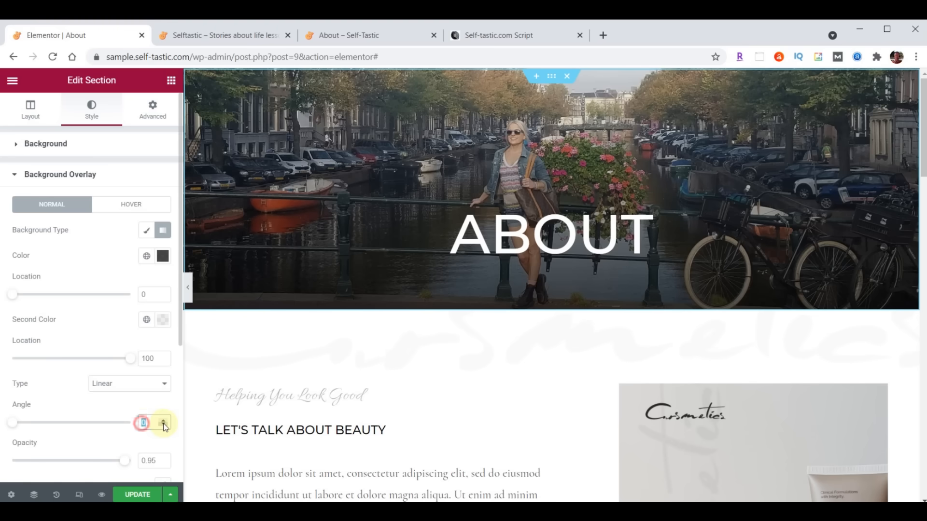
type("180")
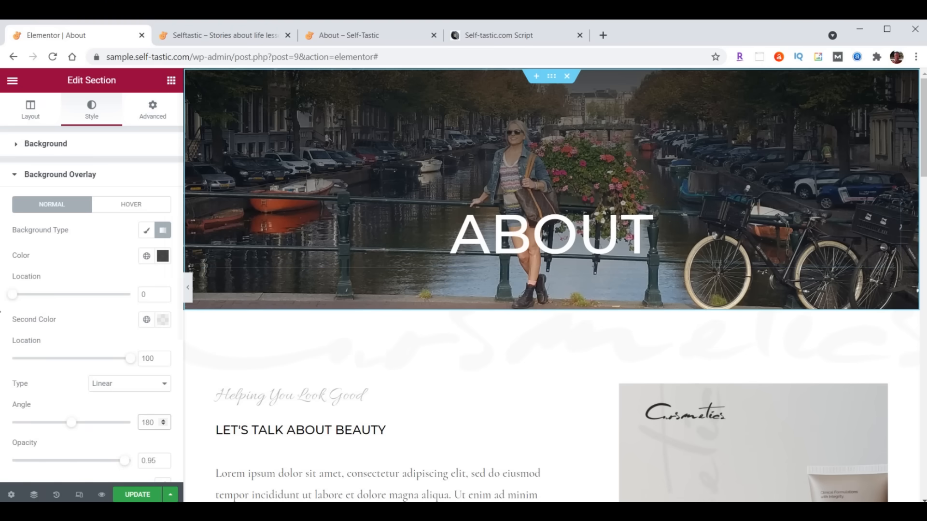
double_click(144, 359)
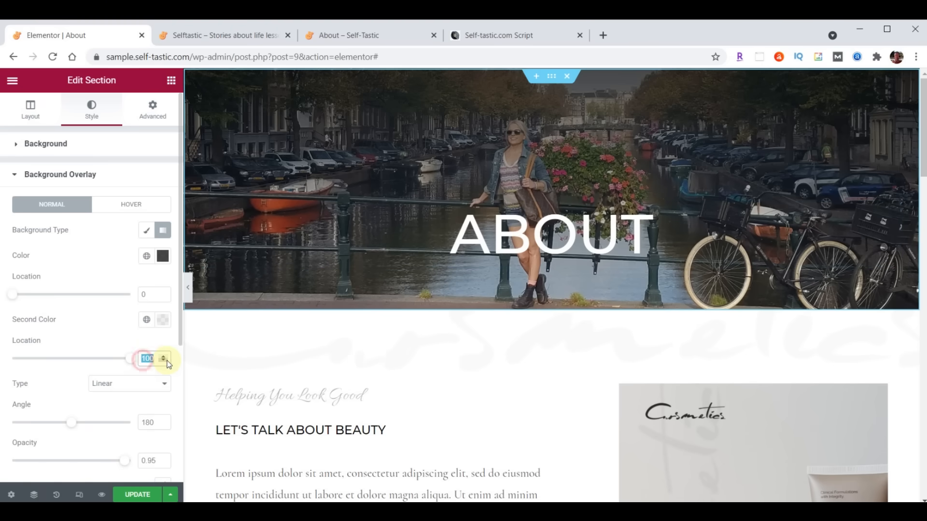
type("24")
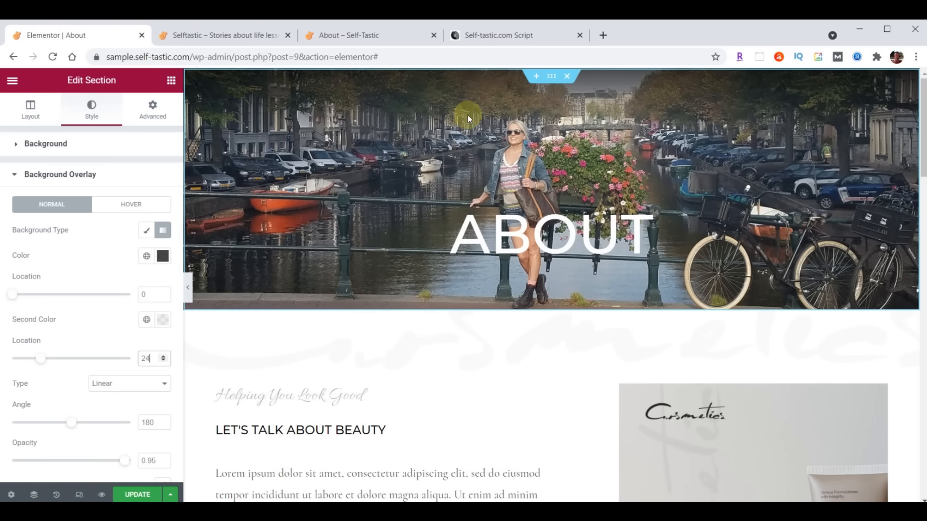
left_click(139, 495)
left_click(227, 36)
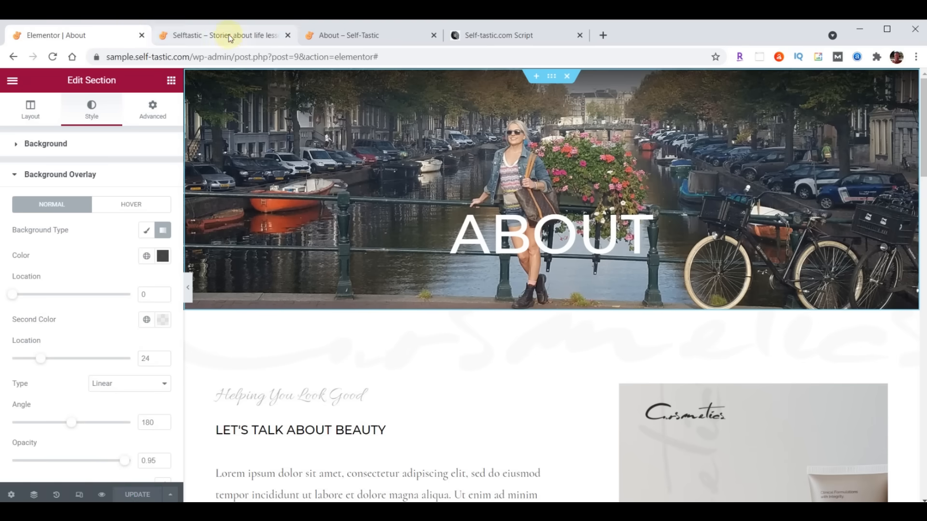
scroll(647, 311, "up", 20)
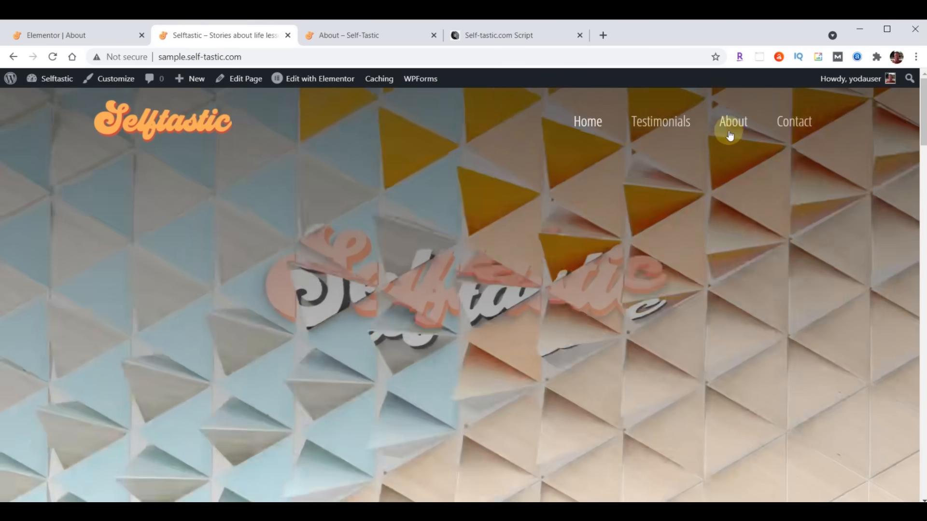
left_click(730, 127)
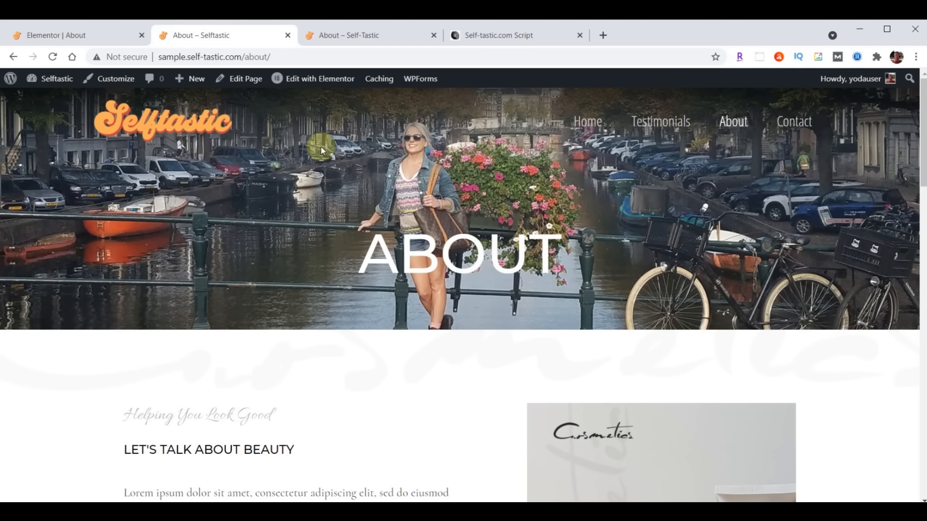
left_click(68, 34)
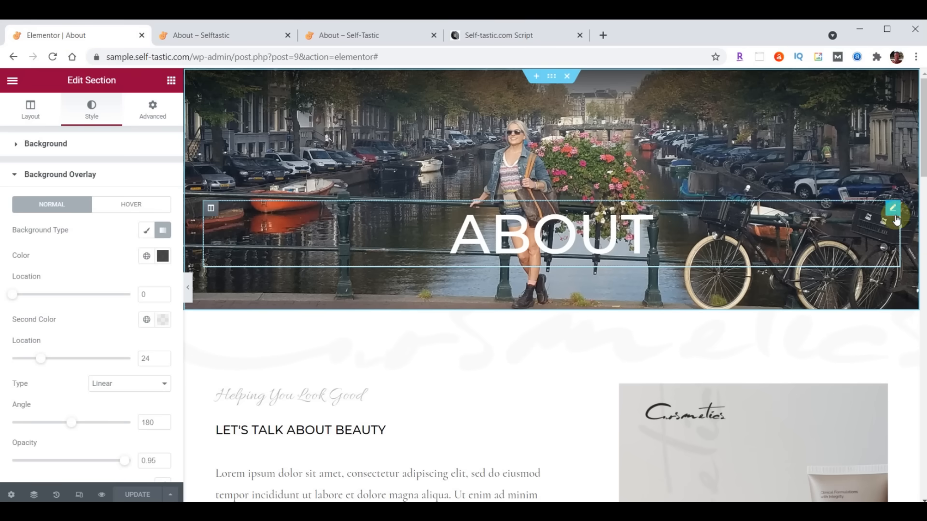
- Left-align the ABOUT heading and set it in Londrina Shadow at size 90
left_click(894, 211)
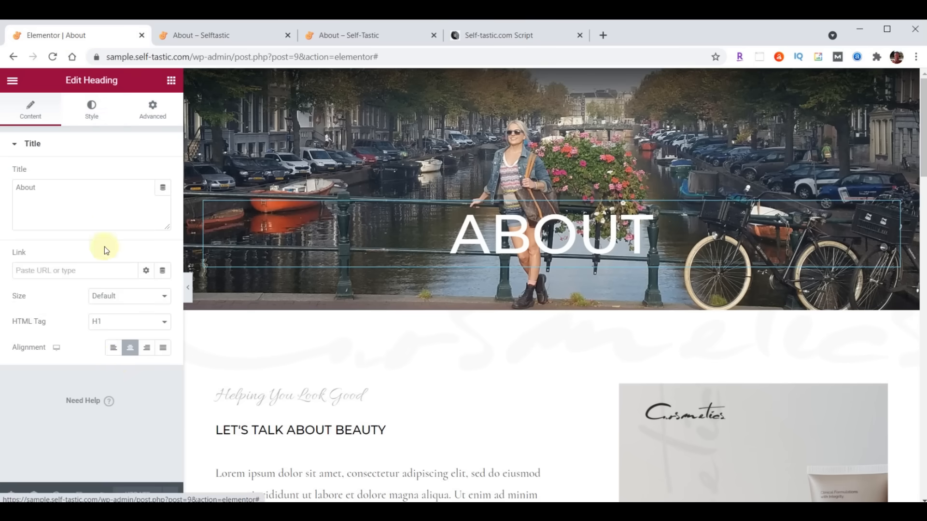
left_click(113, 351)
left_click(92, 110)
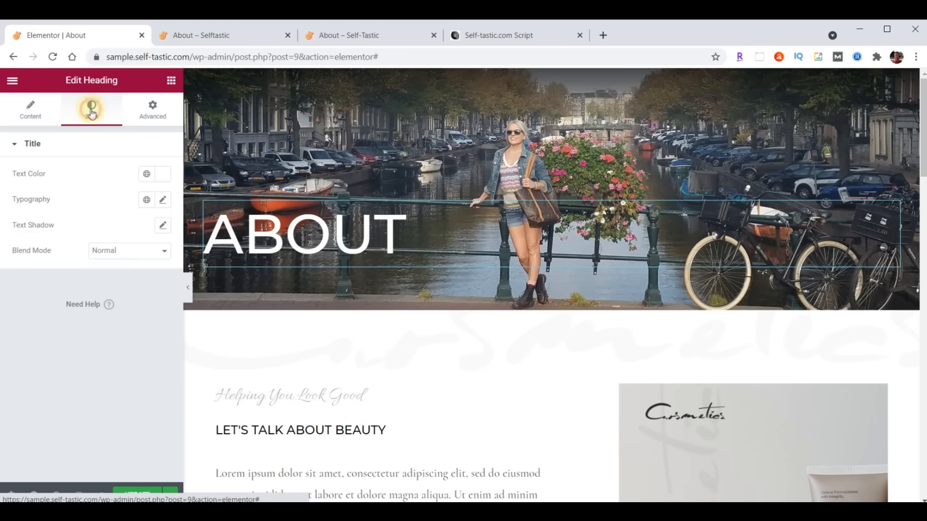
left_click(161, 175)
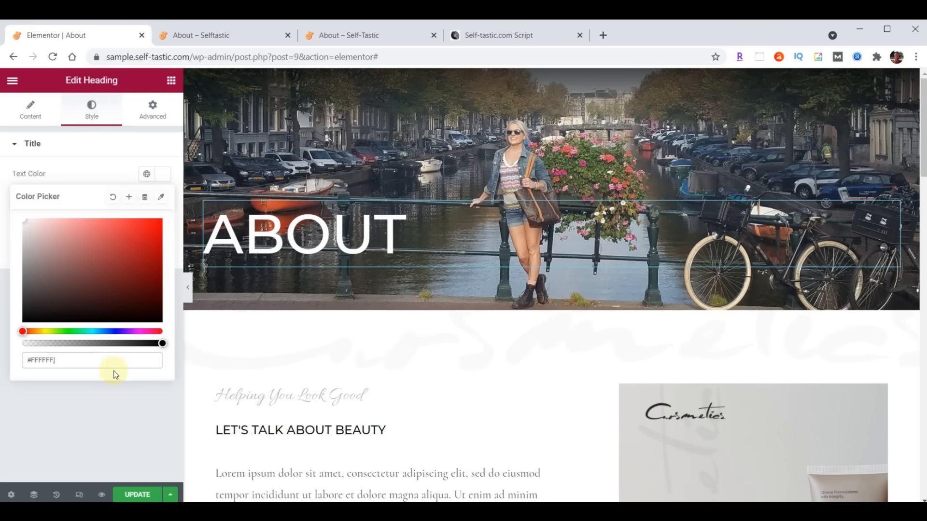
left_click(167, 175)
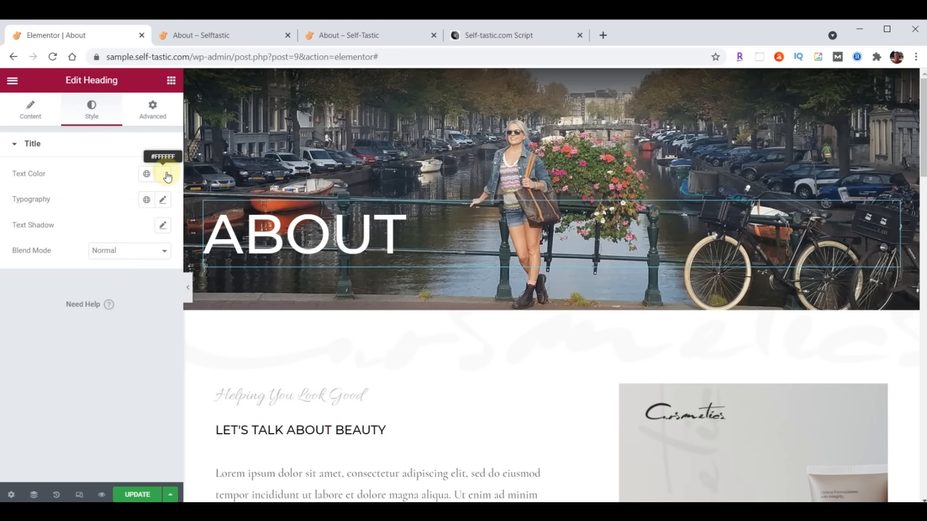
left_click(163, 199)
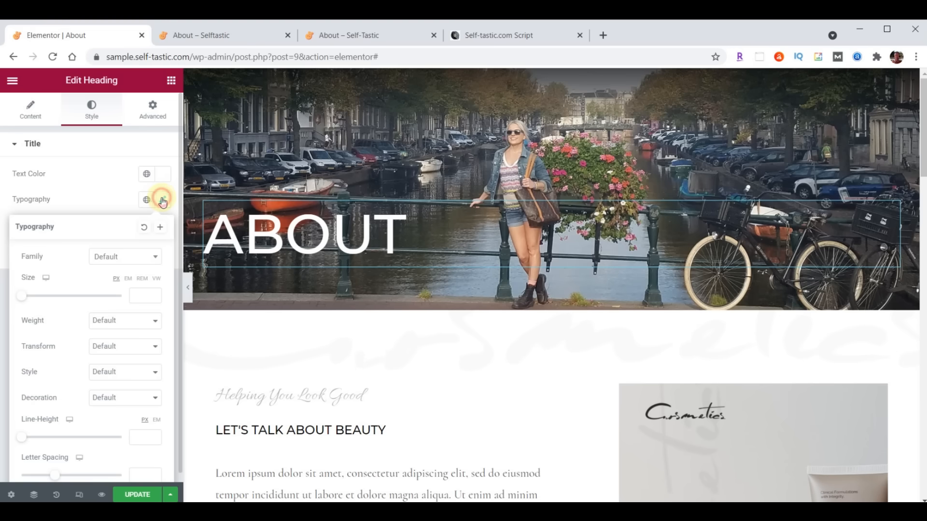
left_click(112, 257)
type("Londrina")
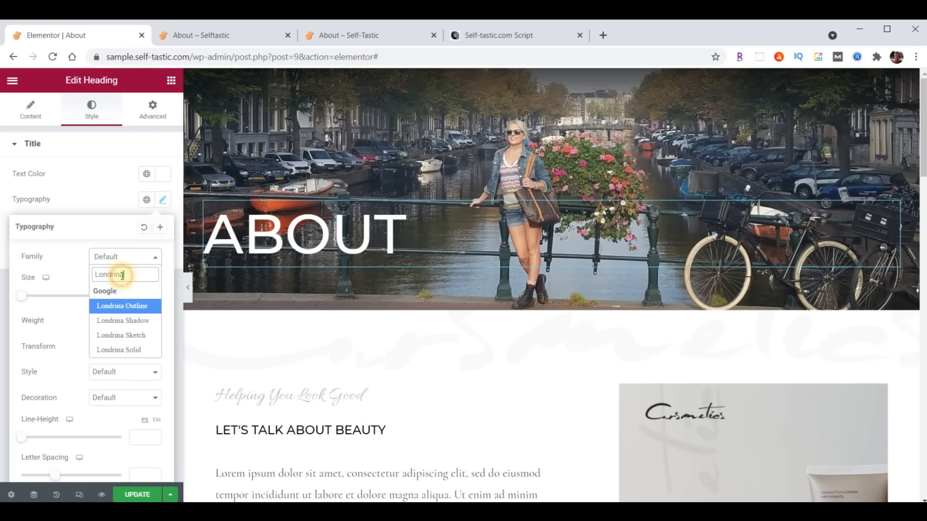
left_click(121, 322)
left_click(139, 295)
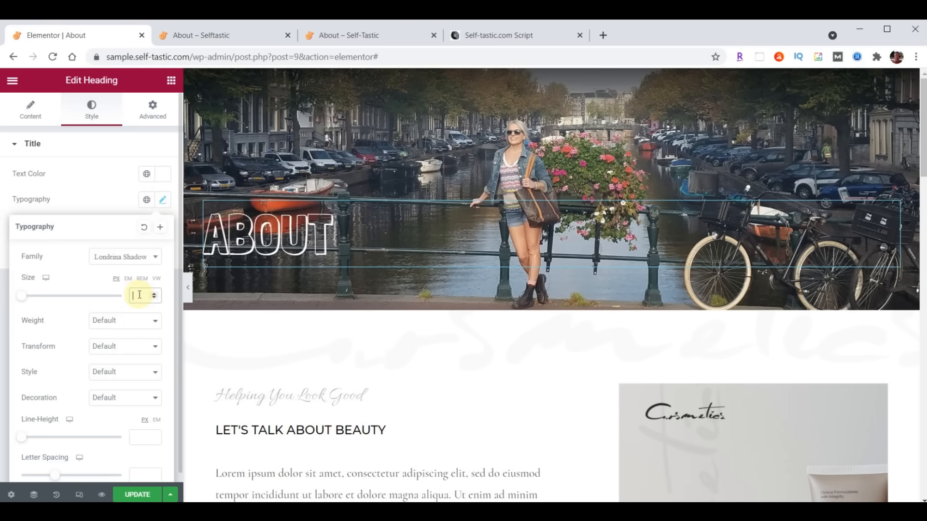
- Give the heading 150 top padding, save, and check it on the live About page
left_click(159, 118)
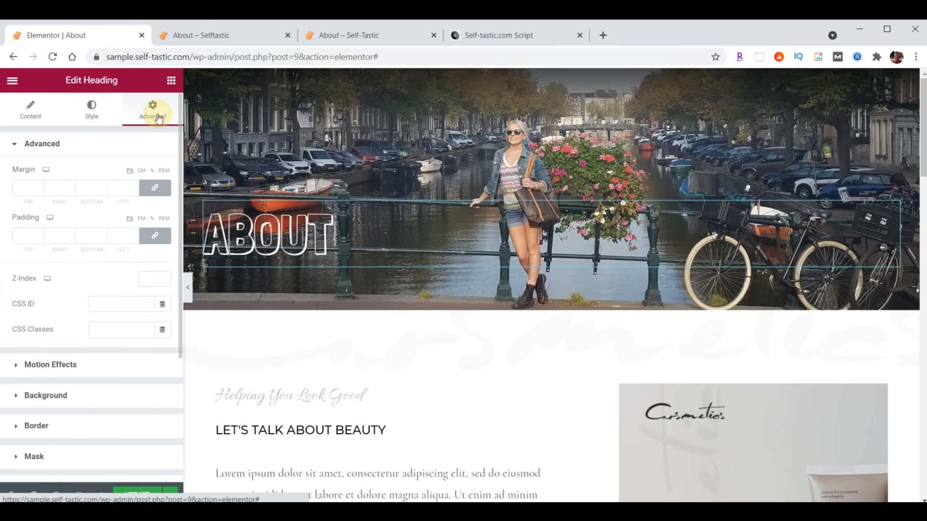
left_click(157, 236)
left_click_drag(18, 236, 37, 236)
type("150")
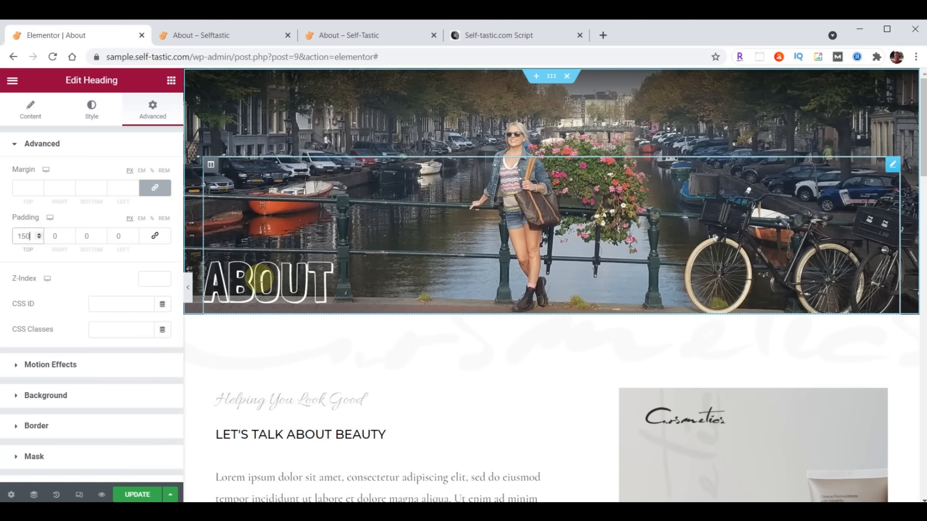
left_click(134, 493)
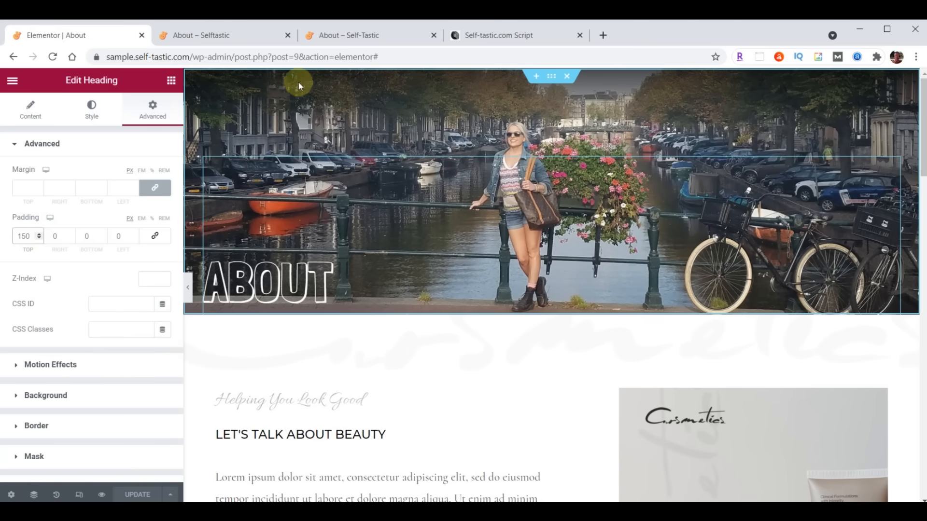
left_click(350, 42)
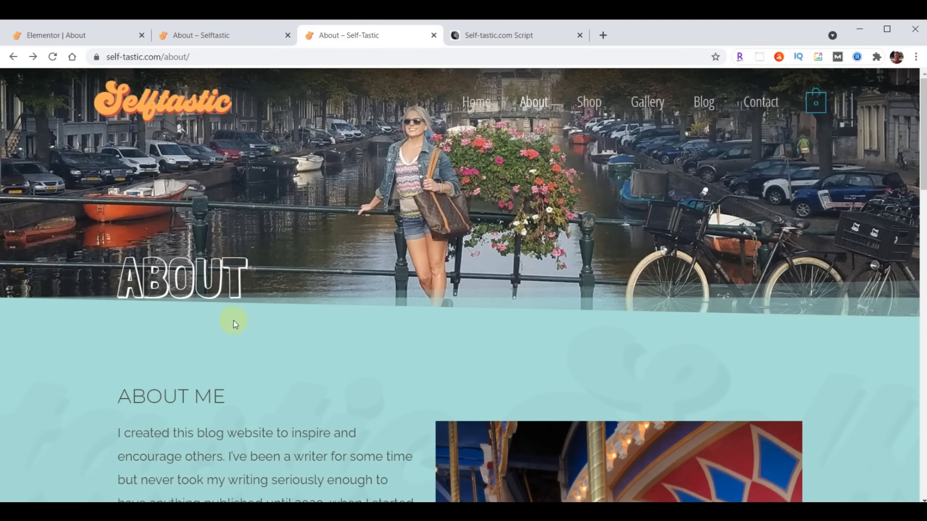
left_click(67, 37)
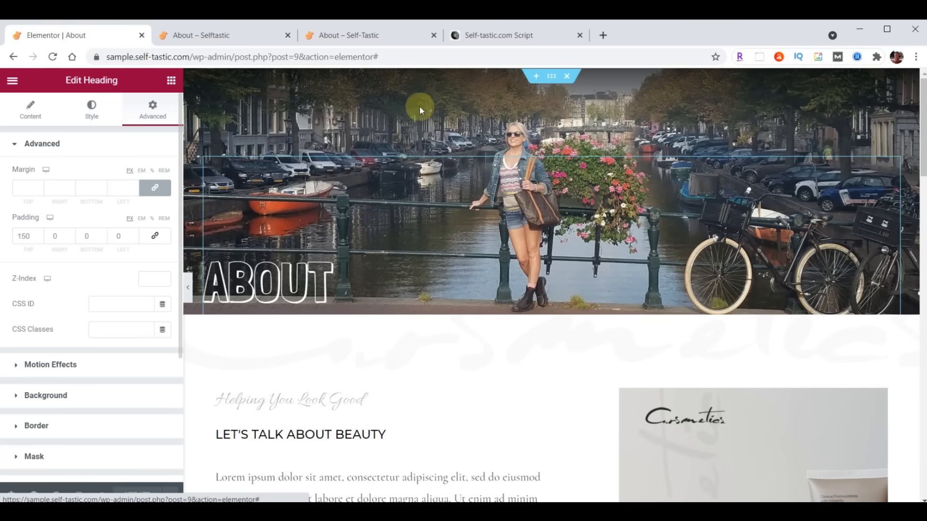
left_click(554, 79)
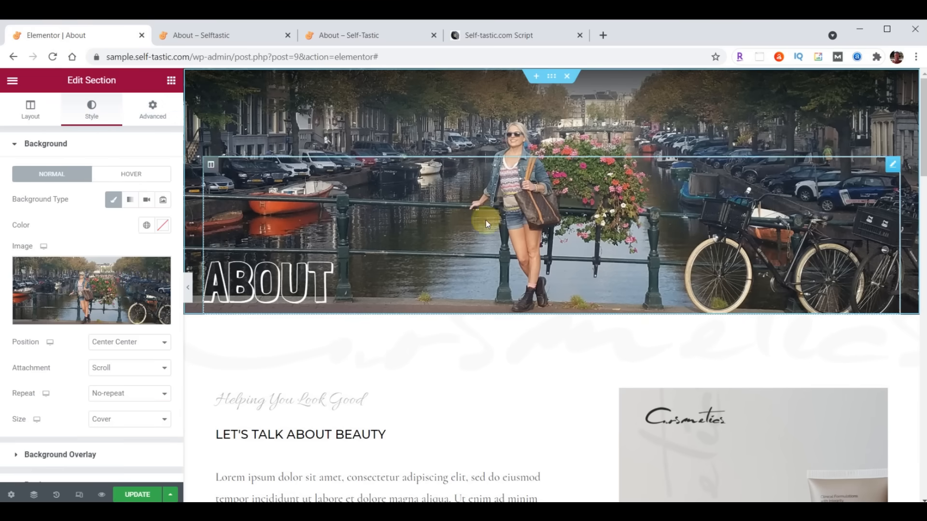
- Add a bottom Tilt Opacity shape divider in a pasted teal colour to the header section
scroll(77, 270, "down", 3)
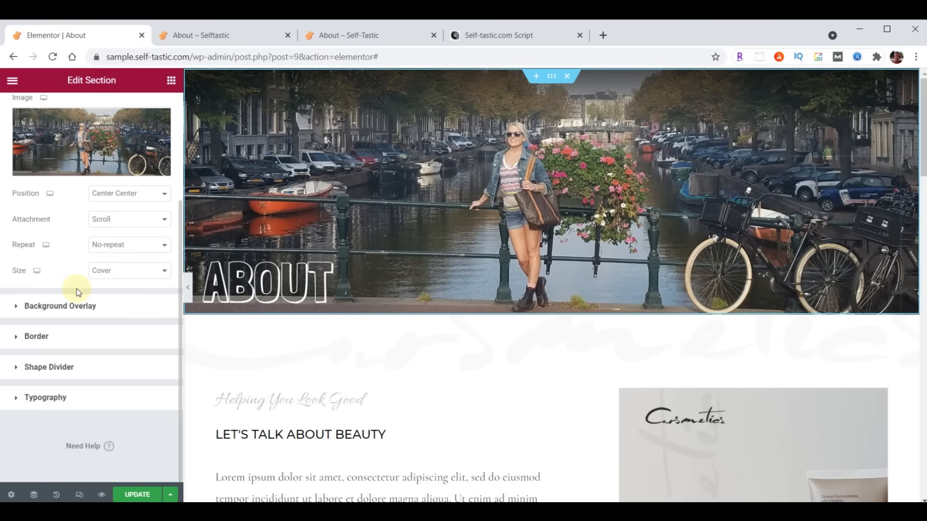
left_click(56, 367)
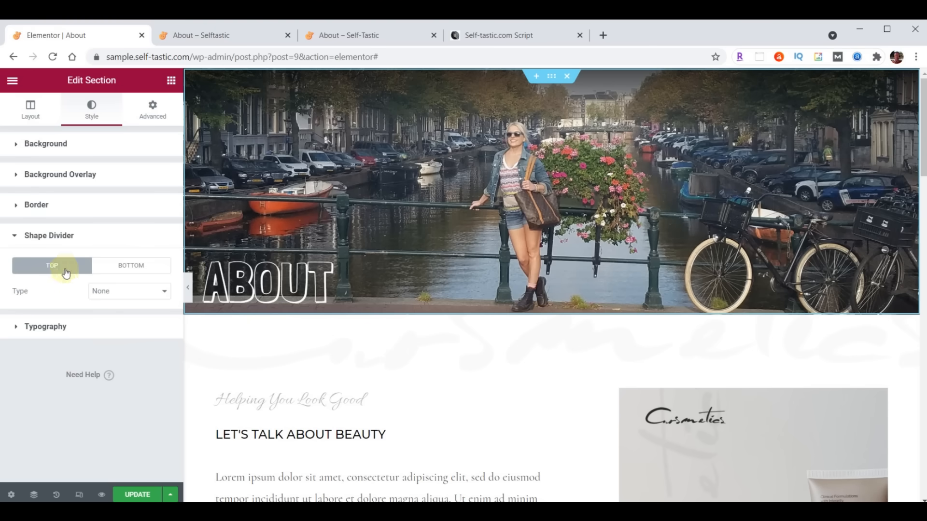
left_click(127, 268)
left_click(124, 291)
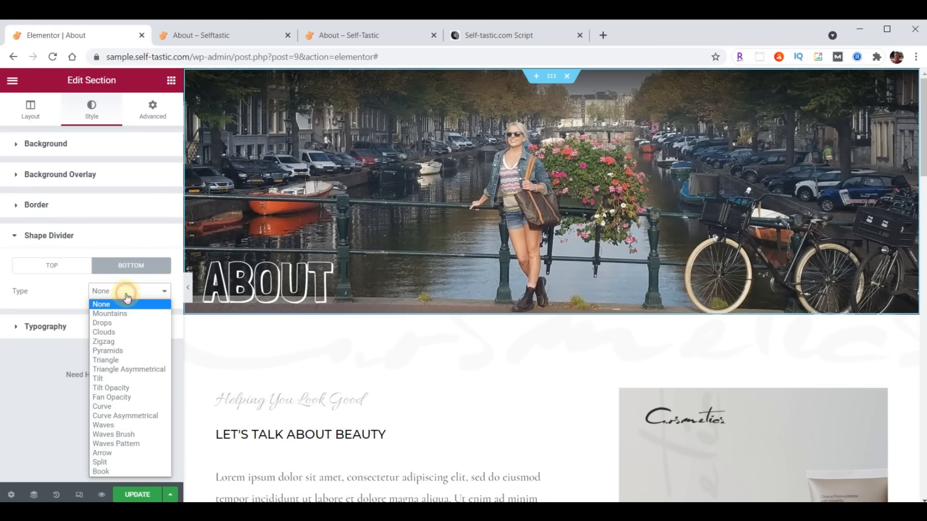
left_click(111, 389)
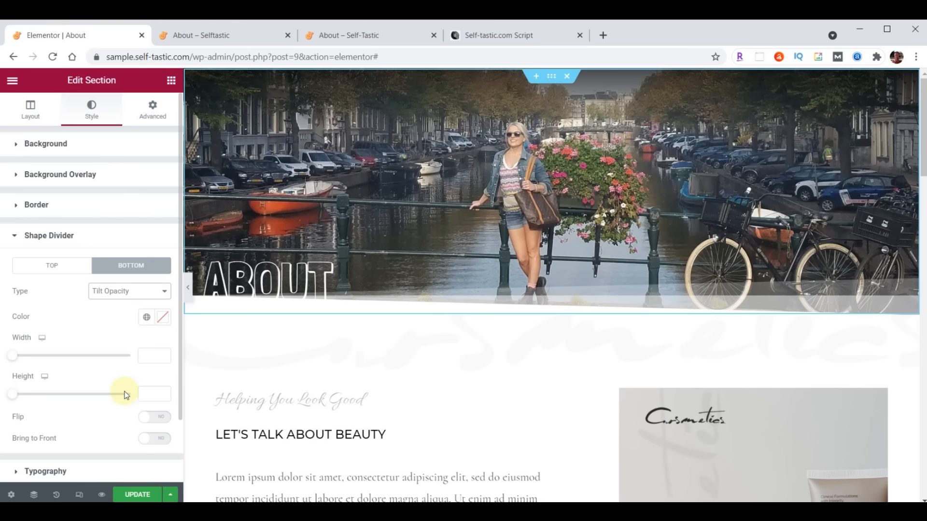
left_click(160, 323)
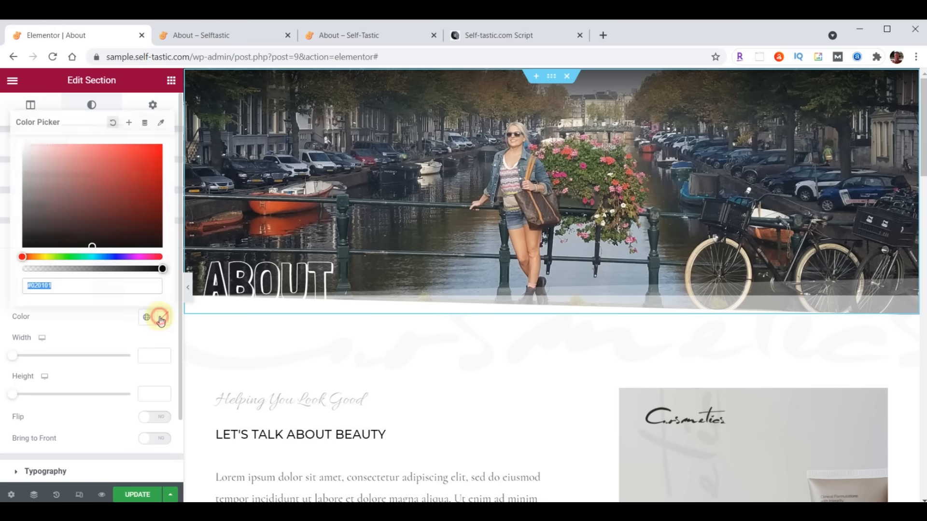
key("ctrl+v")
left_click(161, 322)
- Save the page and reload the live About page to check the divider
left_click(145, 493)
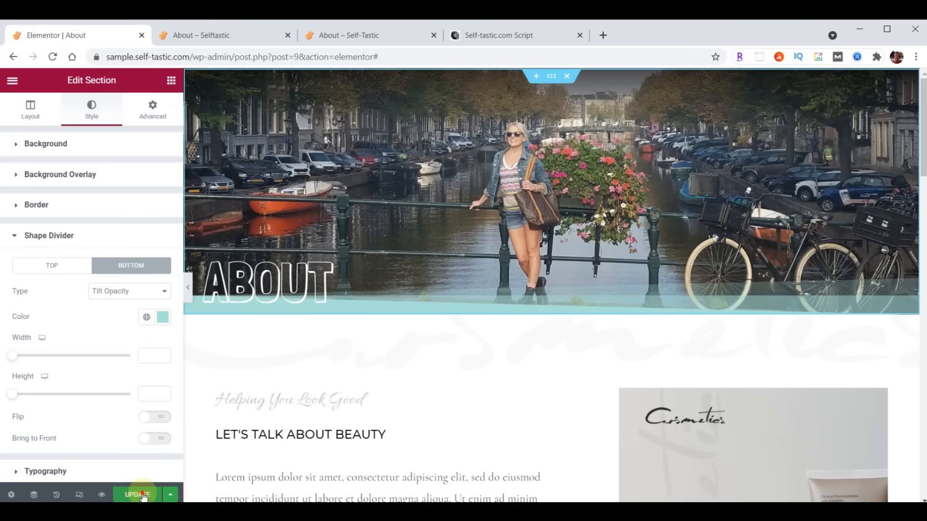
left_click(240, 33)
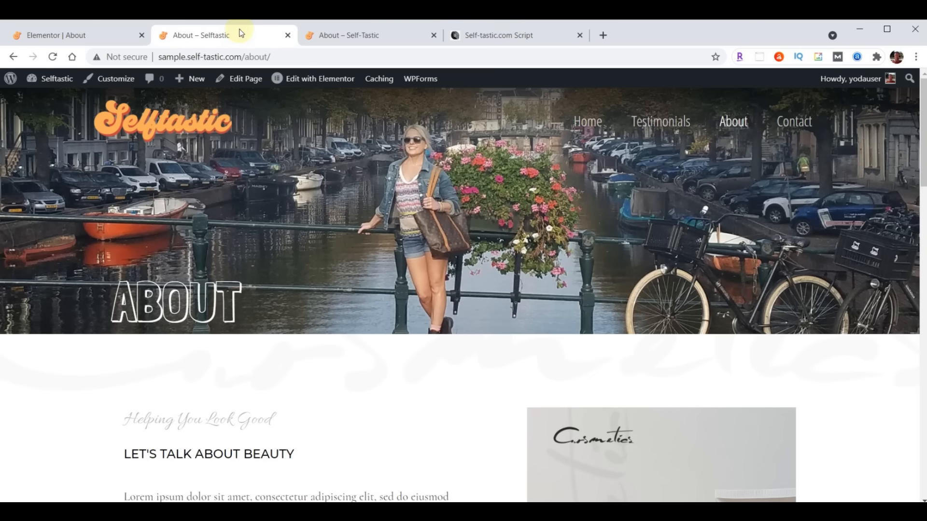
left_click(54, 57)
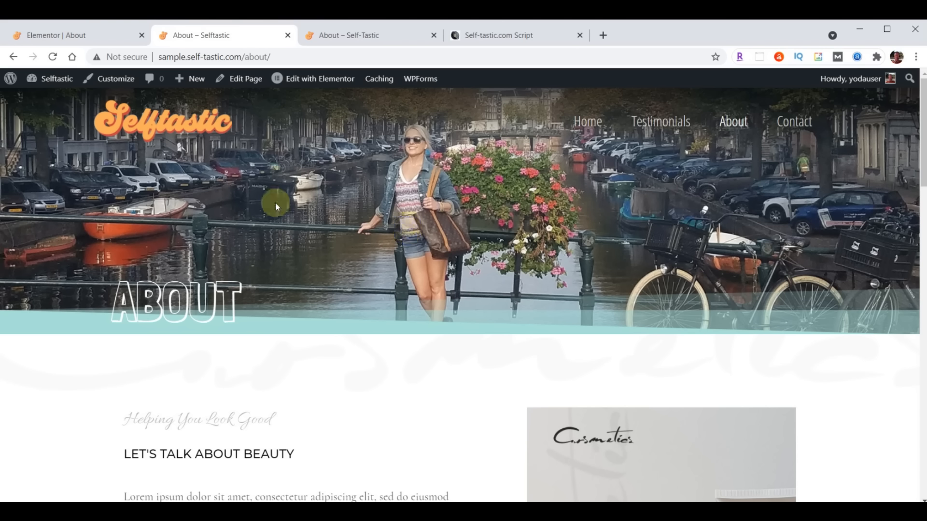
left_click(77, 35)
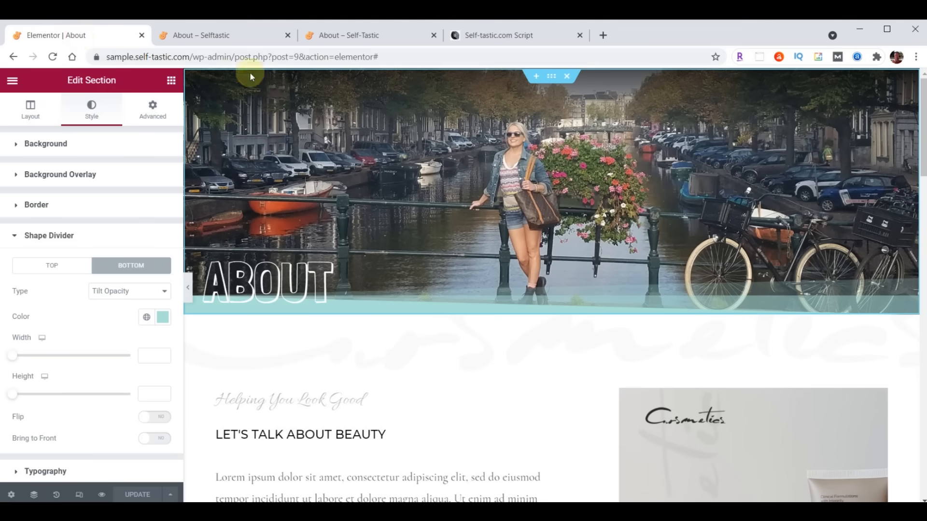
right_click(552, 81)
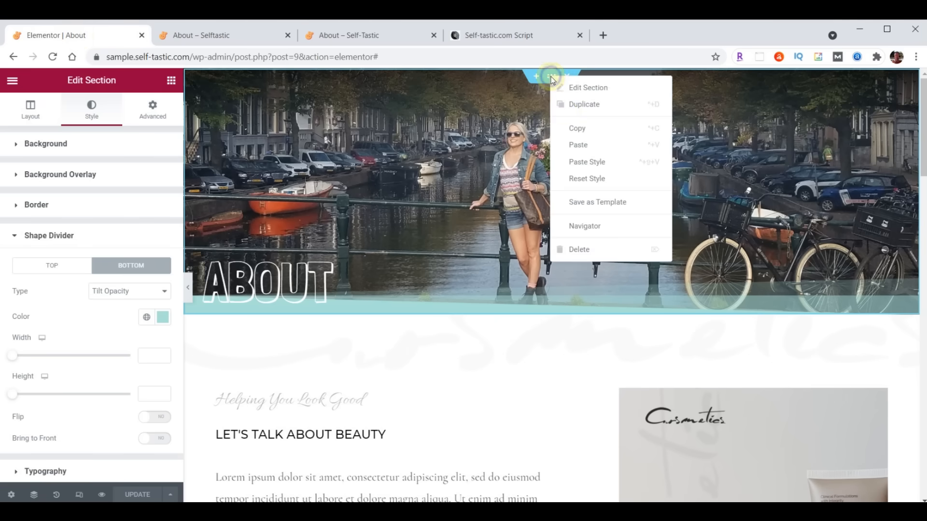
- Save the header section as the template 'Selftastic About Header' and close the library
left_click(591, 206)
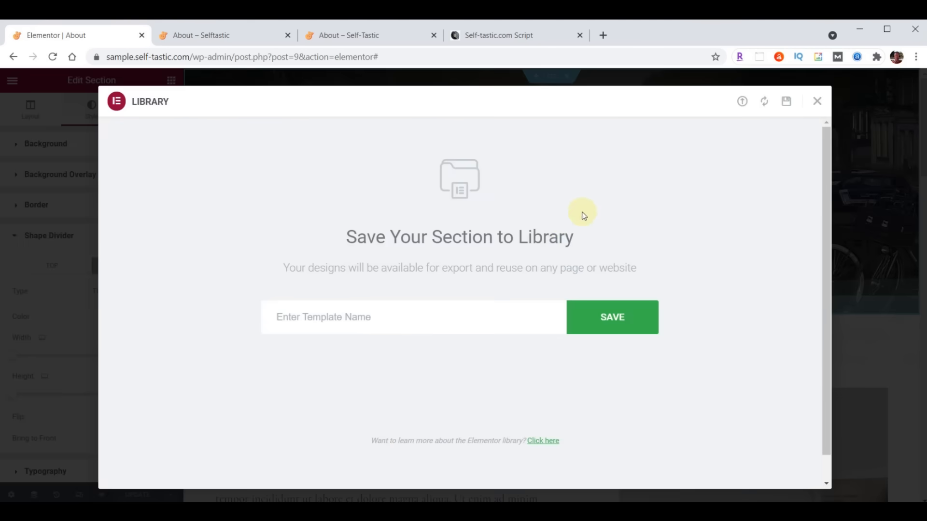
left_click(418, 316)
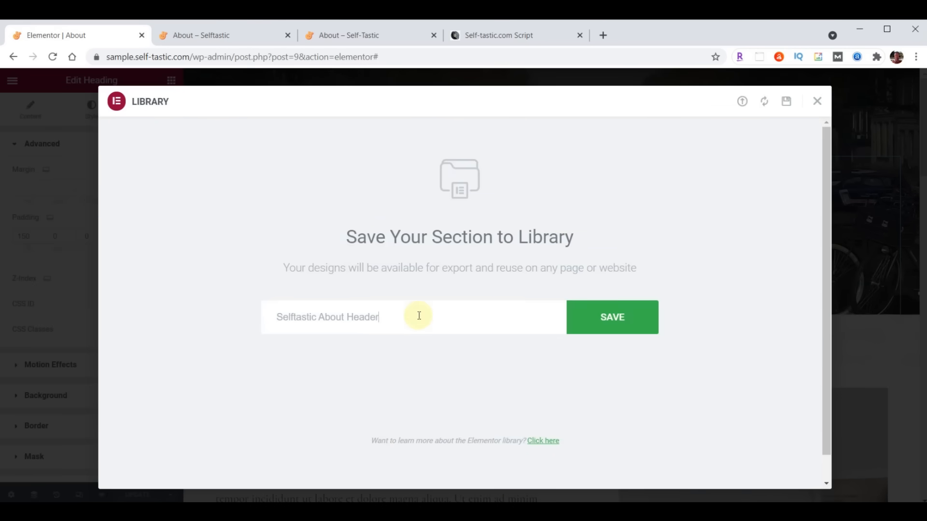
left_click(611, 318)
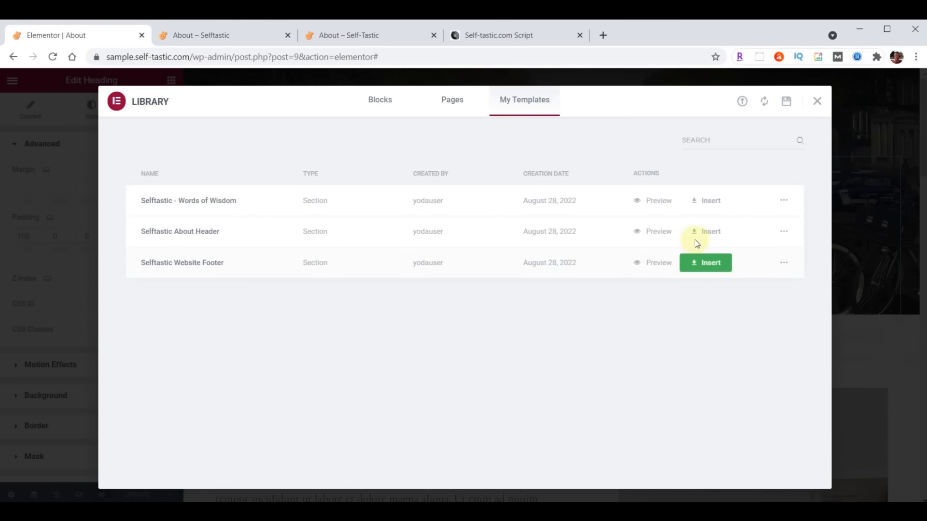
left_click(816, 102)
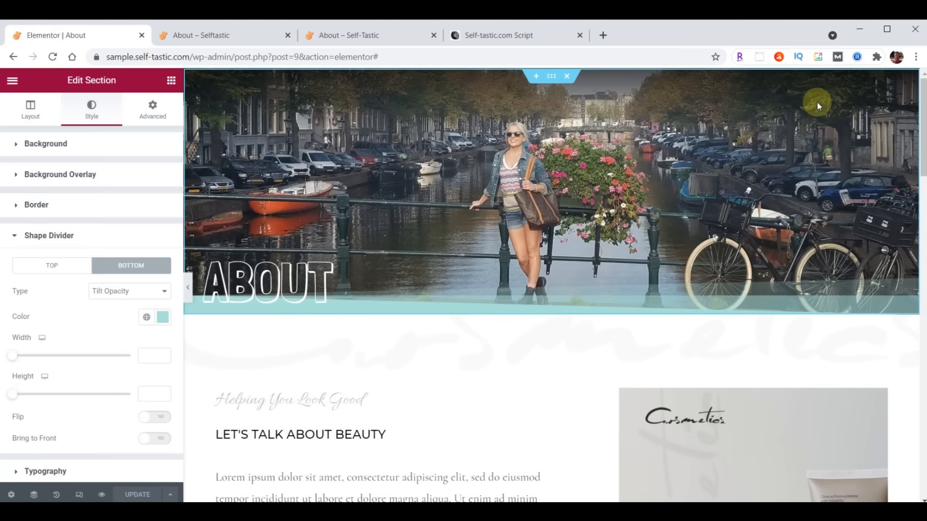
scroll(469, 232, "down", 3)
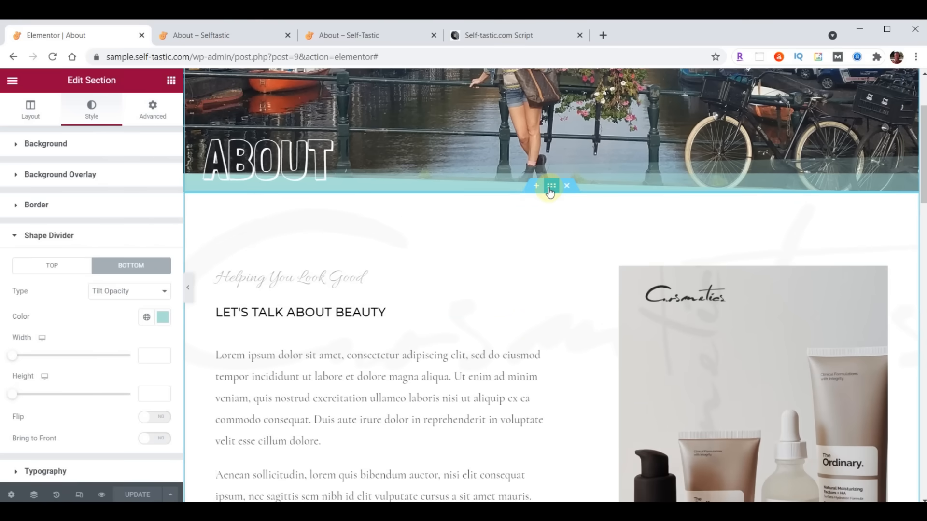
- Give the section below the header a pasted teal background colour
left_click(551, 187)
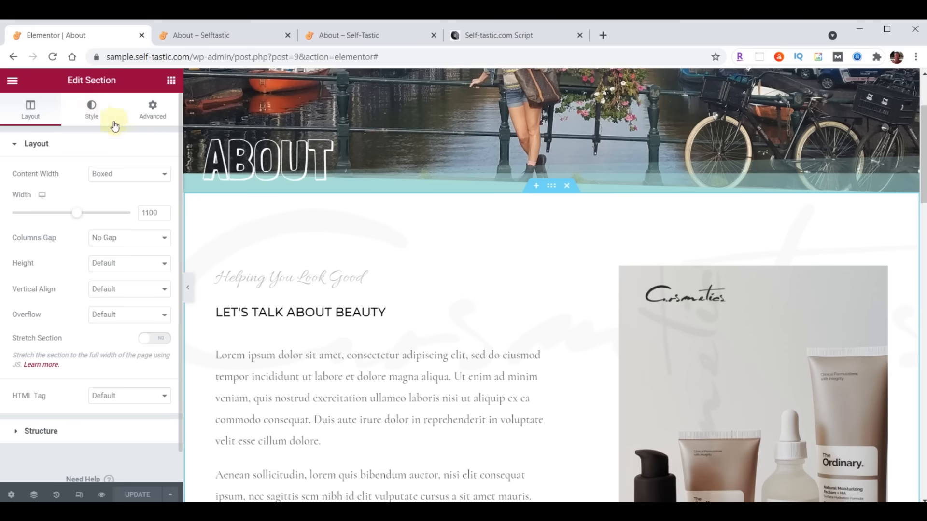
left_click(85, 113)
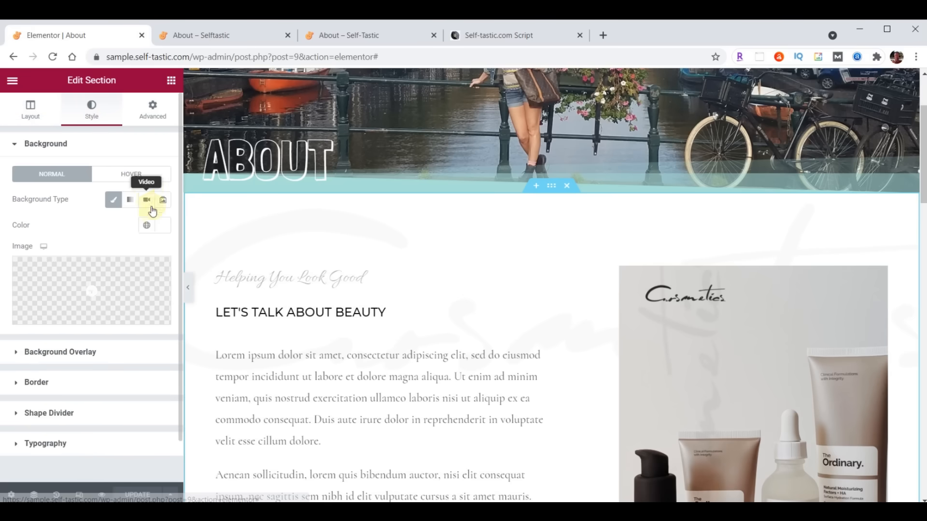
left_click(158, 225)
type("#A0D9D8")
left_click(158, 228)
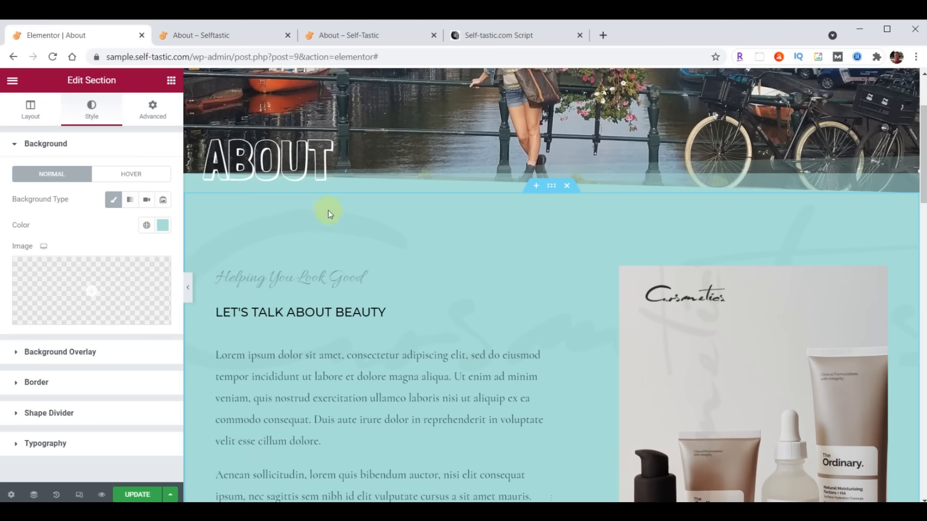
- Upload logo-background.png and use it as the section's background overlay image
left_click(53, 354)
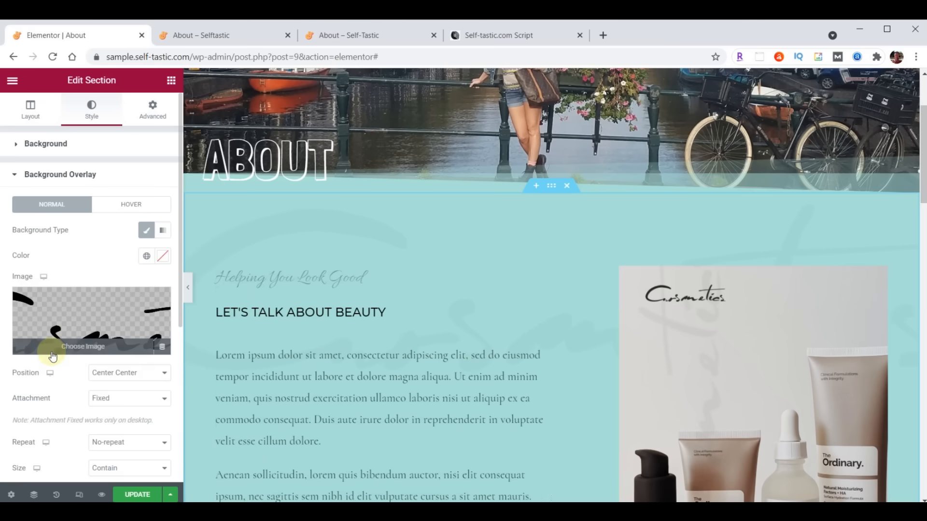
left_click(76, 324)
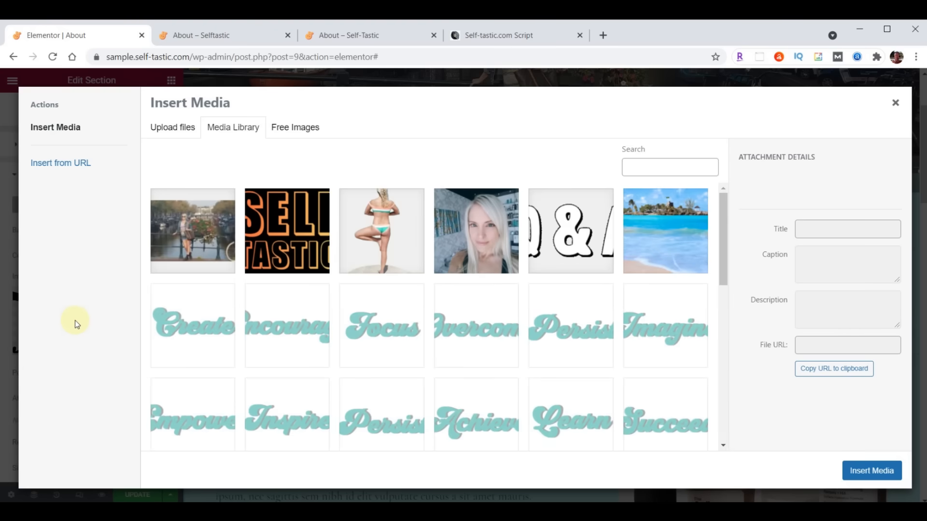
key("alt+Tab")
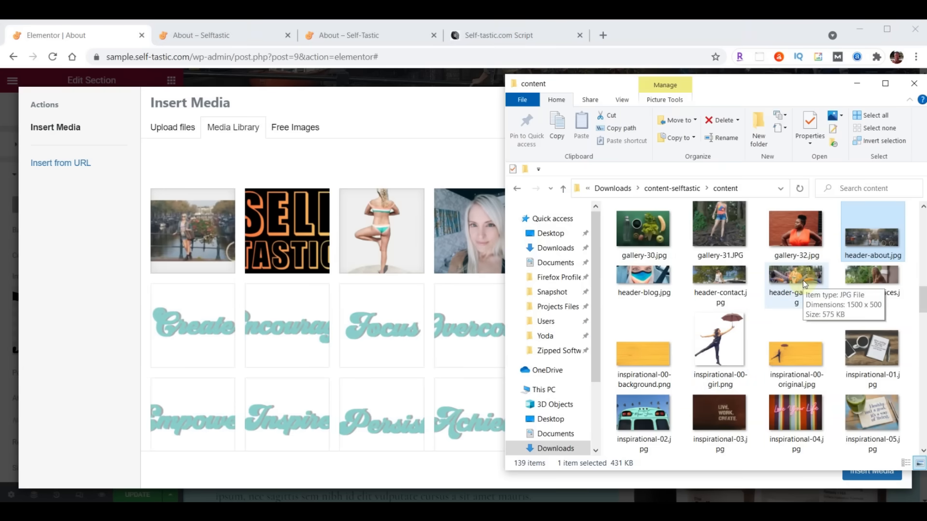
scroll(803, 280, "down", 15)
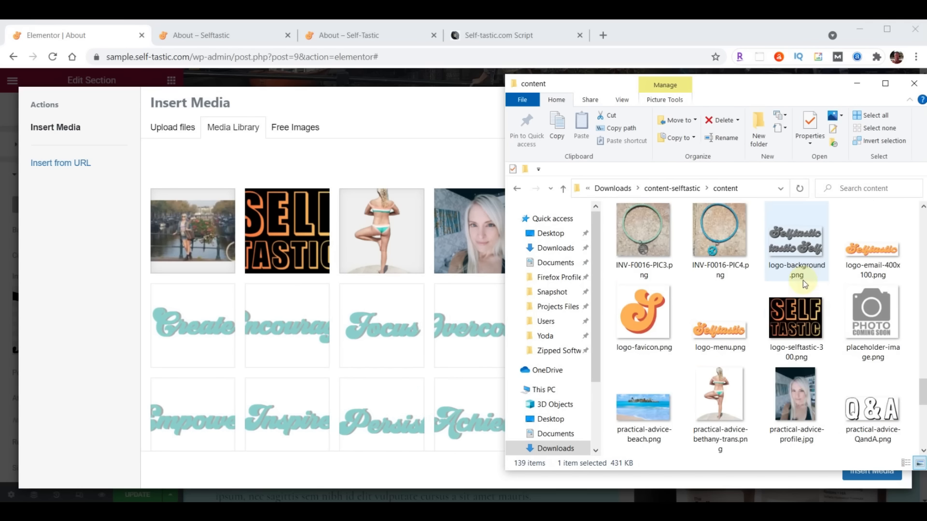
left_click_drag(800, 245, 430, 309)
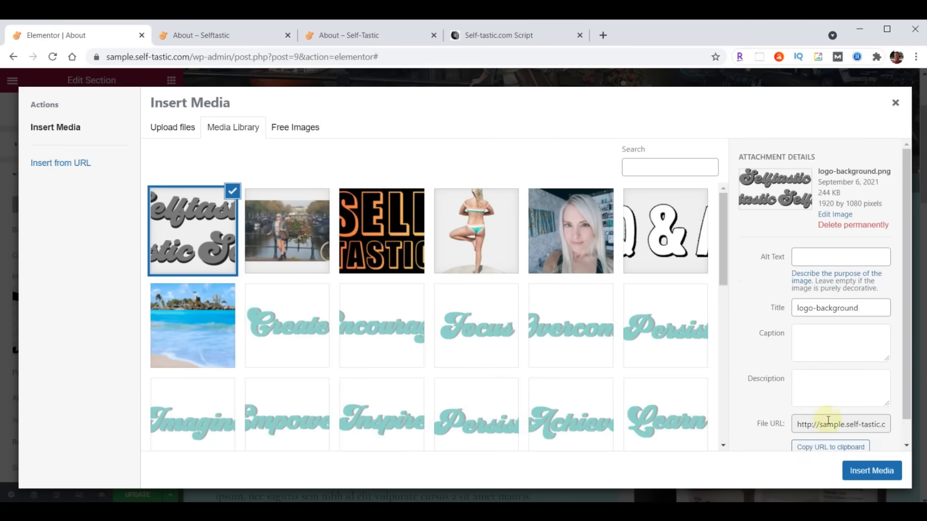
left_click(872, 471)
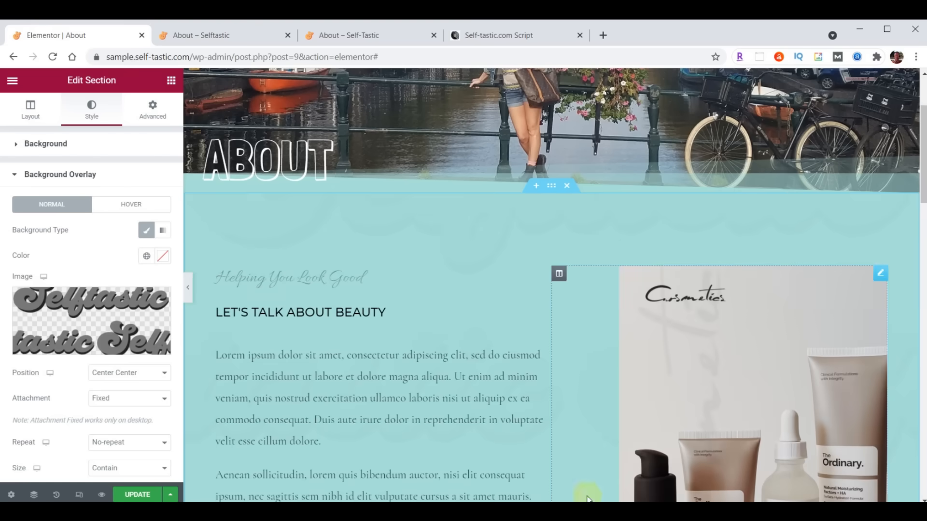
- Anchor the overlay image top left, size it to Cover, and set opacity to .05
left_click(123, 375)
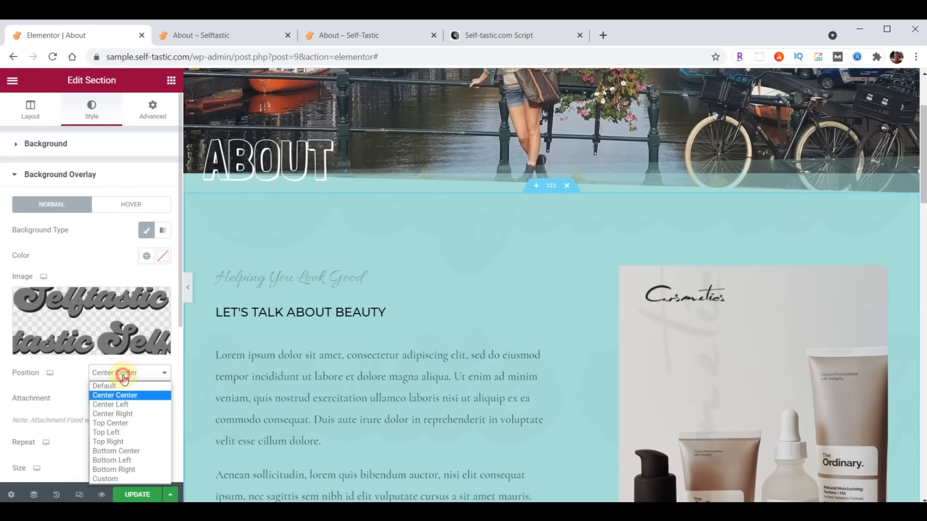
left_click(115, 433)
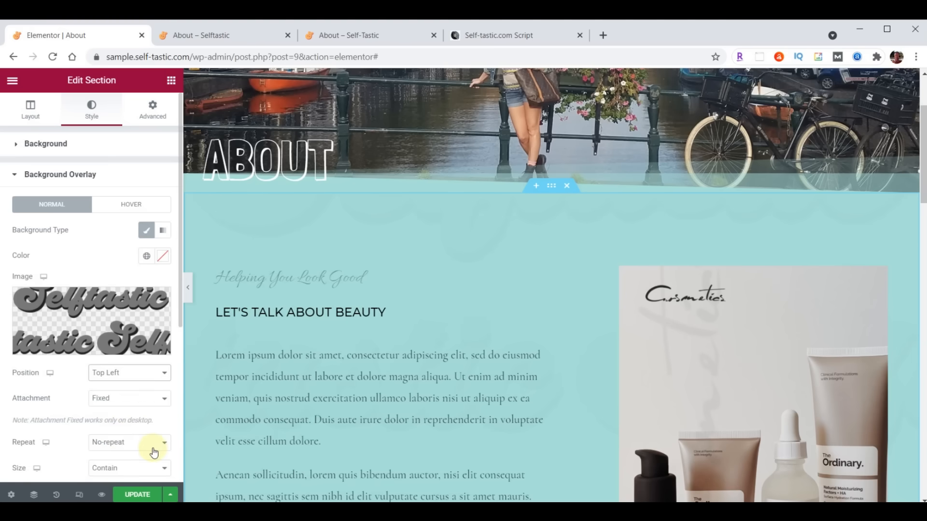
scroll(160, 369, "down", 3)
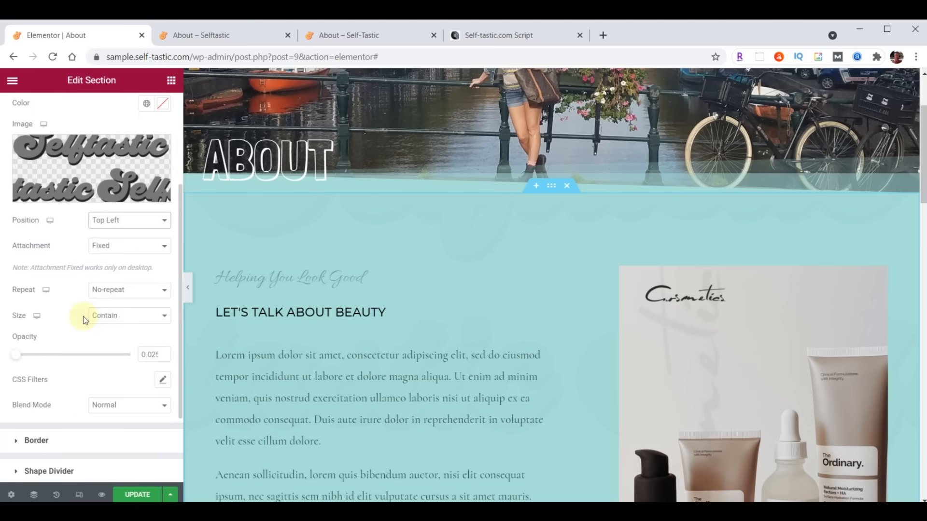
left_click(124, 316)
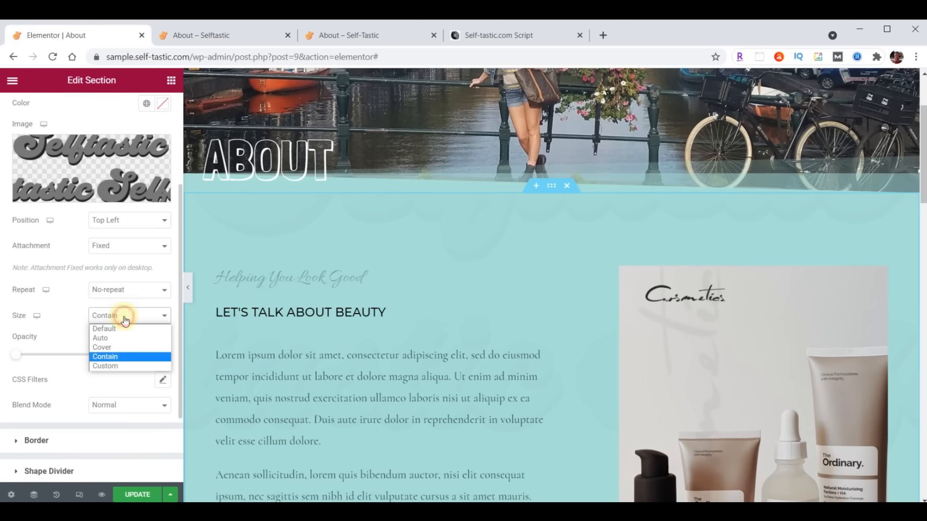
left_click(111, 348)
double_click(145, 355)
type(".05")
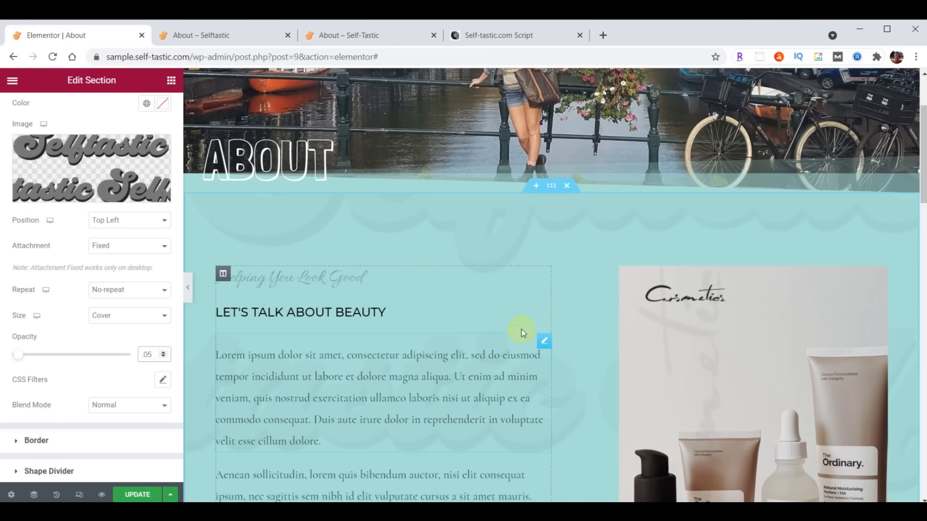
left_click(553, 188)
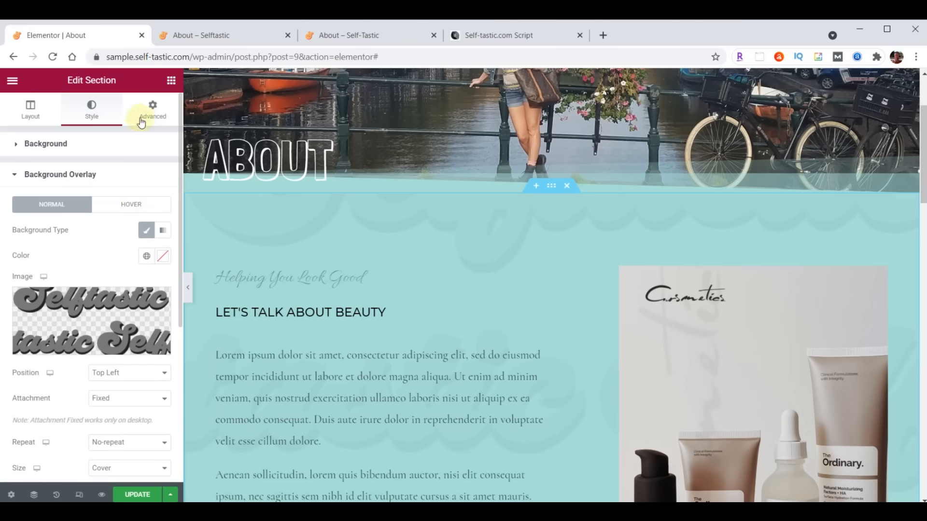
- Set the section's top and bottom padding to 100
left_click(153, 110)
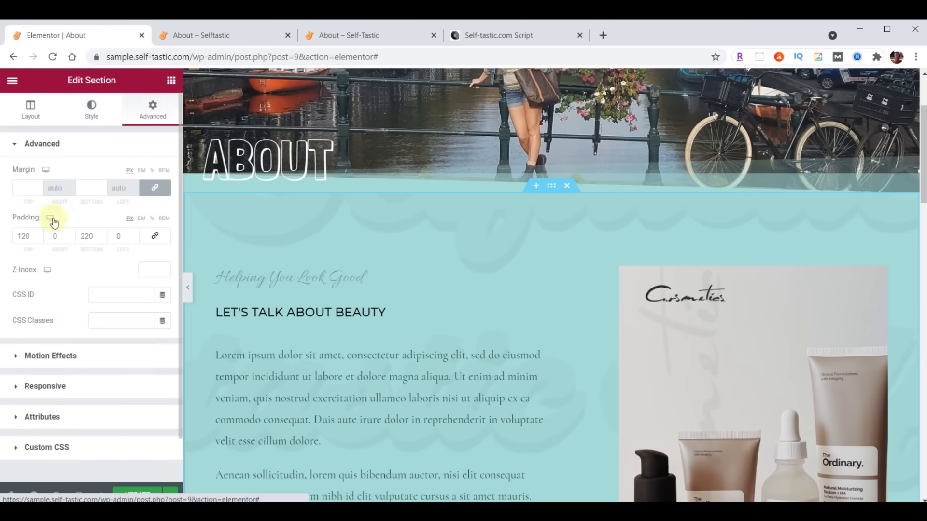
double_click(27, 237)
type("100")
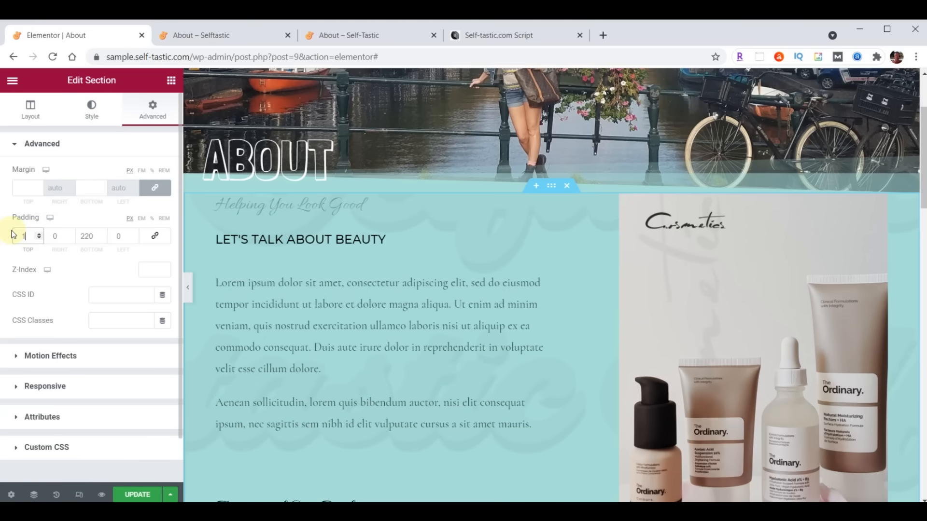
left_click(95, 237)
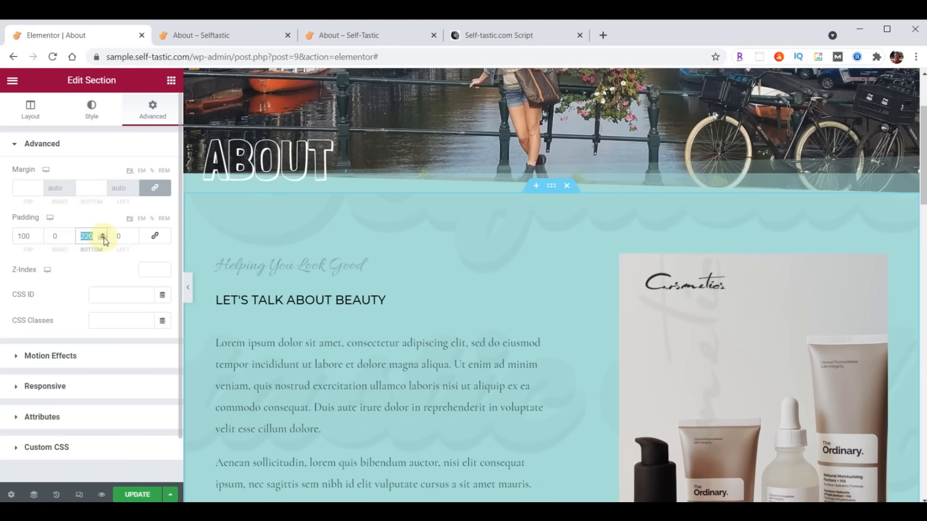
type("100")
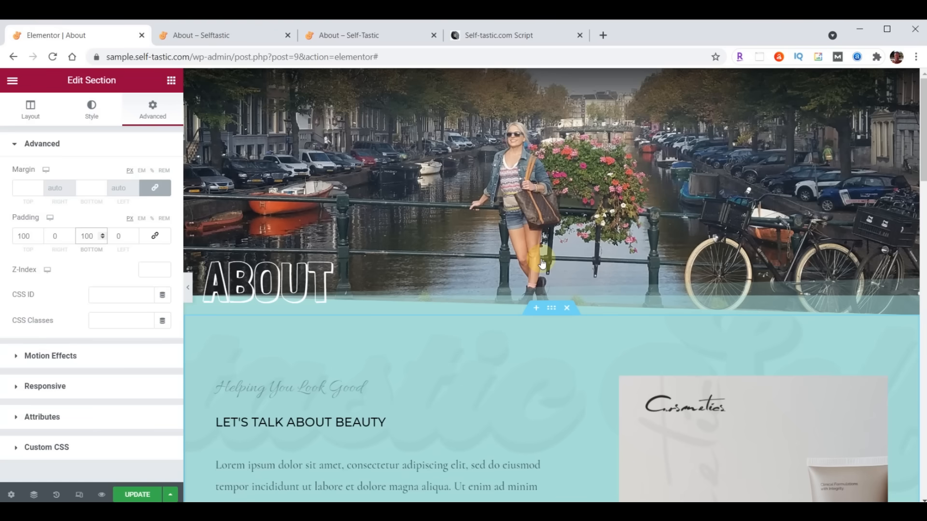
- Delete the product image column, the product photo section and the logo strip
scroll(545, 347, "down", 3)
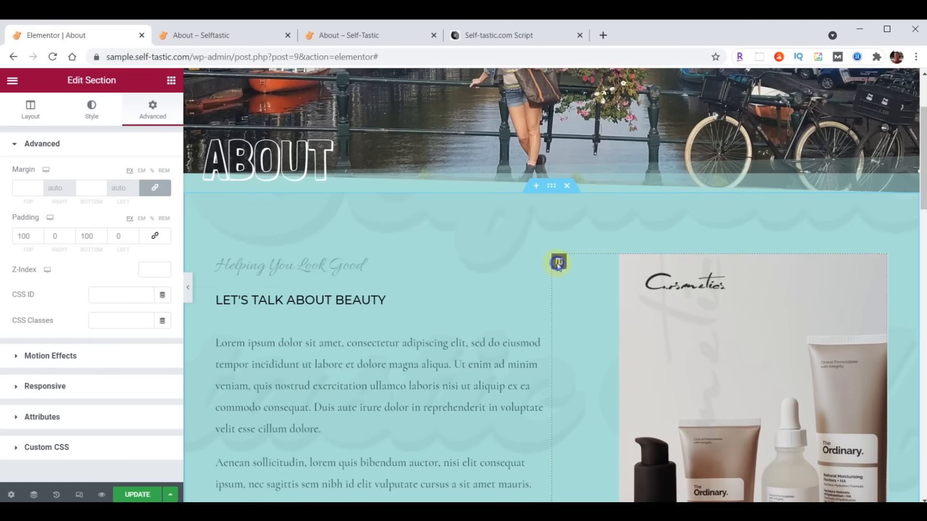
right_click(558, 265)
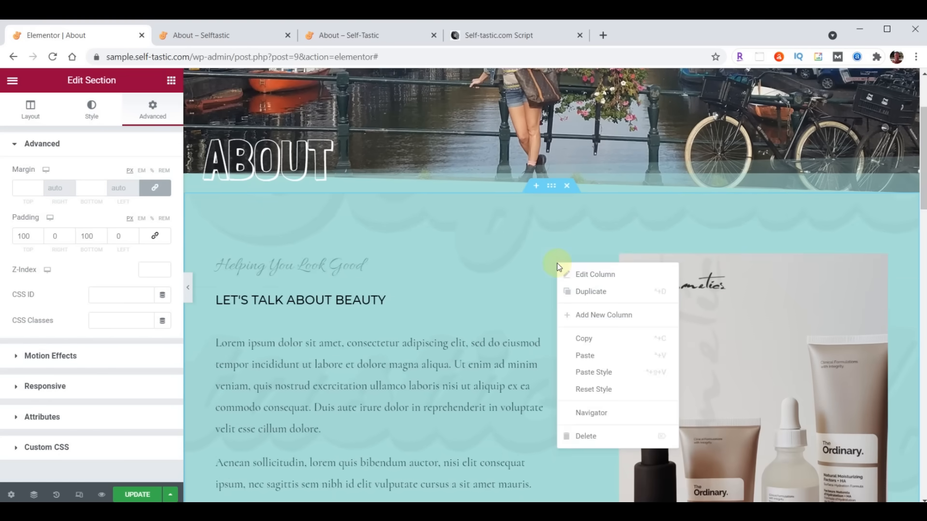
left_click(582, 437)
scroll(597, 352, "down", 5)
scroll(596, 351, "down", 3)
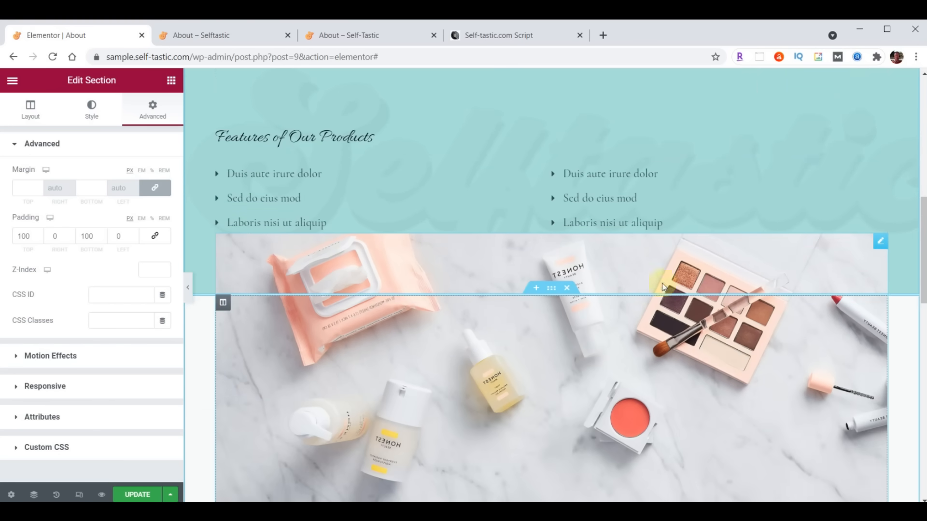
left_click(568, 288)
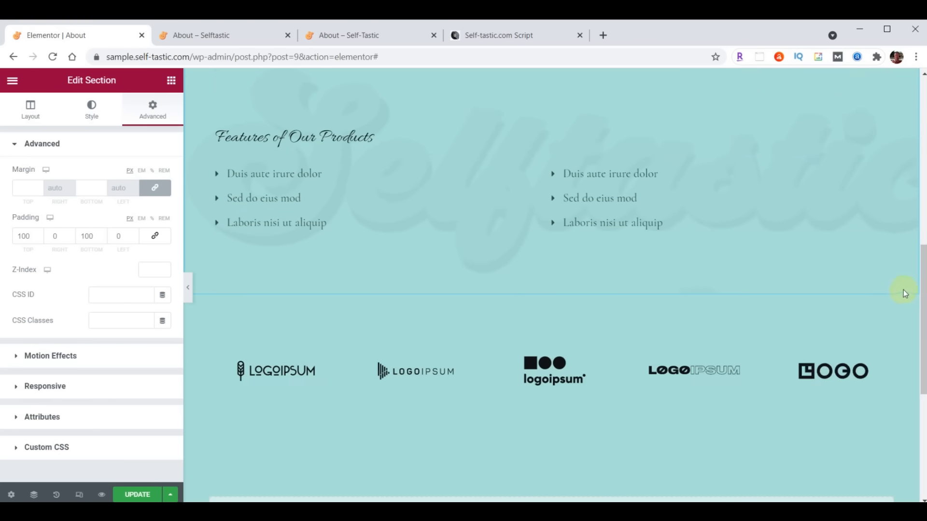
left_click(567, 288)
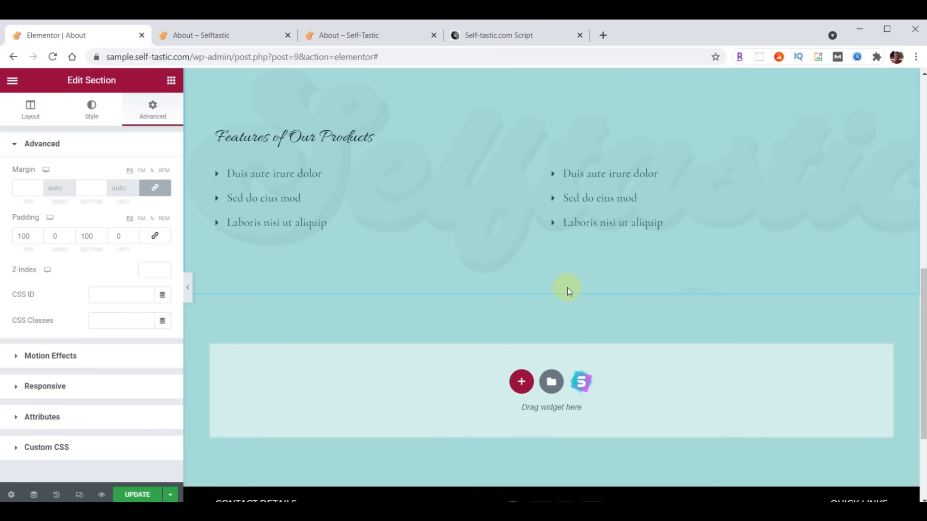
scroll(599, 357, "up", 5)
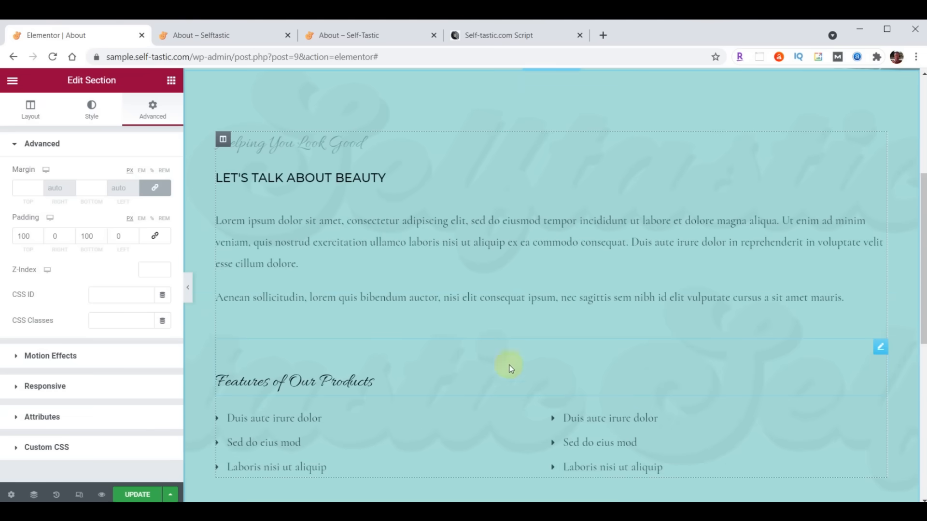
- Delete the Features of Our Products heading, icon lists and Helping You Look Good heading
right_click(878, 351)
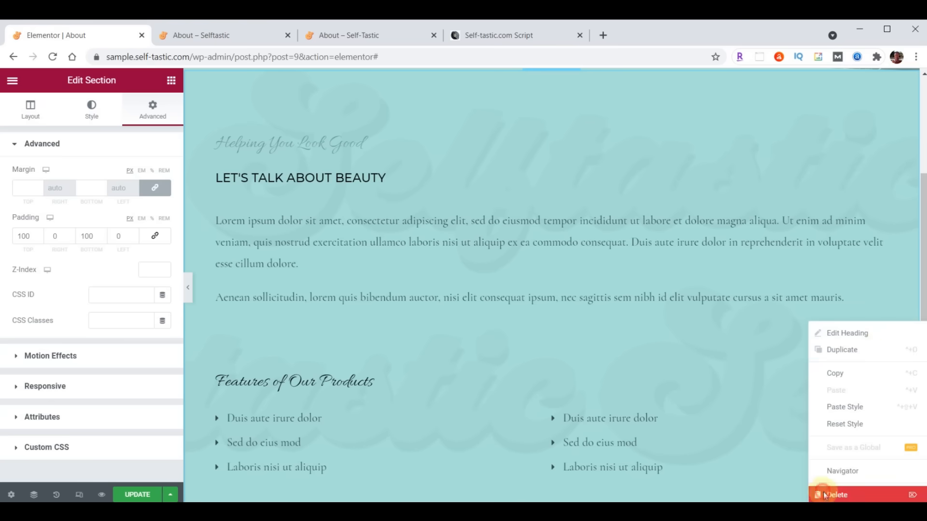
left_click(824, 493)
right_click(880, 348)
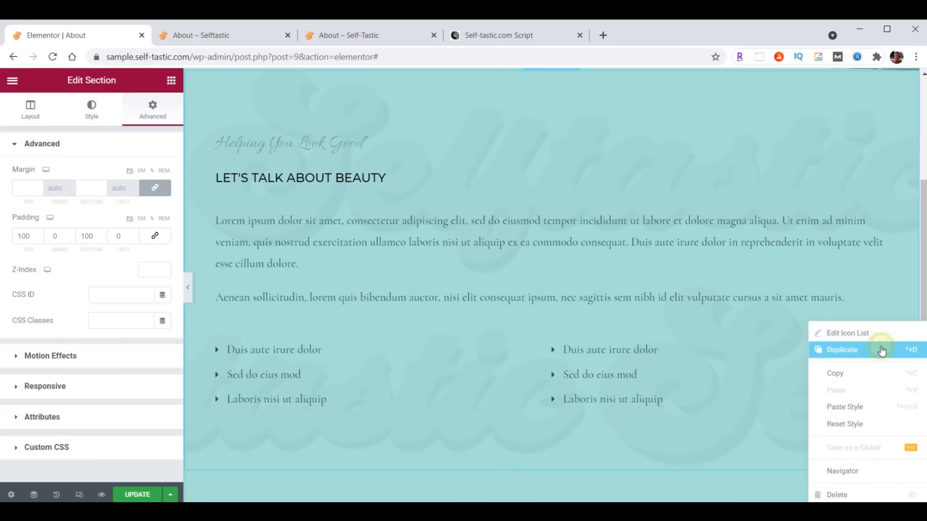
left_click(836, 495)
right_click(876, 138)
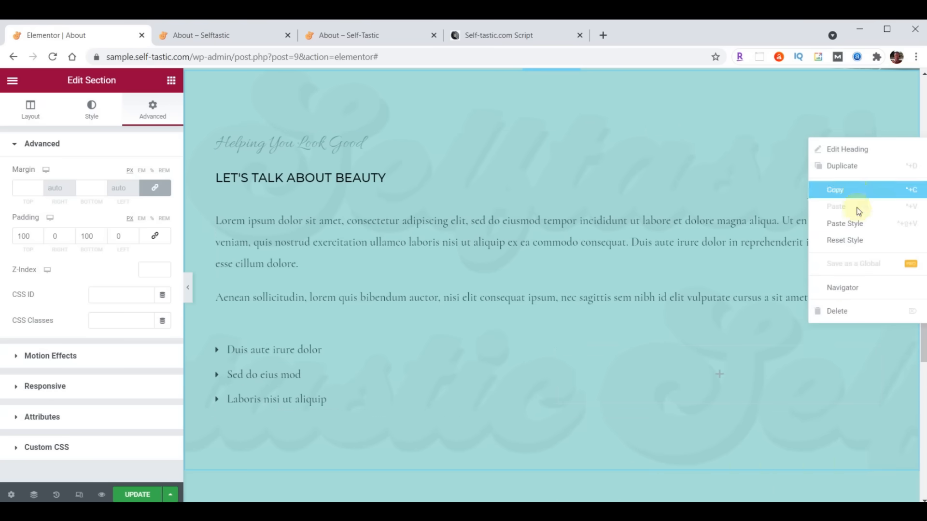
left_click(843, 313)
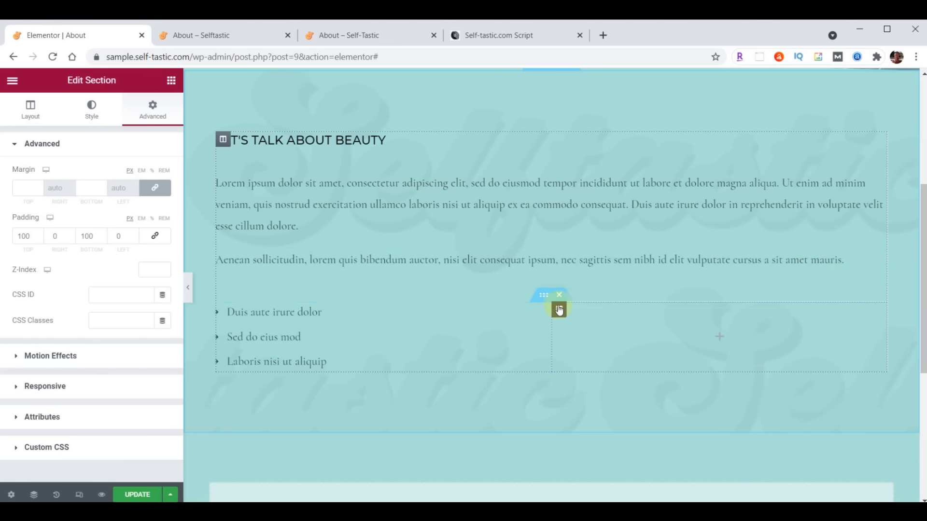
left_click(558, 296)
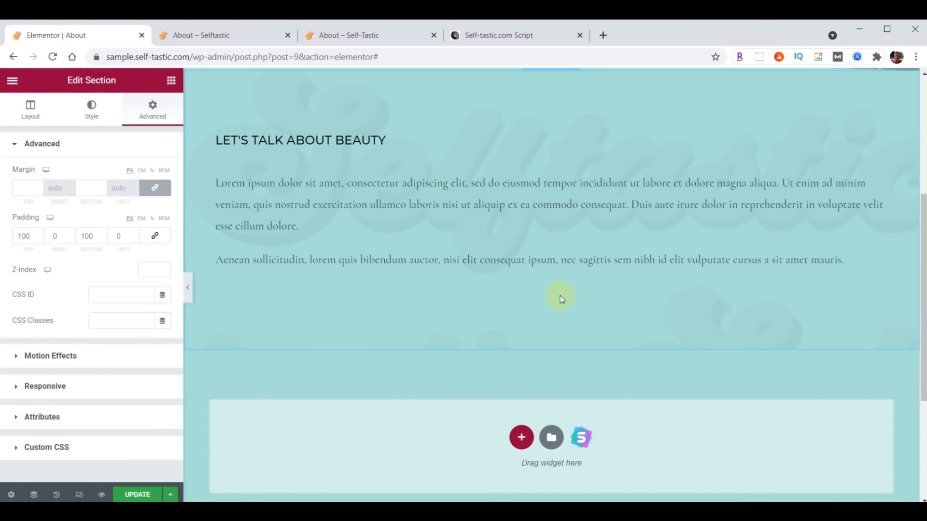
left_click(880, 150)
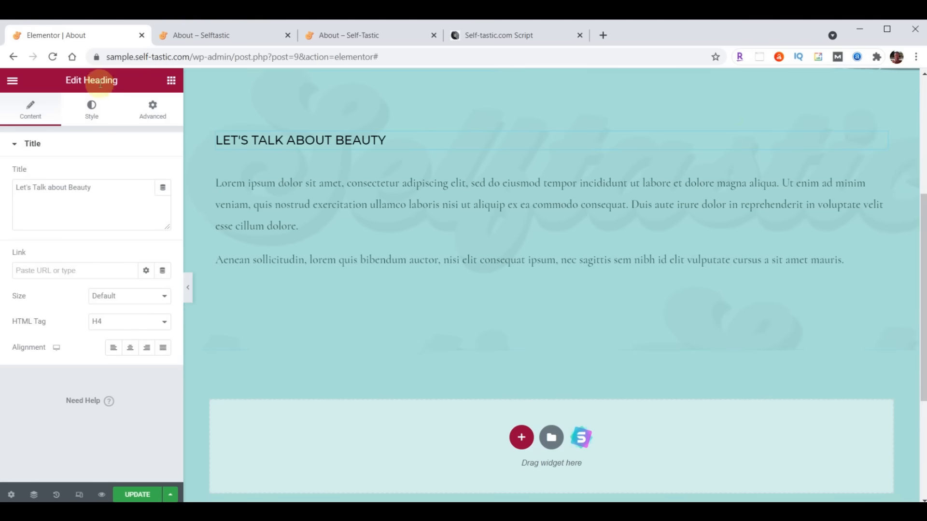
- Retitle the LET'S TALK ABOUT BEAUTY heading to 'About Me'
left_click(881, 169)
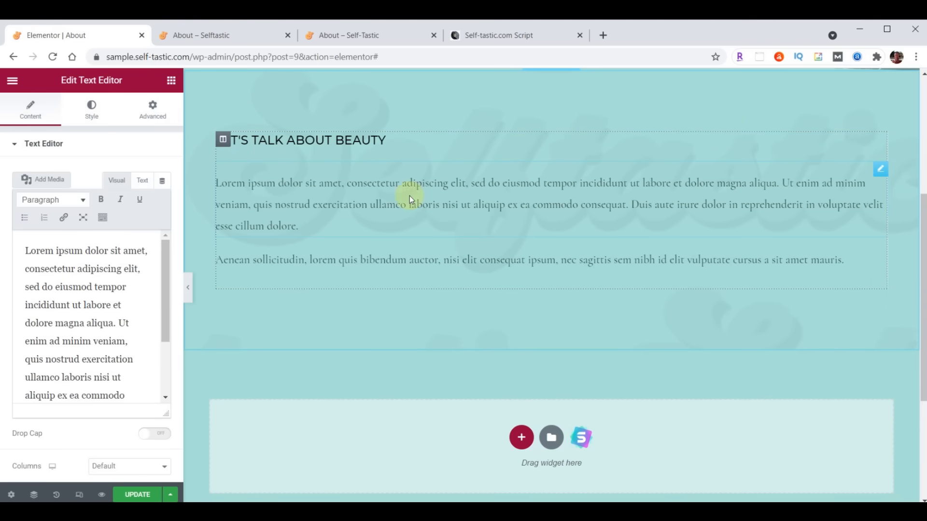
left_click(172, 81)
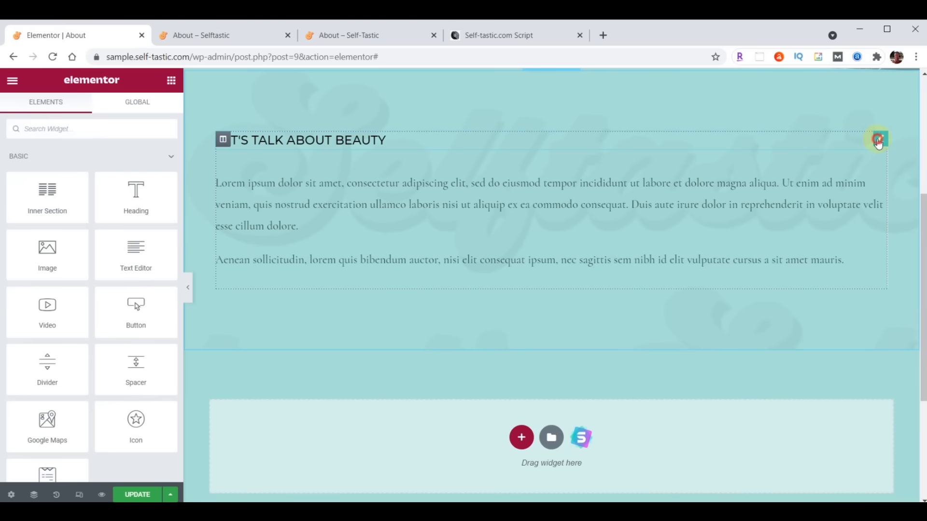
left_click(879, 141)
left_click(109, 188)
left_click_drag(108, 187, 14, 187)
type("About Me")
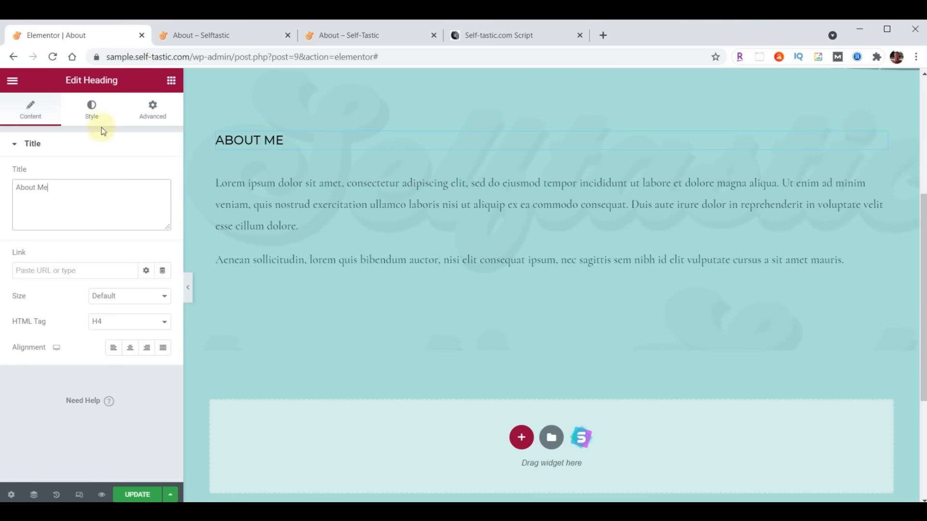
- Set the heading in Montserrat, size 32, weight 300, and delete the Aenean paragraph
left_click(92, 108)
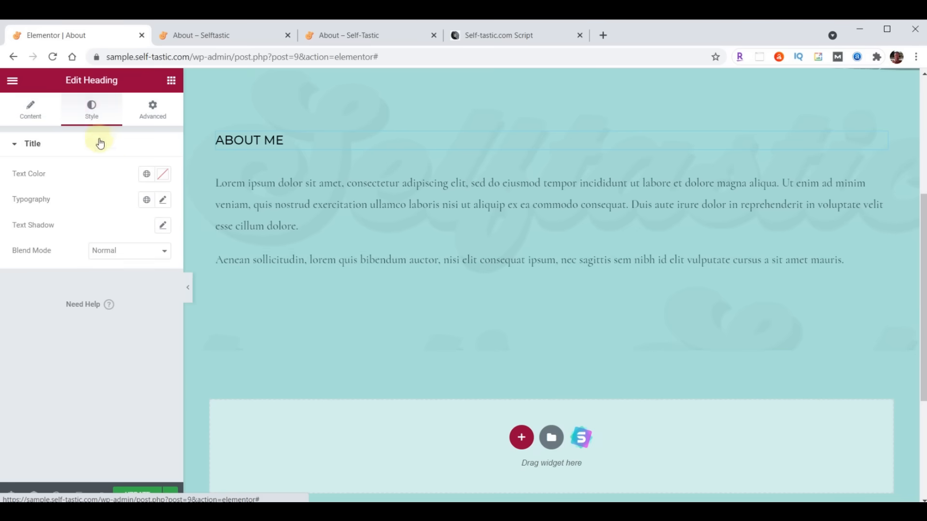
left_click(163, 201)
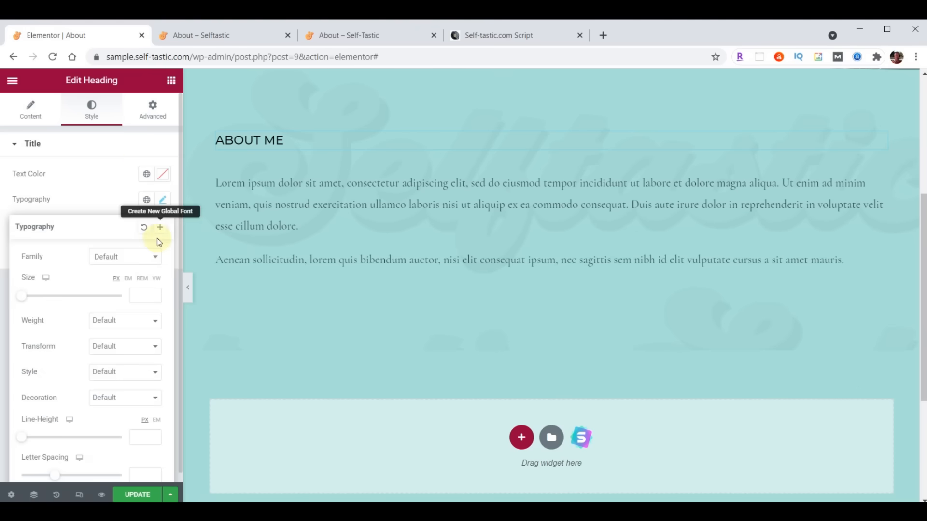
left_click(138, 257)
left_click(139, 271)
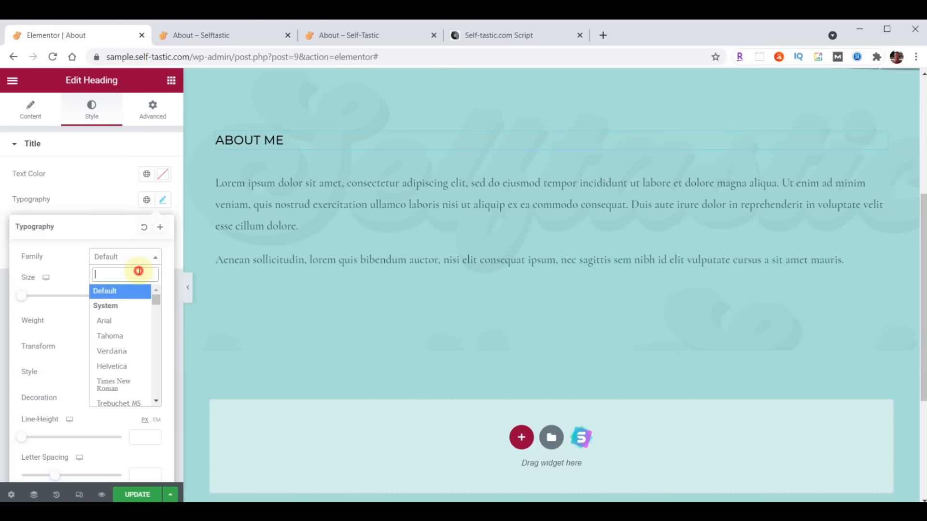
type("Montserrat")
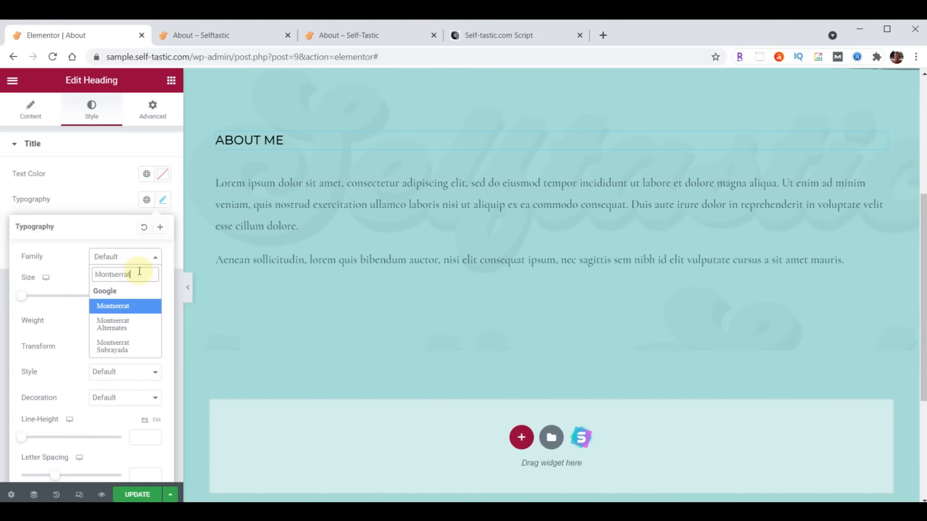
left_click(135, 305)
left_click(134, 299)
type("32")
left_click(124, 320)
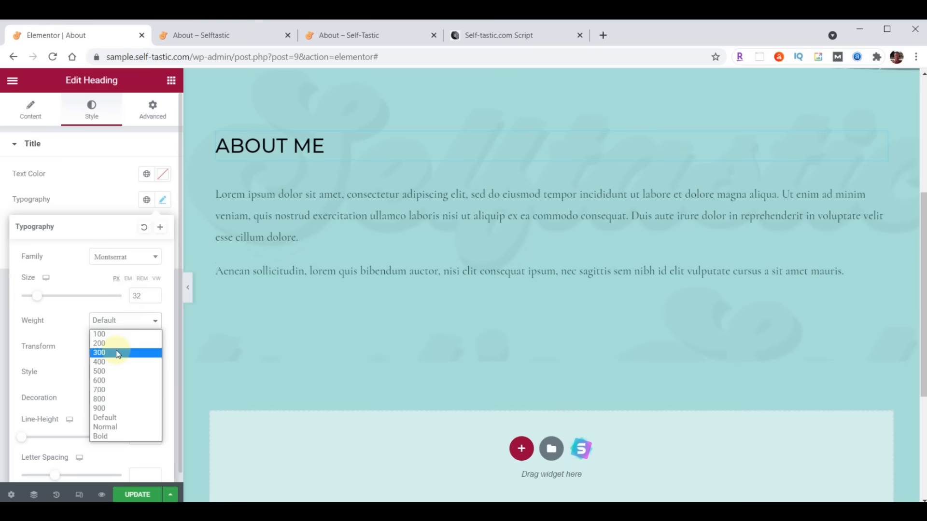
left_click(118, 354)
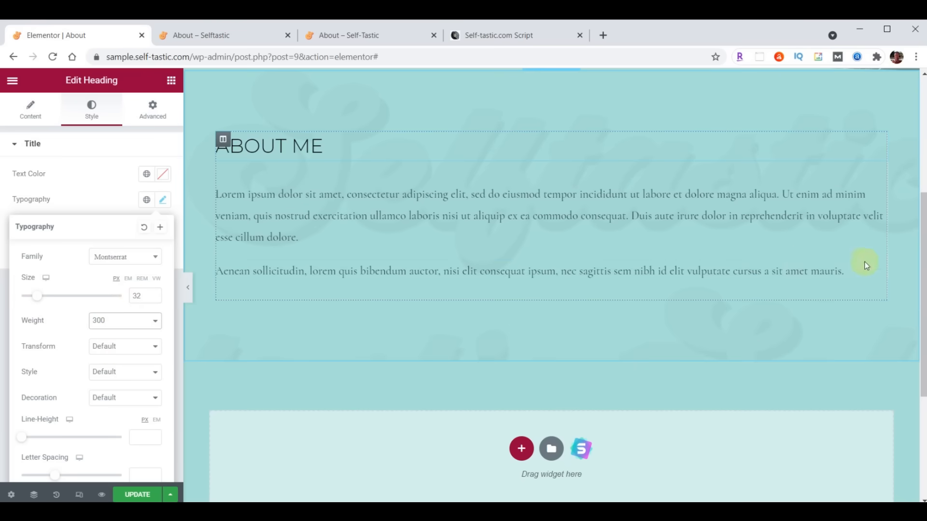
right_click(881, 270)
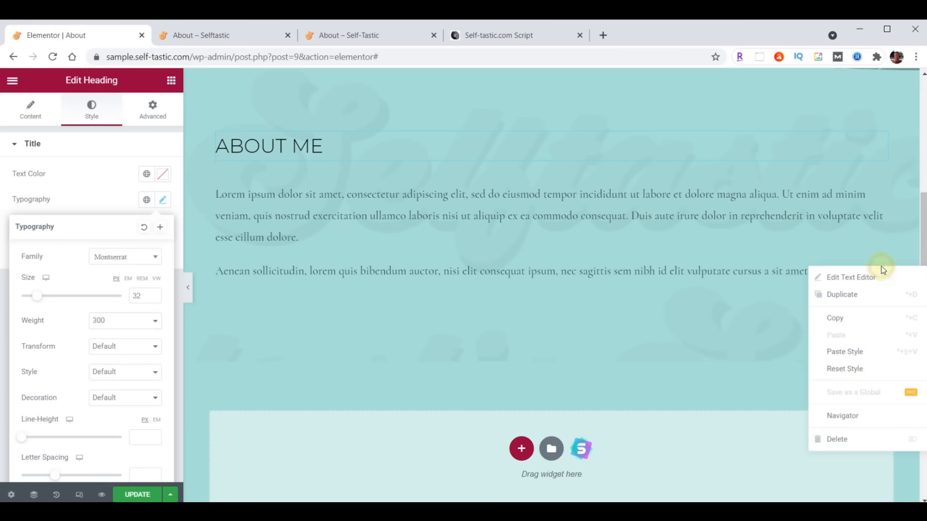
left_click(854, 436)
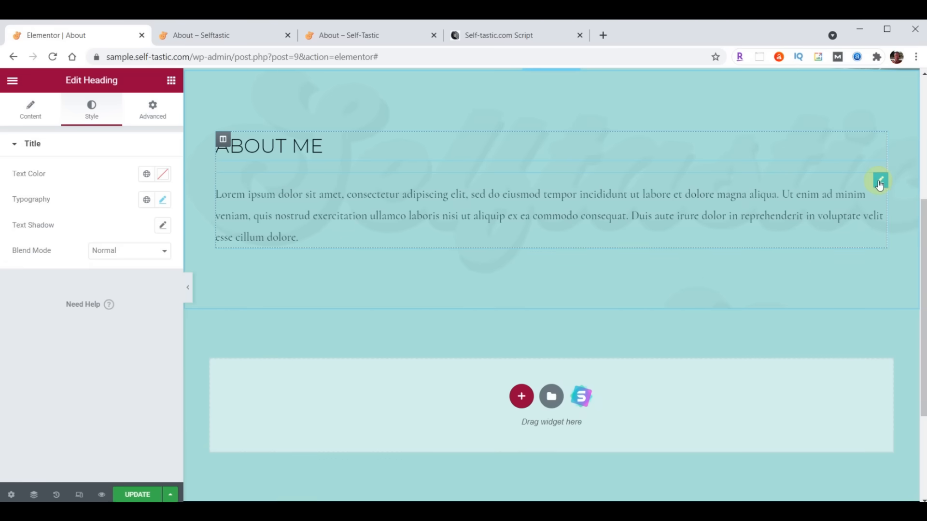
- Colour the Lorem paragraph text dark brown #473C31
left_click(880, 182)
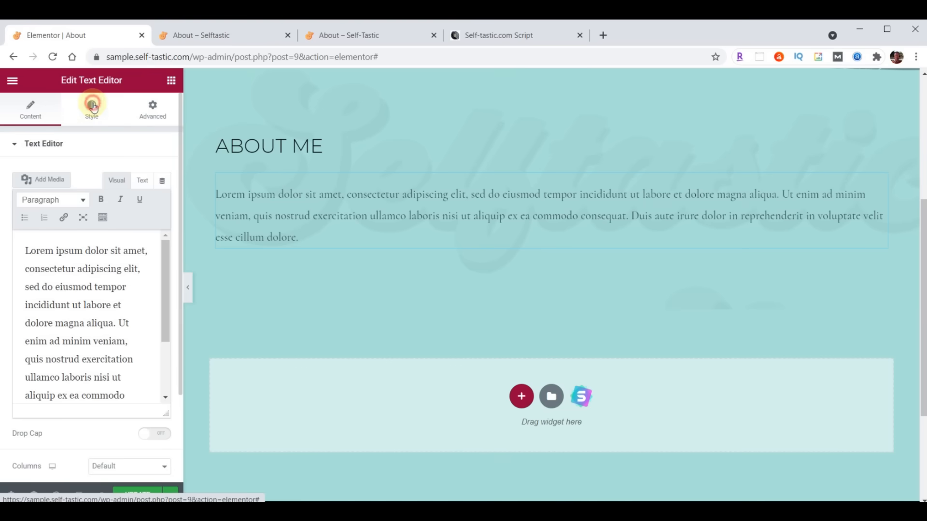
left_click(92, 106)
left_click(162, 199)
type("#473C31")
left_click(164, 200)
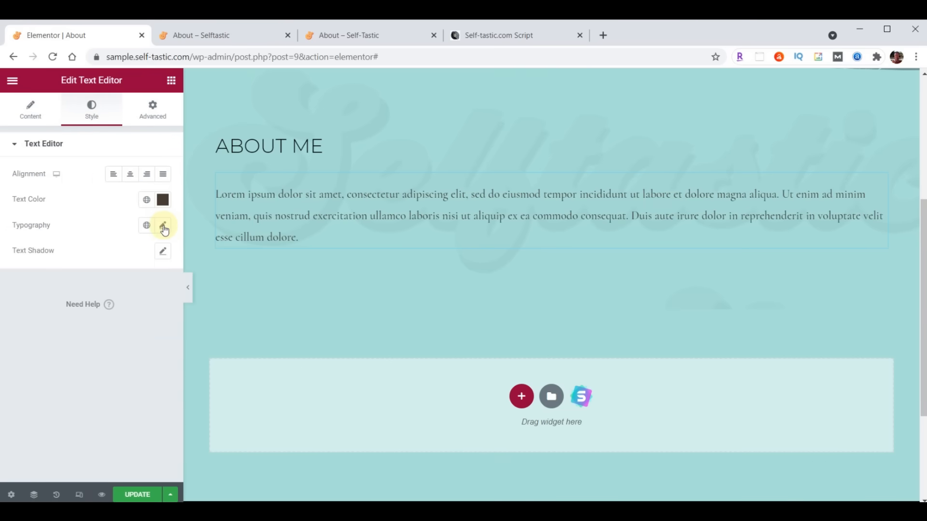
- Set the paragraph font to Raleway, size 21, weight 400, and select its placeholder text
left_click(164, 227)
left_click(125, 283)
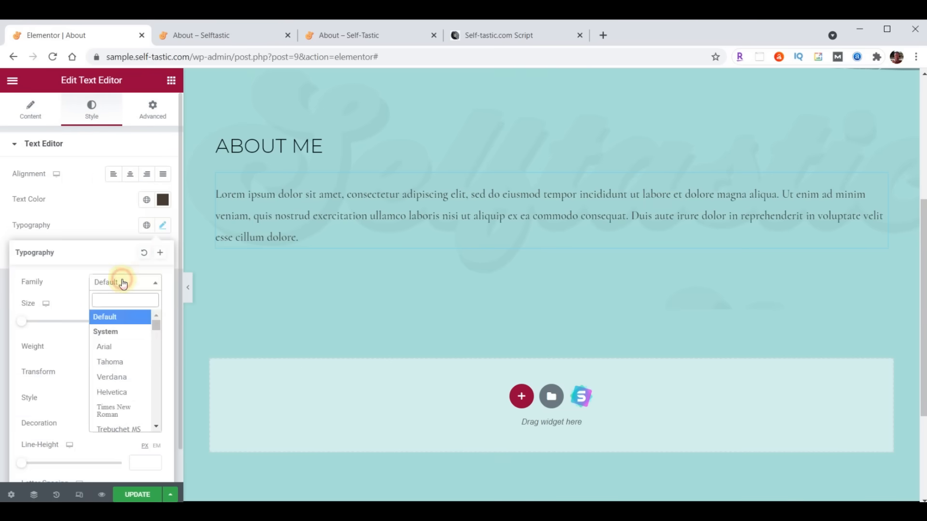
type("Raleway")
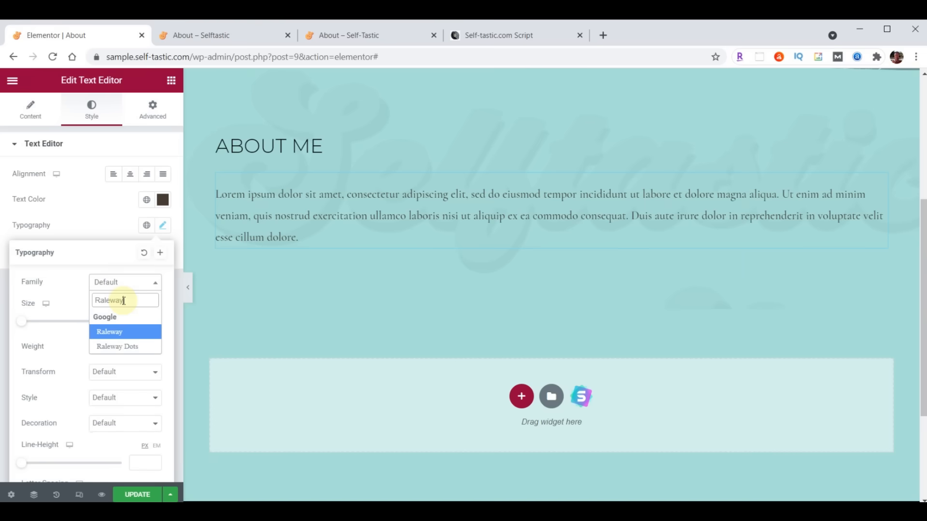
left_click(137, 321)
type("2")
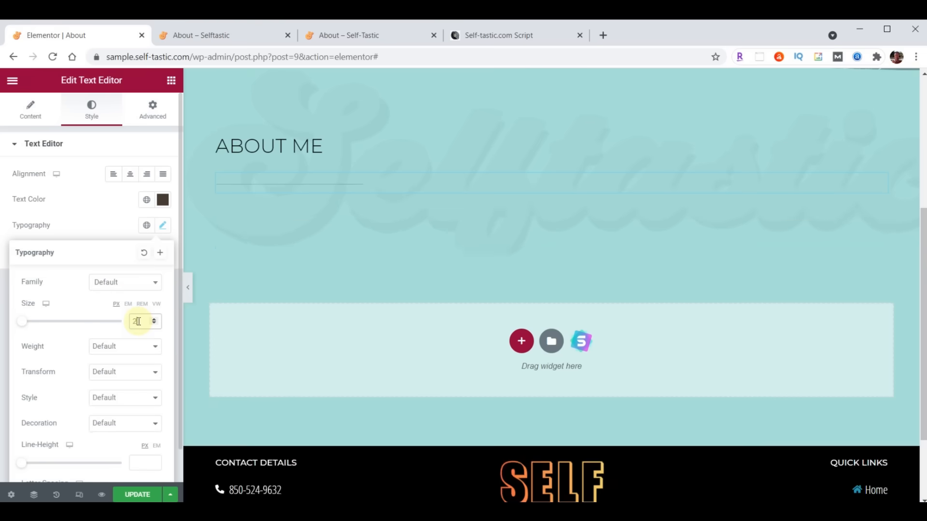
type("1")
left_click(115, 346)
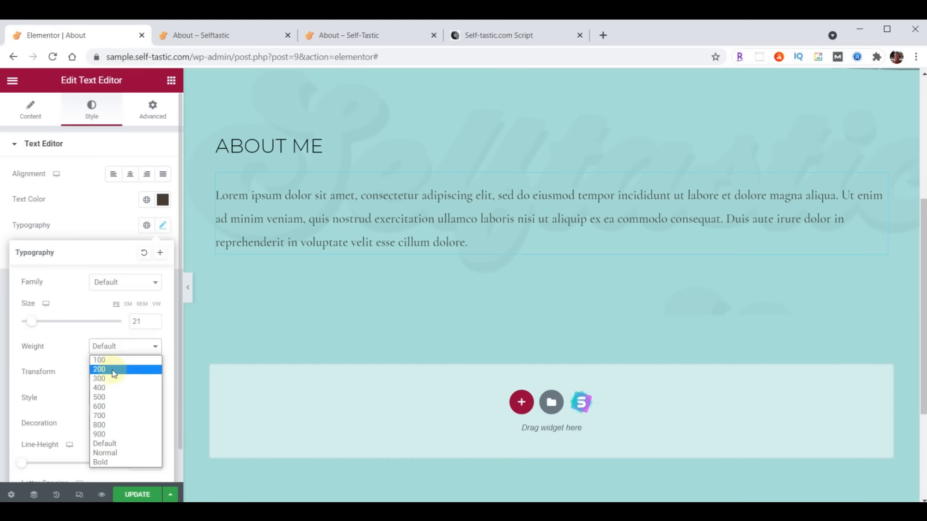
left_click(107, 387)
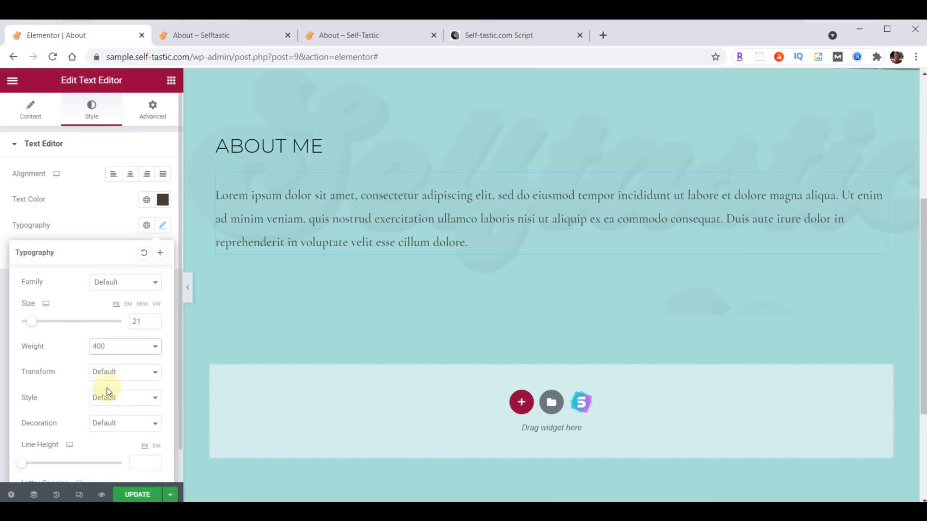
left_click(30, 115)
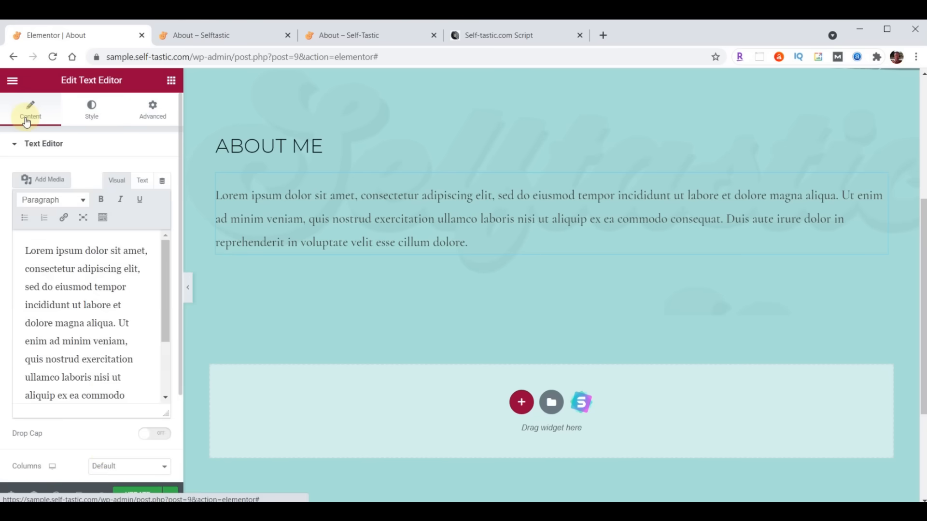
left_click(71, 281)
key("ctrl+a")
- Paste the About me story and upload and insert the carousel photo
key("ctrl+v")
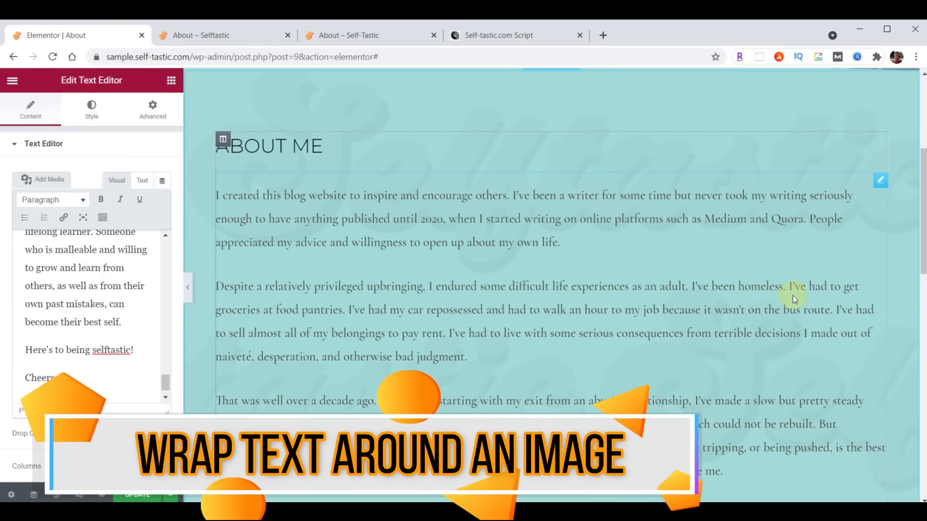
left_click(49, 180)
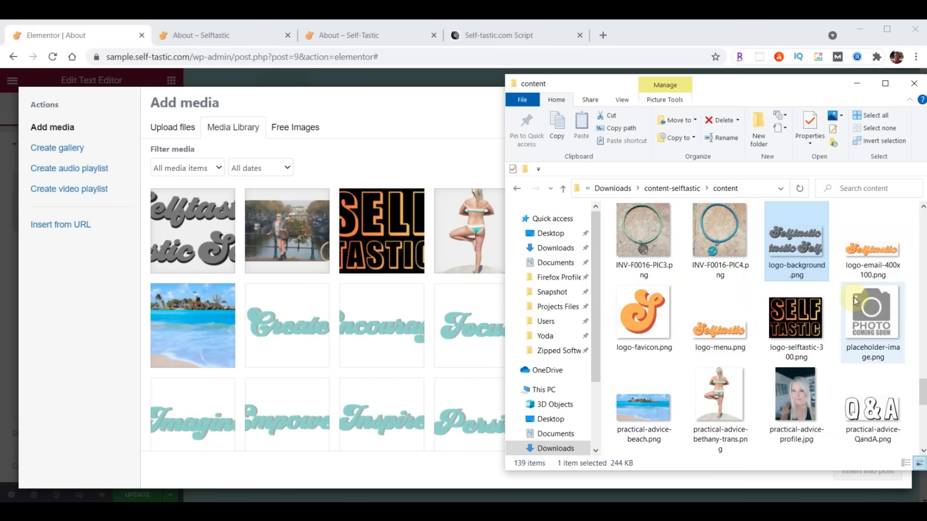
scroll(854, 298, "up", 15)
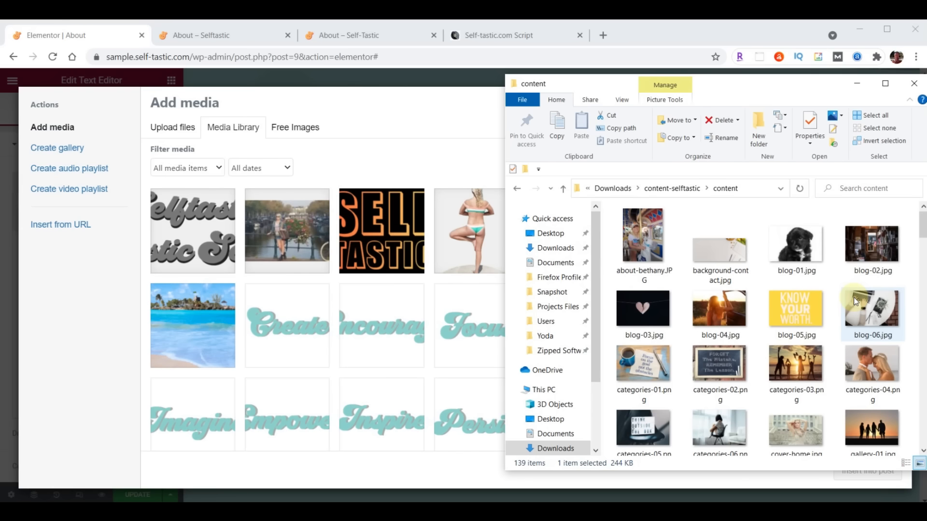
left_click_drag(642, 236, 347, 286)
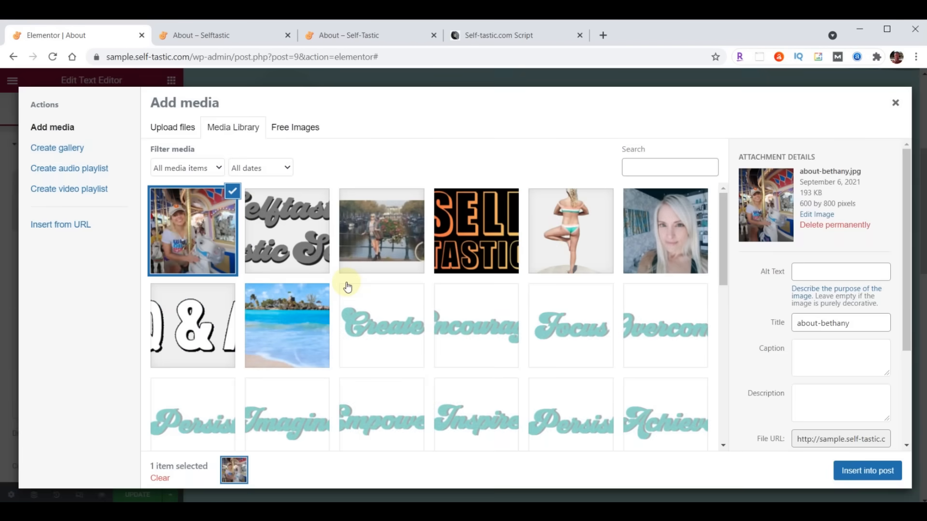
left_click(868, 472)
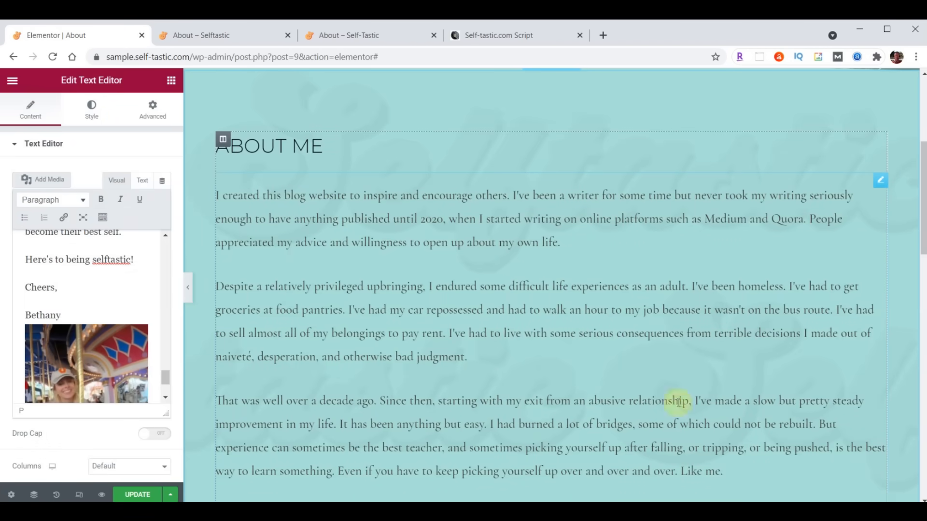
- Remove the inserted photo from the text and reopen the media library
left_click(70, 353)
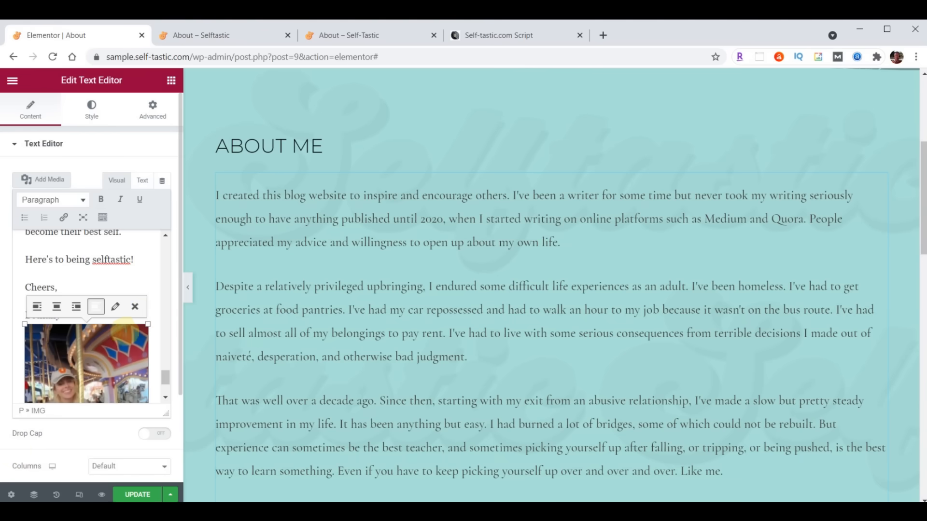
left_click(139, 307)
scroll(60, 346, "up", 5)
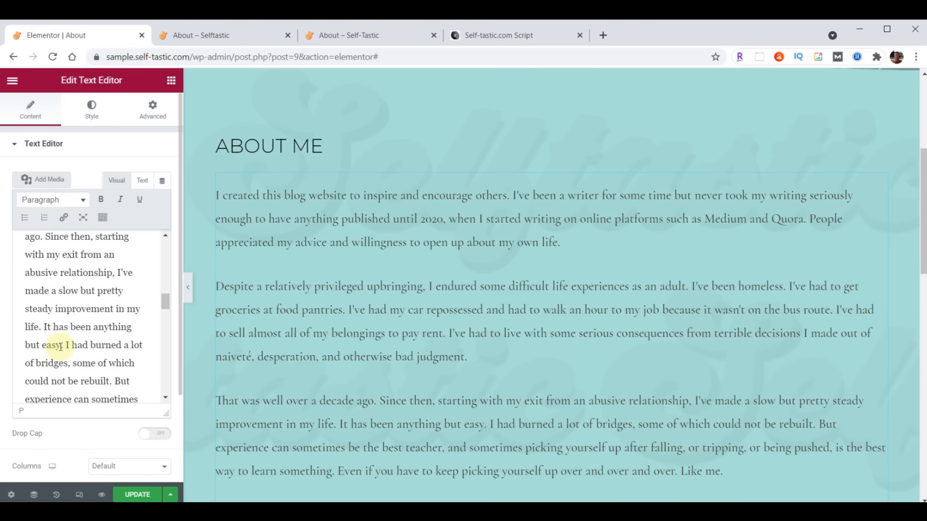
scroll(61, 346, "up", 6)
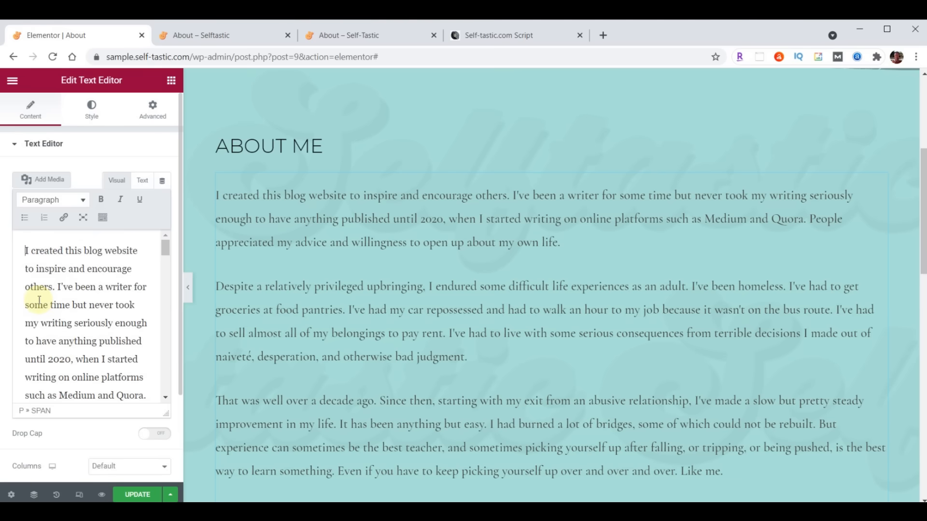
left_click(45, 185)
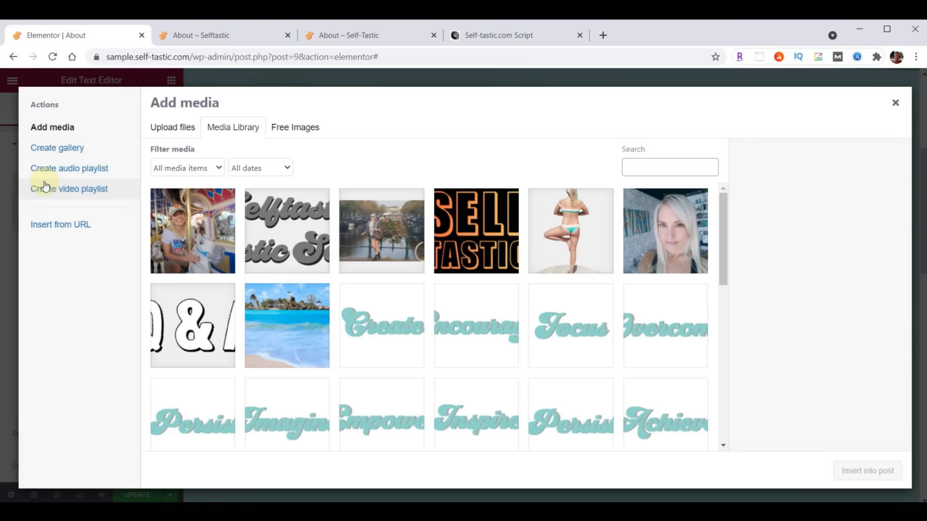
- Insert the carousel photo at the start of the About text and float it right
left_click(192, 213)
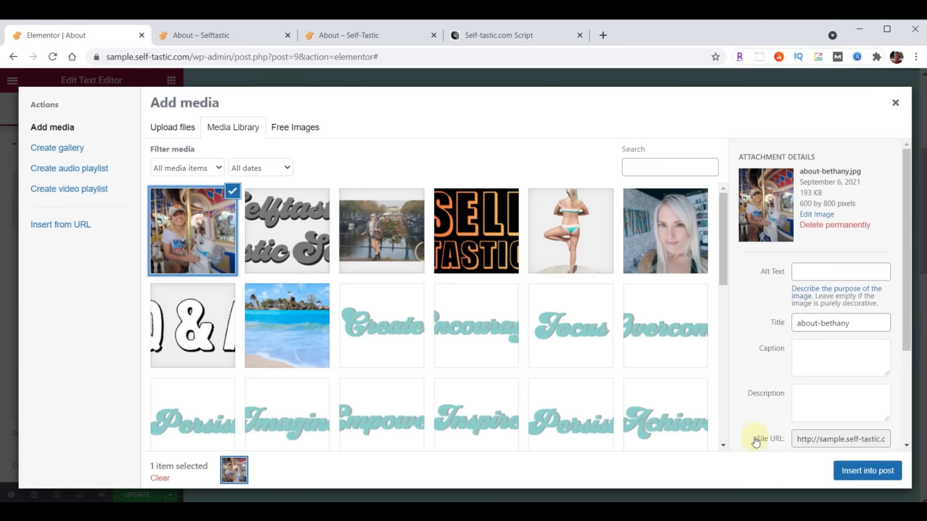
left_click(882, 472)
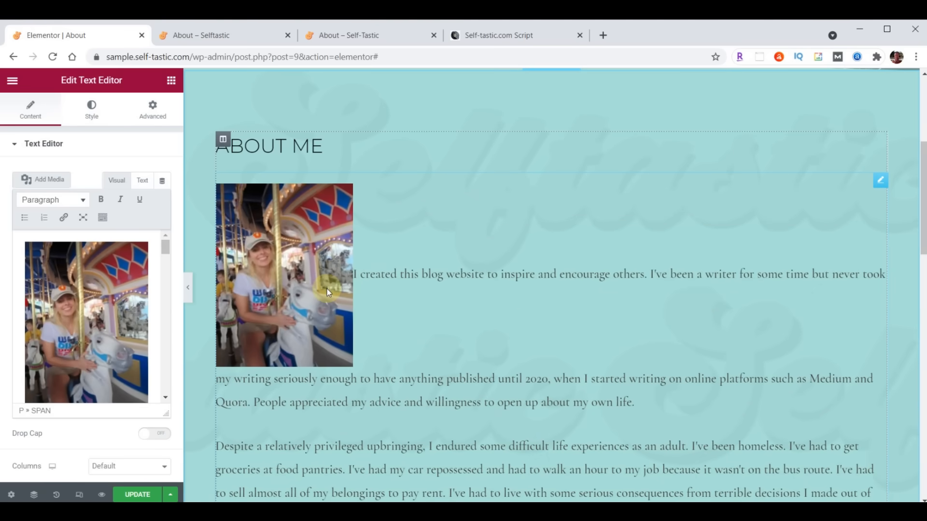
left_click(80, 302)
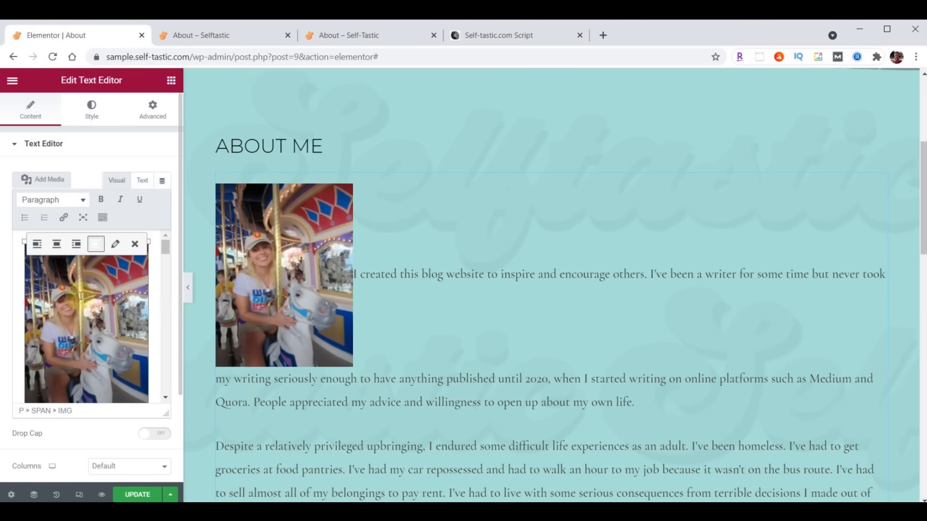
left_click(76, 245)
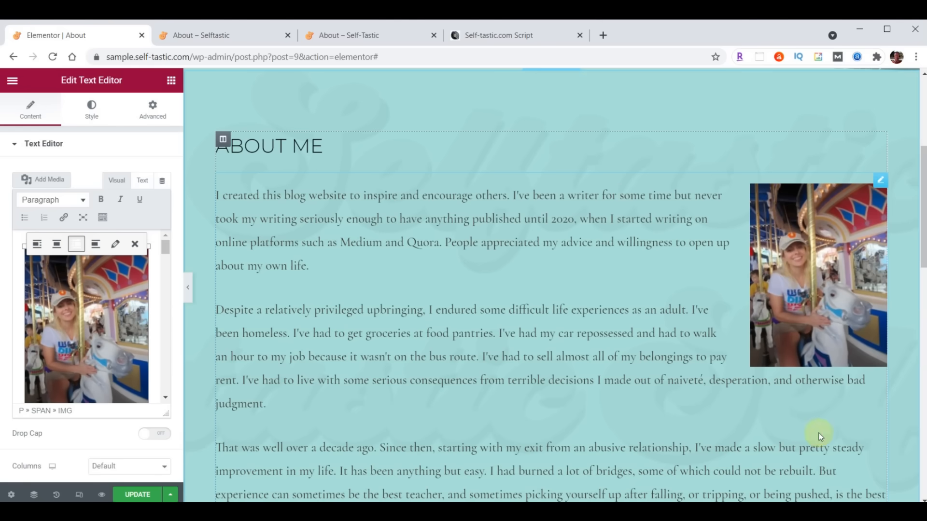
- Set the photo to Full Size 600 × 800 with Link To None and apply it
left_click(115, 245)
left_click(289, 272)
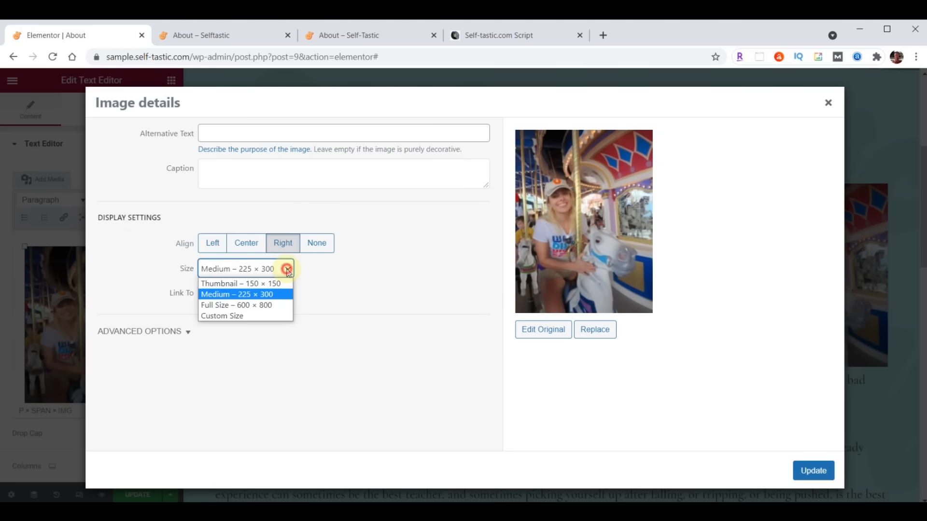
left_click(219, 305)
left_click(213, 294)
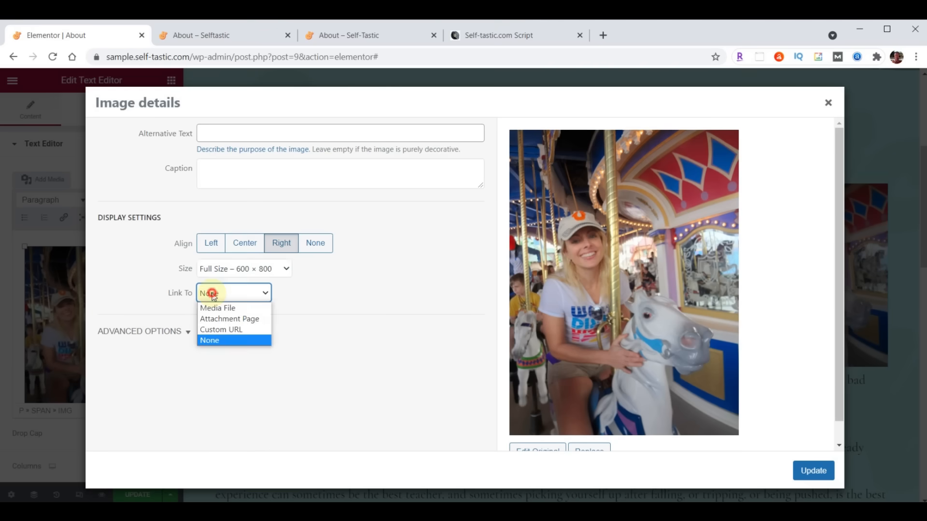
left_click(213, 296)
left_click(821, 472)
- Save the About page with UPDATE and switch to the live About tab
scroll(457, 323, "down", 6)
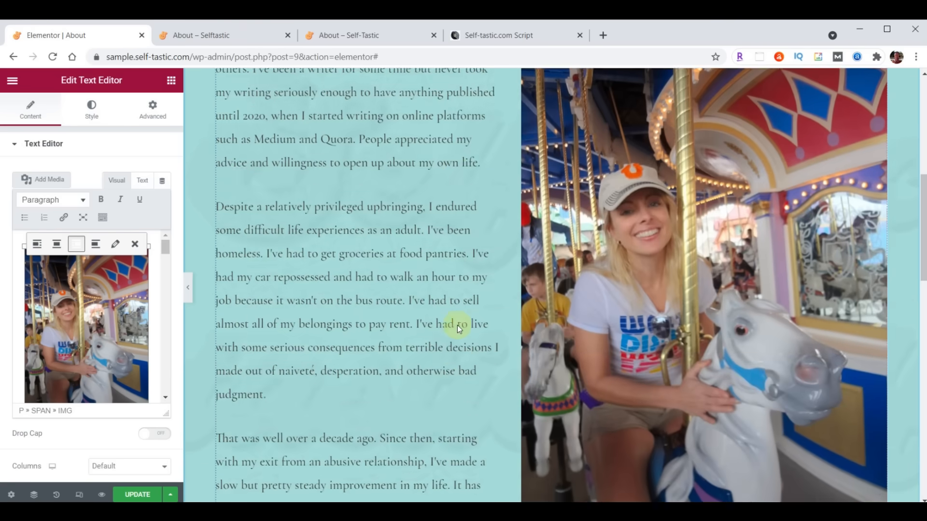
scroll(456, 325, "down", 1)
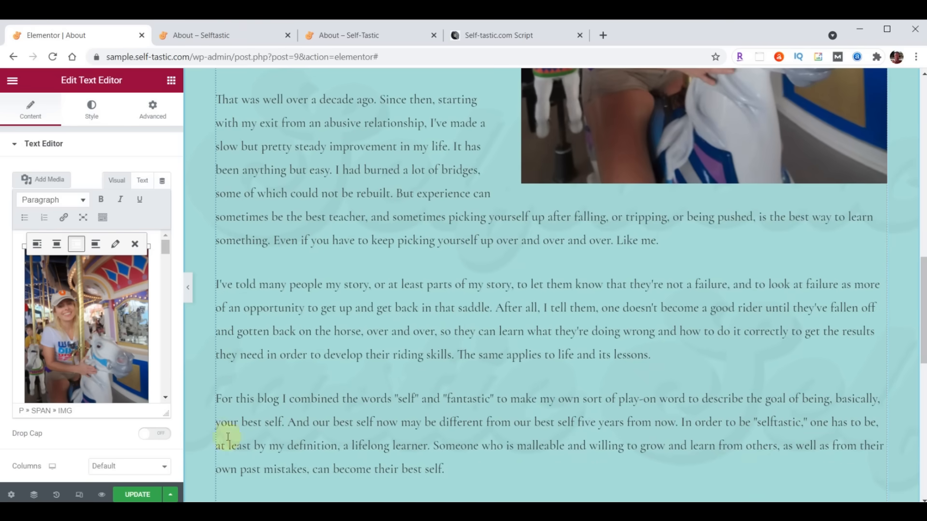
left_click(133, 496)
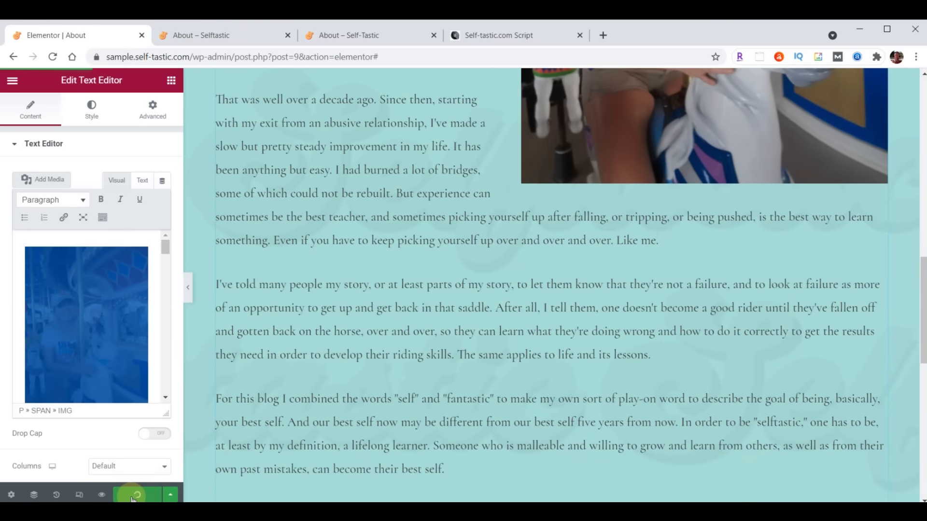
left_click(214, 36)
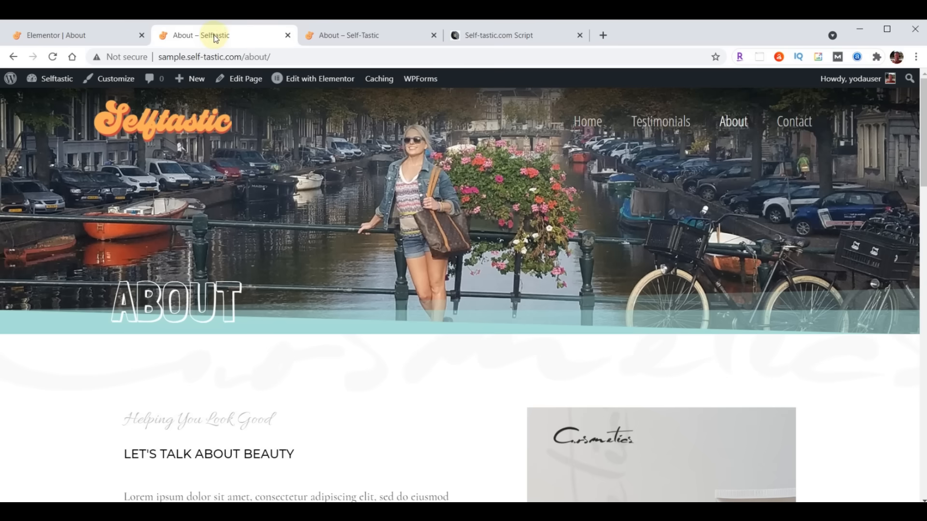
- Reload the live About – Selftastic page and scroll to check the enlarged photo
left_click(54, 56)
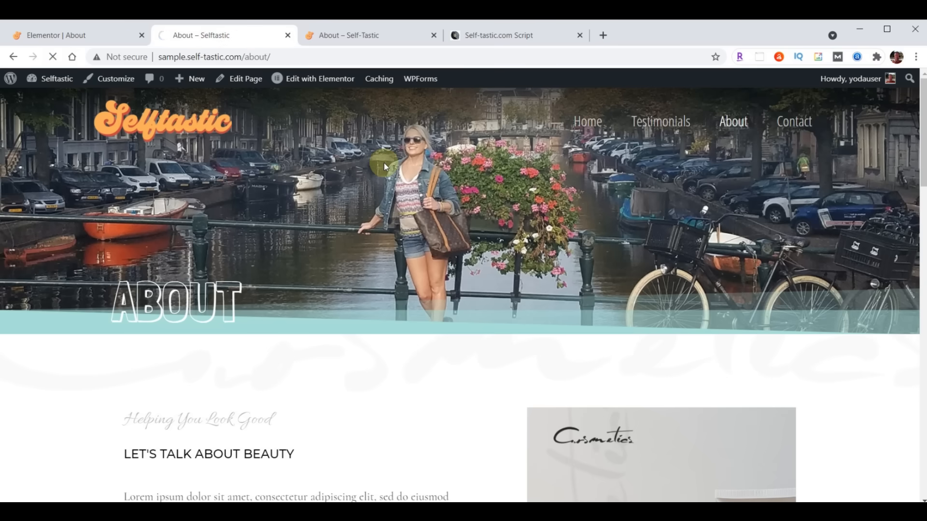
scroll(384, 163, "down", 15)
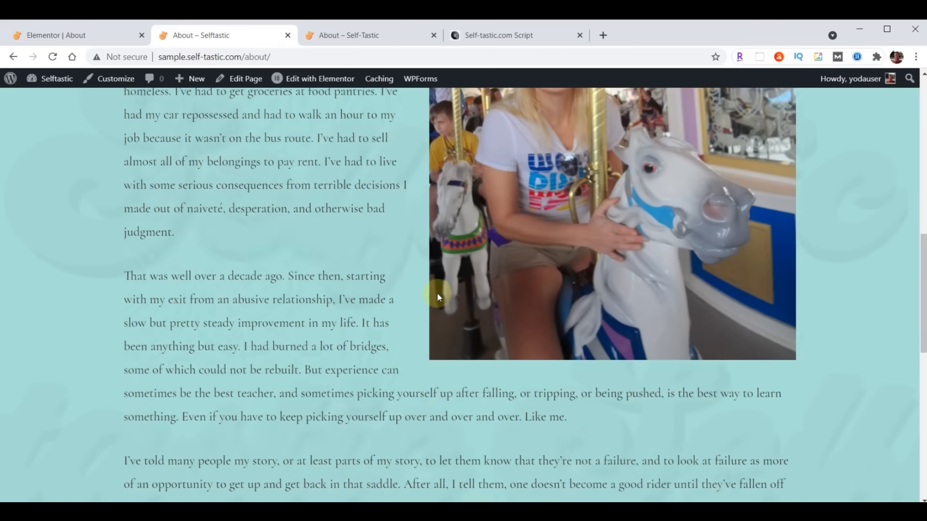
scroll(438, 294, "down", 7)
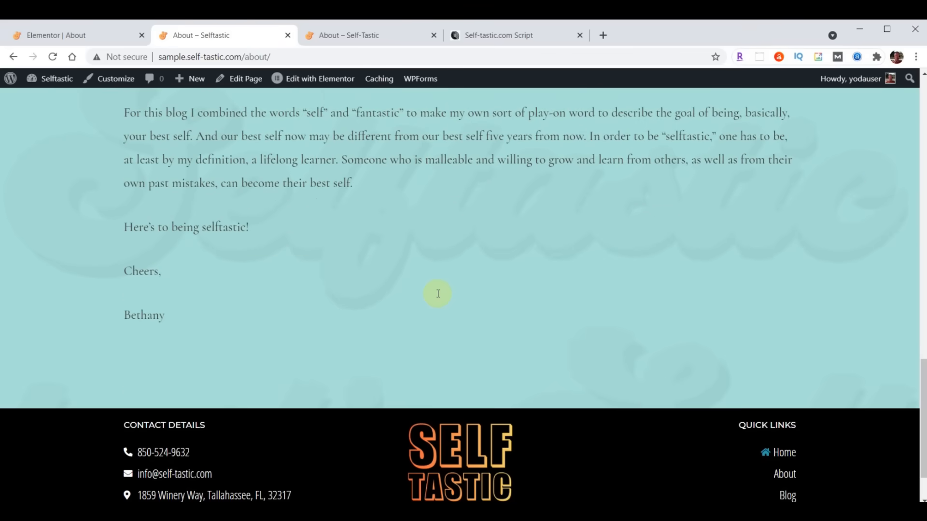
- Scroll the reference About – Self-Tastic page down to its Words of Wisdom strip
left_click(373, 35)
scroll(555, 321, "down", 15)
scroll(555, 321, "down", 7)
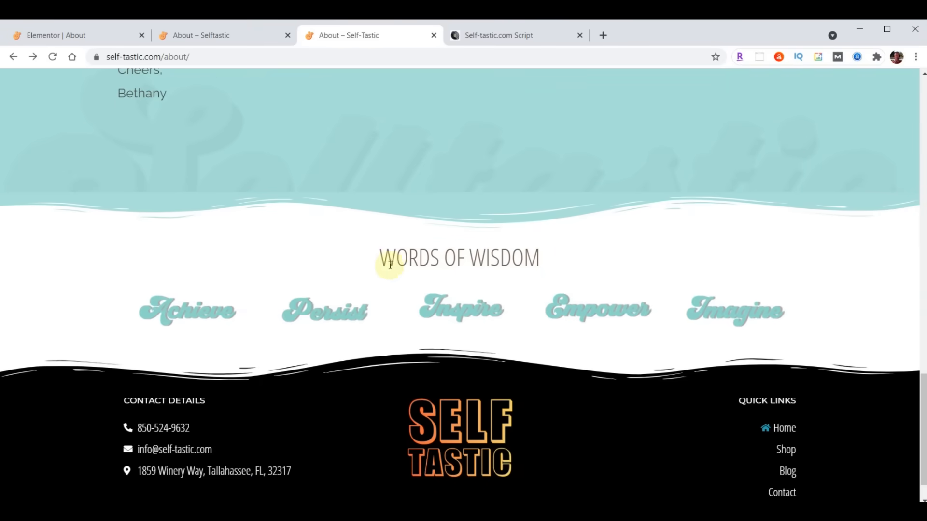
- Insert the 'Selftastic - Words of Wisdom' template below the About text without its page settings
left_click(65, 36)
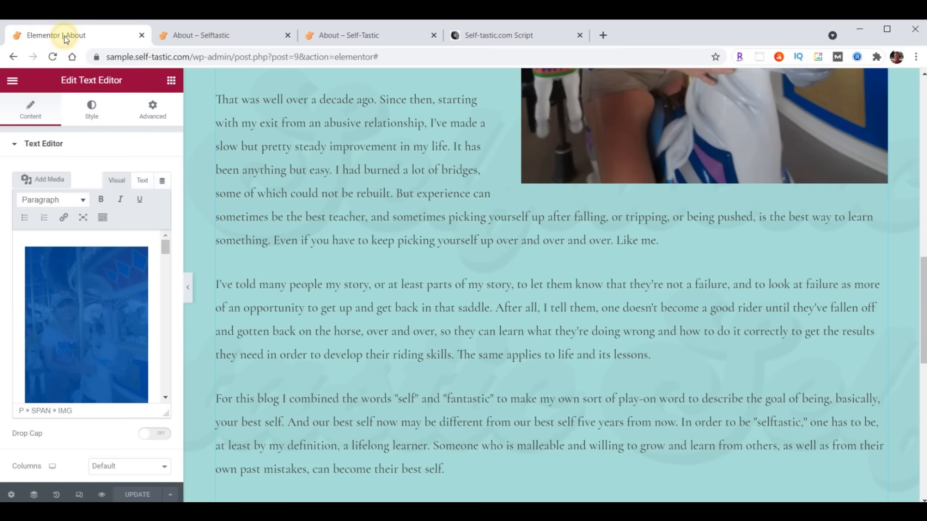
scroll(572, 261, "down", 5)
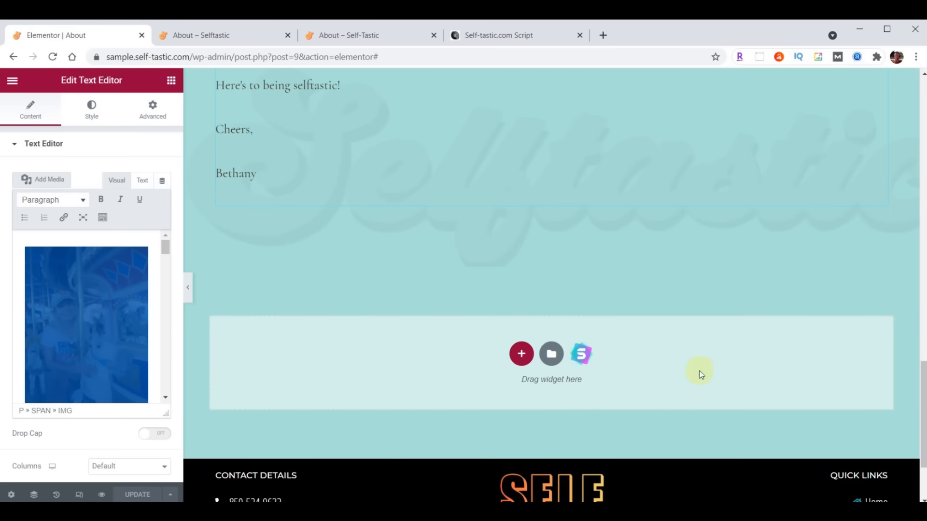
left_click(549, 358)
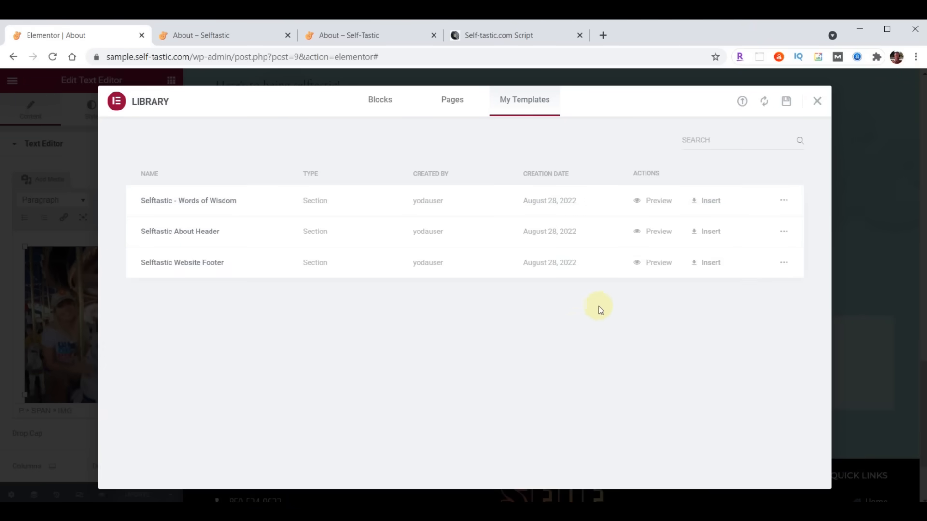
left_click(711, 205)
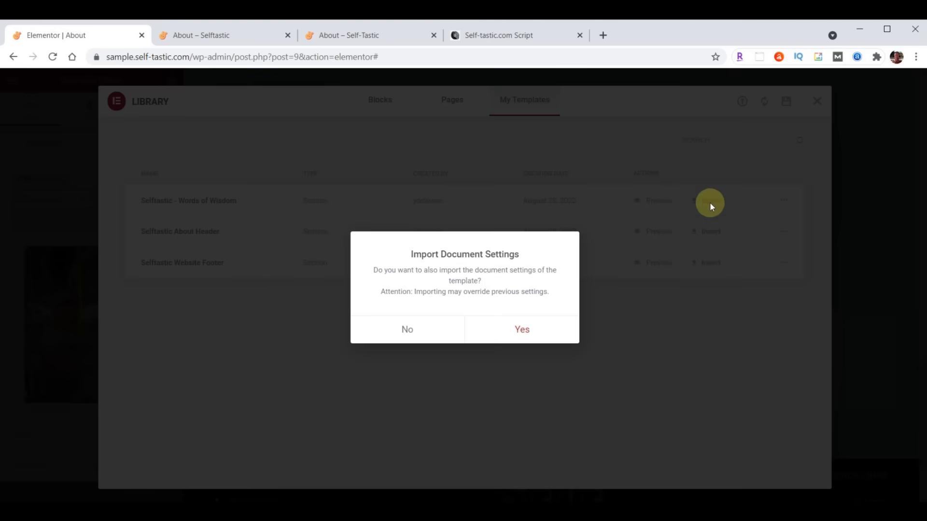
left_click(413, 330)
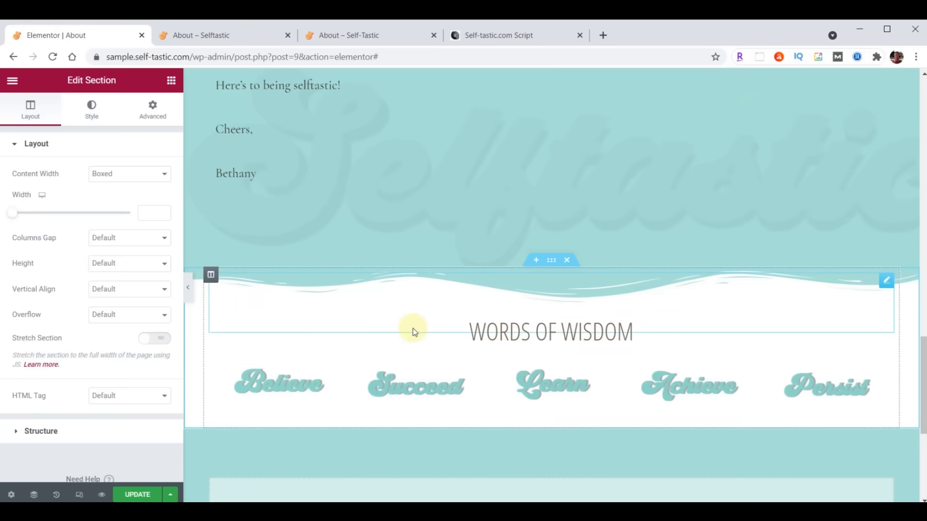
- Save the page, reload the live About page to see the section, then return to the editor
left_click(136, 495)
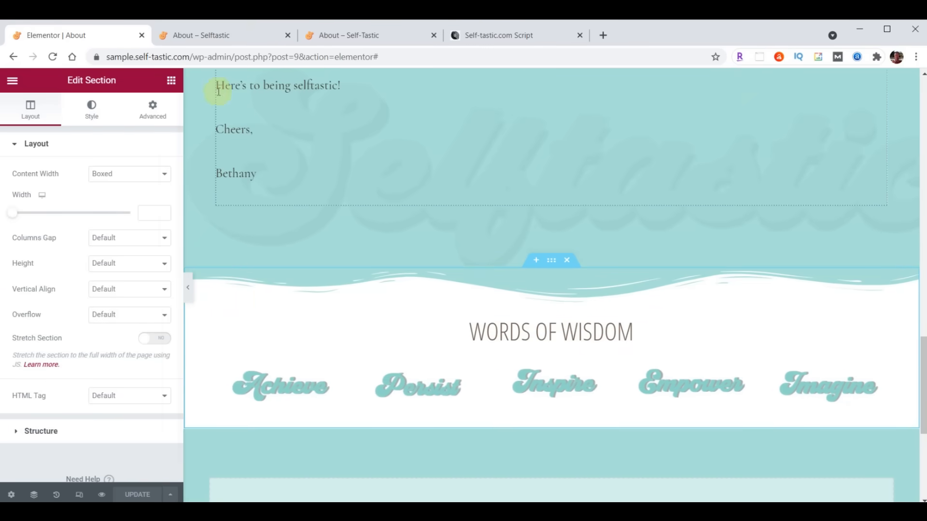
left_click(227, 43)
left_click(53, 56)
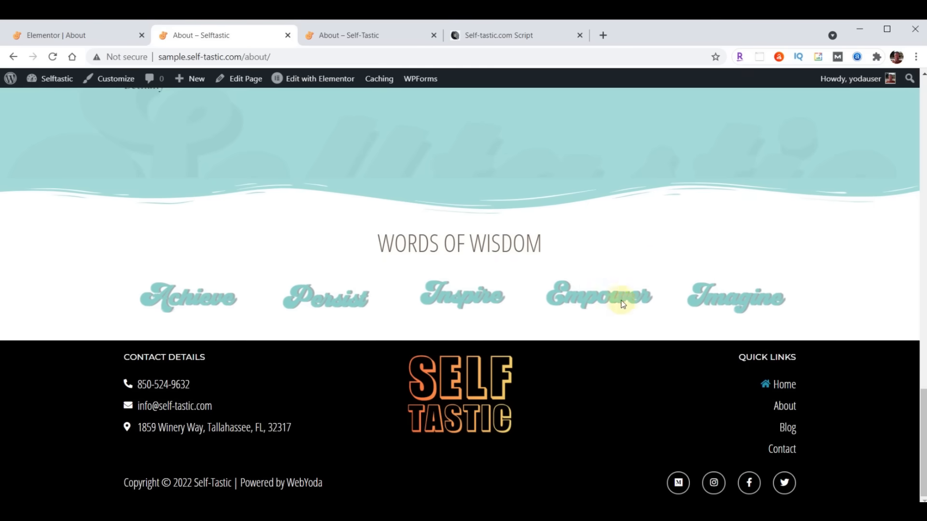
left_click(40, 35)
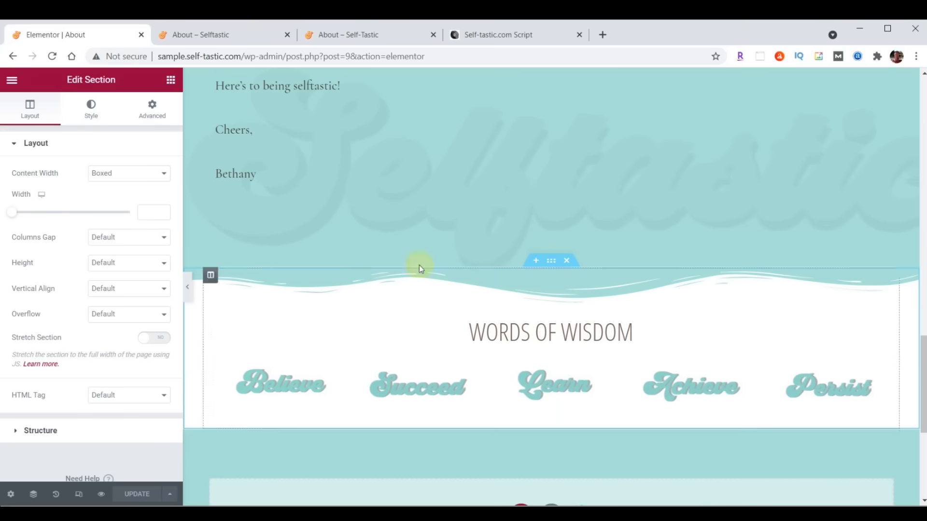
- Give the section a black (#000000) Waves Brush bottom shape divider with height 60
left_click(93, 115)
scroll(87, 193, "down", 3)
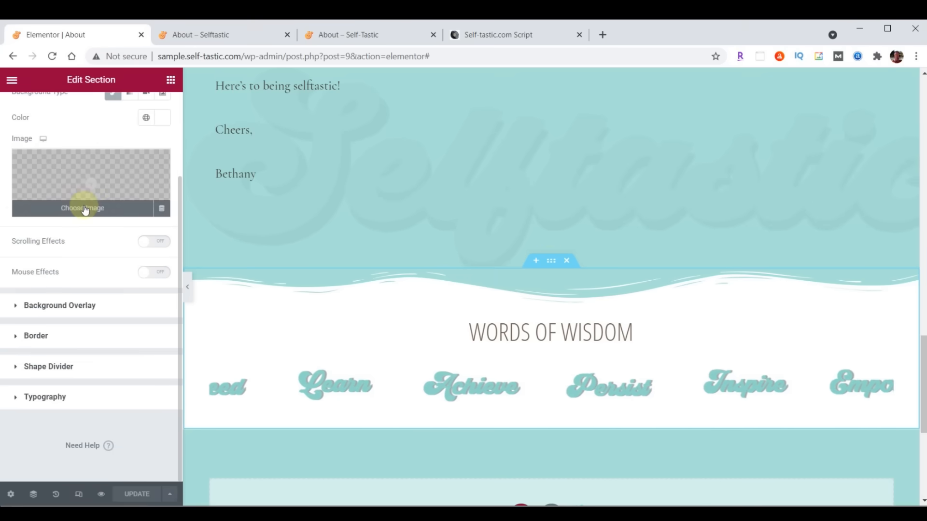
left_click(36, 367)
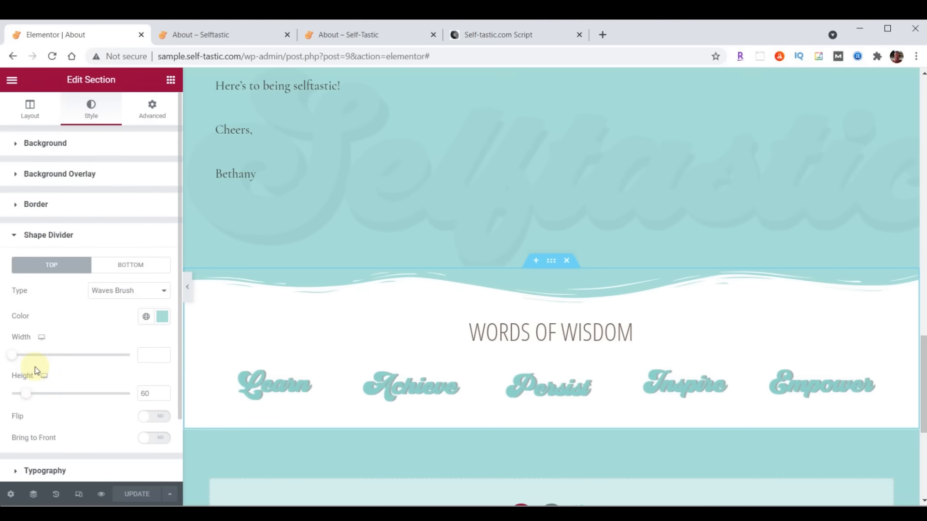
left_click(120, 273)
left_click(122, 295)
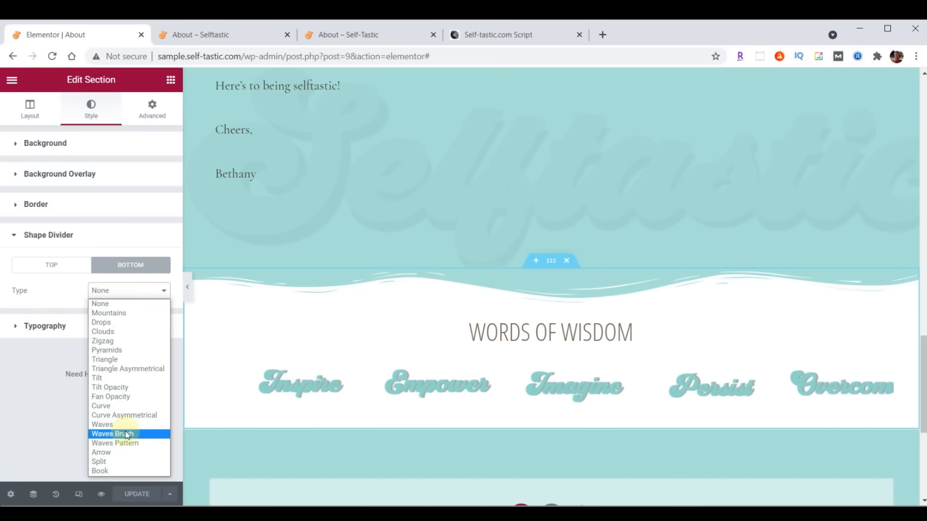
left_click(126, 437)
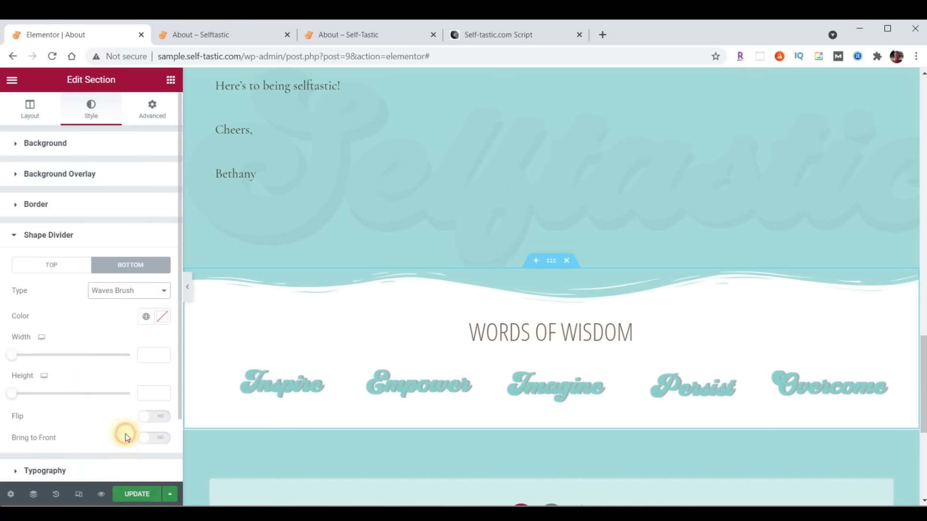
left_click(163, 317)
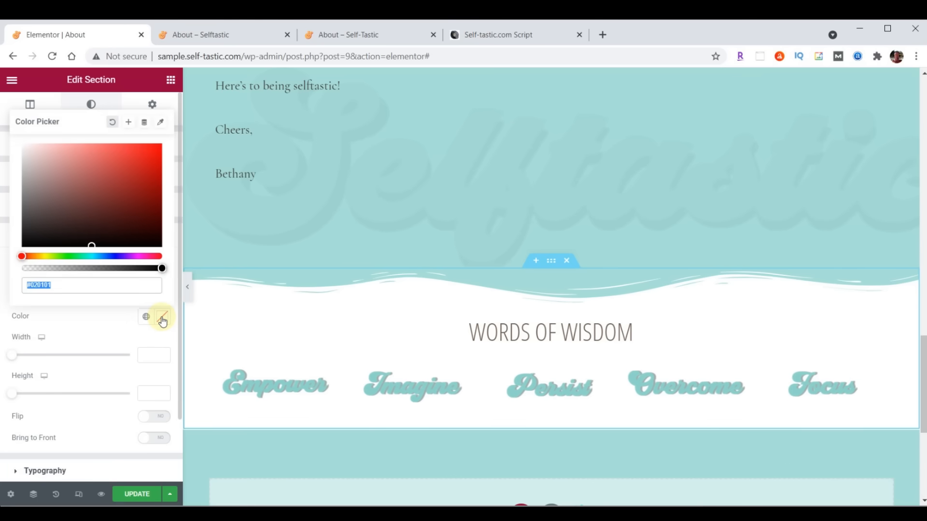
type("#000000")
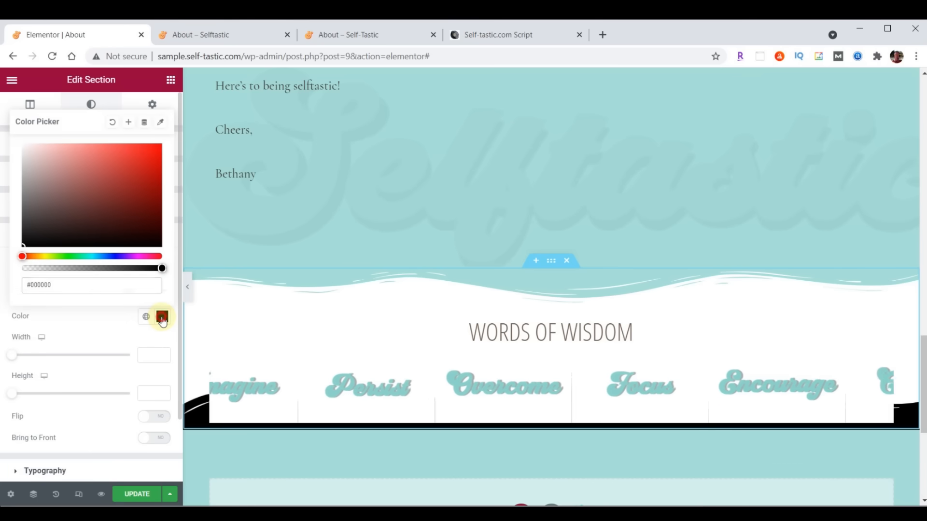
left_click(163, 317)
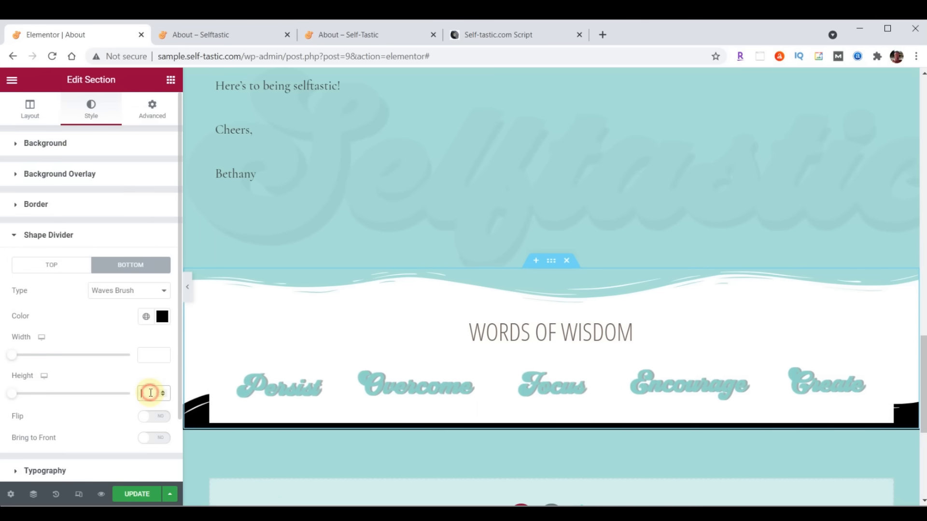
type("60")
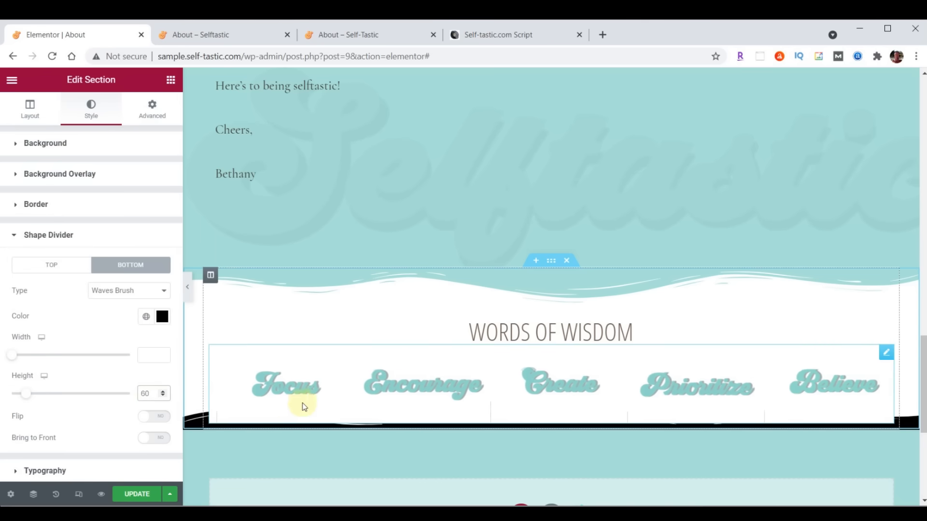
- Set the section's bottom padding to 50, save, and open the live About tab
left_click(153, 115)
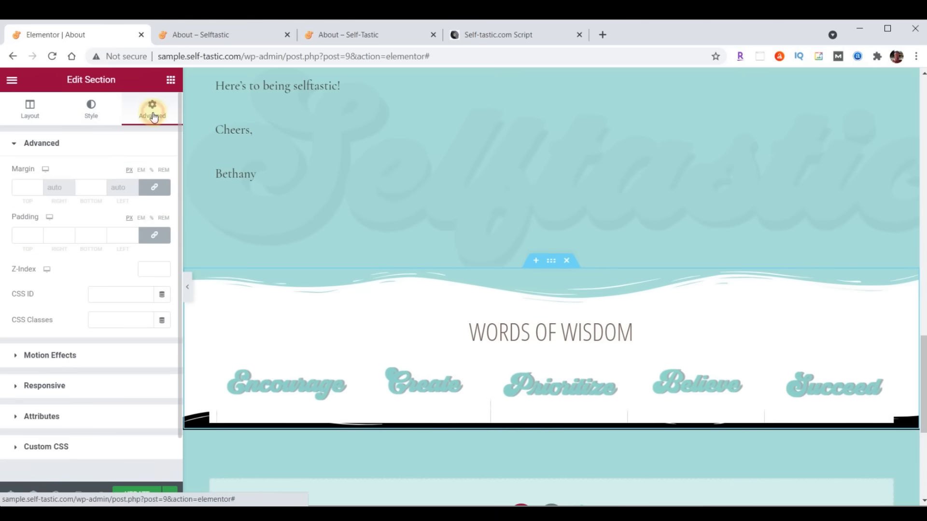
left_click(155, 235)
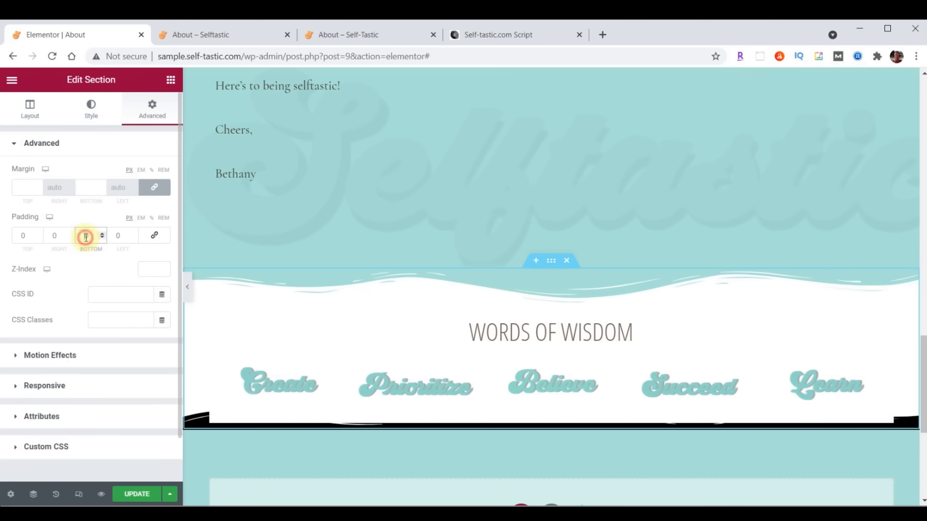
type("50")
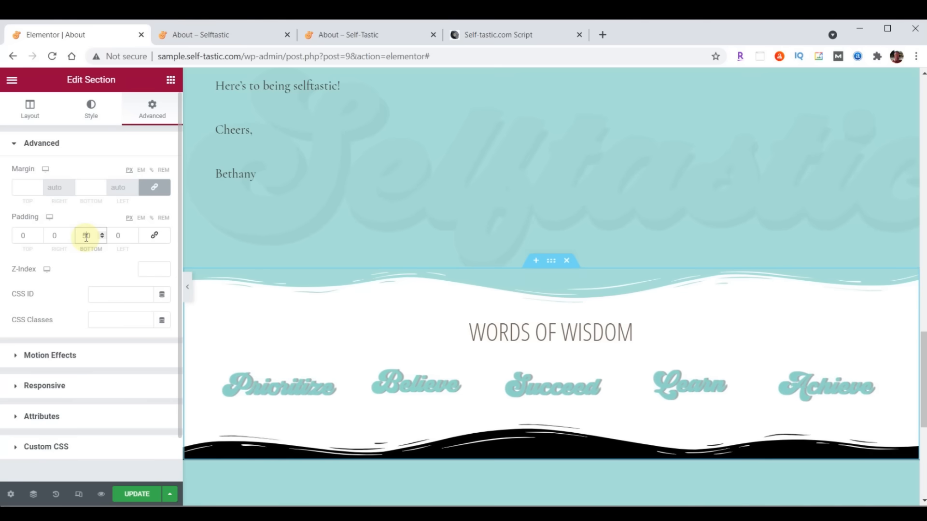
left_click(143, 495)
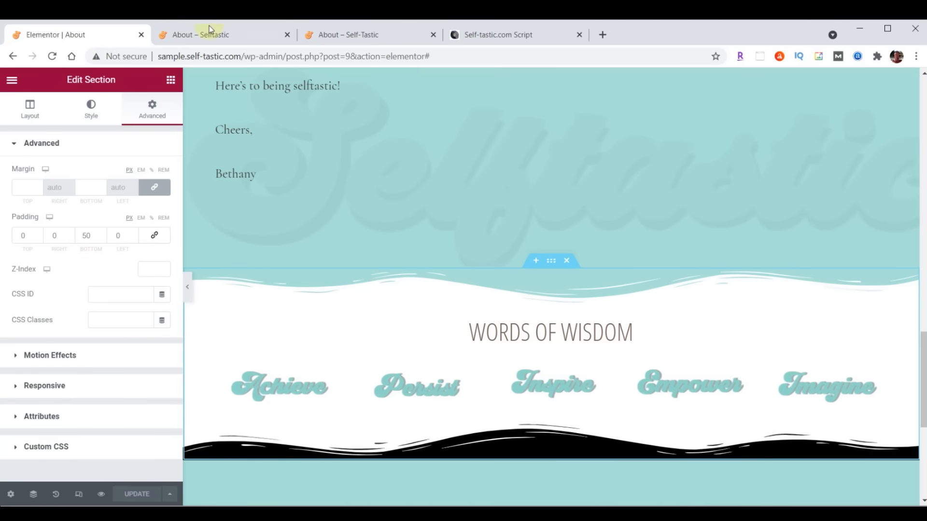
left_click(209, 30)
- Change the About Me paragraph's typography family to Raleway, save, and view the live About page
left_click(53, 57)
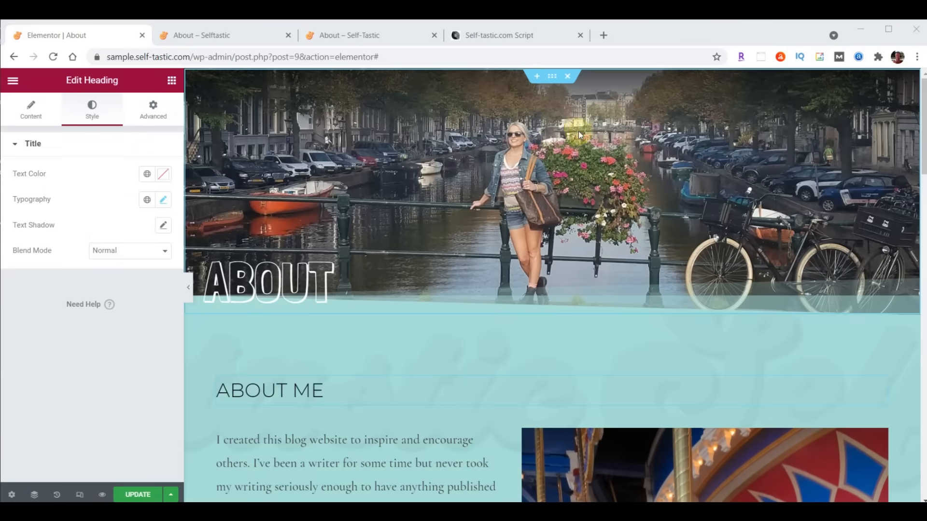
scroll(592, 145, "down", 4)
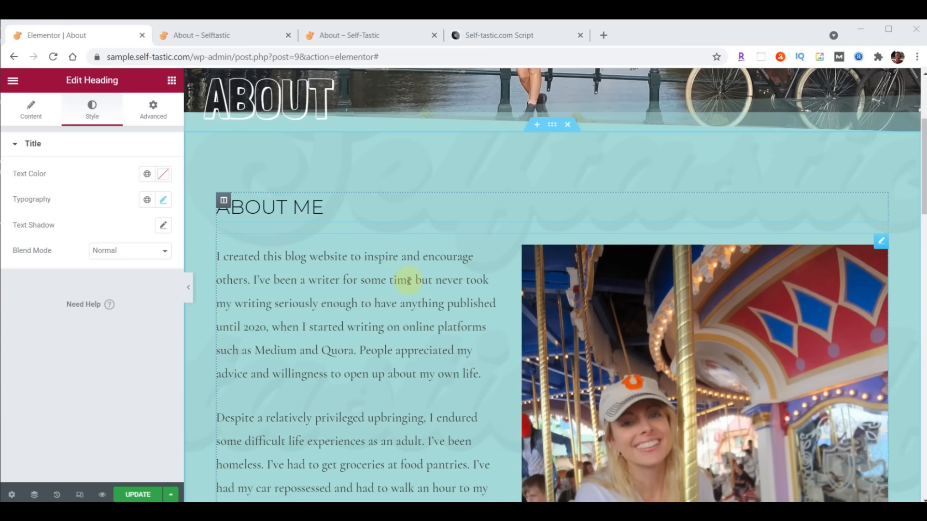
left_click(882, 244)
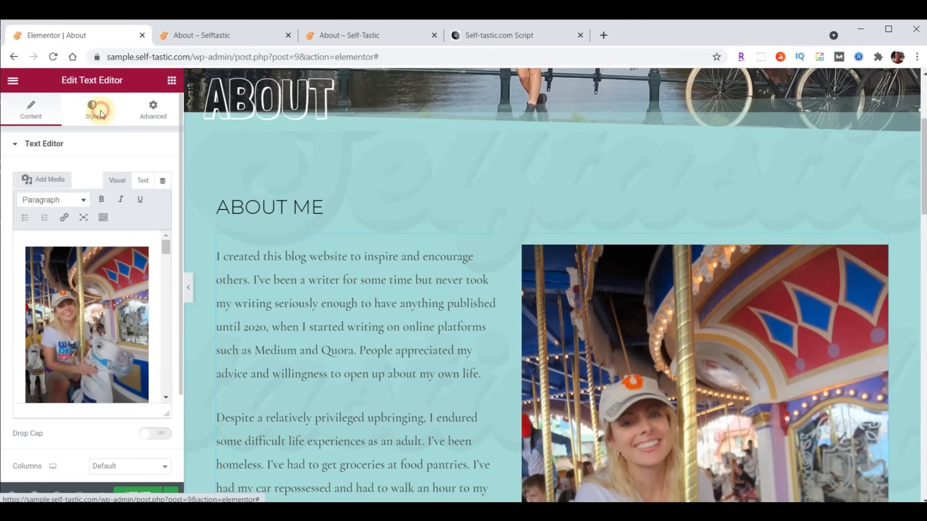
left_click(93, 110)
left_click(164, 226)
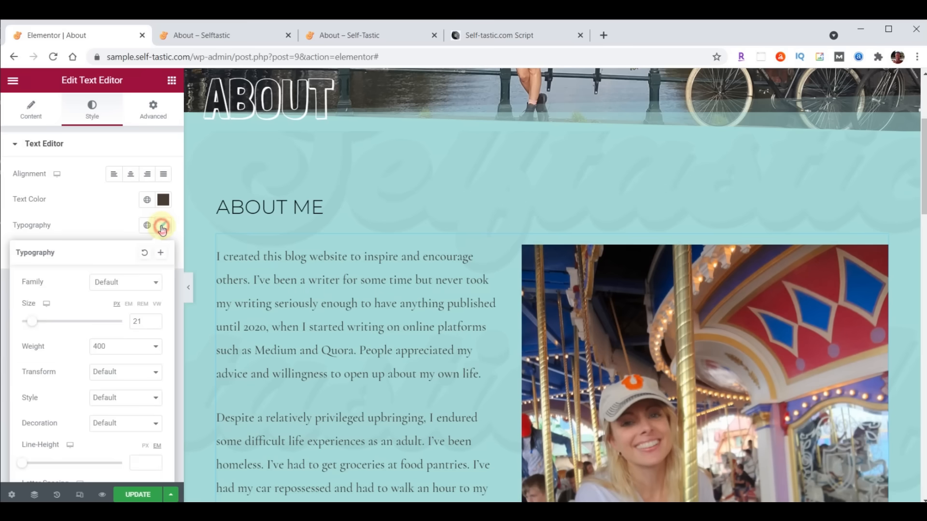
left_click(129, 283)
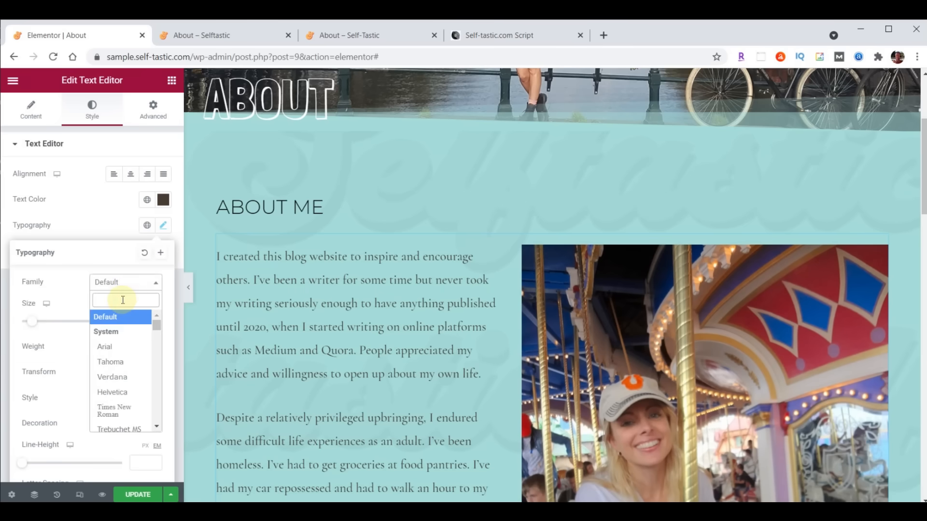
type("Rale")
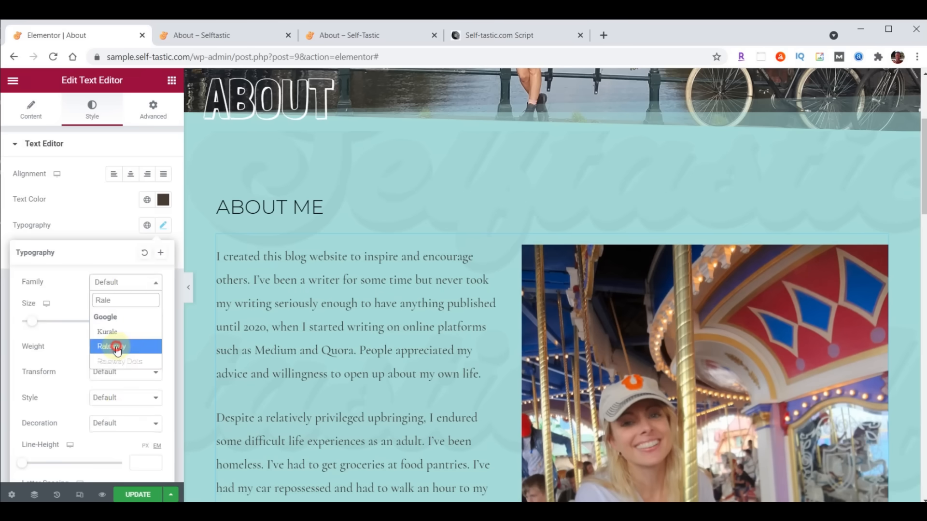
left_click(117, 347)
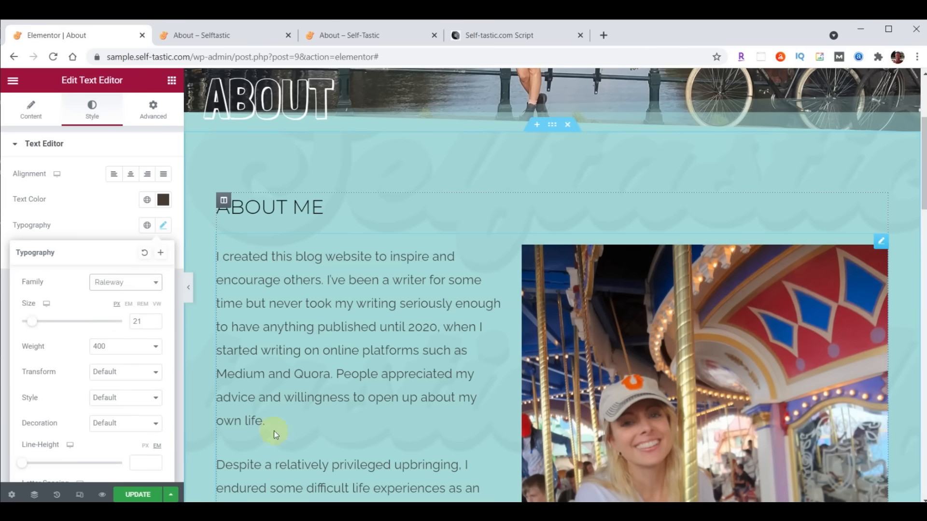
left_click(129, 496)
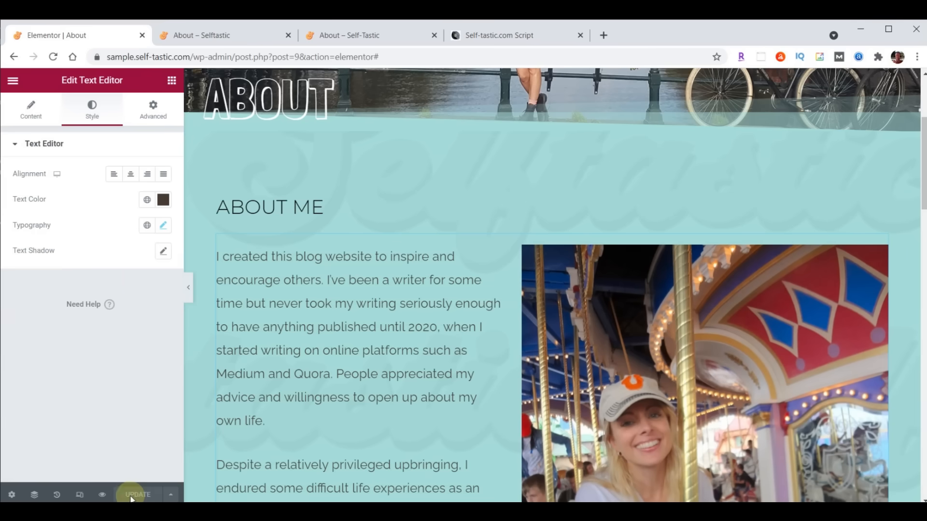
left_click(193, 36)
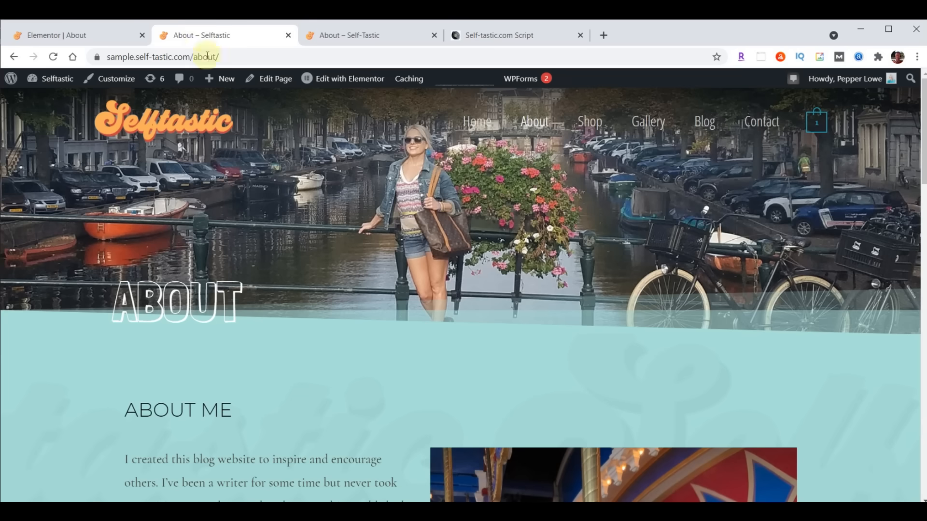
- Check the Raleway text on the live page, then Exit to Dashboard from Elementor's menu
scroll(459, 317, "down", 10)
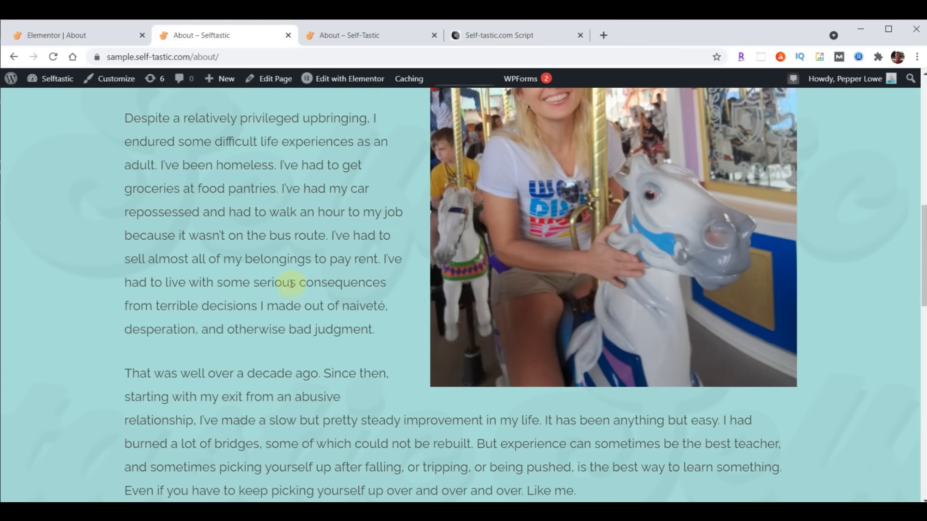
left_click(65, 36)
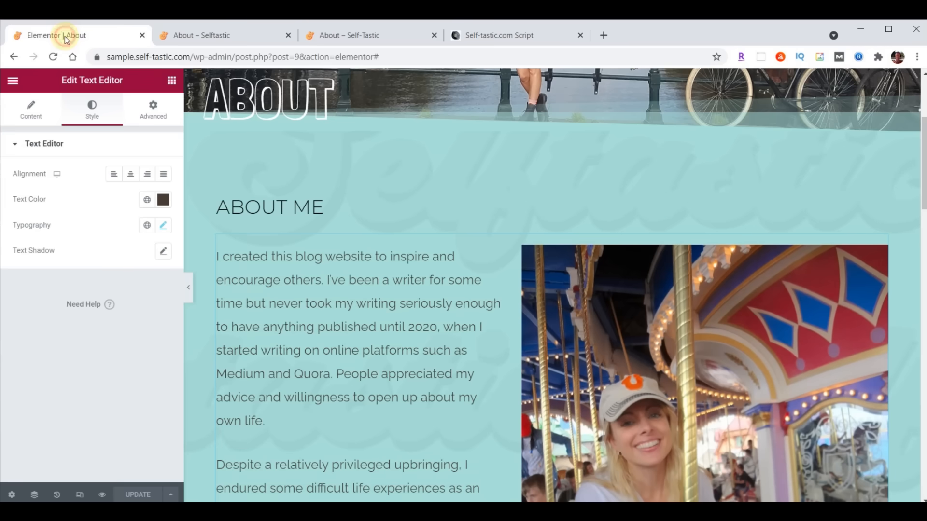
left_click(13, 80)
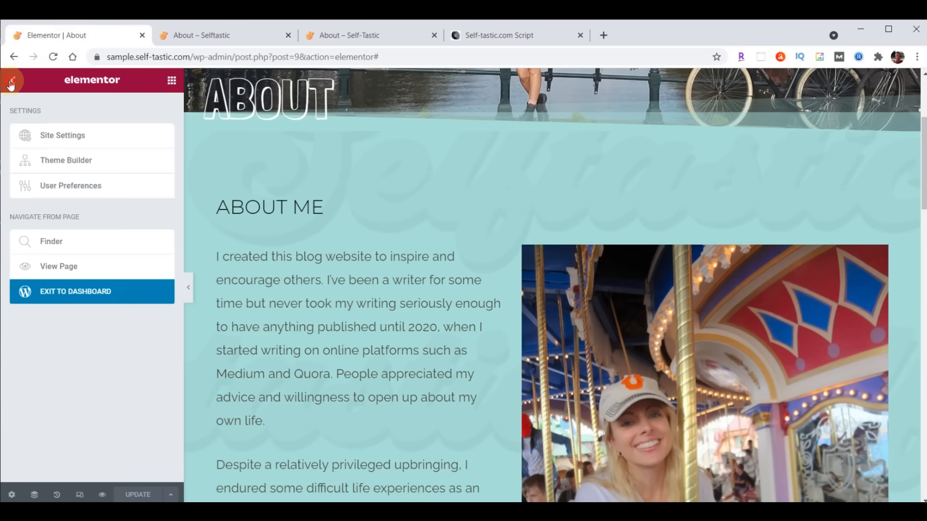
left_click(61, 295)
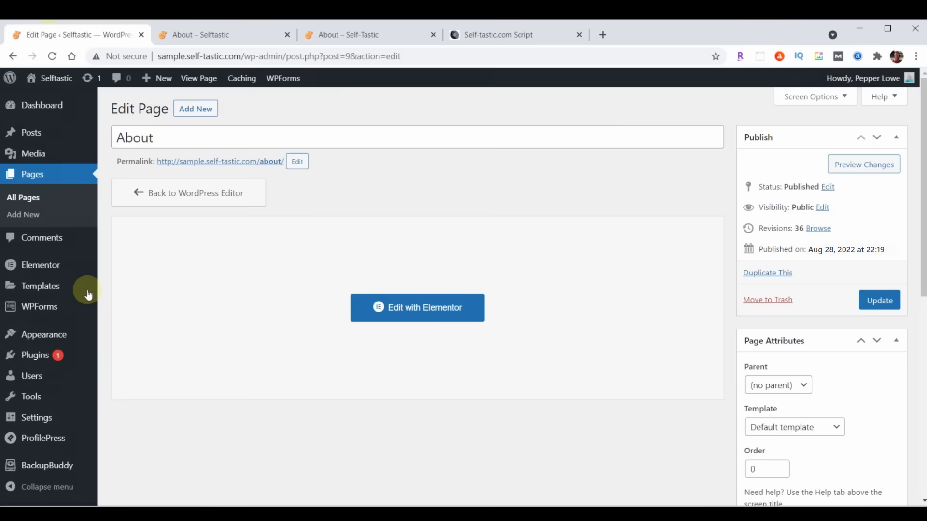
- Duplicate the About page from the All Pages list
left_click(35, 182)
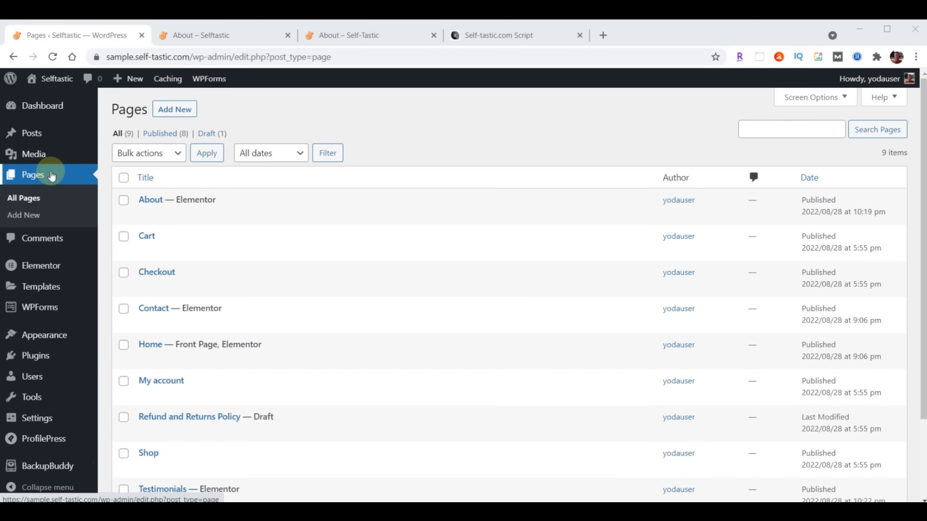
mouse_move(143, 201)
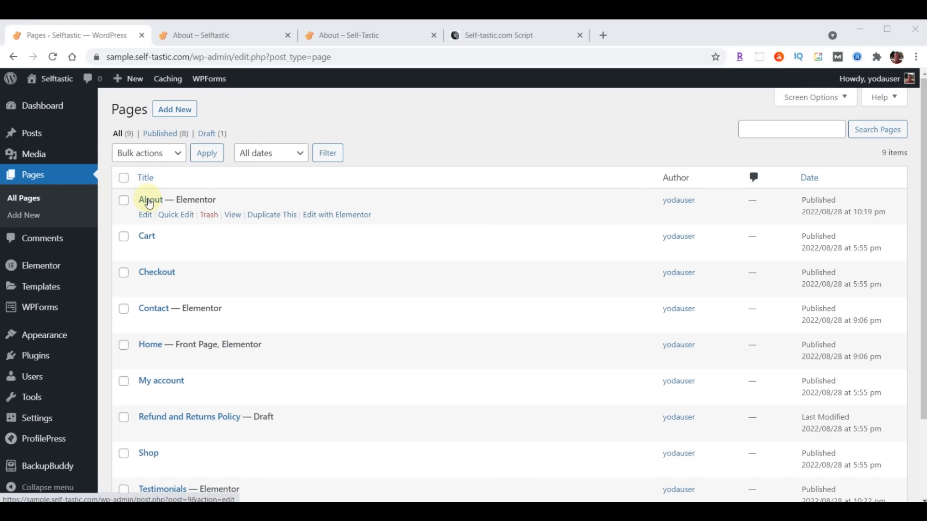
left_click(269, 216)
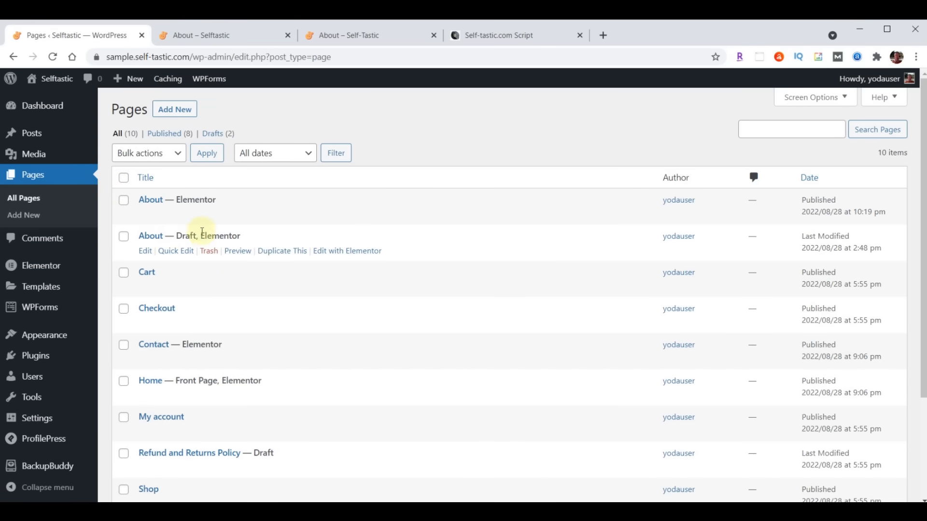
- Quick Edit the draft copy to title Gallery, slug gallery, status Published, and update
left_click(180, 258)
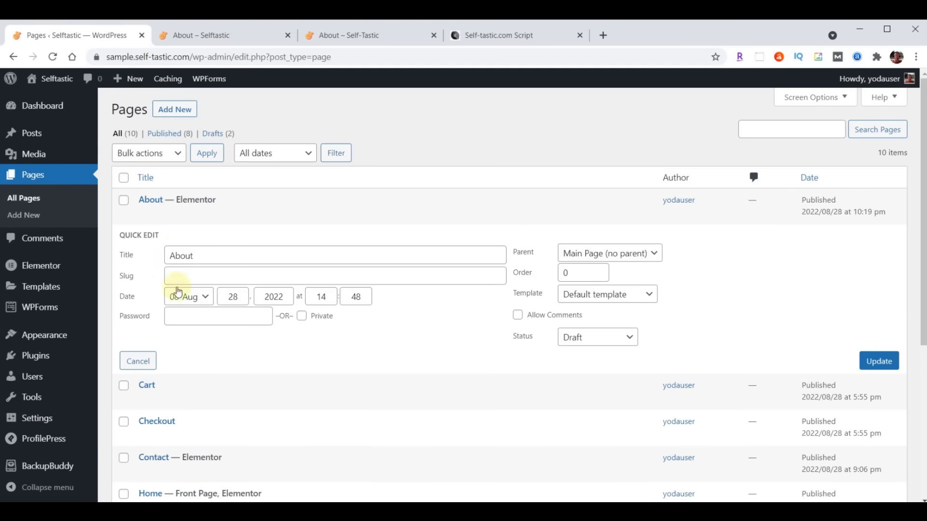
left_click_drag(169, 254, 261, 258)
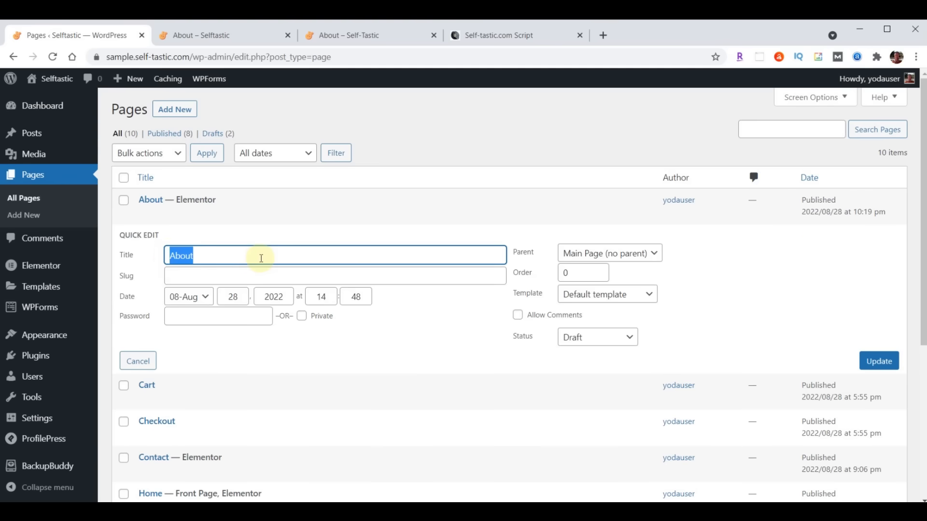
type("Gallery")
left_click(236, 275)
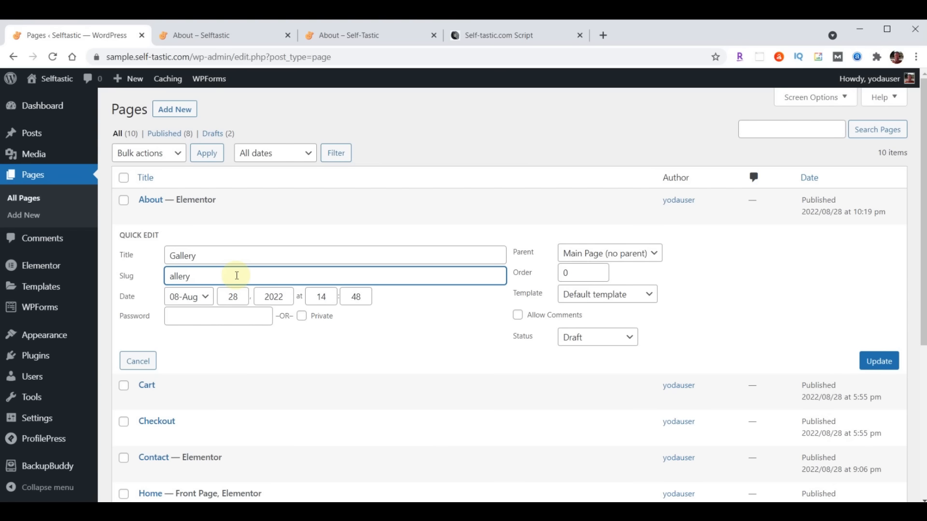
left_click(598, 344)
left_click(597, 351)
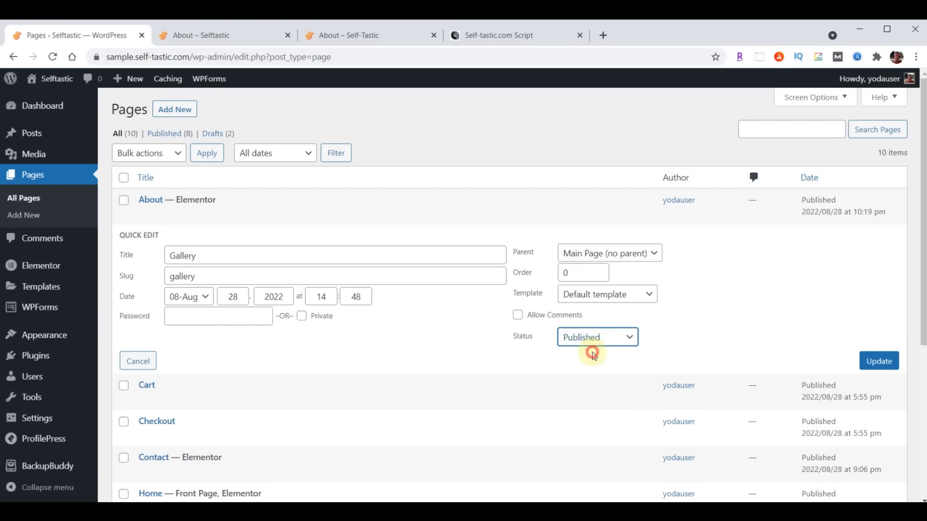
left_click(880, 366)
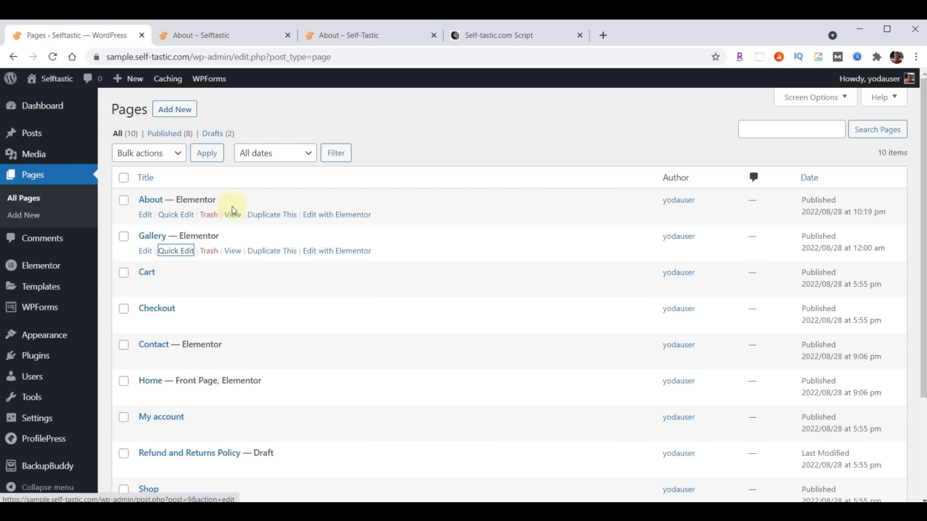
- Duplicate About again and Quick Edit the copy to title Blog, slug Blog, status Published
left_click(267, 215)
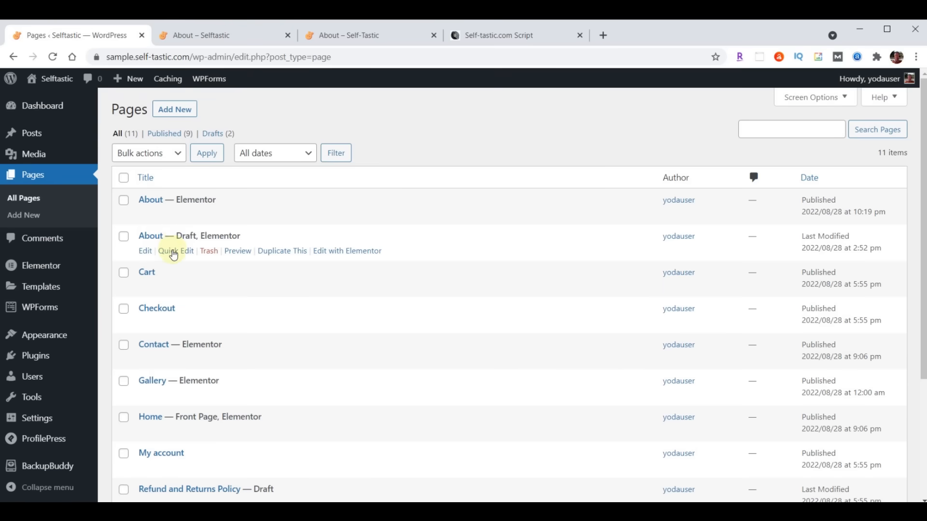
left_click(173, 250)
left_click_drag(212, 257, 161, 261)
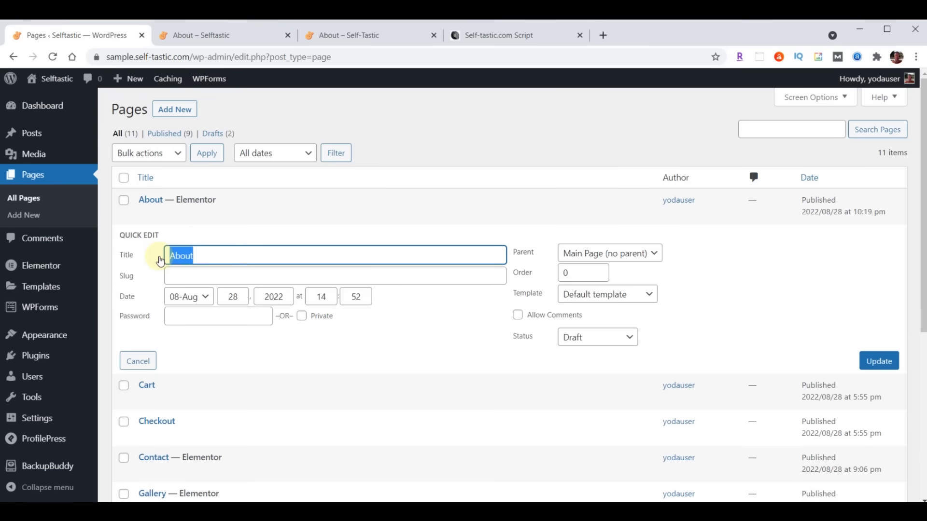
type("Blog")
left_click(193, 276)
type("Blog")
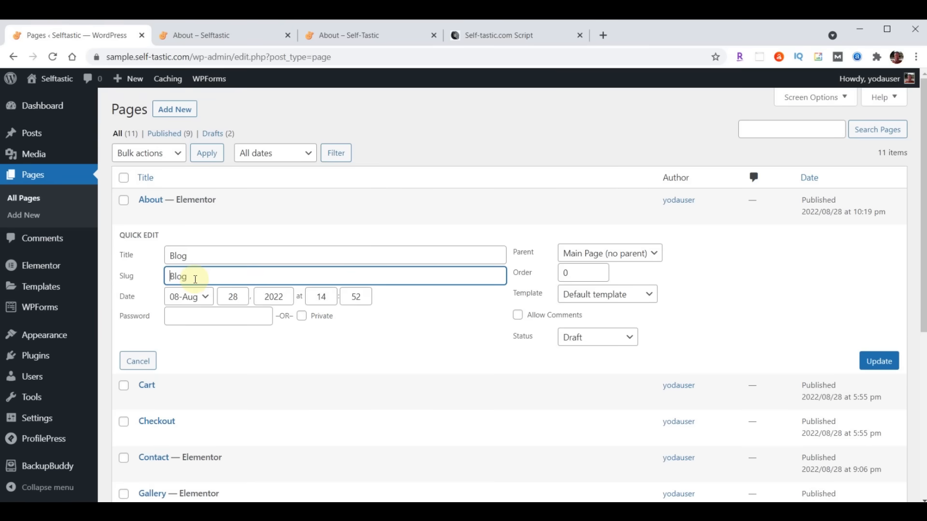
left_click(560, 337)
left_click(586, 353)
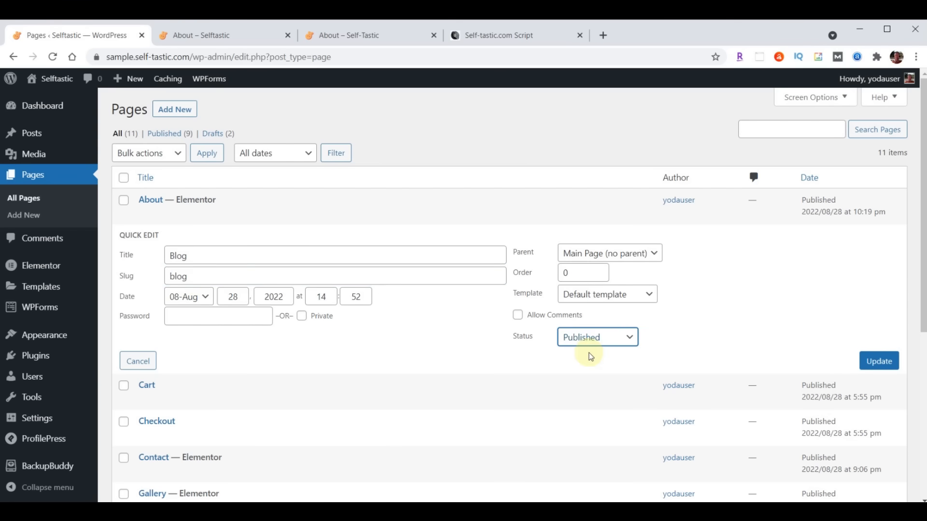
left_click(877, 366)
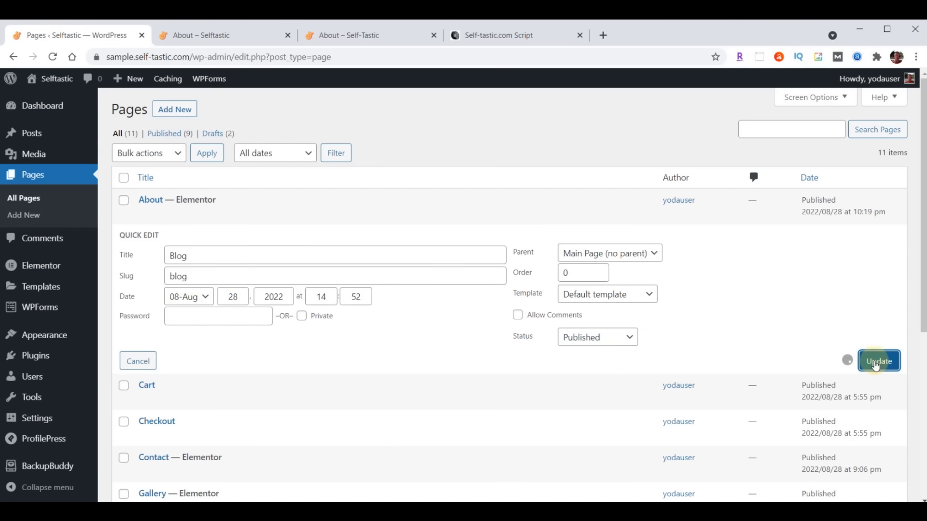
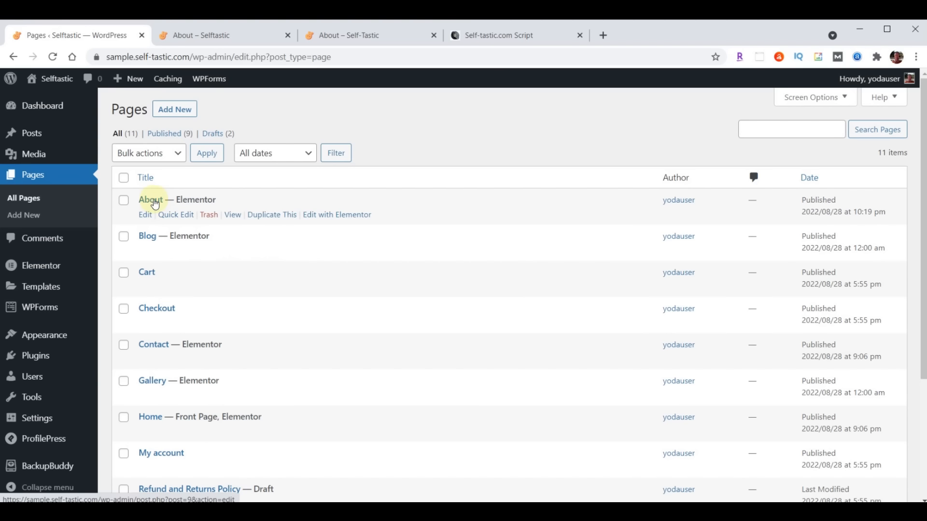
- Duplicate the About page and retitle the copy 'Services'
left_click(268, 217)
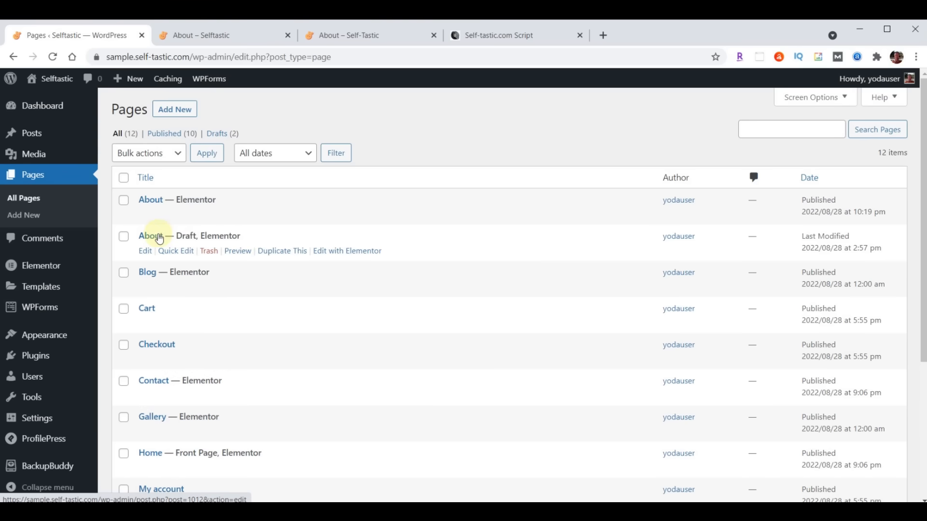
left_click(173, 251)
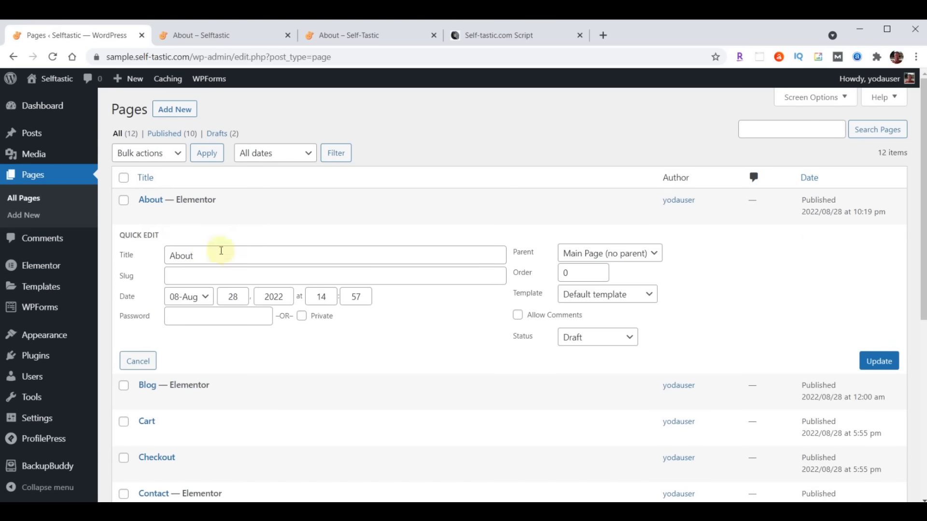
left_click_drag(212, 255, 124, 261)
type("Services")
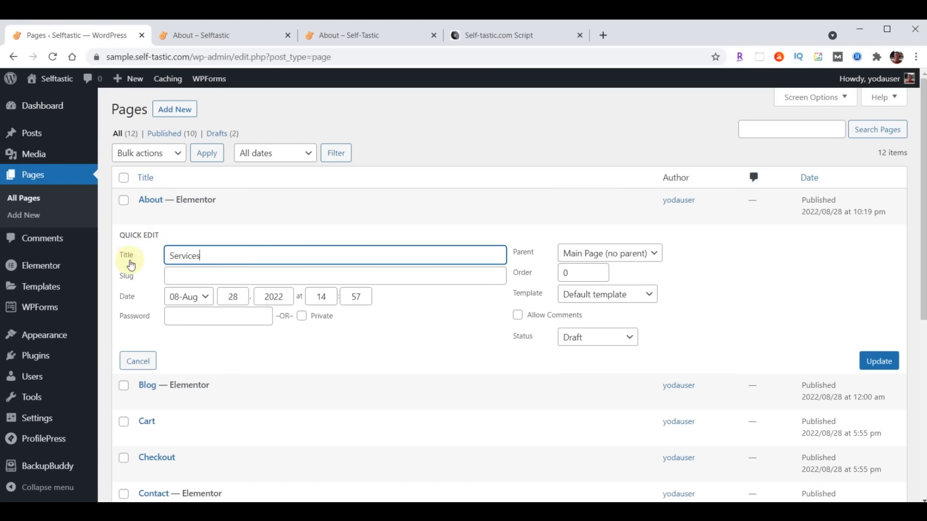
- Give the copy the slug 'services' and status Published, and update it
left_click(193, 277)
type("Services")
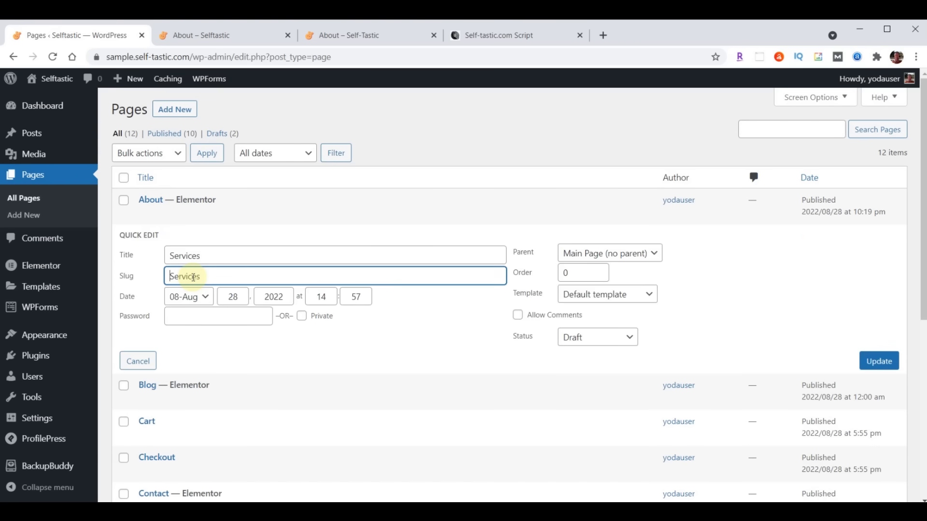
key("Home")
key("Delete")
type("s")
left_click(593, 337)
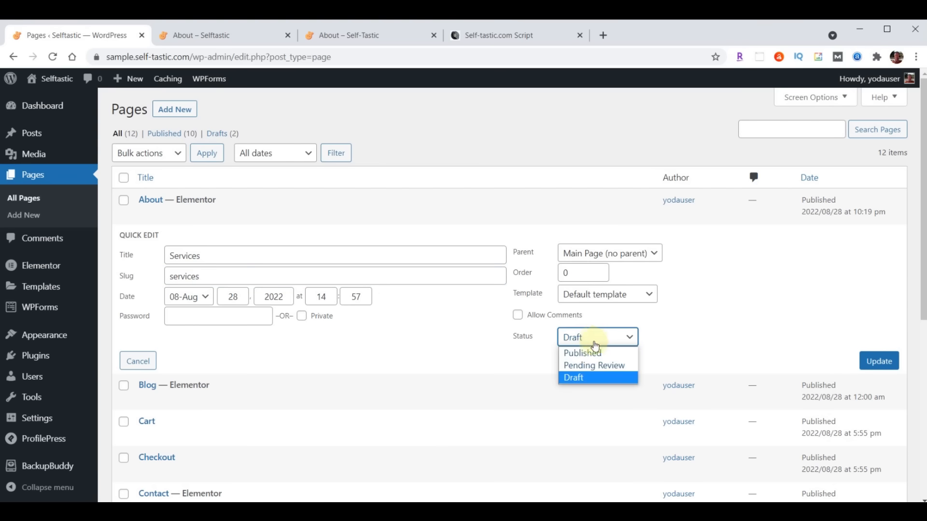
left_click(591, 354)
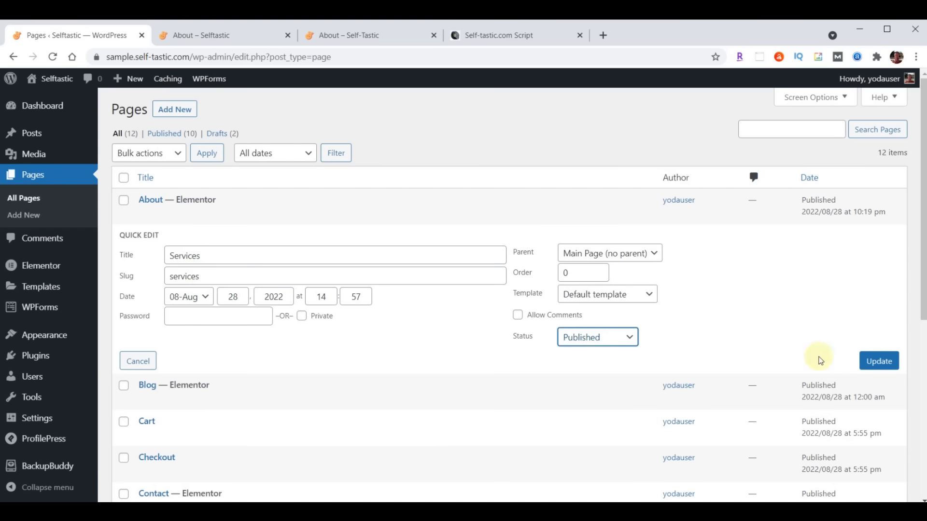
left_click(880, 362)
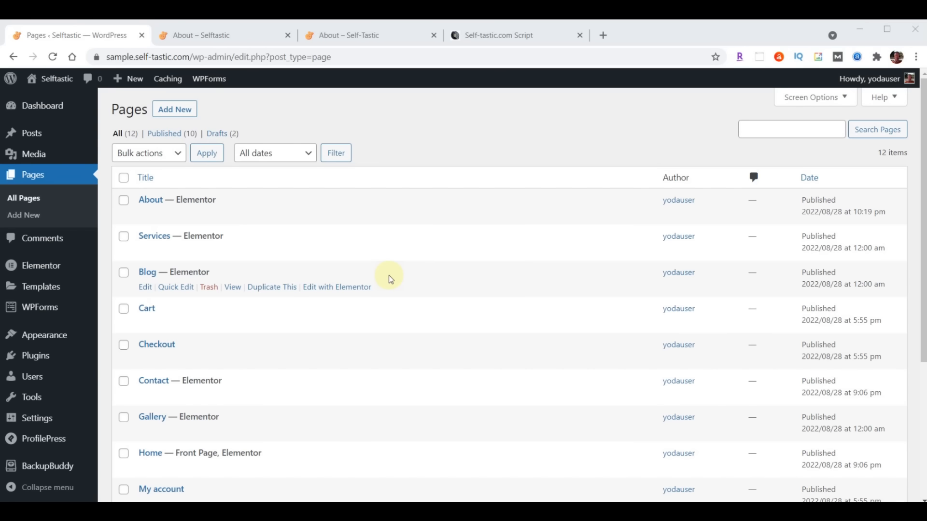
- Preview the live About page, then remove Testimonials from the primary menu
left_click(331, 35)
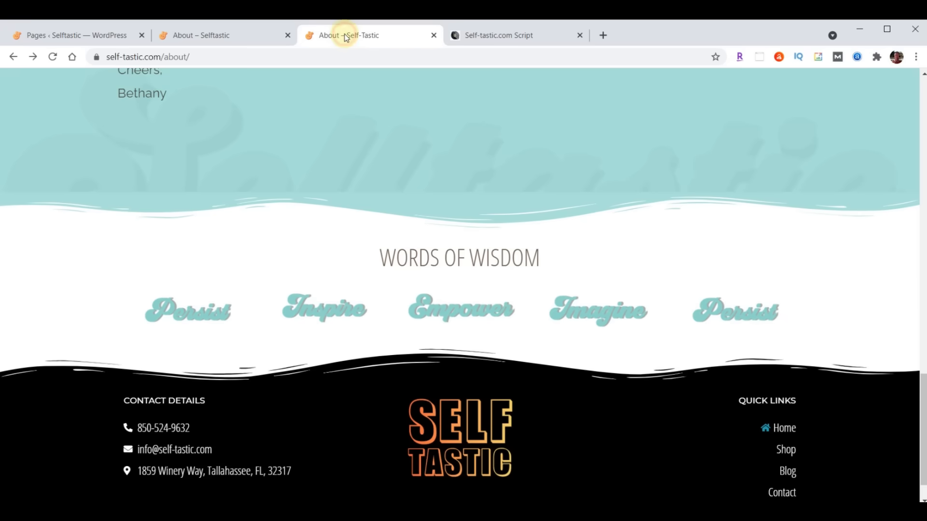
scroll(566, 290, "up", 10)
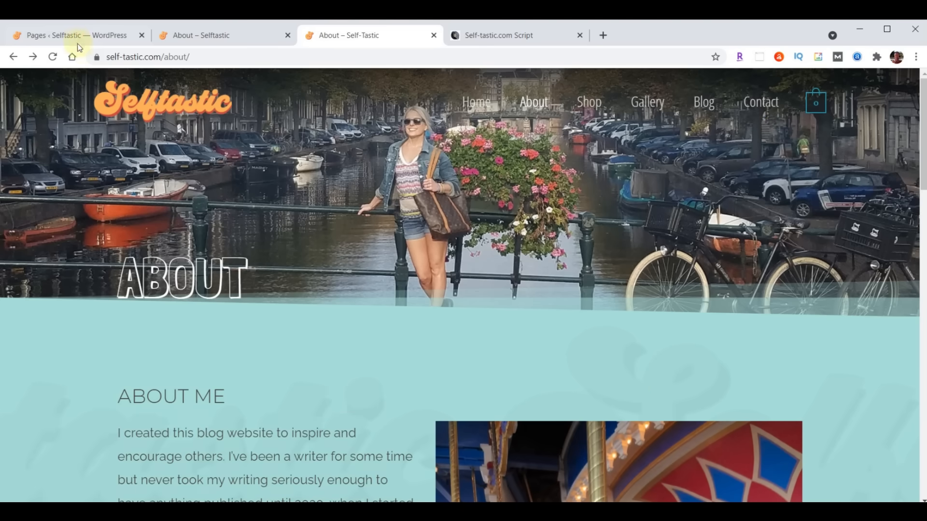
left_click(77, 37)
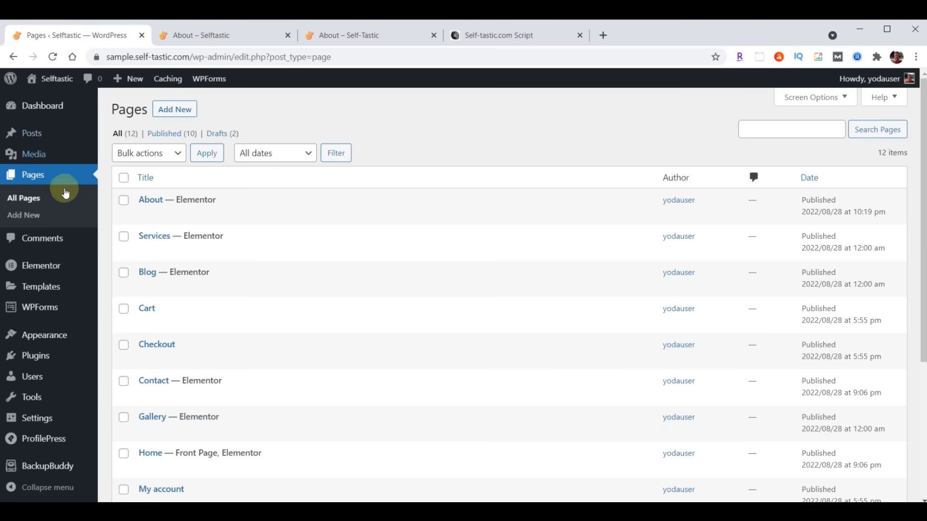
mouse_move(56, 338)
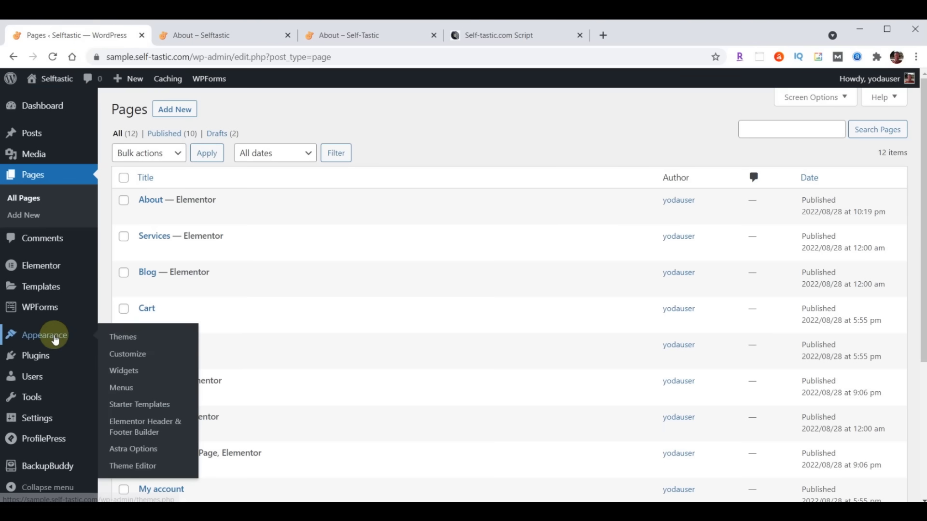
left_click(124, 388)
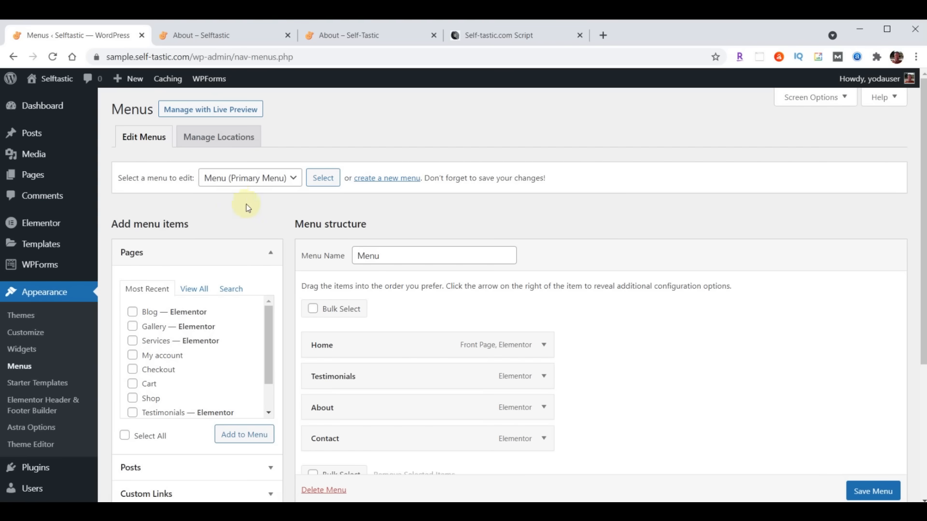
scroll(689, 206, "down", 2)
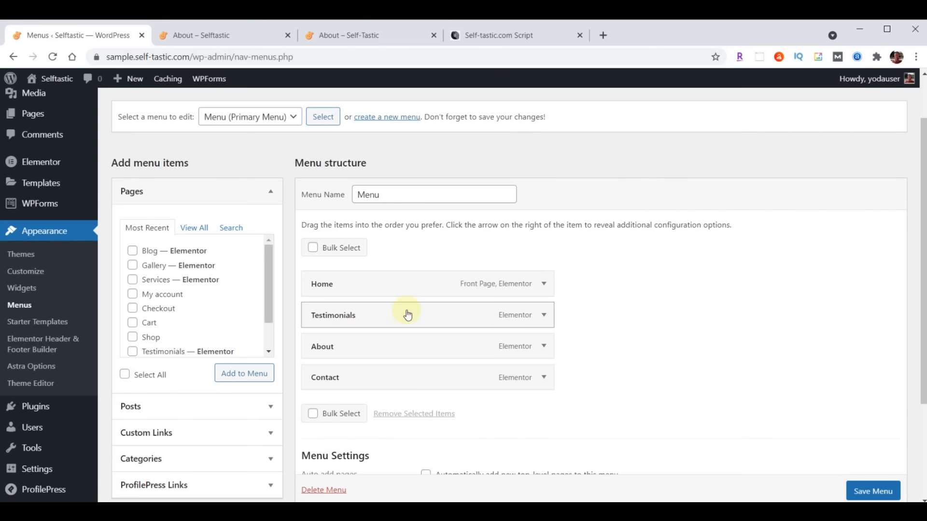
left_click(543, 317)
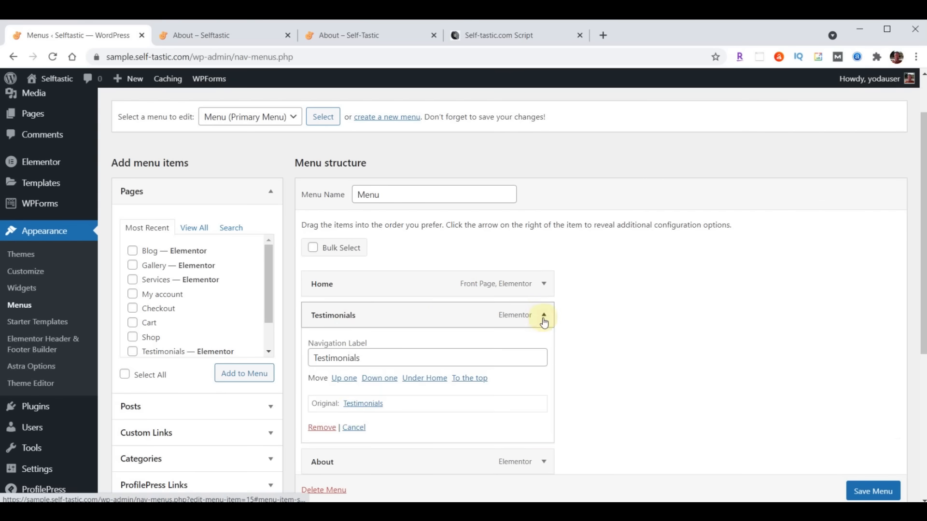
left_click(322, 427)
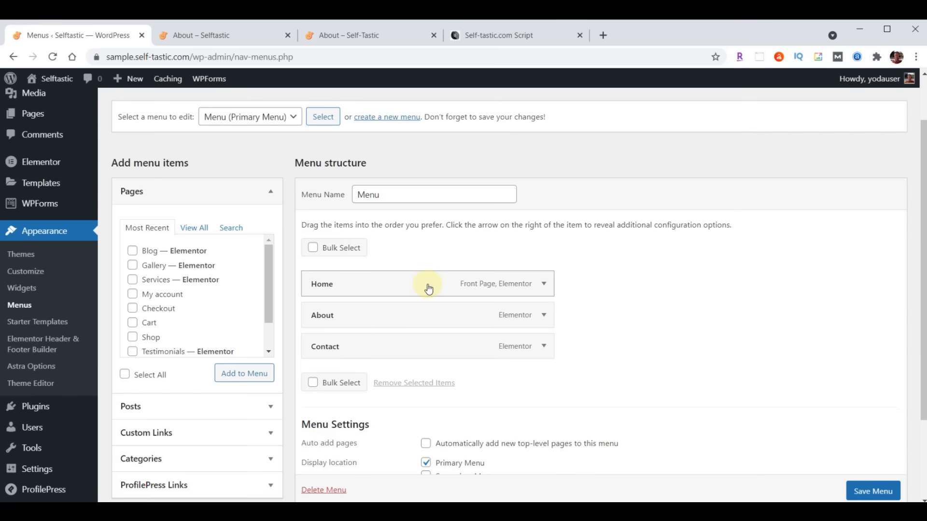
- Check the live navigation bar, then add the Blog and Gallery pages to the menu
left_click(325, 35)
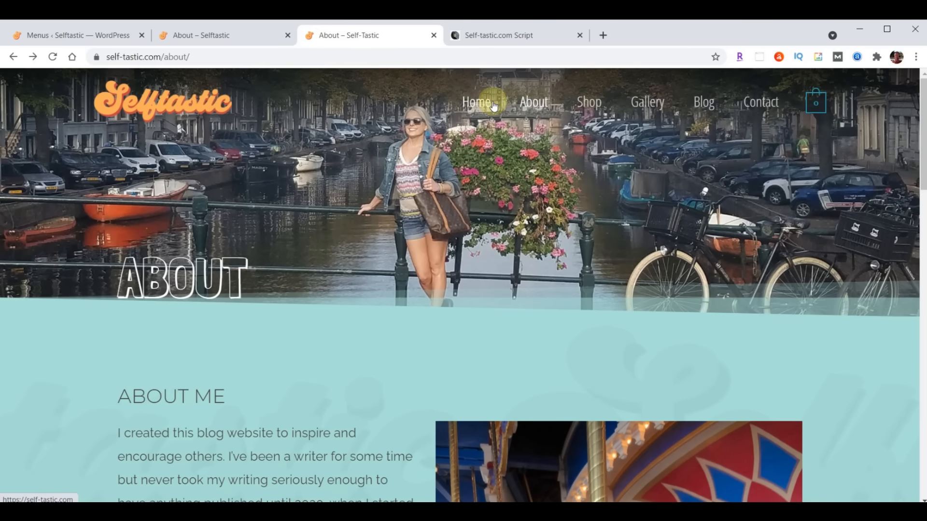
left_click(72, 35)
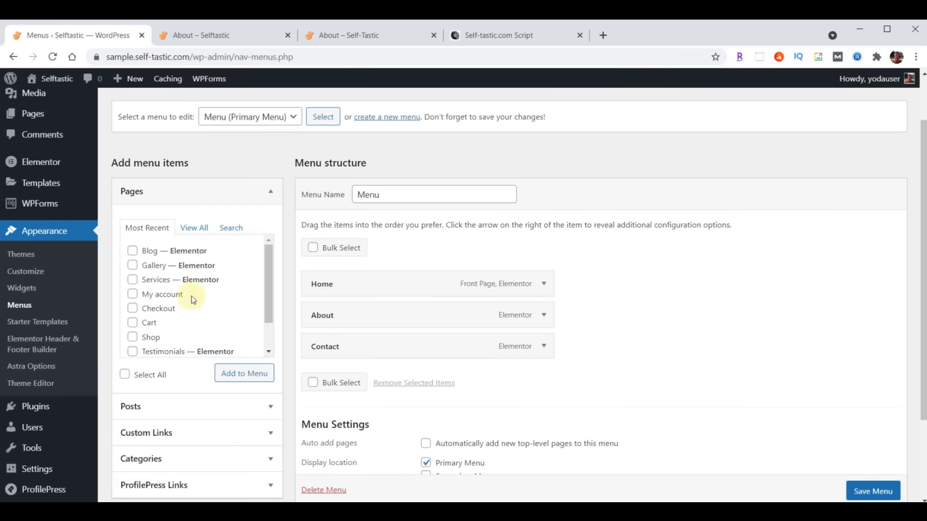
left_click(136, 252)
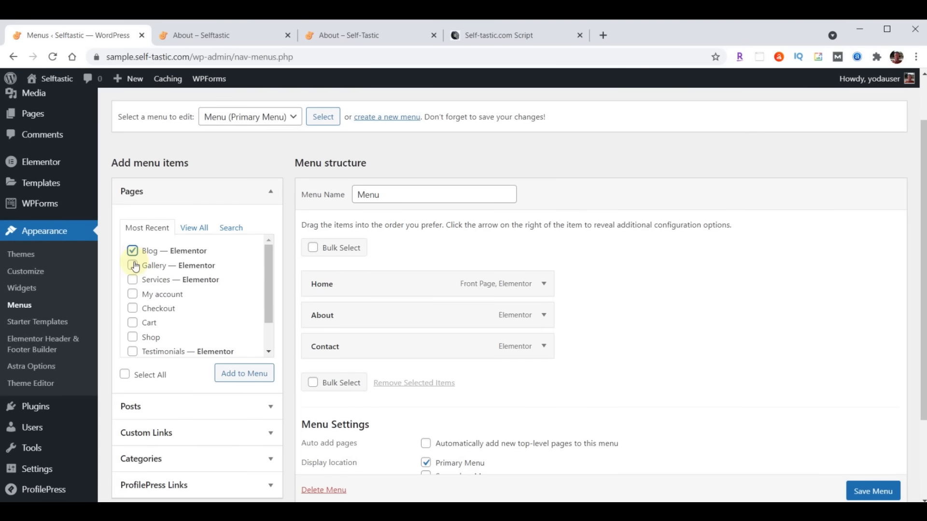
left_click(134, 267)
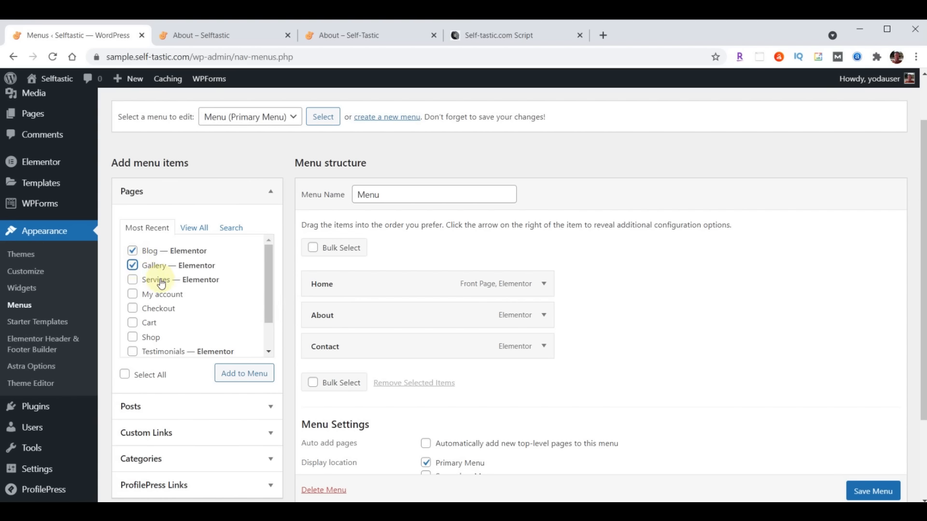
left_click(235, 377)
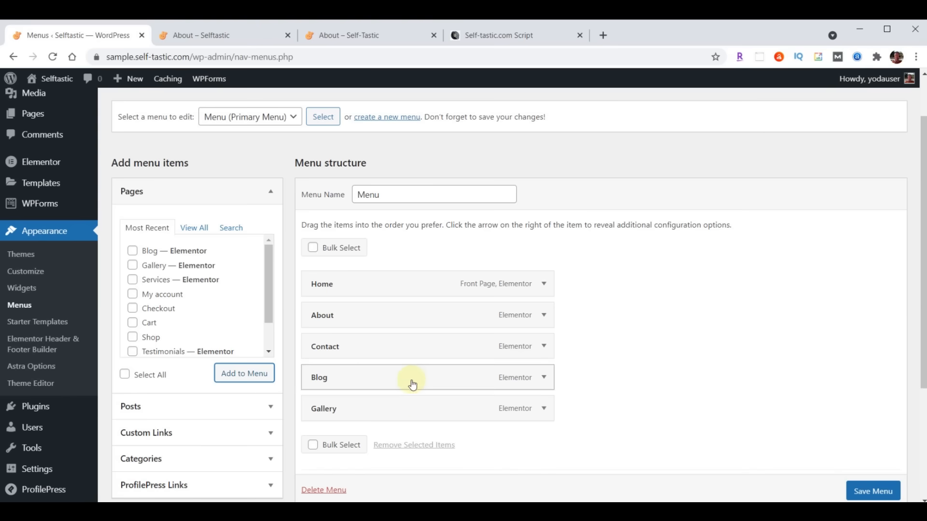
- Order the menu as Home, About, Gallery, Blog, Contact and save it
left_click_drag(412, 416, 415, 351)
left_click_drag(392, 415, 367, 383)
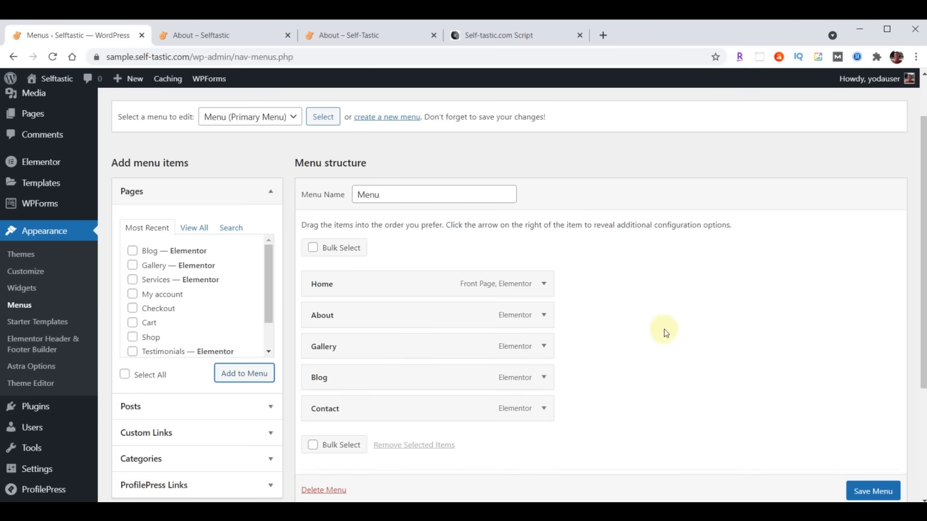
scroll(673, 330, "down", 3)
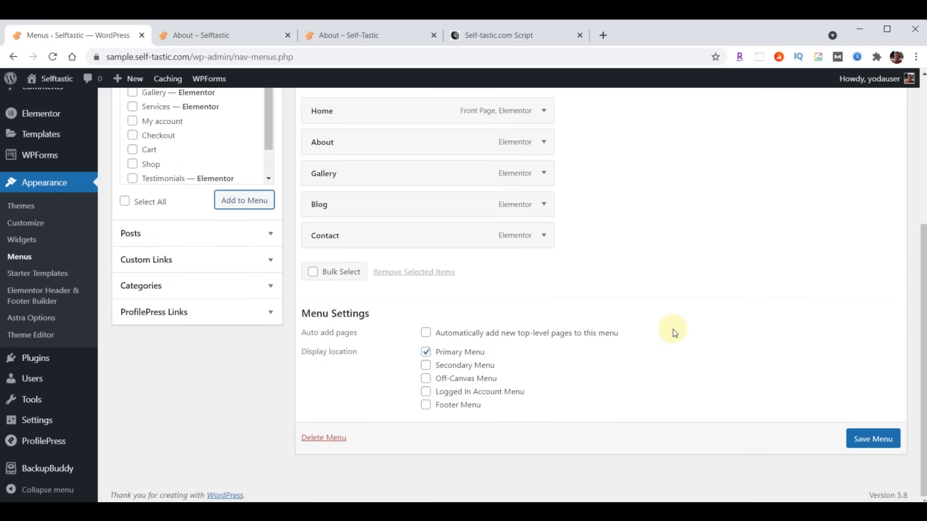
left_click(864, 442)
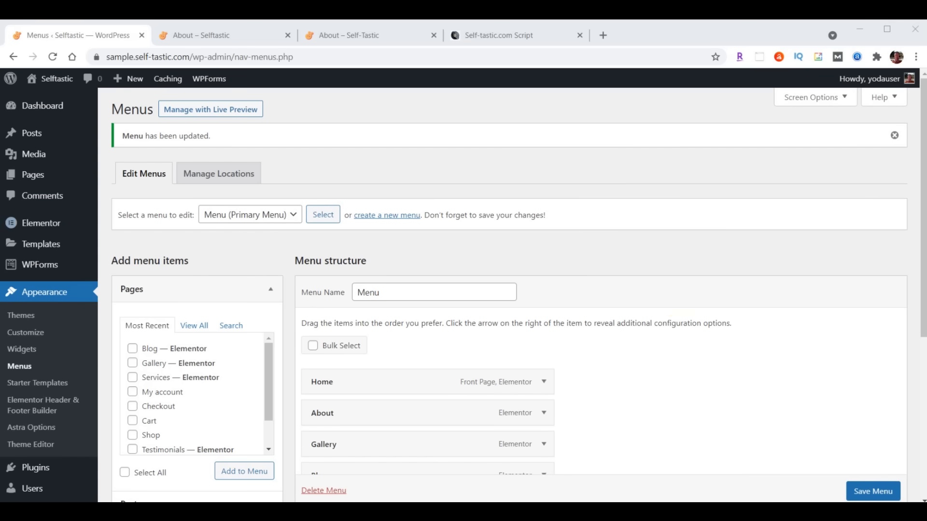
left_click(32, 175)
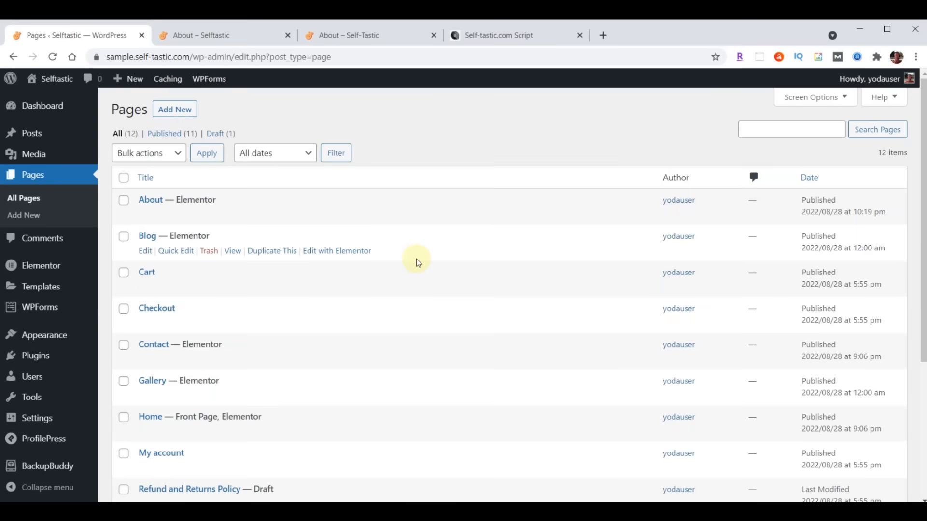
- Delete Services' ABOUT hero, About Me and Words of Wisdom sections in Elementor, then open the template library
scroll(341, 307, "down", 4)
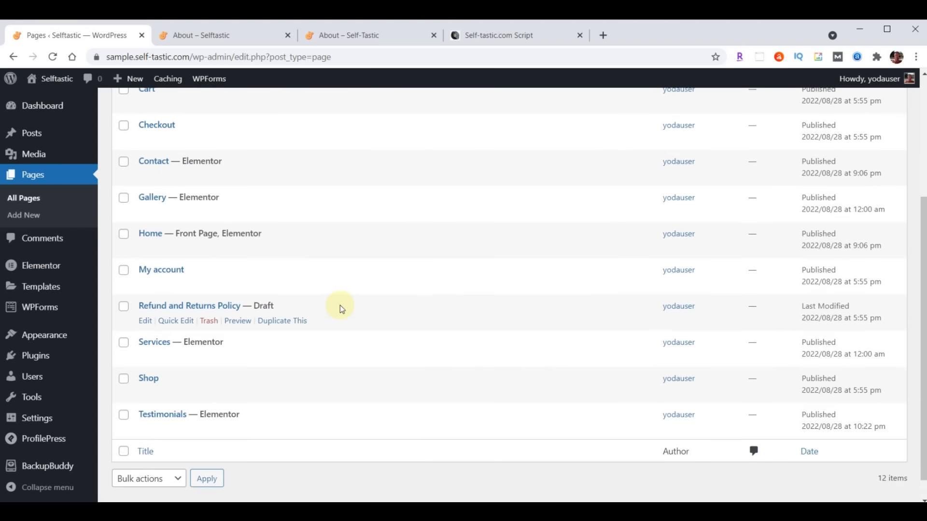
mouse_move(153, 344)
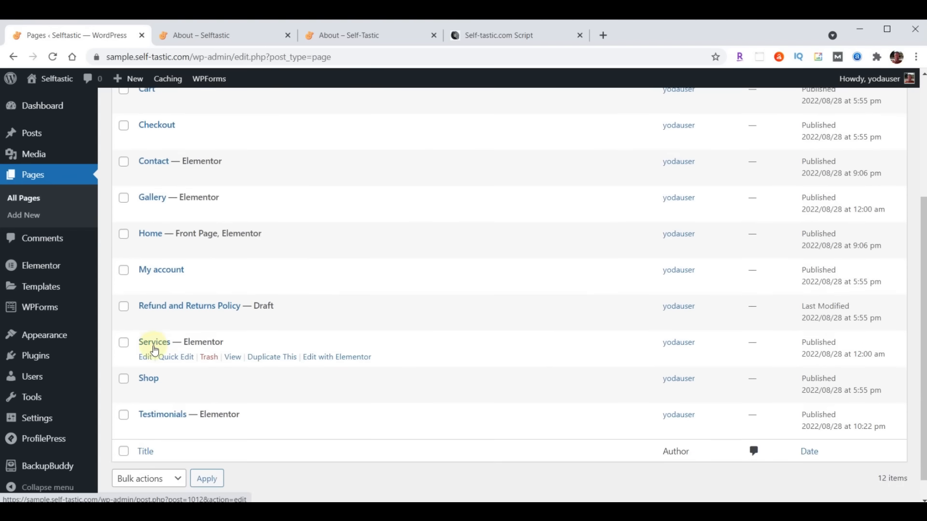
left_click(343, 360)
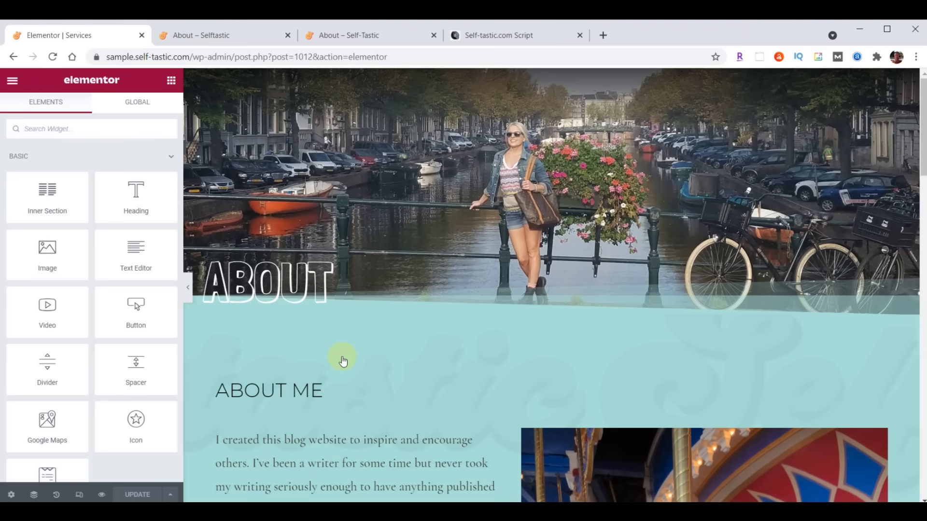
left_click(567, 77)
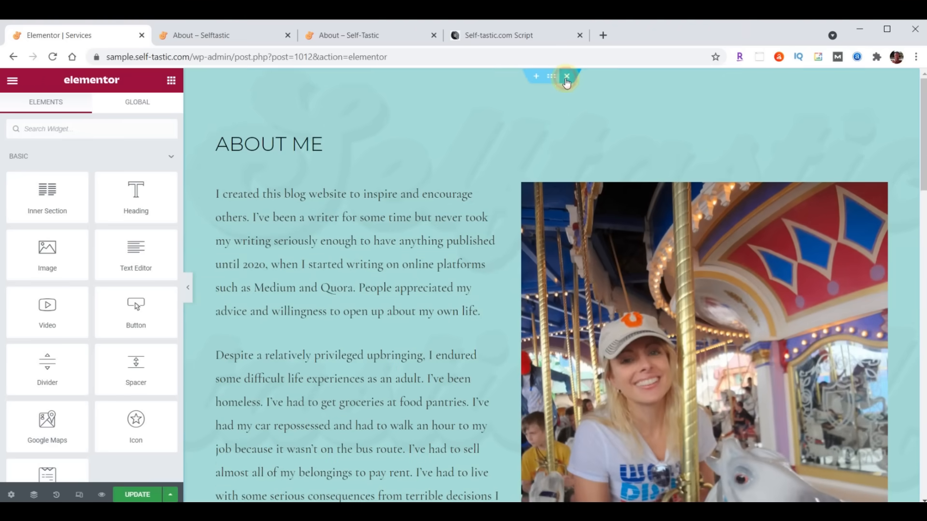
left_click(566, 79)
left_click(567, 78)
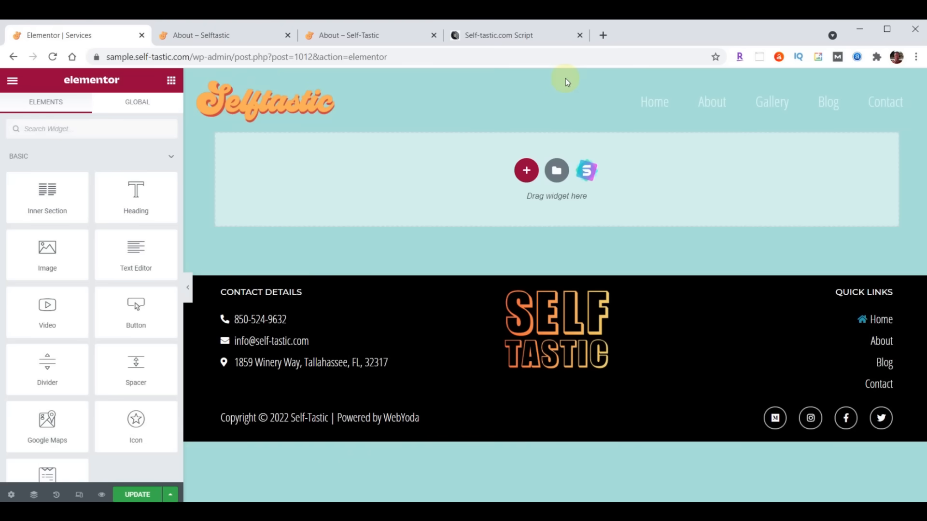
left_click(557, 171)
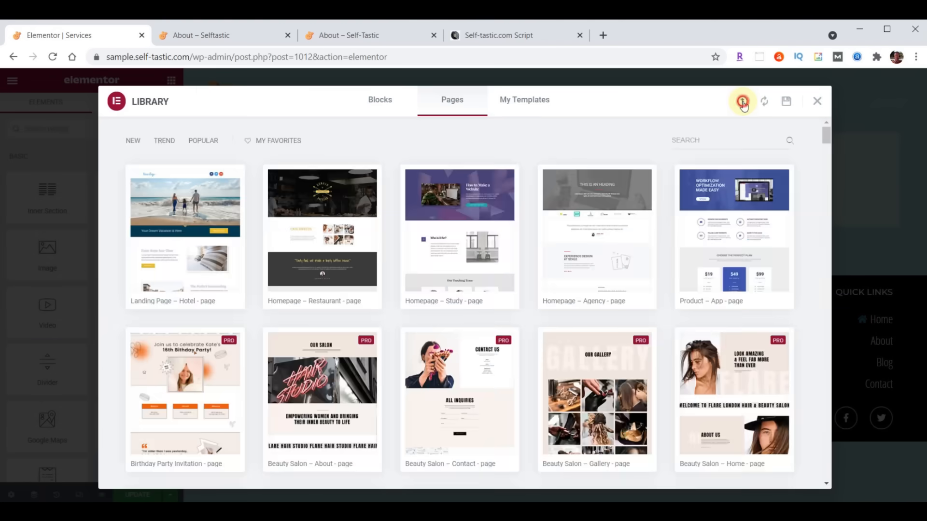
- Import the services-page JSON and insert the Selftastic Services Page template without its document settings
left_click(742, 102)
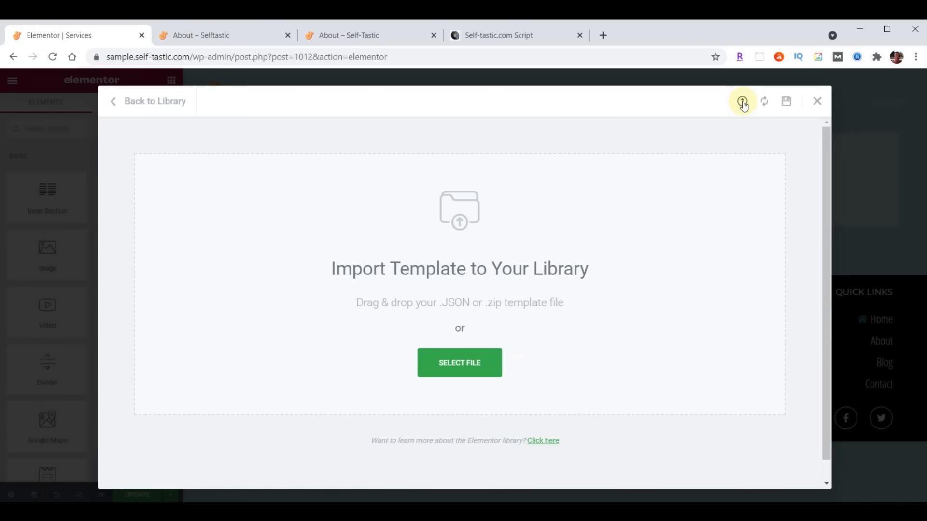
key("alt+Tab")
scroll(824, 302, "down", 10)
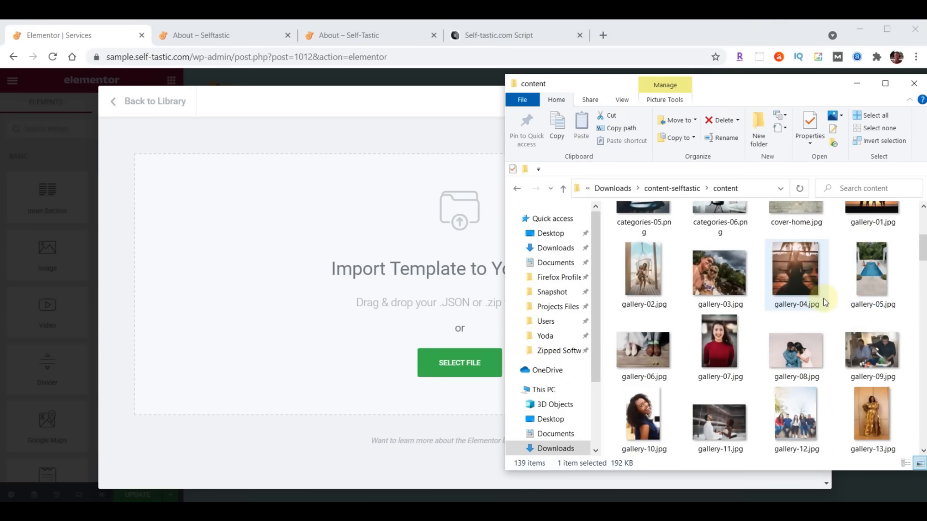
scroll(824, 302, "down", 10)
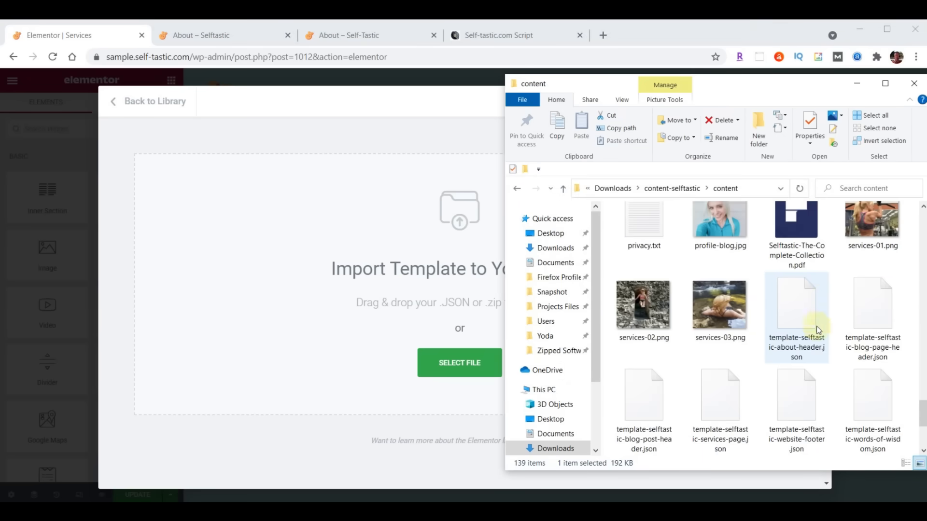
left_click(728, 389)
left_click_drag(727, 387, 403, 313)
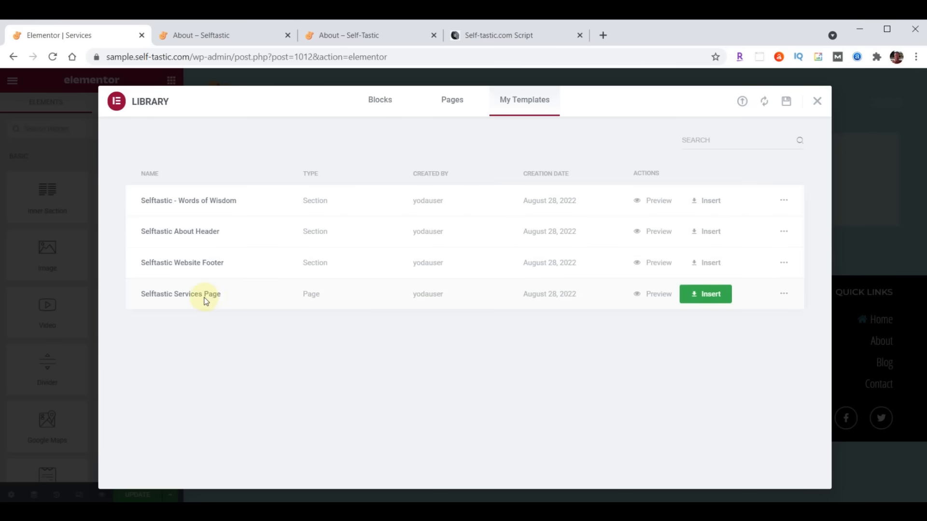
left_click(708, 294)
left_click(407, 329)
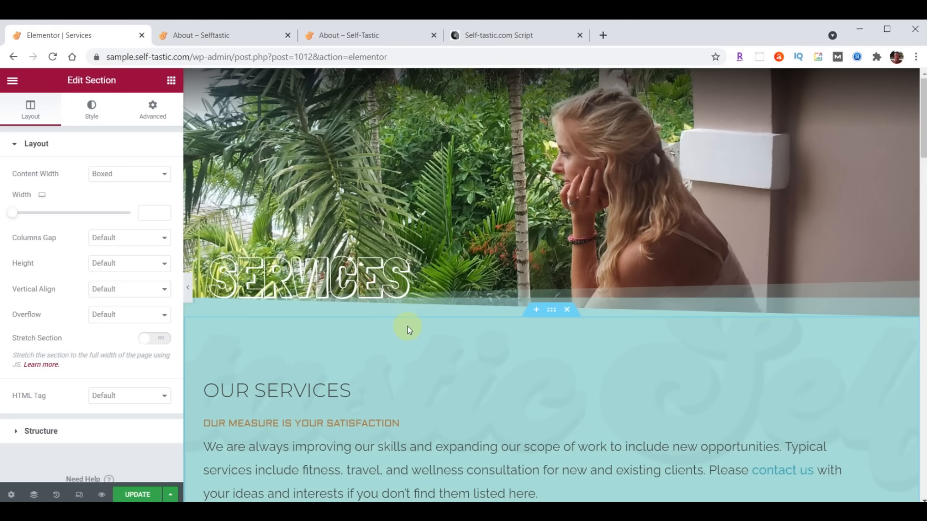
- Update the Services page and exit to the dashboard's Pages list
scroll(407, 326, "down", 15)
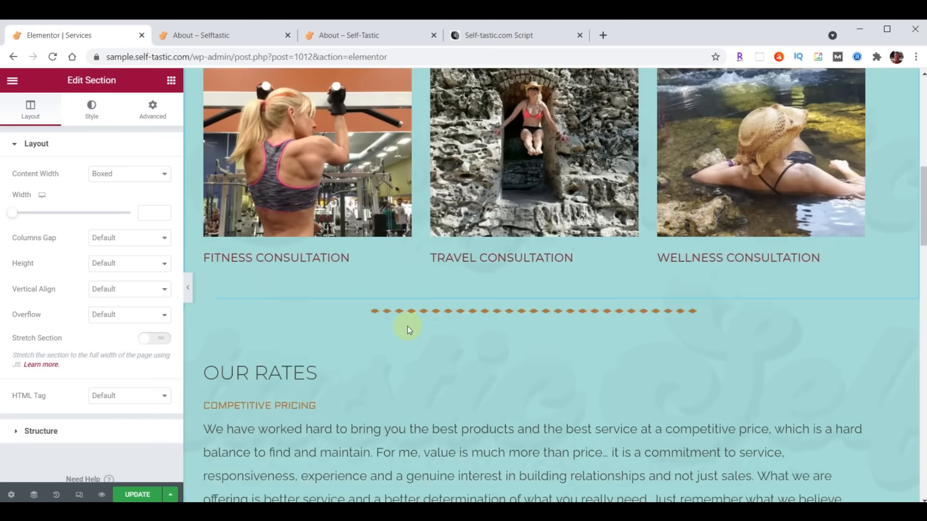
scroll(407, 326, "down", 20)
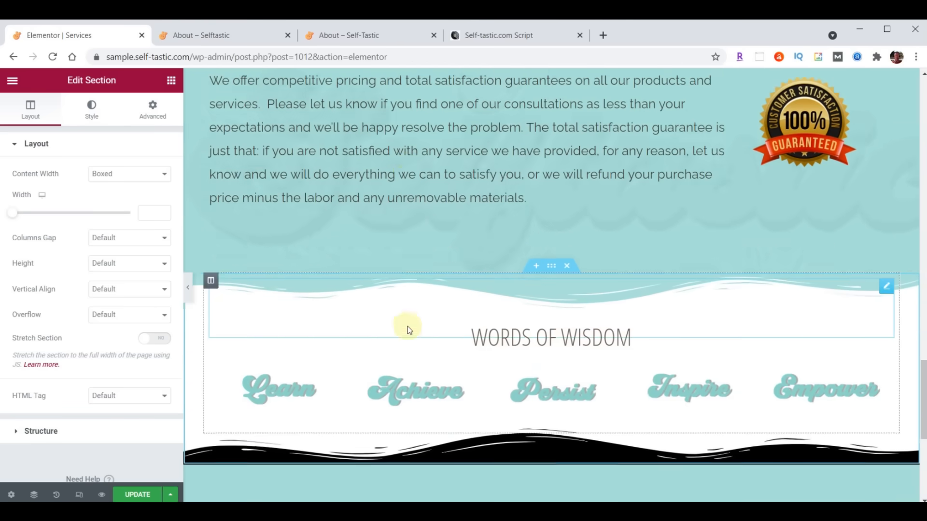
scroll(407, 328, "down", 1)
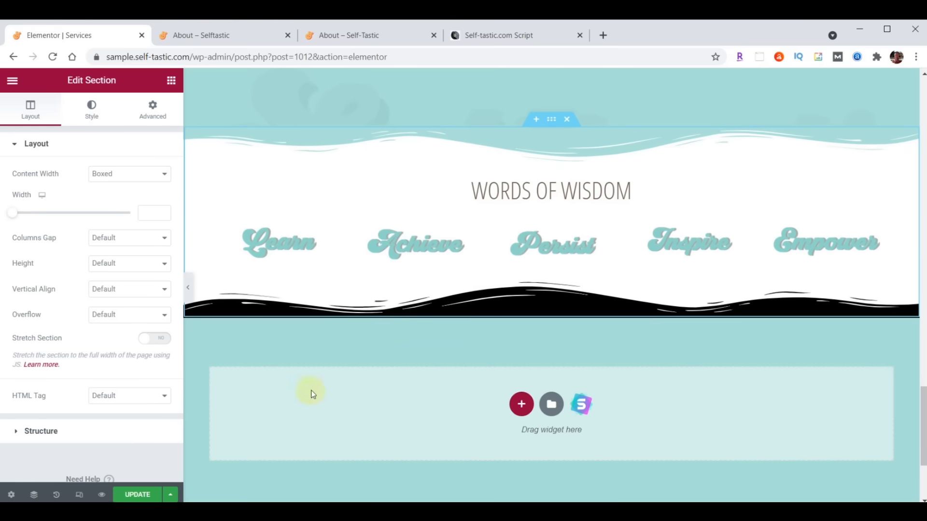
left_click(137, 495)
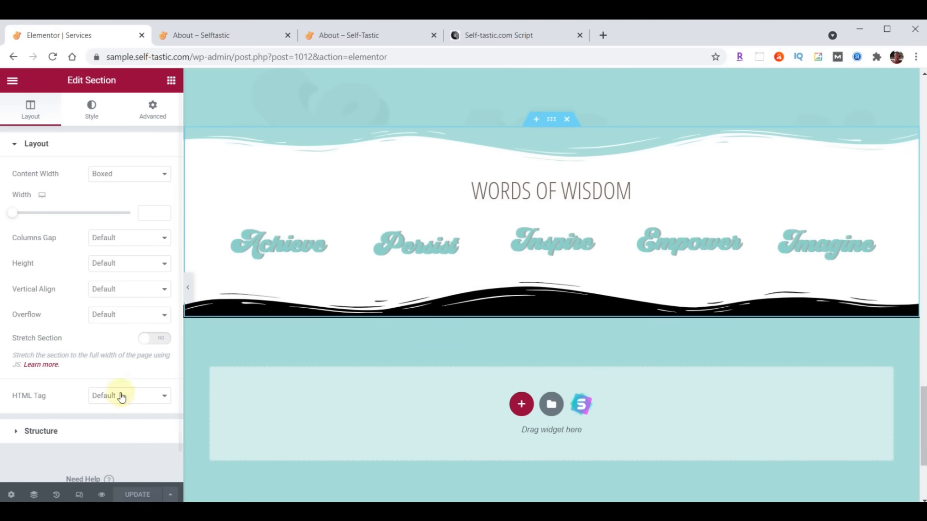
left_click(14, 82)
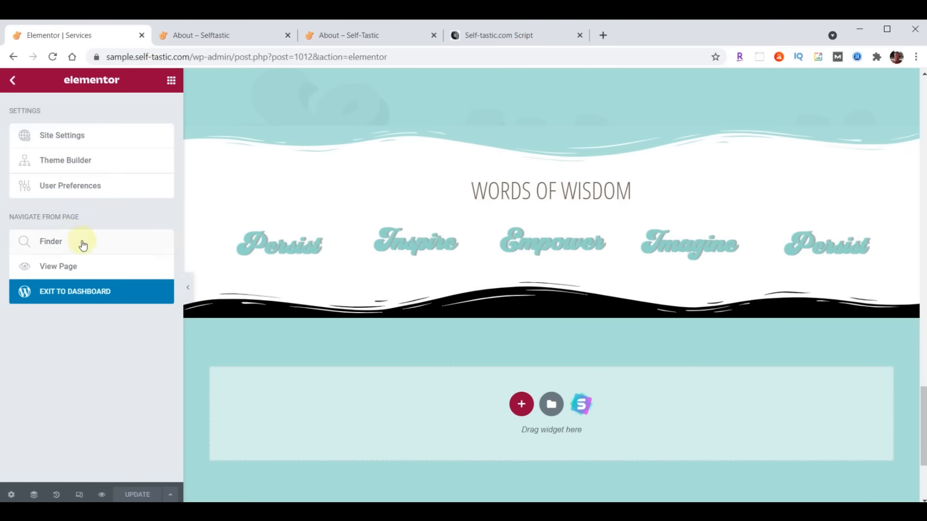
left_click(87, 291)
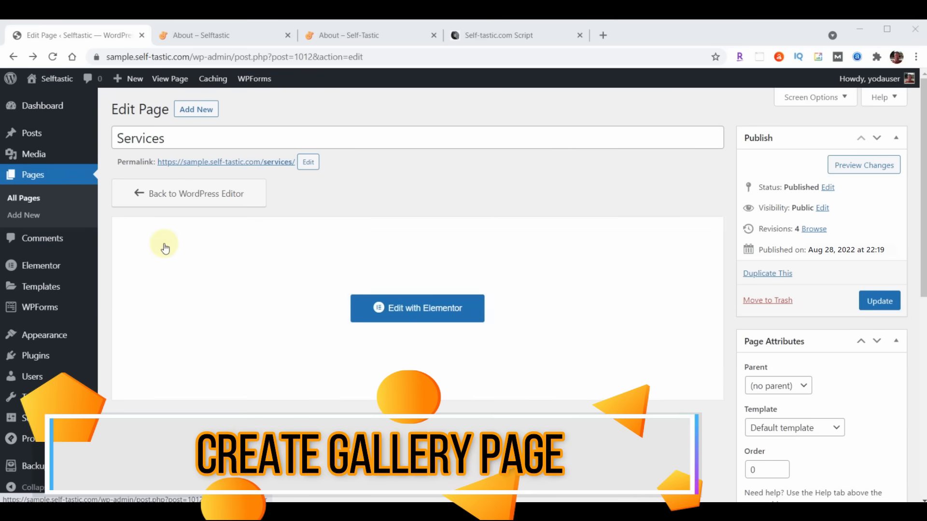
left_click(37, 174)
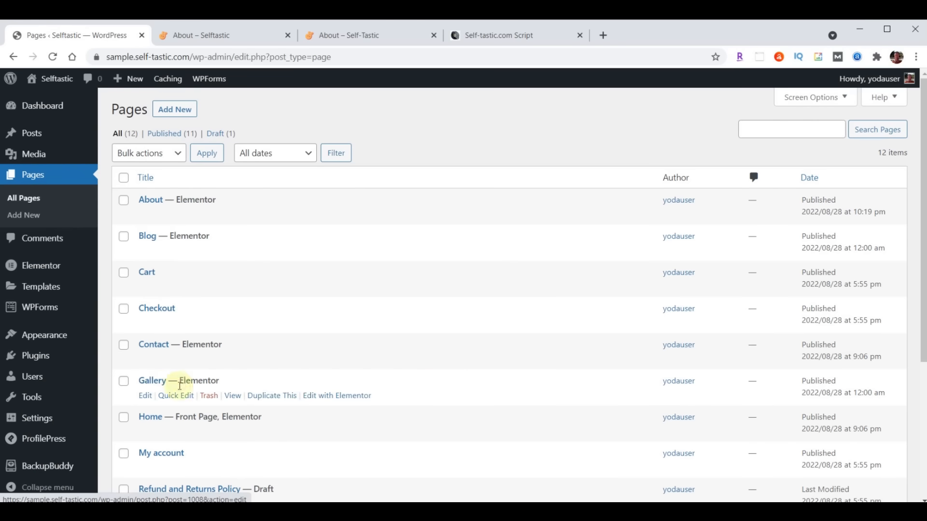
- Open Gallery in Elementor and change its ABOUT hero heading to 'Gallery'
left_click(338, 396)
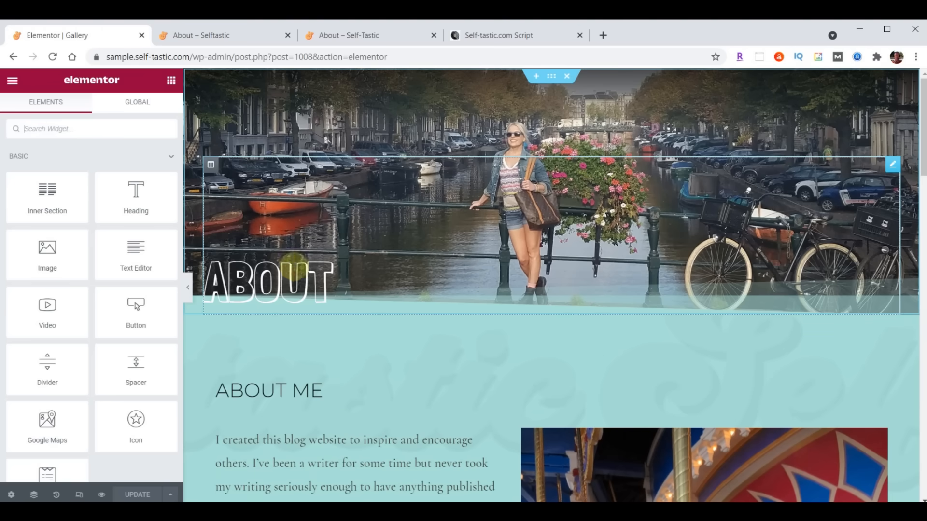
left_click(284, 277)
double_click(52, 187)
type("Gallery")
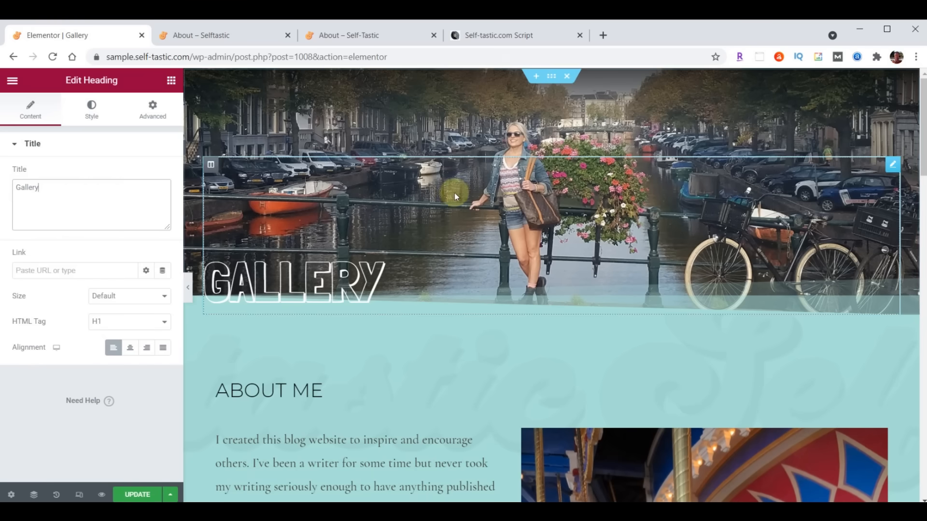
left_click(553, 78)
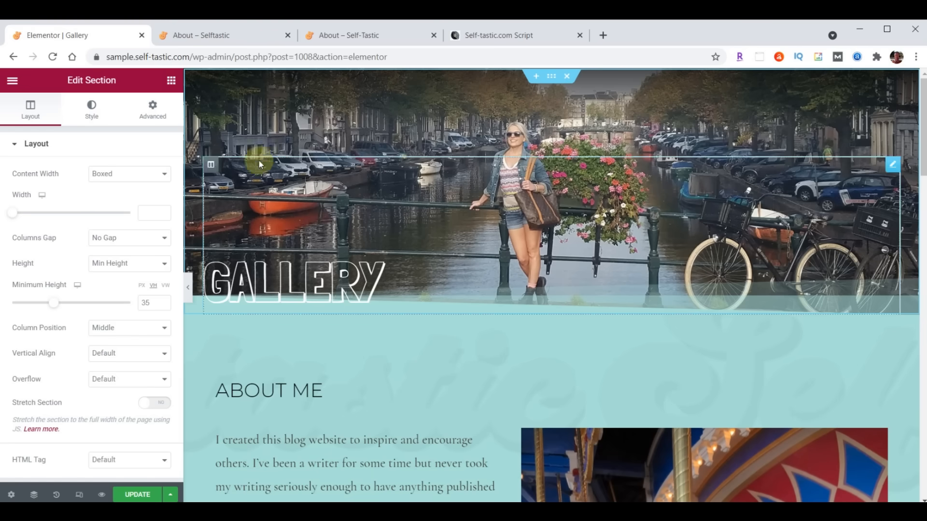
- Upload header-gallery.jpg and set it as the hero section's background image
left_click(92, 107)
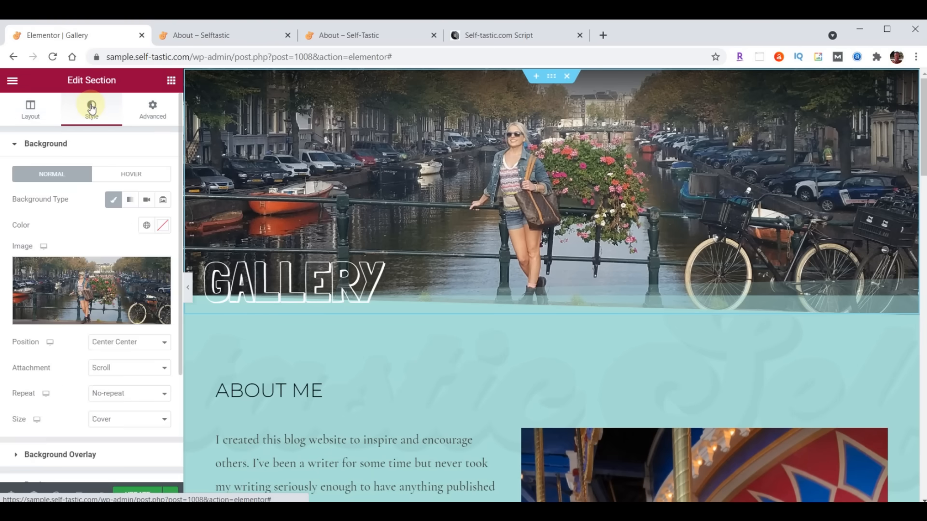
left_click(84, 292)
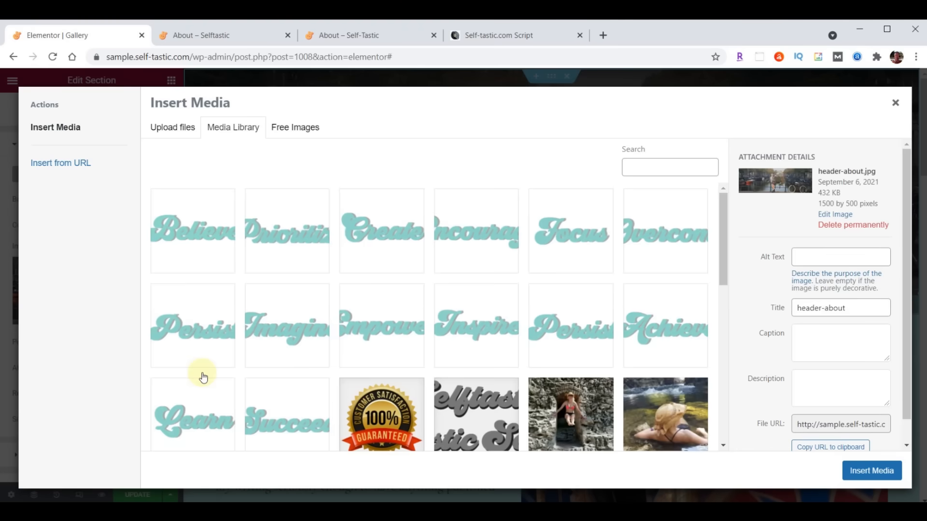
key("alt+Tab")
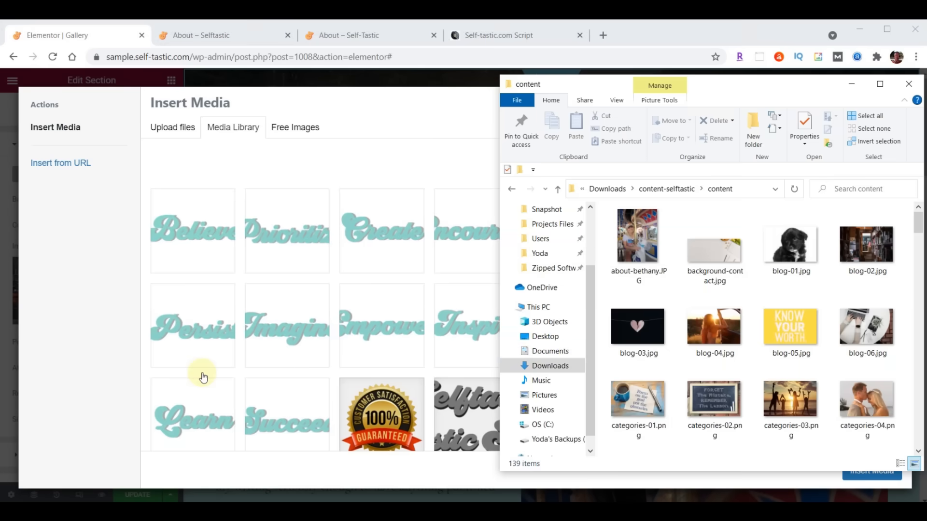
scroll(842, 254, "down", 5)
scroll(840, 250, "down", 6)
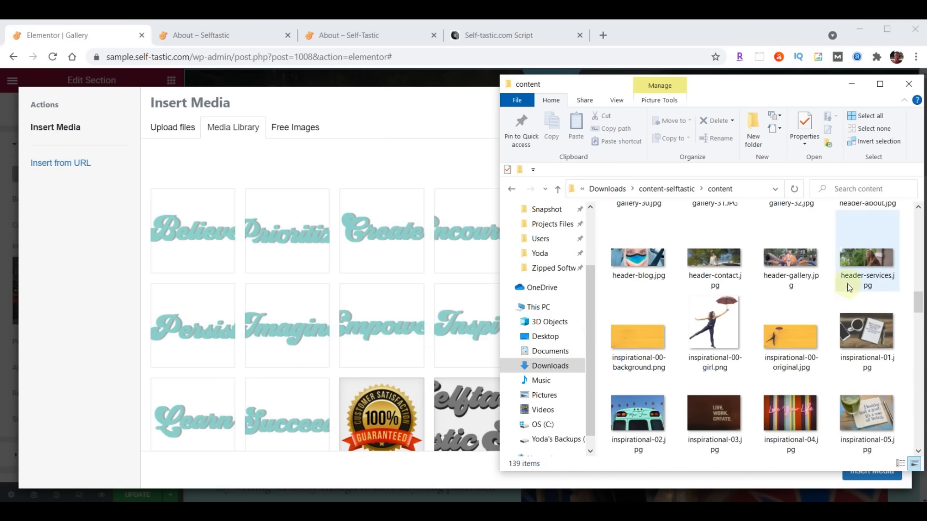
left_click_drag(795, 255, 306, 258)
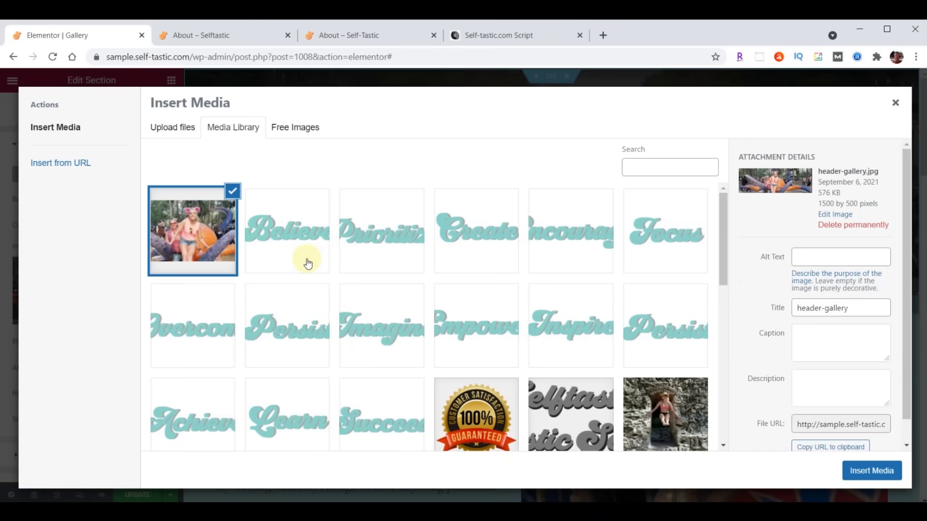
left_click(877, 470)
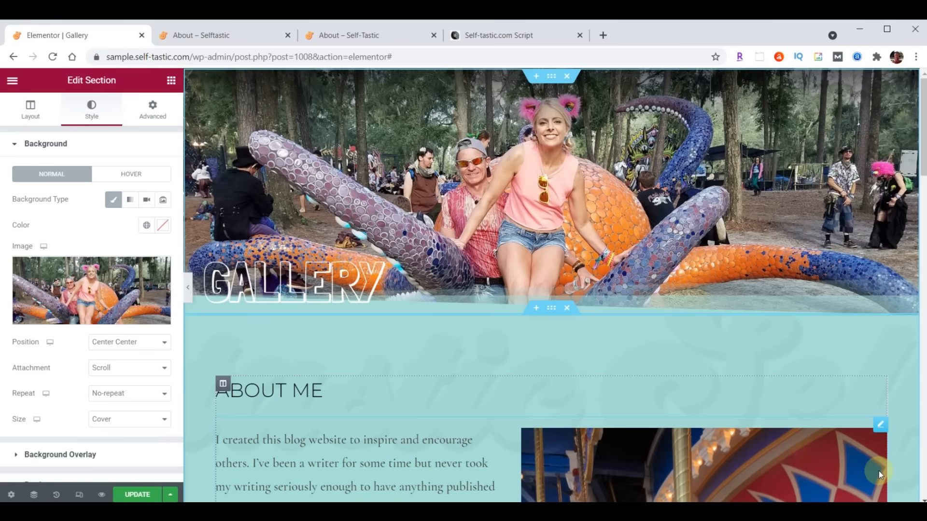
- Delete the ABOUT ME heading and the About Me text and carousel photo
scroll(694, 277, "down", 3)
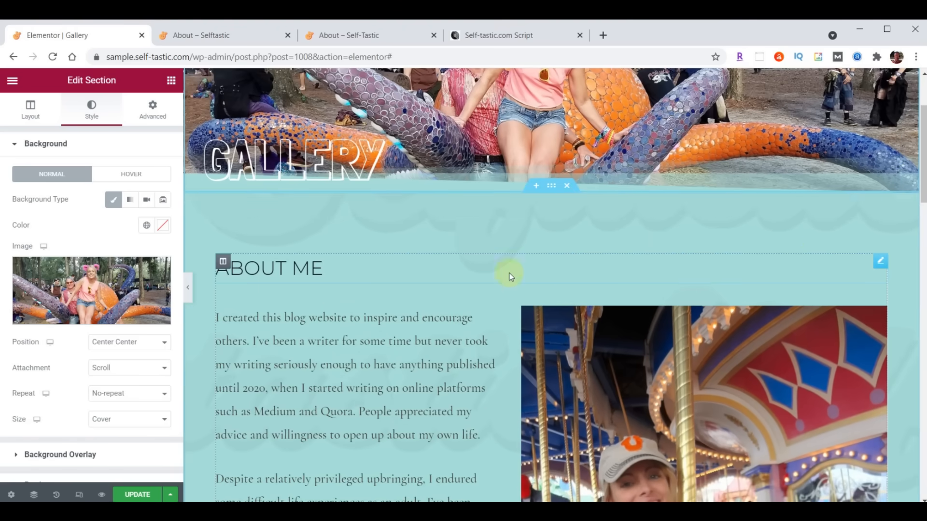
right_click(879, 266)
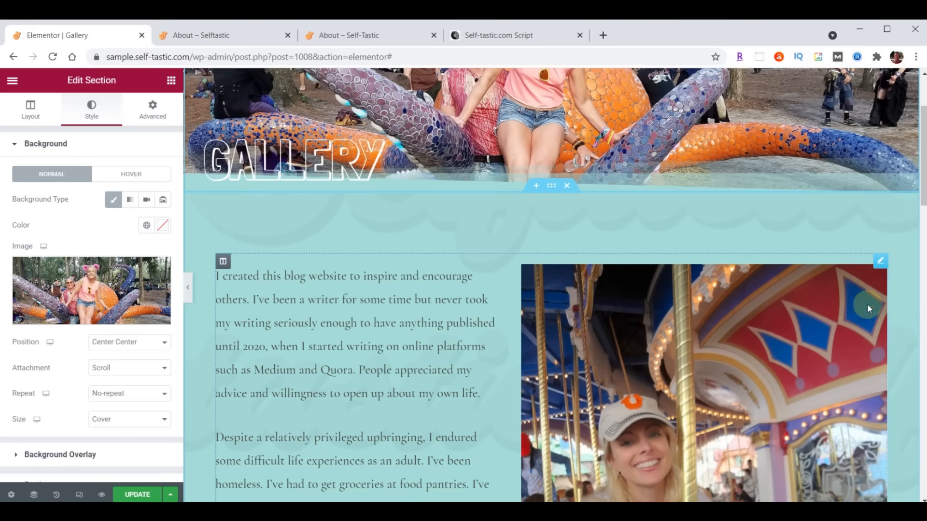
right_click(879, 265)
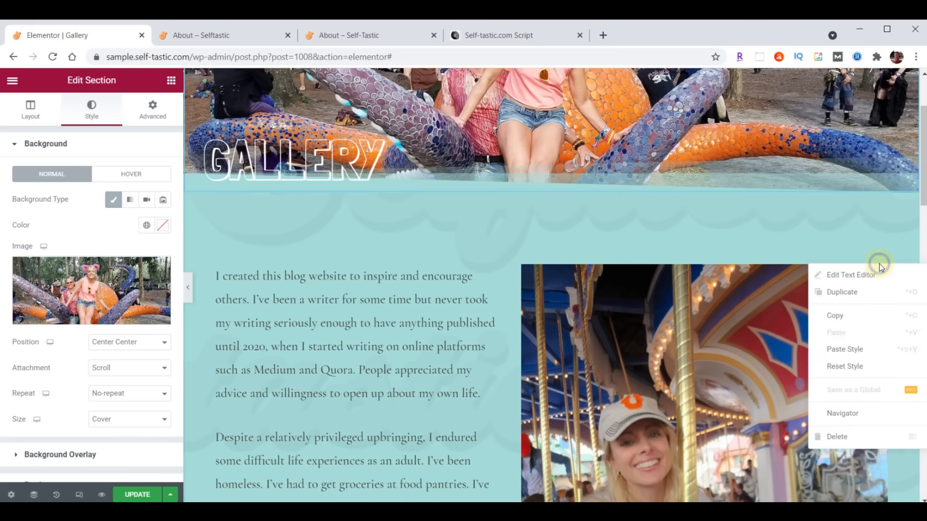
left_click(859, 439)
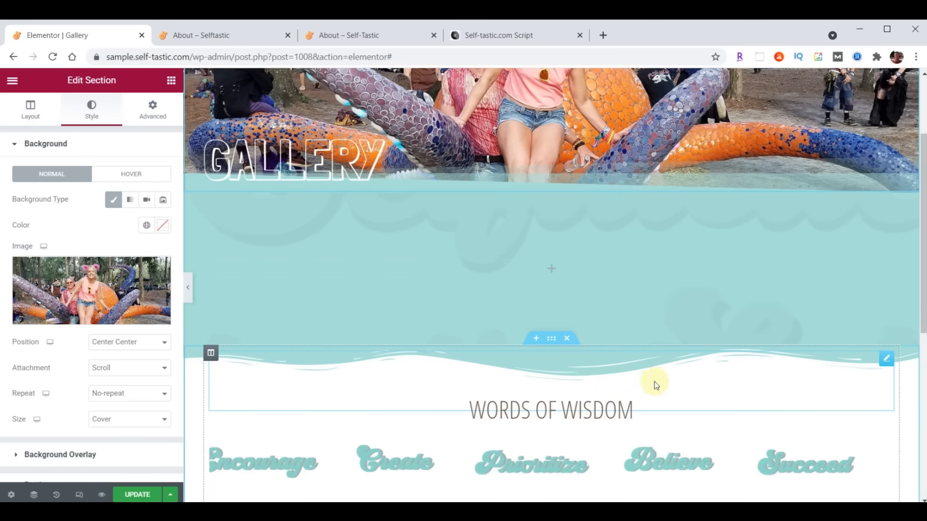
- Add a Basic Gallery widget to the empty teal section
left_click(171, 80)
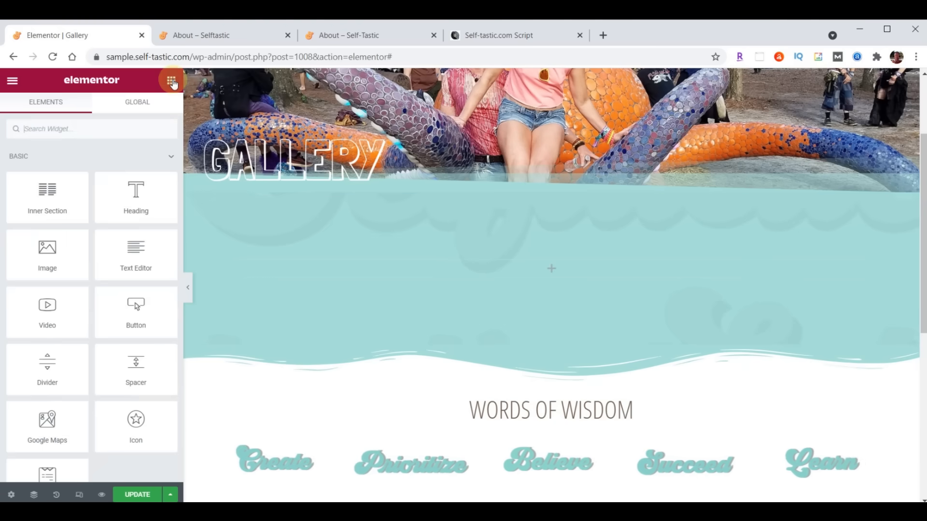
left_click(79, 124)
type("gallery")
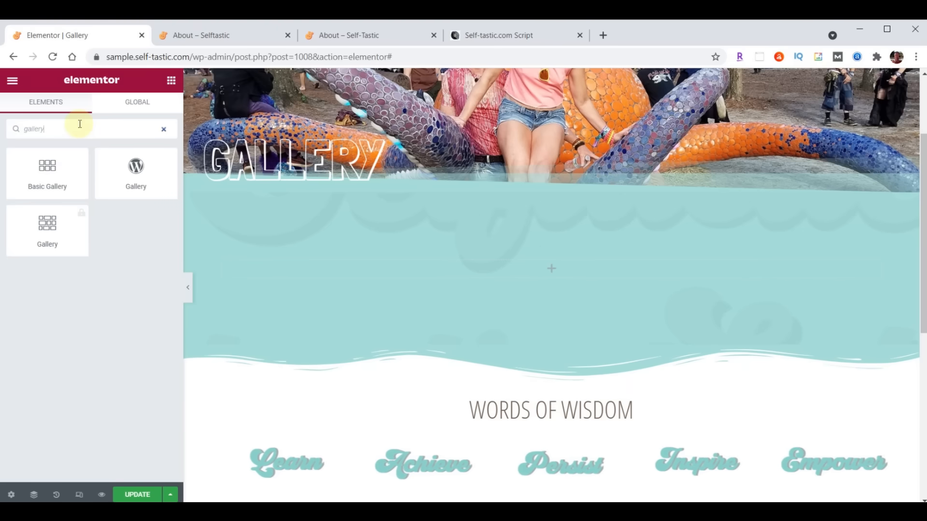
left_click_drag(48, 169, 558, 266)
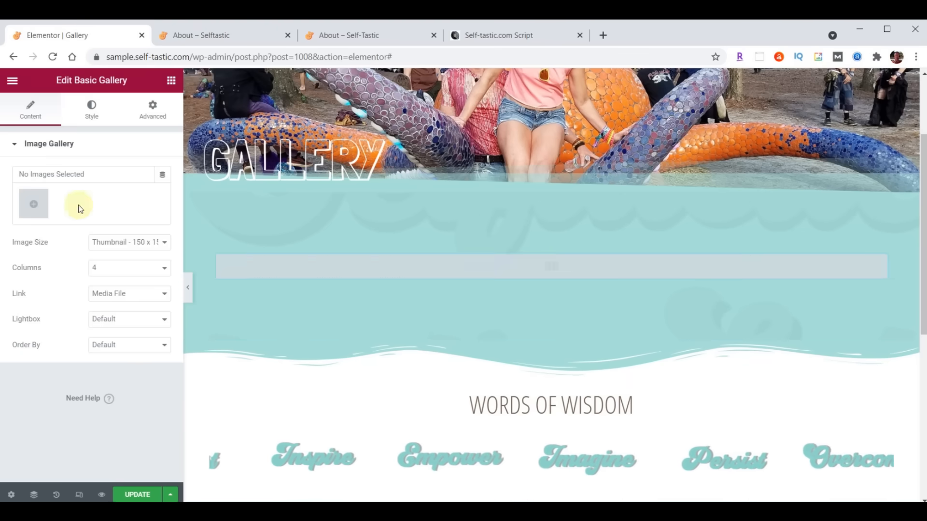
- Upload gallery-01 through gallery-32, create a gallery from them, and insert it
left_click(41, 205)
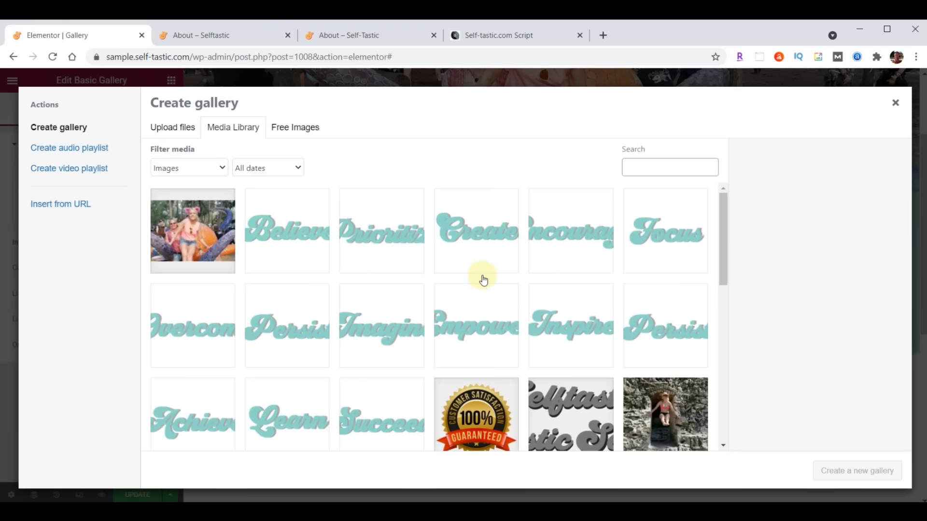
key("alt+Tab")
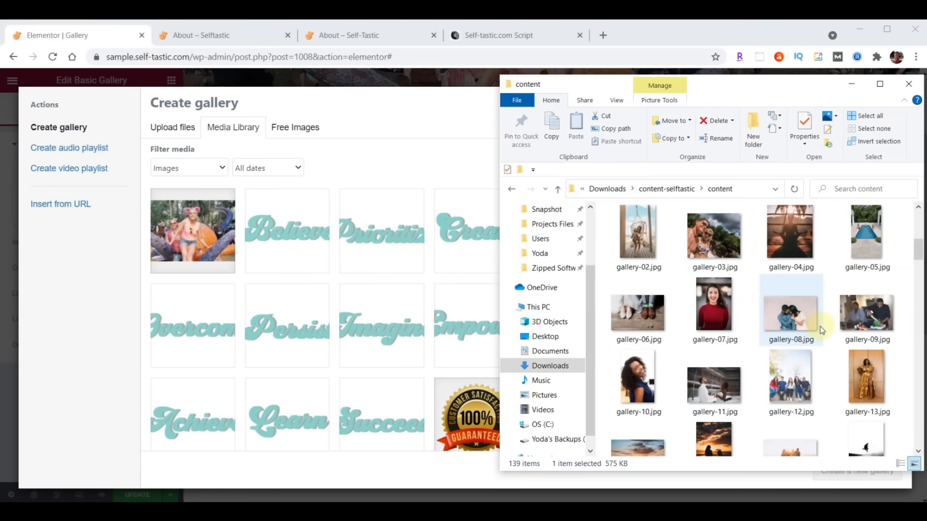
scroll(822, 331, "up", 3)
left_click(857, 296)
scroll(858, 297, "down", 7)
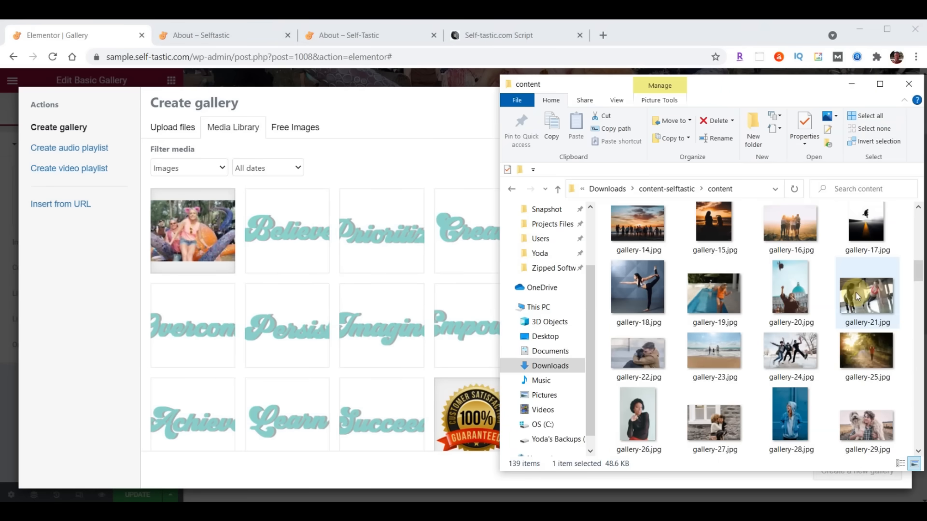
scroll(856, 293, "down", 6)
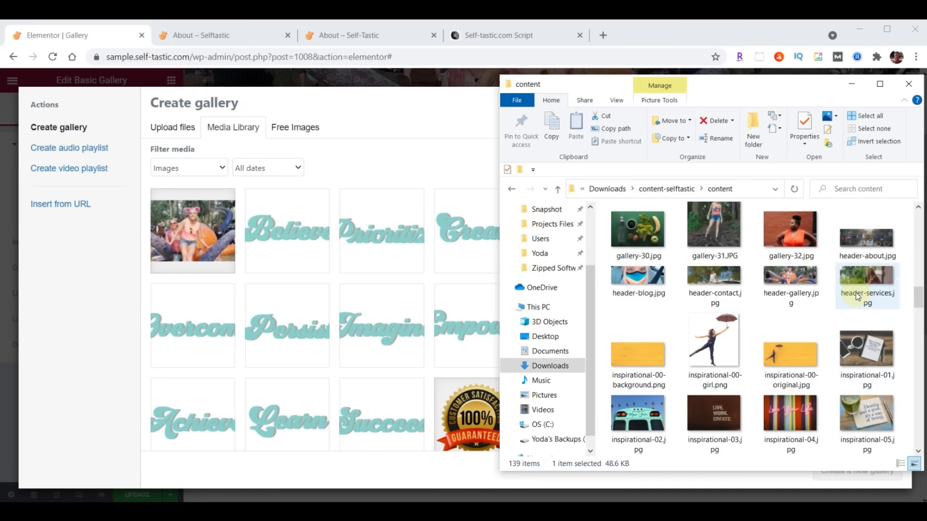
left_click(796, 236, "shift")
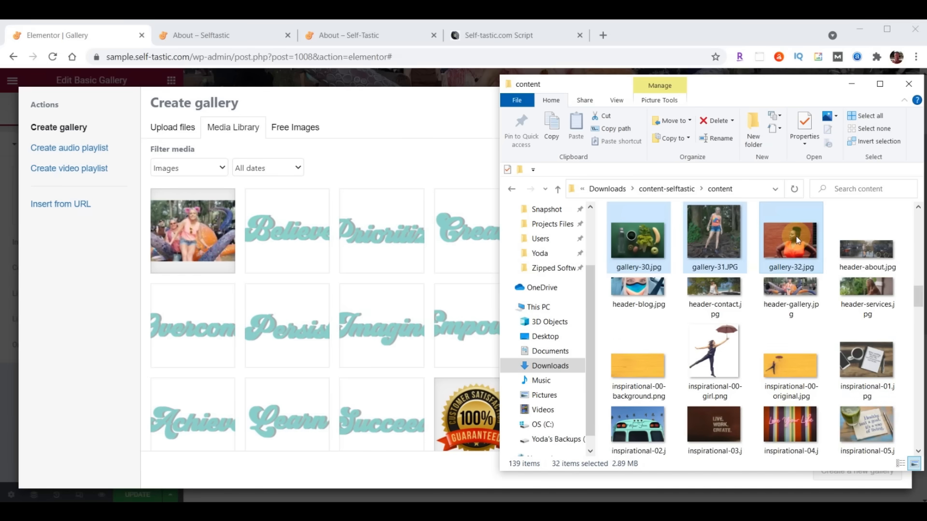
left_click_drag(824, 250, 204, 343)
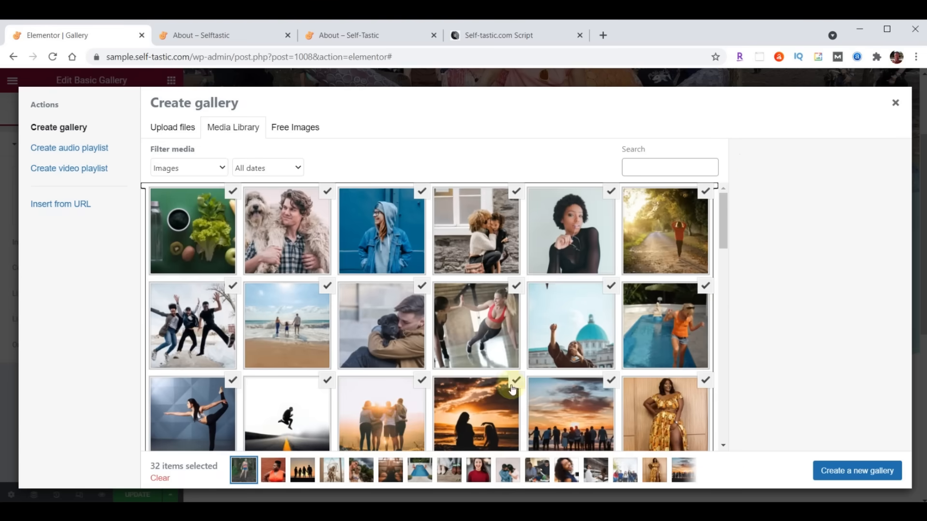
left_click(850, 477)
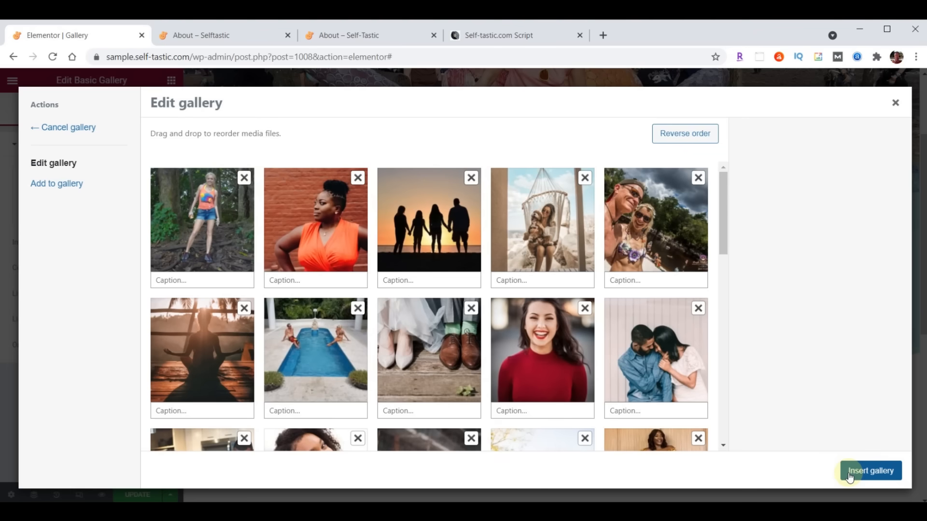
left_click_drag(423, 239, 322, 246)
left_click_drag(417, 233, 385, 257)
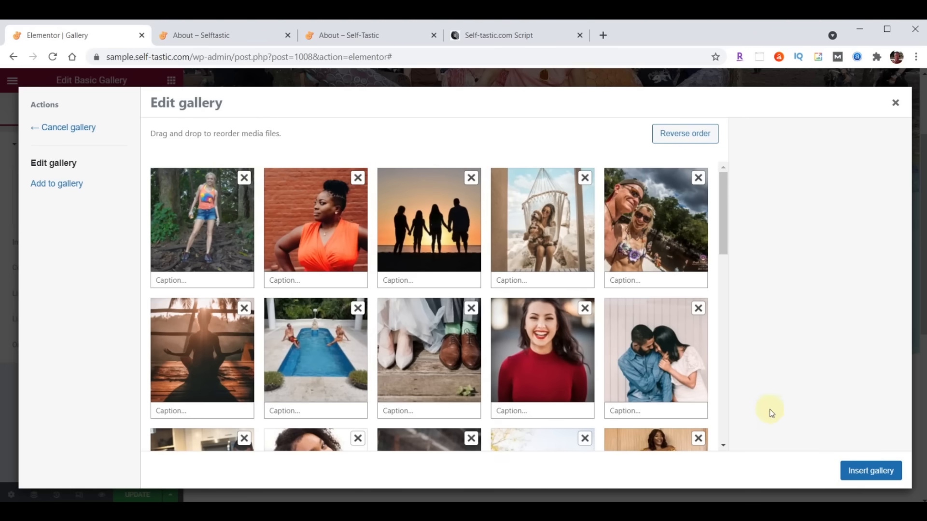
left_click(872, 477)
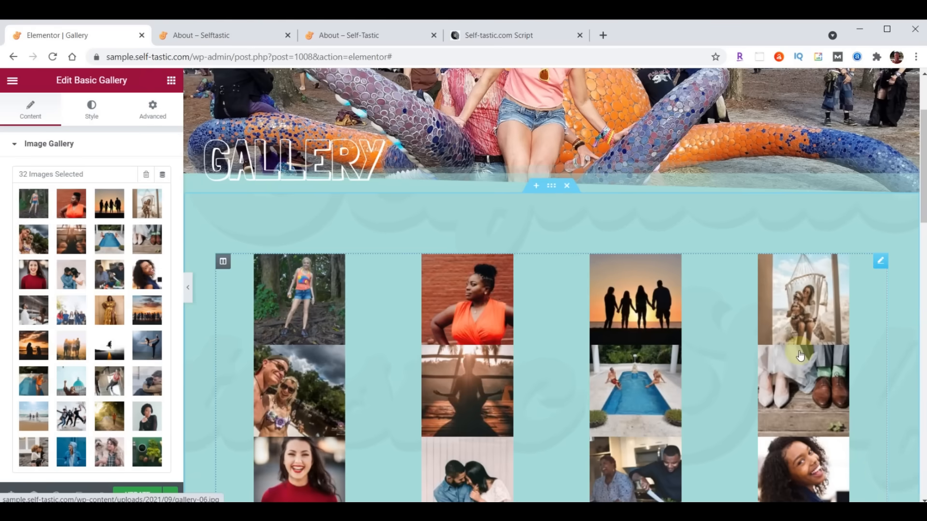
- Set gallery images to Medium - 300 x 300, update the Gallery page, and switch to the About tab
scroll(71, 294, "down", 3)
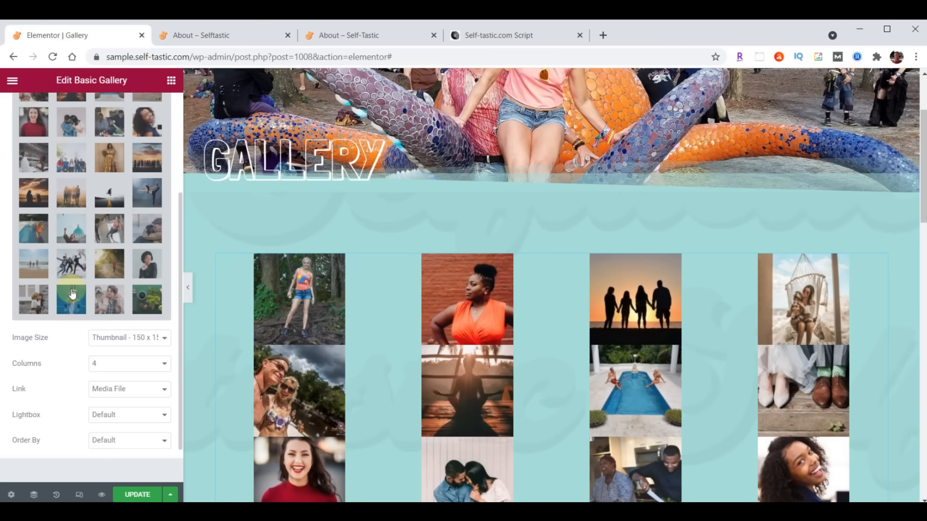
left_click(118, 340)
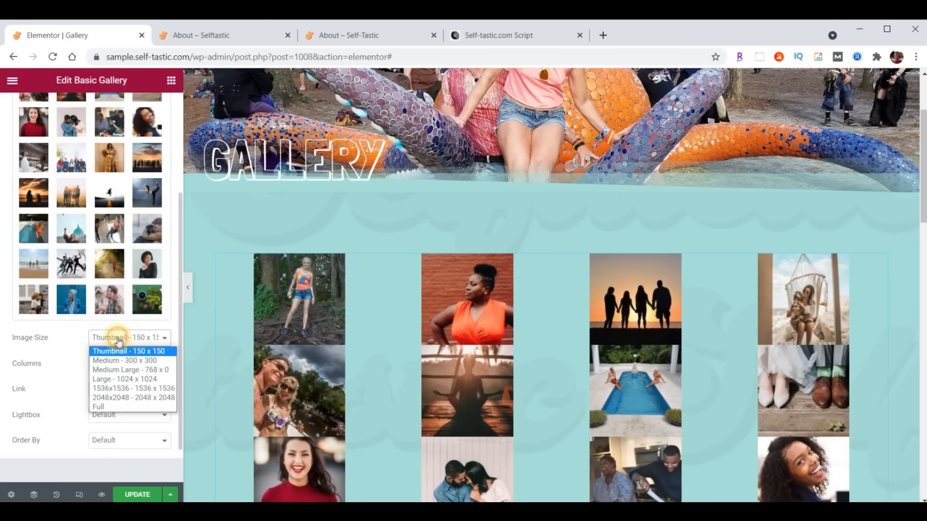
left_click(119, 361)
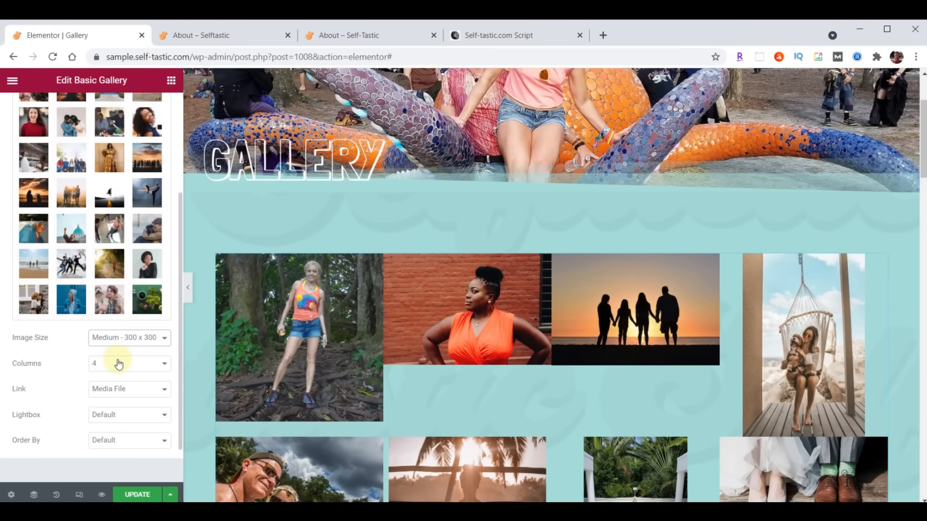
left_click(141, 495)
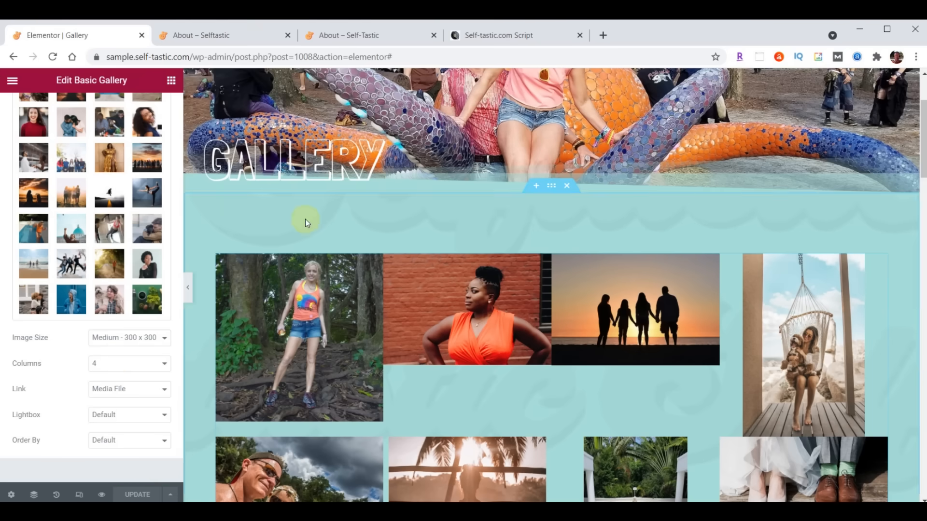
left_click(217, 35)
scroll(641, 288, "up", 13)
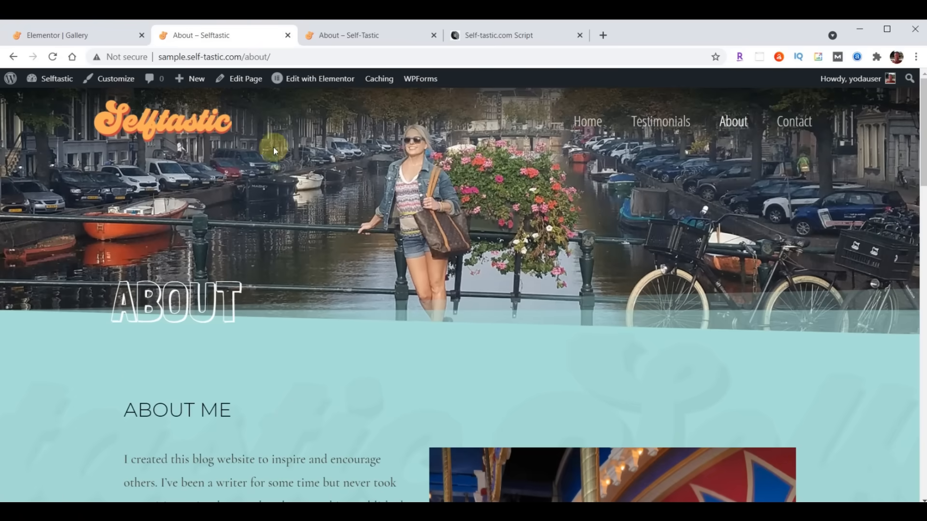
- Browse the live Gallery page's photo grid and lightbox, then return to the About tab
left_click(53, 57)
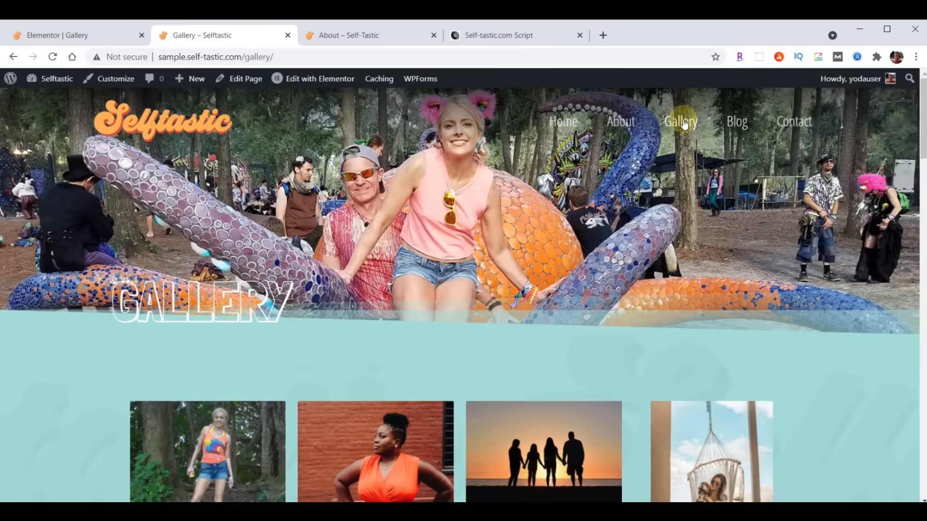
scroll(711, 138, "down", 15)
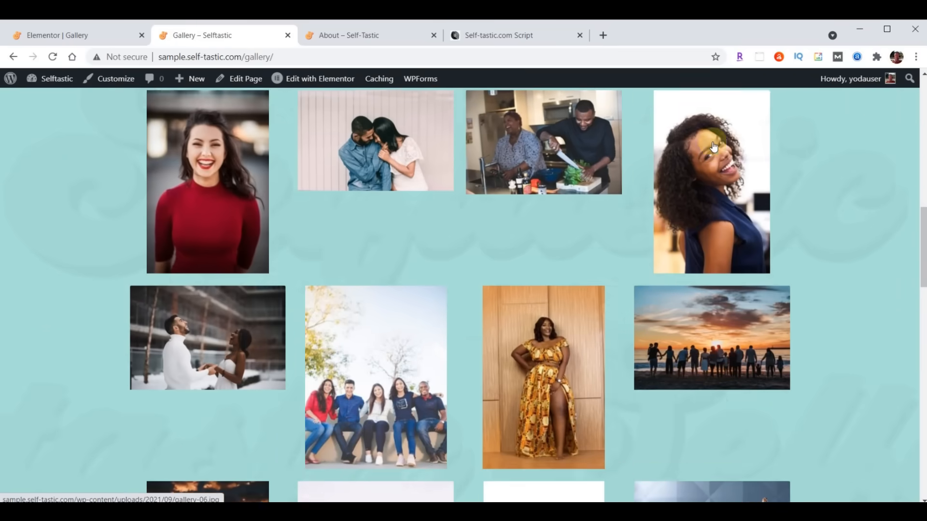
scroll(714, 146, "down", 15)
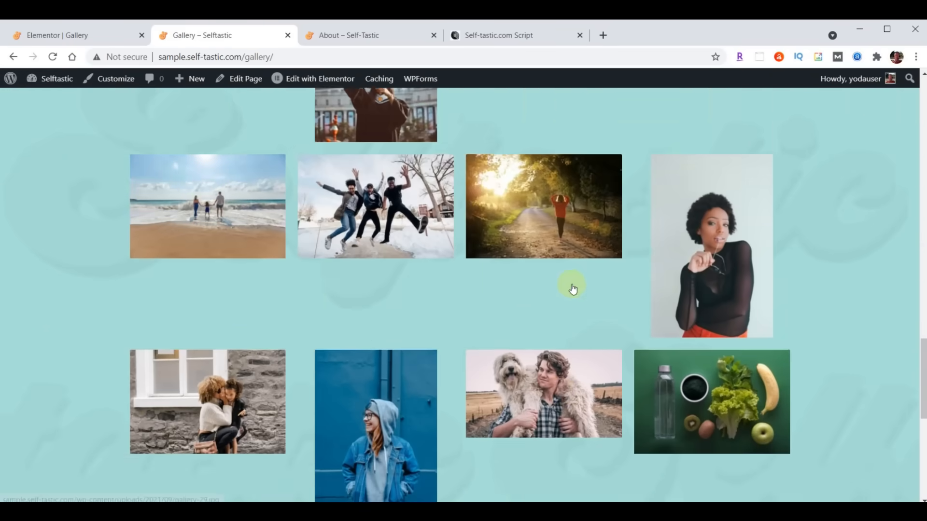
scroll(572, 288, "down", 15)
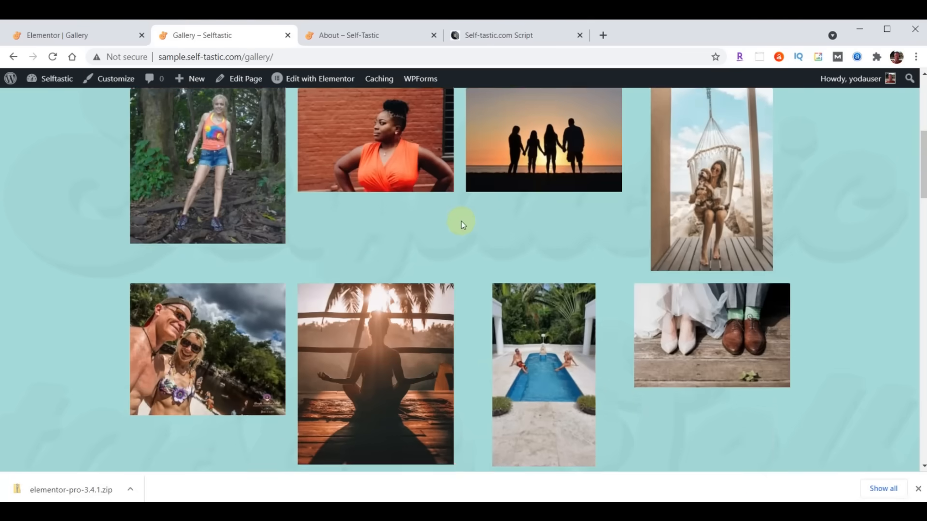
scroll(462, 221, "down", 10)
left_click(403, 237)
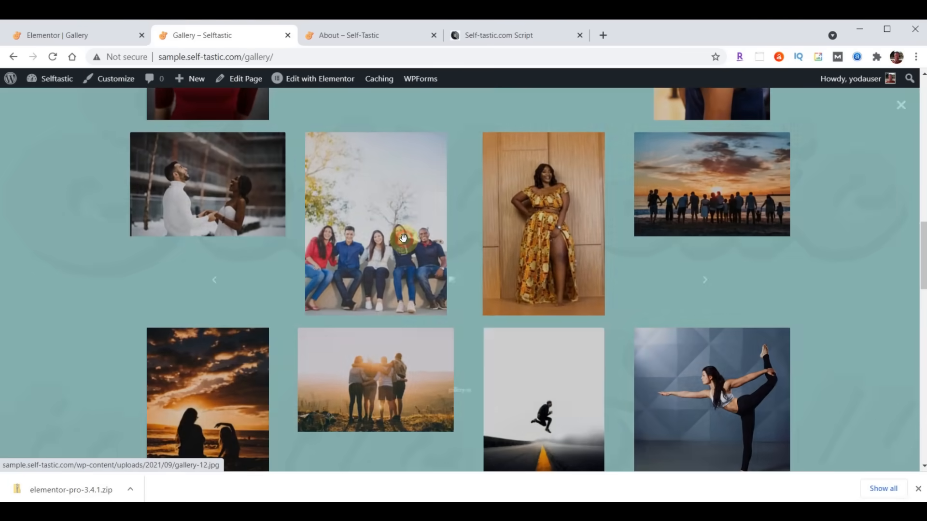
left_click(846, 279)
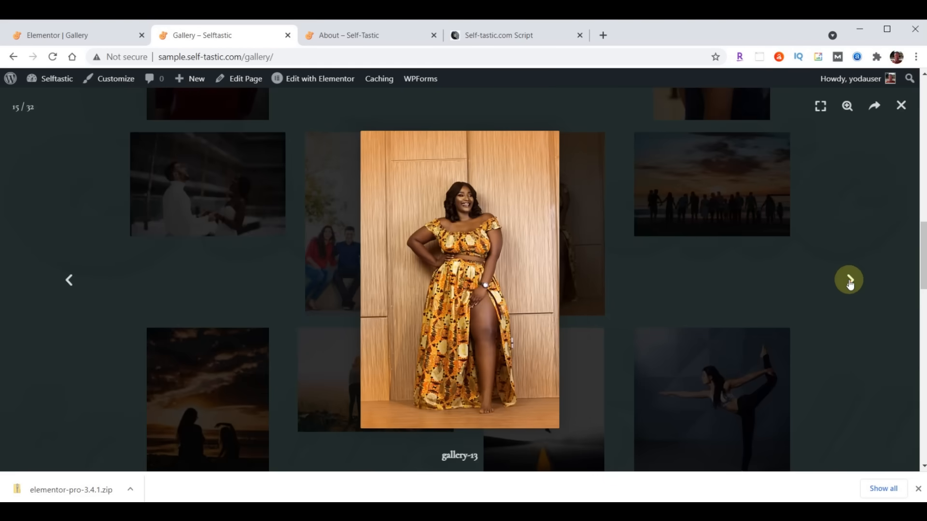
left_click(849, 280)
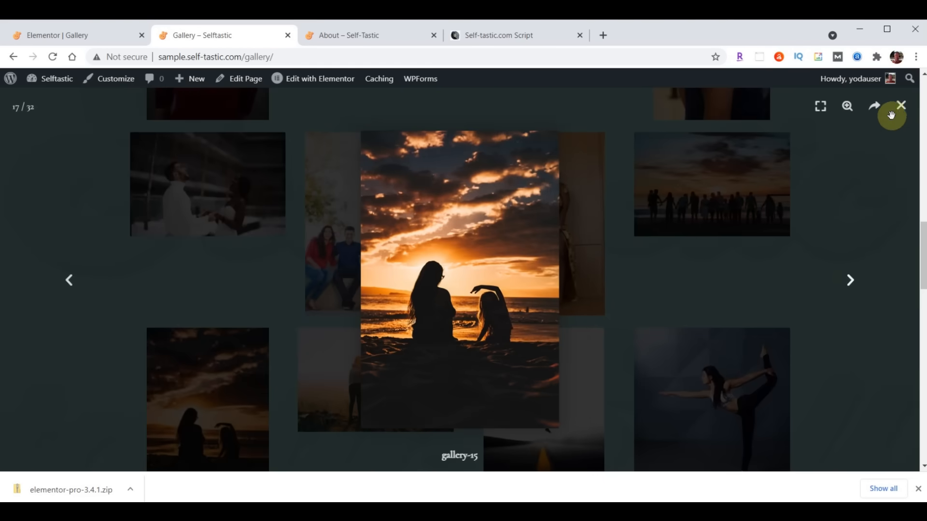
left_click(901, 108)
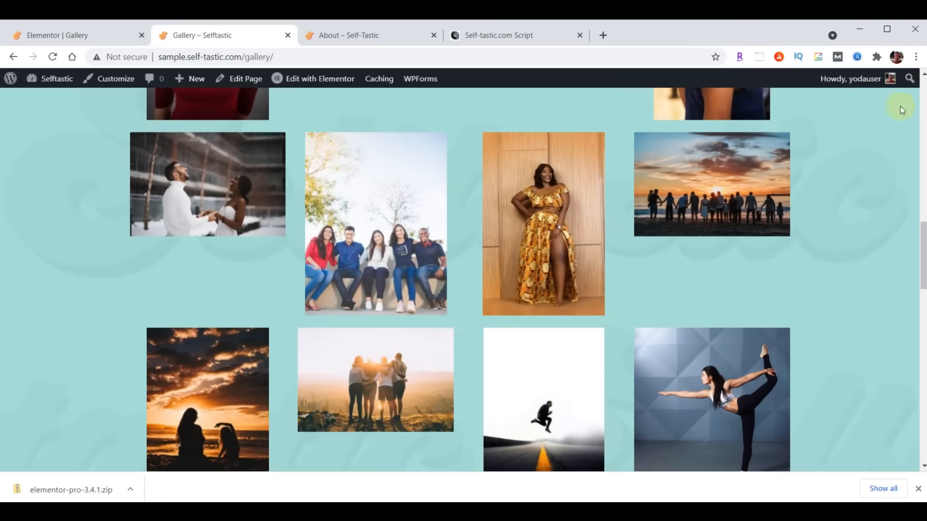
scroll(452, 351, "up", 15)
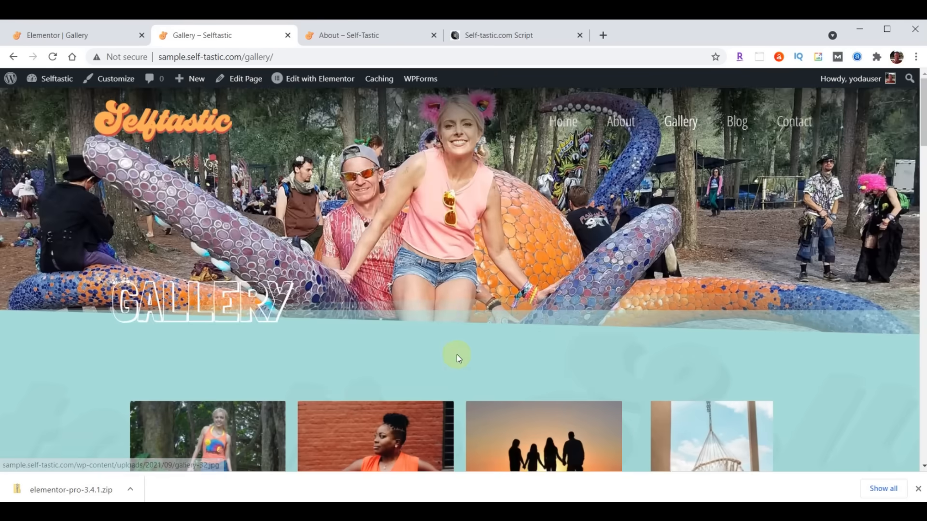
left_click(350, 37)
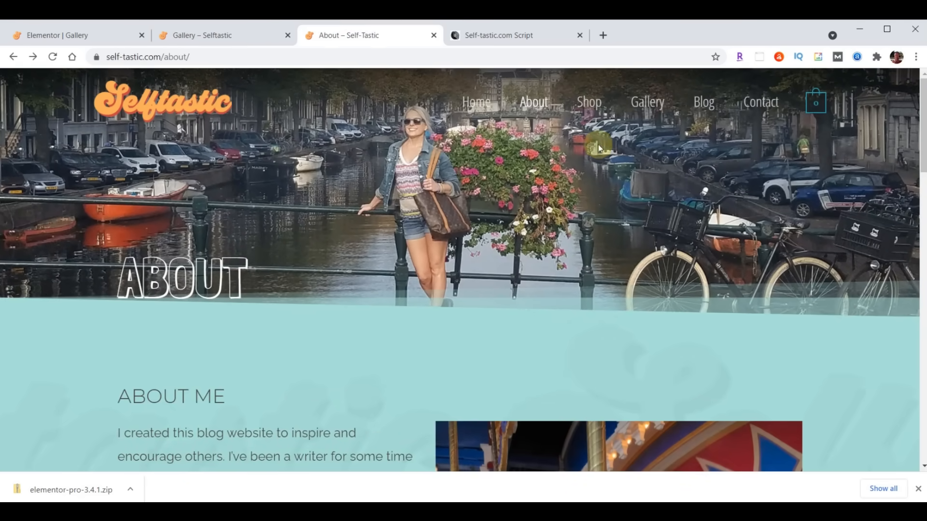
- Scroll through the live Gallery page's photos, then switch back to the 'Elementor | Gallery' editor tab
left_click(643, 100)
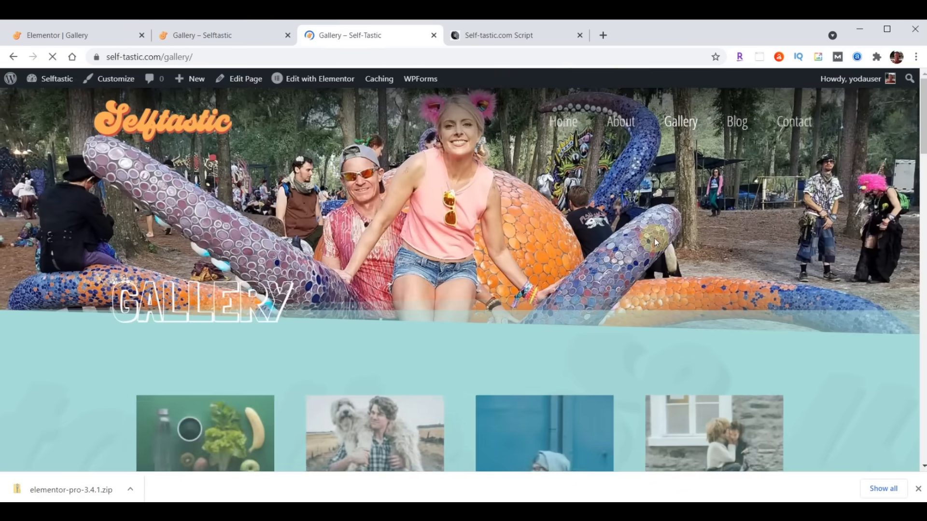
scroll(653, 239, "down", 5)
scroll(654, 239, "down", 10)
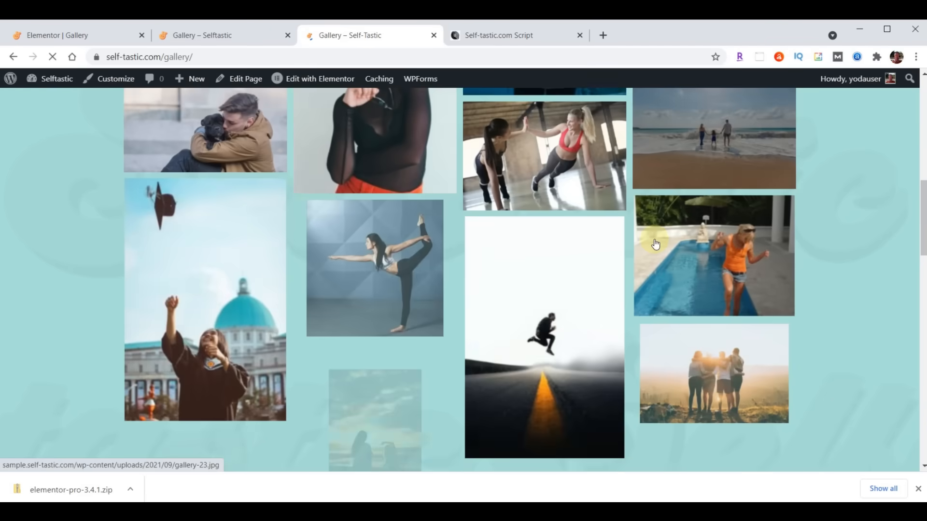
scroll(655, 243, "down", 10)
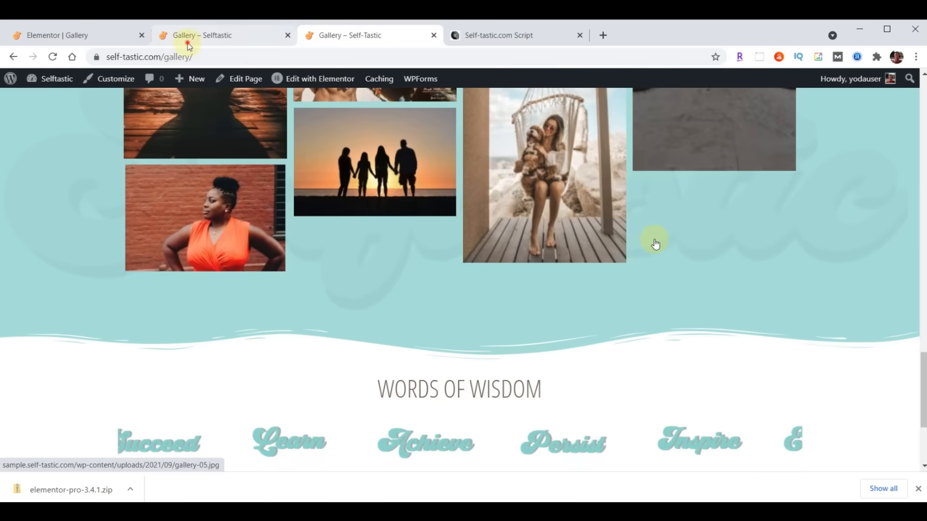
left_click(188, 46)
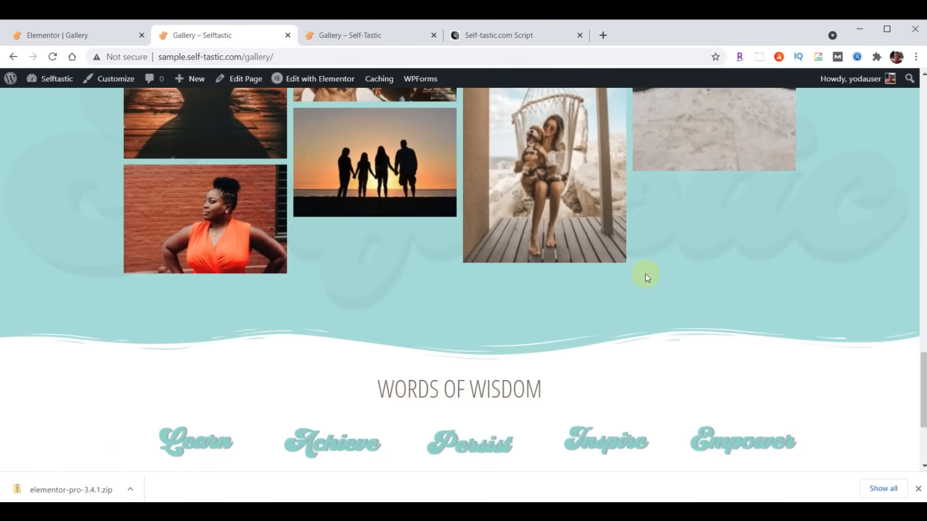
scroll(645, 273, "up", 5)
scroll(645, 273, "up", 10)
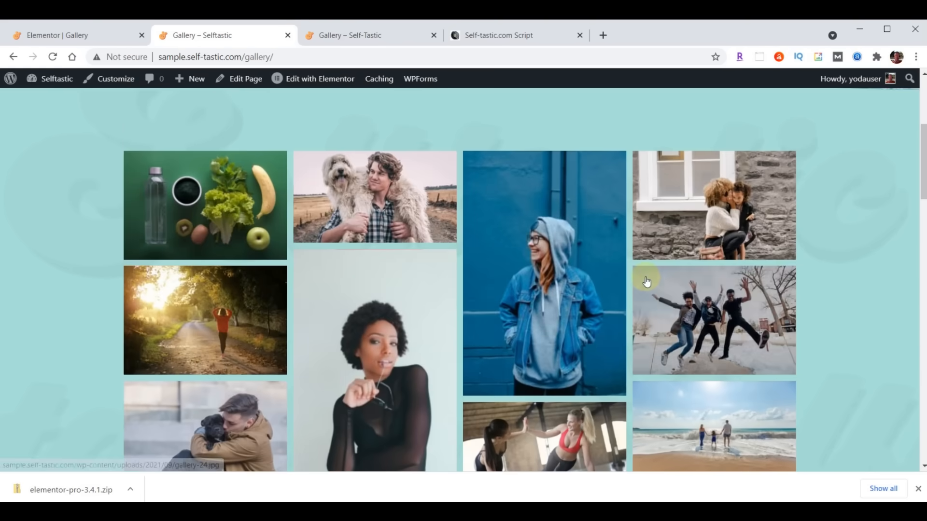
scroll(645, 277, "down", 8)
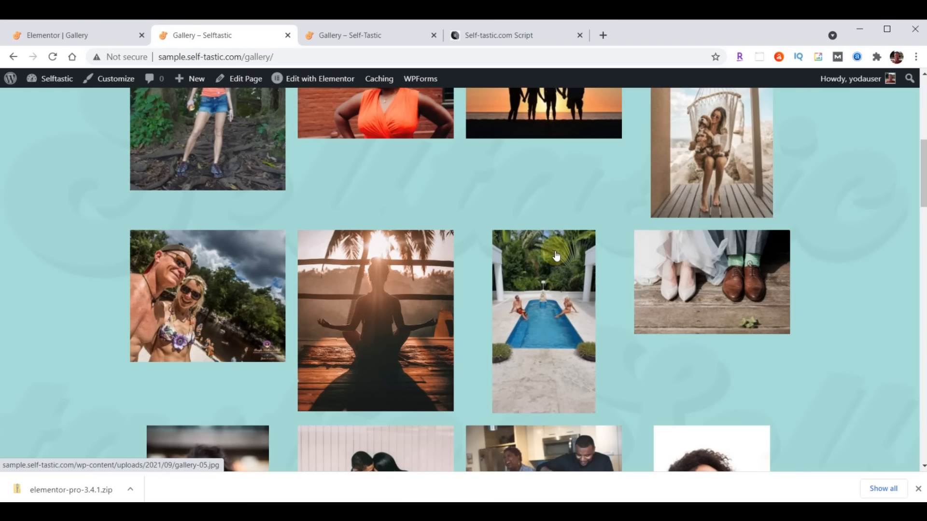
left_click(54, 39)
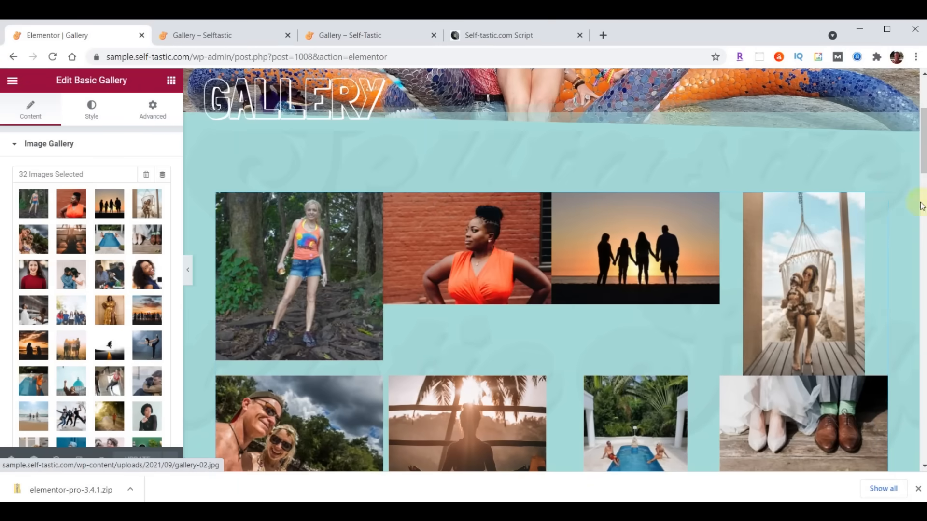
- Delete the old Basic Gallery and drag a new Gallery widget into the empty section
right_click(881, 203)
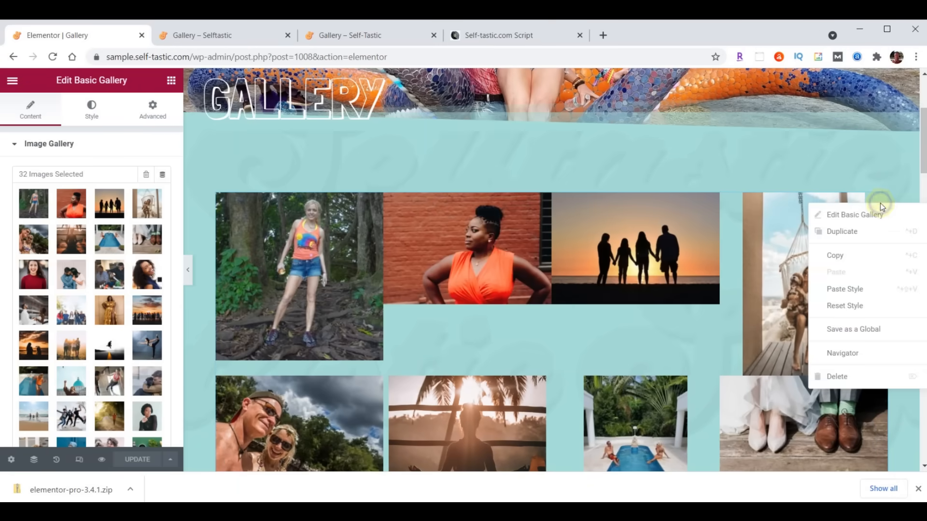
left_click(861, 377)
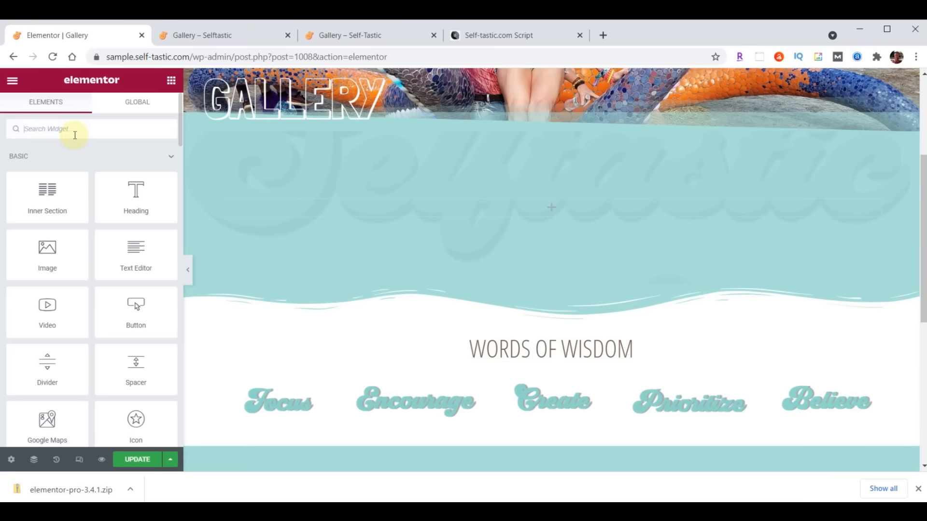
type("gallery")
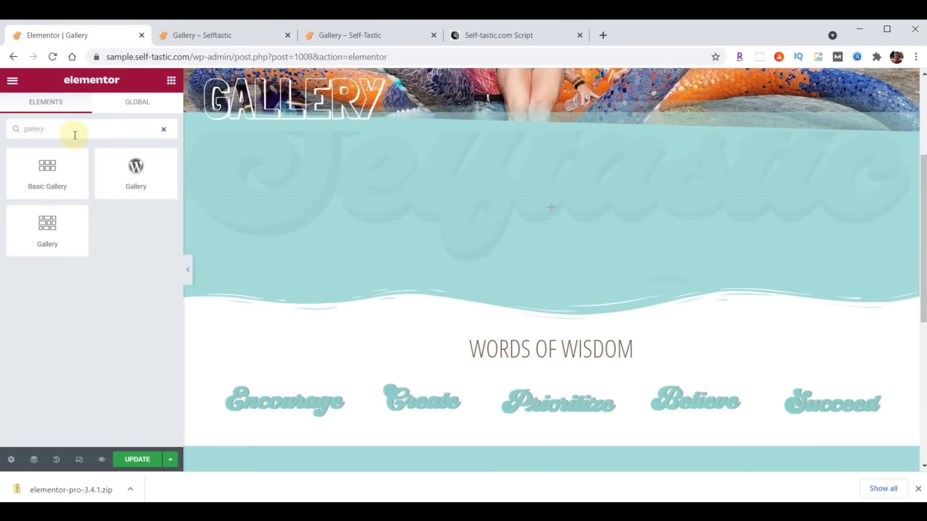
left_click_drag(32, 236, 617, 201)
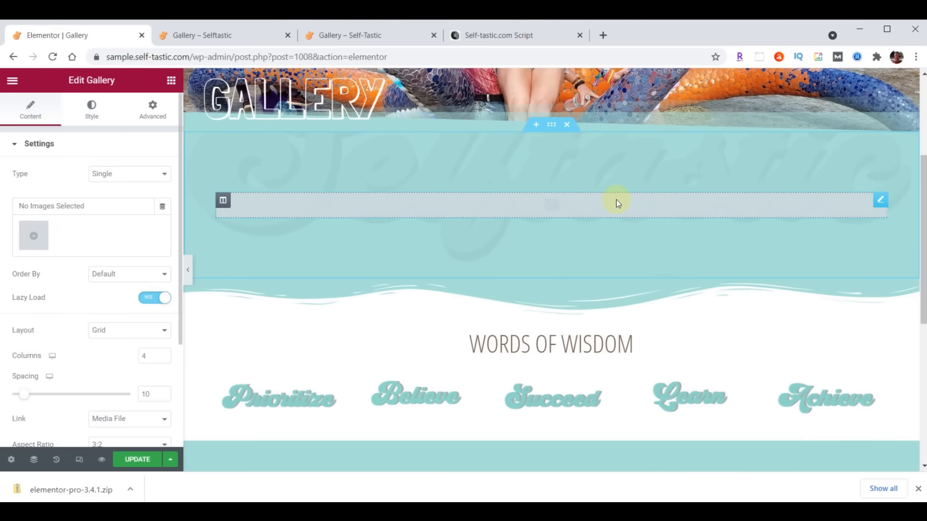
- Fill the Gallery widget with 31 media library photos, led by the vegetable still life
left_click(39, 239)
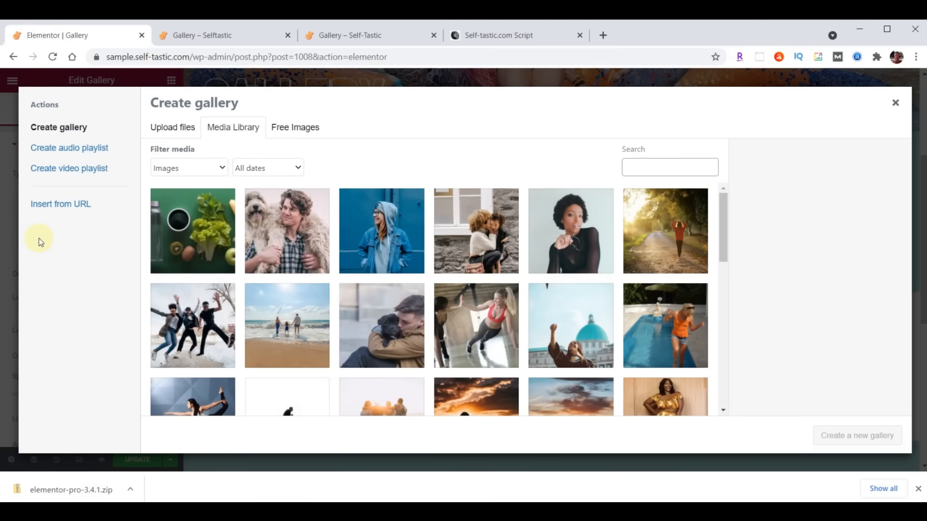
left_click(179, 256)
scroll(566, 231, "down", 3)
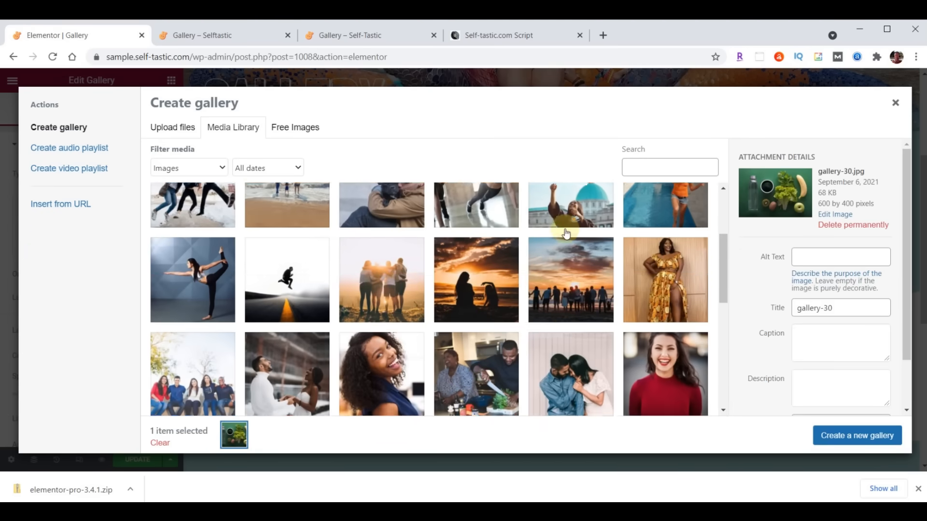
scroll(567, 234, "down", 5)
left_click(202, 264, "shift")
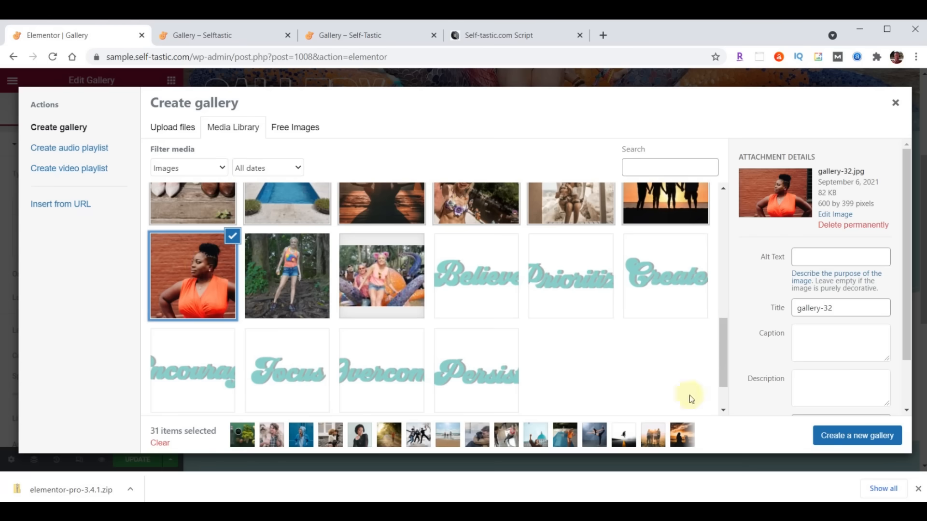
left_click(843, 436)
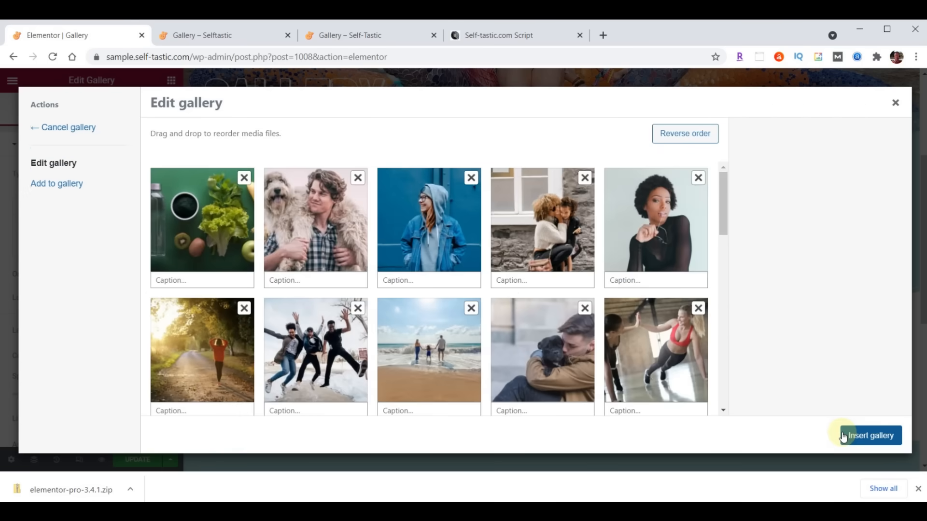
left_click_drag(226, 229, 314, 227)
left_click(873, 436)
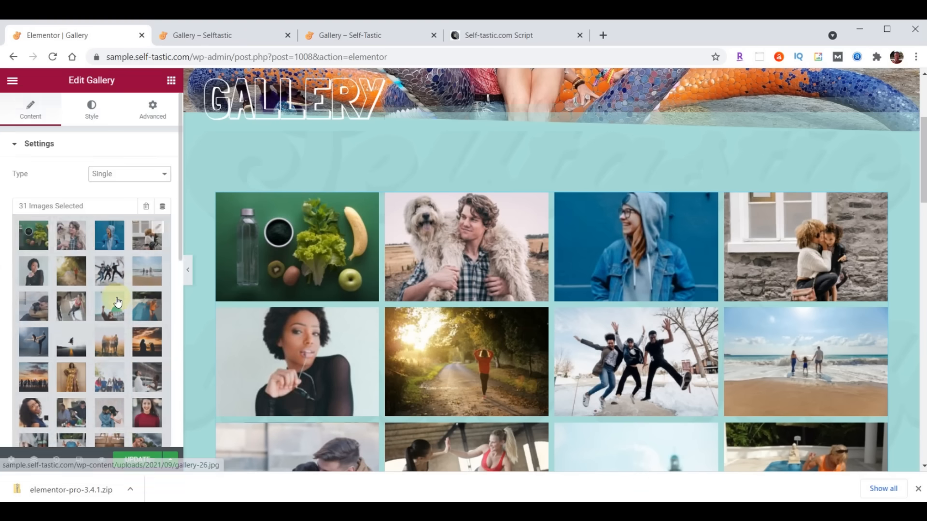
- Switch the gallery to a four-column Masonry layout, save the page, and view it live
scroll(116, 297, "down", 5)
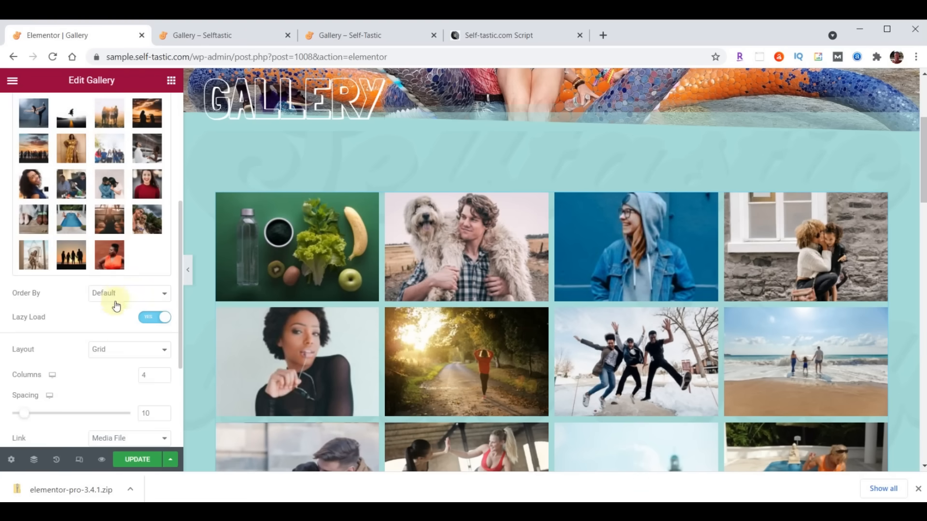
left_click(118, 350)
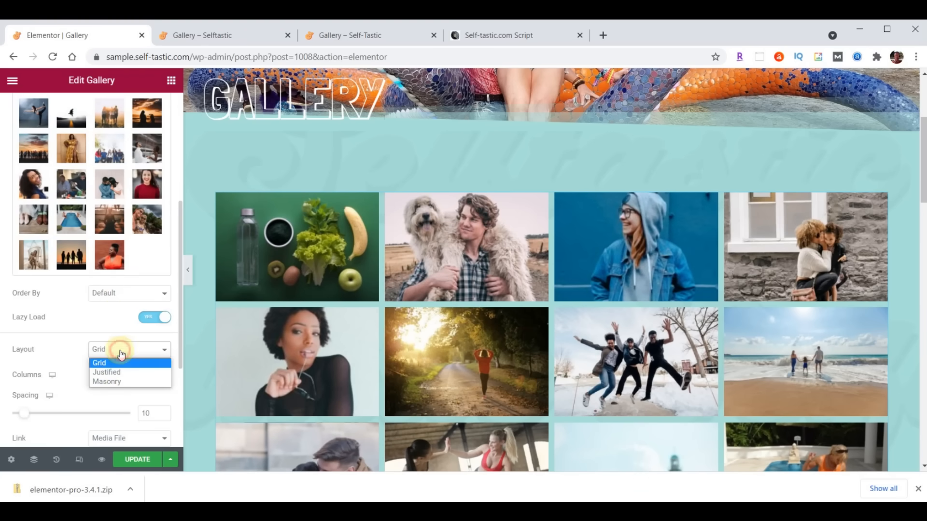
left_click(119, 381)
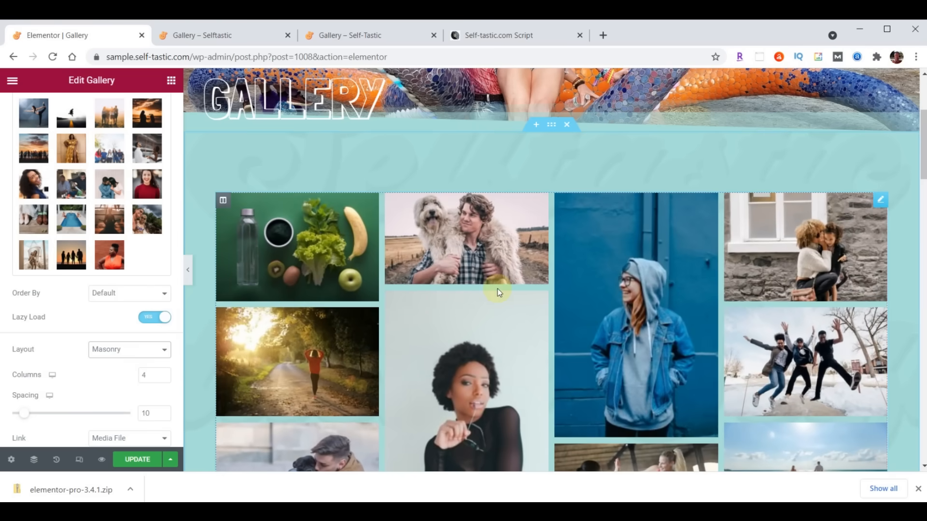
left_click(137, 461)
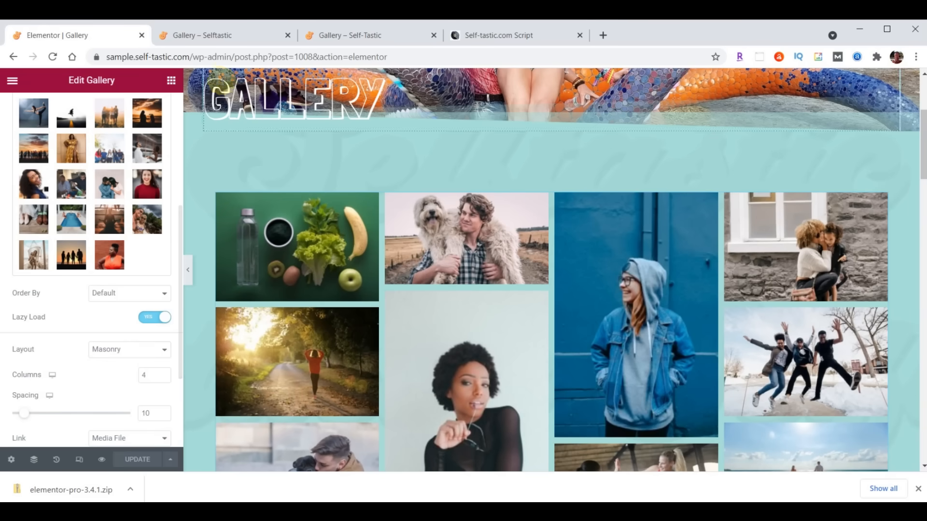
left_click(229, 41)
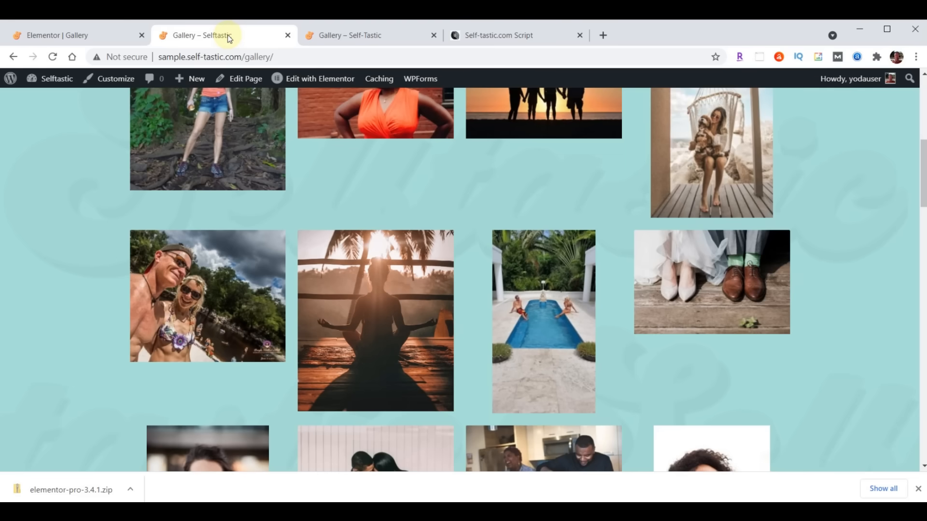
- Reload the live Gallery page to review the Masonry photos, then return to the editor tab
left_click(53, 57)
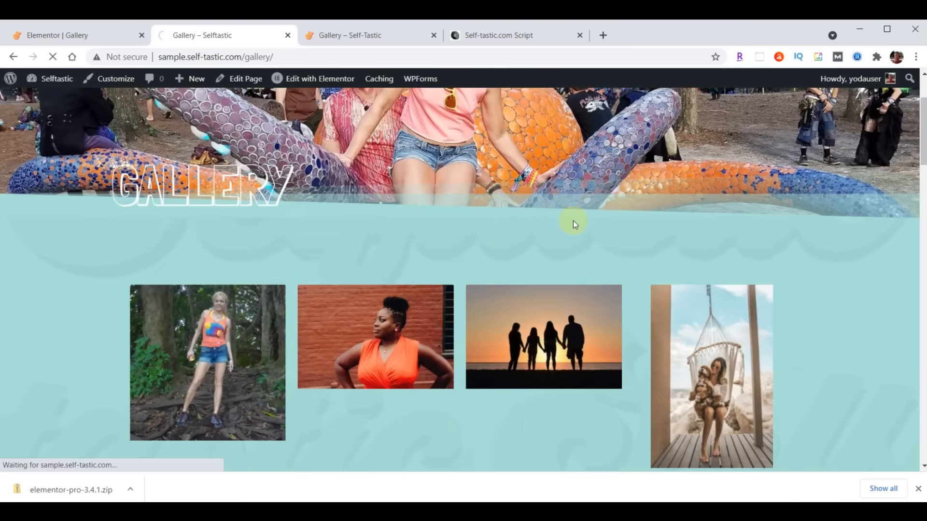
scroll(654, 239, "down", 10)
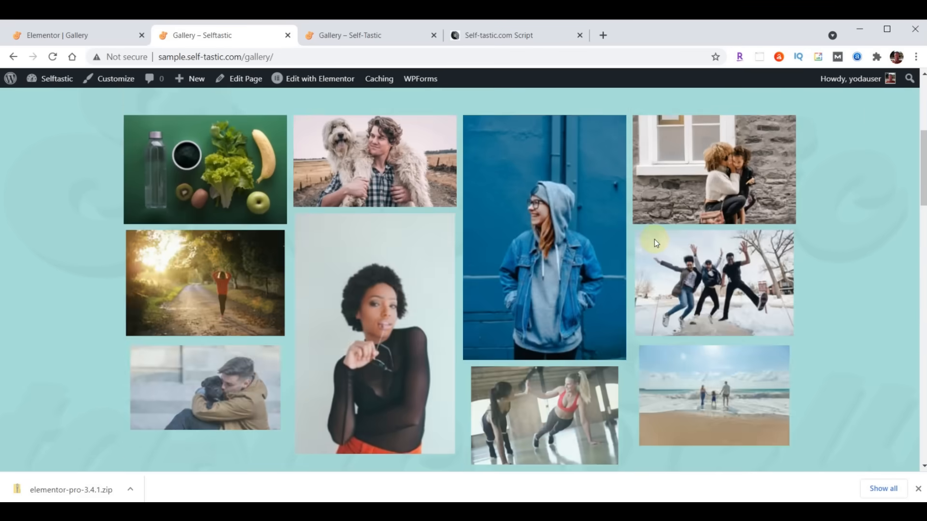
scroll(655, 243, "down", 12)
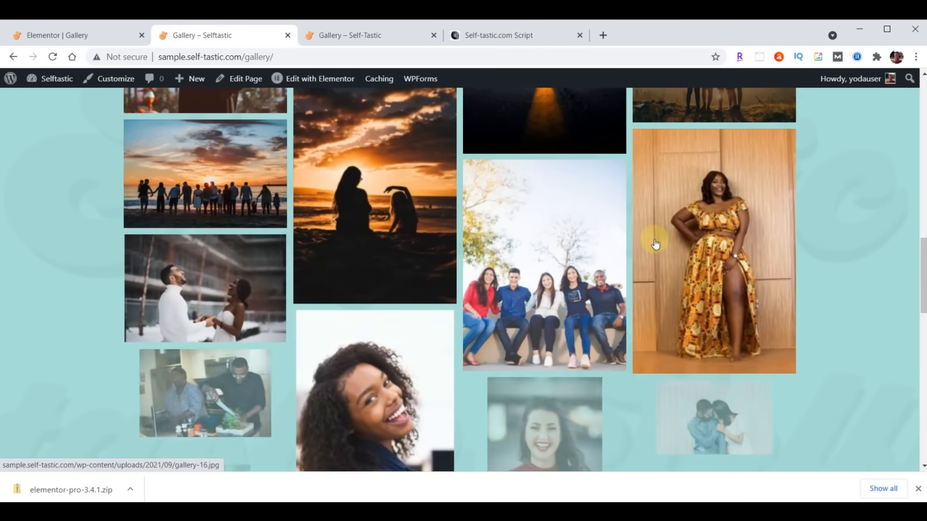
scroll(655, 244, "down", 10)
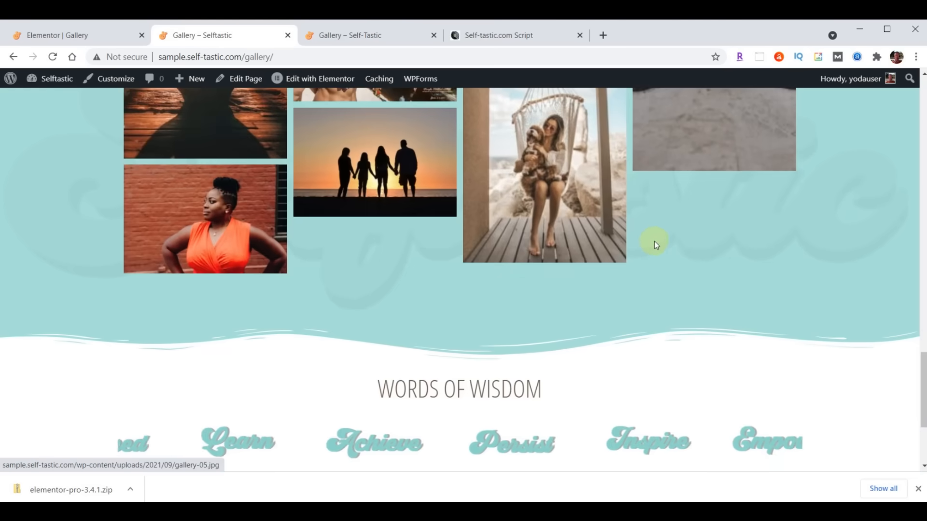
scroll(646, 276, "up", 20)
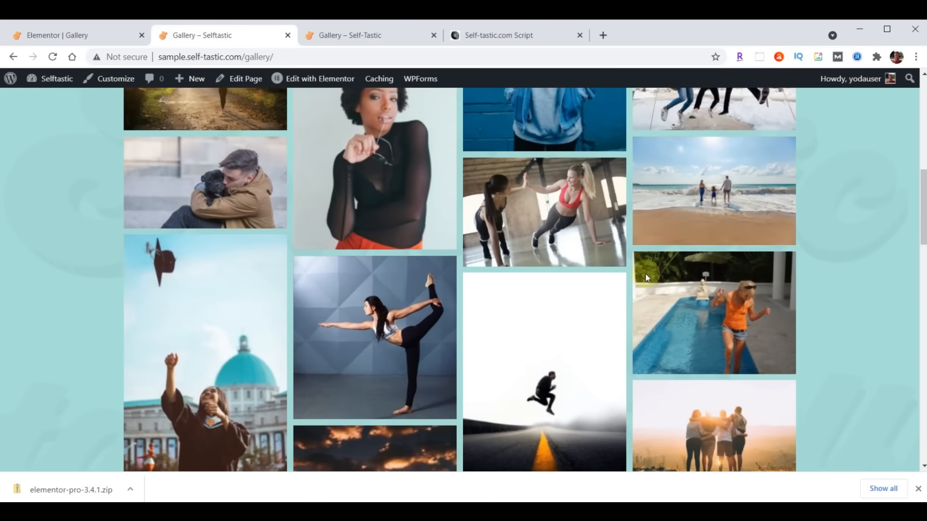
scroll(647, 281, "up", 5)
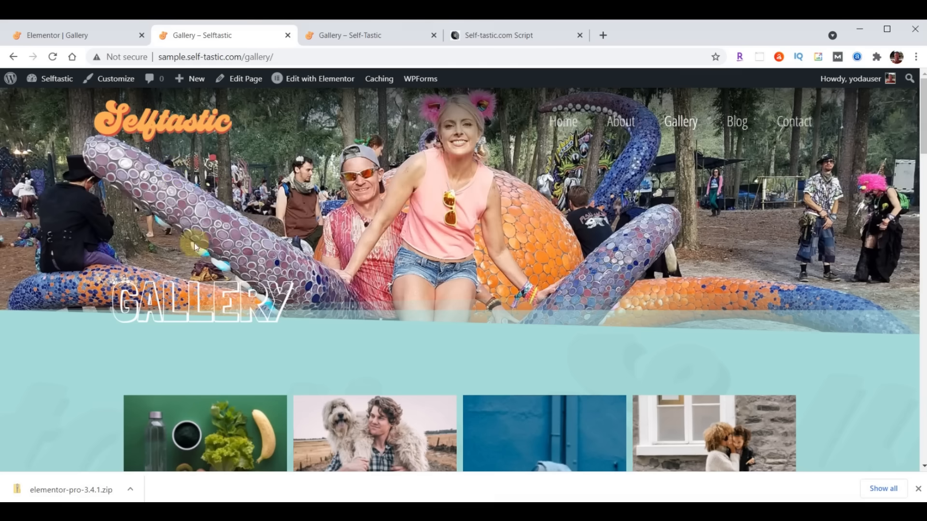
left_click(76, 34)
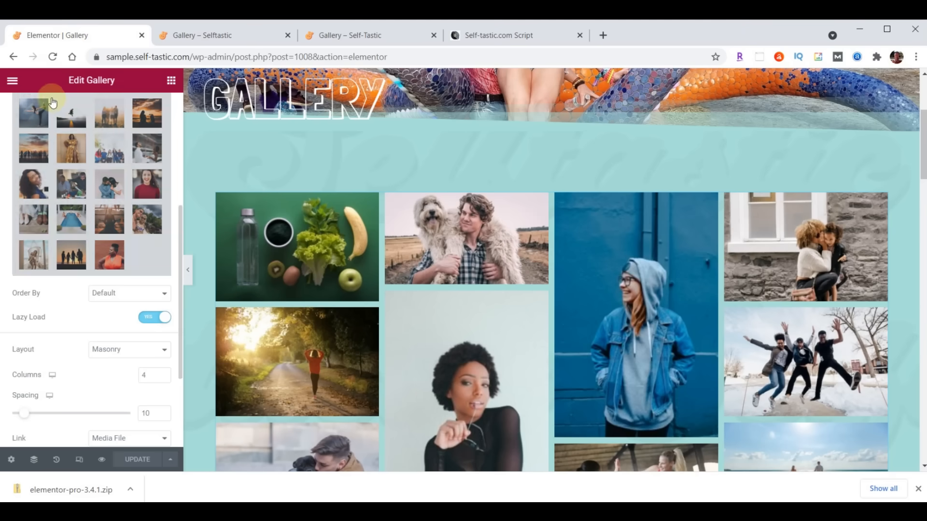
- Use Exit to Dashboard to close Elementor and reach the Gallery page's edit screen
left_click(12, 80)
left_click(81, 292)
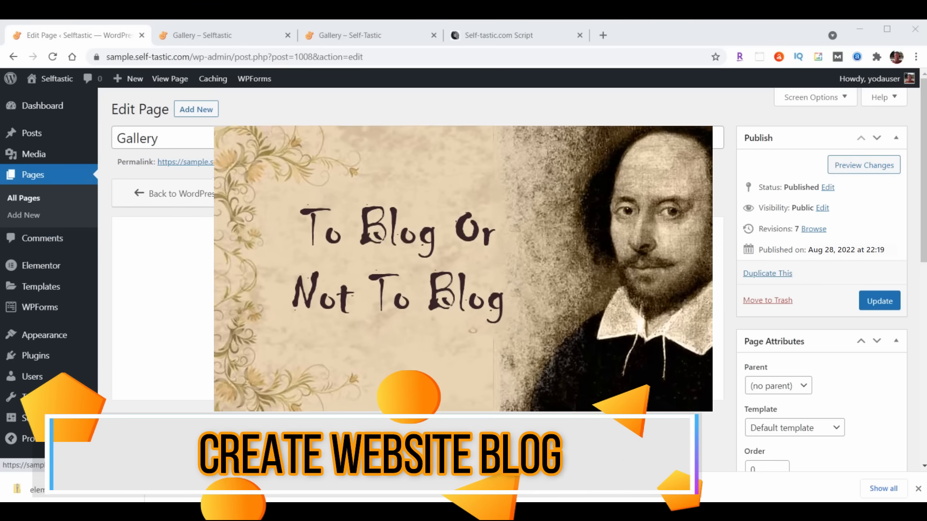
left_click(80, 295)
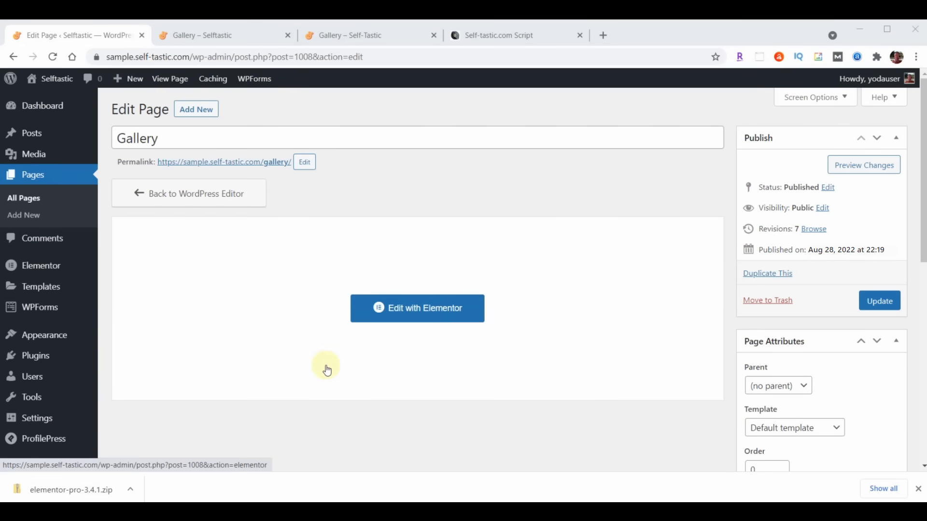
left_click(327, 370)
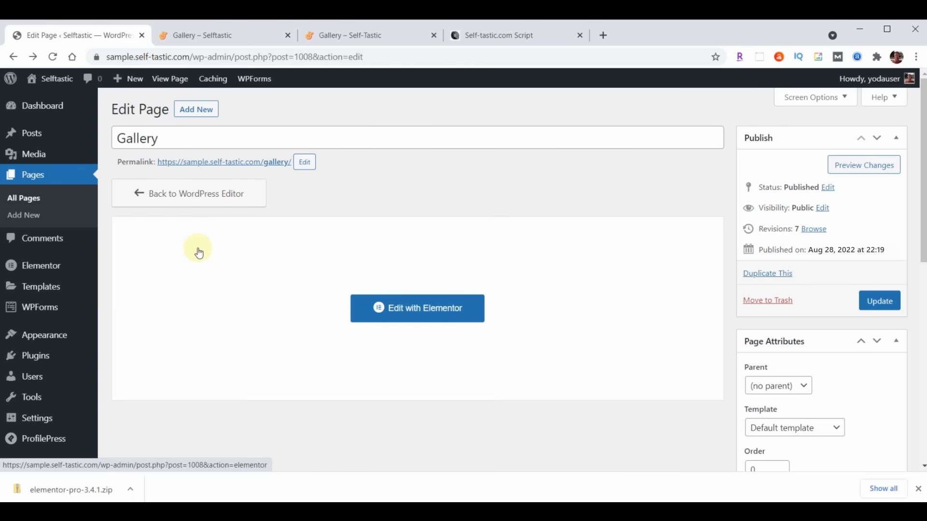
- Start a new header/footer template titled 'Blog Page Header'
mouse_move(42, 332)
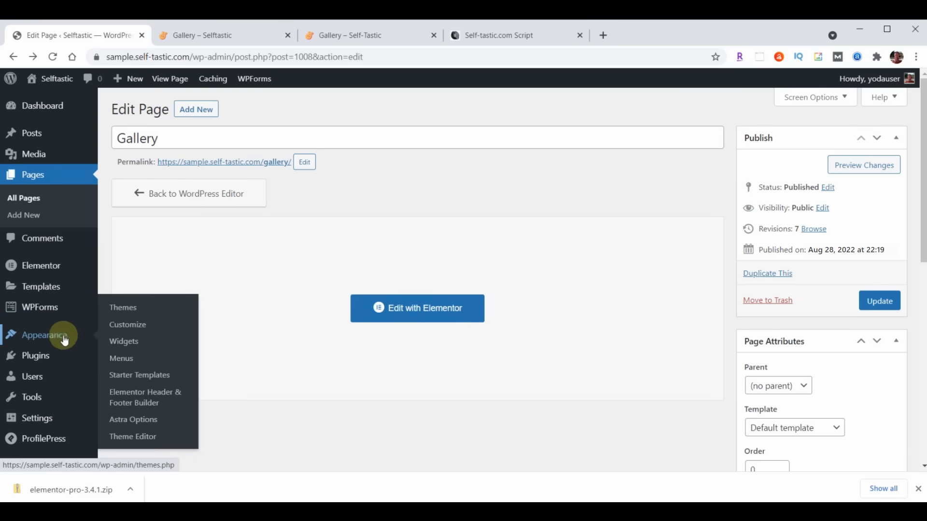
left_click(140, 396)
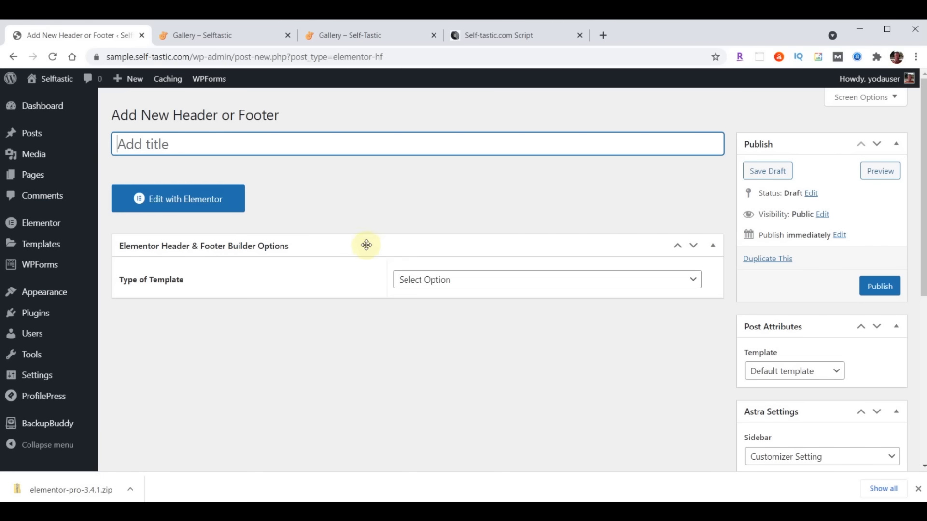
left_click(236, 144)
type("Blog Page Header")
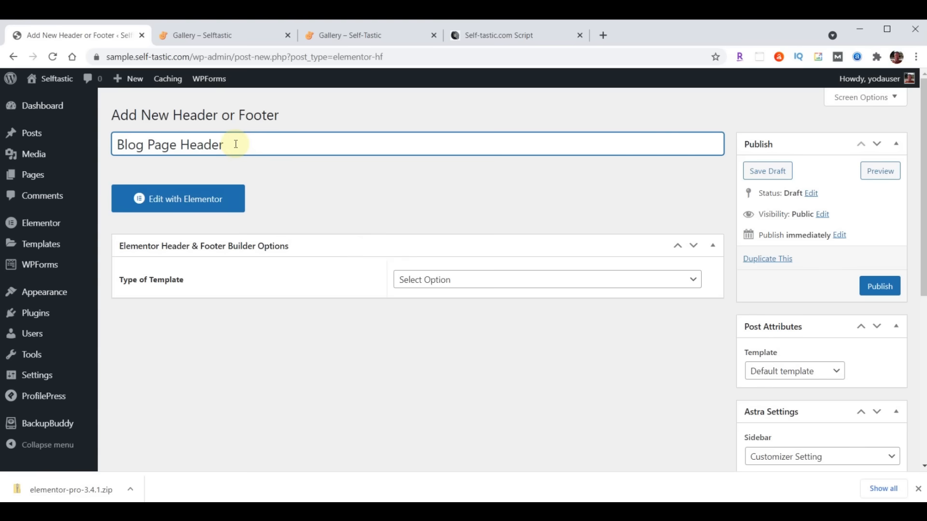
- Make it a Header on the Blog / Posts Page for all user roles, enable layout, and publish
left_click(494, 283)
left_click(465, 307)
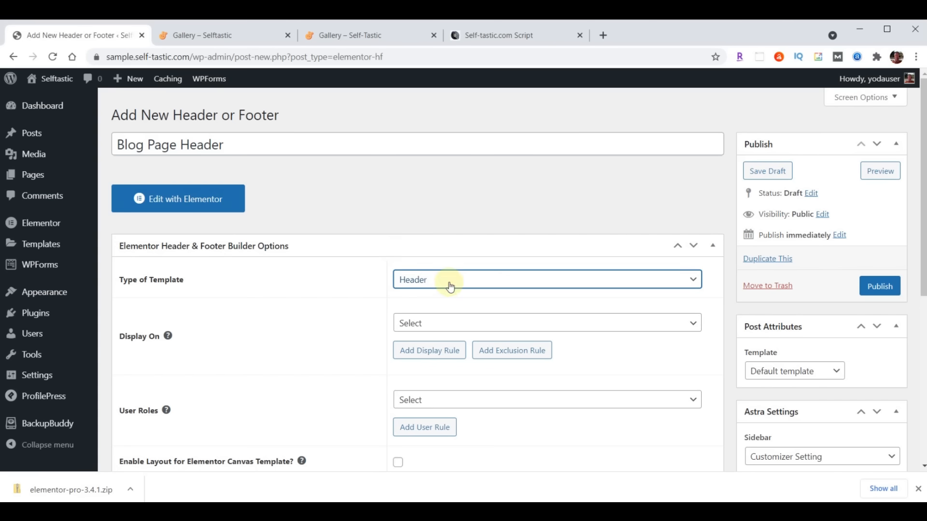
left_click(457, 322)
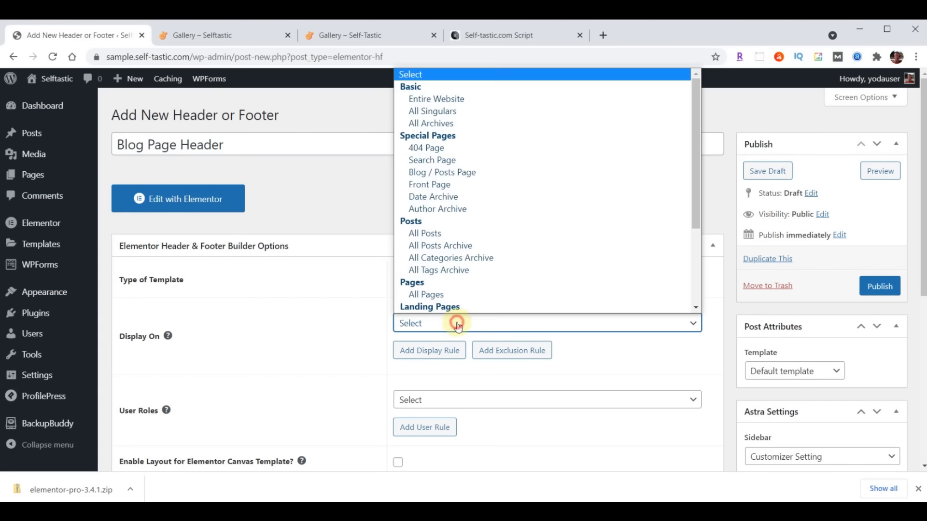
left_click(459, 177)
left_click(437, 402)
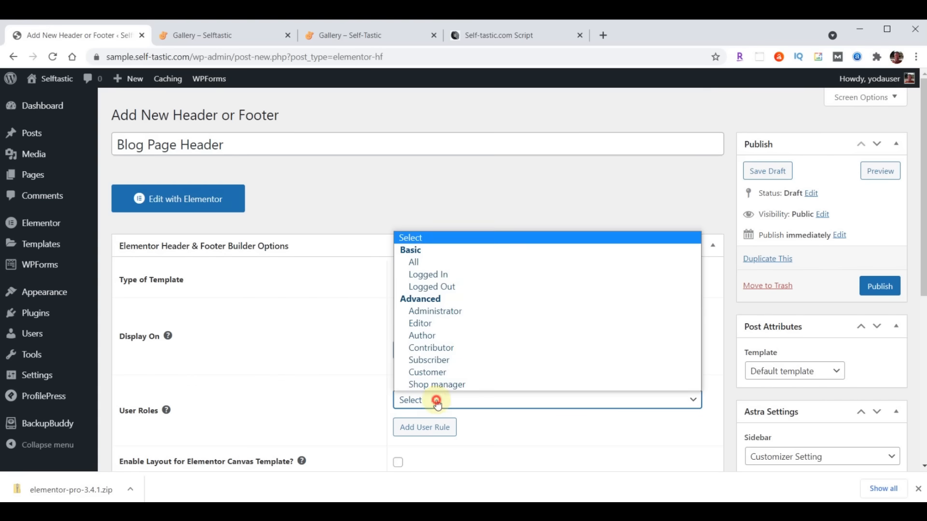
left_click(438, 261)
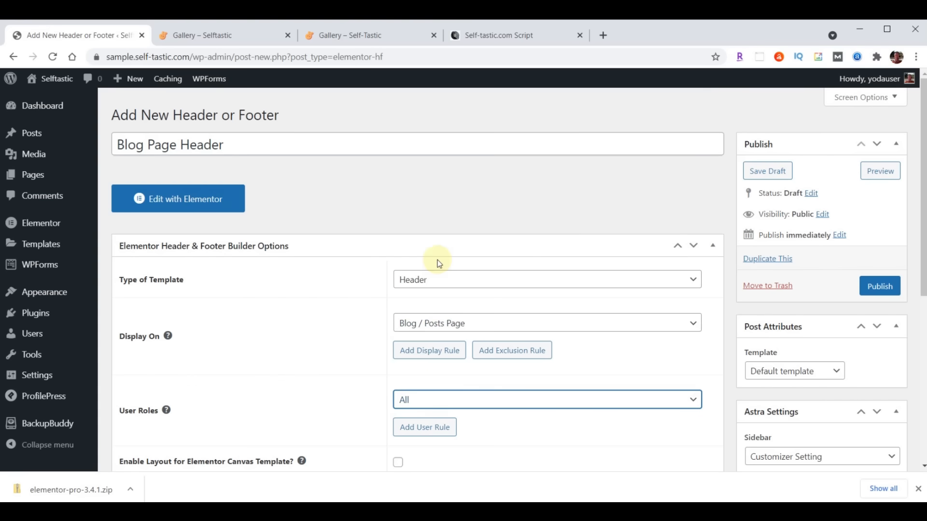
scroll(331, 312, "down", 3)
left_click(398, 341)
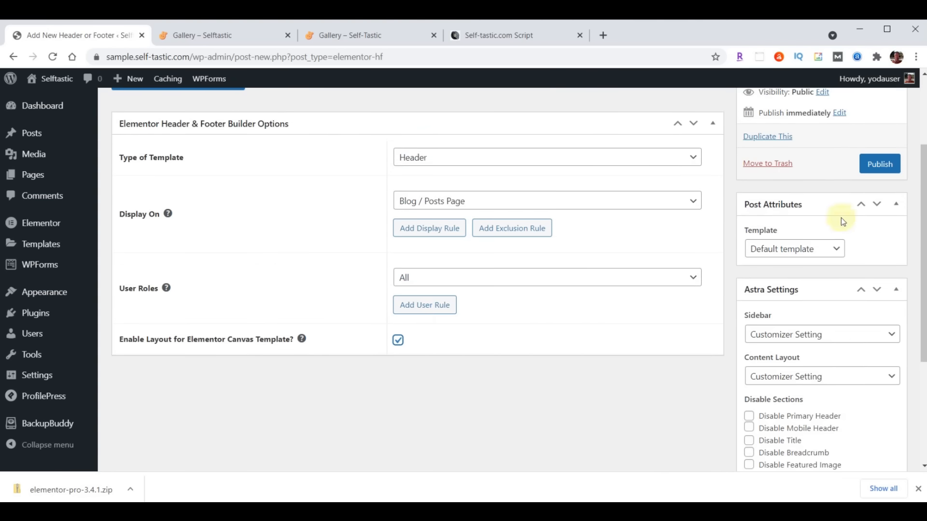
left_click(883, 171)
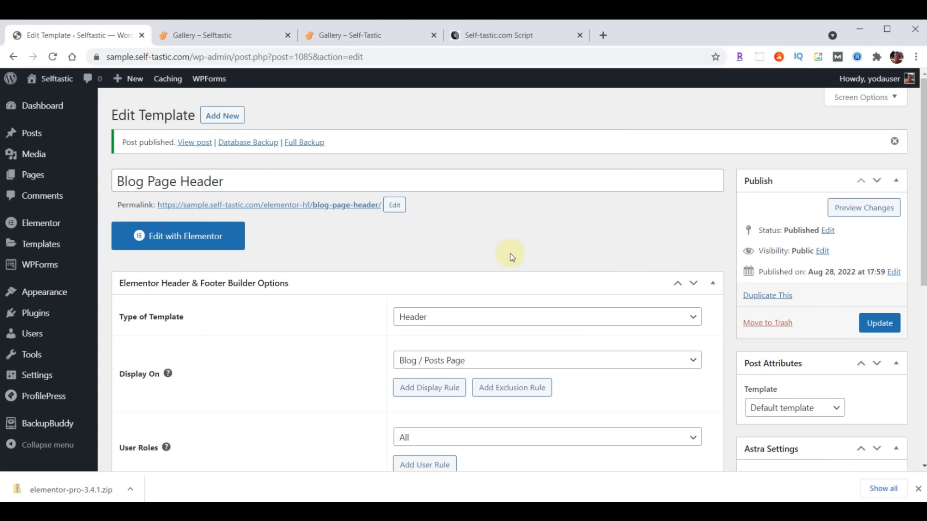
- Import template-selftastic-blog-page-header.json into the header and insert it without its document settings
left_click(205, 236)
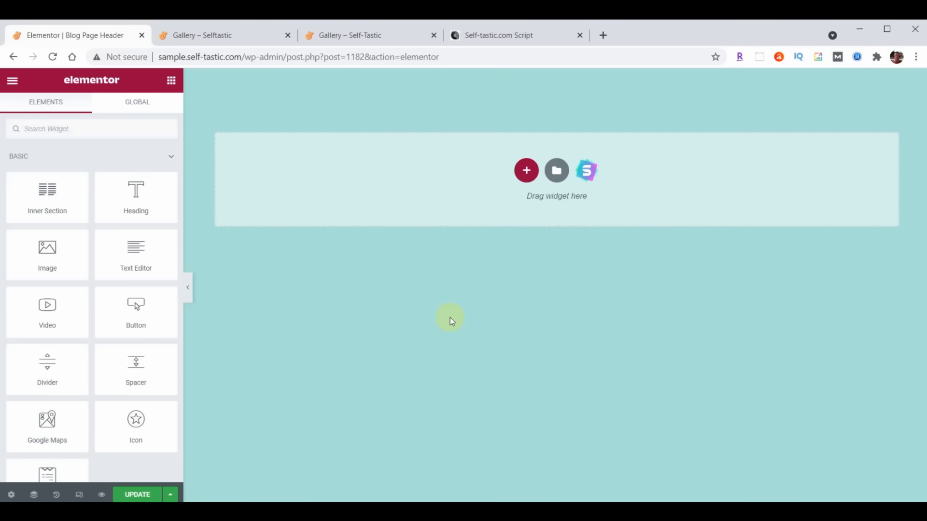
left_click(557, 170)
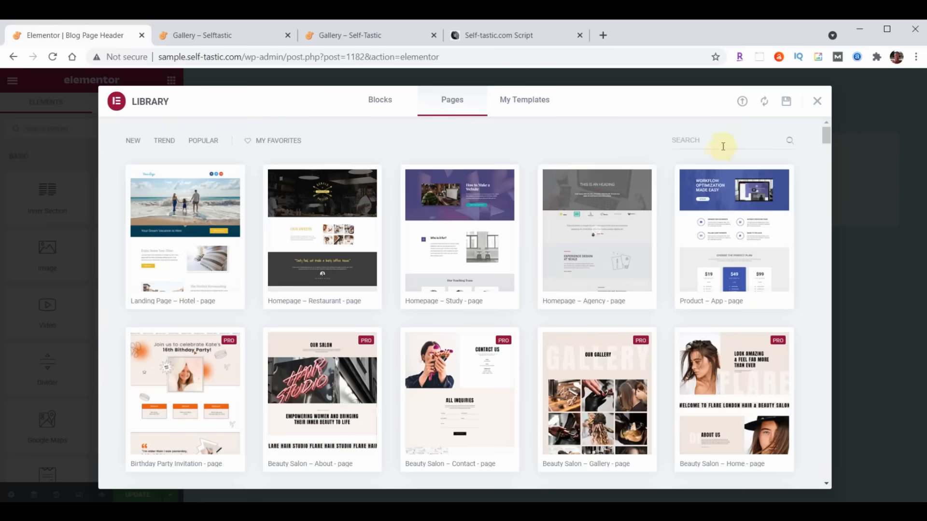
left_click(743, 103)
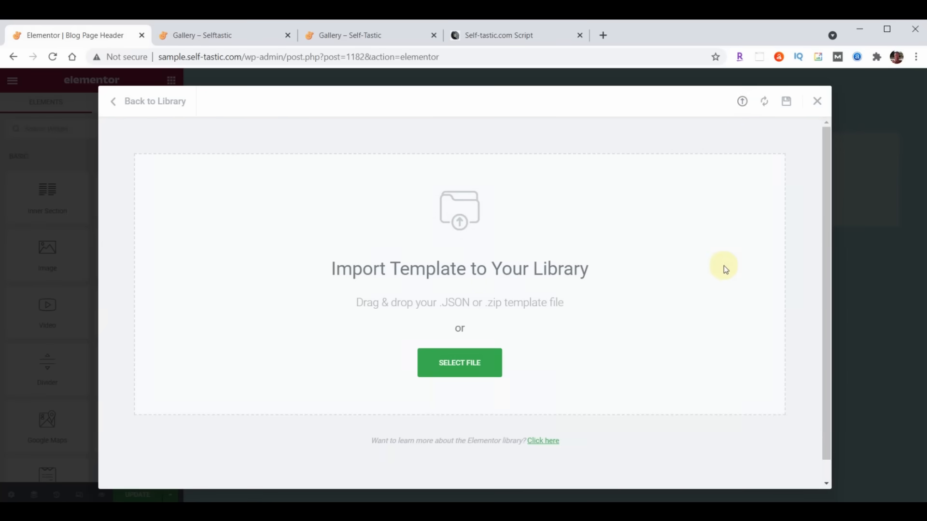
key("alt+Tab")
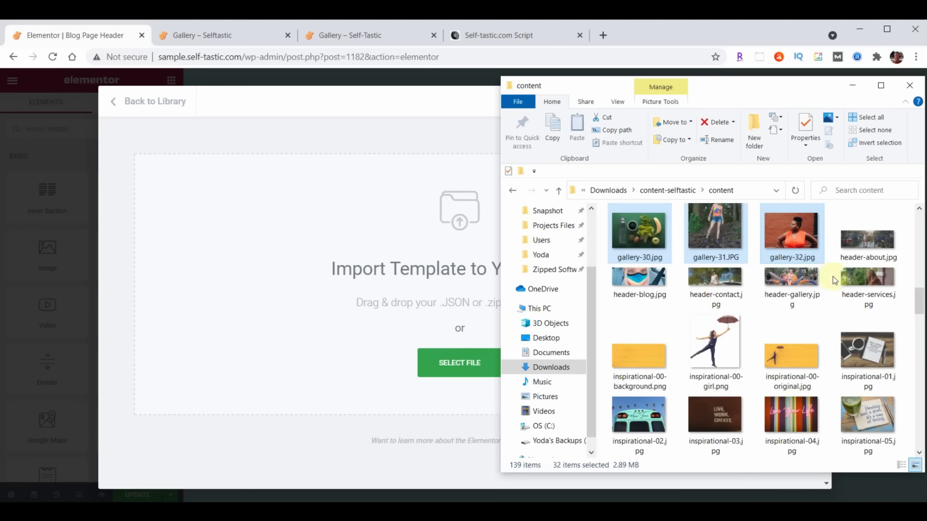
scroll(833, 258, "down", 5)
scroll(833, 258, "down", 10)
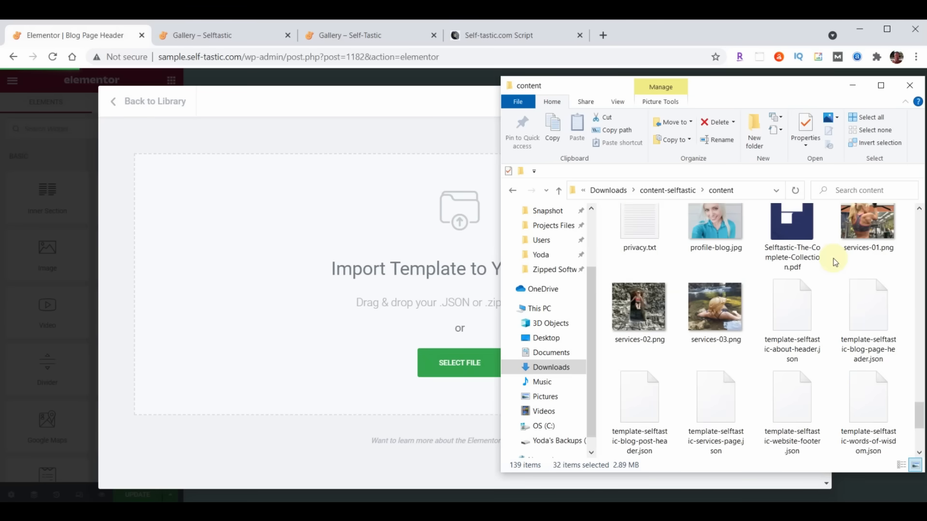
left_click_drag(871, 323, 369, 299)
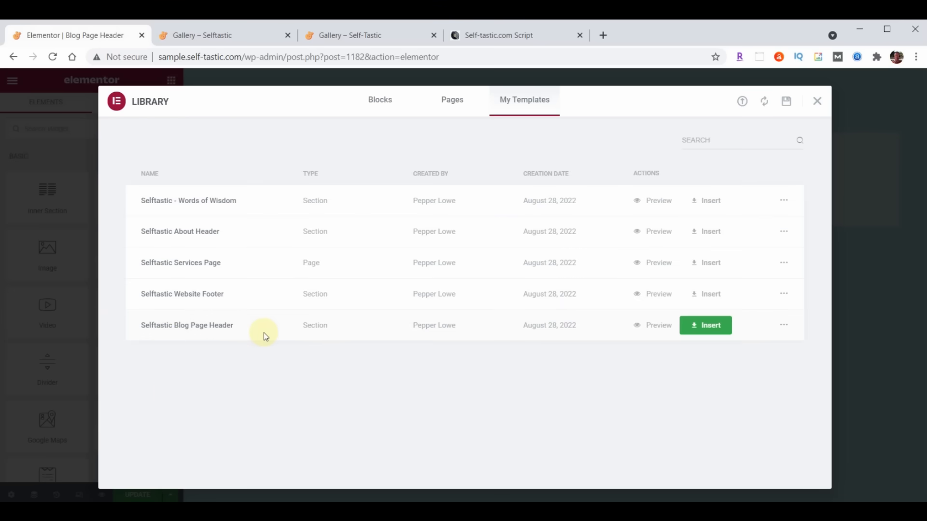
left_click(725, 329)
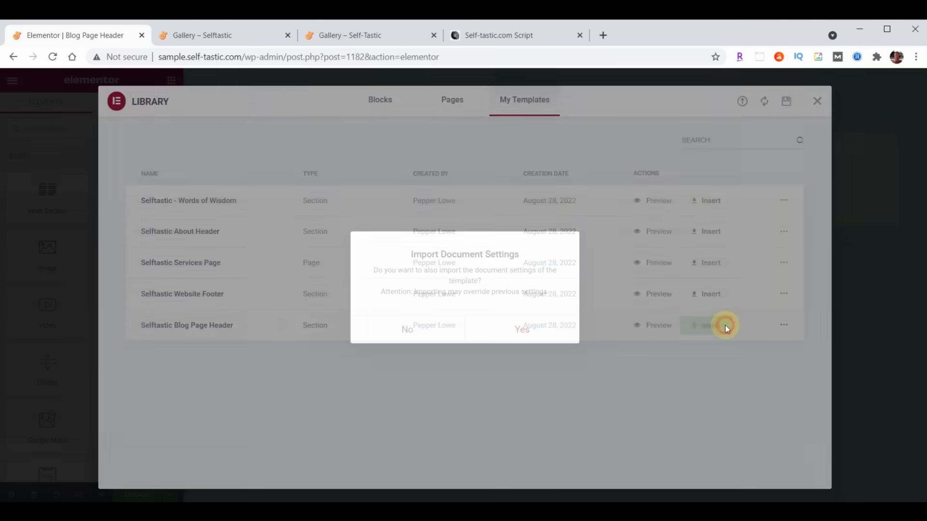
left_click(408, 330)
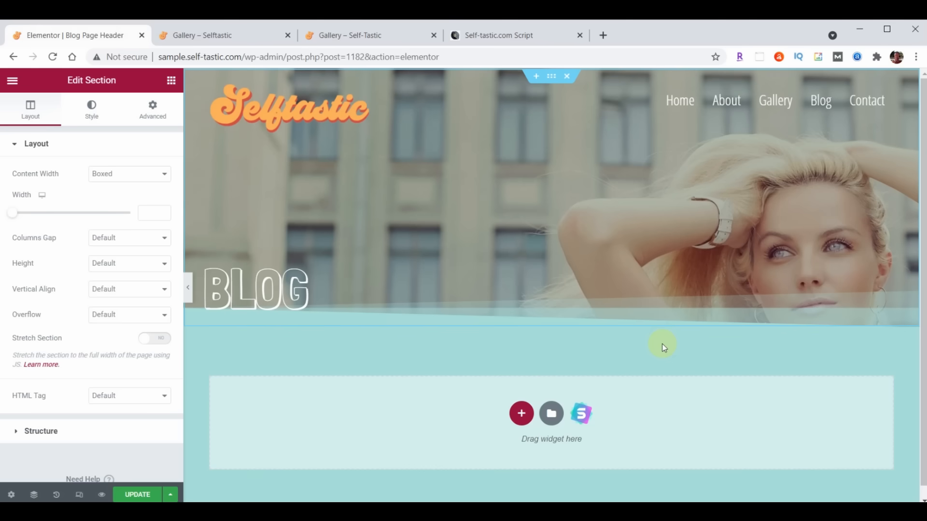
- Save the Blog Page Header design and exit to the dashboard
left_click(138, 494)
left_click(12, 80)
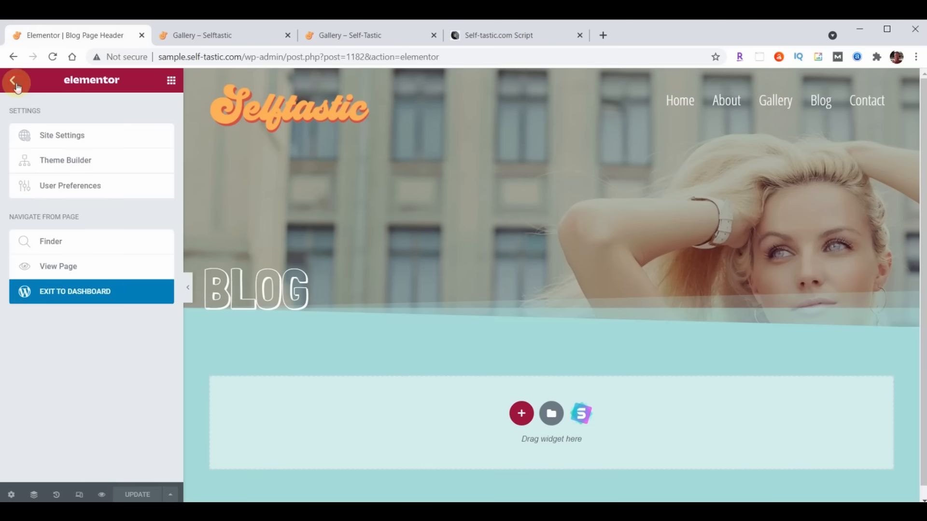
left_click(94, 291)
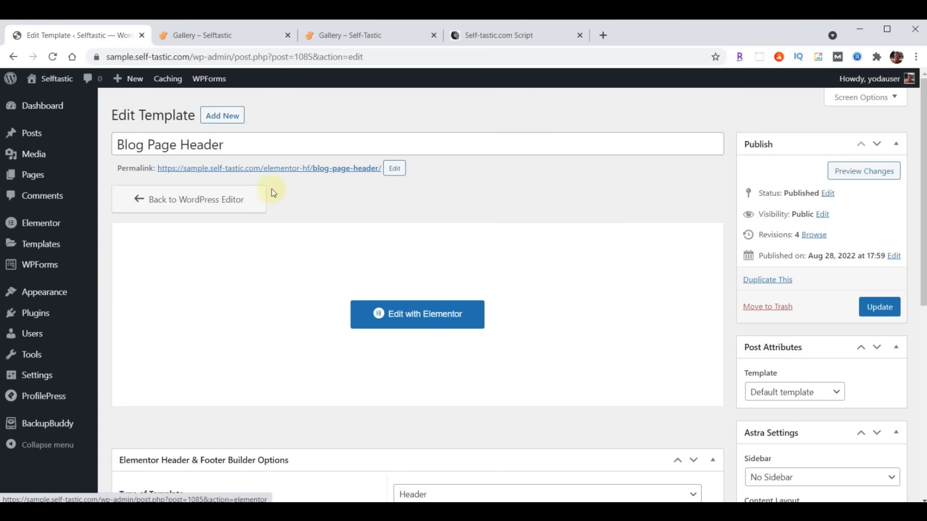
- Add another header/footer template titled 'Blog Post Header'
left_click(232, 117)
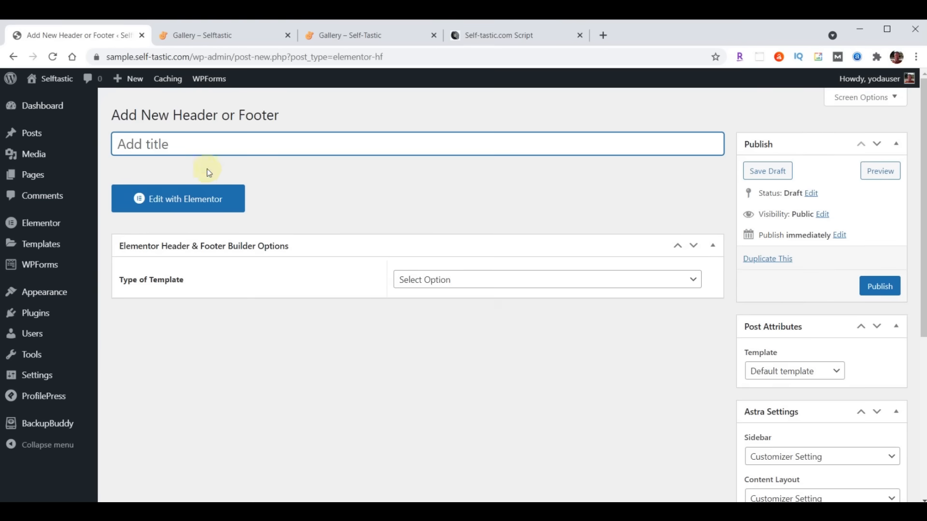
left_click(214, 144)
type("Blog Post Header")
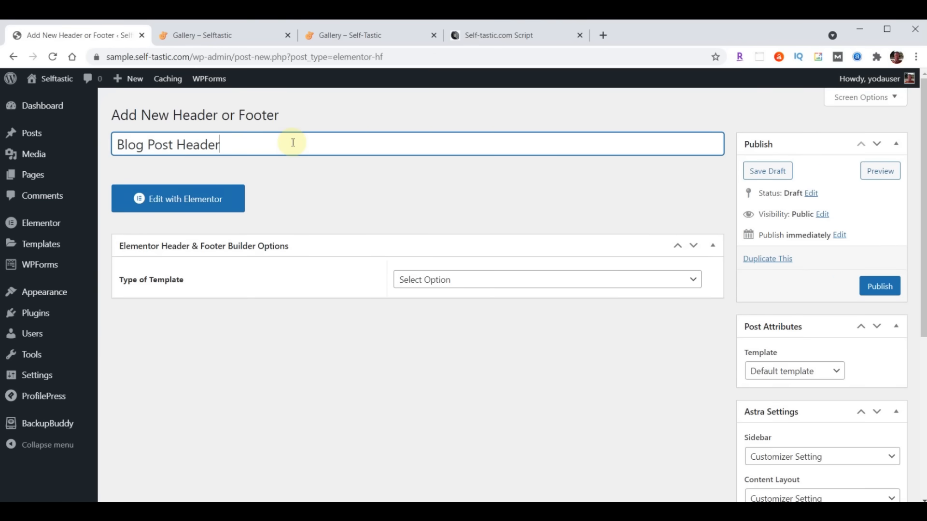
- Make it a Header shown on All Posts for all user roles, enable layout, and publish
left_click(505, 284)
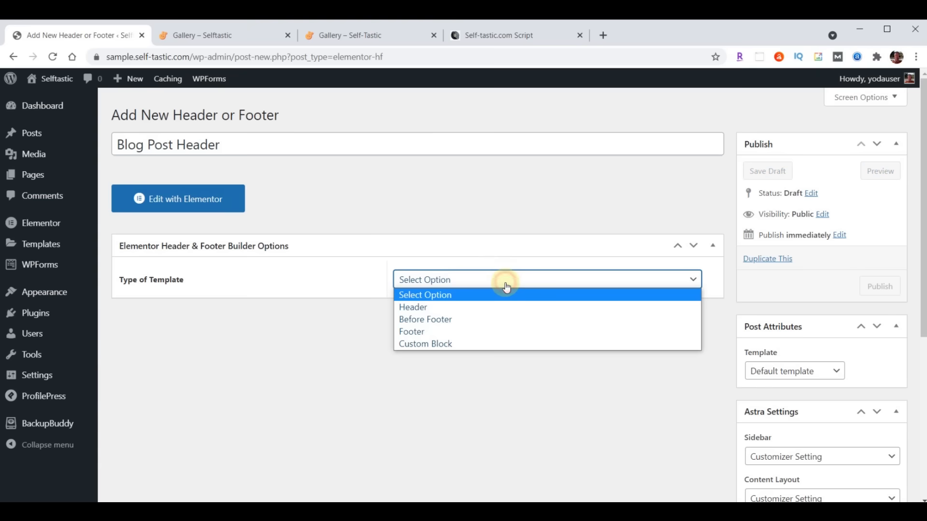
left_click(480, 308)
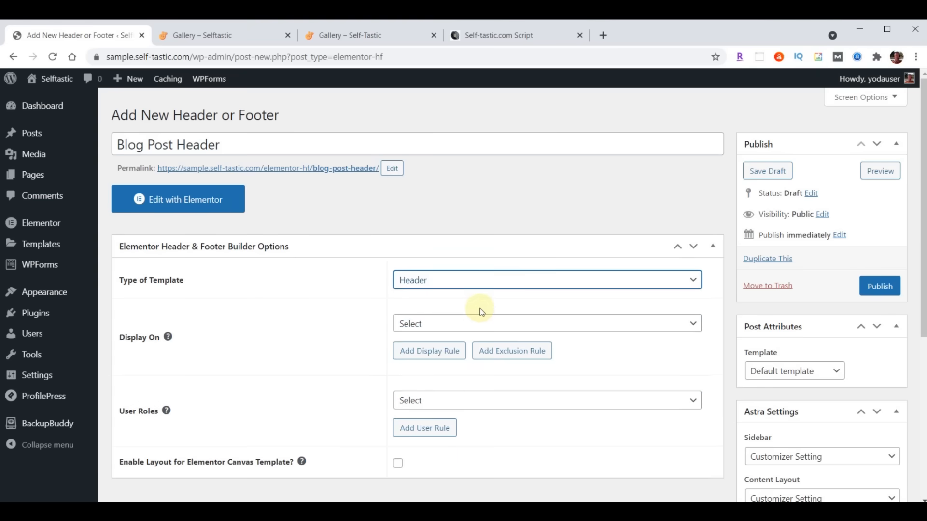
left_click(481, 330)
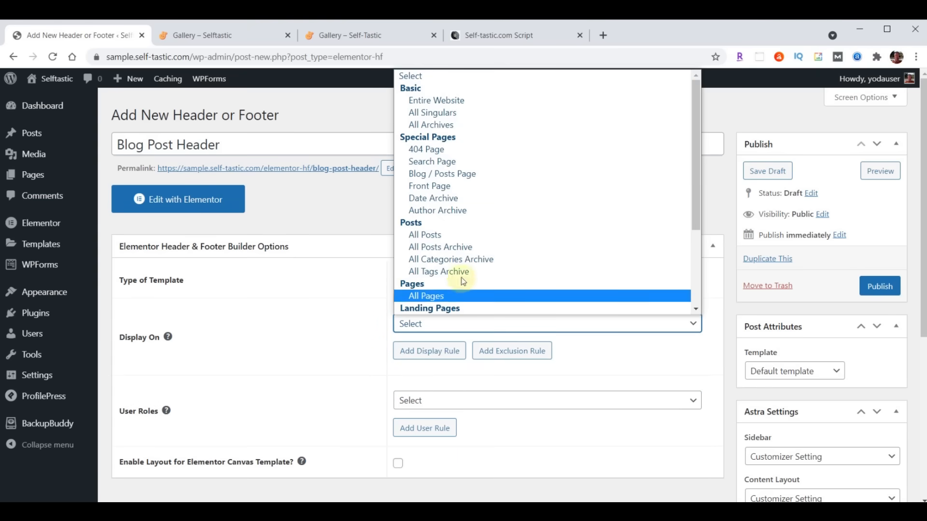
left_click(439, 234)
scroll(440, 232, "down", 3)
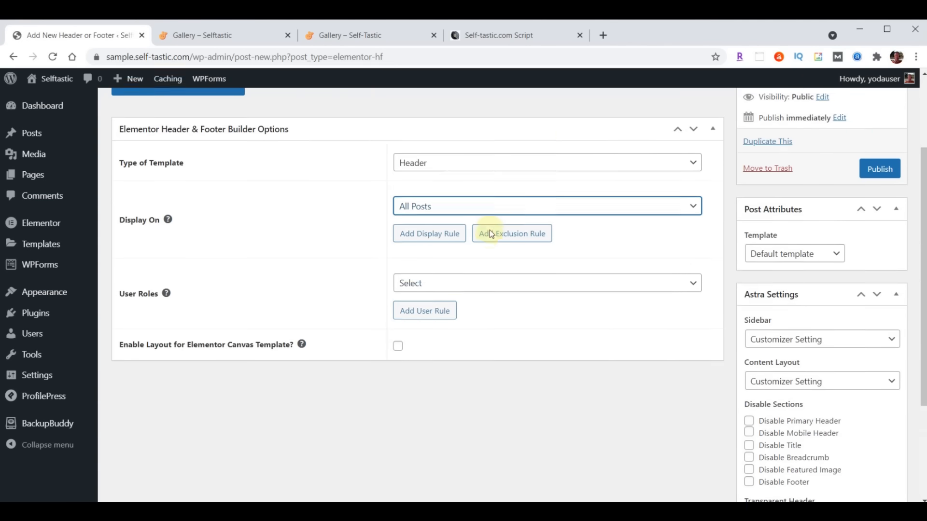
left_click(452, 280)
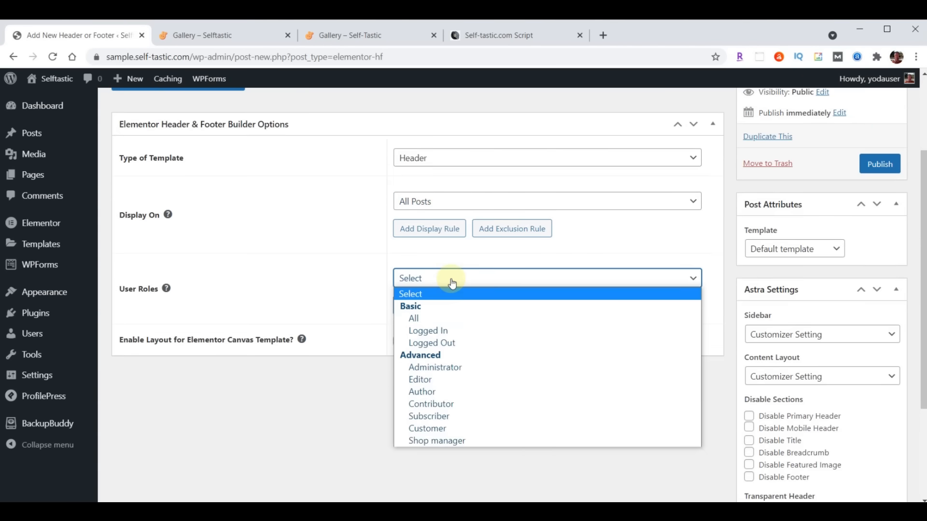
left_click(444, 320)
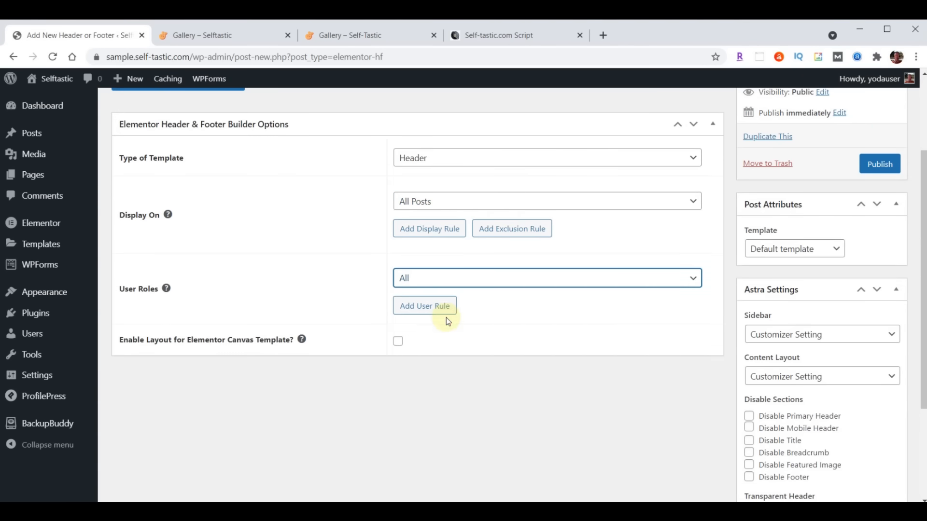
left_click(399, 342)
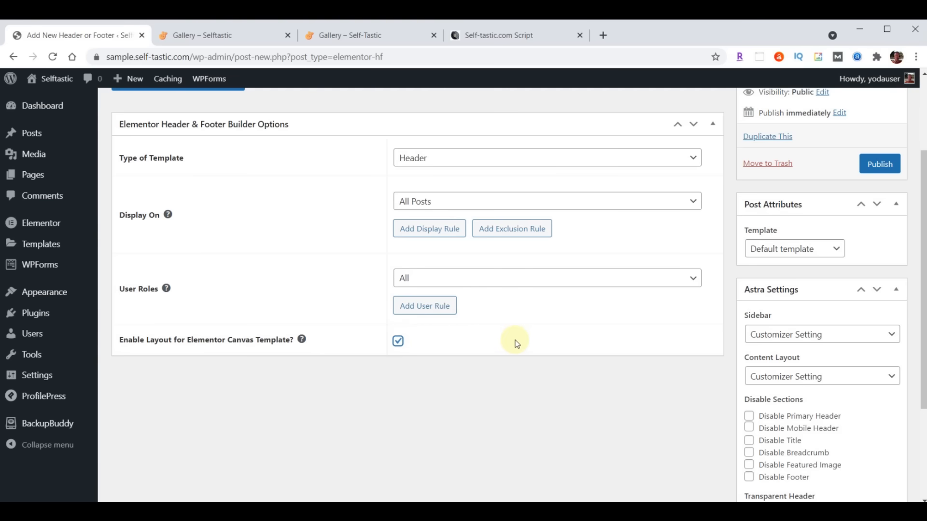
left_click(881, 164)
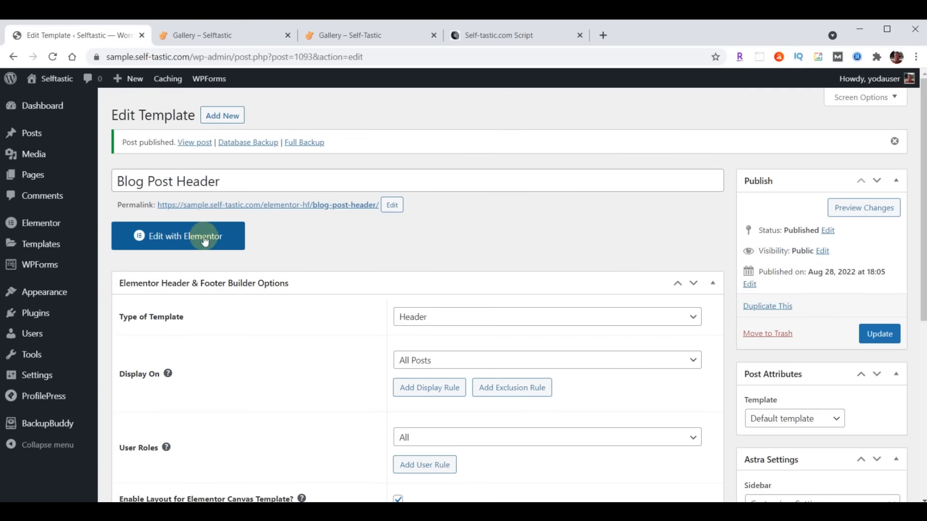
- Import the Selftastic blog post header JSON file and insert it without its document settings
left_click(194, 237)
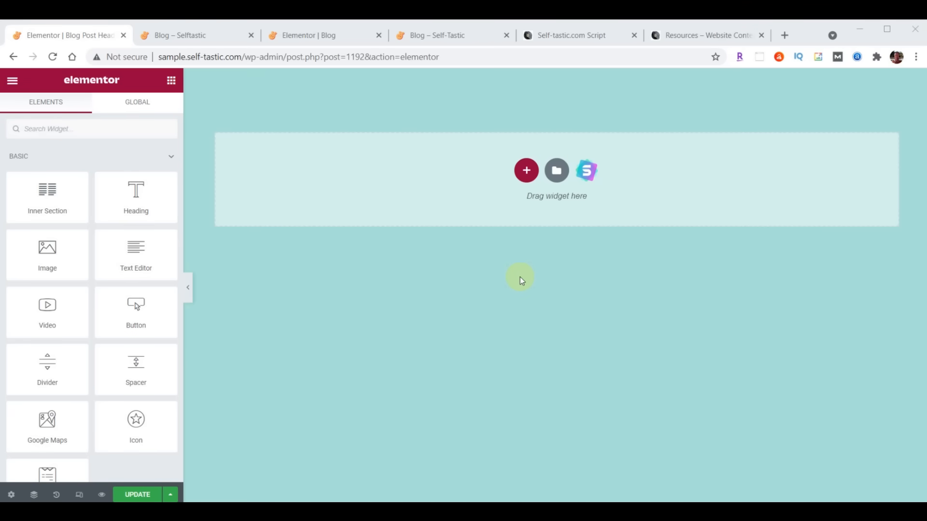
left_click(557, 171)
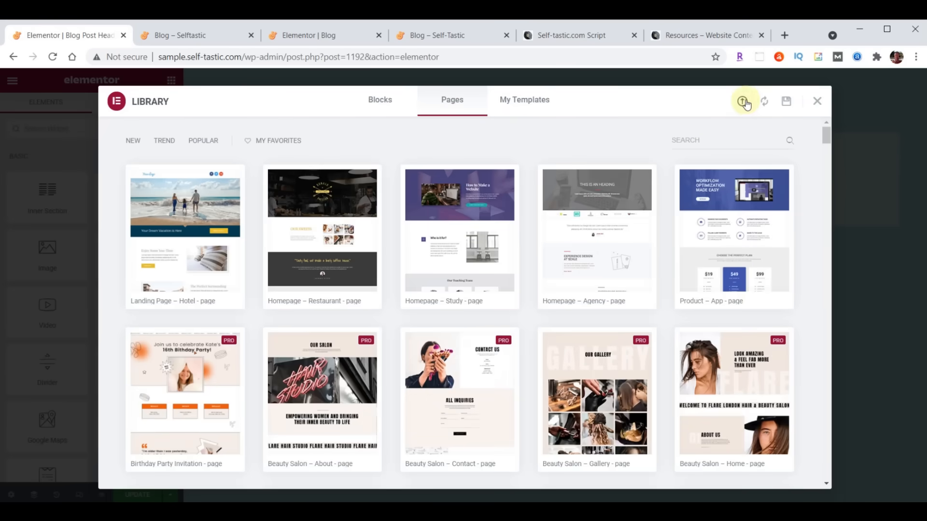
left_click(743, 102)
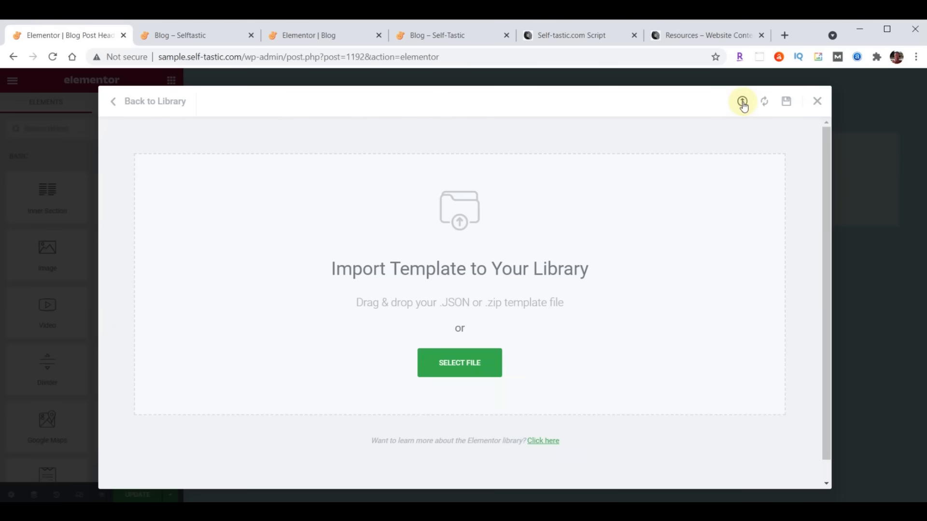
key("alt+Tab")
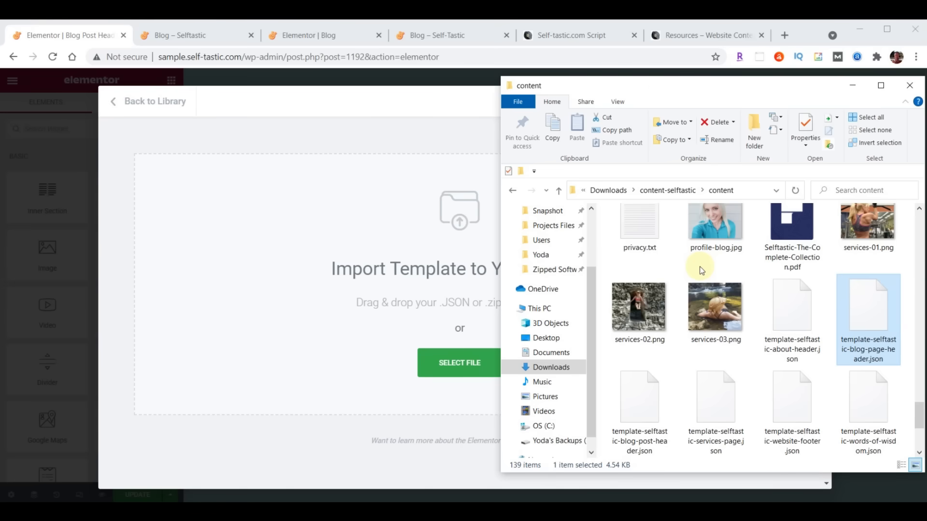
left_click(645, 406)
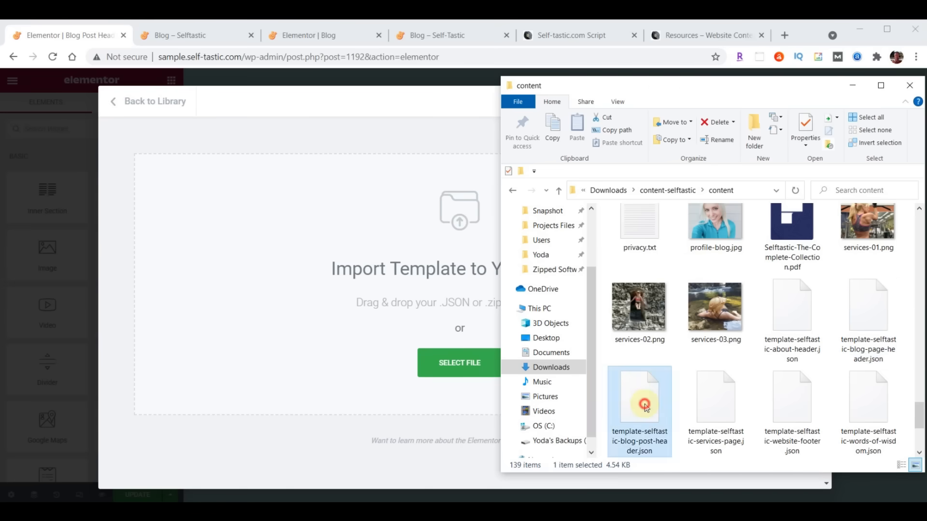
left_click_drag(644, 404, 588, 390)
left_click_drag(404, 245, 405, 245)
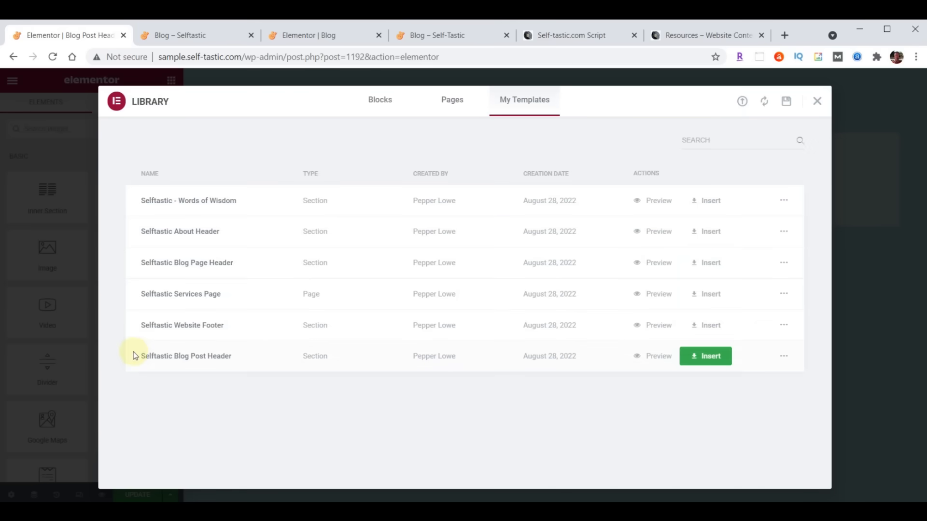
left_click(715, 358)
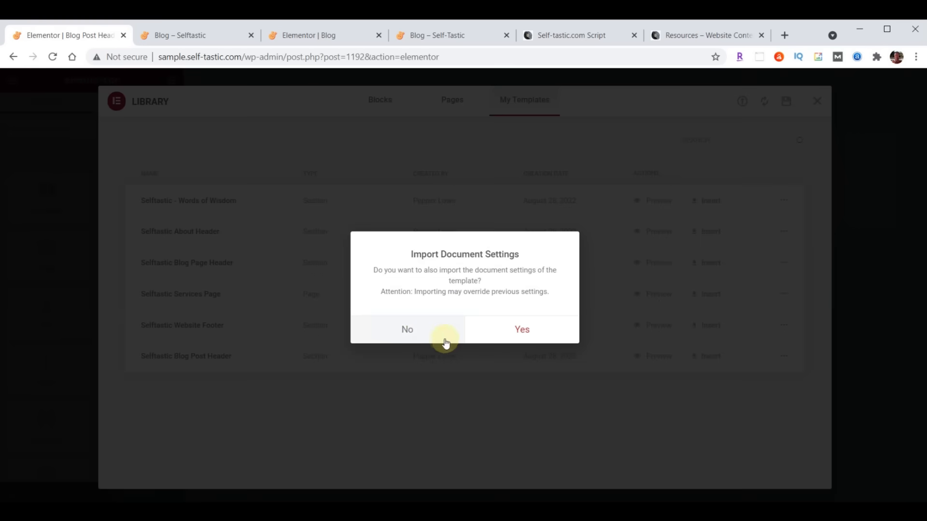
left_click(407, 332)
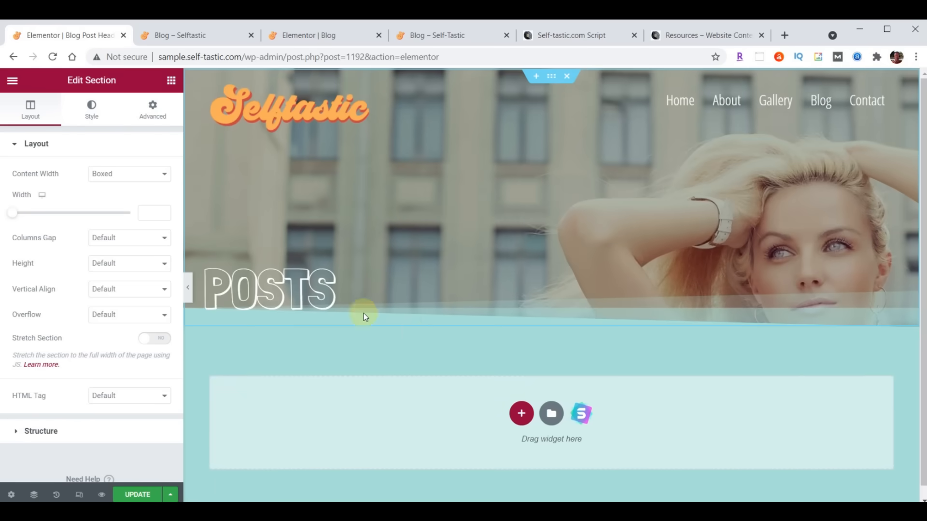
- Save the Blog Post Header design and exit to the dashboard
left_click(136, 496)
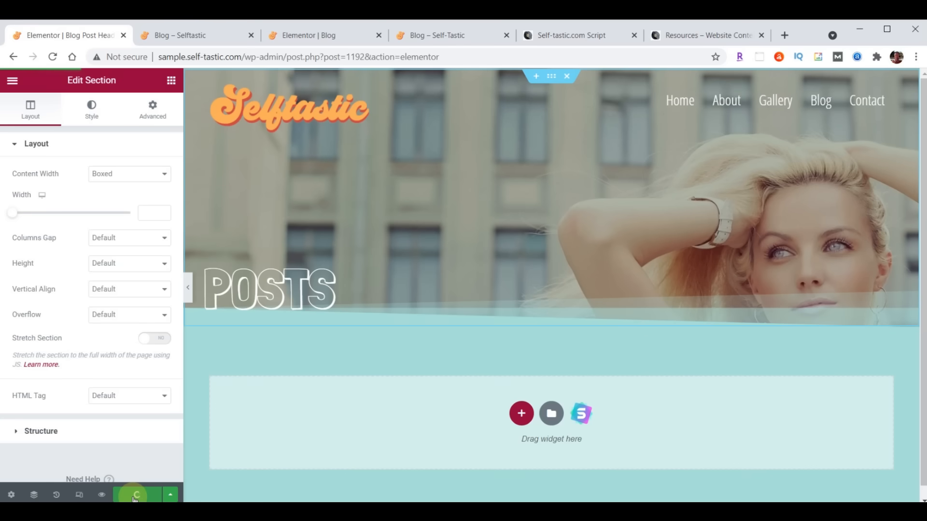
left_click(12, 80)
left_click(81, 297)
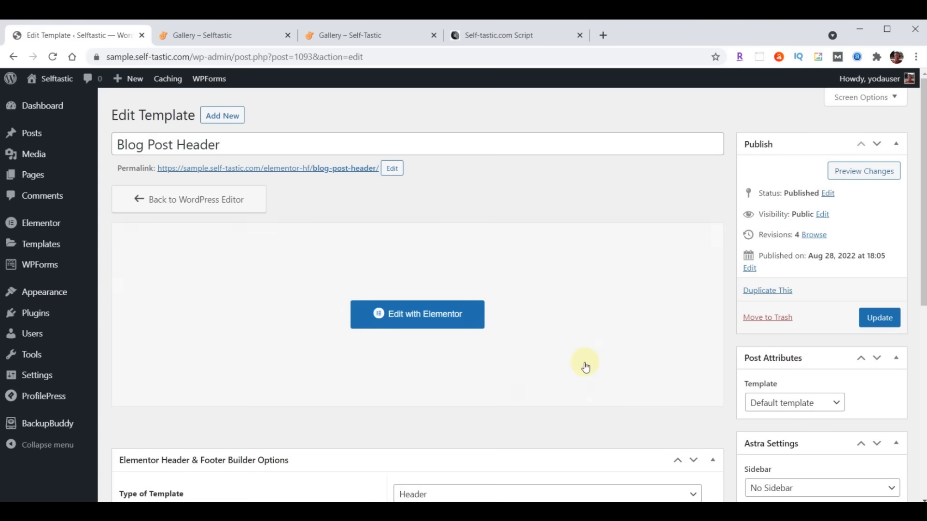
- Select all posts in All Posts and bulk-move the Hello world! post to Trash
left_click(31, 134)
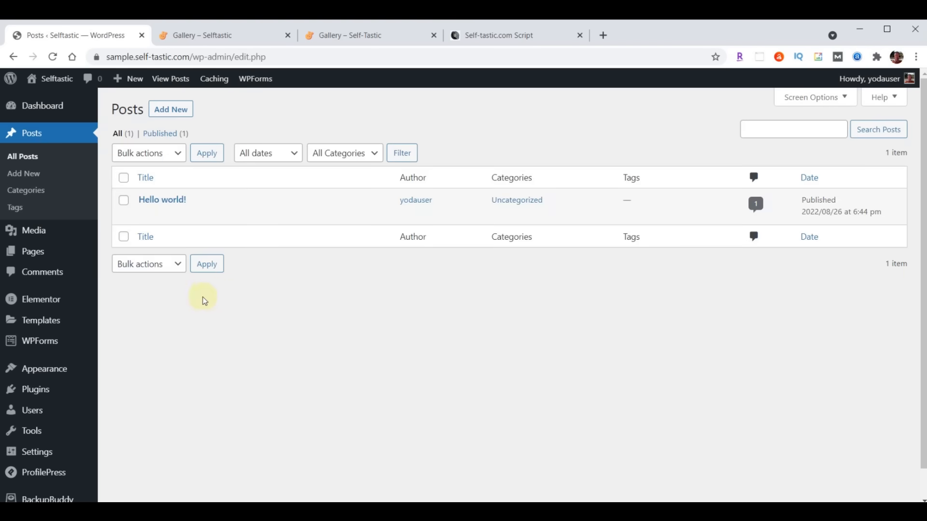
left_click(125, 178)
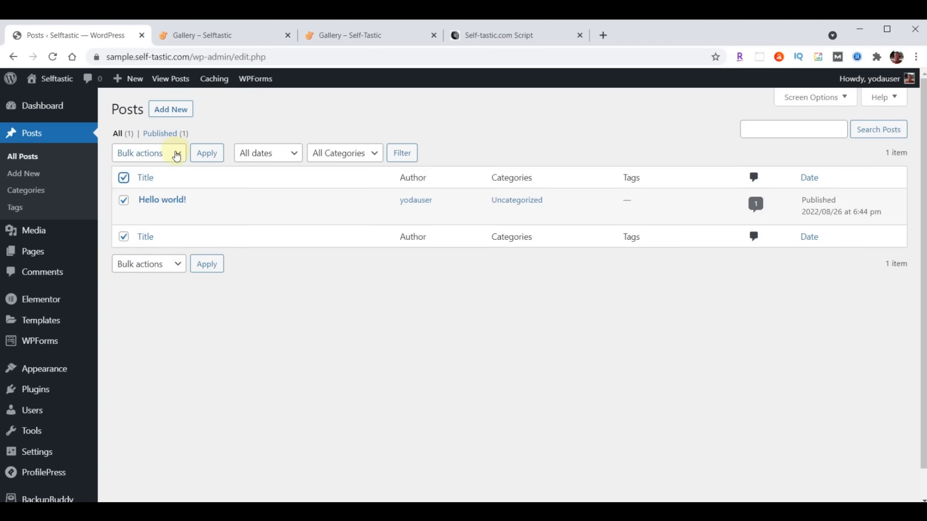
left_click(176, 154)
left_click(155, 194)
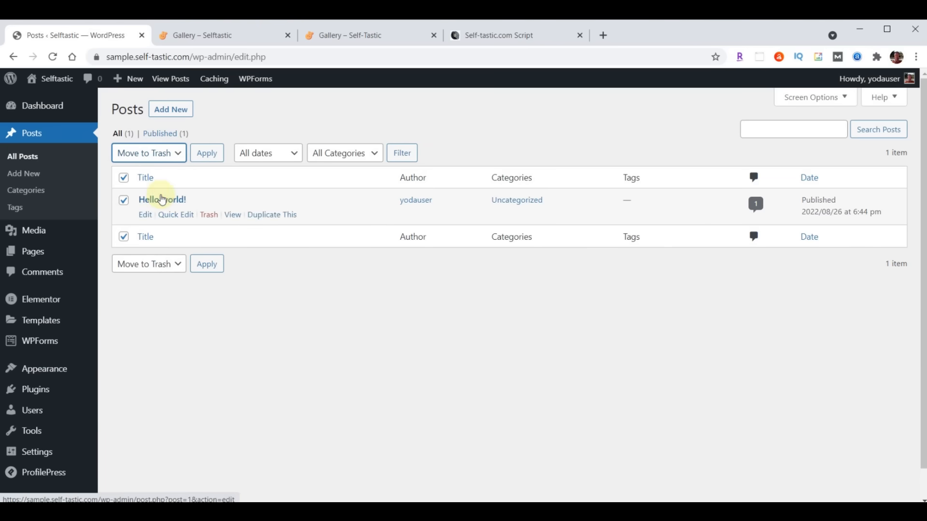
left_click(208, 155)
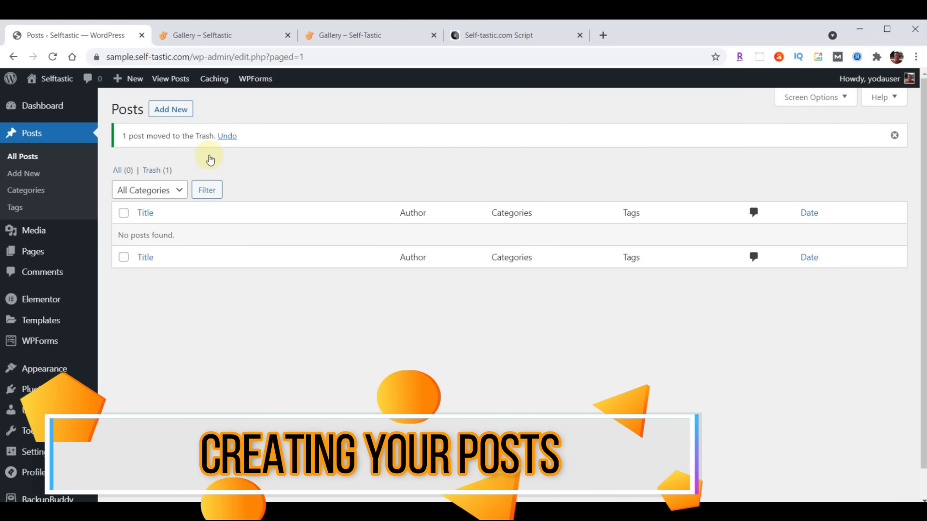
- Open a blank Add New Post screen and select Blog Post #1's title in the Google Docs script
left_click(179, 109)
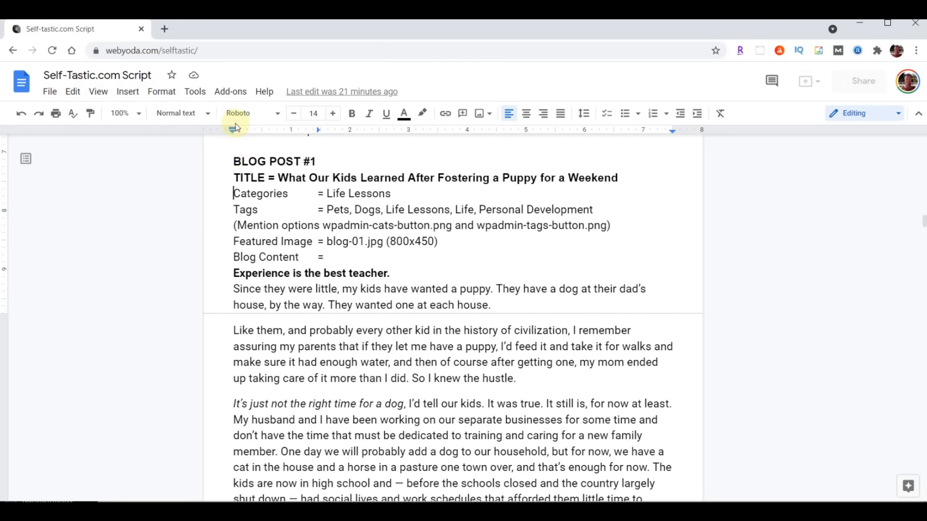
left_click_drag(278, 178, 605, 178)
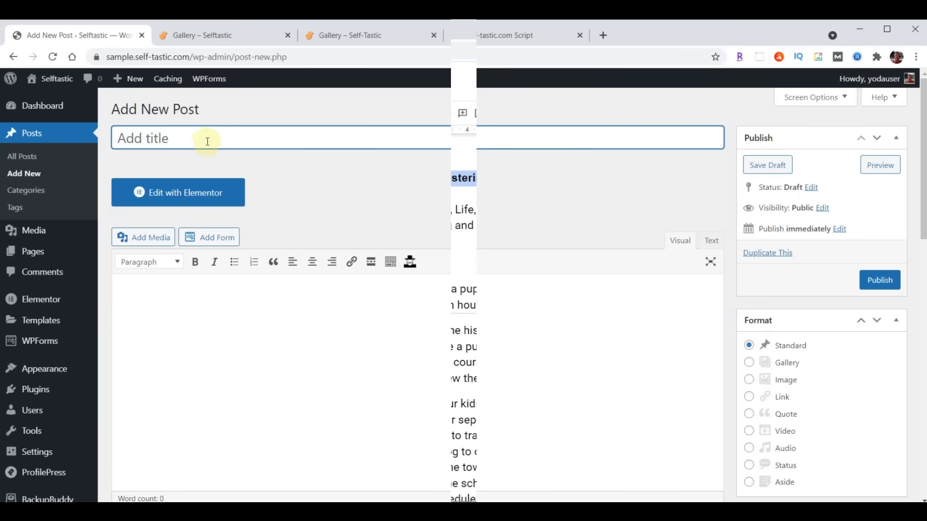
- Paste the copied title and the Winnie puppy-fostering article text into the new post
type("What Our Kids Learned After Fostering a Puppy for a Weekend")
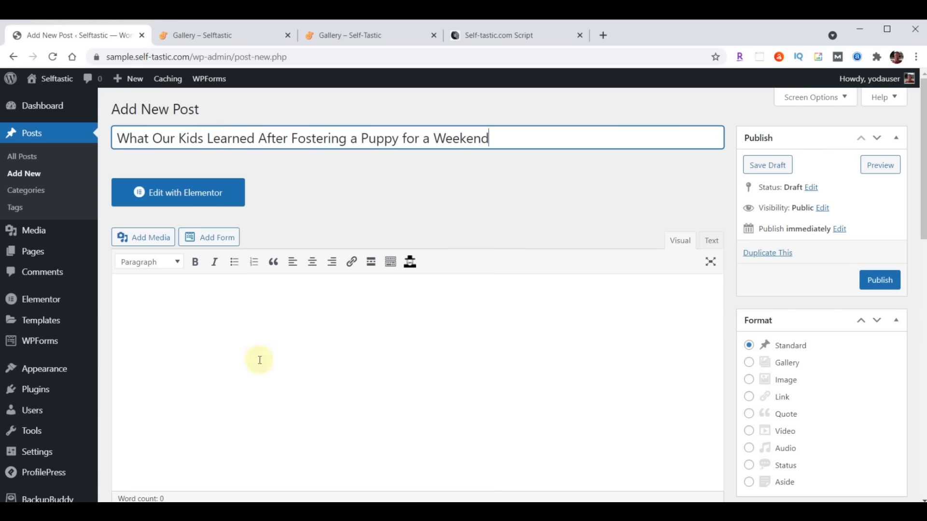
scroll(259, 357, "down", 1)
left_click(199, 271)
key("ctrl+v")
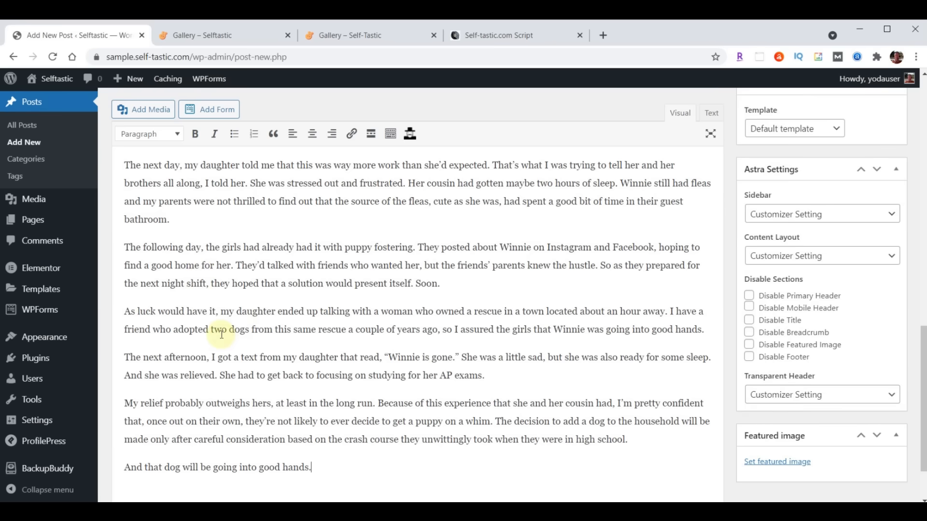
scroll(222, 335, "up", 15)
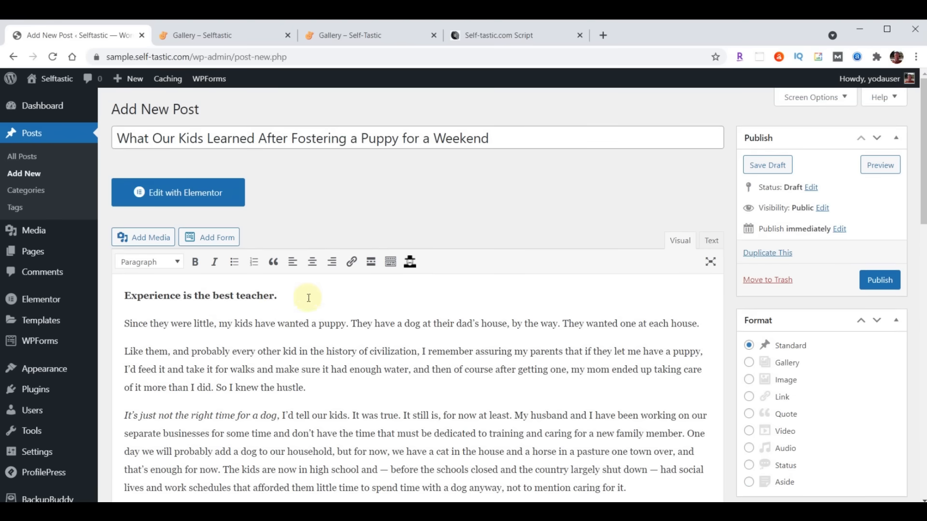
- Create and assign a new Life Lessons category
scroll(559, 254, "down", 2)
scroll(567, 254, "down", 3)
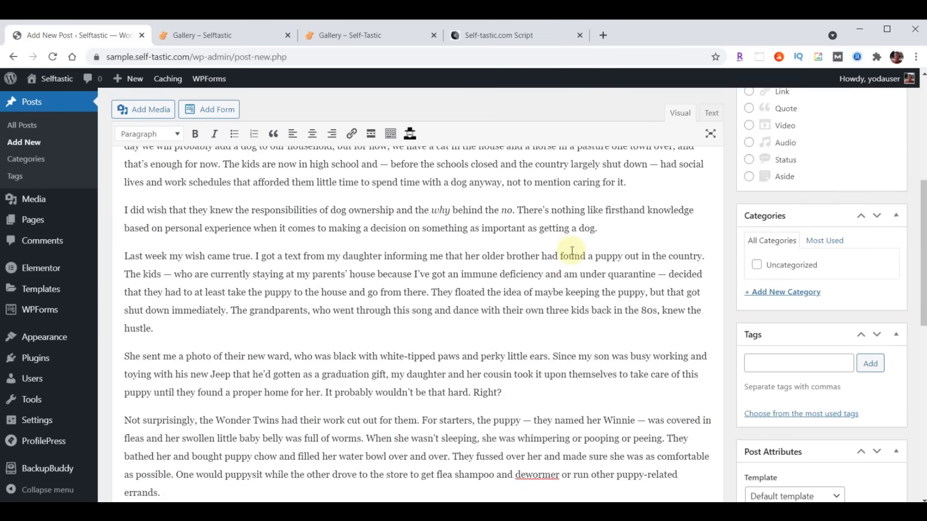
left_click(781, 293)
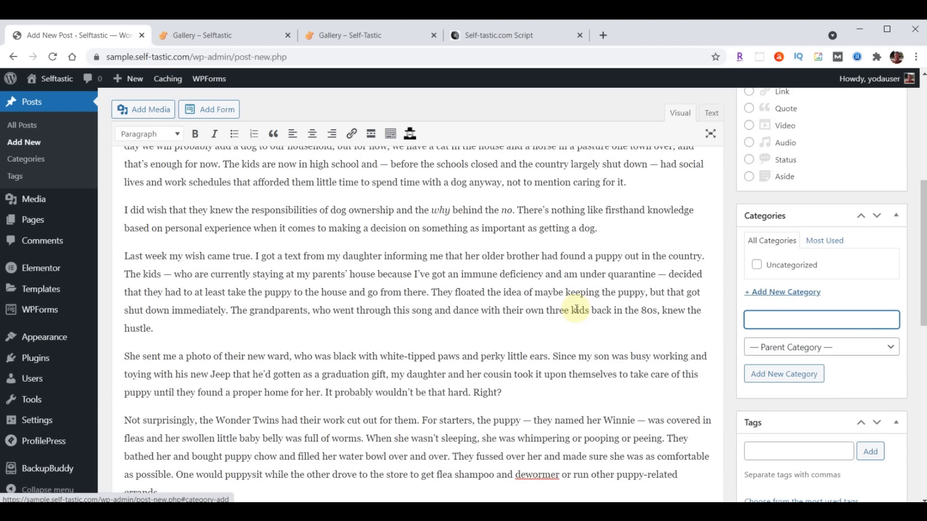
type("Life Lessons")
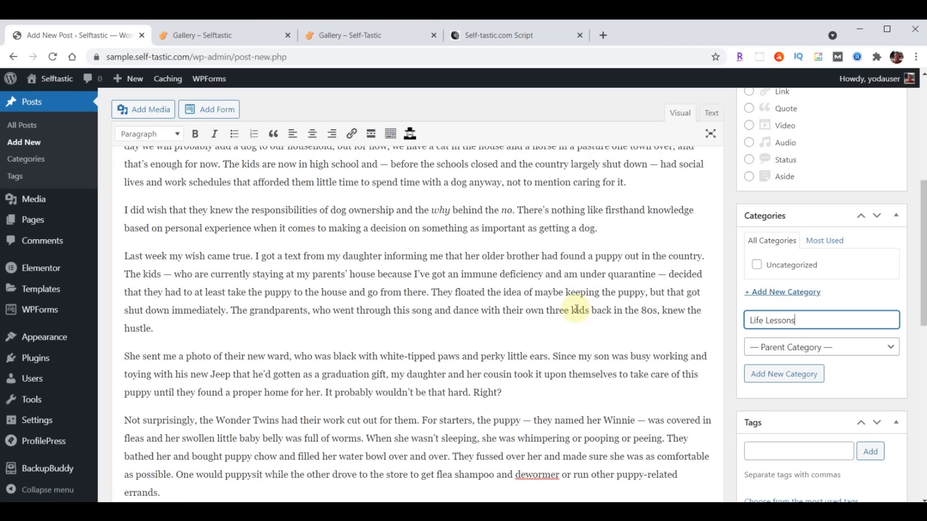
key("Return")
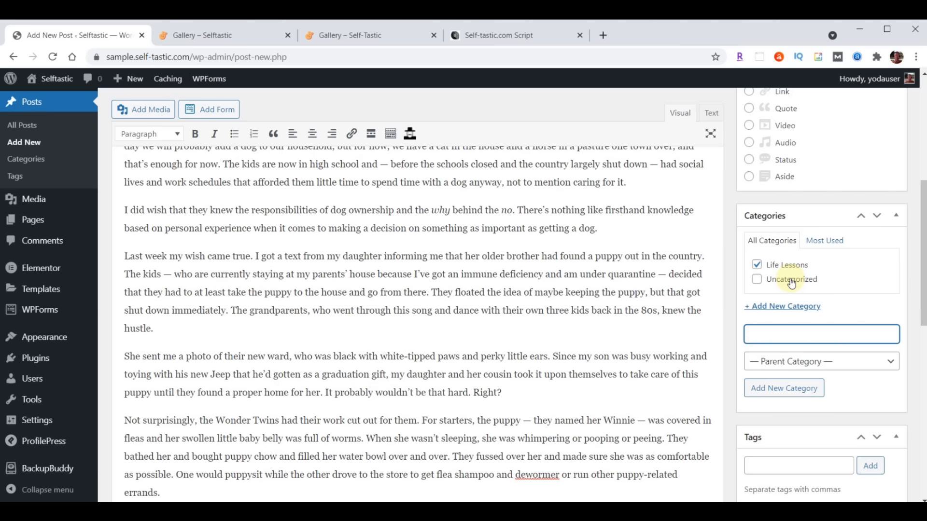
- Add the tags Pets, Dogs, Life Lessons, Life and Personal Development
scroll(560, 287, "down", 3)
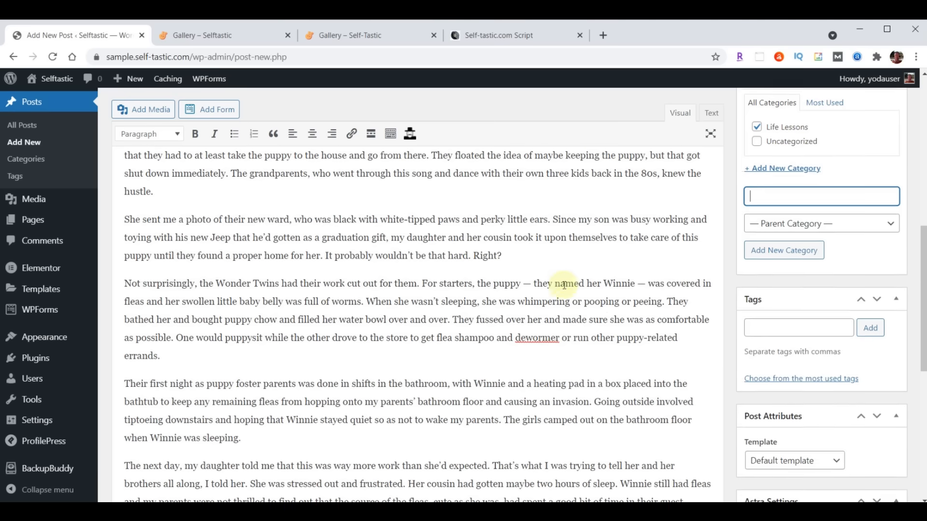
scroll(564, 285, "down", 1)
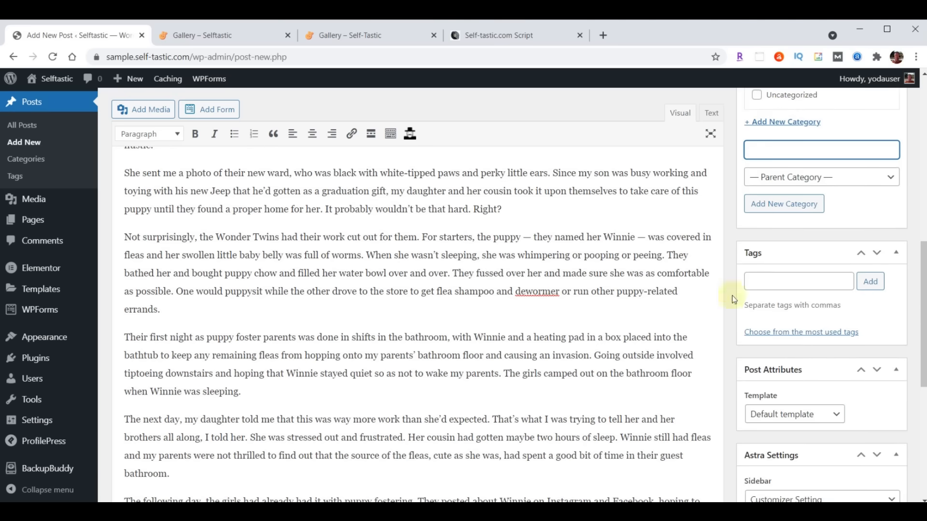
left_click(771, 284)
type("Pets, Dogs, Life Lessons, Life, Personal Development")
left_click(871, 283)
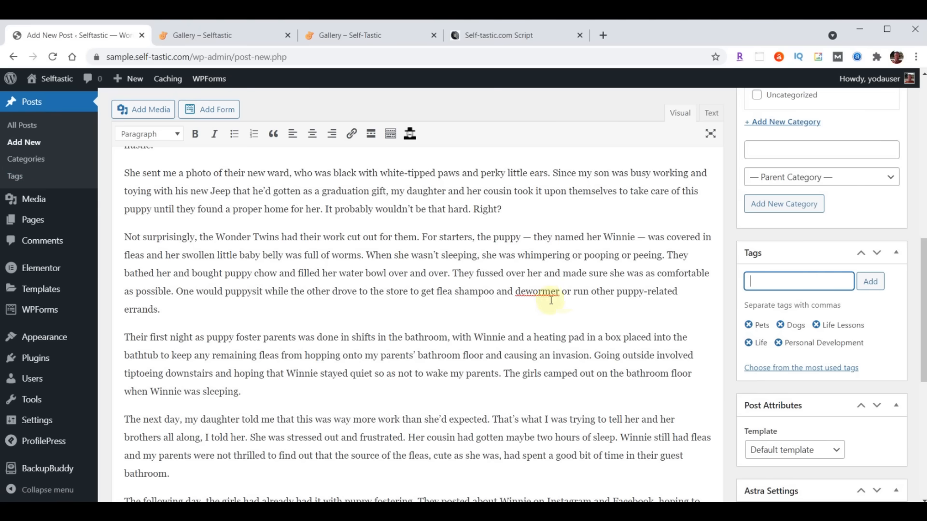
scroll(596, 300, "down", 7)
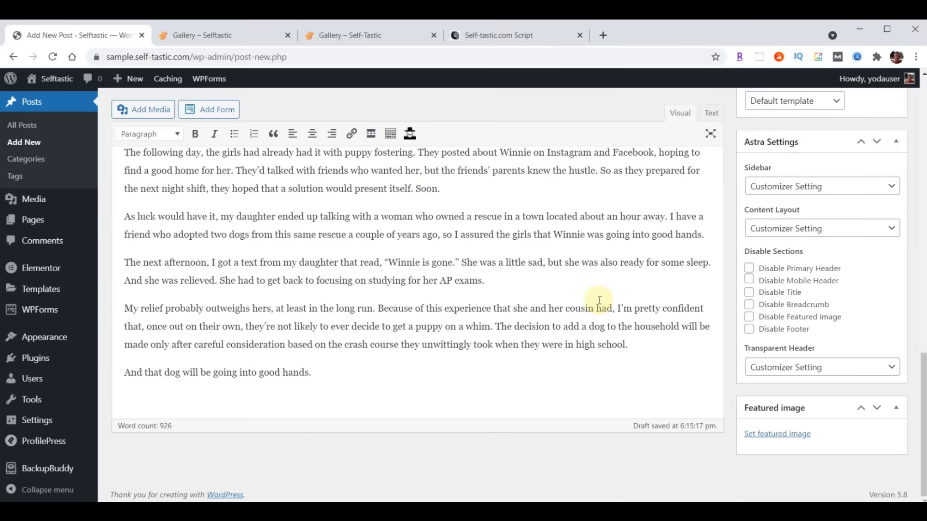
- Upload the six blog images, blog-01 through blog-06, to the media library
left_click(776, 437)
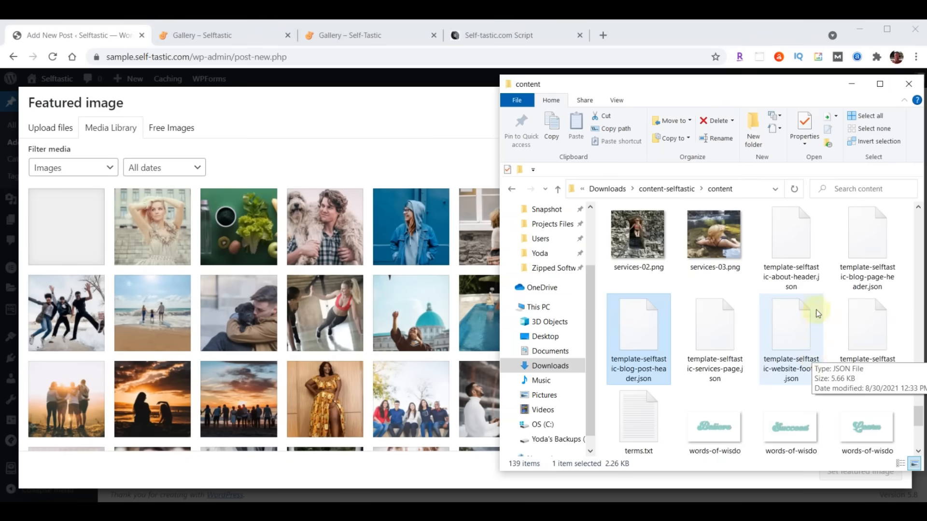
scroll(797, 329, "up", 3)
scroll(789, 332, "up", 15)
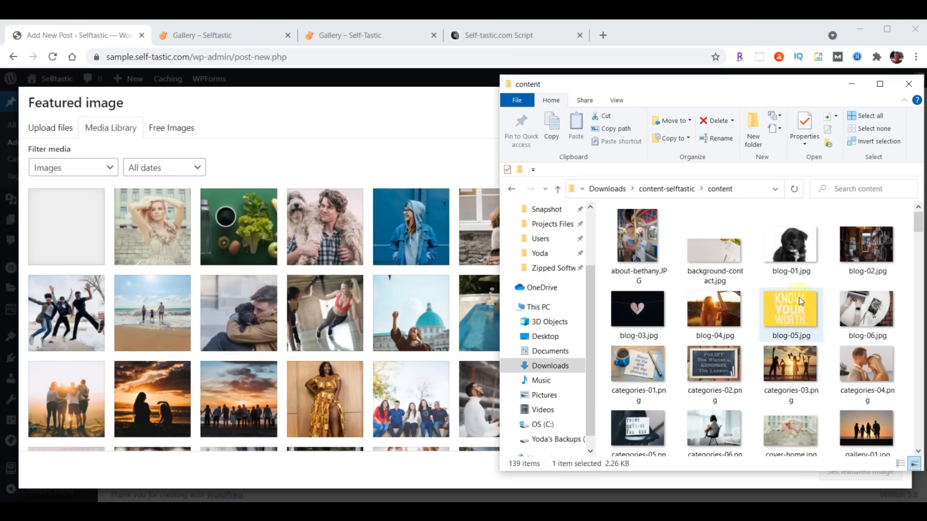
left_click(791, 244)
left_click(875, 304, "shift")
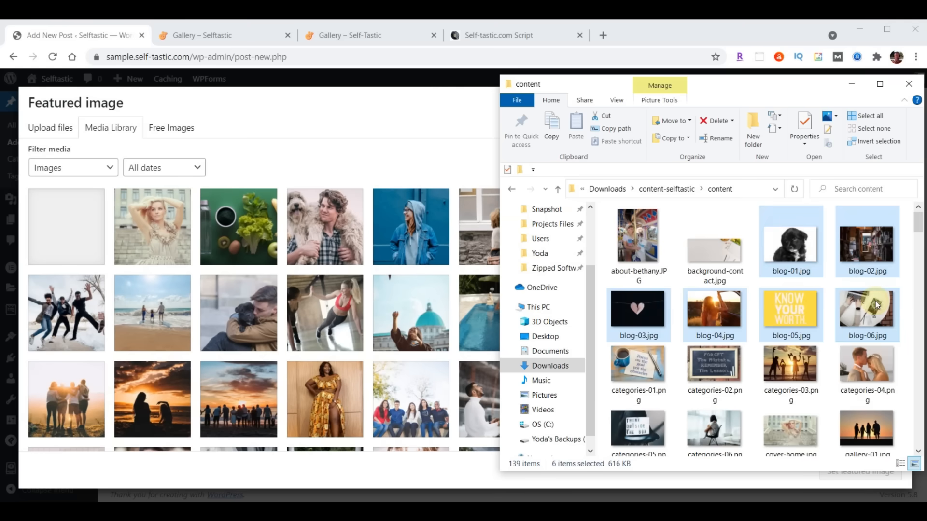
left_click_drag(876, 300, 287, 306)
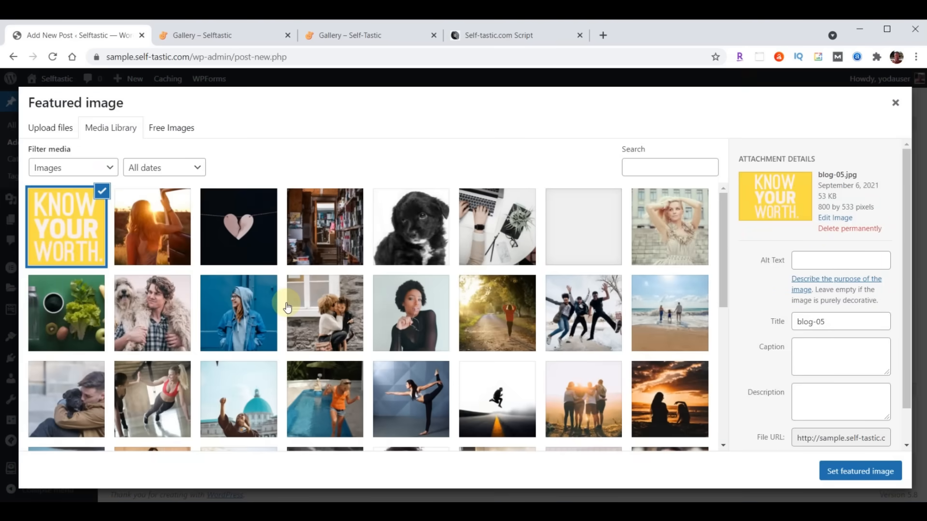
- Set the black puppy photo blog-01.jpg as the post's featured image
left_click(421, 225)
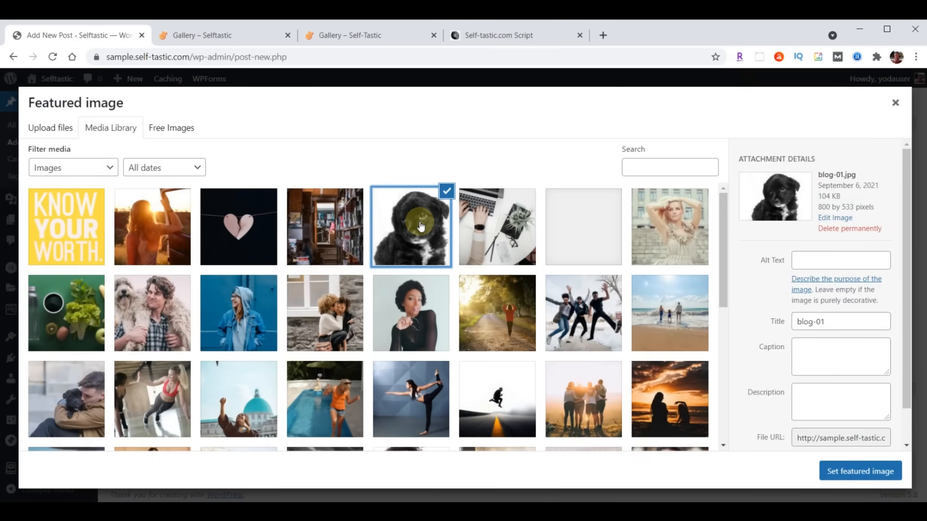
left_click(860, 472)
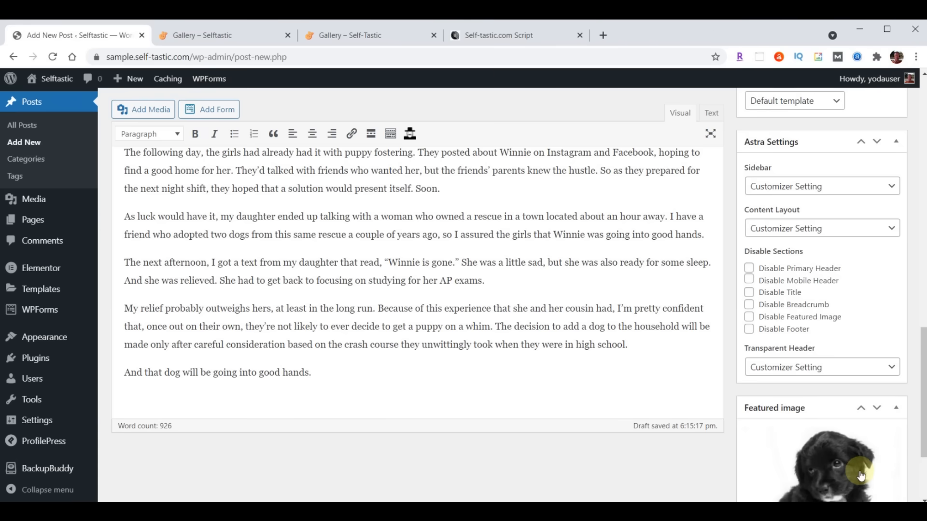
scroll(677, 472, "up", 15)
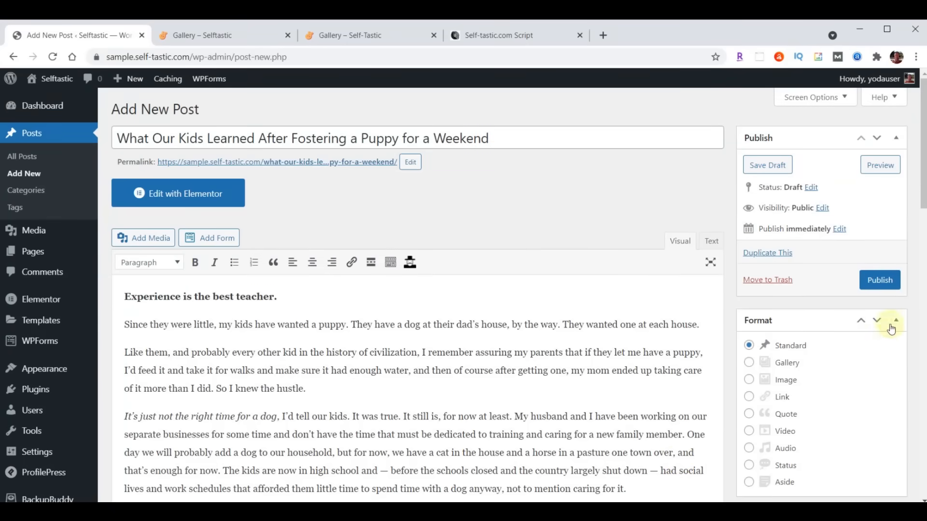
- Publish the puppy-fostering post and open its permalink in a new tab
left_click(880, 281)
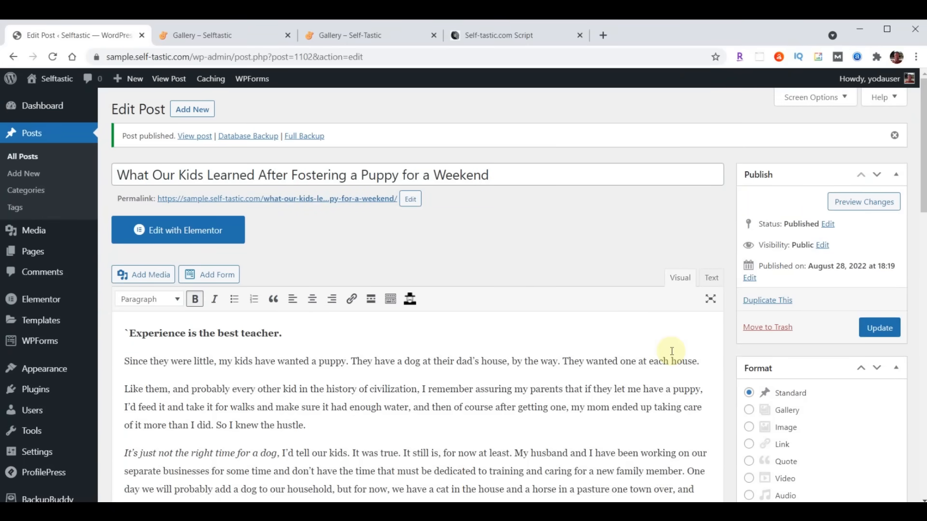
right_click(306, 201)
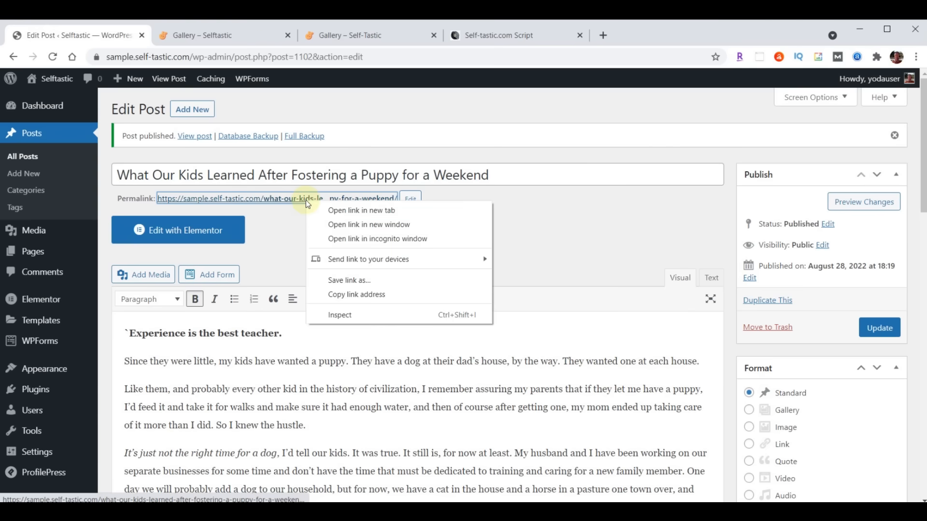
left_click(354, 210)
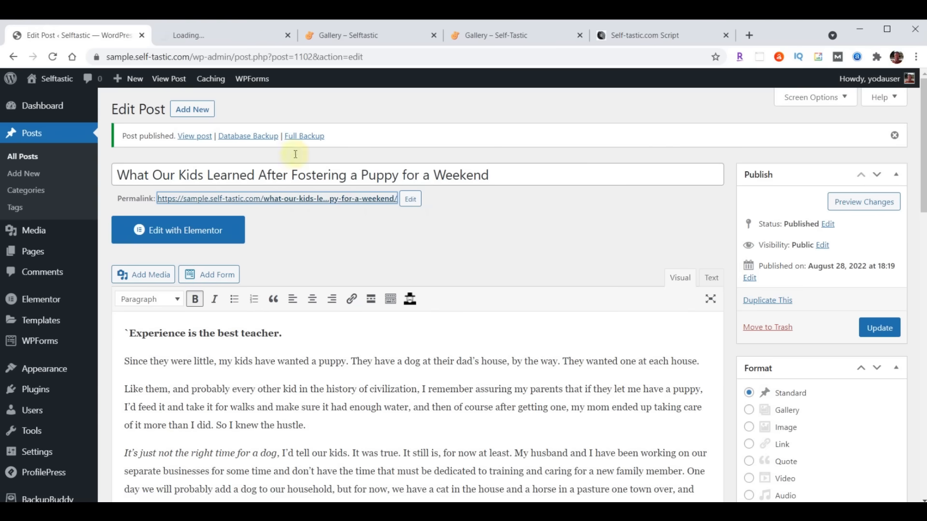
- Review the live post's header, puppy photo and Life Lessons category, then close the tab
left_click(215, 37)
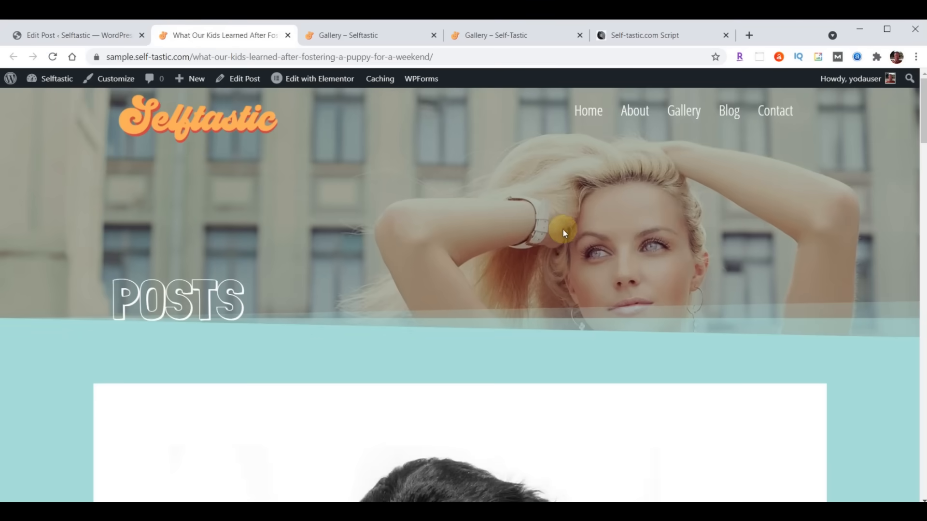
scroll(717, 207, "down", 10)
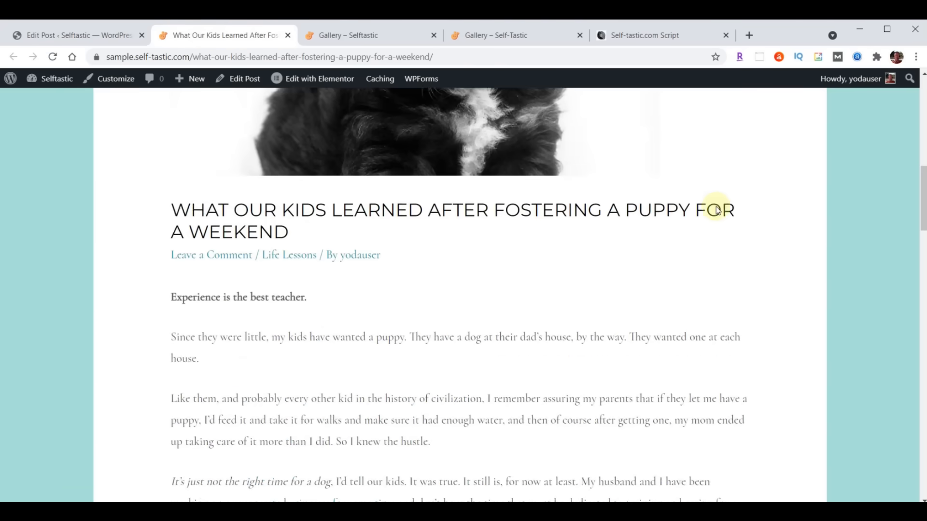
scroll(716, 210, "down", 20)
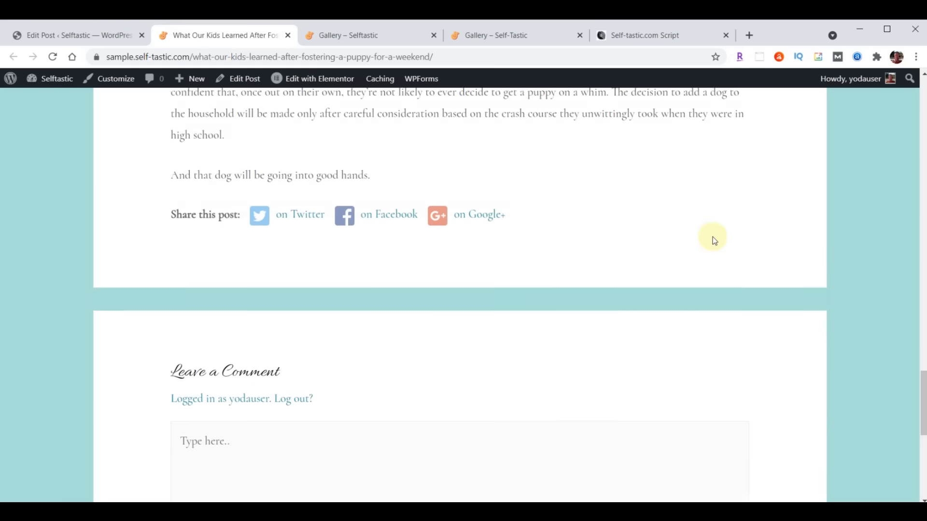
scroll(707, 259, "up", 10)
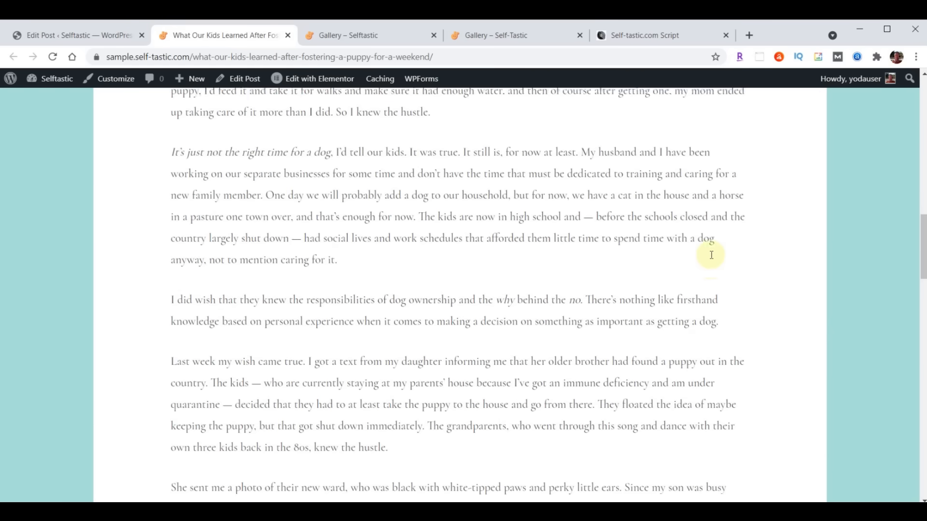
scroll(711, 255, "up", 15)
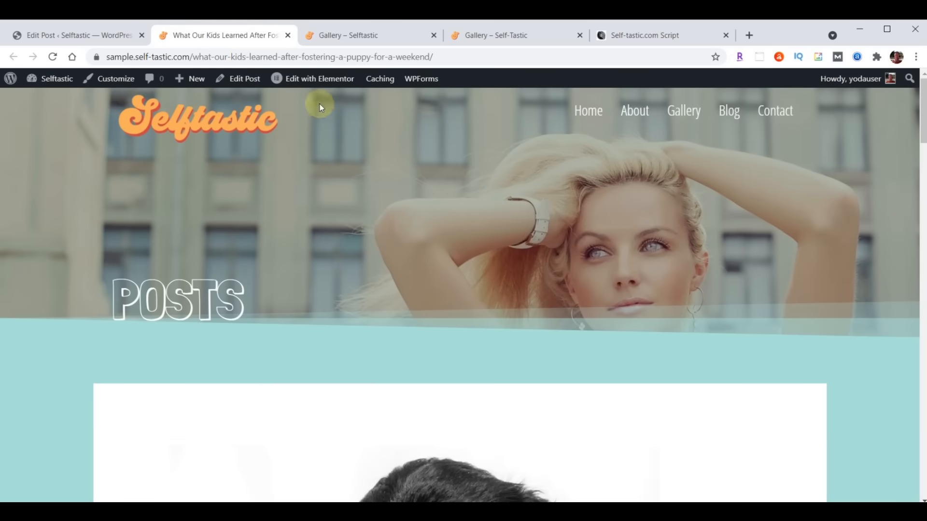
left_click(288, 35)
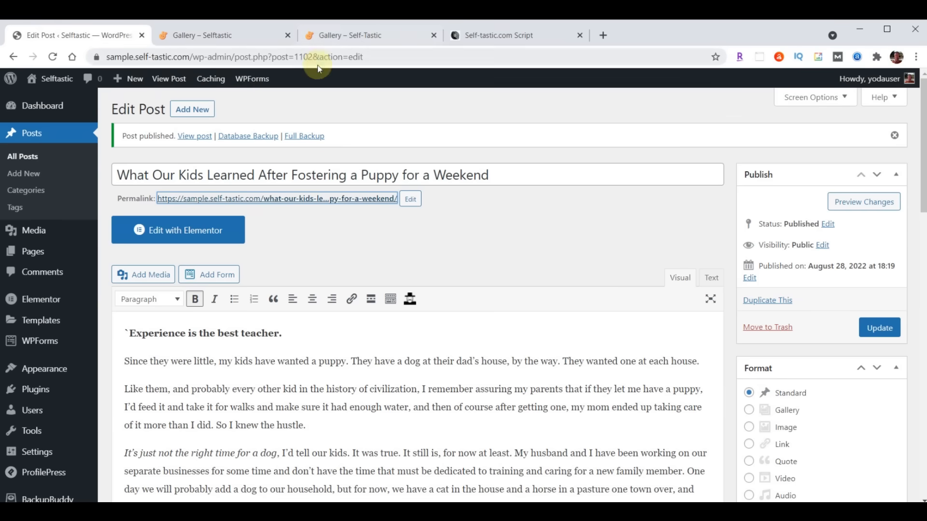
- Start a new post with the title 'Am I Really a Secret Hoarder?' and its article text
left_click(189, 113)
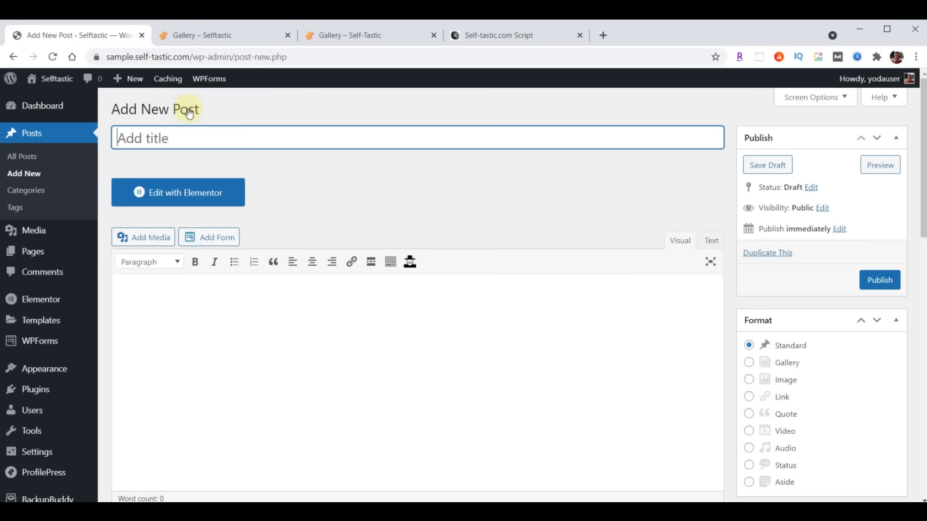
key("ctrl+v")
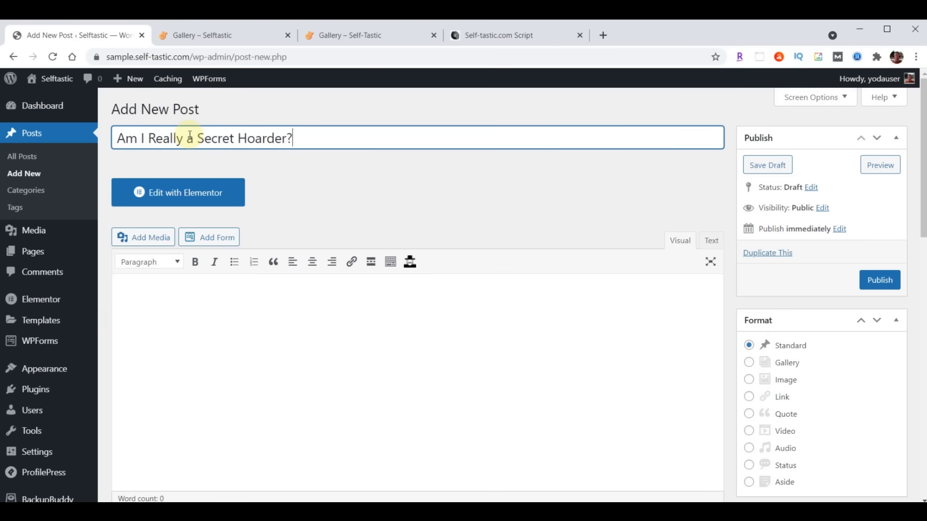
left_click(312, 310)
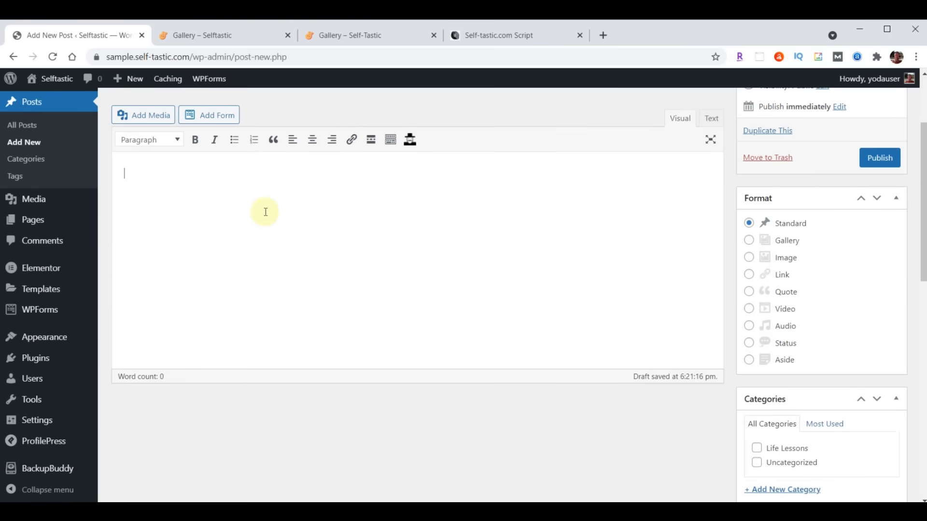
key("ctrl+v")
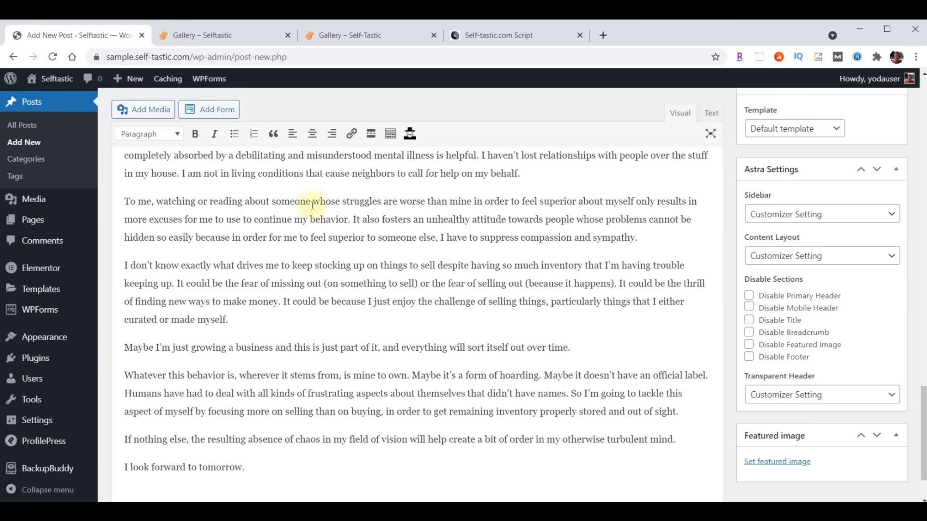
scroll(749, 208, "up", 6)
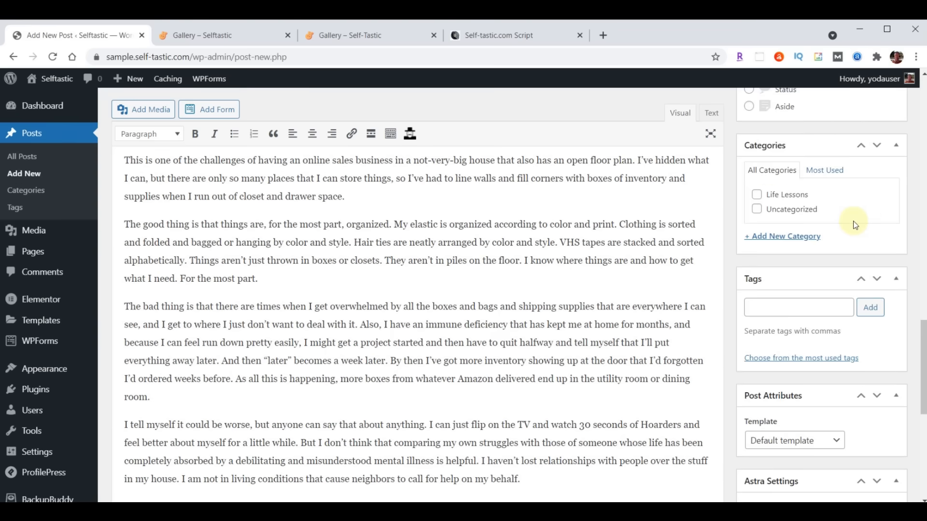
- Tick Life Lessons and add new categories Business, Mental Health and Personal Development
left_click(757, 195)
left_click(786, 236)
type("Business")
key("Return")
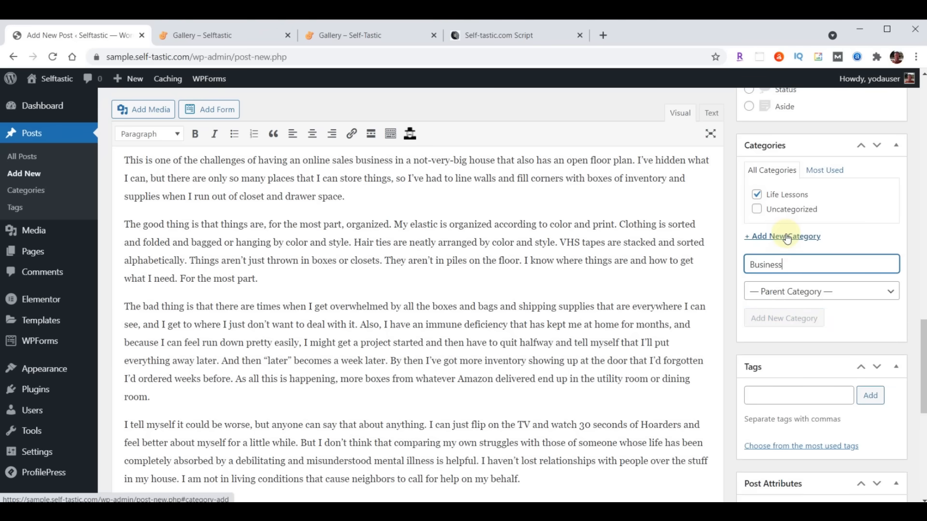
type("Mental Health")
key("Return")
type("Personal Development")
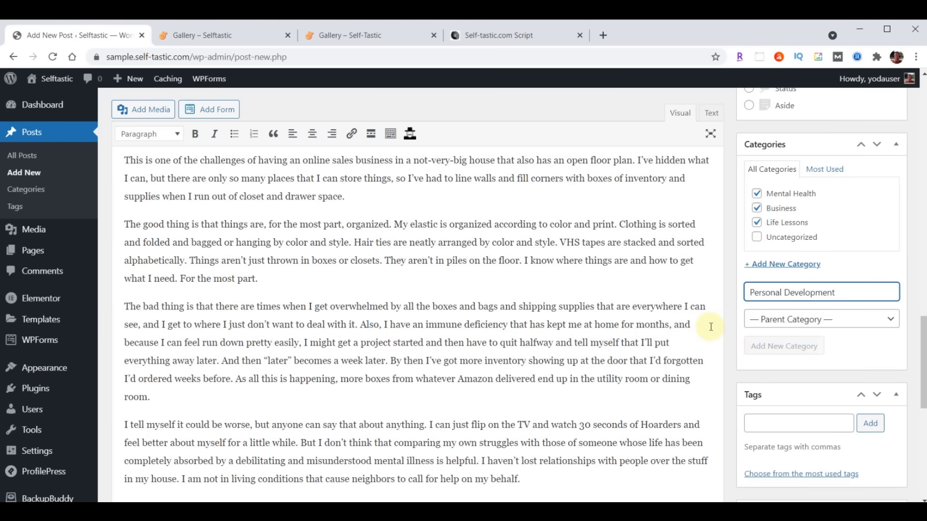
- Add the five tags, including Self Improvement and Money
scroll(772, 266, "down", 3)
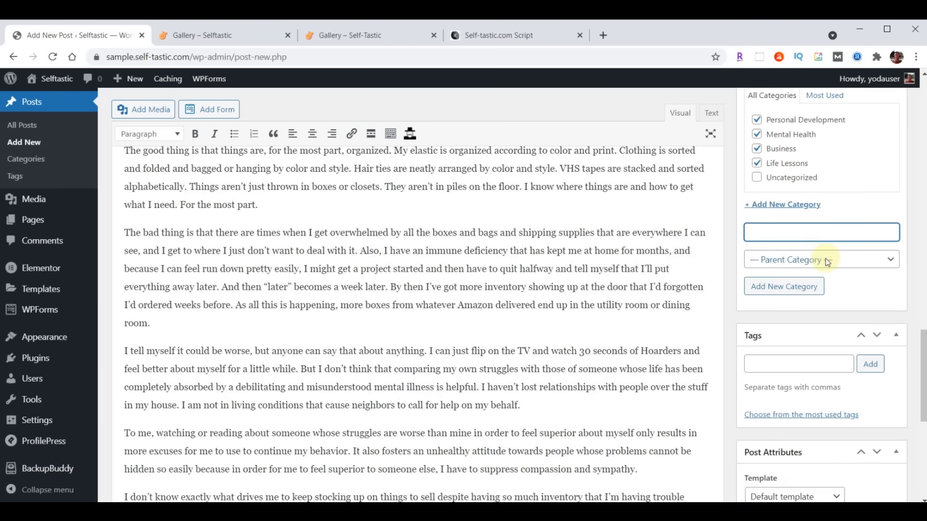
left_click(791, 319)
type("Self Improvement, Money")
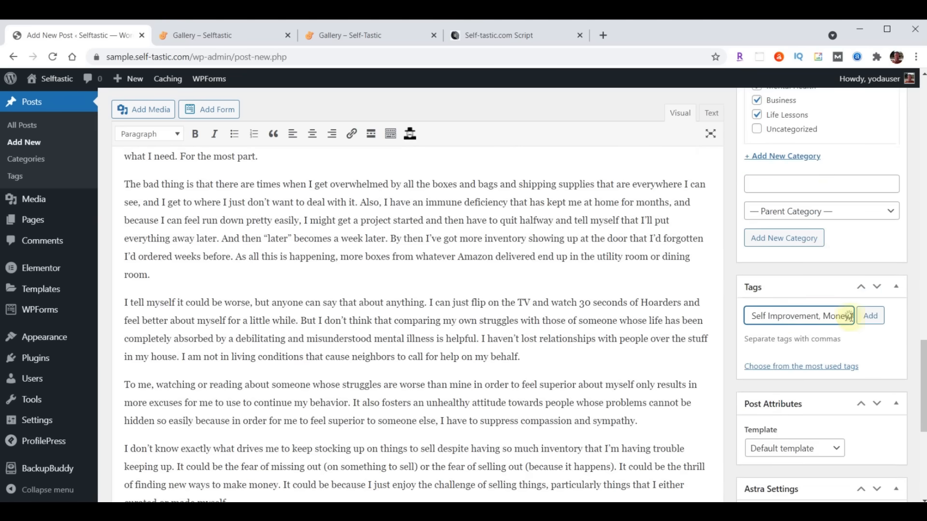
left_click(873, 318)
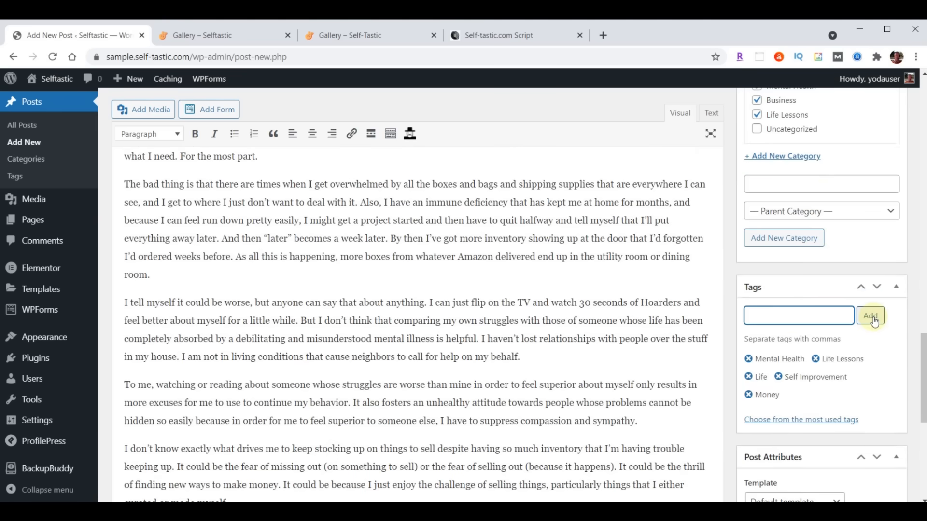
scroll(875, 320, "down", 8)
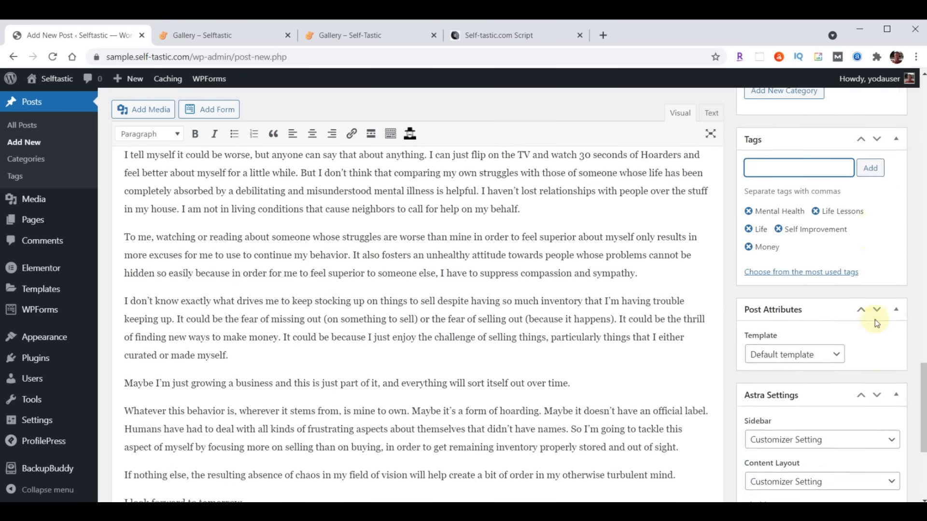
- Set the bookshelf photo blog-02.jpg as the Secret Hoarder post's featured image
left_click(791, 473)
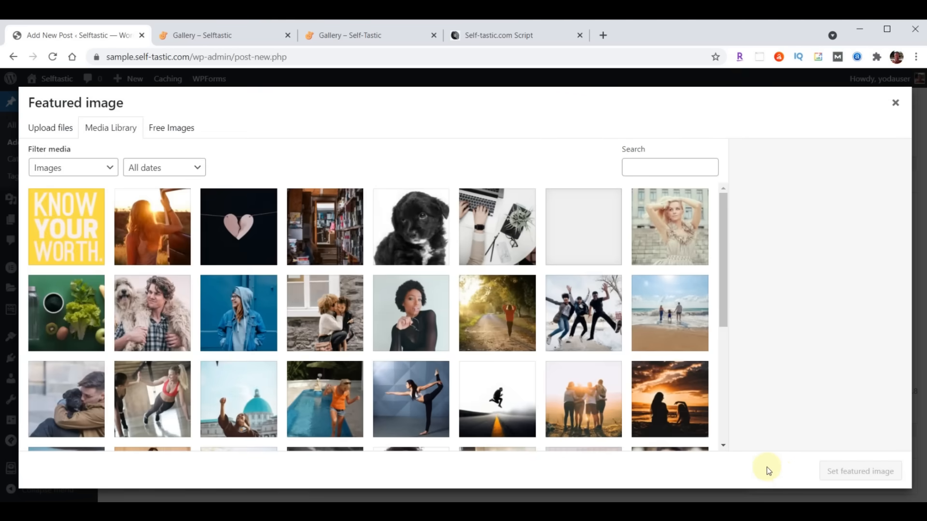
left_click(318, 229)
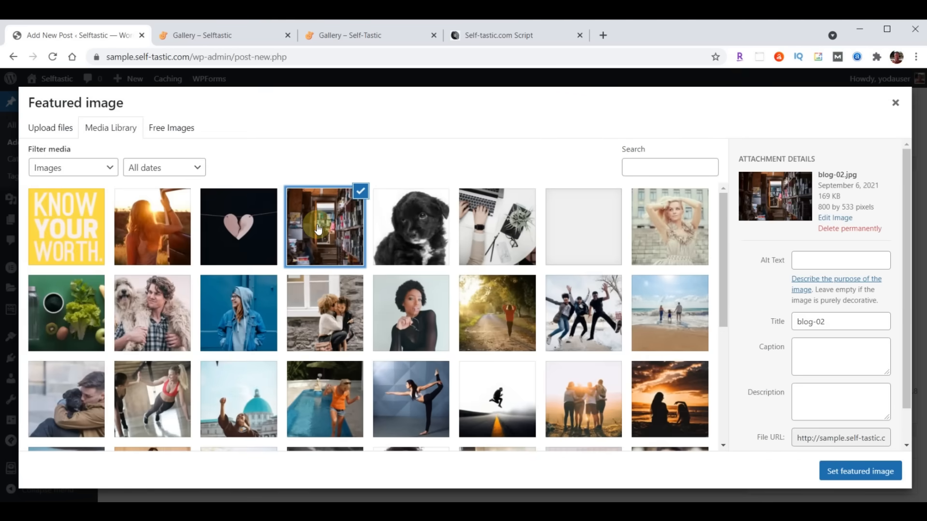
left_click(858, 471)
scroll(858, 474, "down", 3)
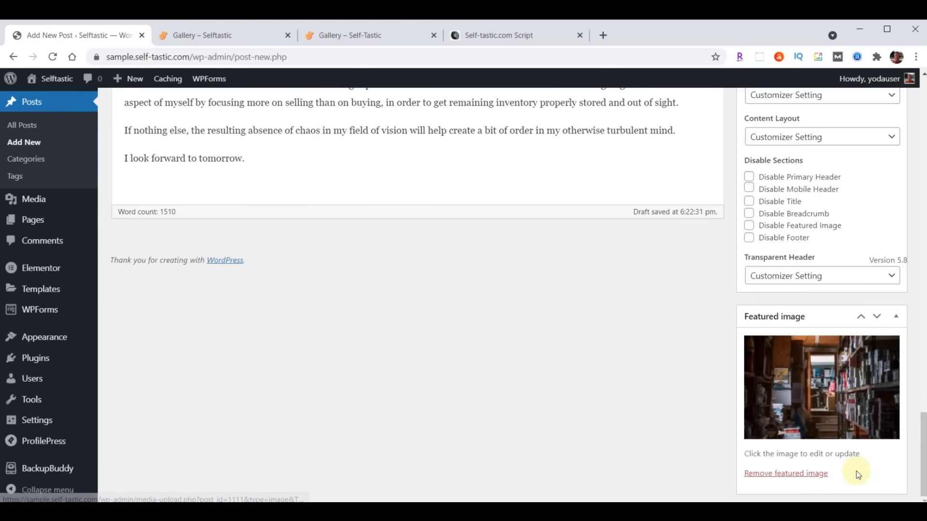
scroll(858, 474, "up", 15)
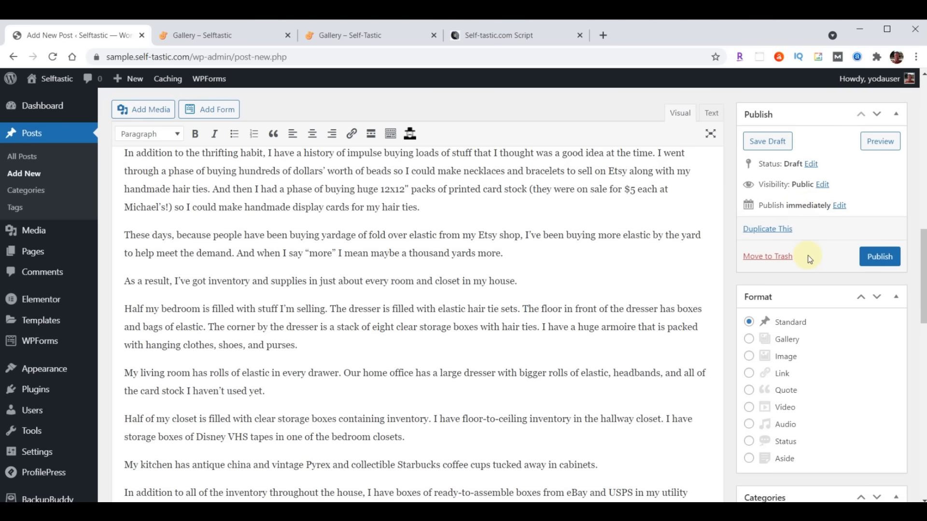
- Publish the Secret Hoarder post and open its permalink in a new tab
left_click(871, 254)
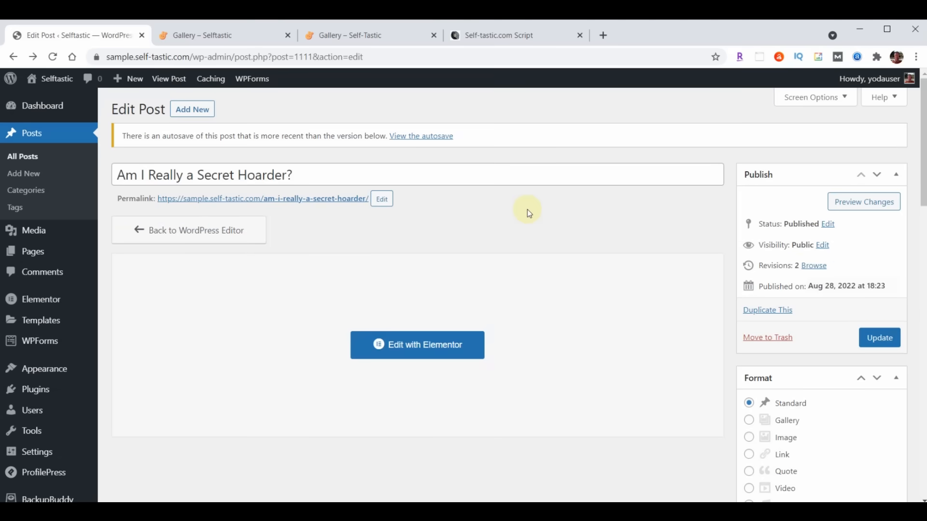
right_click(304, 198)
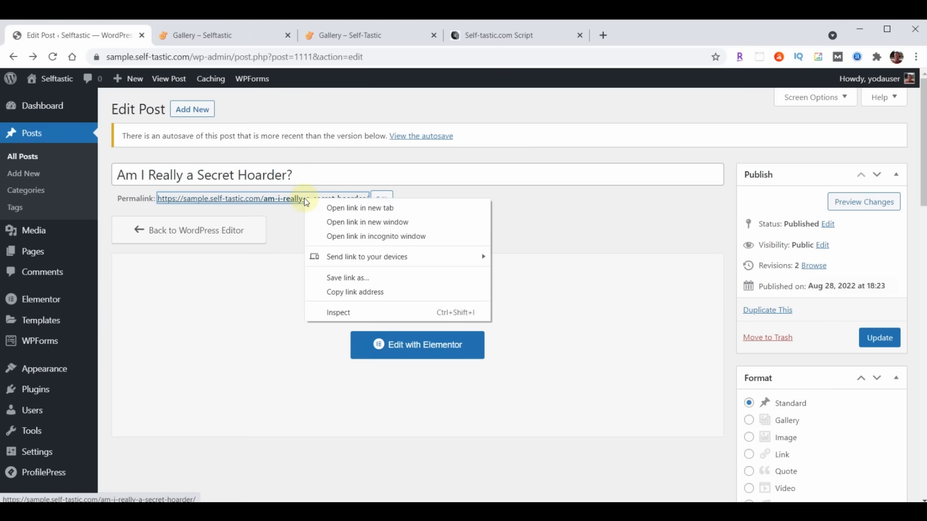
left_click(341, 208)
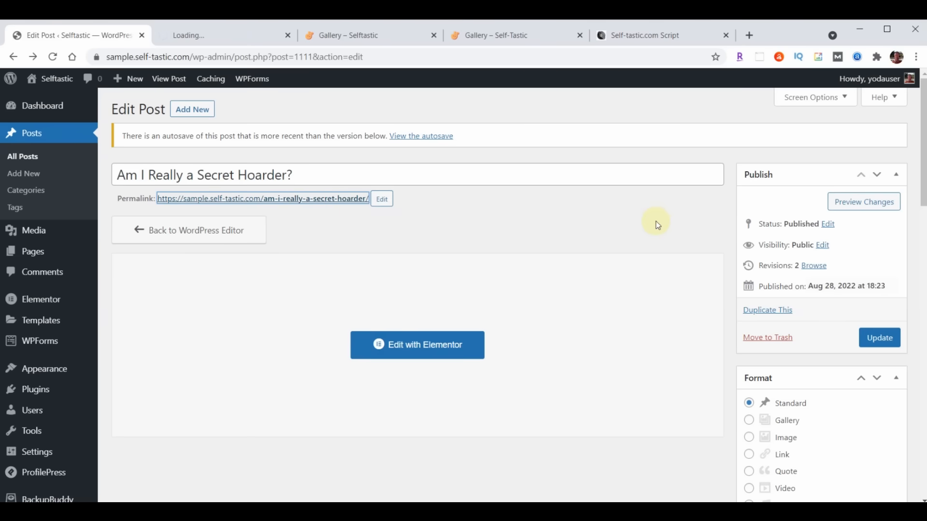
- Scroll through the live post from the POSTS header down to the comments
left_click(222, 36)
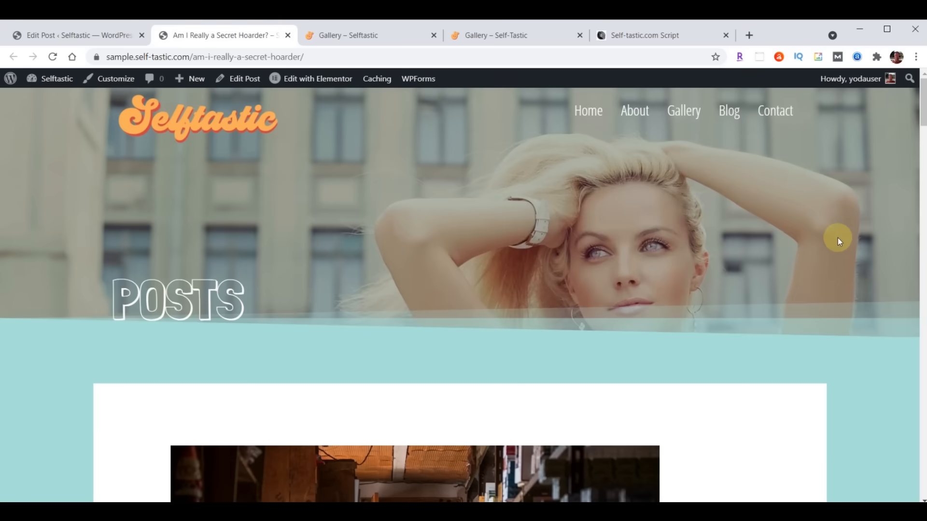
scroll(838, 237, "down", 20)
scroll(808, 290, "down", 20)
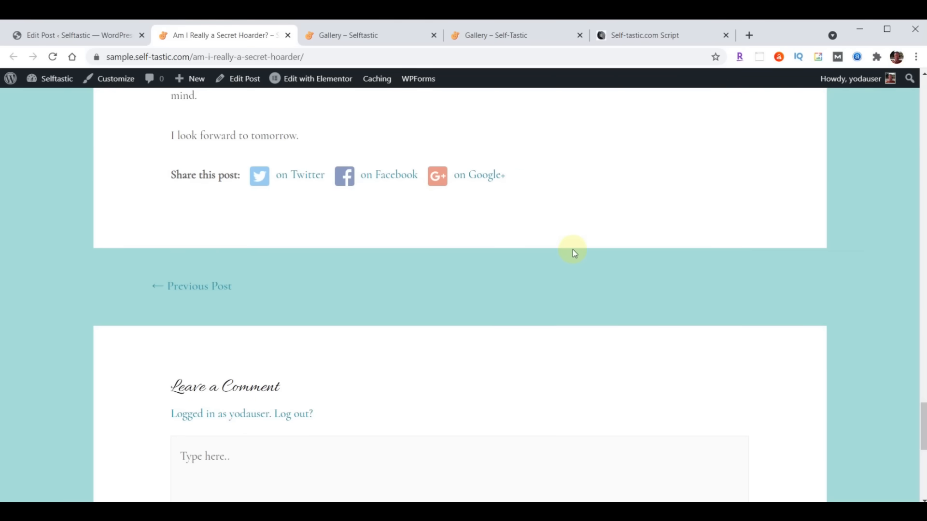
scroll(573, 250, "up", 20)
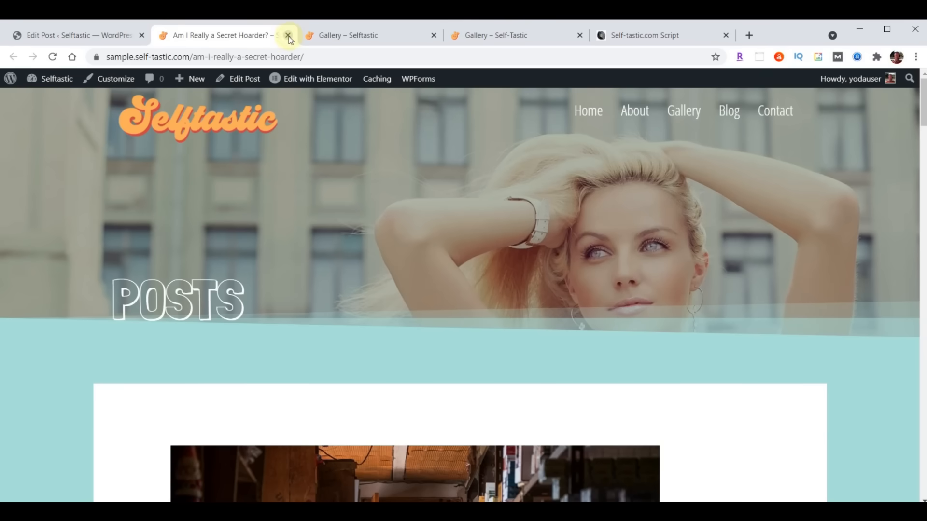
- Close the Secret Hoarder tab and view the live '7 Free Books on Blogging for Beginners' post
left_click(288, 36)
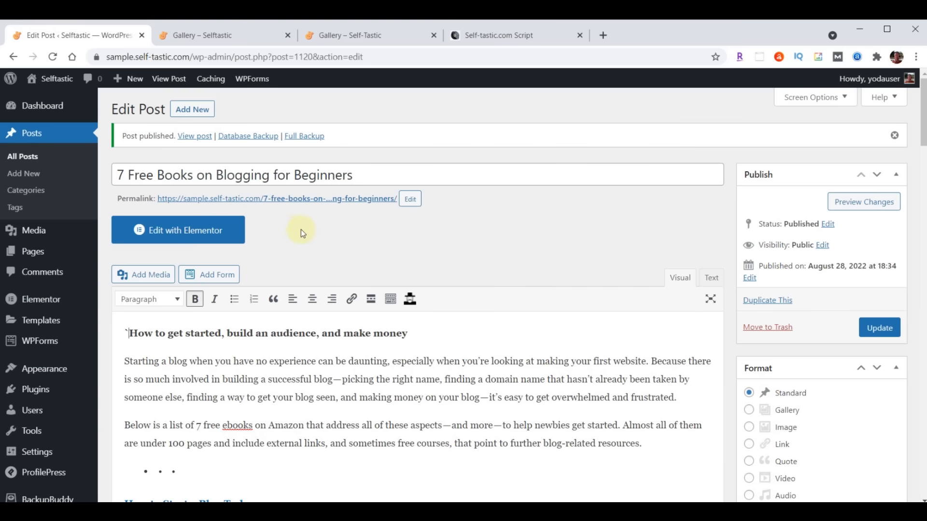
right_click(298, 199)
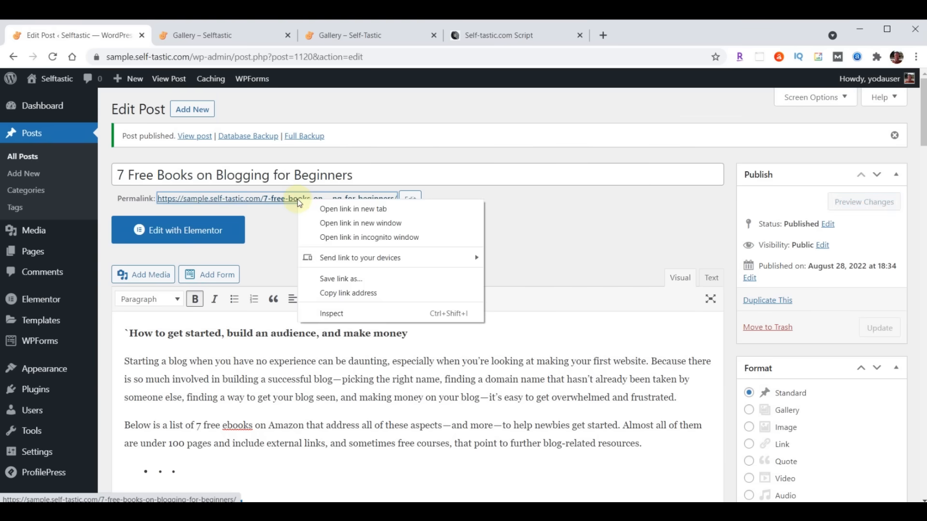
left_click(322, 209)
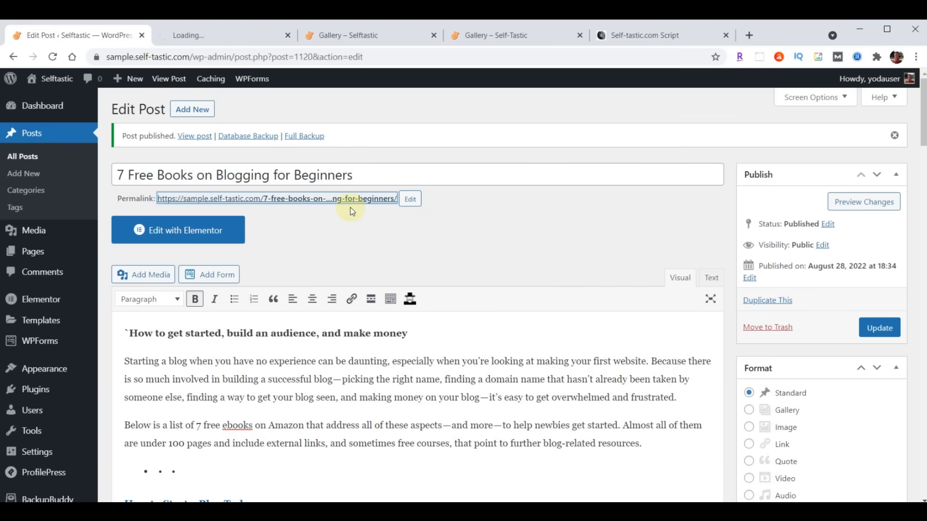
left_click(205, 36)
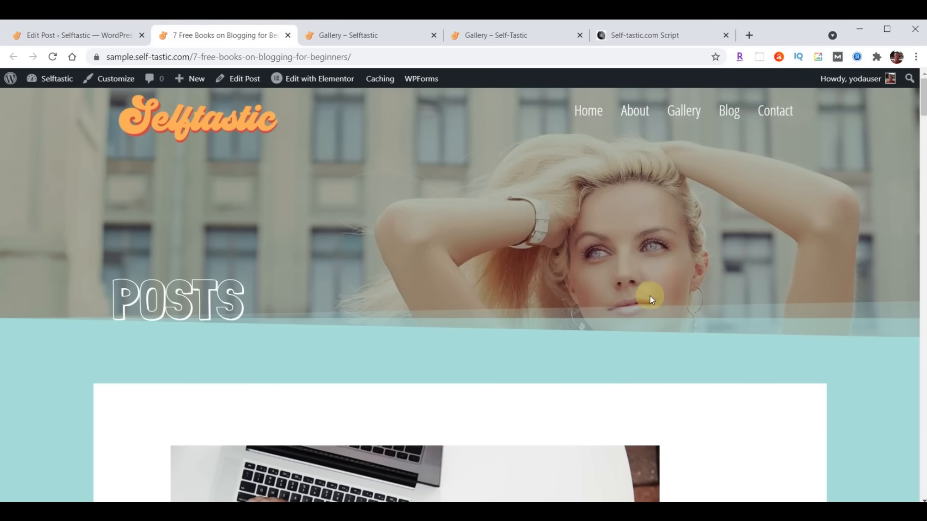
scroll(650, 296, "down", 6)
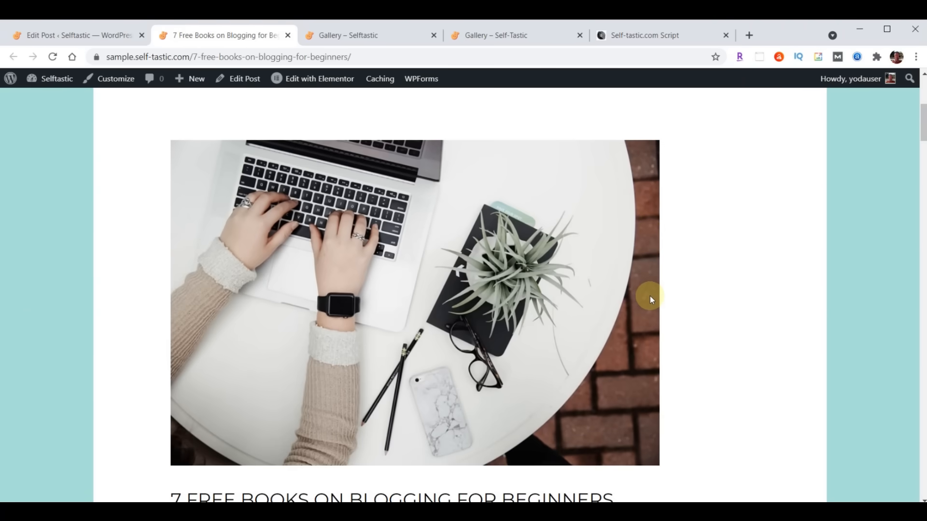
scroll(650, 296, "down", 4)
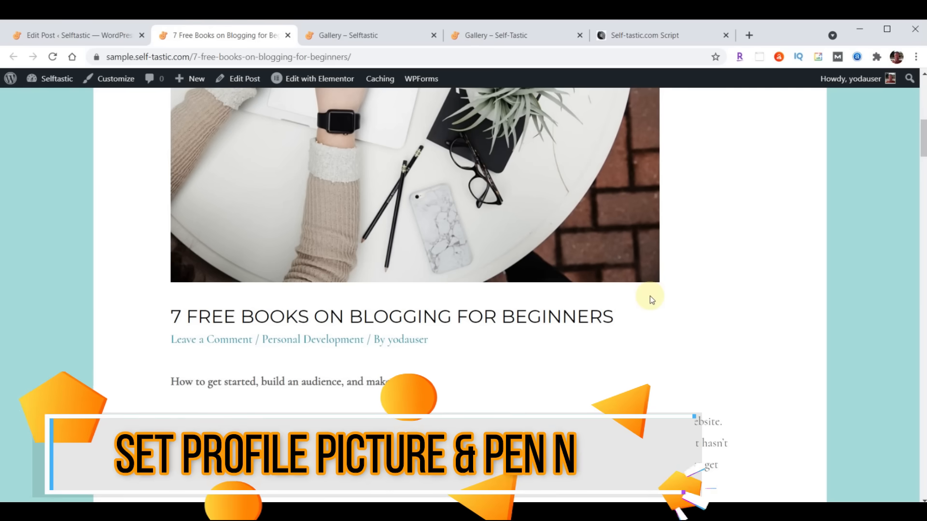
- Check the author's post archive from the byline, then return to the post editor
scroll(649, 295, "up", 10)
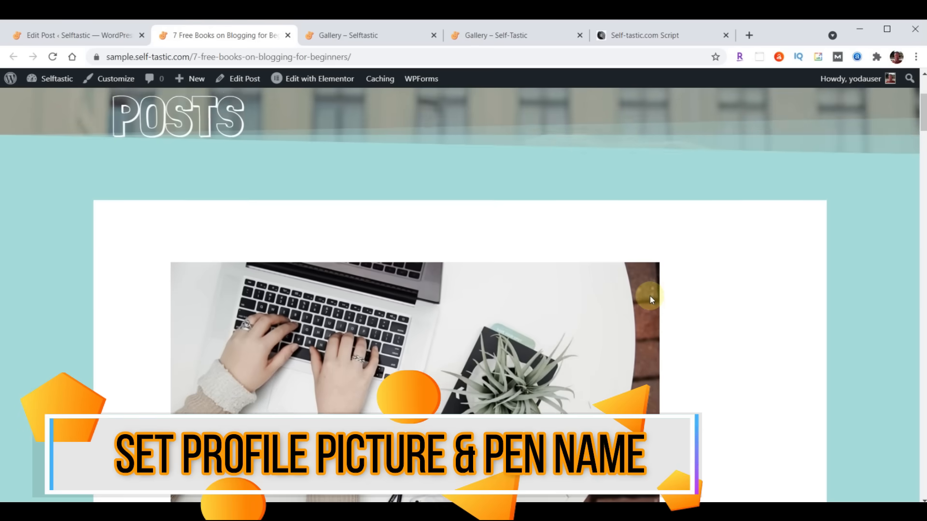
scroll(650, 296, "down", 10)
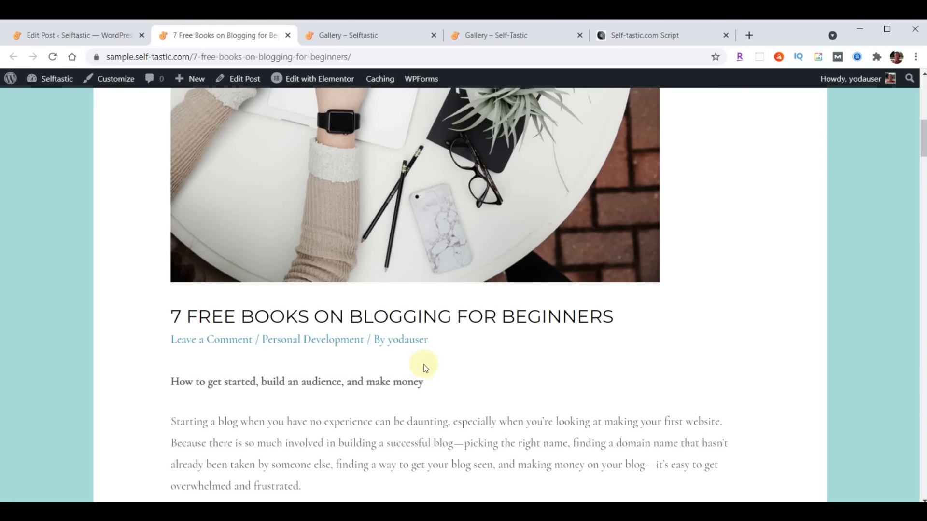
left_click(399, 339)
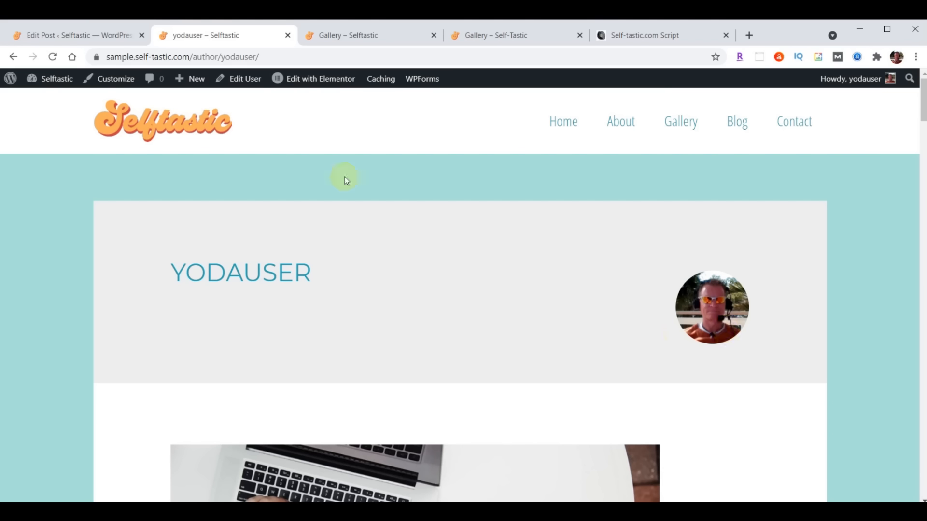
left_click(13, 57)
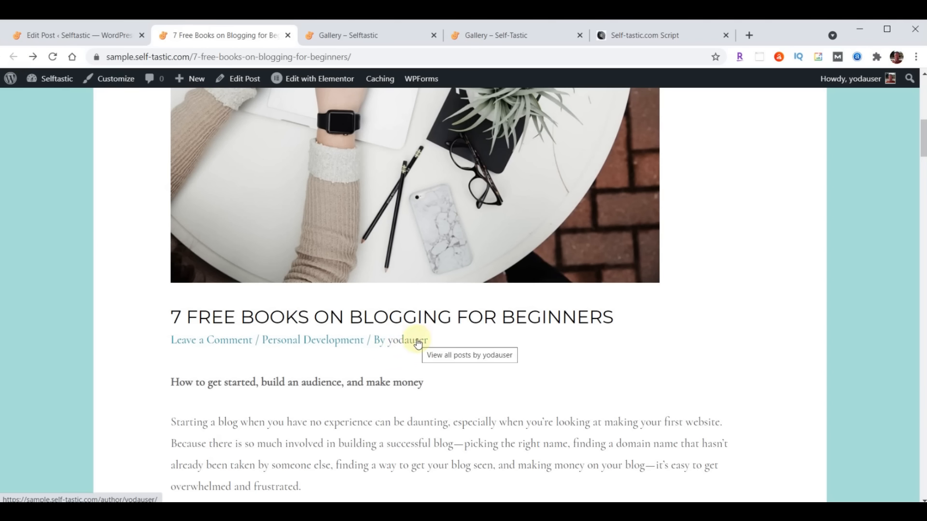
left_click(50, 36)
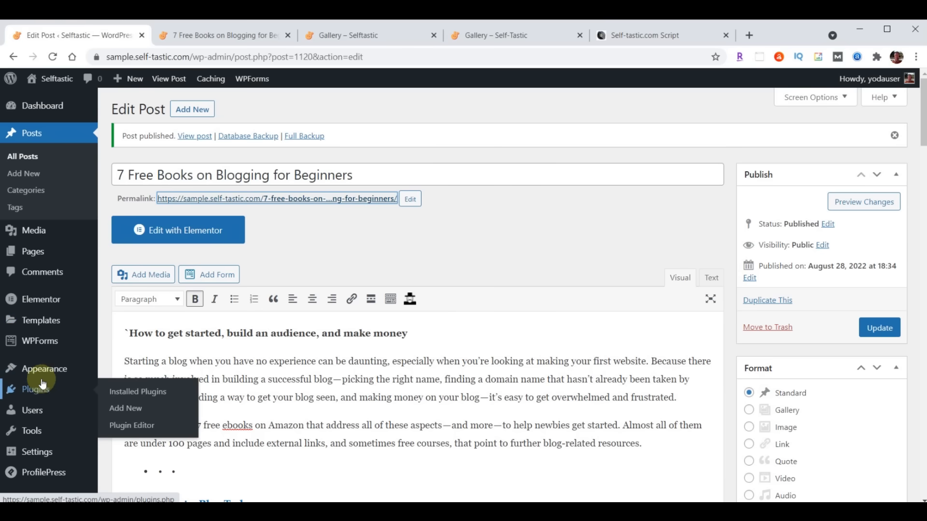
- Go to the installed plugins list and open ProfilePress's settings
left_click(34, 394)
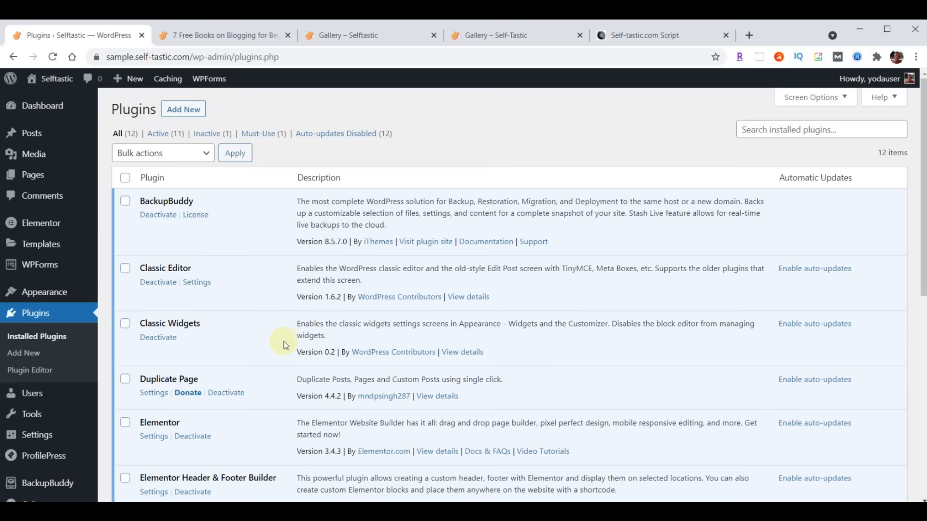
scroll(289, 344, "down", 5)
scroll(289, 343, "down", 3)
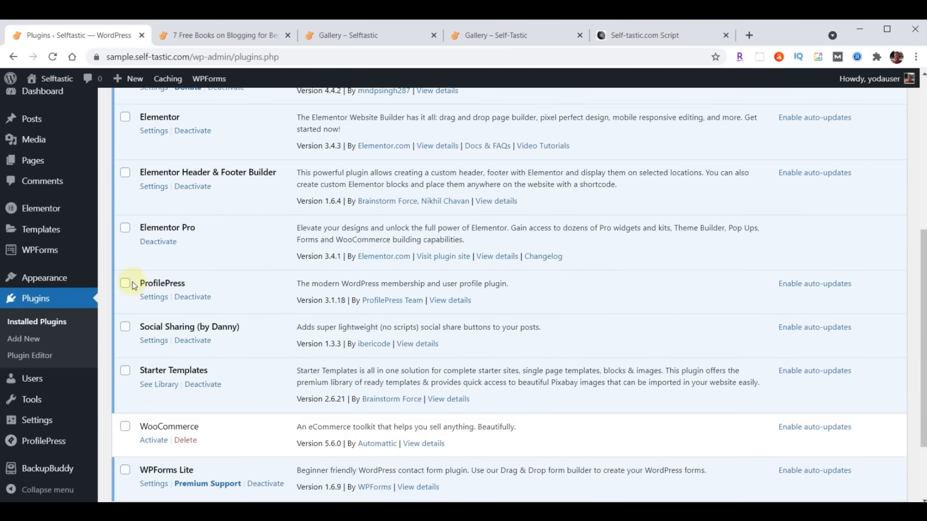
left_click(154, 298)
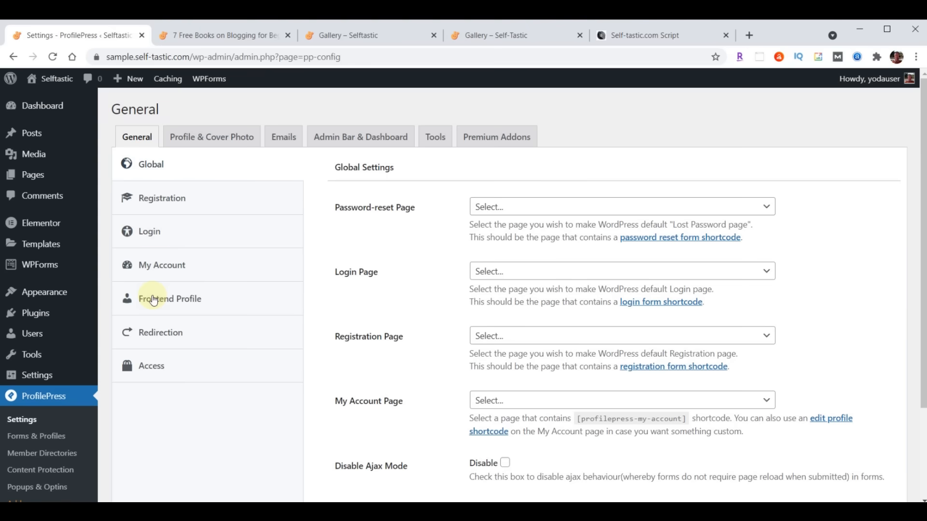
- Disable Gravatar in ProfilePress's Profile & Cover Photo settings
left_click(227, 139)
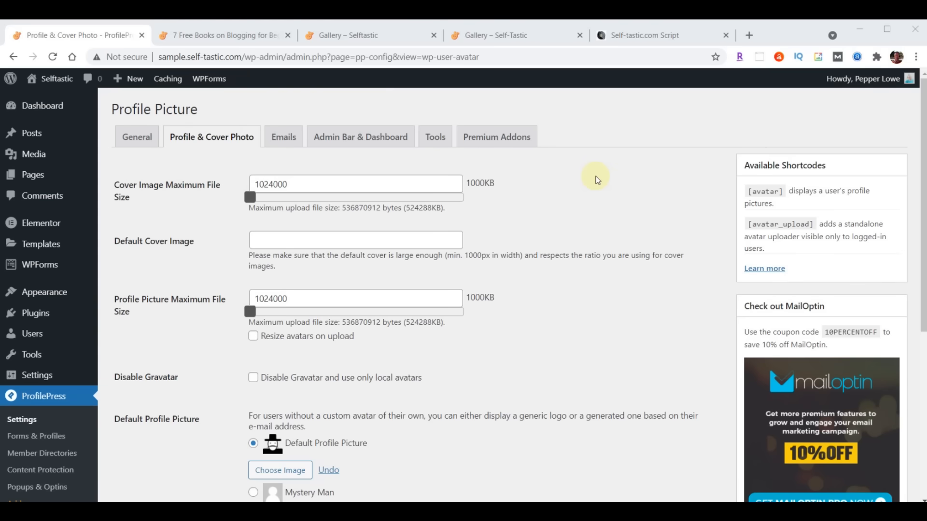
scroll(643, 199, "down", 3)
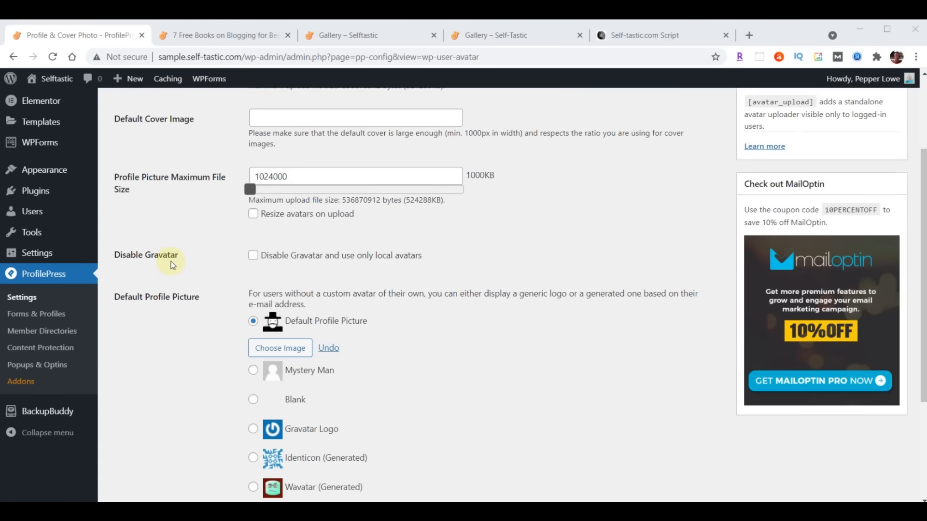
left_click(253, 256)
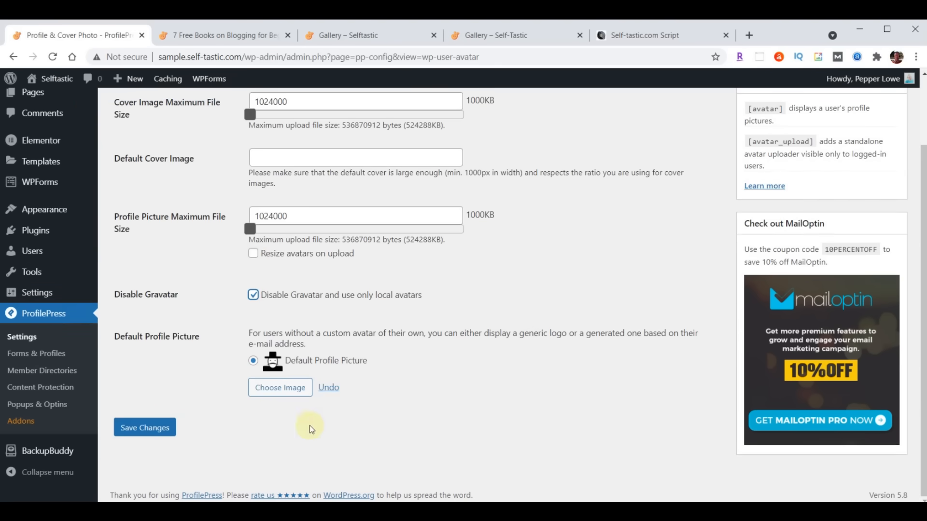
- Upload profile-blog.jpg as the default profile picture and save the settings
left_click(278, 392)
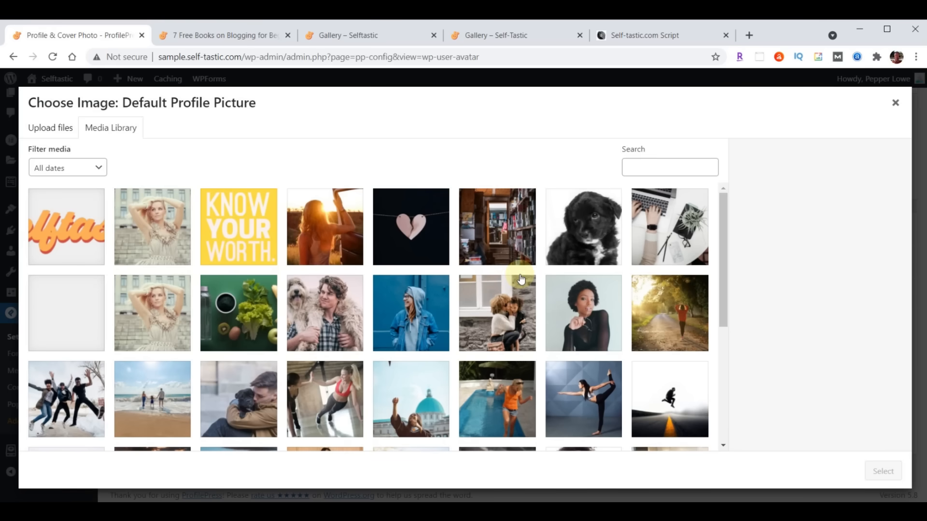
key("alt+Tab")
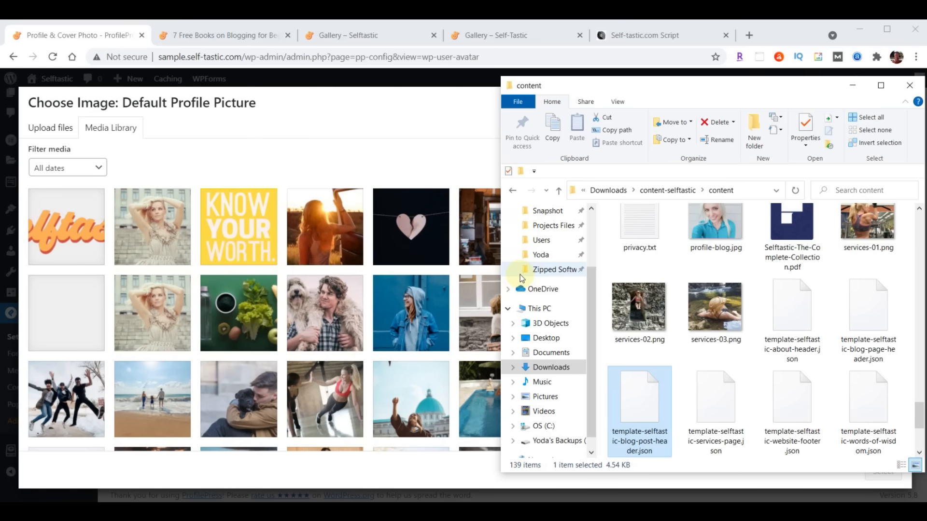
scroll(608, 333, "up", 1)
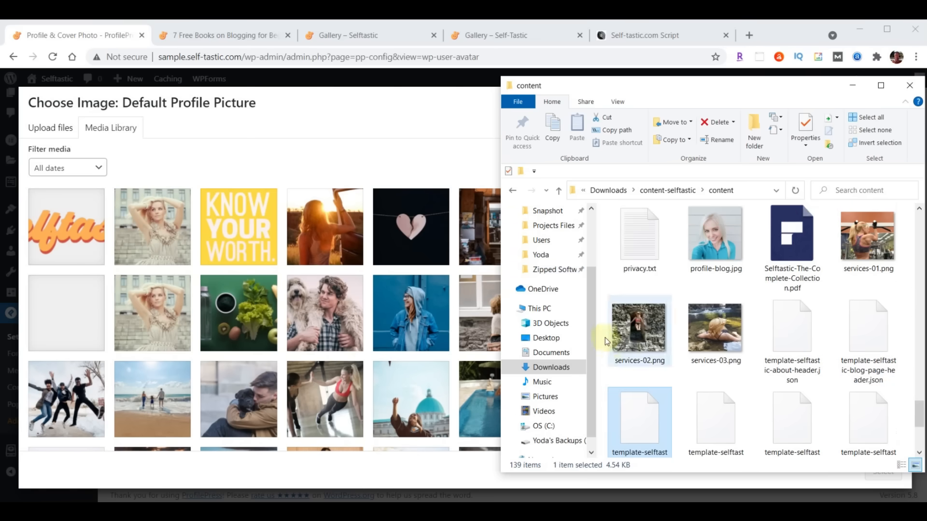
left_click_drag(717, 232, 241, 265)
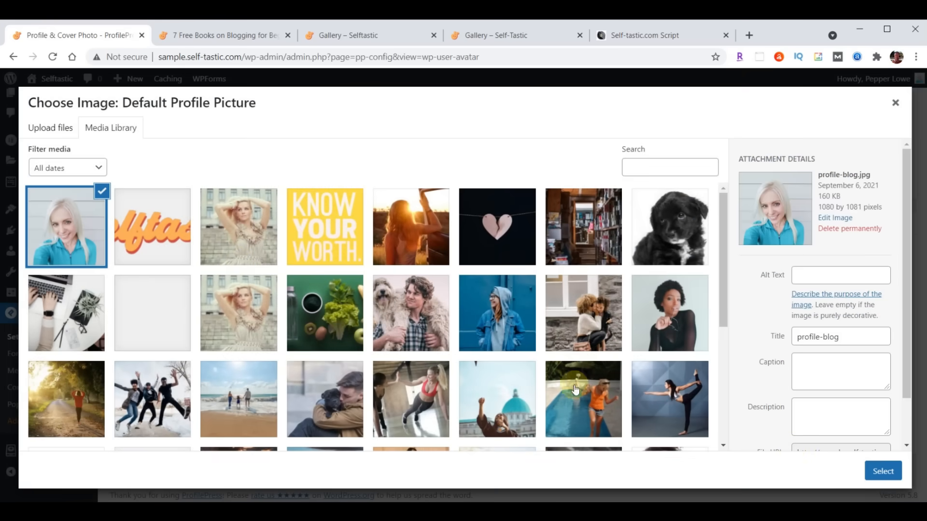
left_click(886, 471)
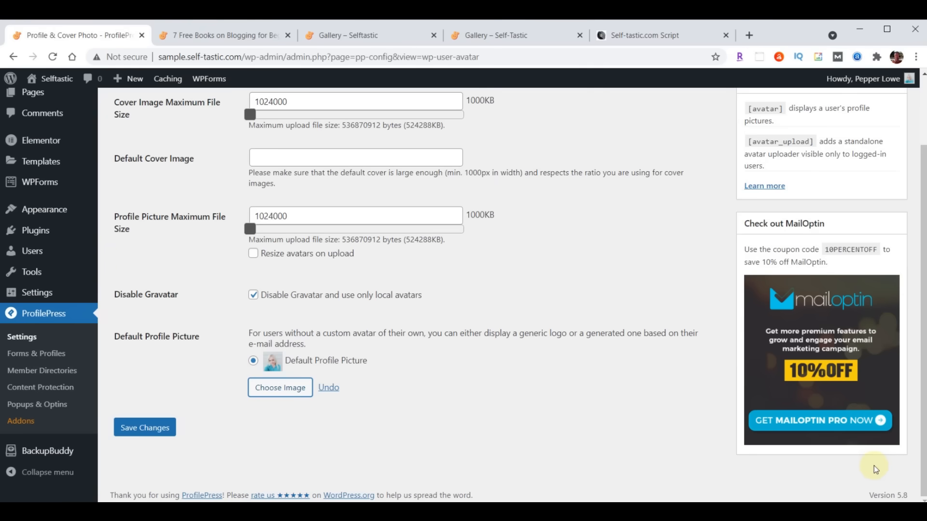
left_click(151, 429)
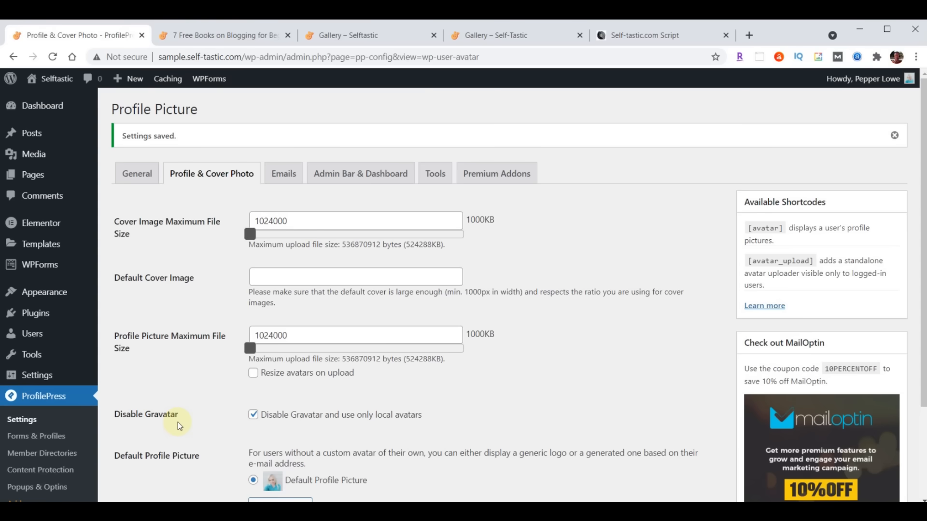
- Open the admin user's profile from the Users list
left_click(32, 334)
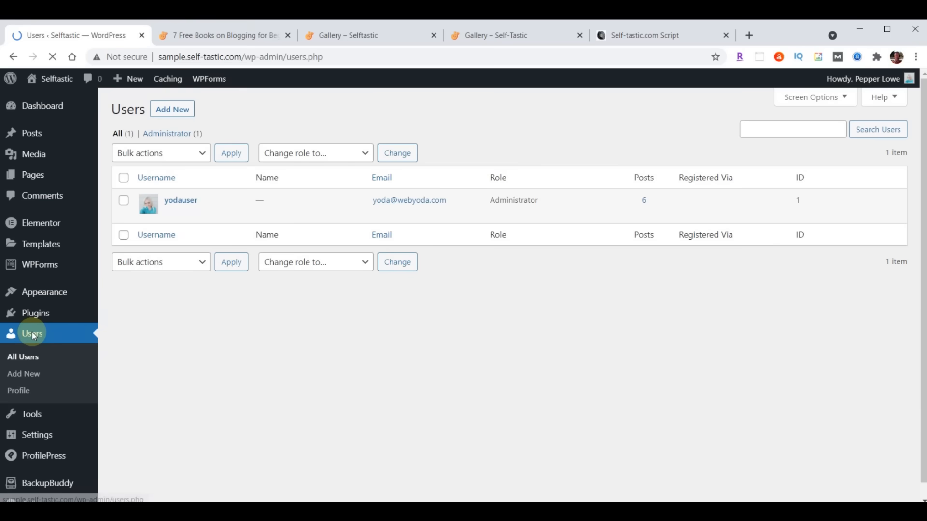
left_click(184, 204)
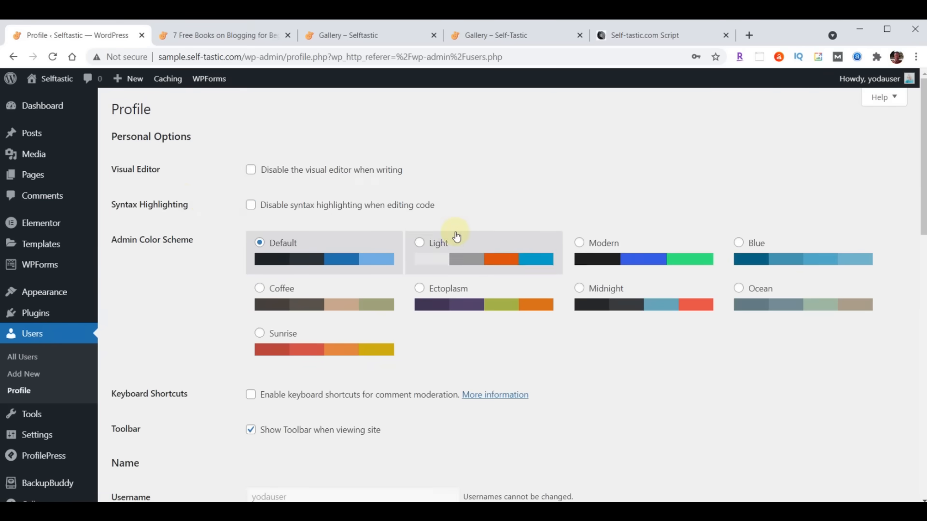
scroll(451, 235, "down", 2)
scroll(456, 237, "down", 3)
scroll(456, 234, "down", 1)
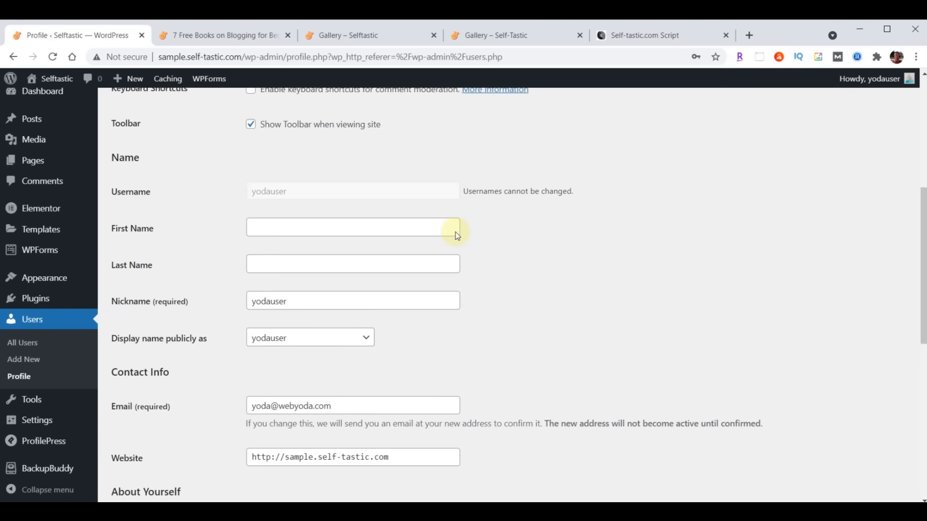
- Set the nickname and public display name to the author's full name
double_click(337, 303)
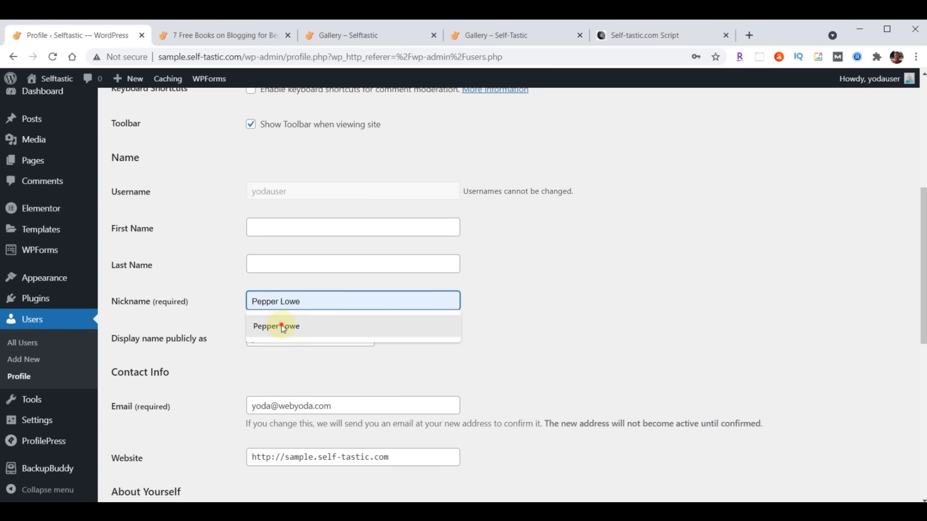
left_click(276, 326)
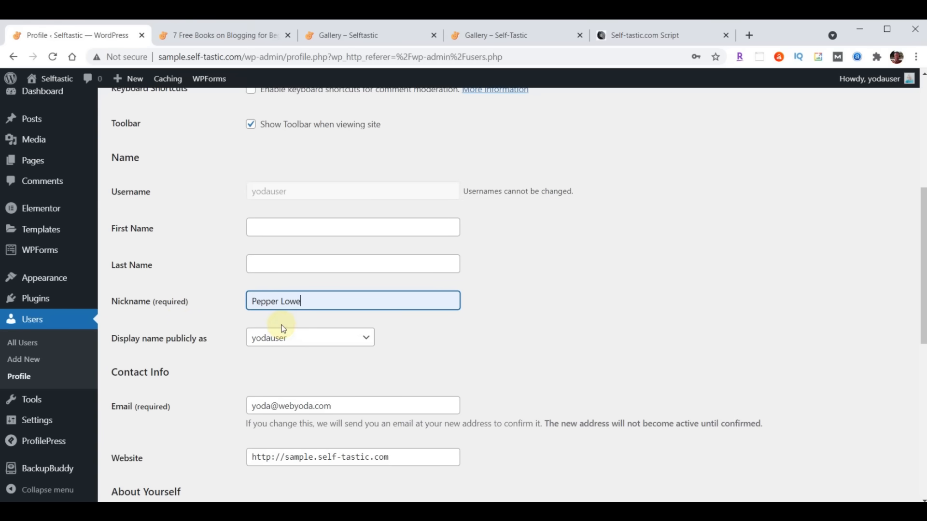
left_click(287, 340)
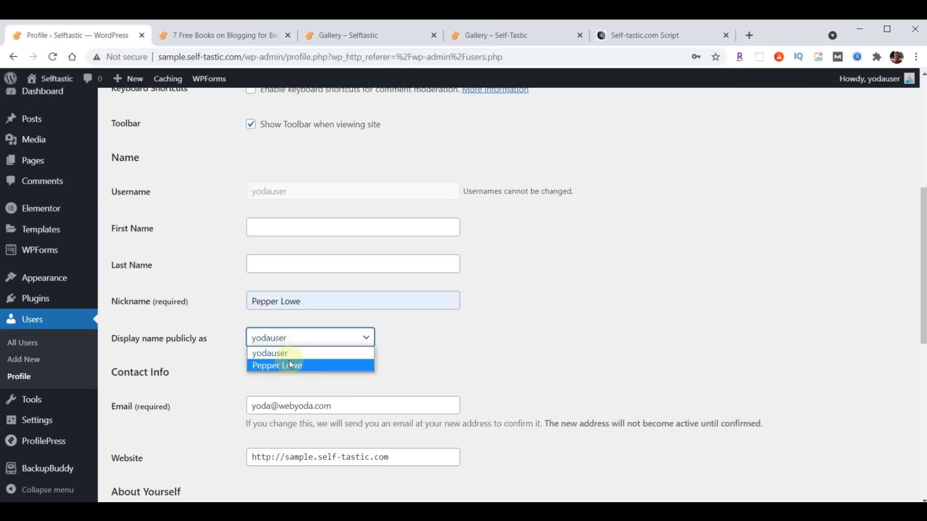
left_click(289, 366)
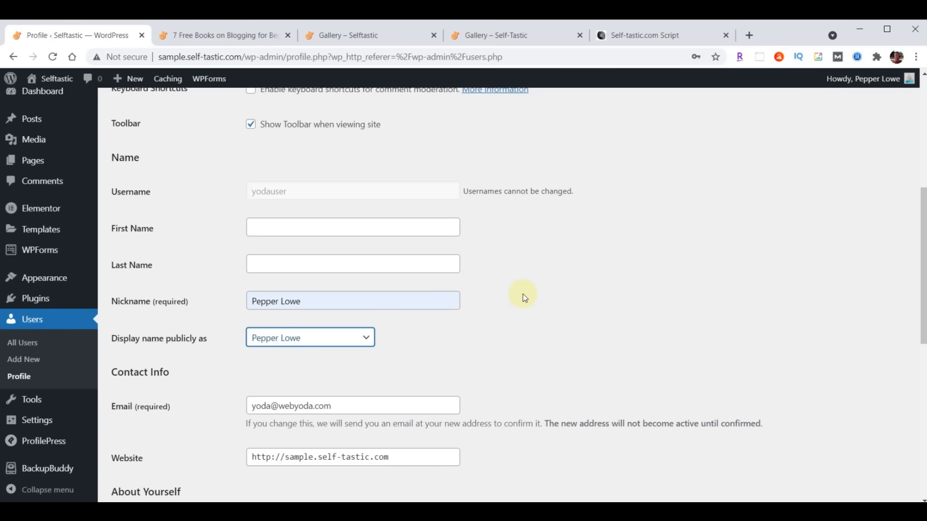
- Paste the author bio into Biographical Info and save the profile
scroll(523, 294, "down", 5)
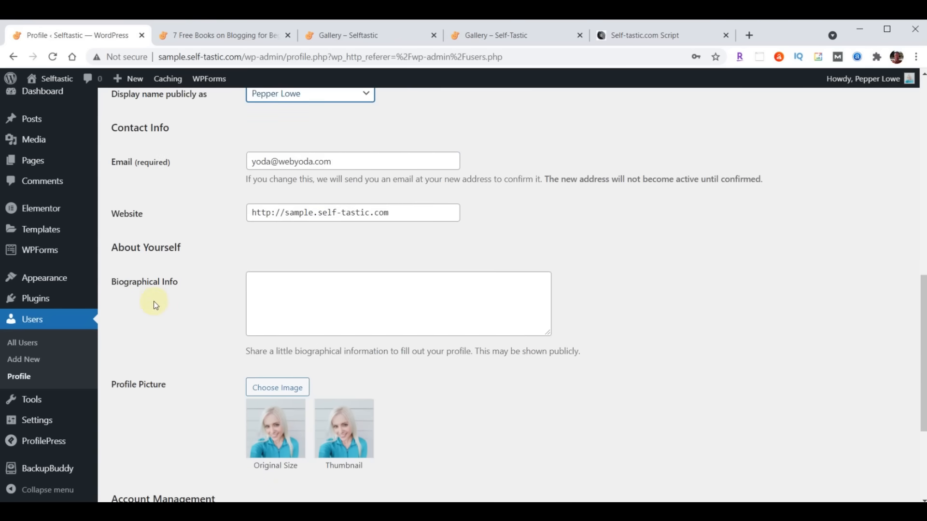
left_click(375, 288)
type("I created this blog website to inspire and encourage others. I've been a writer for some time but never took my writing seriously enough to have anything published until 2020, when I started writing on online platforms such as Medium and Quora. People appreciated my advice and willingness to open up about my own life.")
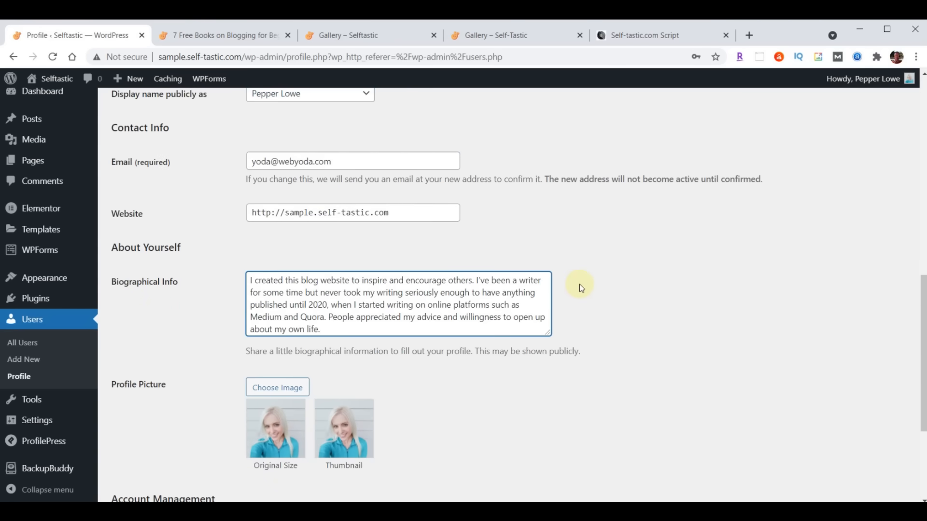
scroll(581, 288, "down", 4)
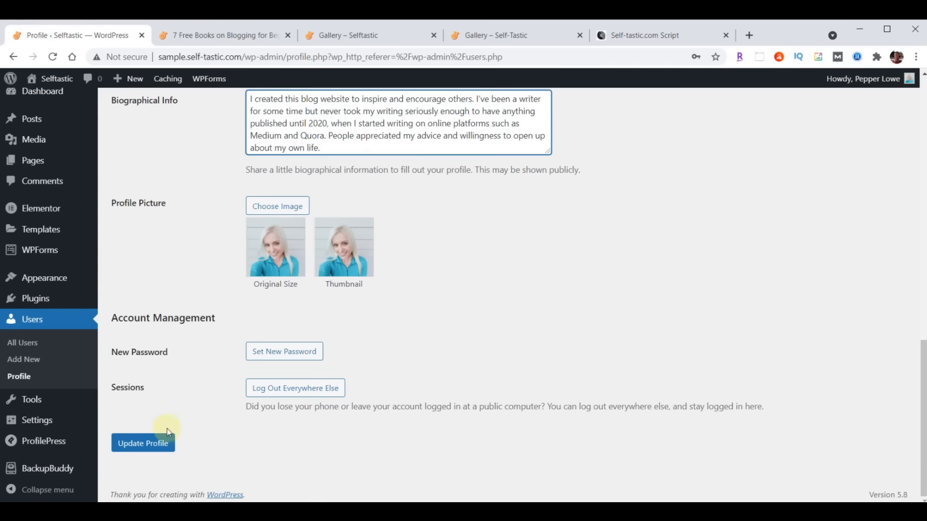
left_click(142, 443)
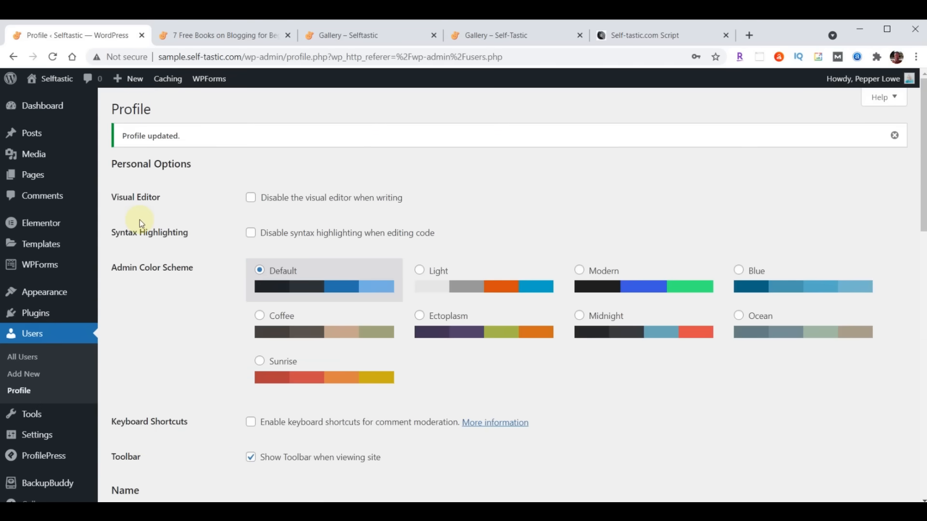
- Reload the 7 Free Books on Blogging for Beginners post to refresh its byline
left_click(239, 34)
scroll(500, 225, "down", 7)
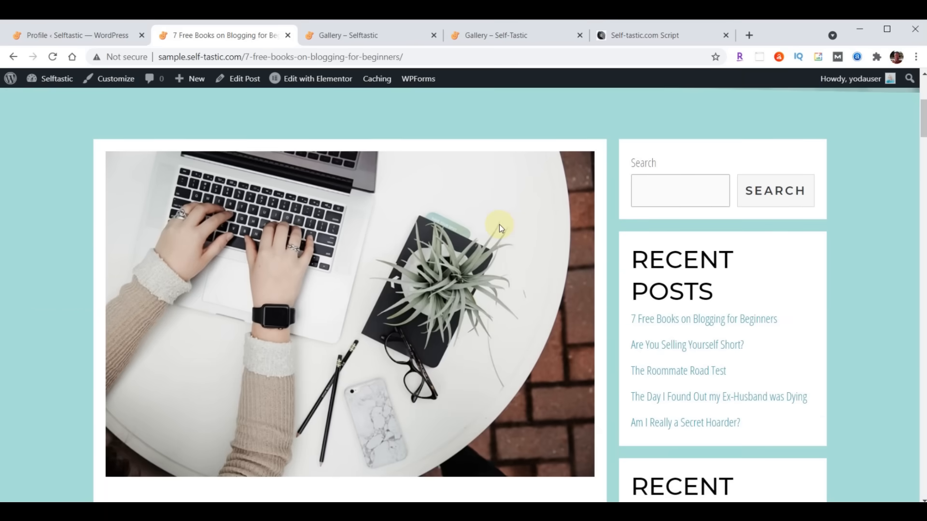
scroll(500, 228, "down", 1)
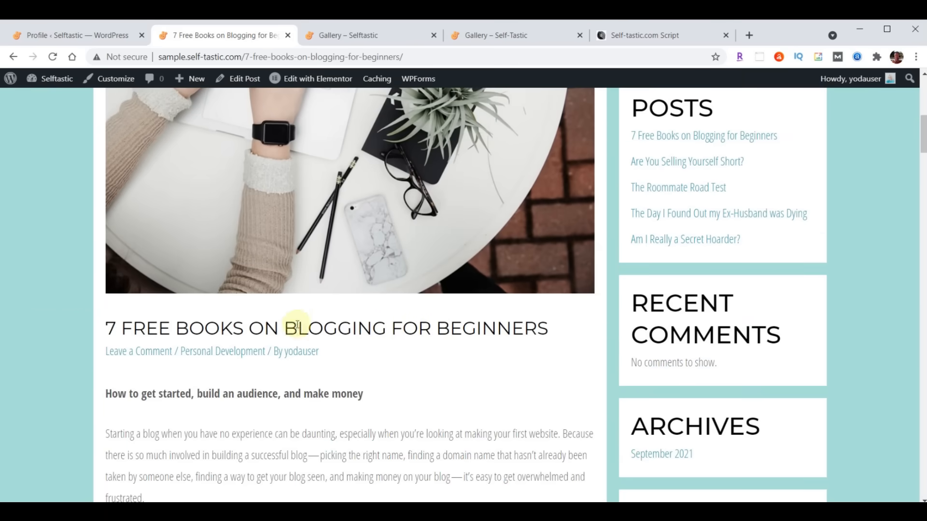
left_click(52, 57)
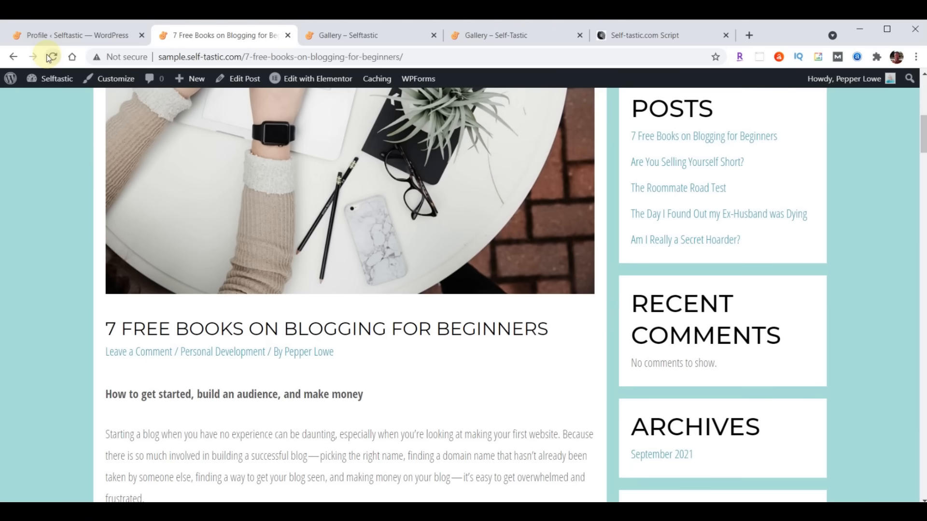
- Check the author's page, then return to the post and review the updated byline
left_click(317, 359)
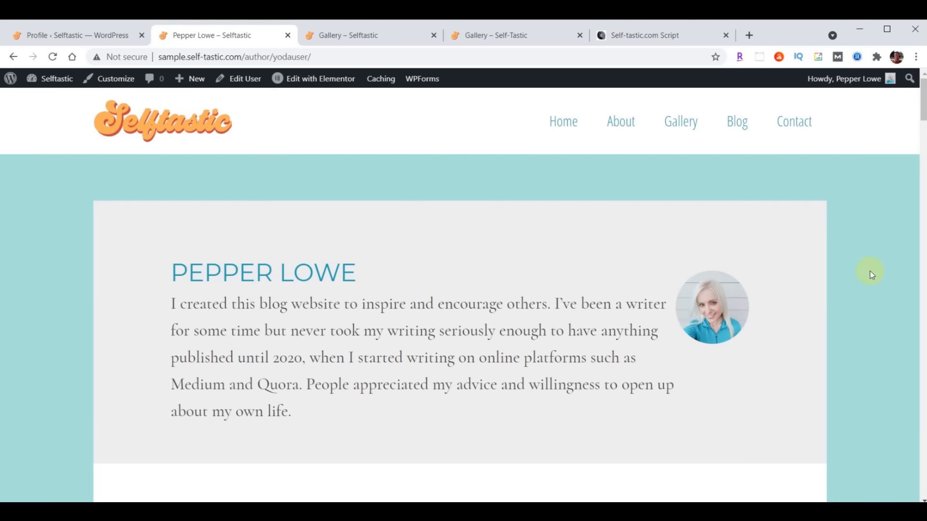
left_click(13, 57)
scroll(594, 398, "up", 8)
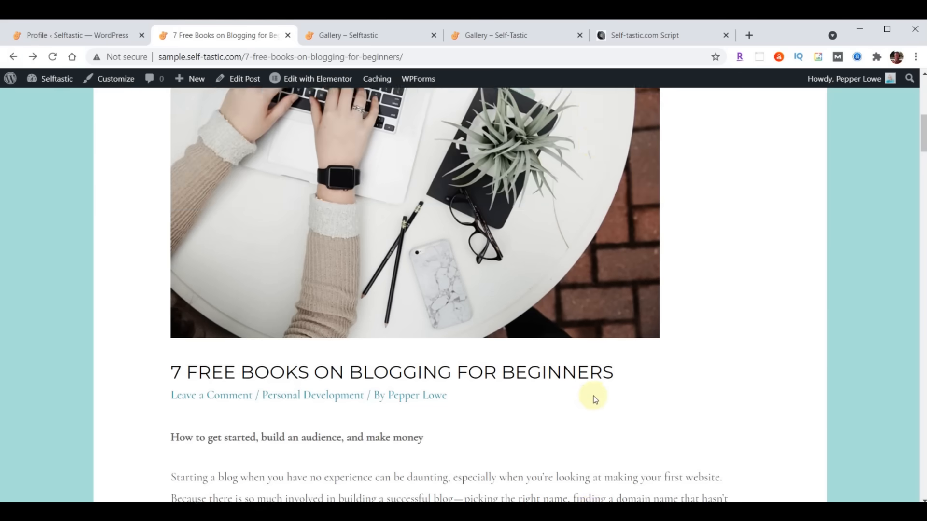
scroll(593, 397, "up", 3)
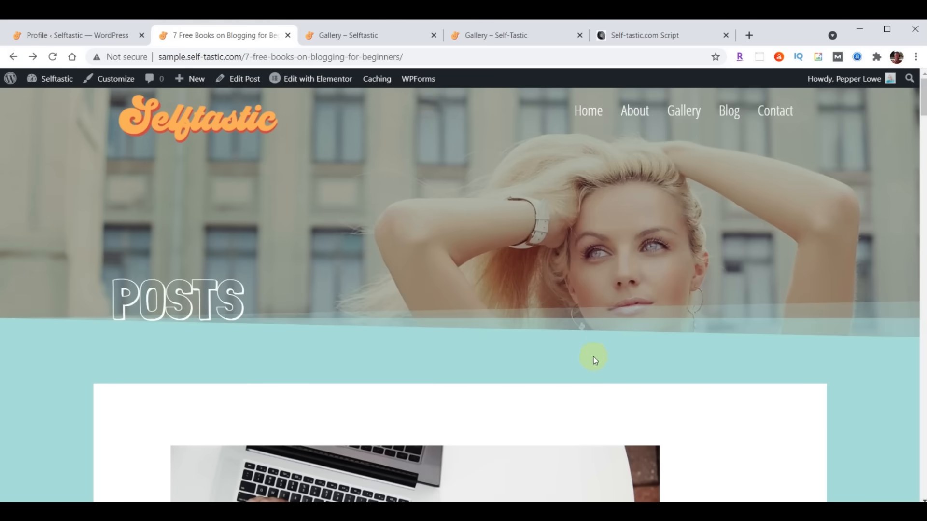
scroll(600, 344, "down", 15)
scroll(601, 343, "down", 20)
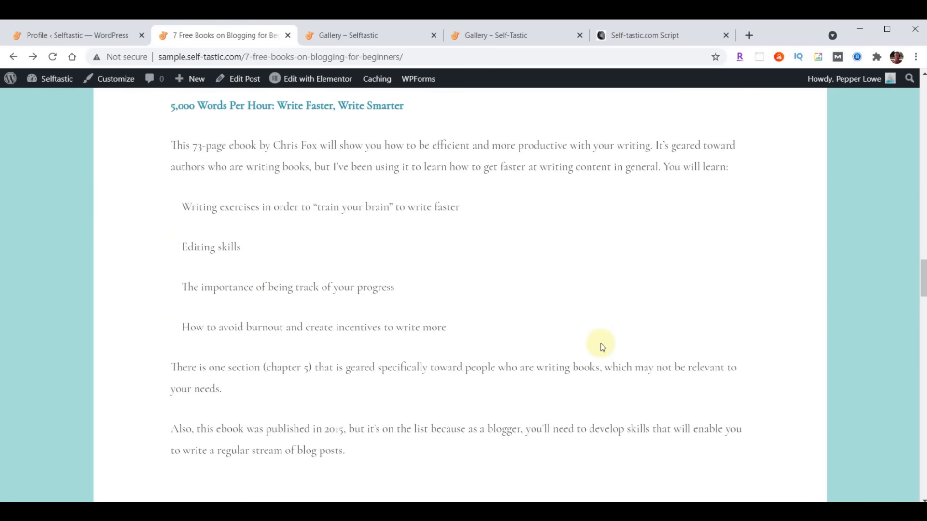
scroll(601, 343, "down", 6)
scroll(600, 344, "up", 20)
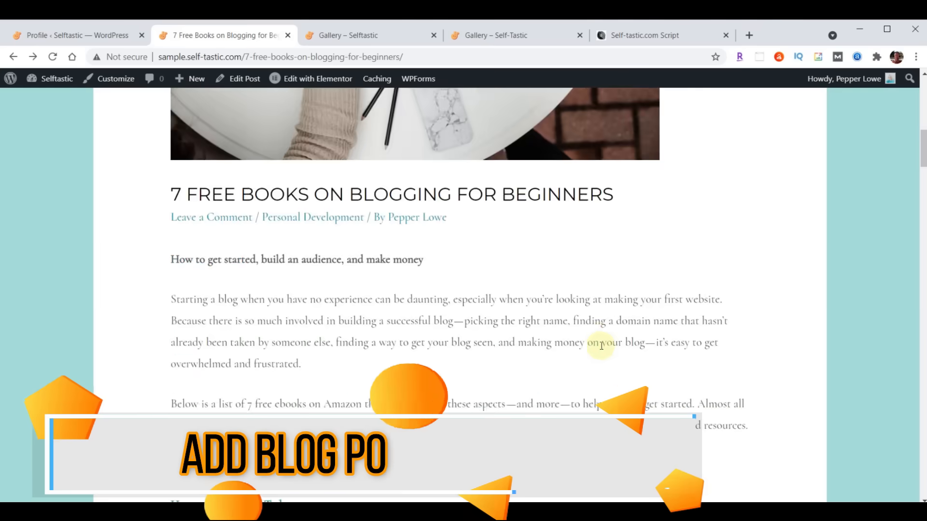
scroll(601, 344, "up", 10)
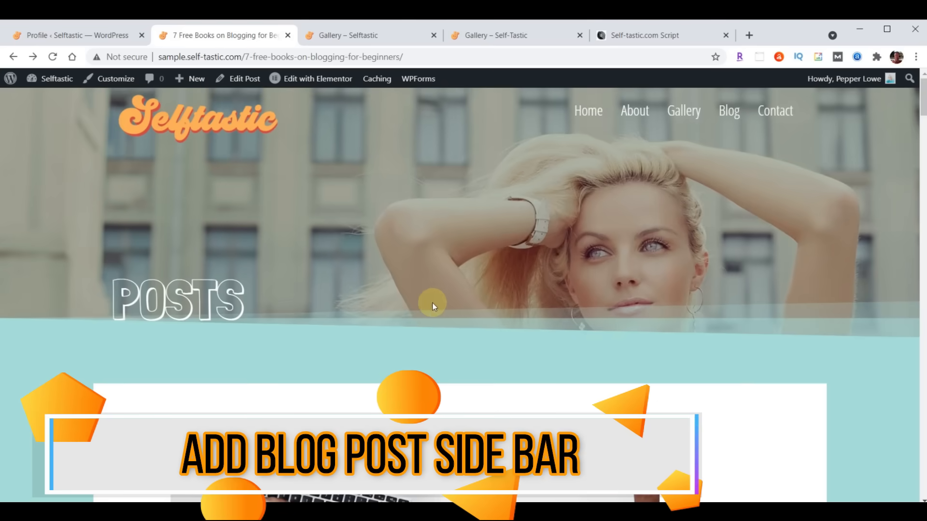
scroll(419, 297, "down", 10)
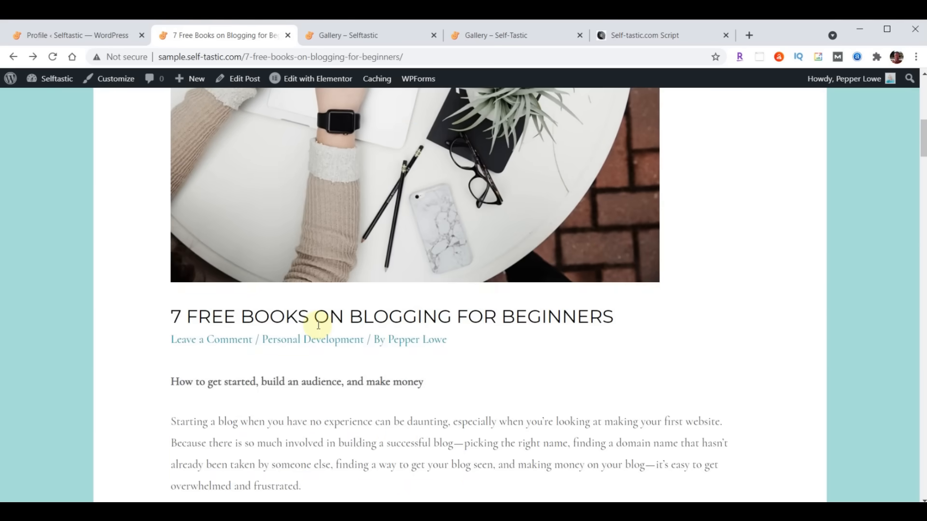
scroll(362, 312, "up", 10)
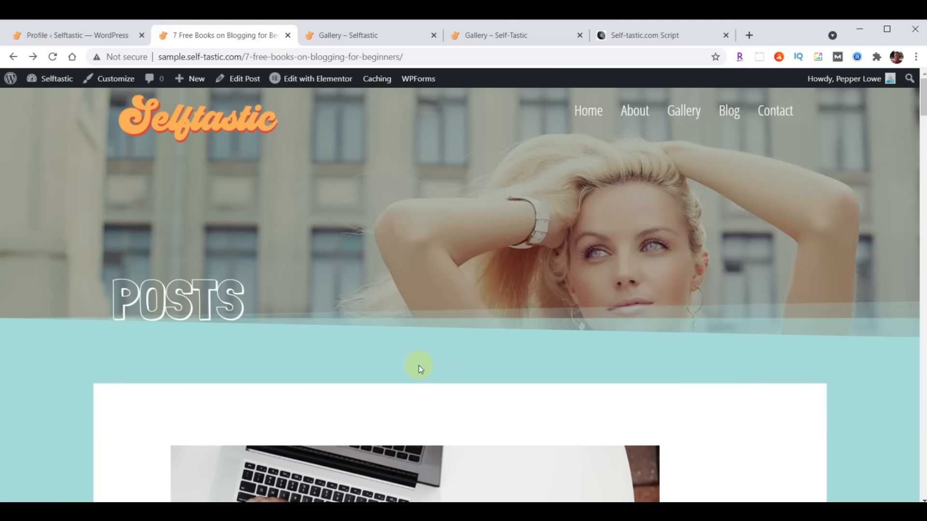
- Set Blog Posts to Right Sidebar in the Customizer's Sidebar settings and publish
left_click(66, 36)
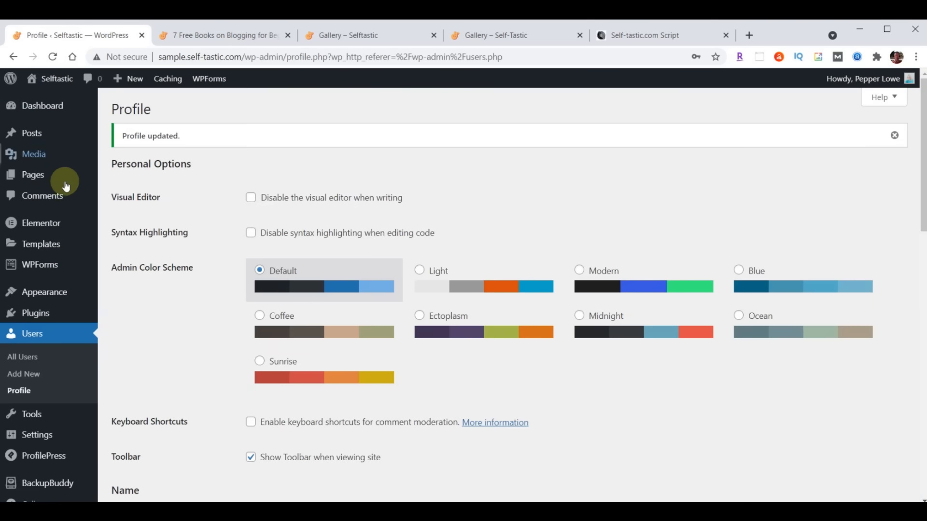
mouse_move(42, 292)
left_click(129, 316)
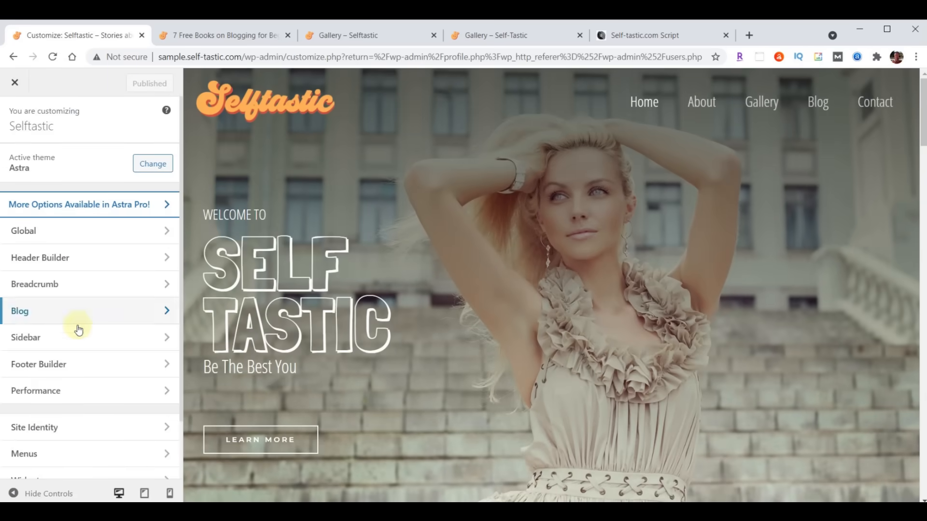
left_click(34, 337)
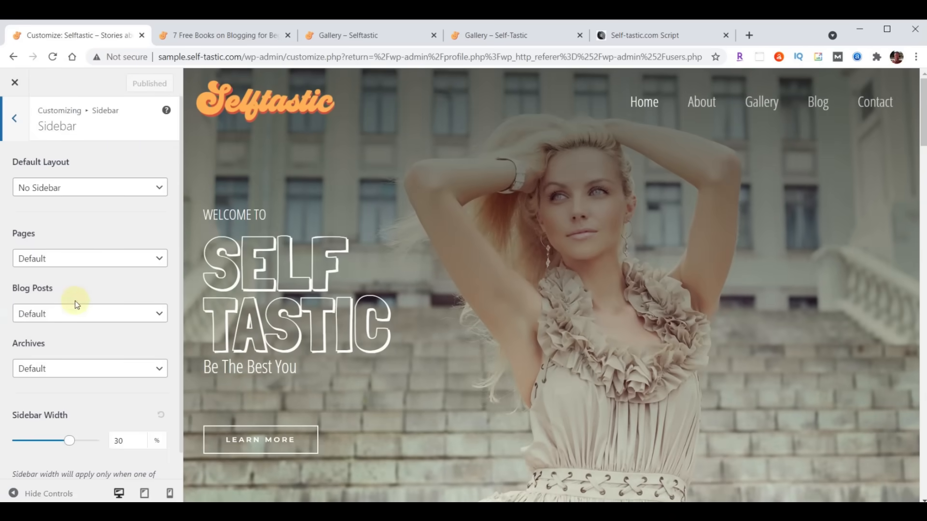
left_click(71, 316)
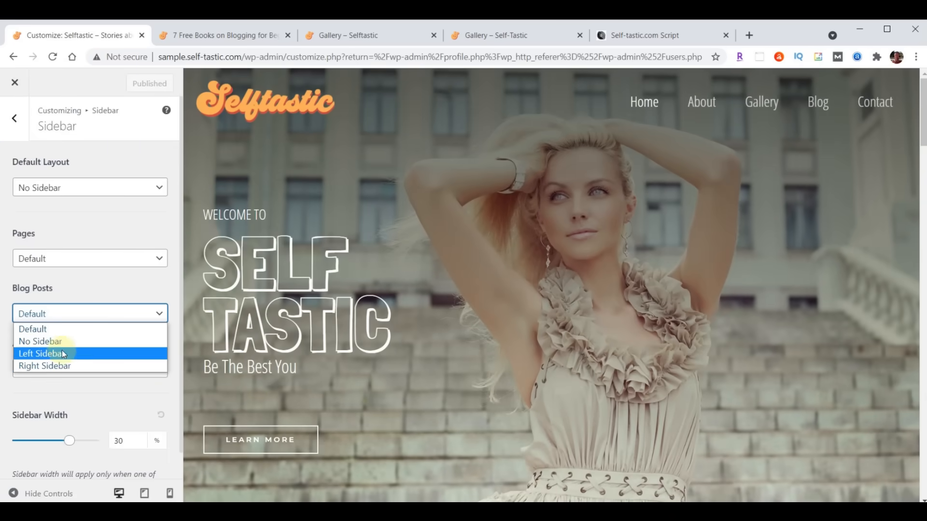
left_click(63, 365)
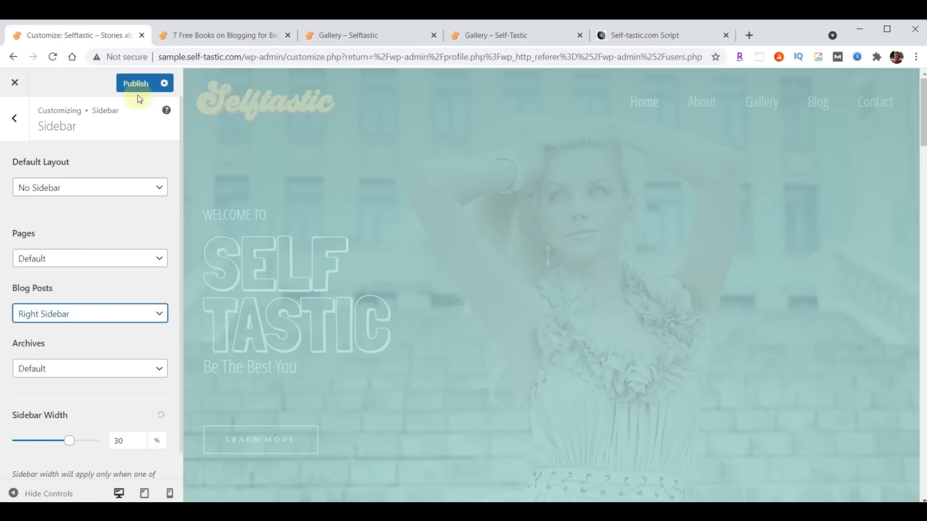
left_click(136, 85)
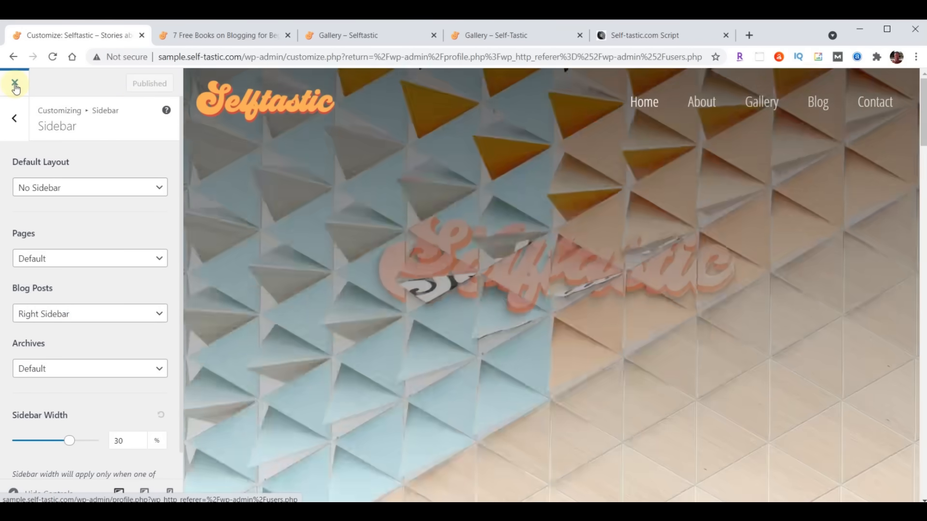
- Close the Customizer and go to Appearance > Widgets
left_click(15, 84)
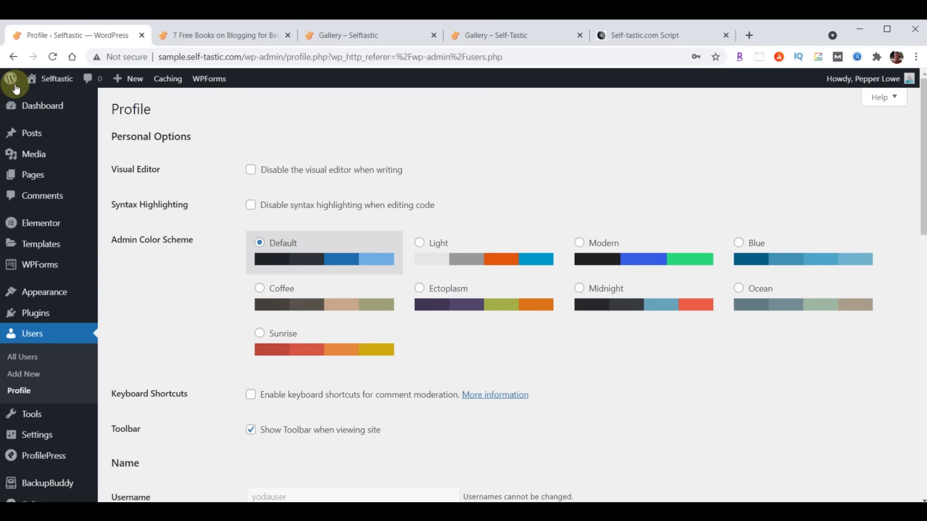
mouse_move(30, 292)
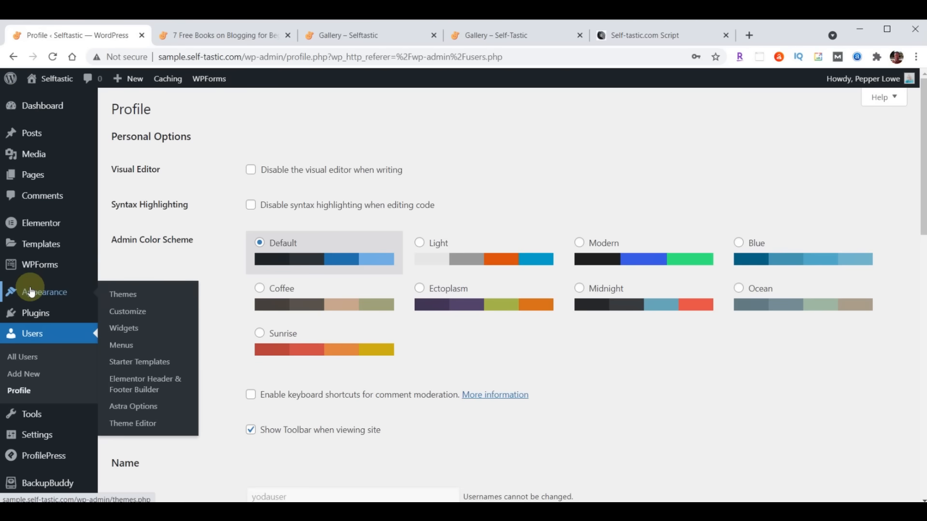
left_click(132, 332)
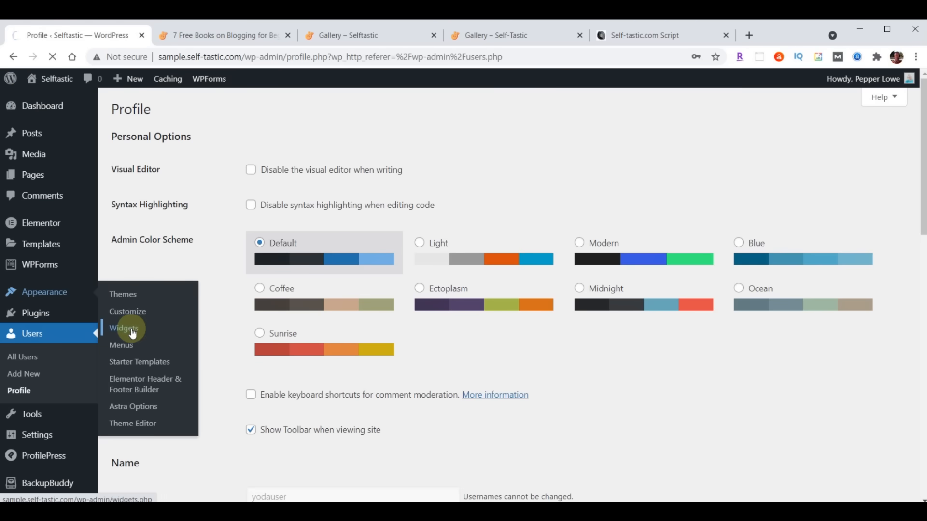
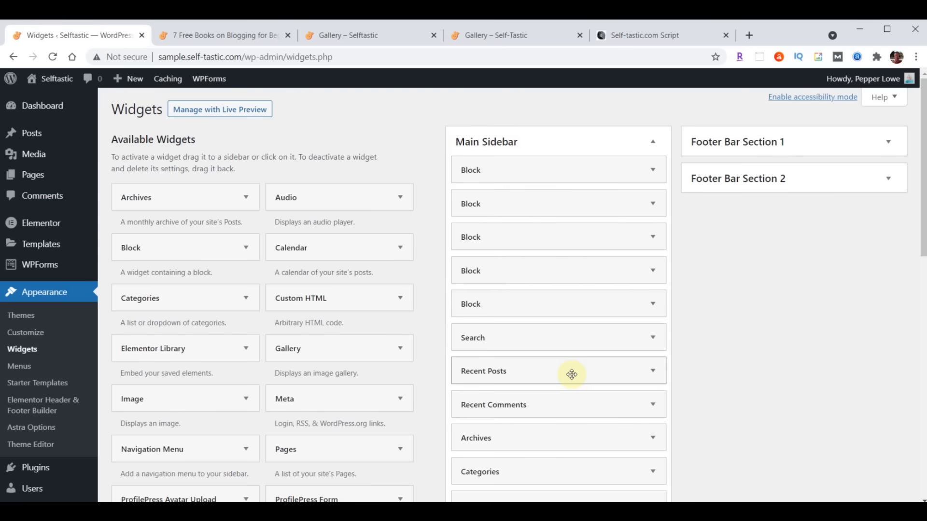
- Delete the Main Sidebar's Block widgets, leaving Search, Recent Posts, Recent Comments, Archives, Categories and Meta
left_click(655, 37)
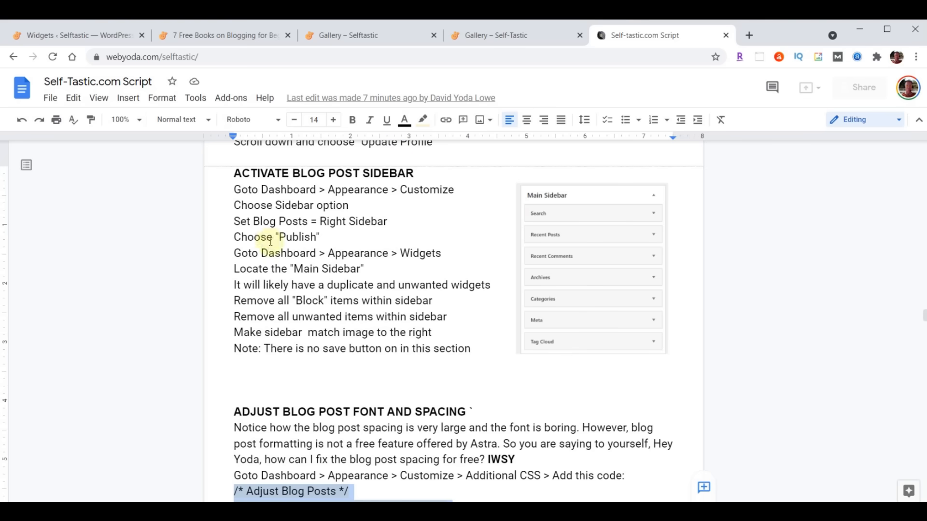
left_click(94, 36)
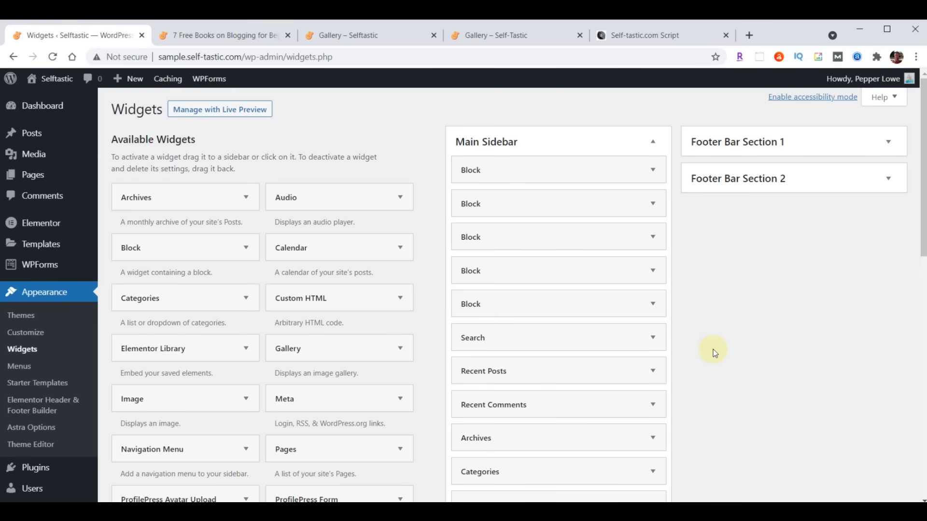
left_click(654, 171)
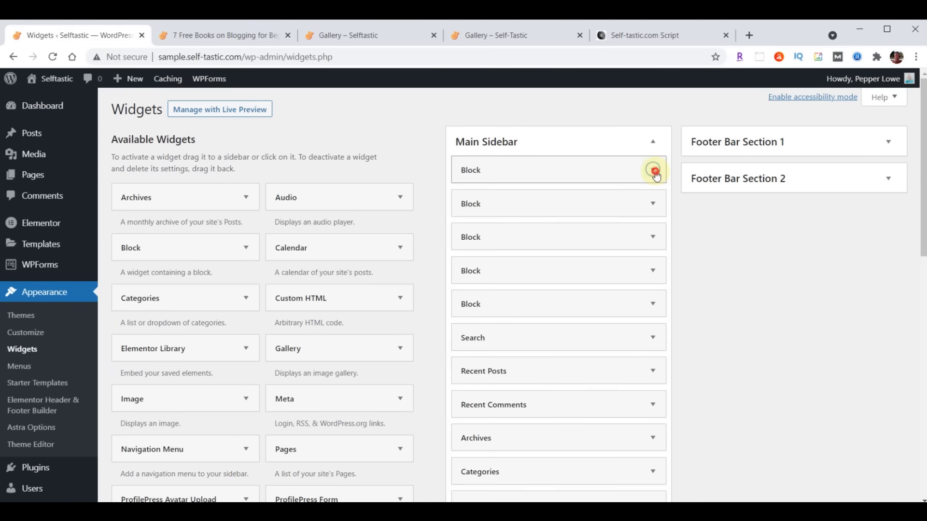
left_click(425, 299)
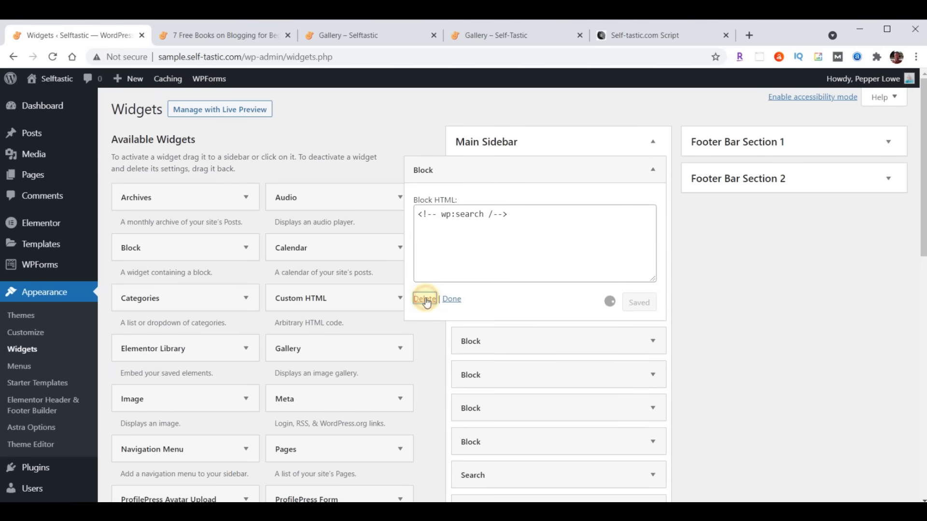
left_click(655, 170)
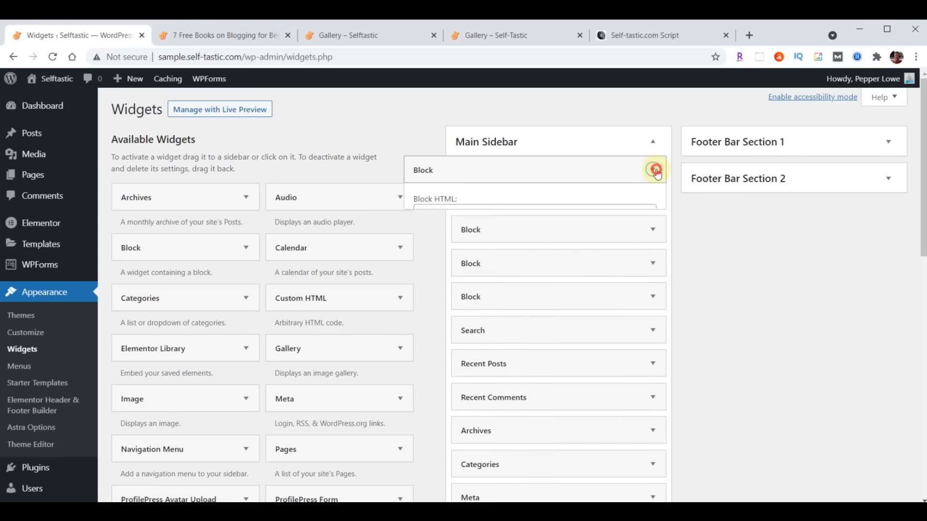
left_click(425, 300)
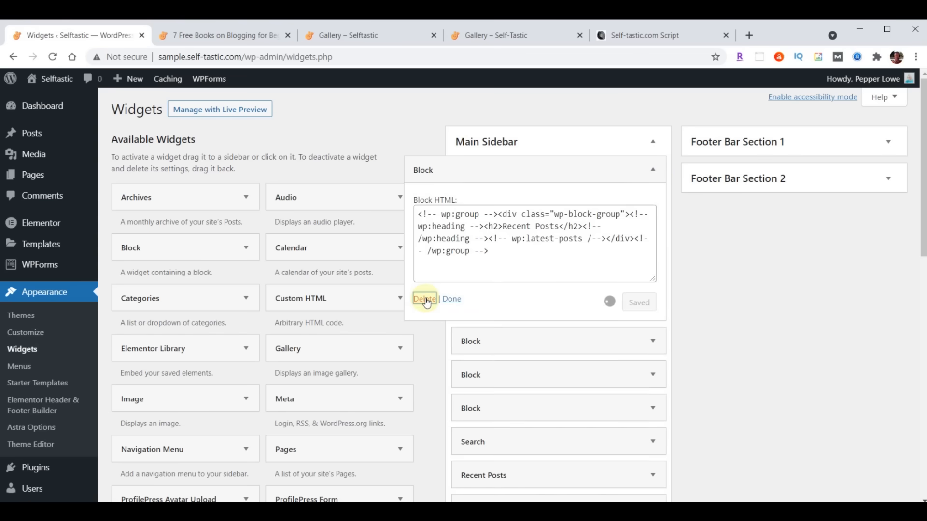
left_click(653, 170)
left_click(653, 169)
left_click(424, 299)
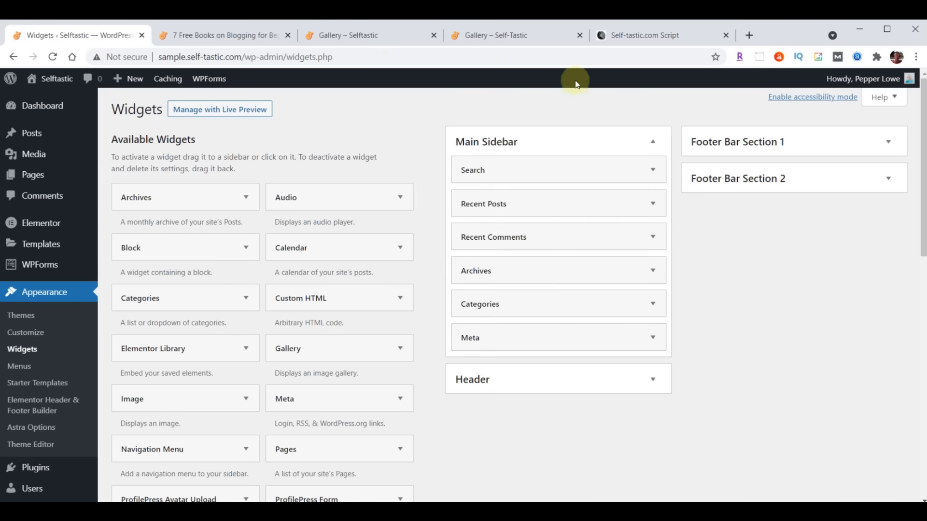
left_click(622, 39)
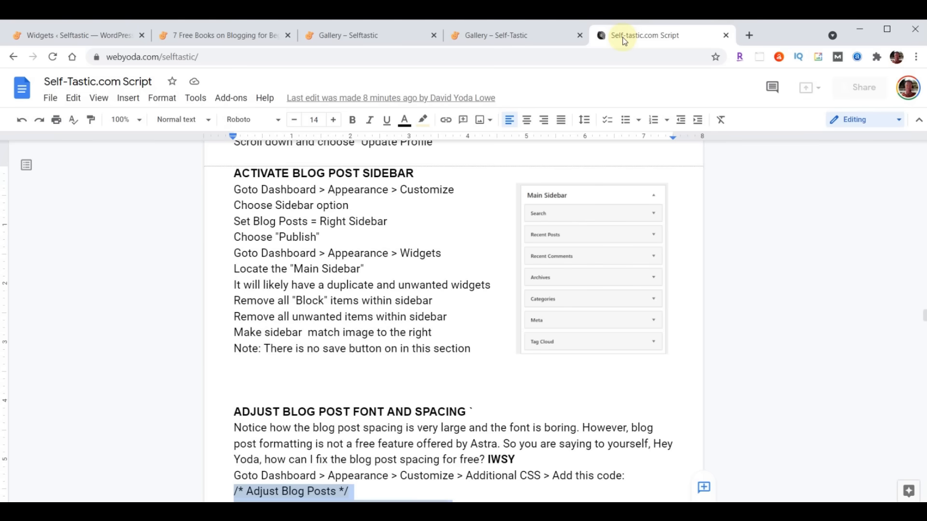
- Add a Tag Cloud widget to the Main Sidebar and place it directly below Meta
left_click(94, 36)
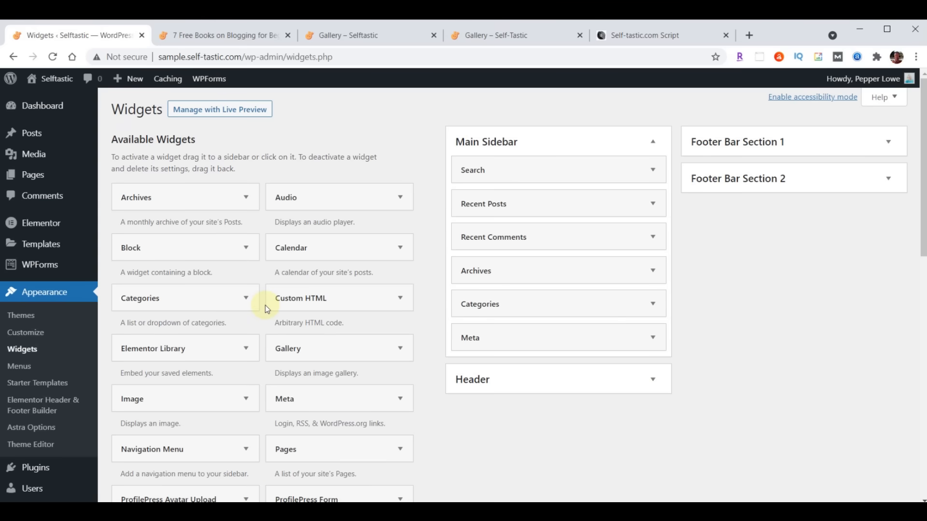
scroll(253, 311, "down", 4)
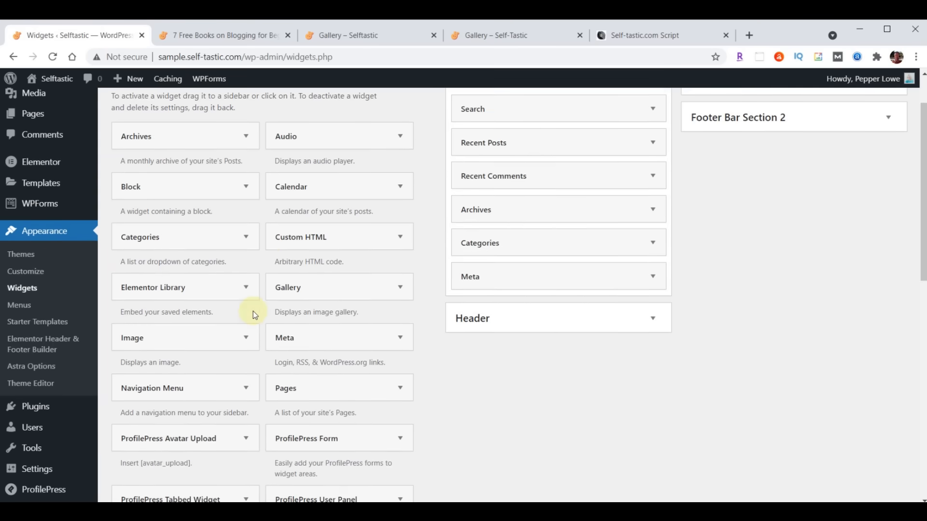
scroll(253, 311, "down", 4)
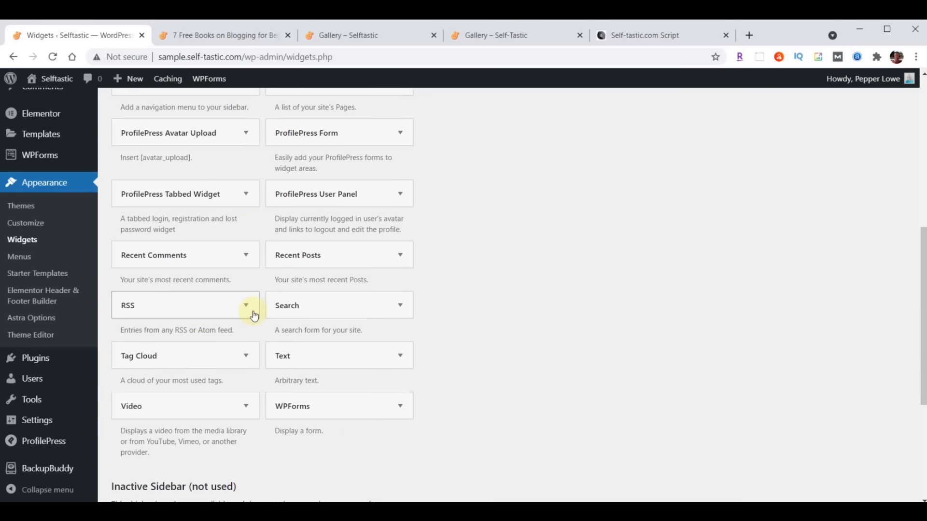
left_click(243, 362)
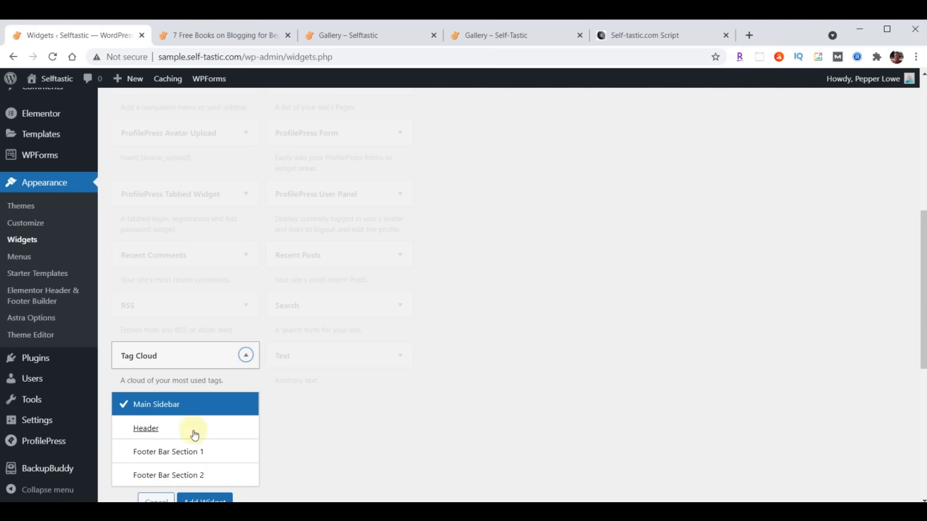
scroll(425, 375, "down", 1)
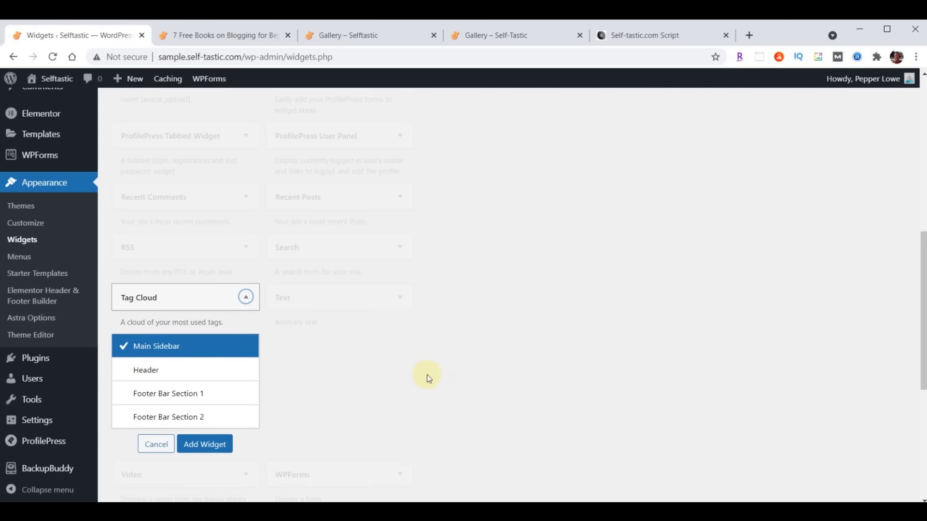
left_click(198, 443)
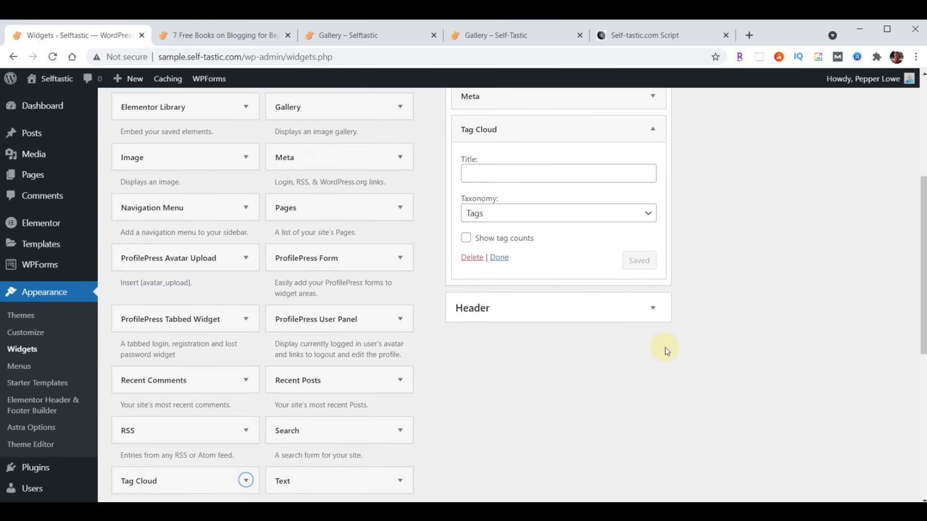
scroll(732, 381, "down", 1)
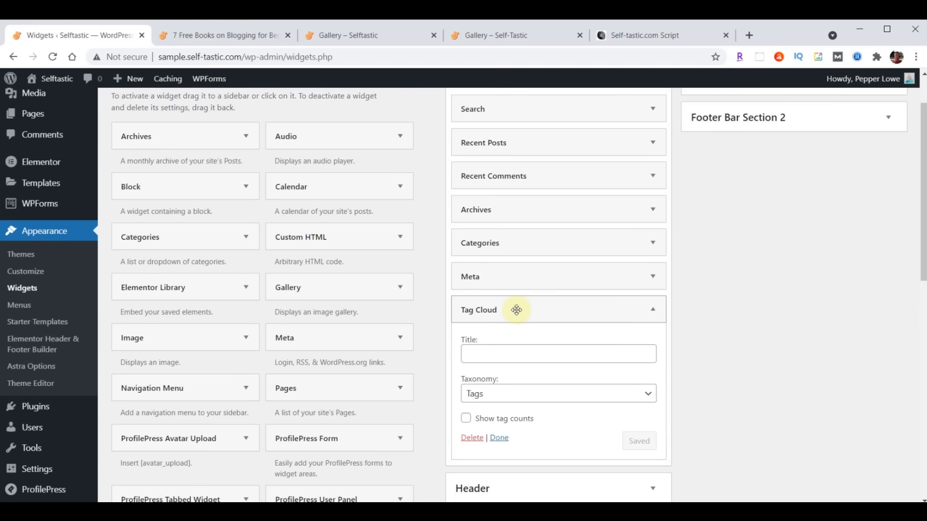
scroll(724, 327, "down", 1)
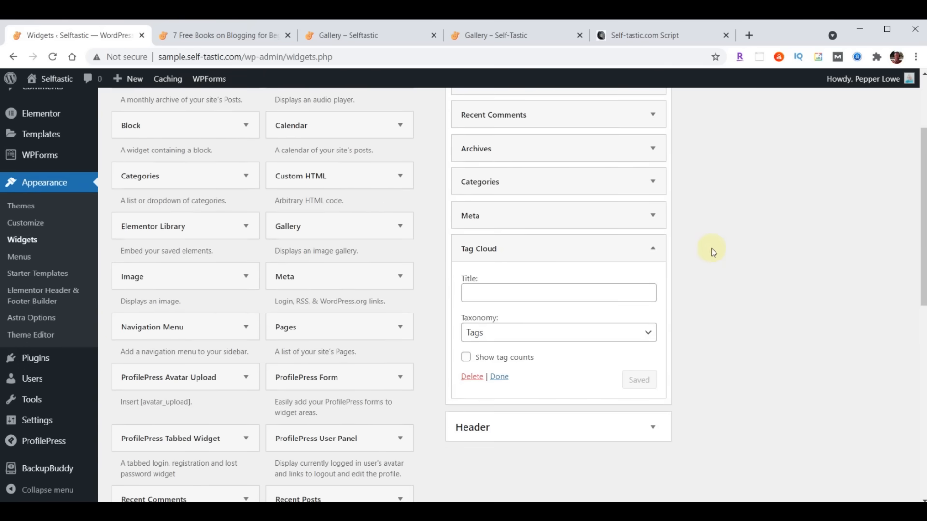
left_click(655, 249)
mouse_move(577, 249)
left_mouse_down()
mouse_move(573, 209)
mouse_move(572, 249)
left_mouse_up()
- Compare the sidebar with the script's reference image, then open the 7 Free Books on Blogging post
scroll(709, 401, "up", 3)
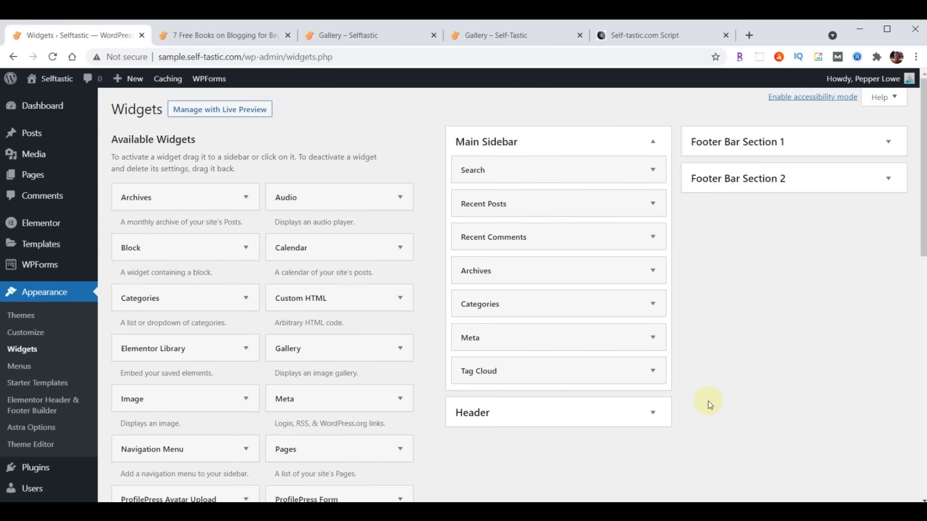
left_click(641, 44)
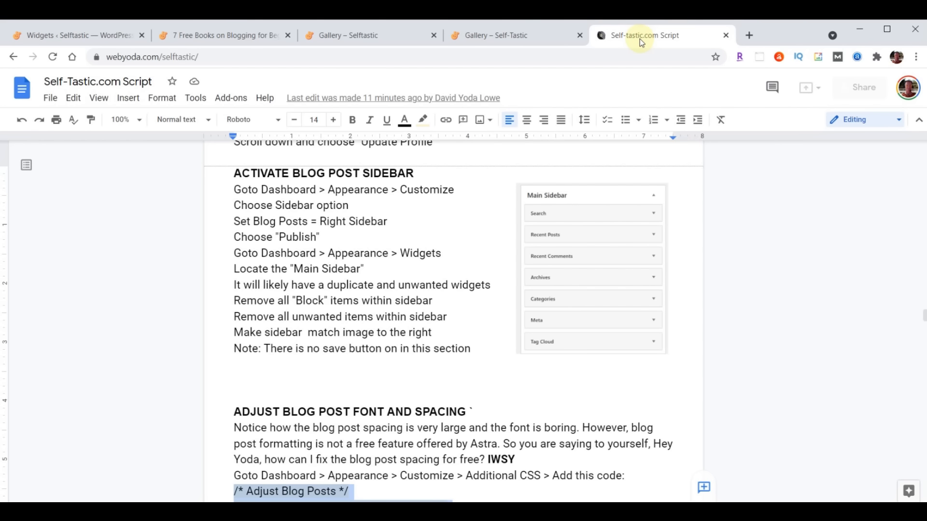
left_click(77, 35)
scroll(369, 402, "down", 5)
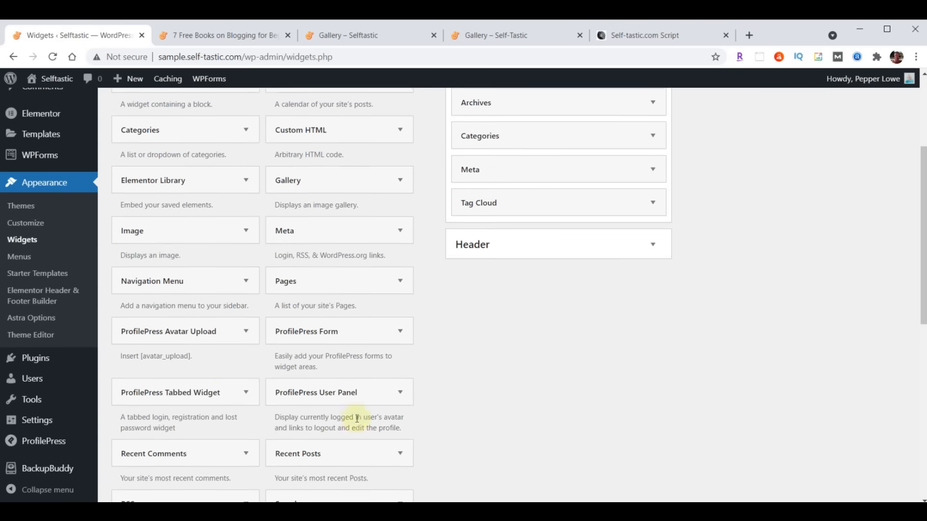
scroll(251, 384, "up", 5)
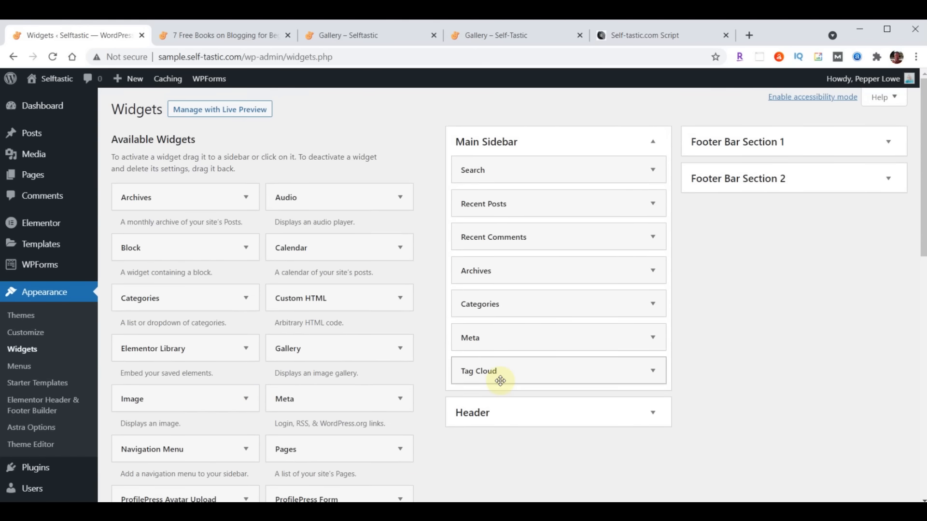
scroll(715, 347, "down", 12)
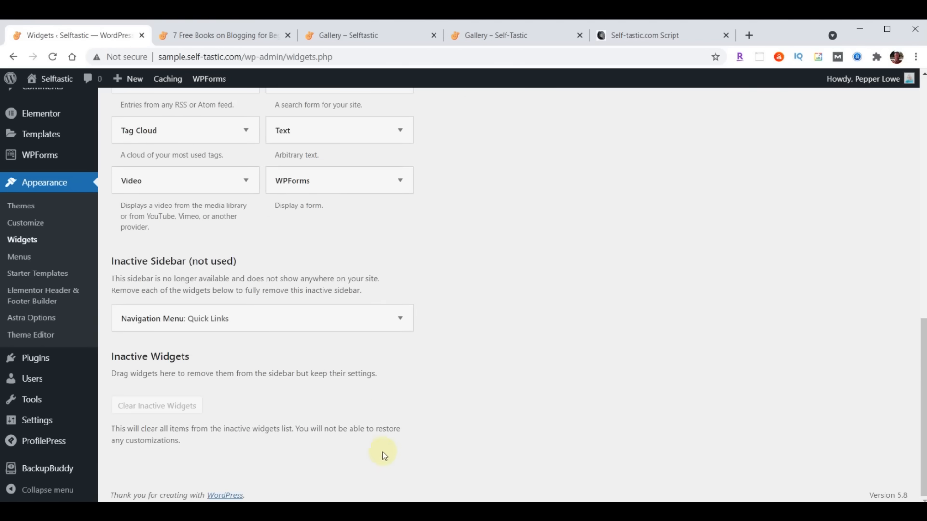
scroll(382, 452, "up", 12)
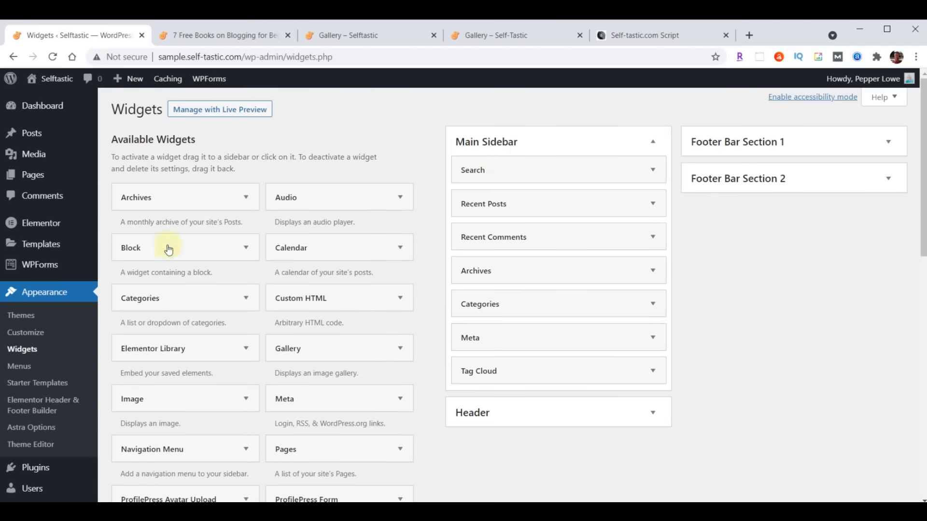
left_click(204, 38)
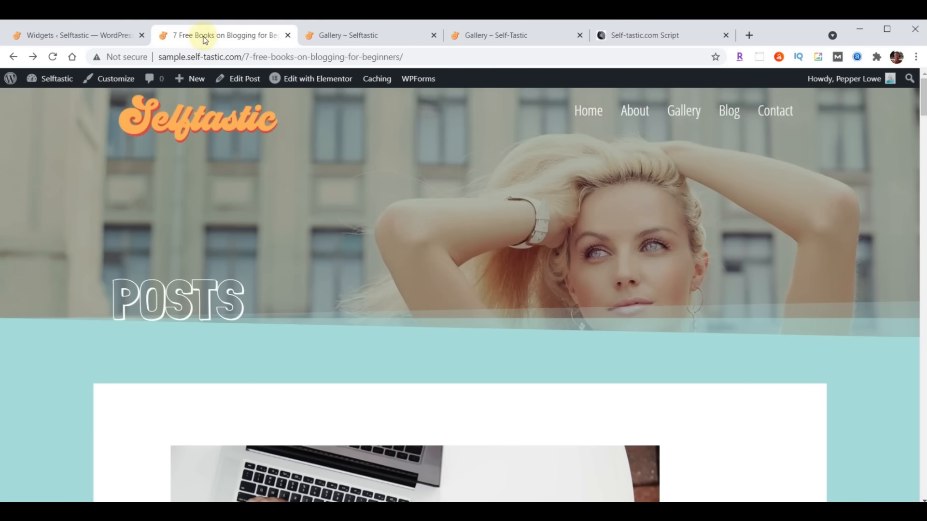
left_click(52, 57)
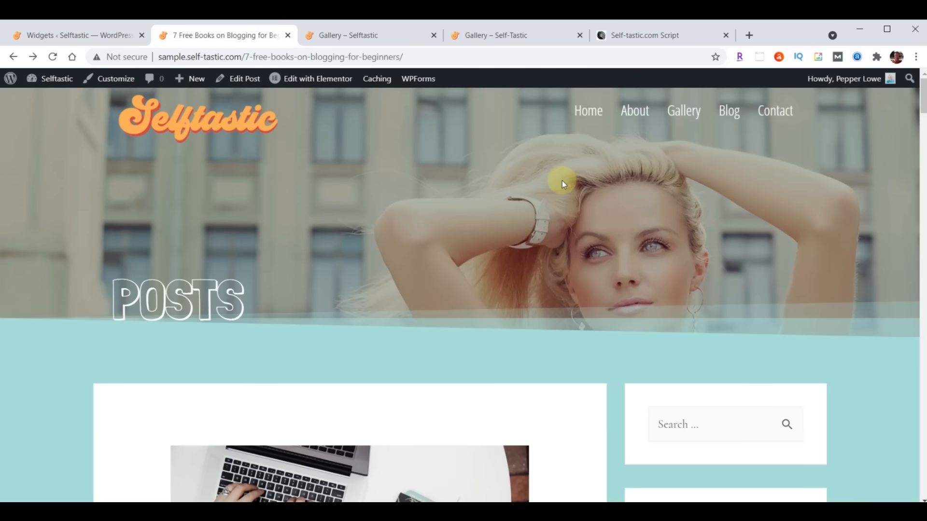
scroll(562, 181, "down", 4)
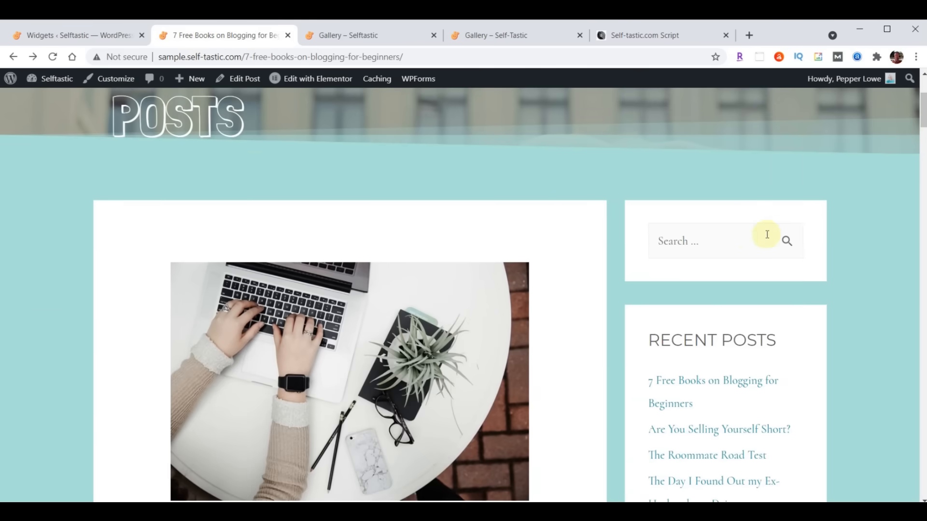
scroll(854, 223, "down", 4)
scroll(831, 198, "down", 4)
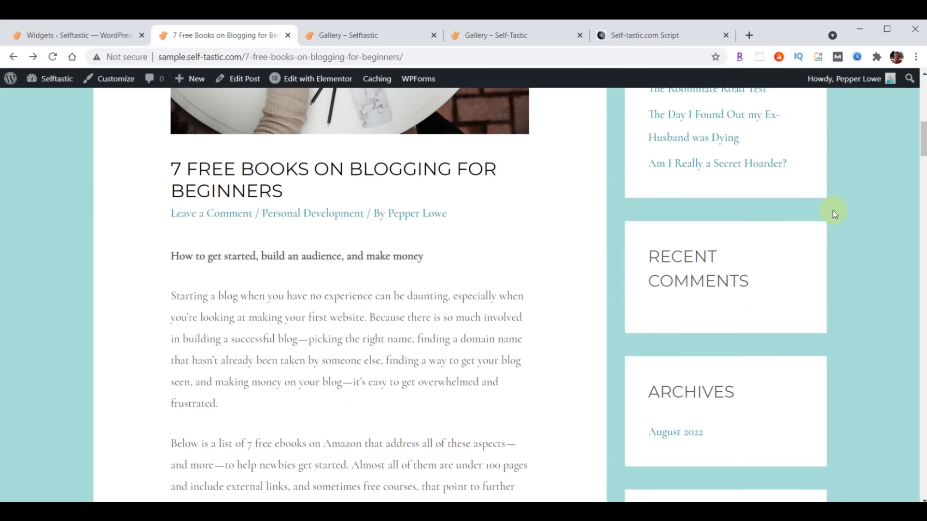
scroll(722, 208, "down", 3)
scroll(849, 204, "down", 5)
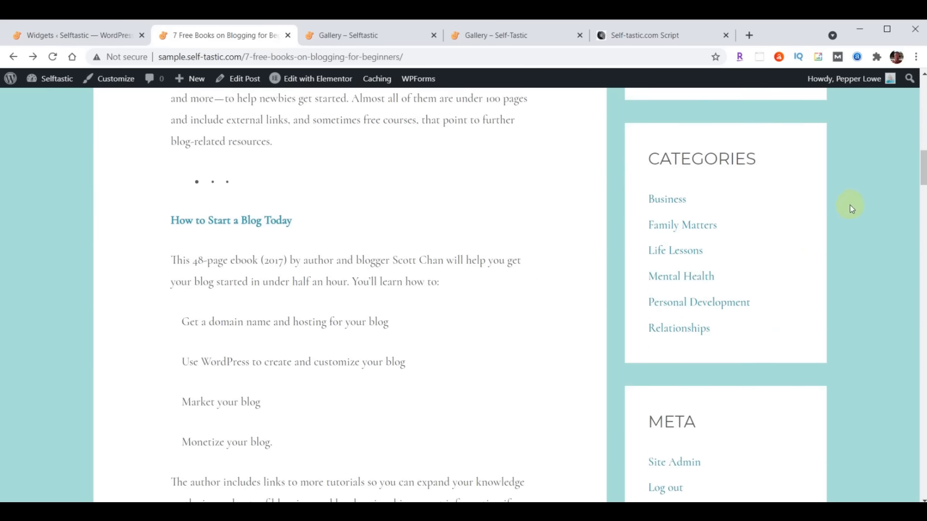
scroll(845, 236, "down", 1)
scroll(883, 215, "down", 3)
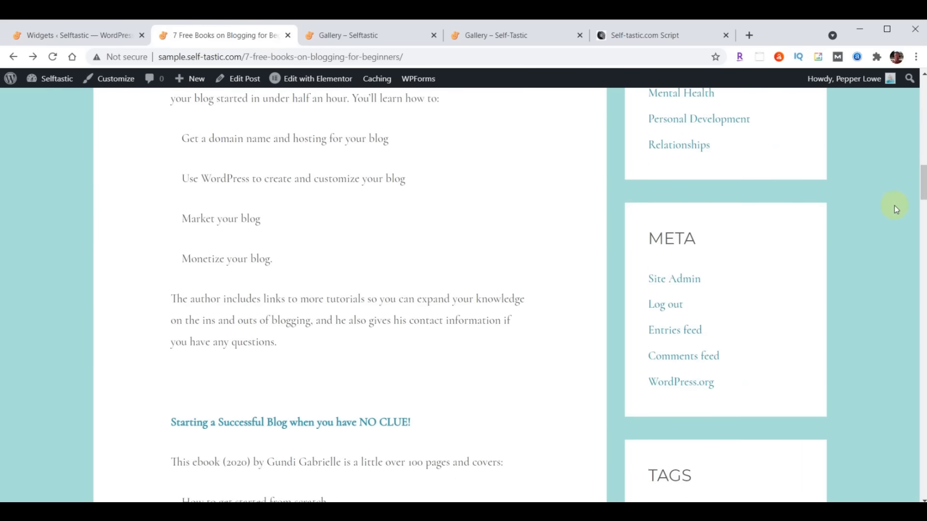
scroll(888, 213, "down", 6)
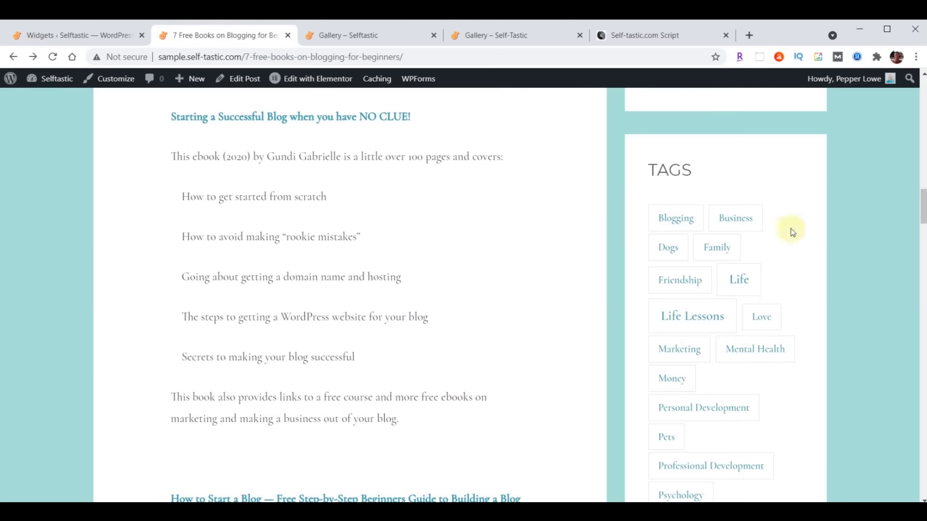
scroll(301, 253, "up", 20)
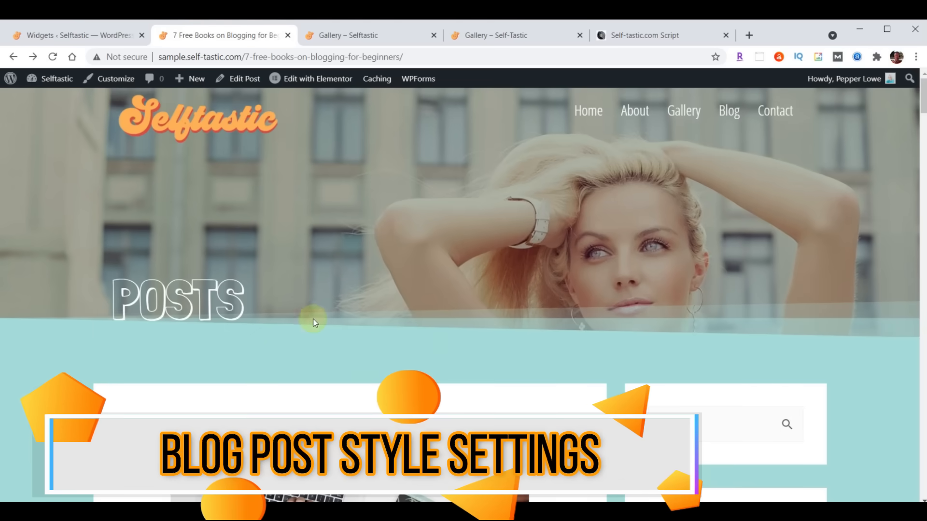
scroll(499, 203, "down", 6)
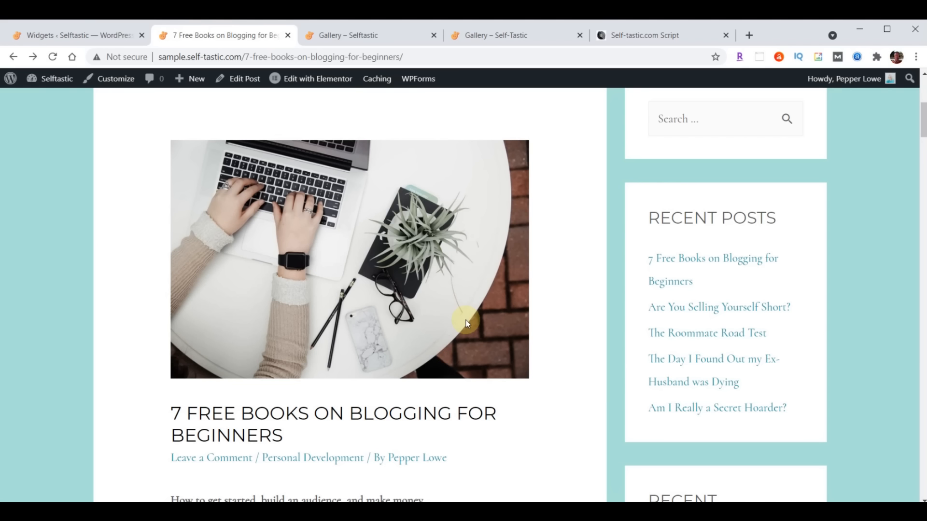
scroll(467, 323, "up", 1)
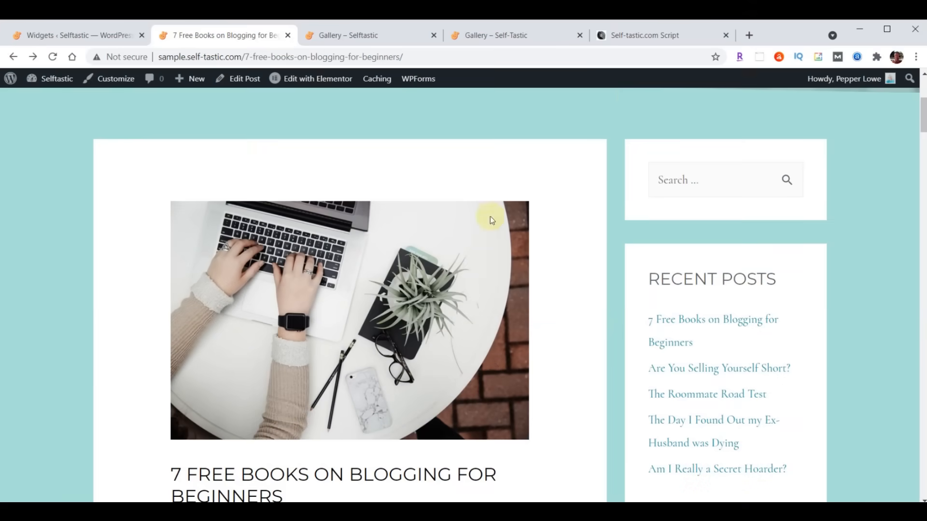
- Select the whole Adjust Blog Posts CSS block in the site script, then return to Widgets
left_click(636, 39)
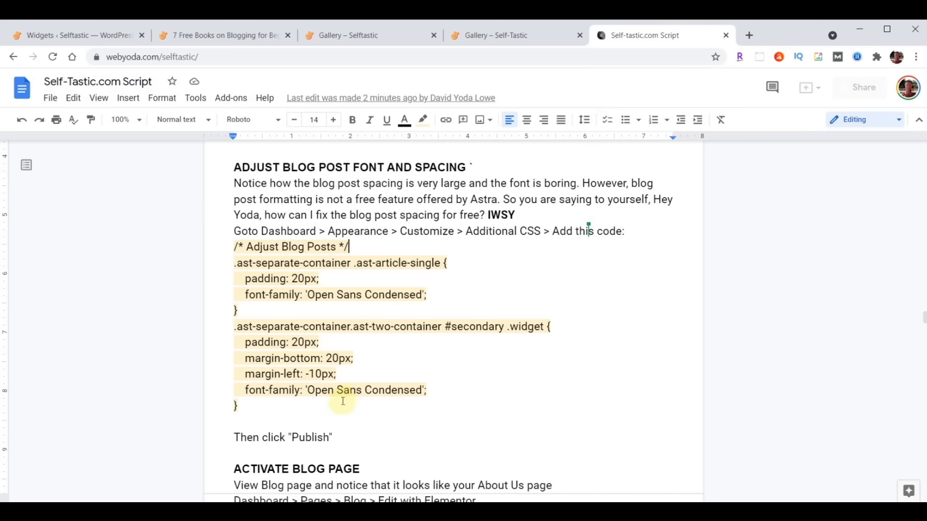
left_click_drag(234, 246, 455, 419)
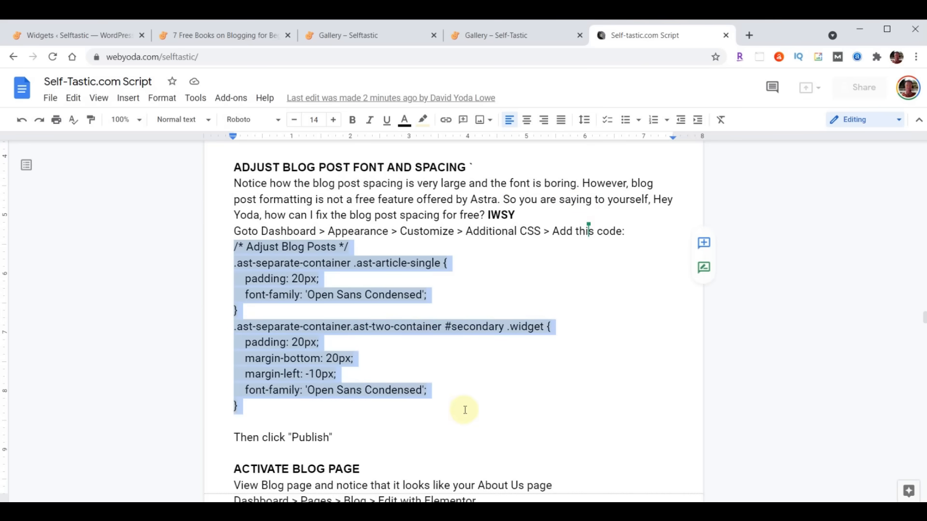
left_click(229, 255)
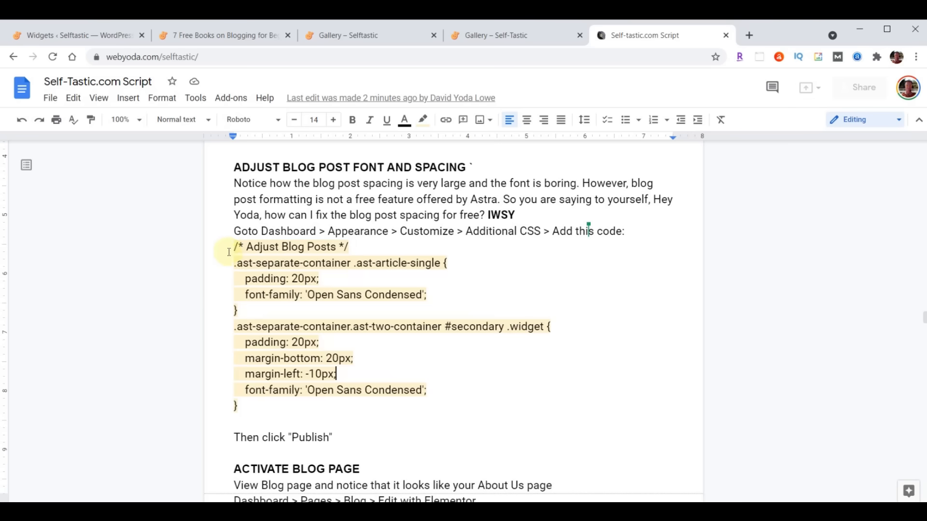
left_click_drag(230, 246, 465, 401)
key("ctrl+c")
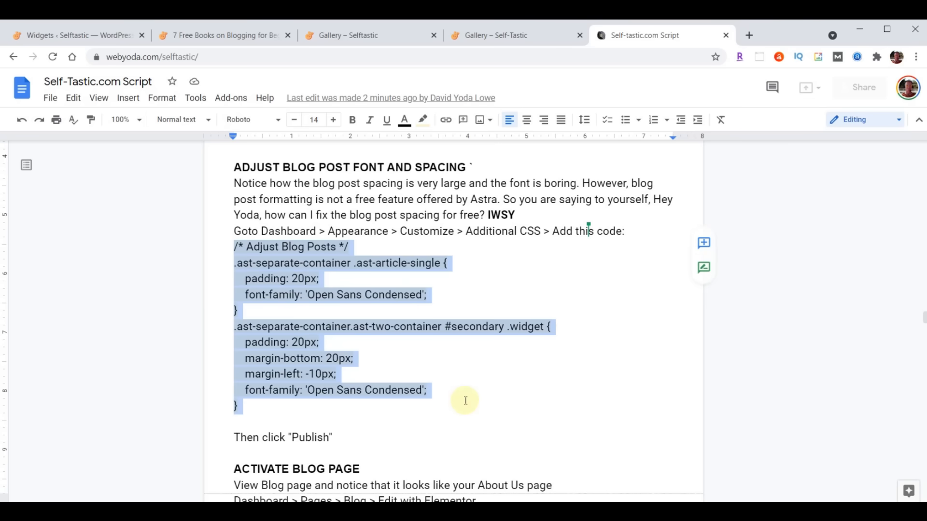
left_click(64, 38)
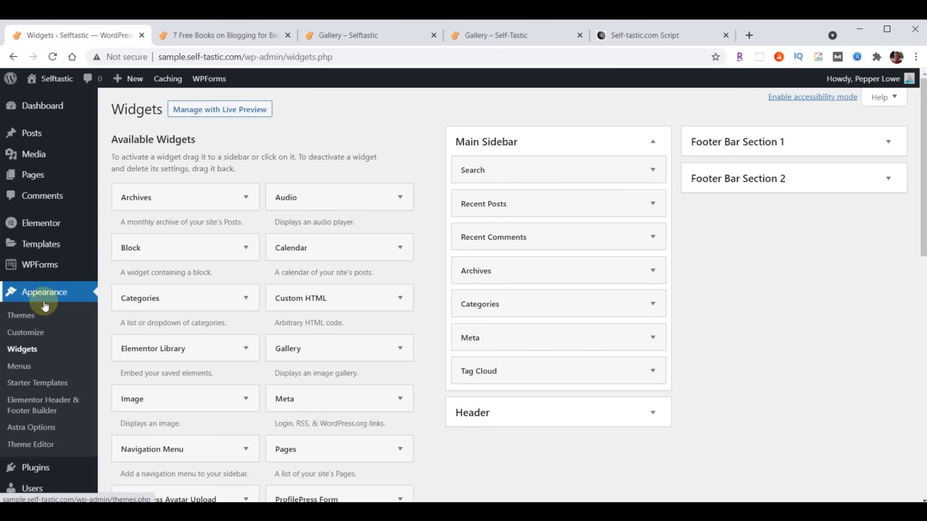
- Paste the blog post CSS into the Customizer's Additional CSS and publish it
left_click(27, 335)
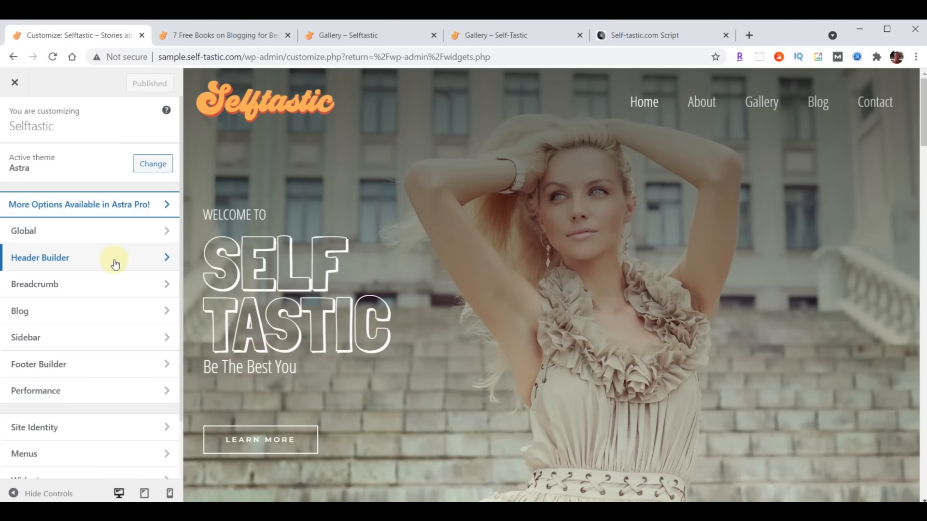
scroll(115, 263, "down", 2)
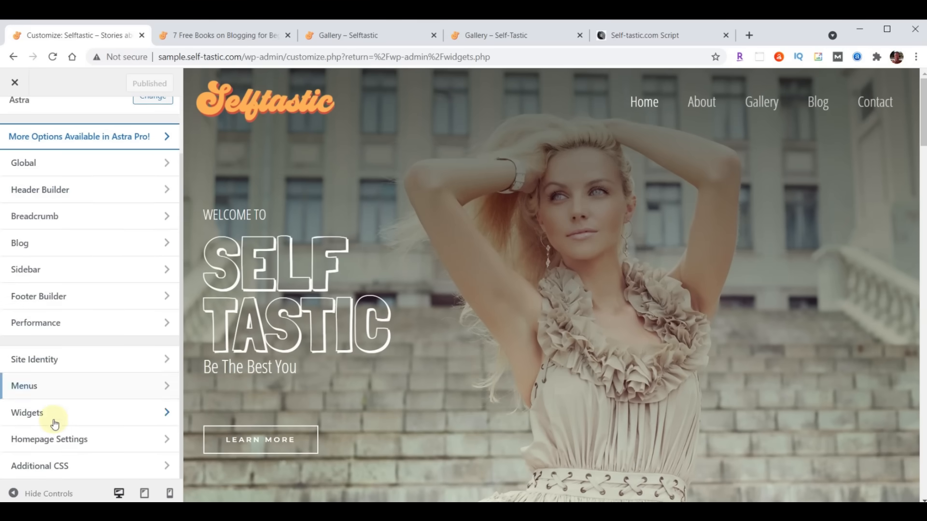
left_click(82, 469)
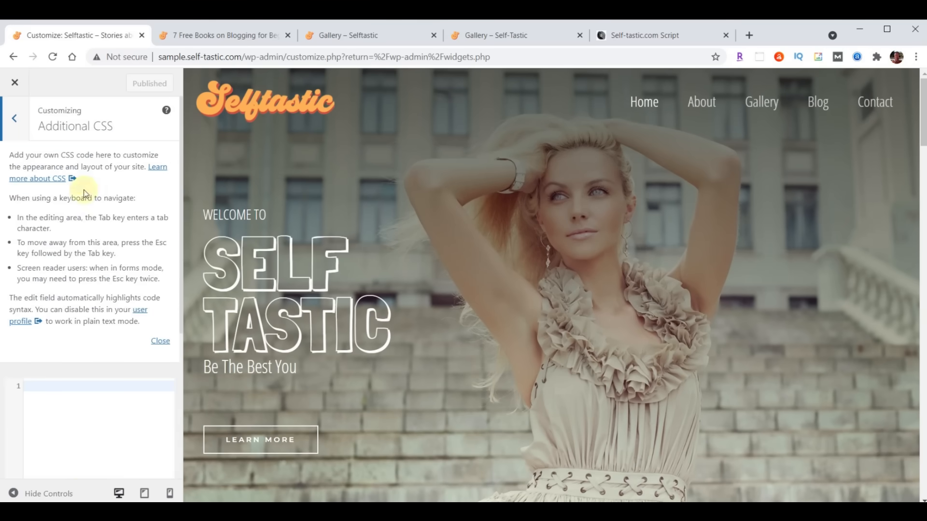
left_click(164, 344)
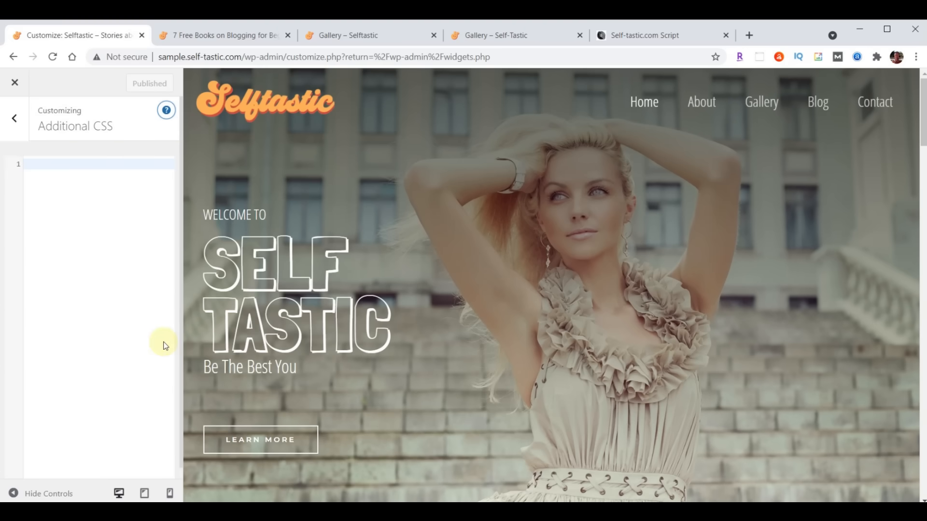
left_click(78, 167)
key("ctrl+v")
left_click(131, 83)
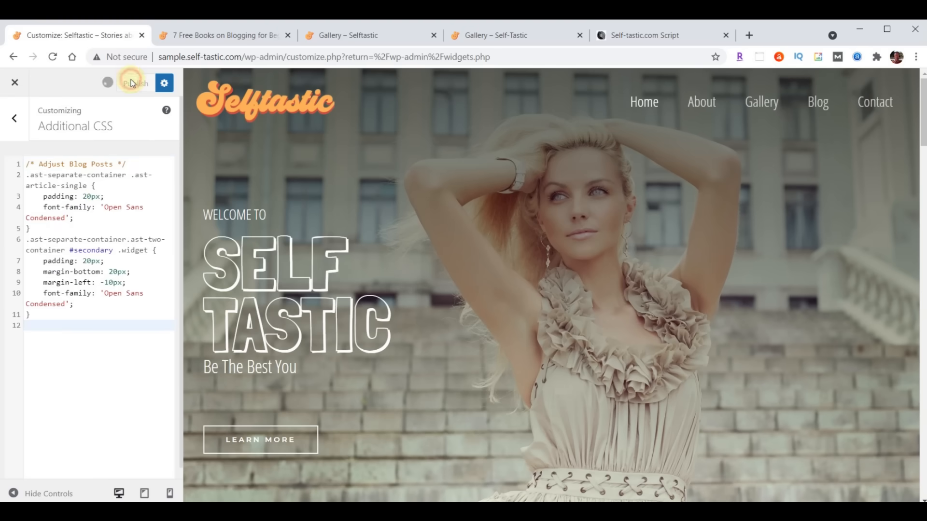
- Reload the 7 Free Books post to check the new styling, then open the Blog page
left_click(225, 36)
scroll(782, 227, "down", 10)
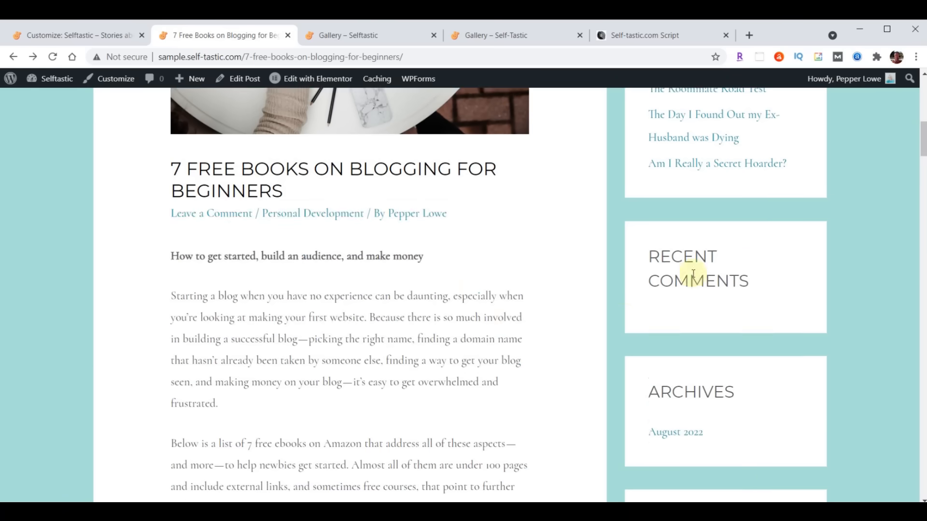
scroll(618, 315, "up", 6)
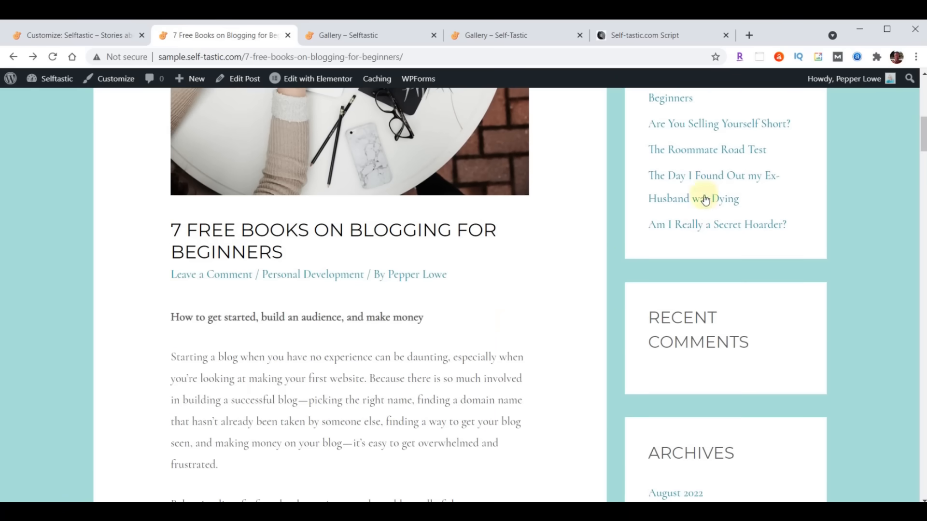
scroll(548, 290, "up", 4)
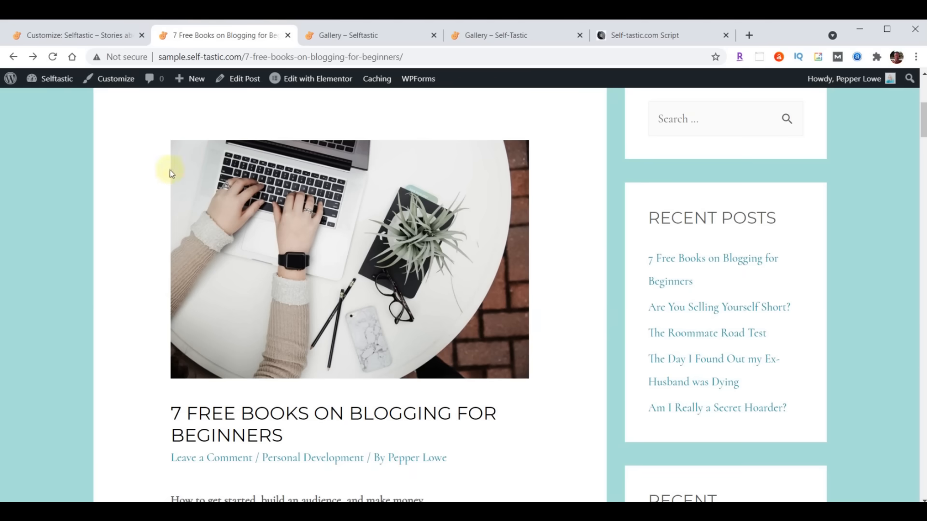
left_click(53, 56)
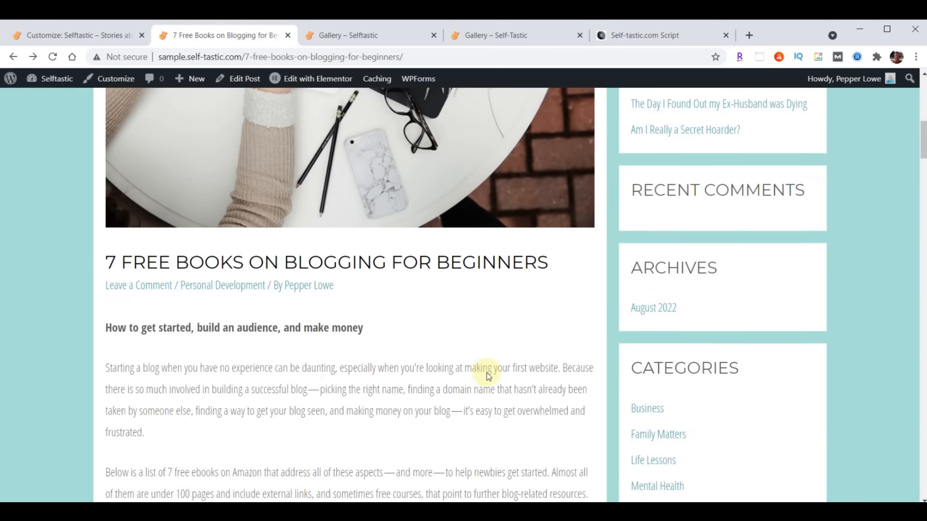
scroll(487, 373, "down", 20)
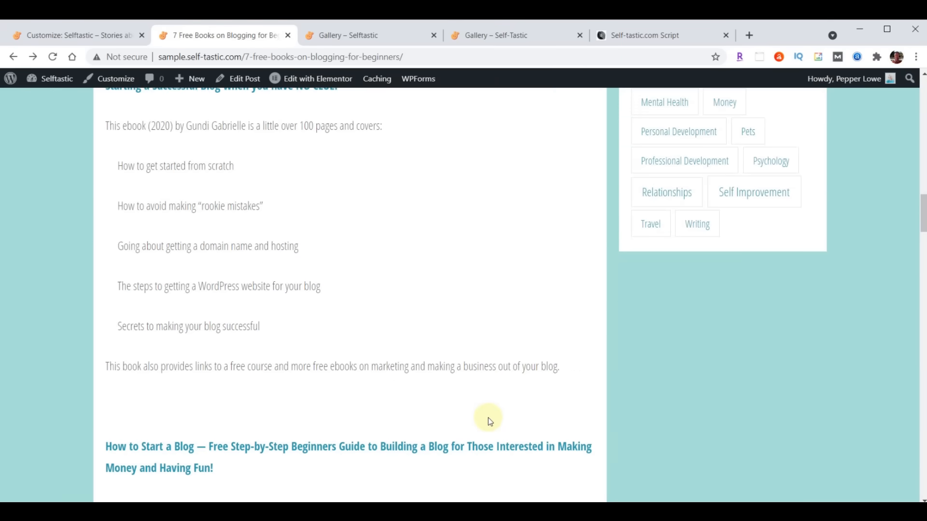
scroll(488, 418, "up", 20)
scroll(491, 431, "up", 3)
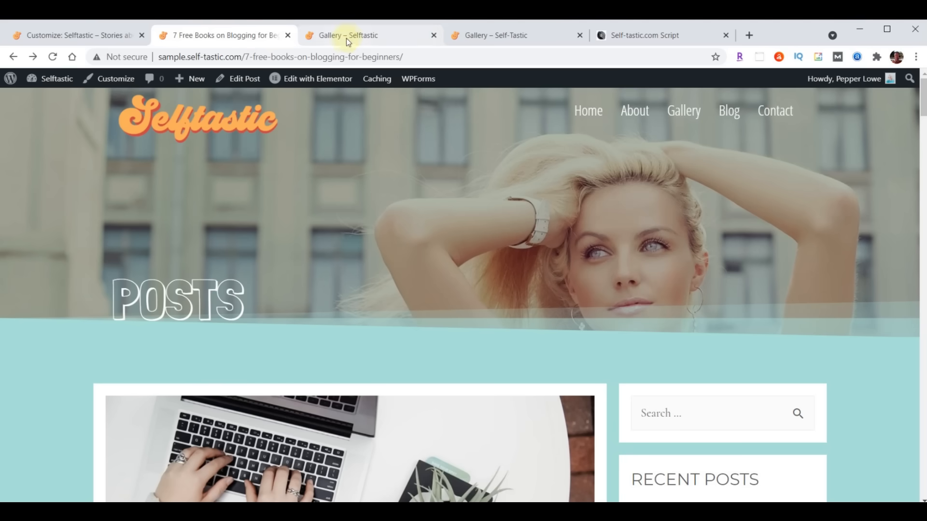
left_click(434, 35)
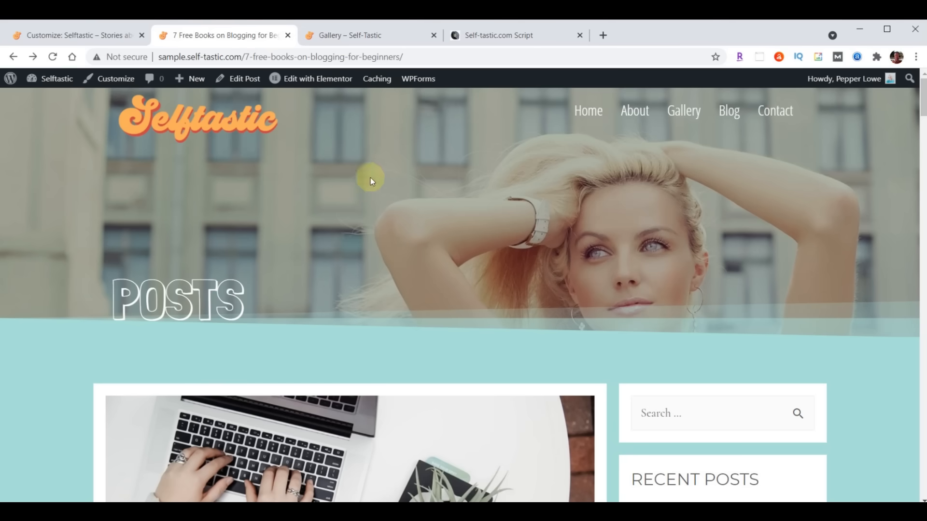
left_click(727, 110)
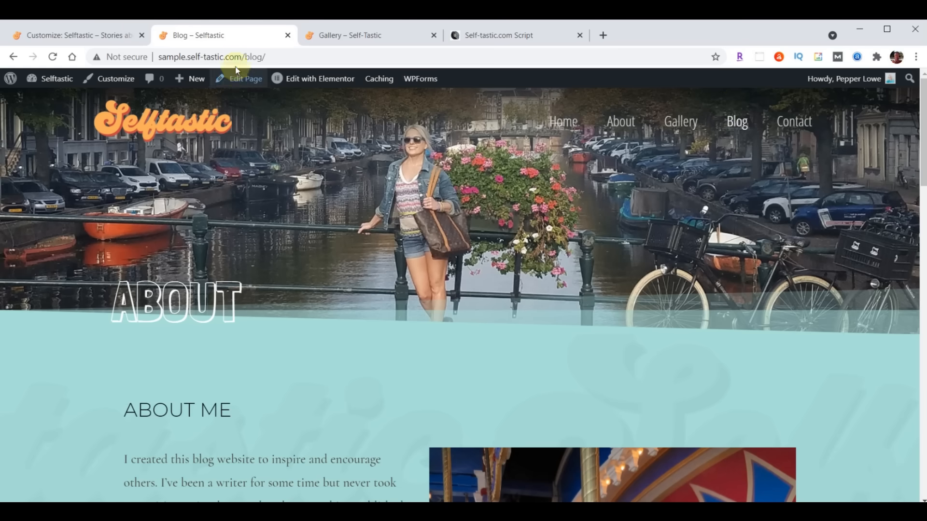
- Delete the ABOUT hero section from the Blog page in Elementor and save the page
left_click(63, 37)
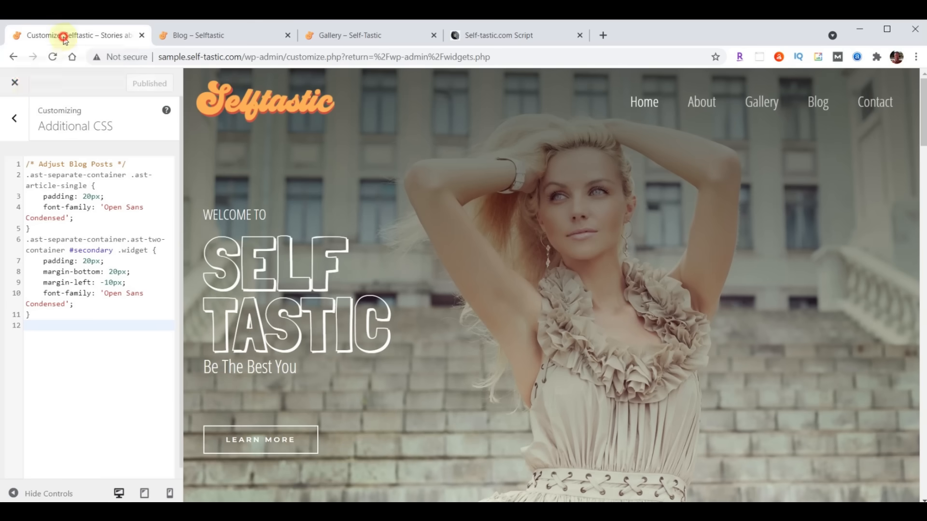
left_click(15, 85)
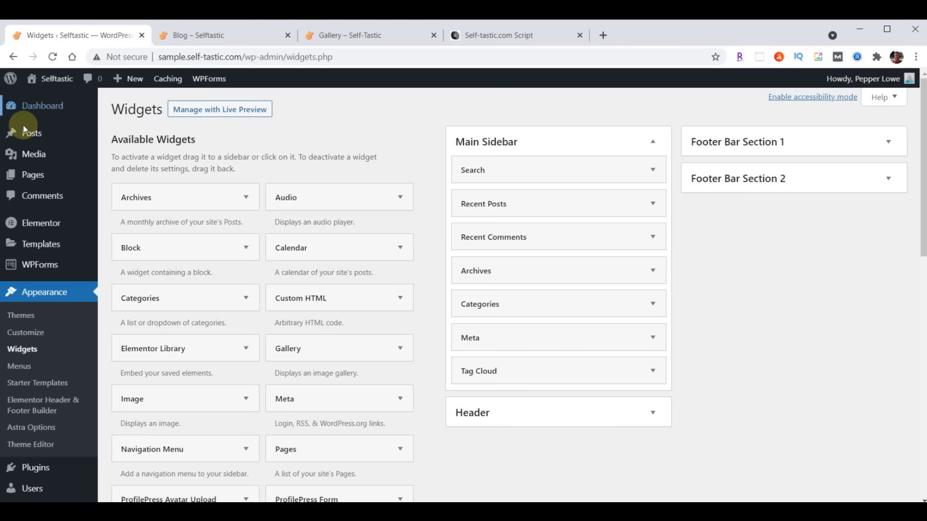
mouse_move(34, 180)
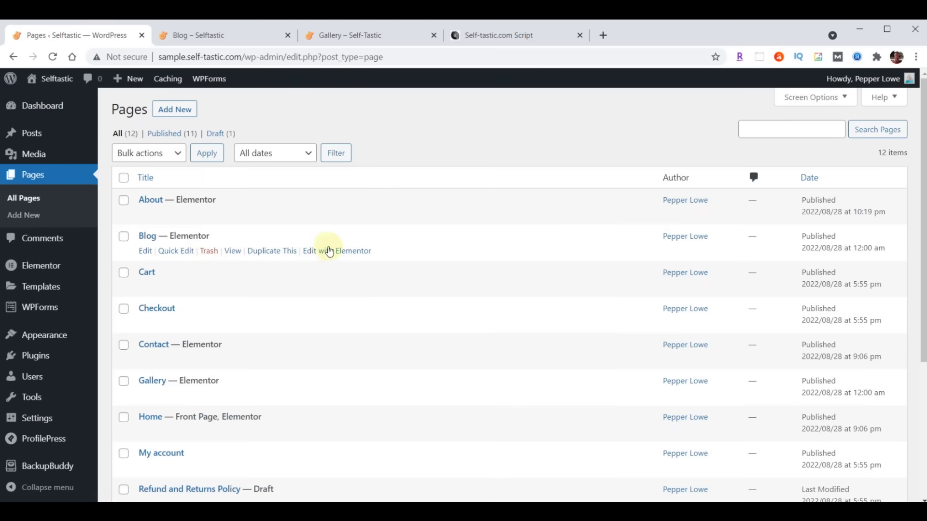
left_click(346, 252)
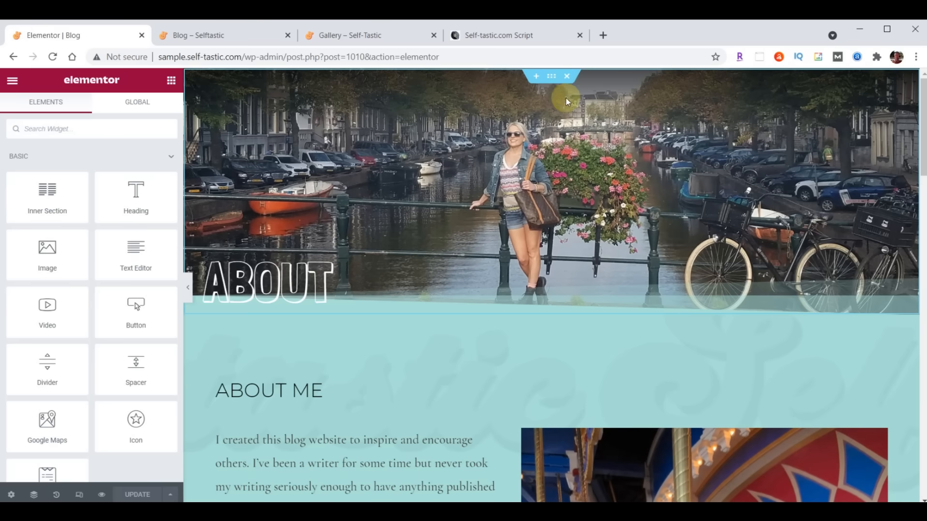
left_click(568, 76)
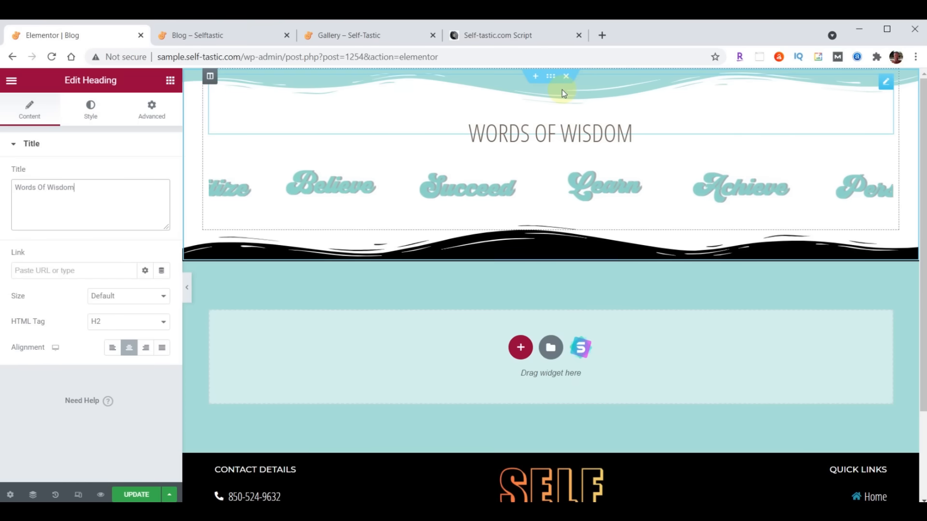
left_click(137, 495)
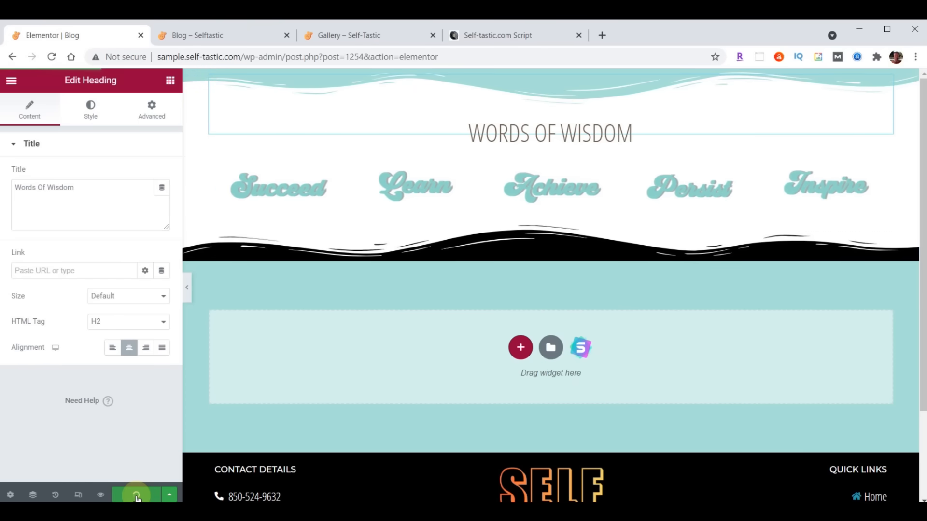
- Exit Elementor to the dashboard and go to Appearance > Customize
left_click(11, 80)
left_click(113, 295)
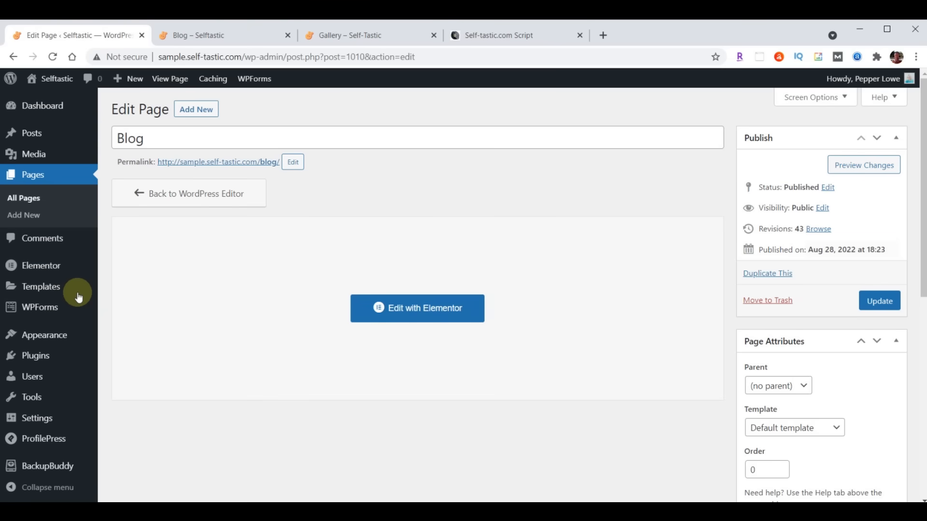
mouse_move(48, 340)
left_click(121, 358)
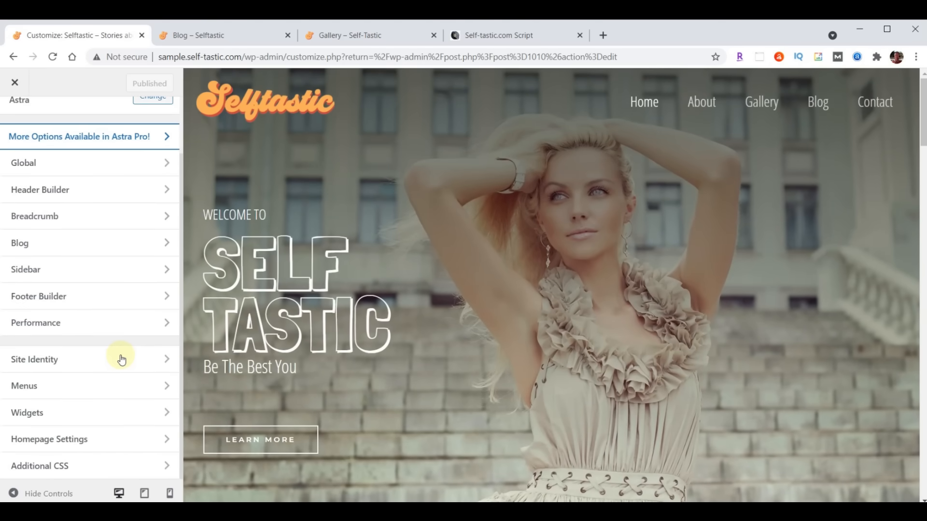
- Set Blog as the posts page in Homepage Settings, publish, and review the Blog page
left_click(53, 441)
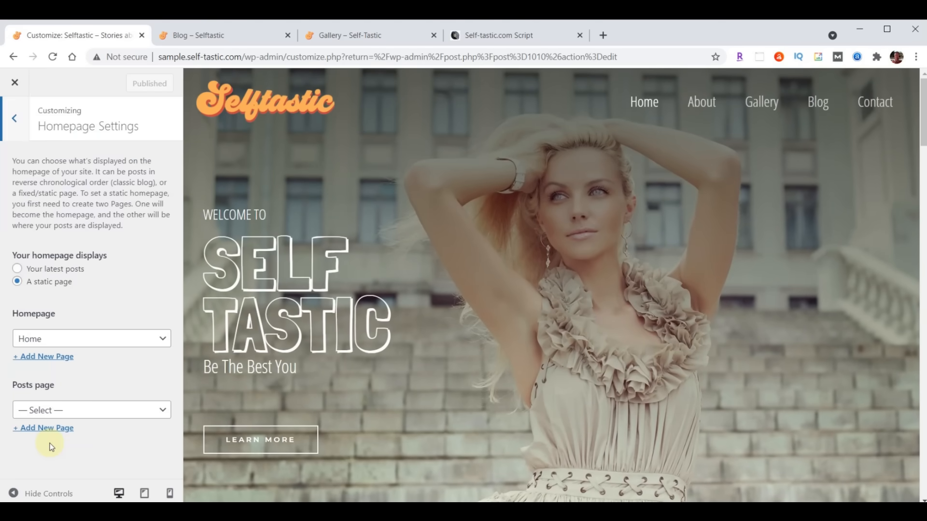
left_click(53, 411)
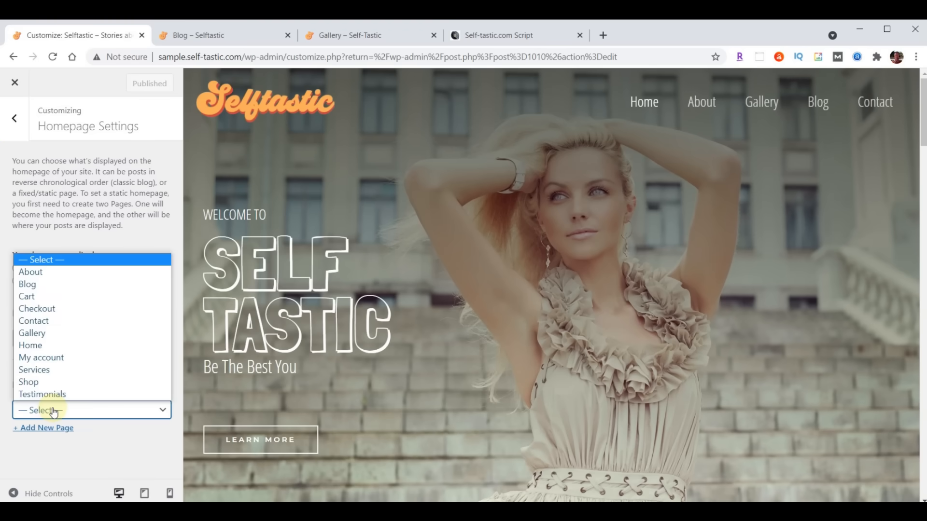
left_click(48, 284)
left_click(129, 86)
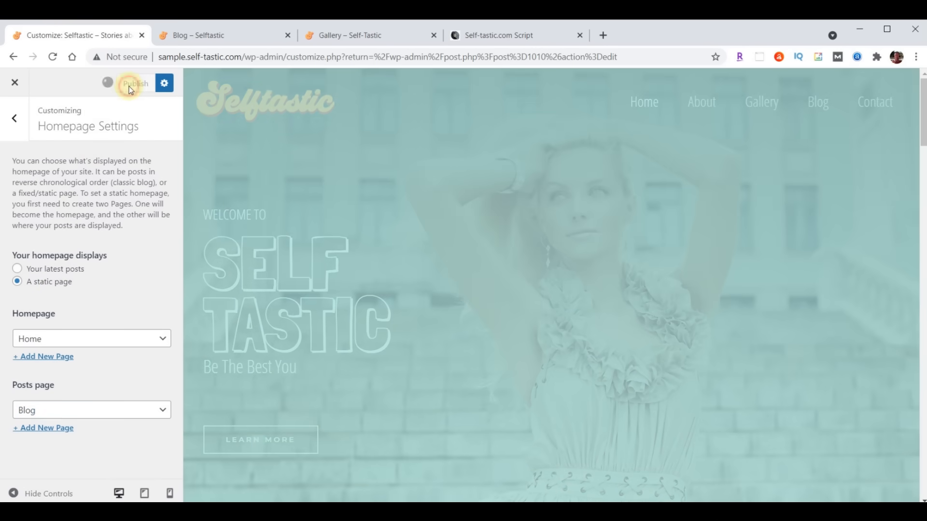
left_click(217, 38)
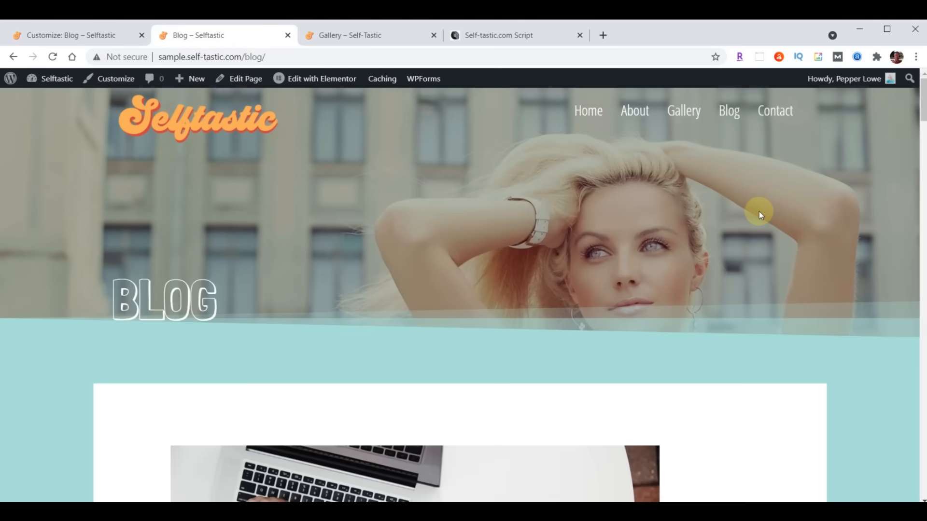
scroll(734, 212, "down", 15)
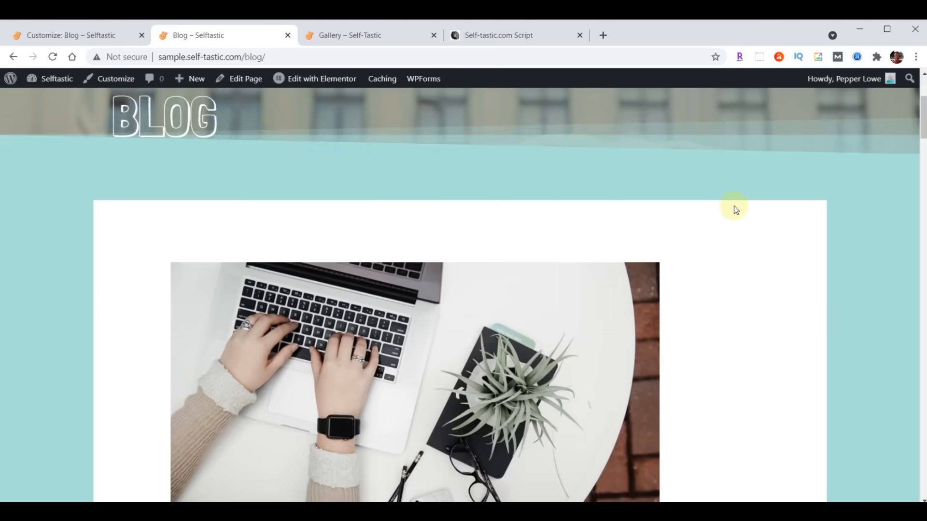
scroll(735, 220, "down", 15)
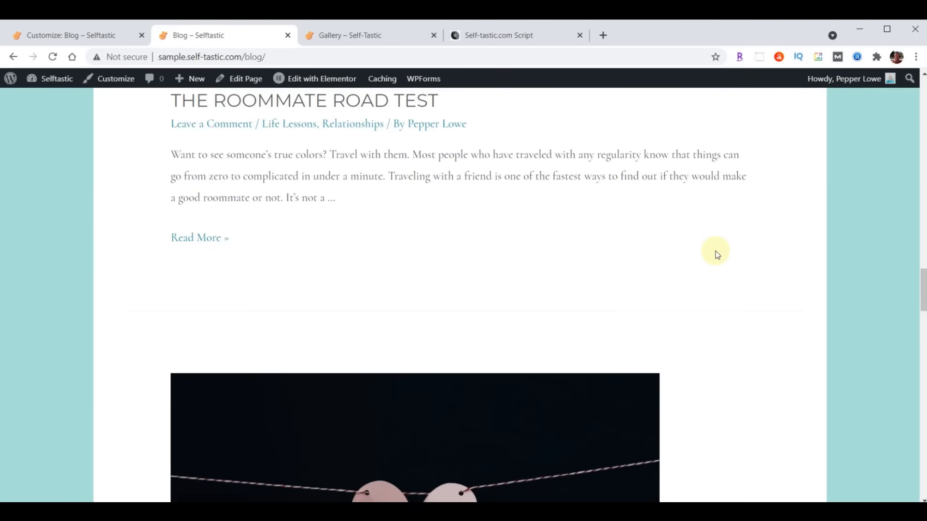
scroll(716, 258, "down", 7)
scroll(685, 286, "up", 11)
scroll(684, 286, "up", 15)
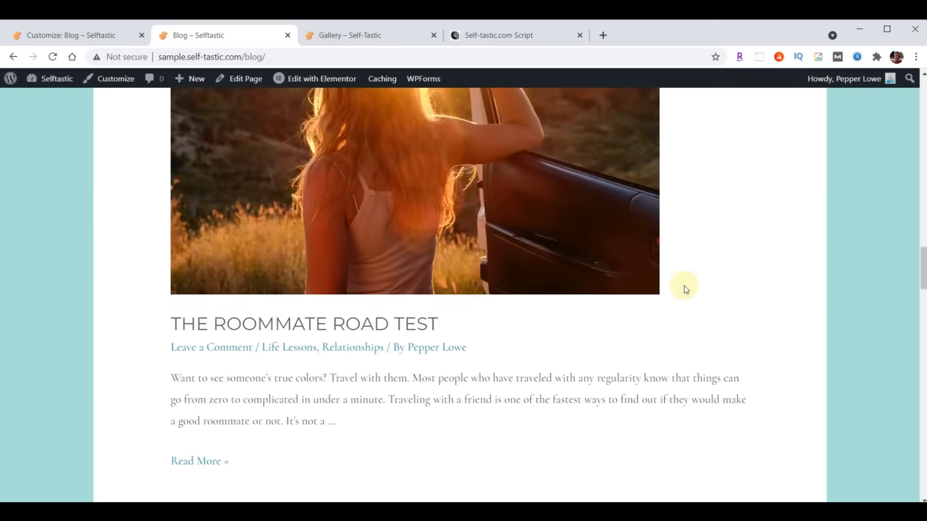
scroll(685, 286, "up", 15)
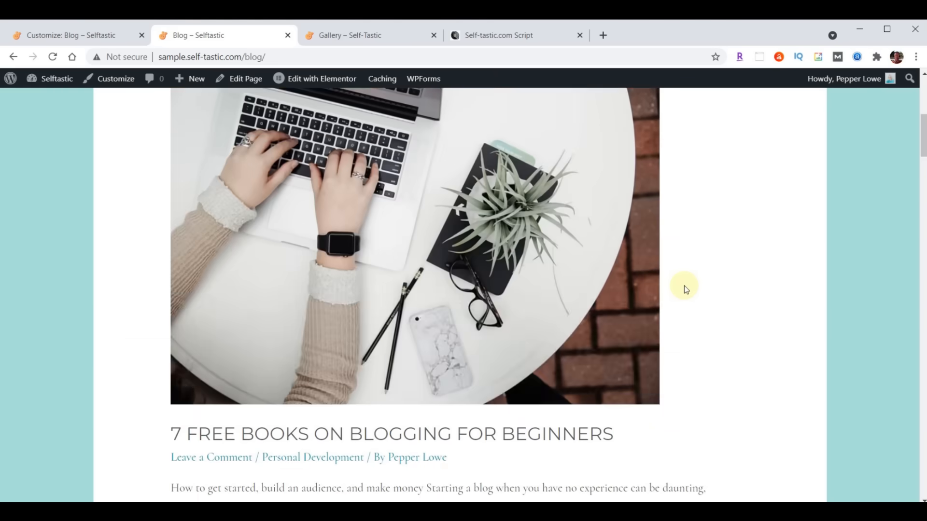
scroll(684, 286, "down", 12)
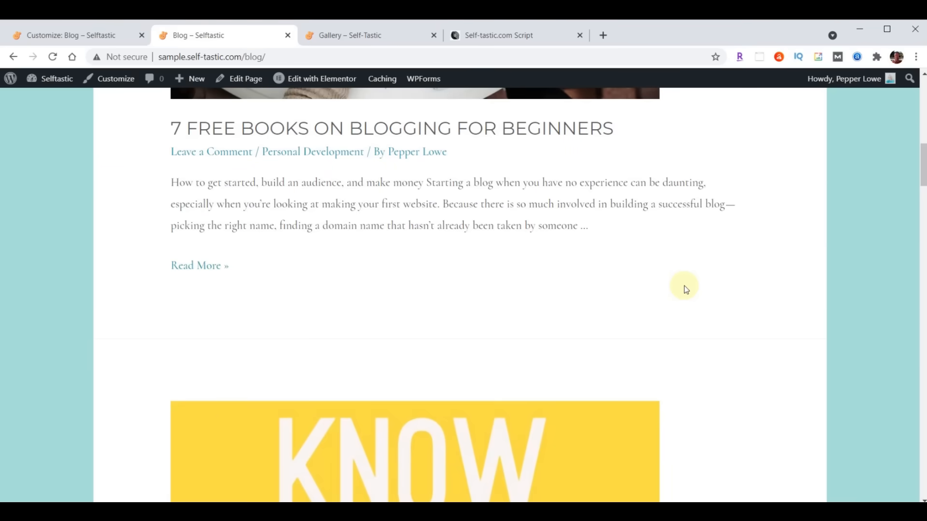
scroll(685, 286, "up", 12)
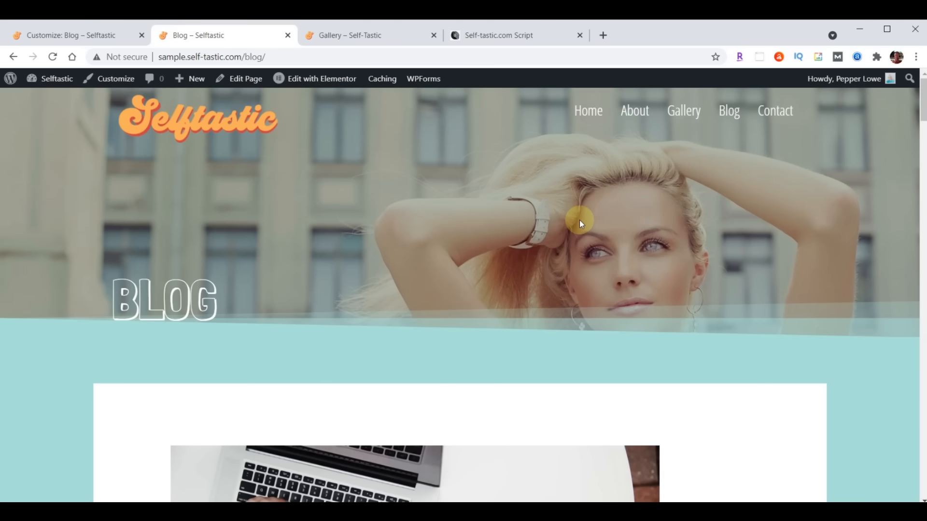
- Reset the posts page to '— Select —', publish, and close the Customizer
left_click(49, 35)
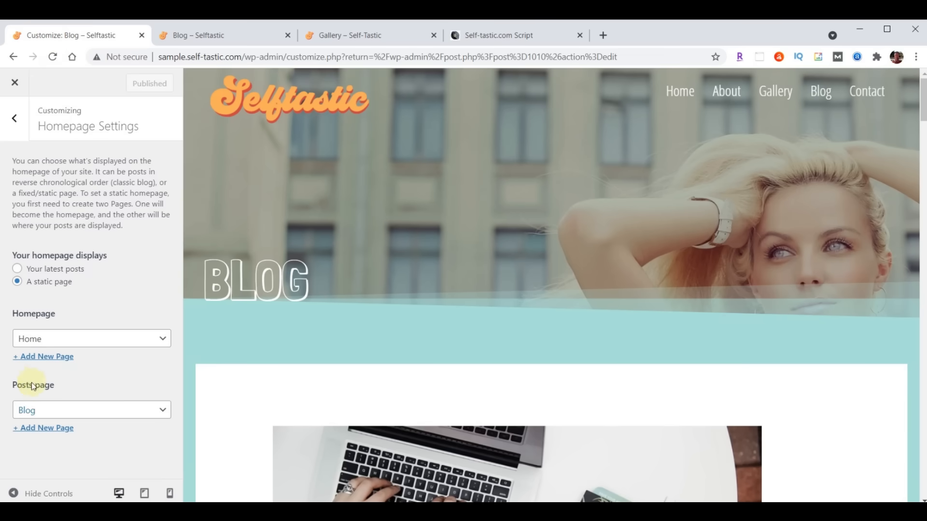
left_click(87, 412)
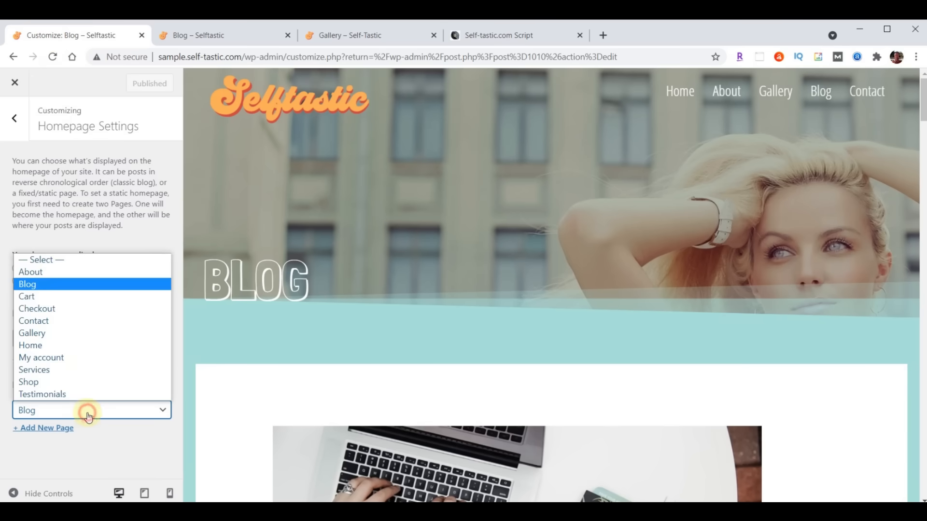
left_click(56, 261)
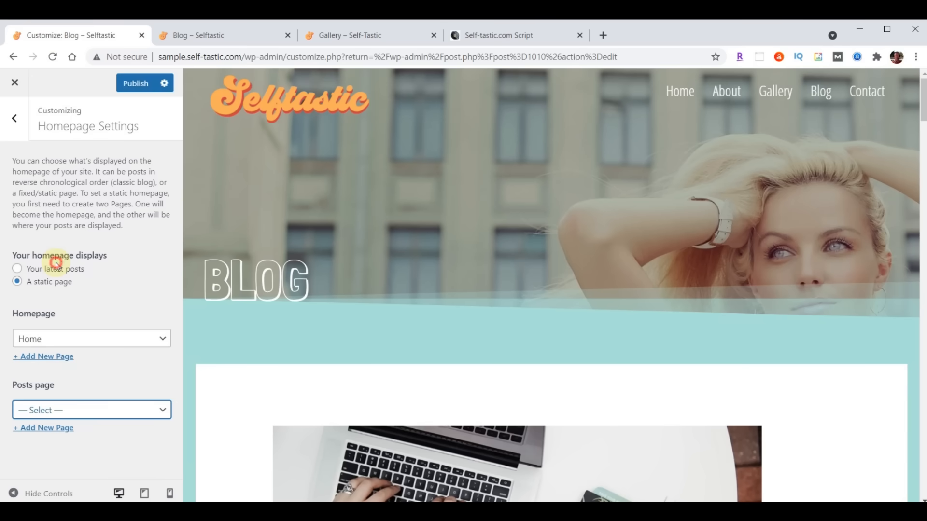
left_click(140, 87)
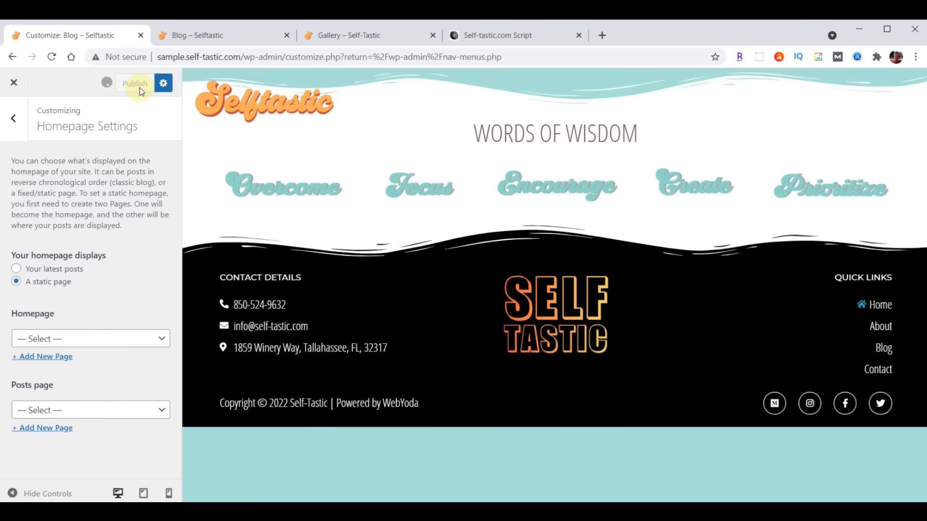
left_click(15, 84)
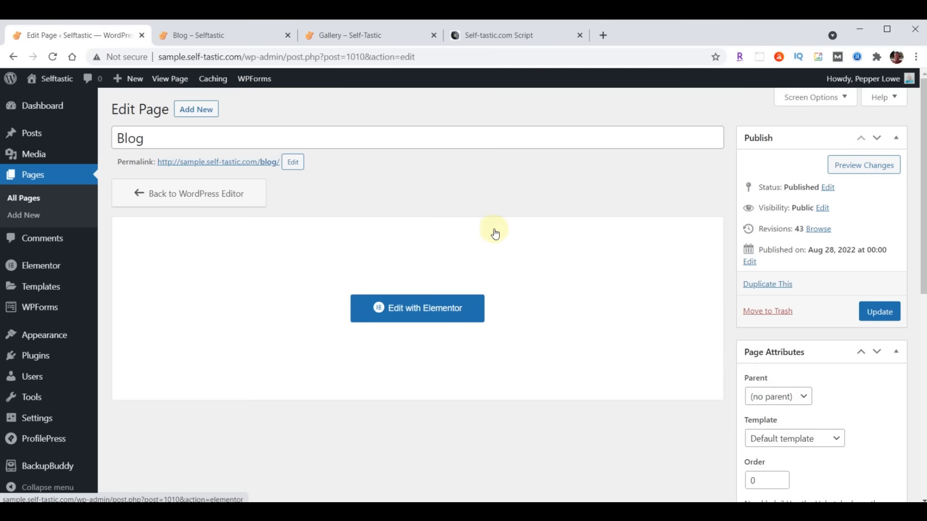
- Insert the Selftastic Blog Page Header template from My Templates into a new Blog page section
left_click(397, 308)
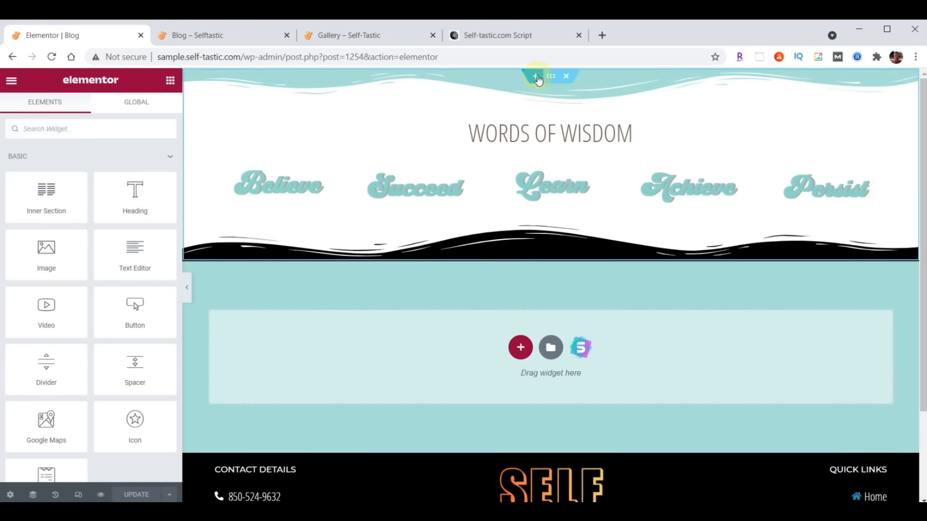
left_click(537, 76)
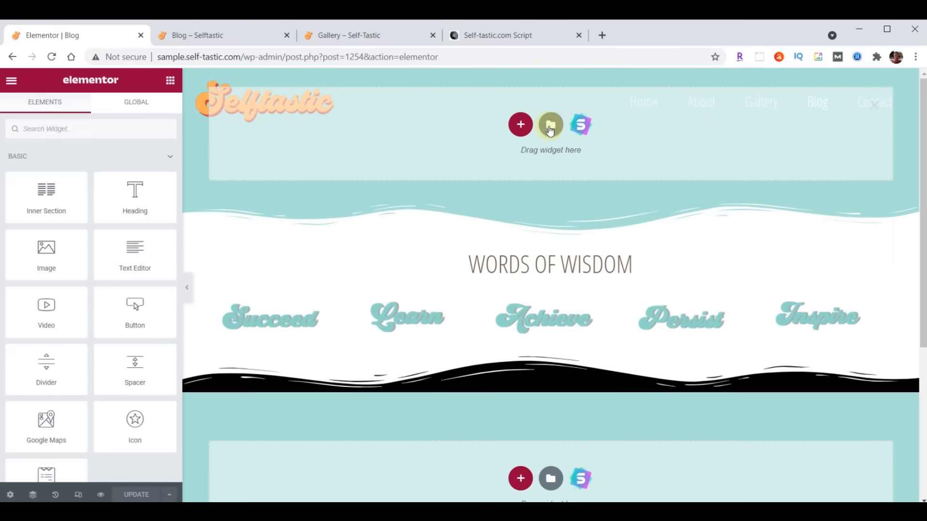
left_click(550, 126)
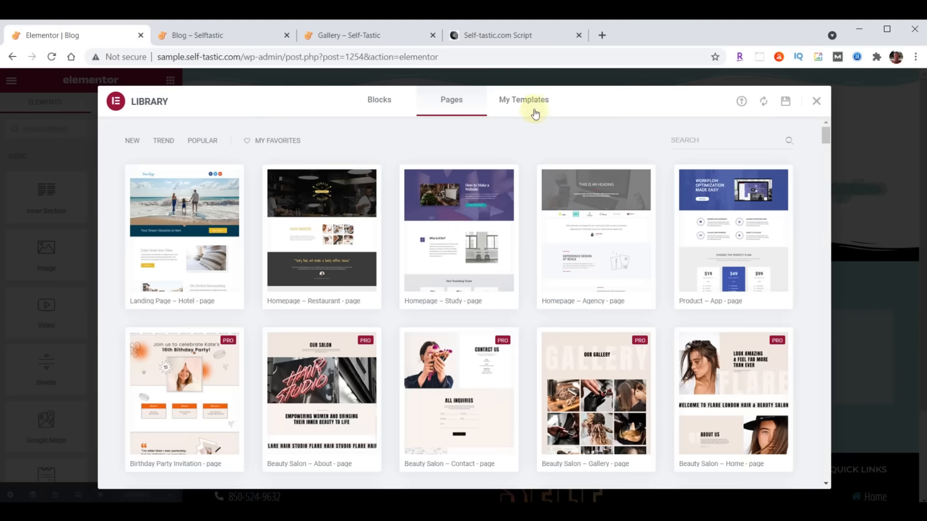
left_click(531, 101)
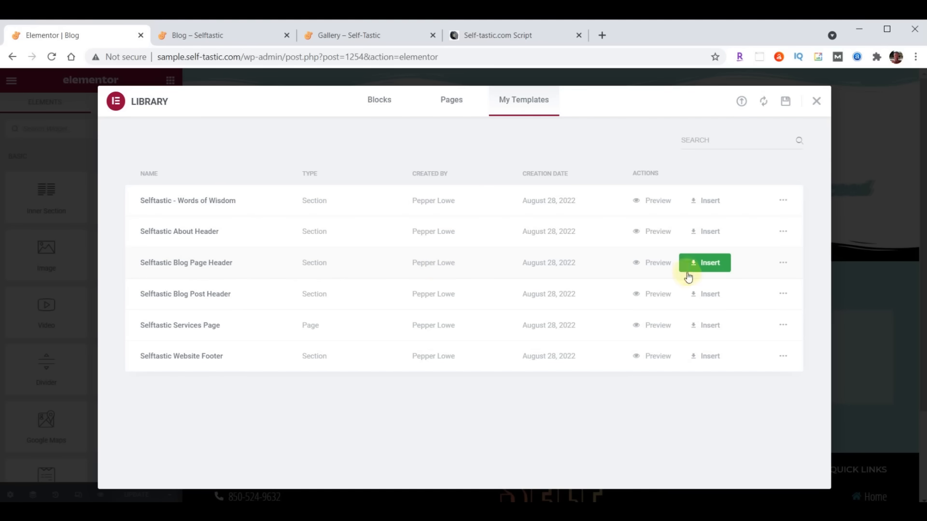
left_click(705, 262)
left_click(408, 328)
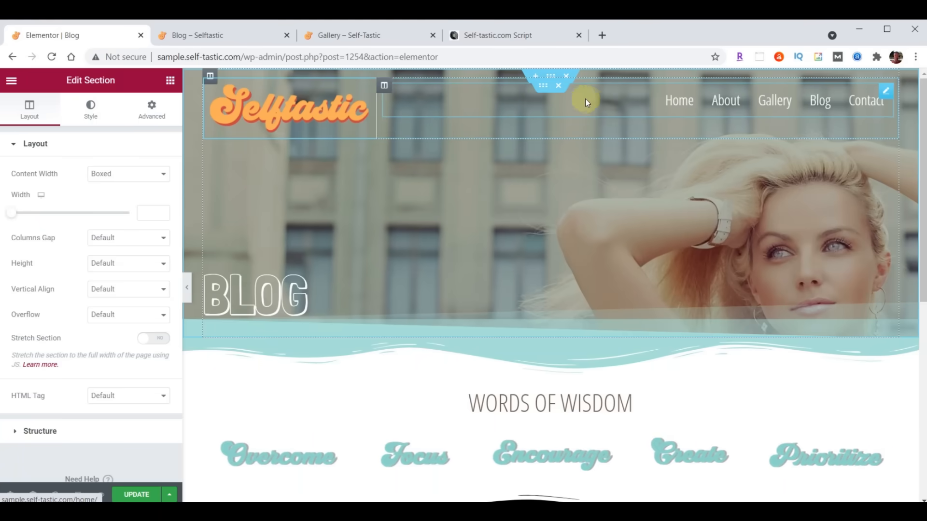
- Delete the header's logo-and-menu row and set the BLOG heading's top padding to 300
left_click(558, 87)
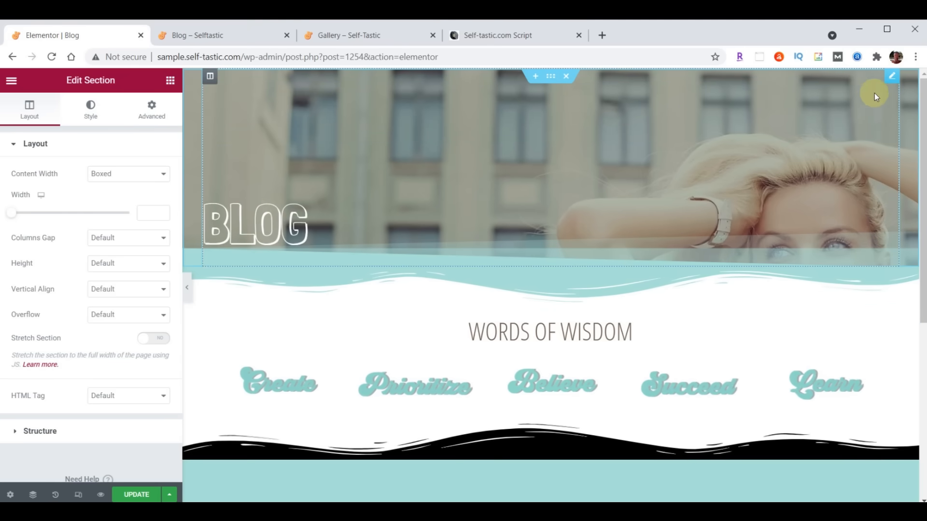
left_click(269, 236)
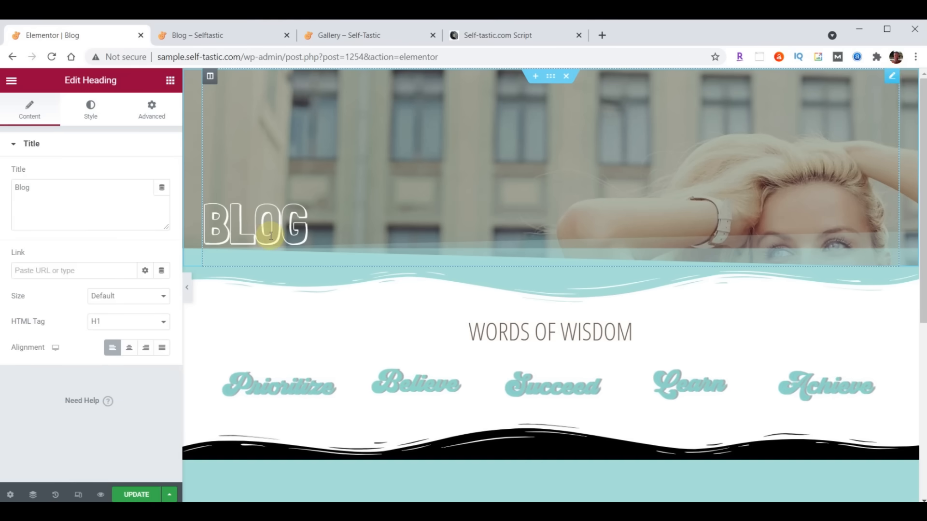
left_click(150, 109)
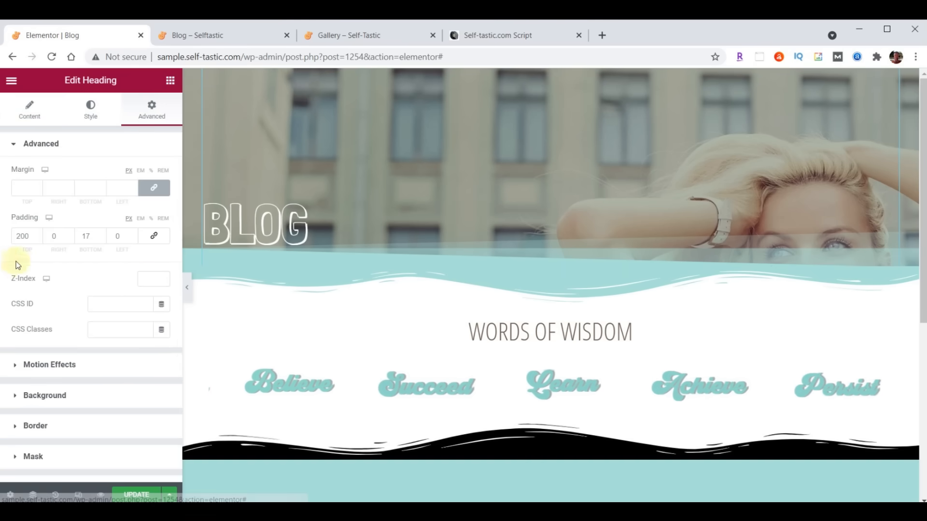
double_click(22, 236)
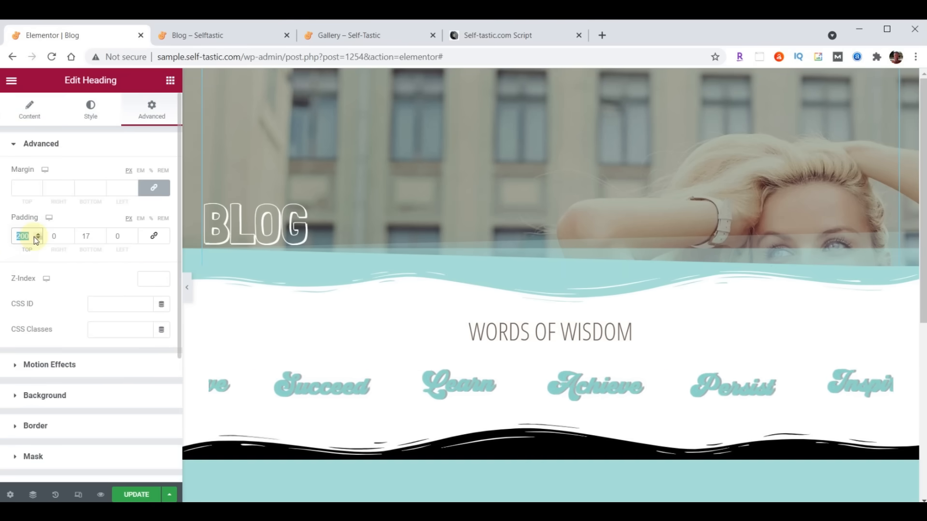
type("300")
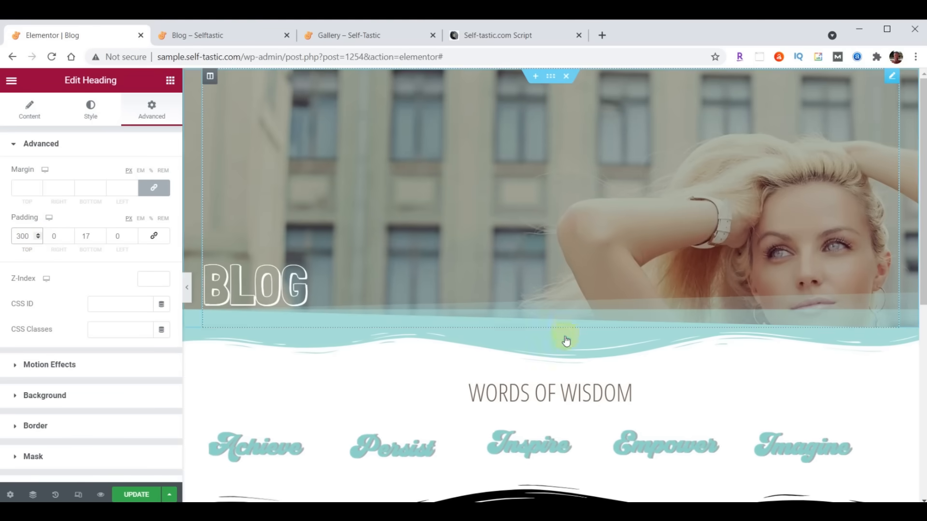
- Add a one-column section below the BLOG header holding a Posts widget with the Cards skin
left_click(534, 333)
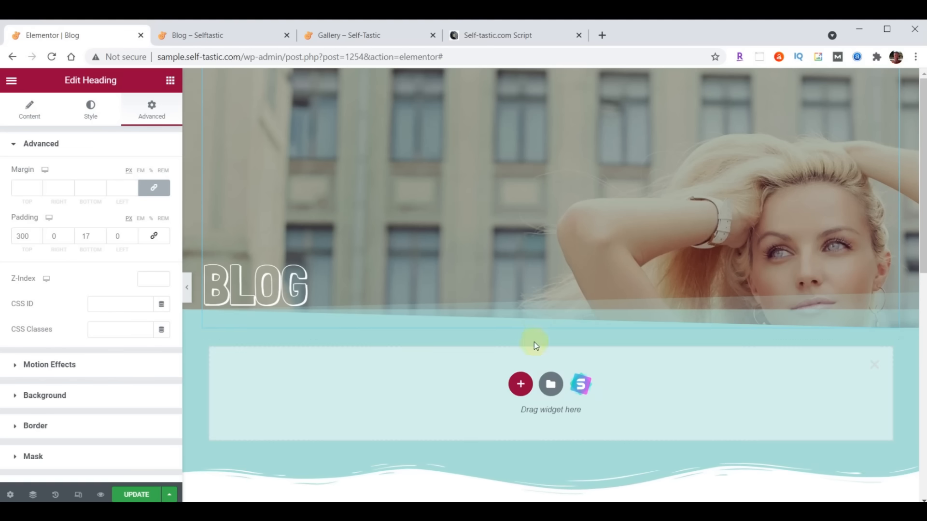
left_click(521, 385)
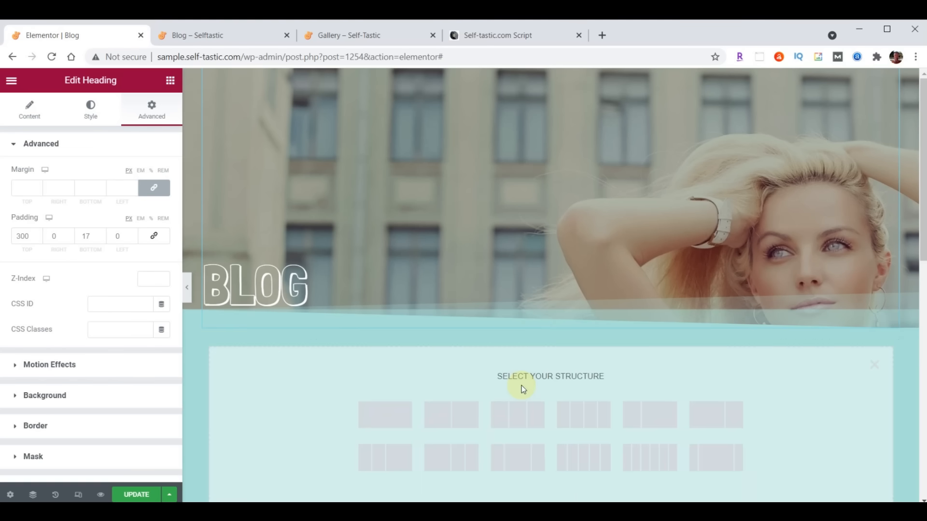
left_click(381, 415)
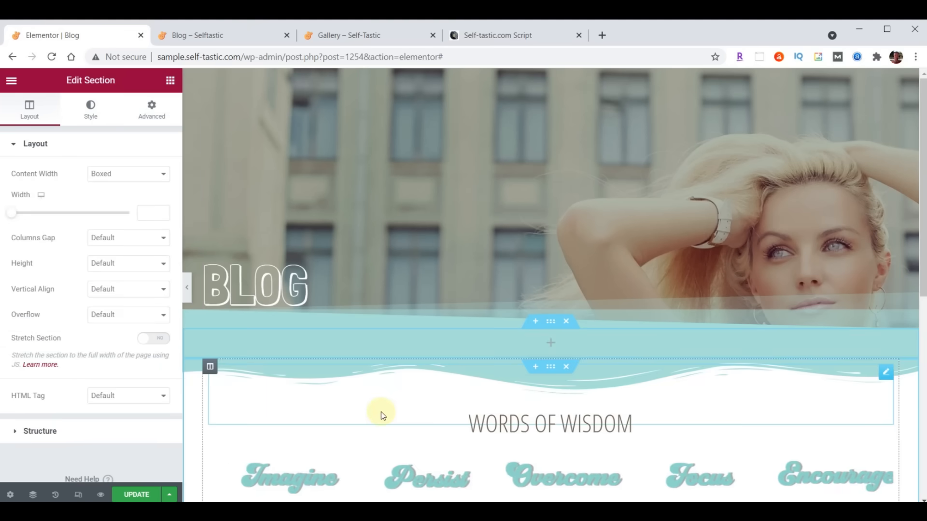
left_click(170, 83)
left_click(106, 131)
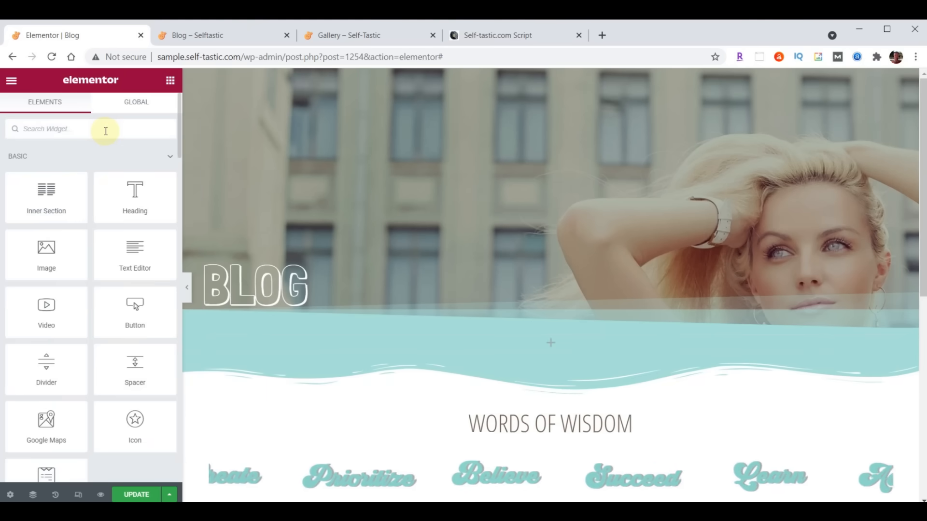
type("Posts")
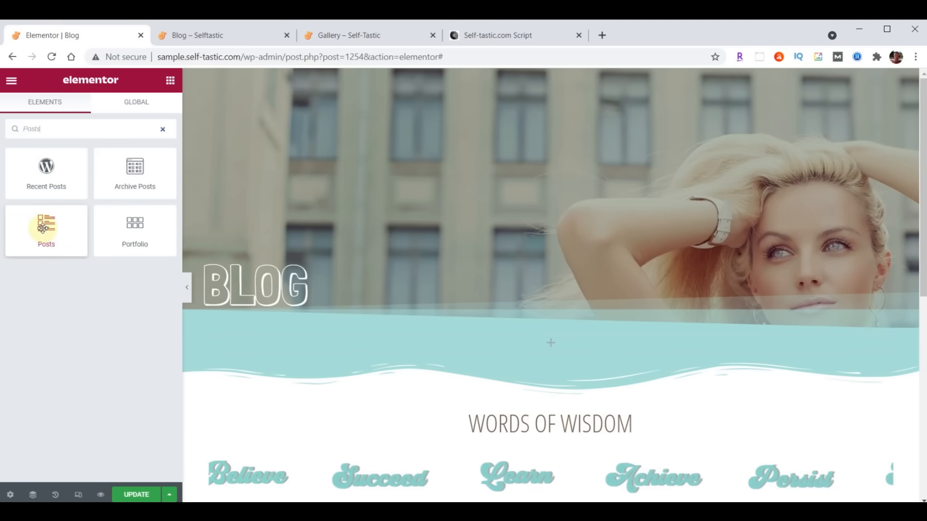
left_click_drag(50, 229, 557, 343)
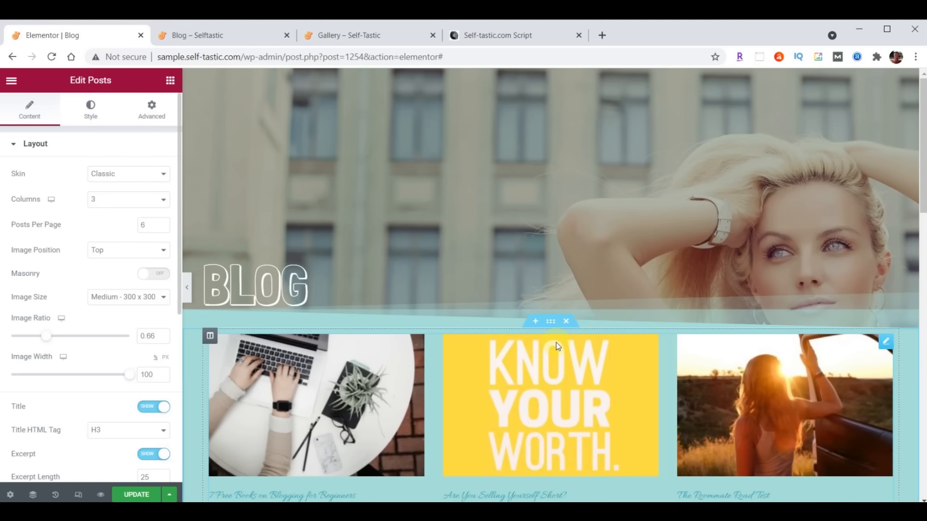
scroll(556, 343, "down", 1)
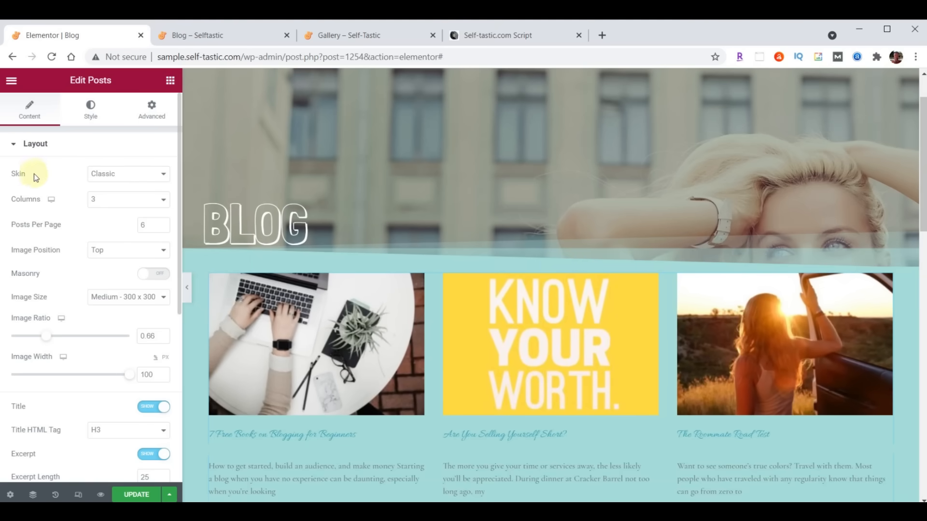
left_click(140, 175)
left_click(116, 197)
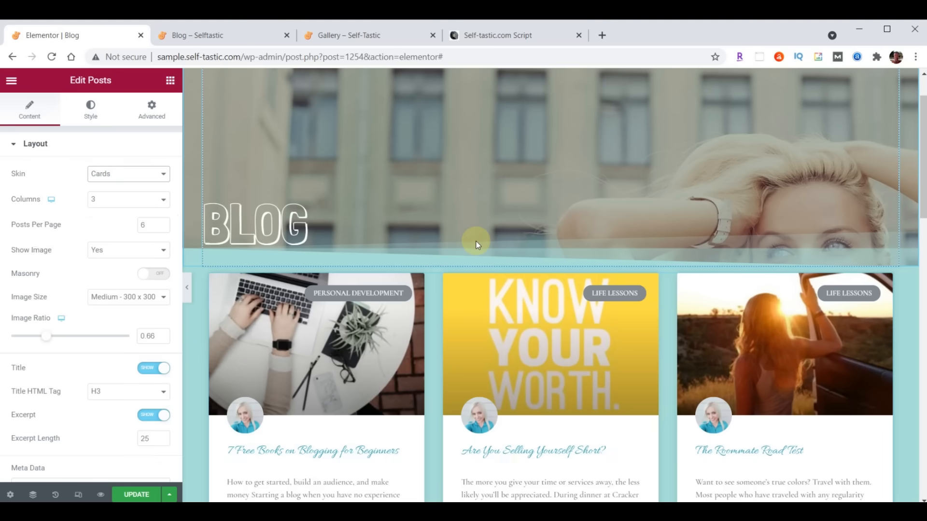
scroll(476, 242, "down", 1)
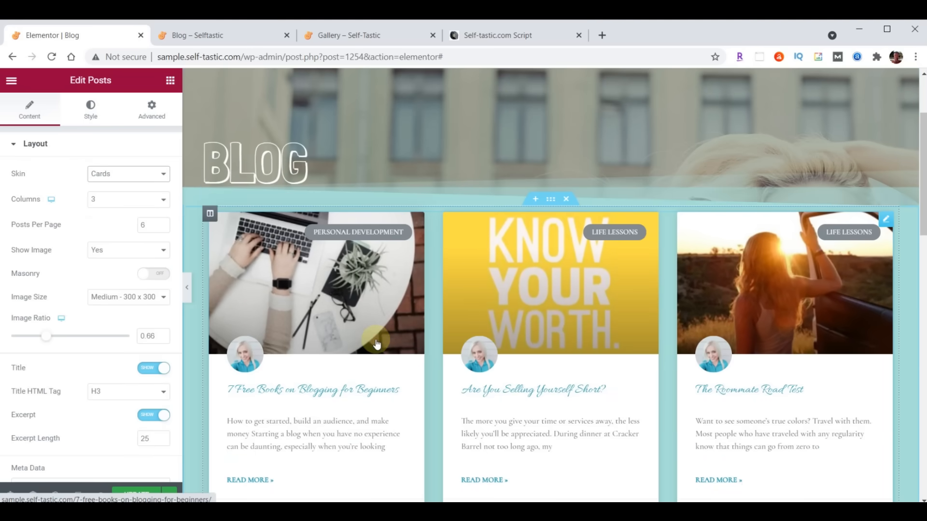
- Set the post titles' typography to Open Sans Condensed, size 24
left_click(91, 112)
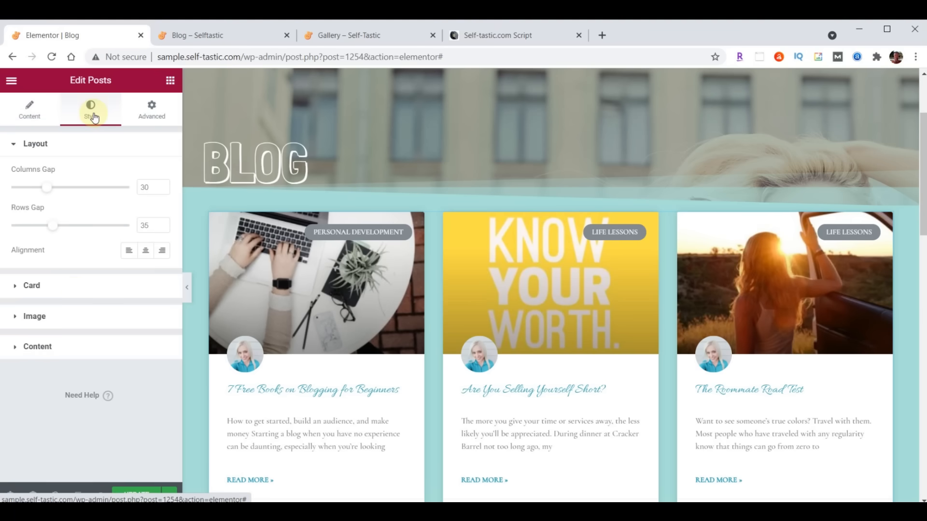
left_click(33, 350)
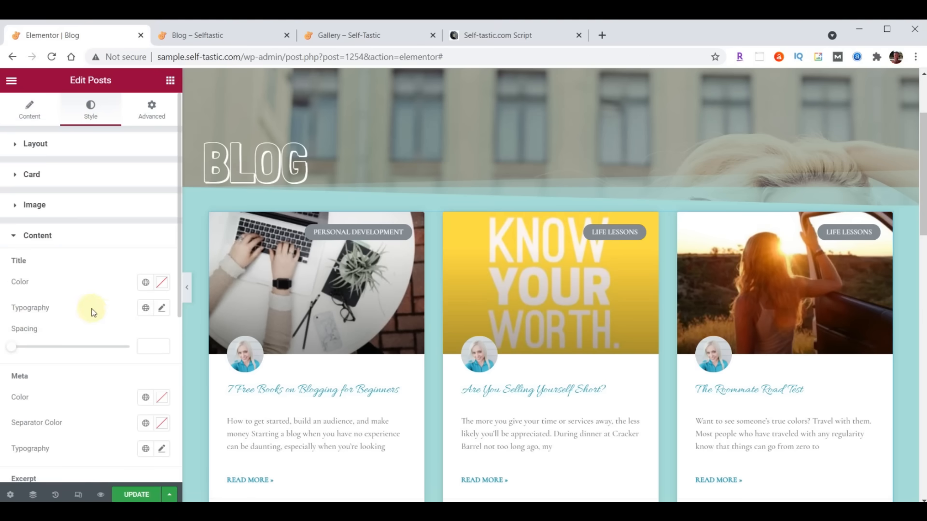
left_click(163, 311)
left_click(125, 365)
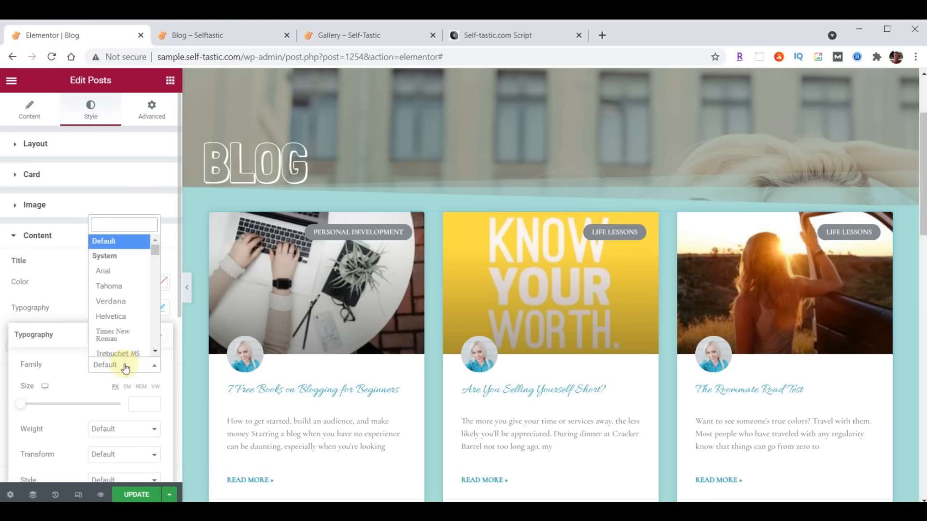
left_click(121, 225)
type("open")
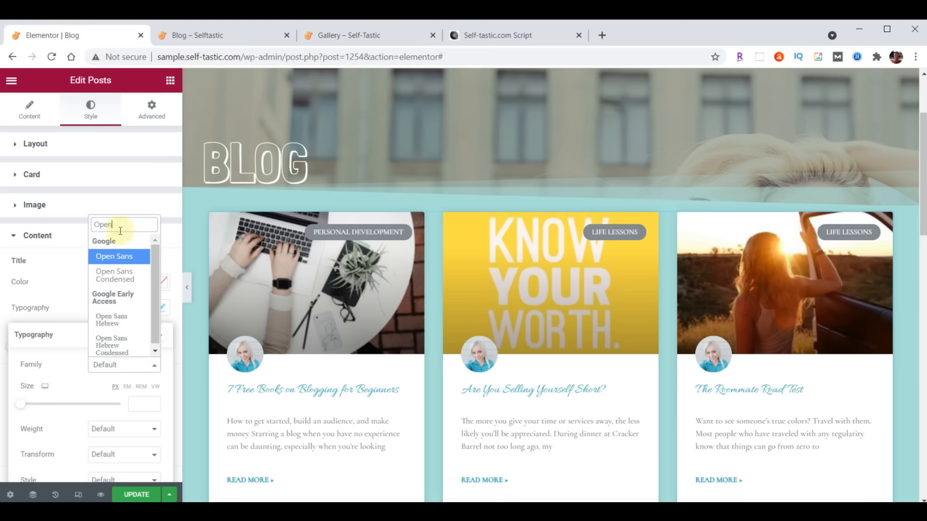
left_click(118, 274)
left_click(135, 405)
type("24")
left_click(161, 309)
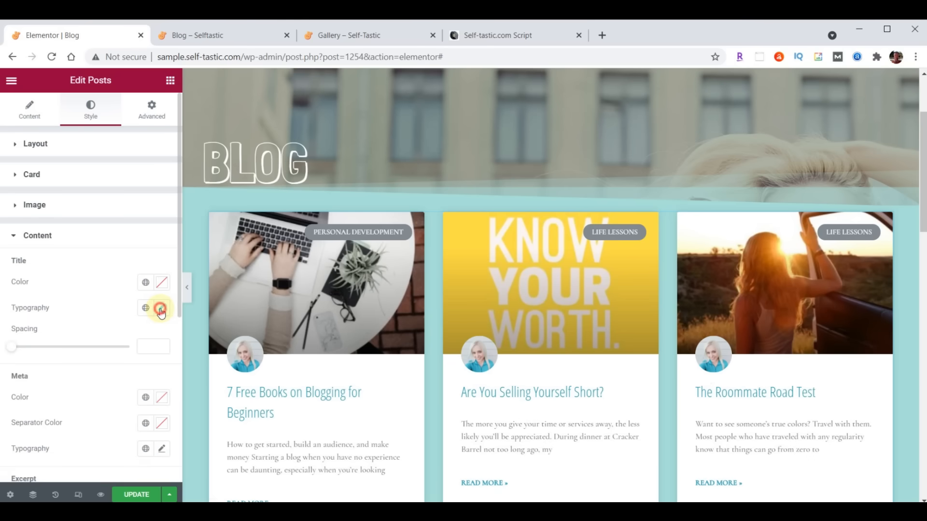
- Set the excerpt typography to Open Sans Condensed, size 21
scroll(148, 322, "down", 2)
scroll(140, 323, "down", 2)
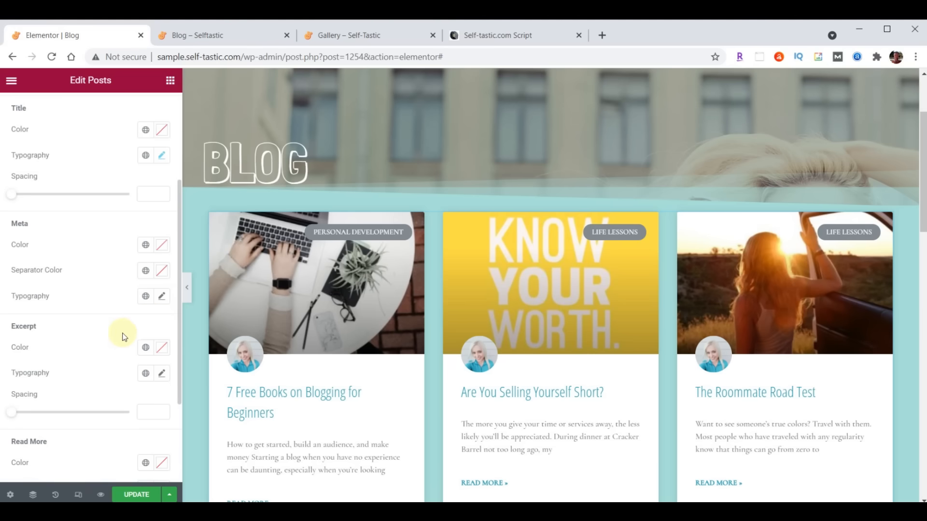
scroll(114, 335, "down", 2)
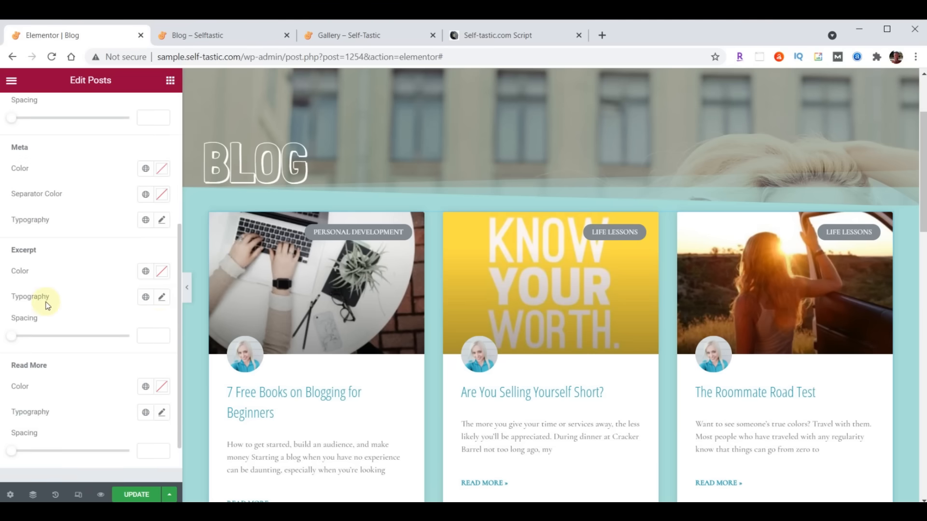
left_click(161, 298)
left_click(113, 354)
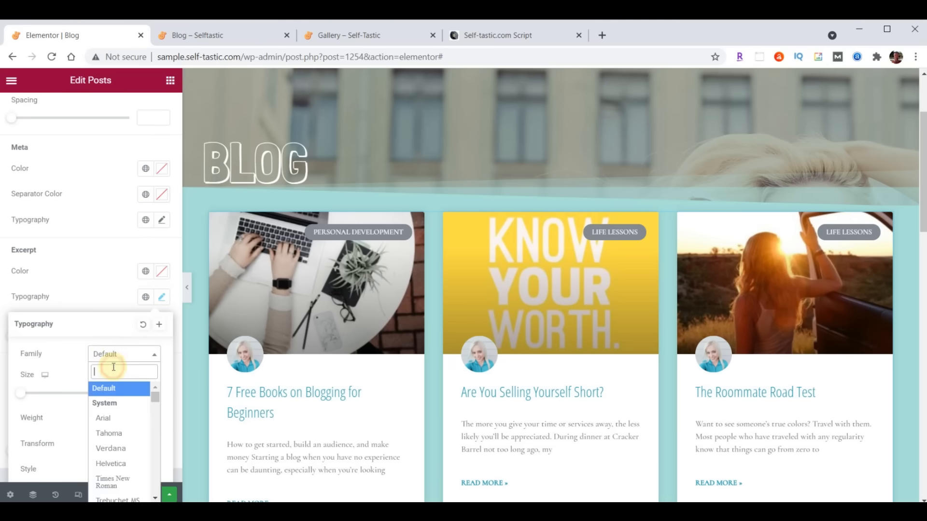
type("Open")
left_click(119, 420)
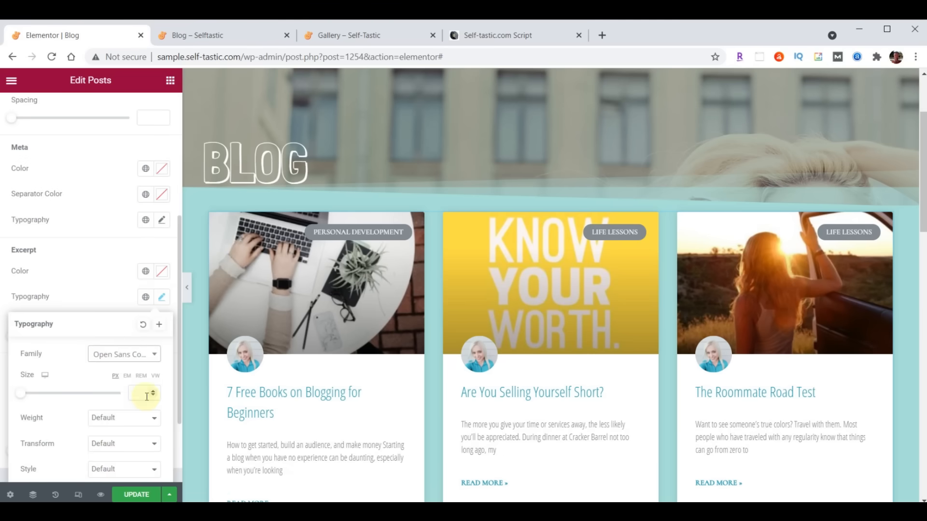
left_click(138, 396)
type("21")
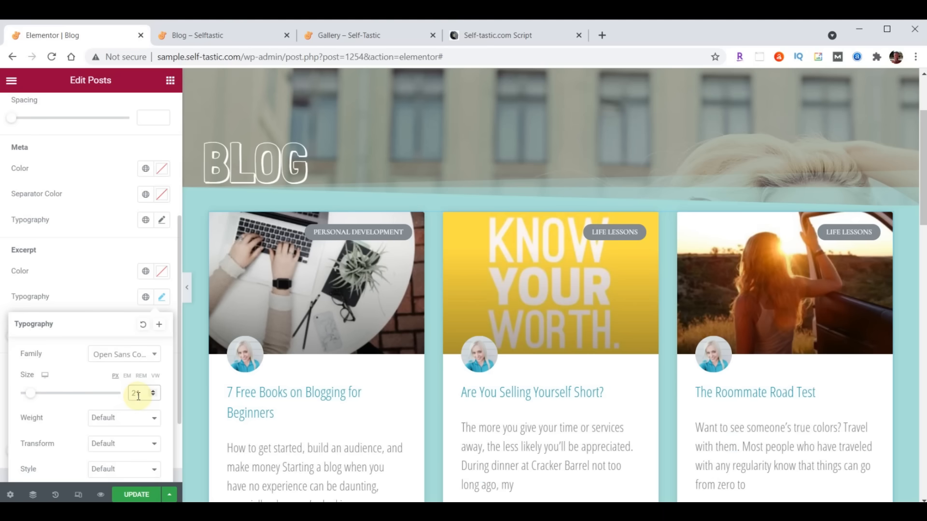
left_click(162, 297)
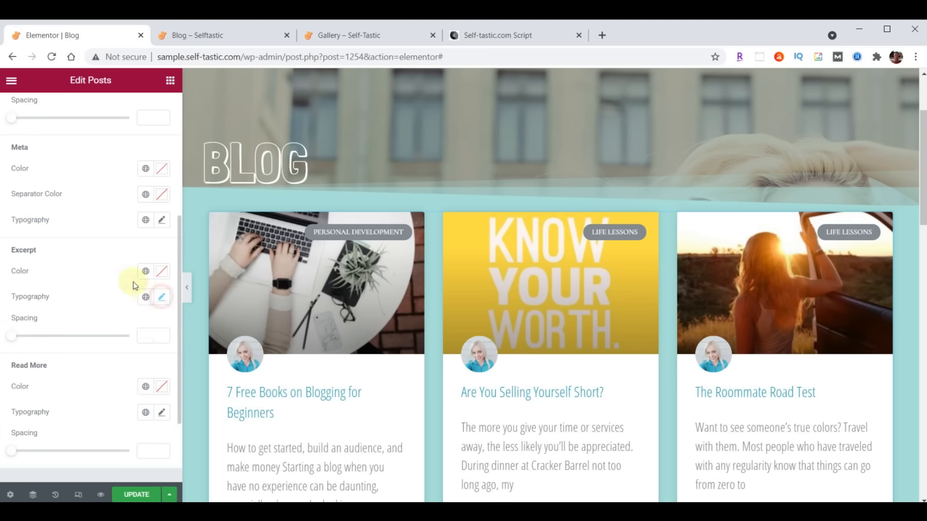
- Set Read More to Open Sans Condensed size 15, update the page, and view the live blog
scroll(130, 287, "down", 2)
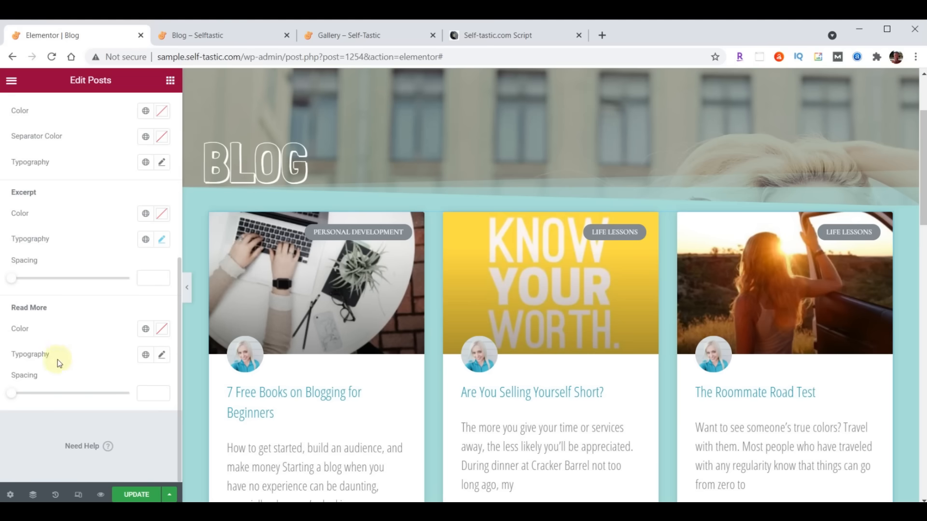
left_click(162, 355)
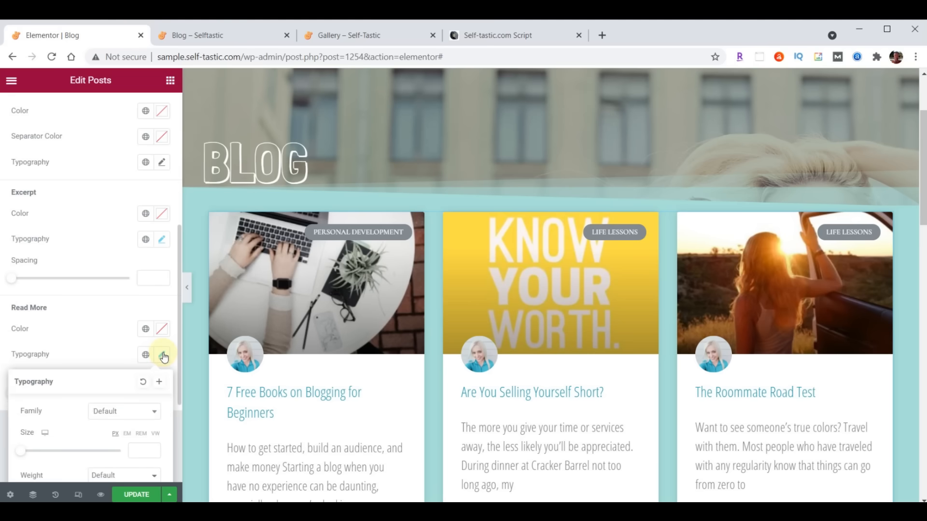
left_click(120, 413)
type("Open")
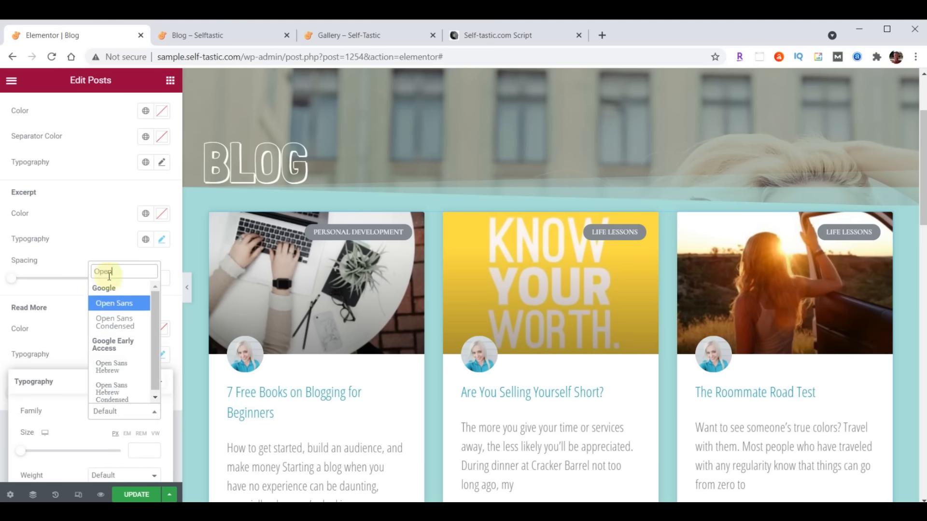
left_click(116, 323)
left_click(141, 451)
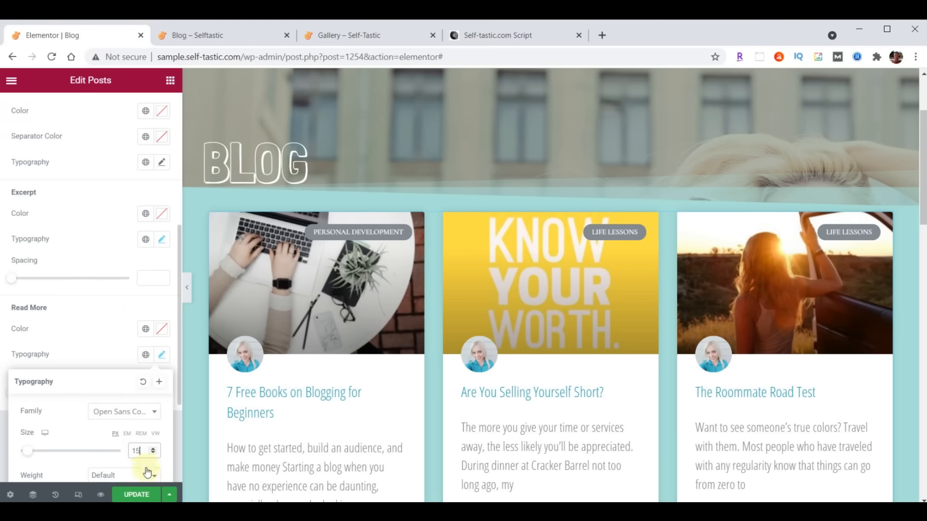
left_click(160, 362)
left_click(137, 496)
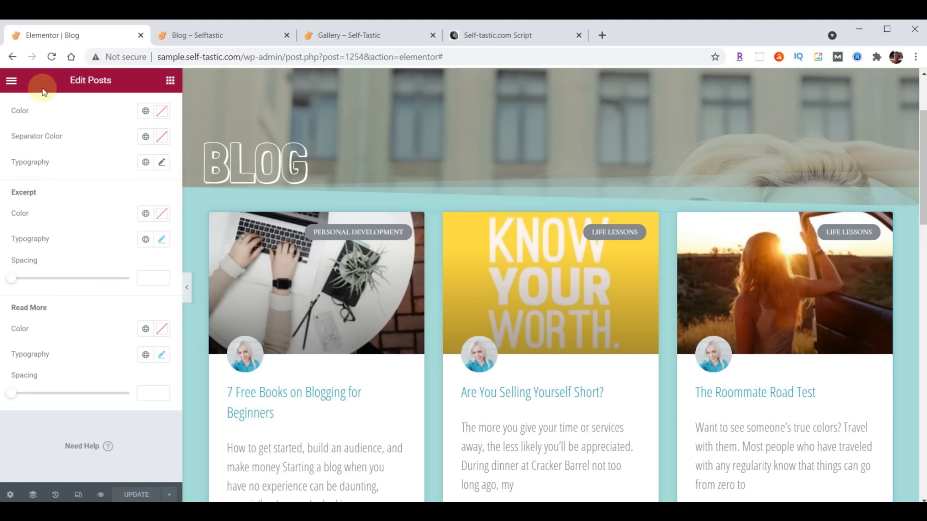
left_click(206, 35)
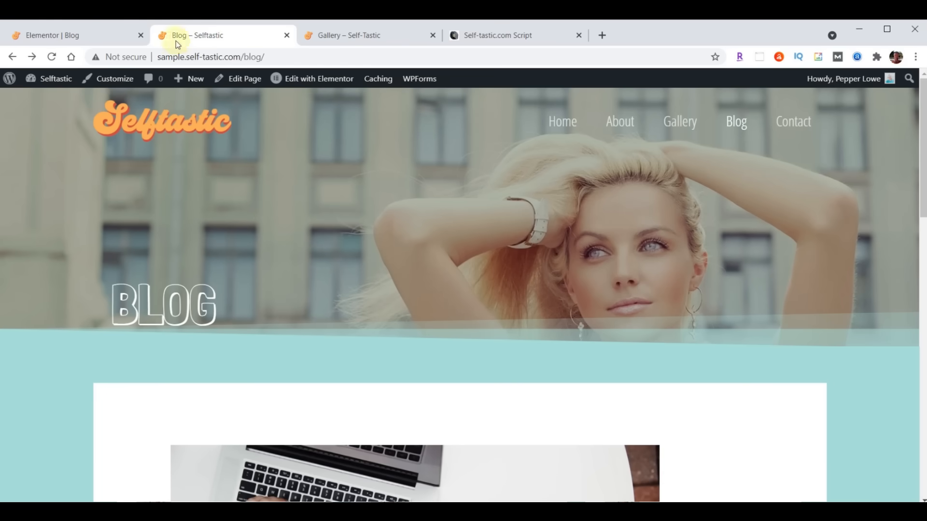
- Reload the live Blog page and scroll through the post cards to check the condensed fonts
left_click(51, 57)
scroll(621, 174, "down", 2)
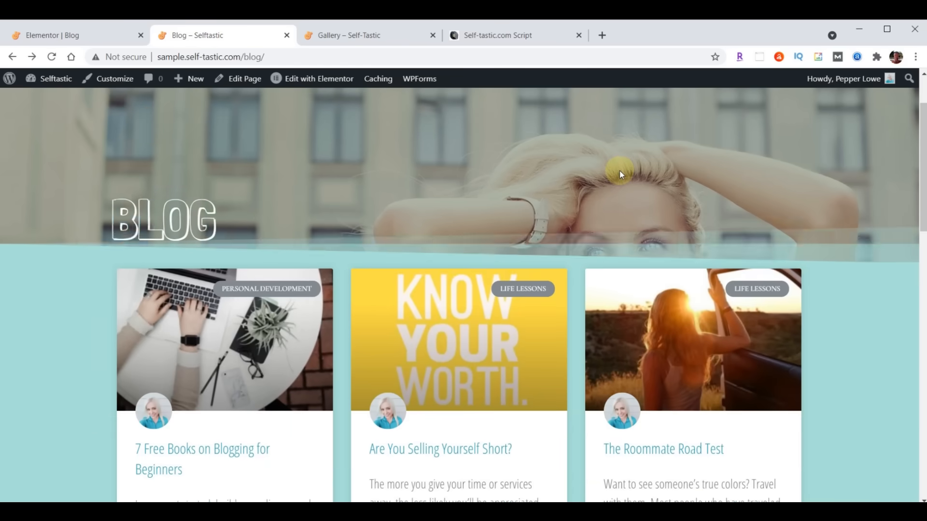
scroll(620, 173, "down", 10)
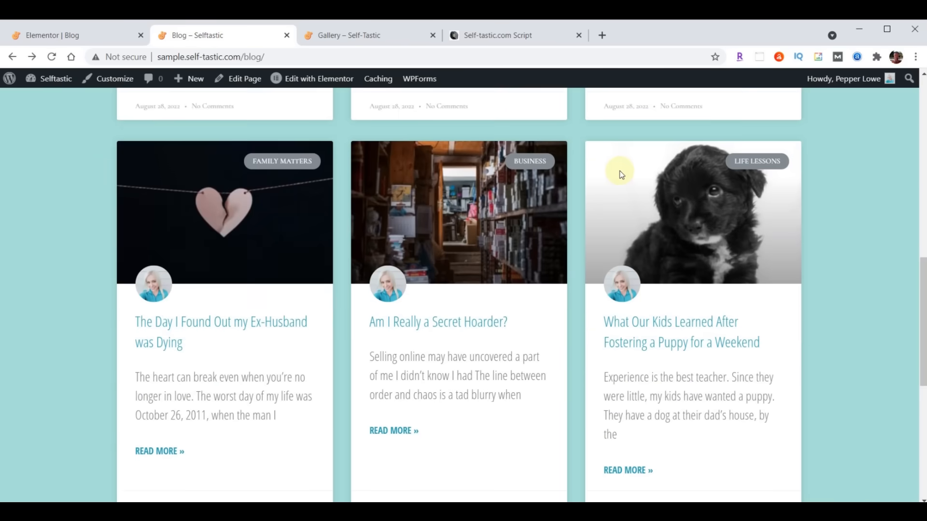
scroll(622, 174, "down", 4)
scroll(616, 270, "up", 6)
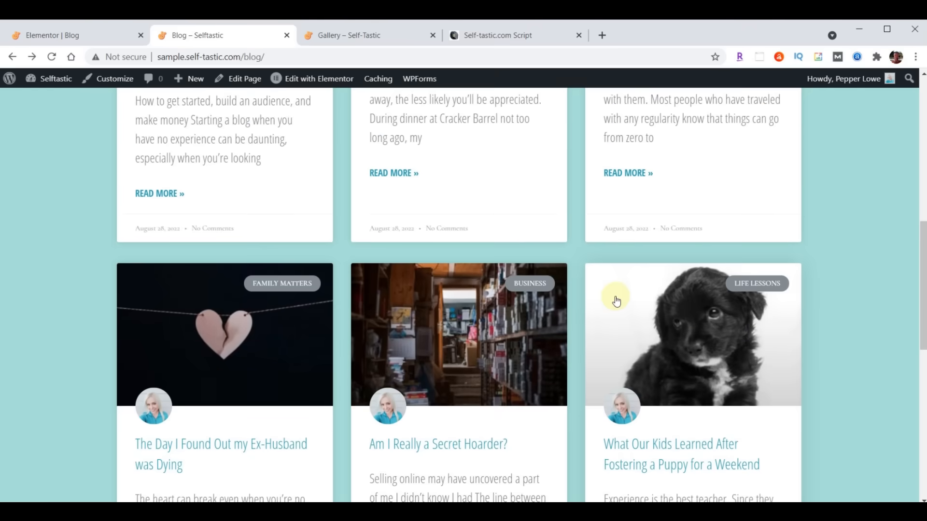
scroll(616, 301, "up", 10)
scroll(614, 302, "down", 4)
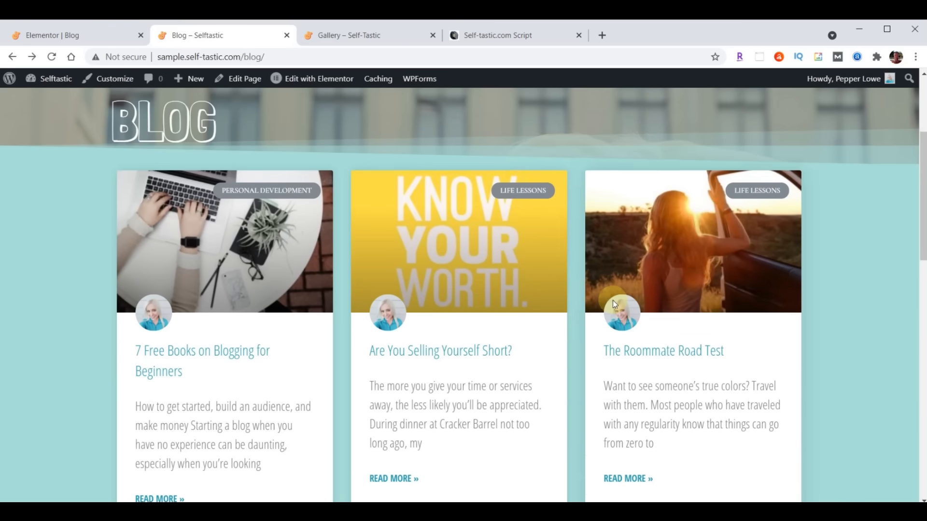
scroll(613, 302, "down", 7)
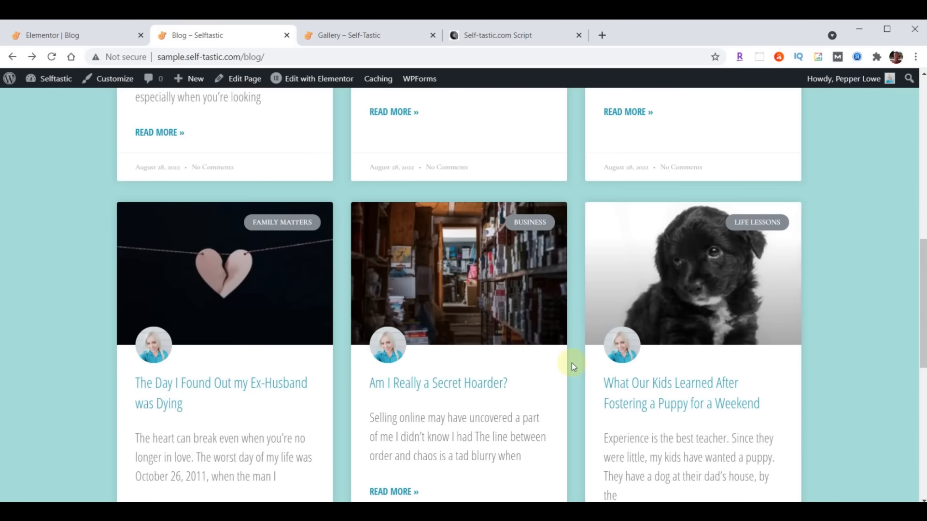
scroll(503, 335, "up", 5)
scroll(503, 334, "up", 6)
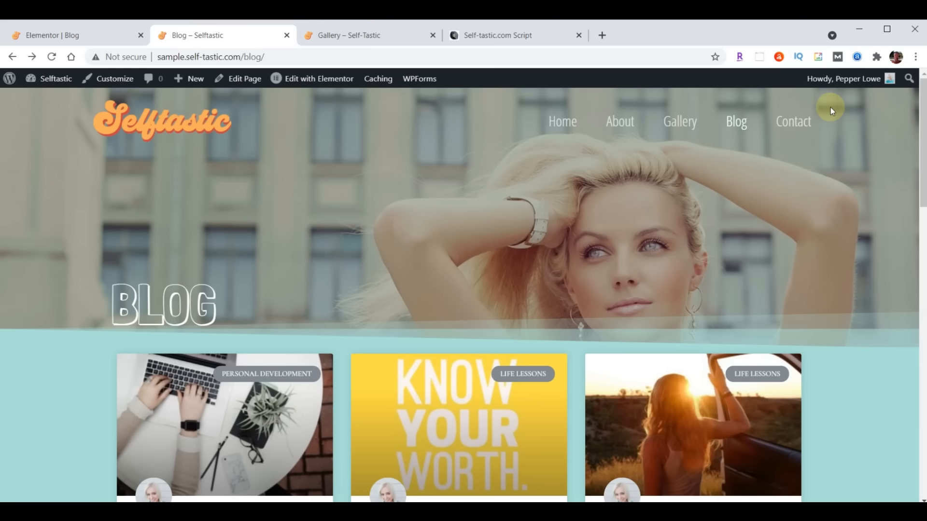
- Exit the Blog page editor to the dashboard and open the Contact page in Elementor
left_click(43, 33)
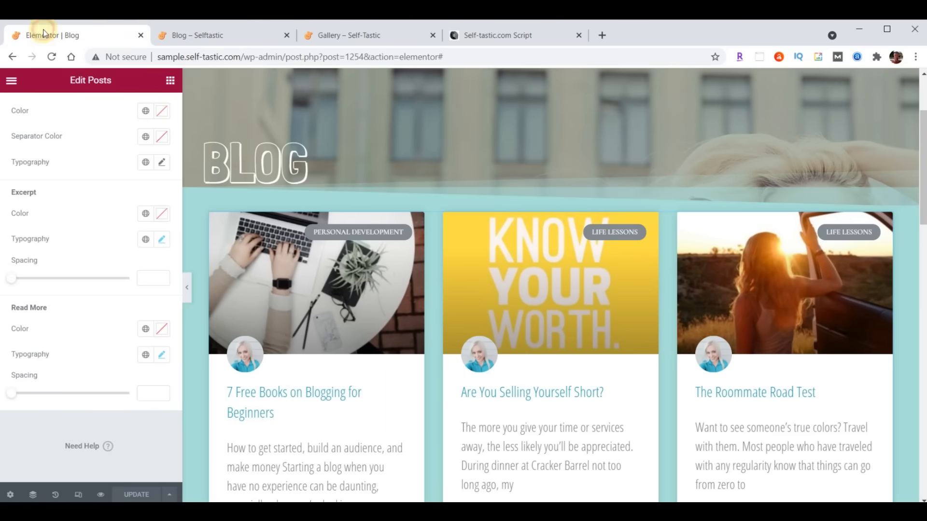
left_click(12, 81)
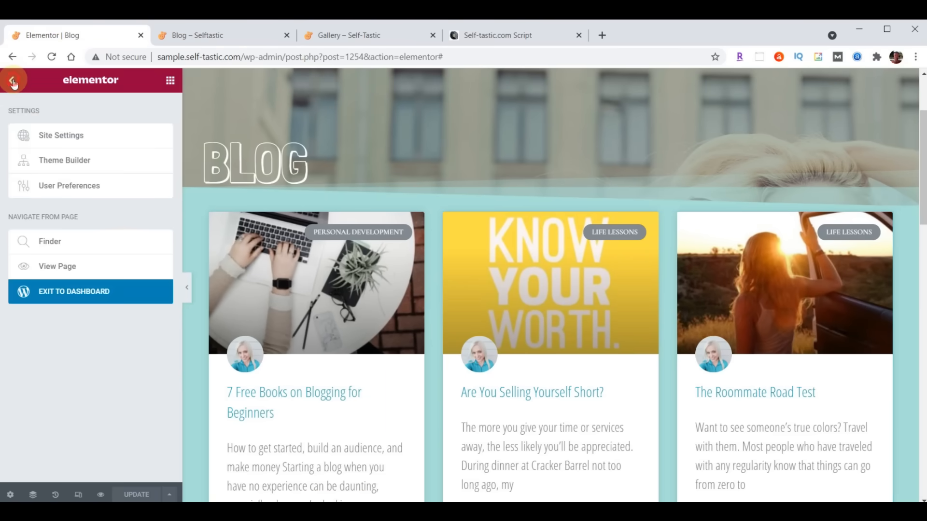
left_click(74, 298)
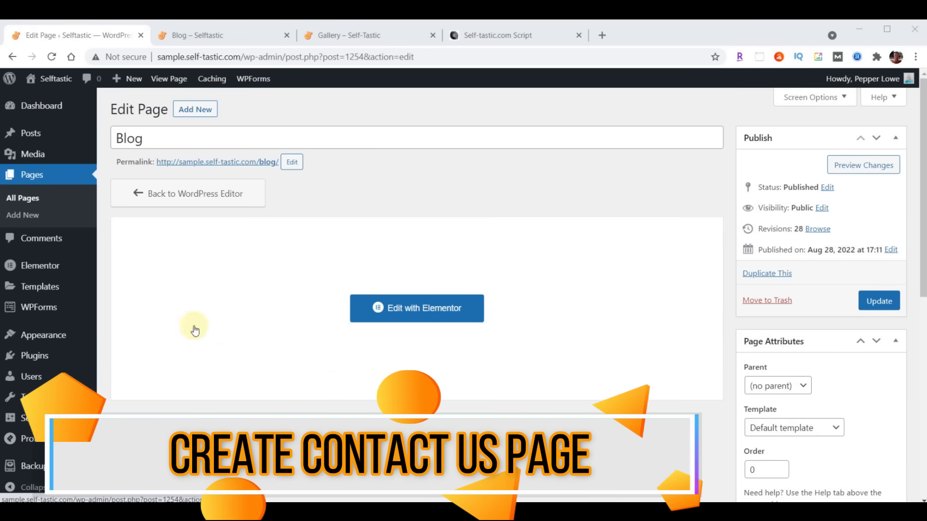
left_click(34, 178)
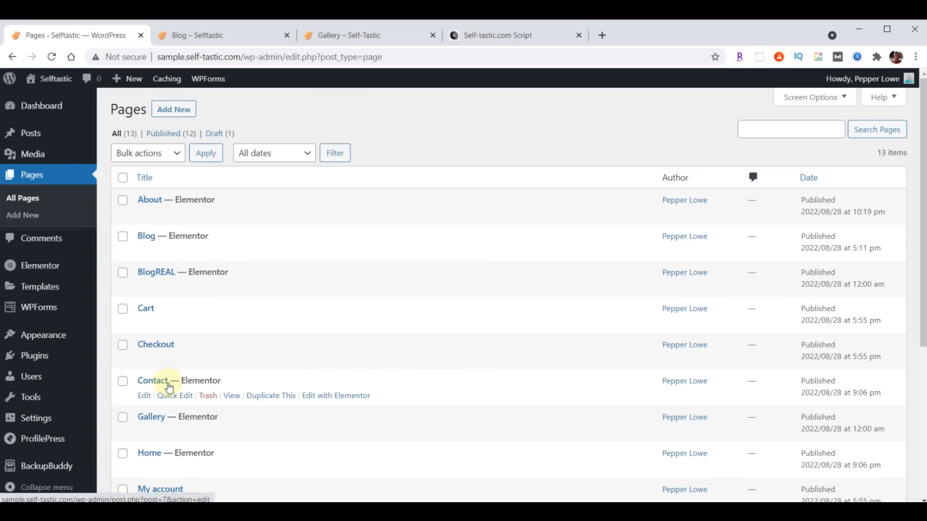
left_click(334, 397)
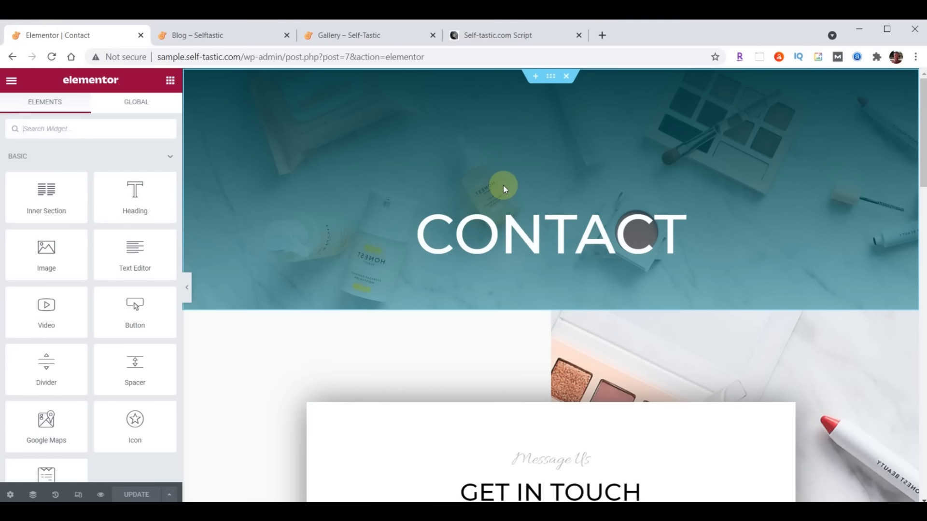
- Replace the CONTACT hero with the saved Selftastic About Header template, without importing its settings
left_click(567, 78)
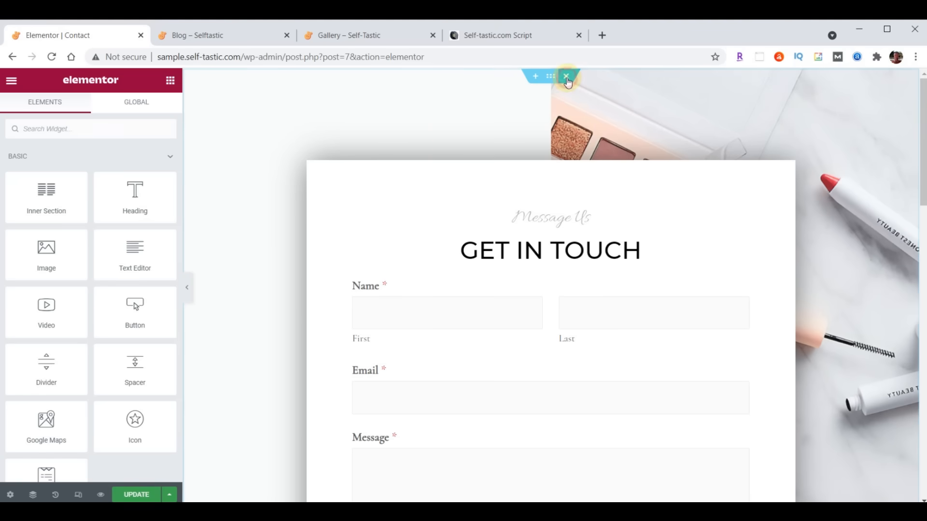
left_click(536, 77)
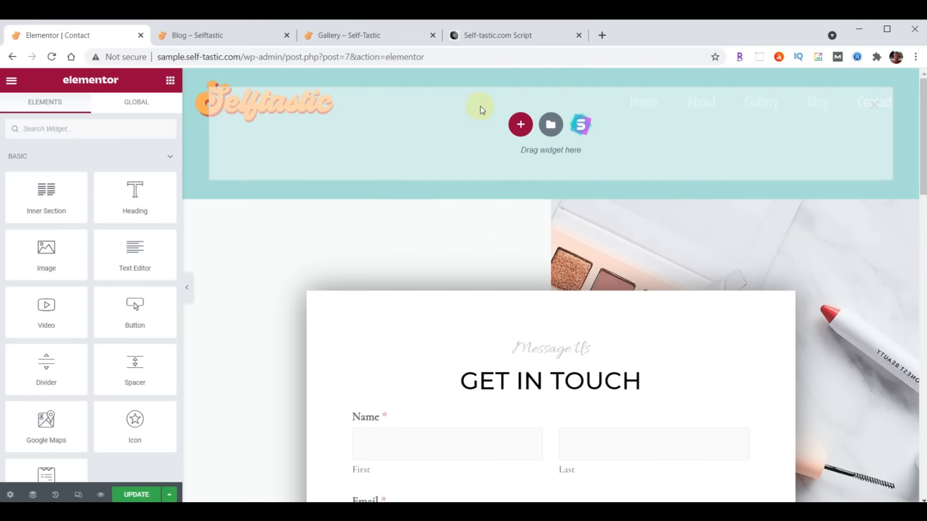
left_click(551, 126)
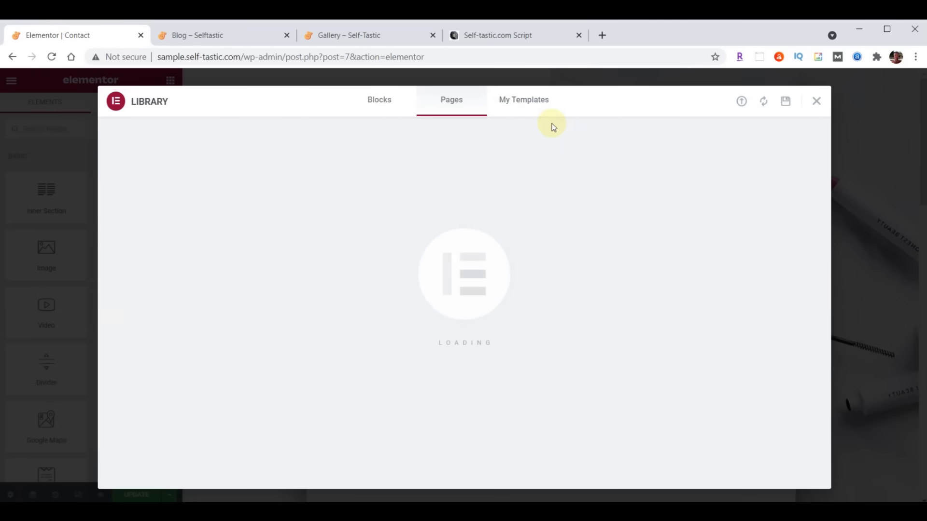
left_click(526, 103)
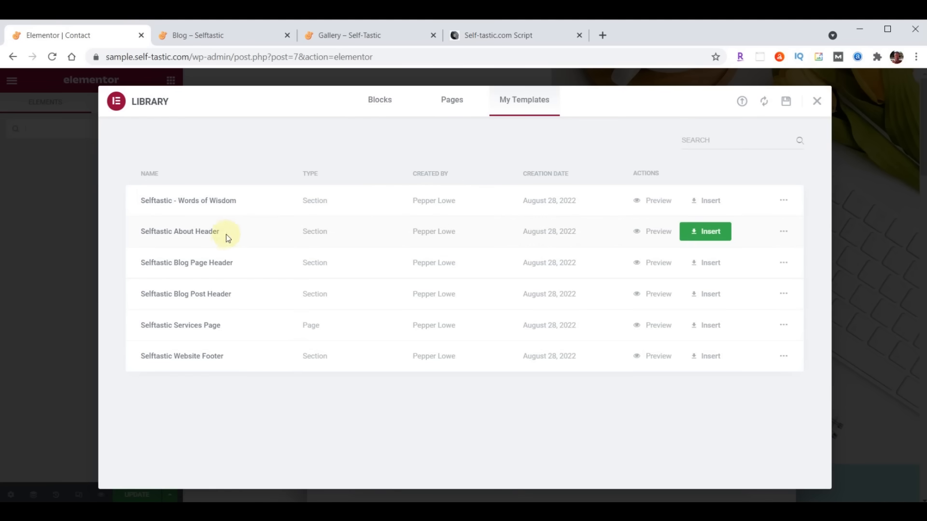
left_click(705, 234)
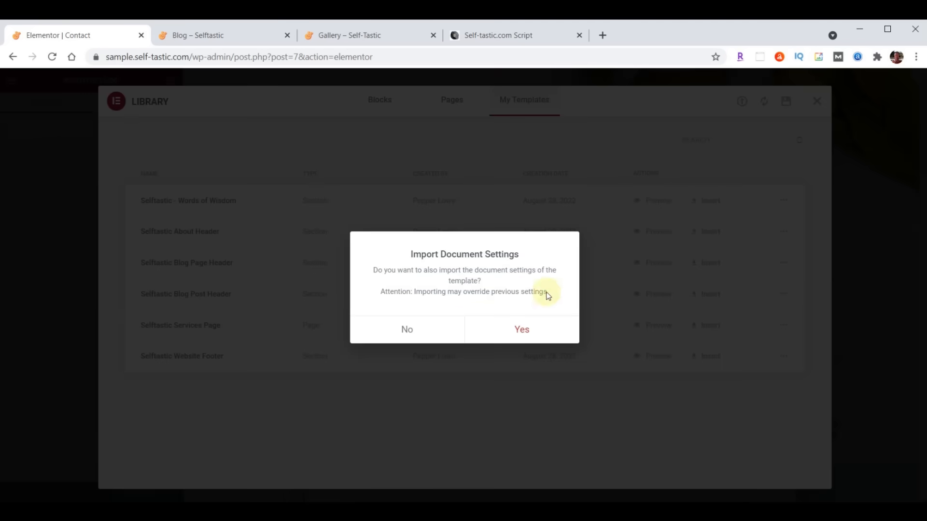
left_click(408, 331)
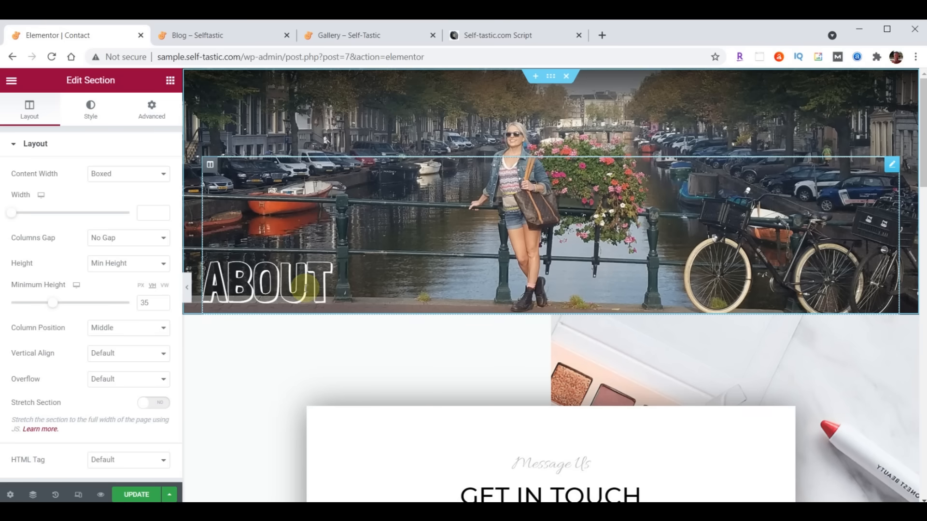
- Retitle the banner heading from About to Contact
left_click(892, 164)
double_click(56, 188)
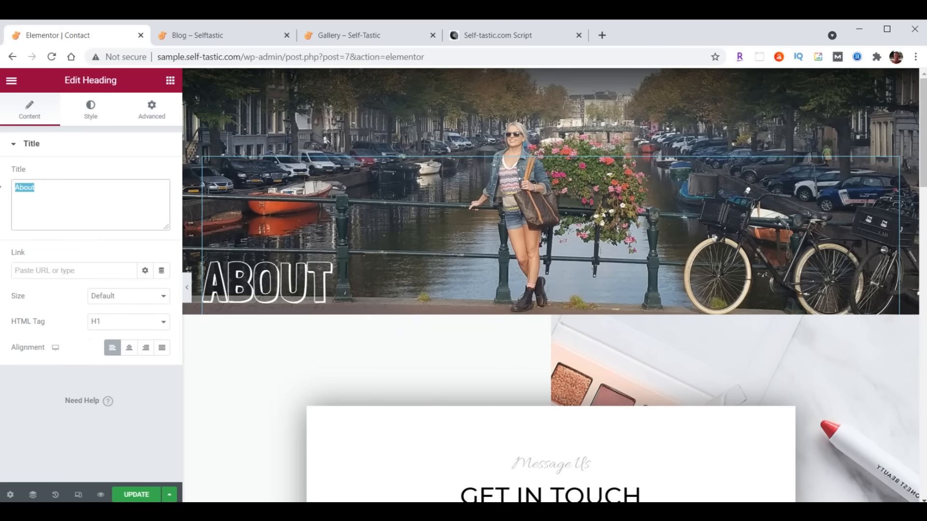
type("Contact")
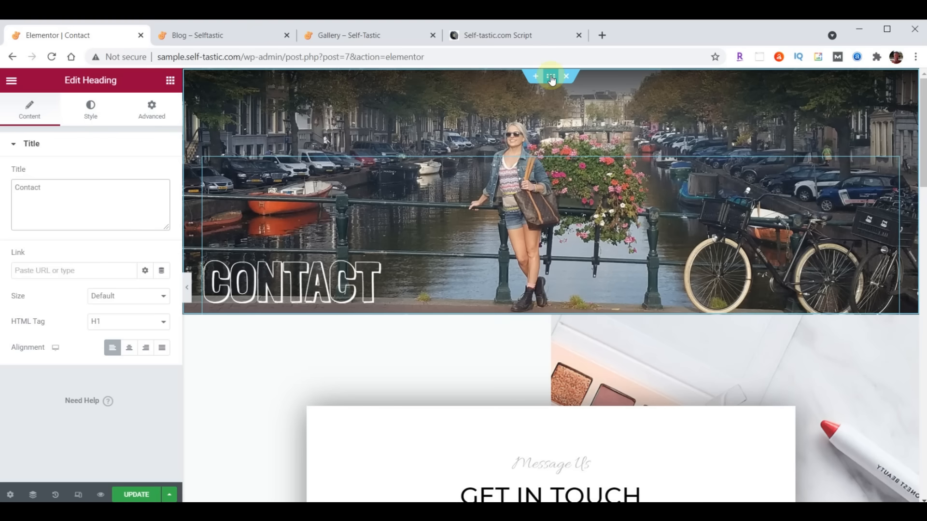
left_click(551, 77)
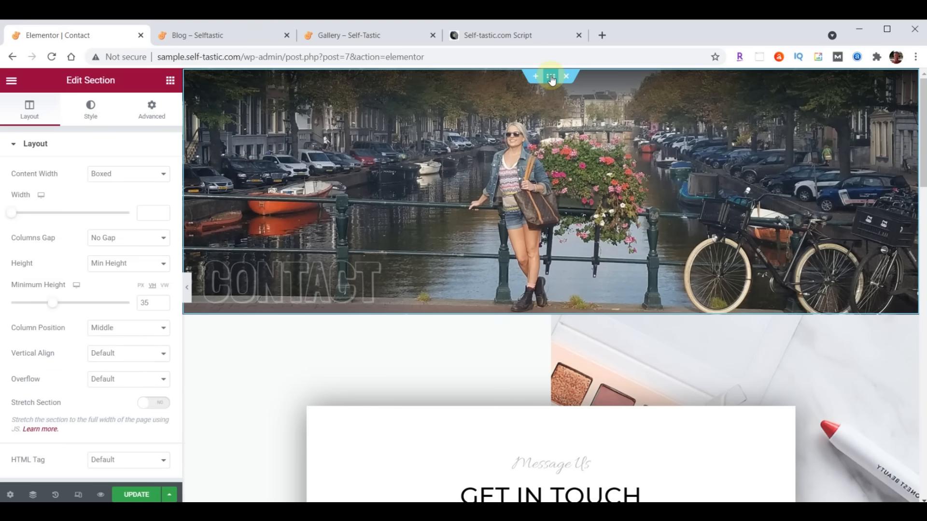
left_click(89, 110)
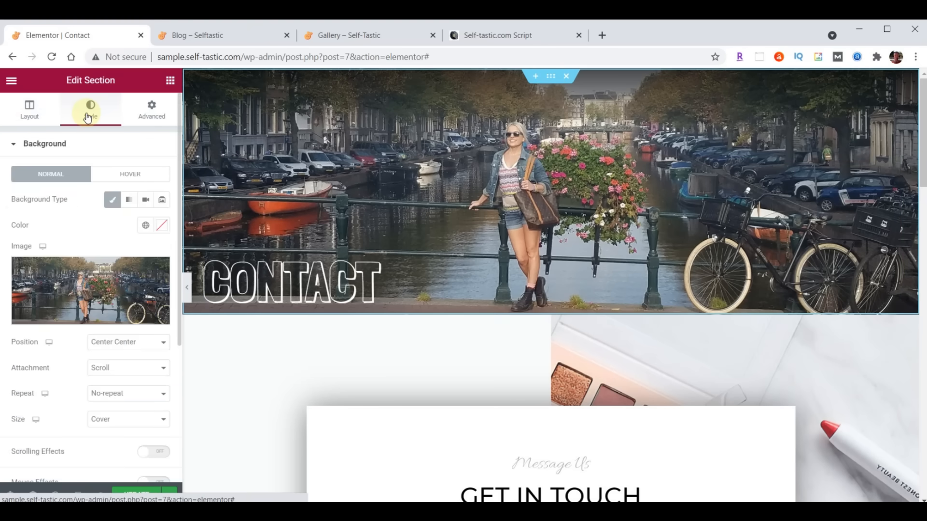
- Upload header-contact.jpg to the media library and set it as the banner's background image
left_click(79, 284)
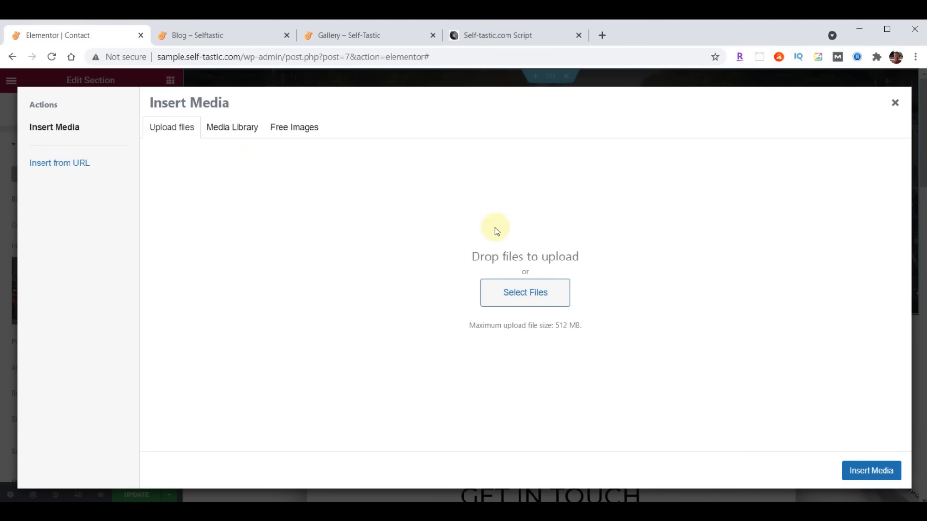
left_click(244, 131)
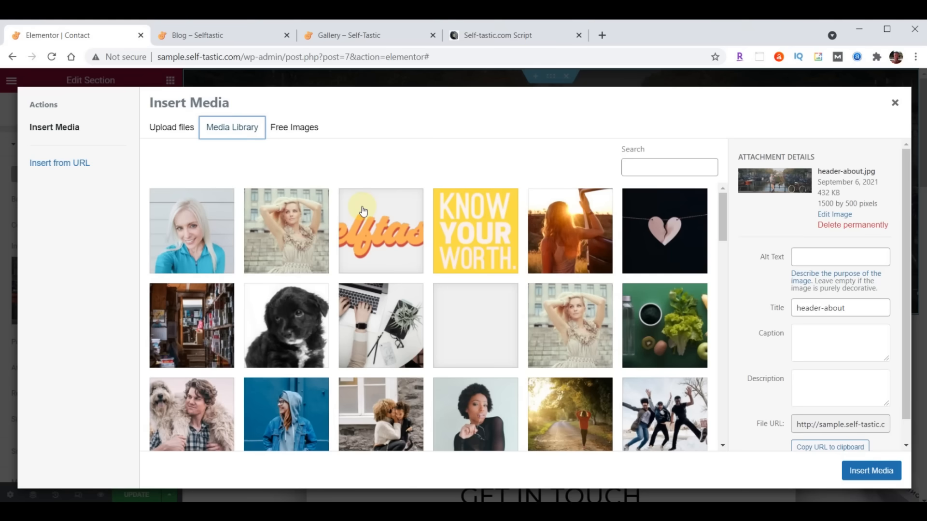
key("alt+Tab")
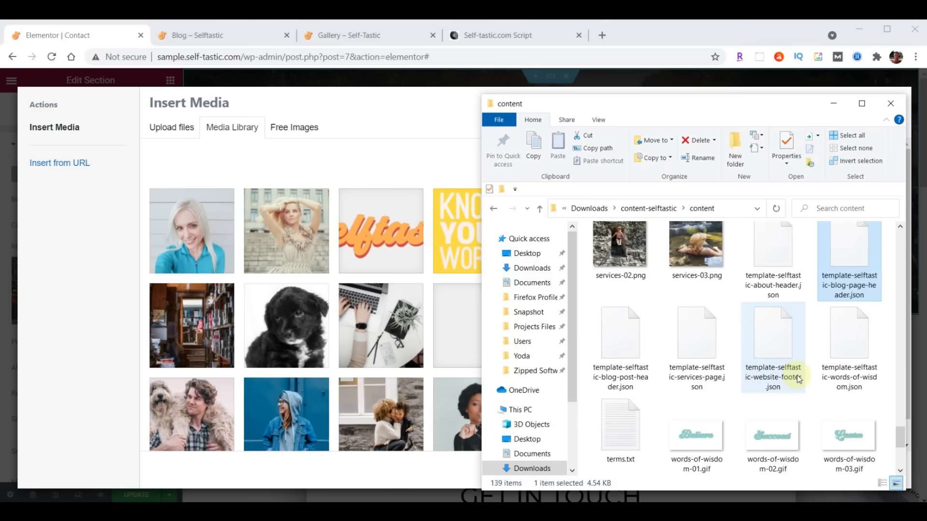
scroll(810, 367, "up", 15)
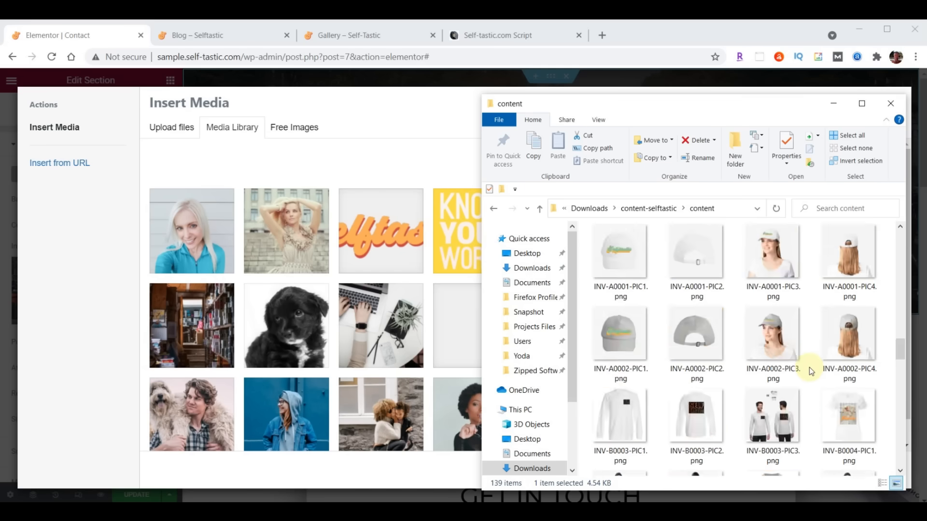
scroll(809, 367, "up", 3)
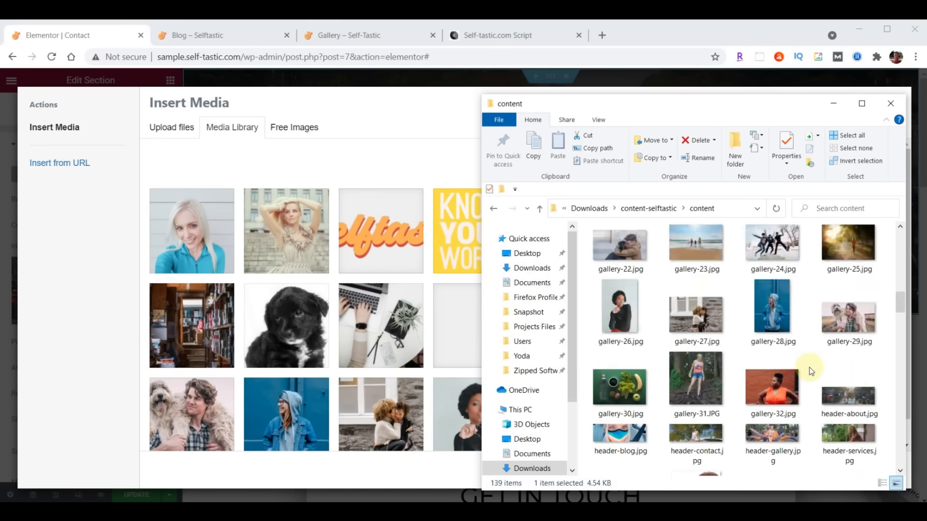
scroll(809, 367, "down", 2)
left_click_drag(703, 304, 360, 301)
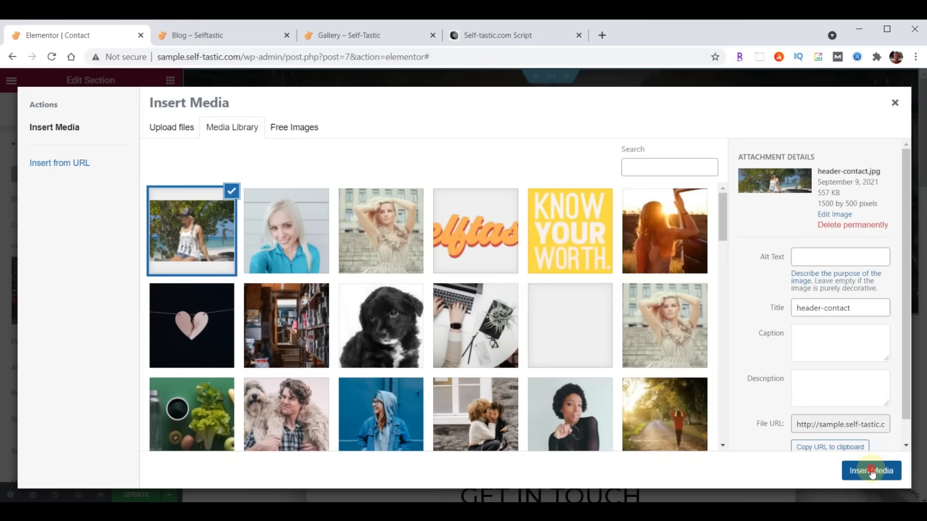
left_click(871, 471)
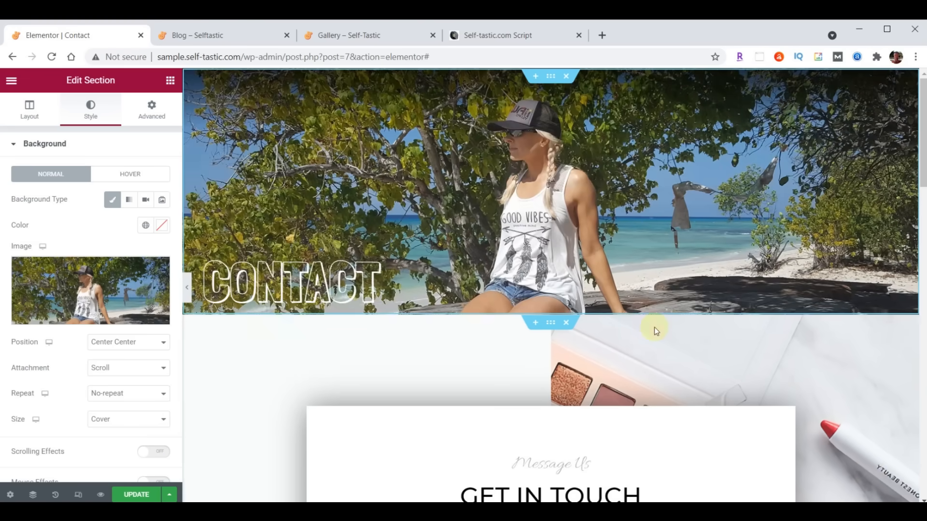
scroll(767, 278, "down", 4)
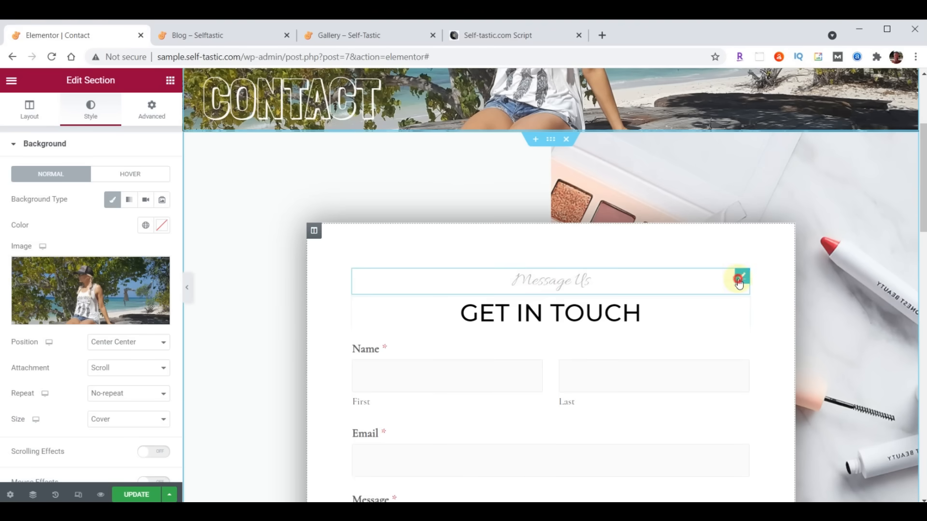
- Set the Message Us heading's typography to Open Sans Condensed, size 10
left_click(739, 281)
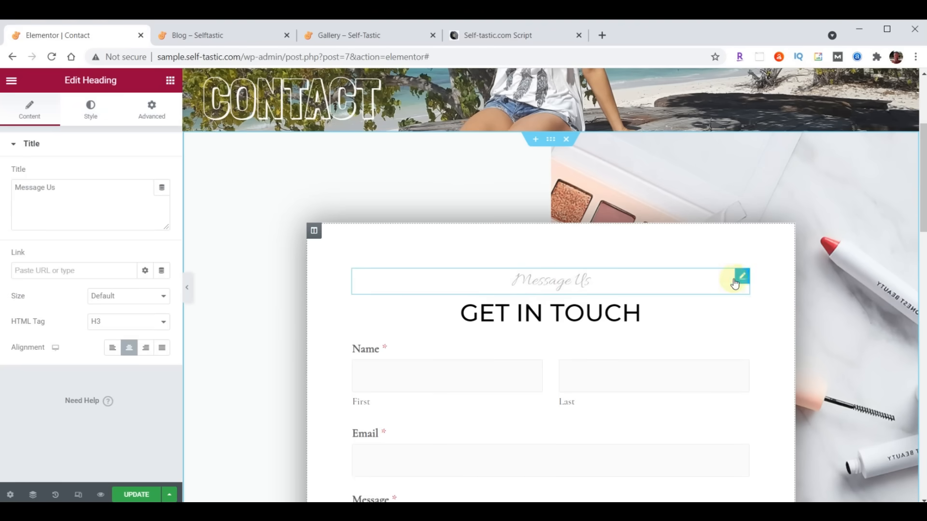
left_click(91, 108)
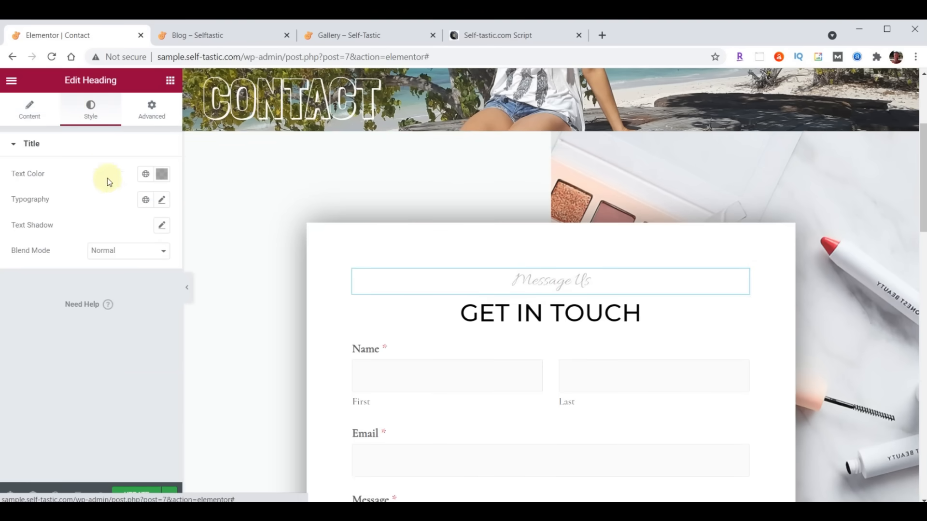
left_click(162, 200)
left_click(124, 255)
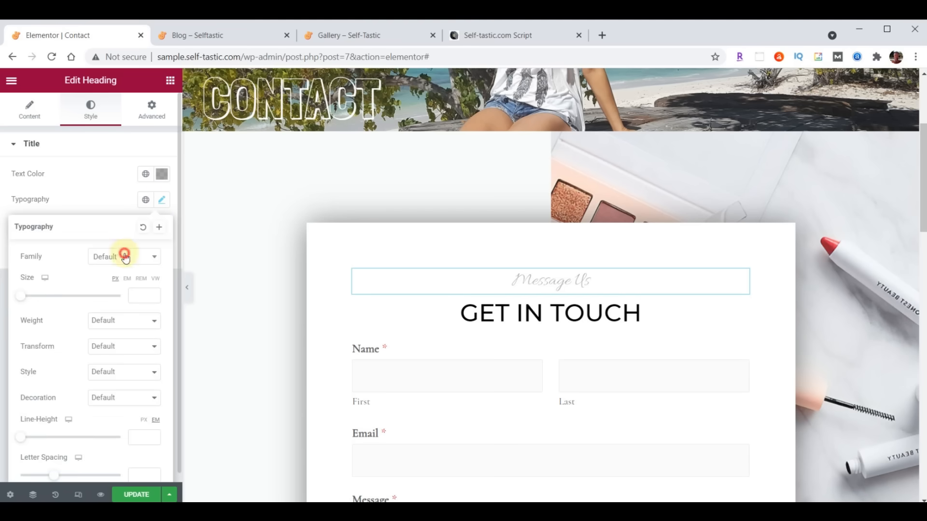
type("Open")
left_click(114, 326)
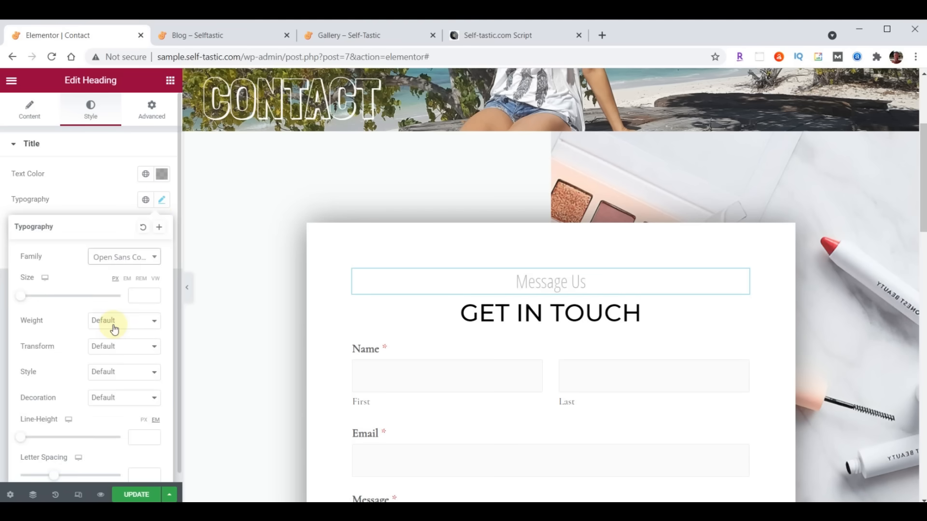
left_click(135, 297)
type("1")
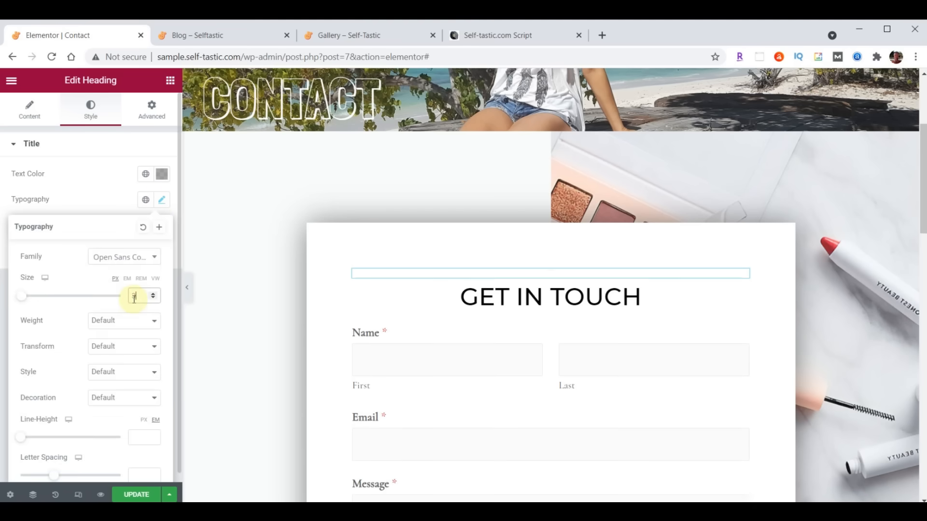
type("0")
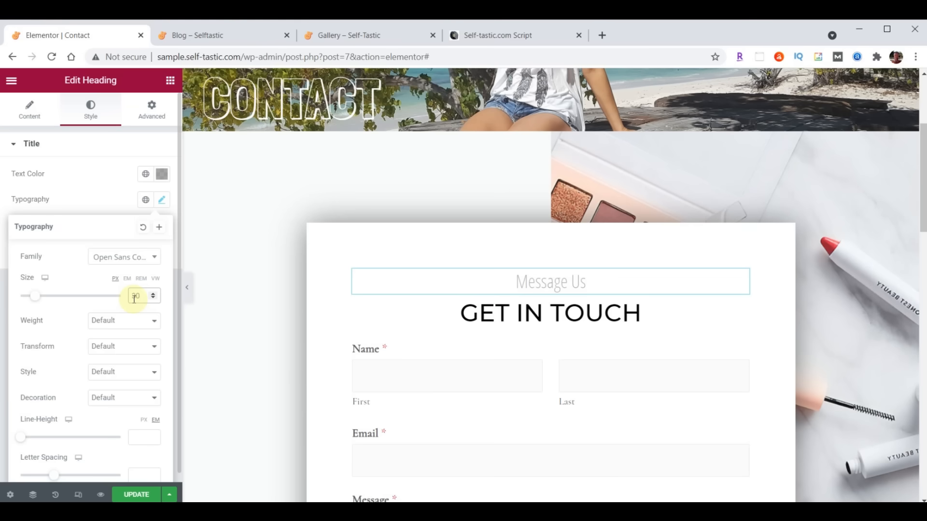
left_click(162, 200)
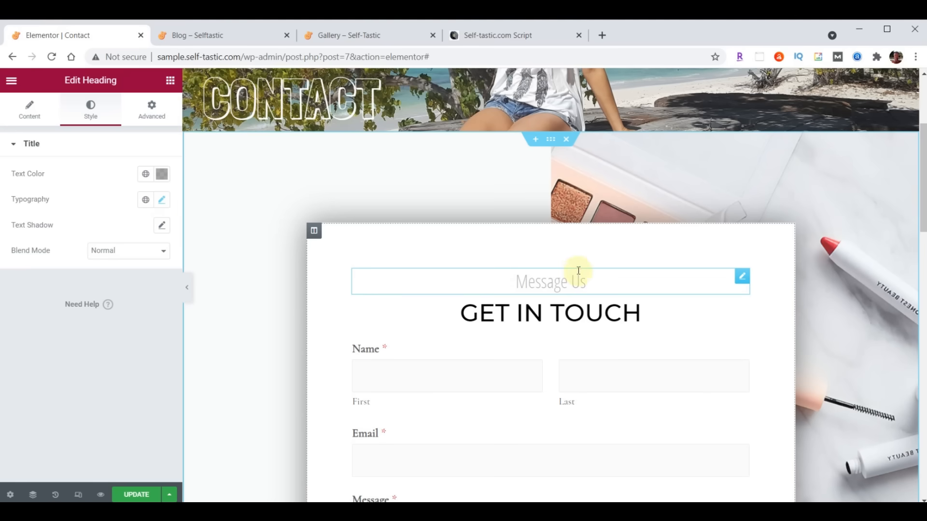
- Upload background-contact.jpg and make it the contact form section's background image
left_click(551, 140)
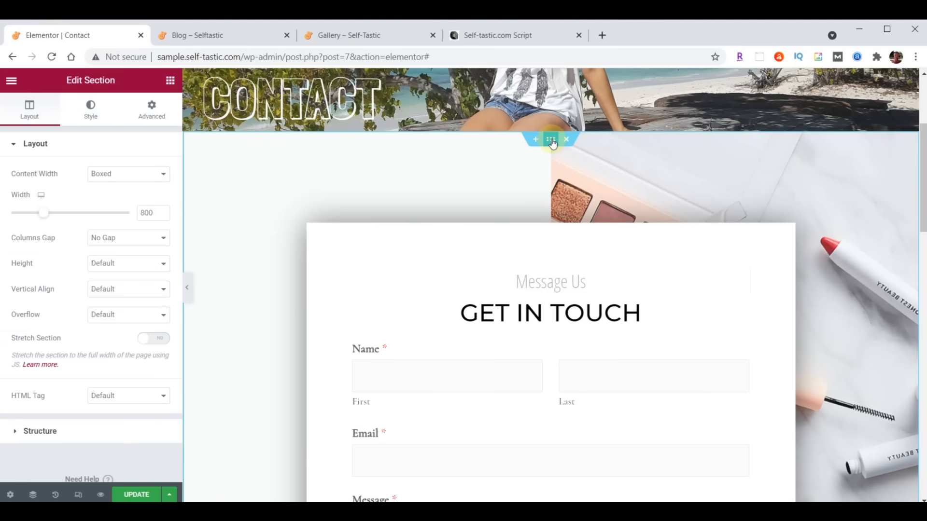
left_click(98, 110)
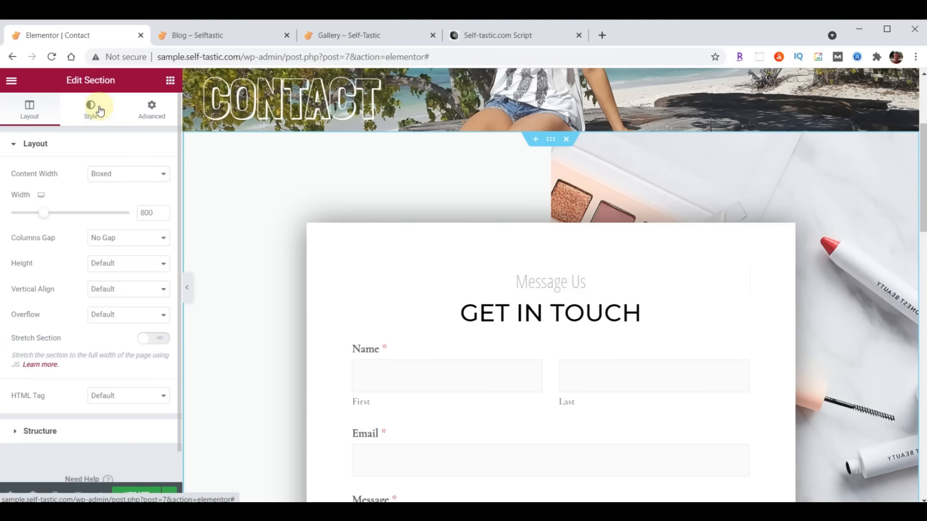
left_click(88, 285)
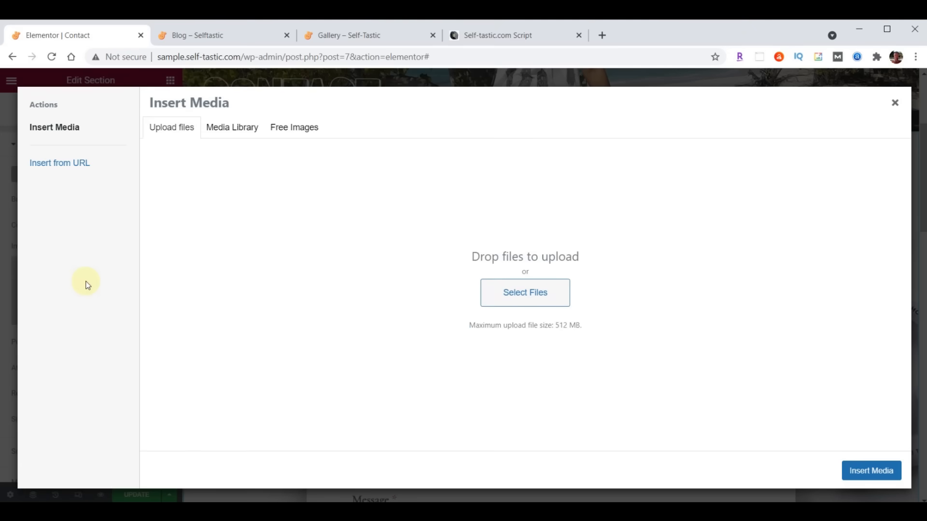
key("alt+Tab")
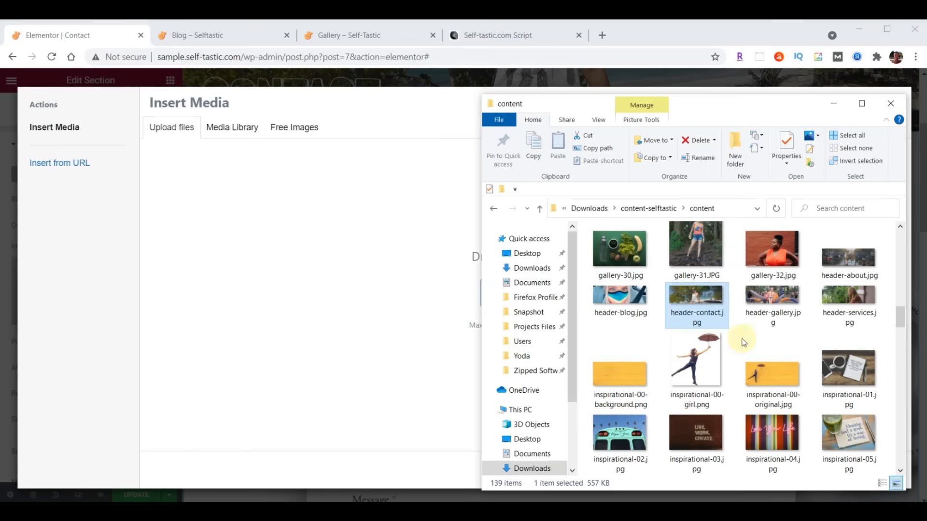
scroll(754, 338, "up", 5)
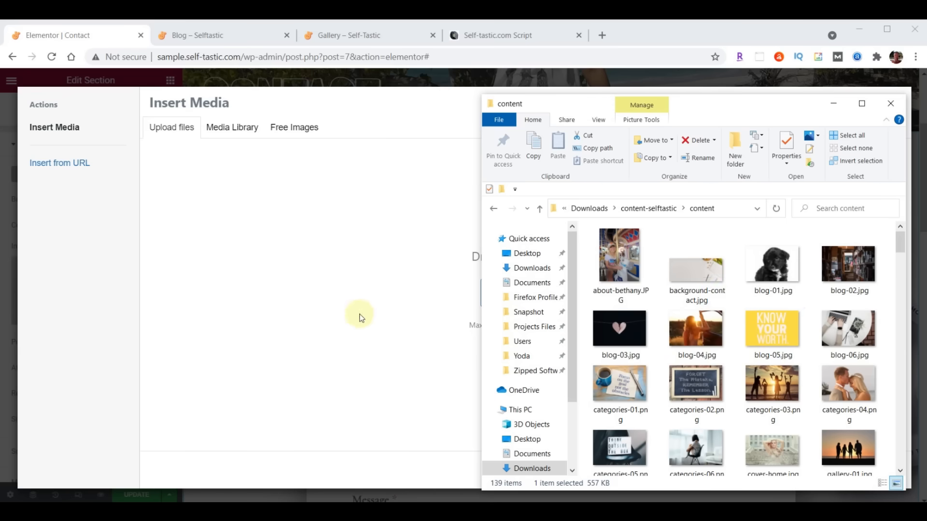
left_click_drag(701, 272, 298, 285)
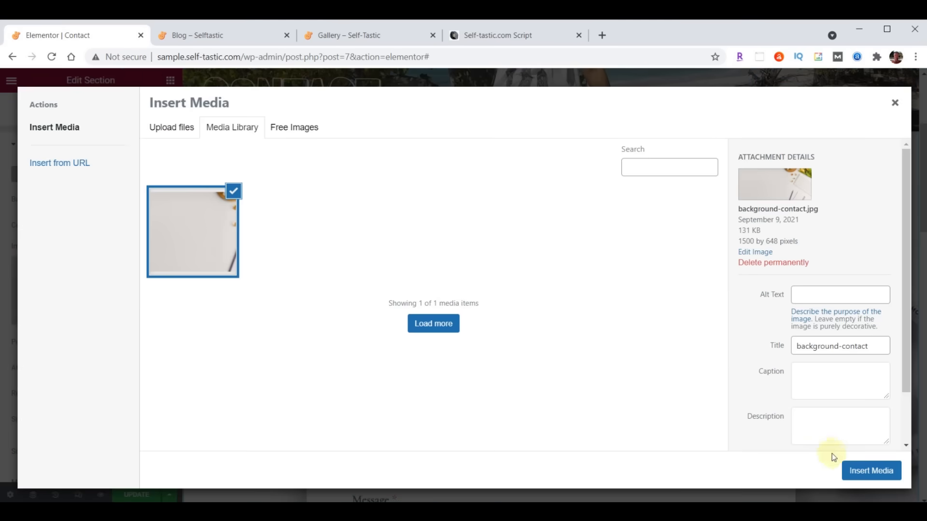
left_click(863, 473)
scroll(515, 233, "down", 5)
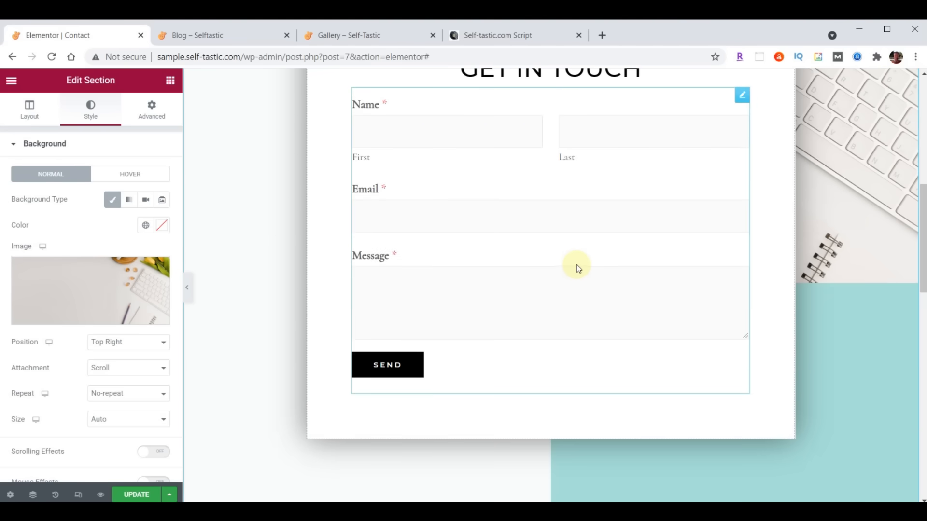
- Replace the Lorem placeholder paragraph with the pasted thank-you message
scroll(577, 266, "down", 9)
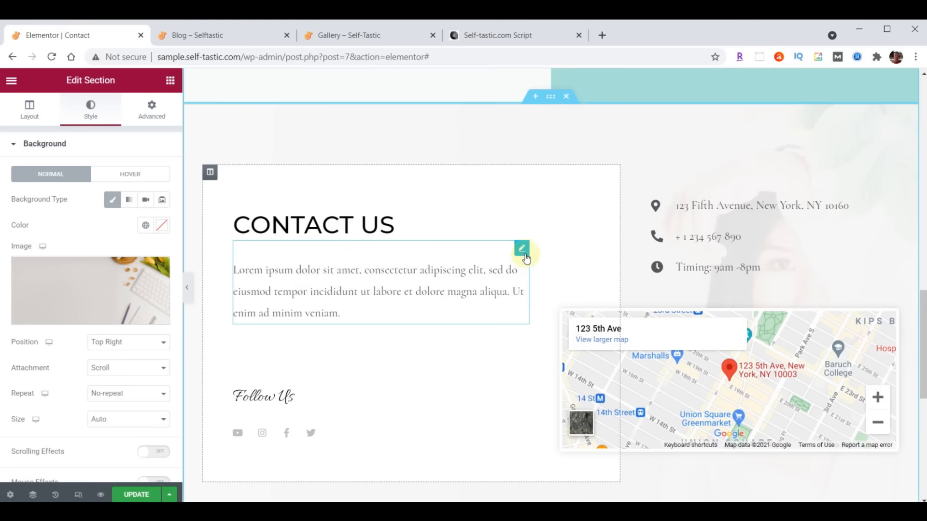
left_click(522, 250)
left_click_drag(21, 249, 132, 394)
type("Thanks so much for visiting my site. Please be sure to send me your comments and suggestions. I look forward to hearing from you.")
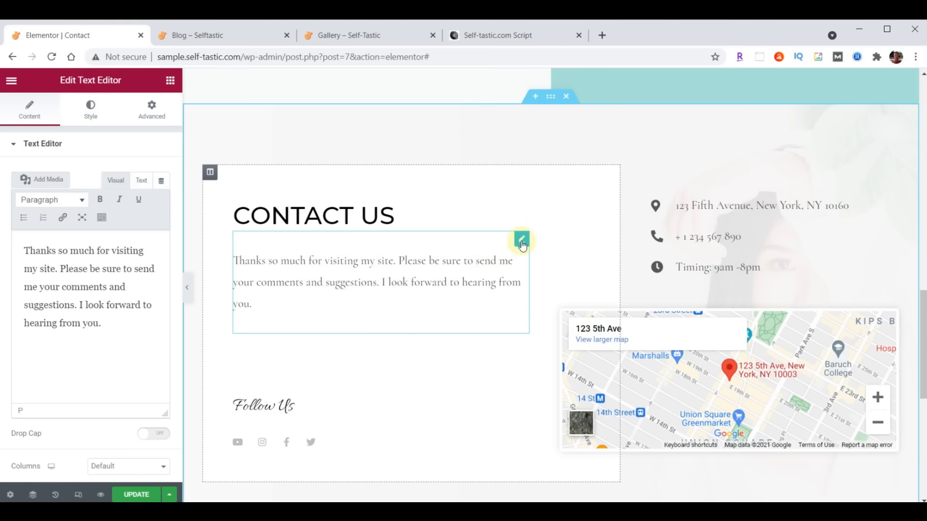
- Set the paragraph text colour to dark grey #222222
left_click(89, 118)
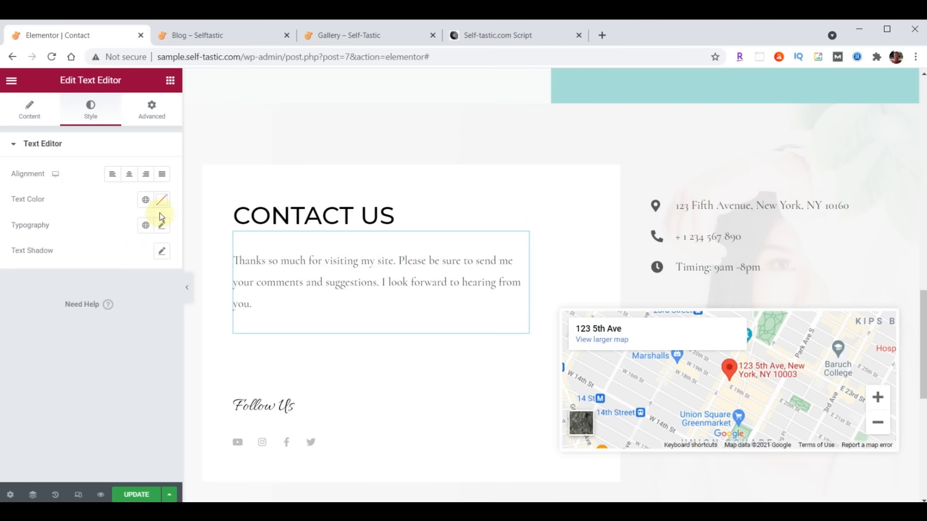
left_click(159, 206)
type("#222222")
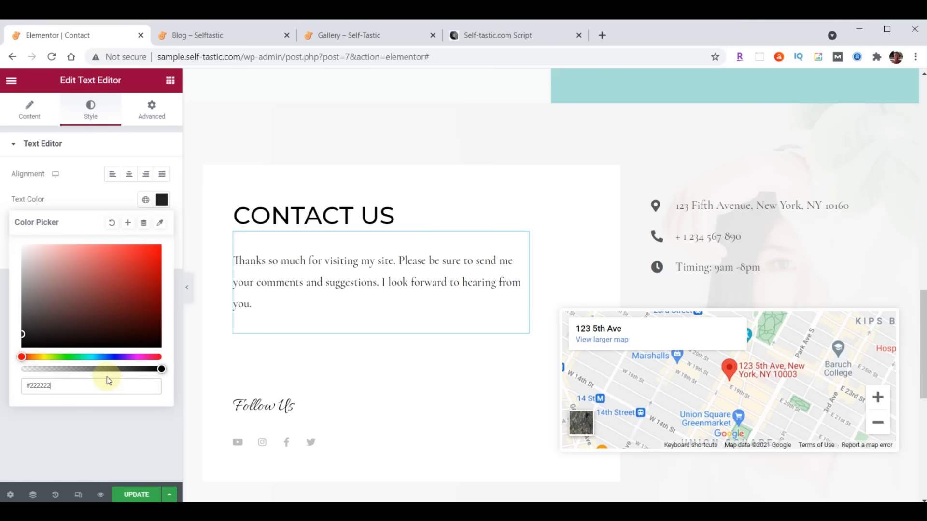
left_click(163, 205)
- Set the paragraph typography to Open Sans Condensed, size 21, weight 400
left_click(163, 226)
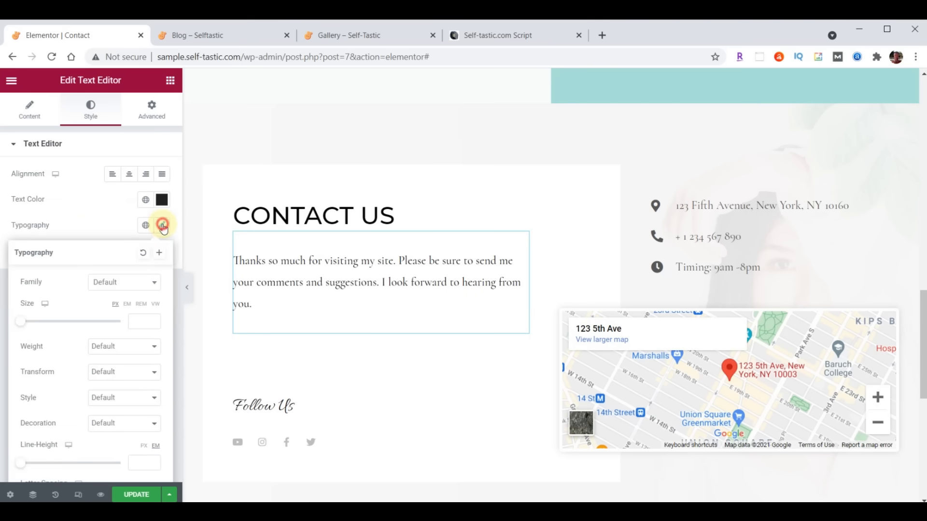
left_click(132, 283)
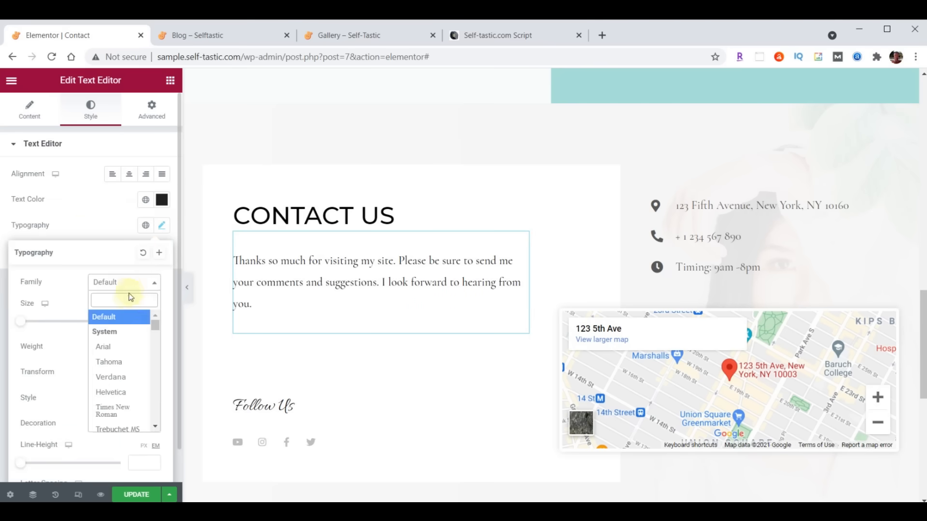
type("Open")
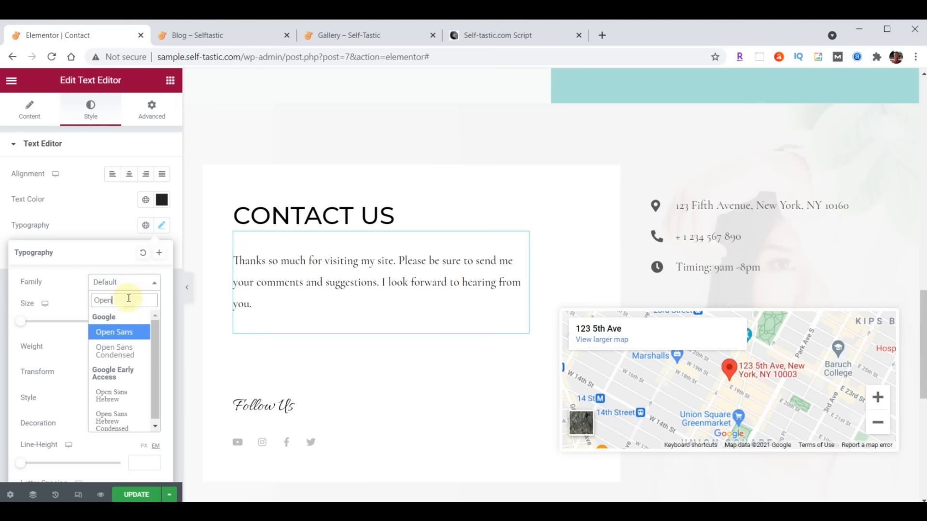
left_click(121, 351)
left_click(137, 321)
type("21")
left_click(126, 347)
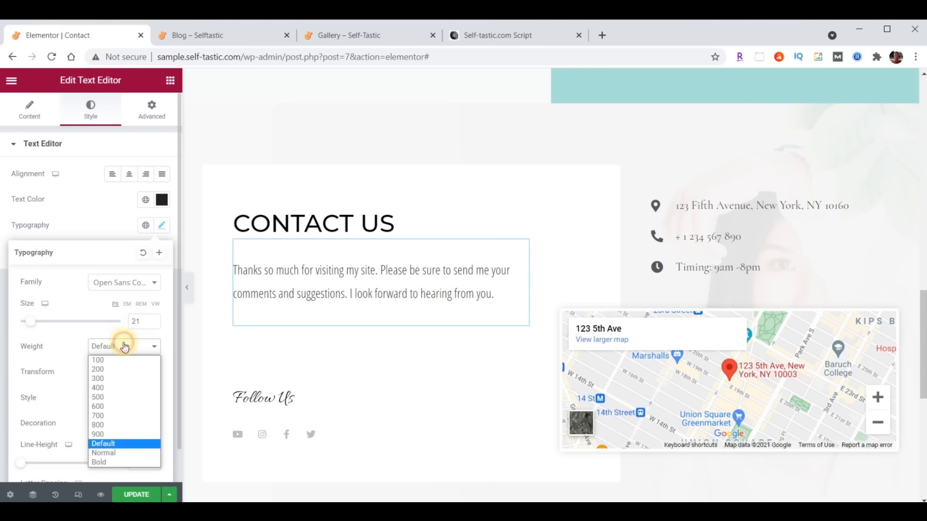
left_click(118, 386)
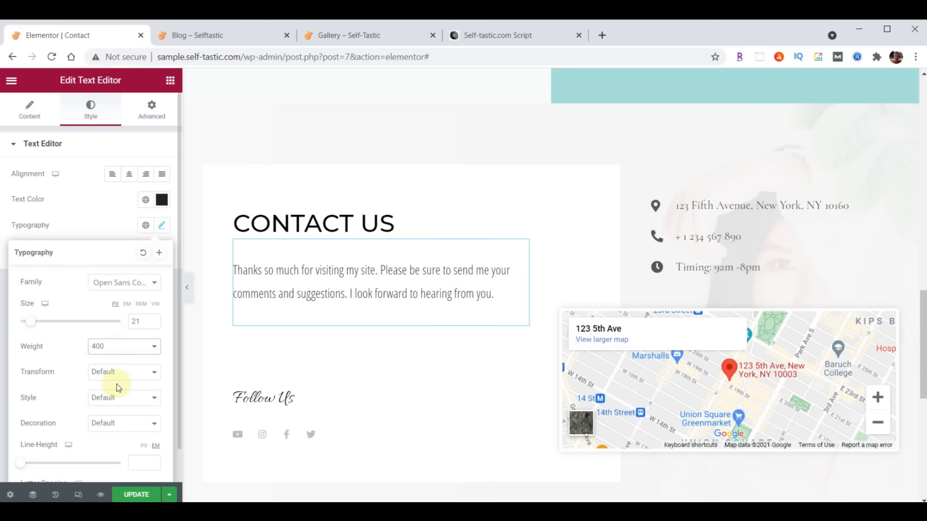
left_click(162, 226)
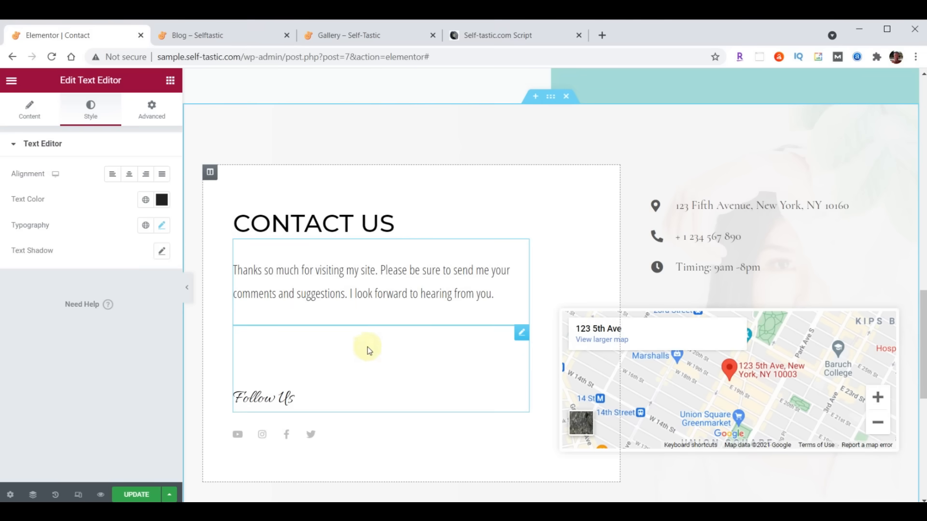
- Add an Image widget below the Contact Us paragraph showing practical-advice-profile.jpg
left_click(170, 80)
left_click_drag(38, 252, 349, 308)
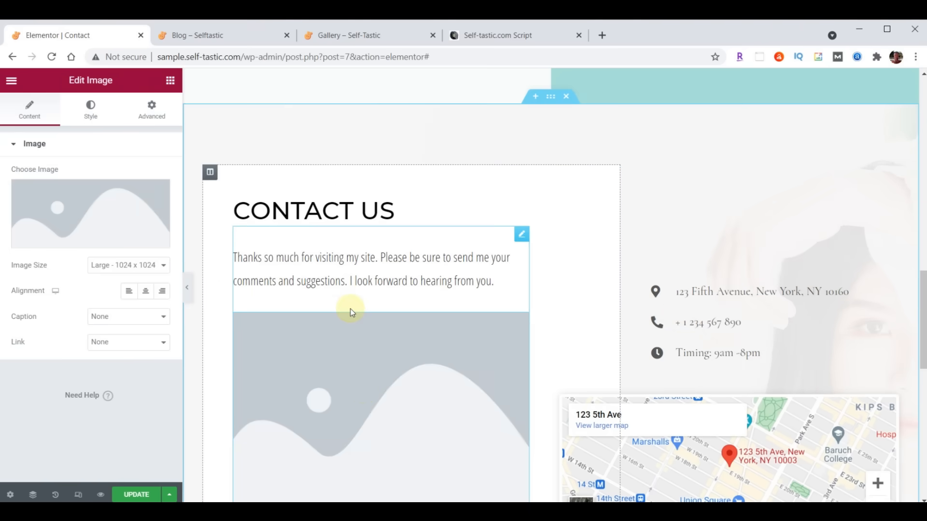
left_click(96, 224)
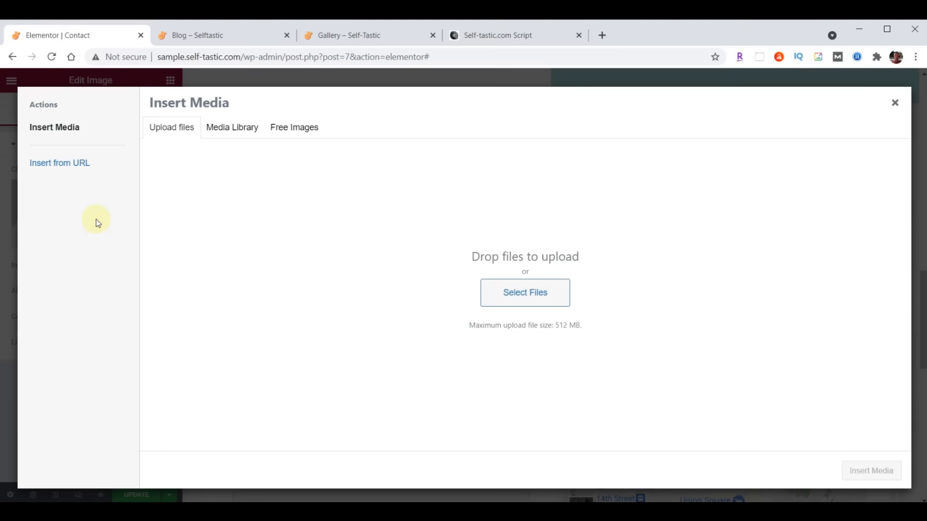
left_click(223, 128)
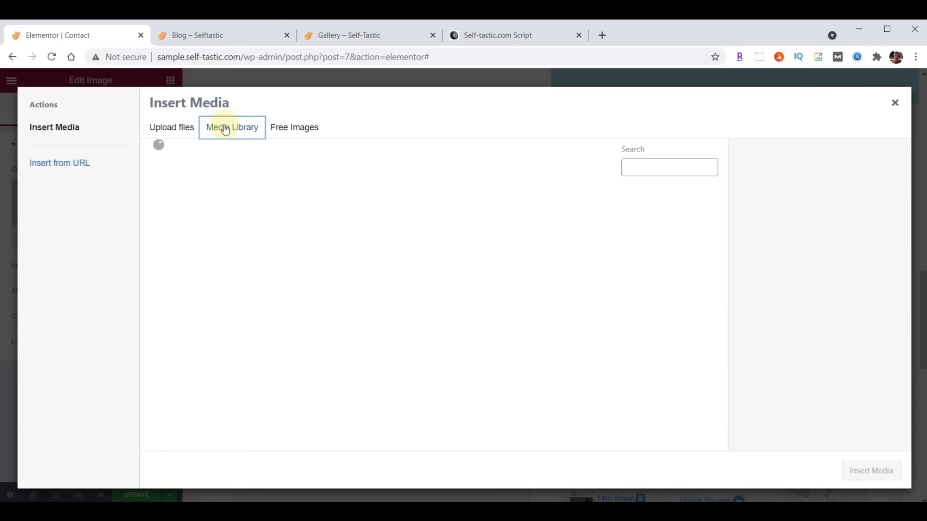
scroll(490, 247, "down", 11)
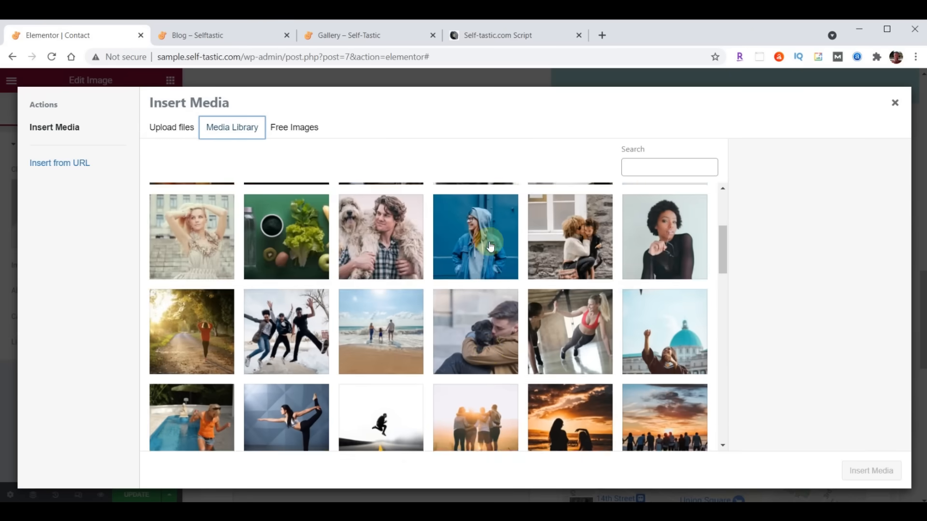
scroll(490, 247, "down", 8)
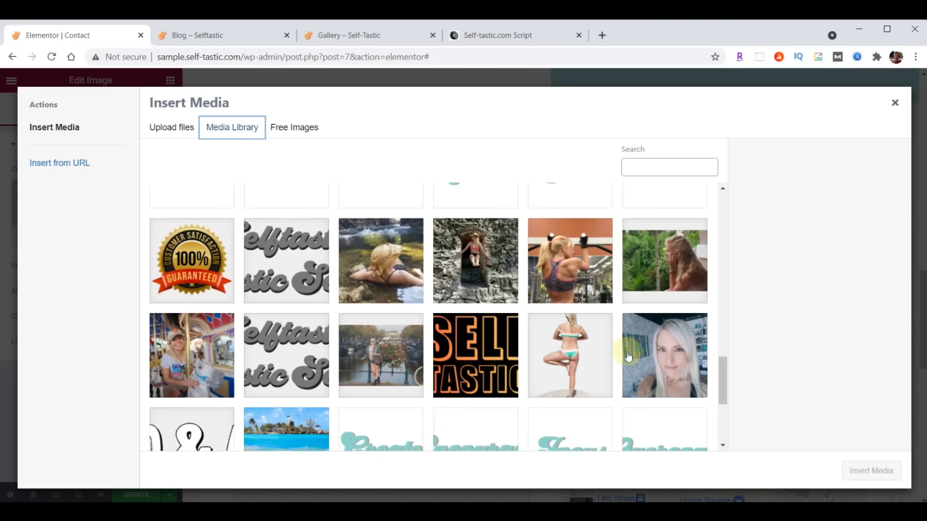
left_click(672, 363)
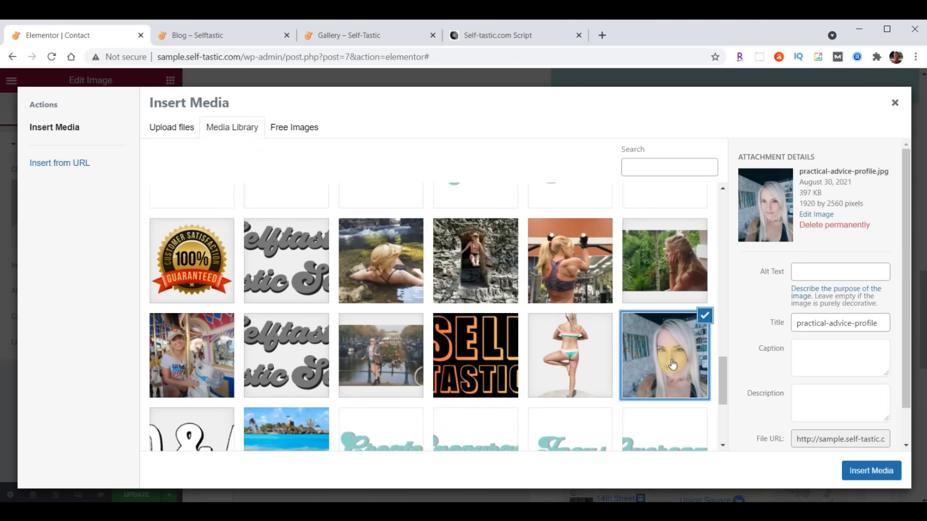
left_click(880, 471)
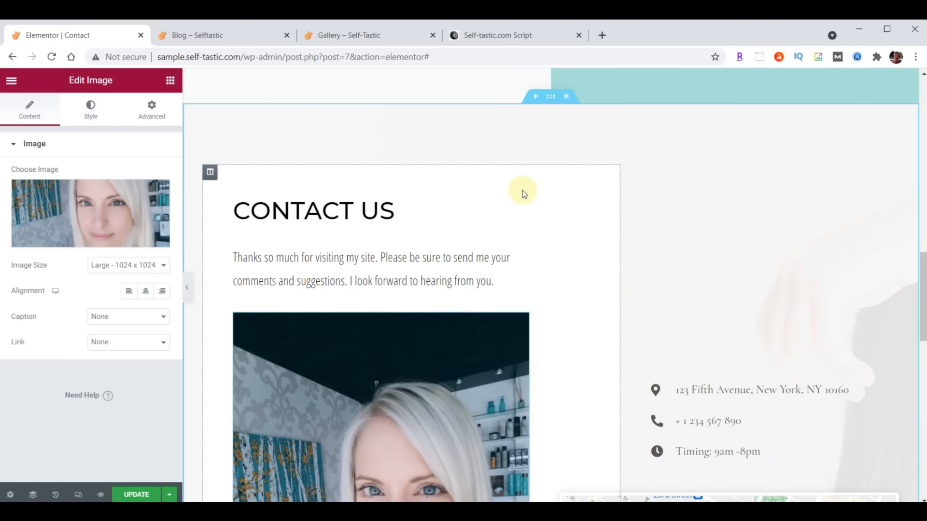
- Limit the profile image's maximum width to 75
scroll(531, 199, "down", 5)
scroll(532, 204, "down", 1)
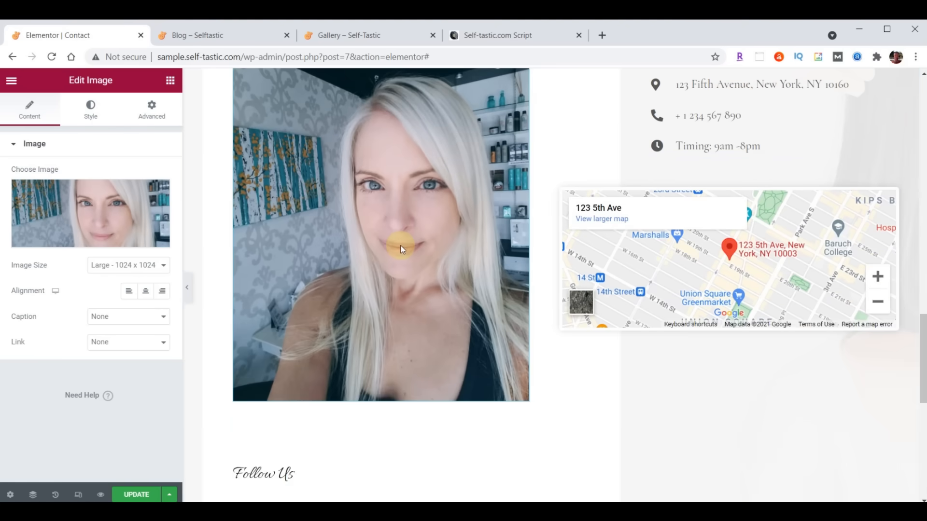
left_click(95, 113)
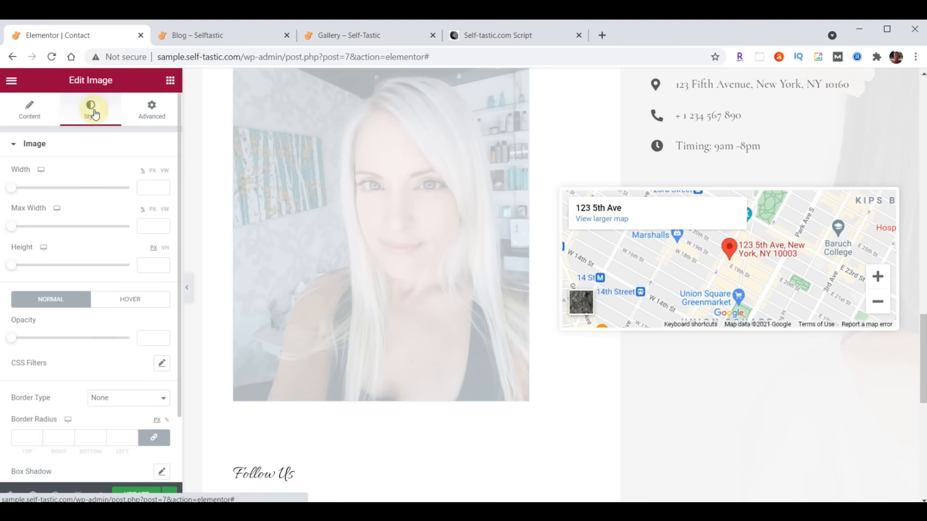
left_click(149, 229)
type("75")
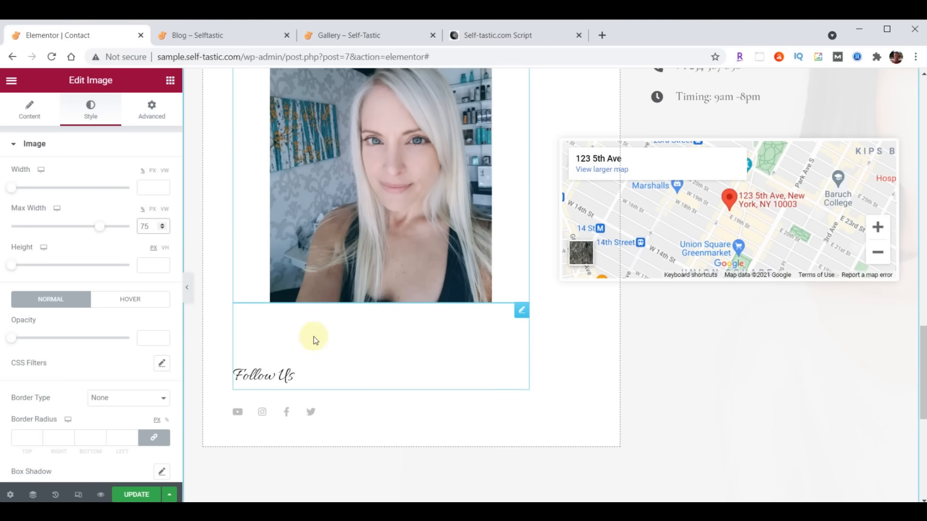
- Reduce the Follow Us heading's top margin from 100 to 70
left_click(520, 312)
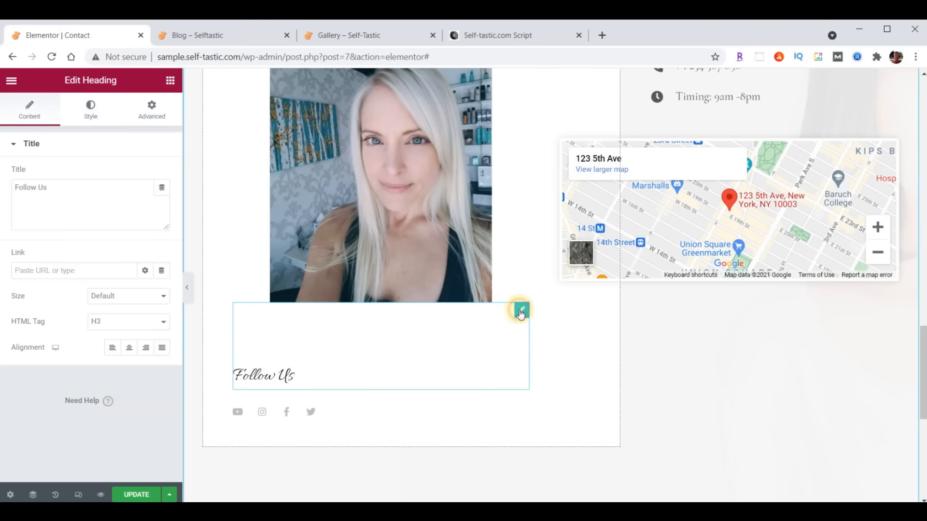
left_click(151, 109)
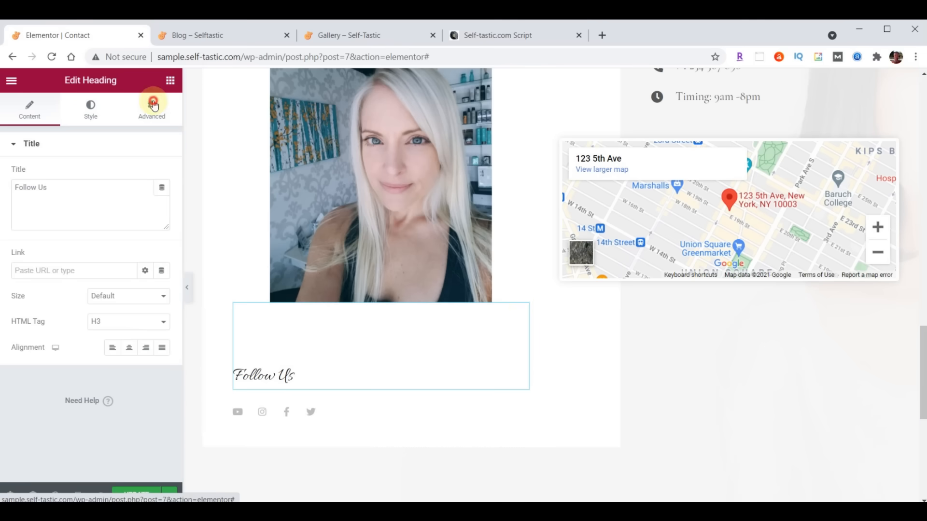
left_click_drag(31, 188, 5, 195)
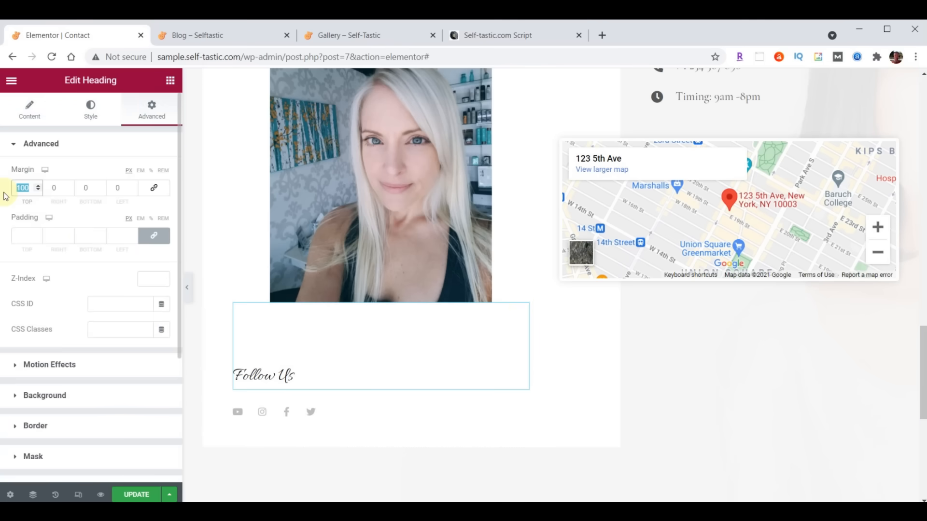
type("70")
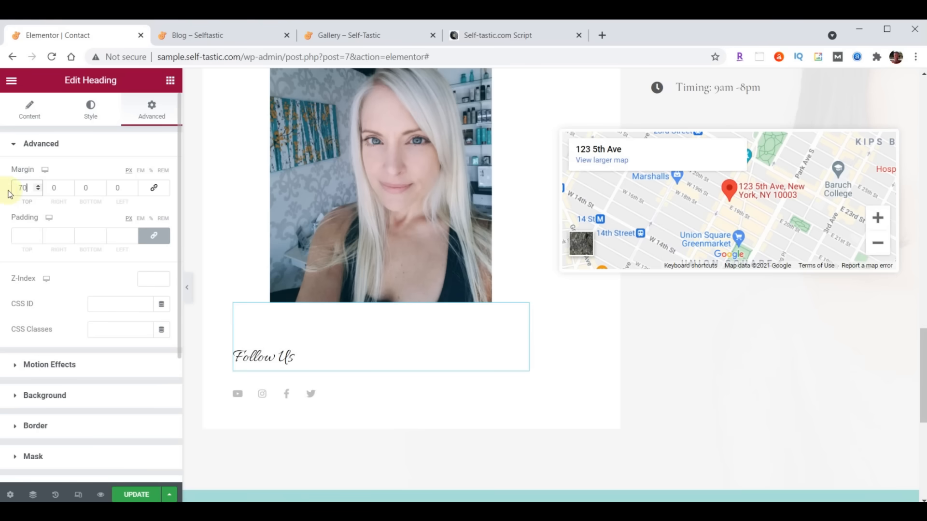
- Set the Follow Us heading to Open Sans Condensed, size 30
left_click(91, 109)
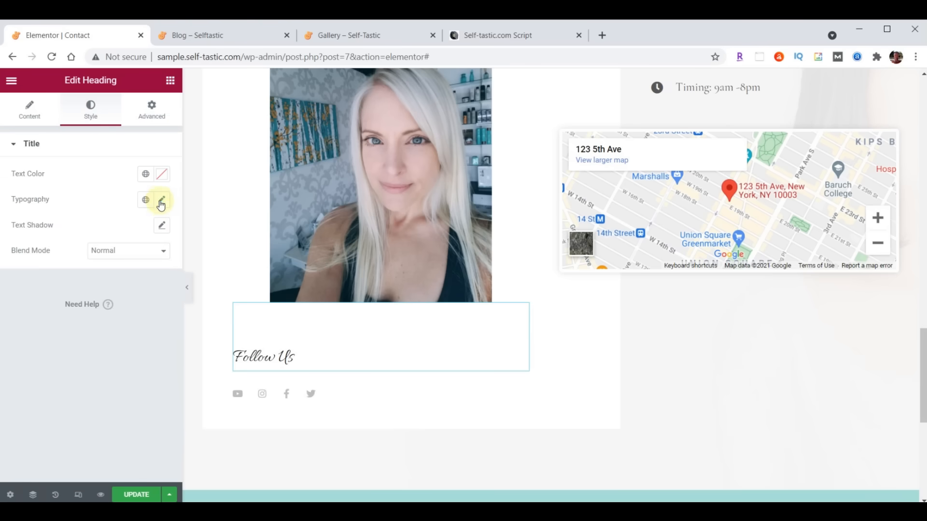
left_click(162, 202)
left_click(135, 256)
type("Open")
left_click(116, 325)
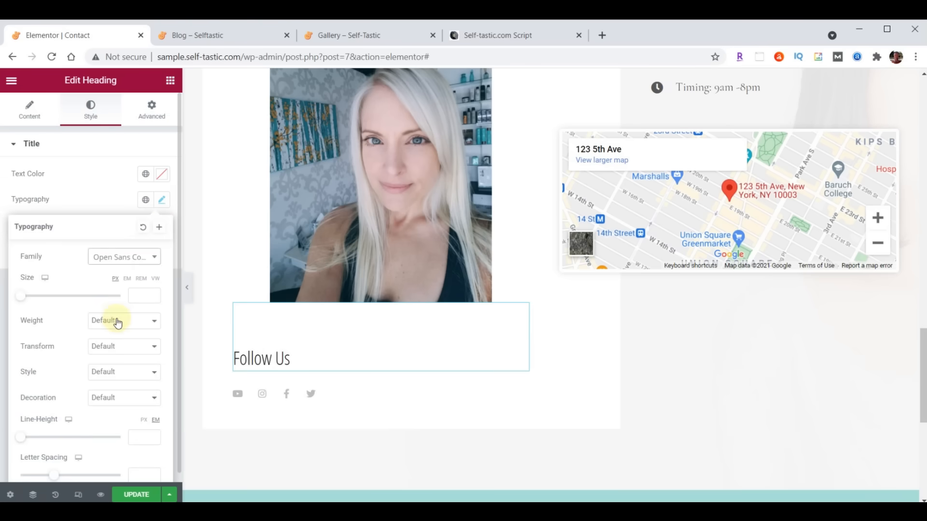
left_click(139, 297)
type("30")
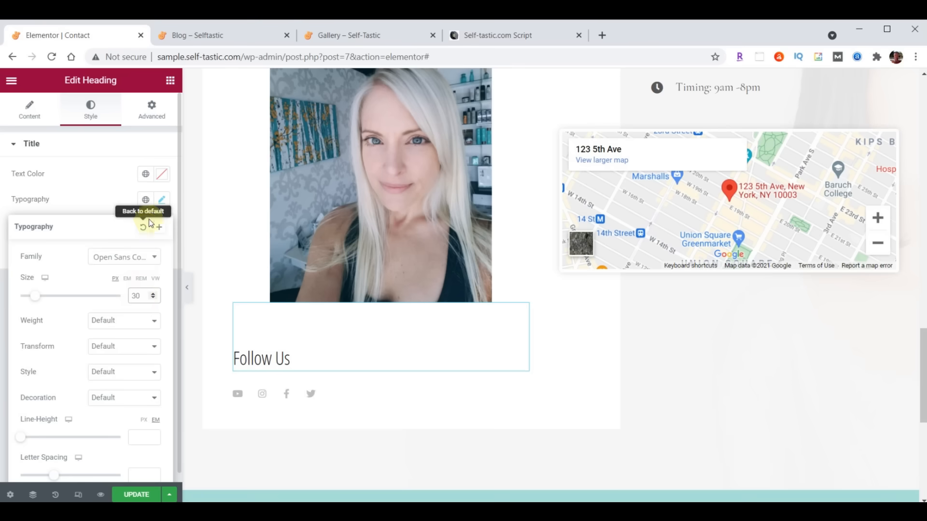
left_click(162, 203)
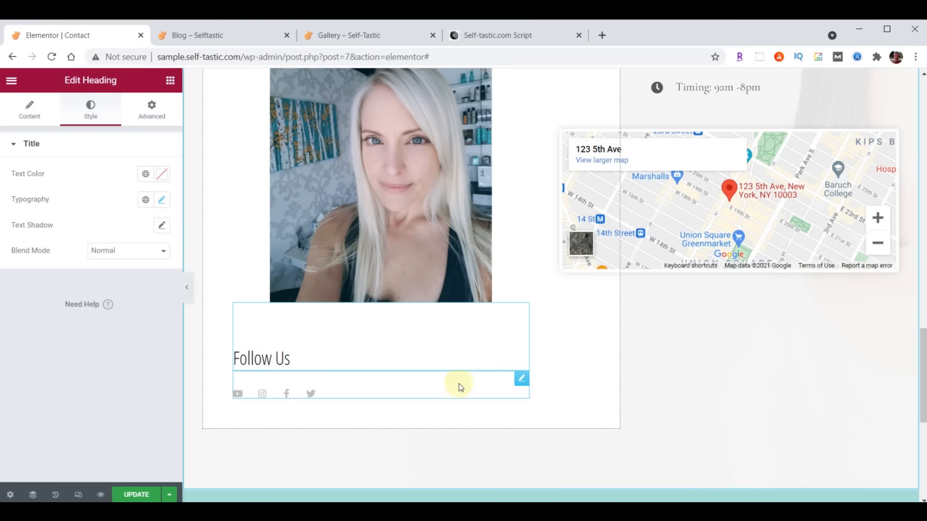
- Enlarge the social icons from size 15 to 32
left_click(521, 382)
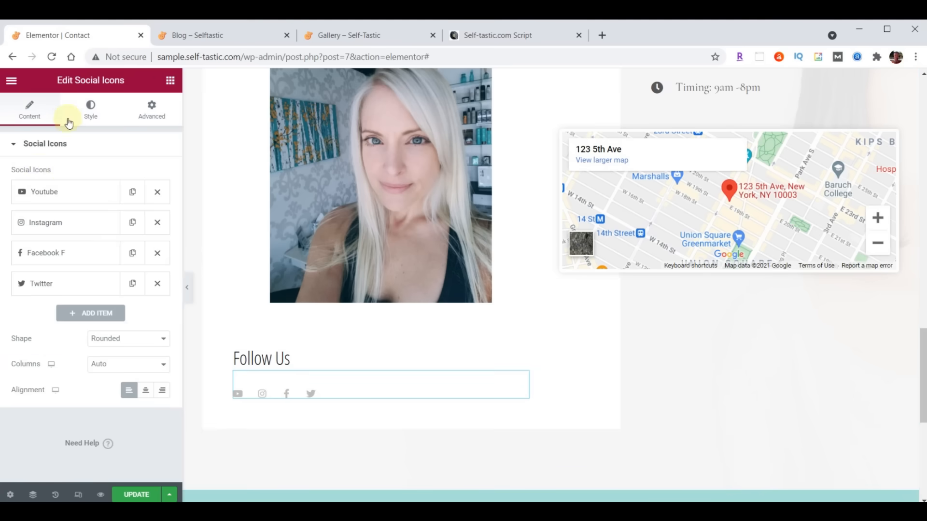
left_click(91, 115)
double_click(147, 264)
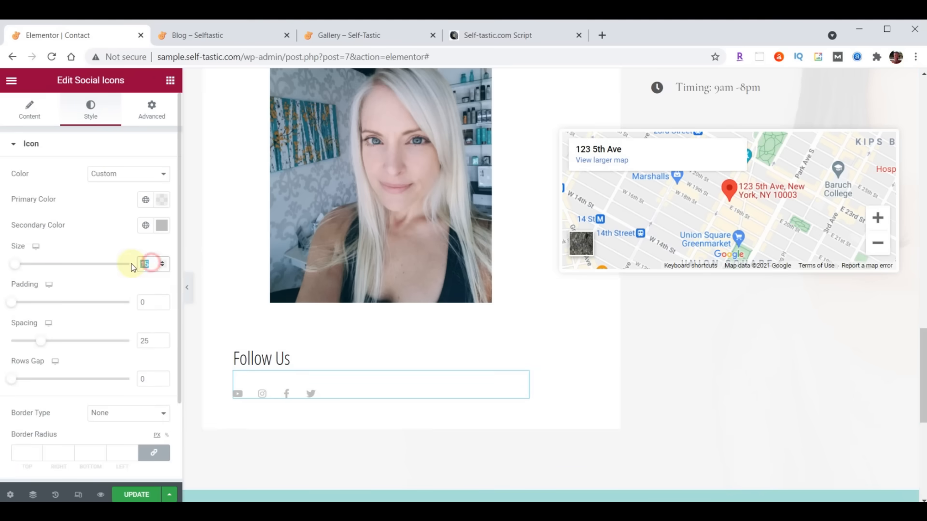
type("32")
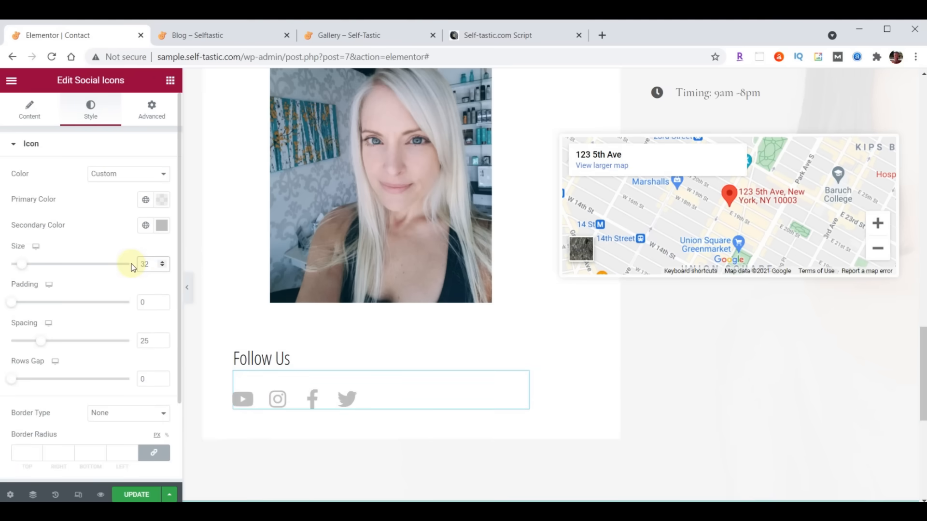
left_click(29, 118)
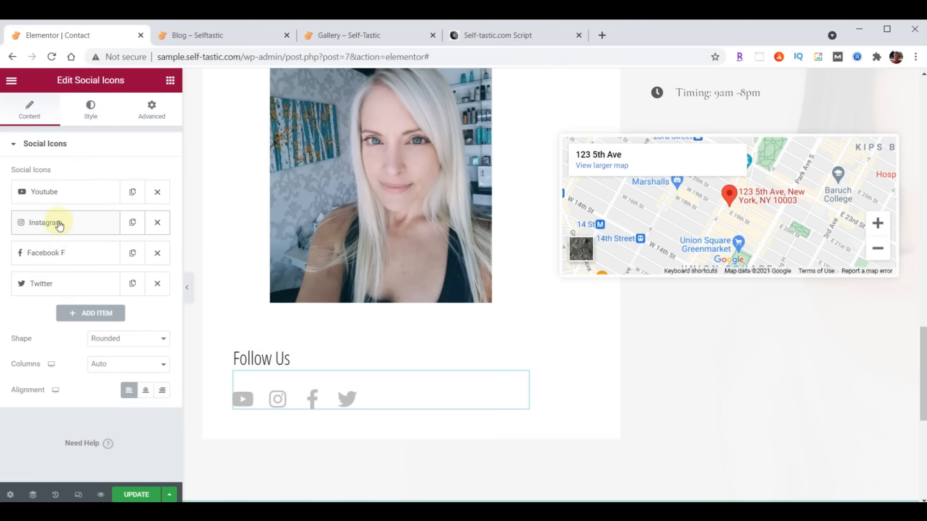
- Move the Instagram icon to the end of the social icons list
left_click_drag(59, 226, 64, 295)
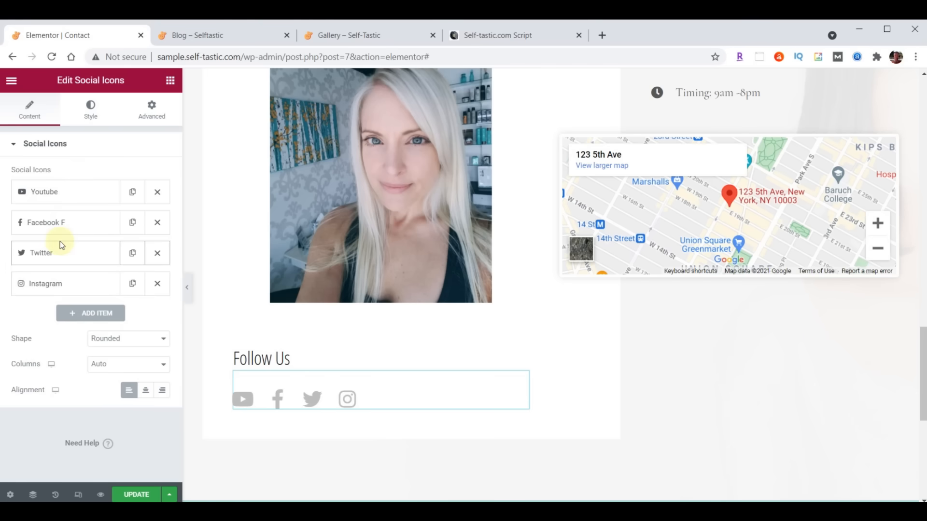
left_click(60, 197)
left_click(60, 196)
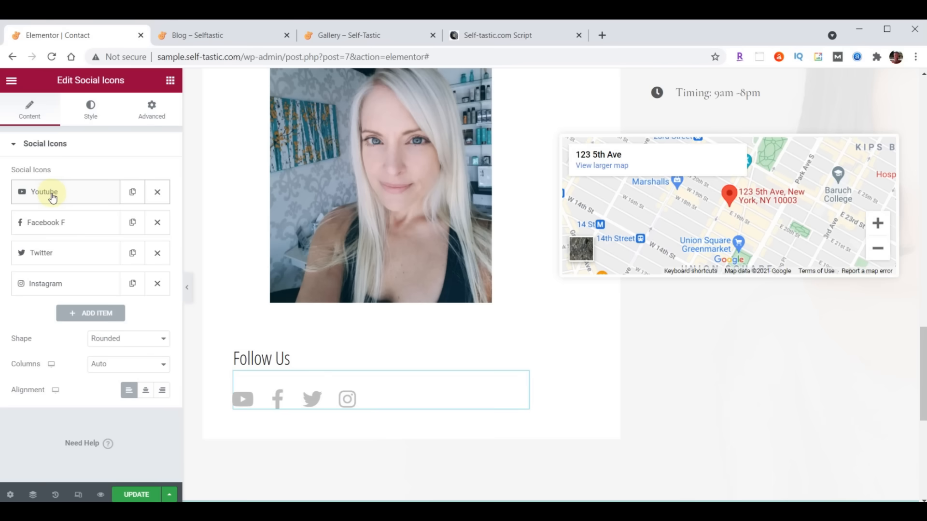
- Replace the YouTube icon with Medium, paste its profile link, and move it last
left_click(53, 195)
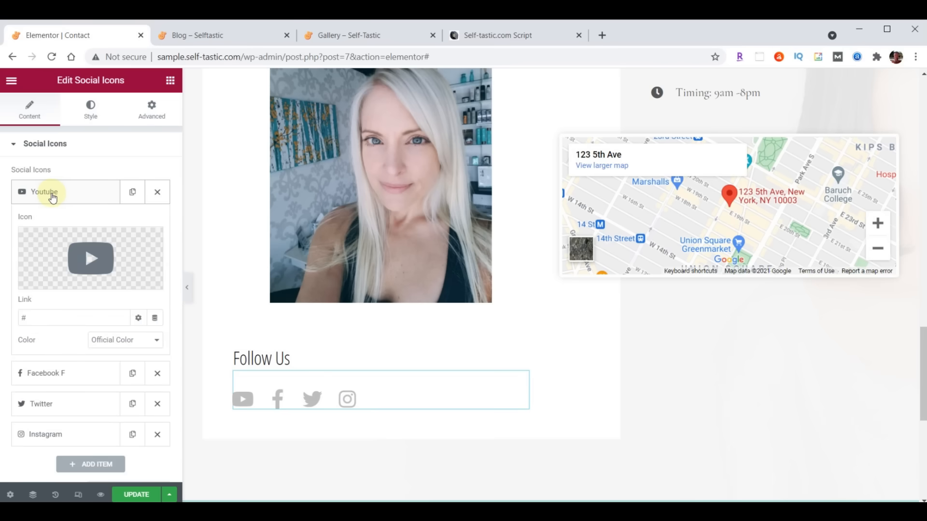
left_click(102, 261)
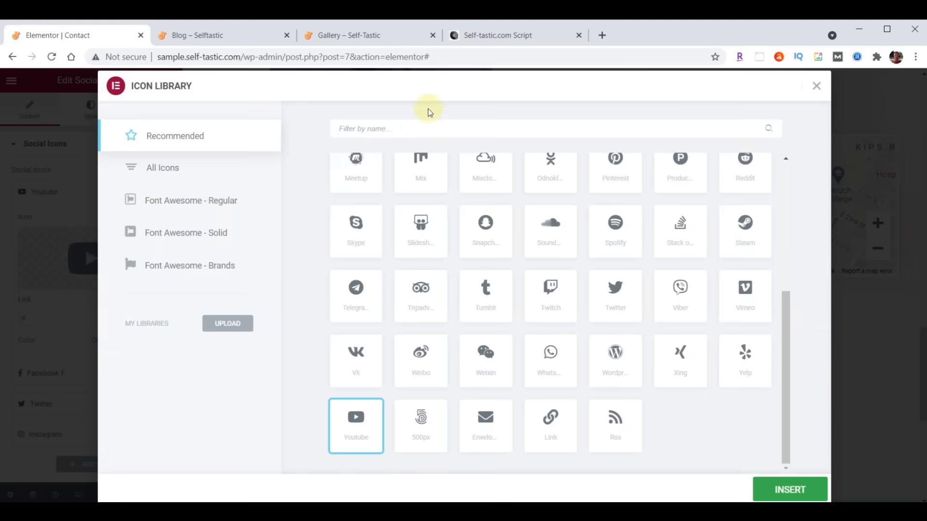
left_click(356, 129)
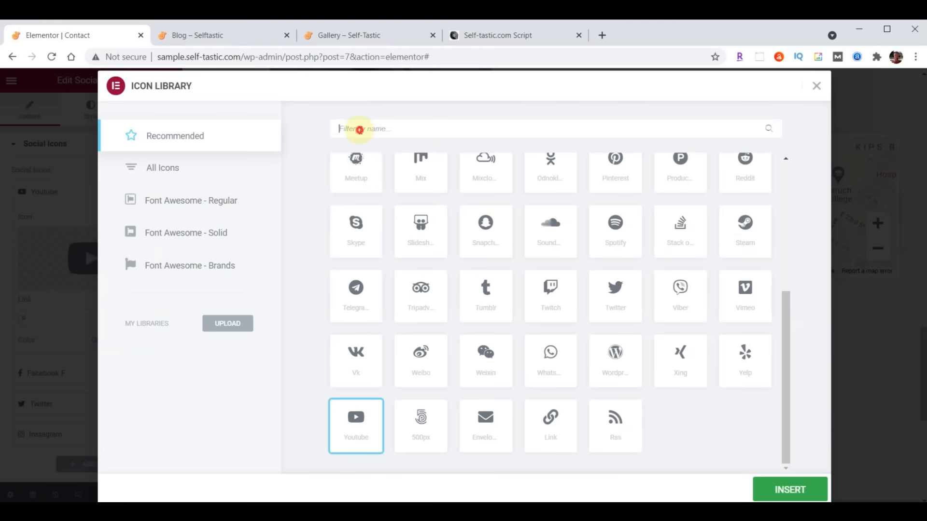
type("Medium")
left_click(357, 209)
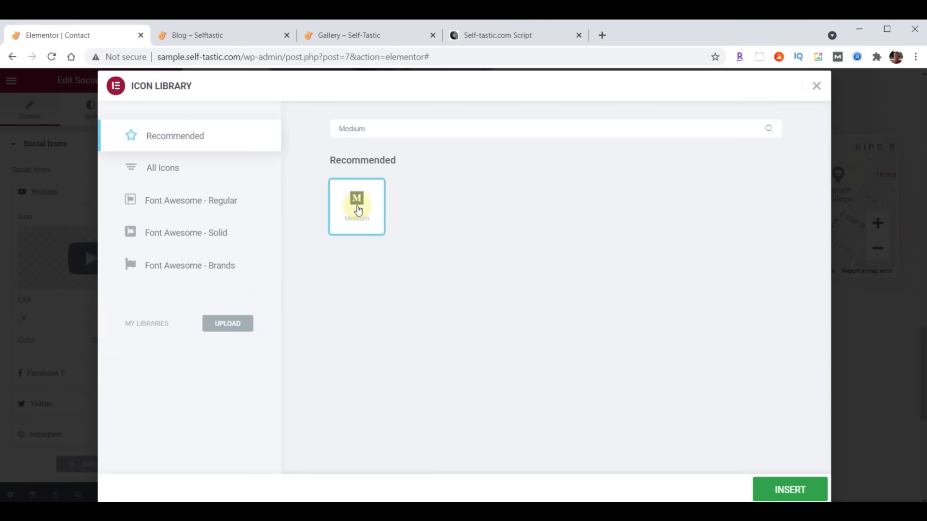
left_click(791, 489)
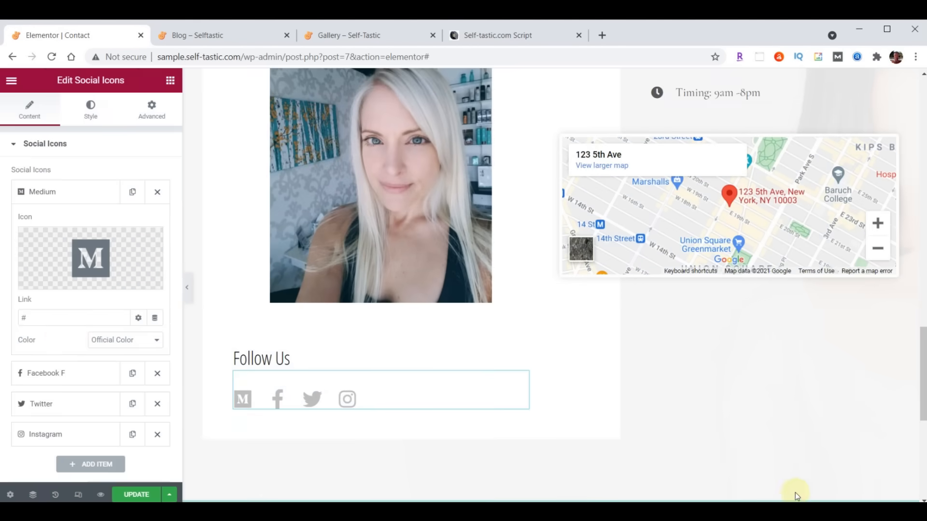
left_click(38, 317)
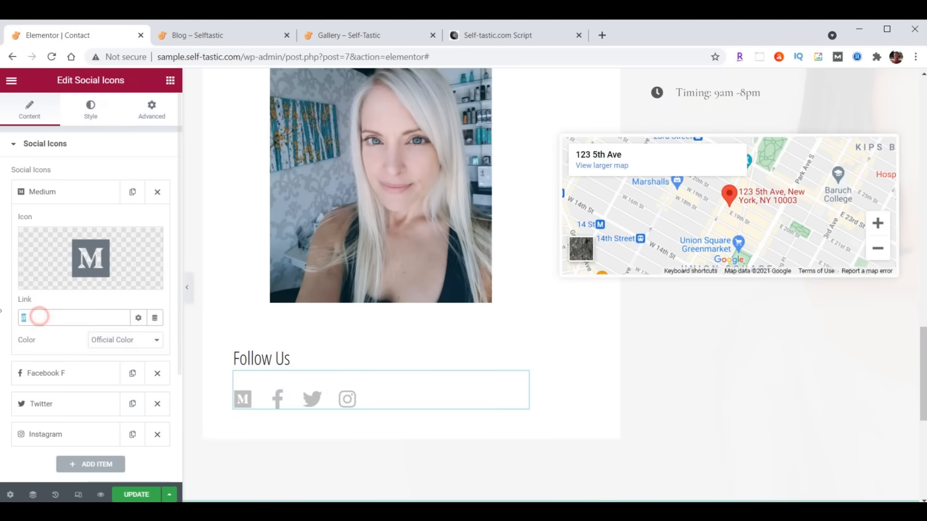
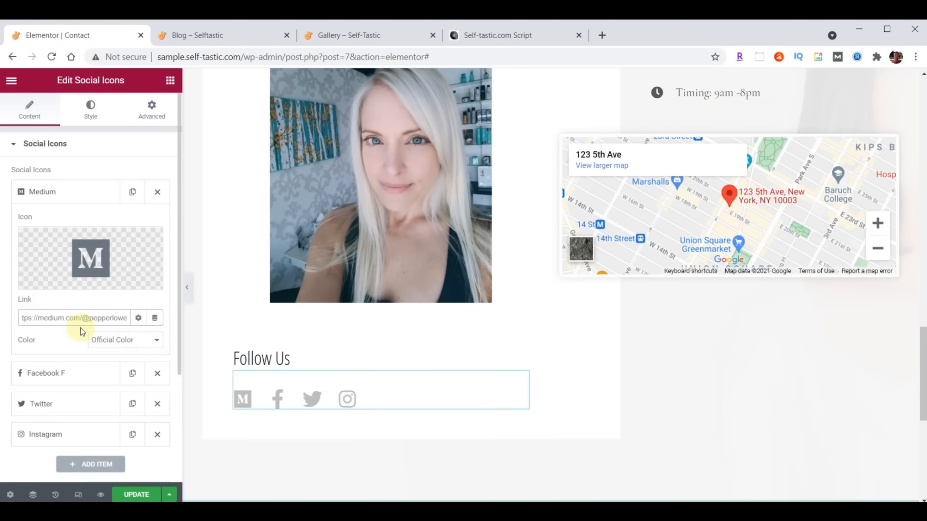
left_click(52, 193)
left_click_drag(68, 198, 74, 289)
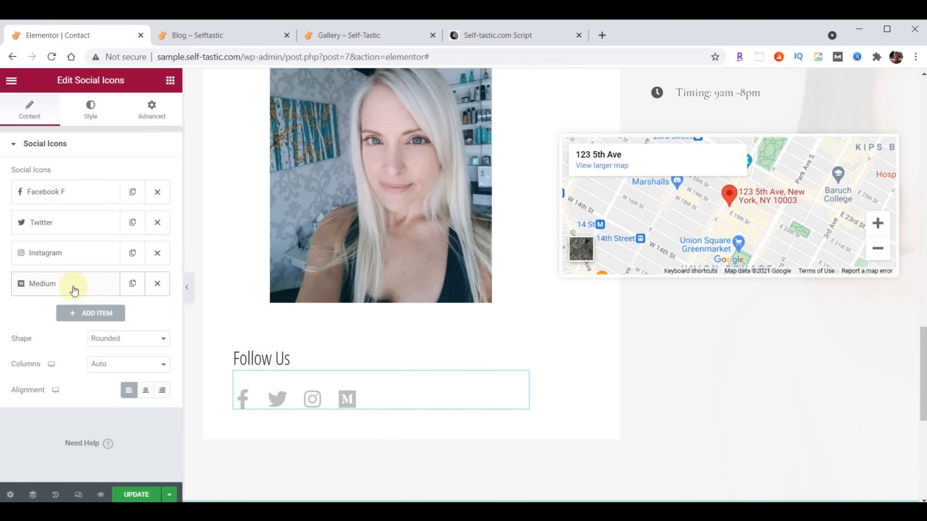
- Paste the Facebook, Twitter and Instagram profile links and move Twitter to the front
left_click(58, 191)
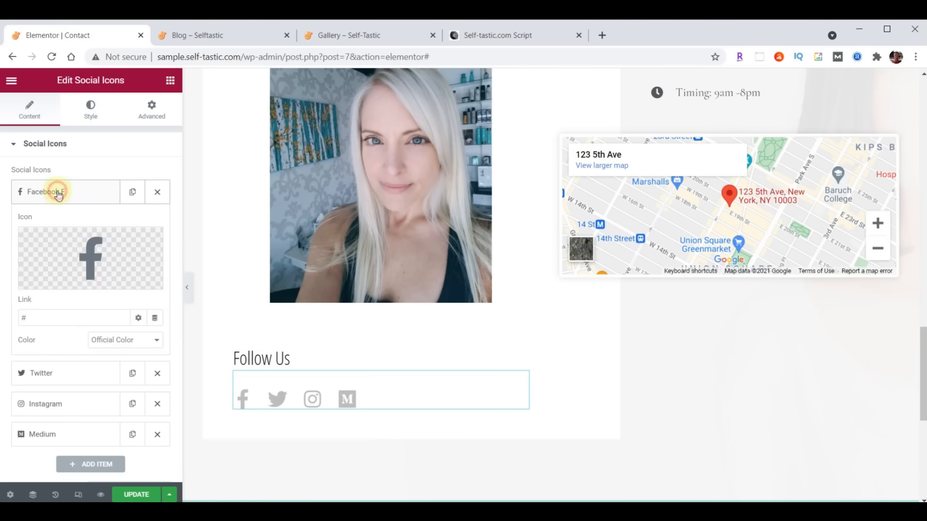
left_click_drag(68, 315, 21, 320)
type("https://facebook.com/self_tastic")
left_click(60, 192)
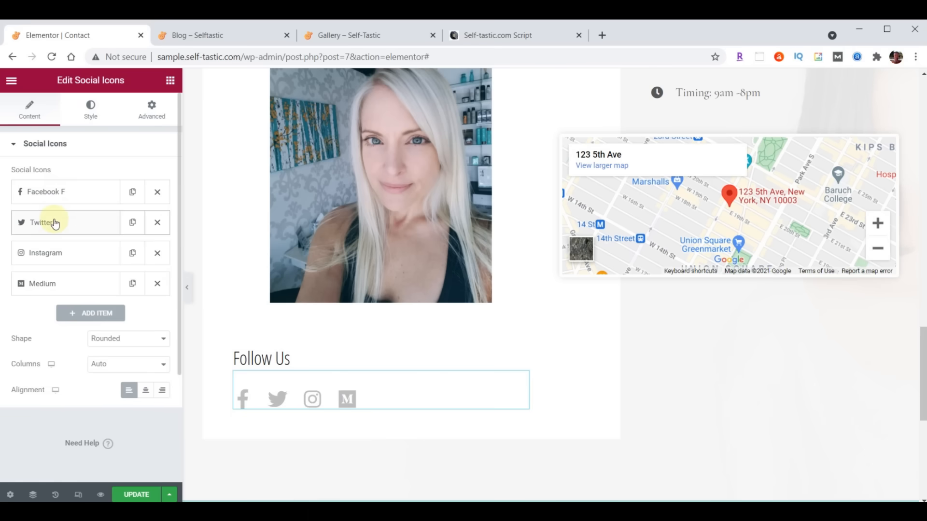
left_click(55, 223)
triple_click(54, 348)
type("https://twitter.com/self_tastic")
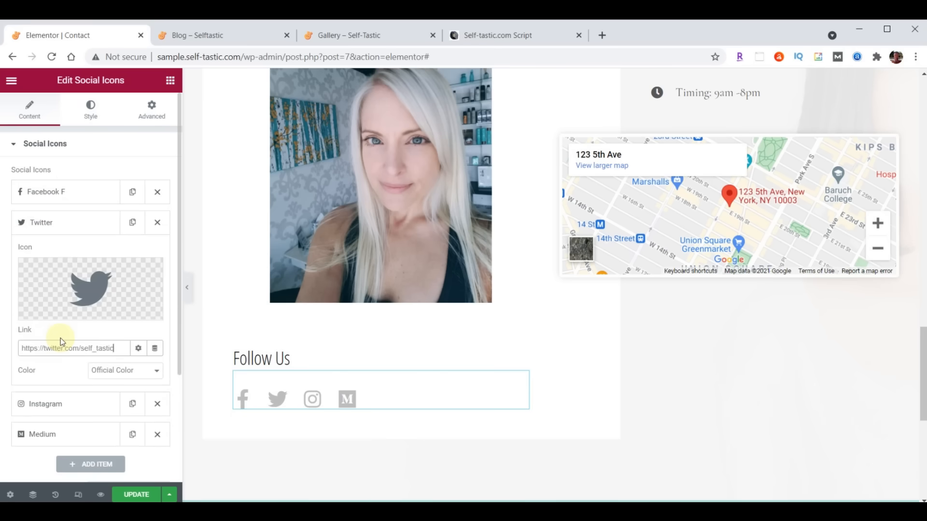
left_click(54, 223)
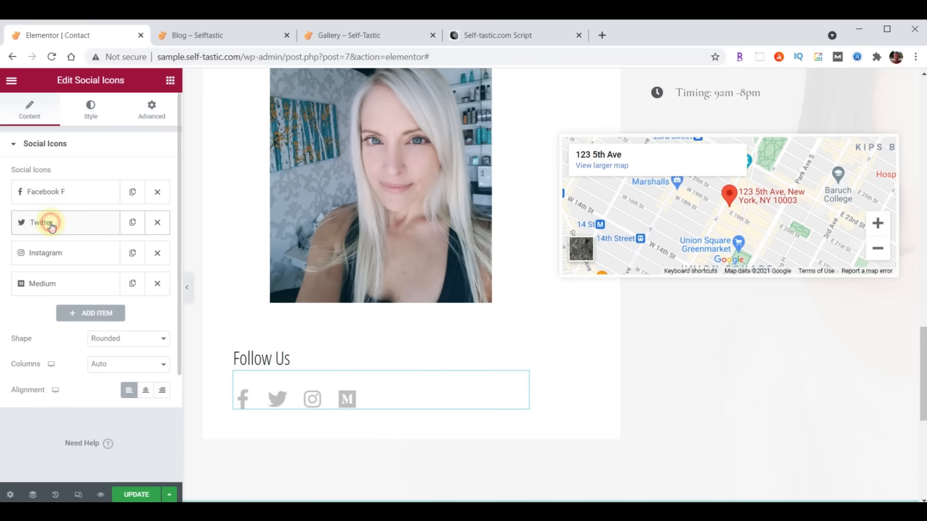
left_click_drag(52, 202, 55, 193)
left_click(58, 257)
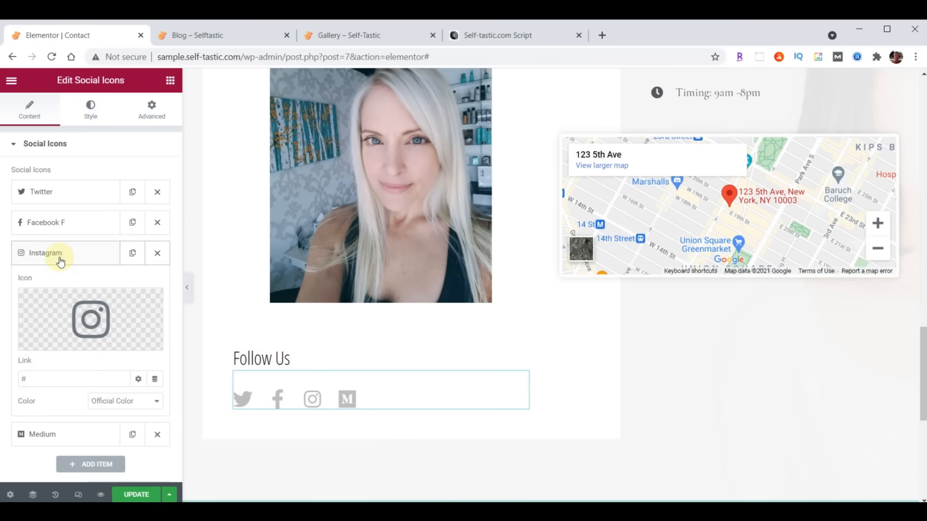
triple_click(54, 379)
type("https://instagram.com/self_tastic")
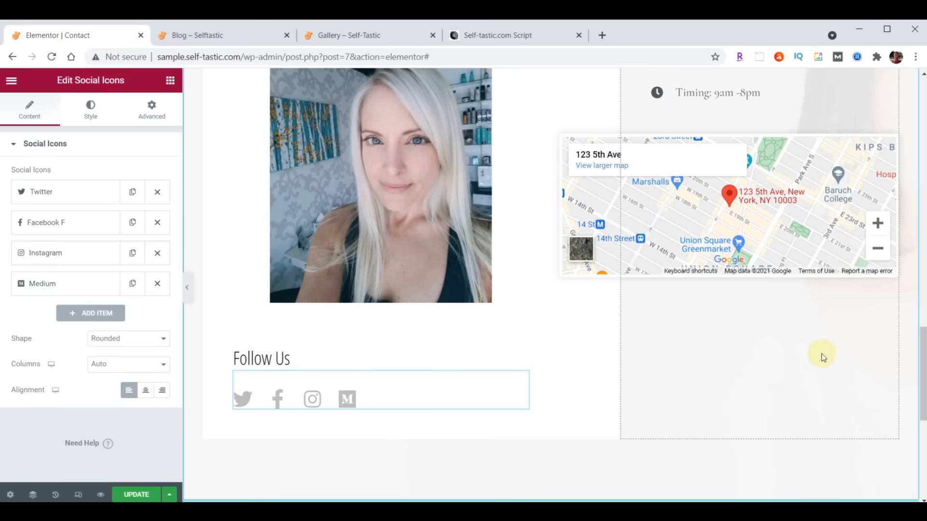
scroll(823, 357, "up", 5)
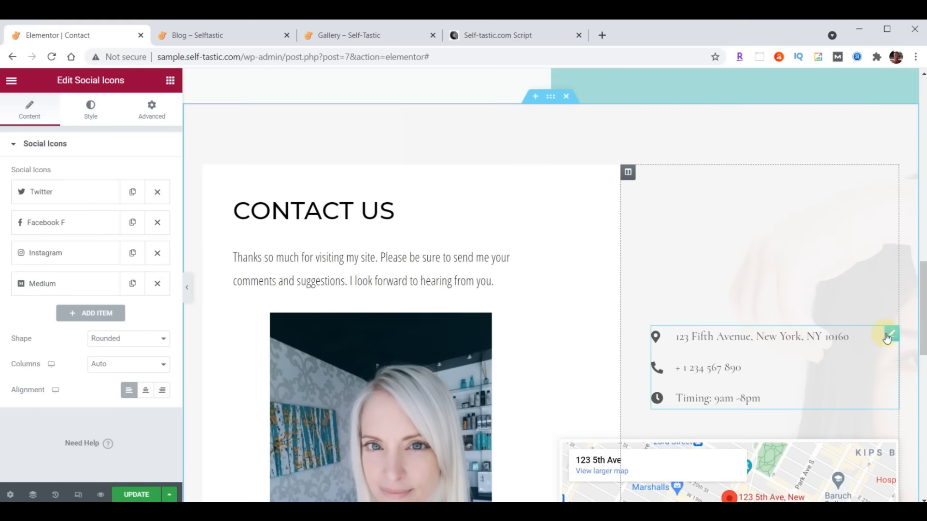
- Replace the contact list's address item with the new street address
left_click(892, 334)
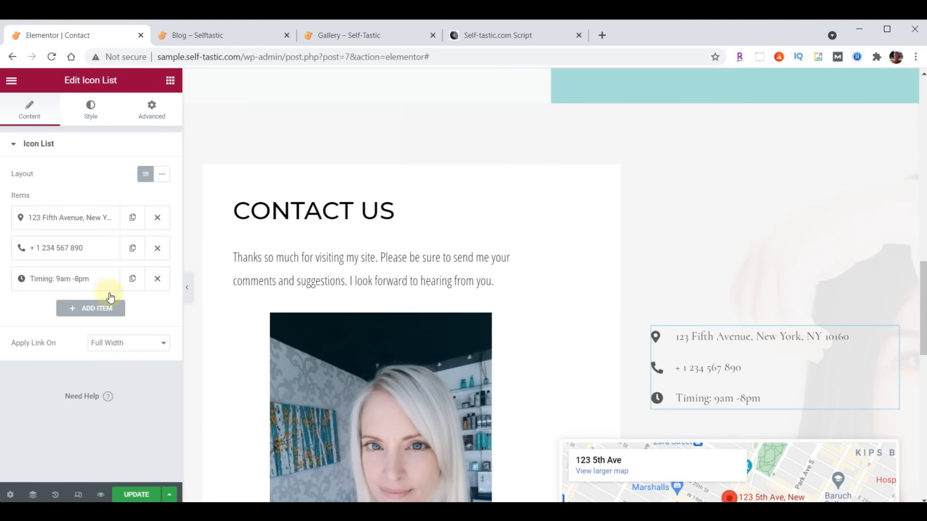
left_click(76, 218)
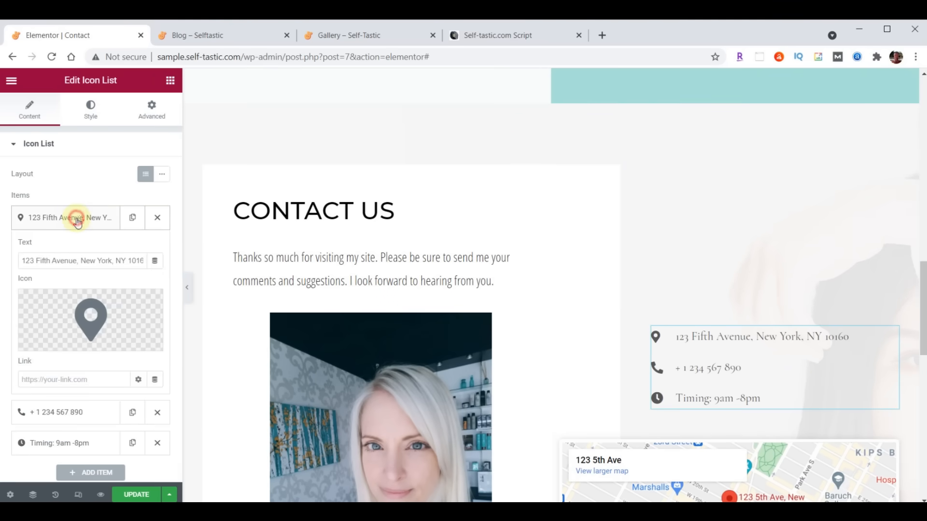
left_click_drag(23, 261, 187, 261)
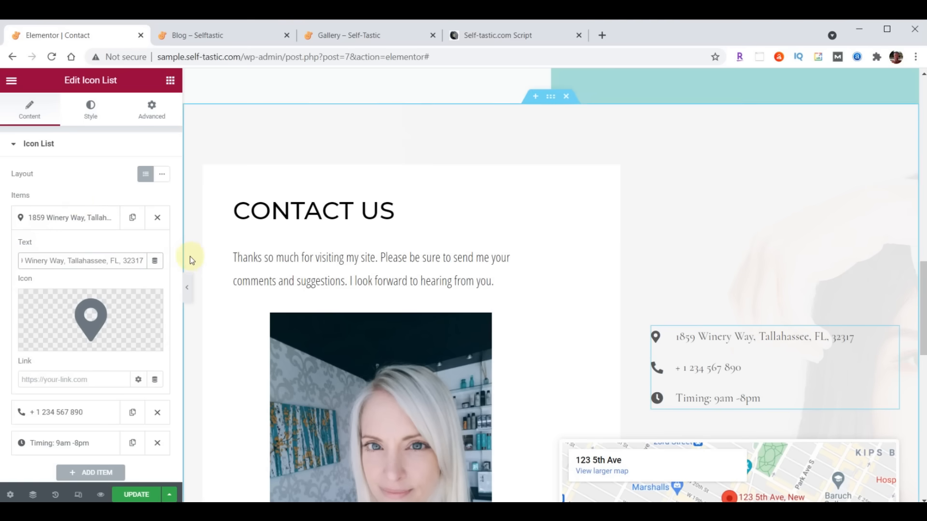
left_click(55, 218)
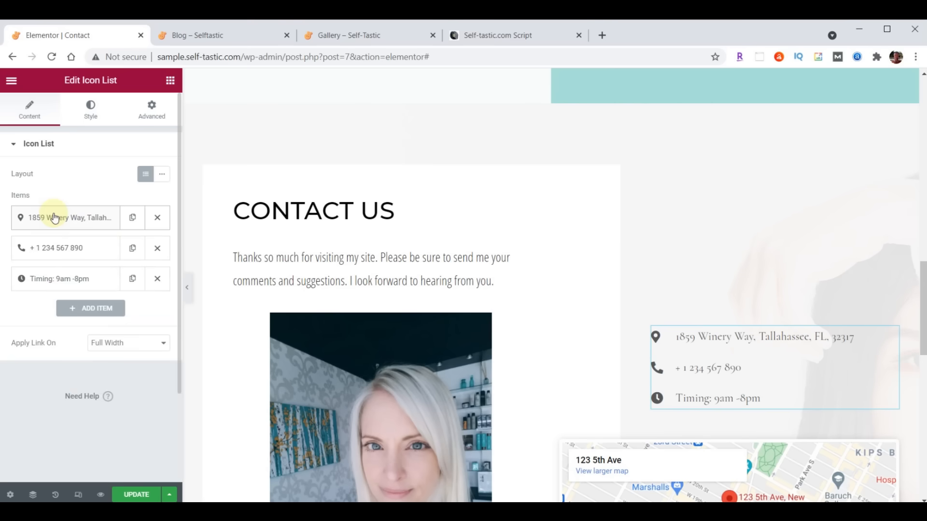
- Paste the new phone number and 'Hours 9am-5pm, Mon-Fri' into their list items
left_click(54, 248)
left_click(87, 291)
key("ctrl+a")
key("ctrl+v")
left_click(75, 256)
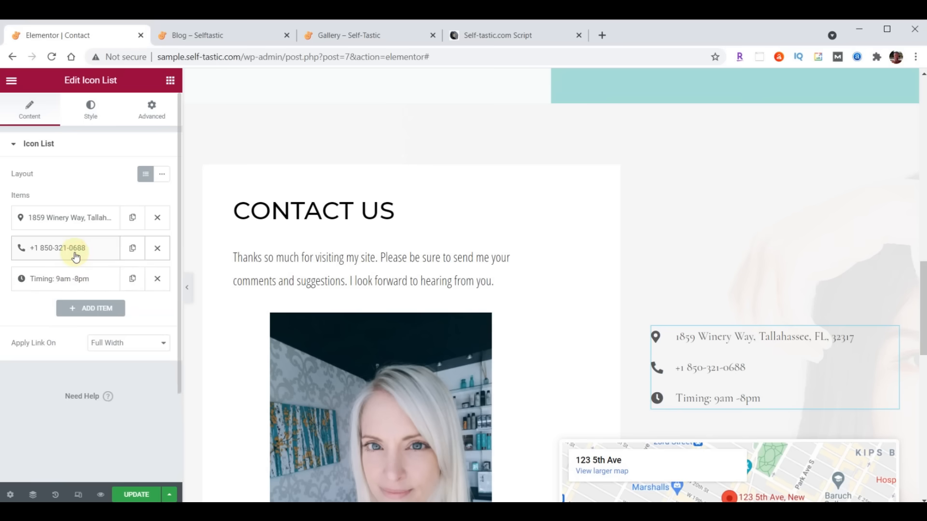
left_click(63, 279)
left_click(97, 316)
key("ctrl+a")
type("Hours 9am-5pm, Mon-Fri")
left_click(75, 282)
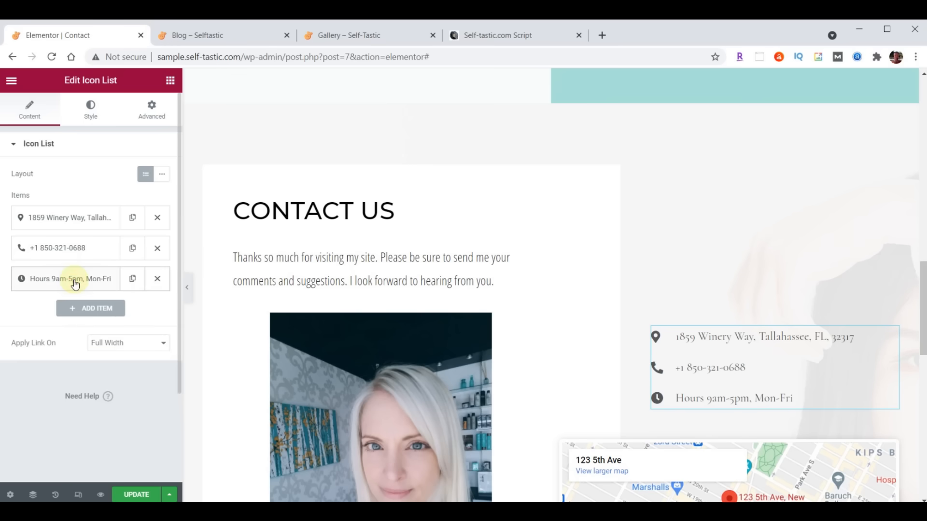
- Move the phone line above the address, then restore the address to the top
left_click_drag(64, 246, 68, 208)
left_click_drag(62, 246, 95, 216)
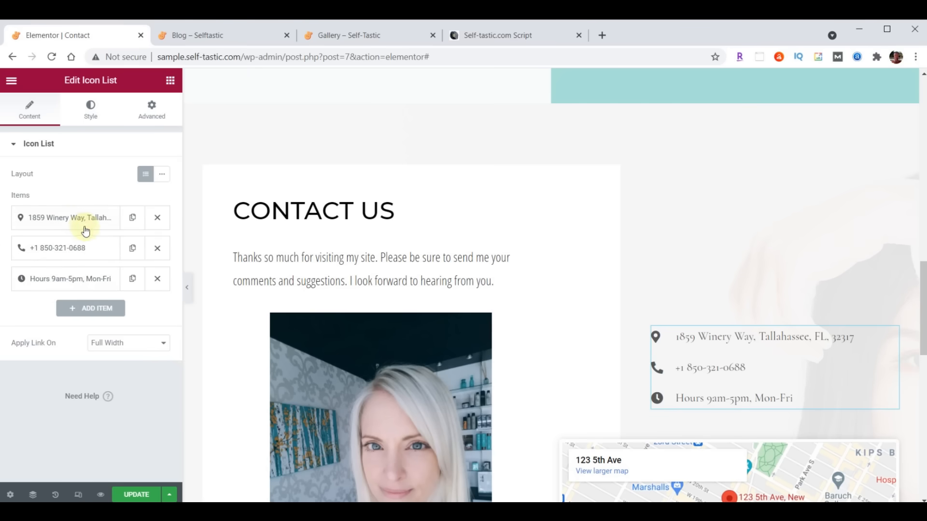
left_click(90, 108)
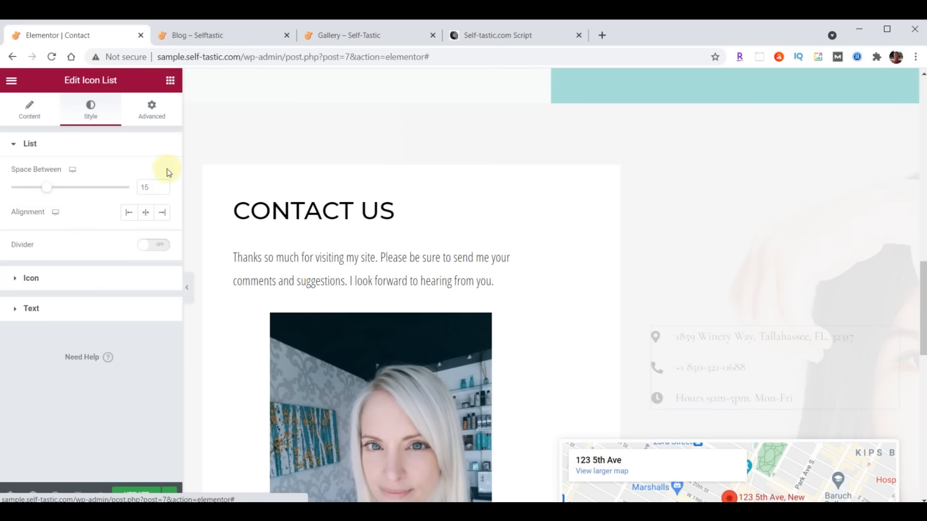
- Set the contact details text colour to dark grey #222222
left_click(32, 310)
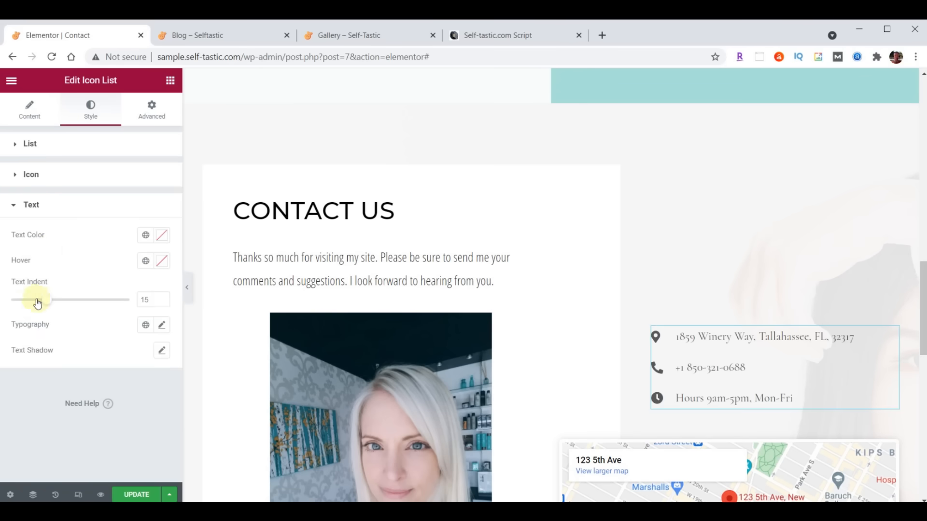
left_click(164, 237)
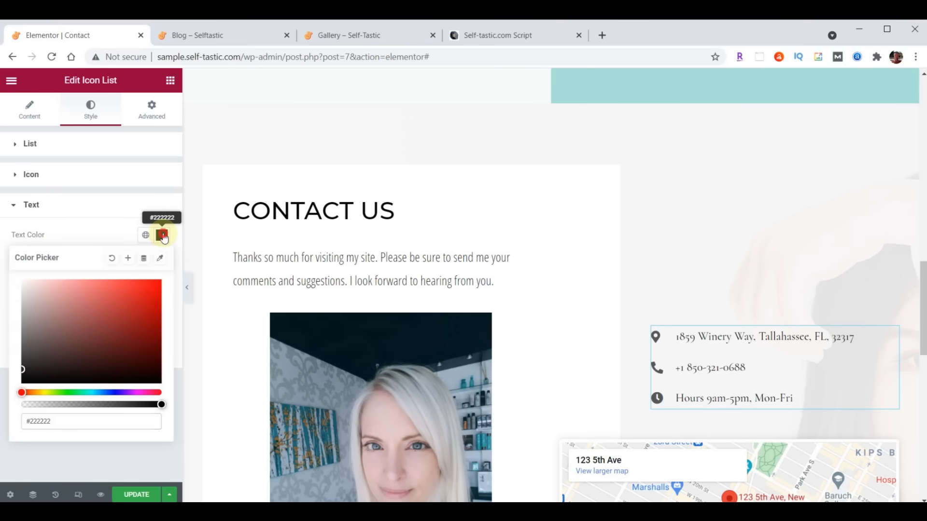
left_click(163, 236)
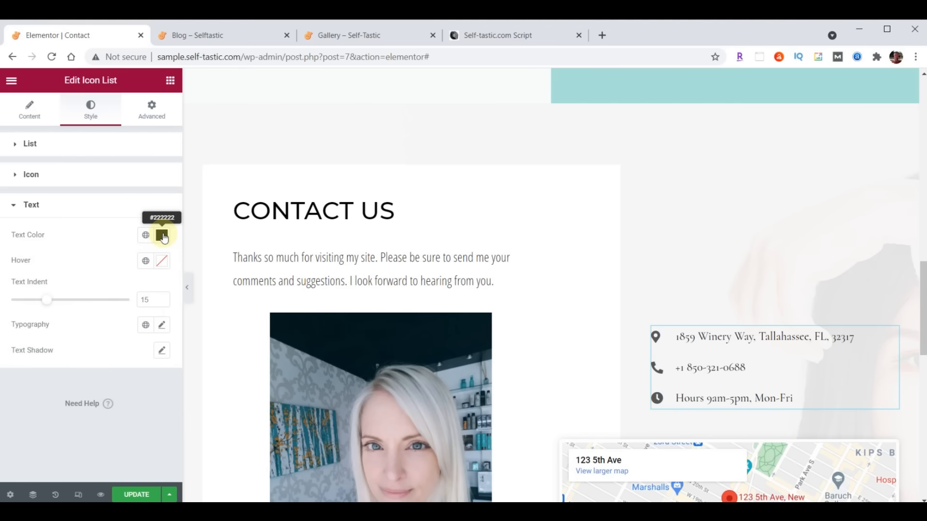
- Set the text typography to Open Sans Condensed, size 21, weight 400
left_click(162, 325)
left_click(118, 387)
type("Open")
left_click(120, 293)
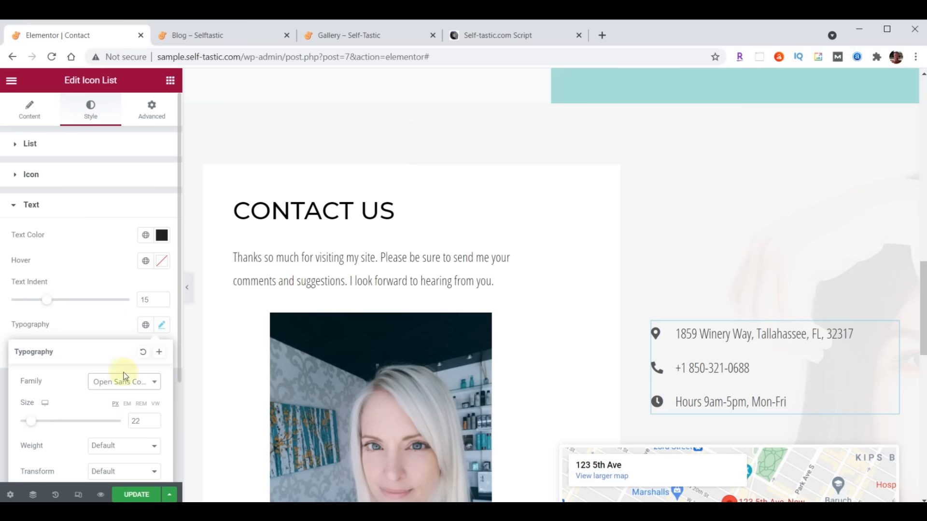
double_click(133, 422)
type("21")
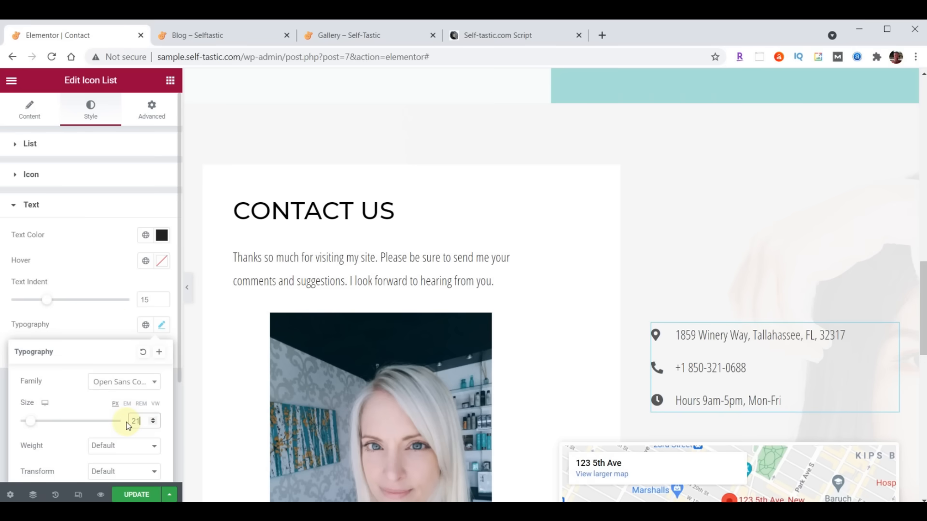
left_click(120, 447)
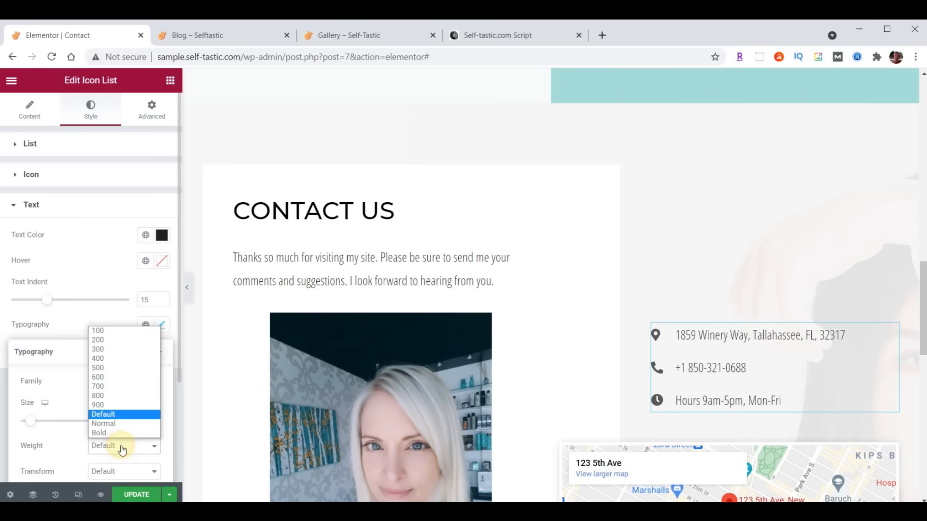
left_click(119, 359)
scroll(782, 247, "down", 4)
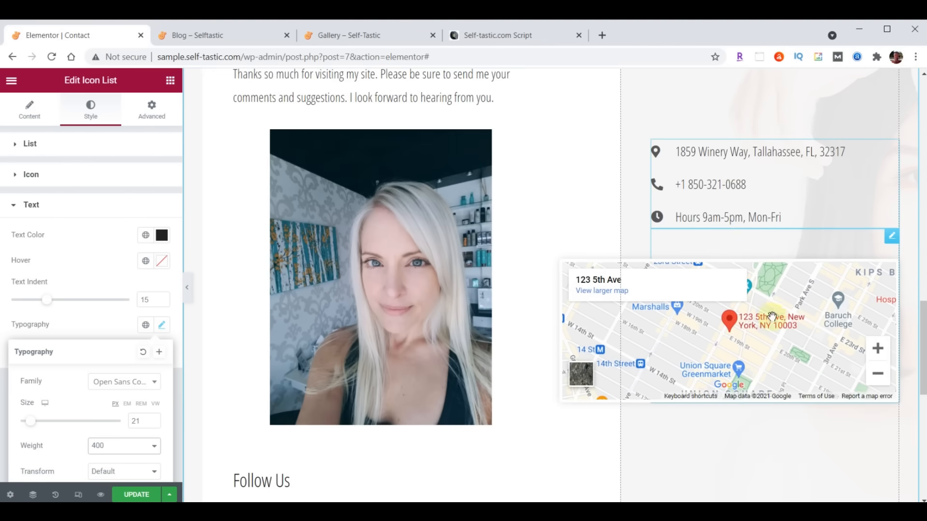
- Set the Google Map's location to the Tallahassee address and its height to 500
left_click(893, 239)
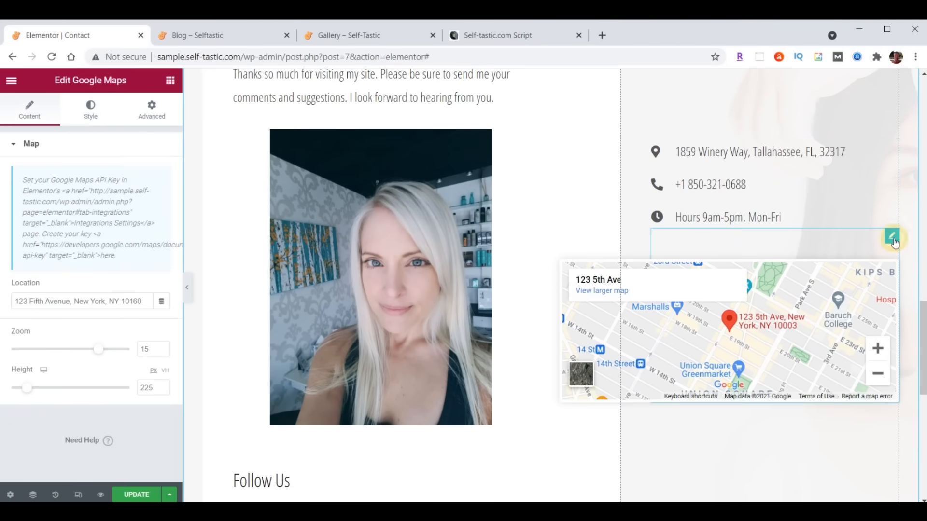
left_click(29, 300)
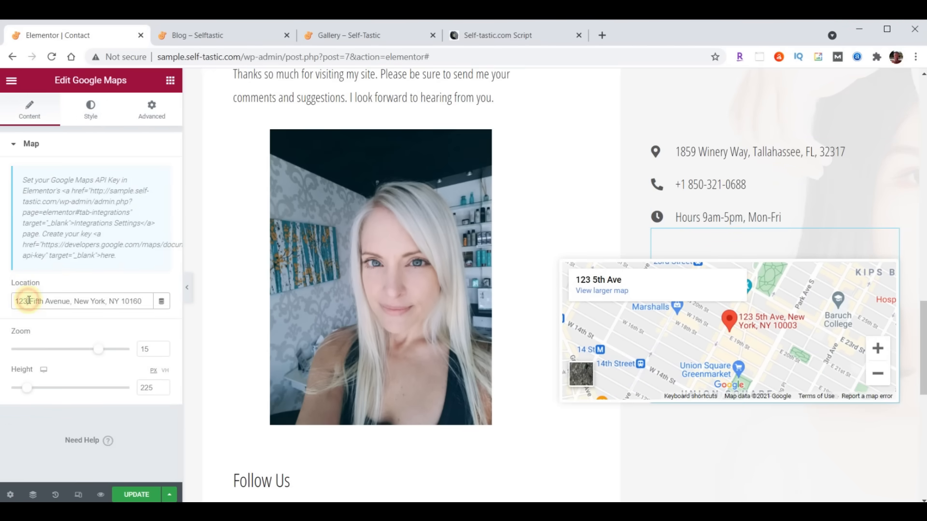
left_click_drag(15, 300, 169, 296)
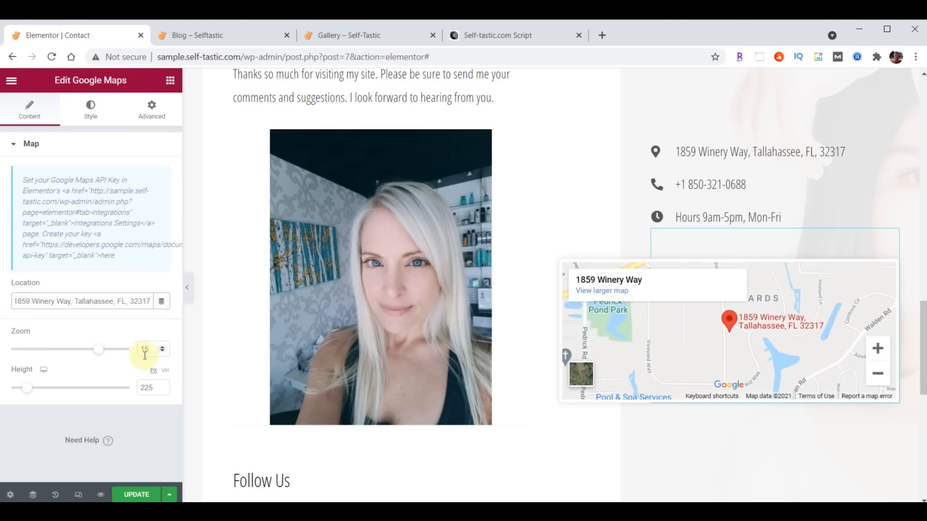
scroll(722, 337, "down", 3)
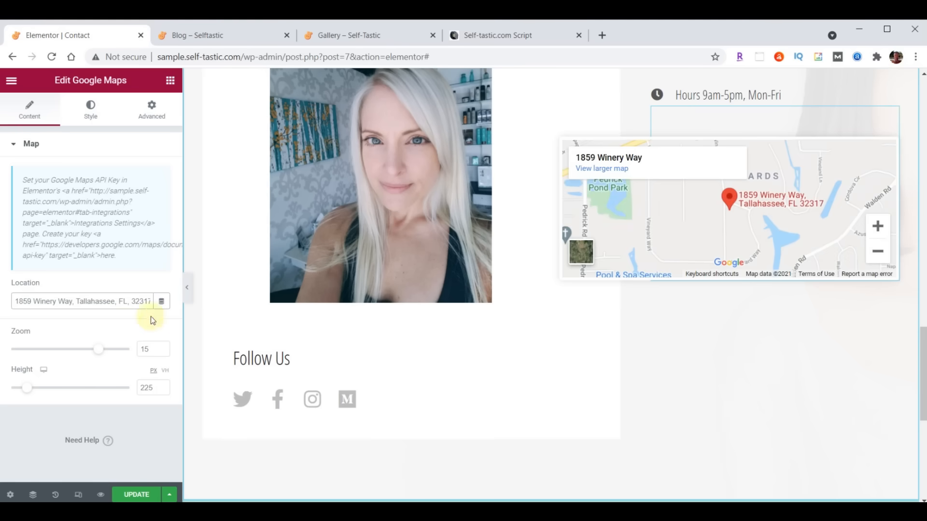
left_click_drag(152, 389, 124, 389)
type("500")
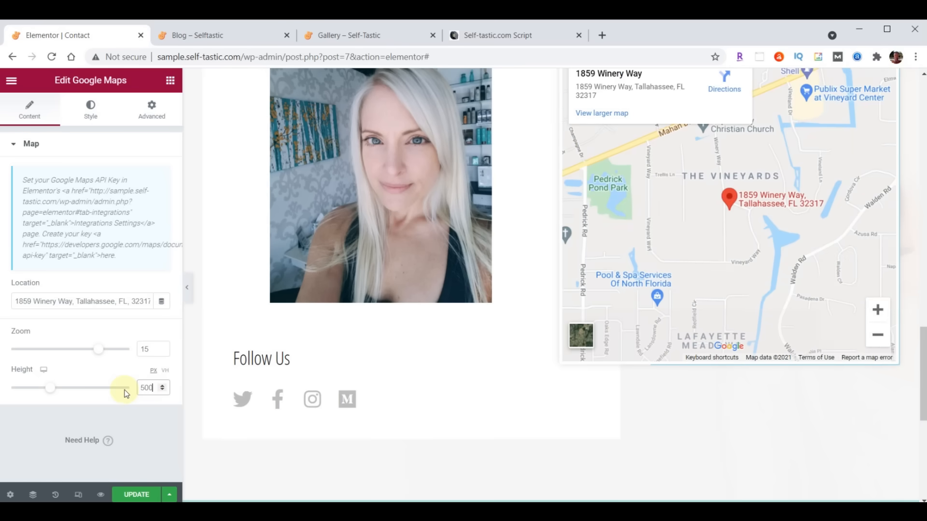
- Save the Contact page with UPDATE and switch to the live Blog tab
scroll(611, 426, "up", 3)
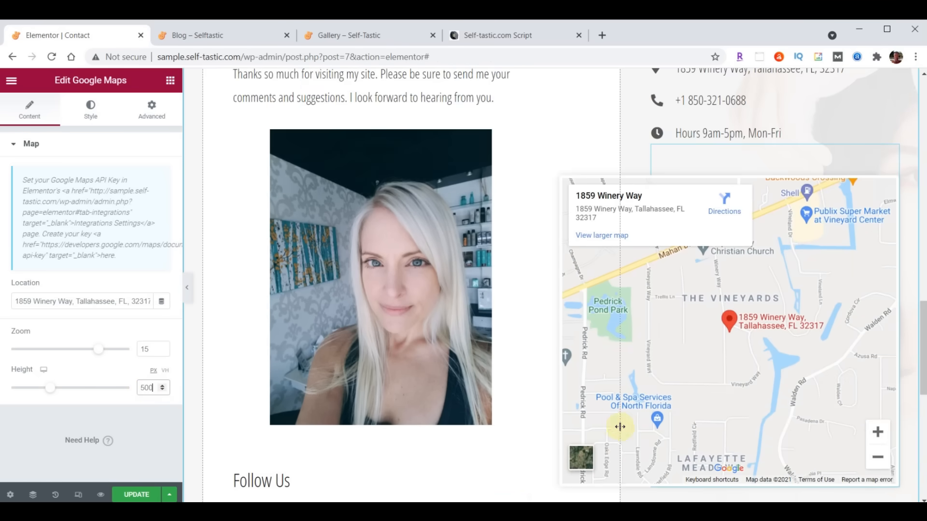
scroll(560, 425, "down", 4)
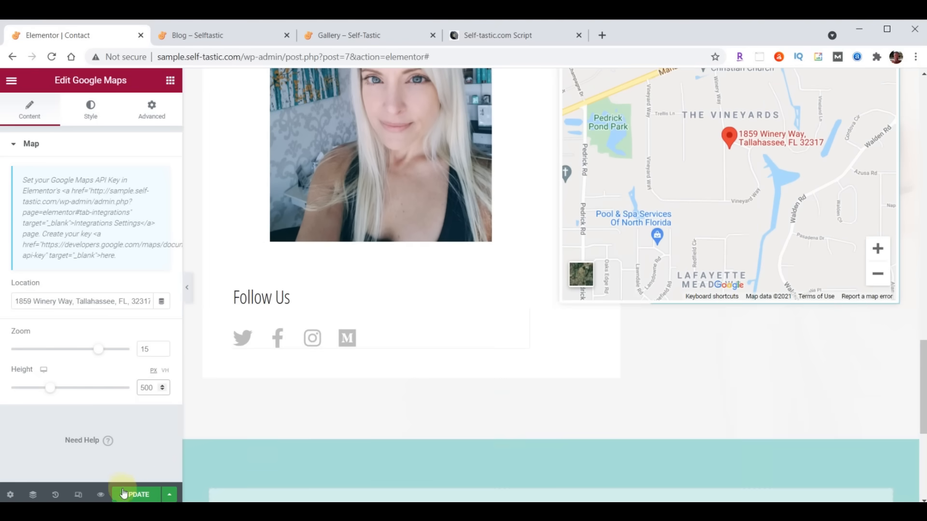
left_click(128, 496)
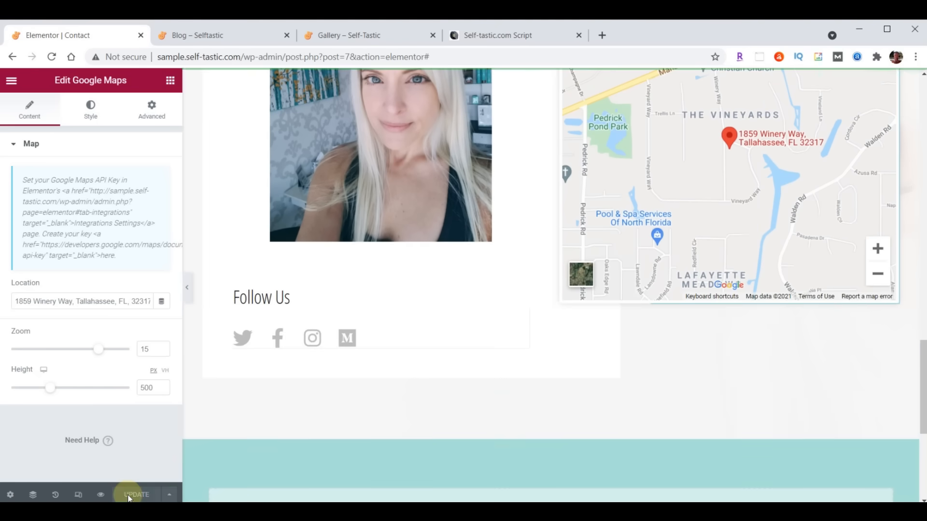
left_click(216, 38)
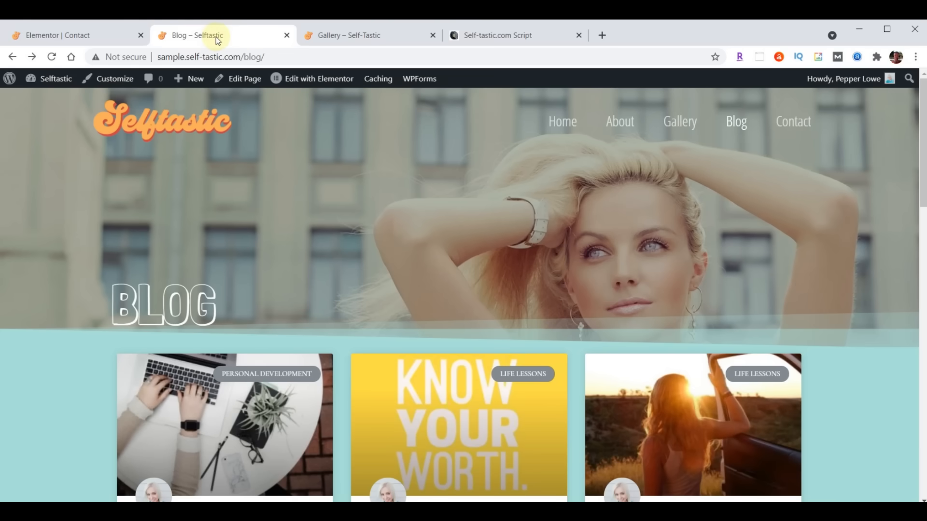
- Open Contact from the site navigation and scroll through the page to check the map
left_click(792, 123)
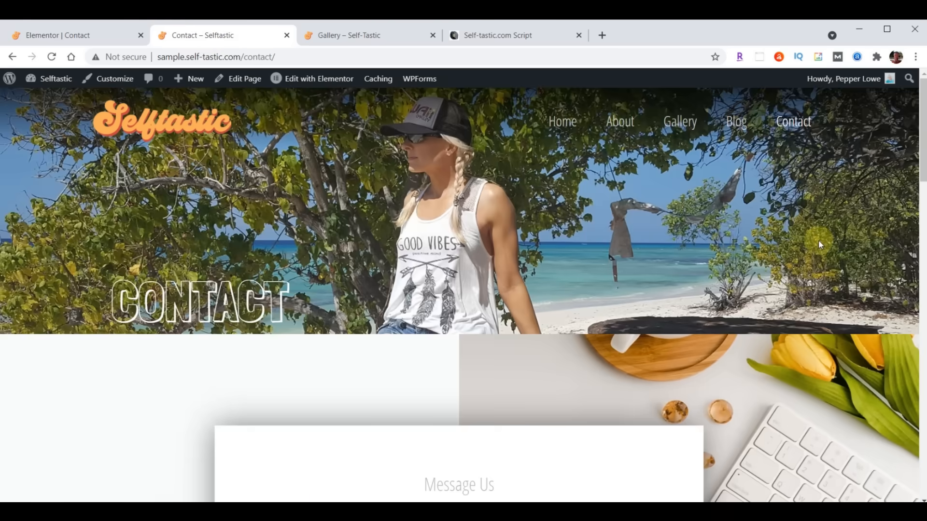
scroll(721, 221, "down", 15)
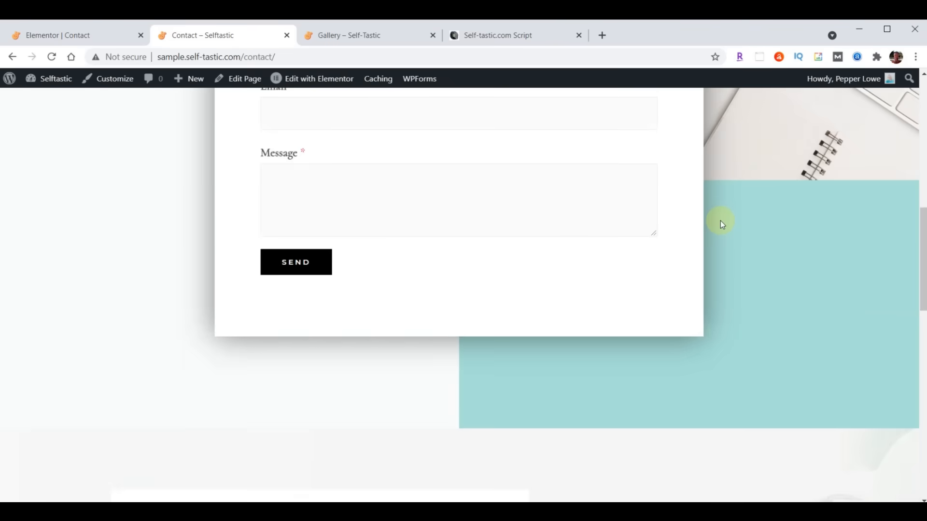
scroll(720, 221, "down", 10)
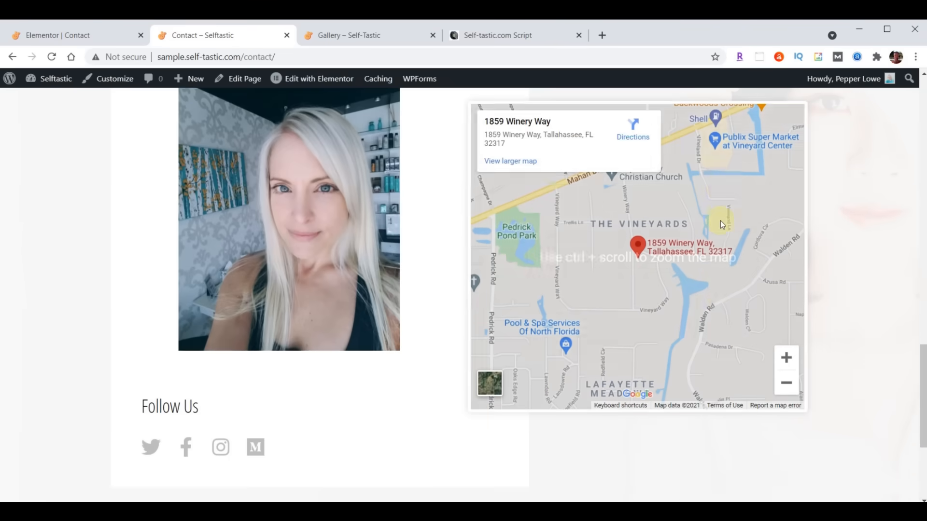
scroll(689, 337, "up", 15)
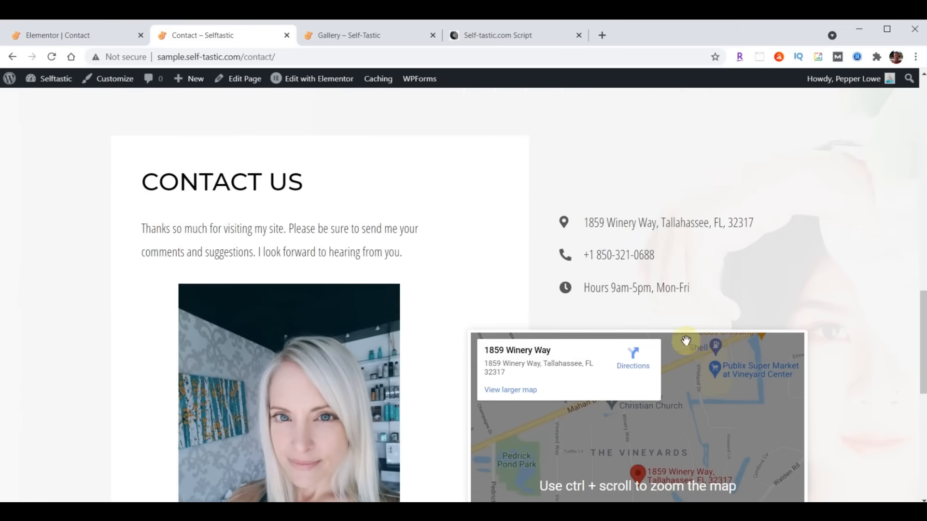
scroll(686, 341, "up", 5)
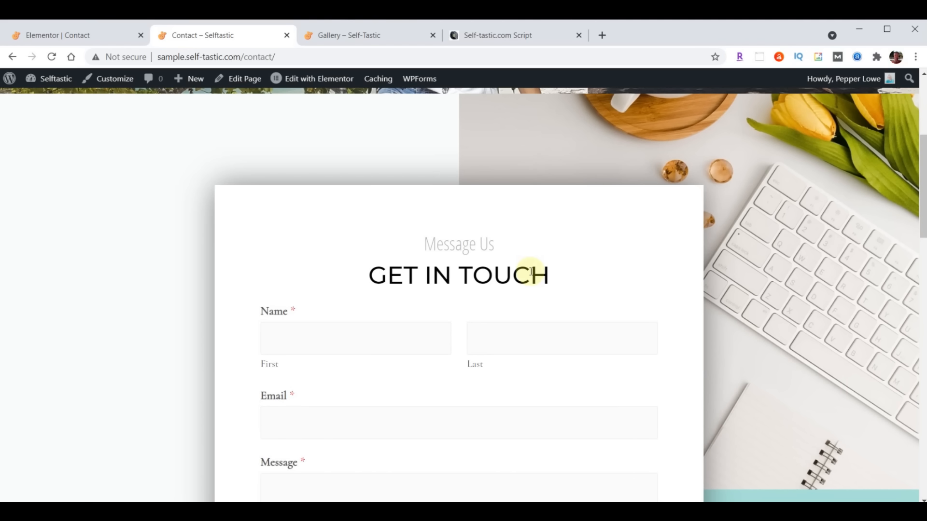
- Exit Elementor to the dashboard and open Contact Form from WPForms' All Forms list
left_click(57, 35)
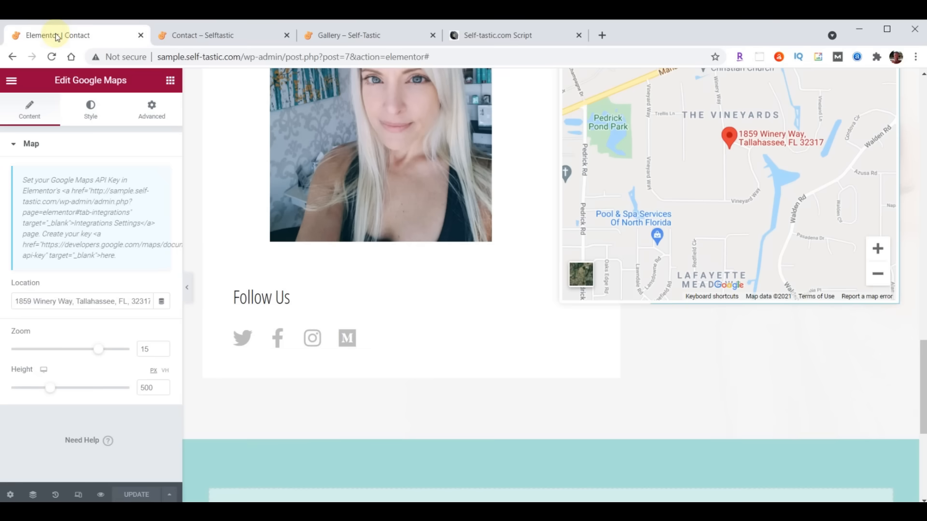
left_click(11, 80)
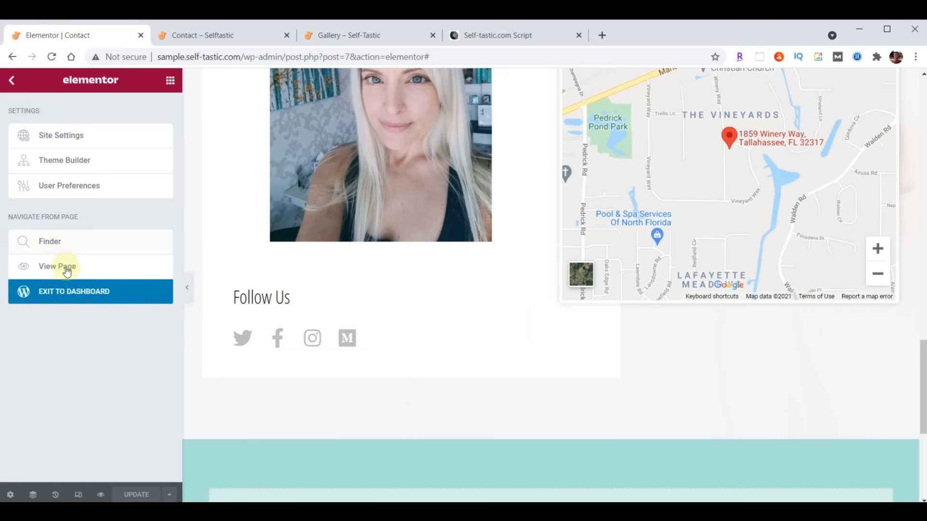
left_click(76, 297)
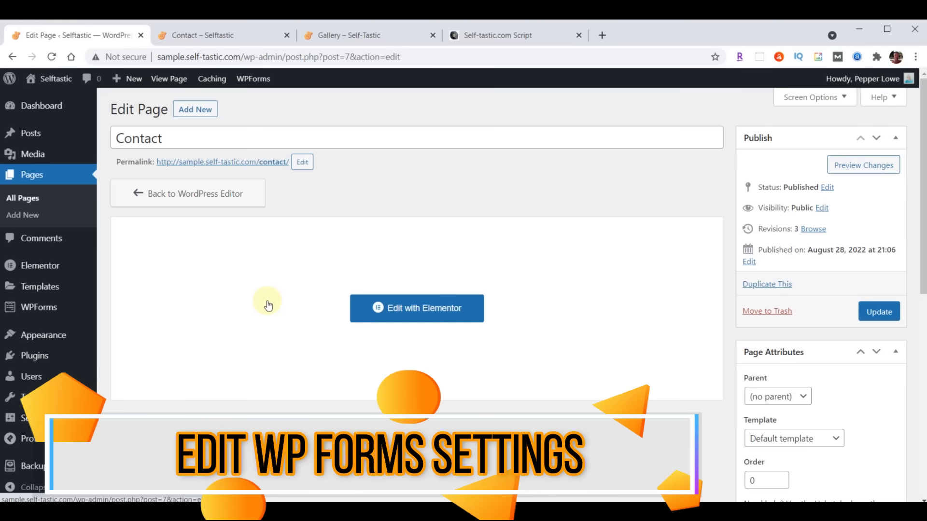
left_click(36, 313)
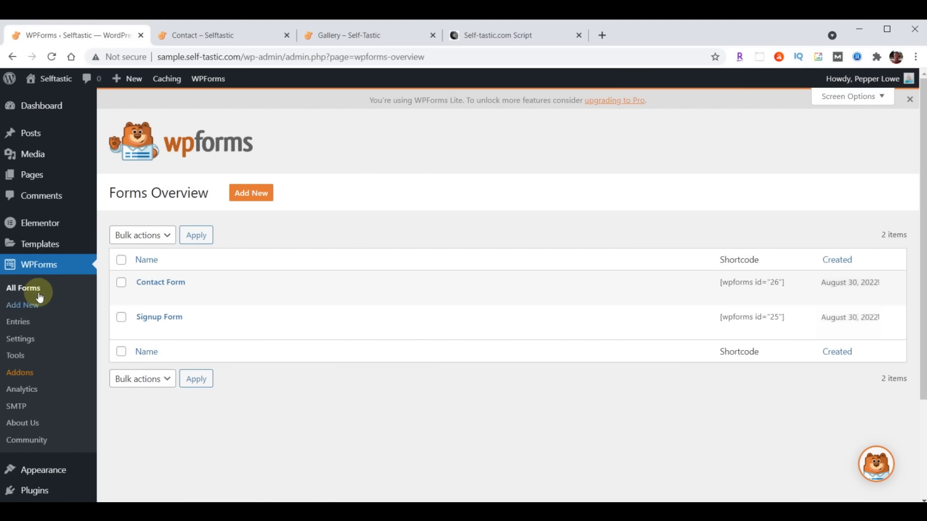
left_click(162, 288)
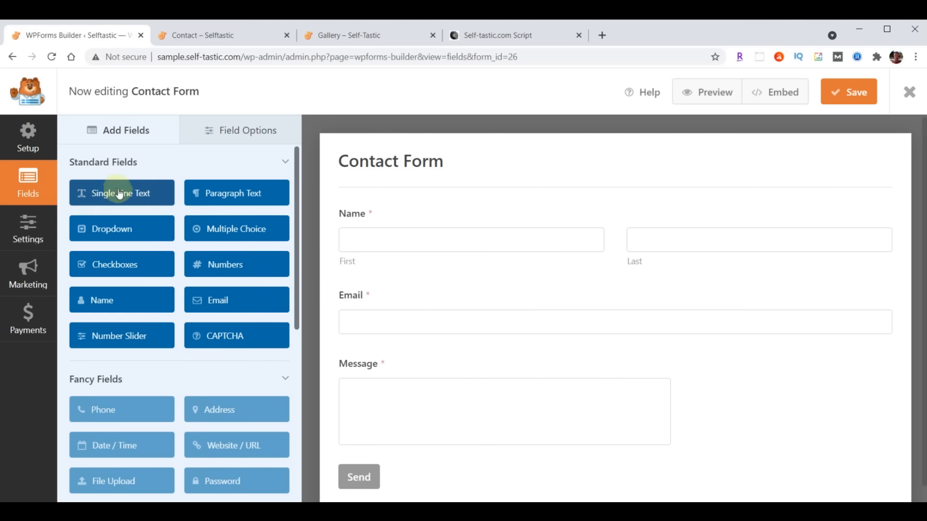
- Add a Single Line Text field below Name, labelled Subject, with Large field size
left_click_drag(106, 198, 373, 306)
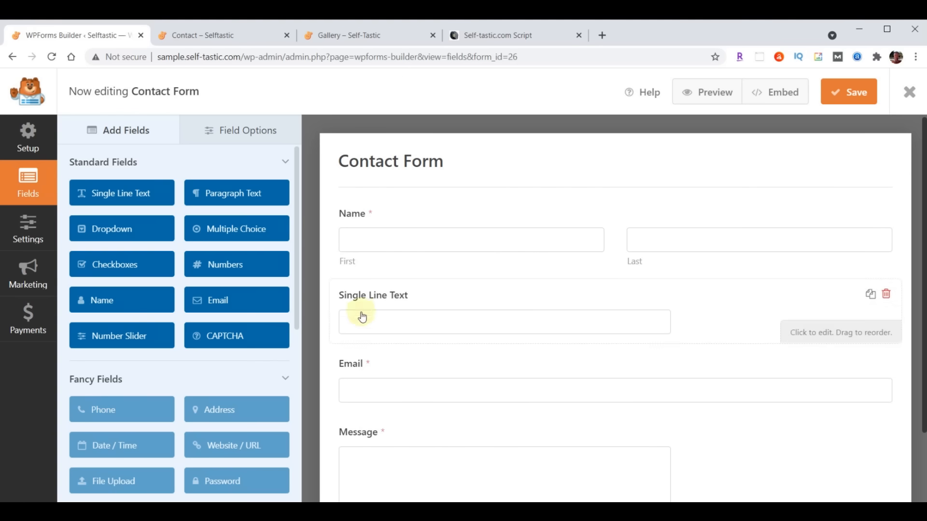
left_click(240, 130)
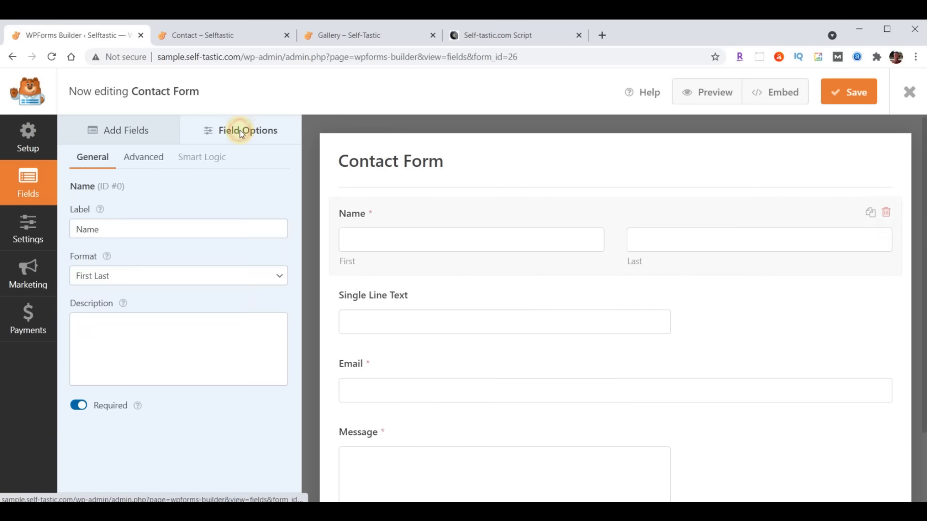
left_click(386, 298)
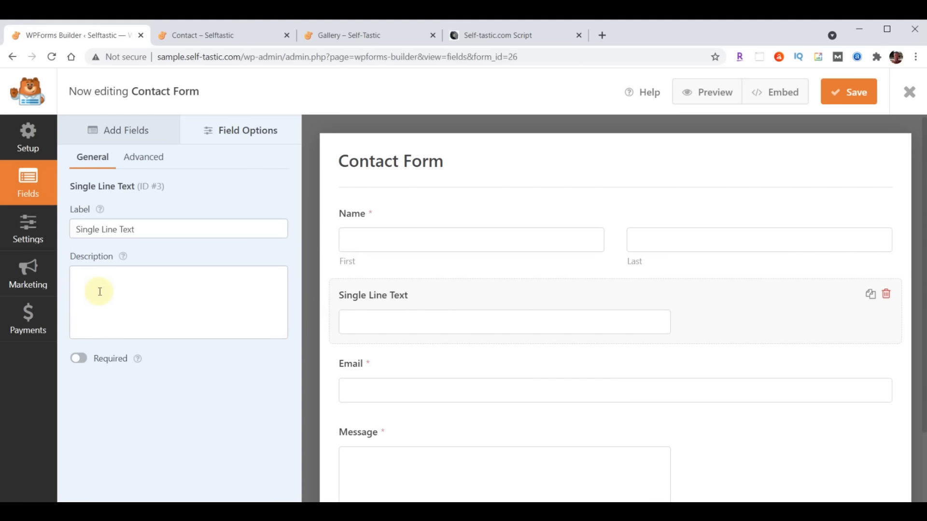
left_click_drag(77, 236, 179, 234)
type("Subject")
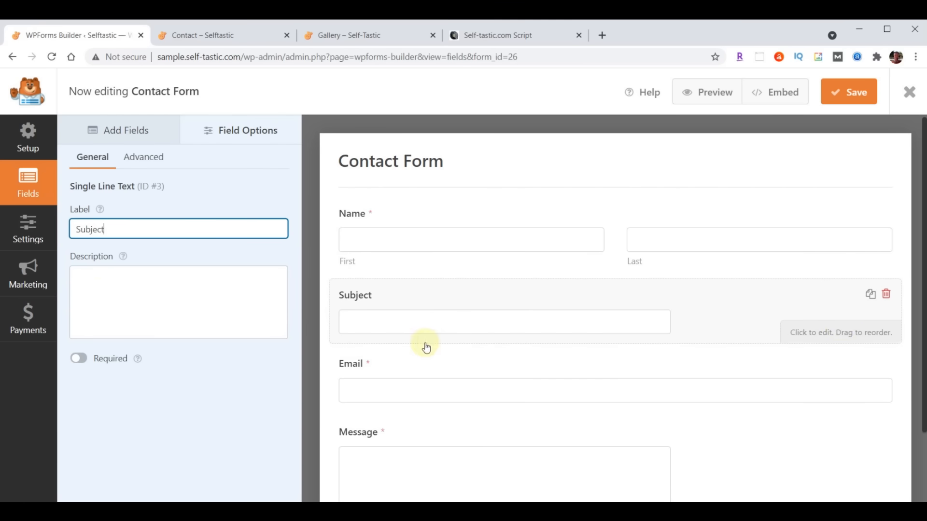
left_click(142, 158)
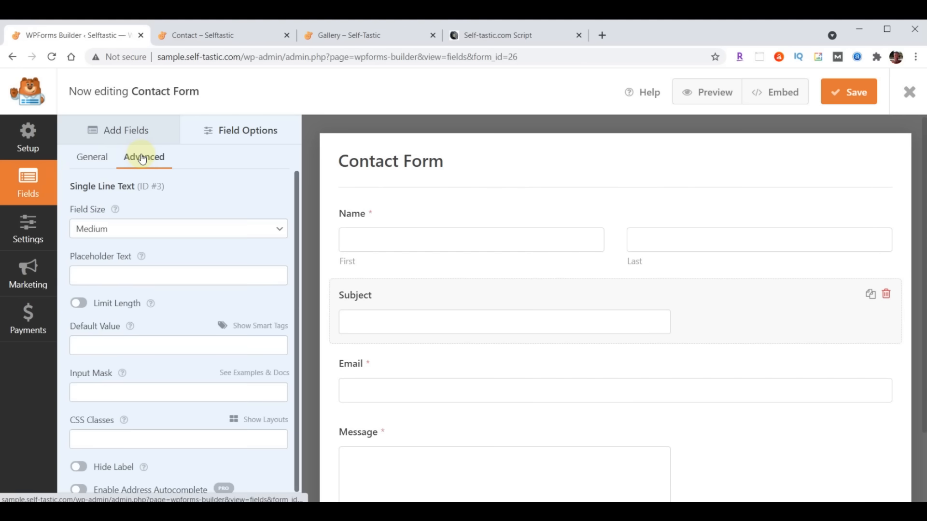
left_click(137, 228)
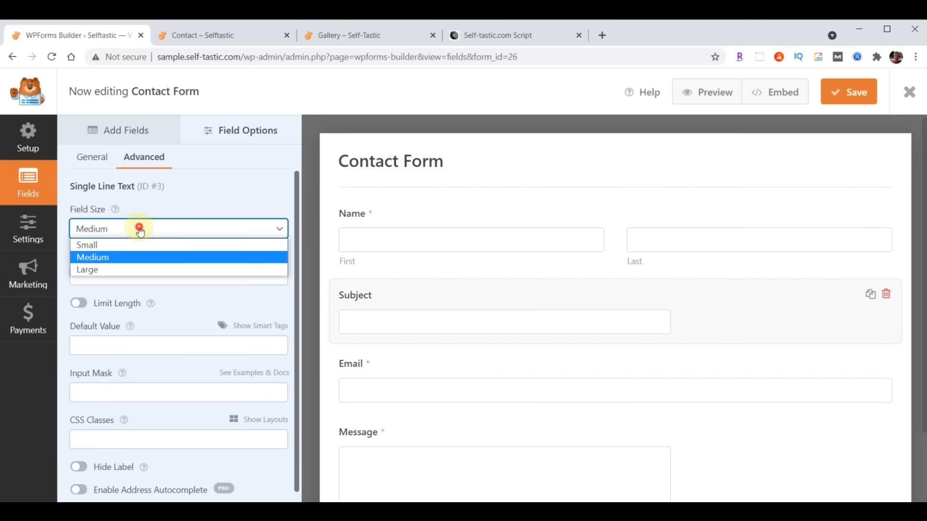
left_click(133, 272)
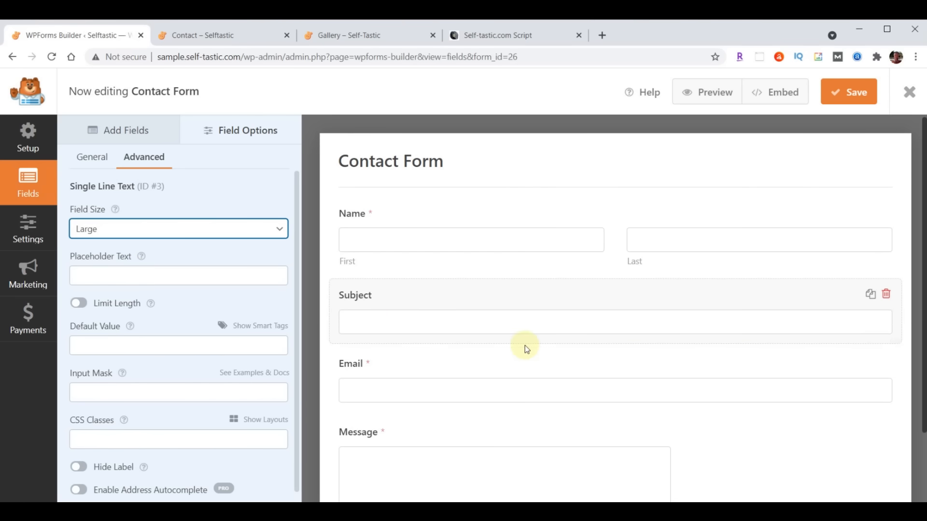
- Try adding a Phone field, then dismiss the PRO upgrade notice
left_click(114, 132)
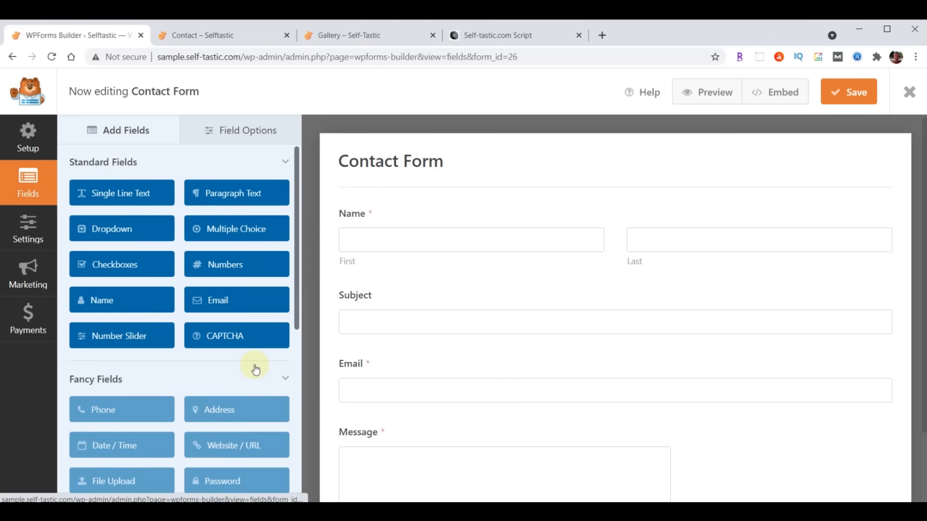
scroll(254, 369, "down", 1)
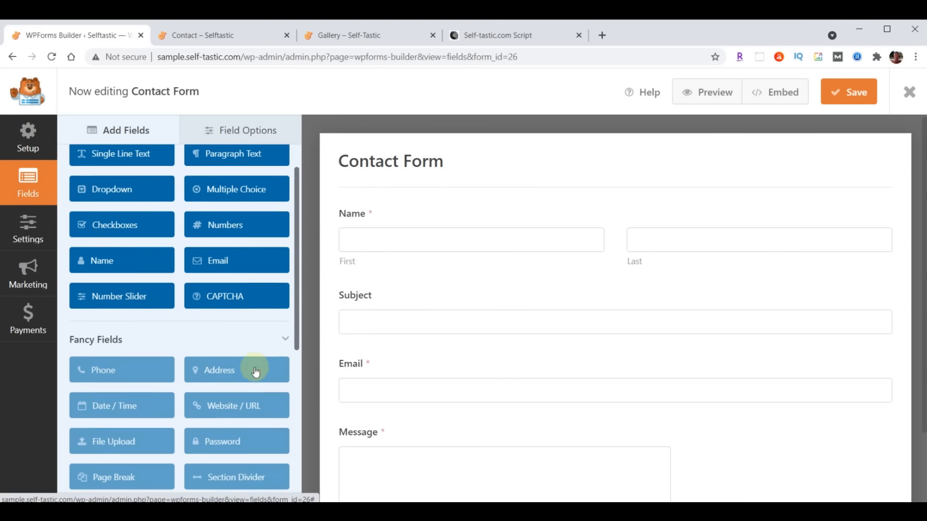
left_click(94, 352)
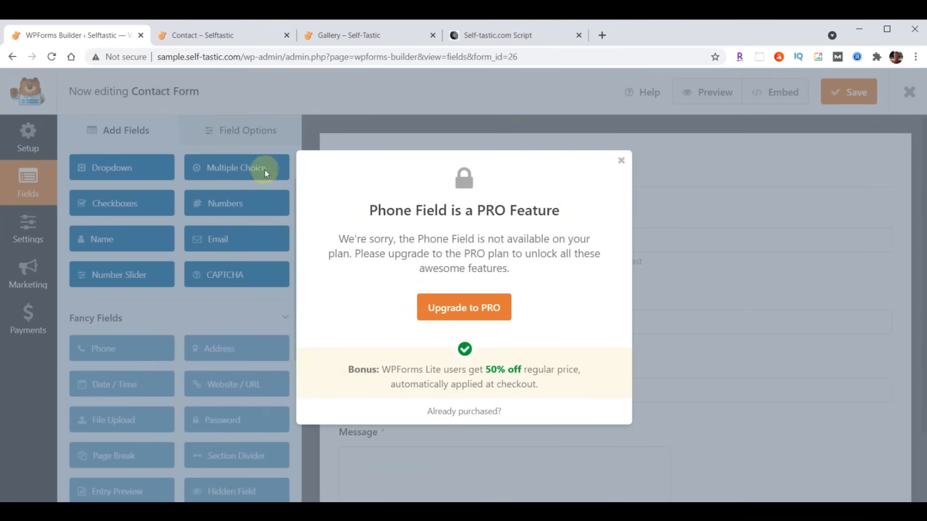
left_click(622, 161)
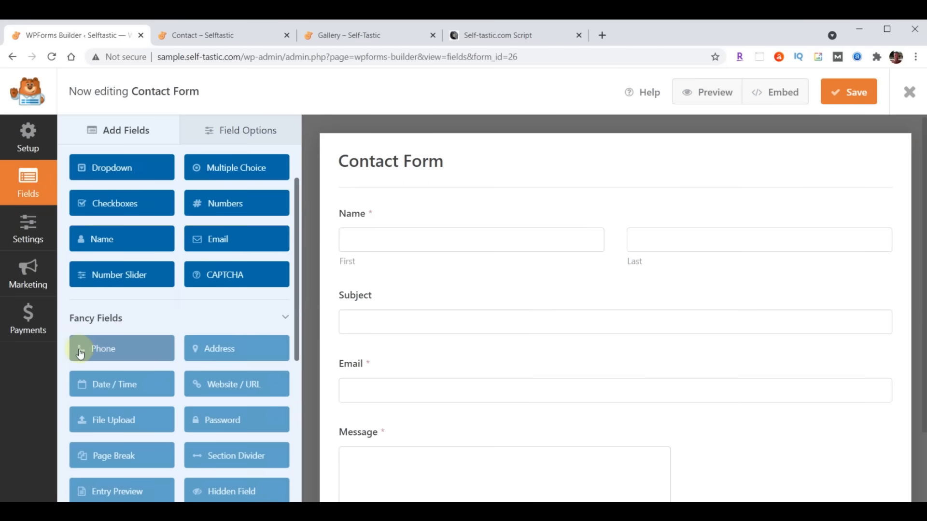
- Add another Single Line Text field below Subject and label it Phone
scroll(135, 309, "up", 2)
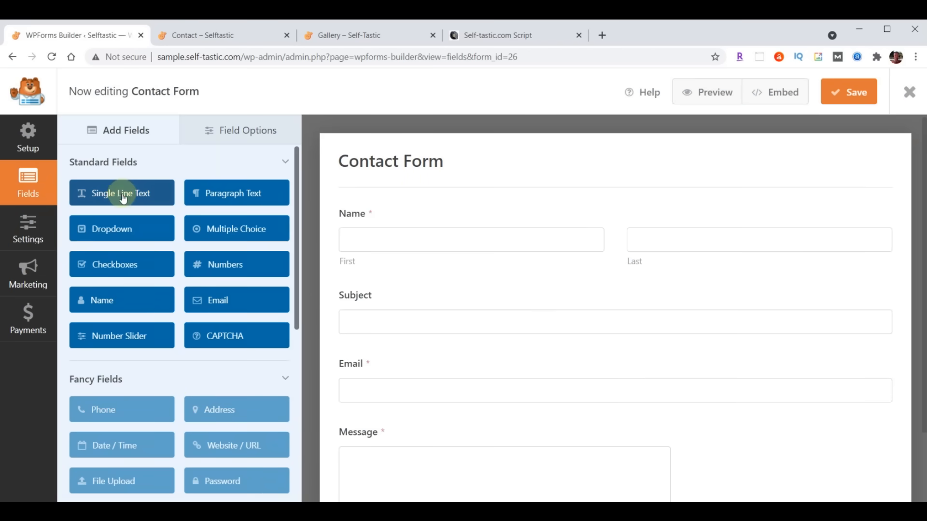
left_click_drag(121, 198, 396, 362)
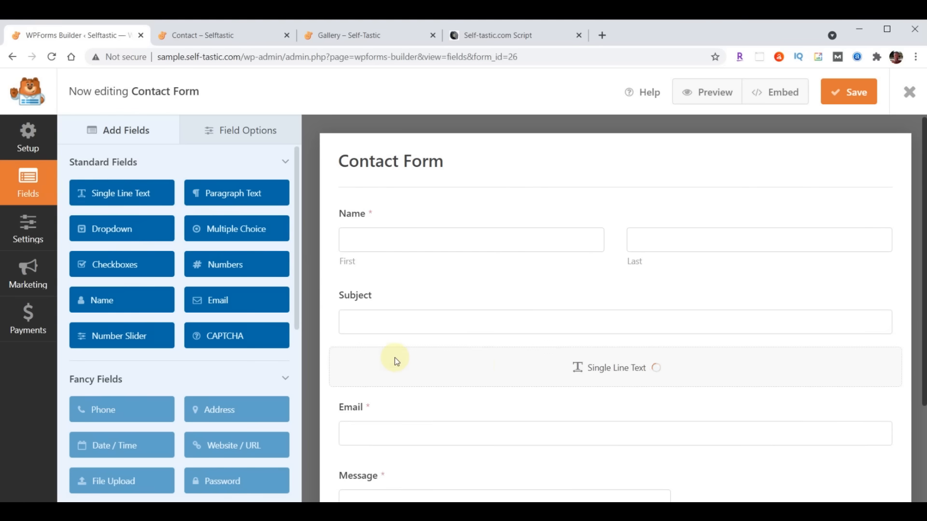
left_click(258, 130)
left_click(386, 388)
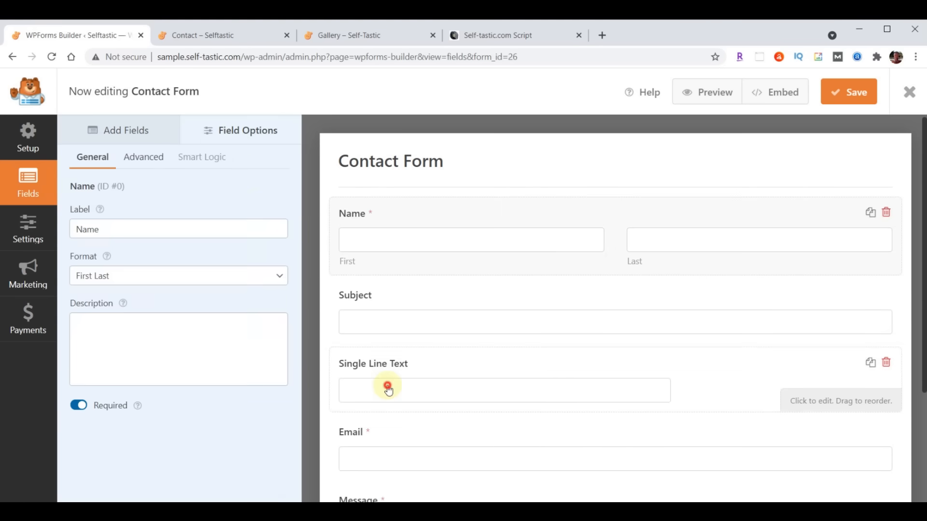
triple_click(137, 229)
type("Phone")
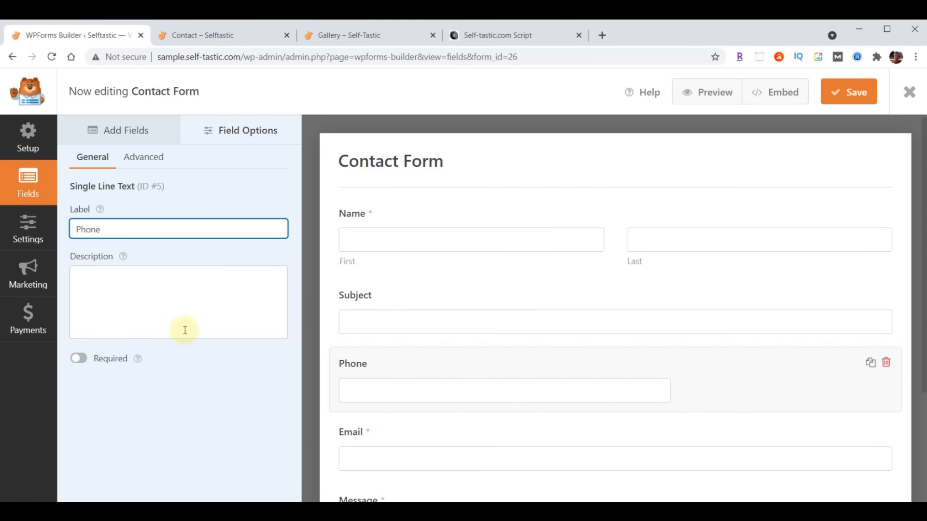
left_click(239, 390)
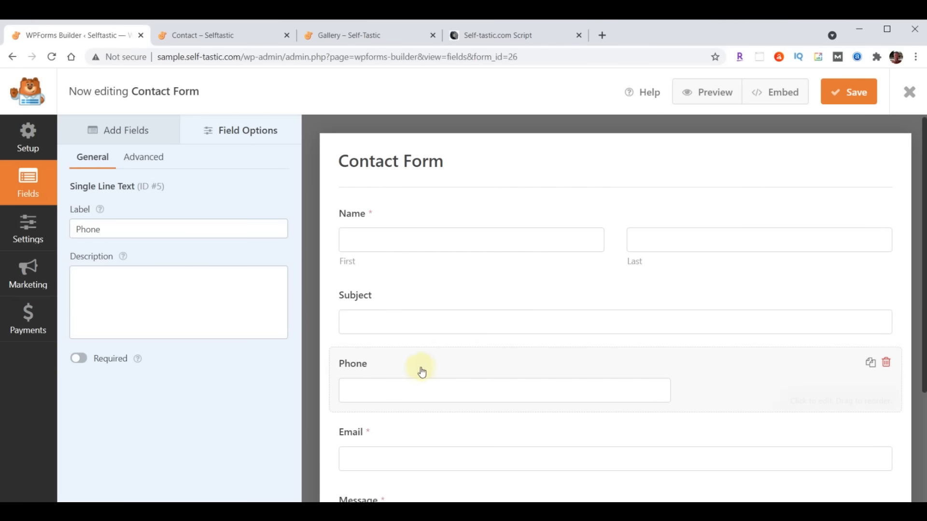
- Make the Phone field required with Large field size, then go to form Settings
scroll(436, 413, "down", 1)
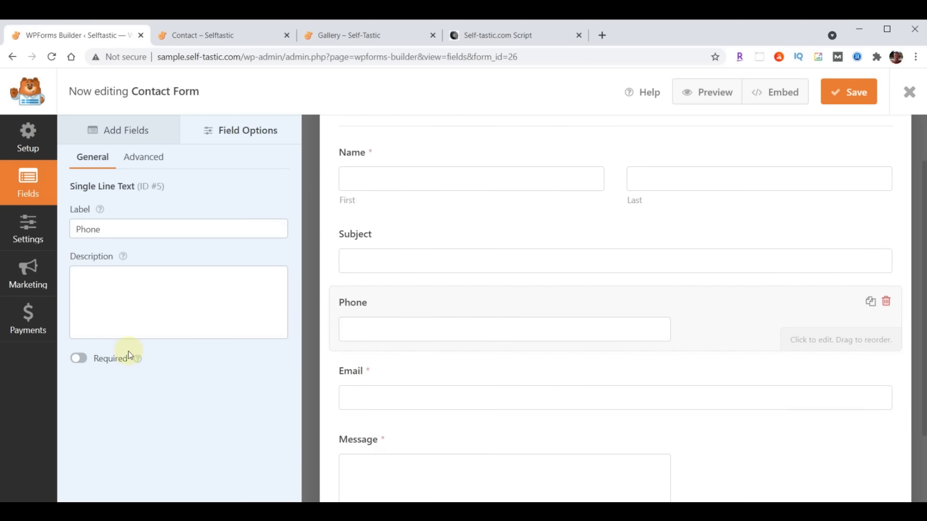
left_click(80, 359)
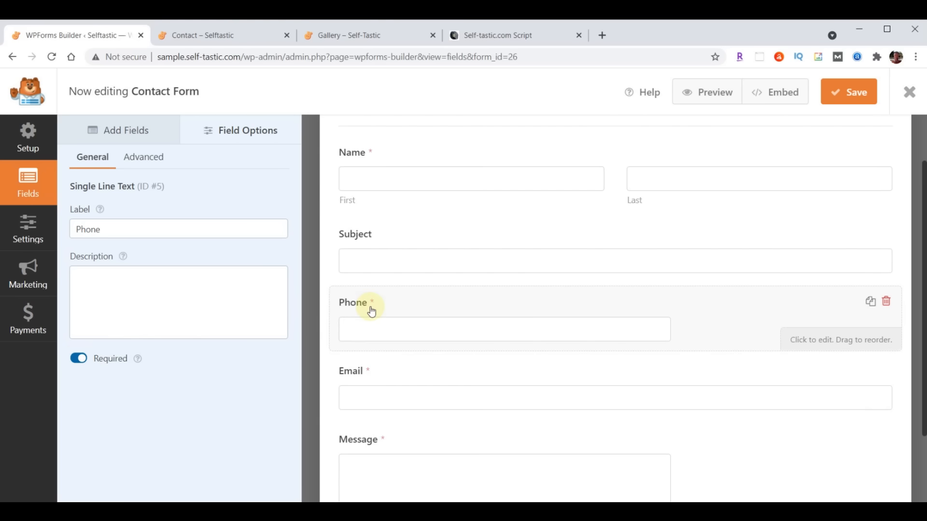
scroll(473, 430, "up", 2)
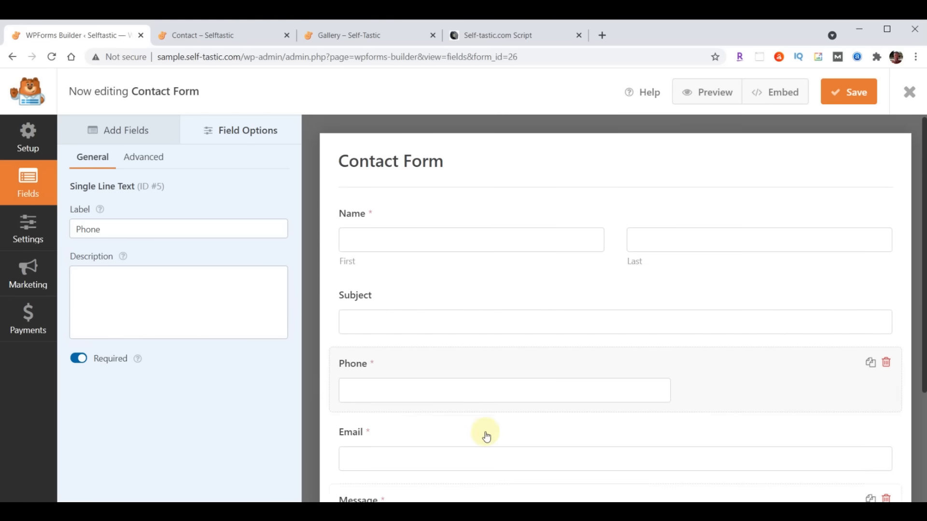
left_click(138, 158)
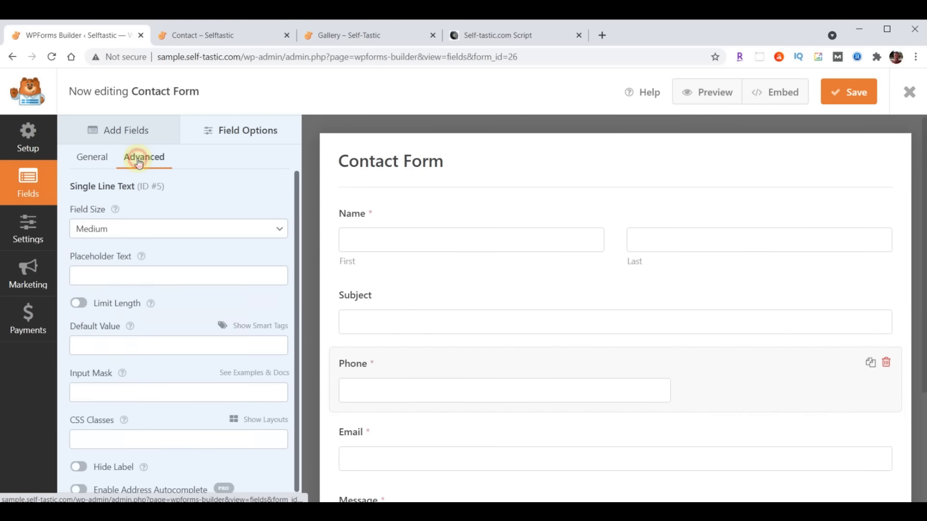
left_click(184, 232)
left_click(162, 267)
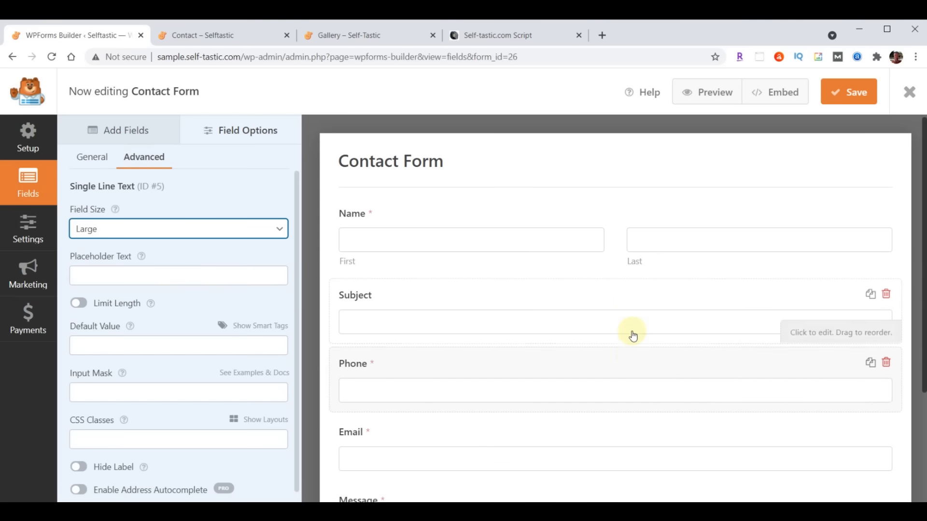
scroll(633, 335, "down", 3)
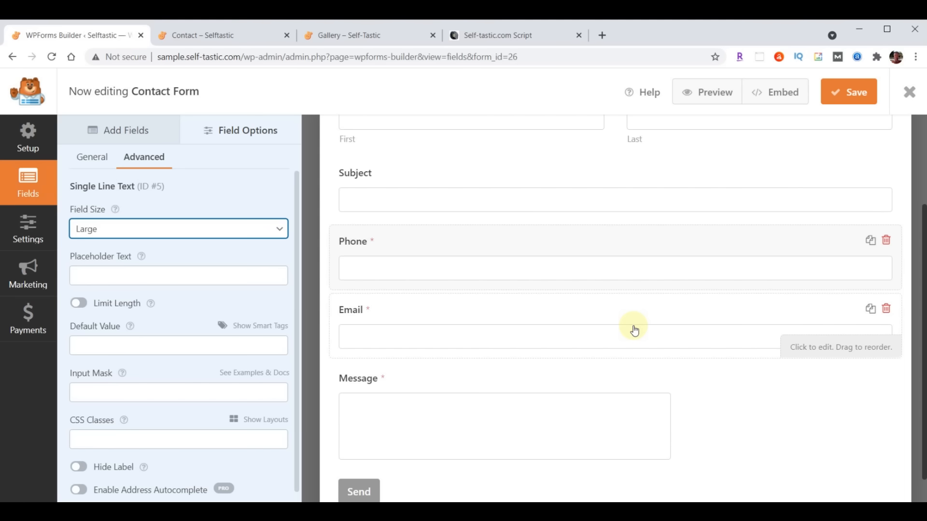
scroll(577, 424, "up", 3)
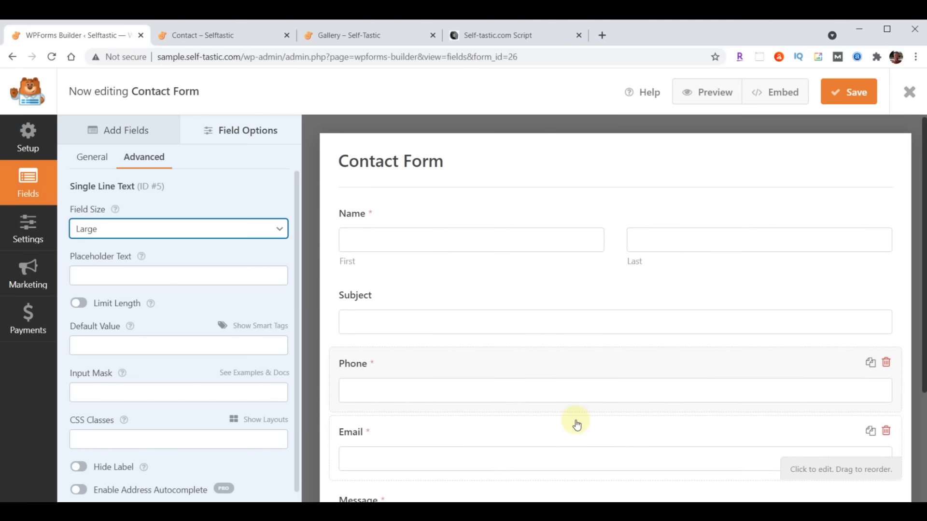
left_click(19, 234)
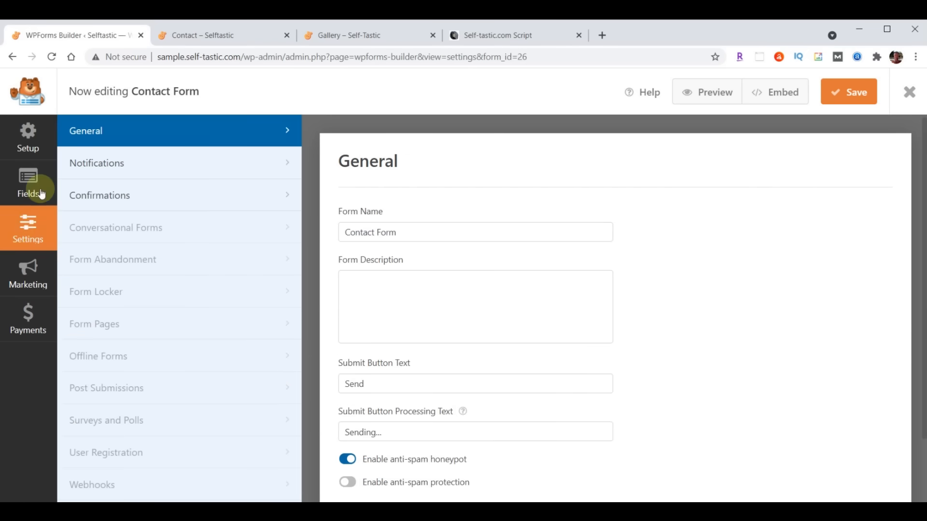
- Send notifications to the site email, subject 'Selftastic - Comments', From Name 'Self-Tastic.com'; save and close
left_click(94, 164)
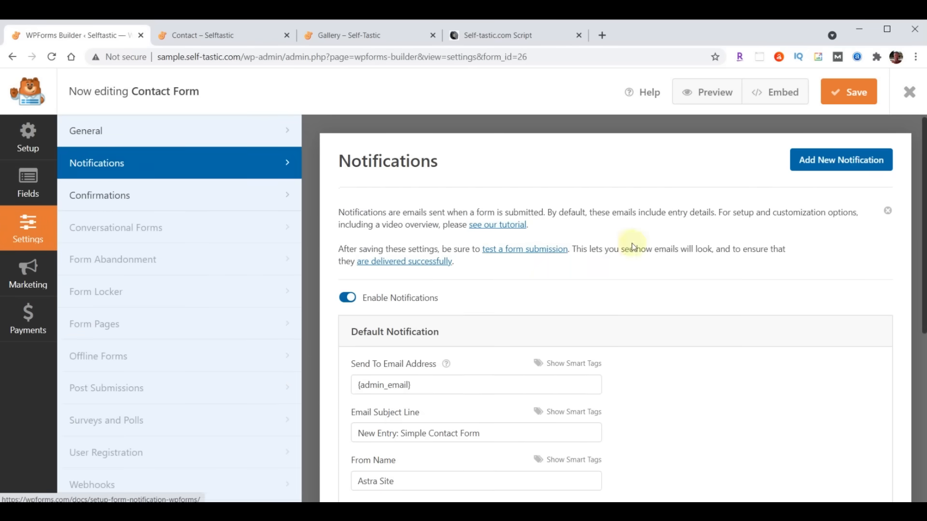
scroll(627, 241, "down", 2)
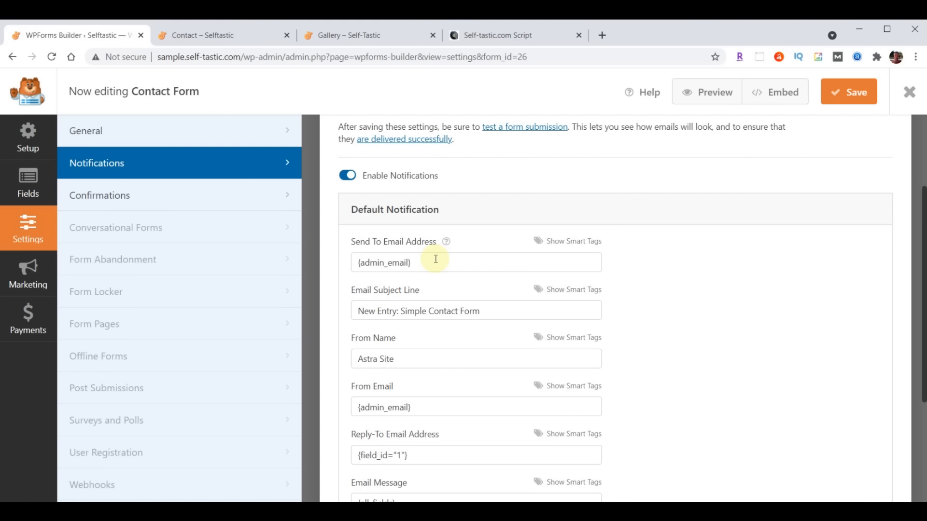
left_click_drag(438, 263, 284, 263)
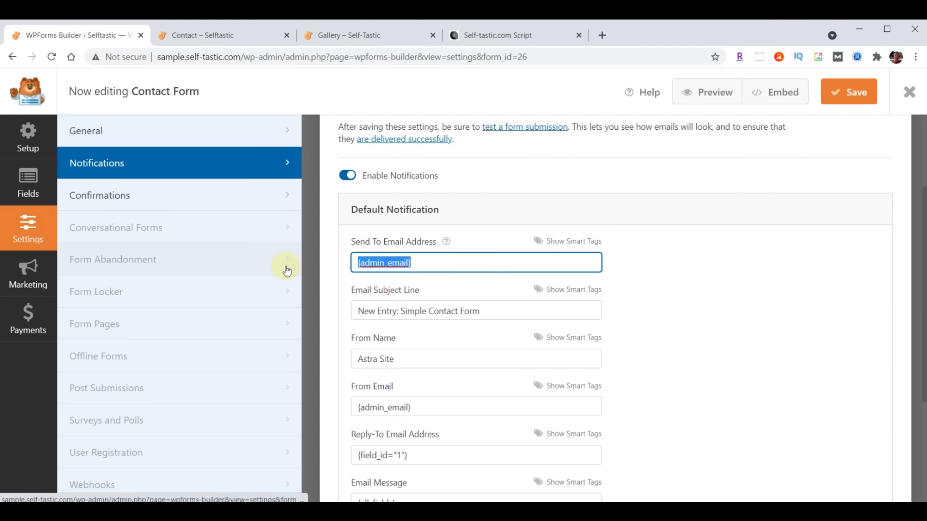
key("ctrl+v")
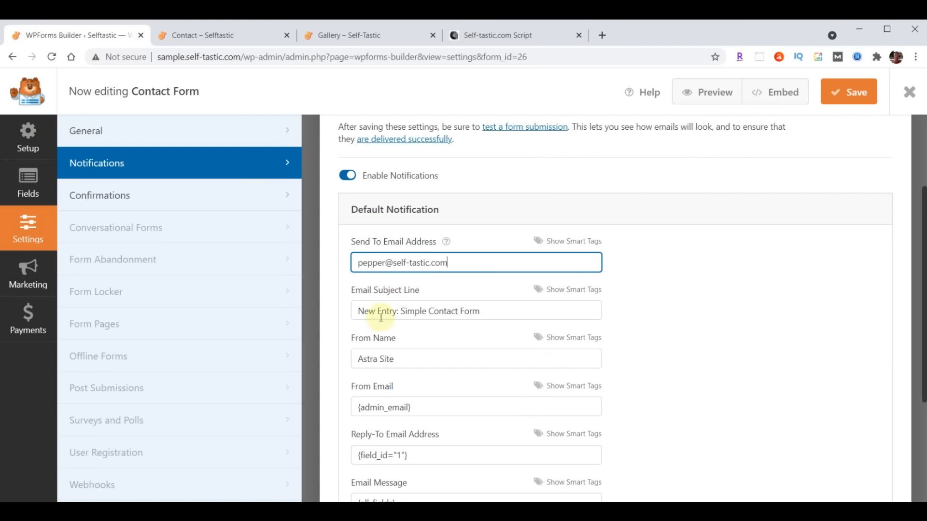
left_click_drag(361, 311, 518, 311)
type("Selftastic - Comments")
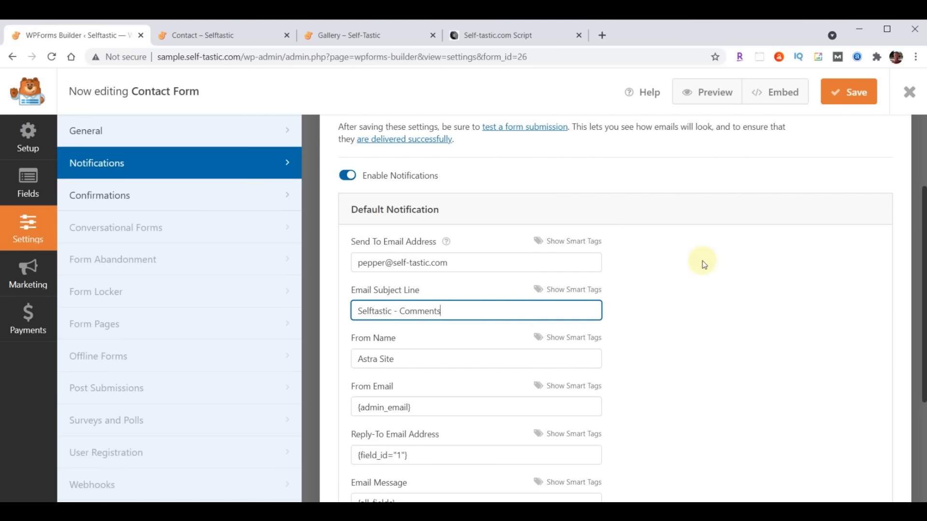
triple_click(409, 360)
type("Self-Tastic.com")
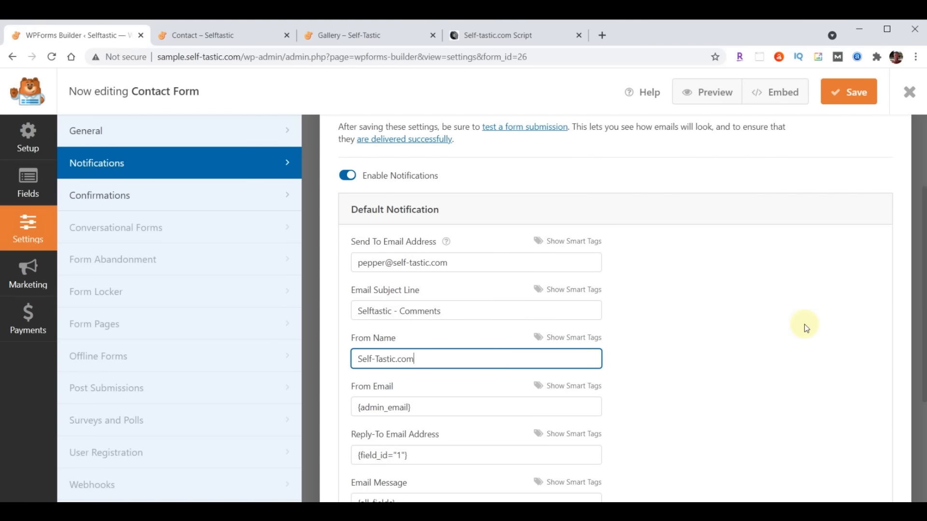
left_click(851, 95)
left_click(909, 94)
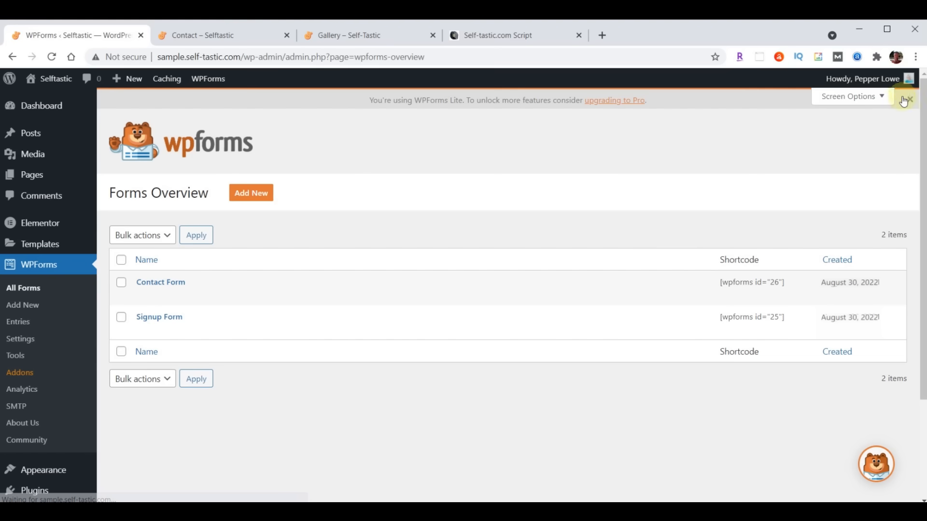
- Open the Signup Form's notification settings in the form builder
left_click(151, 322)
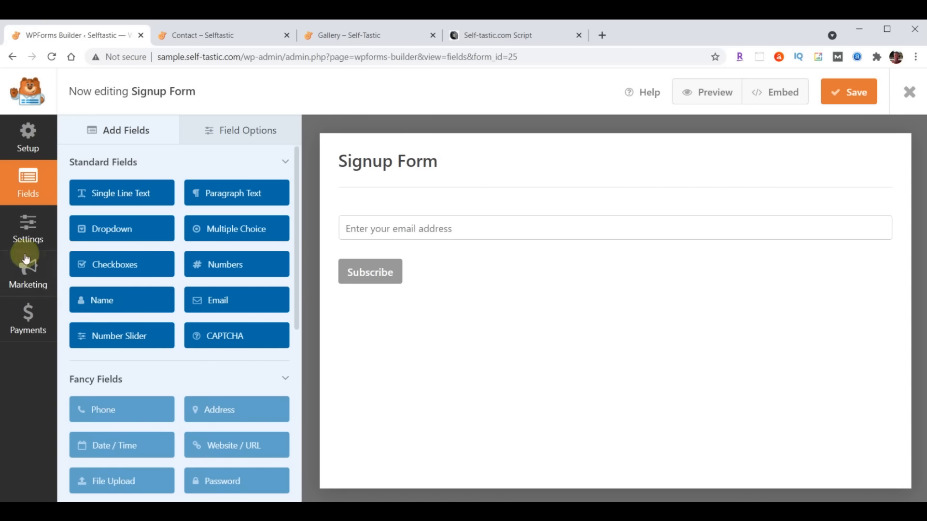
left_click(24, 231)
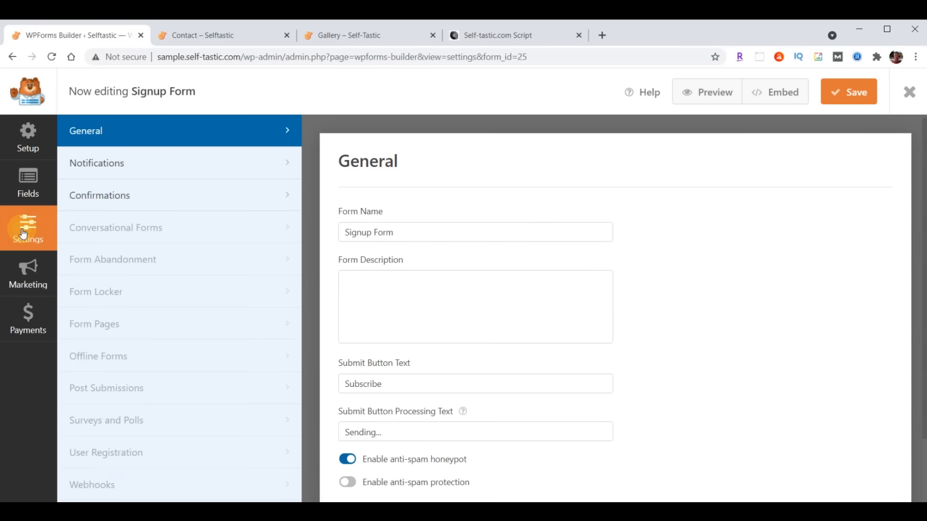
left_click(91, 162)
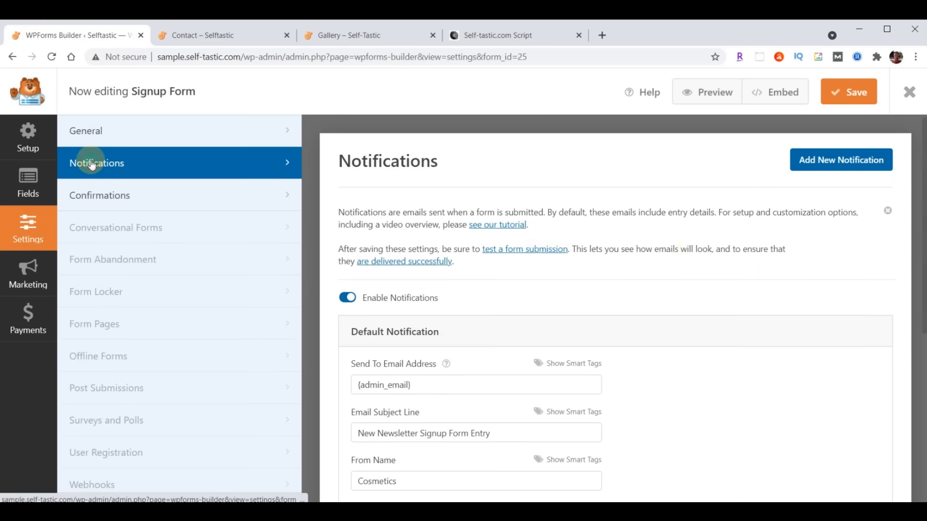
scroll(451, 331, "down", 2)
- Send to the site email, subject 'Selftastic - Join Club Selftastic', From Name 'Self-Tastic.com', and save
triple_click(444, 266)
key("ctrl+v")
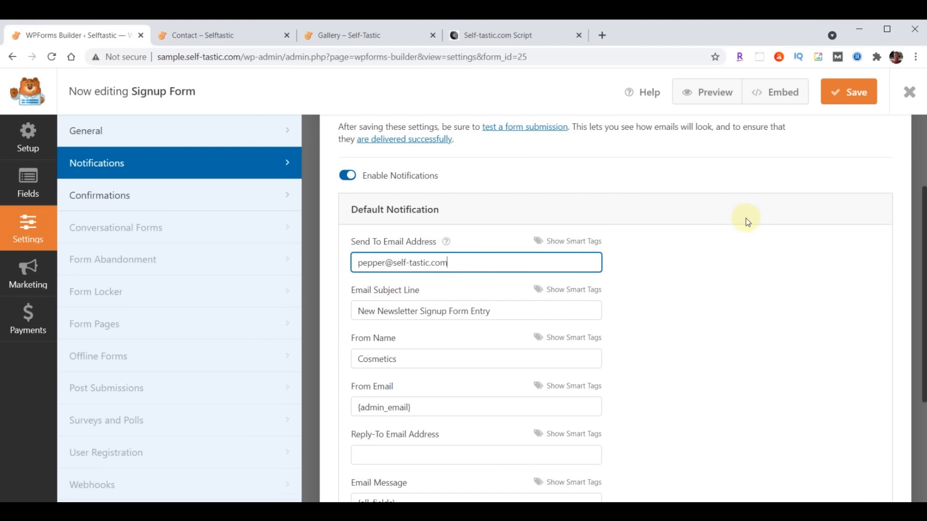
left_click_drag(359, 310, 552, 310)
type("Selftastic - Join Club Selftastic")
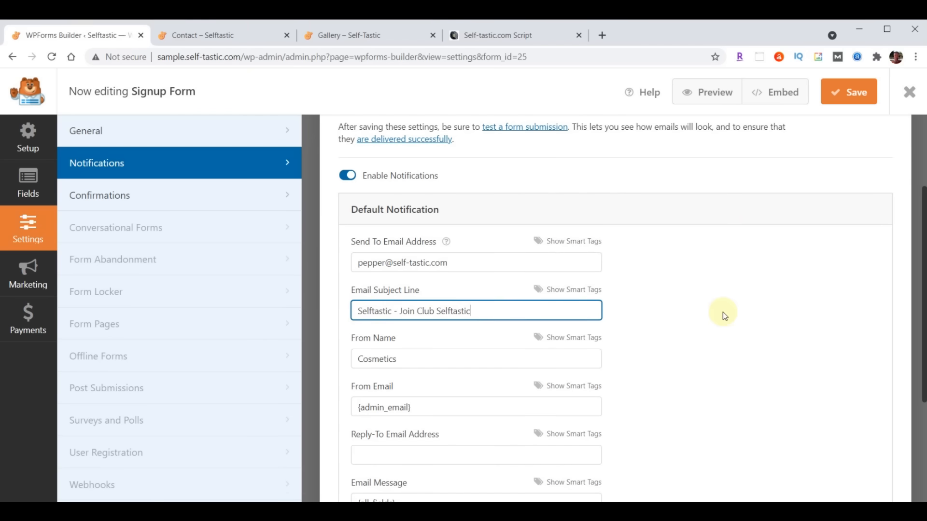
left_click_drag(448, 362, 287, 367)
type("Self-Tastic.com")
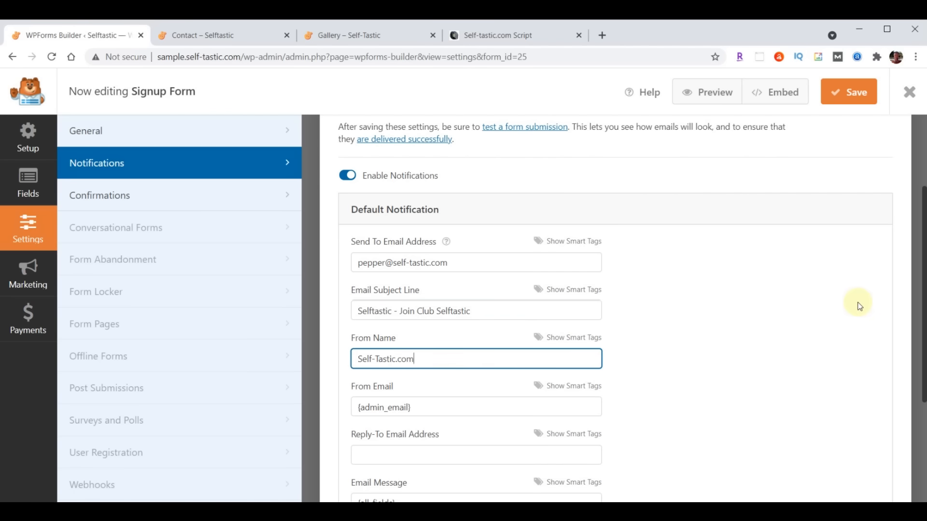
left_click(854, 94)
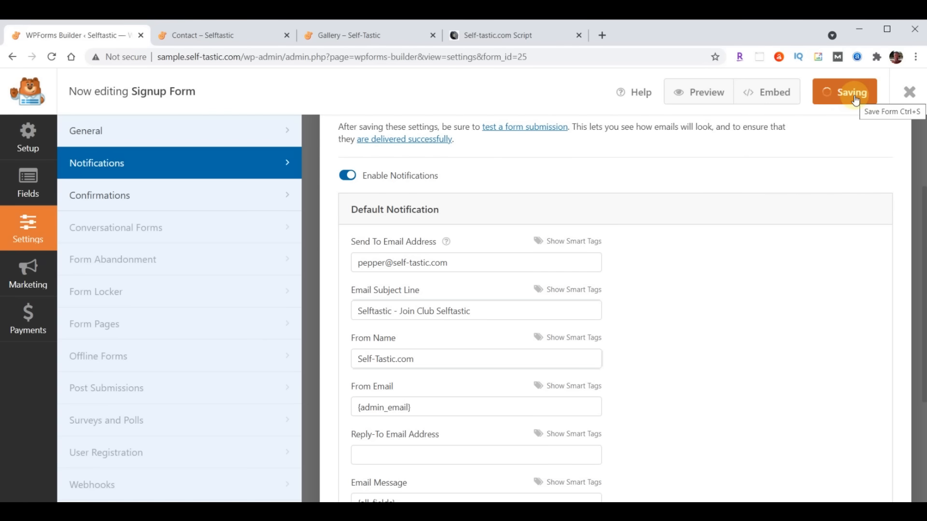
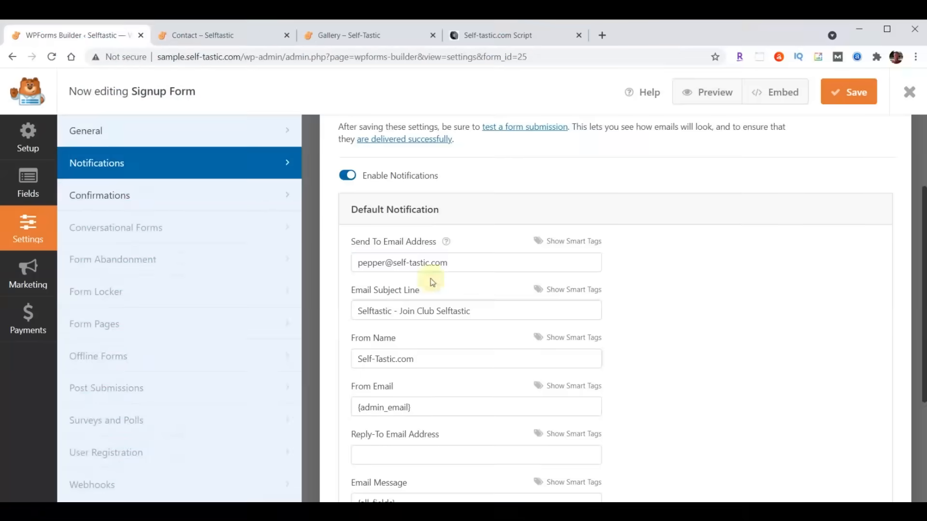
- Close the Signup Form builder and switch to the live Contact – Selftastic tab
left_click(910, 94)
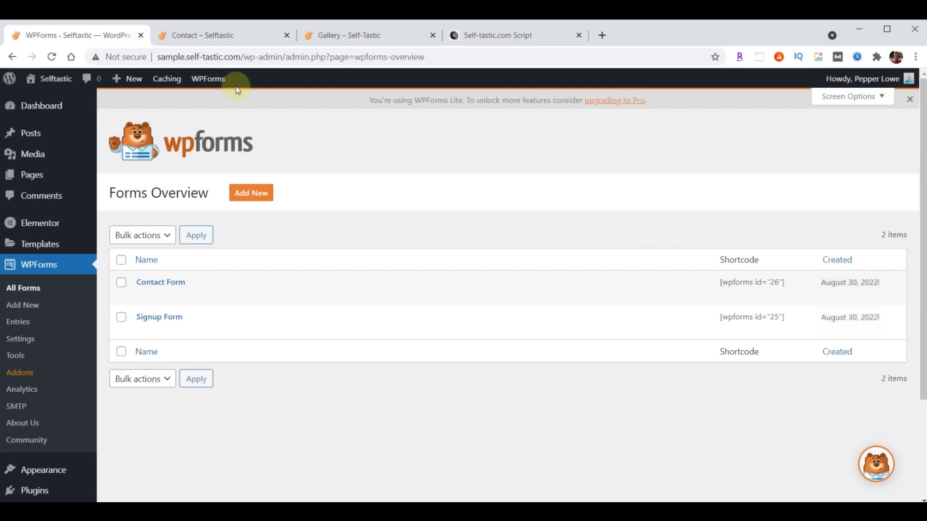
left_click(216, 38)
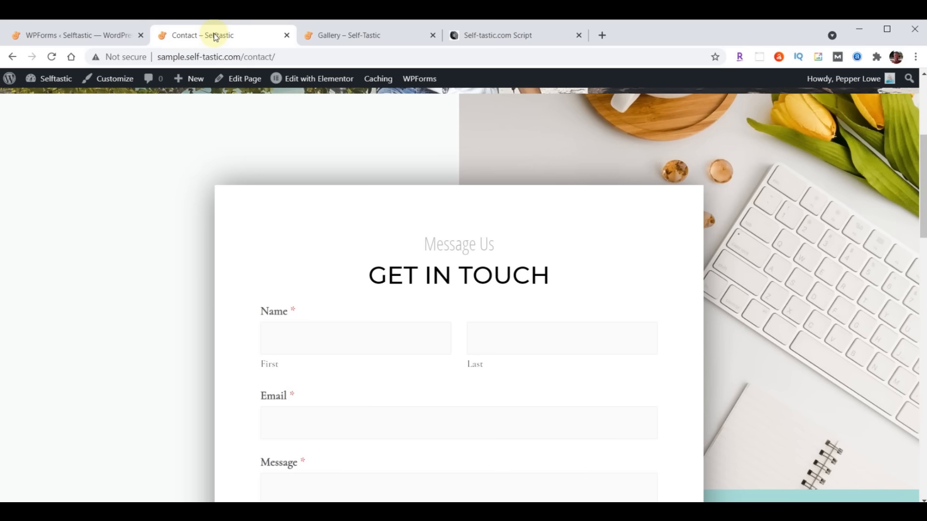
- Reload the Contact page and autofill the form's name fields with a saved contact
left_click(52, 57)
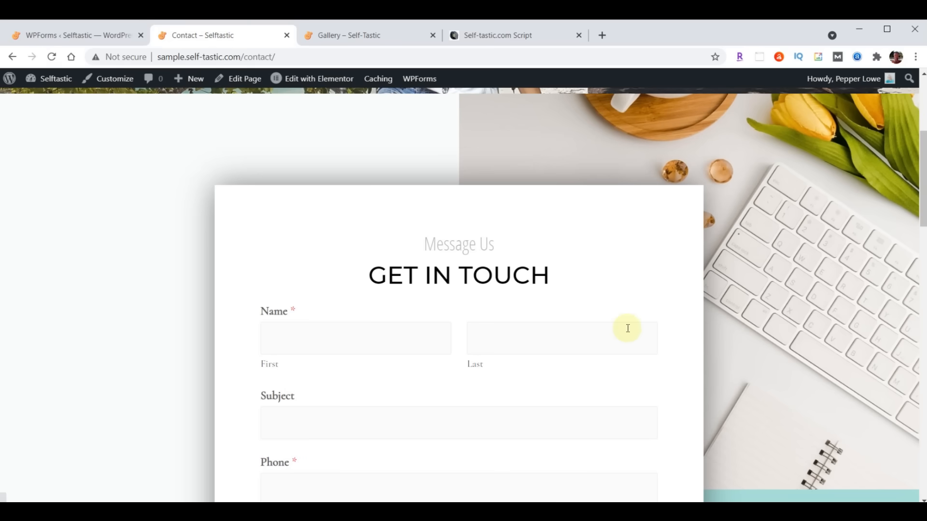
scroll(628, 328, "down", 3)
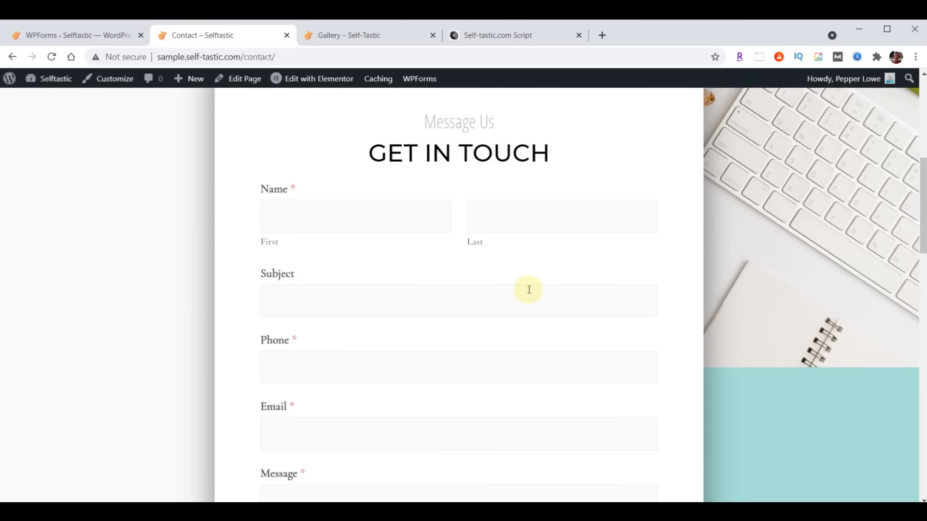
left_click(361, 219)
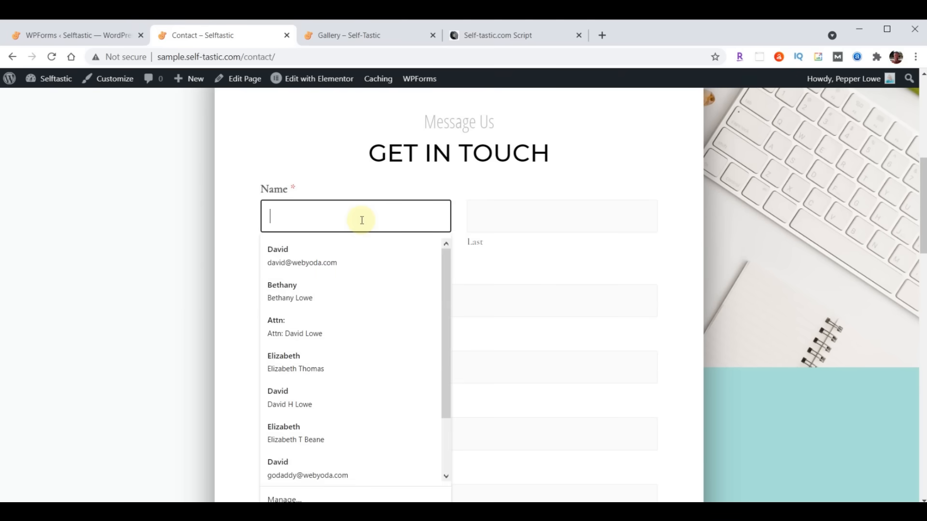
left_click(303, 247)
- Enter Subject 'Test' and Message 'Hello World', then send the form
left_click(314, 306)
type("Test")
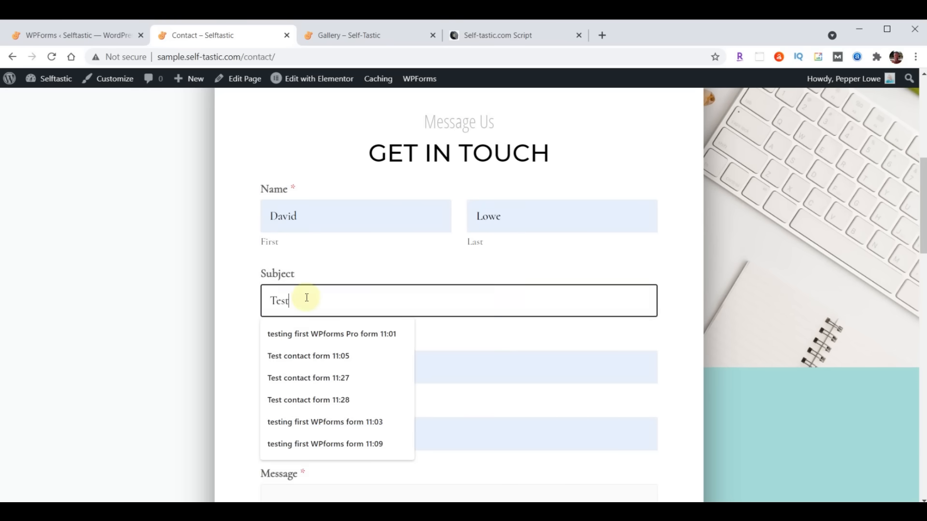
key("Return")
type("Hello World")
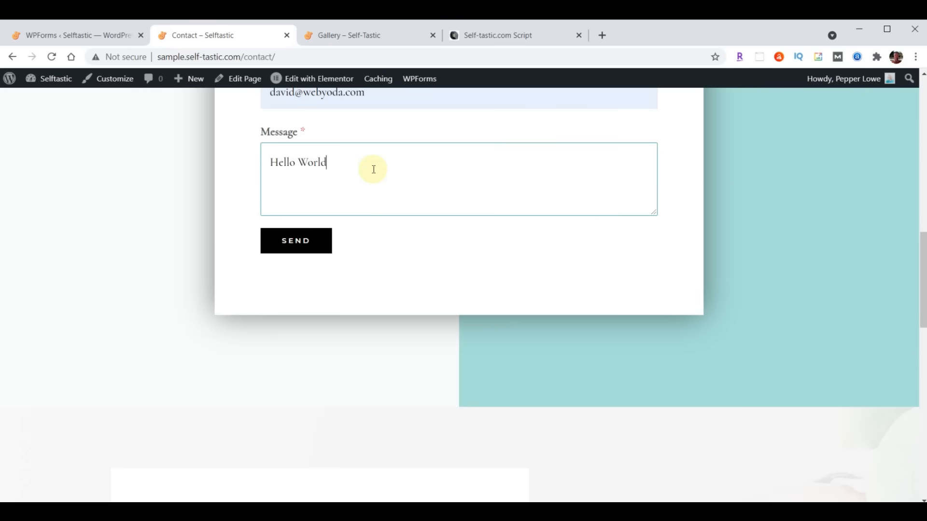
left_click(305, 236)
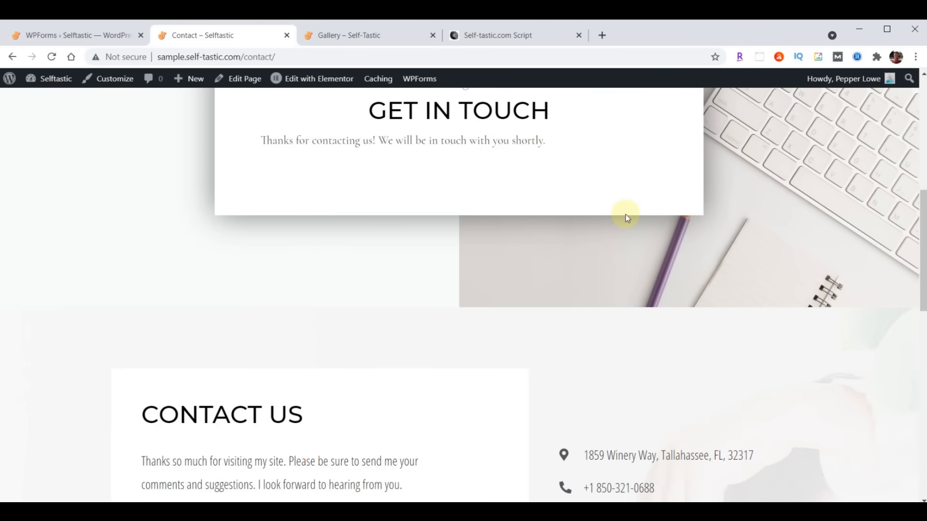
scroll(689, 309, "up", 8)
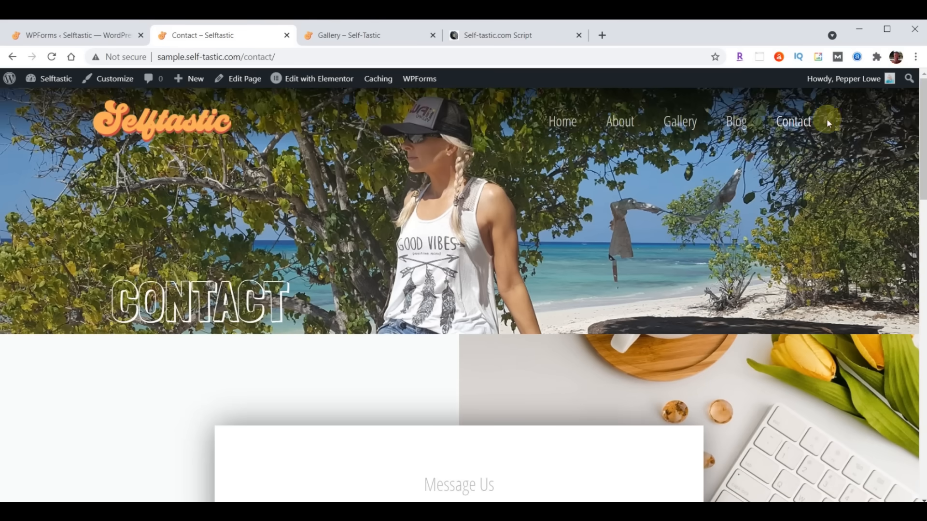
scroll(526, 244, "down", 8)
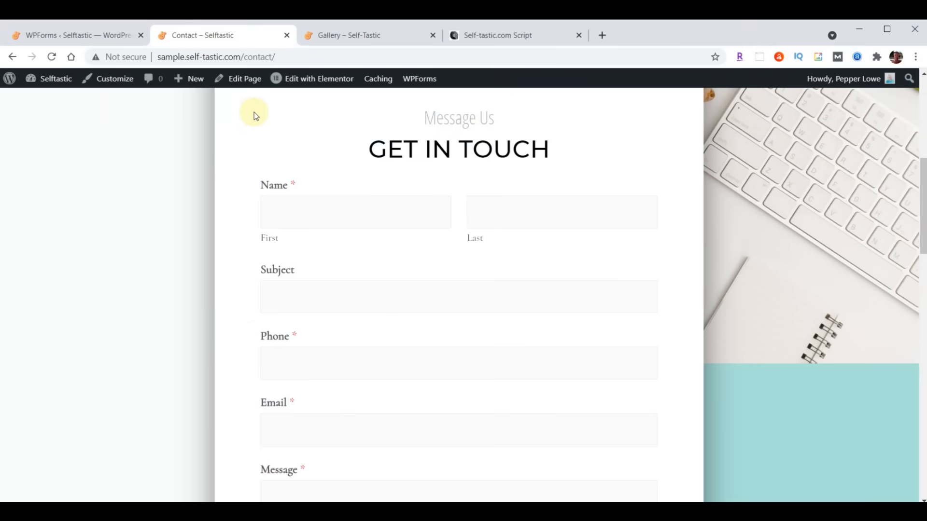
- Copy the WPforms Font & Size CSS block from the Google Docs script and return to WPForms
left_click(512, 36)
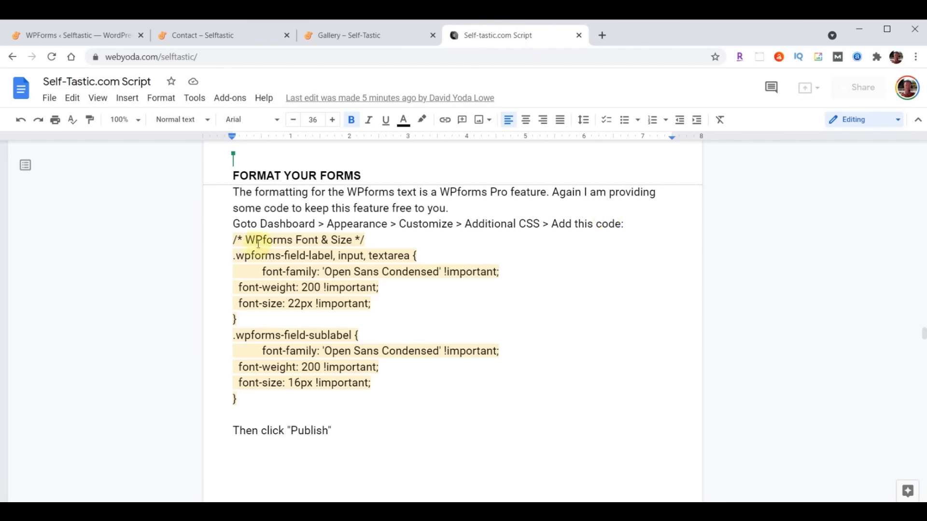
left_click_drag(235, 239, 340, 406)
key("ctrl+c")
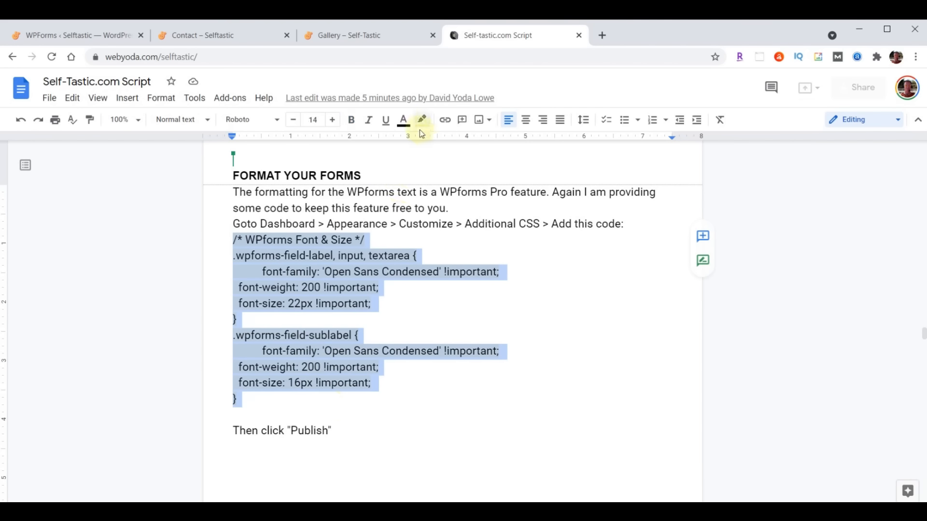
left_click(68, 37)
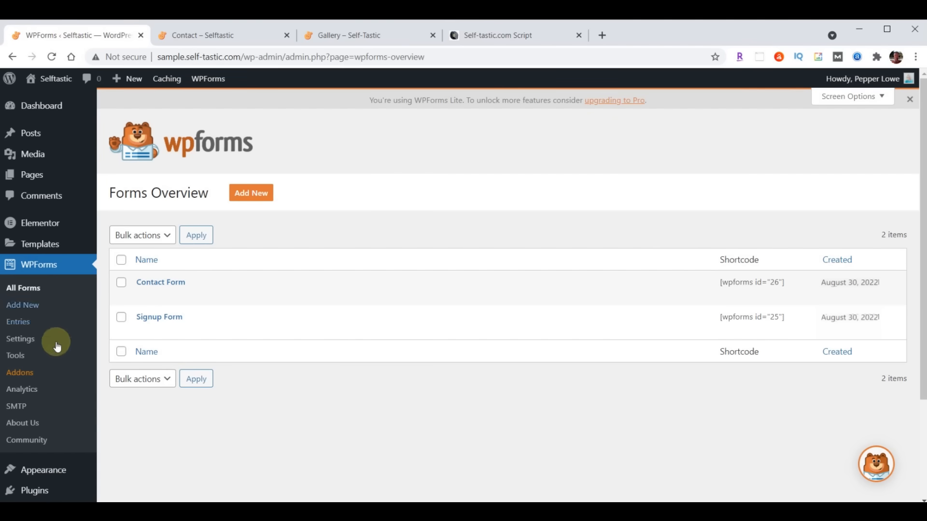
- Open the Customizer's Additional CSS editor with the Contact page in the preview
left_click(46, 472)
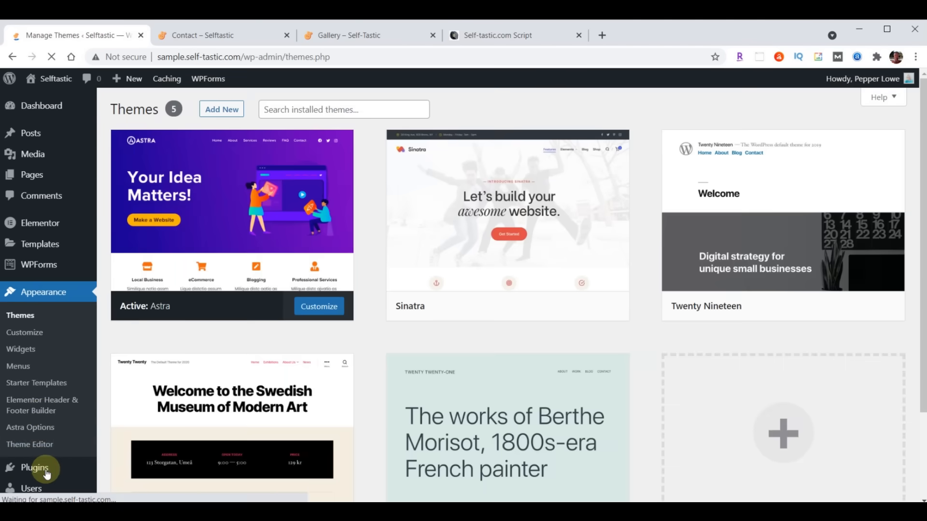
left_click(37, 333)
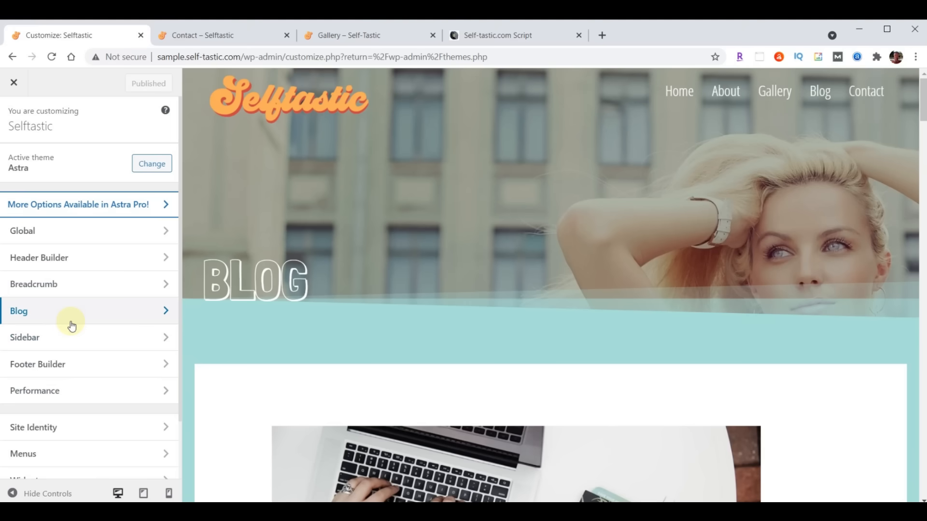
scroll(70, 326, "down", 2)
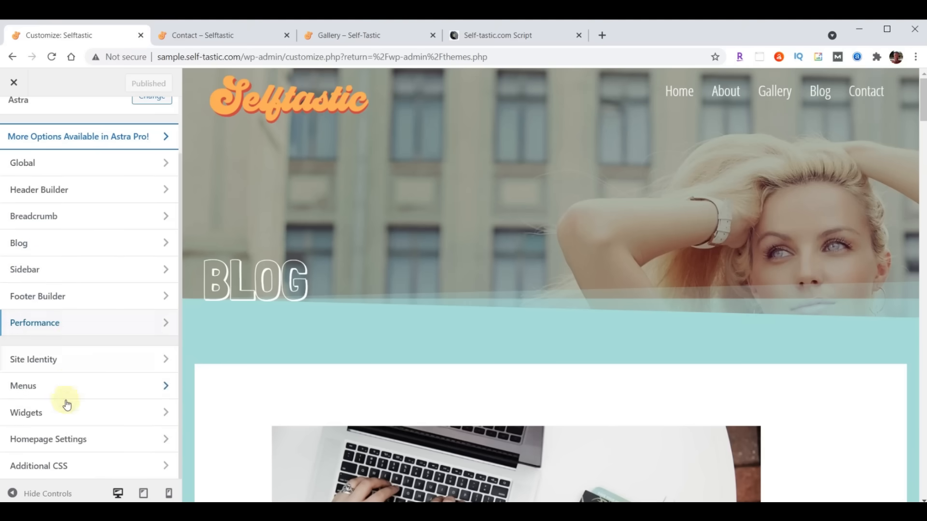
left_click(45, 473)
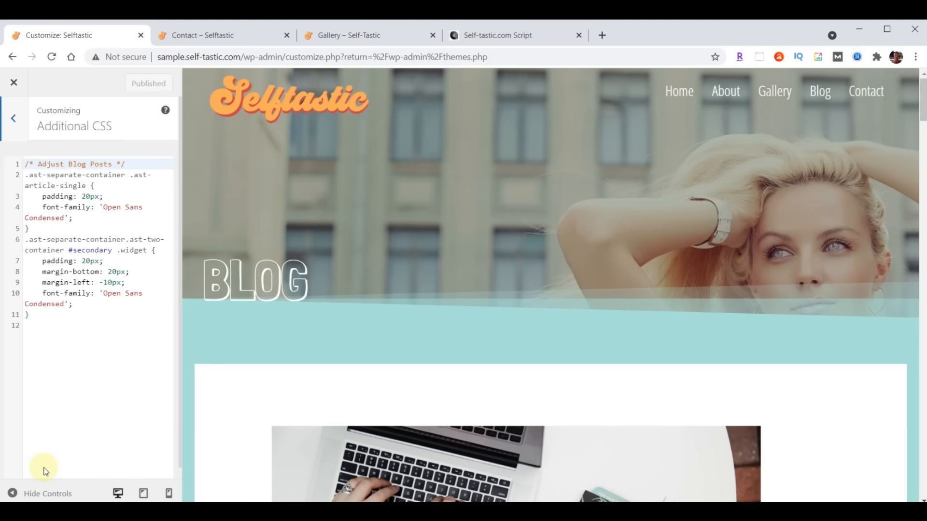
left_click(865, 97)
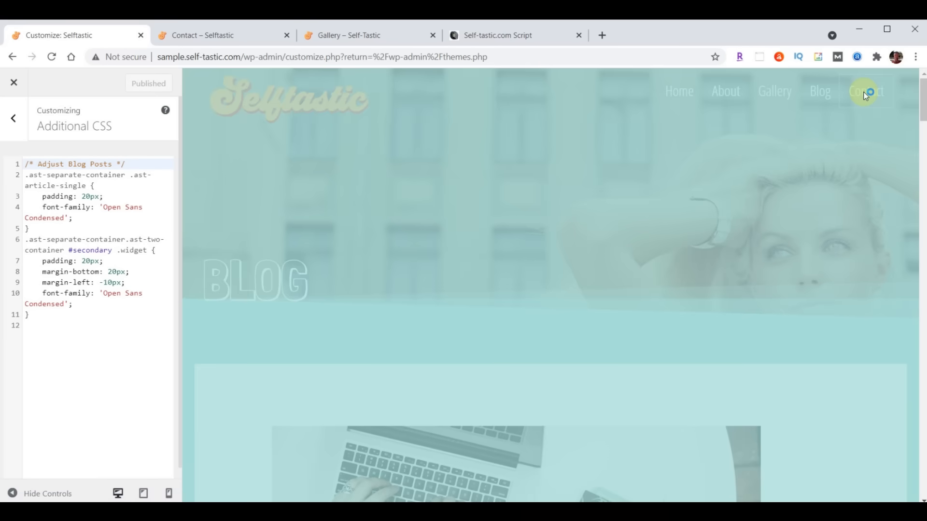
- Paste the WPforms Font & Size CSS below the existing rules and publish it
scroll(824, 148, "down", 7)
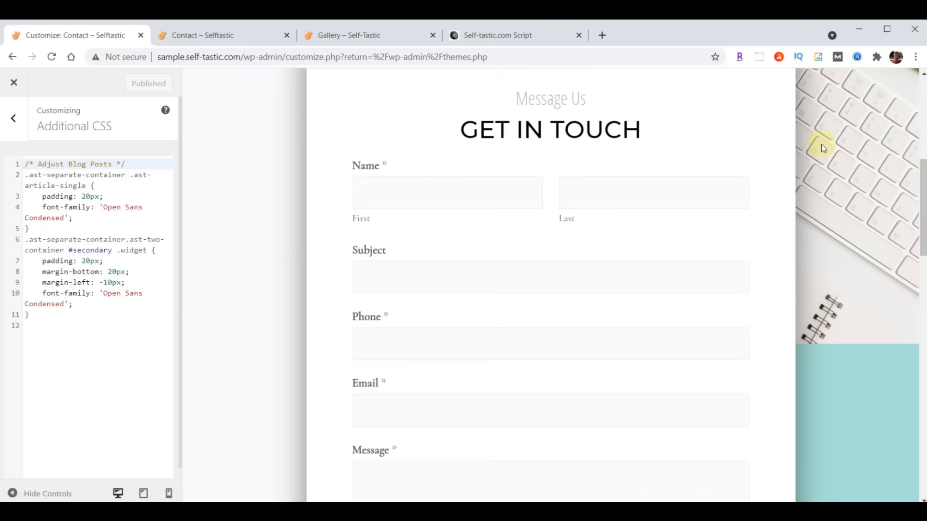
left_click(54, 319)
key("Return")
key("Return")
key("ctrl+v")
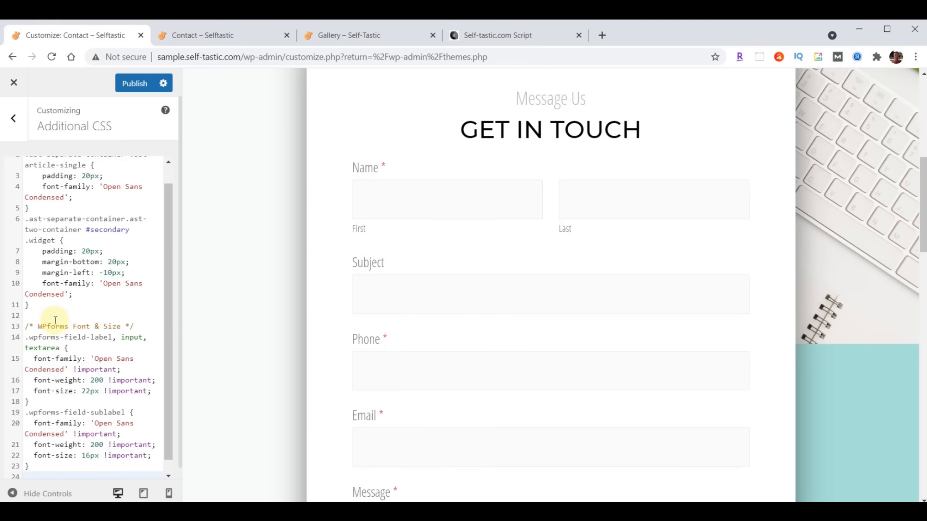
scroll(604, 251, "down", 5)
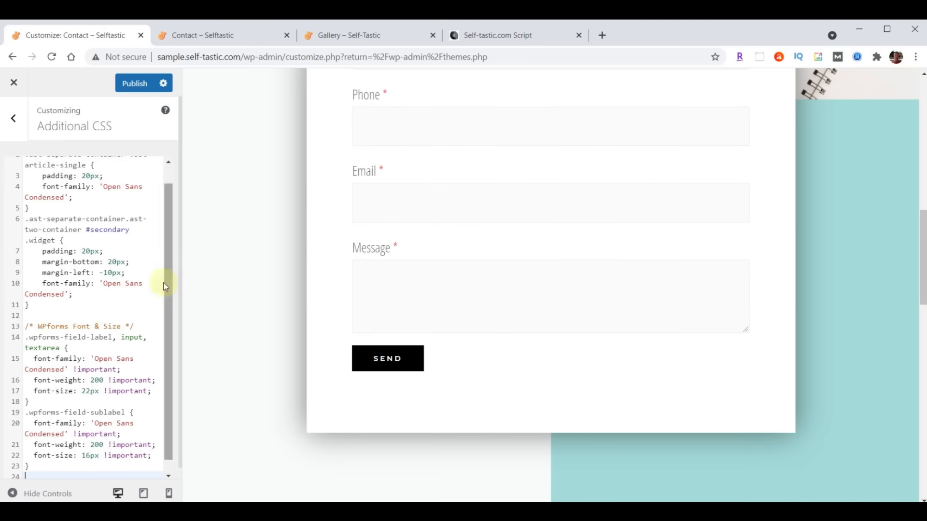
scroll(78, 367, "up", 1)
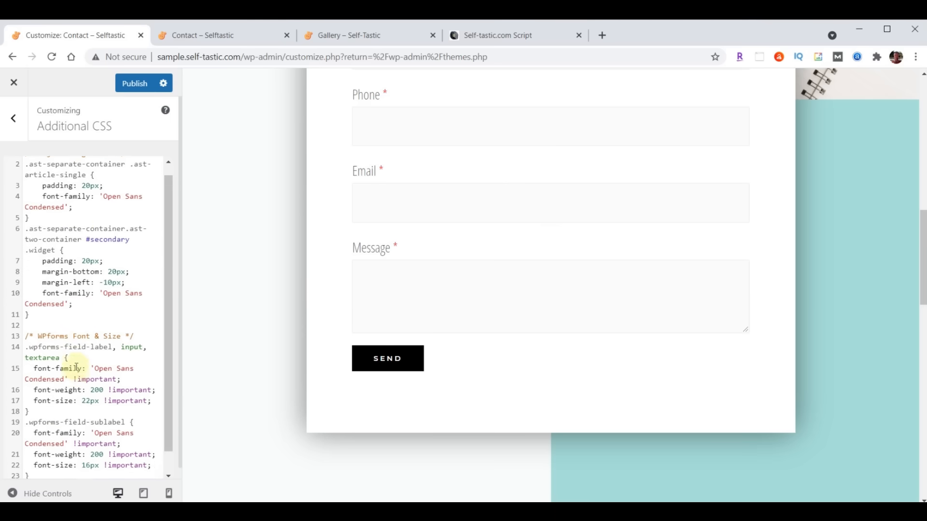
scroll(77, 242, "down", 2)
left_click(105, 463)
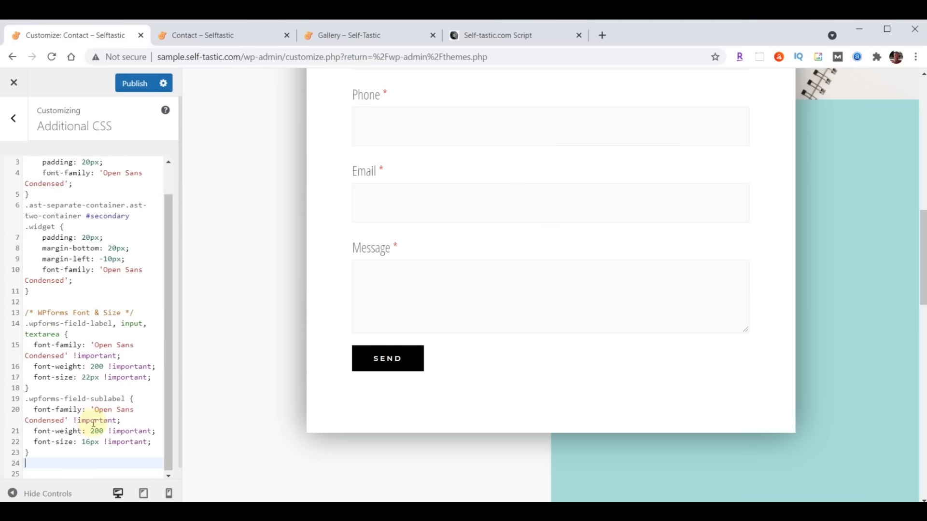
scroll(84, 333, "up", 2)
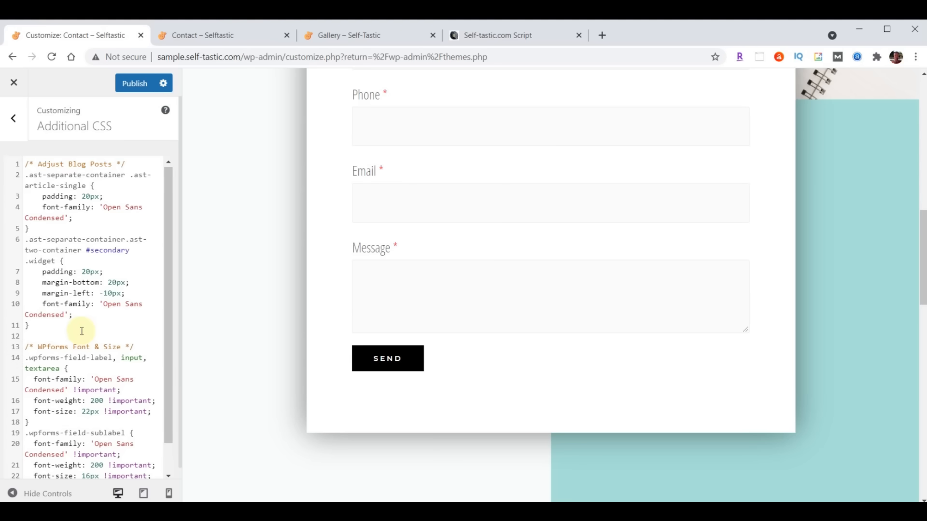
left_click(134, 85)
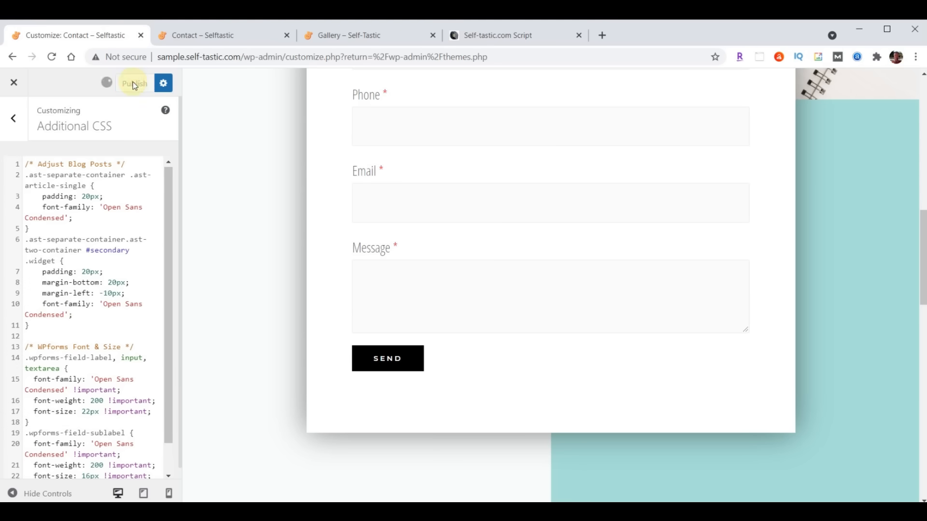
left_click(189, 34)
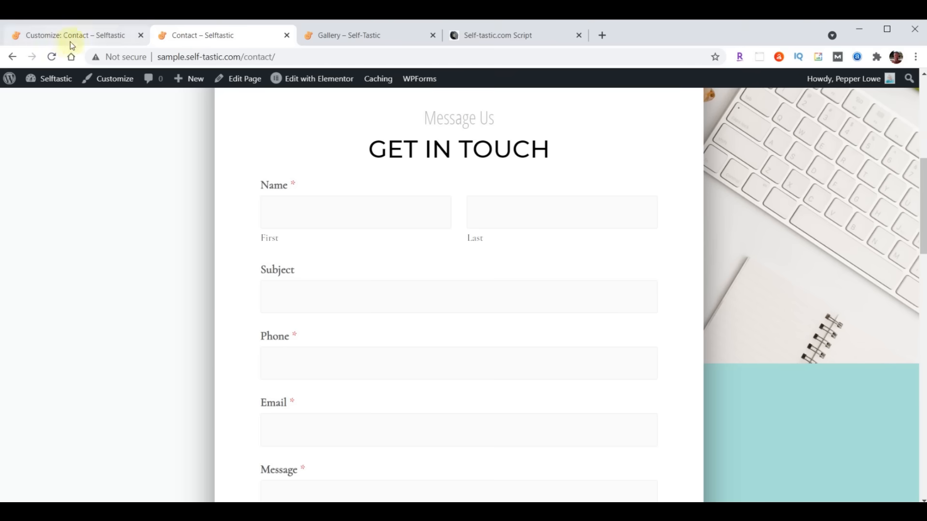
- Reload the Contact page to check the new Open Sans Condensed form fonts, then close the Customizer
scroll(162, 176, "down", 3)
scroll(163, 177, "up", 2)
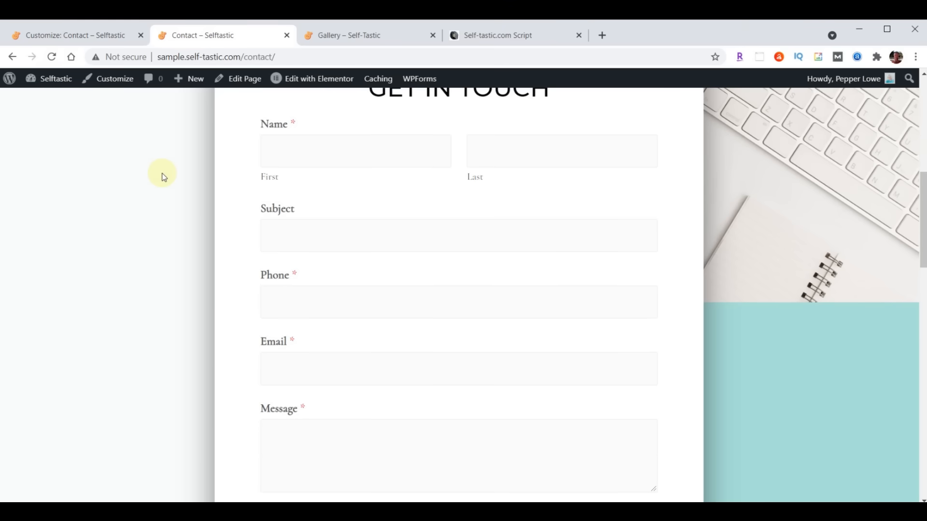
scroll(166, 157, "up", 1)
left_click(52, 57)
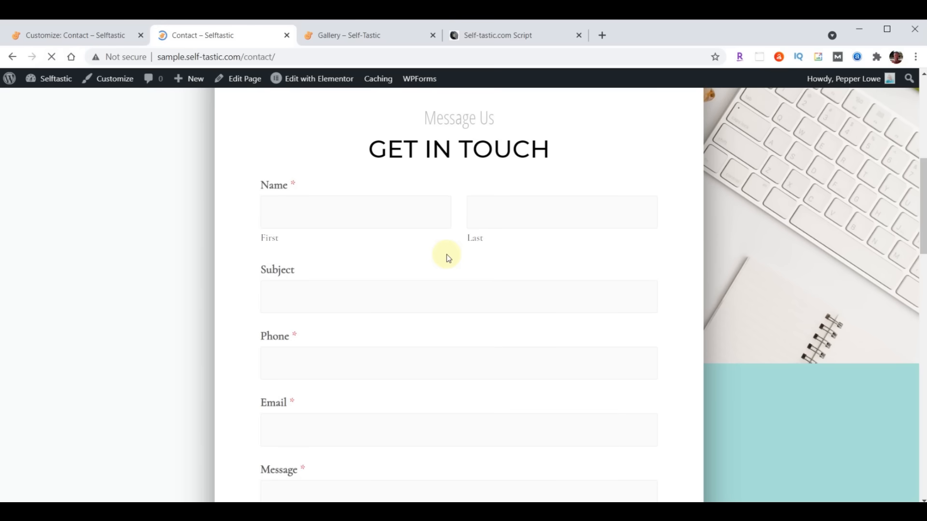
scroll(448, 254, "up", 5)
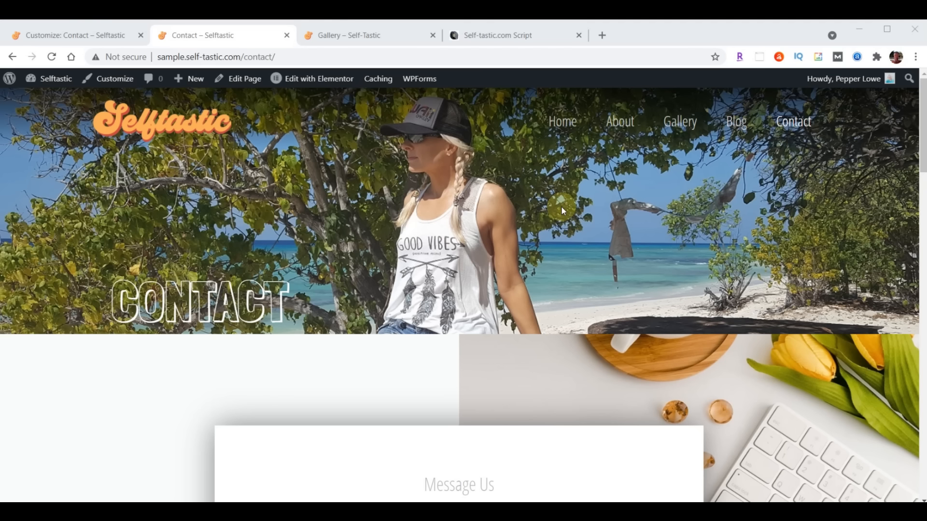
left_click(44, 35)
left_click(13, 83)
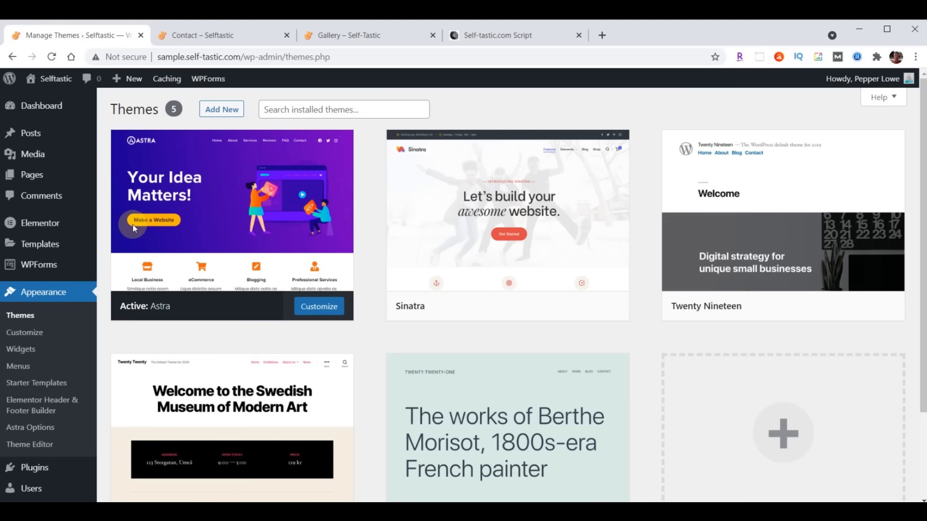
- Upload really-simple-ssl-master.zip via Plugins > Add New > Upload Plugin and install it
left_click(34, 468)
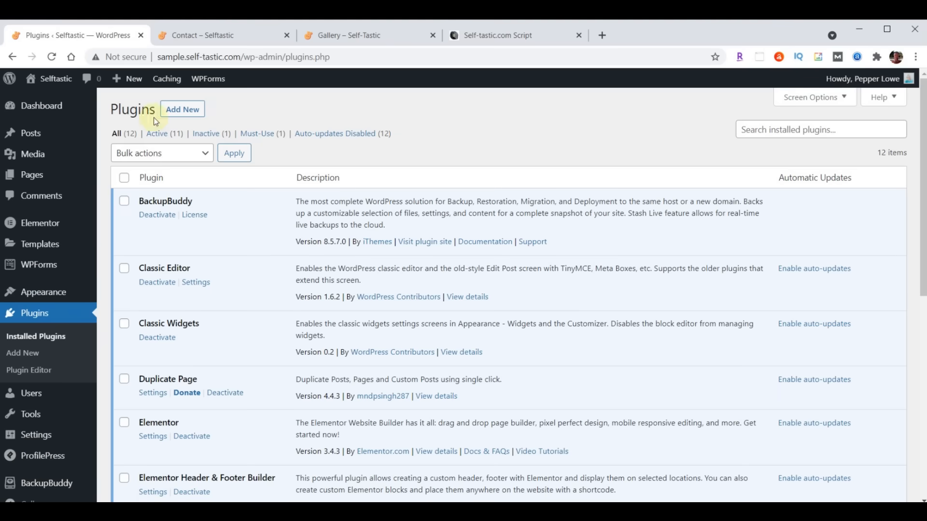
left_click(177, 111)
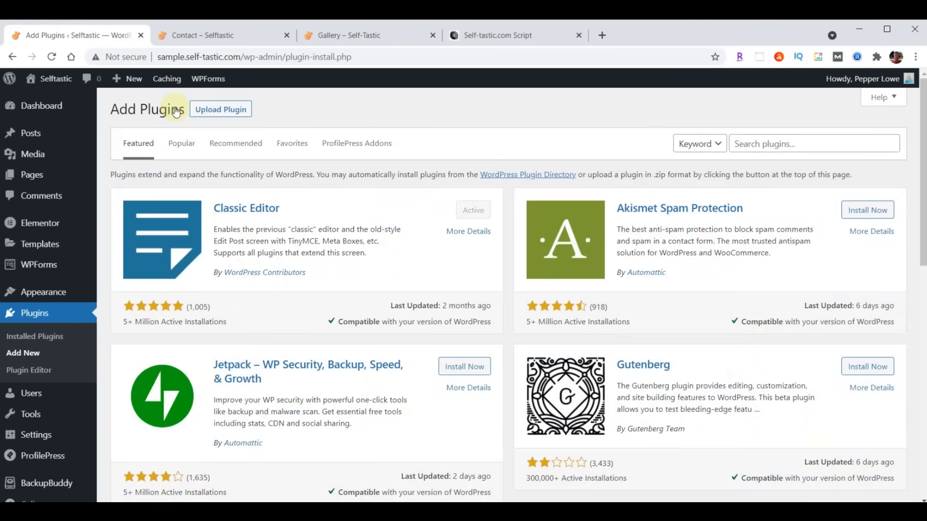
left_click(221, 110)
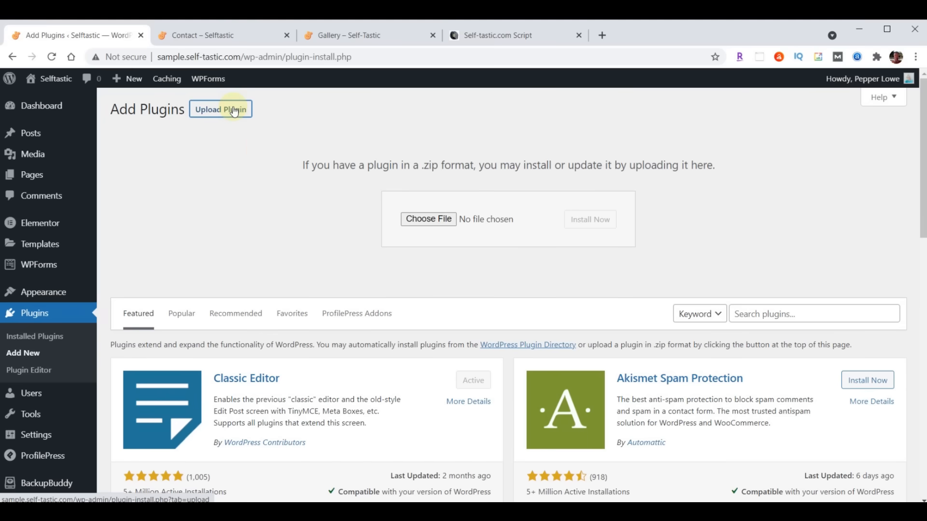
left_click(428, 219)
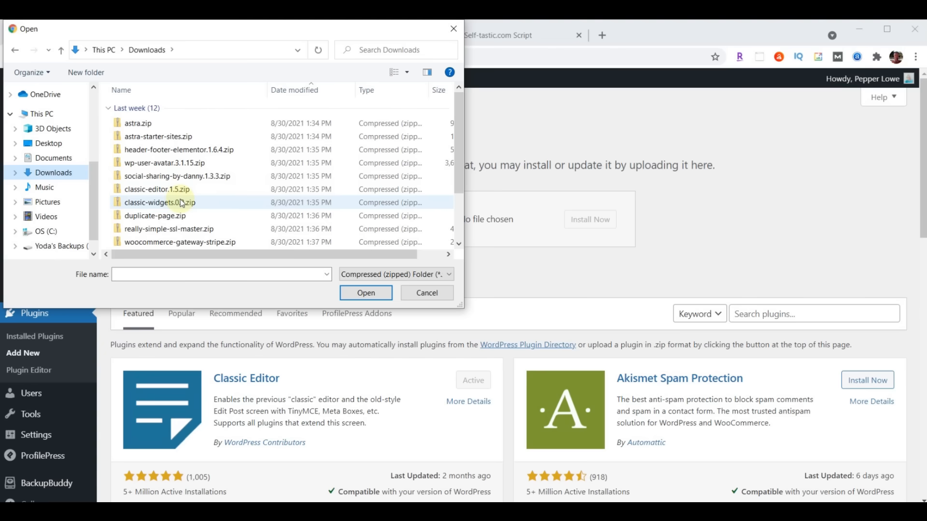
left_click(165, 230)
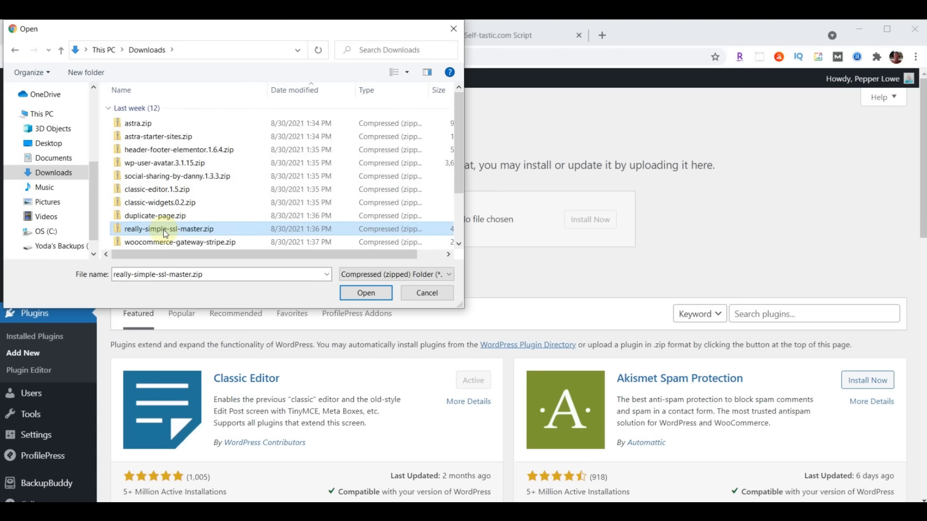
left_click(365, 293)
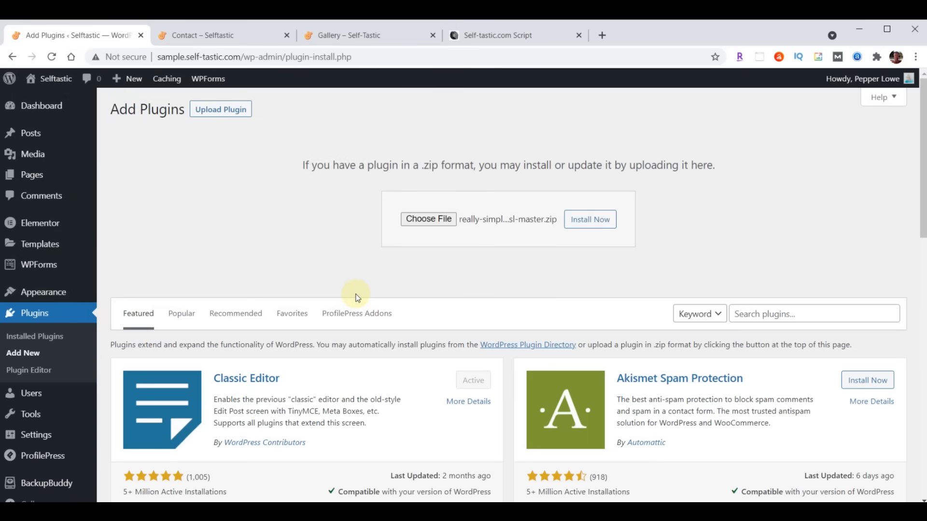
left_click(584, 226)
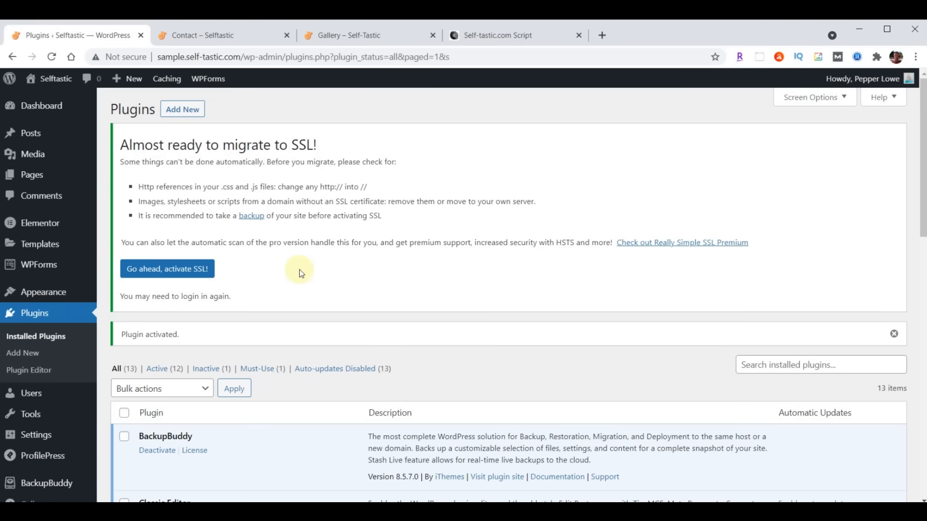
- In Really Simple SSL settings, activate SSL with 'Go ahead, activate SSL!'
scroll(299, 269, "down", 10)
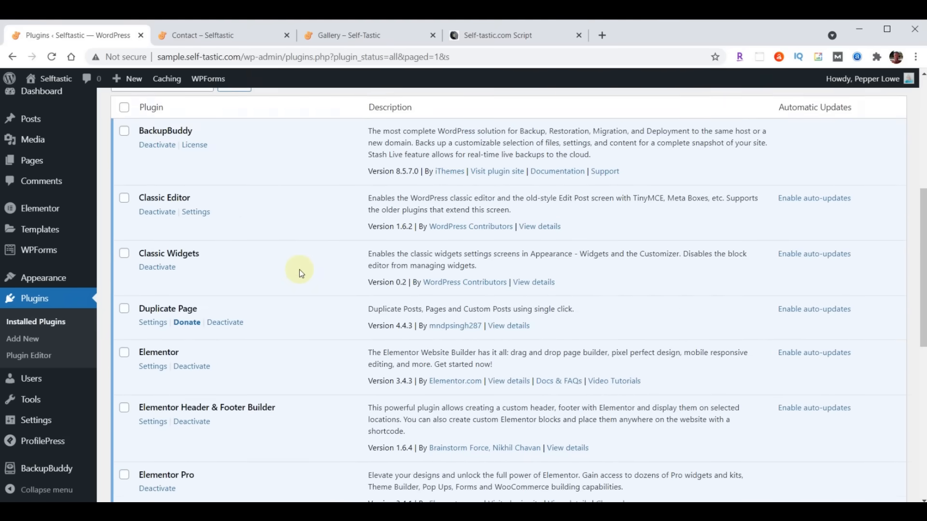
scroll(299, 269, "down", 3)
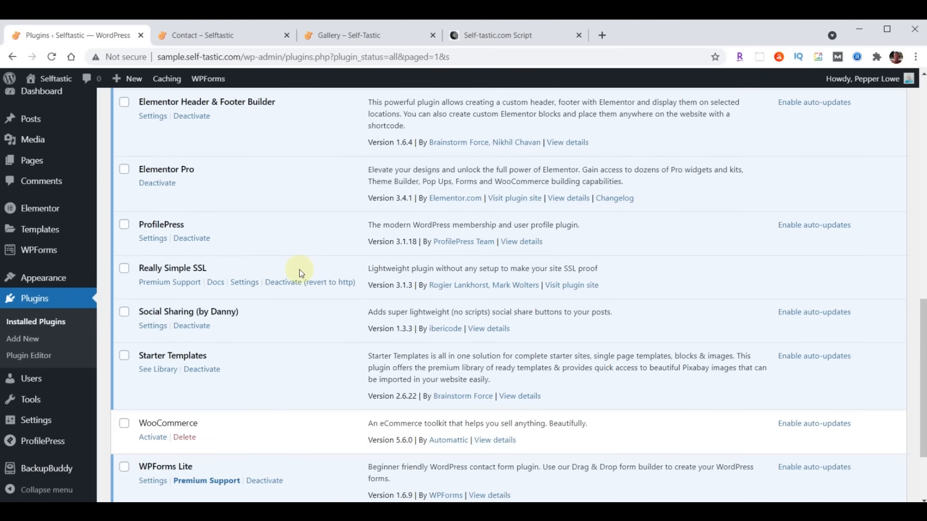
left_click(246, 284)
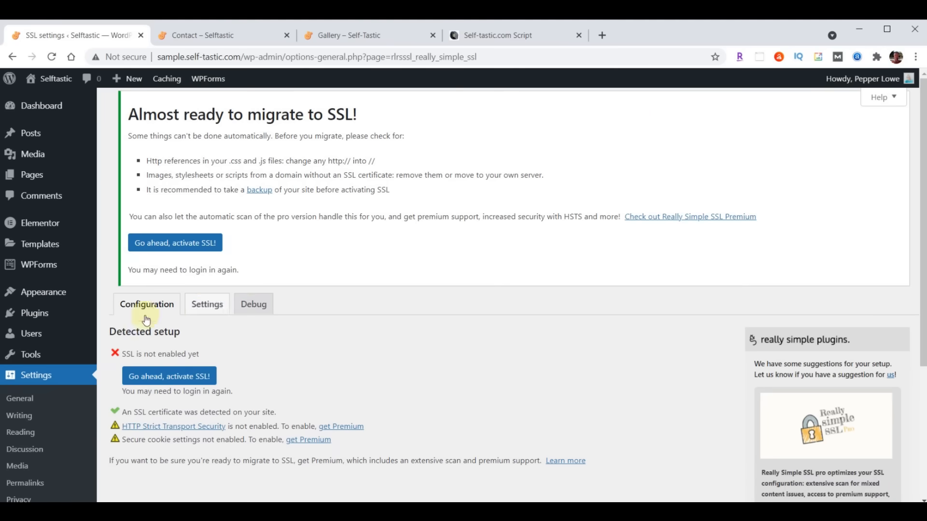
scroll(386, 221, "down", 3)
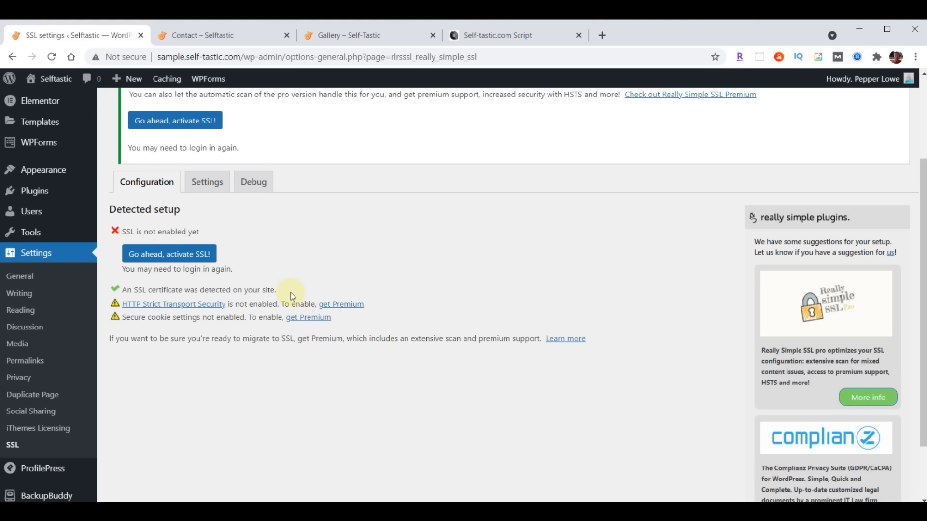
left_click(160, 256)
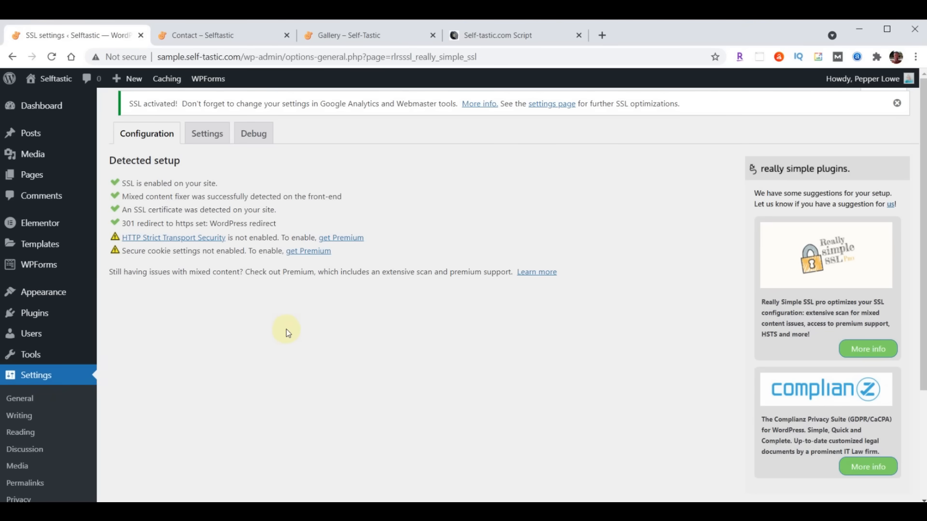
left_click(41, 224)
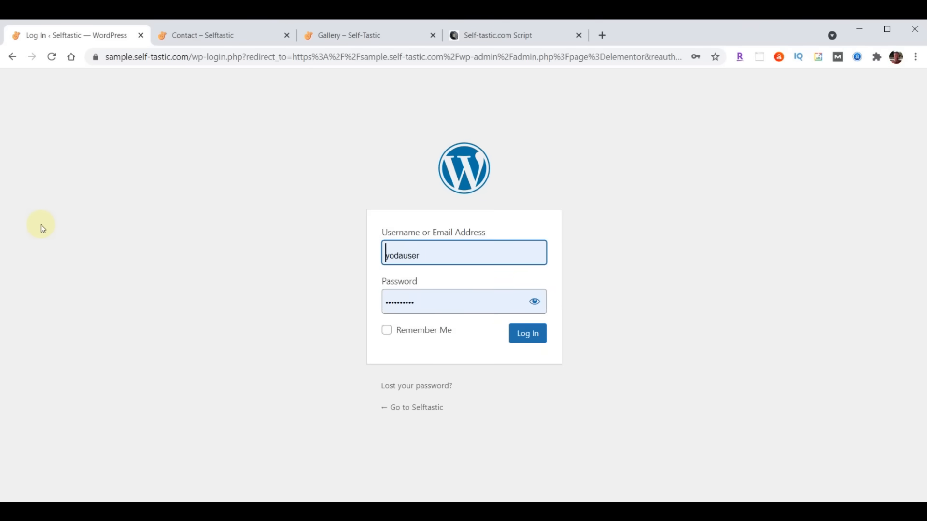
- Log back in, open Elementor Tools > Replace URL and paste the http site address as old URL
left_click(520, 336)
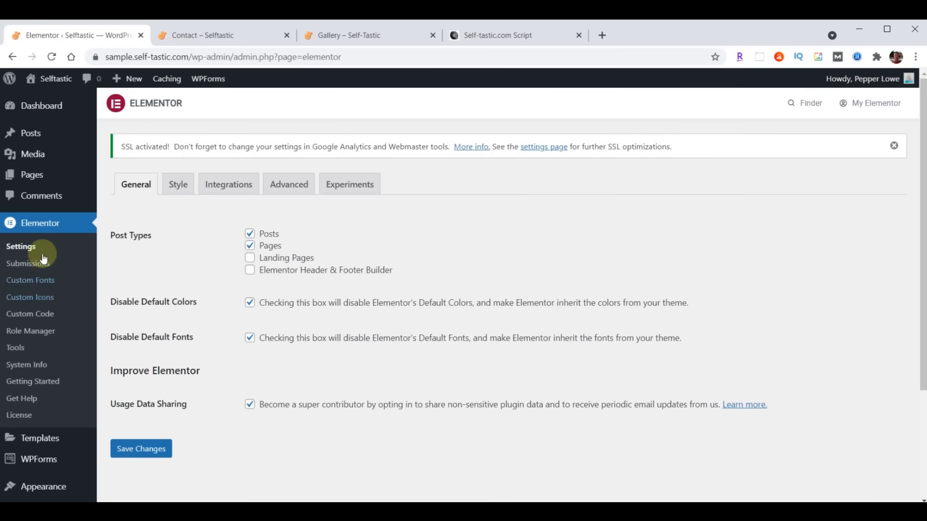
left_click(16, 349)
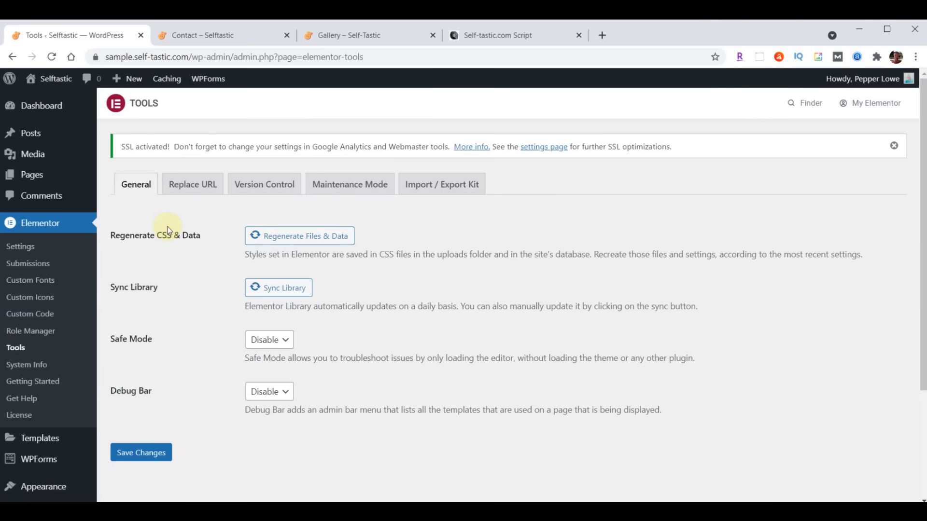
left_click(194, 186)
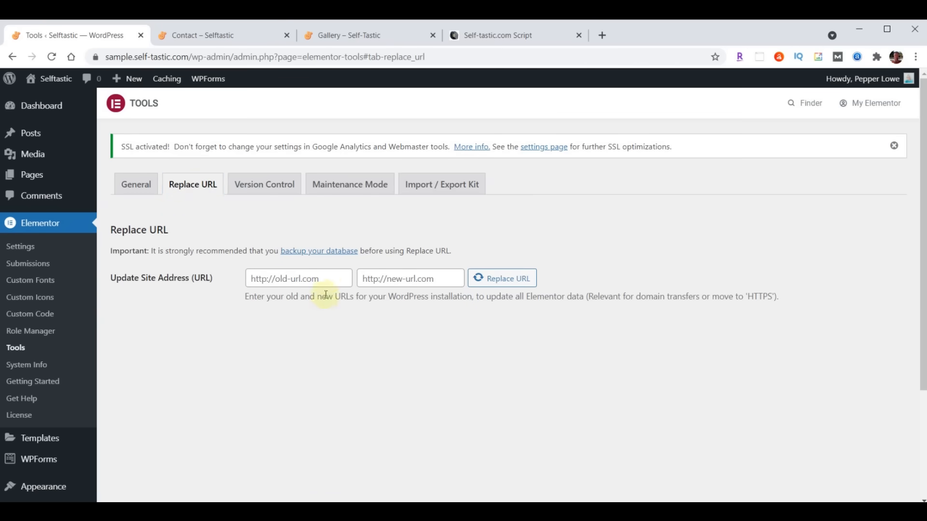
left_click(332, 276)
type("http://sample.self-tastic.com")
left_click(309, 282)
left_click_drag(309, 282, 207, 280)
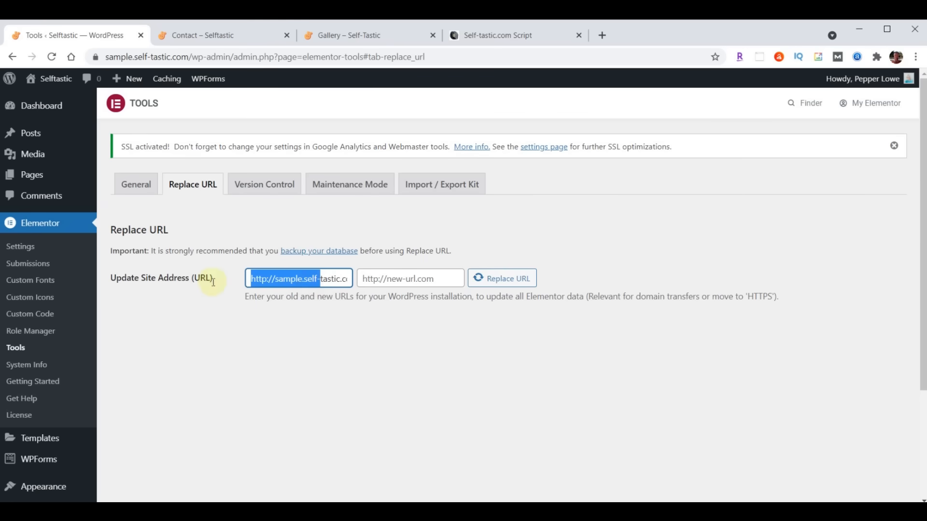
left_click(273, 327)
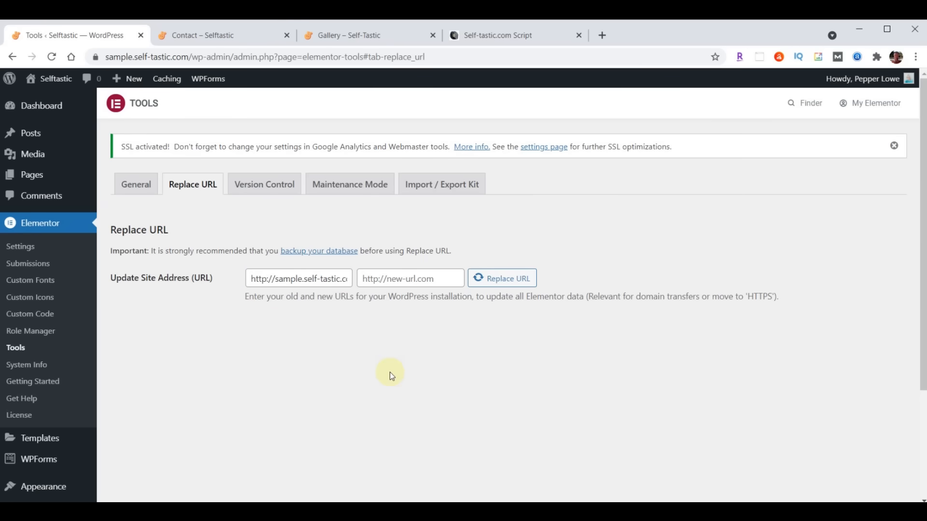
- Enter the https site address as new URL and run the replacement, updating 261 rows
left_click(438, 278)
key("ctrl+v")
left_click_drag(418, 278, 336, 278)
left_click(378, 279)
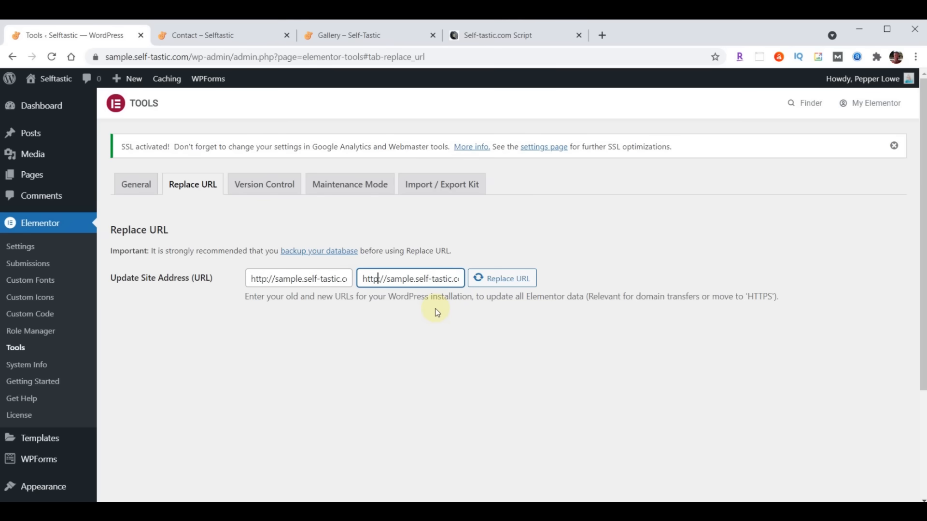
type("s")
left_click(500, 285)
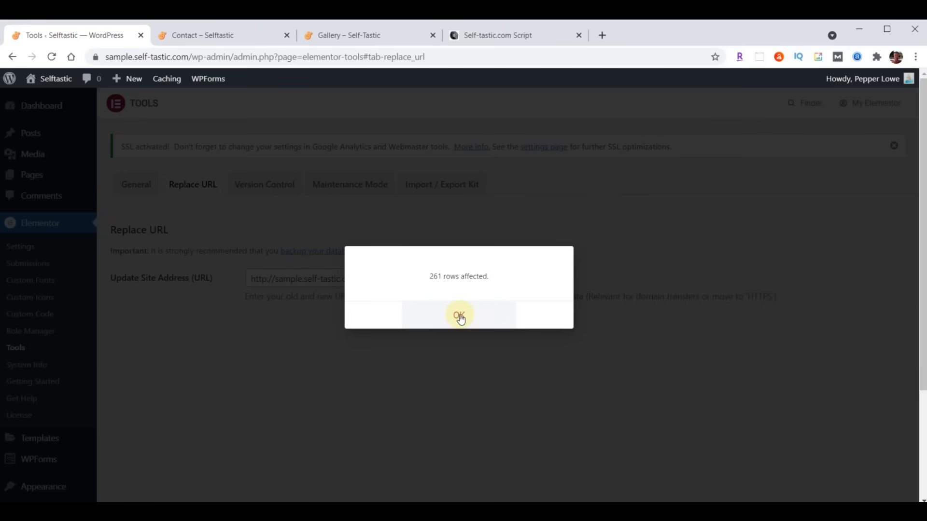
left_click(460, 317)
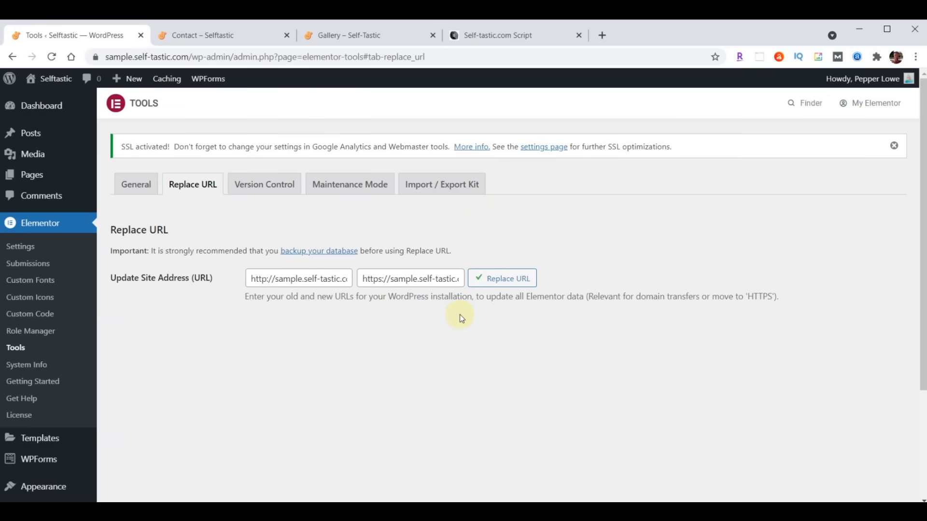
left_click(215, 35)
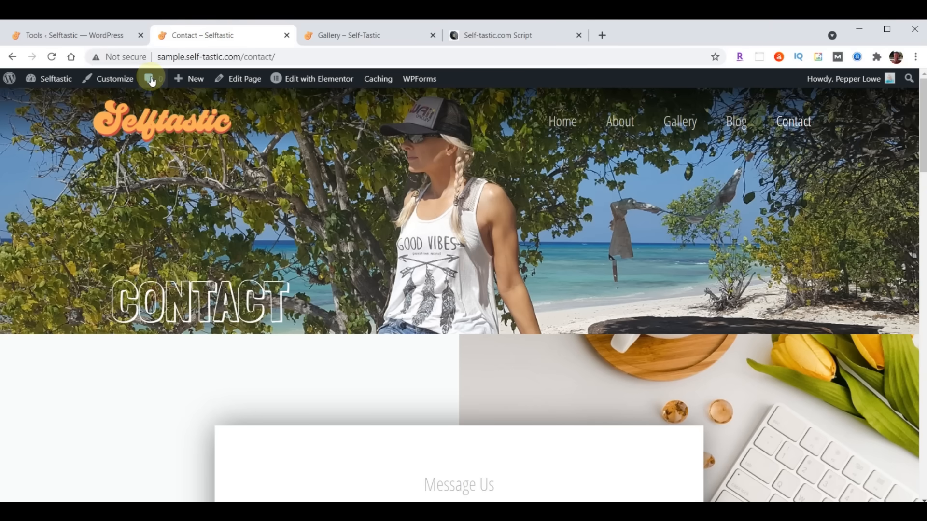
- Reload the Contact – Selftastic page
left_click(53, 57)
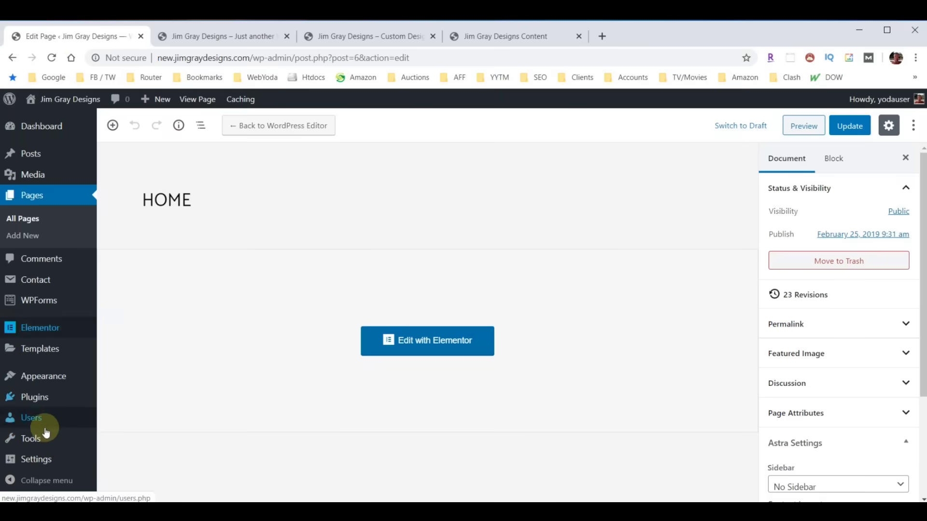
- In Reading settings, untick 'Discourage search engines from indexing this site', save, then go to Add New plugins
mouse_move(37, 459)
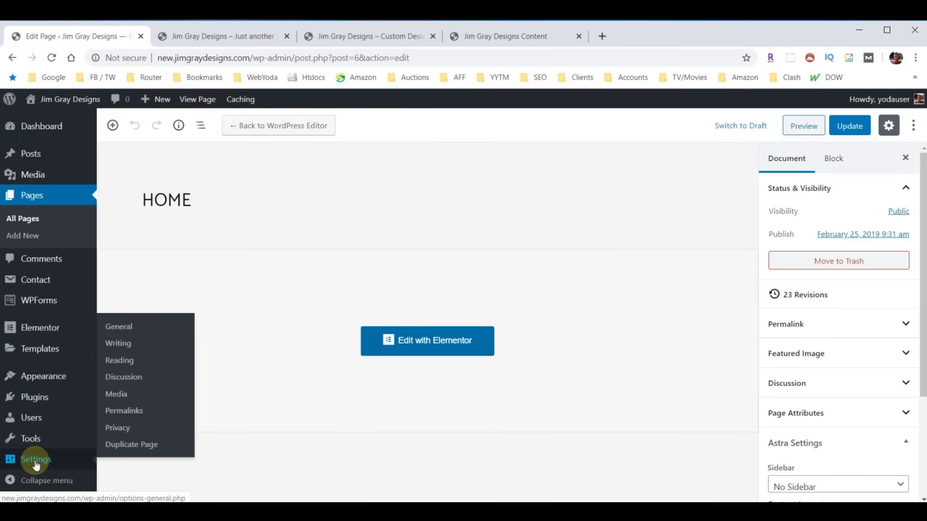
left_click(121, 366)
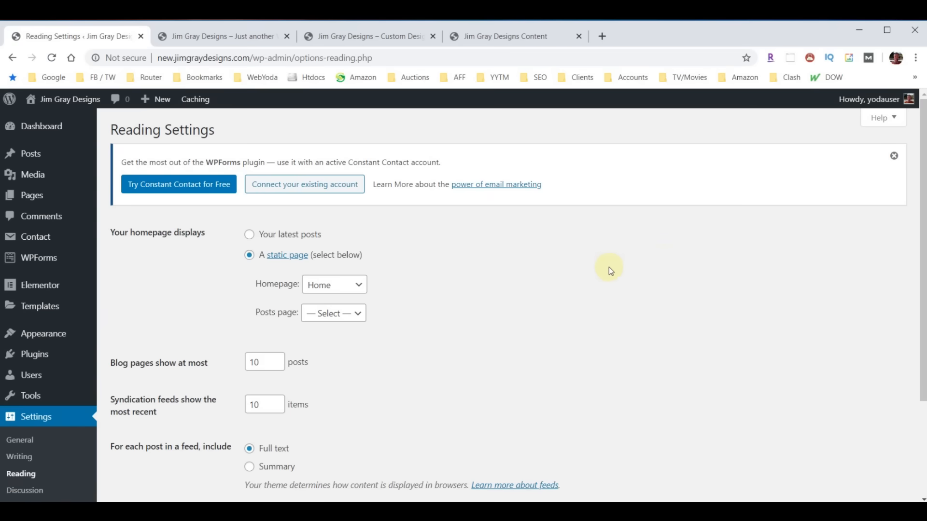
scroll(609, 270, "down", 3)
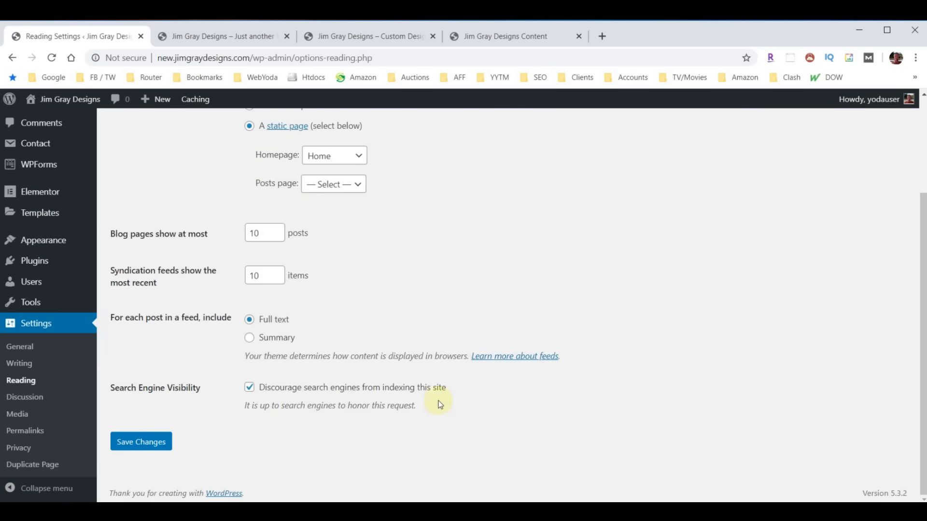
left_click(249, 390)
left_click(126, 442)
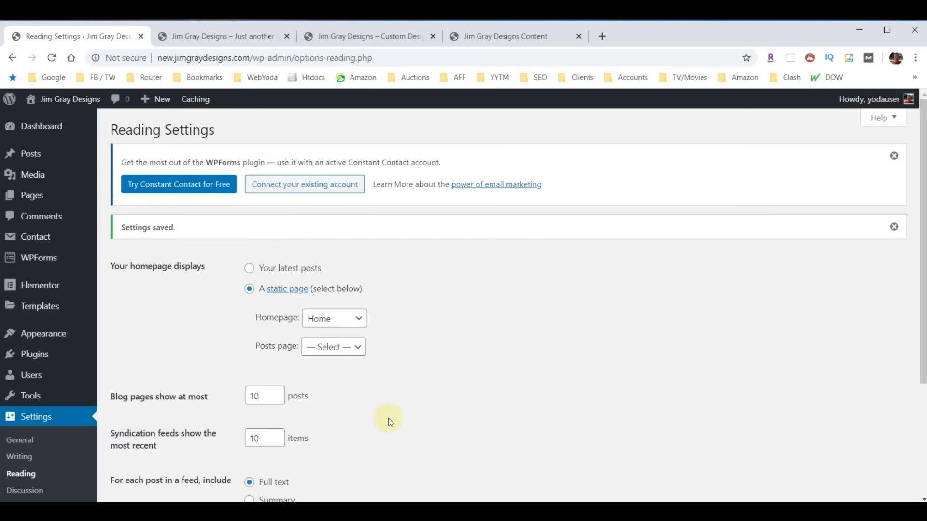
left_click(33, 355)
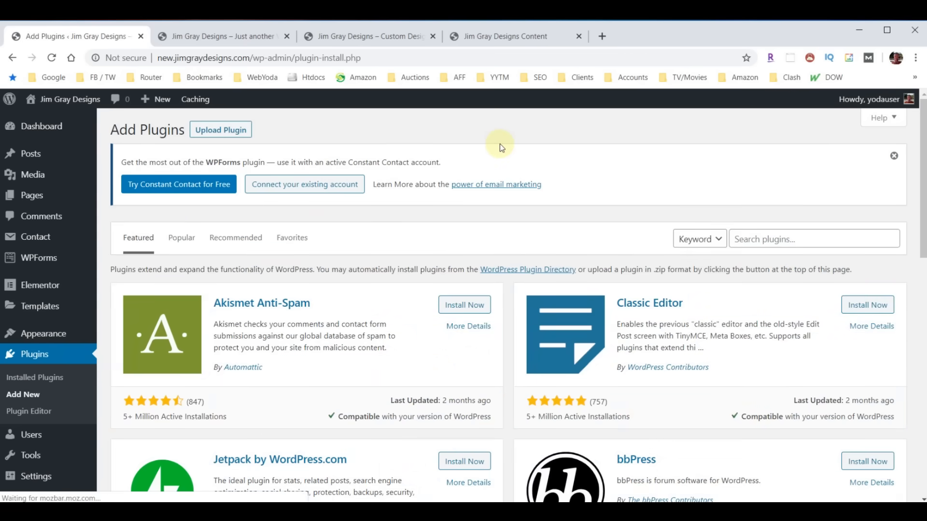
- Find 'Yoast' in the plugin directory, then install and activate Yoast SEO
left_click(782, 239)
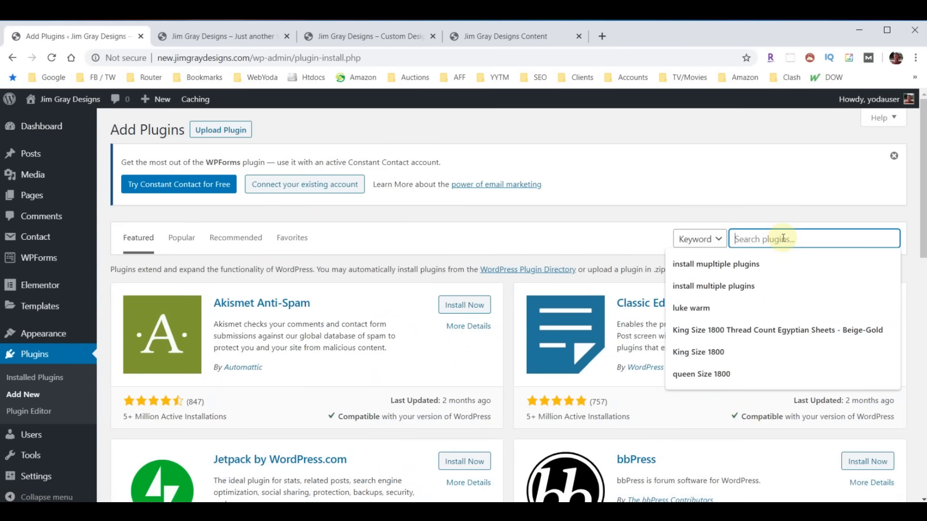
type("Yoast")
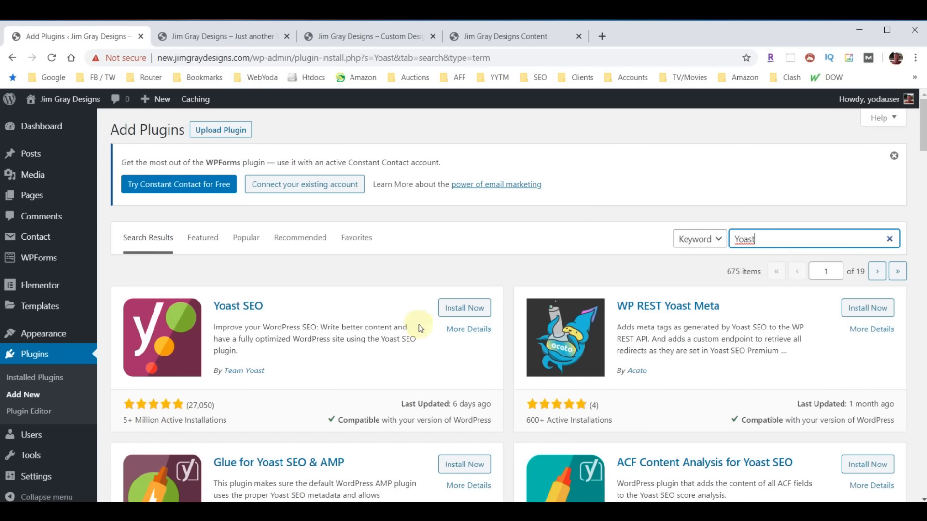
left_click(461, 307)
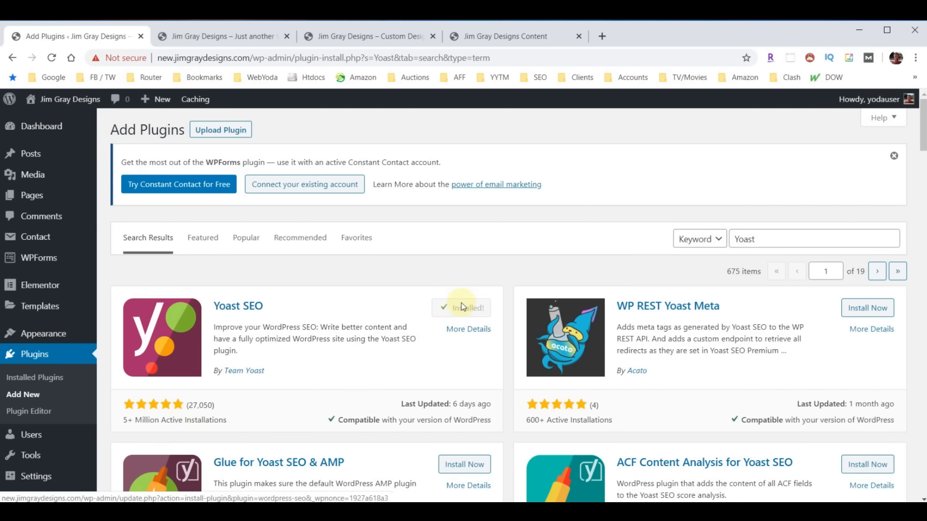
left_click(463, 308)
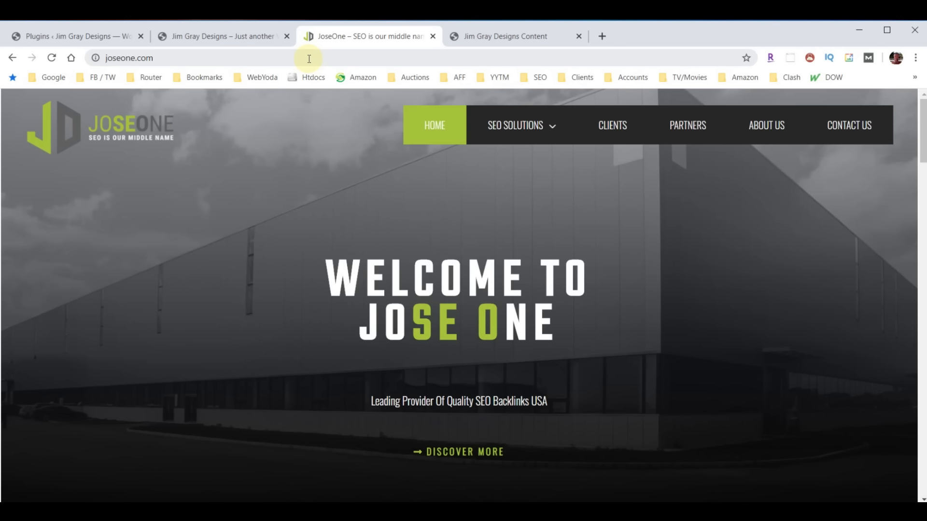
- Open SEO BASICS from the SEO SOLUTIONS menu on joseone.com and skim the page
left_click(543, 136)
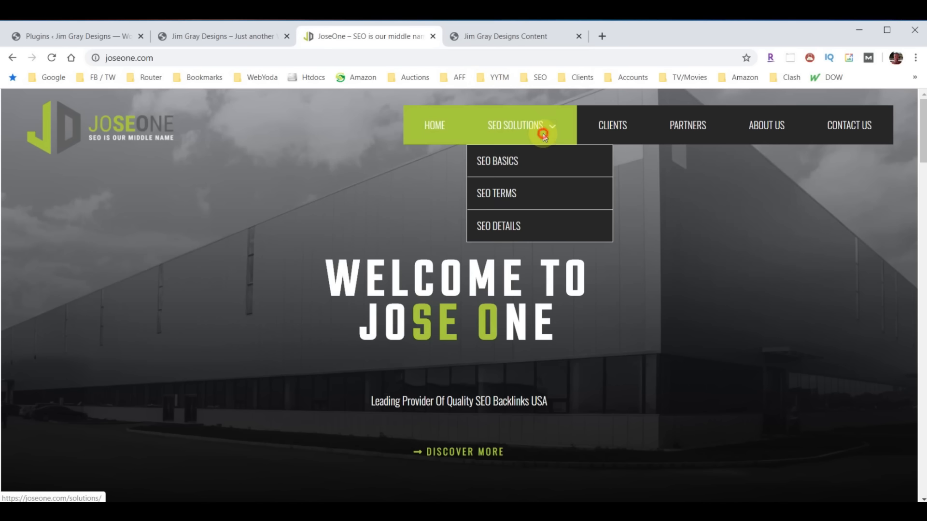
left_click(501, 160)
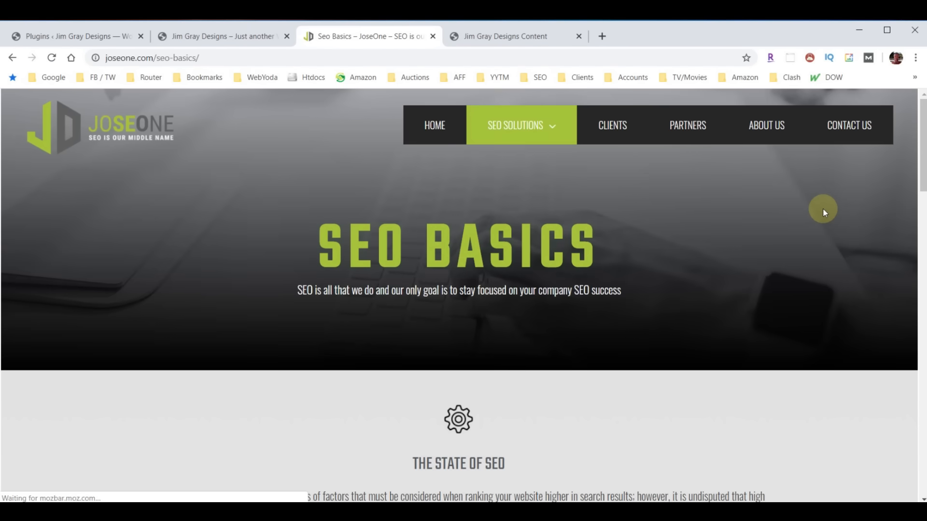
scroll(741, 261, "down", 10)
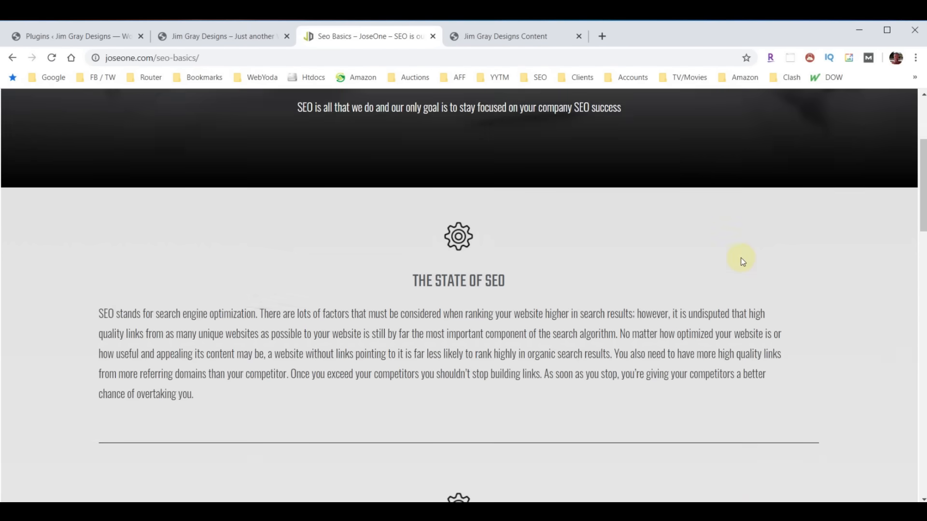
scroll(742, 265, "down", 12)
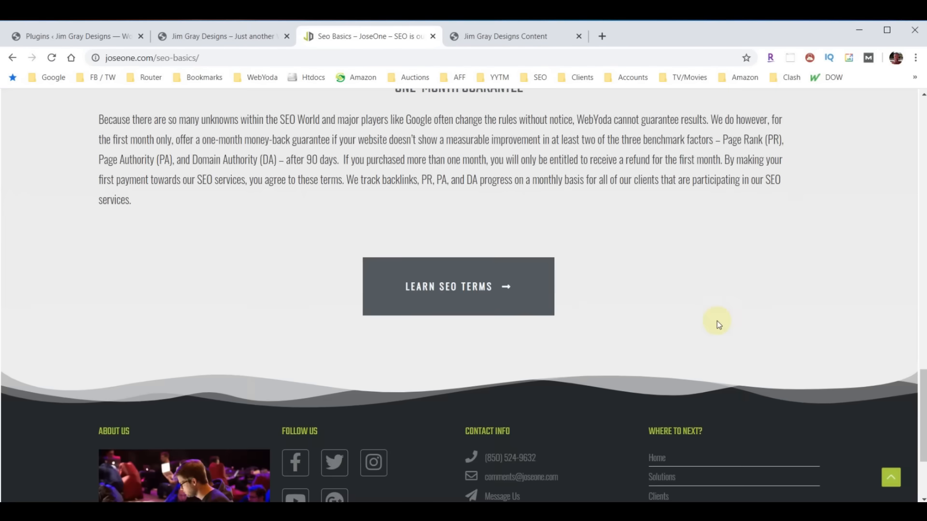
scroll(717, 321, "up", 7)
scroll(716, 325, "up", 10)
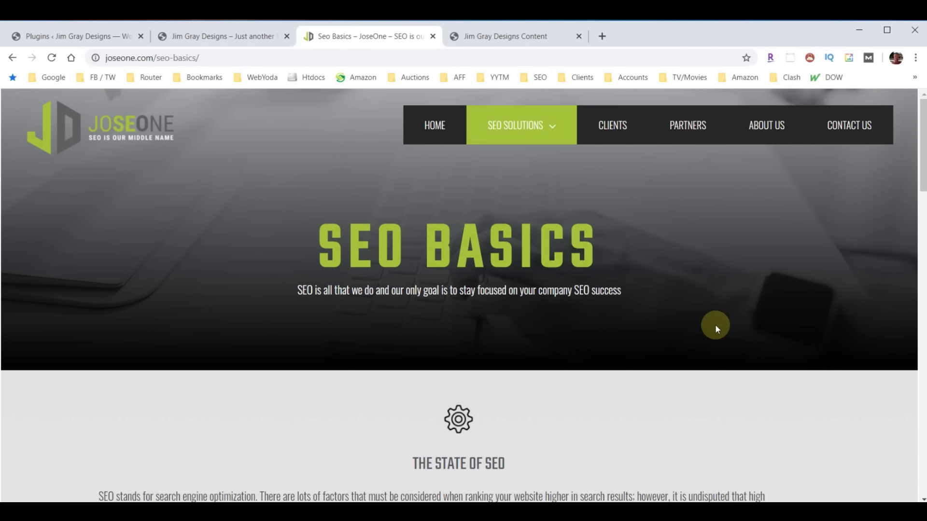